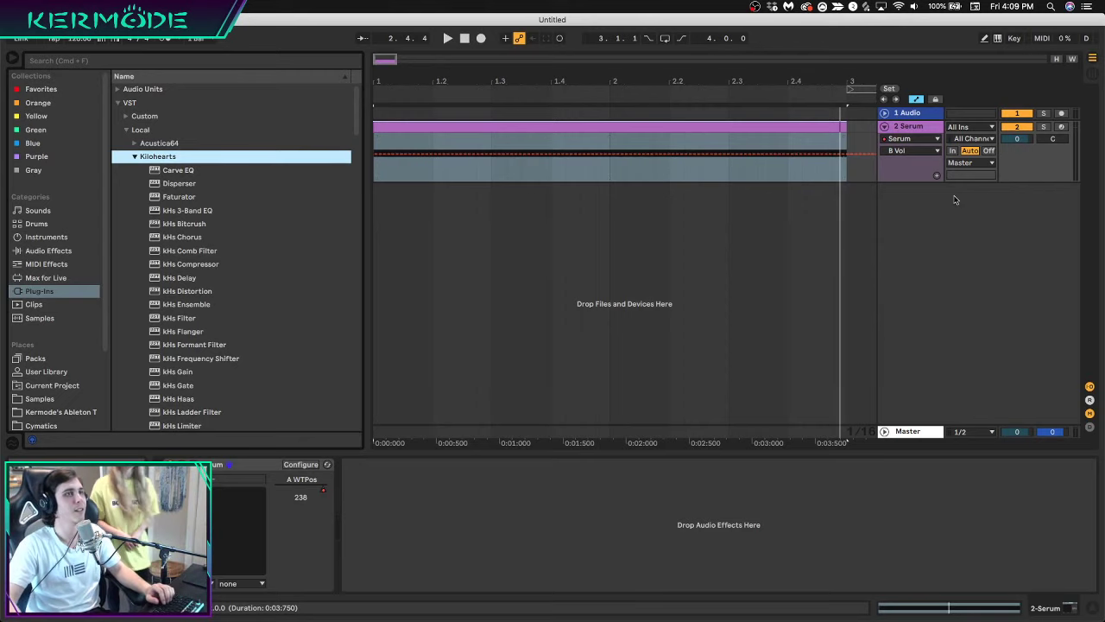
Play back the Serum clip to hear the unprocessed sound
{"action": "left_click", "coordinate": [184, 465]}
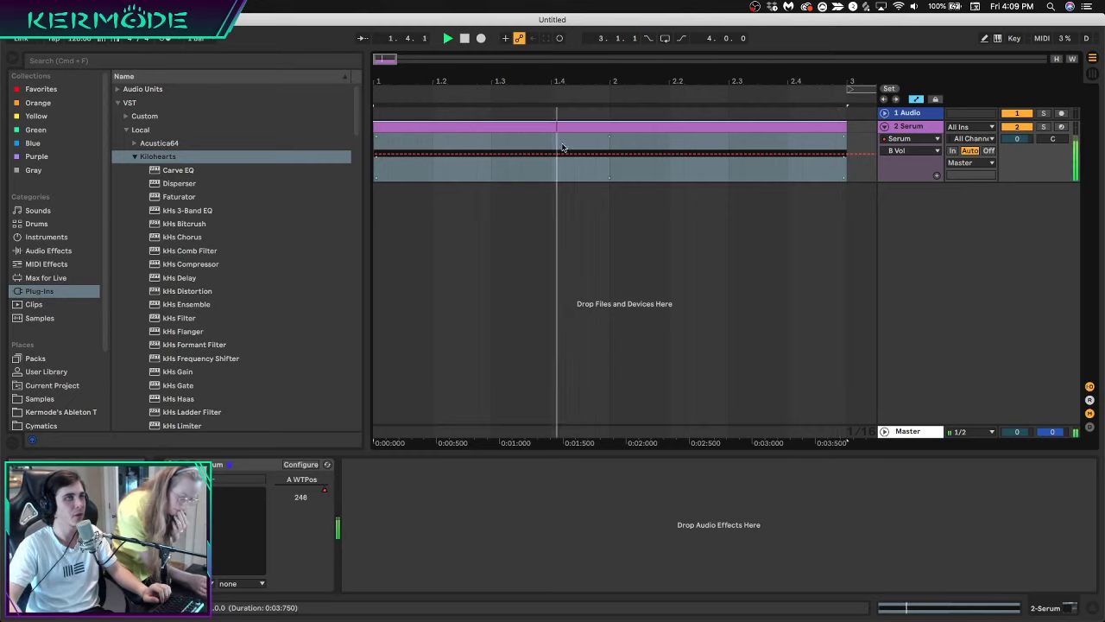
{"action": "key", "text": "space"}
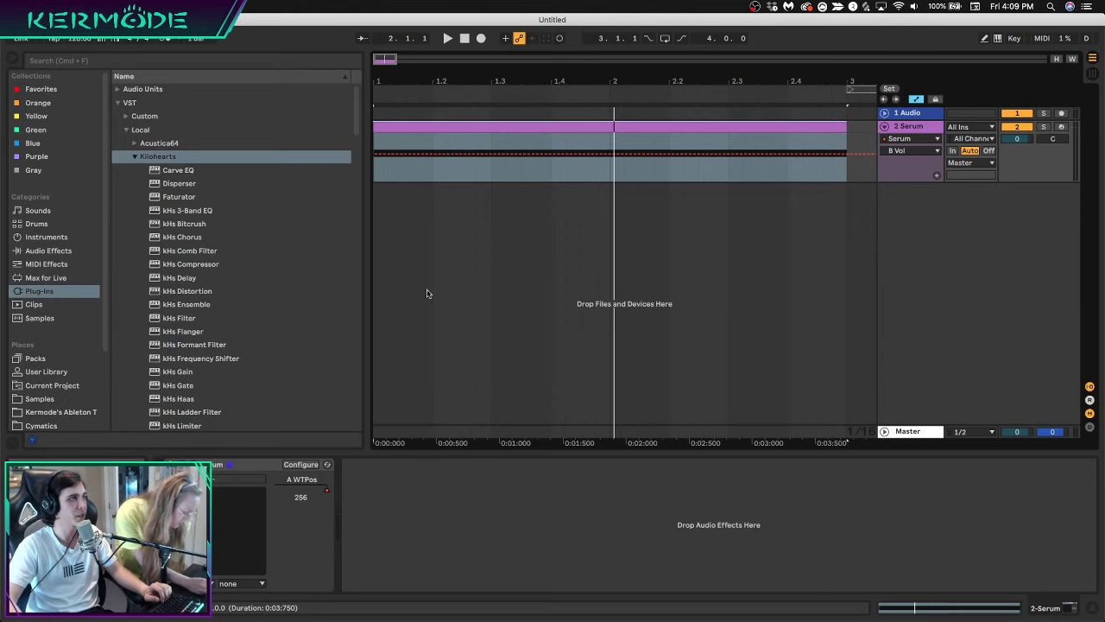
{"action": "key", "text": "space"}
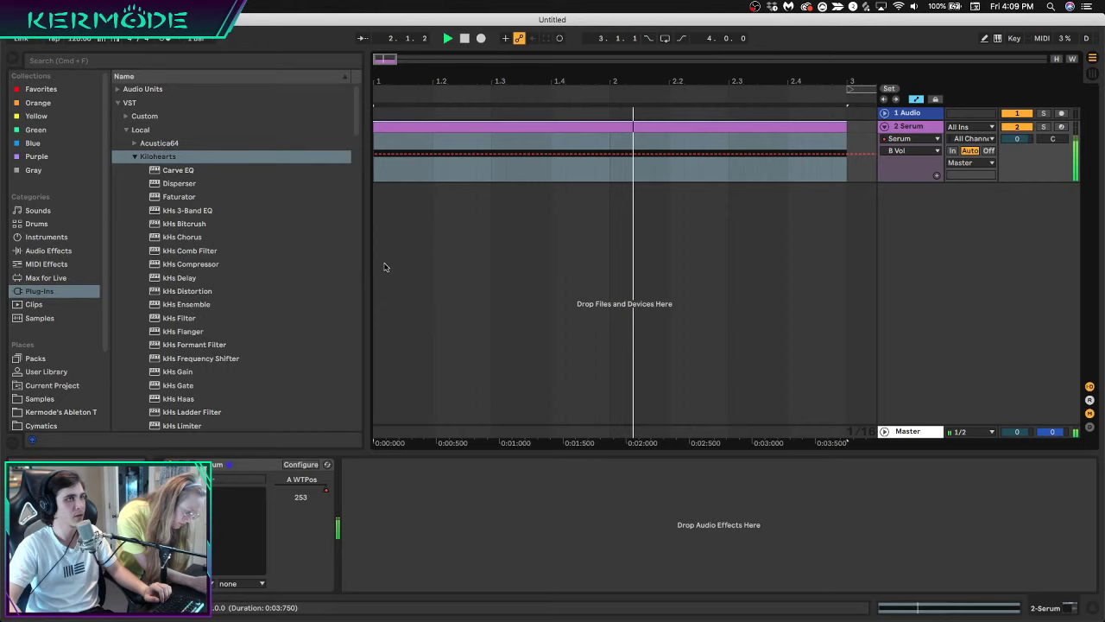
{"action": "key", "text": "space"}
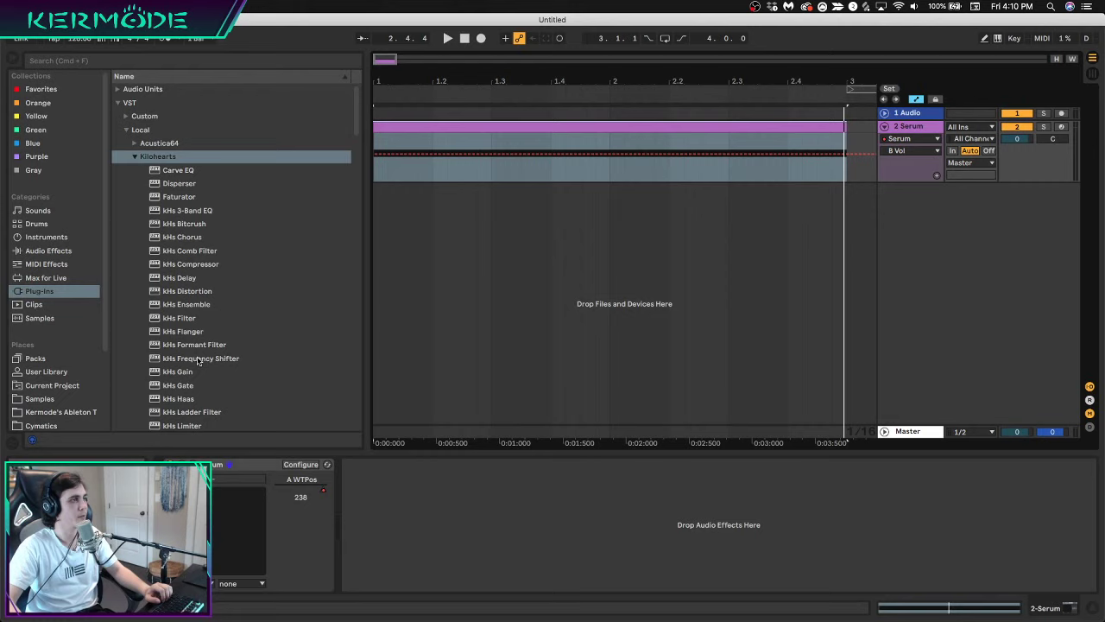
Add kHs Formant Filter to the Serum track, show its parameters, and set X to about 627 Hz and Y to about 1.83 kHz
{"action": "left_click_drag", "start_coordinate": [198, 344], "coordinate": [444, 158]}
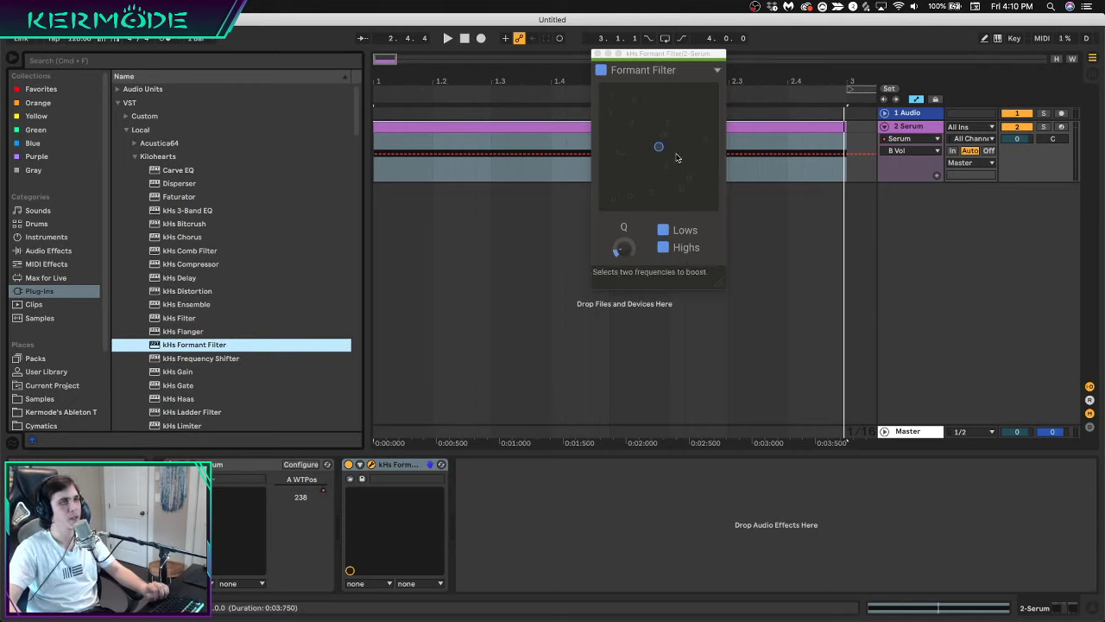
{"action": "left_click", "coordinate": [360, 464]}
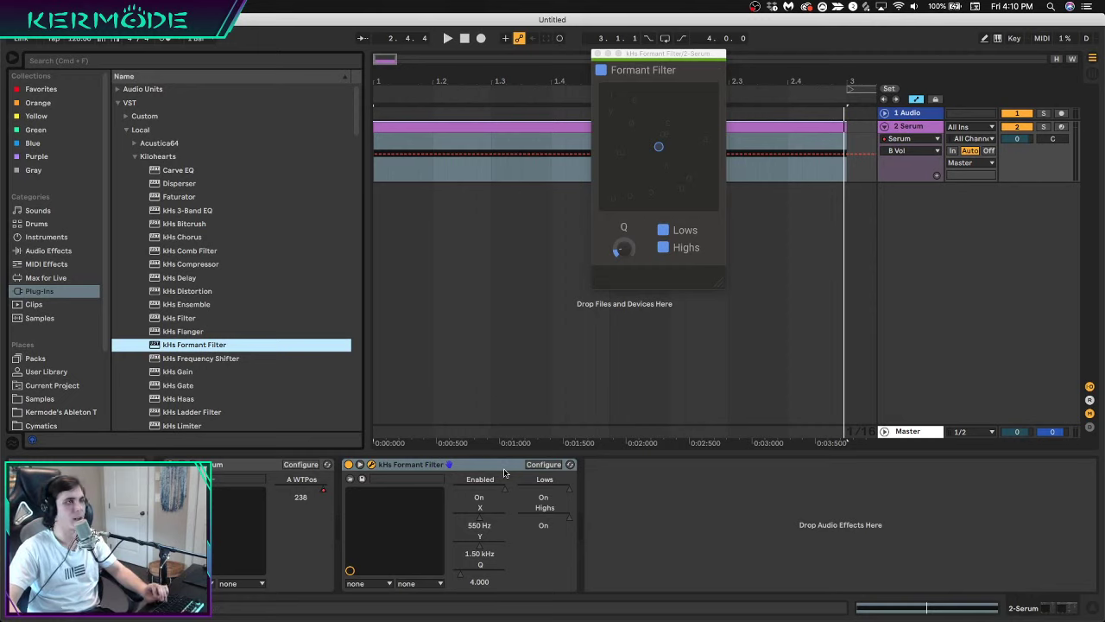
{"action": "mouse_move", "coordinate": [659, 146]}
{"action": "left_mouse_down"}
{"action": "mouse_move", "coordinate": [676, 156]}
{"action": "mouse_move", "coordinate": [618, 178]}
{"action": "mouse_move", "coordinate": [689, 128]}
{"action": "mouse_move", "coordinate": [637, 141]}
{"action": "mouse_move", "coordinate": [653, 101]}
{"action": "mouse_move", "coordinate": [636, 130]}
{"action": "mouse_move", "coordinate": [670, 128]}
{"action": "left_mouse_up"}
{"action": "key", "text": "space"}
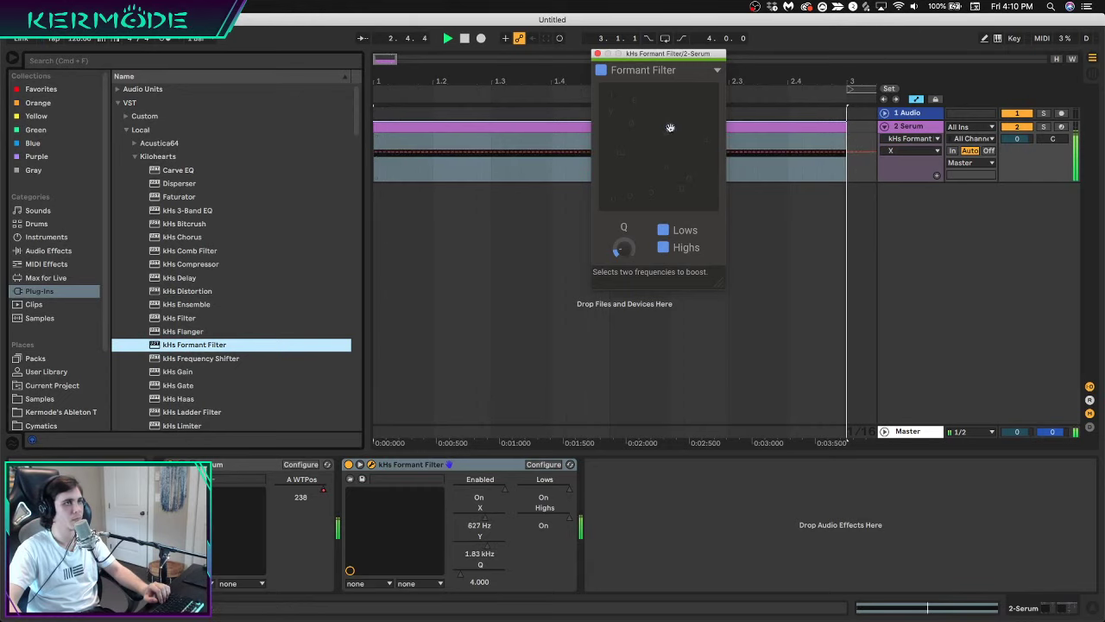
{"action": "key", "text": "space"}
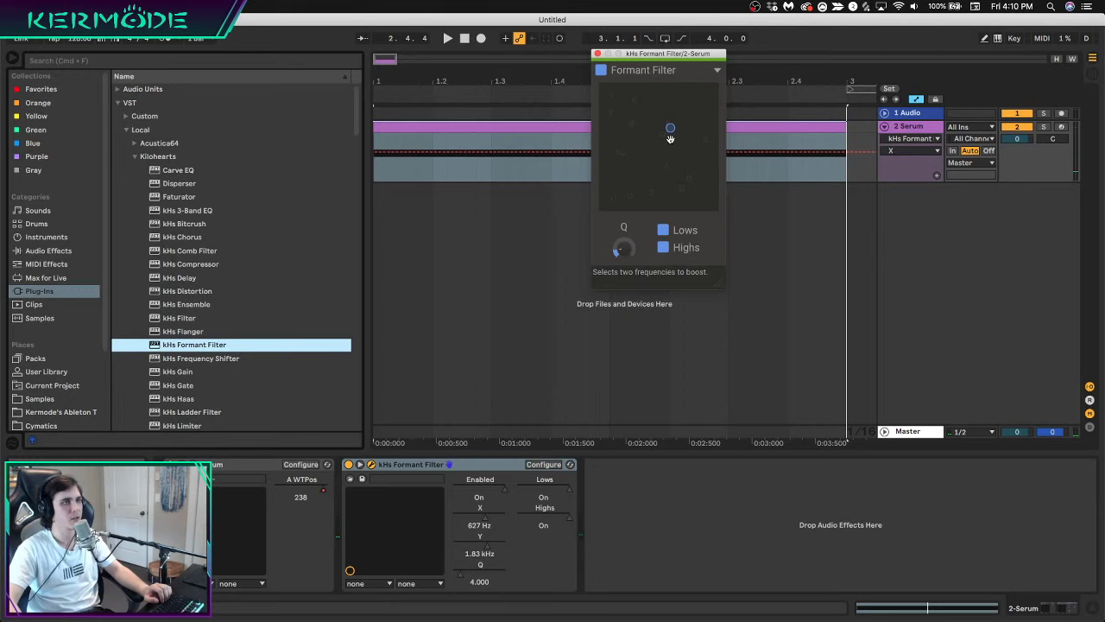
Record a moving sweep of the Formant Filter's X/Y point as automation across the Serum clip, and play it back
{"action": "left_click_drag", "start_coordinate": [658, 53], "coordinate": [702, 230]}
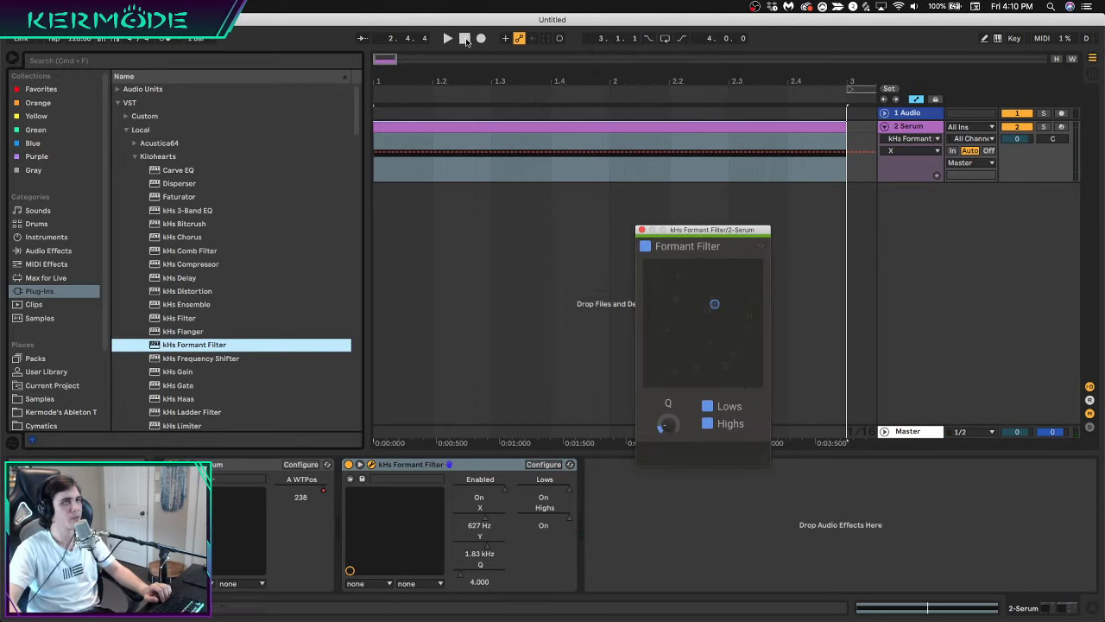
{"action": "left_click", "coordinate": [481, 38]}
{"action": "mouse_move", "coordinate": [705, 302]}
{"action": "left_mouse_down"}
{"action": "mouse_move", "coordinate": [715, 298]}
{"action": "mouse_move", "coordinate": [693, 296]}
{"action": "mouse_move", "coordinate": [703, 306]}
{"action": "mouse_move", "coordinate": [730, 295]}
{"action": "mouse_move", "coordinate": [710, 302]}
{"action": "mouse_move", "coordinate": [712, 314]}
{"action": "left_mouse_up"}
{"action": "key", "text": "space"}
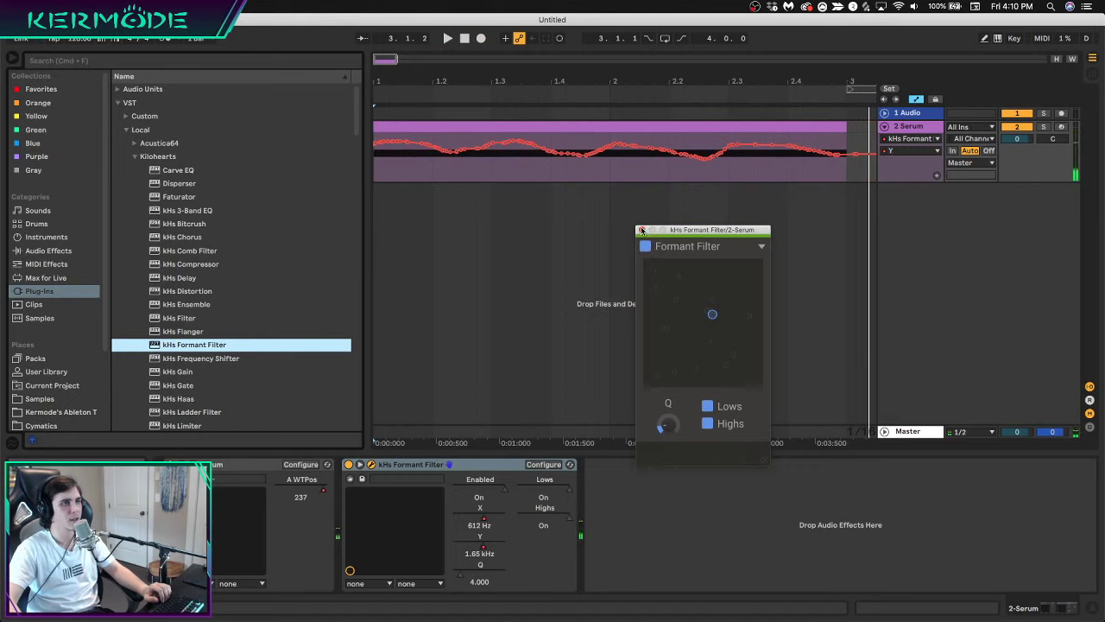
{"action": "key", "text": "space"}
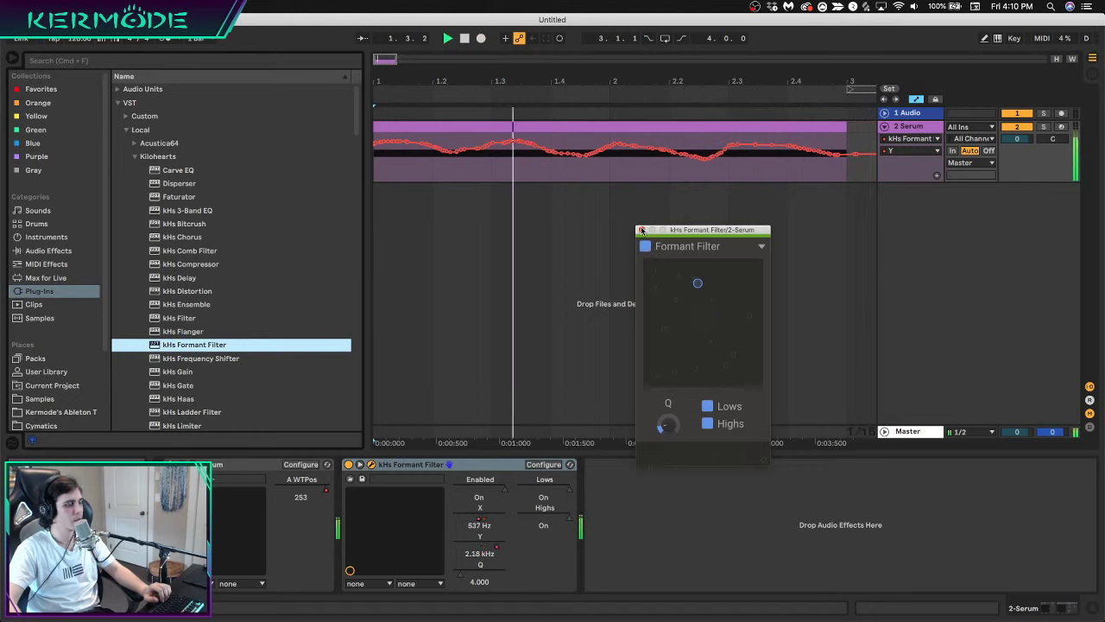
{"action": "left_click", "coordinate": [639, 230]}
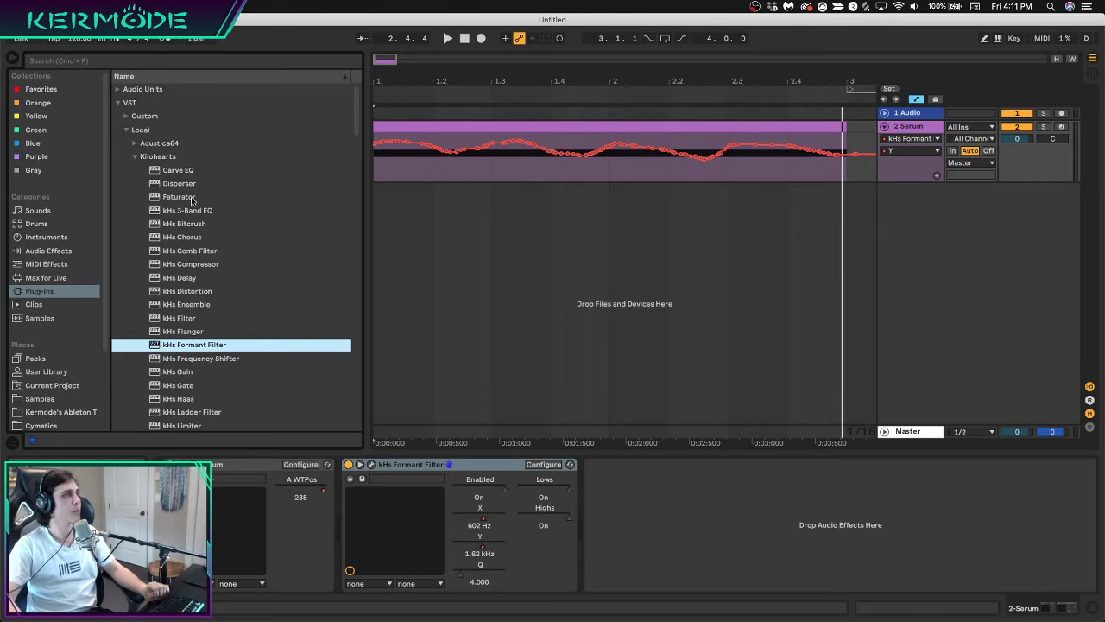
Add the Kilohearts Disperser after the Formant Filter on the Serum track
{"action": "scroll", "coordinate": [198, 320], "scroll_direction": "down", "scroll_amount": 1}
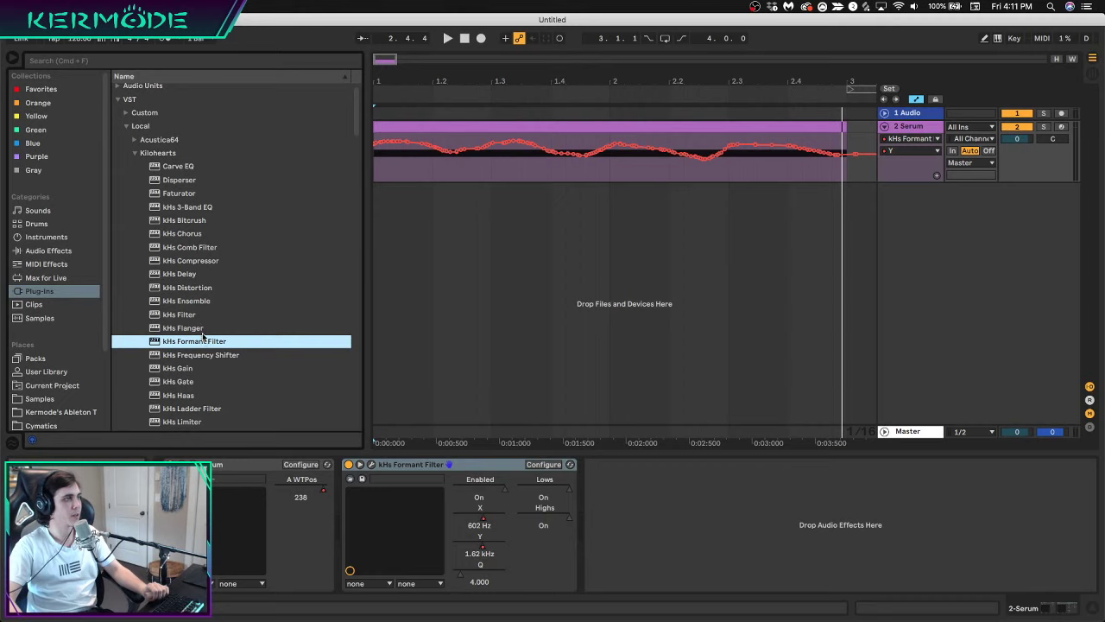
{"action": "scroll", "coordinate": [203, 335], "scroll_direction": "up", "scroll_amount": 1}
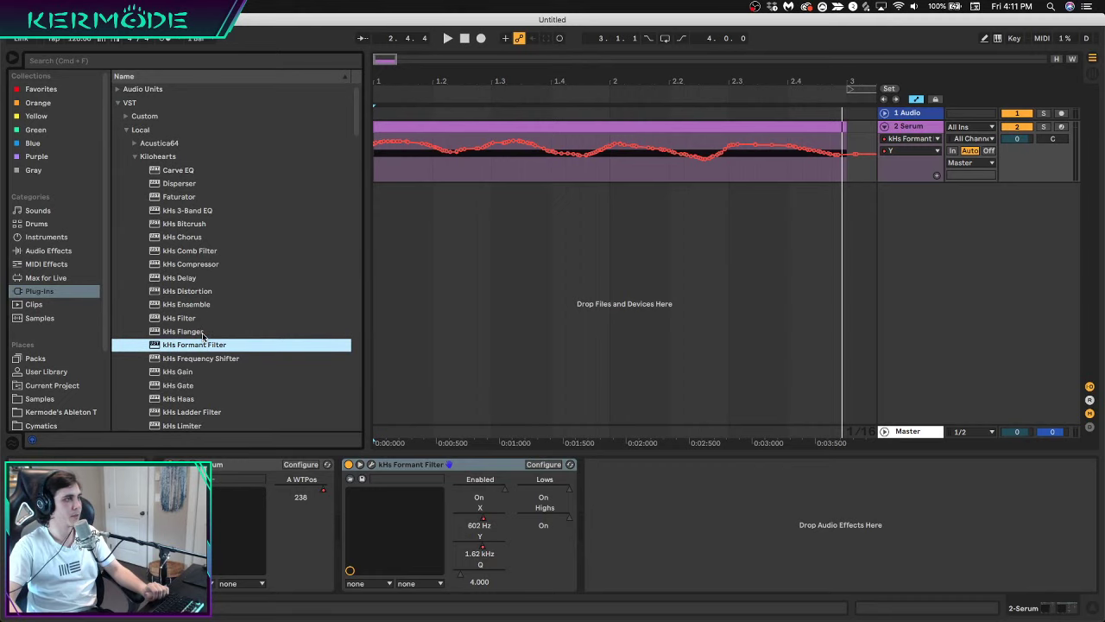
{"action": "scroll", "coordinate": [203, 336], "scroll_direction": "down", "scroll_amount": 5}
{"action": "scroll", "coordinate": [203, 336], "scroll_direction": "up", "scroll_amount": 1}
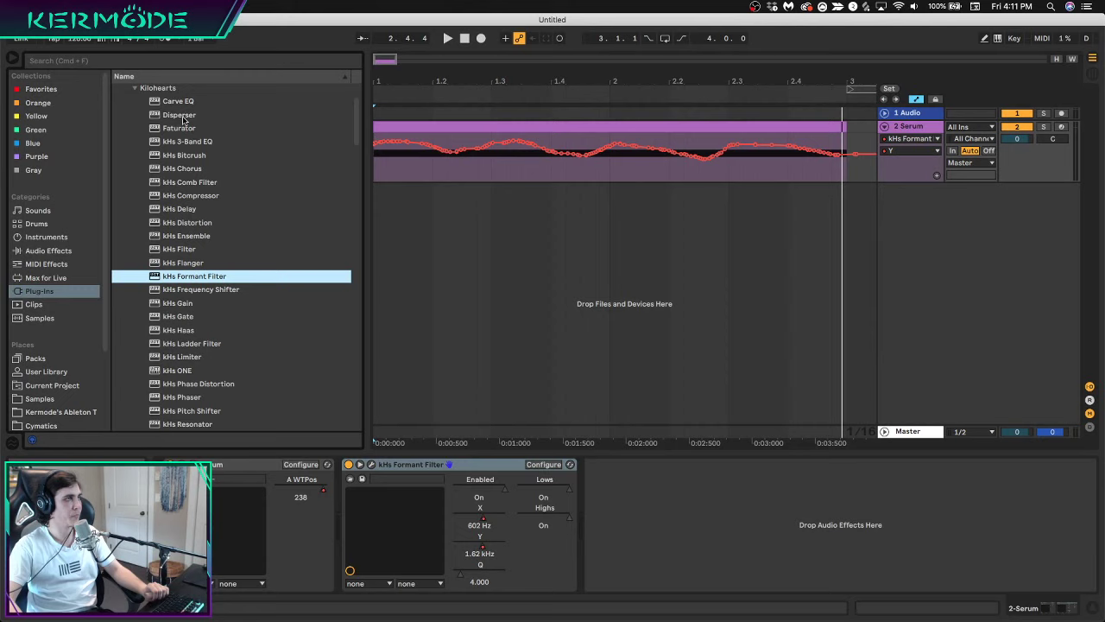
{"action": "left_click_drag", "start_coordinate": [179, 114], "coordinate": [687, 524]}
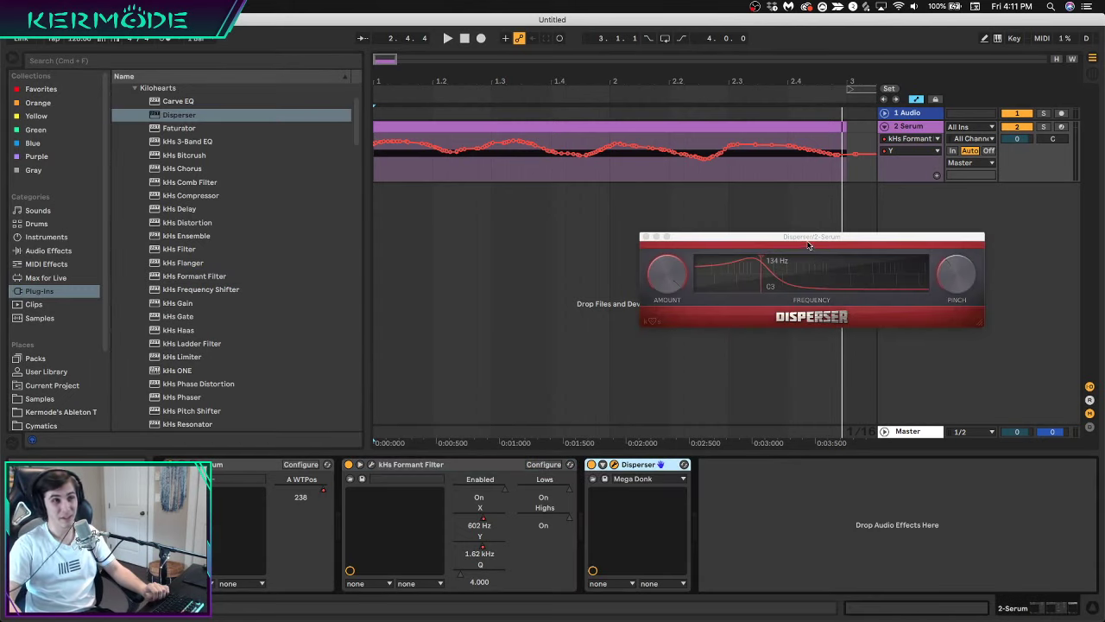
{"action": "left_click_drag", "start_coordinate": [808, 246], "coordinate": [666, 249]}
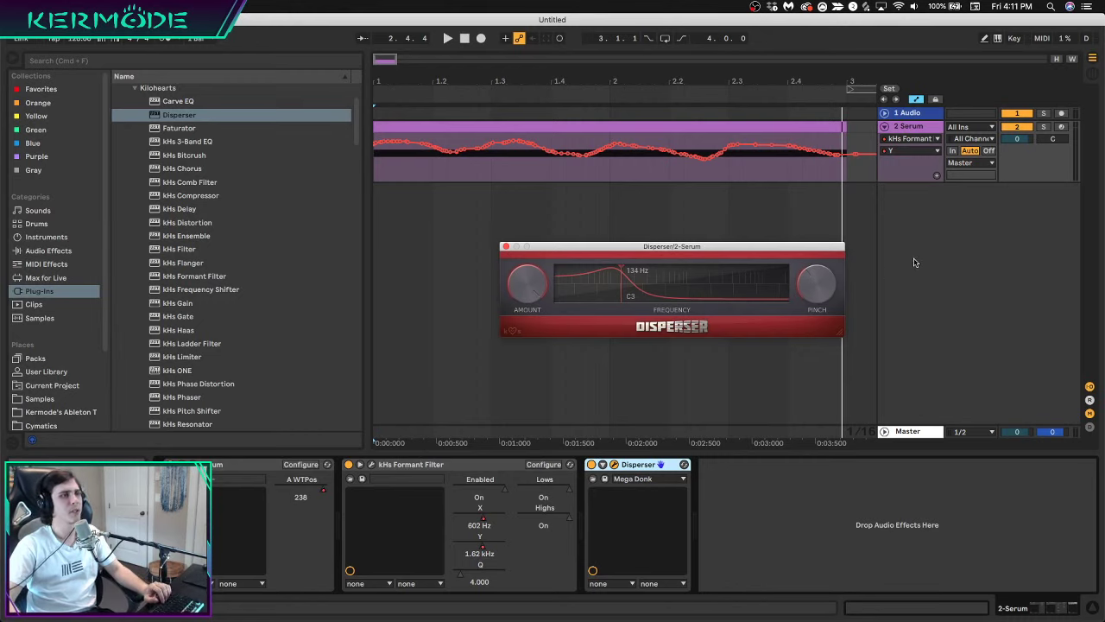
Adjust the Disperser's amount and pinch, and raise its frequency to about 2.89 kHz while auditioning the clip
{"action": "left_click", "coordinate": [816, 283]}
{"action": "left_click", "coordinate": [525, 292]}
{"action": "mouse_move", "coordinate": [619, 269]}
{"action": "left_mouse_down"}
{"action": "mouse_move", "coordinate": [773, 234]}
{"action": "mouse_move", "coordinate": [710, 234]}
{"action": "left_mouse_up"}
{"action": "key", "text": "space"}
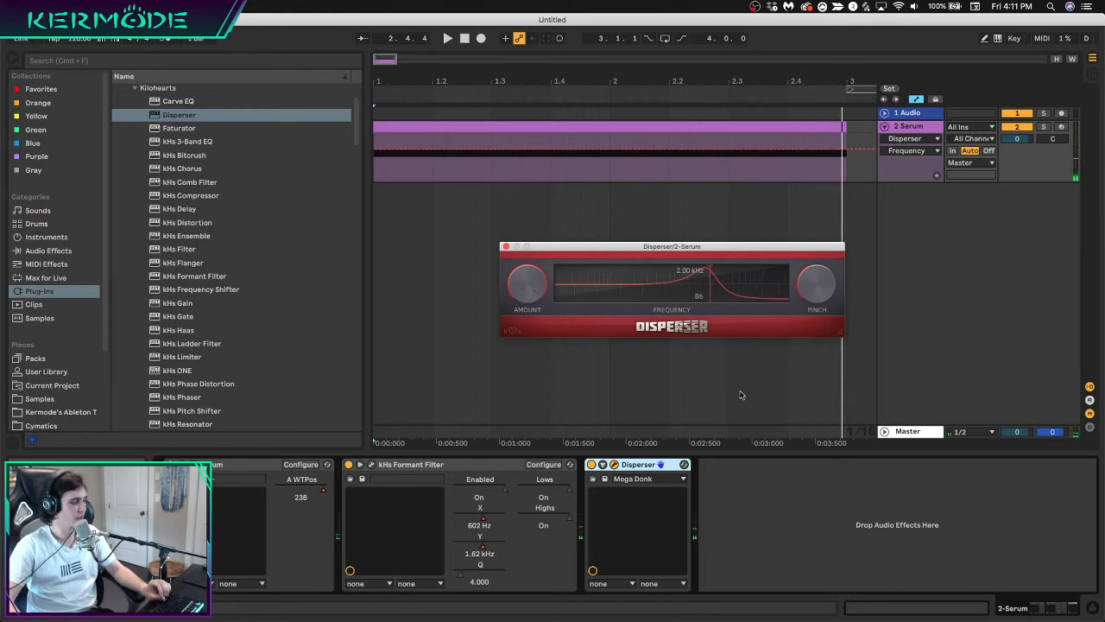
{"action": "mouse_move", "coordinate": [558, 618]}
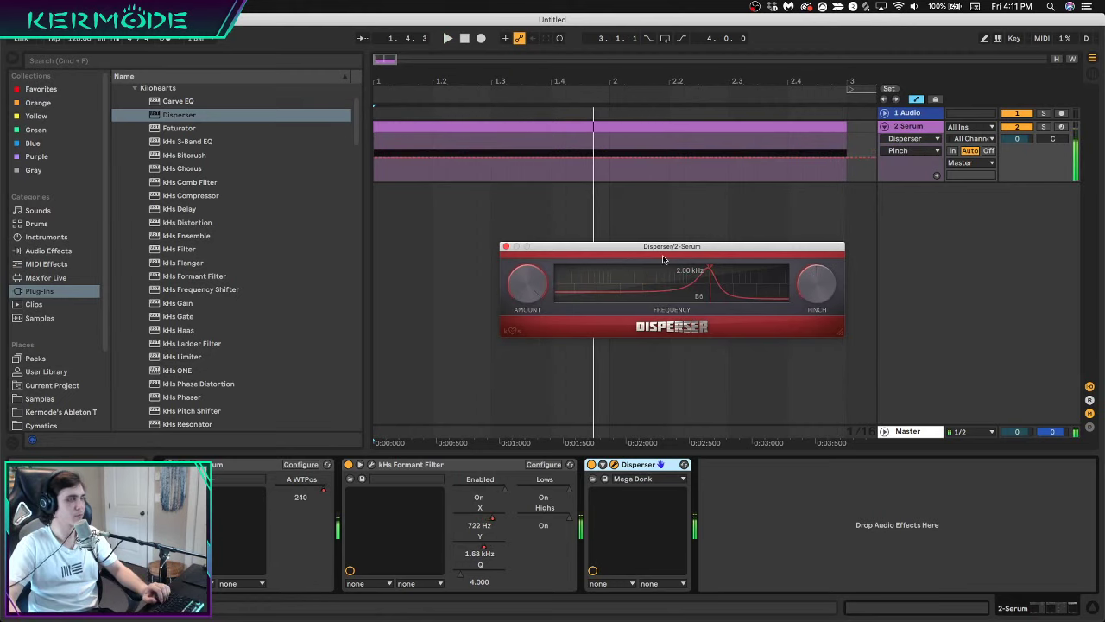
{"action": "mouse_move", "coordinate": [714, 268]}
{"action": "left_mouse_down"}
{"action": "mouse_move", "coordinate": [652, 259]}
{"action": "mouse_move", "coordinate": [723, 239]}
{"action": "left_mouse_up"}
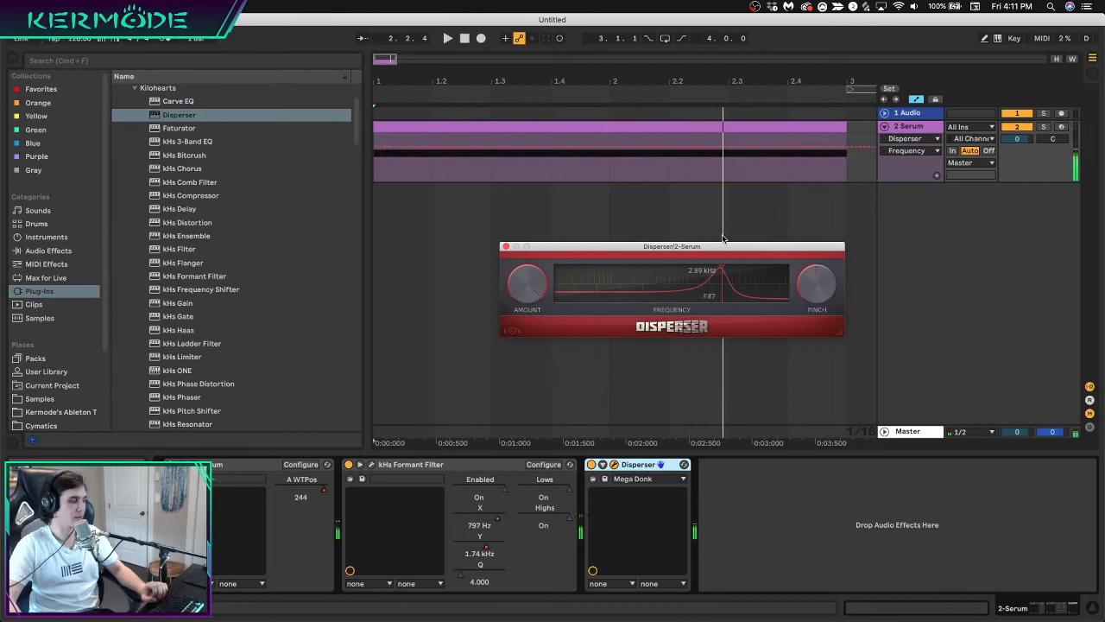
Record a first take of Disperser frequency automation across the Serum clip
{"action": "left_click", "coordinate": [464, 39]}
{"action": "left_click", "coordinate": [480, 39]}
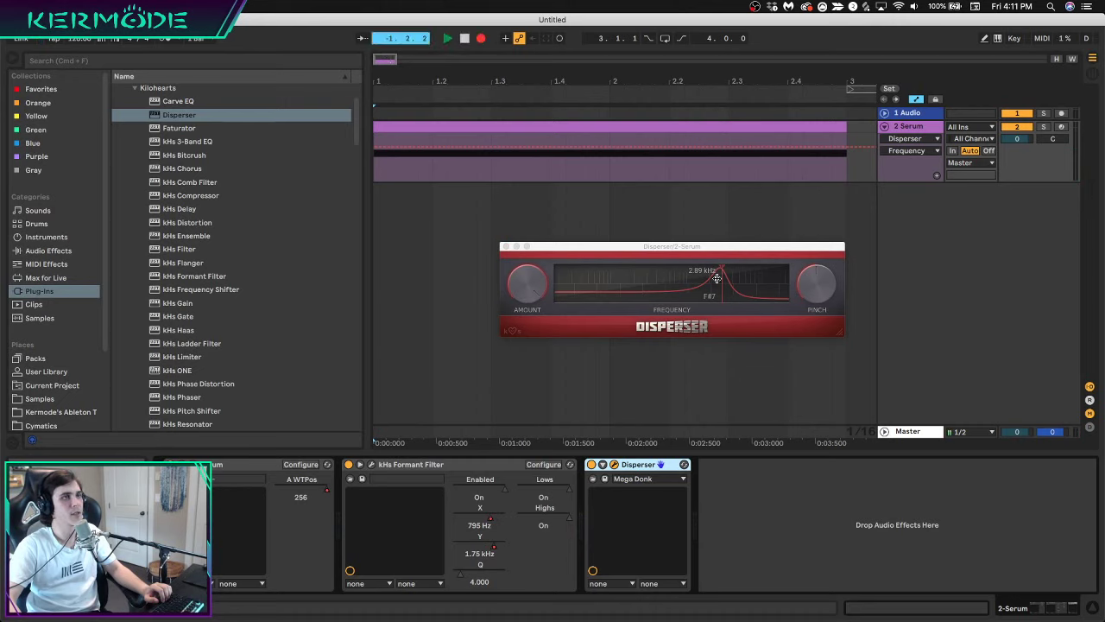
{"action": "mouse_move", "coordinate": [717, 277]}
{"action": "left_mouse_down"}
{"action": "mouse_move", "coordinate": [771, 260]}
{"action": "mouse_move", "coordinate": [686, 252]}
{"action": "mouse_move", "coordinate": [718, 263]}
{"action": "left_mouse_up"}
{"action": "key", "text": "space"}
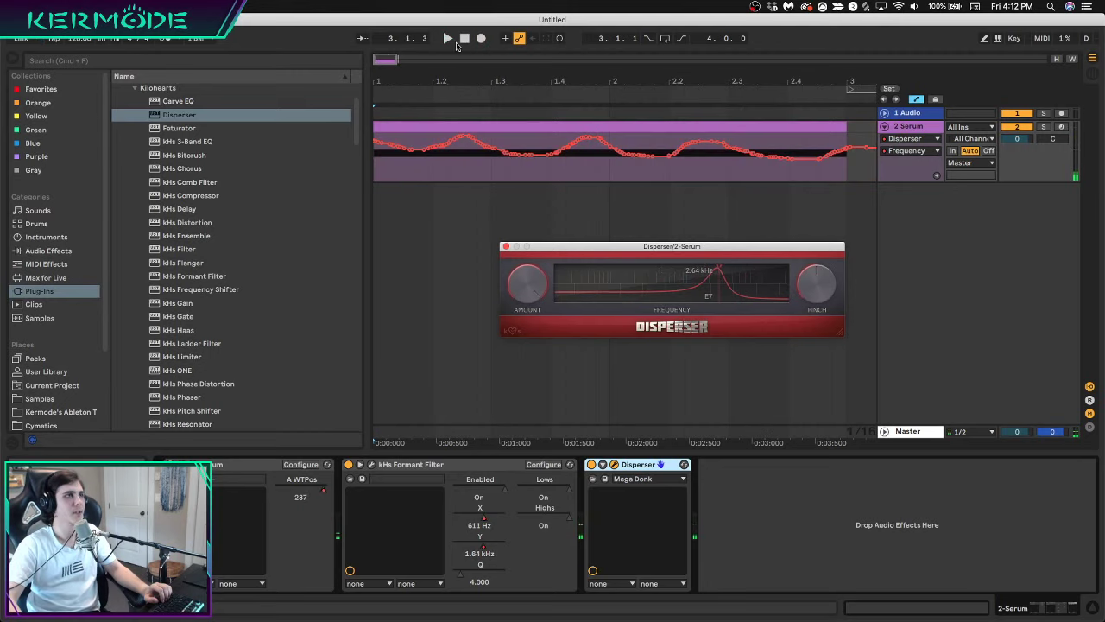
Re-record the Disperser's frequency automation over the Serum clip with a new sweeping movement
{"action": "left_click", "coordinate": [481, 39]}
{"action": "mouse_move", "coordinate": [748, 269]}
{"action": "left_mouse_down"}
{"action": "mouse_move", "coordinate": [705, 256]}
{"action": "mouse_move", "coordinate": [737, 252]}
{"action": "mouse_move", "coordinate": [739, 238]}
{"action": "left_mouse_up"}
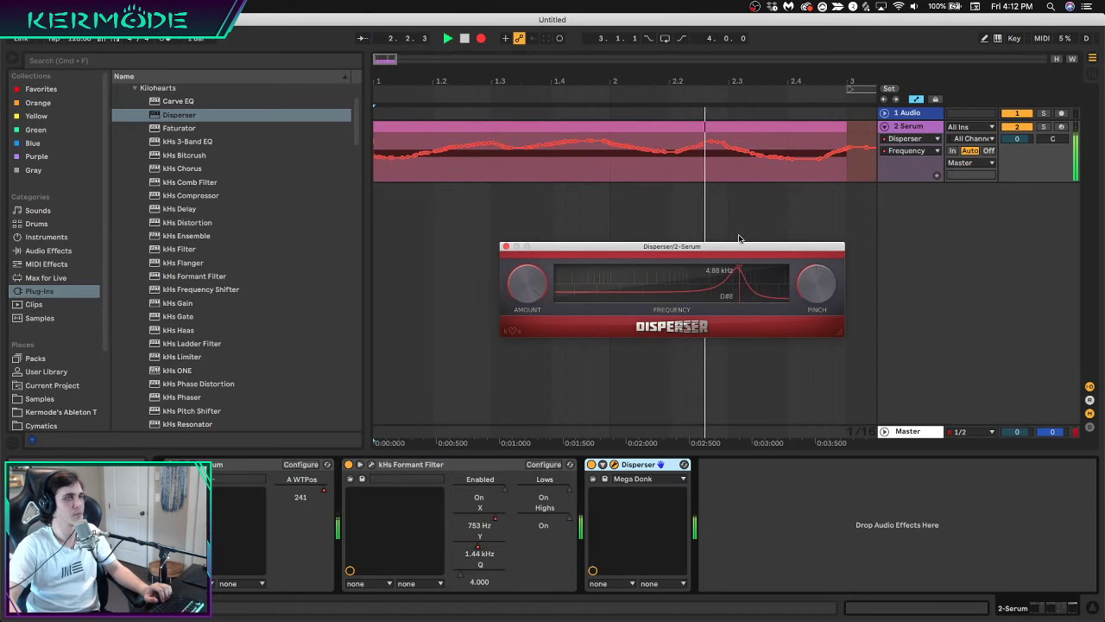
{"action": "key", "text": "space"}
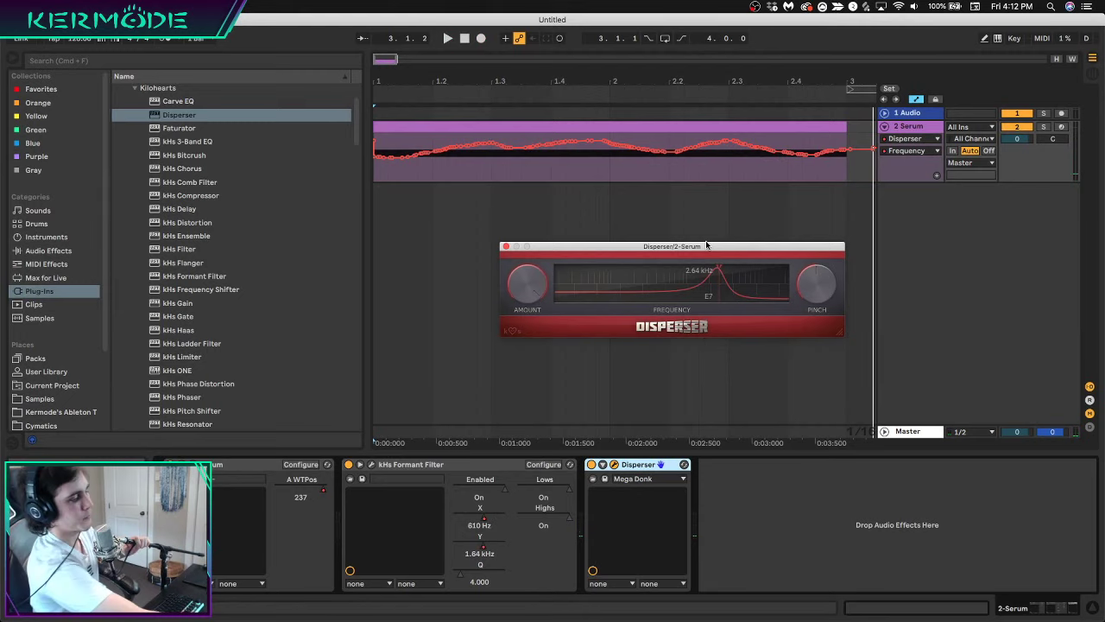
Switch to OBS to check the stream, return to Ableton Live, and play back the automated Serum clip
{"action": "left_click", "coordinate": [488, 614]}
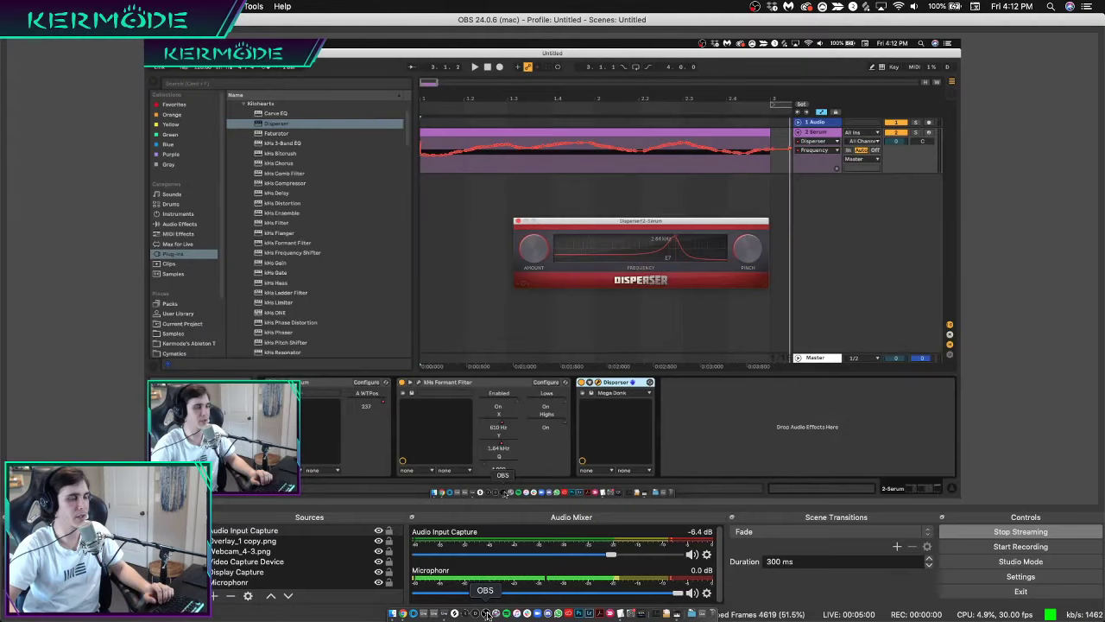
{"action": "left_click", "coordinate": [442, 613]}
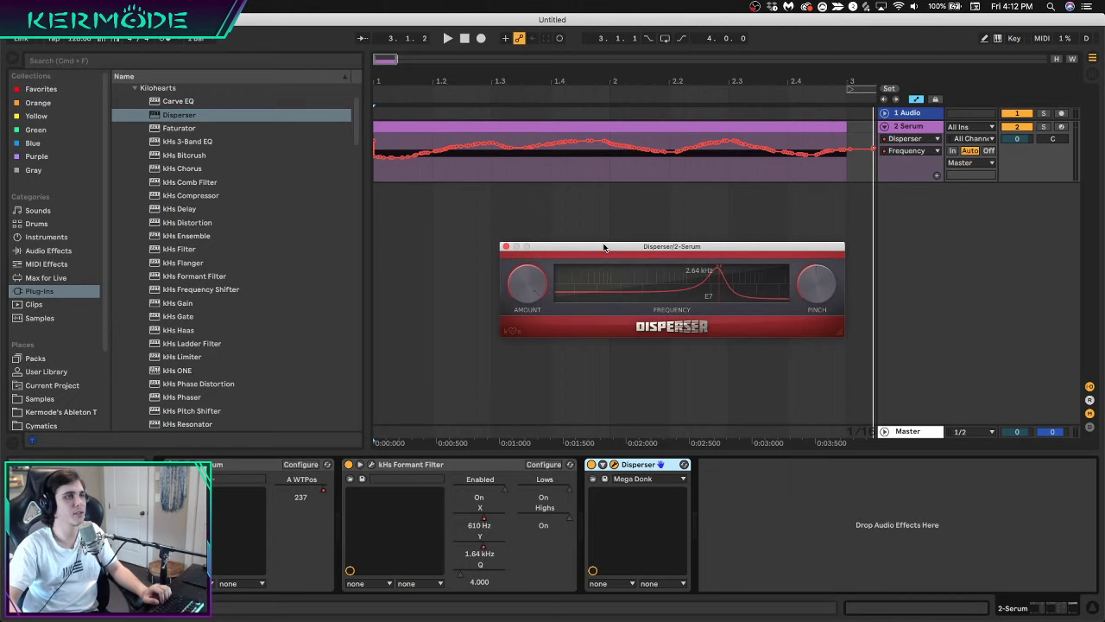
{"action": "key", "text": "space"}
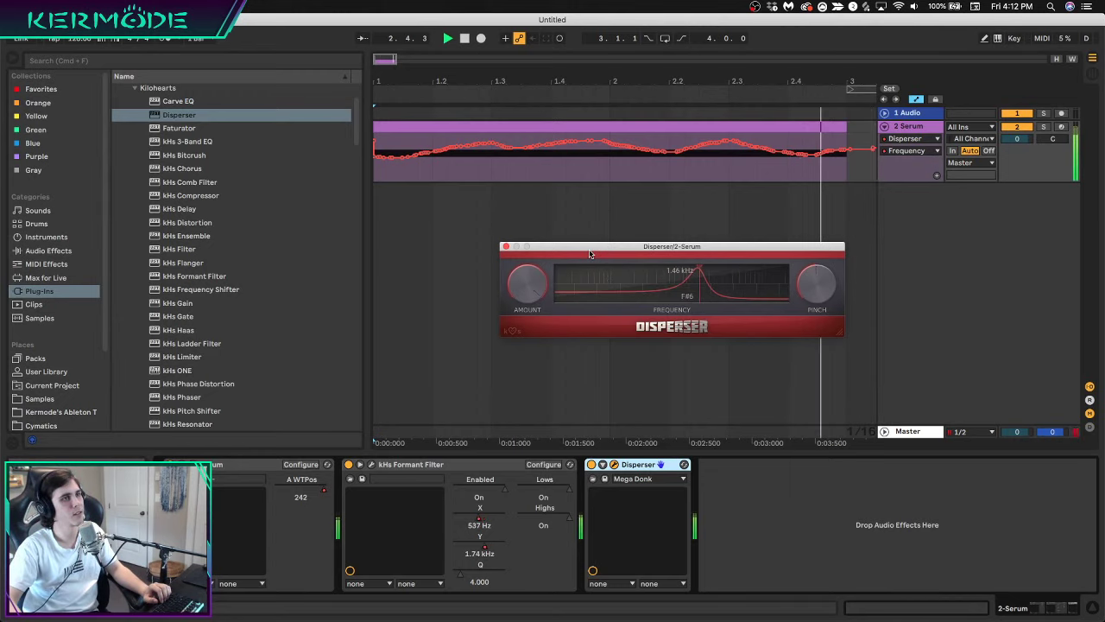
{"action": "key", "text": "space"}
Add a second Disperser after the first, adjust its pinch, and record its frequency sweep as automation across the Serum clip
{"action": "left_click_drag", "start_coordinate": [180, 117], "coordinate": [771, 510]}
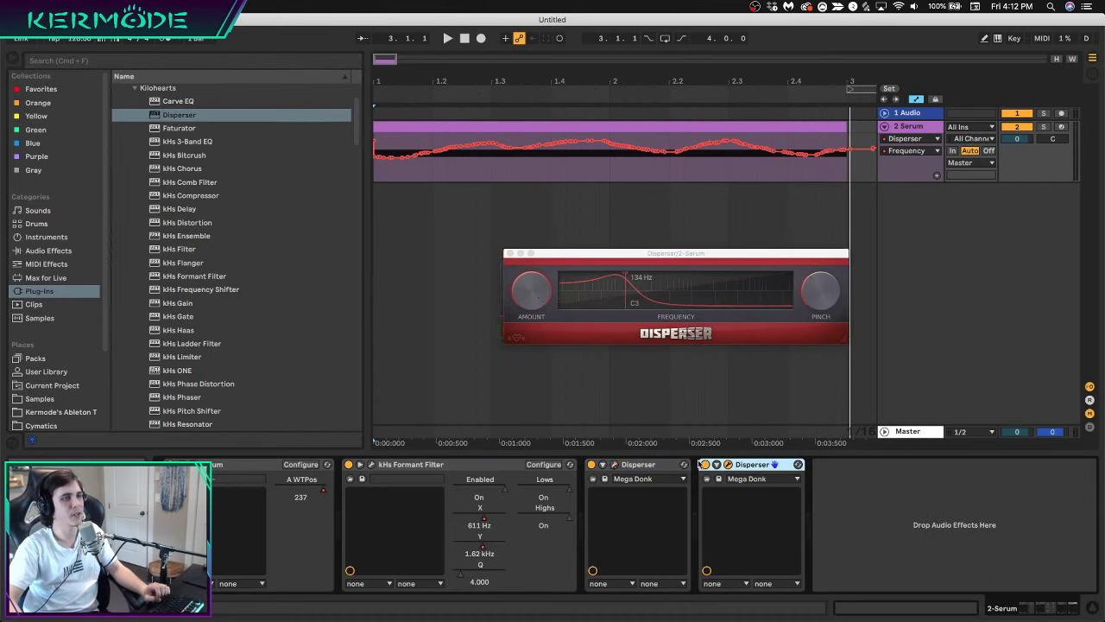
{"action": "left_click", "coordinate": [820, 294]}
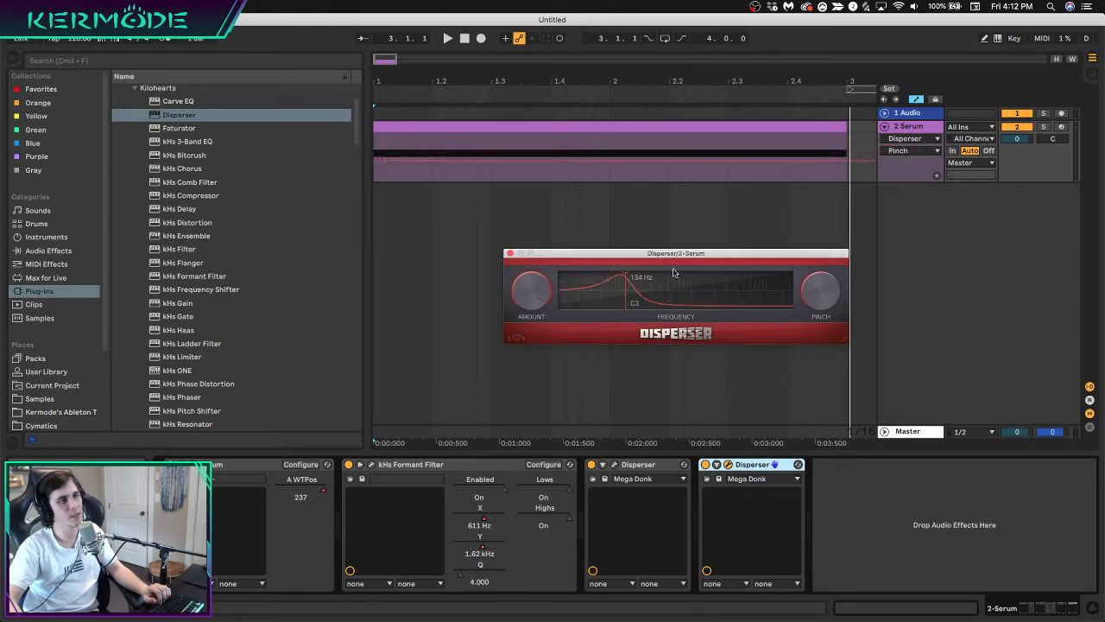
{"action": "left_click", "coordinate": [464, 39]}
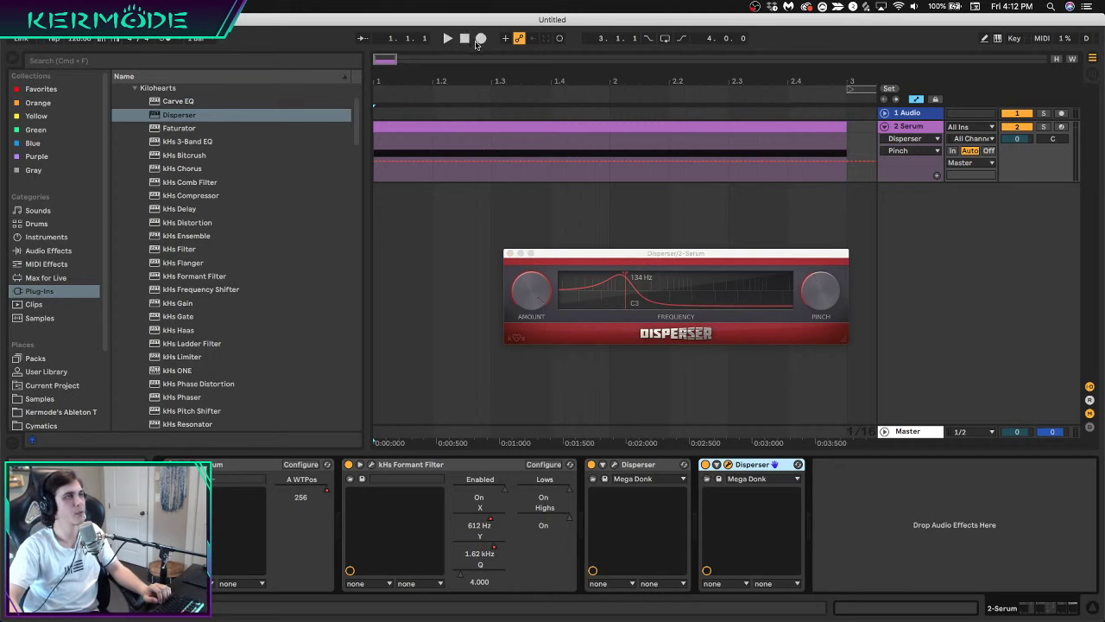
{"action": "left_click", "coordinate": [480, 39]}
{"action": "mouse_move", "coordinate": [642, 289]}
{"action": "left_mouse_down"}
{"action": "mouse_move", "coordinate": [635, 278]}
{"action": "mouse_move", "coordinate": [763, 257]}
{"action": "mouse_move", "coordinate": [730, 265]}
{"action": "left_mouse_up"}
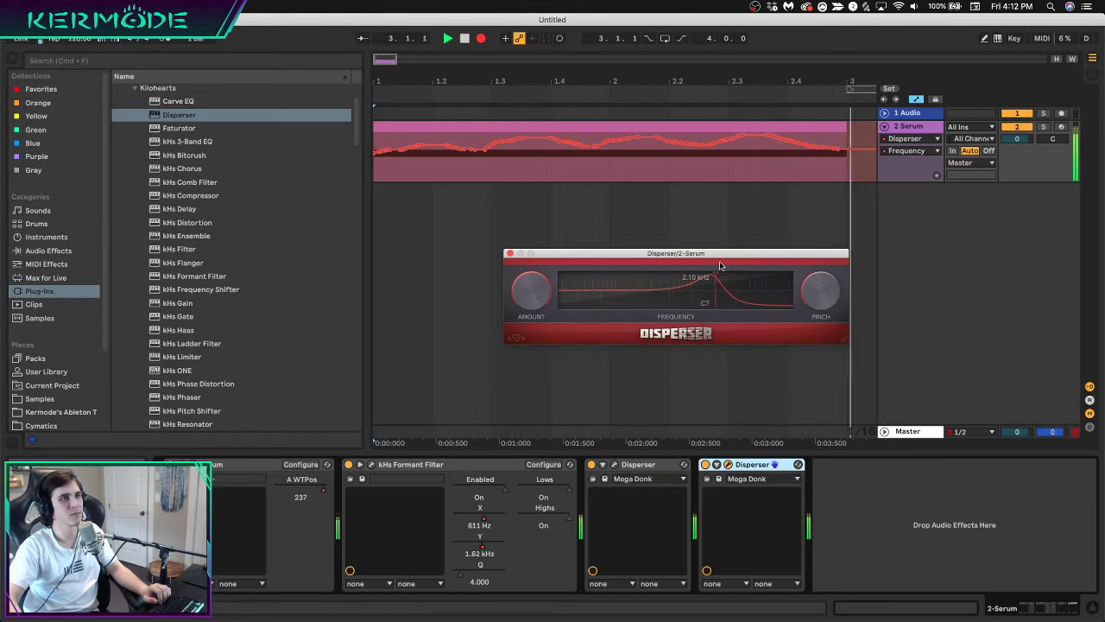
{"action": "key", "text": "space"}
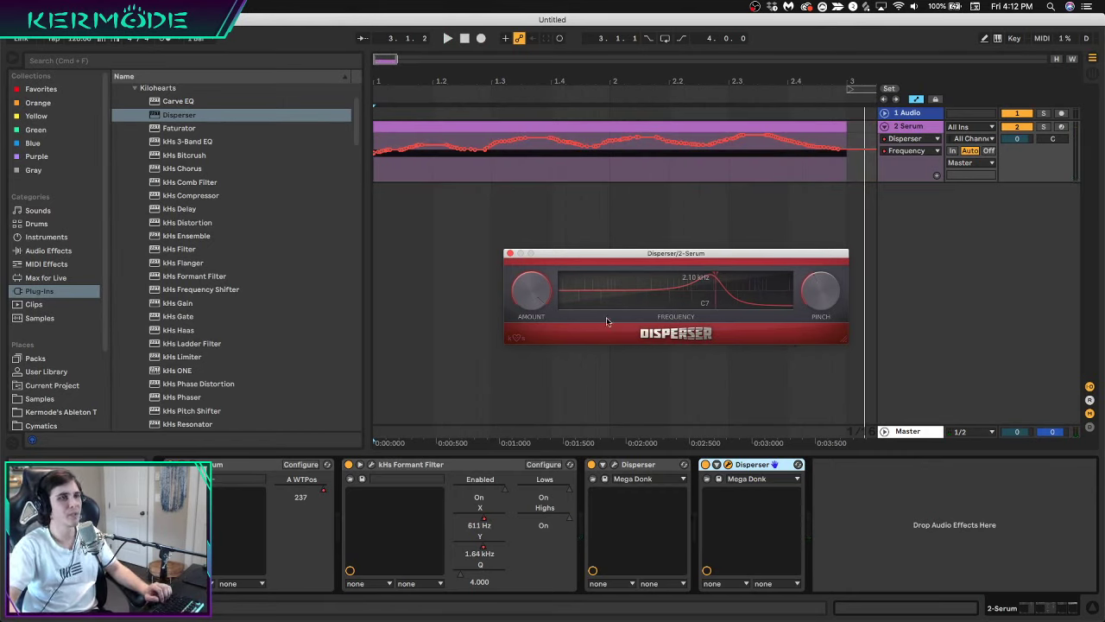
Adjust the second Disperser's pinch to sharpen its peak while playing back the Serum clip
{"action": "left_click_drag", "start_coordinate": [820, 298], "coordinate": [820, 289]}
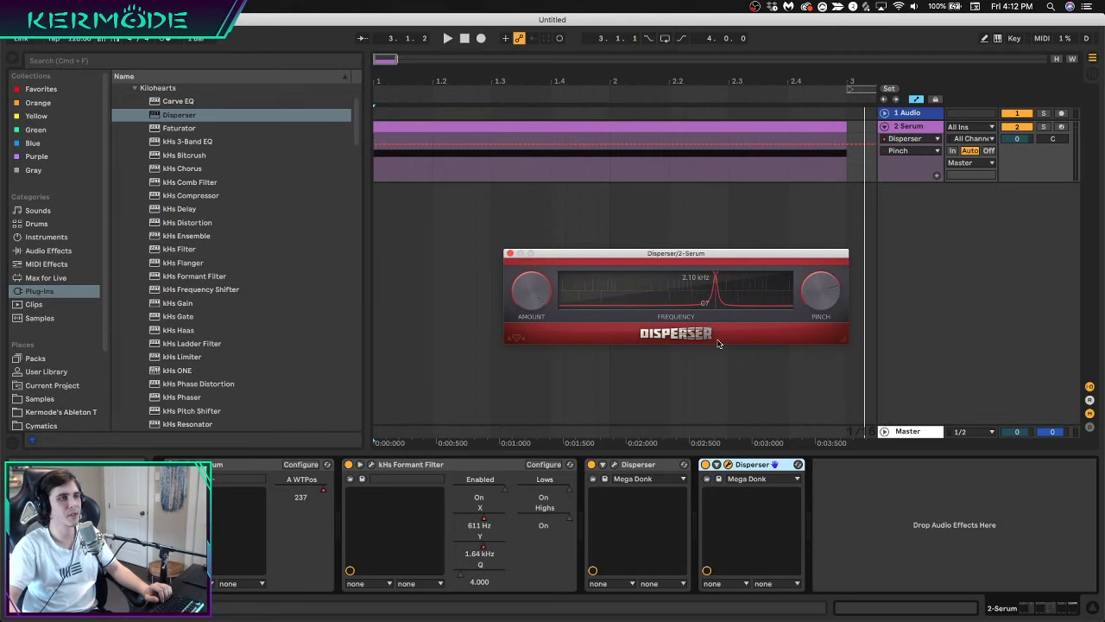
{"action": "key", "text": "space"}
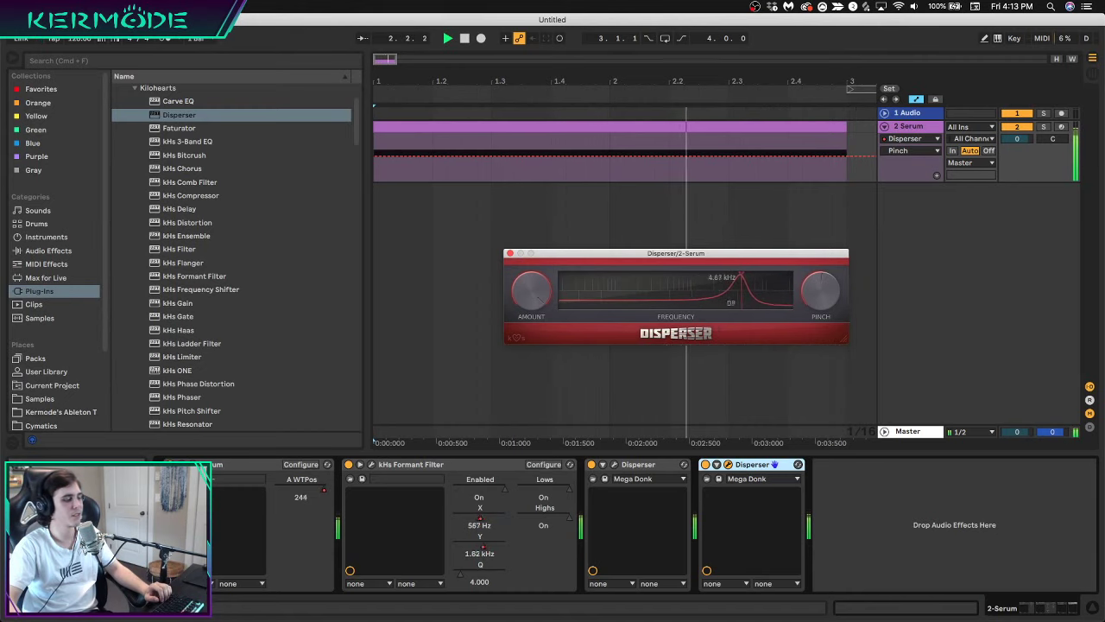
{"action": "key", "text": "space"}
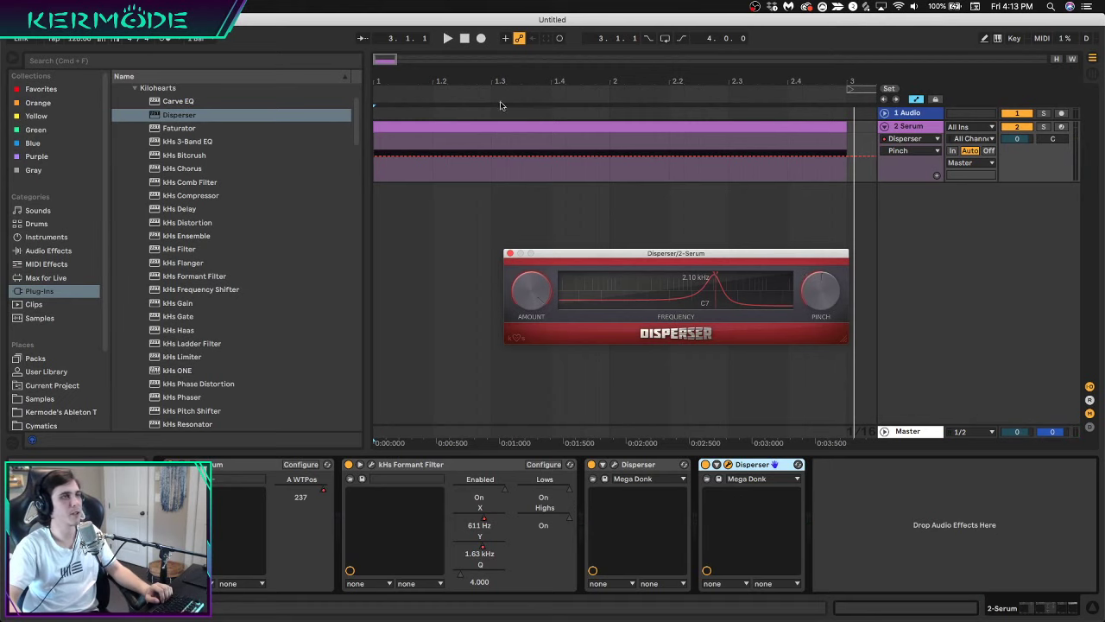
Try a third Disperser at the end of the Serum chain, adjusting its frequency and pinch while recording, and delete it
{"action": "key", "text": "space"}
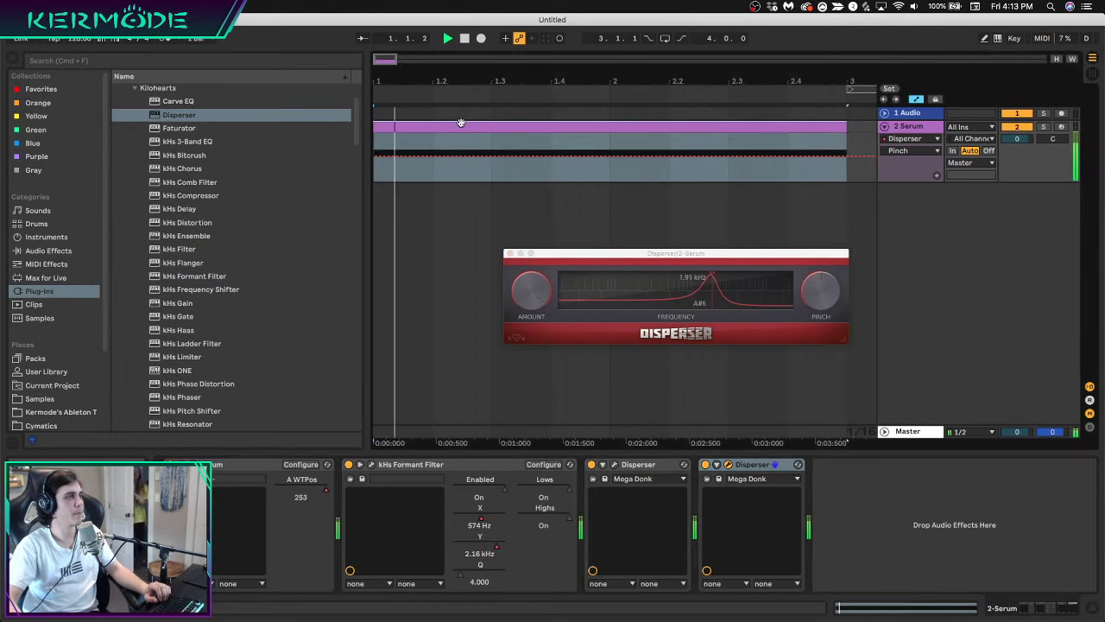
{"action": "left_click", "coordinate": [168, 117]}
{"action": "left_click_drag", "start_coordinate": [169, 118], "coordinate": [885, 546]}
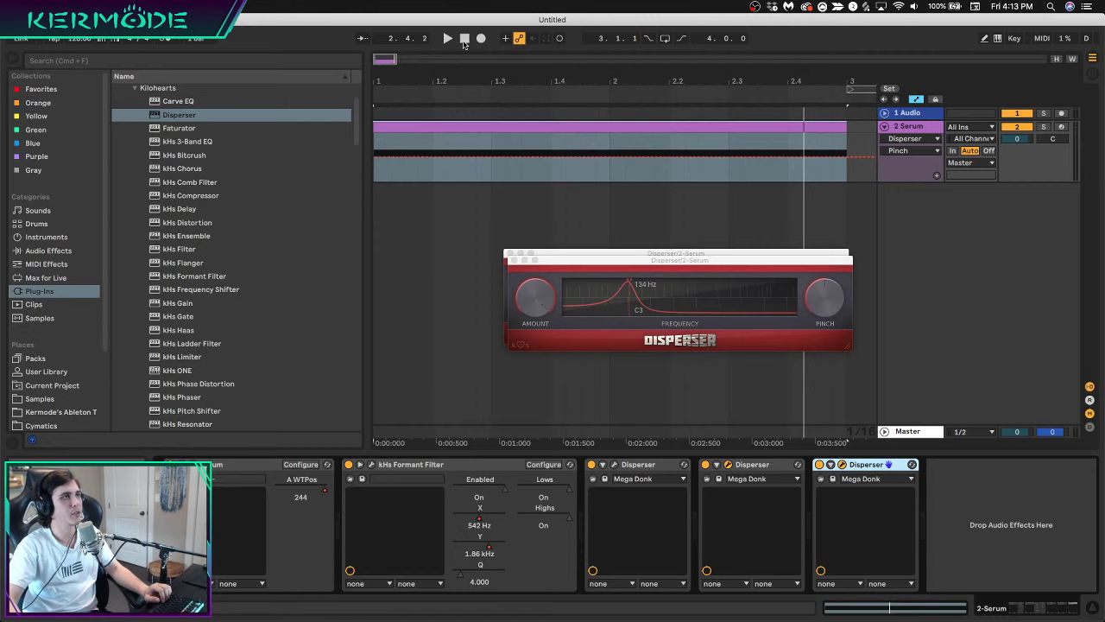
{"action": "left_click", "coordinate": [464, 38]}
{"action": "left_click", "coordinate": [481, 38]}
{"action": "mouse_move", "coordinate": [628, 283]}
{"action": "left_mouse_down"}
{"action": "mouse_move", "coordinate": [682, 285]}
{"action": "mouse_move", "coordinate": [604, 290]}
{"action": "mouse_move", "coordinate": [765, 266]}
{"action": "mouse_move", "coordinate": [611, 269]}
{"action": "mouse_move", "coordinate": [621, 271]}
{"action": "left_mouse_up"}
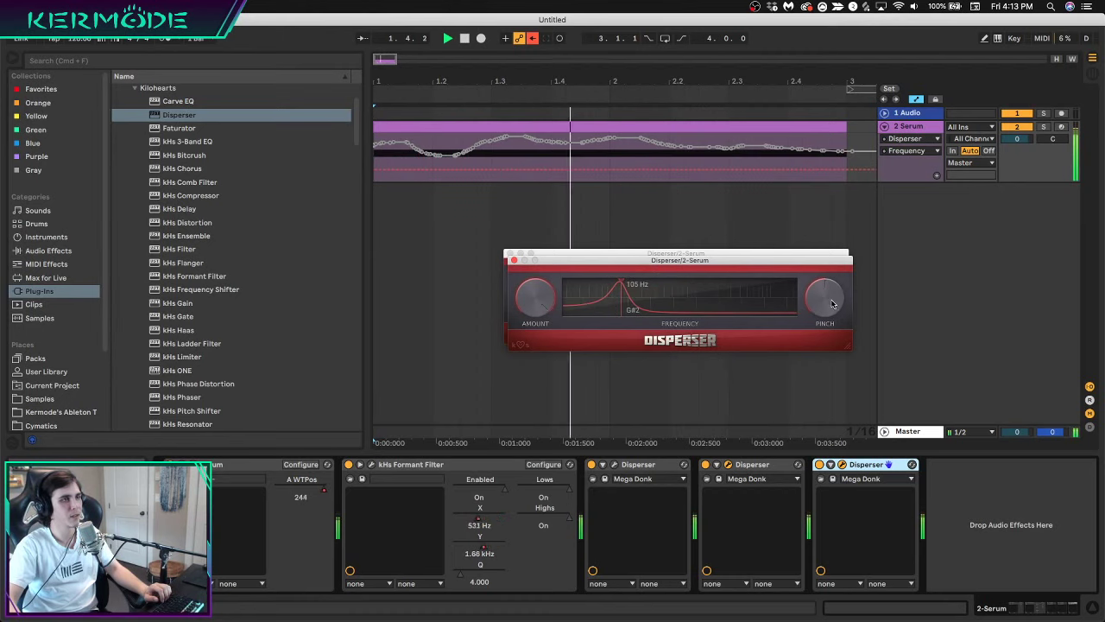
{"action": "left_click_drag", "start_coordinate": [834, 316], "coordinate": [834, 328]}
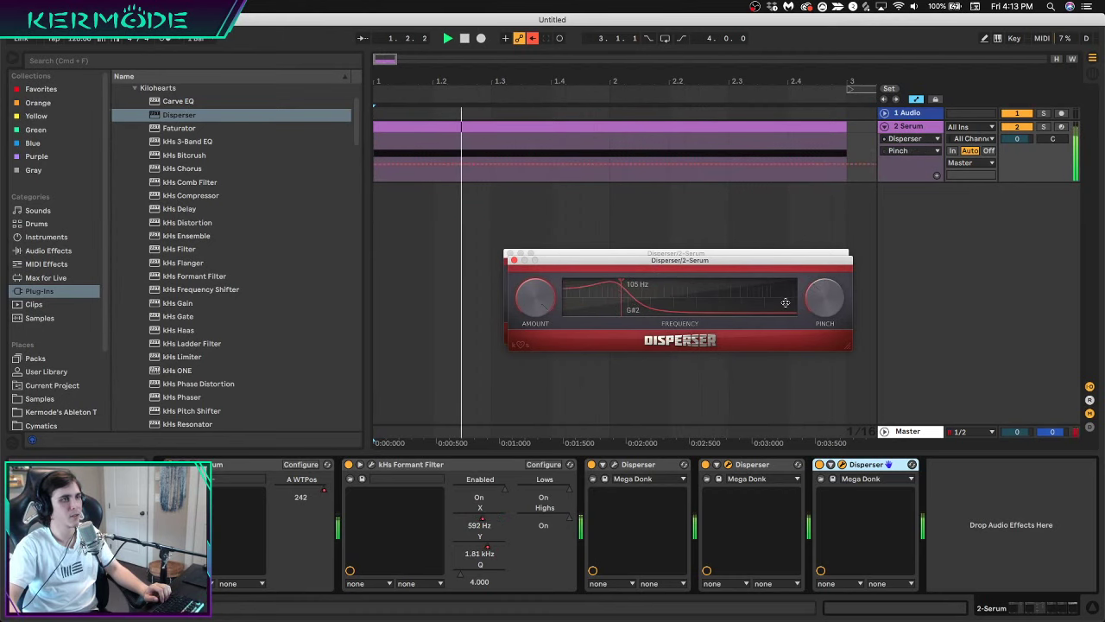
{"action": "left_click_drag", "start_coordinate": [785, 302], "coordinate": [754, 240]}
{"action": "key", "text": "space"}
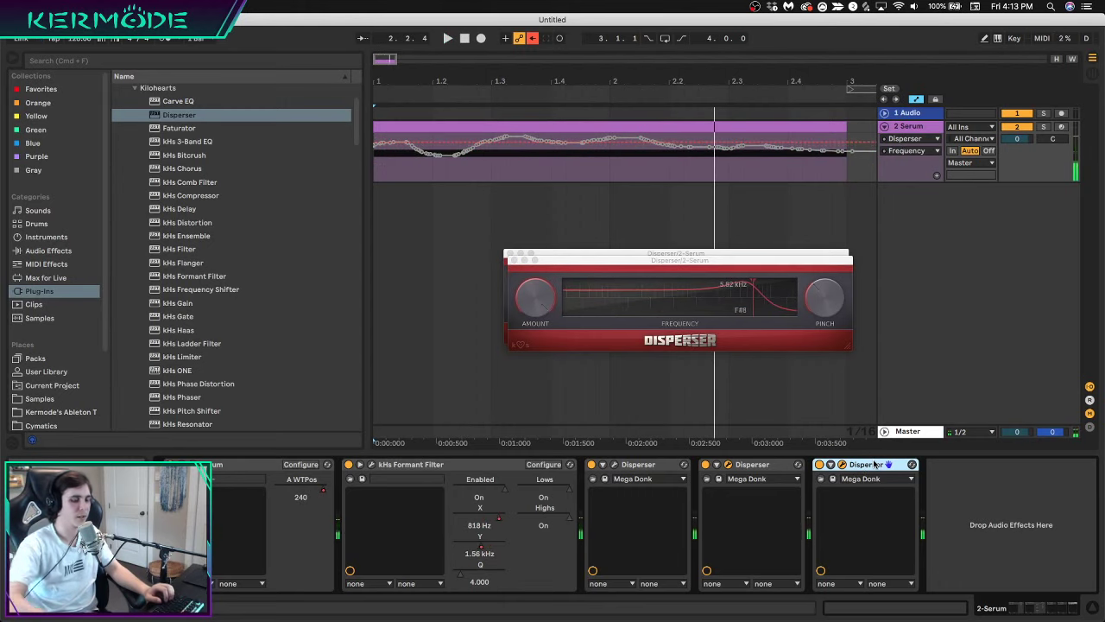
{"action": "key", "text": "Delete"}
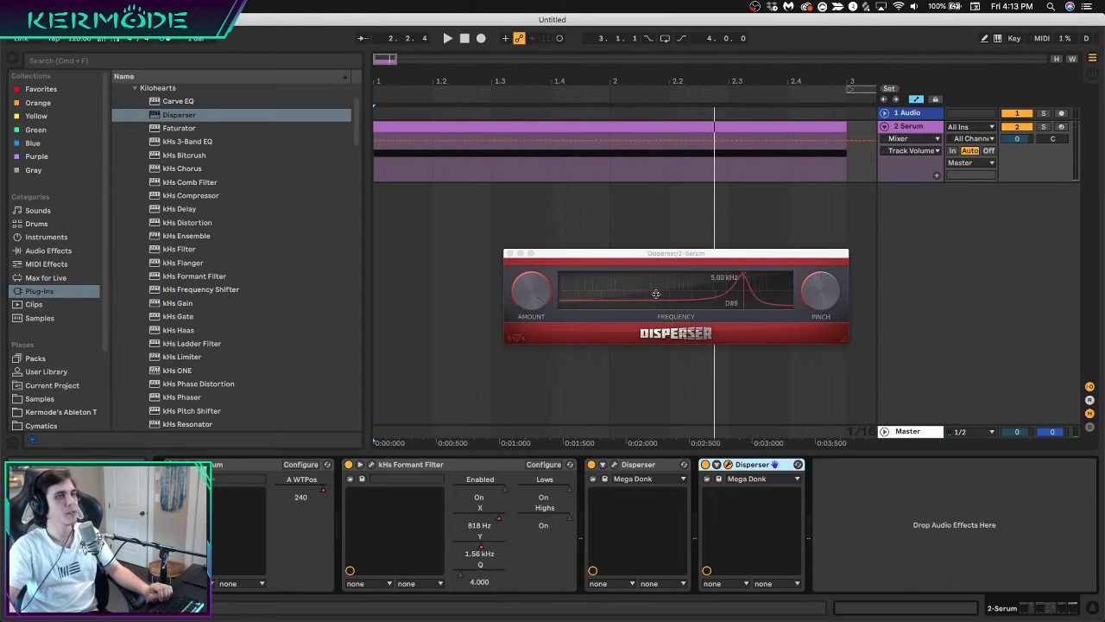
Close the second Disperser's plug-in window and play back the Serum clip from its start
{"action": "left_click", "coordinate": [507, 252]}
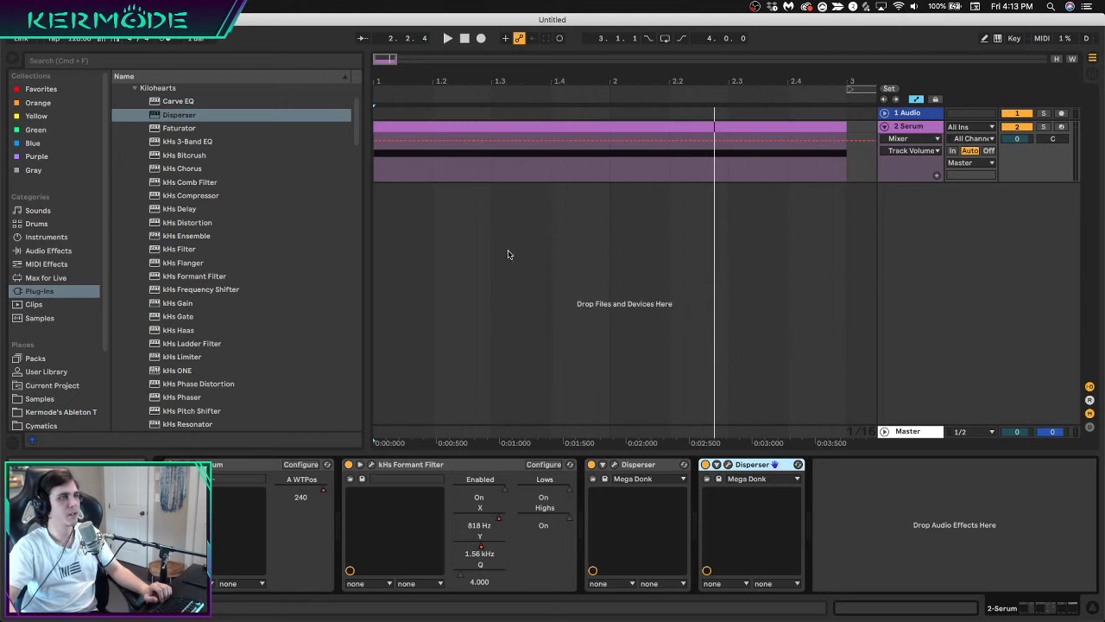
{"action": "left_click", "coordinate": [444, 137]}
{"action": "key", "text": "space"}
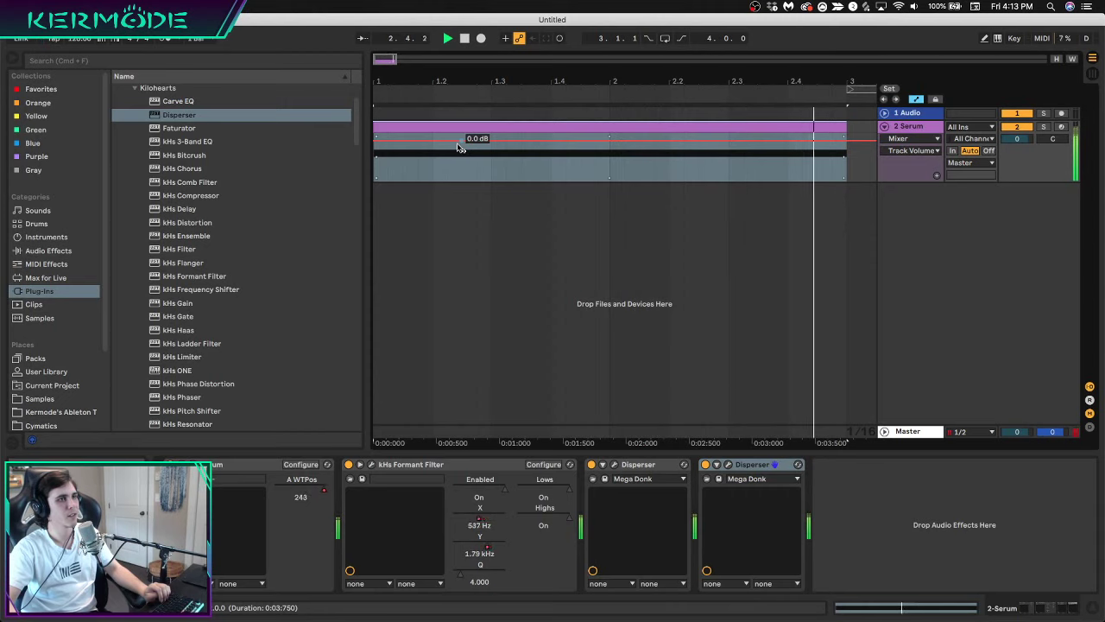
{"action": "key", "text": "space"}
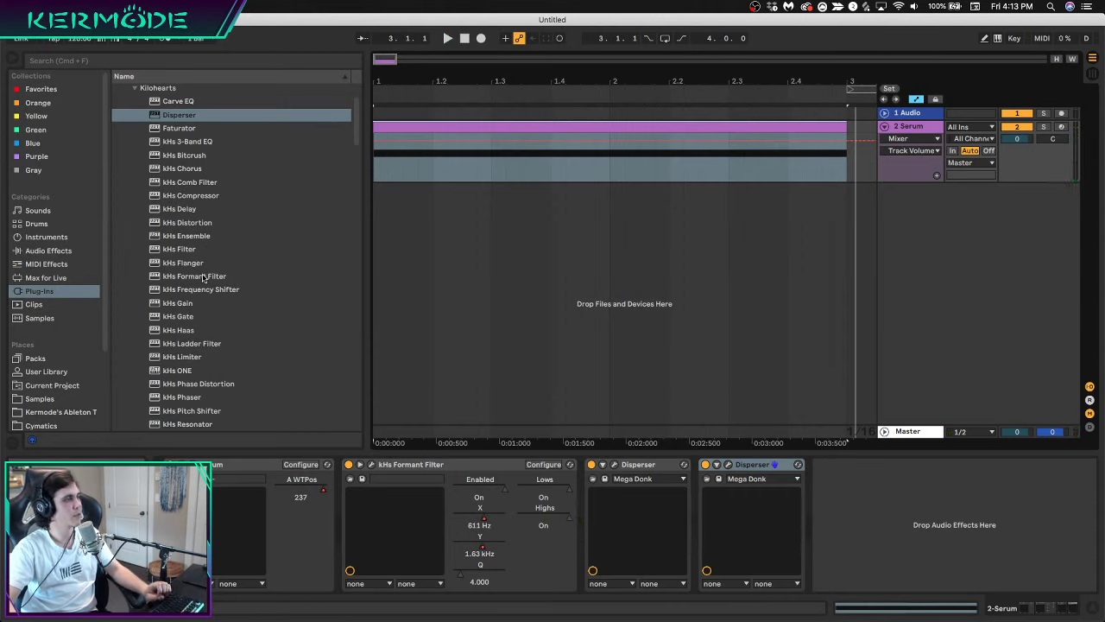
Try the kHs Frequency Shifter after the second Disperser, exposing its parameters and adjusting Shift while playing the clip
{"action": "left_click_drag", "start_coordinate": [208, 294], "coordinate": [879, 531]}
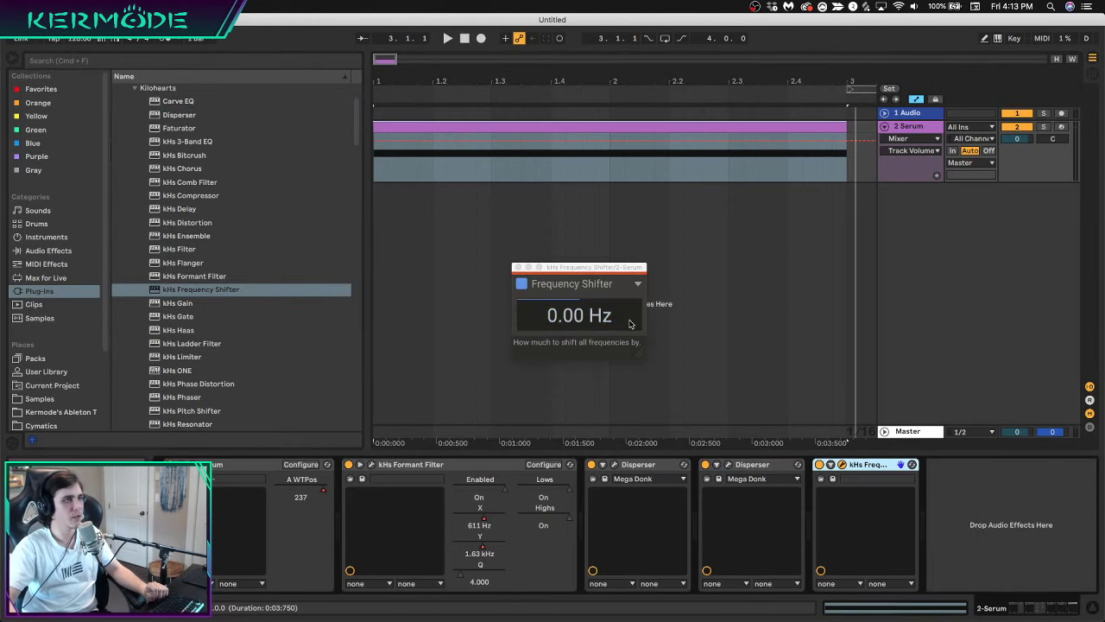
{"action": "left_click", "coordinate": [831, 465]}
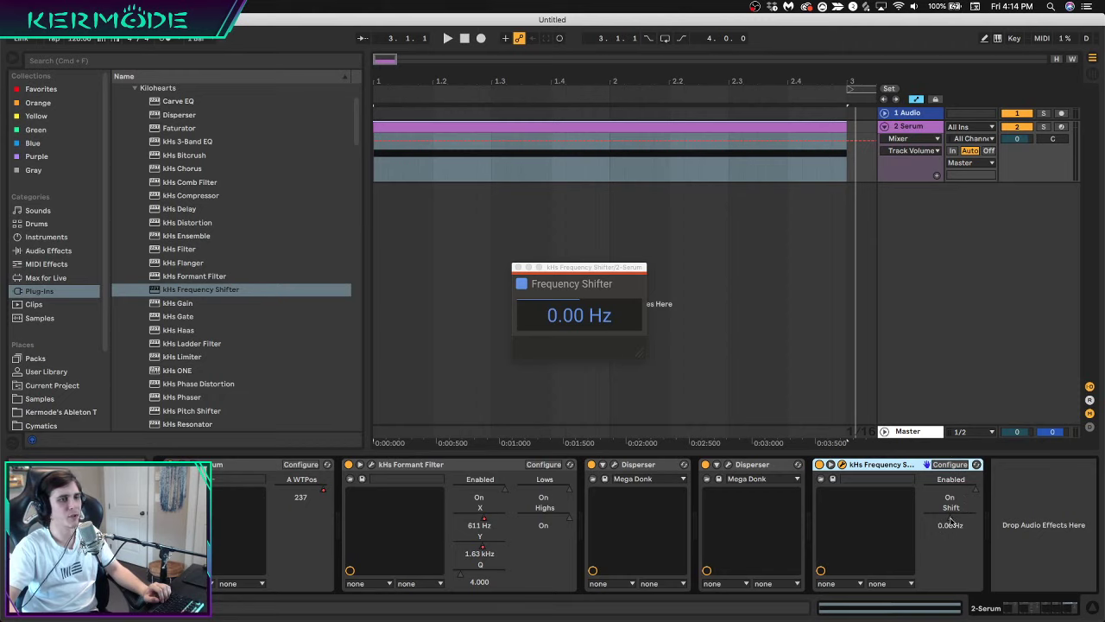
{"action": "left_click_drag", "start_coordinate": [951, 522], "coordinate": [955, 528]}
{"action": "key", "text": "space"}
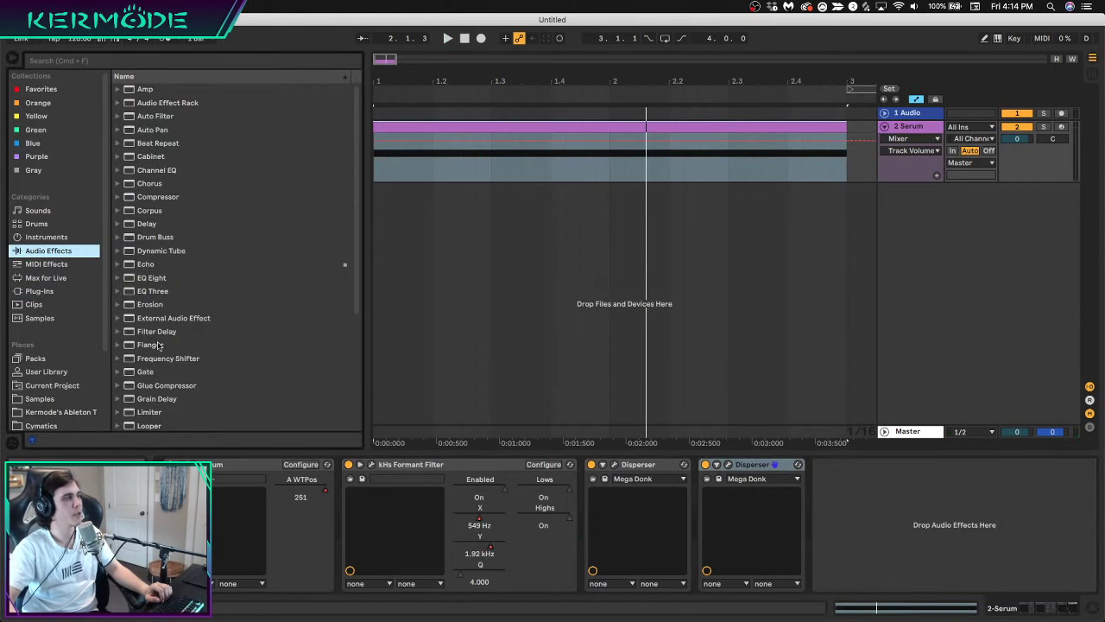
Add Ableton's Frequency Shifter after the second Disperser and set Dry/Wet to 48.4 % and Fine to 33.6 Hz while auditioning the clip
{"action": "mouse_move", "coordinate": [169, 360]}
{"action": "left_mouse_down"}
{"action": "mouse_move", "coordinate": [810, 470]}
{"action": "mouse_move", "coordinate": [896, 548]}
{"action": "mouse_move", "coordinate": [933, 608]}
{"action": "left_mouse_up"}
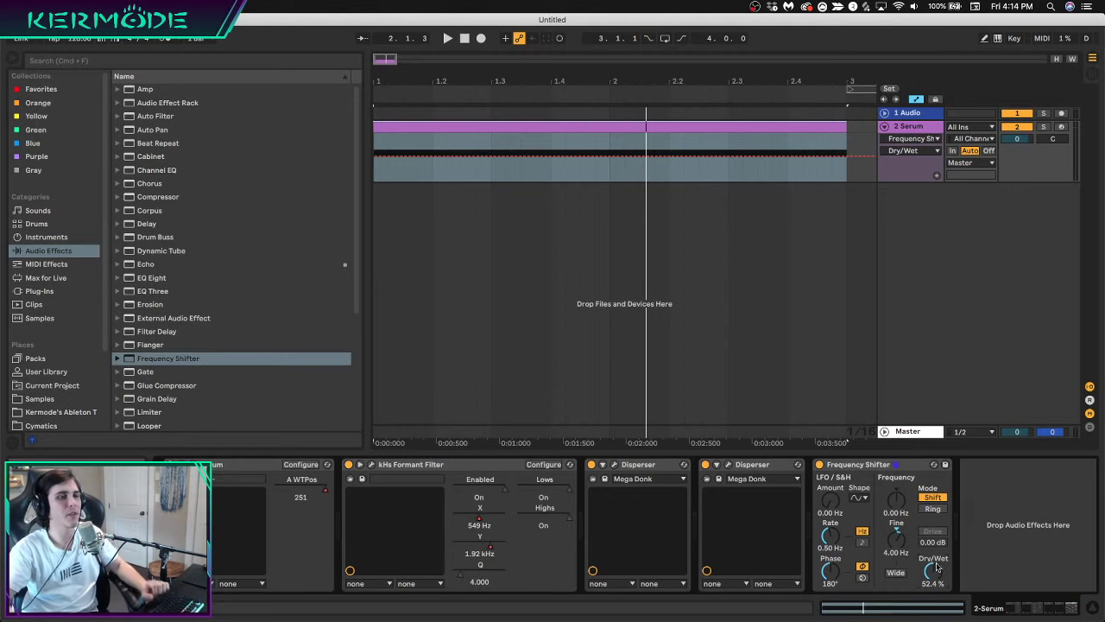
{"action": "key", "text": "space"}
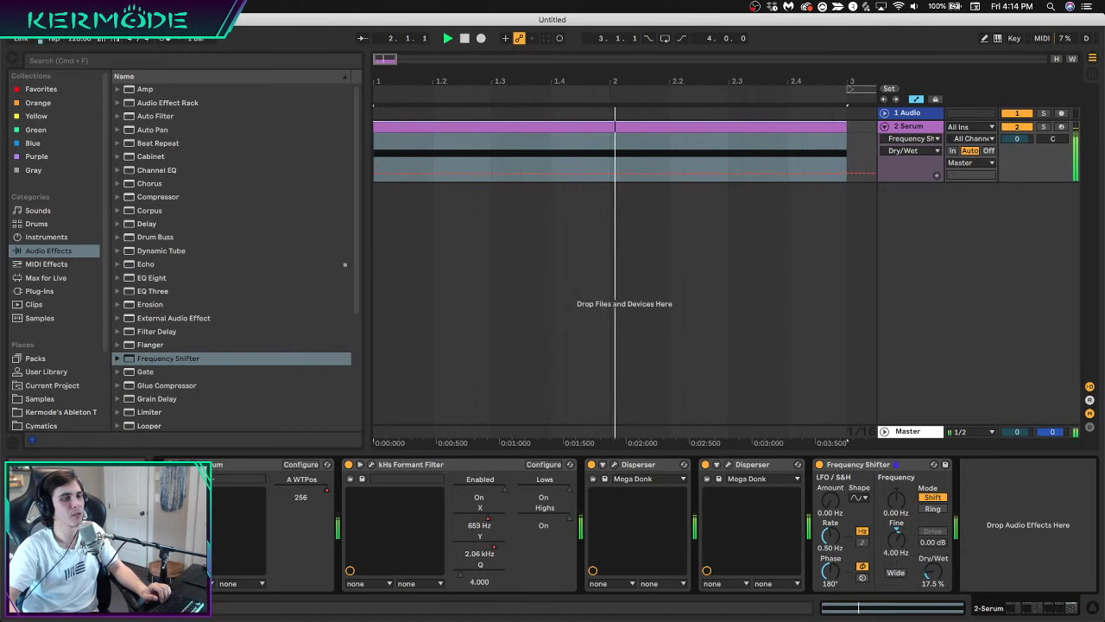
{"action": "key", "text": "space"}
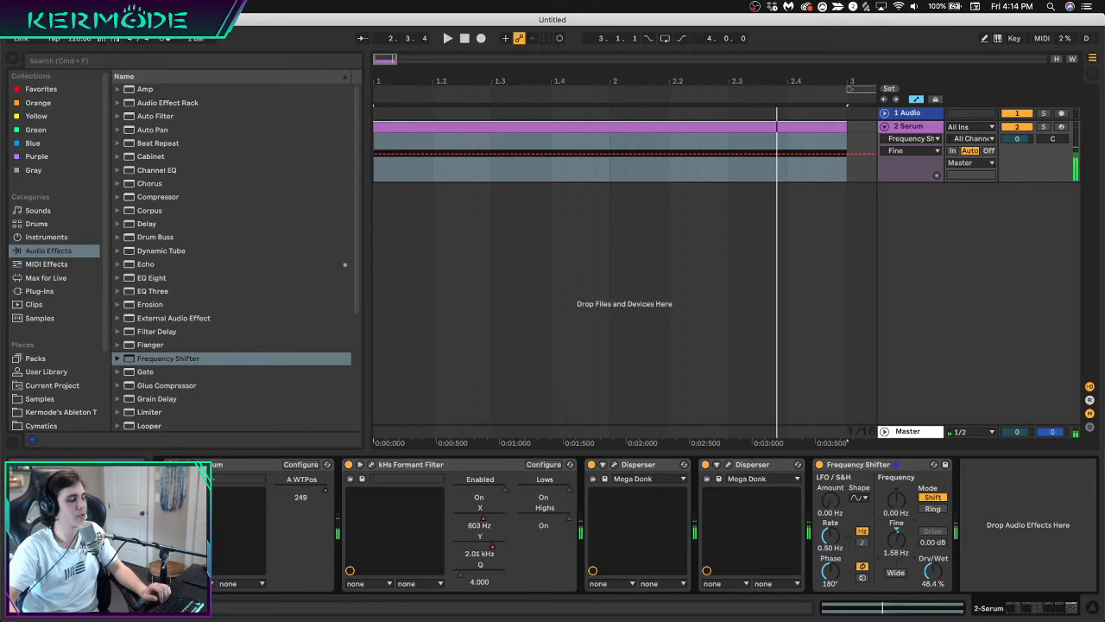
{"action": "key", "text": "space"}
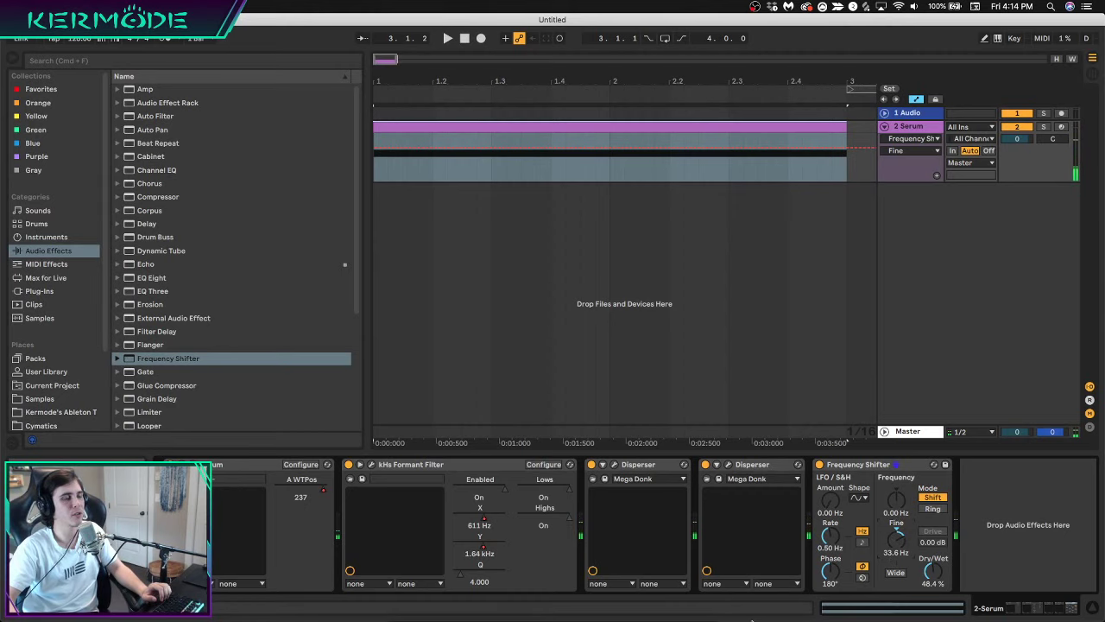
Examine the Serum clip's note pitch in the piano roll and return to the Serum track's device chain
{"action": "left_click", "coordinate": [473, 126]}
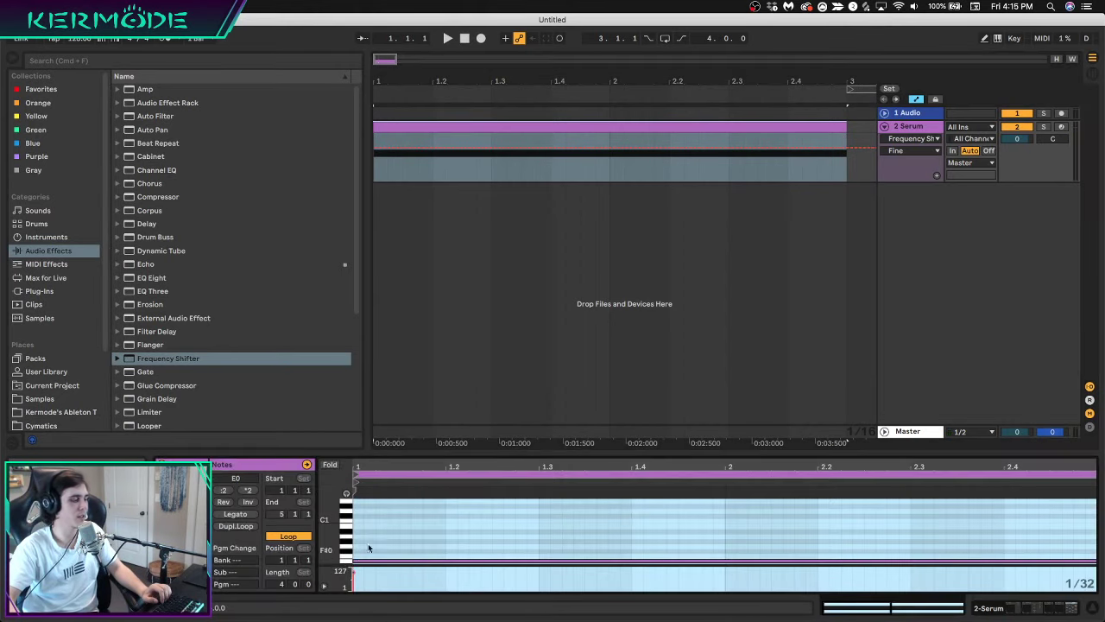
{"action": "left_click", "coordinate": [909, 128]}
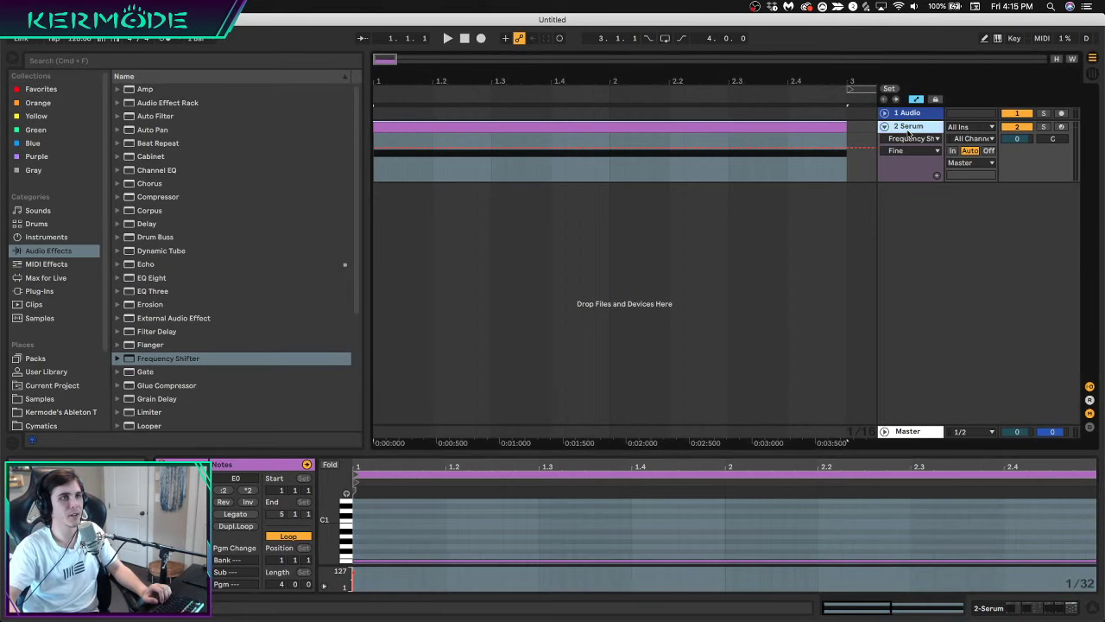
{"action": "left_click", "coordinate": [908, 129]}
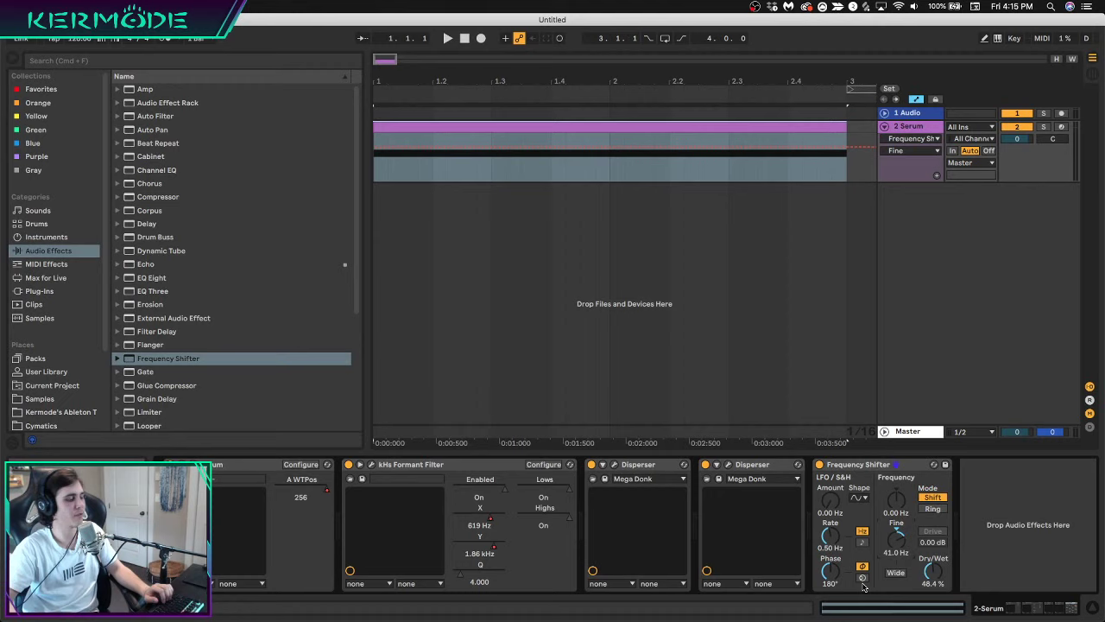
Tune the Frequency Shifter's Fine frequency to 42.6 Hz while repeatedly playing back the Serum clip
{"action": "key", "text": "space"}
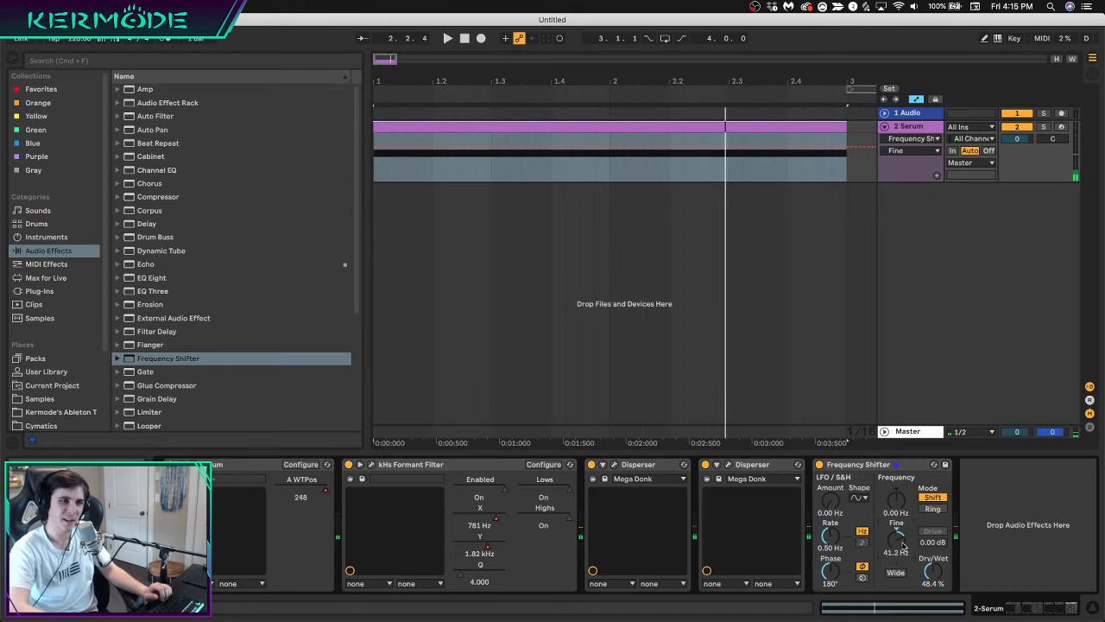
{"action": "key", "text": "space"}
{"action": "key", "text": "space"}
{"action": "key", "text": "space"}
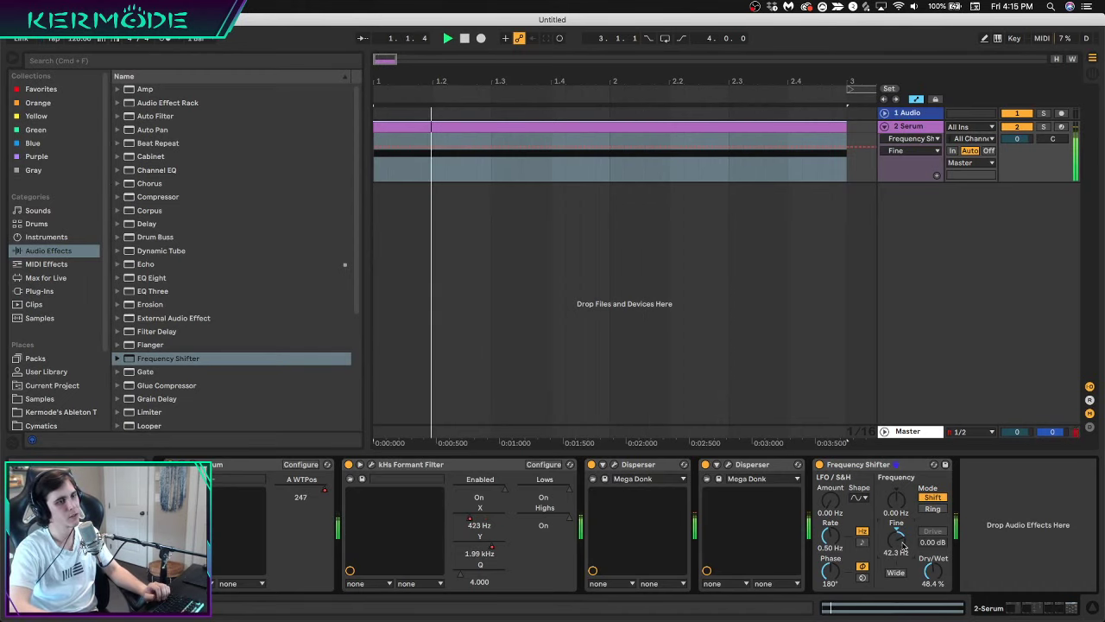
{"action": "key", "text": "space"}
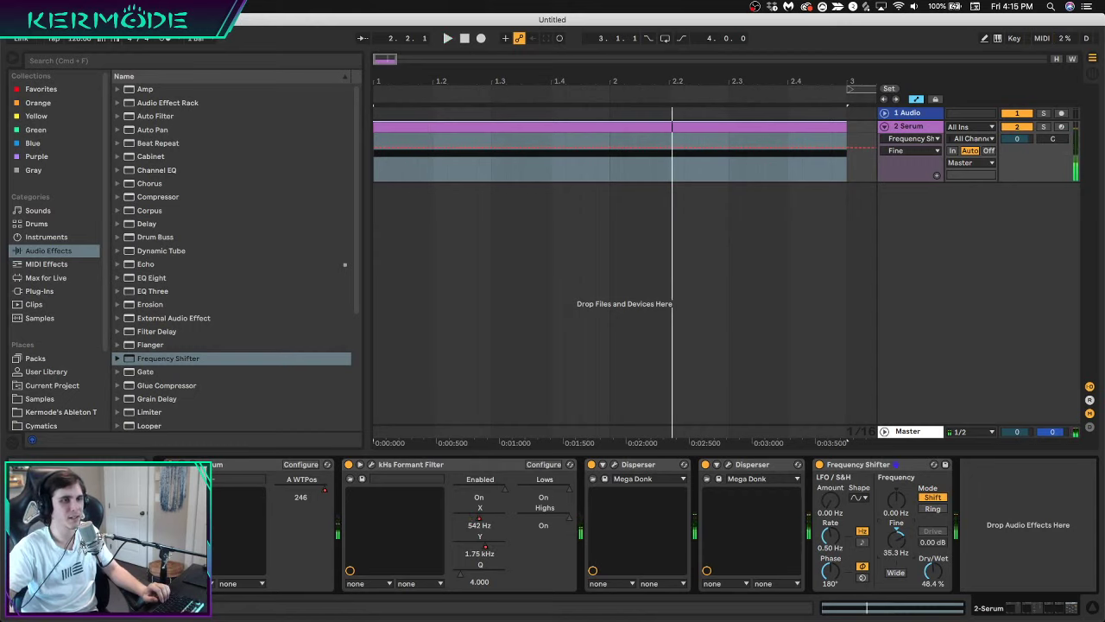
{"action": "key", "text": "space"}
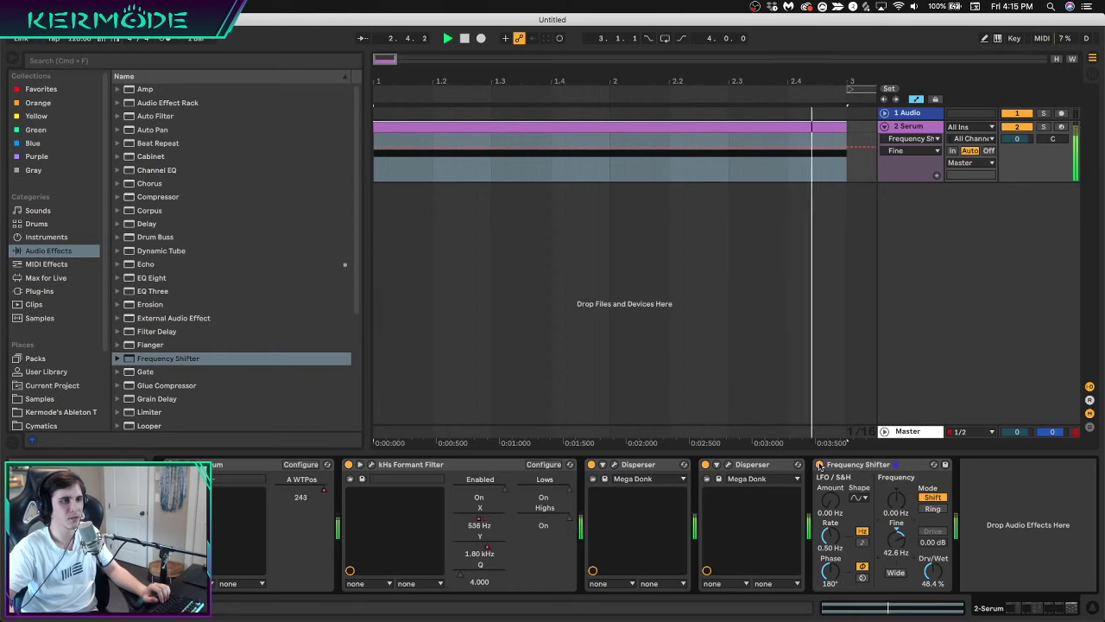
Compare the playing bass with the Frequency Shifter bypassed and active, and with its Wide mode on and off
{"action": "left_click", "coordinate": [819, 465]}
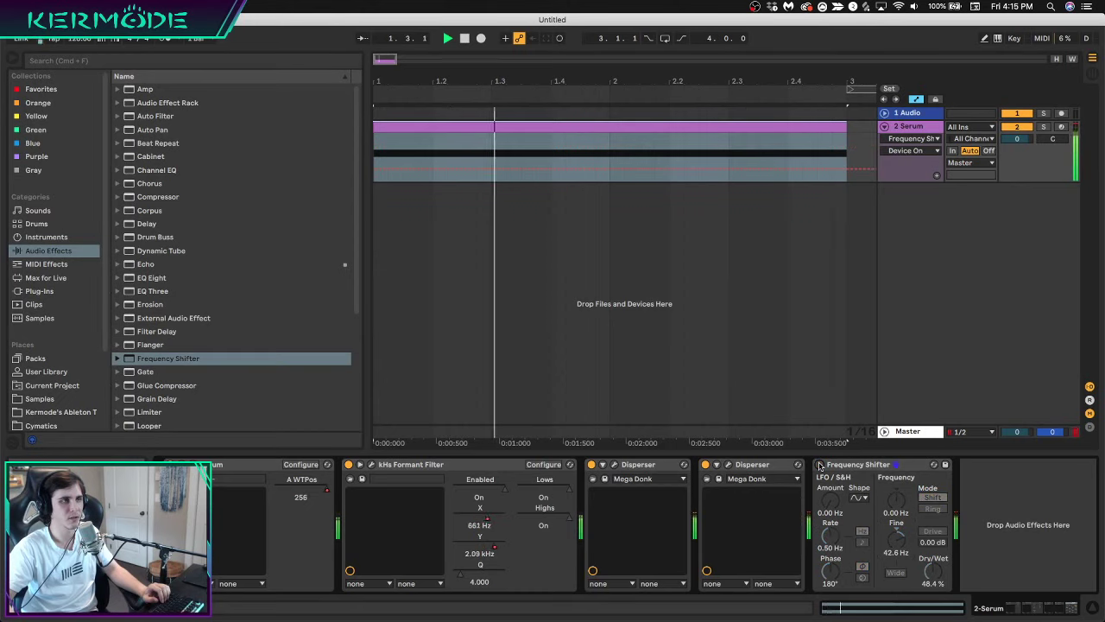
{"action": "left_click", "coordinate": [820, 464]}
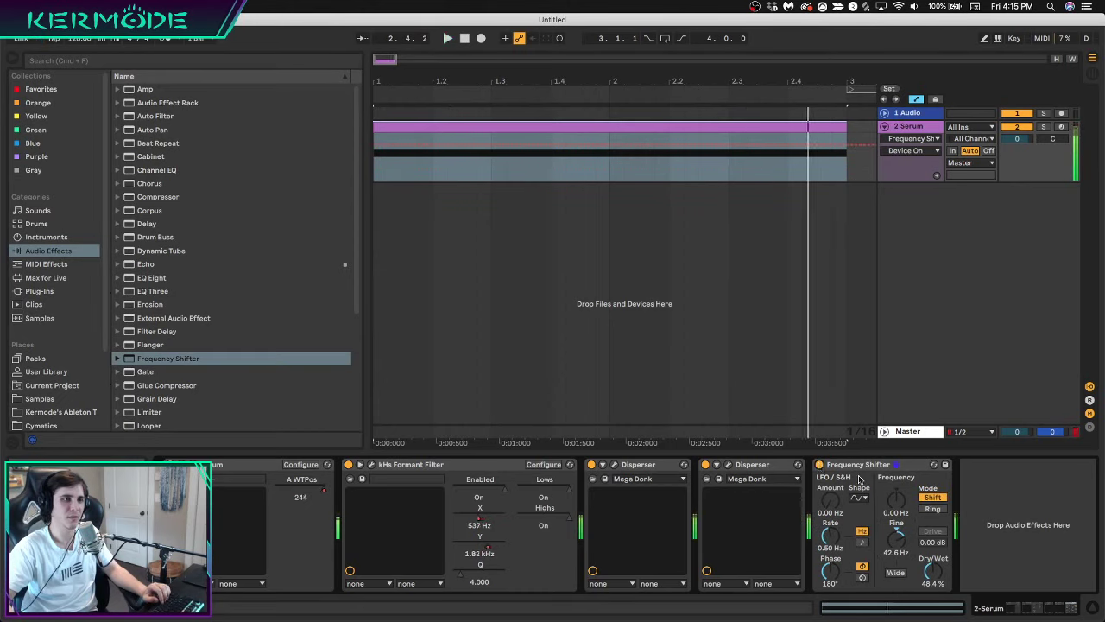
{"action": "left_click", "coordinate": [895, 573]}
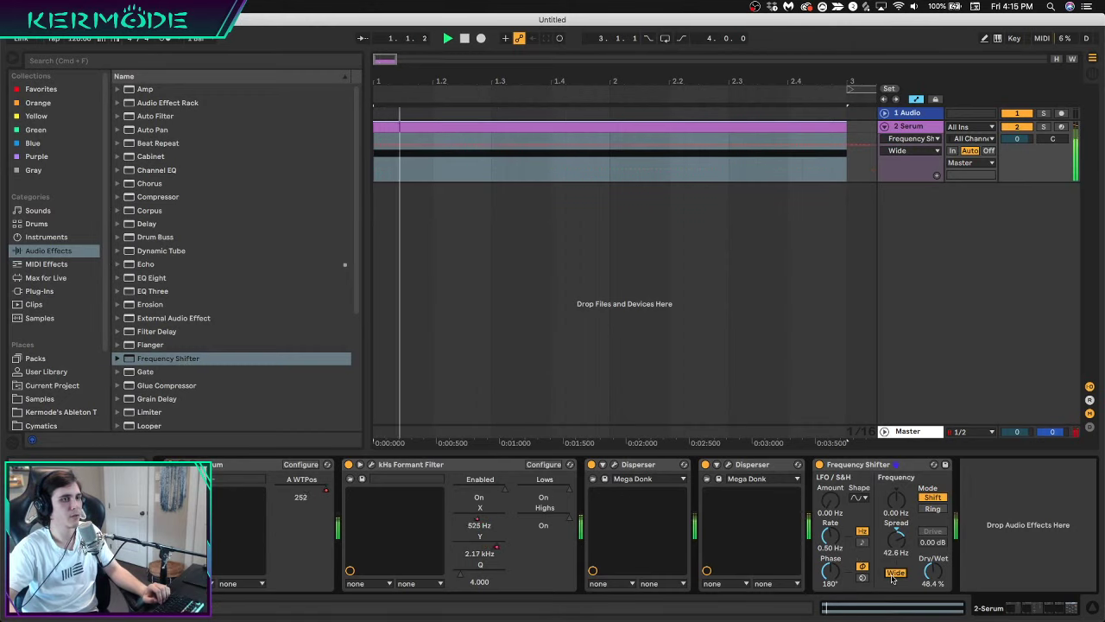
{"action": "left_click", "coordinate": [819, 464]}
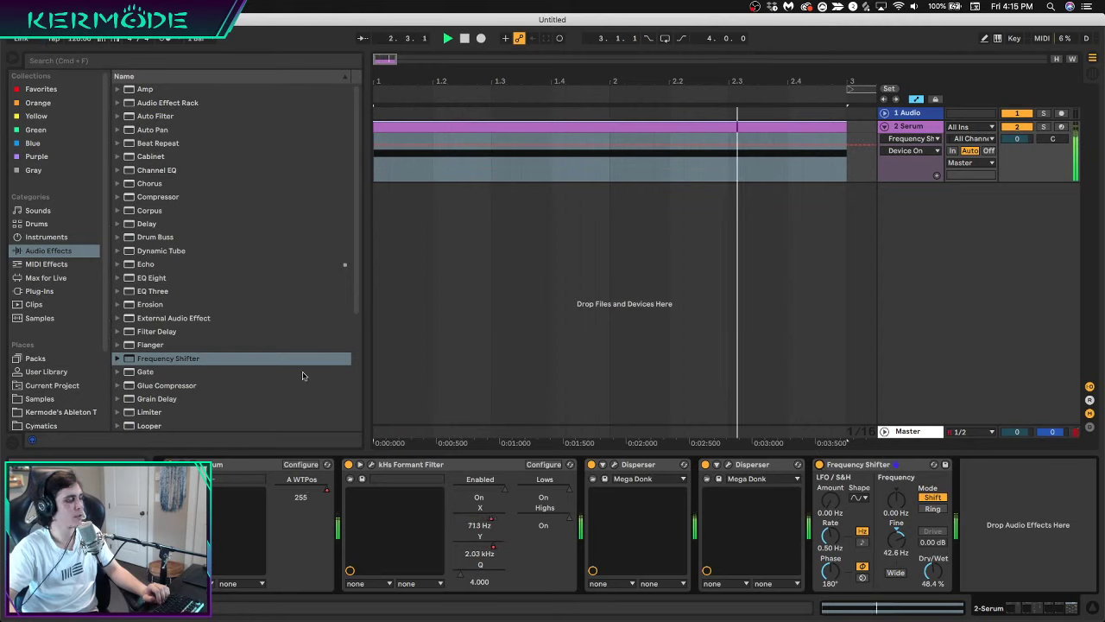
{"action": "key", "text": "space"}
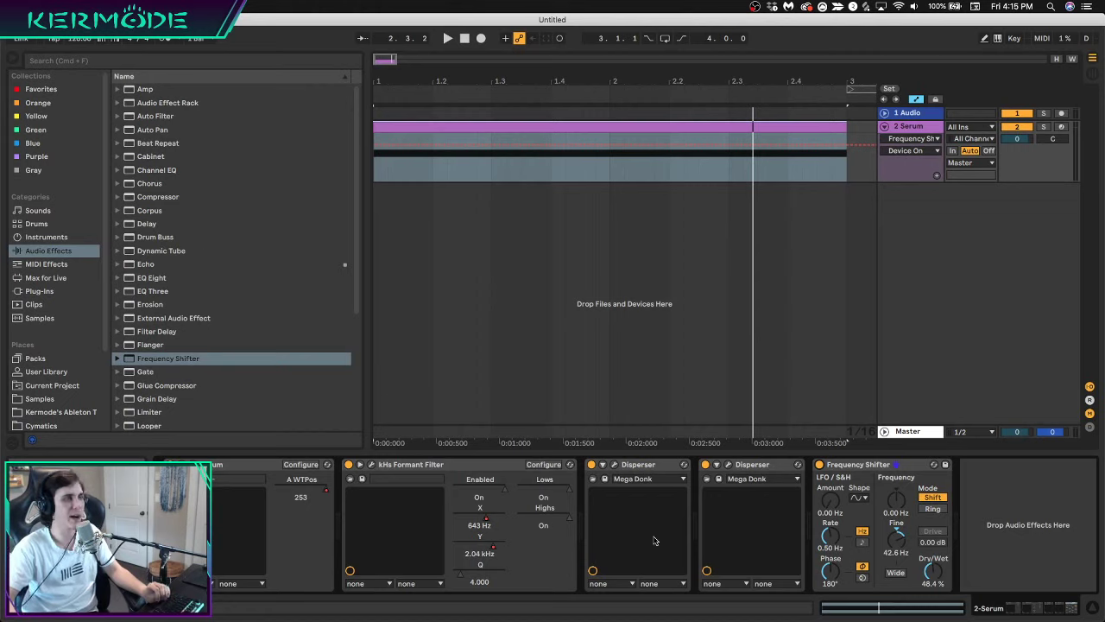
Add Erosion after the Frequency Shifter in Wide Noise mode, with a frequency of 5.35 kHz and an amount of 148
{"action": "scroll", "coordinate": [166, 332], "scroll_direction": "down", "scroll_amount": 3}
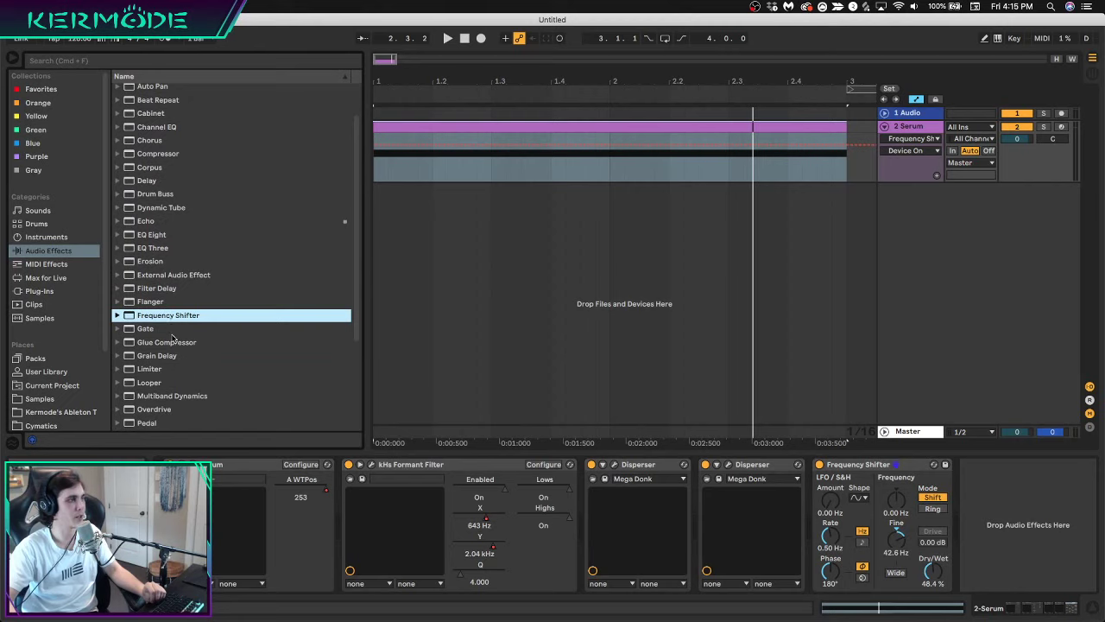
{"action": "scroll", "coordinate": [169, 294], "scroll_direction": "up", "scroll_amount": 3}
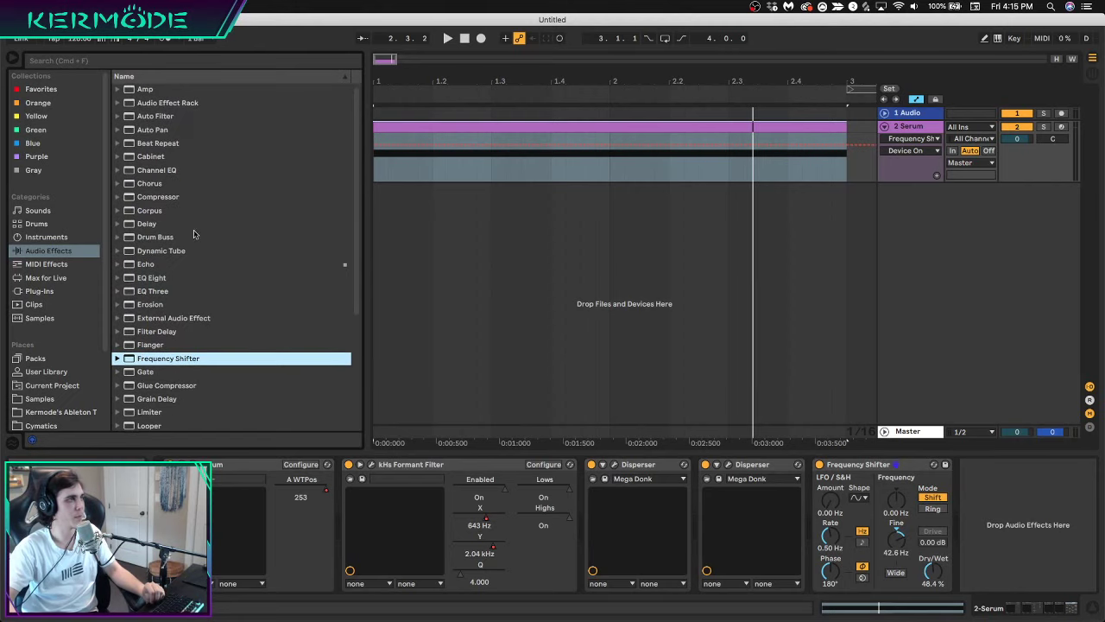
{"action": "left_click_drag", "start_coordinate": [151, 305], "coordinate": [988, 533]}
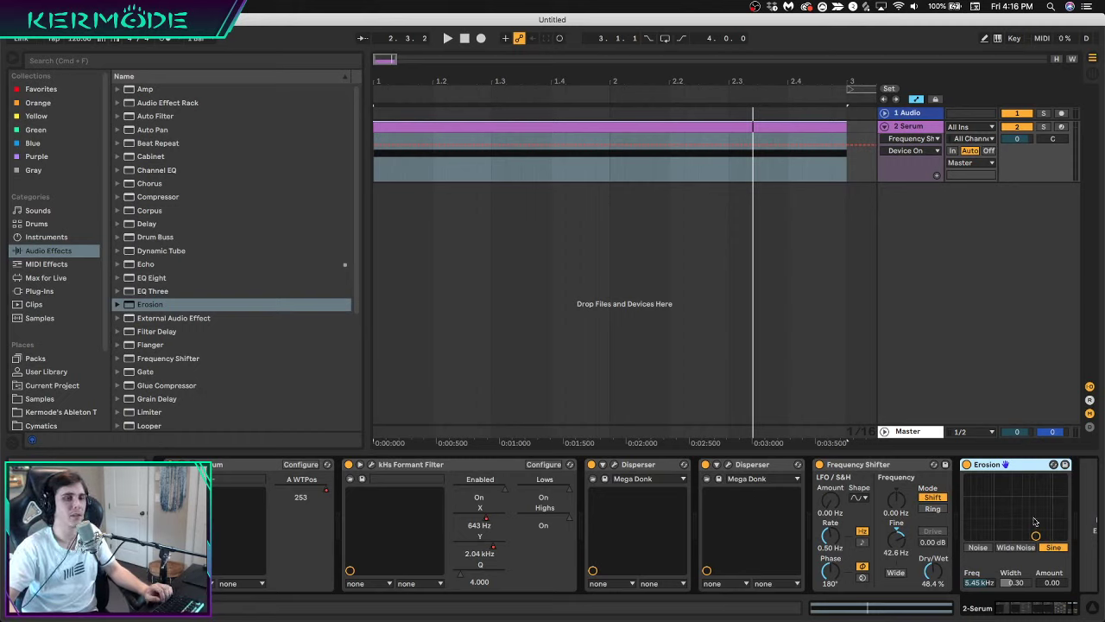
{"action": "left_click_drag", "start_coordinate": [1036, 534], "coordinate": [1035, 486]}
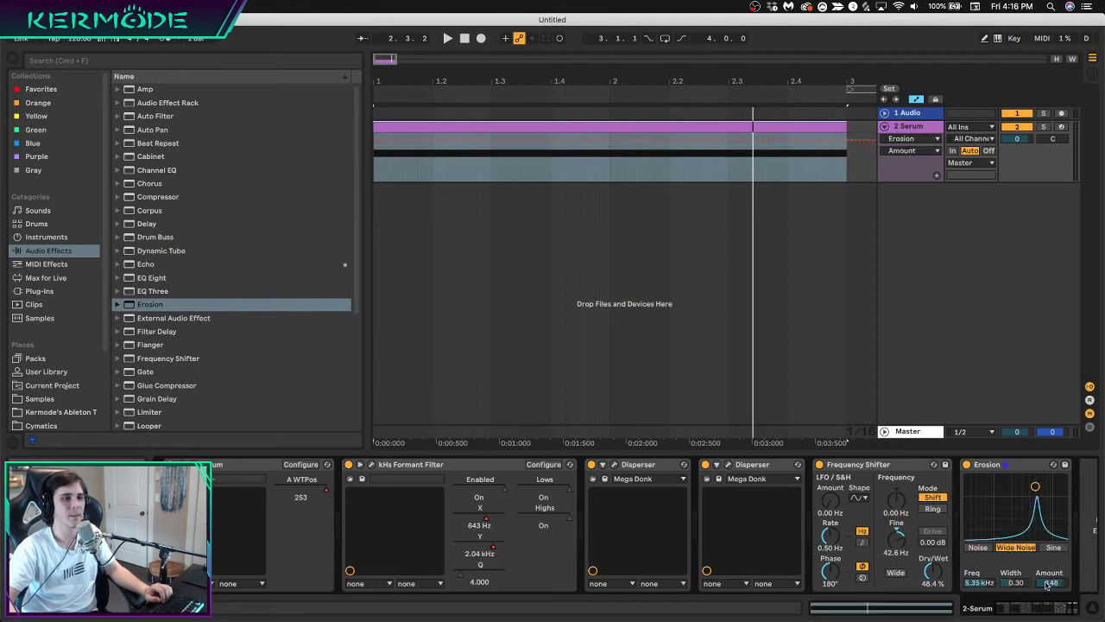
Set Erosion's width to 0.60, its frequency to 6.23 kHz and its amount to 173
{"action": "left_click_drag", "start_coordinate": [1013, 584], "coordinate": [1014, 557]}
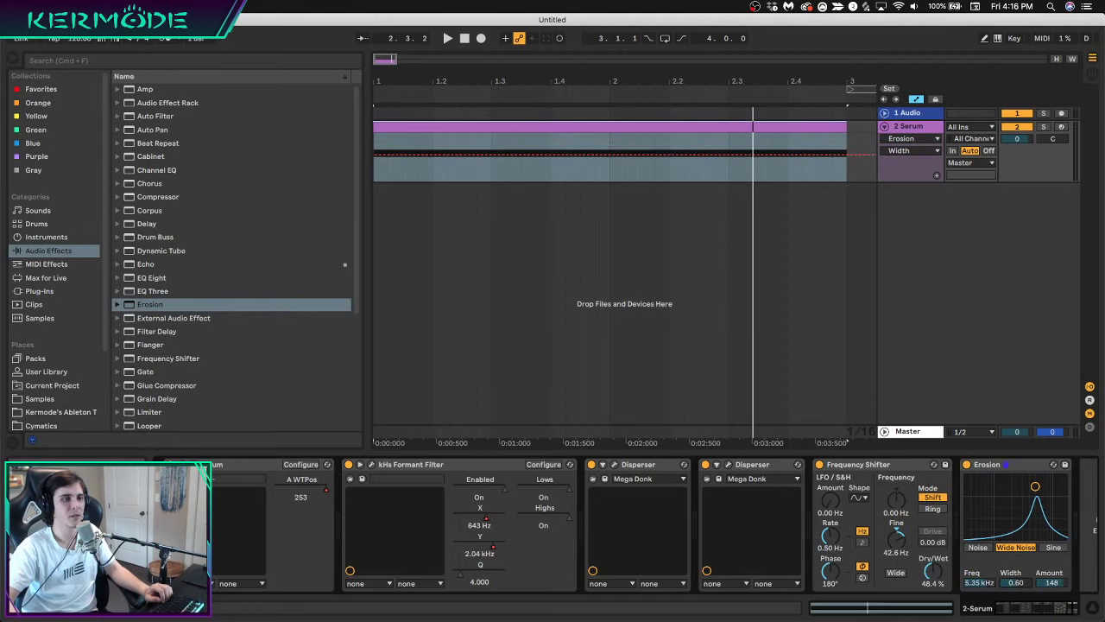
{"action": "left_click_drag", "start_coordinate": [1035, 486], "coordinate": [1039, 481]}
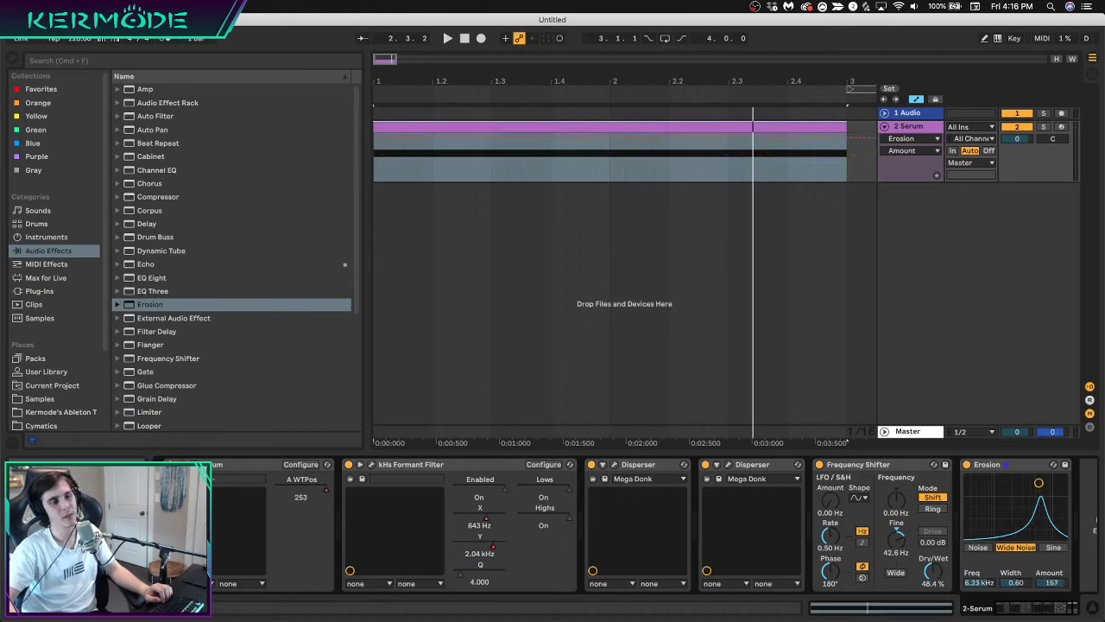
{"action": "left_click_drag", "start_coordinate": [1060, 584], "coordinate": [1060, 578]}
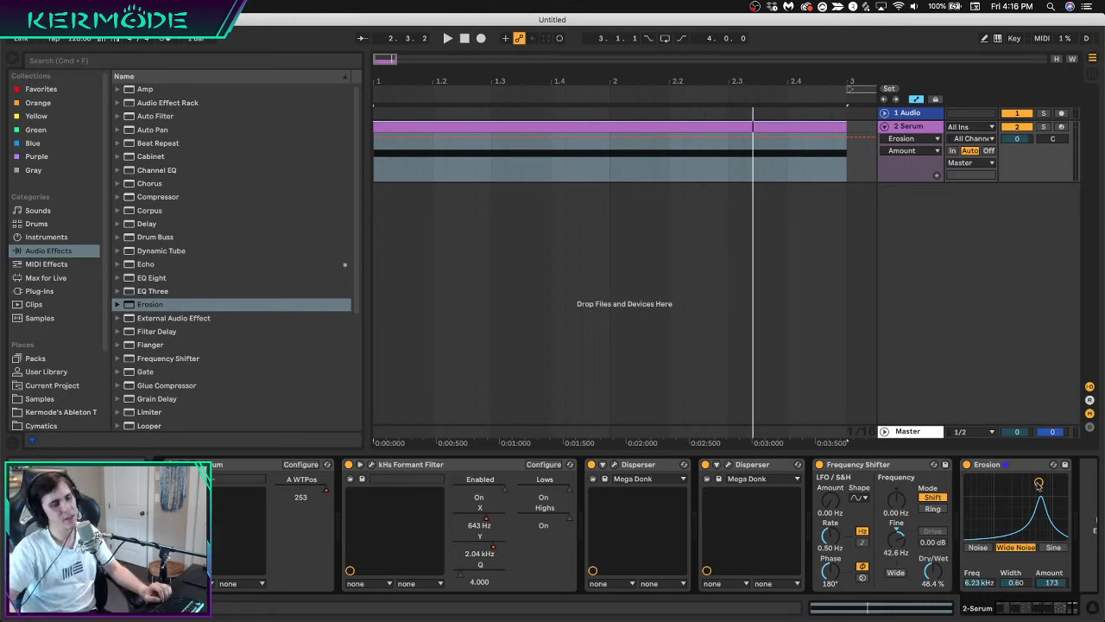
Try Erosion at 7.70 kHz with an amount of 8.60, and compare its Noise, Wide Noise and Sine modes during playback
{"action": "left_click_drag", "start_coordinate": [1039, 483], "coordinate": [1036, 528]}
{"action": "key", "text": "space"}
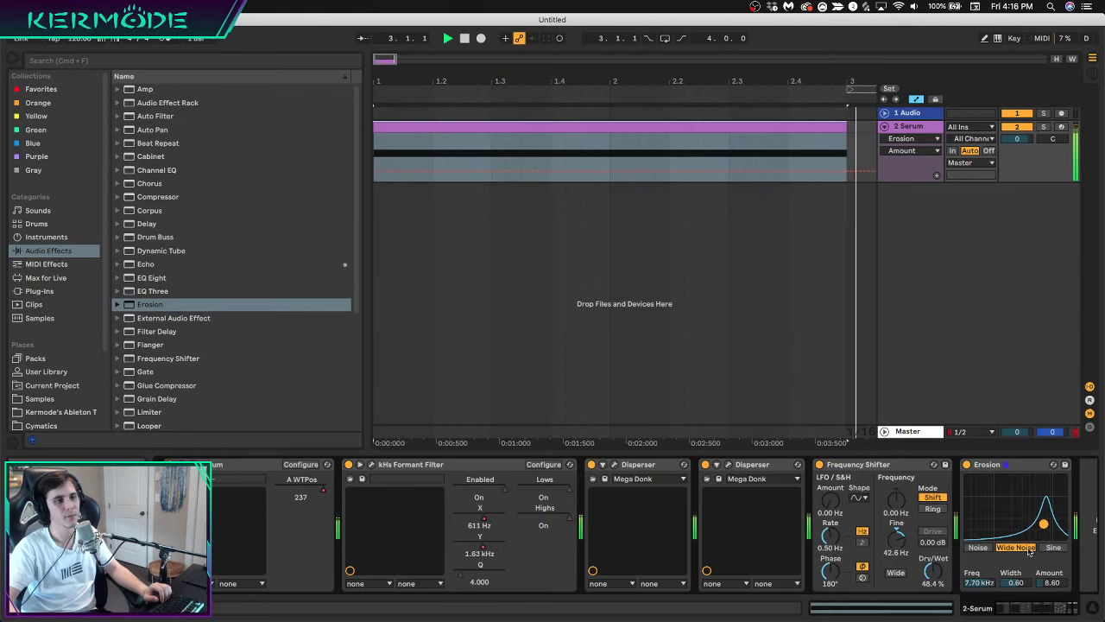
{"action": "left_click", "coordinate": [975, 547]}
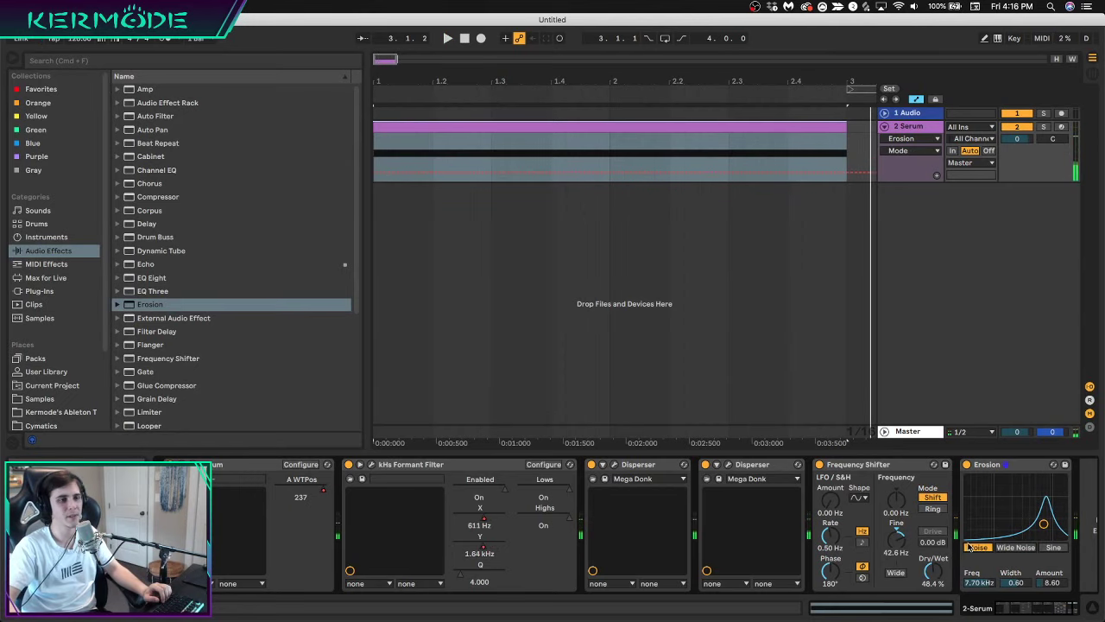
{"action": "left_click", "coordinate": [1015, 548]}
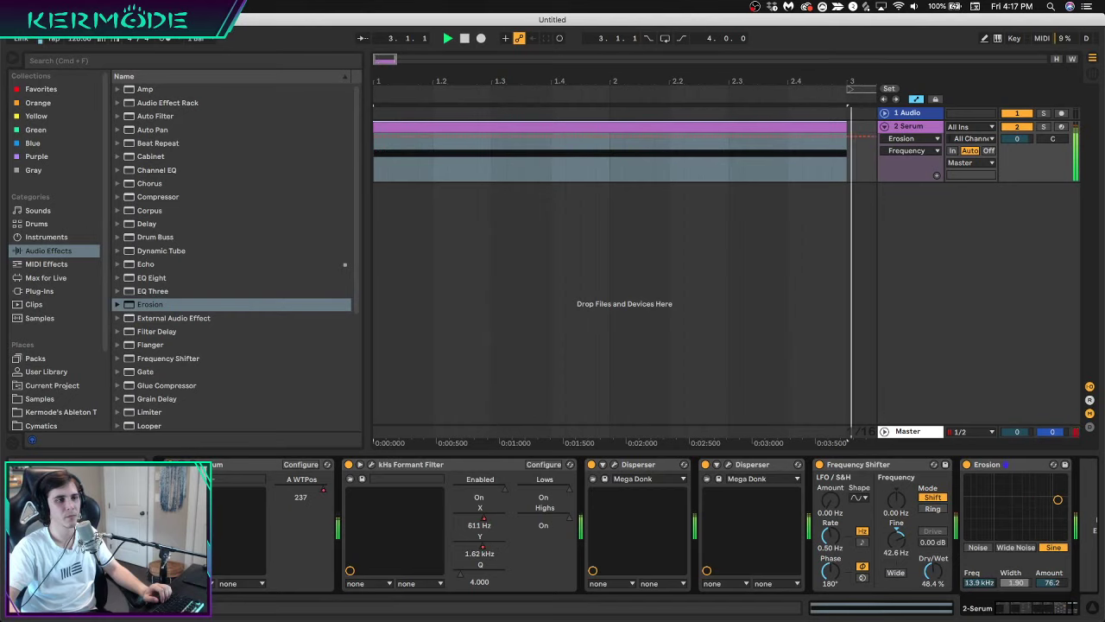
{"action": "key", "text": "space"}
Delete Erosion and add the kHs Phase Distortion plug-in after the Frequency Shifter on the Serum track
{"action": "left_click", "coordinate": [1008, 466]}
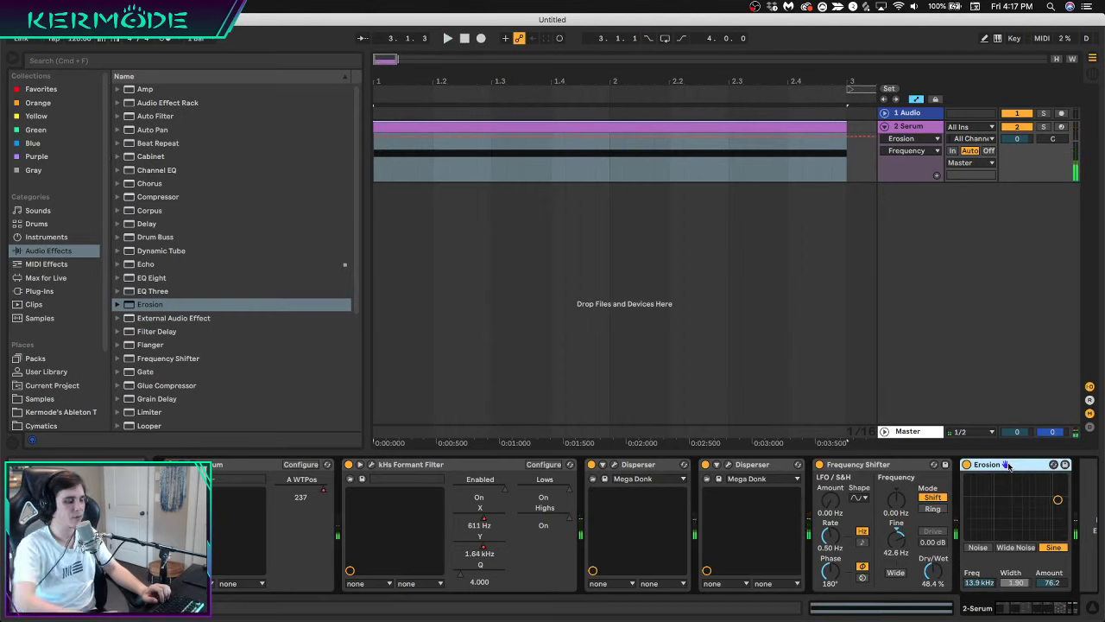
{"action": "key", "text": "Delete"}
{"action": "left_click", "coordinate": [38, 291]}
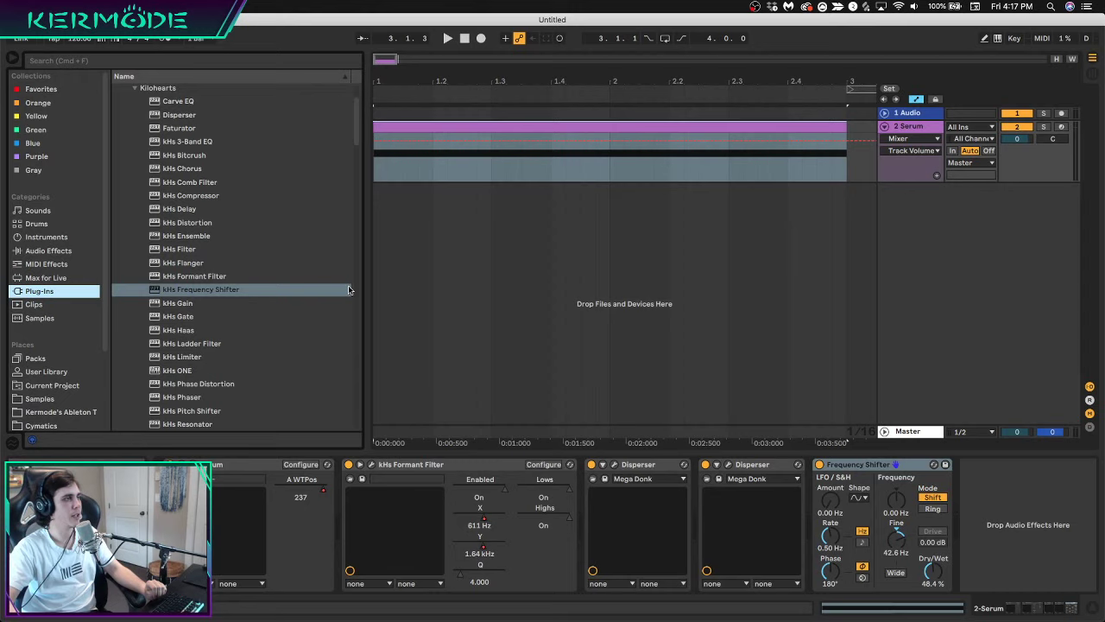
{"action": "scroll", "coordinate": [225, 391], "scroll_direction": "down", "scroll_amount": 2}
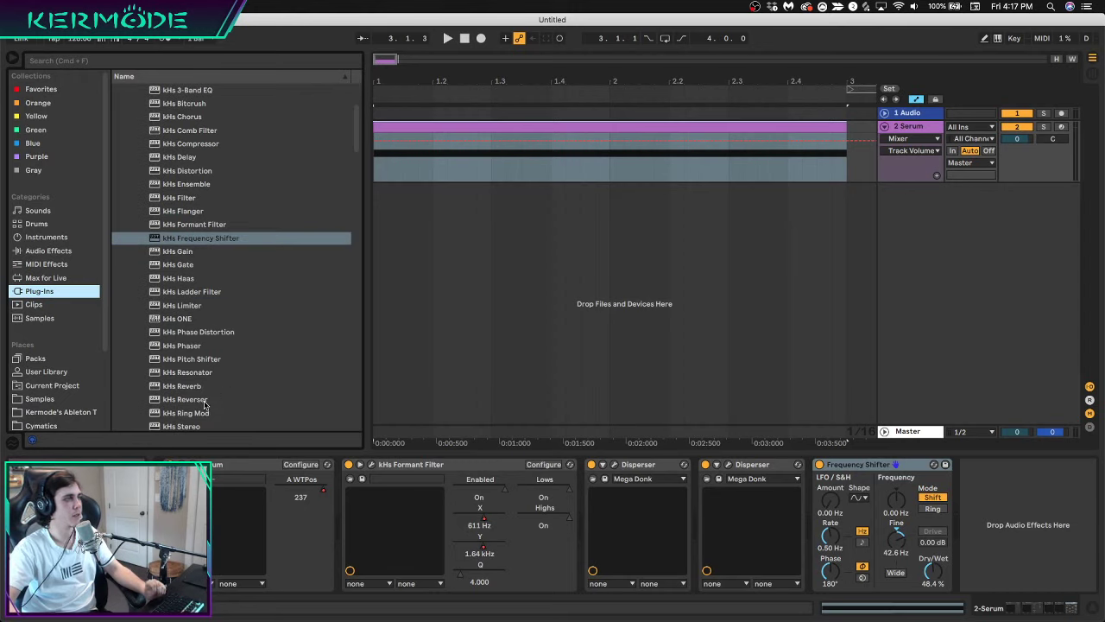
{"action": "left_click", "coordinate": [192, 335]}
{"action": "left_click_drag", "start_coordinate": [842, 467], "coordinate": [984, 518]}
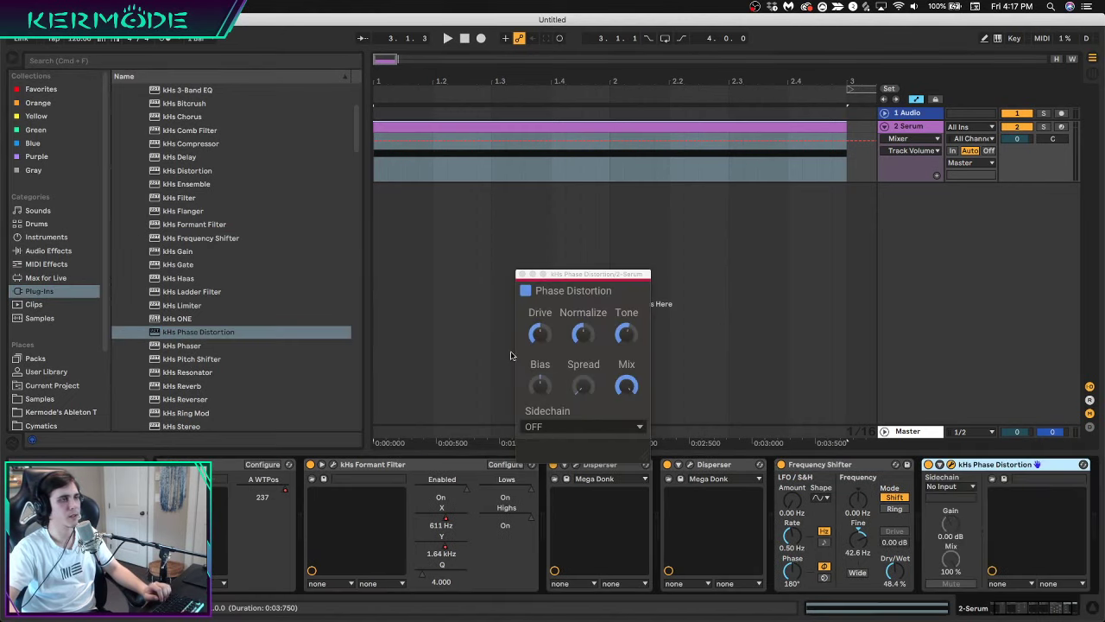
Lower Phase Distortion's Tone and give it a small amount of Spread while playing back the bass
{"action": "key", "text": "space"}
{"action": "mouse_move", "coordinate": [540, 333]}
{"action": "left_mouse_down"}
{"action": "mouse_move", "coordinate": [540, 307]}
{"action": "mouse_move", "coordinate": [539, 337]}
{"action": "left_mouse_up"}
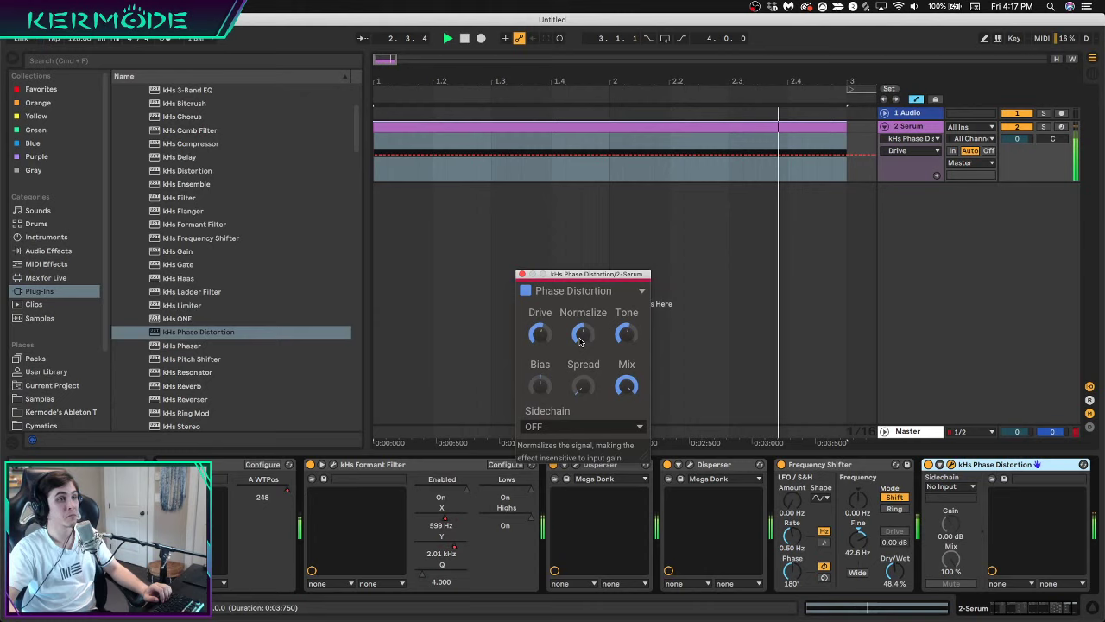
{"action": "left_click_drag", "start_coordinate": [626, 334], "coordinate": [626, 354]}
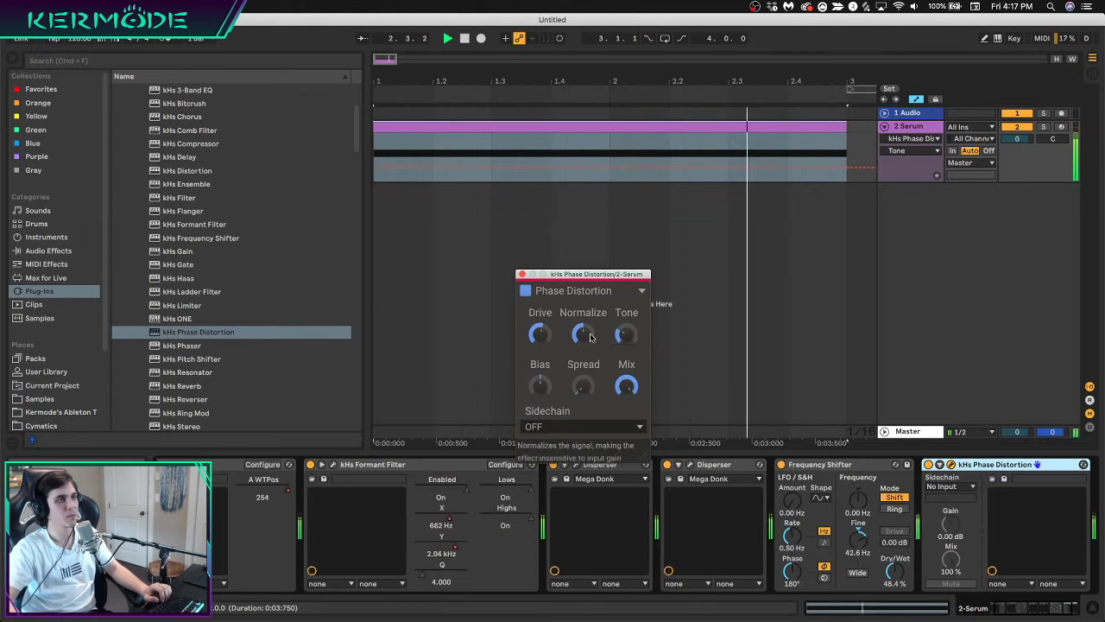
{"action": "mouse_move", "coordinate": [582, 386]}
{"action": "left_mouse_down"}
{"action": "mouse_move", "coordinate": [583, 374]}
{"action": "mouse_move", "coordinate": [583, 392]}
{"action": "left_mouse_up"}
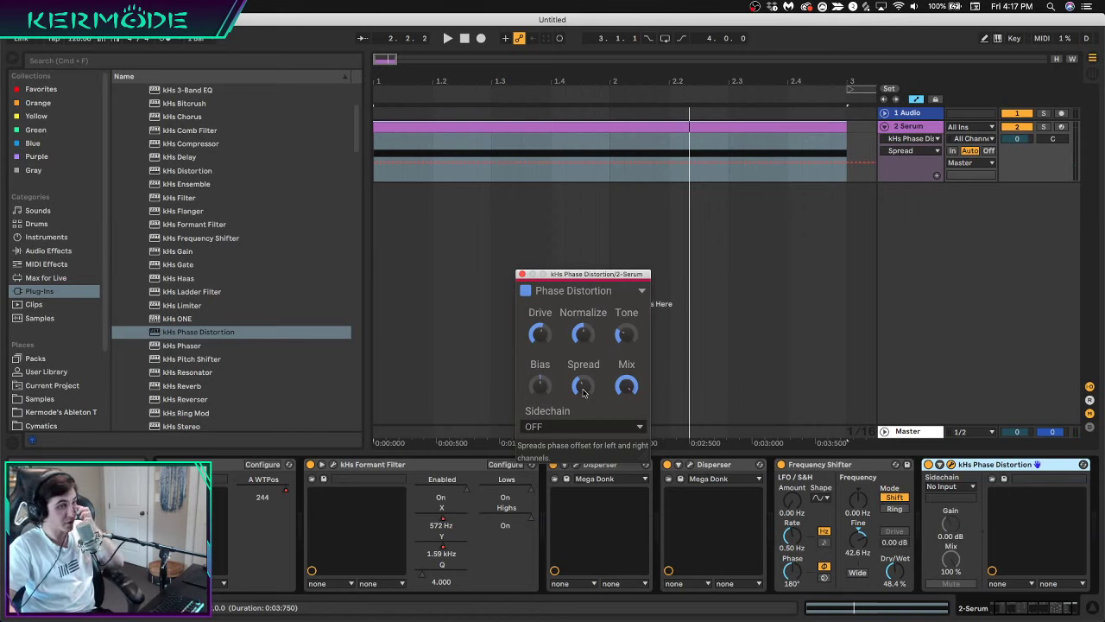
{"action": "left_click_drag", "start_coordinate": [582, 392], "coordinate": [583, 403]}
{"action": "key", "text": "space"}
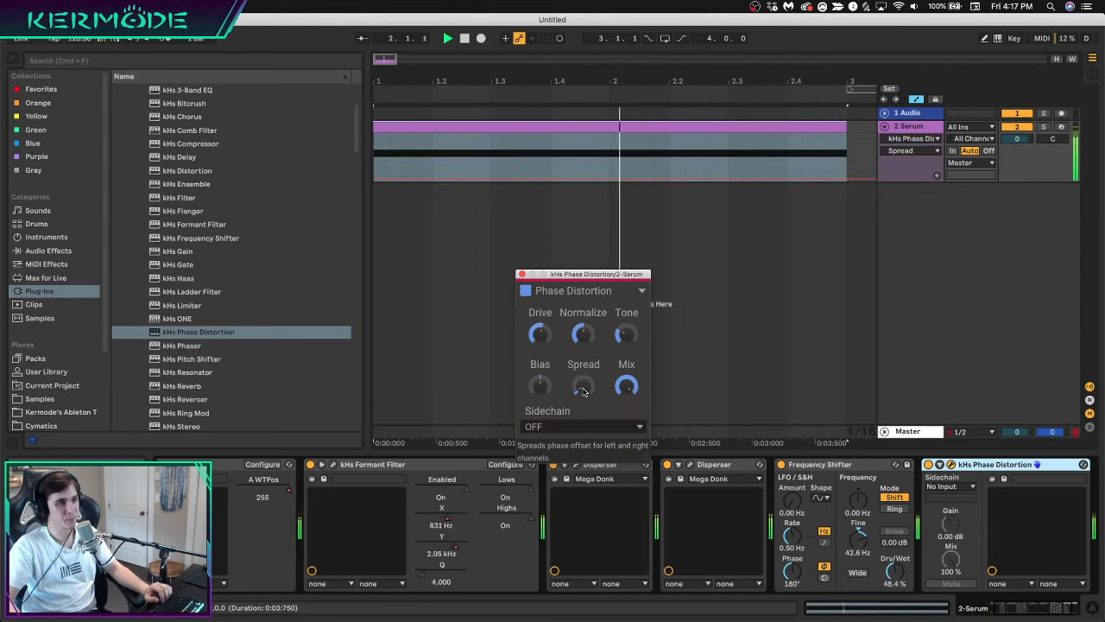
{"action": "key", "text": "space"}
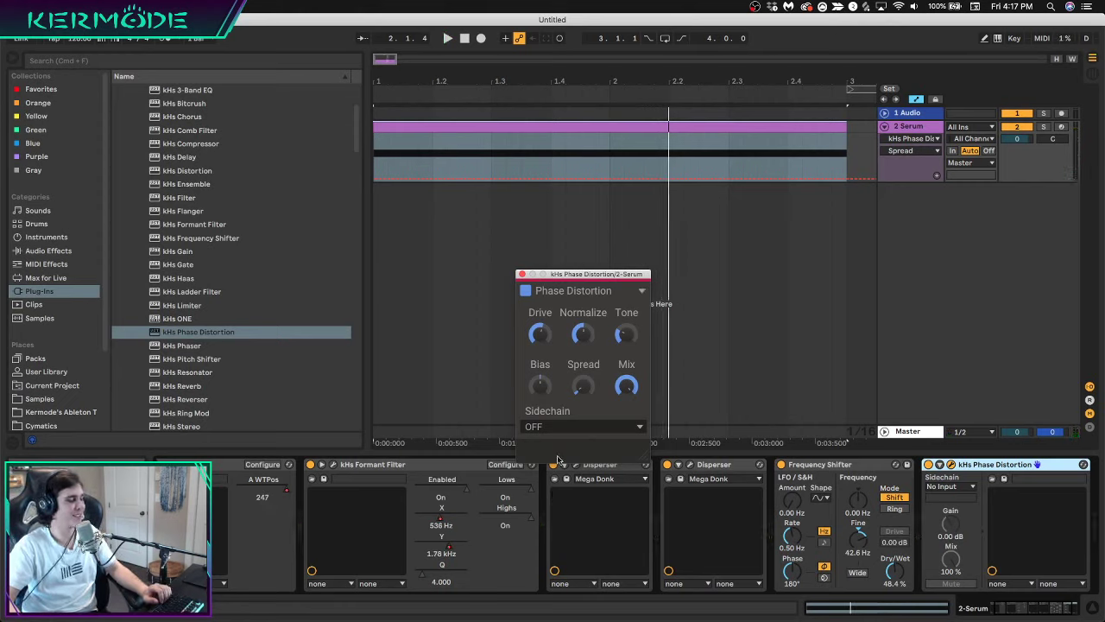
Try a Phase Distortion Bias of 85° on the playing bass
{"action": "key", "text": "space"}
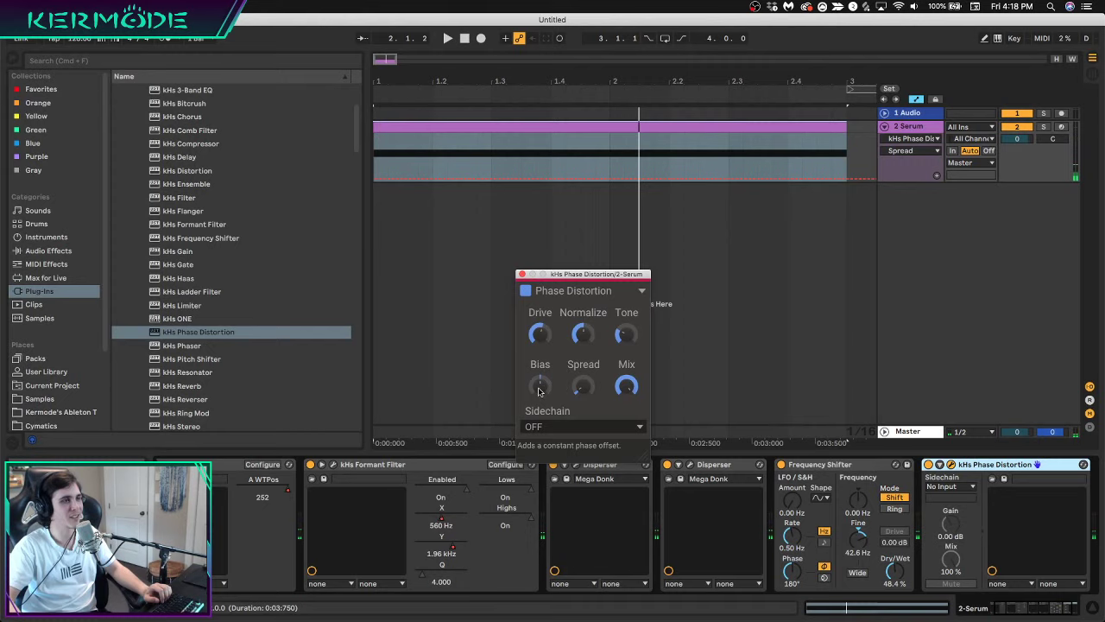
{"action": "left_click_drag", "start_coordinate": [539, 392], "coordinate": [538, 305]}
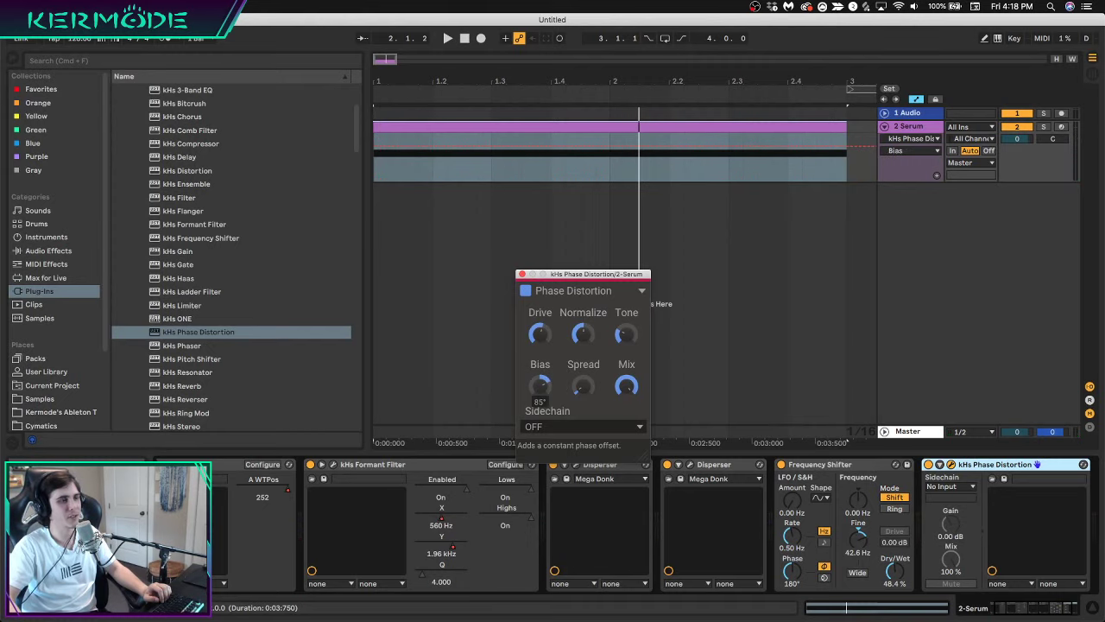
{"action": "key", "text": "space"}
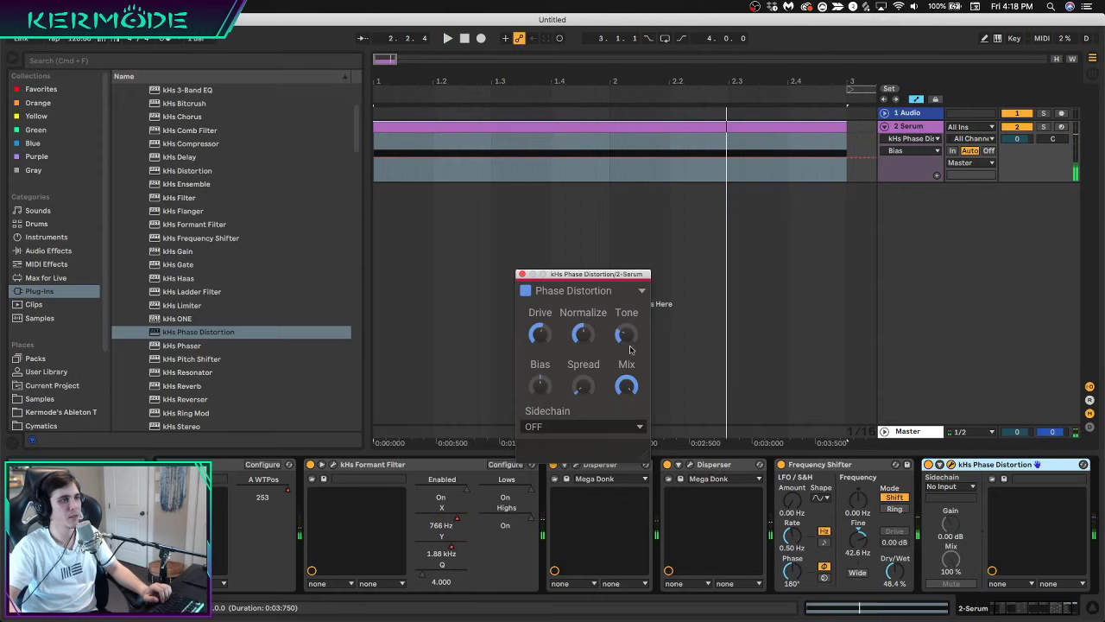
Fine-tune Phase Distortion's Tone and turn Normalize down to its minimum while playing back the clip
{"action": "mouse_move", "coordinate": [627, 340]}
{"action": "left_mouse_down"}
{"action": "mouse_move", "coordinate": [627, 302]}
{"action": "mouse_move", "coordinate": [624, 354]}
{"action": "left_mouse_up"}
{"action": "key", "text": "space"}
{"action": "key", "text": "space"}
{"action": "left_click", "coordinate": [583, 333]}
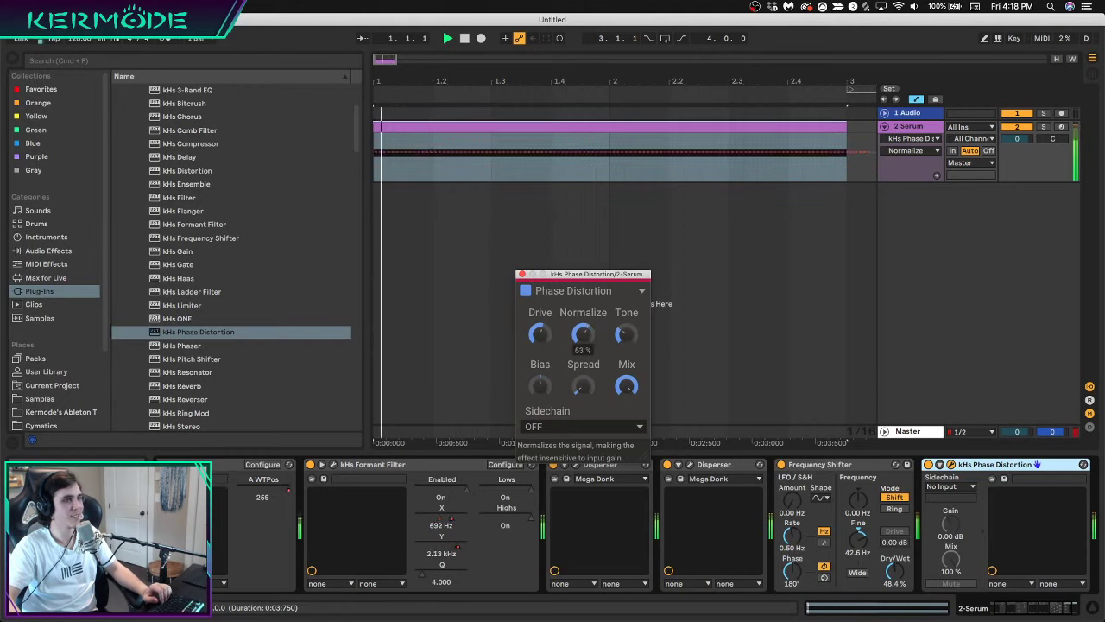
{"action": "left_click_drag", "start_coordinate": [582, 333], "coordinate": [582, 384]}
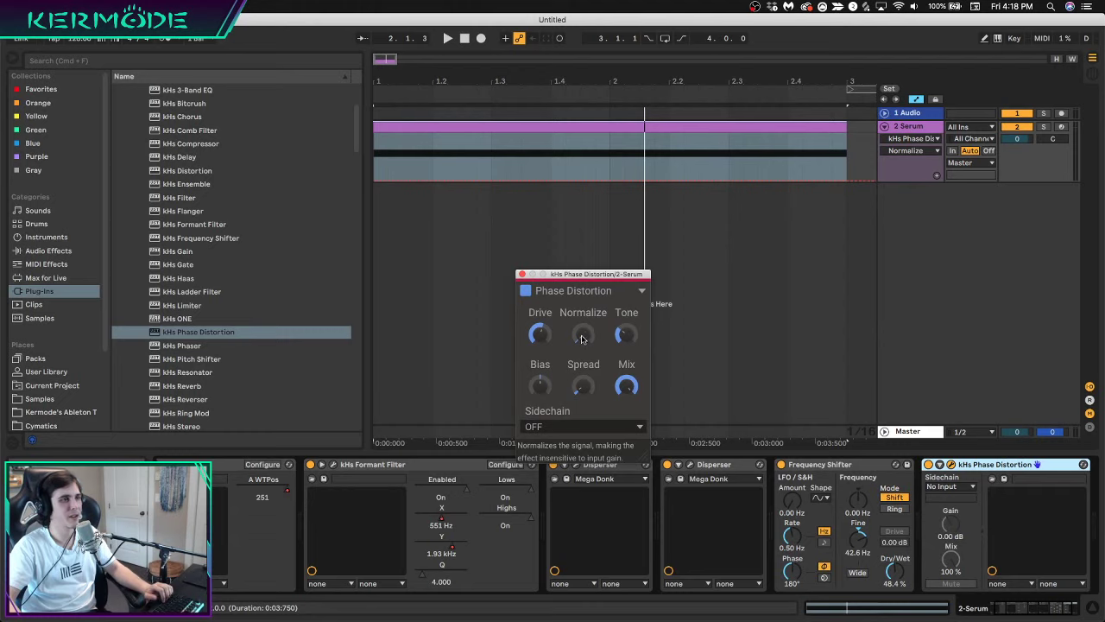
Fine-tune Phase Distortion's Drive and audition the bass with its Mix reduced and at full
{"action": "mouse_move", "coordinate": [539, 334]}
{"action": "left_mouse_down"}
{"action": "mouse_move", "coordinate": [540, 307]}
{"action": "mouse_move", "coordinate": [540, 332]}
{"action": "left_mouse_up"}
{"action": "key", "text": "space"}
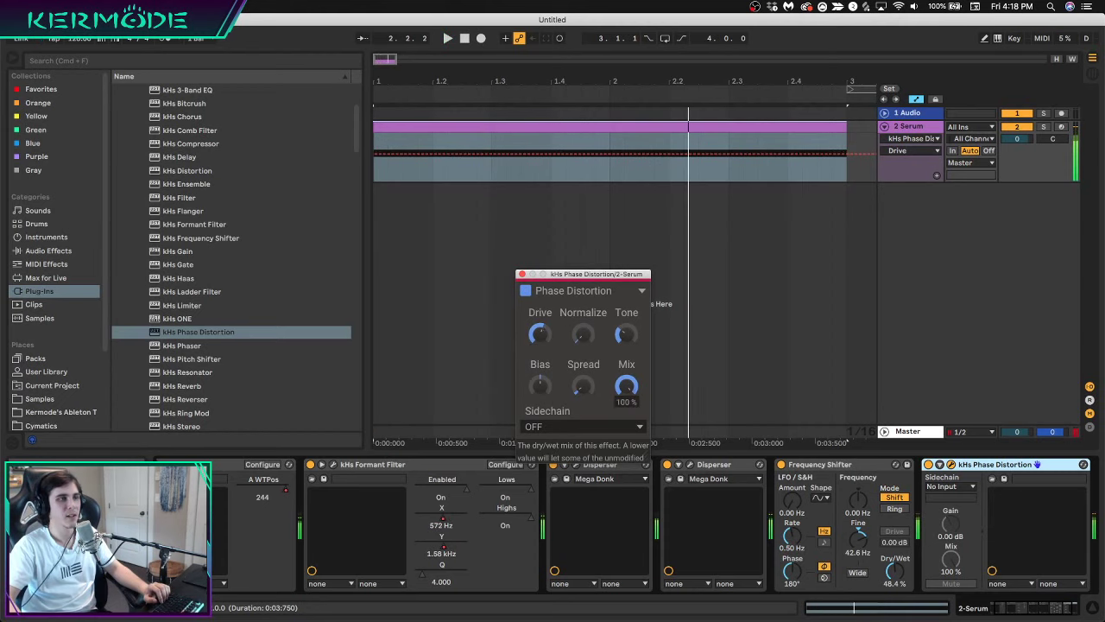
{"action": "left_click_drag", "start_coordinate": [626, 386], "coordinate": [626, 423]}
{"action": "key", "text": "space"}
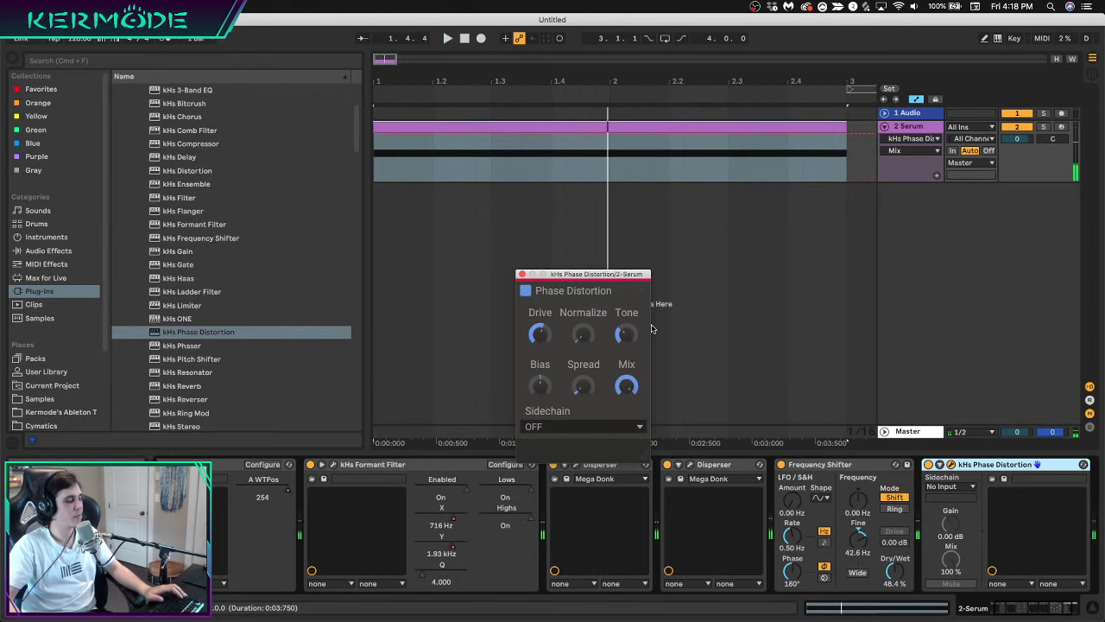
Switch to Session View and compare the Serum track's peak level with Phase Distortion bypassed and active
{"action": "key", "text": "Tab"}
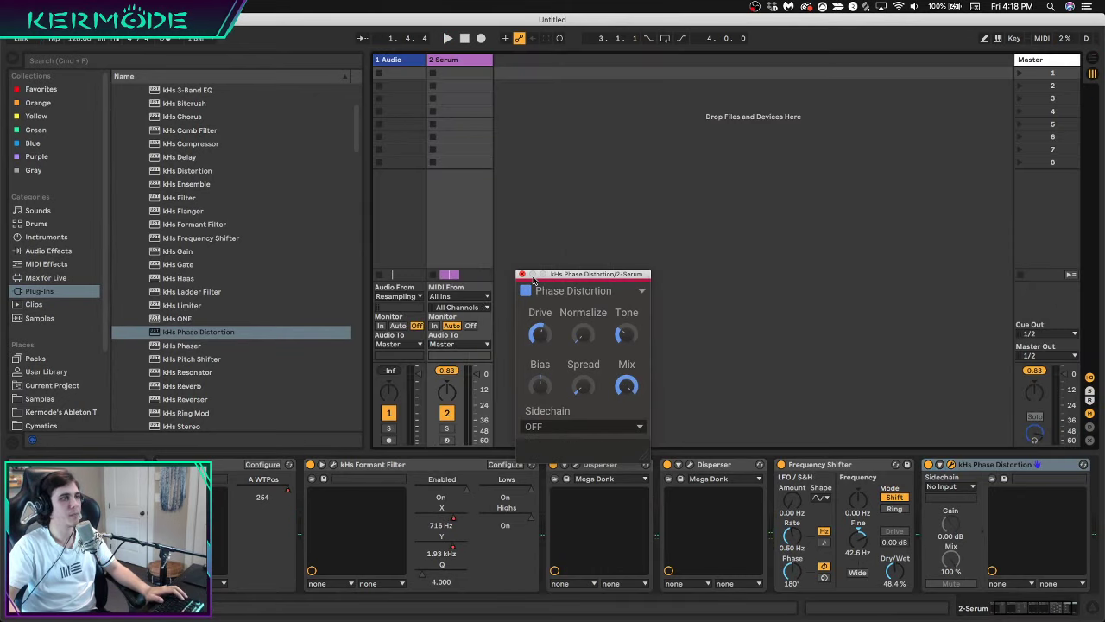
{"action": "left_click_drag", "start_coordinate": [535, 280], "coordinate": [564, 245]}
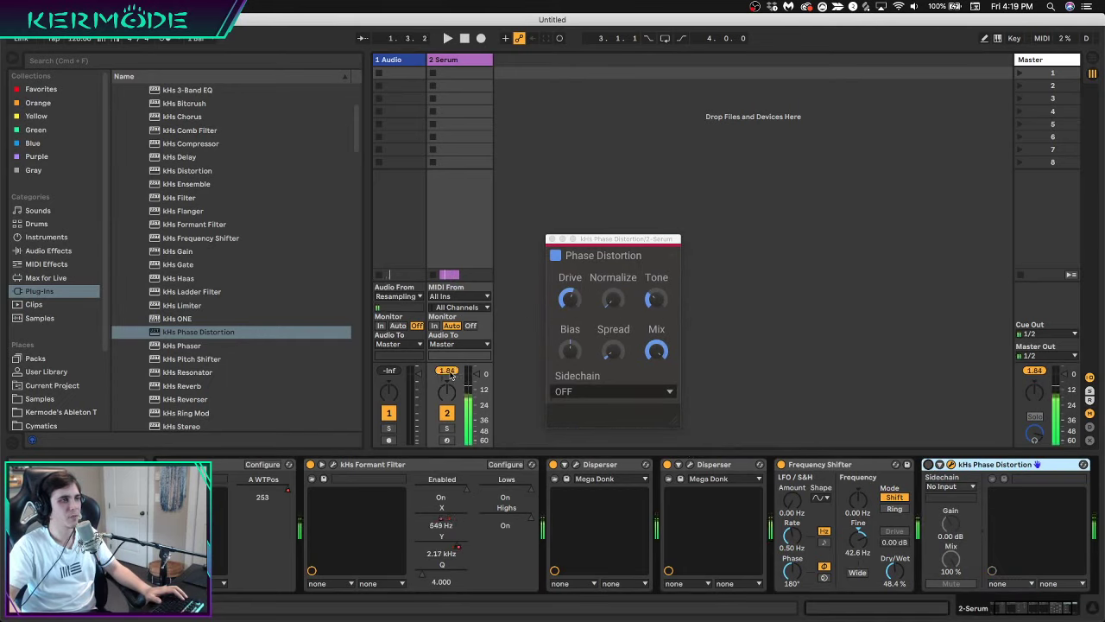
{"action": "key", "text": "0"}
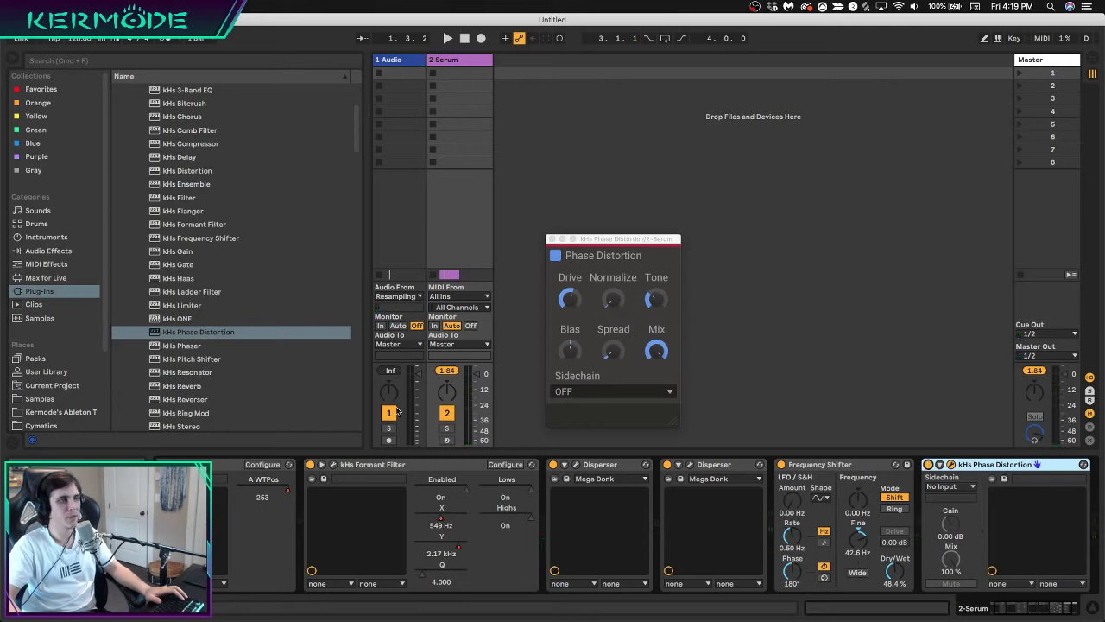
{"action": "left_click", "coordinate": [450, 371]}
{"action": "key", "text": "space"}
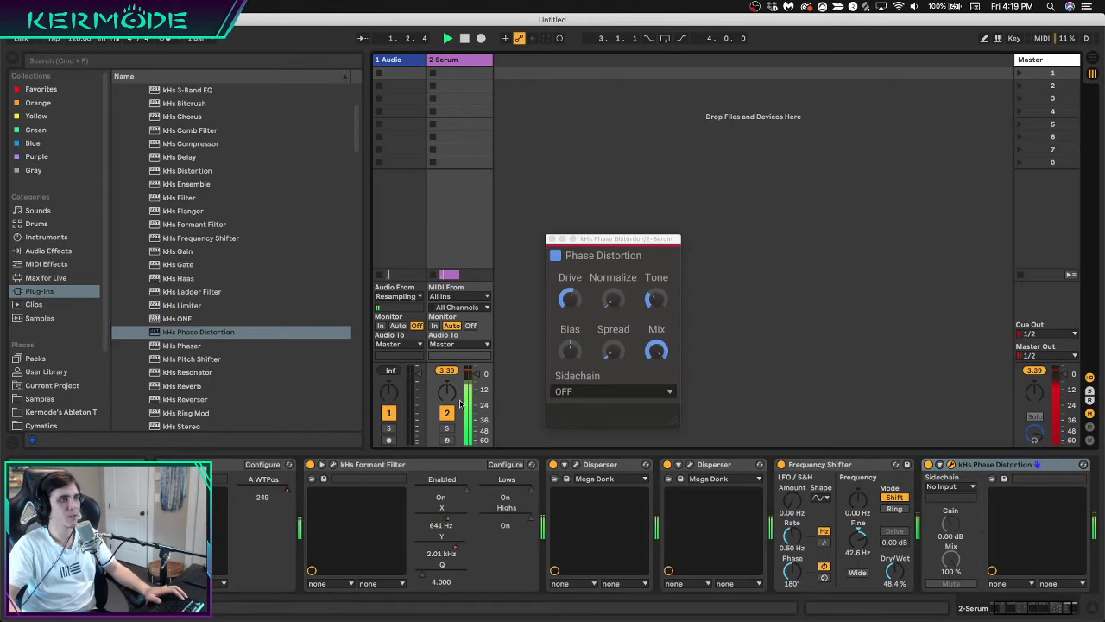
{"action": "key", "text": "space"}
Compare the playing bass with Phase Distortion's Mix at 0% and at 100%
{"action": "left_click_drag", "start_coordinate": [656, 351], "coordinate": [657, 432]}
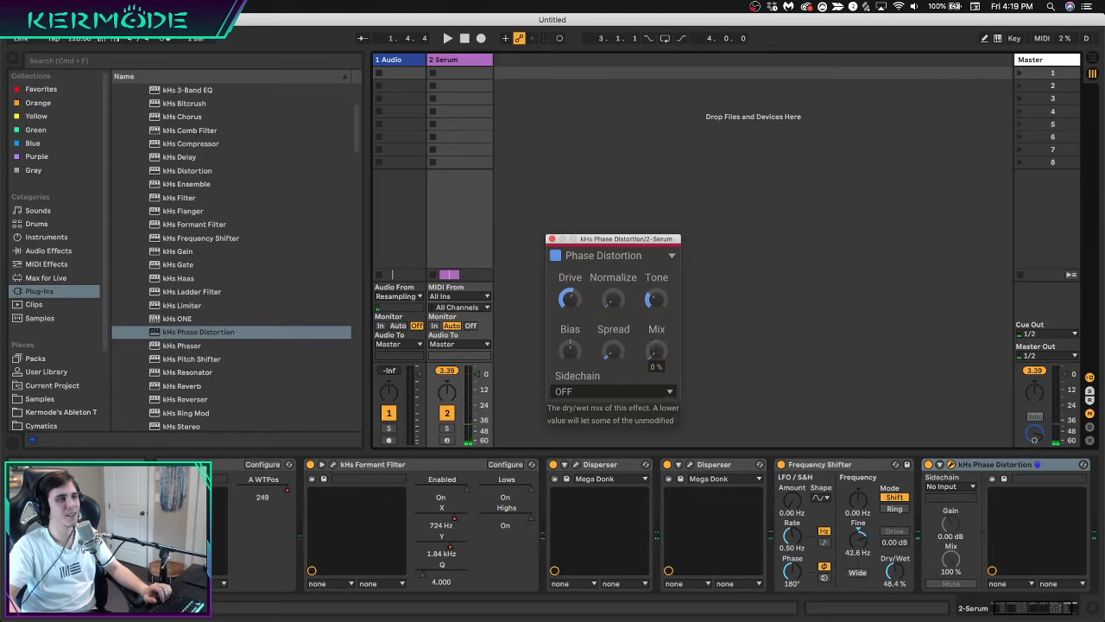
{"action": "key", "text": "space"}
{"action": "left_click_drag", "start_coordinate": [656, 350], "coordinate": [656, 268]}
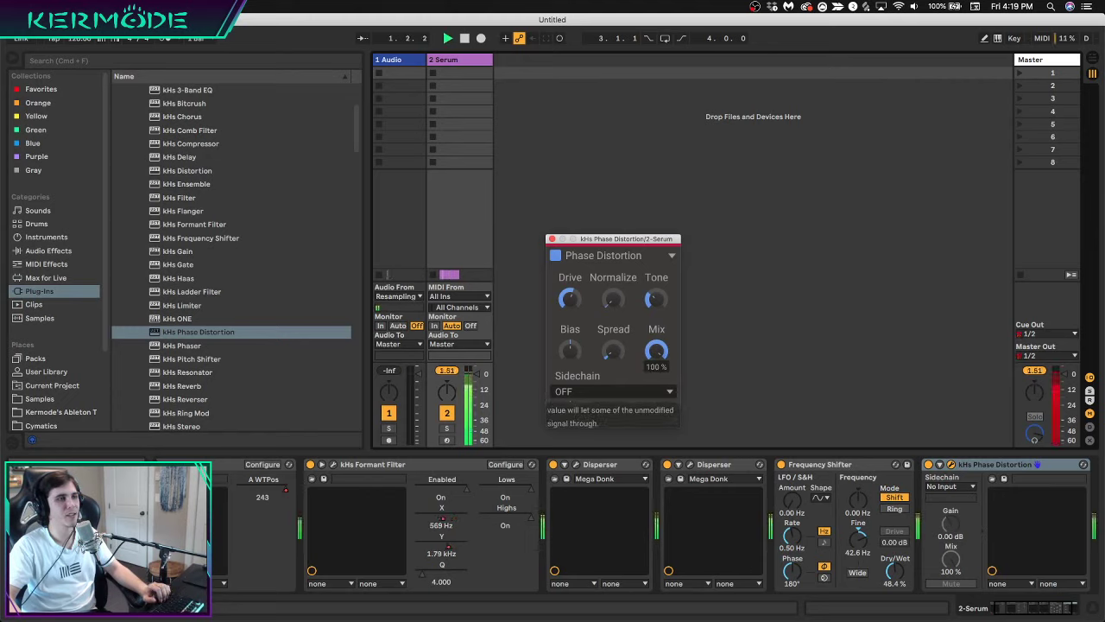
{"action": "key", "text": "space"}
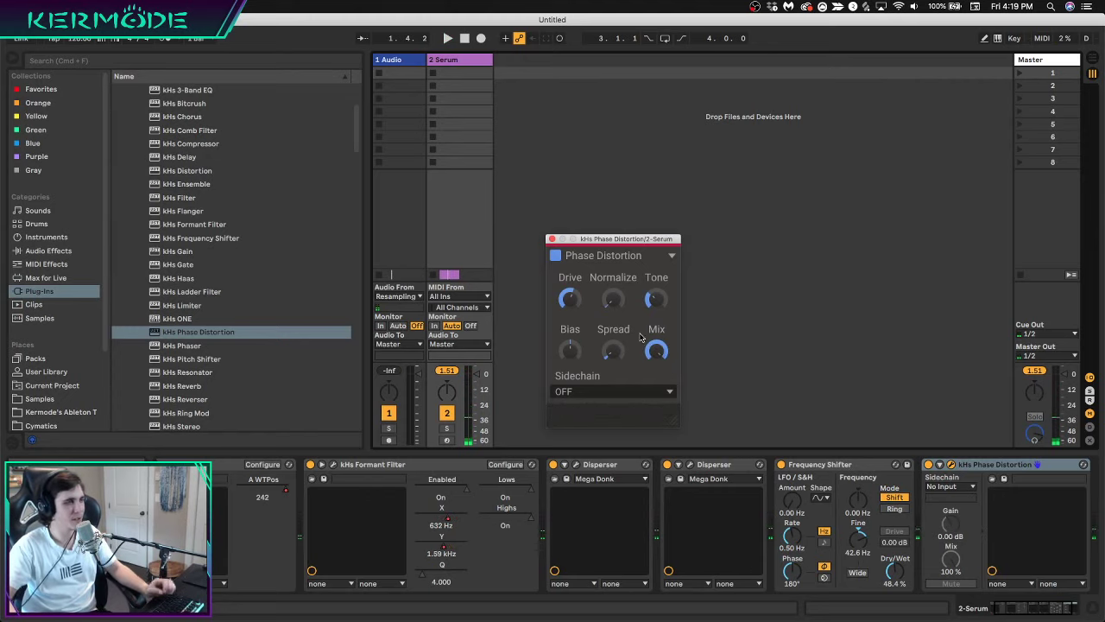
Close the Phase Distortion window, add Faturator at the end of the Serum chain, and play the clip
{"action": "left_click", "coordinate": [553, 239]}
{"action": "scroll", "coordinate": [192, 255], "scroll_direction": "up", "scroll_amount": 3}
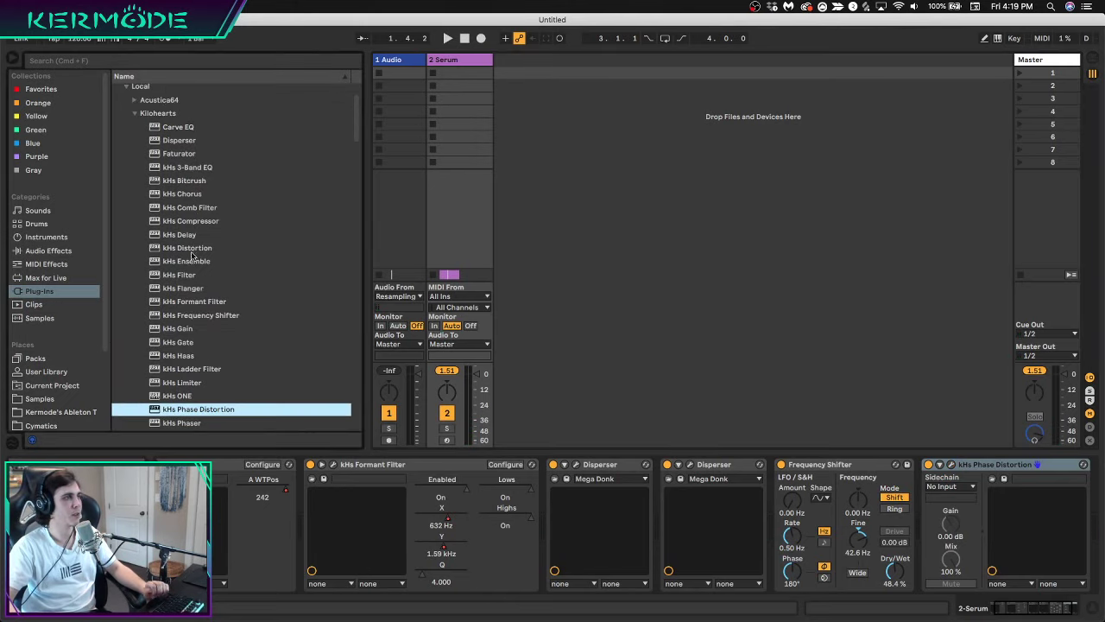
{"action": "scroll", "coordinate": [171, 198], "scroll_direction": "up", "scroll_amount": 1}
{"action": "left_click_drag", "start_coordinate": [177, 179], "coordinate": [1024, 486]}
{"action": "key", "text": "space"}
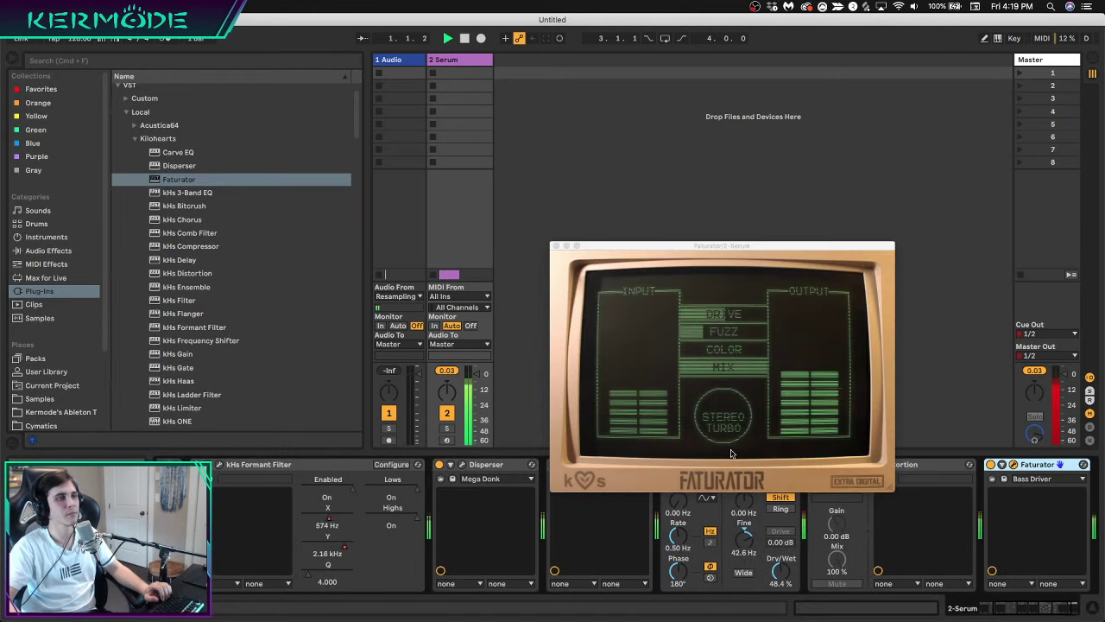
Reduce Faturator's Drive and Fuzz to low amounts while listening to the bass
{"action": "left_click", "coordinate": [720, 314]}
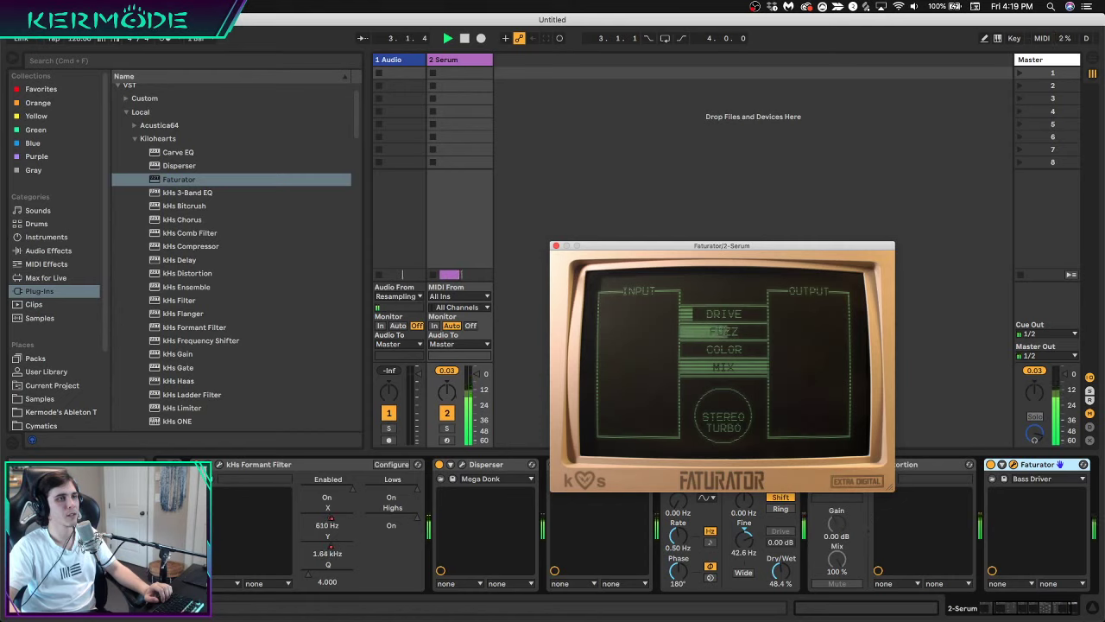
{"action": "left_click_drag", "start_coordinate": [728, 332], "coordinate": [680, 331]}
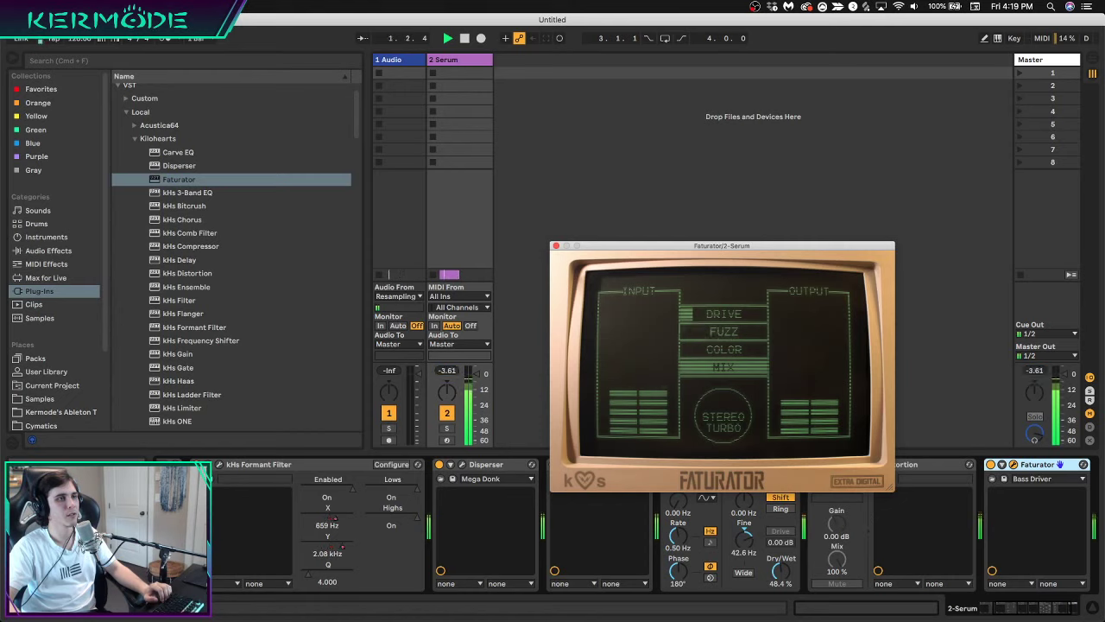
{"action": "key", "text": "space"}
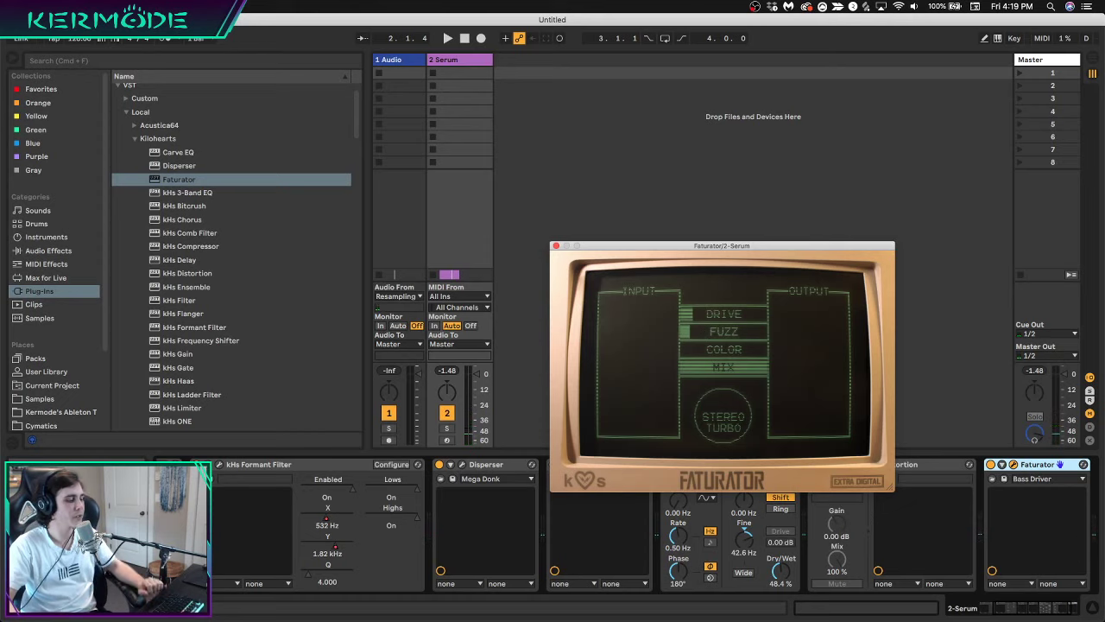
Reduce Faturator's Fuzz to a trace and raise its Color to about a quarter during playback
{"action": "key", "text": "space"}
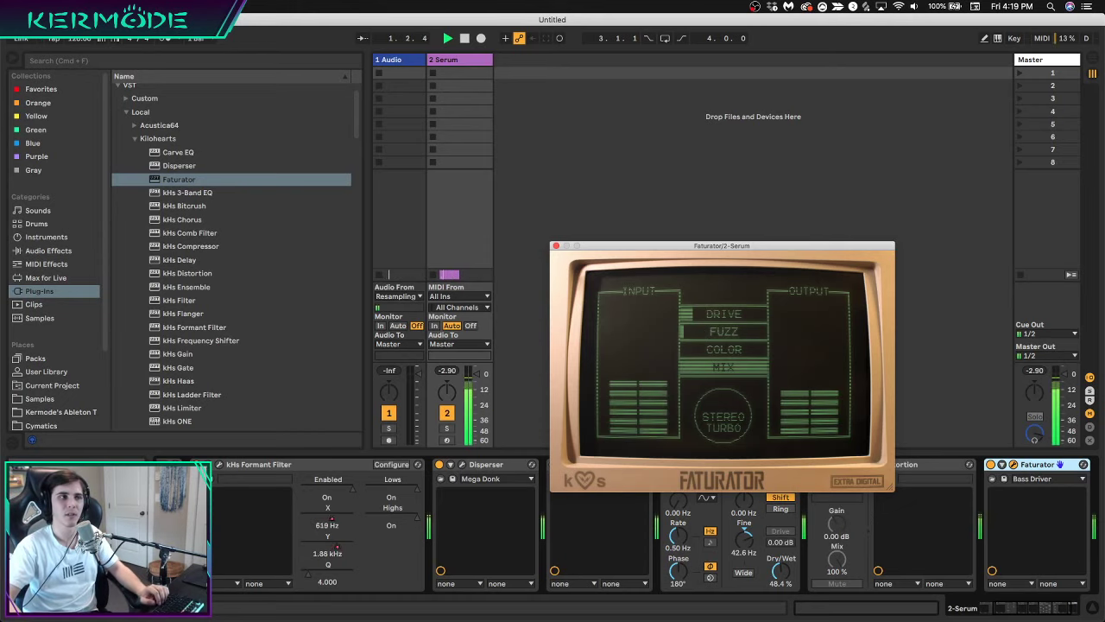
{"action": "key", "text": "space"}
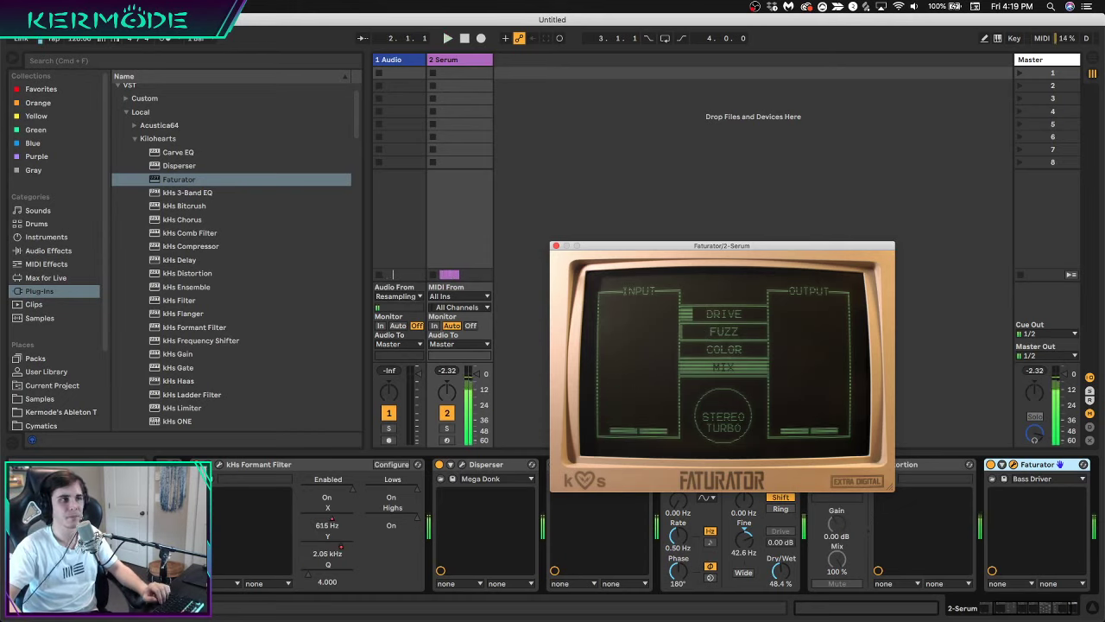
{"action": "key", "text": "space"}
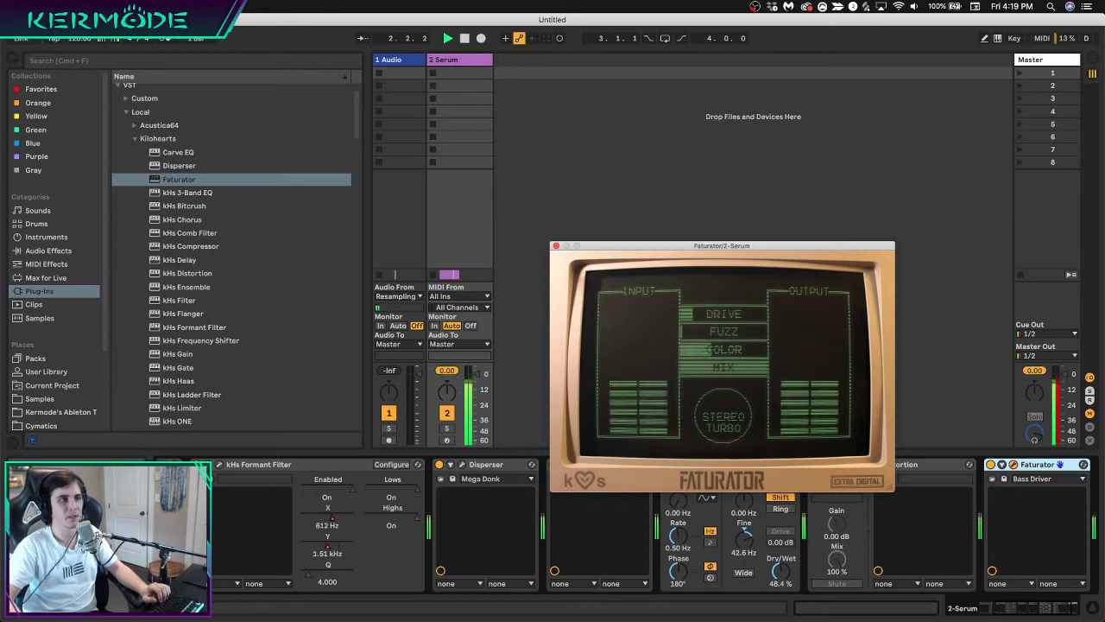
{"action": "key", "text": "space"}
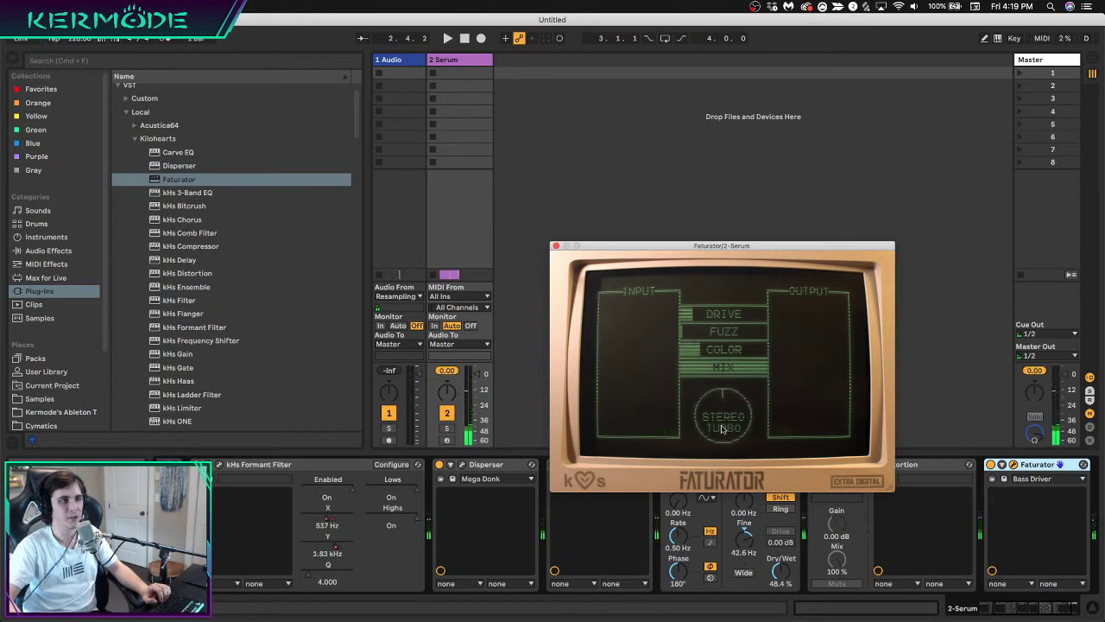
Adjust Faturator's Stereo Turbo amount while starting and stopping the bass clip
{"action": "key", "text": "space"}
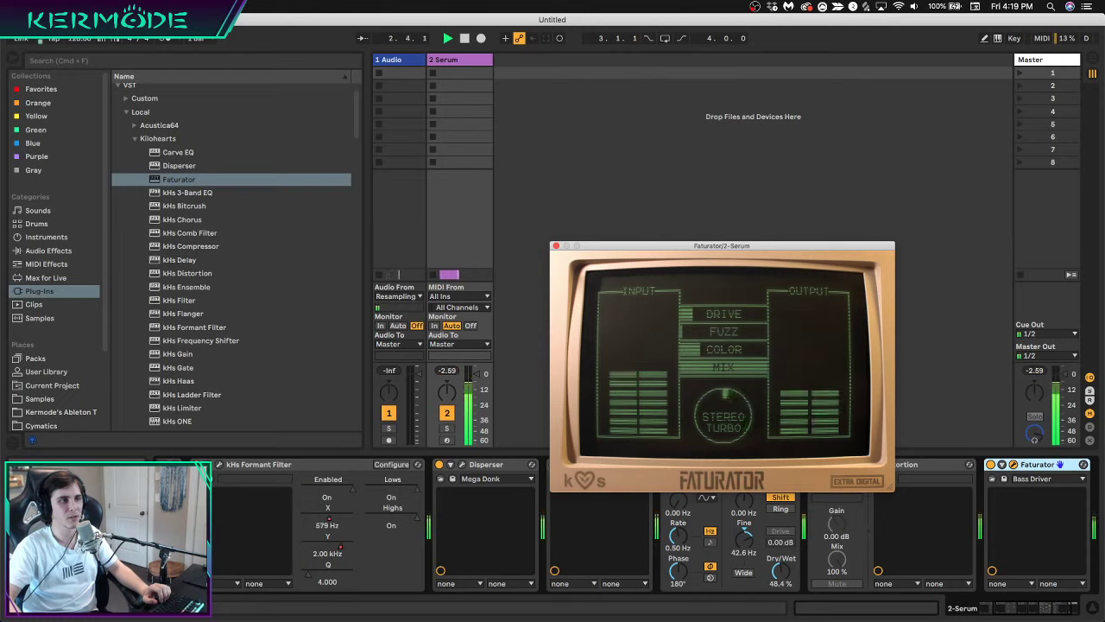
{"action": "key", "text": "space"}
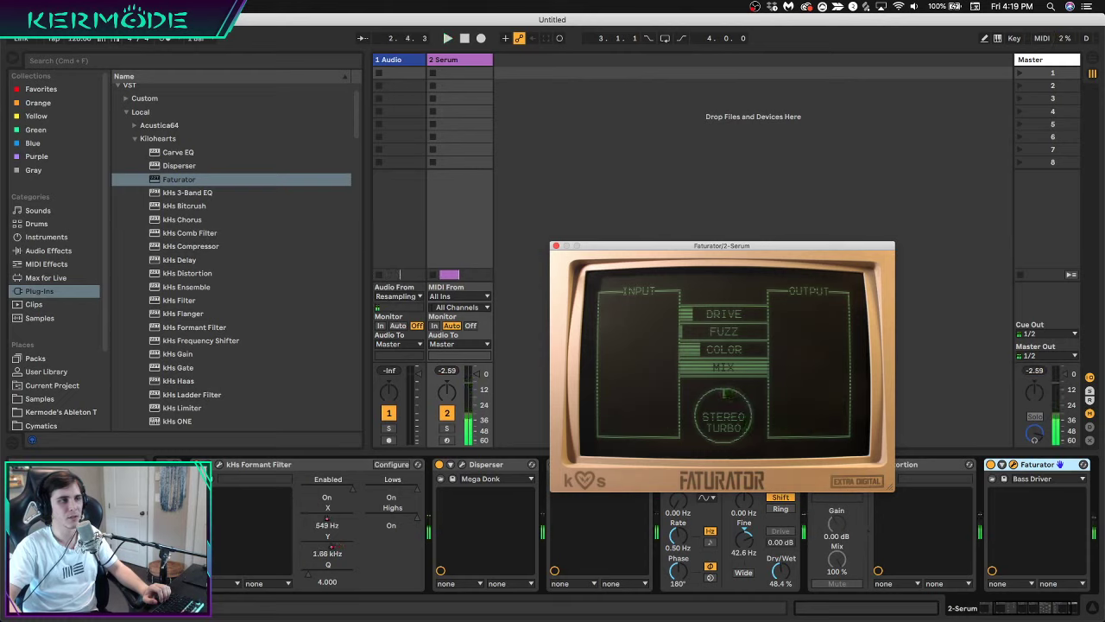
{"action": "key", "text": "space"}
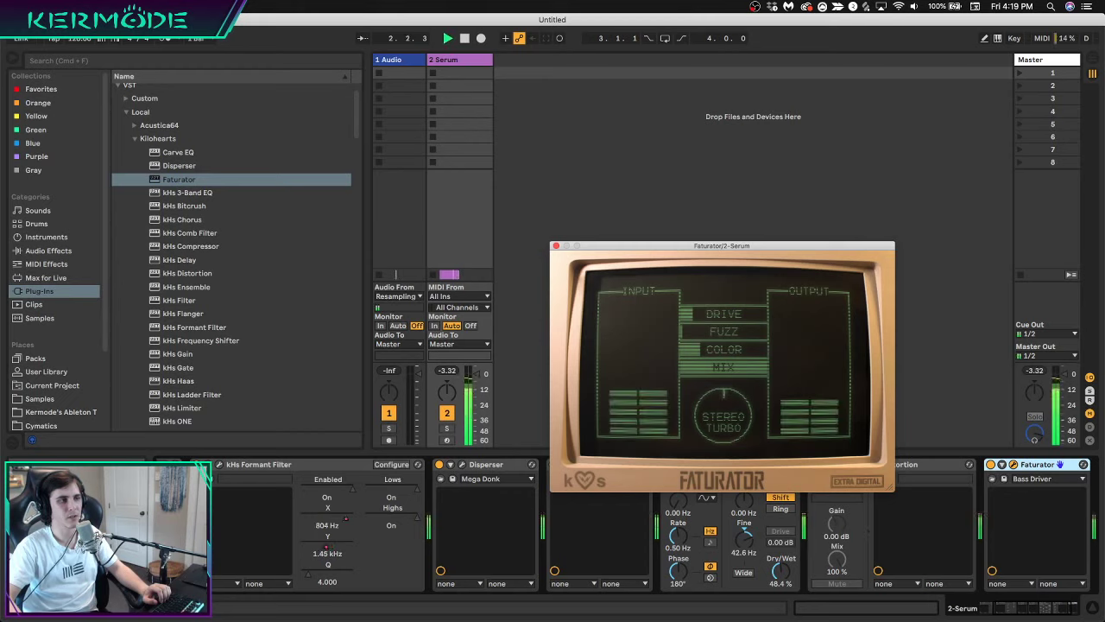
{"action": "key", "text": "space"}
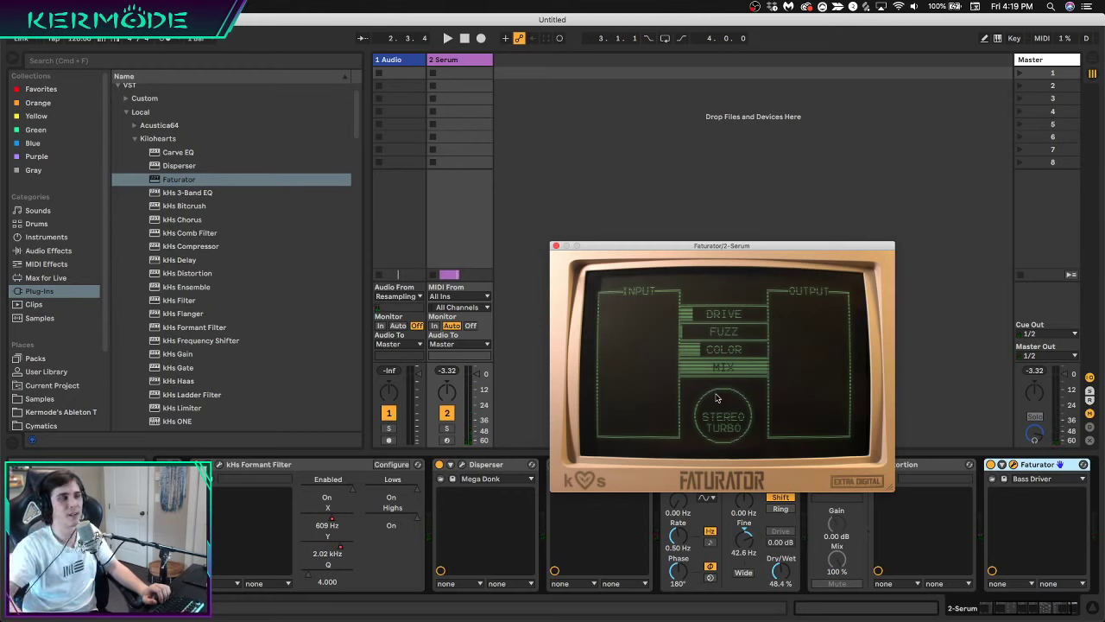
Raise Faturator's Drive to about a quarter, lower its Mix to about a fifth, and close its window
{"action": "key", "text": "space"}
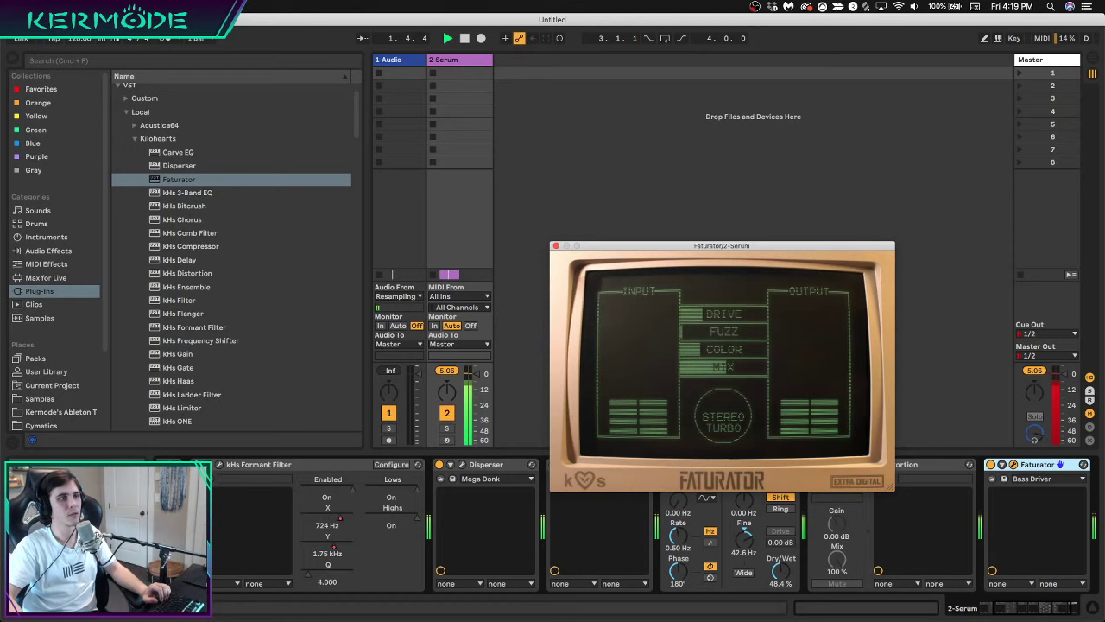
{"action": "key", "text": "space"}
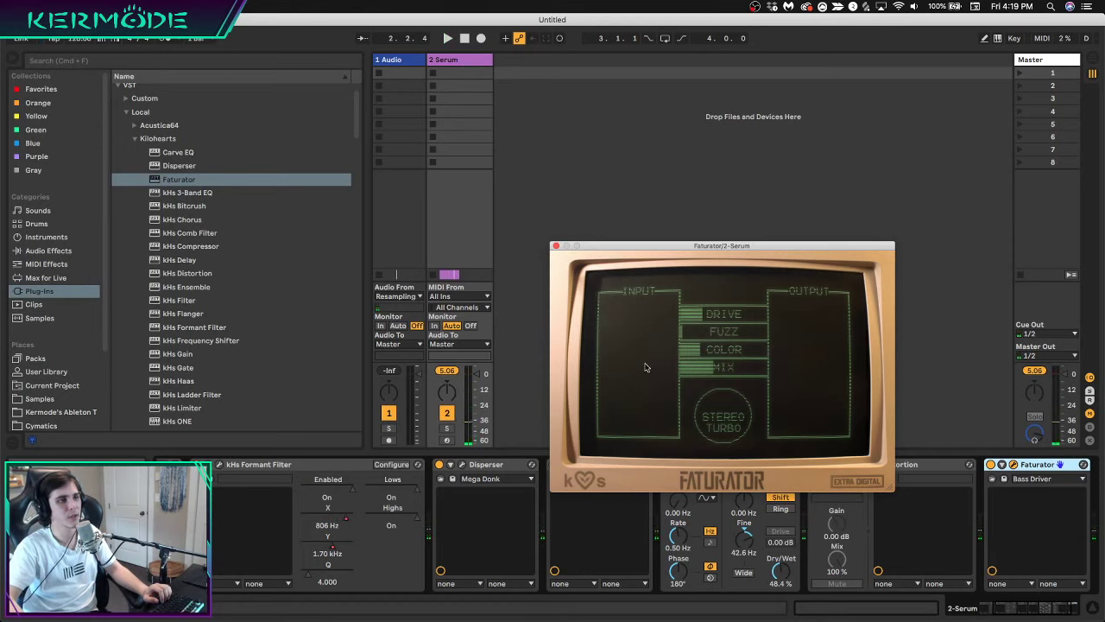
{"action": "left_click_drag", "start_coordinate": [1027, 607], "coordinate": [1070, 603]}
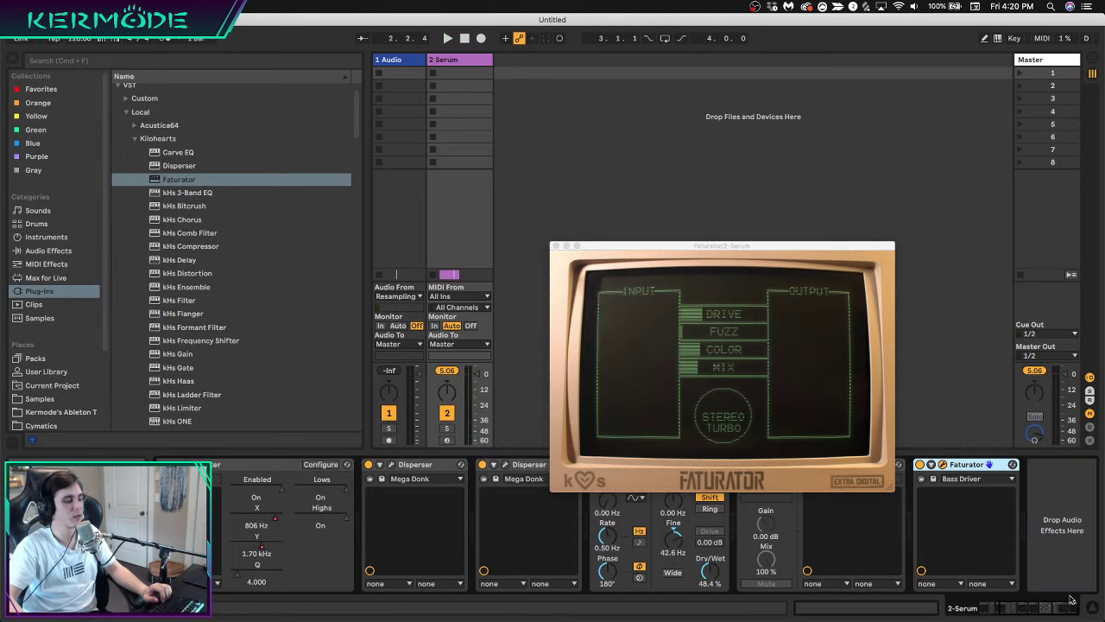
{"action": "left_click", "coordinate": [555, 246]}
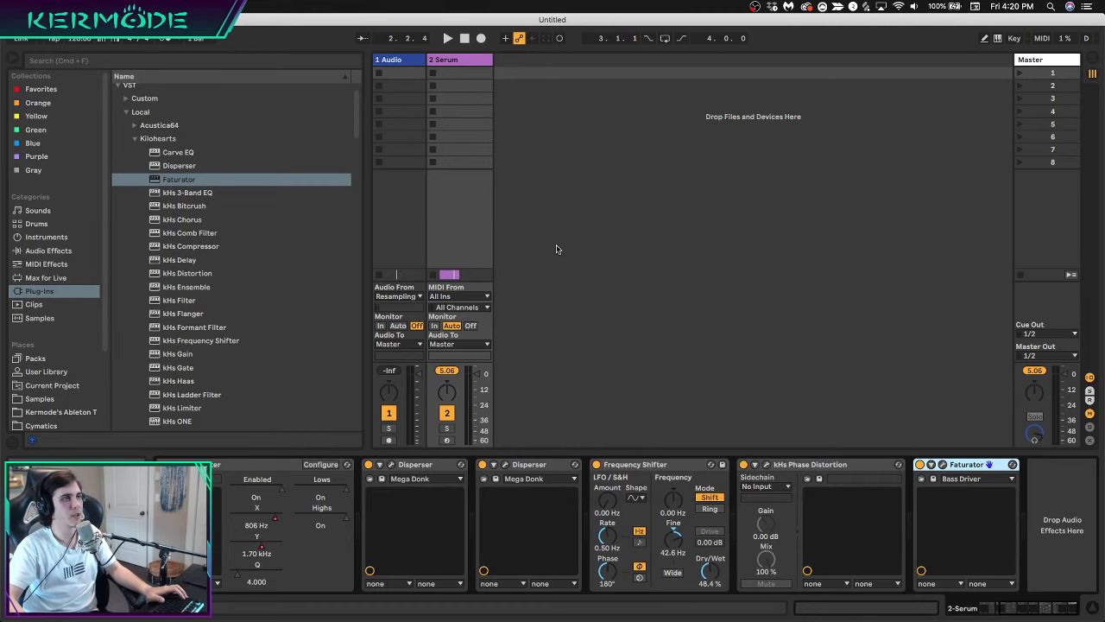
Compare the bass with Faturator active and bypassed, resetting the Serum track's peak level between playbacks, and leave Faturator enabled
{"action": "key", "text": "Tab"}
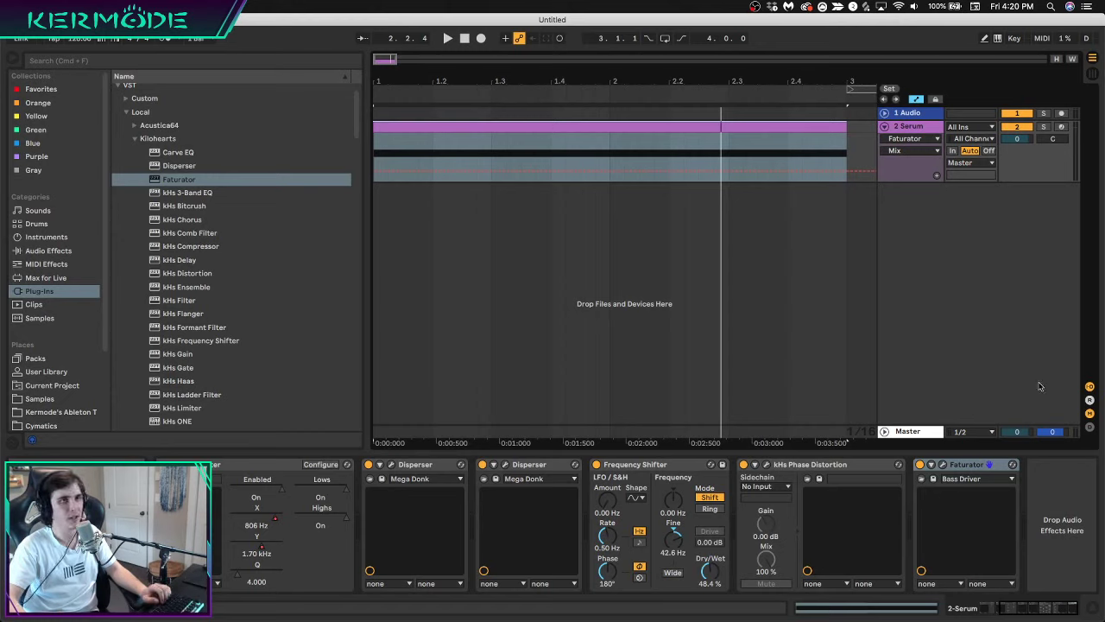
{"action": "key", "text": "Tab"}
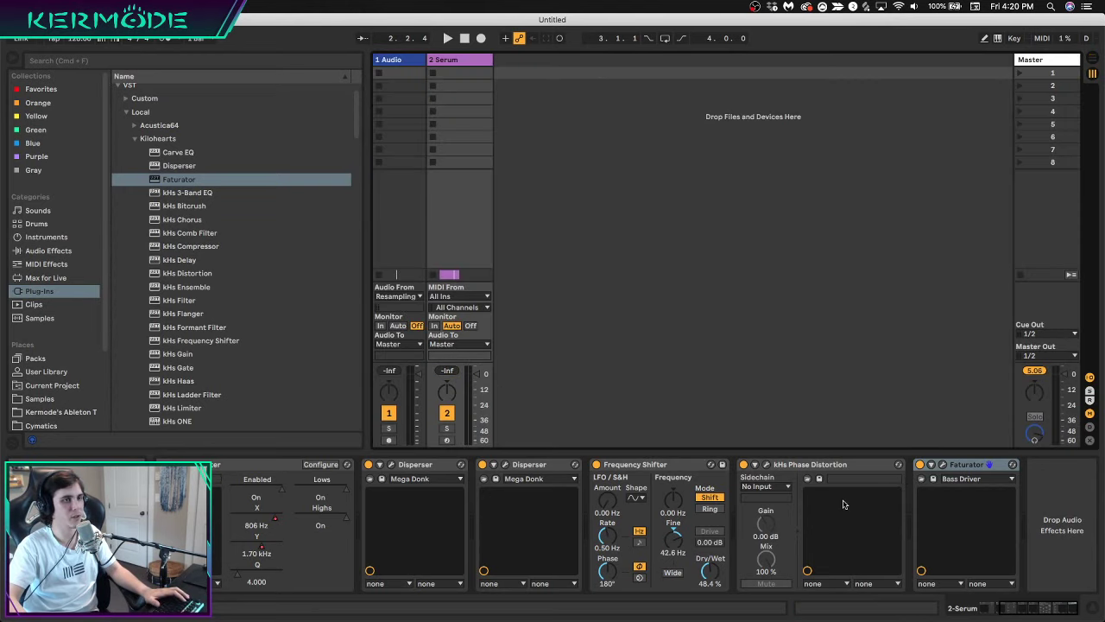
{"action": "key", "text": "space"}
{"action": "left_click", "coordinate": [920, 465]}
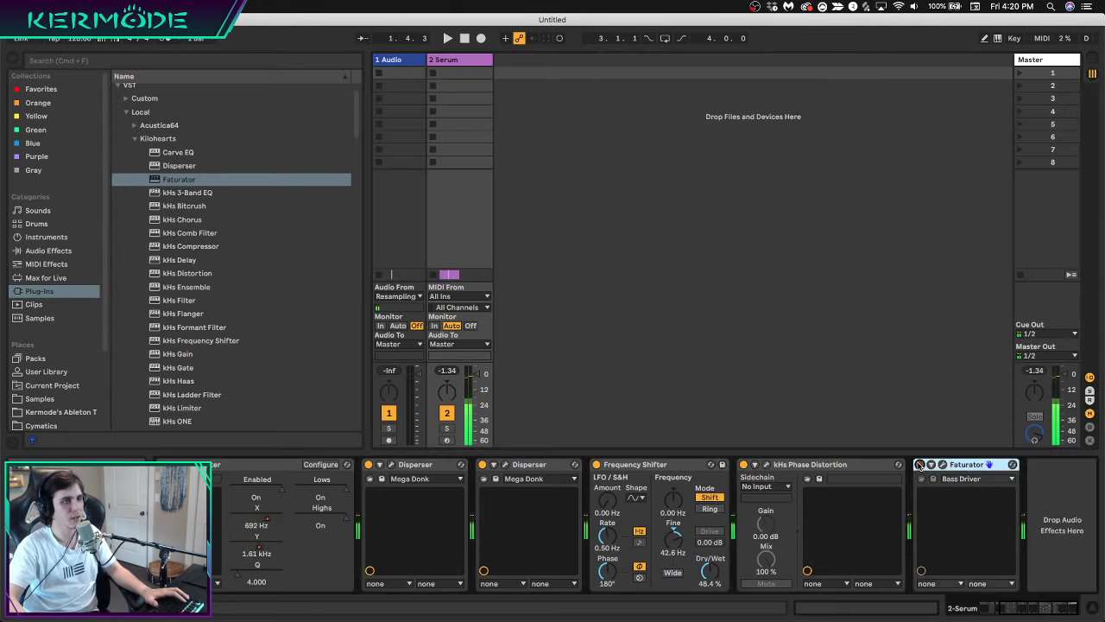
{"action": "key", "text": "space"}
{"action": "key", "text": "space"}
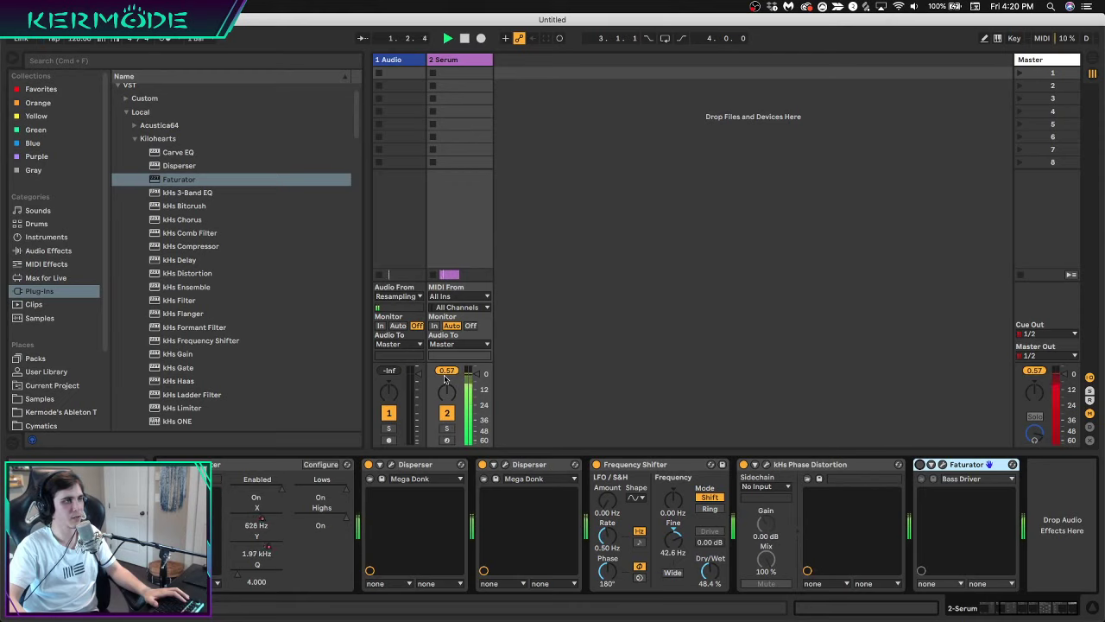
{"action": "key", "text": "space"}
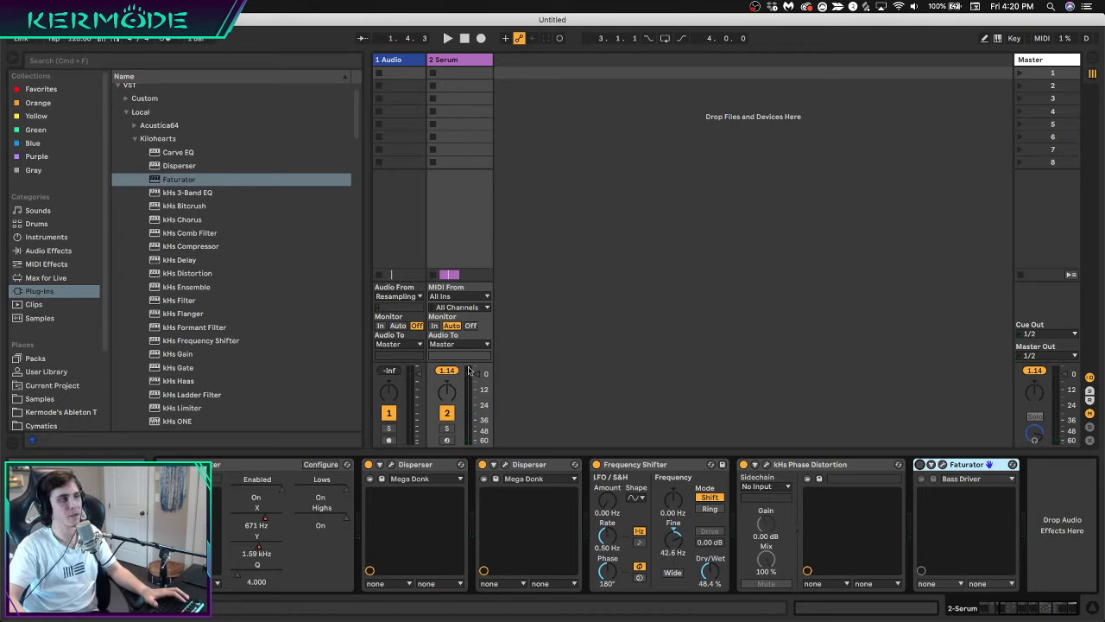
{"action": "left_click", "coordinate": [447, 371]}
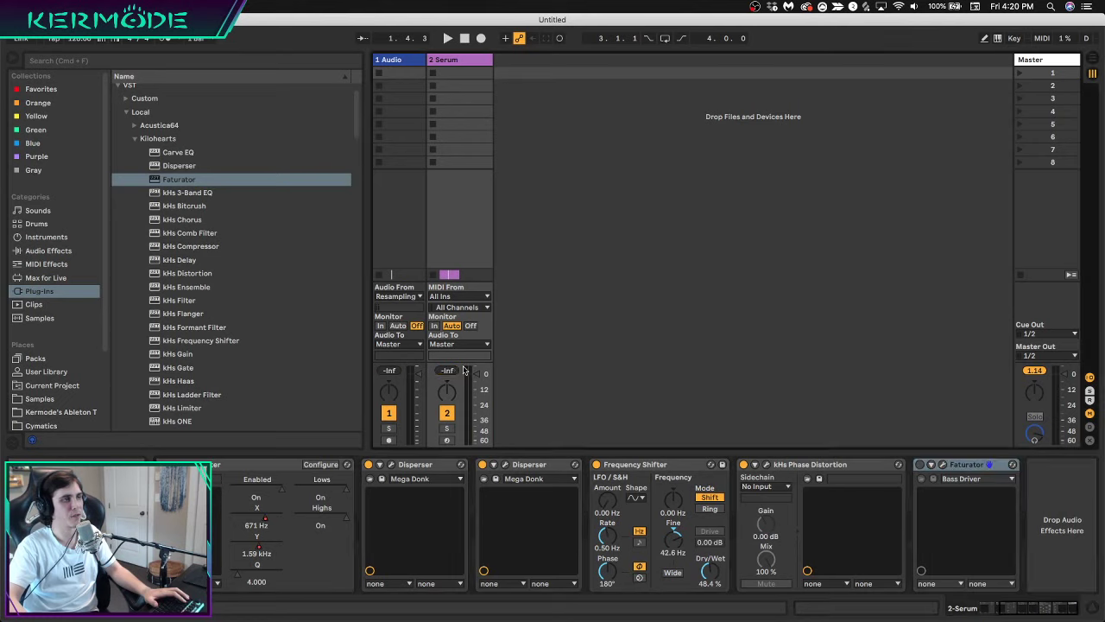
{"action": "key", "text": "space"}
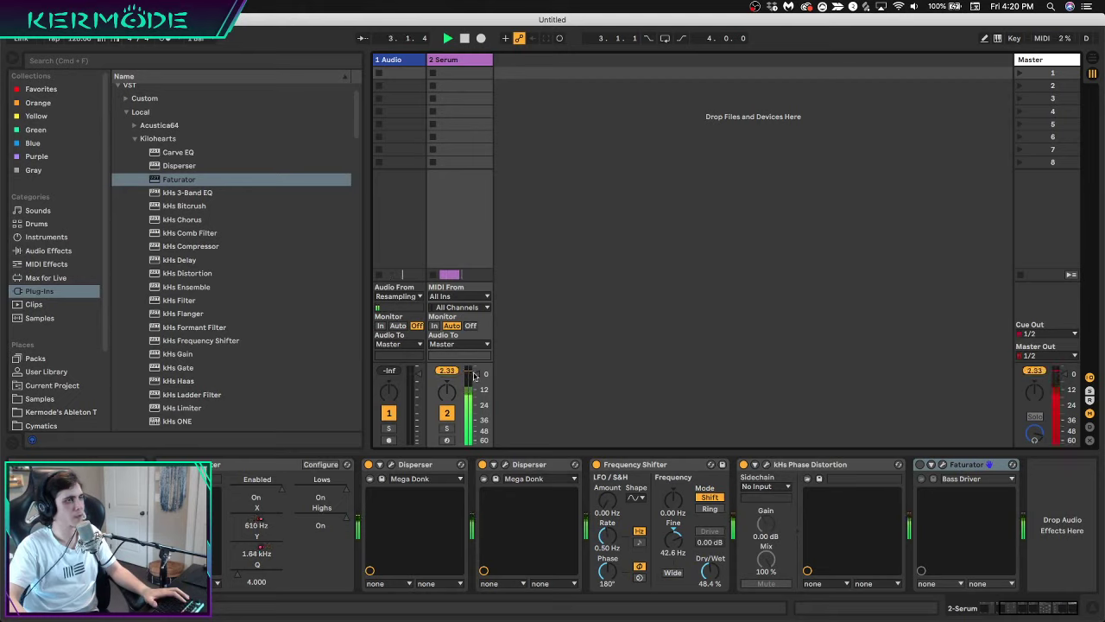
{"action": "left_click", "coordinate": [920, 464]}
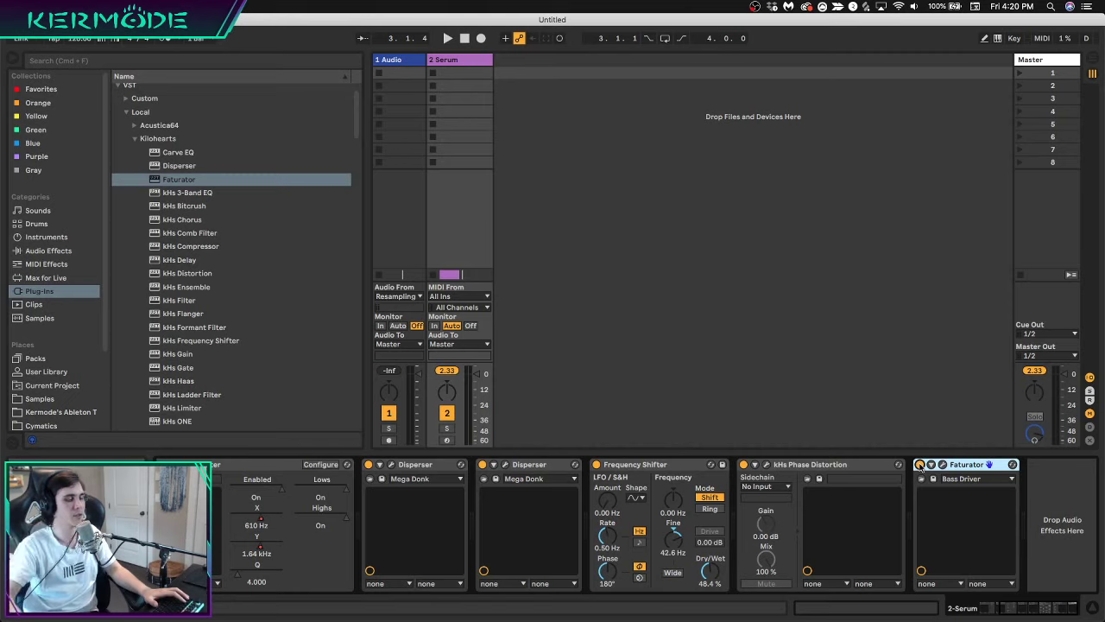
{"action": "key", "text": "space"}
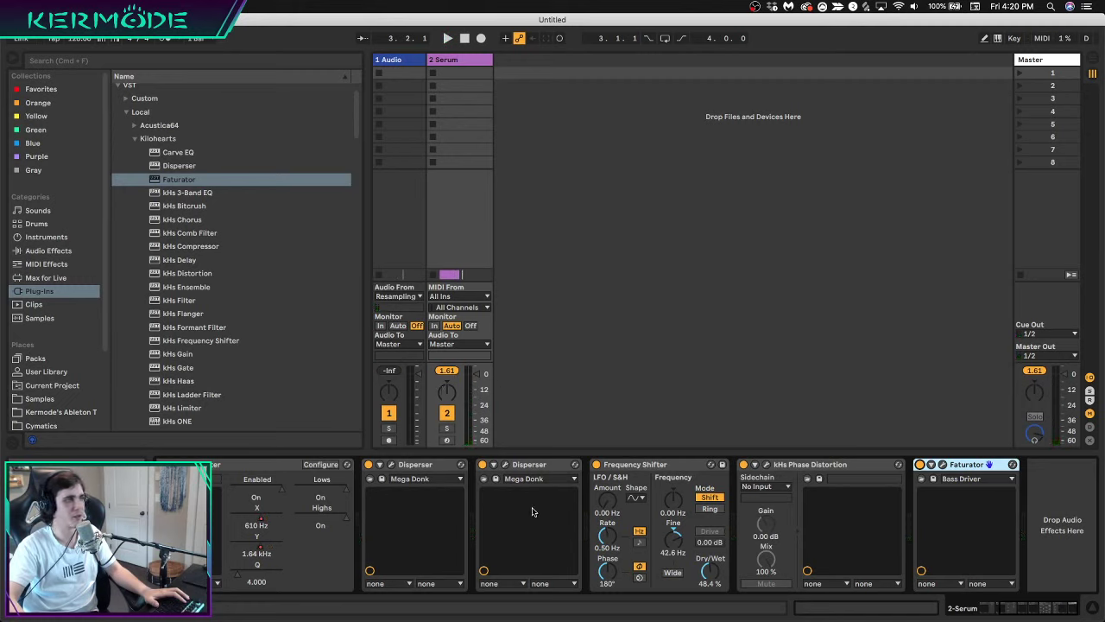
Add Saturator after Faturator on the Serum track, enable its Soft Clip, and audition the bass
{"action": "left_click", "coordinate": [48, 251]}
{"action": "left_click_drag", "start_coordinate": [154, 356], "coordinate": [1057, 509]}
{"action": "left_click", "coordinate": [1067, 502]}
{"action": "key", "text": "space"}
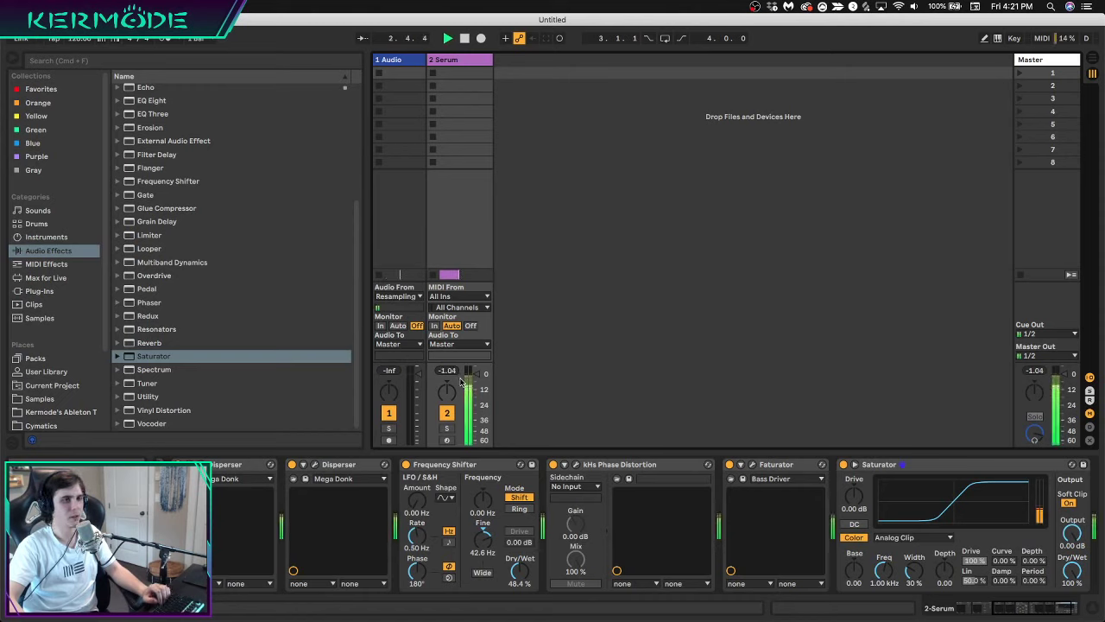
{"action": "key", "text": "space"}
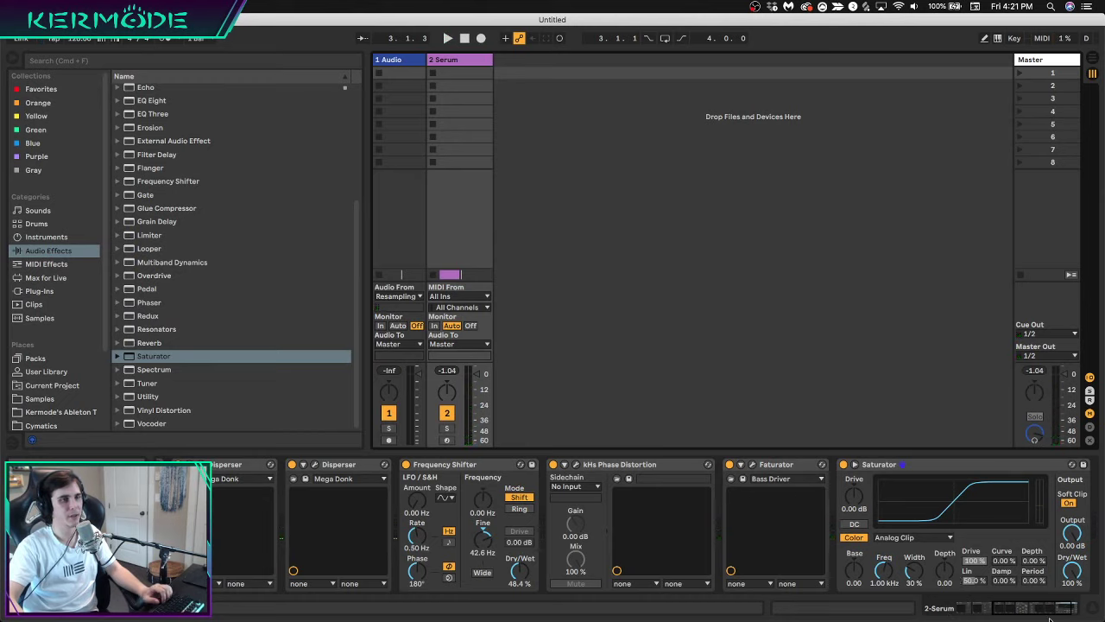
Switch Saturator to the Waveshaper type and set its Curve to 17.2%, trying 60.9% as well
{"action": "left_click", "coordinate": [914, 537]}
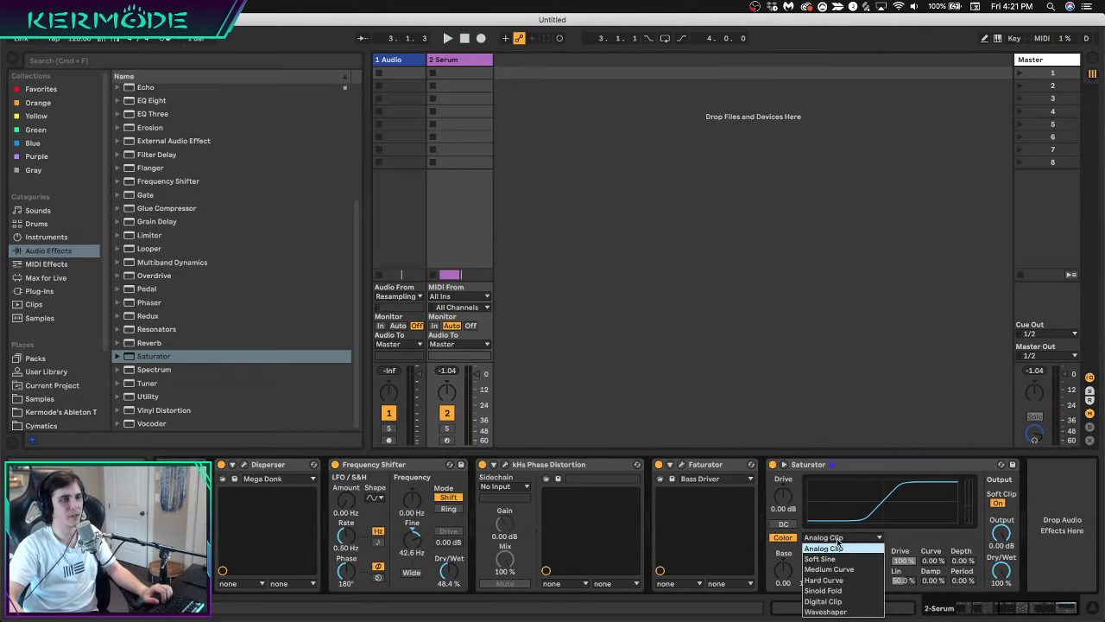
{"action": "left_click", "coordinate": [827, 609]}
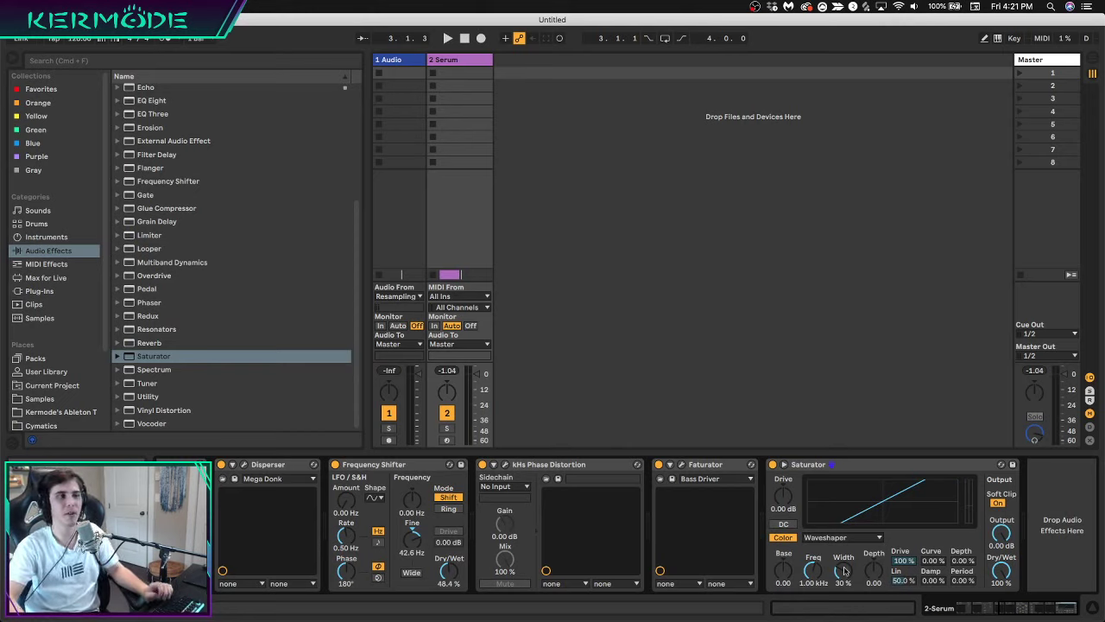
{"action": "left_click_drag", "start_coordinate": [933, 560], "coordinate": [932, 541]}
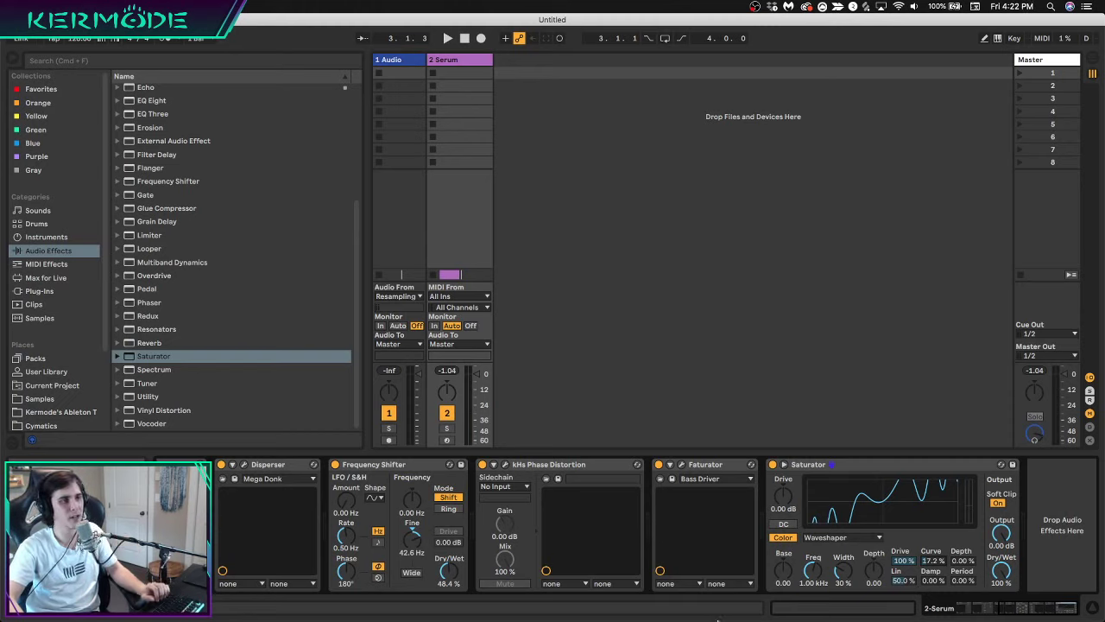
{"action": "mouse_move", "coordinate": [933, 560]}
{"action": "left_mouse_down"}
{"action": "mouse_move", "coordinate": [932, 518]}
{"action": "mouse_move", "coordinate": [932, 577]}
{"action": "mouse_move", "coordinate": [933, 509]}
{"action": "left_mouse_up"}
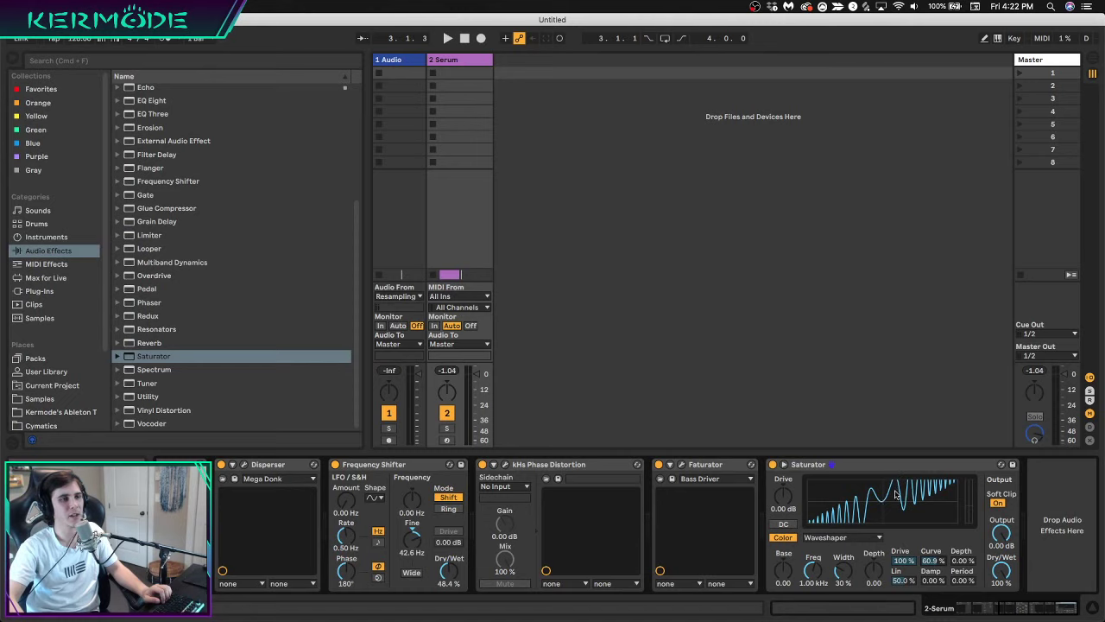
{"action": "mouse_move", "coordinate": [896, 495]}
{"action": "left_mouse_down"}
{"action": "mouse_move", "coordinate": [894, 518]}
{"action": "mouse_move", "coordinate": [890, 507]}
{"action": "left_mouse_up"}
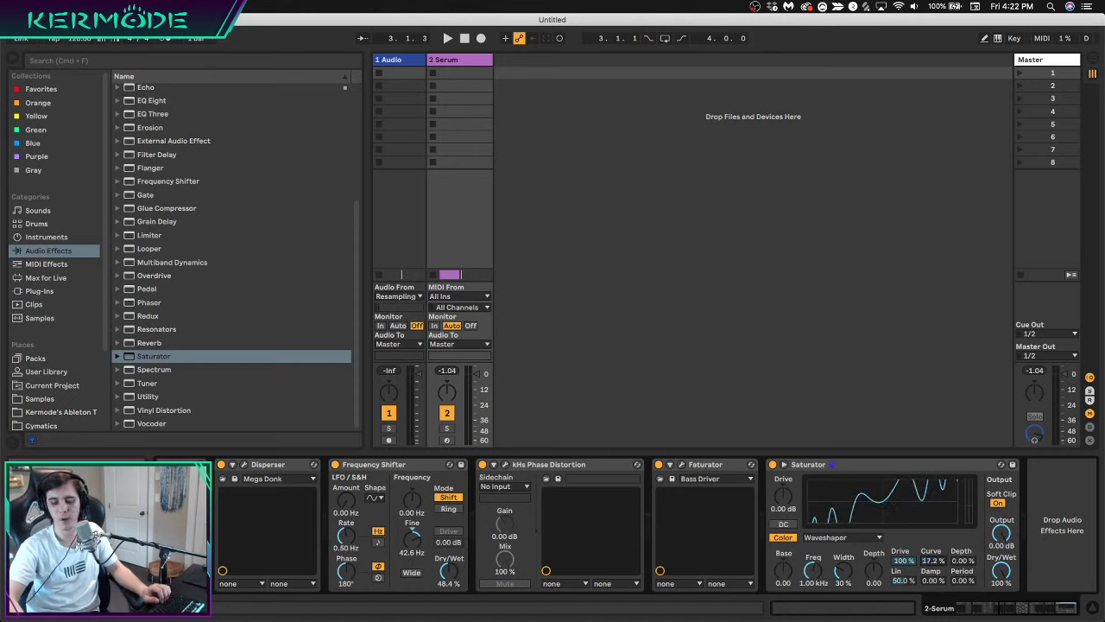
During playback, set Saturator's waveshaper Depth to 100%, Curve to 47.7% and Lin to 39.8%
{"action": "key", "text": "space"}
{"action": "left_click_drag", "start_coordinate": [890, 507], "coordinate": [890, 483]}
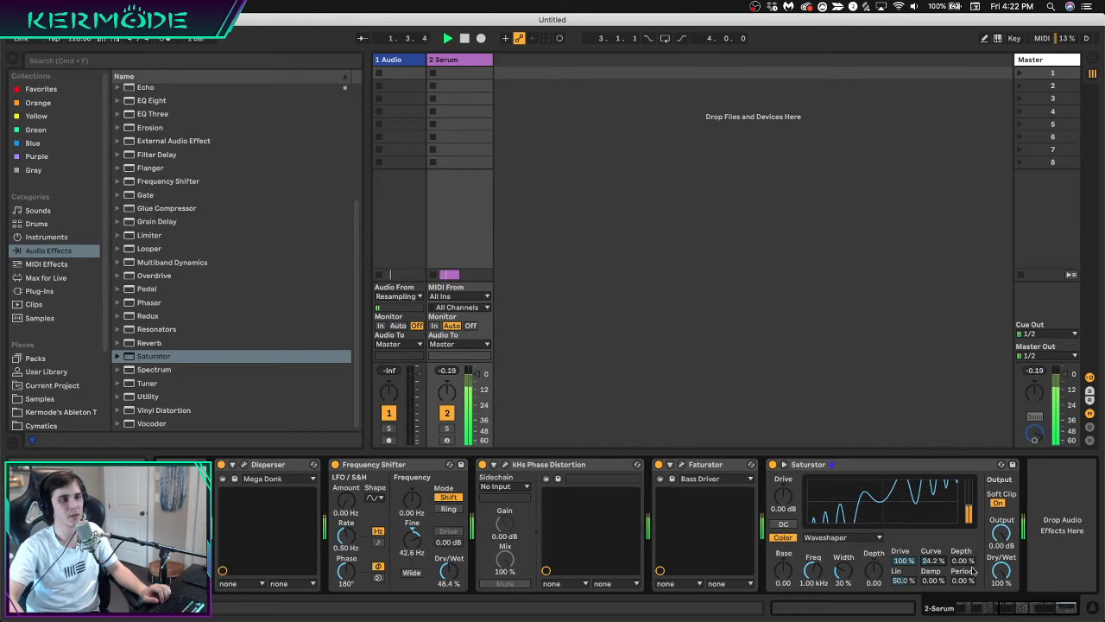
{"action": "left_click_drag", "start_coordinate": [963, 562], "coordinate": [963, 484]}
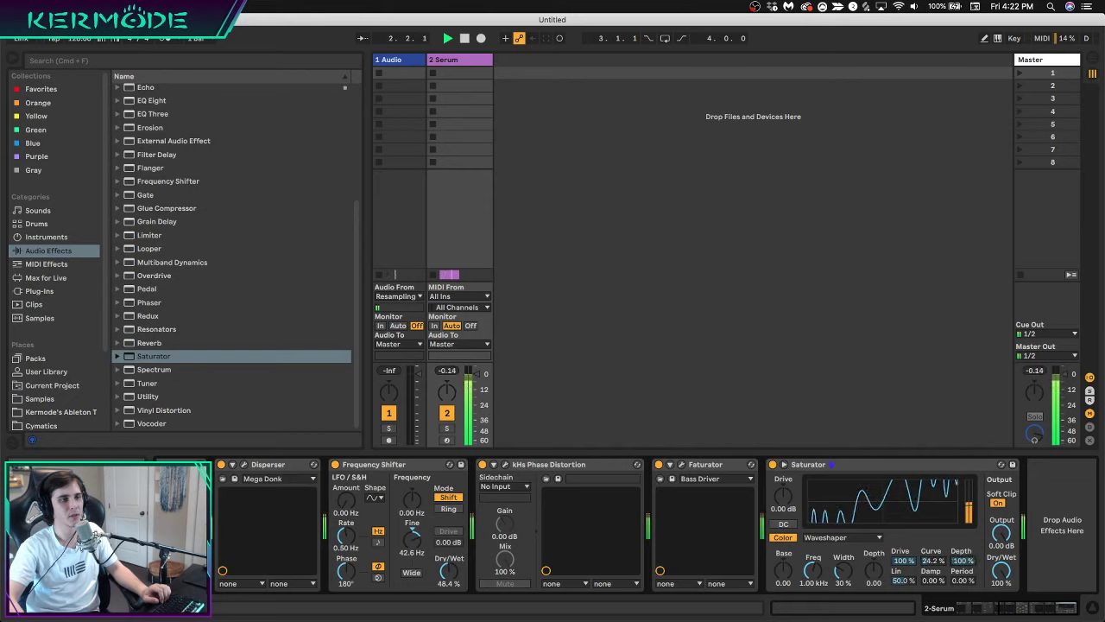
{"action": "left_click_drag", "start_coordinate": [933, 560], "coordinate": [932, 537]}
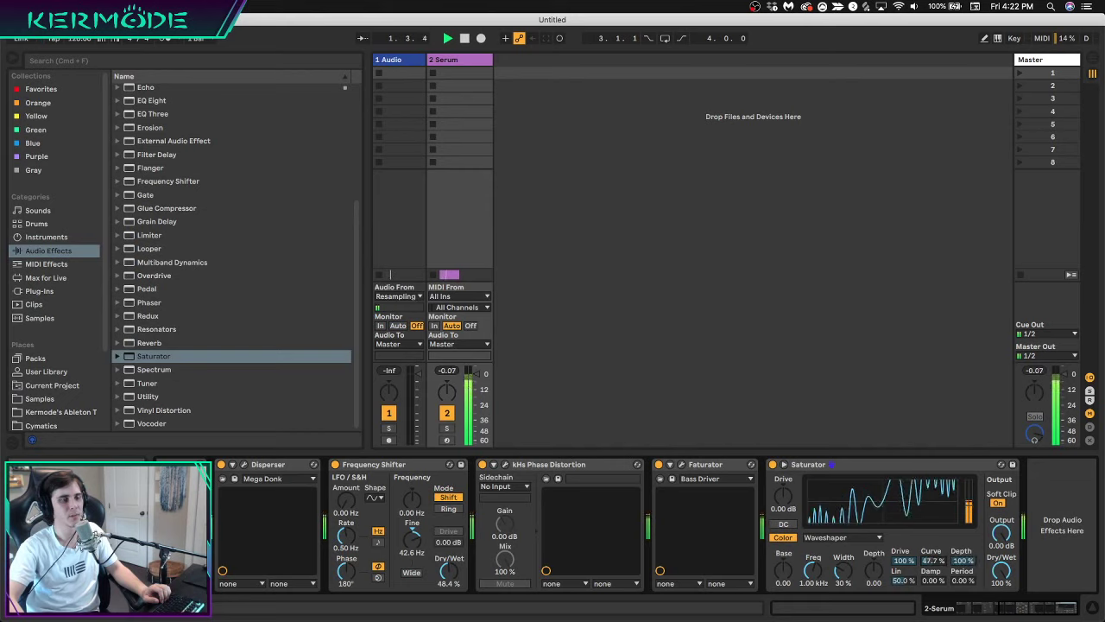
{"action": "mouse_move", "coordinate": [904, 581]}
{"action": "left_mouse_down"}
{"action": "mouse_move", "coordinate": [904, 557]}
{"action": "mouse_move", "coordinate": [904, 589]}
{"action": "left_mouse_up"}
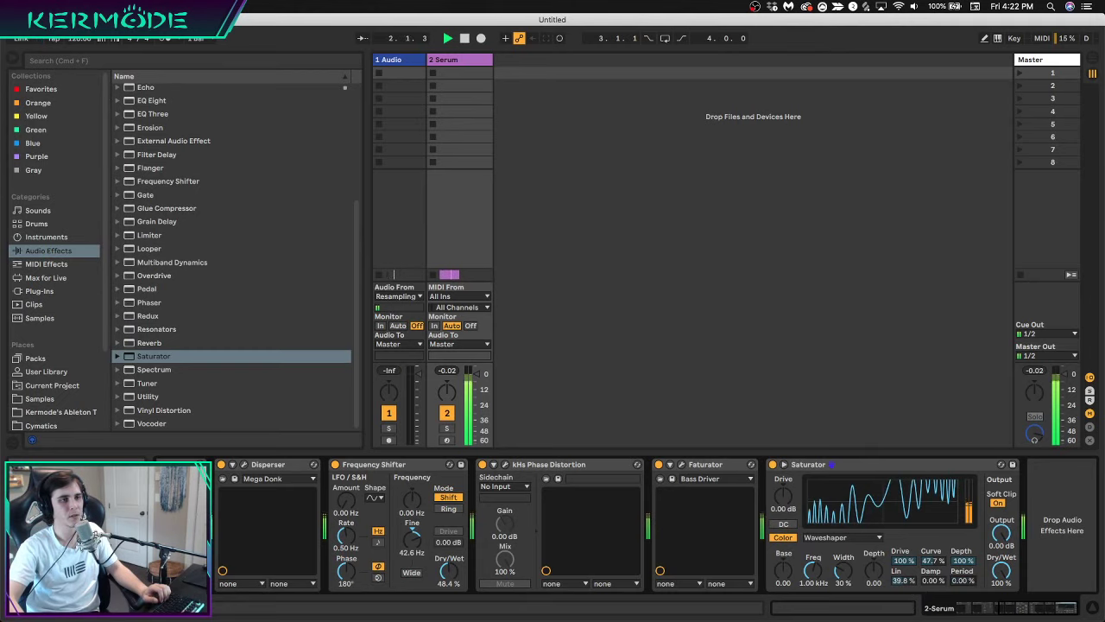
{"action": "key", "text": "space"}
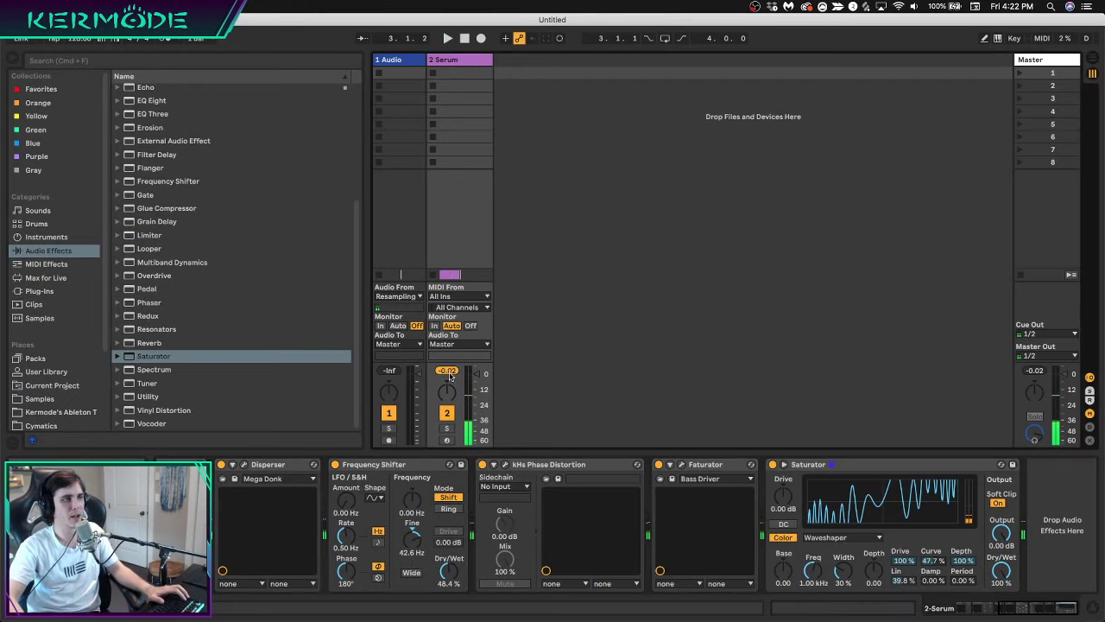
Compare the bass level with Saturator bypassed and enabled, resetting the Serum track's peak reading between playbacks
{"action": "left_click", "coordinate": [772, 465]}
{"action": "key", "text": "space"}
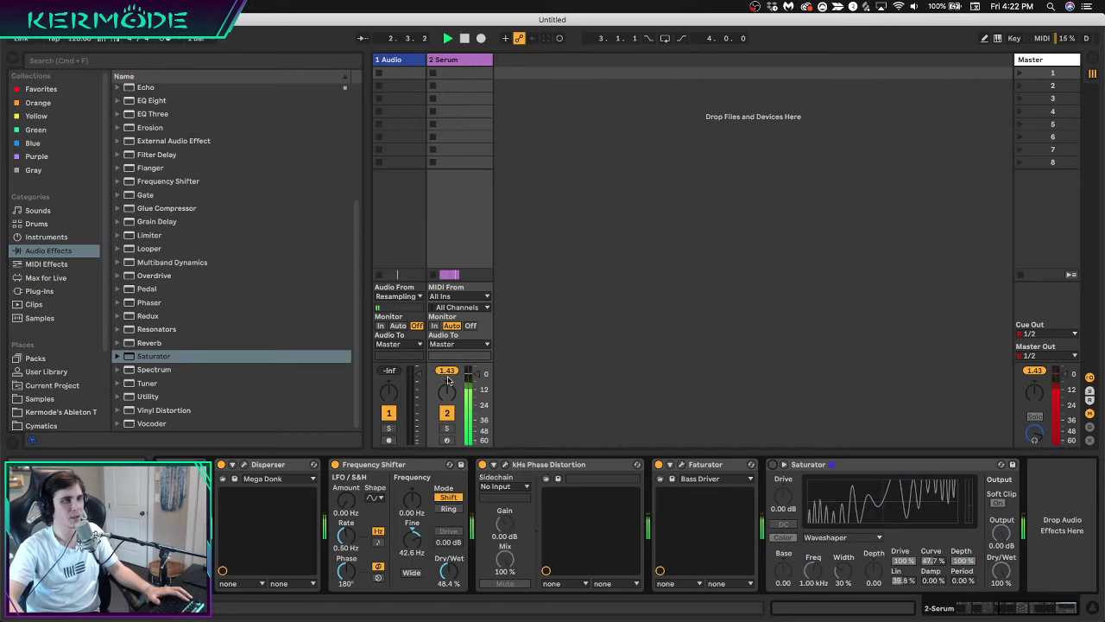
{"action": "left_click", "coordinate": [447, 372]}
{"action": "key", "text": "space"}
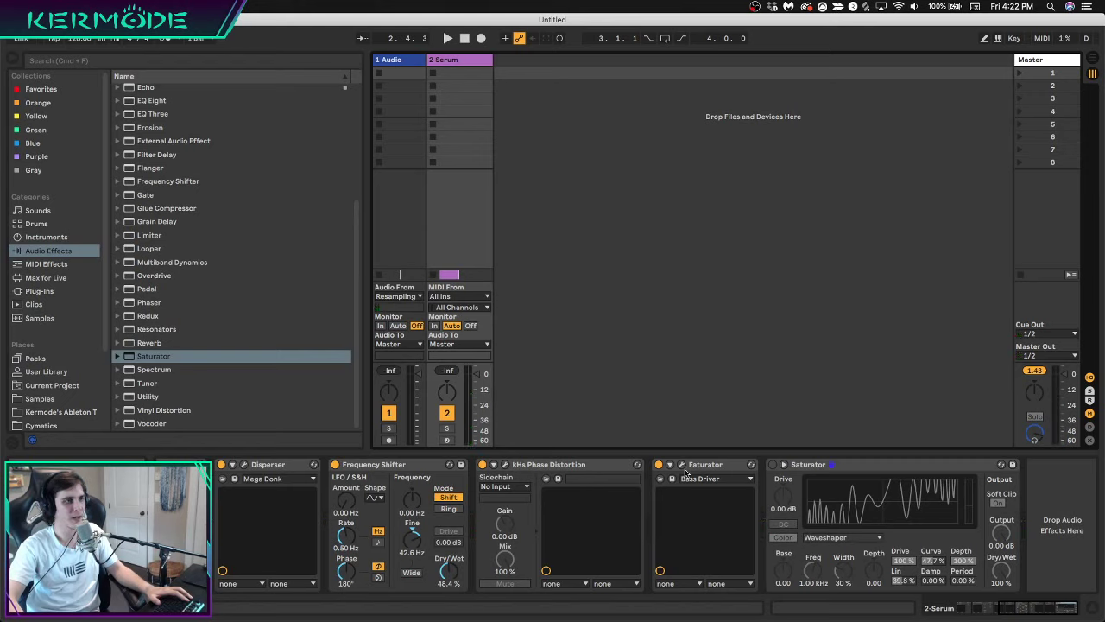
{"action": "left_click", "coordinate": [772, 464]}
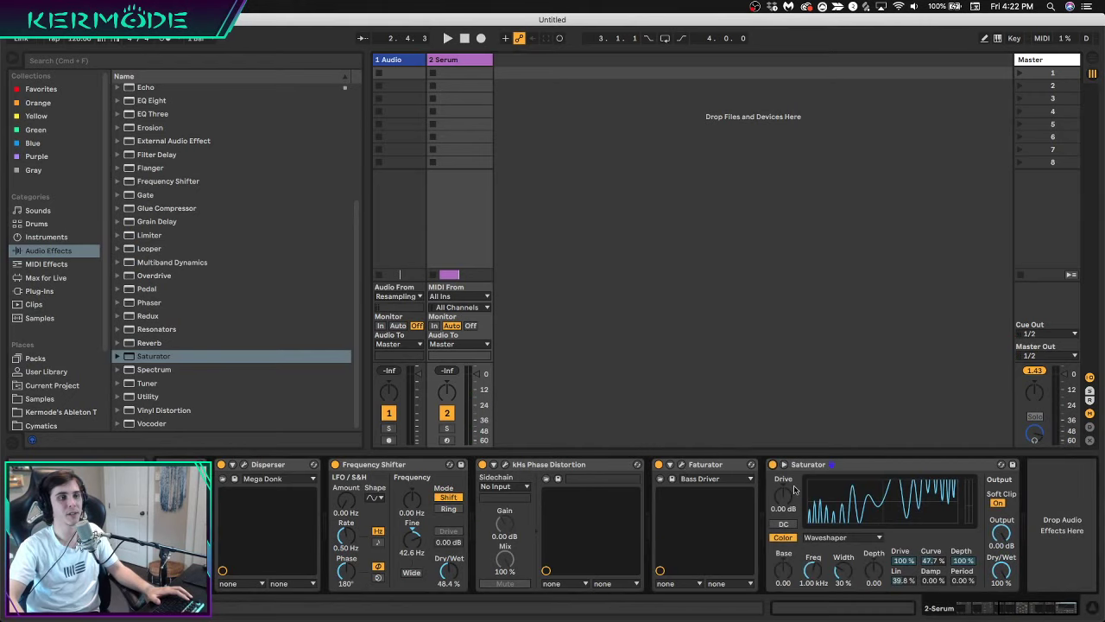
{"action": "key", "text": "space"}
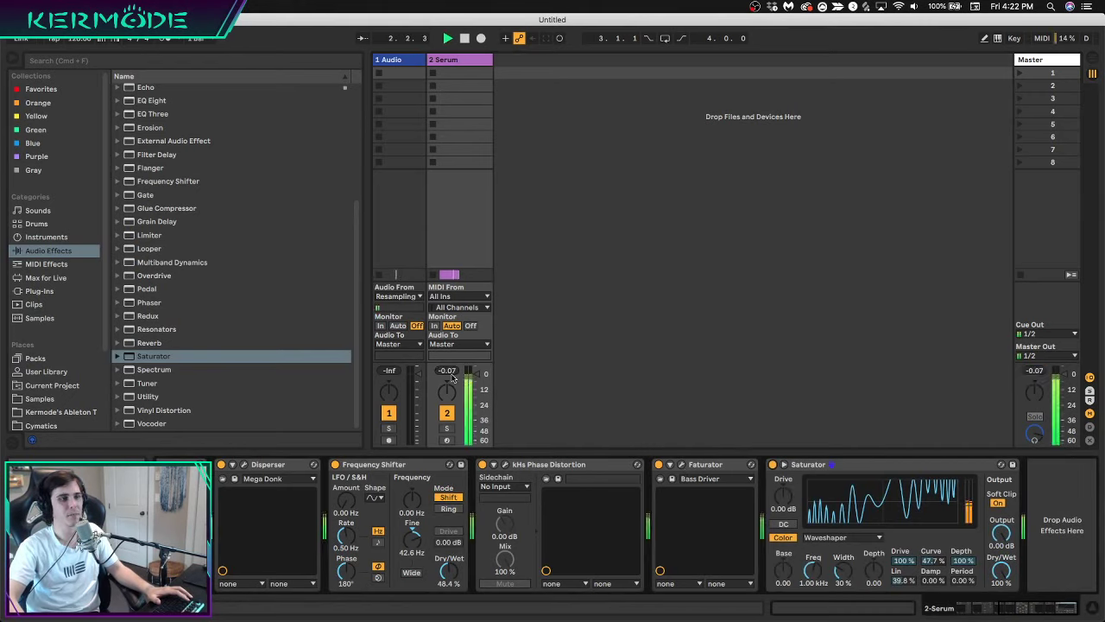
Stop playback and insert the OTT preset of Multiband Dynamics between Faturator and Saturator
{"action": "key", "text": "space"}
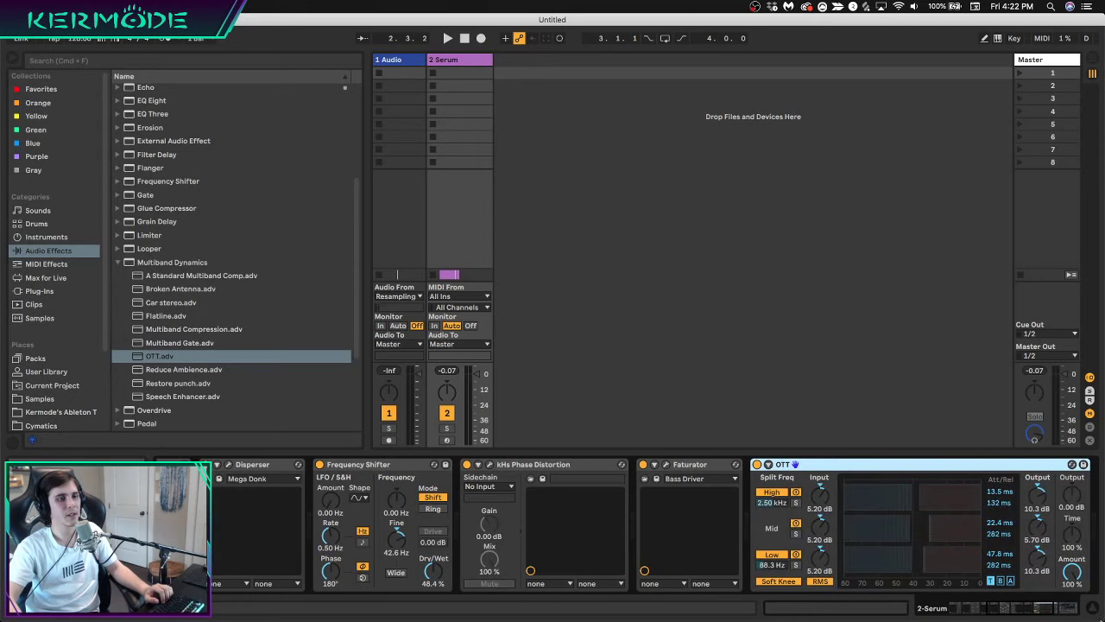
{"action": "left_click_drag", "start_coordinate": [1039, 611], "coordinate": [1089, 610]}
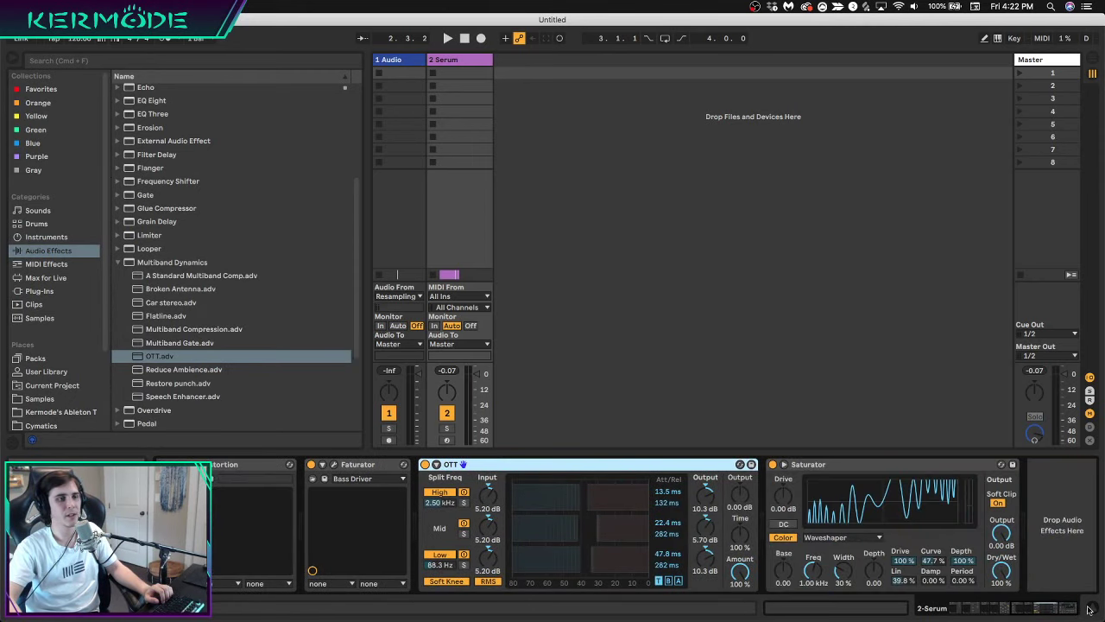
Audition the bass with OTT before Saturator and save the Live Set as "sound design" on the Desktop
{"action": "key", "text": "space"}
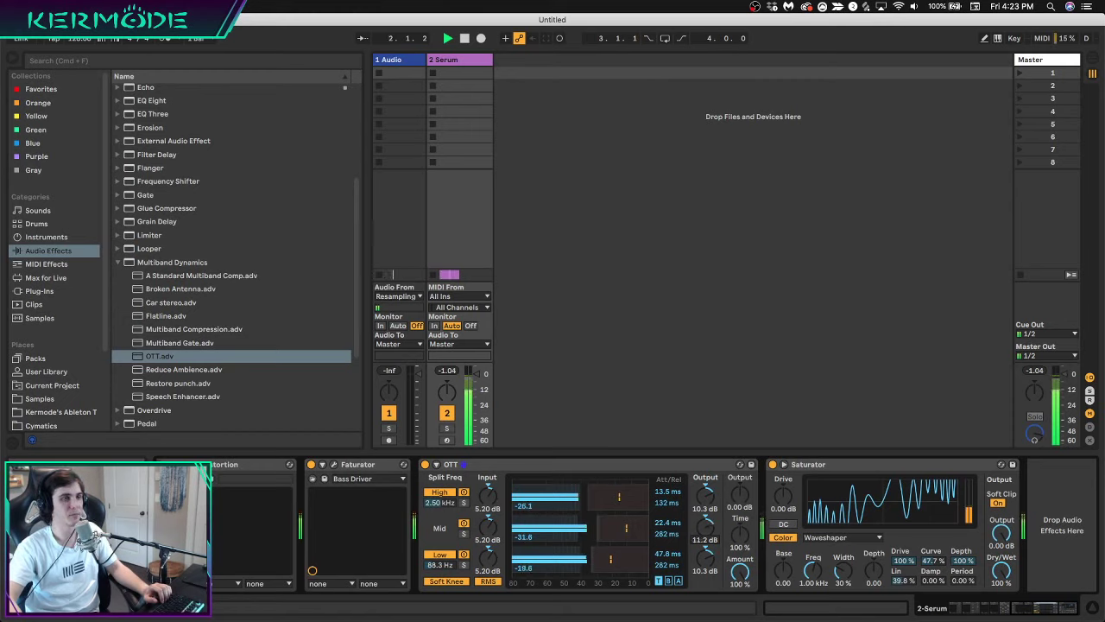
{"action": "key", "text": "space"}
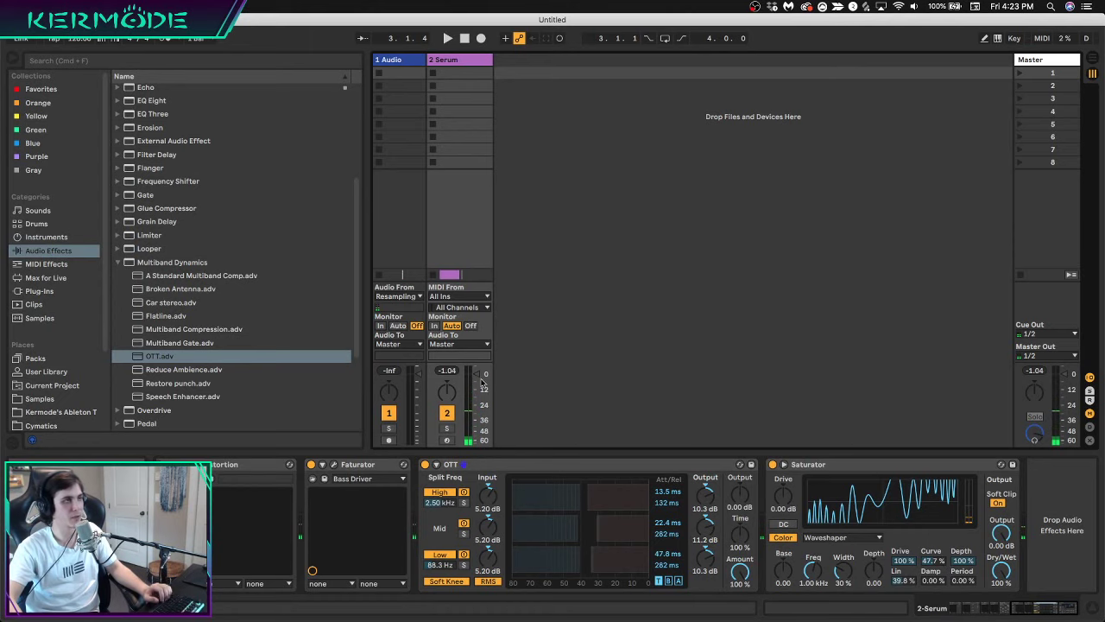
{"action": "key", "text": "super+s"}
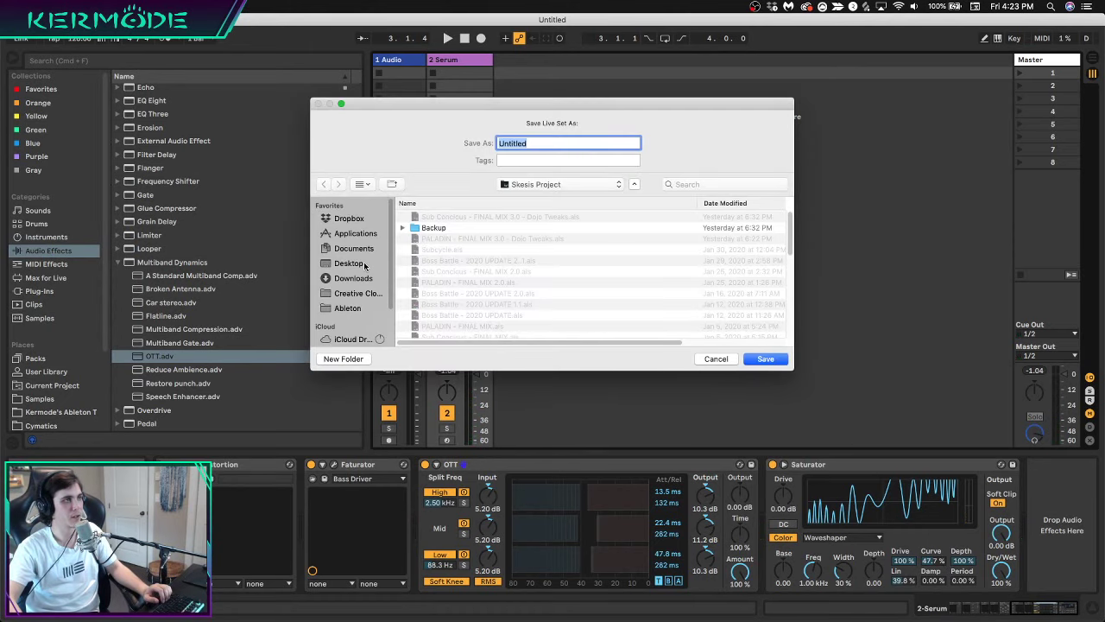
{"action": "left_click", "coordinate": [364, 266]}
{"action": "type", "text": "sound design"}
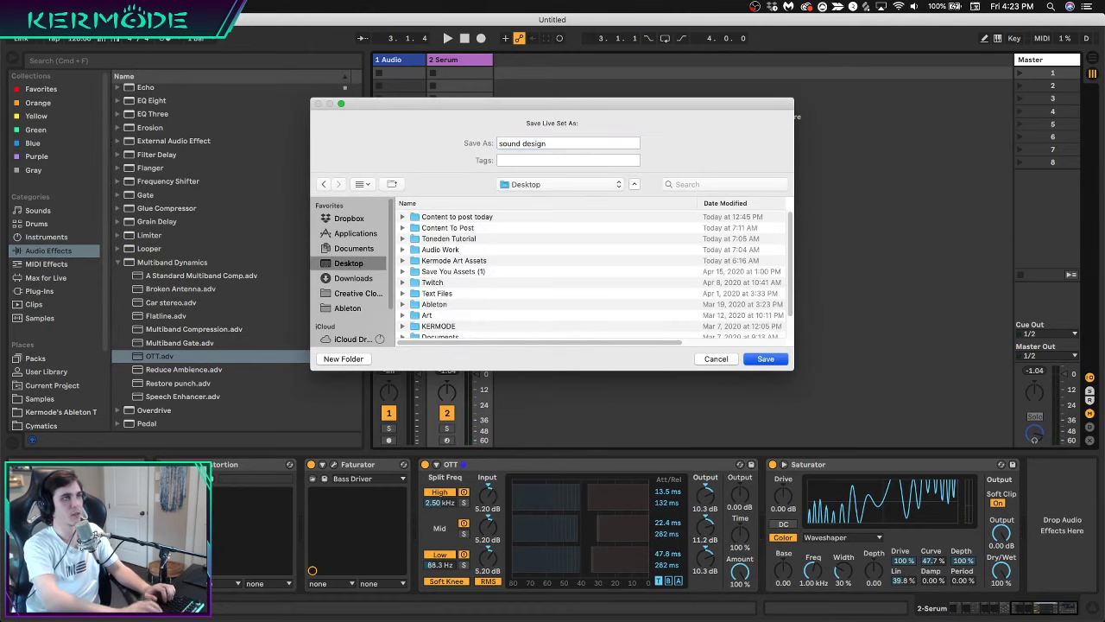
{"action": "key", "text": "Return"}
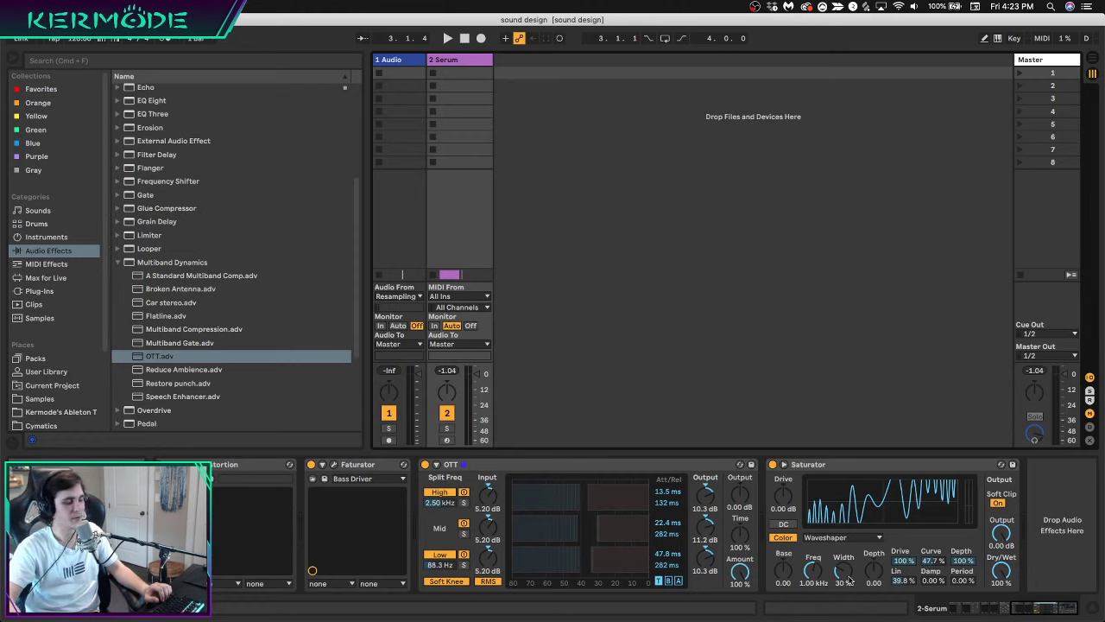
Compare the bass during playback with OTT bypassed and enabled ahead of Saturator
{"action": "key", "text": "space"}
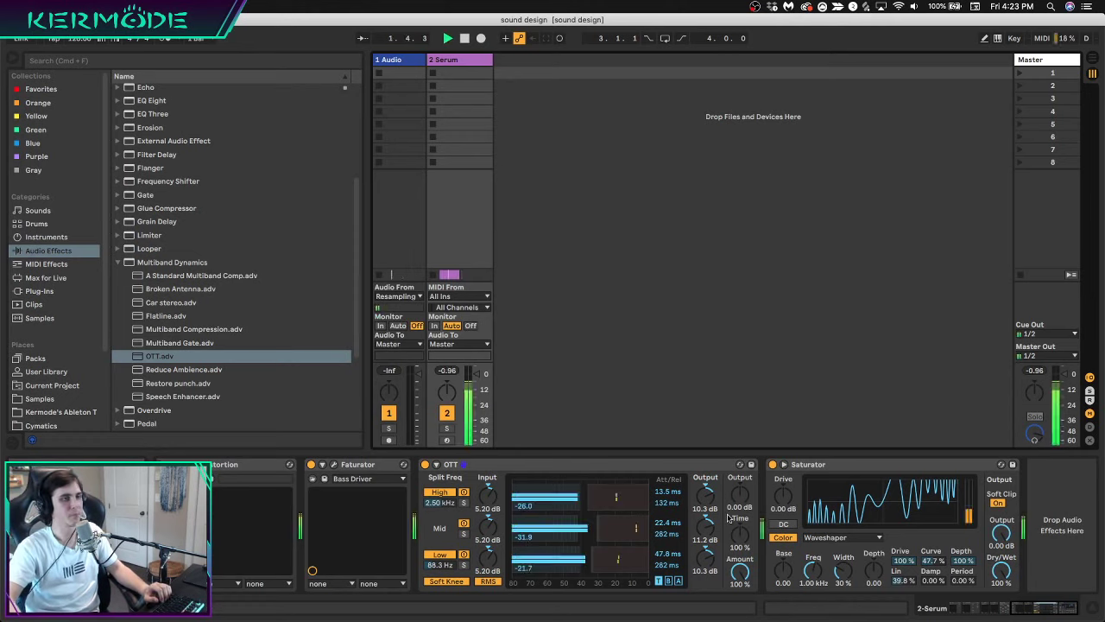
{"action": "key", "text": "space"}
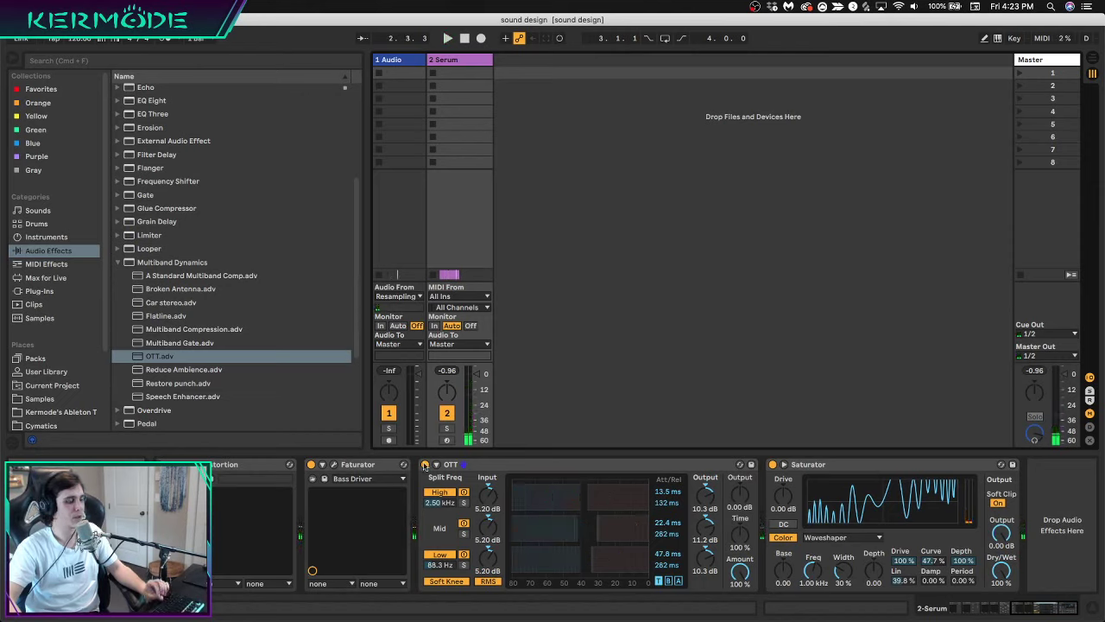
{"action": "left_click", "coordinate": [424, 465]}
{"action": "key", "text": "space"}
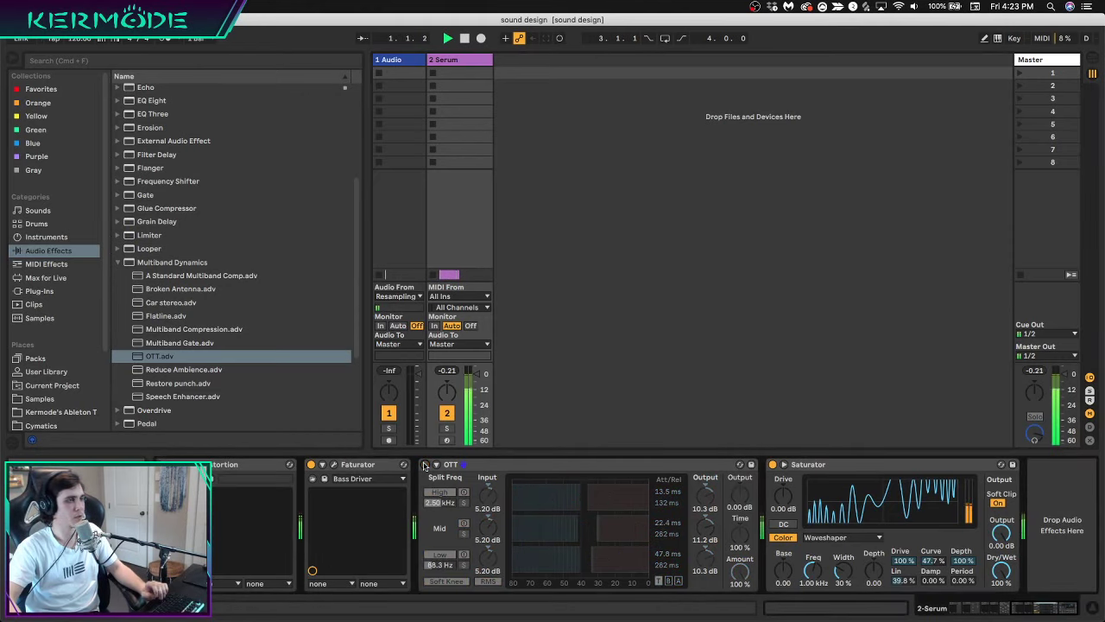
{"action": "left_click", "coordinate": [424, 465]}
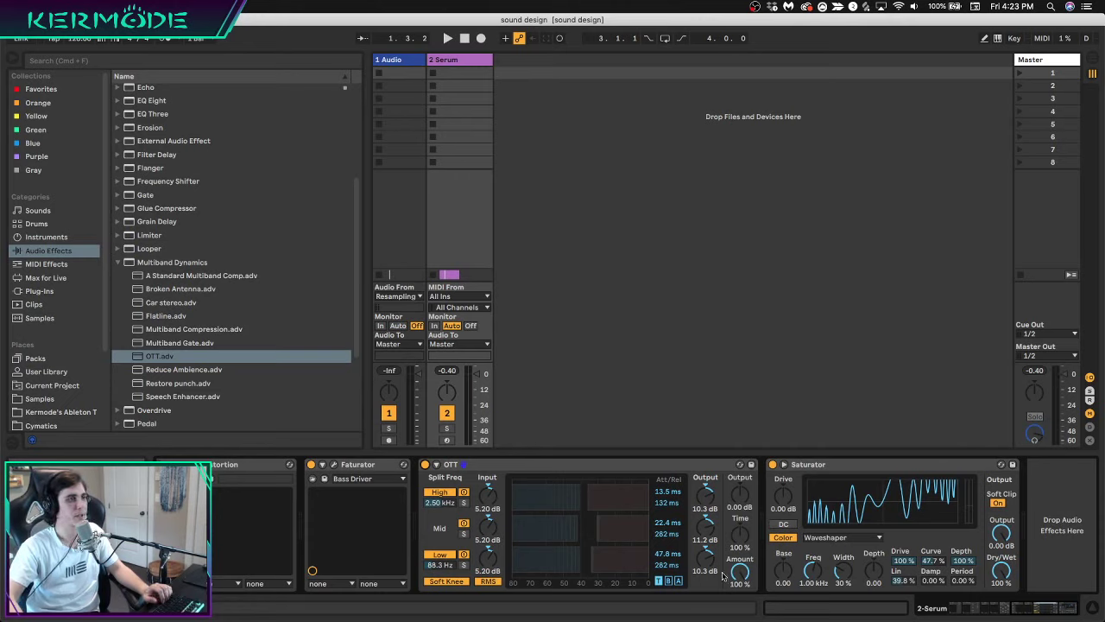
{"action": "left_click", "coordinate": [424, 465]}
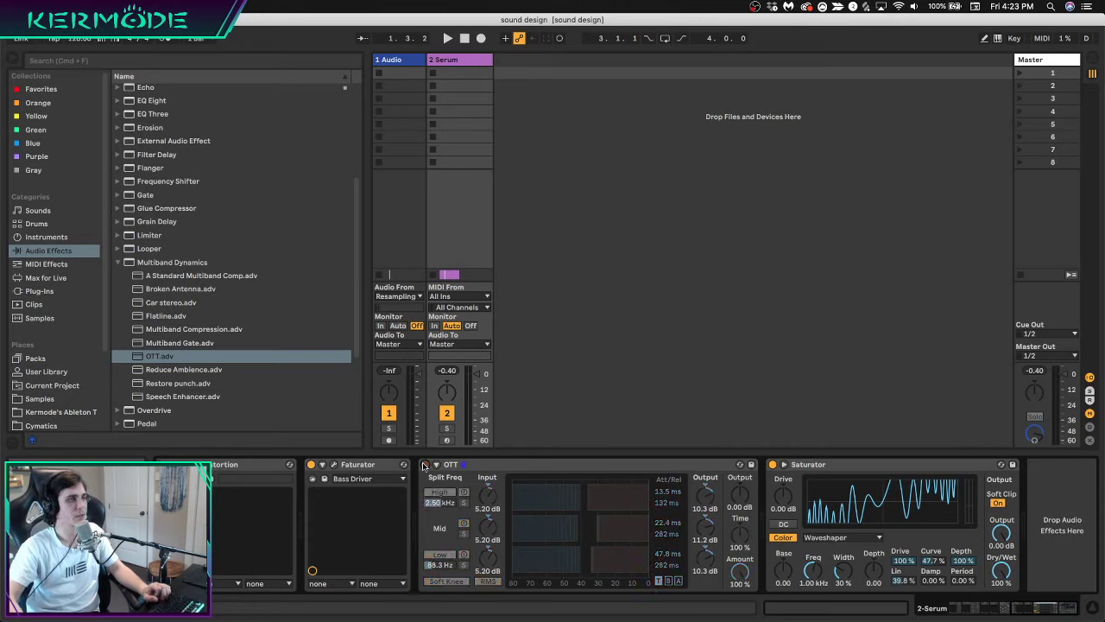
{"action": "key", "text": "space"}
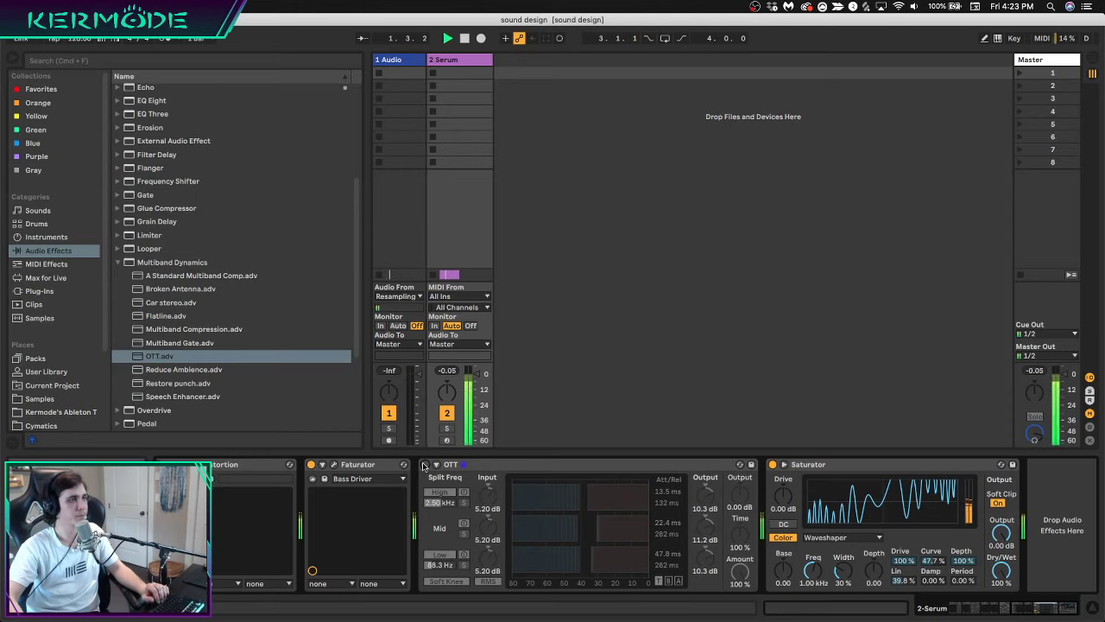
{"action": "left_click", "coordinate": [424, 464]}
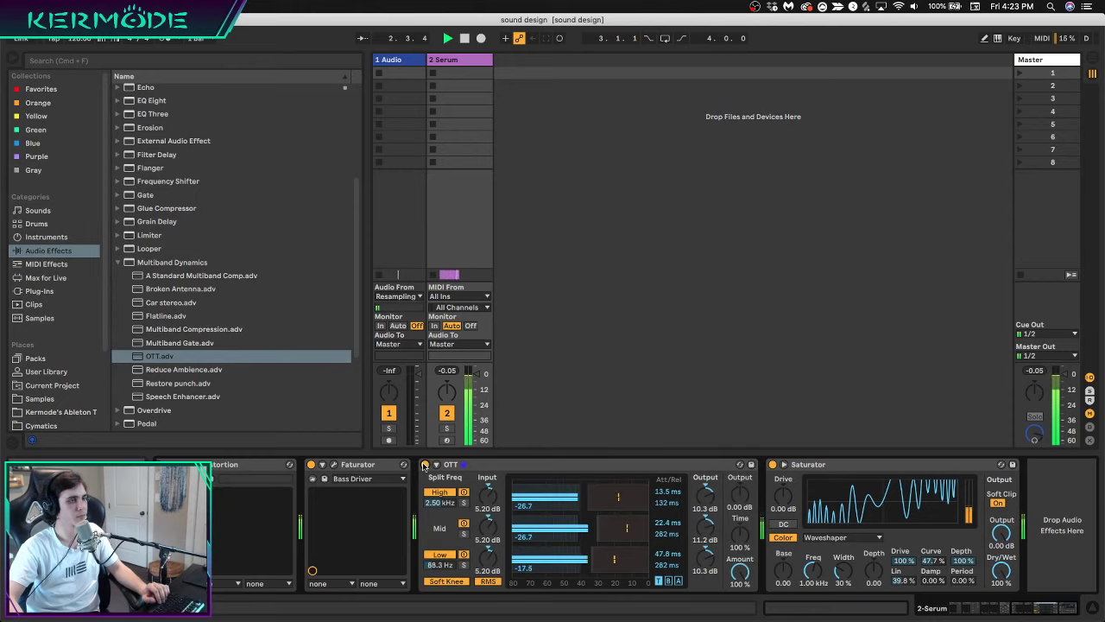
{"action": "key", "text": "space"}
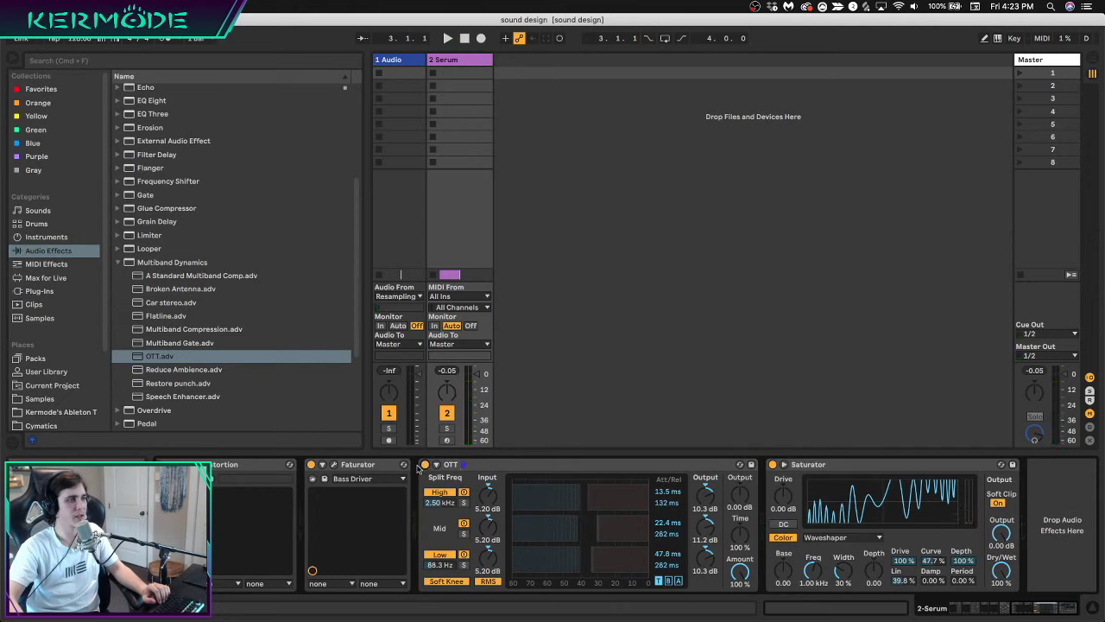
Audition OTT placed after Saturator, both enabled and bypassed, and delete OTT from the Serum track
{"action": "left_click", "coordinate": [423, 465]}
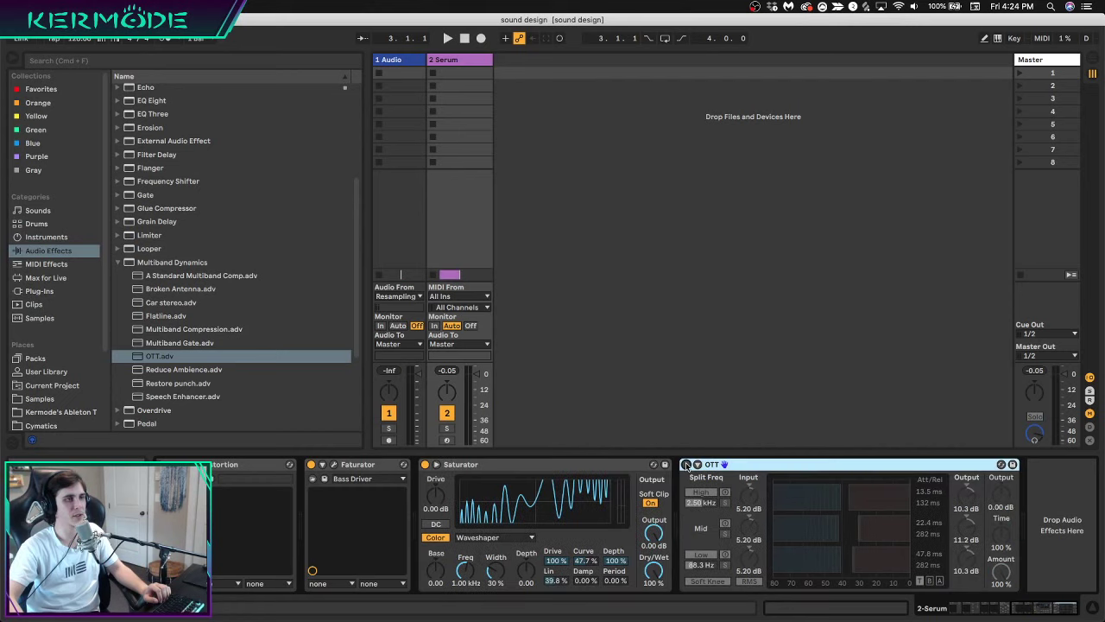
{"action": "key", "text": "space"}
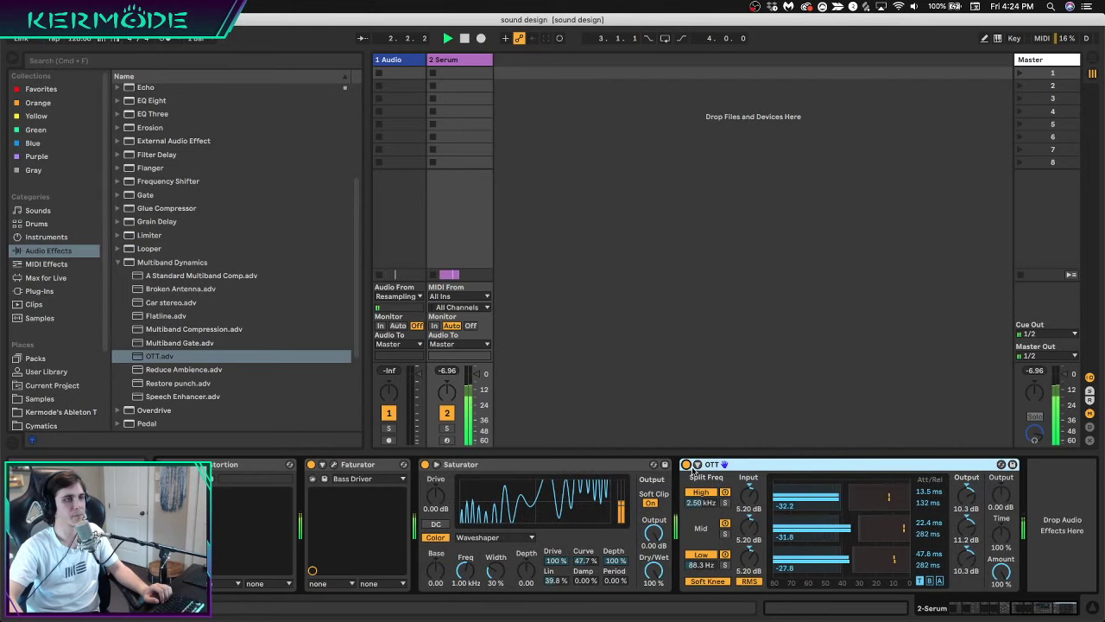
{"action": "left_click", "coordinate": [686, 464]}
{"action": "key", "text": "space"}
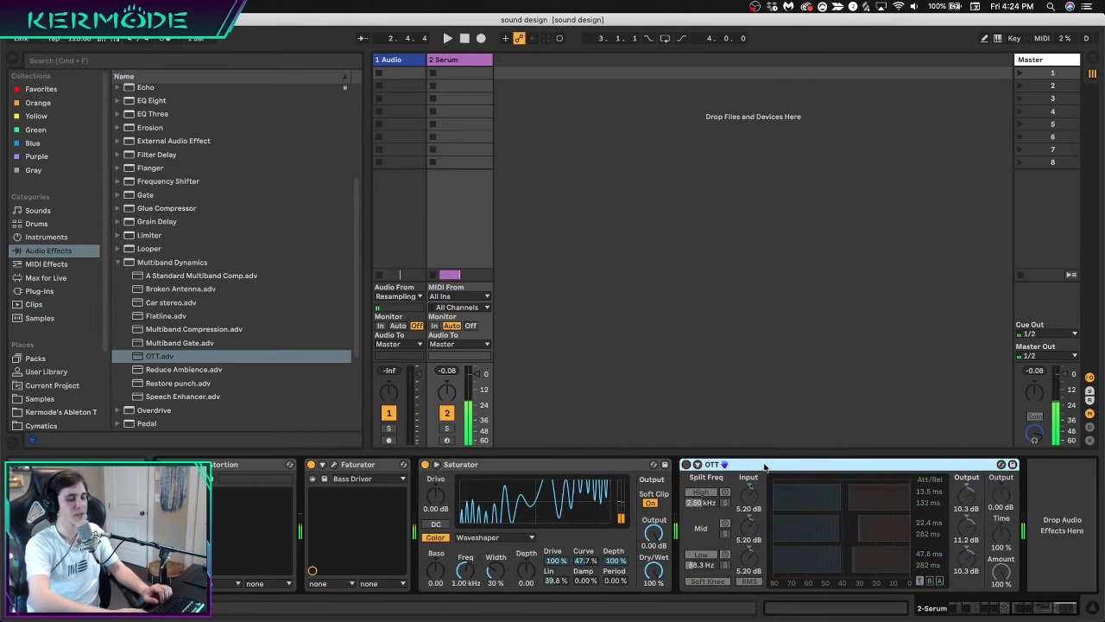
{"action": "key", "text": "Delete"}
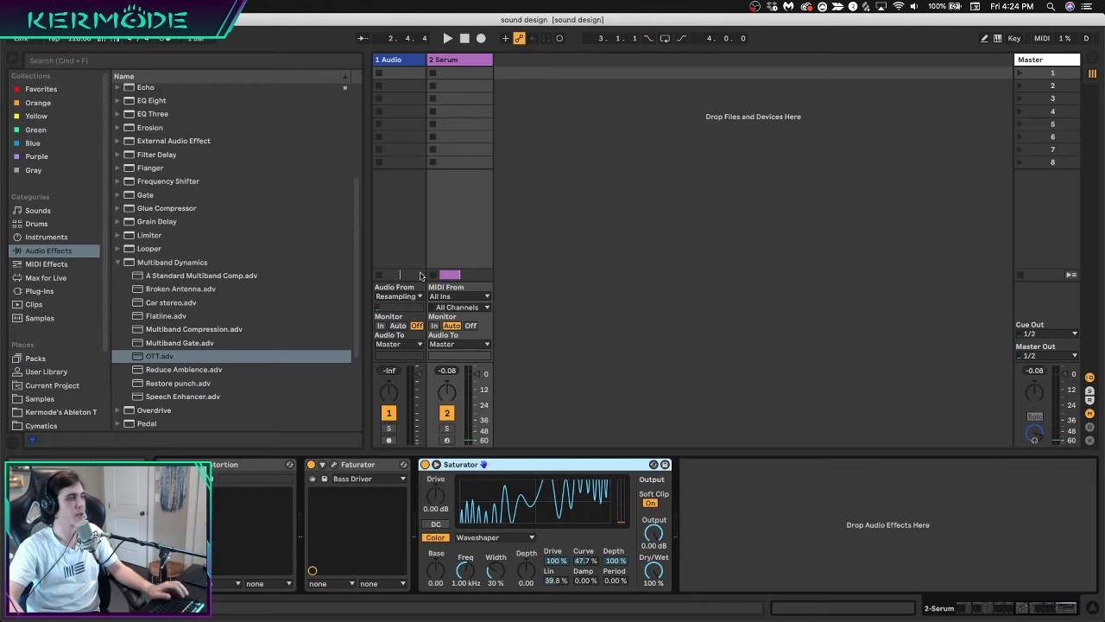
In Arrangement View, insert EQ Eight between Faturator and Saturator, and set band 2 to 111 Hz with 11.0 dB gain
{"action": "key", "text": "Tab"}
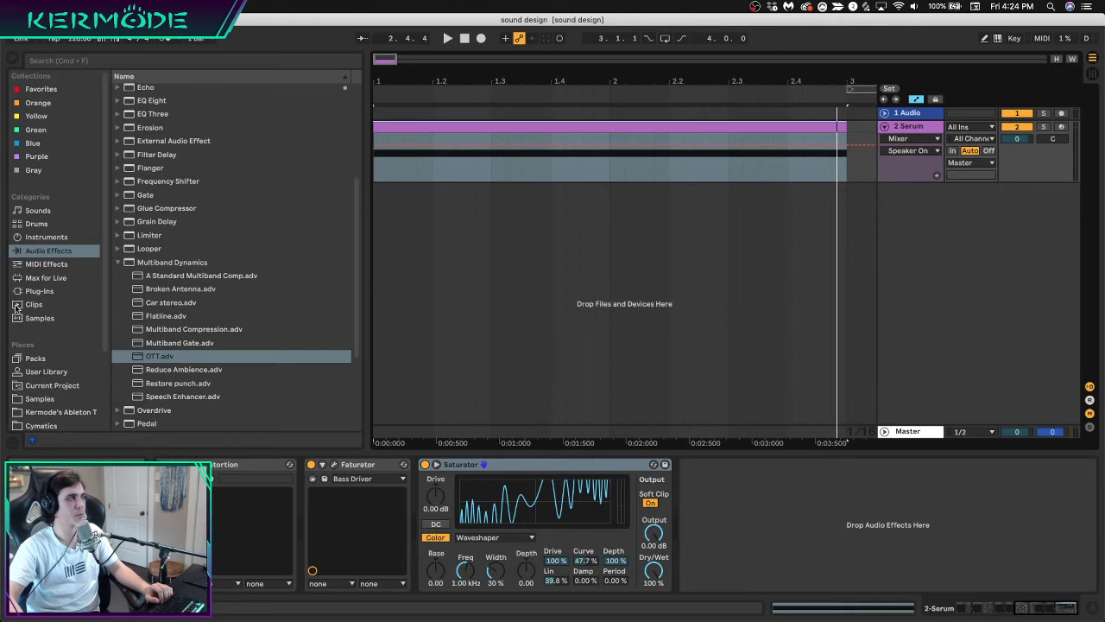
{"action": "left_click", "coordinate": [34, 249]}
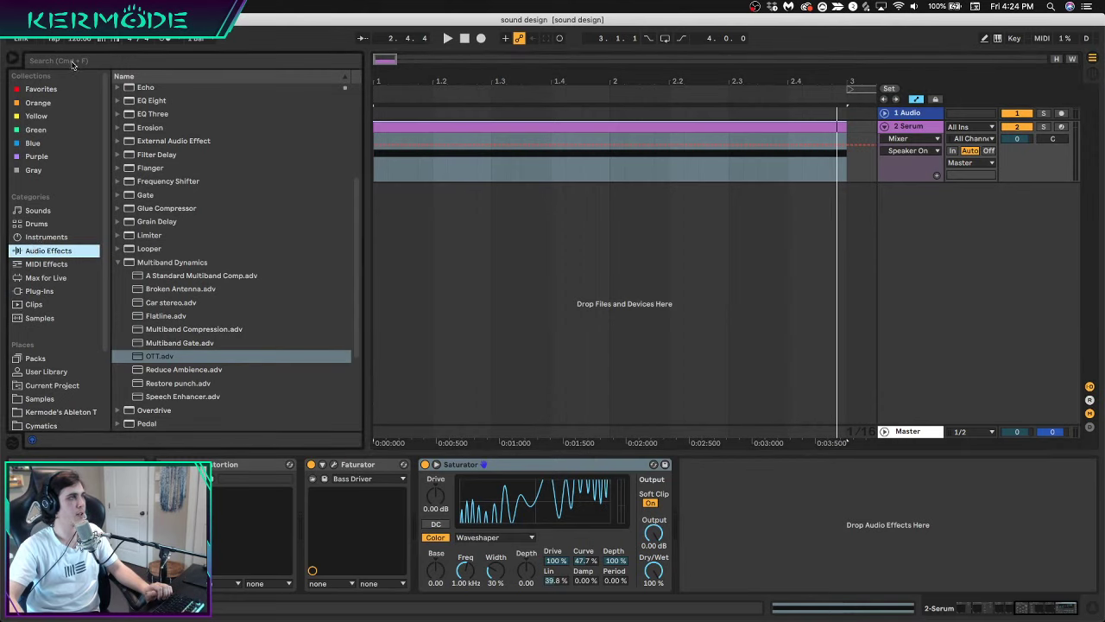
{"action": "scroll", "coordinate": [170, 223], "scroll_direction": "up", "scroll_amount": 2}
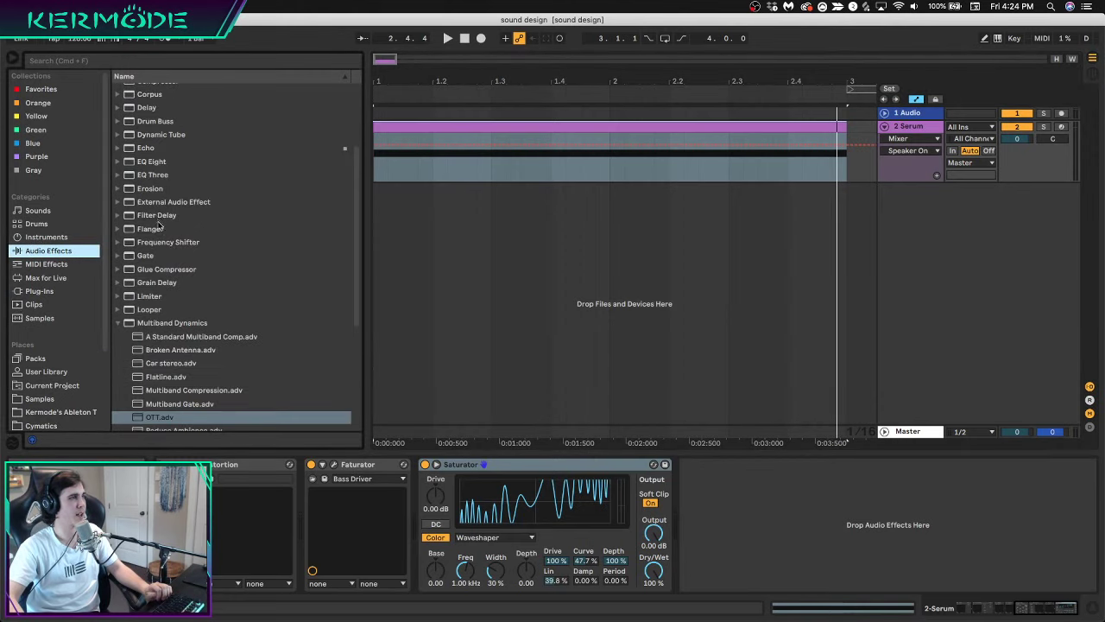
{"action": "scroll", "coordinate": [160, 223], "scroll_direction": "up", "scroll_amount": 2}
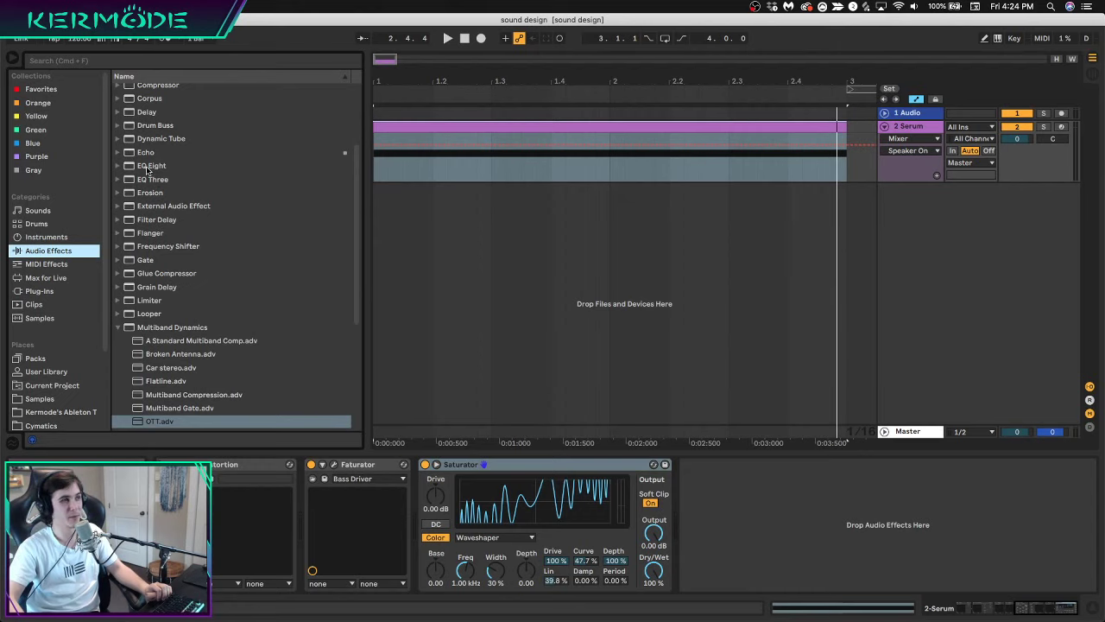
{"action": "left_click_drag", "start_coordinate": [148, 168], "coordinate": [500, 502]}
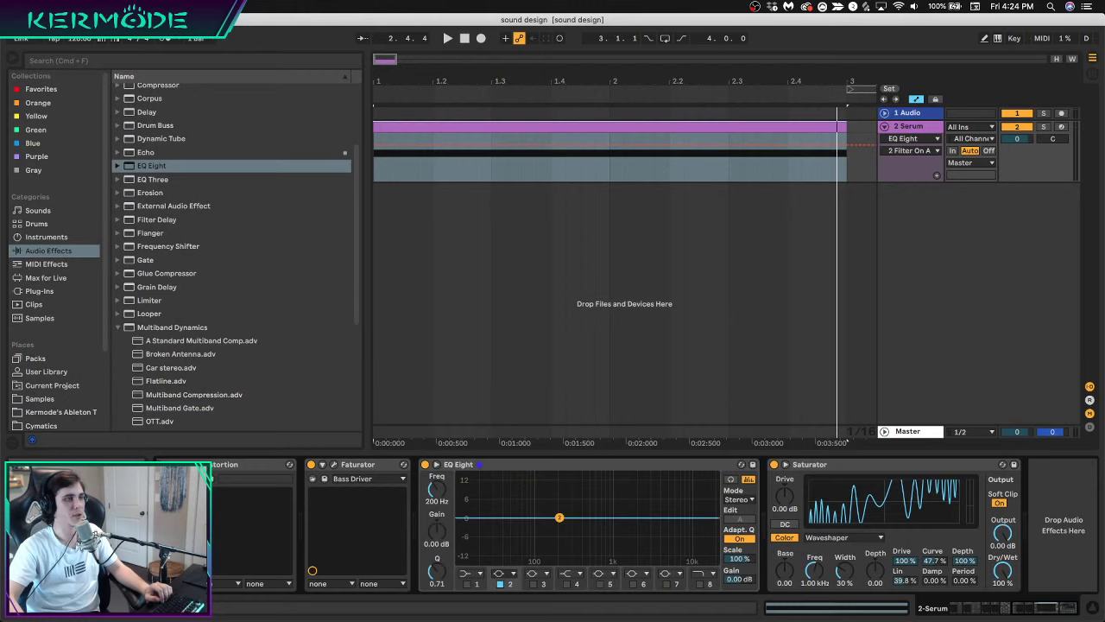
{"action": "left_click_drag", "start_coordinate": [559, 517], "coordinate": [539, 486]}
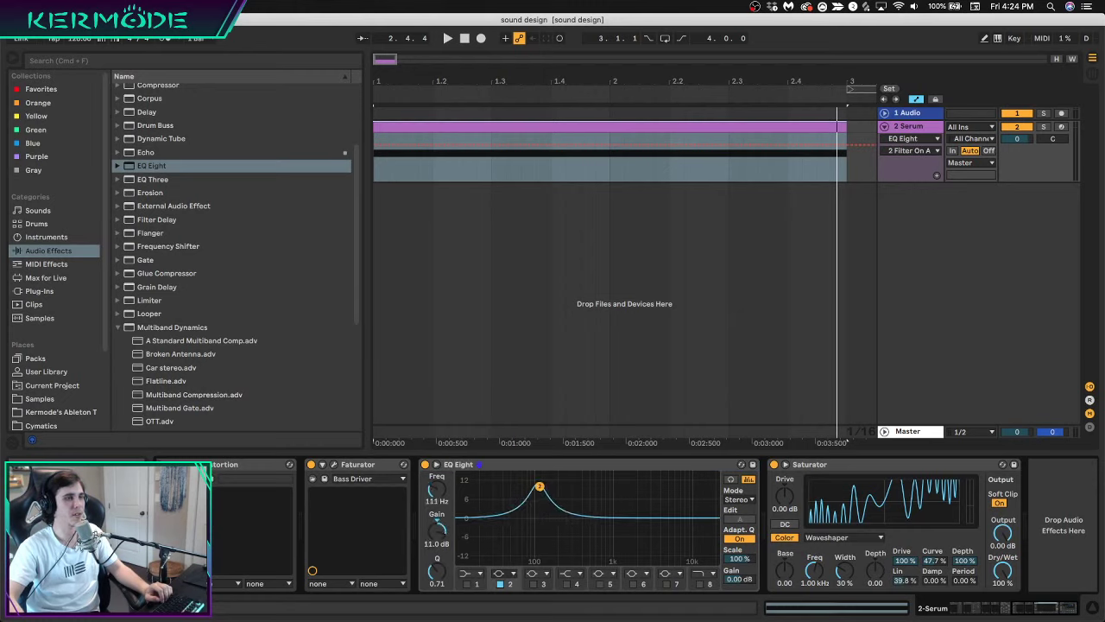
Automate EQ Eight's band 2 frequency to rise from 111 Hz to about 1 kHz just before 1.3, and audition the sweep
{"action": "left_click", "coordinate": [539, 488]}
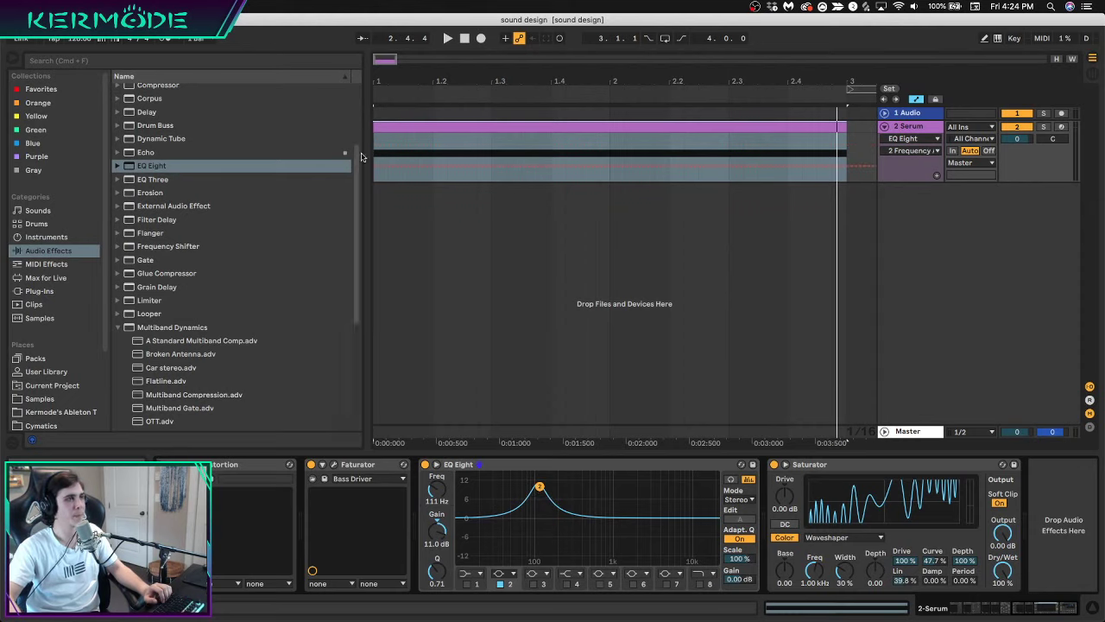
{"action": "left_click", "coordinate": [374, 165]}
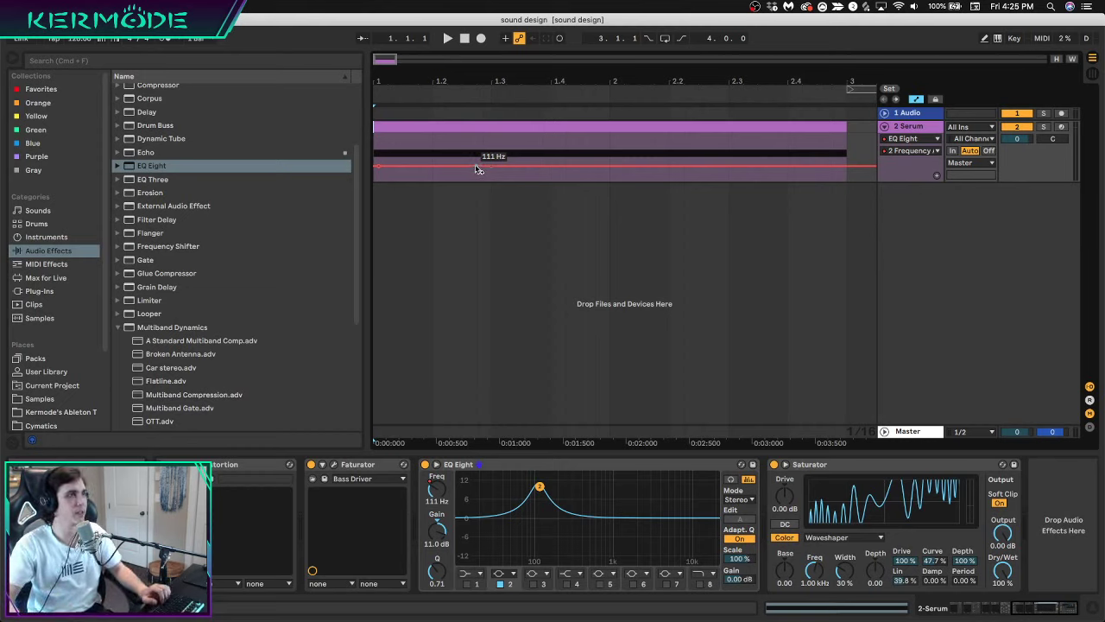
{"action": "left_click_drag", "start_coordinate": [476, 166], "coordinate": [476, 152]}
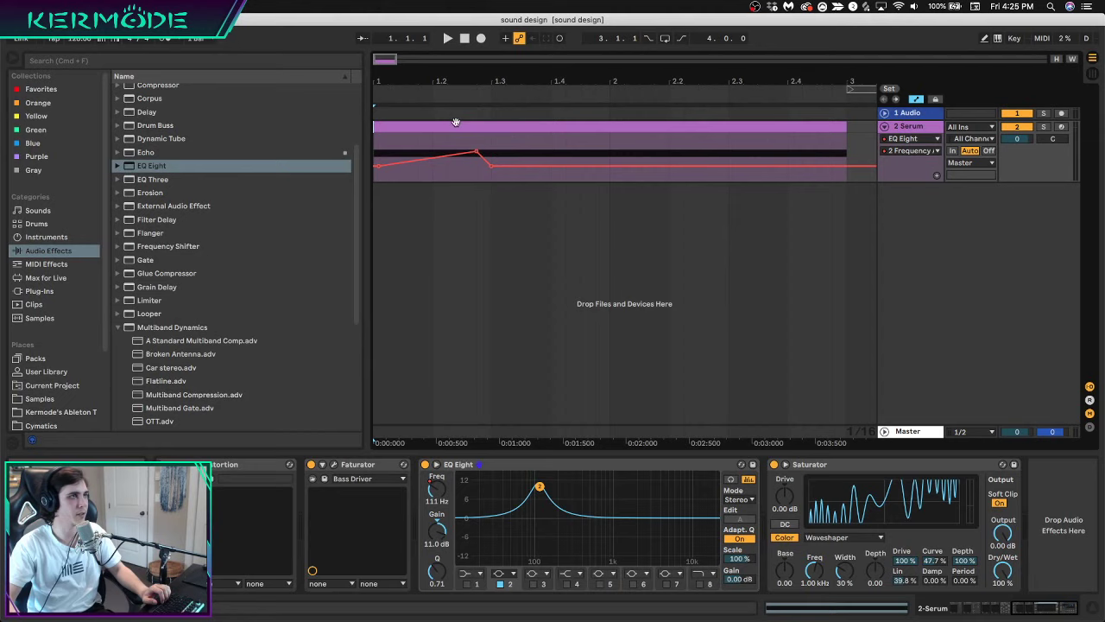
{"action": "left_click", "coordinate": [455, 122]}
{"action": "key", "text": "space"}
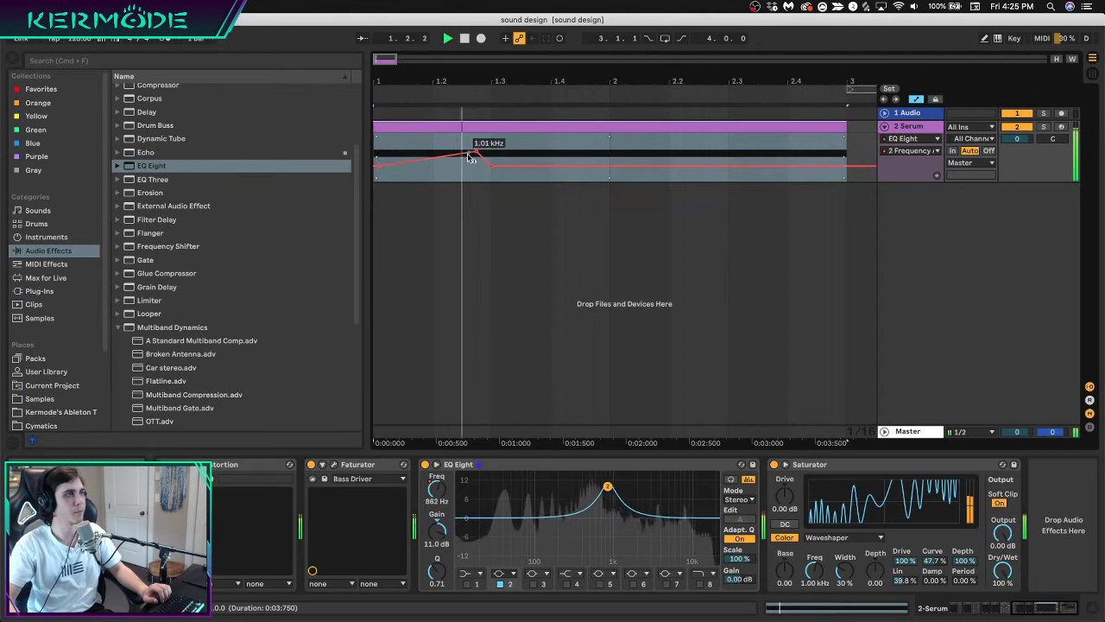
{"action": "key", "text": "space"}
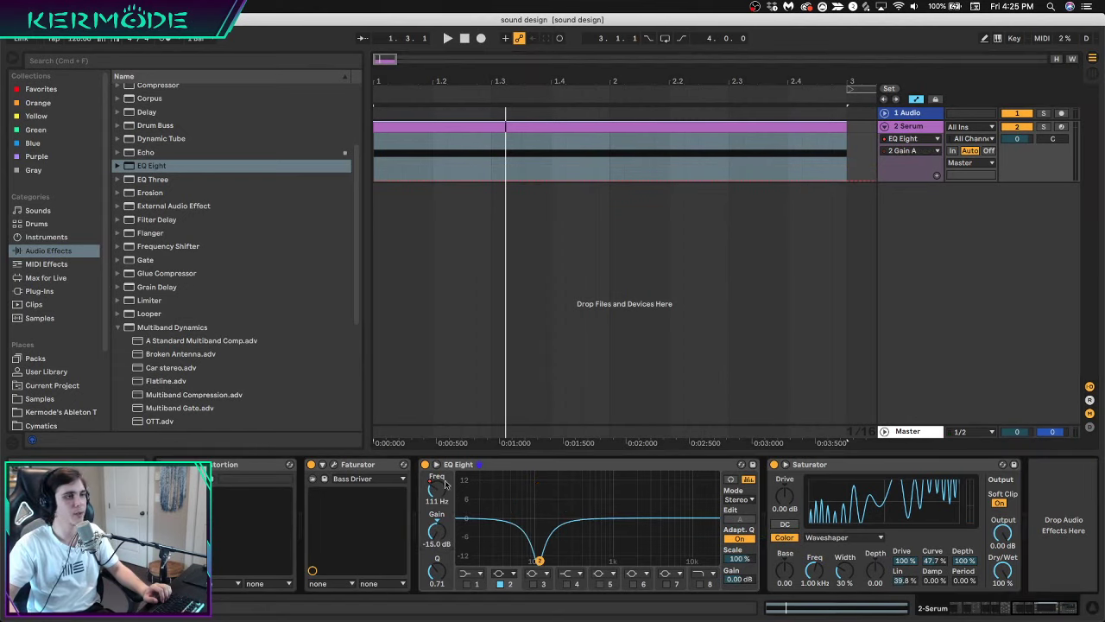
Set EQ Eight's band 2 gain to -15.0 dB and audition a downward frequency sweep from a high point at the clip's start
{"action": "left_click", "coordinate": [434, 491]}
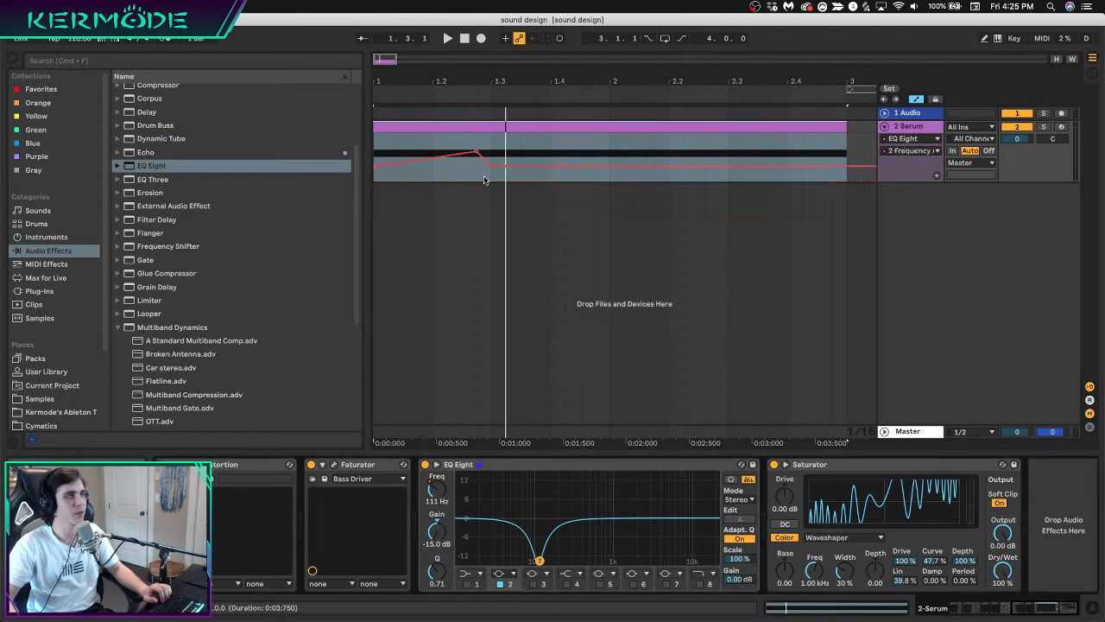
{"action": "key", "text": "space"}
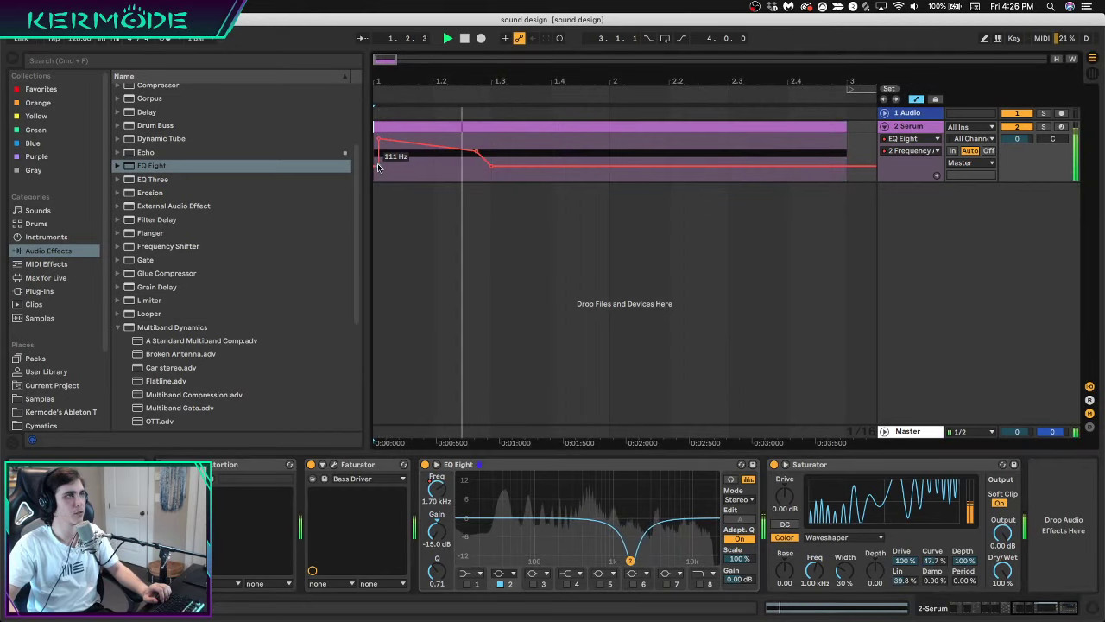
{"action": "key", "text": "space"}
{"action": "key", "text": "space"}
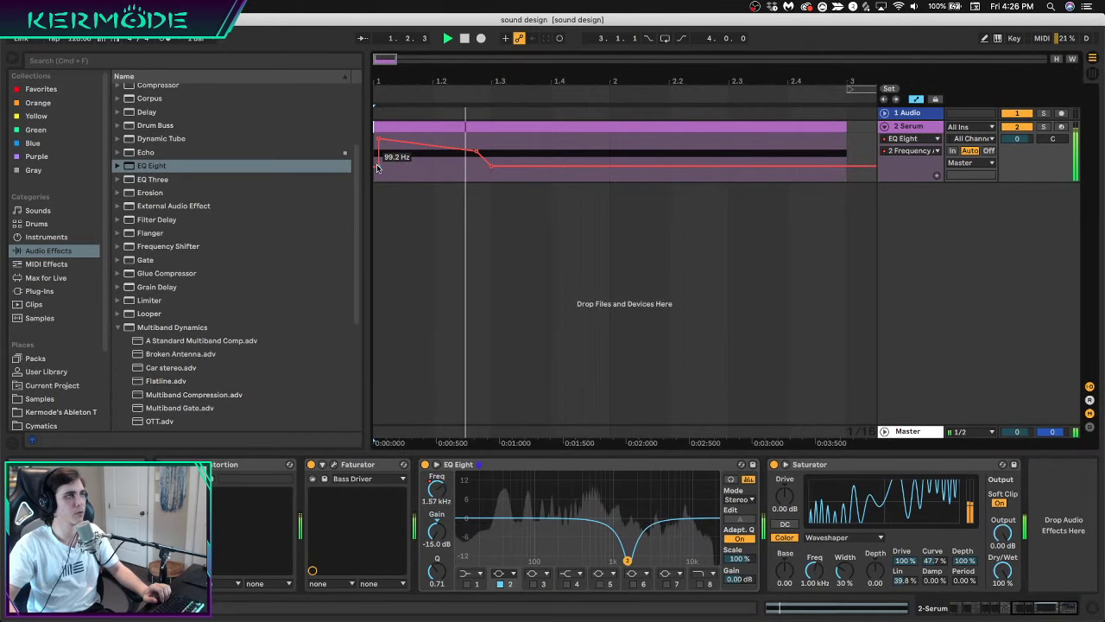
{"action": "key", "text": "space"}
{"action": "key", "text": "space"}
Lower the start of the band 2 frequency automation so the notch sweeps upward until just before 1.3, and audition it
{"action": "left_click_drag", "start_coordinate": [378, 138], "coordinate": [387, 179]}
{"action": "key", "text": "space"}
{"action": "key", "text": "space"}
{"action": "key", "text": "space"}
{"action": "key", "text": "space"}
{"action": "key", "text": "space"}
{"action": "key", "text": "space"}
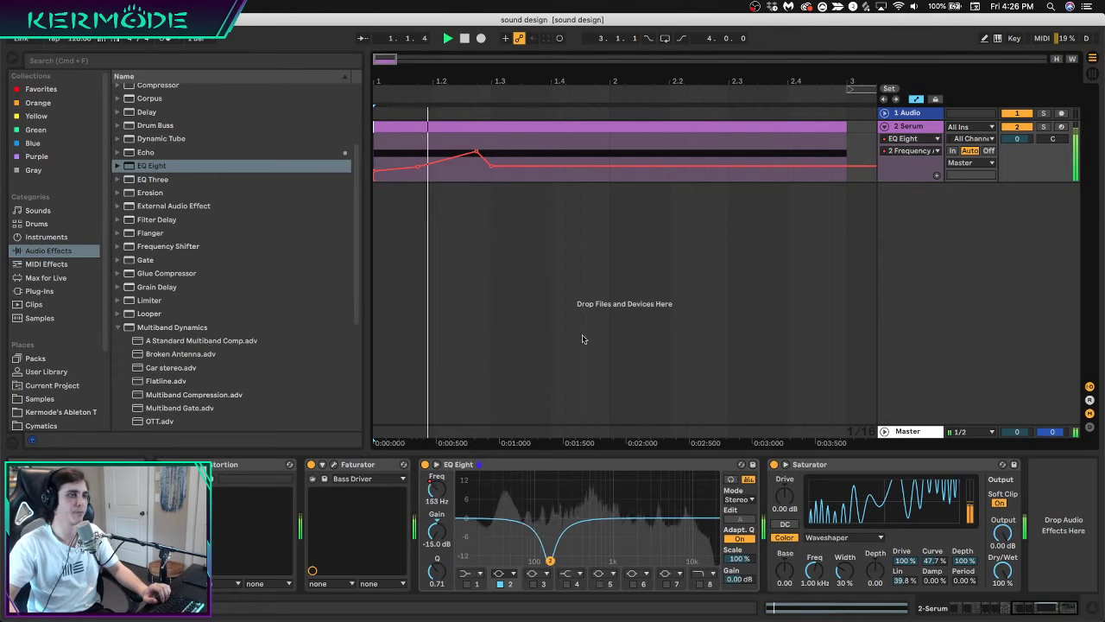
{"action": "key", "text": "space"}
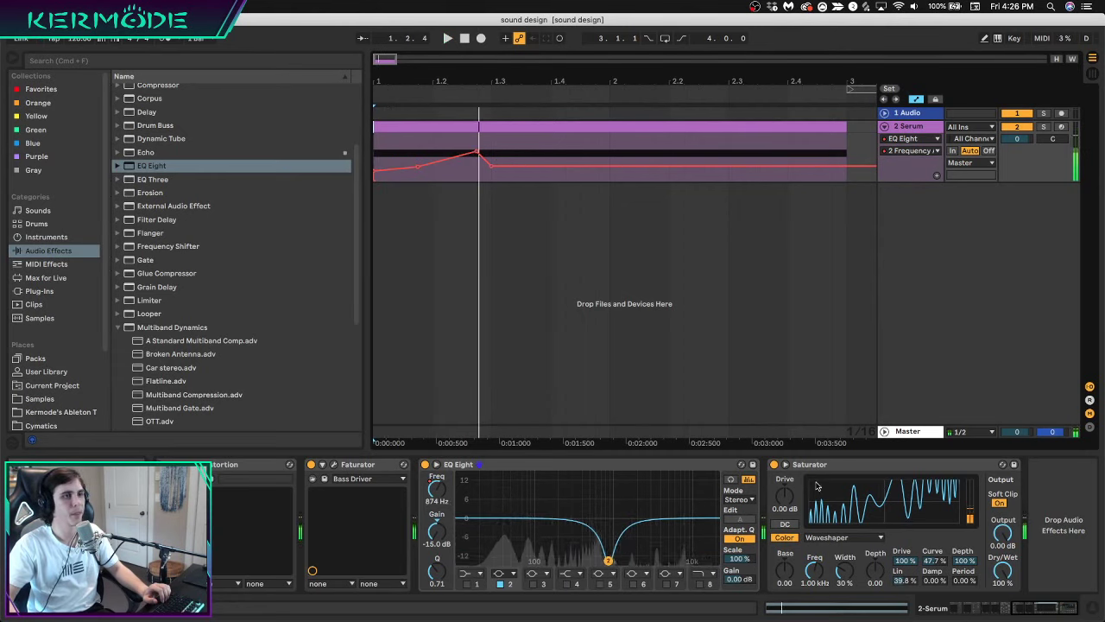
Deactivate the Saturator and delete the EQ Eight in front of it
{"action": "left_click", "coordinate": [824, 465]}
{"action": "key", "text": "0"}
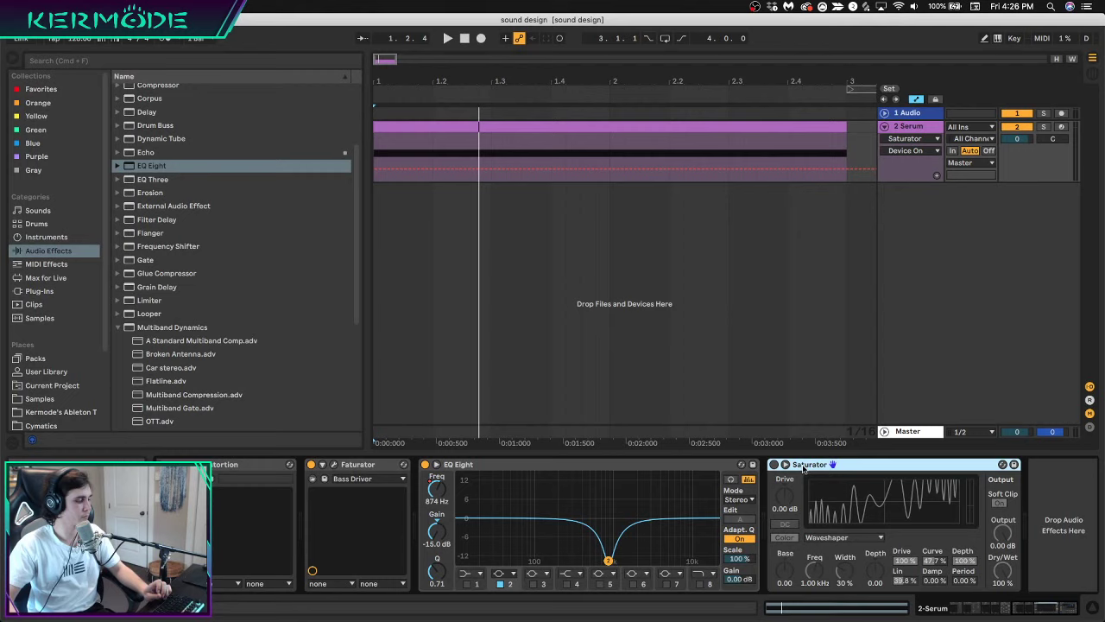
{"action": "left_click", "coordinate": [526, 466]}
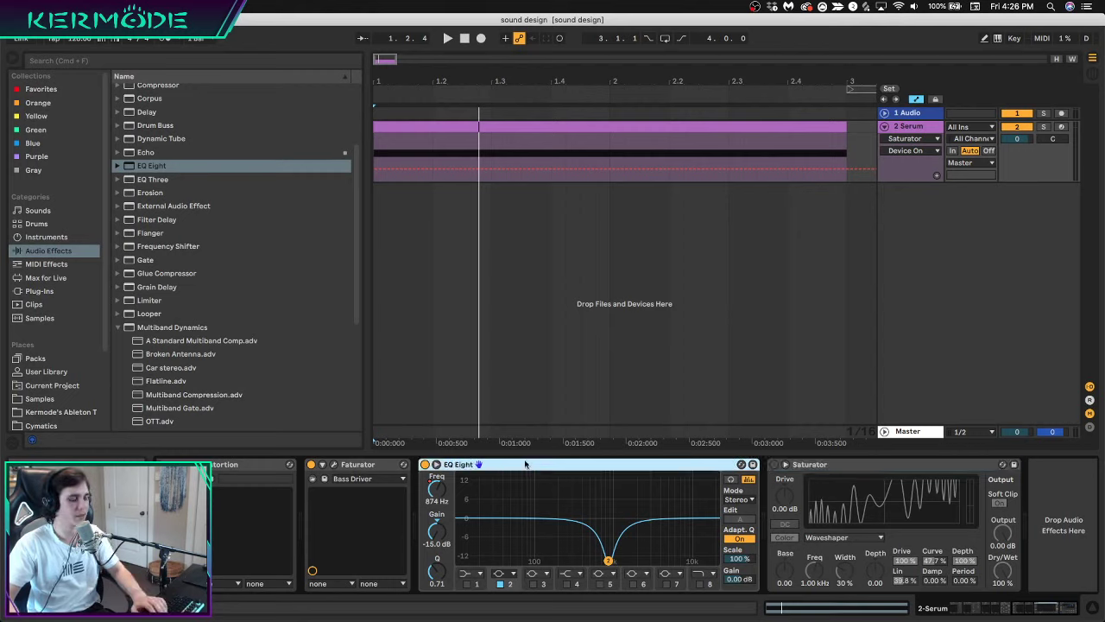
{"action": "key", "text": "Delete"}
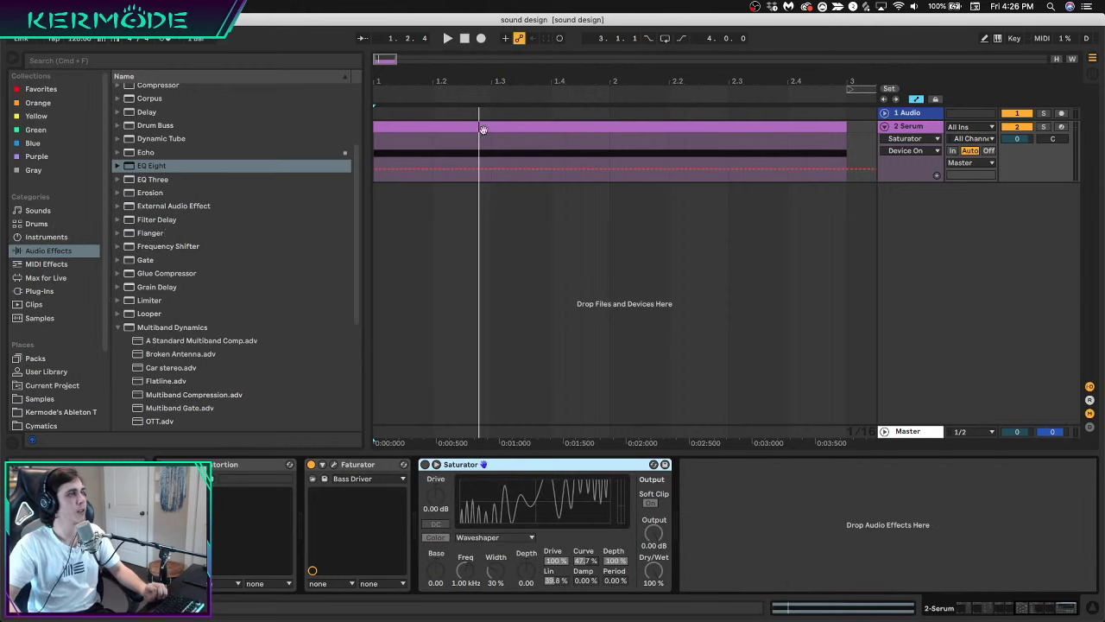
{"action": "left_click", "coordinate": [69, 291]}
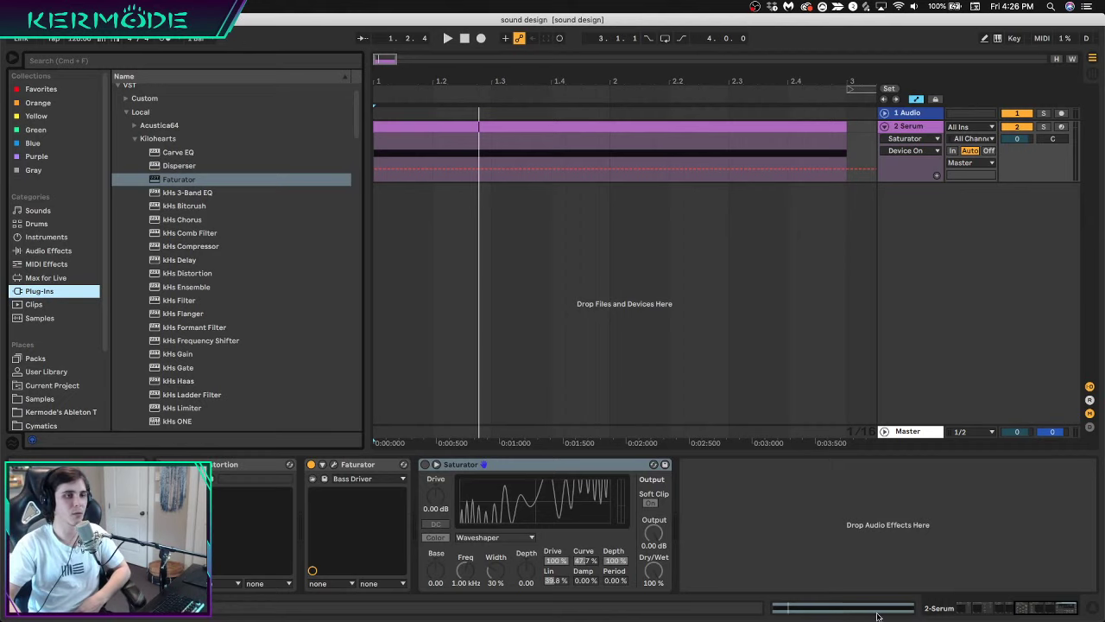
{"action": "left_click", "coordinate": [920, 610]}
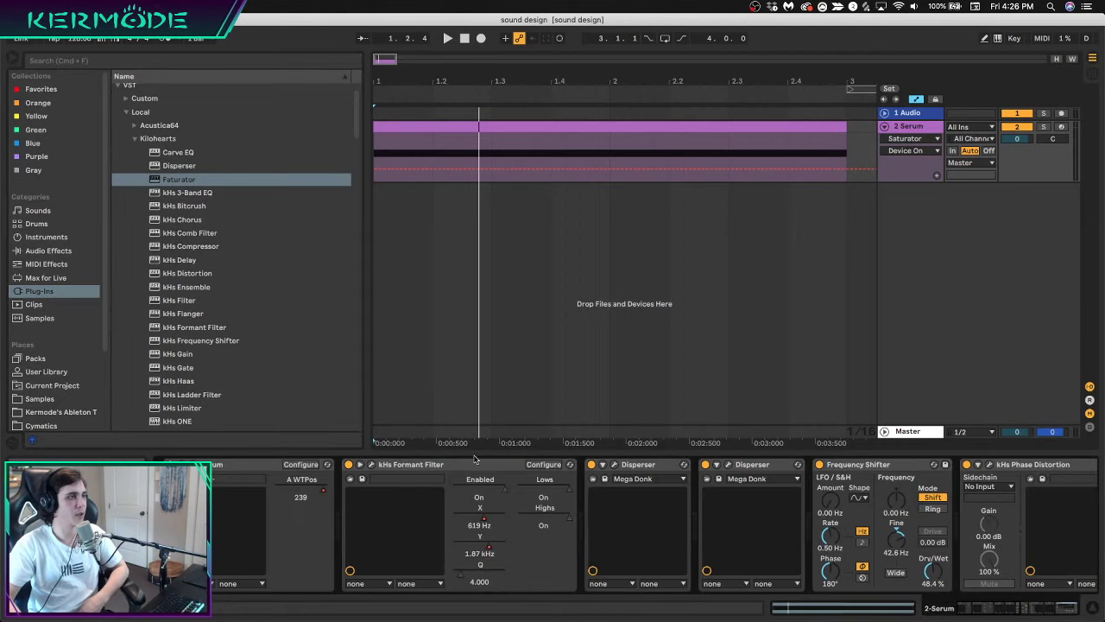
{"action": "left_click", "coordinate": [372, 466]}
{"action": "left_click", "coordinate": [372, 466]}
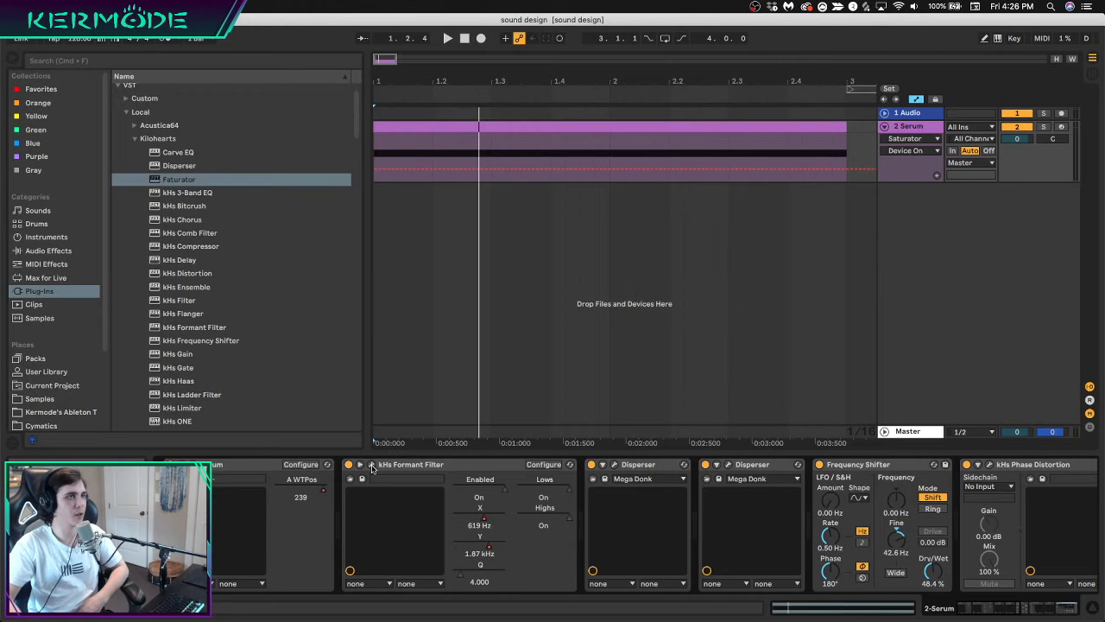
{"action": "left_click", "coordinate": [1066, 608]}
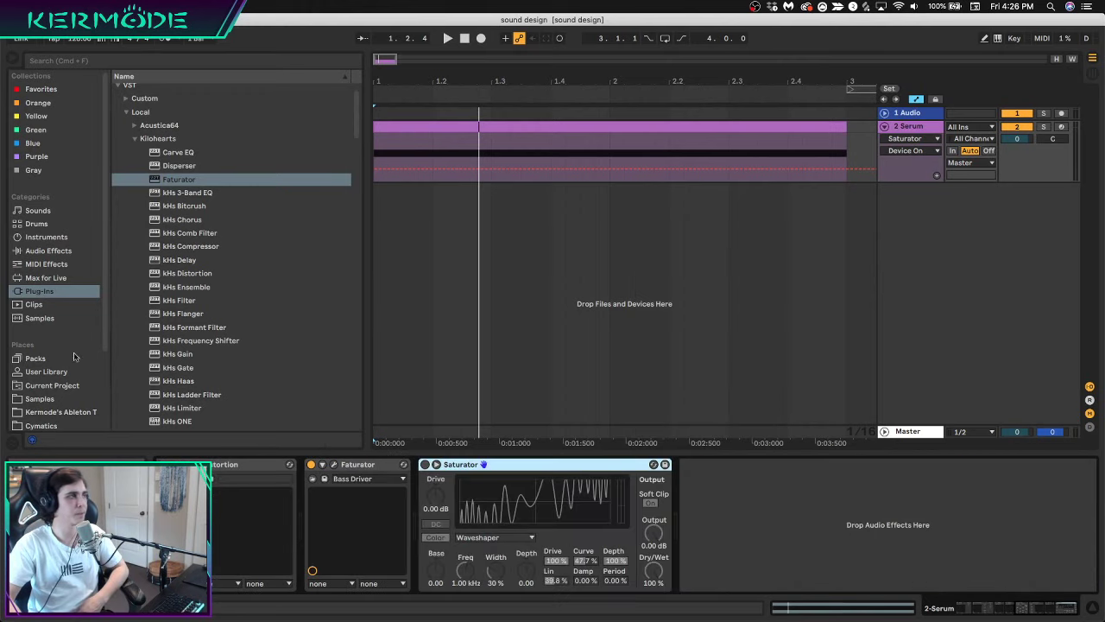
Load the EQ Eight formant preset Singing C after the Saturator, and replace it with the Vocal E preset
{"action": "left_click", "coordinate": [48, 251]}
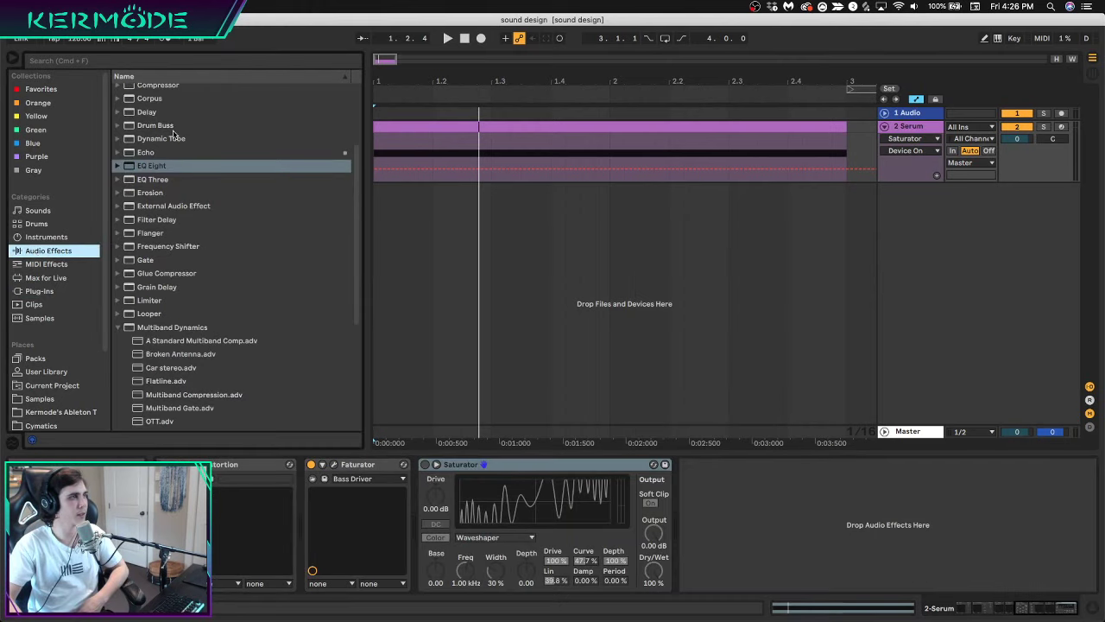
{"action": "scroll", "coordinate": [173, 134], "scroll_direction": "up", "scroll_amount": 3}
{"action": "left_click", "coordinate": [118, 277]}
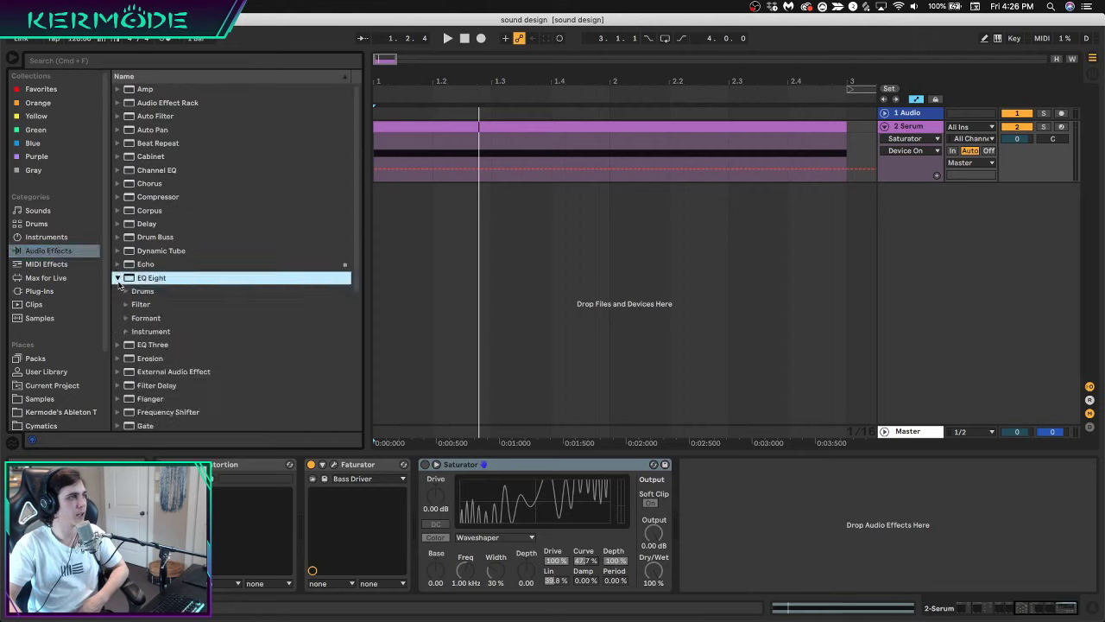
{"action": "left_click", "coordinate": [125, 317]}
{"action": "left_click_drag", "start_coordinate": [169, 345], "coordinate": [833, 545]}
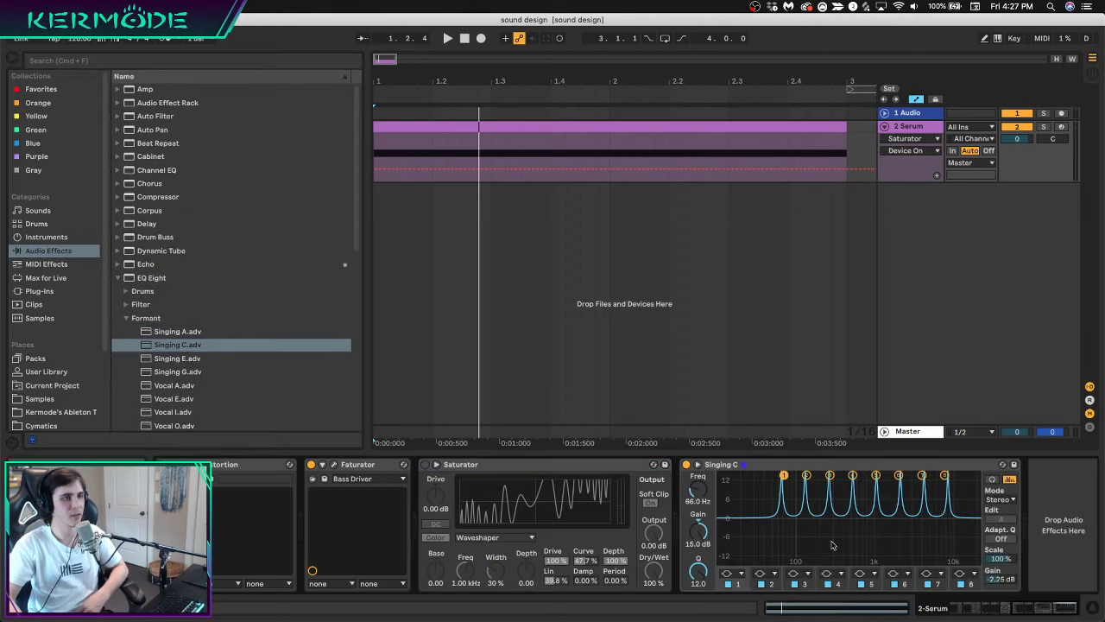
{"action": "left_click_drag", "start_coordinate": [174, 399], "coordinate": [727, 490]}
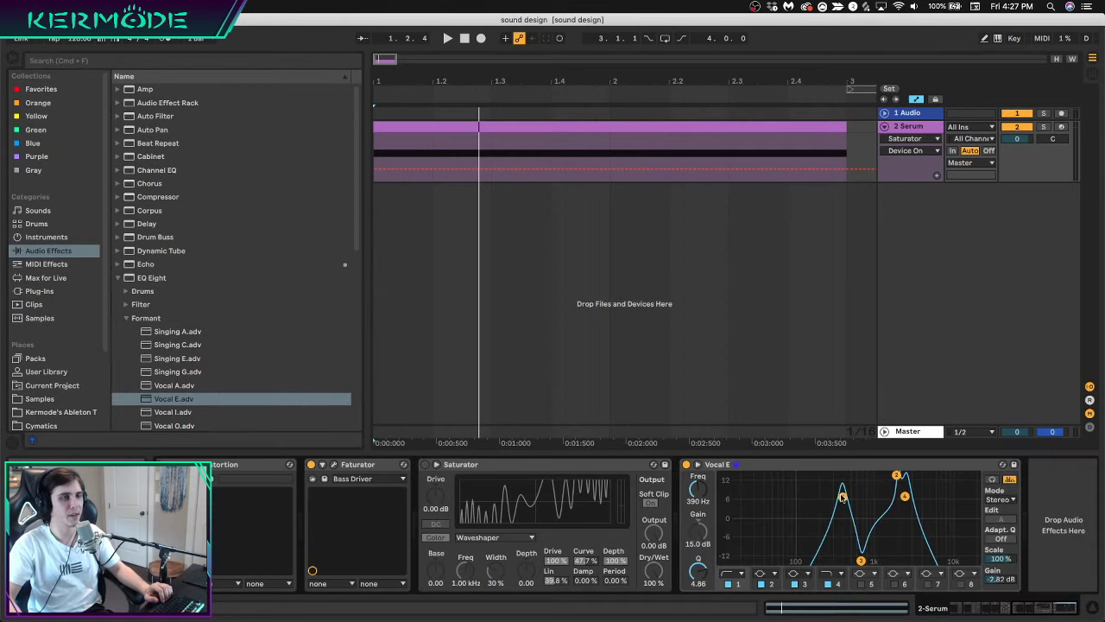
Record automation of Vocal E's formant bands sweeping up and down in frequency across the two-bar Serum clip
{"action": "key", "text": "space"}
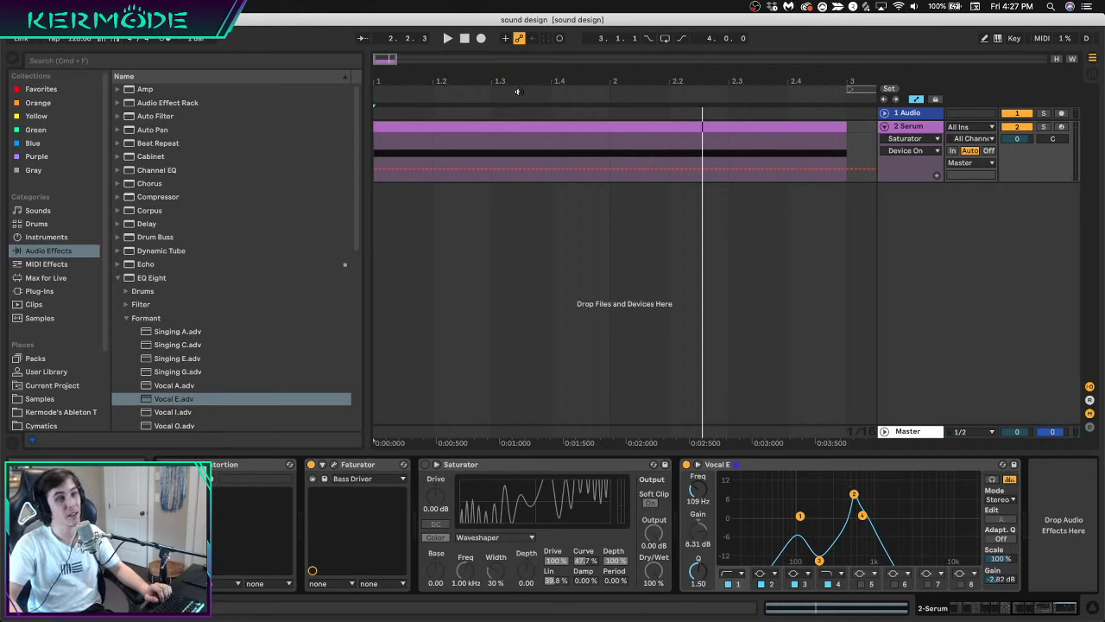
{"action": "left_click", "coordinate": [464, 39]}
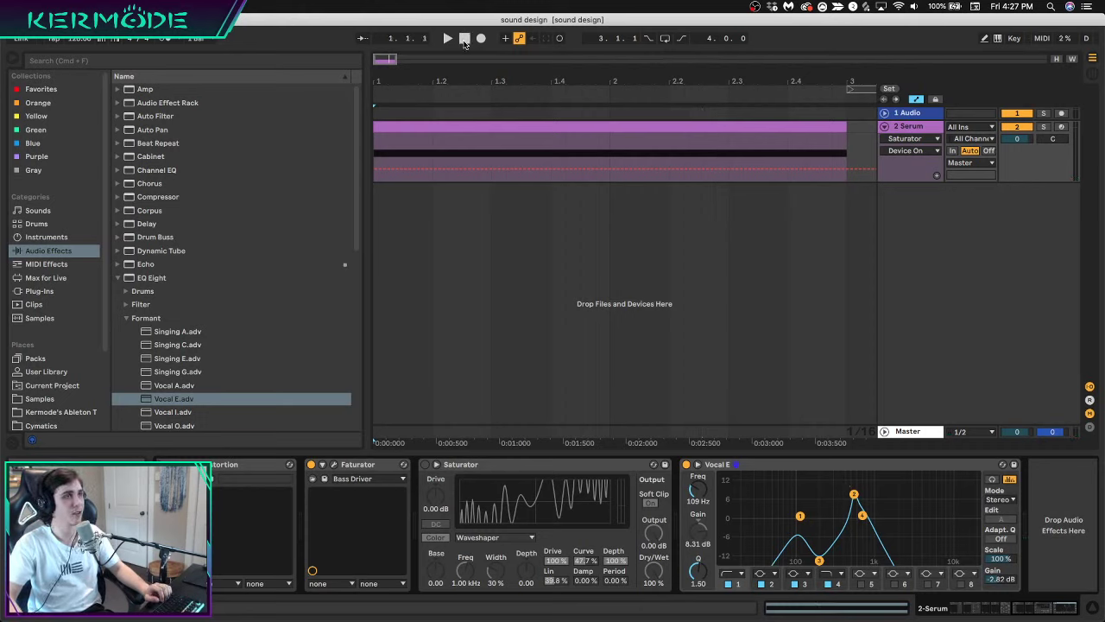
{"action": "left_click", "coordinate": [482, 39]}
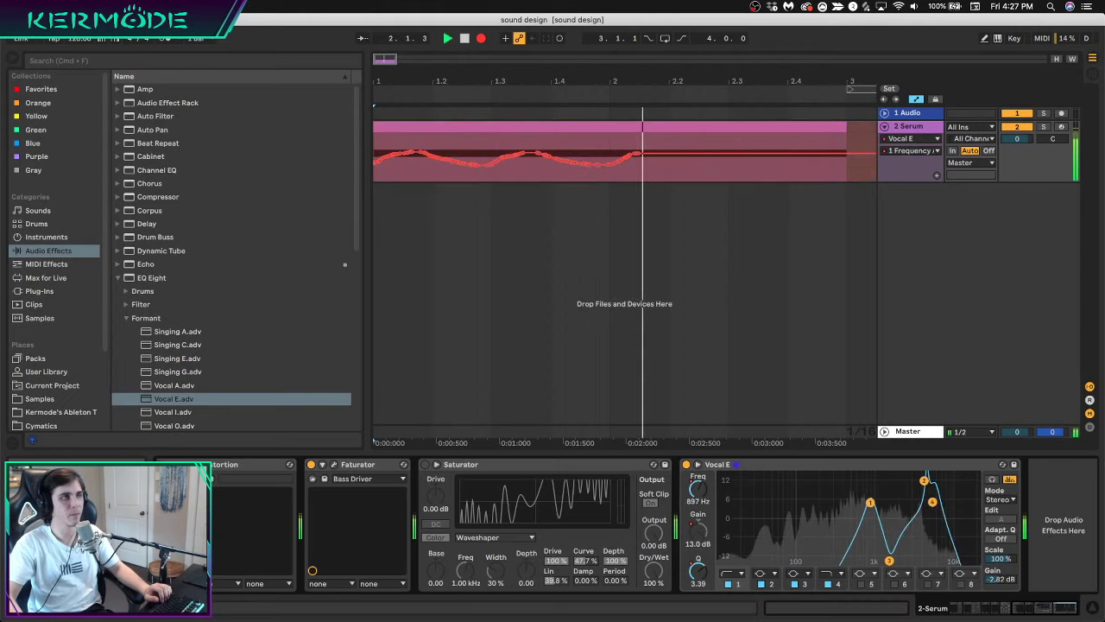
{"action": "left_click_drag", "start_coordinate": [872, 500], "coordinate": [834, 506]}
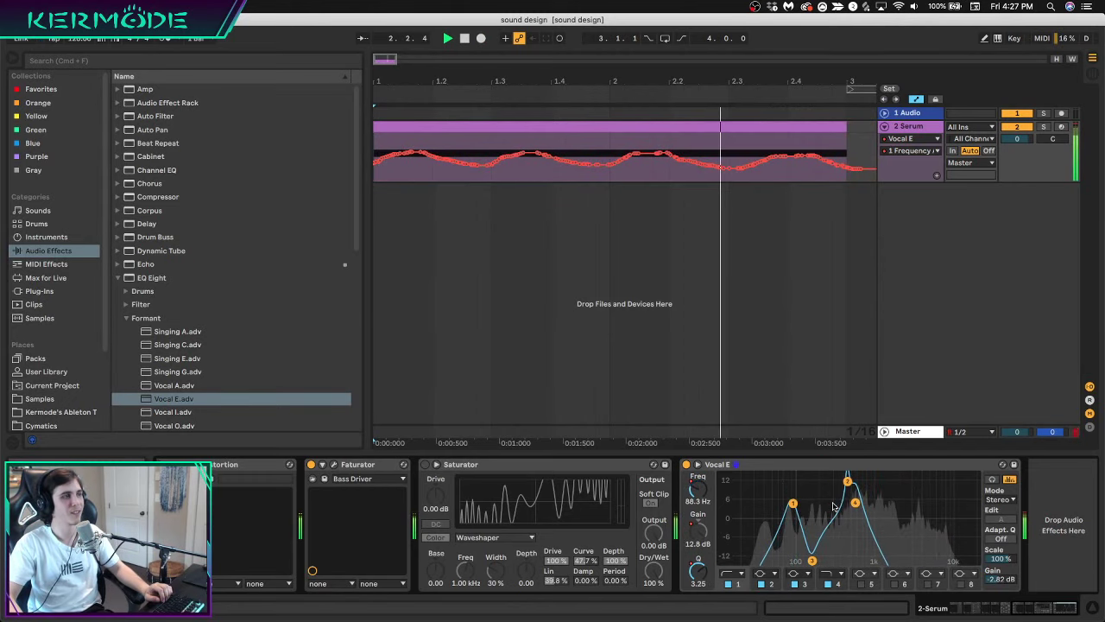
{"action": "key", "text": "space"}
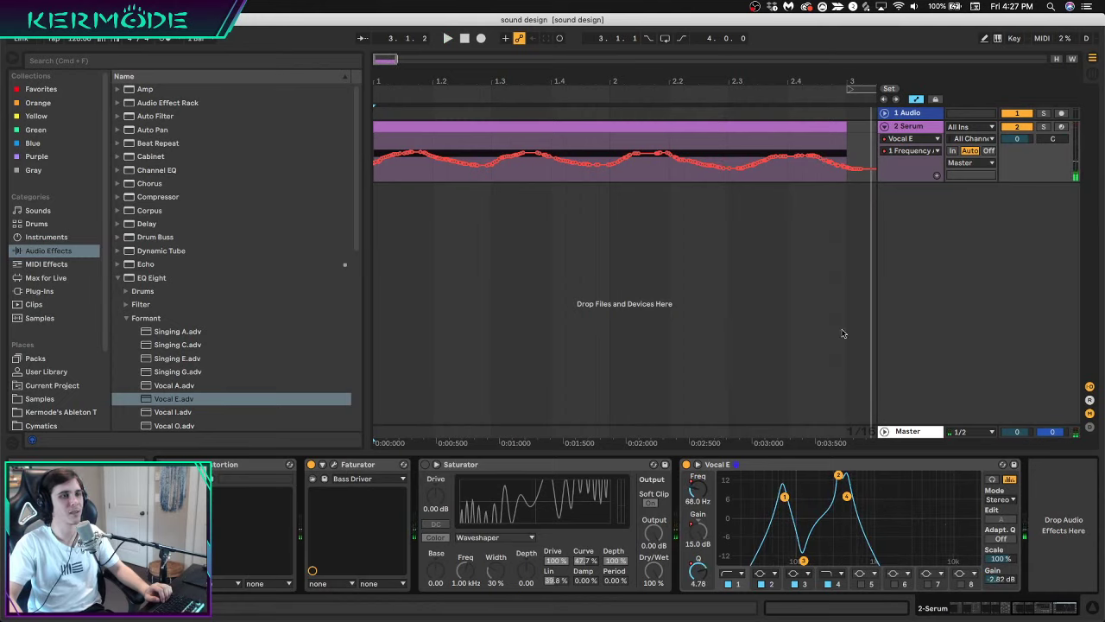
Show Vocal E's output gain automation, select the Serum clip and audition the recorded formant sweep
{"action": "right_click", "coordinate": [999, 581]}
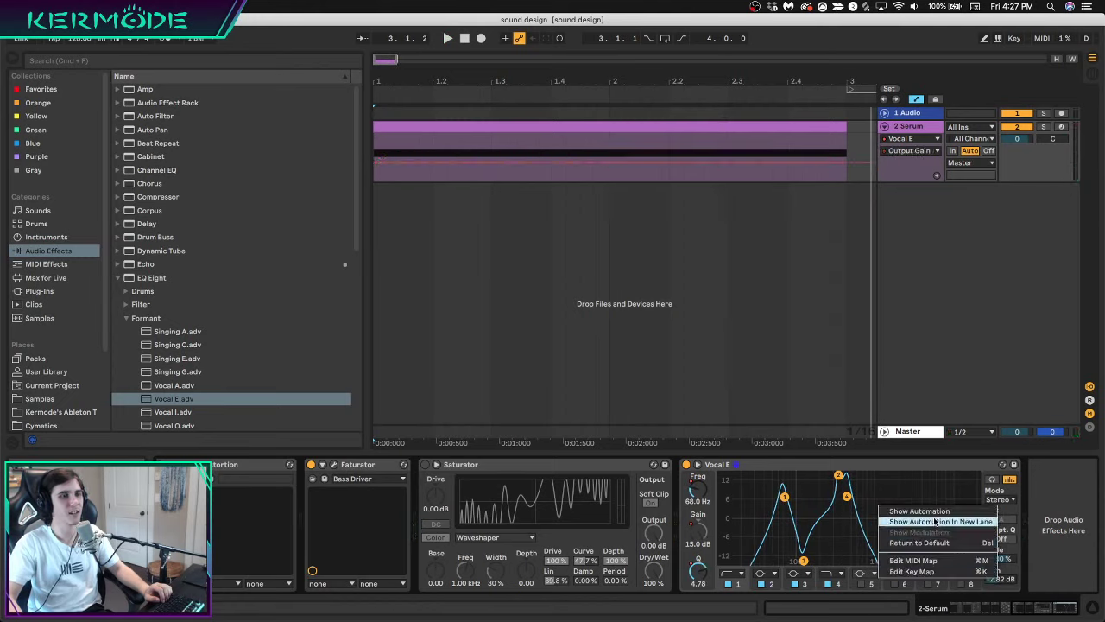
{"action": "left_click", "coordinate": [695, 531]}
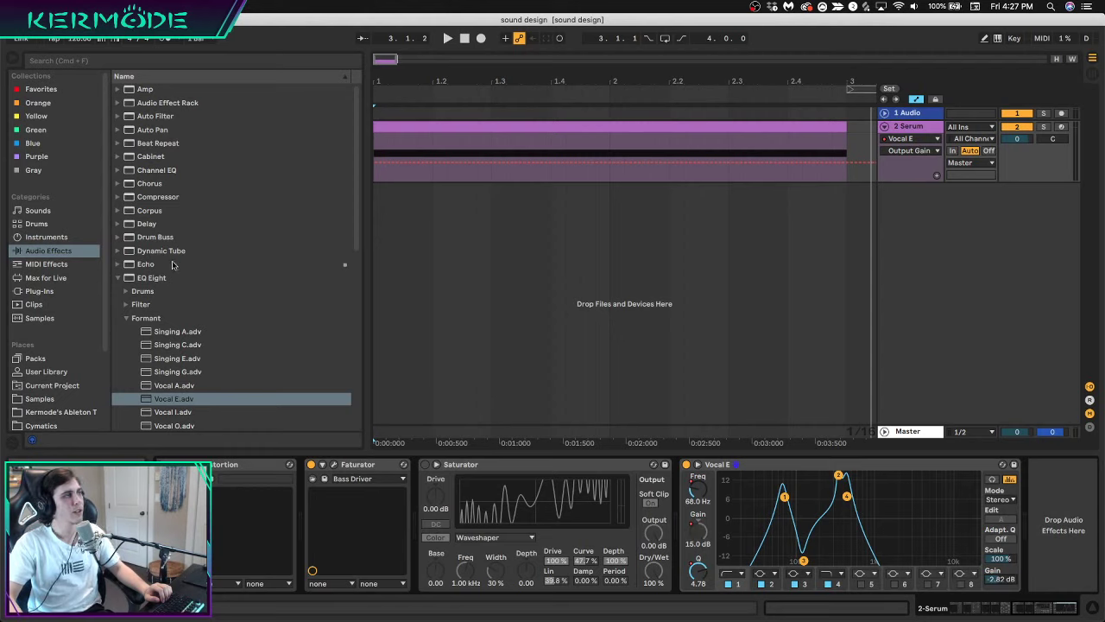
{"action": "left_click", "coordinate": [701, 125]}
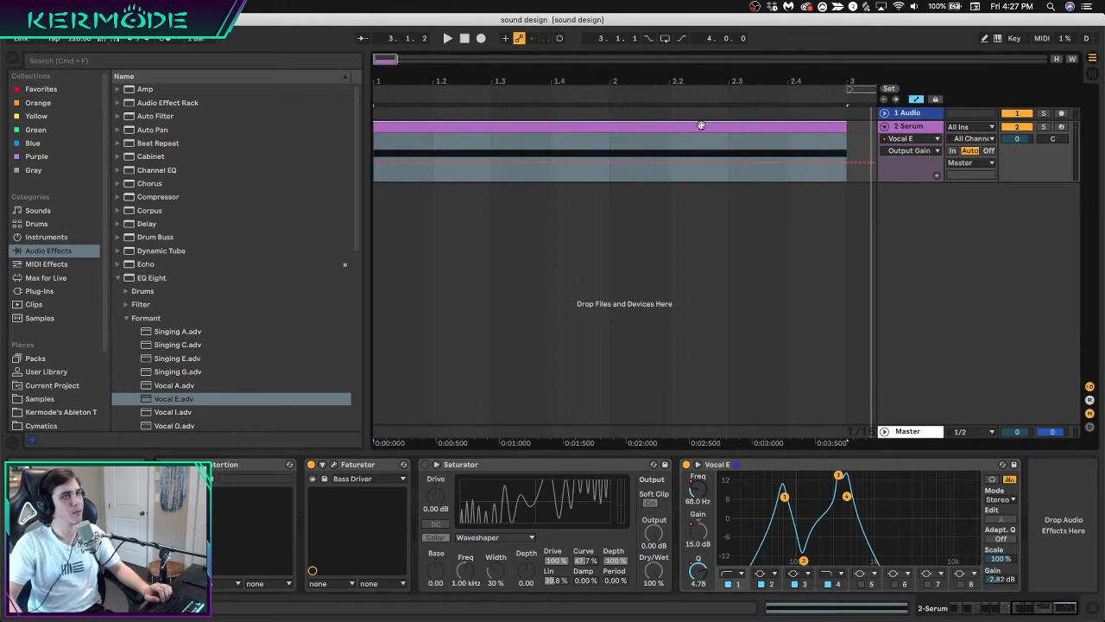
{"action": "key", "text": "space"}
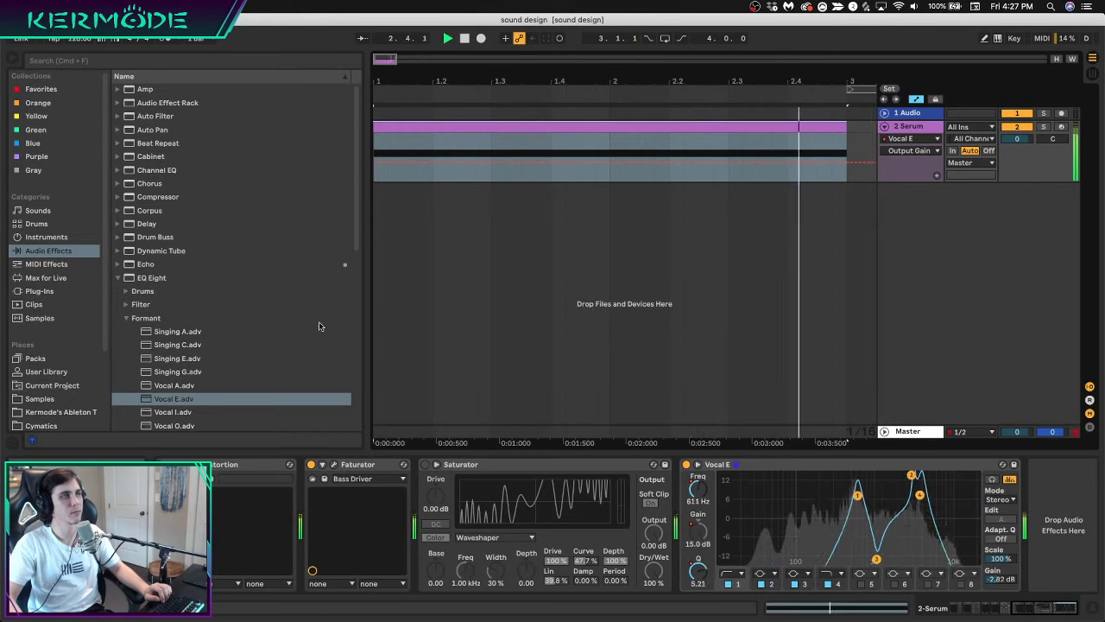
{"action": "key", "text": "space"}
Insert the Multiband Dynamics preset OTT after Vocal E and audition the compressed sound
{"action": "left_click", "coordinate": [118, 278]}
{"action": "scroll", "coordinate": [125, 366], "scroll_direction": "down", "scroll_amount": 5}
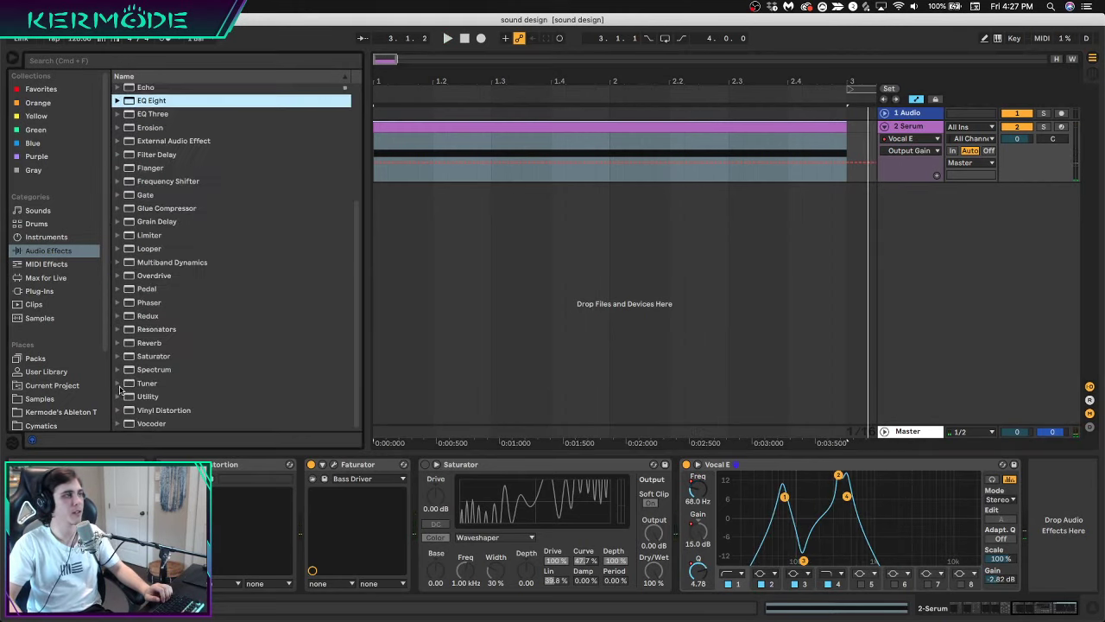
{"action": "left_click", "coordinate": [118, 263]}
{"action": "left_click", "coordinate": [159, 356]}
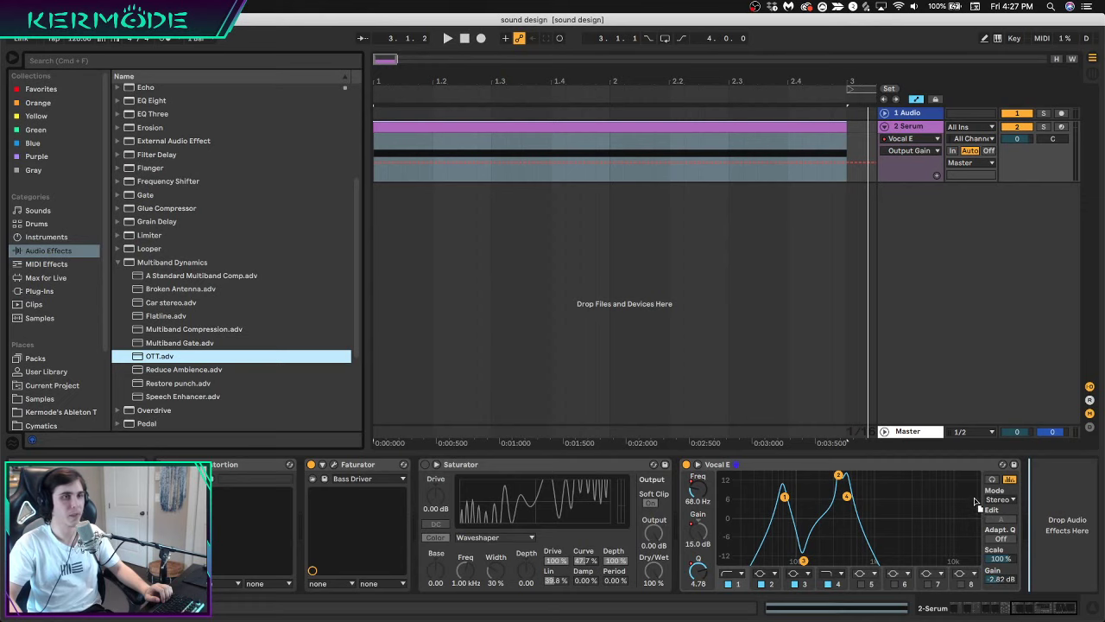
{"action": "key", "text": "Return"}
{"action": "key", "text": "space"}
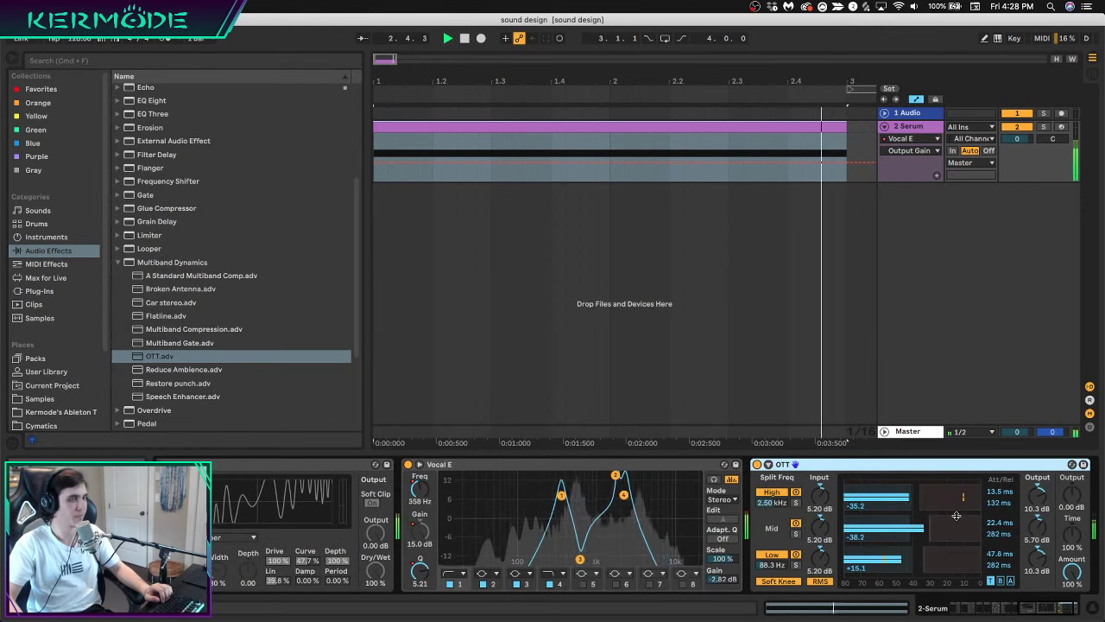
Set OTT's mid-band output gain to 7.70 dB and its master output to 8.50 dB during playback
{"action": "left_click_drag", "start_coordinate": [1038, 529], "coordinate": [1038, 520]}
{"action": "key", "text": "space"}
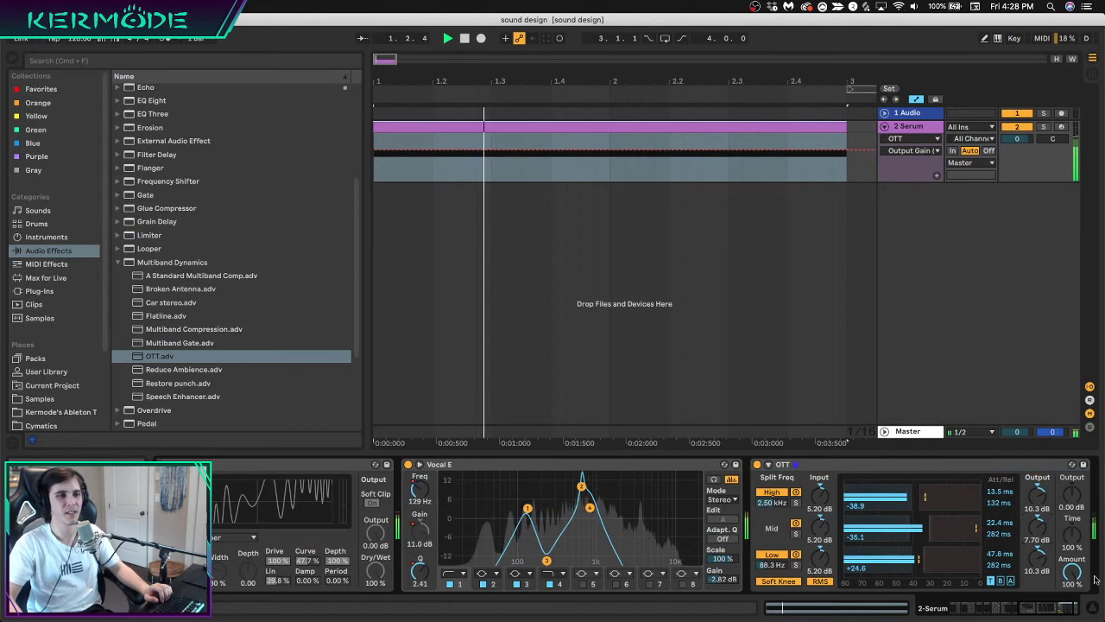
{"action": "scroll", "coordinate": [1094, 579], "scroll_direction": "right", "scroll_amount": 2}
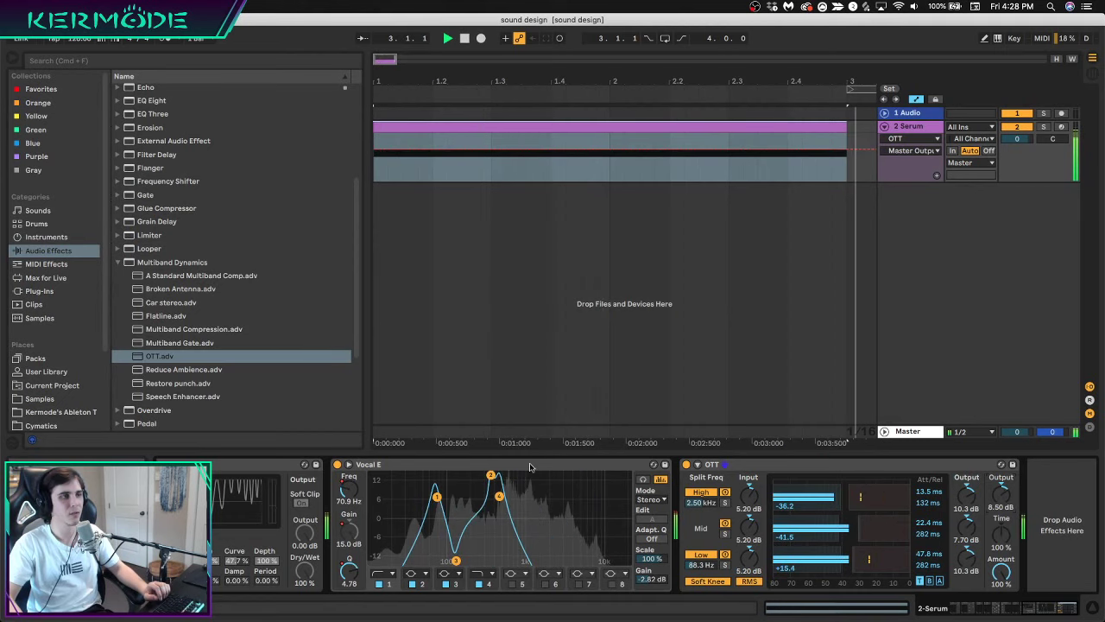
{"action": "key", "text": "space"}
Group Vocal E into an Audio Effect Rack and add a second, empty parallel chain
{"action": "left_click", "coordinate": [488, 467]}
{"action": "key", "text": "super+g"}
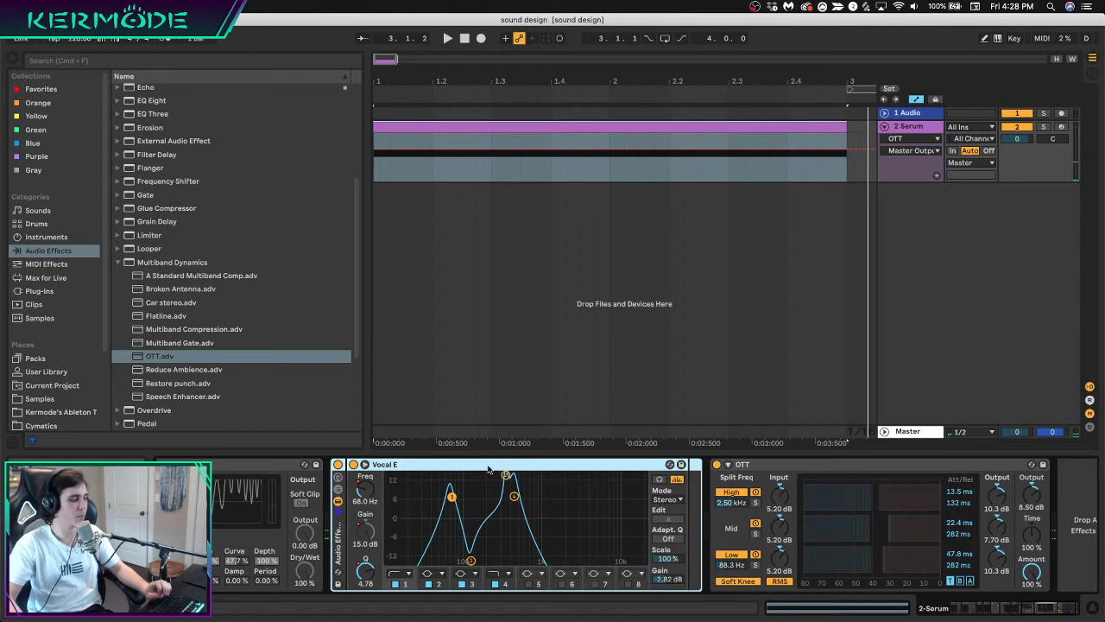
{"action": "left_click", "coordinate": [339, 489]}
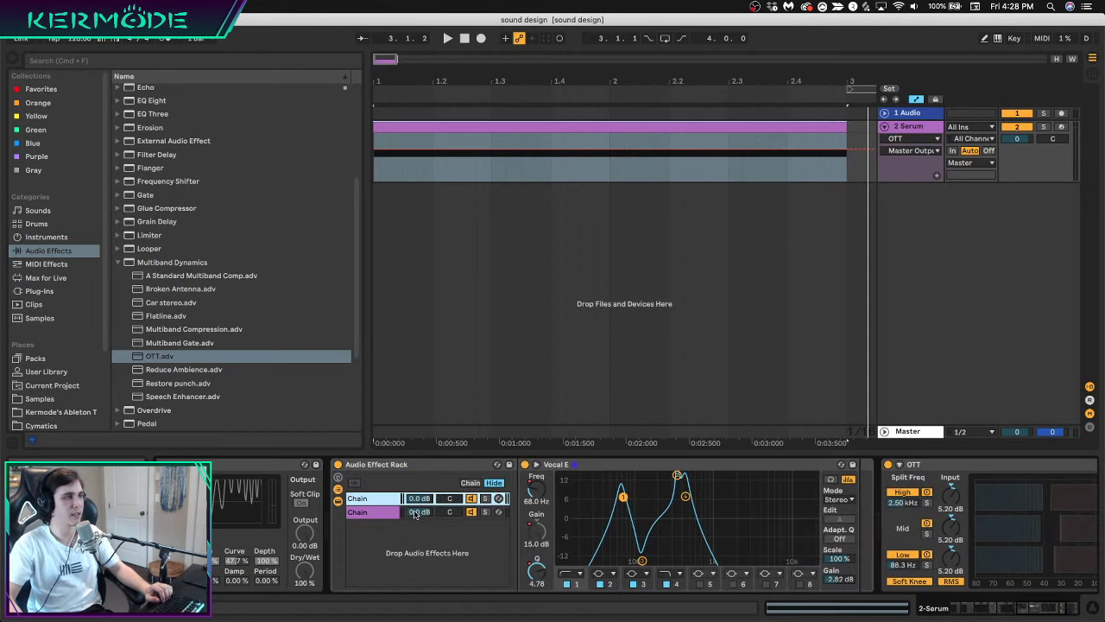
Set the empty chain's volume to -7.4 dB and audition the blend, switching the Vocal E chain off and back on
{"action": "left_click", "coordinate": [420, 512]}
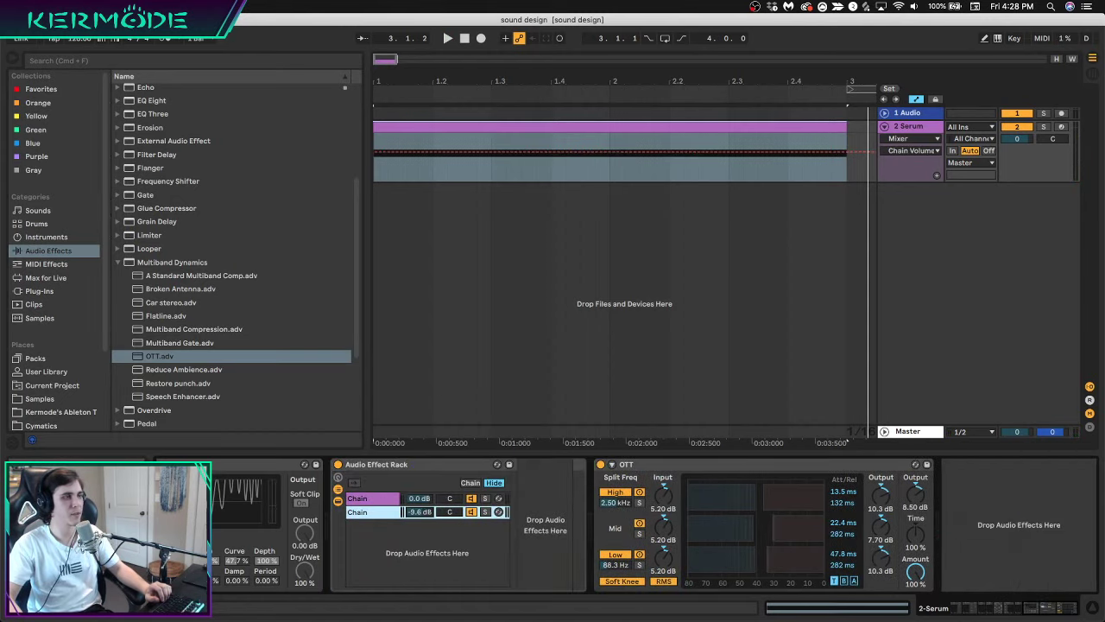
{"action": "key", "text": "space"}
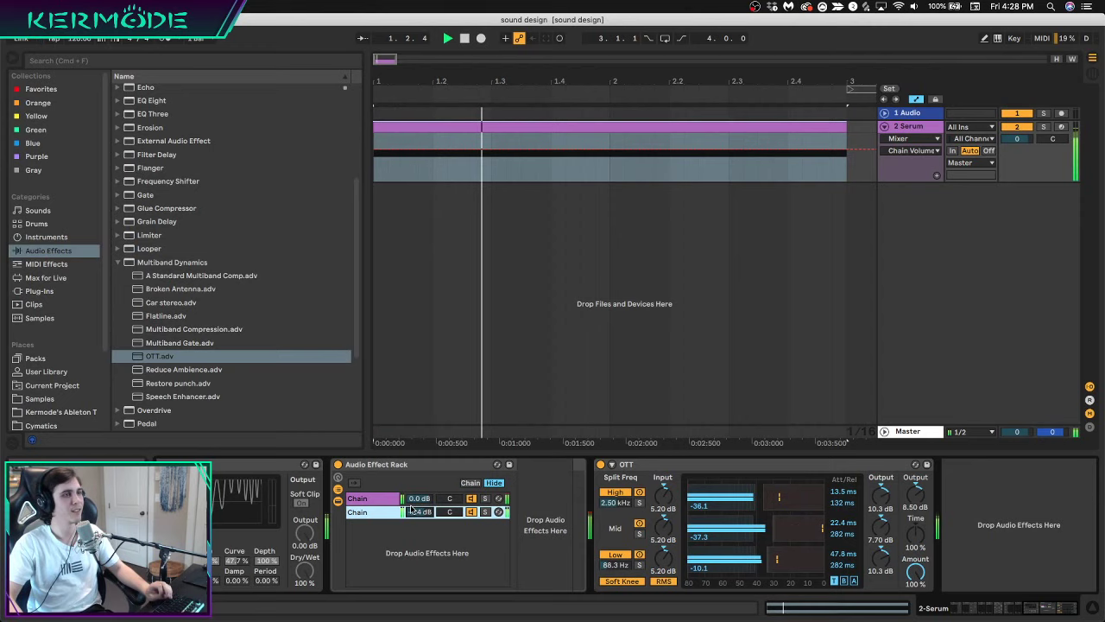
{"action": "left_click", "coordinate": [471, 499]}
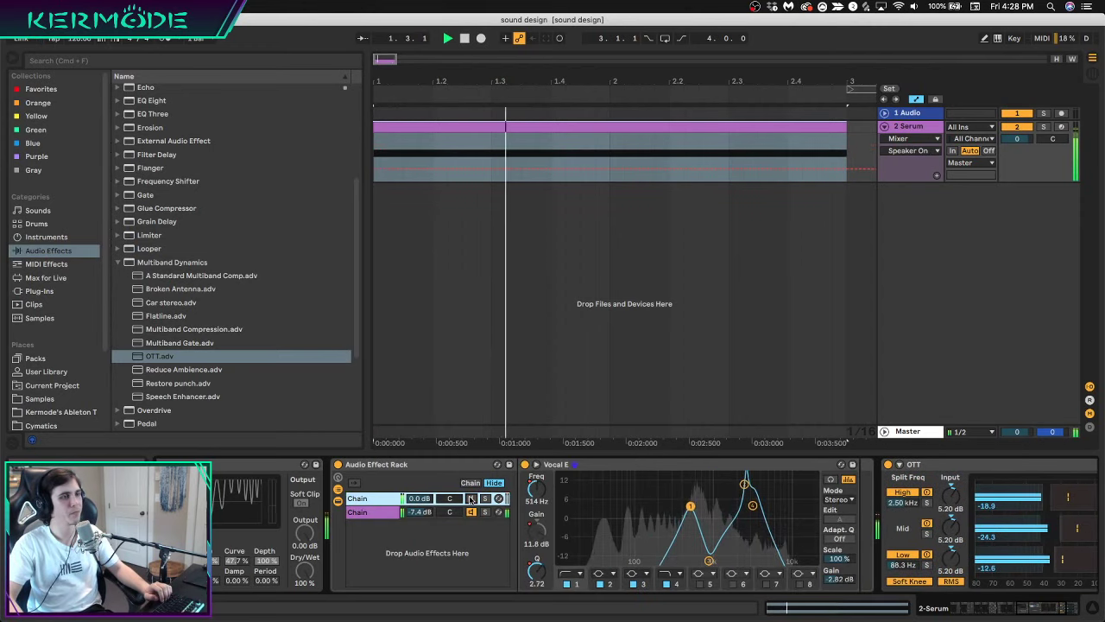
{"action": "left_click", "coordinate": [470, 499]}
{"action": "key", "text": "space"}
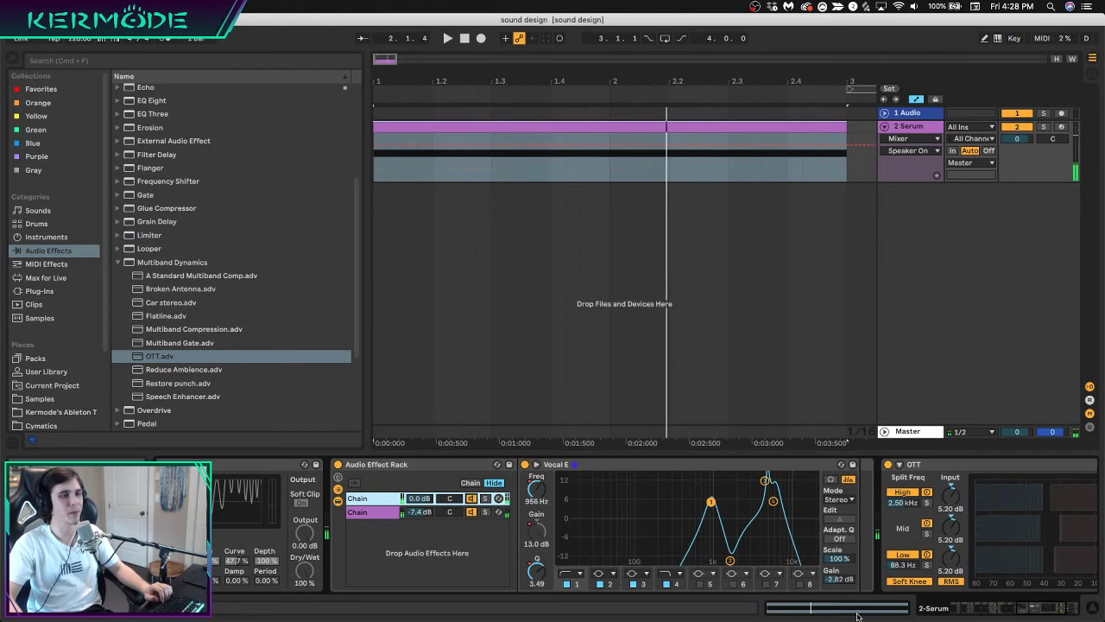
{"action": "key", "text": "space"}
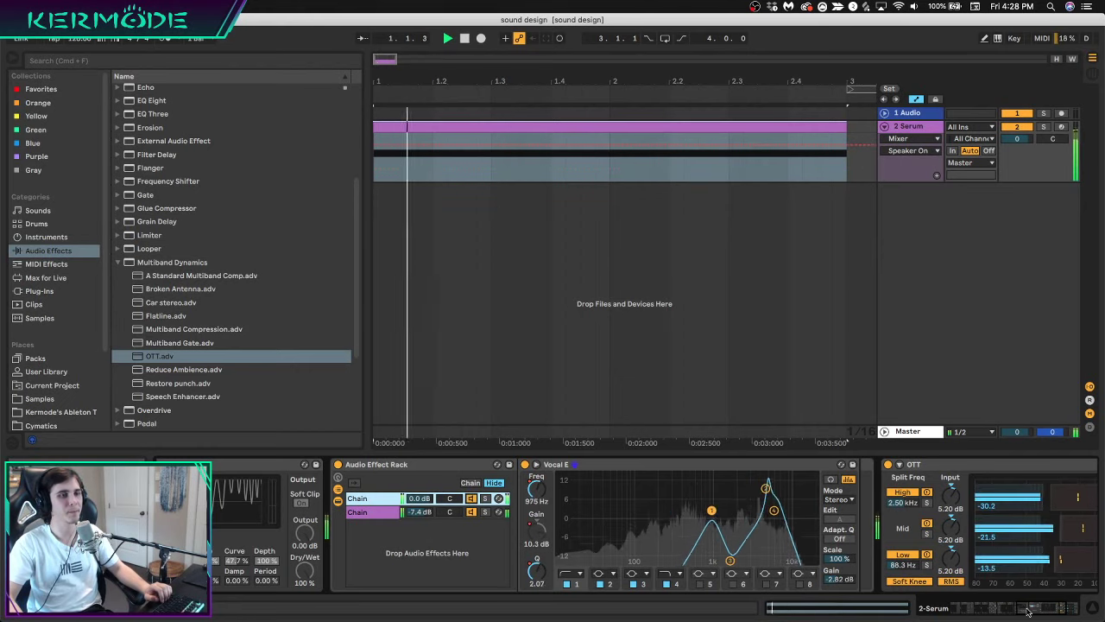
{"action": "scroll", "coordinate": [483, 510], "scroll_direction": "right", "scroll_amount": 5}
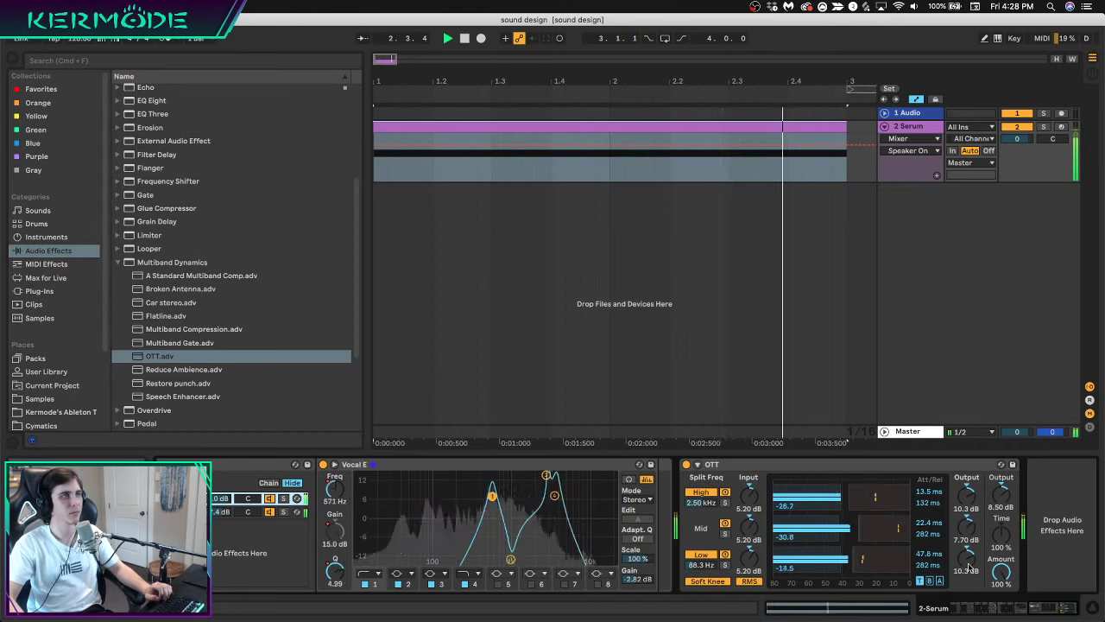
{"action": "key", "text": "space"}
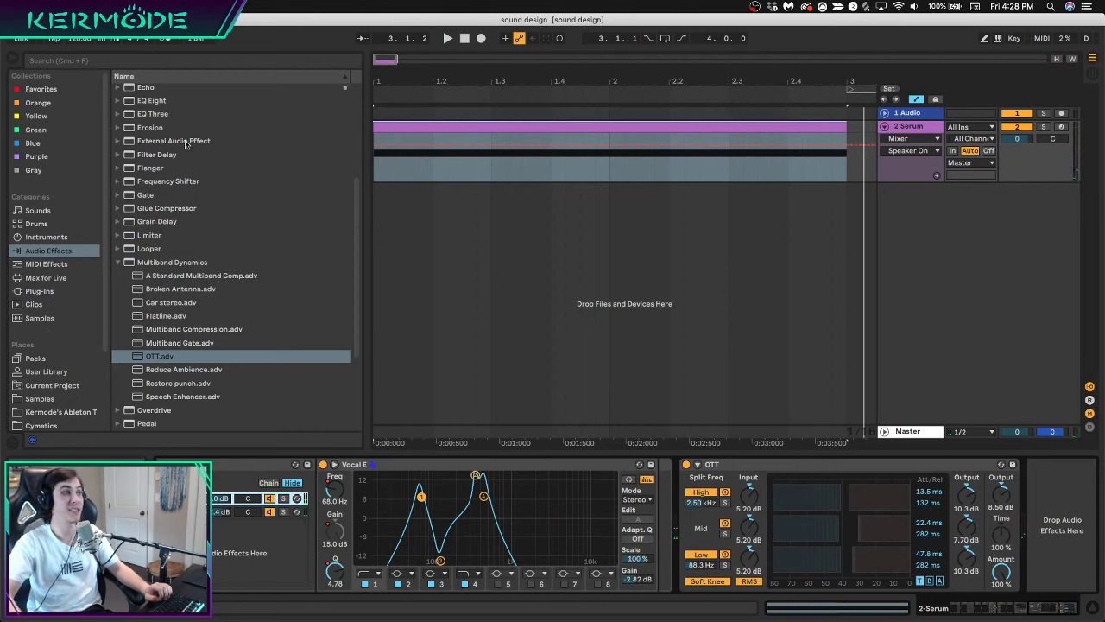
{"action": "scroll", "coordinate": [154, 108], "scroll_direction": "up", "scroll_amount": 3}
{"action": "scroll", "coordinate": [146, 150], "scroll_direction": "down", "scroll_amount": 1}
{"action": "scroll", "coordinate": [146, 147], "scroll_direction": "up", "scroll_amount": 3}
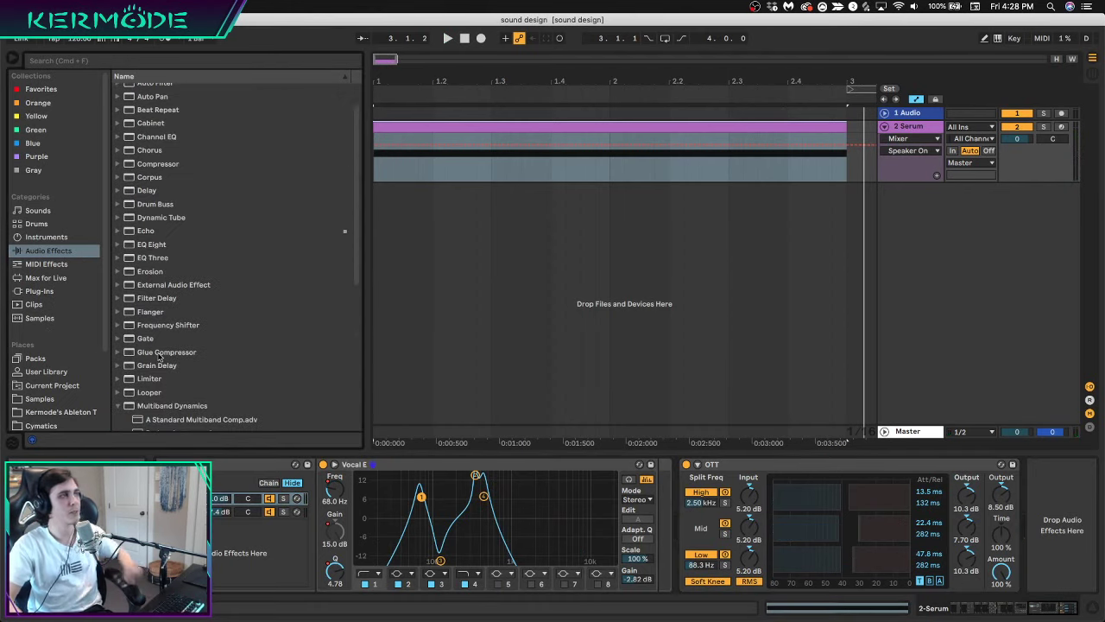
Insert Erosion before OTT and audition it with amount 98.9, width 2.10 and frequency 13.5 kHz
{"action": "left_click_drag", "start_coordinate": [153, 278], "coordinate": [682, 531]}
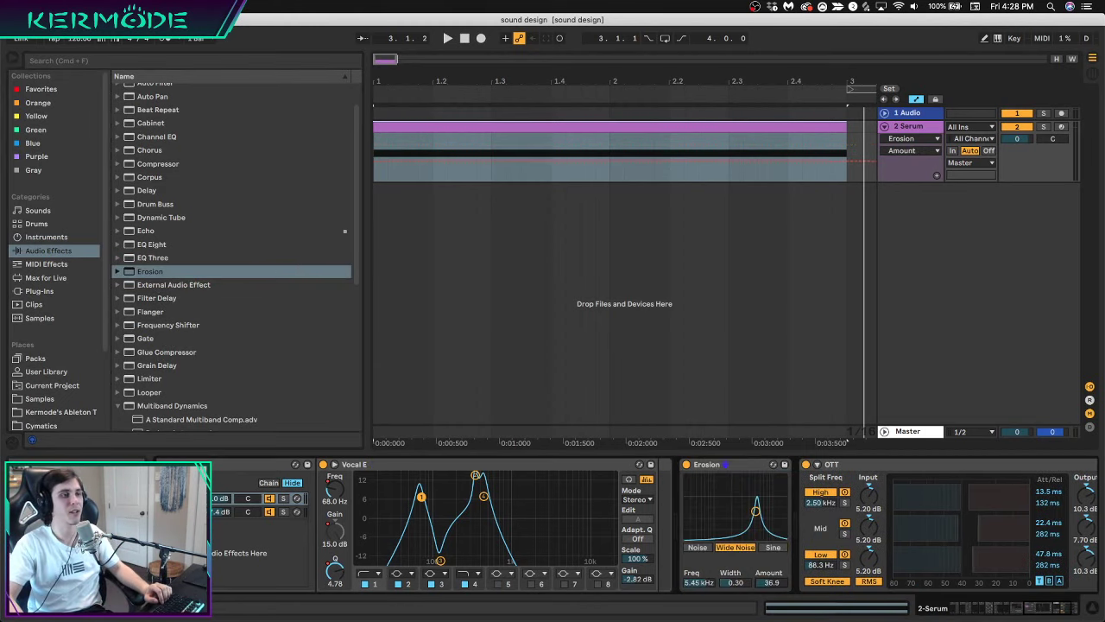
{"action": "left_click_drag", "start_coordinate": [770, 583], "coordinate": [741, 553]}
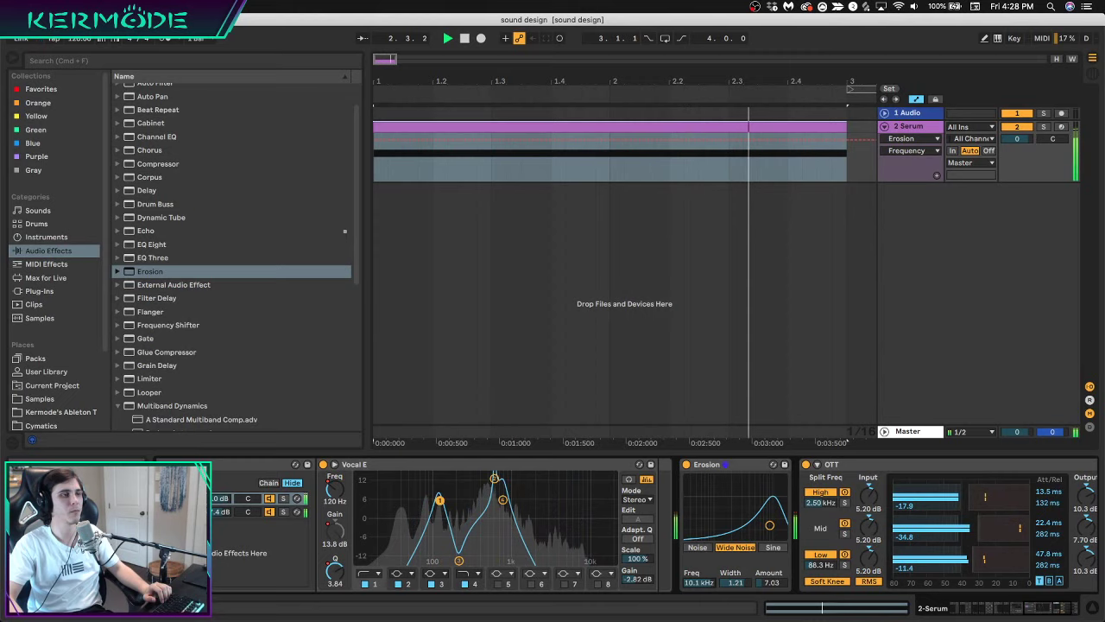
{"action": "left_click_drag", "start_coordinate": [710, 582], "coordinate": [771, 509]}
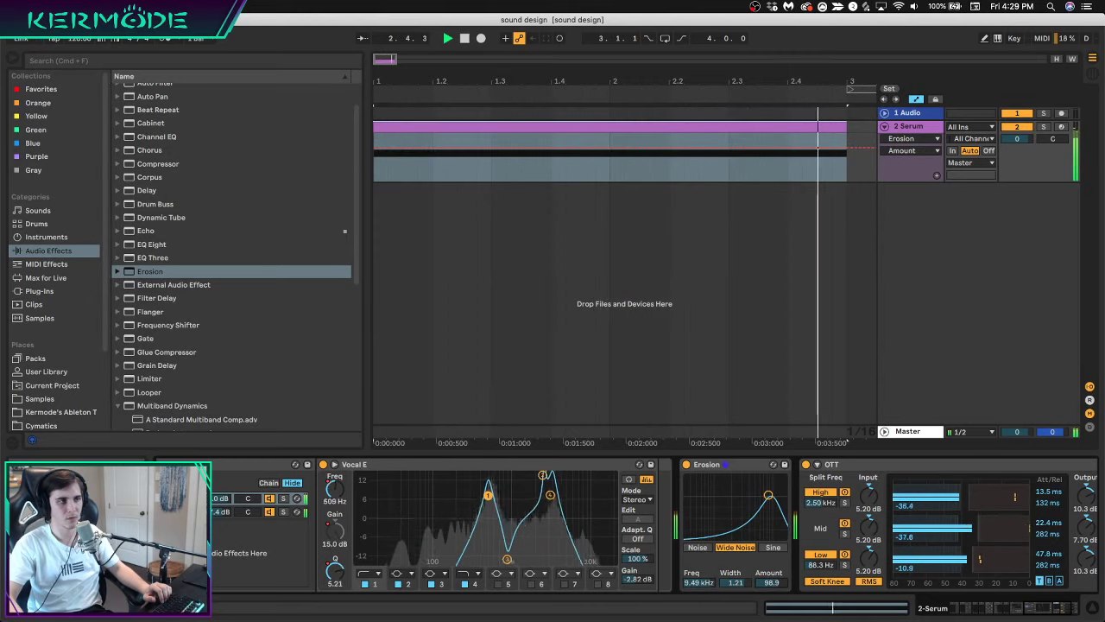
{"action": "left_click_drag", "start_coordinate": [735, 582], "coordinate": [735, 561]}
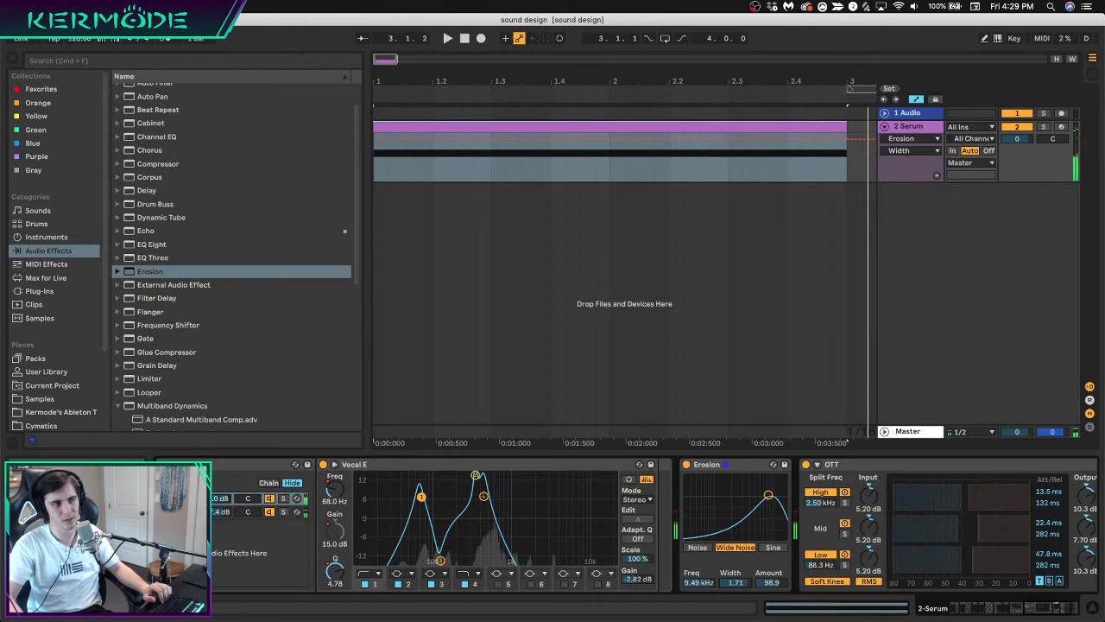
{"action": "key", "text": "space"}
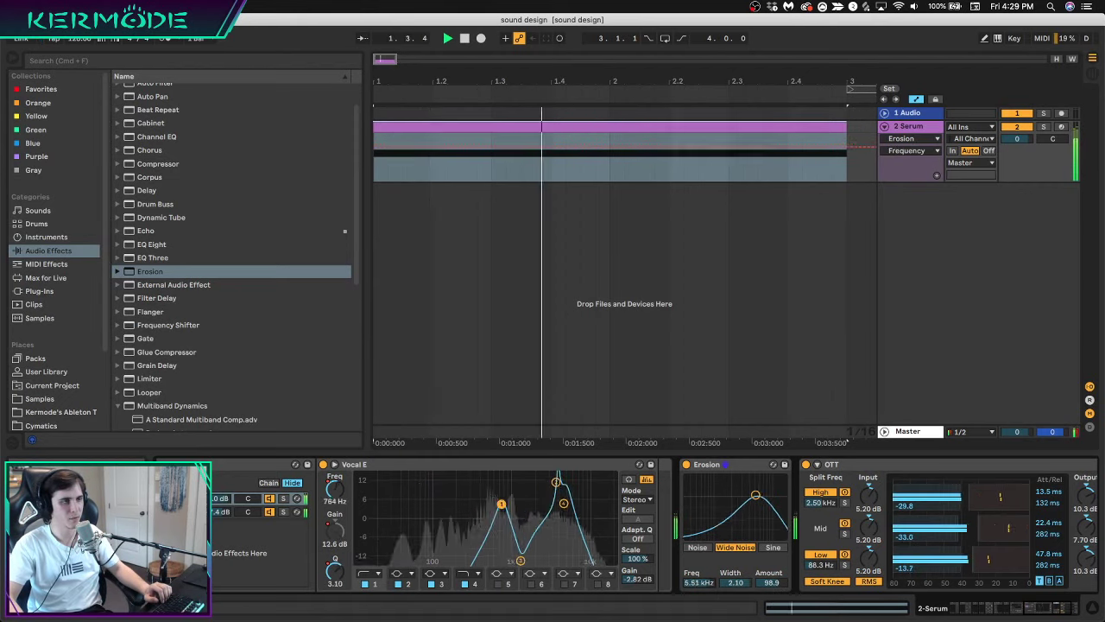
{"action": "key", "text": "space"}
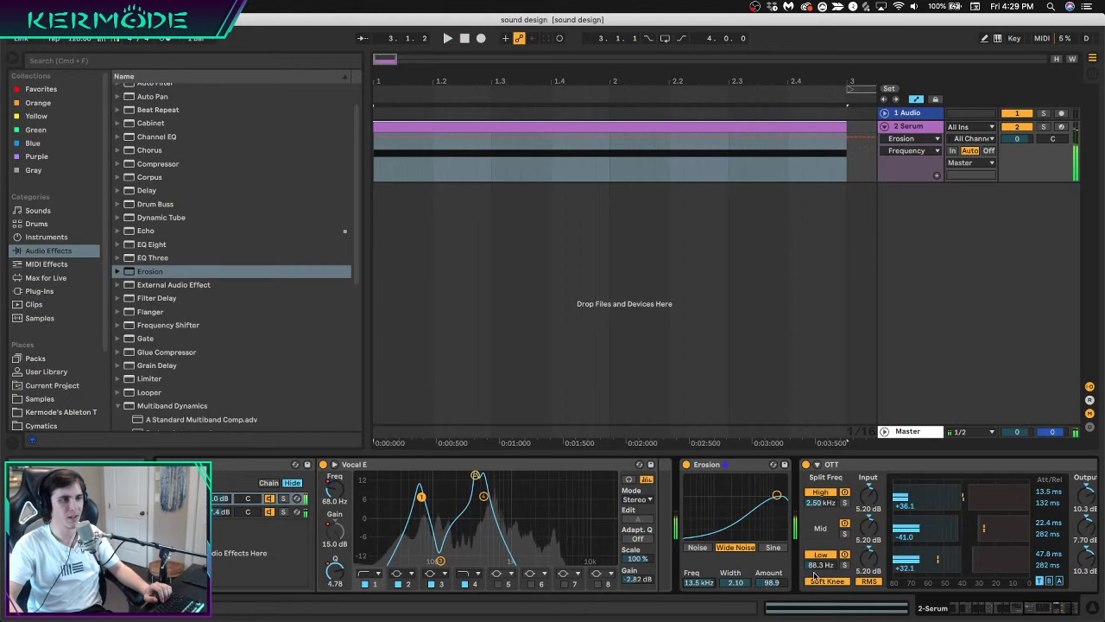
Audition Erosion with its amount reduced to 8.25, and delete the device
{"action": "left_click_drag", "start_coordinate": [771, 582], "coordinate": [771, 616]}
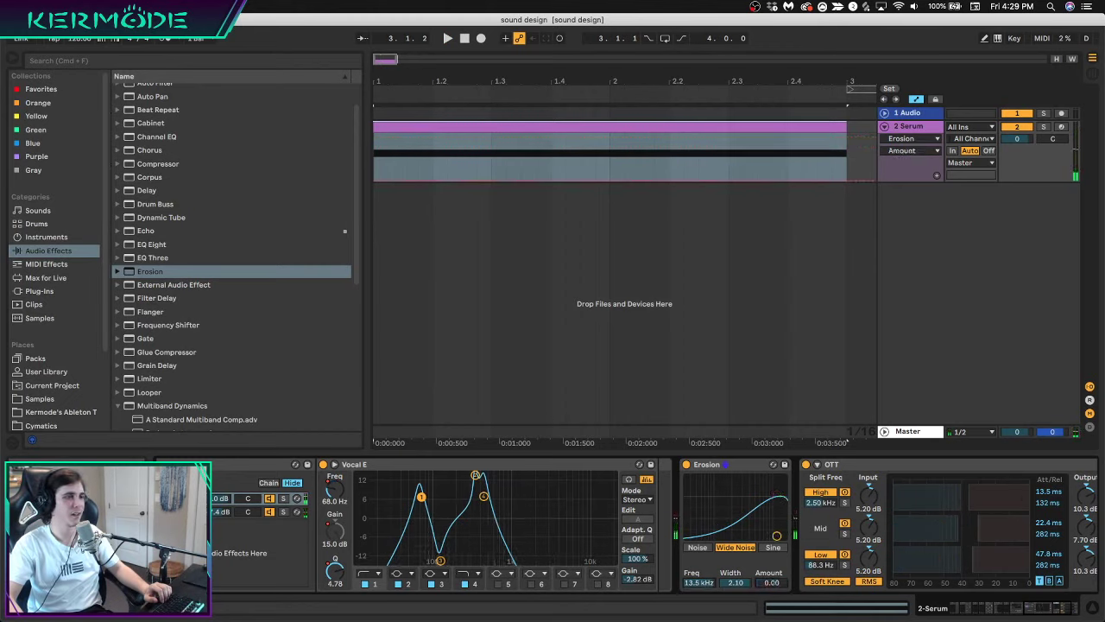
{"action": "key", "text": "space"}
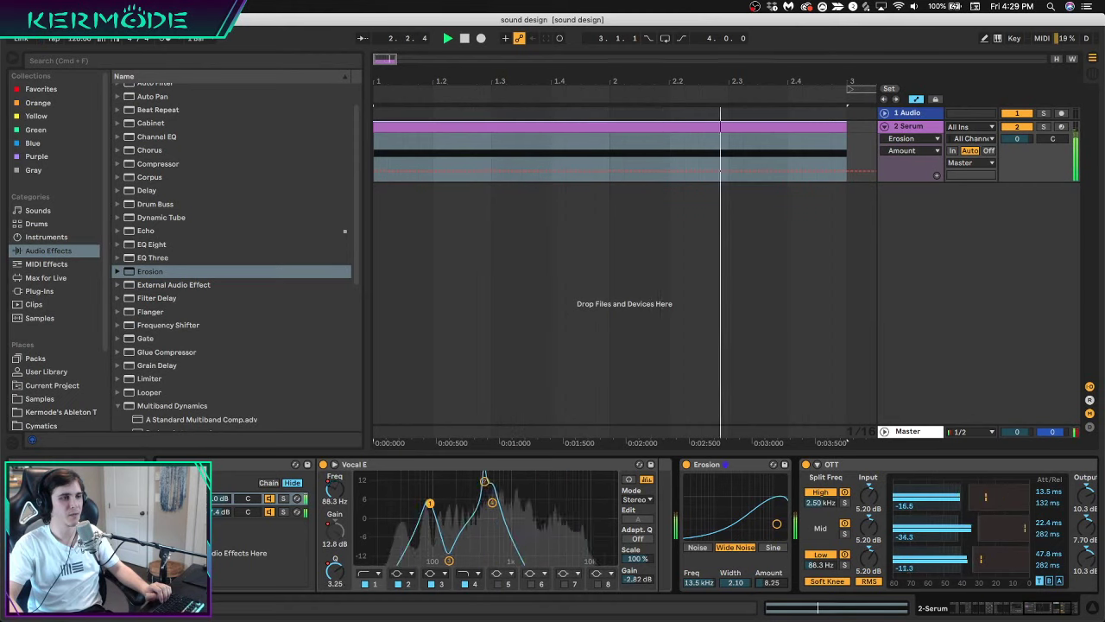
{"action": "key", "text": "space"}
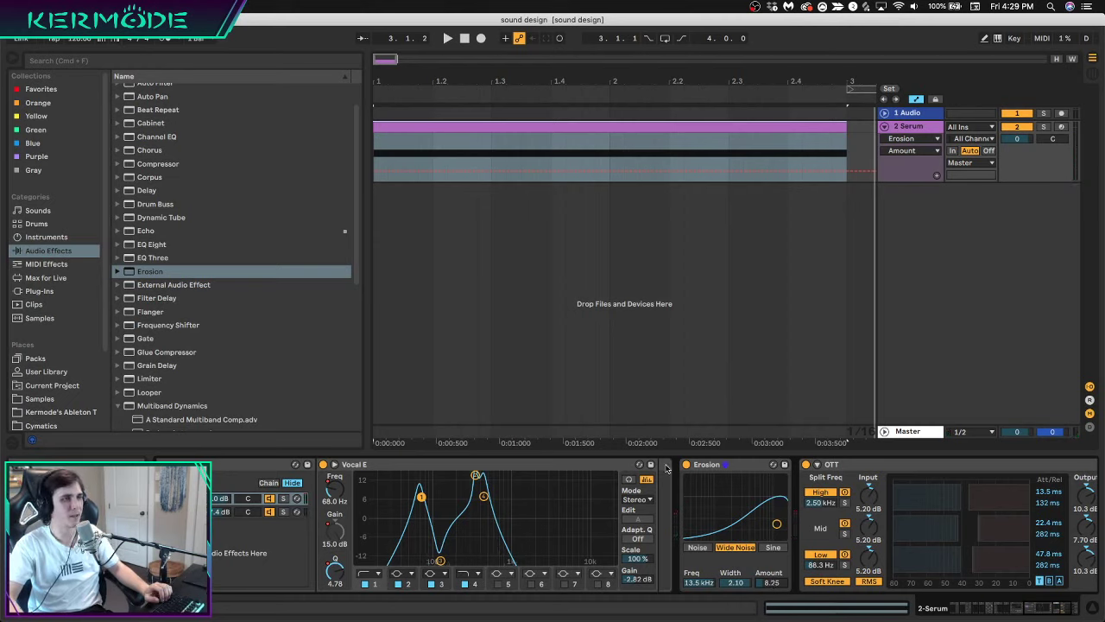
{"action": "left_click", "coordinate": [716, 464]}
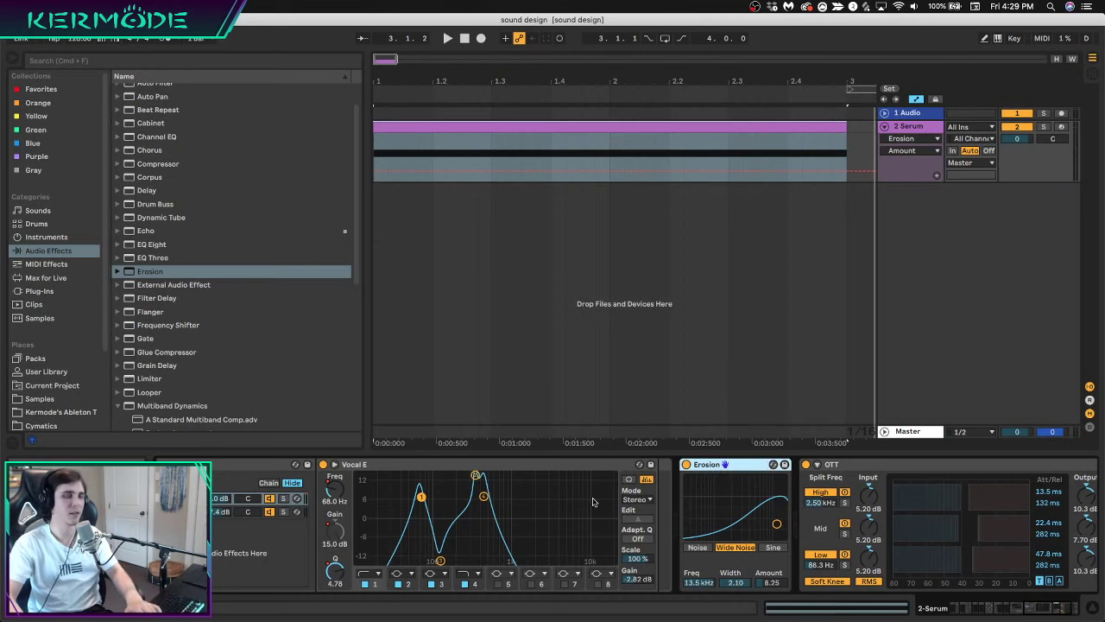
{"action": "key", "text": "Delete"}
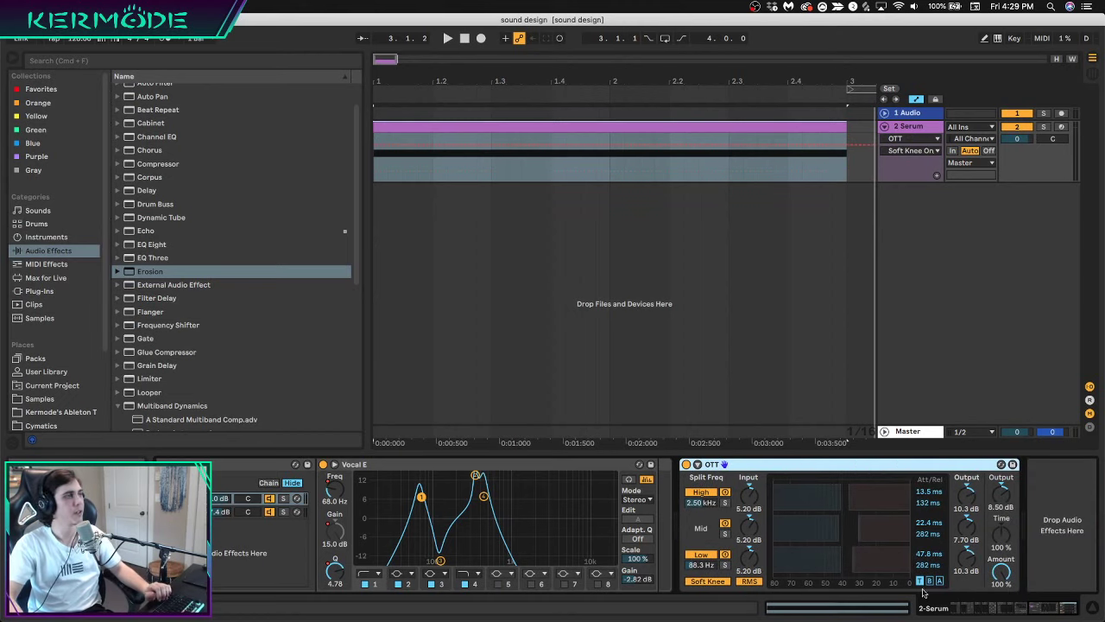
Insert Vocoder after OTT with a Pitch Tracking carrier from 30 Hz to 3 kHz, Enhance on and a 20 Hz to 18 kHz band range
{"action": "scroll", "coordinate": [146, 428], "scroll_direction": "down", "scroll_amount": 8}
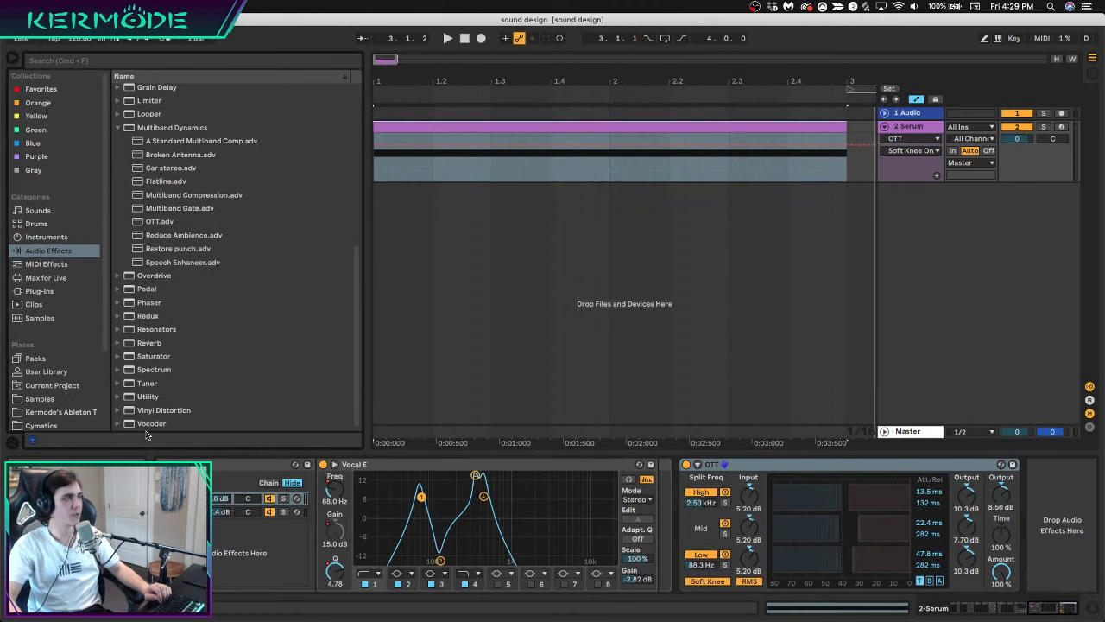
{"action": "left_click_drag", "start_coordinate": [140, 423], "coordinate": [1028, 563]}
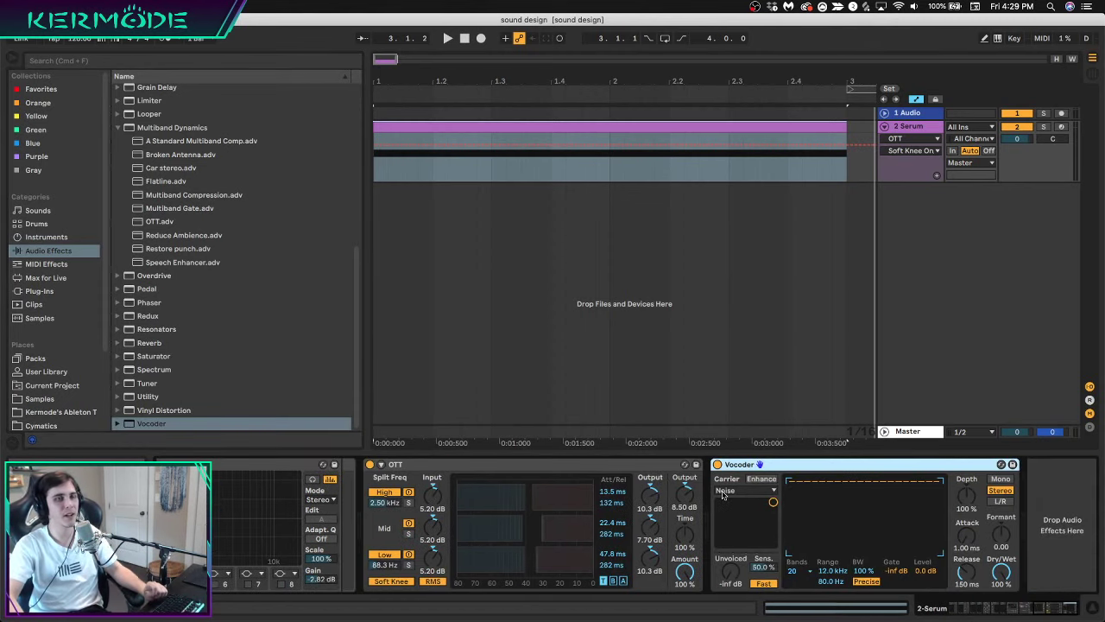
{"action": "left_click", "coordinate": [723, 491]}
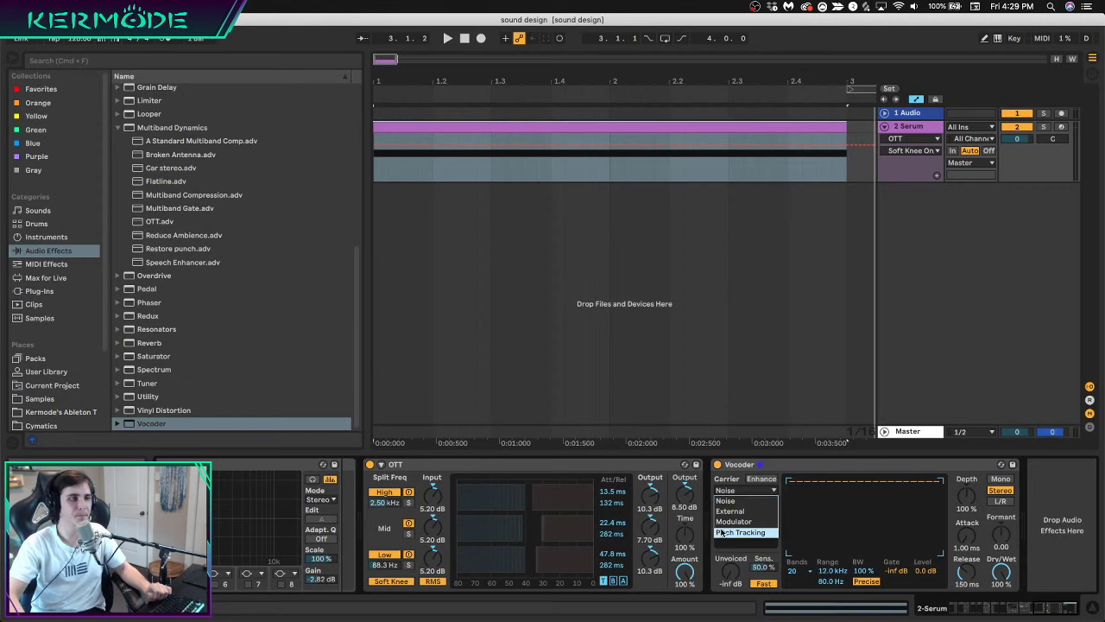
{"action": "left_click", "coordinate": [722, 532]}
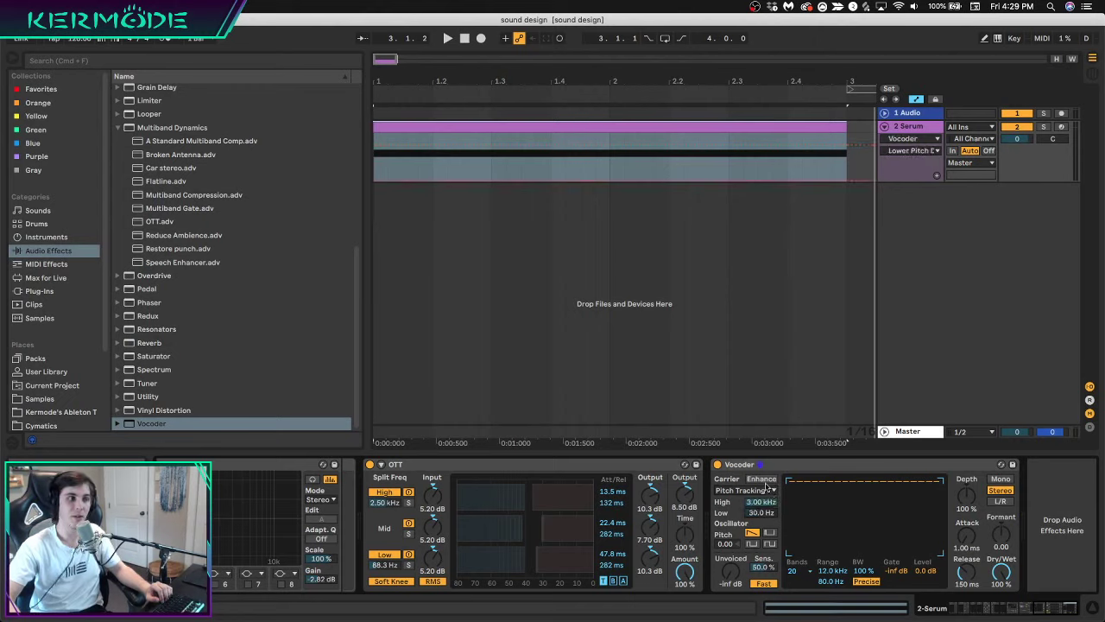
{"action": "left_click", "coordinate": [762, 479]}
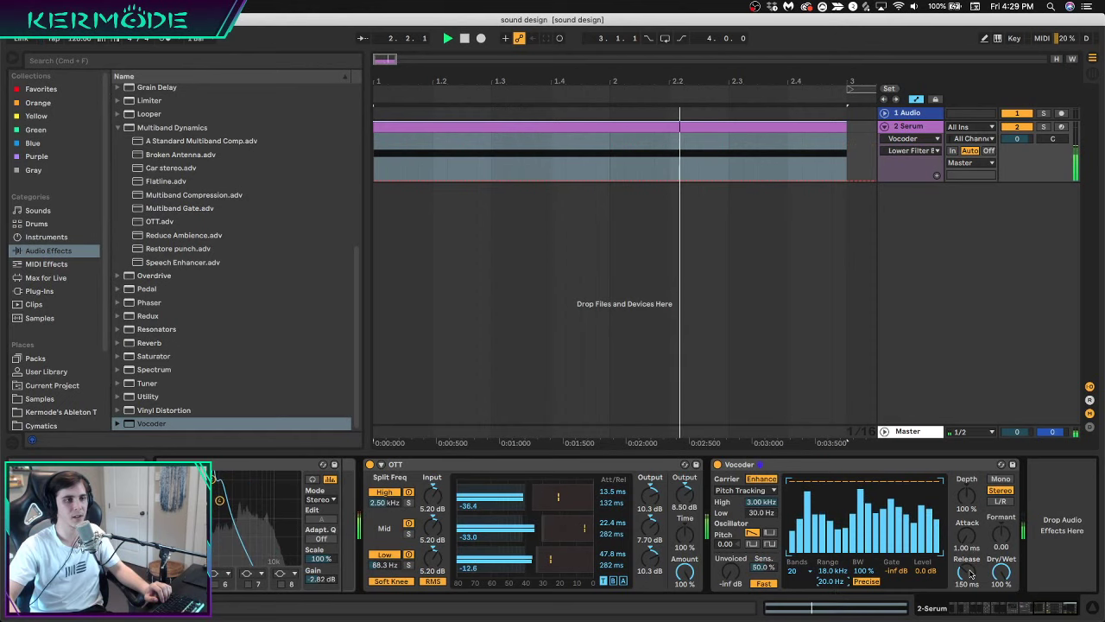
Set the Vocoder's release to 59.3 ms and level to 22 dB, and audition its oscillator waveforms
{"action": "left_click_drag", "start_coordinate": [971, 574], "coordinate": [971, 587]}
{"action": "key", "text": "space"}
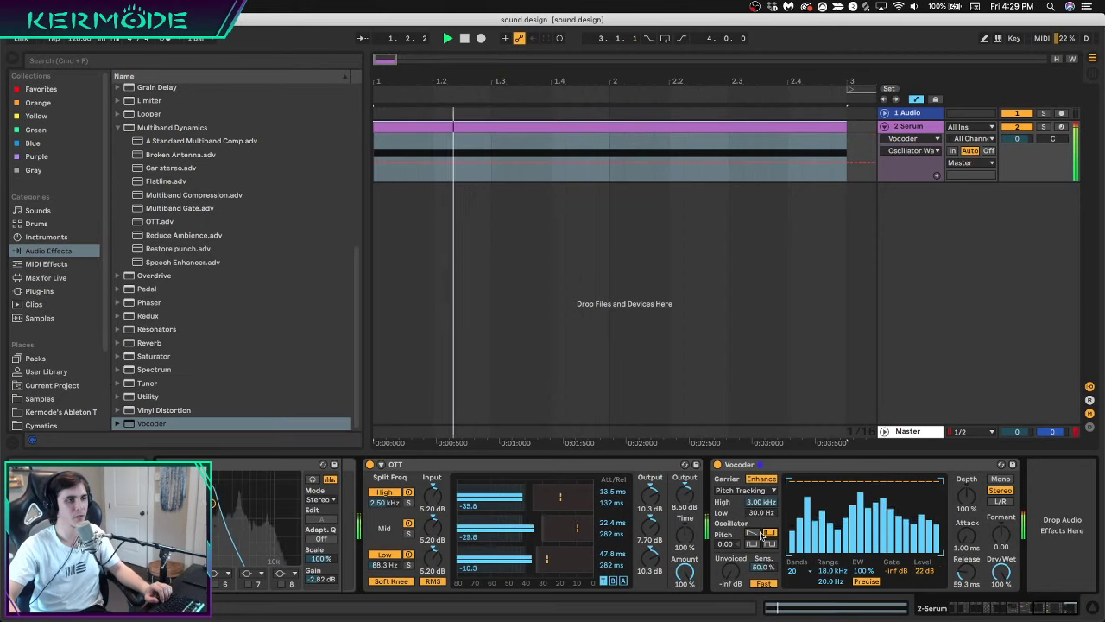
{"action": "left_click", "coordinate": [752, 544]}
{"action": "key", "text": "space"}
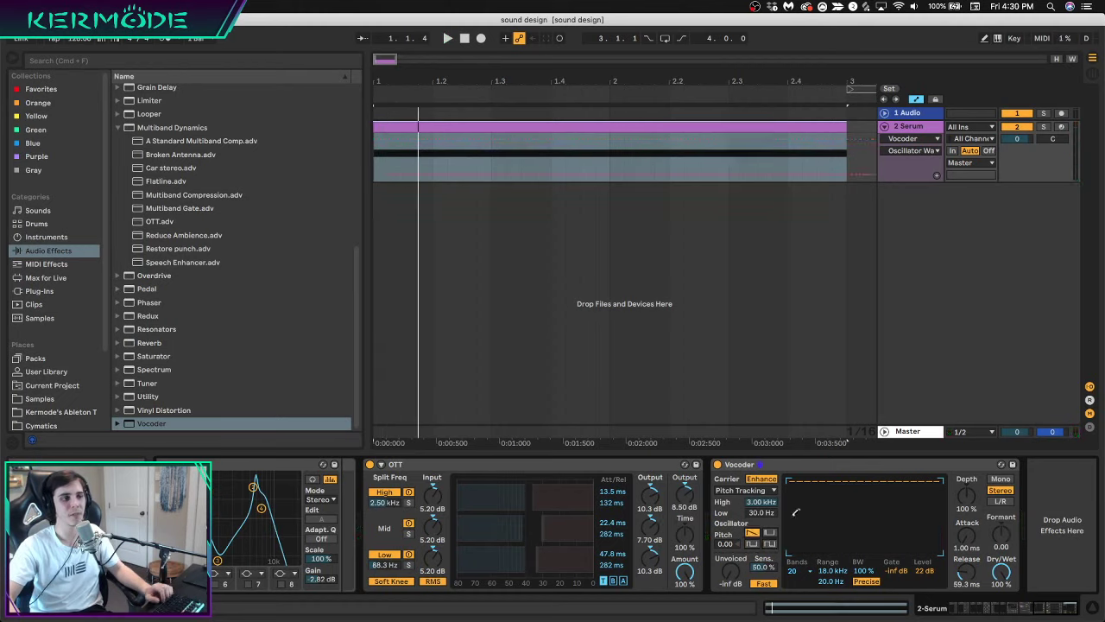
Audition the Vocoder with 4 bands, and change the band count to 40
{"action": "left_click", "coordinate": [797, 570]}
{"action": "left_click", "coordinate": [800, 465]}
{"action": "key", "text": "space"}
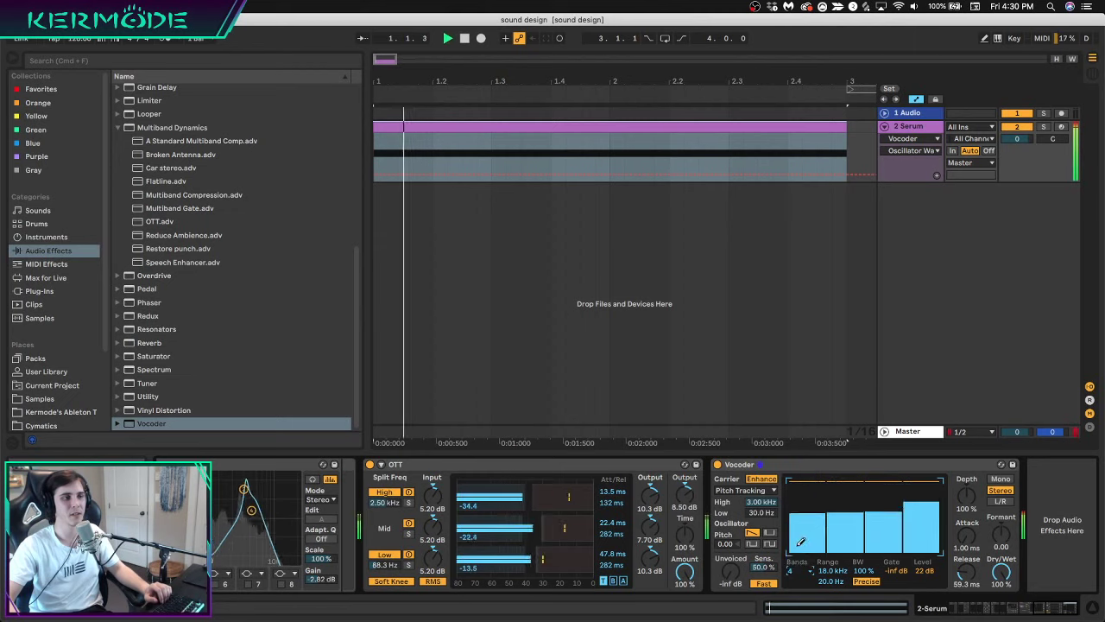
{"action": "key", "text": "space"}
{"action": "left_click", "coordinate": [798, 571]}
{"action": "left_click", "coordinate": [799, 563]}
Replace the Vocoder with a fresh one using Pitch Tracking and Enhance, and audition it at a level of 24 dB
{"action": "left_click", "coordinate": [739, 465]}
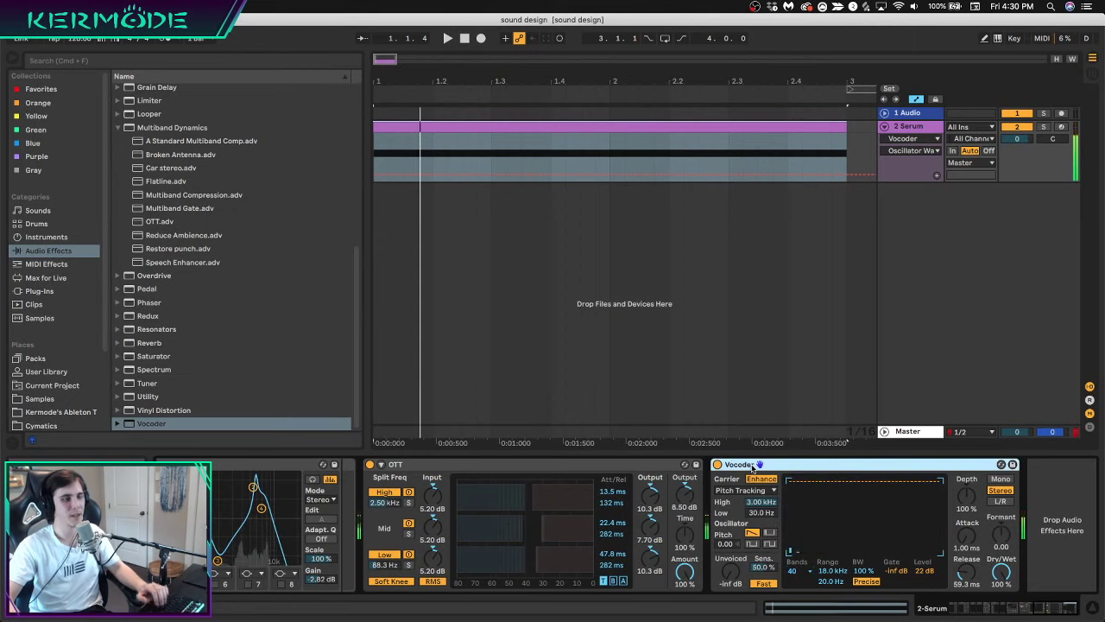
{"action": "key", "text": "Delete"}
{"action": "left_click_drag", "start_coordinate": [218, 426], "coordinate": [829, 509]}
{"action": "left_click", "coordinate": [742, 490]}
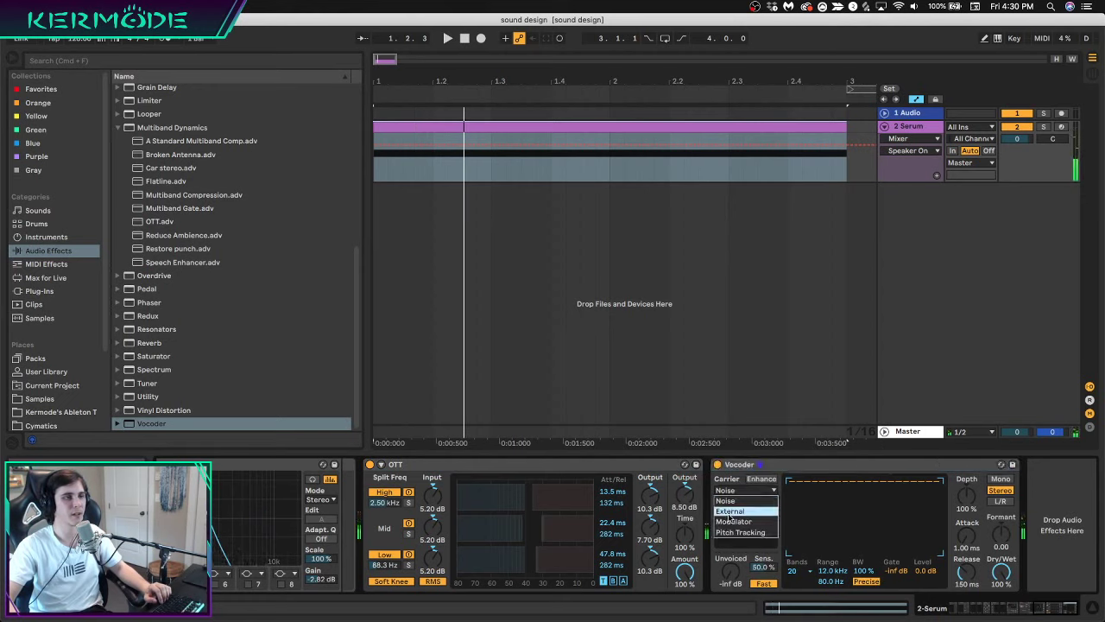
{"action": "left_click", "coordinate": [729, 495]}
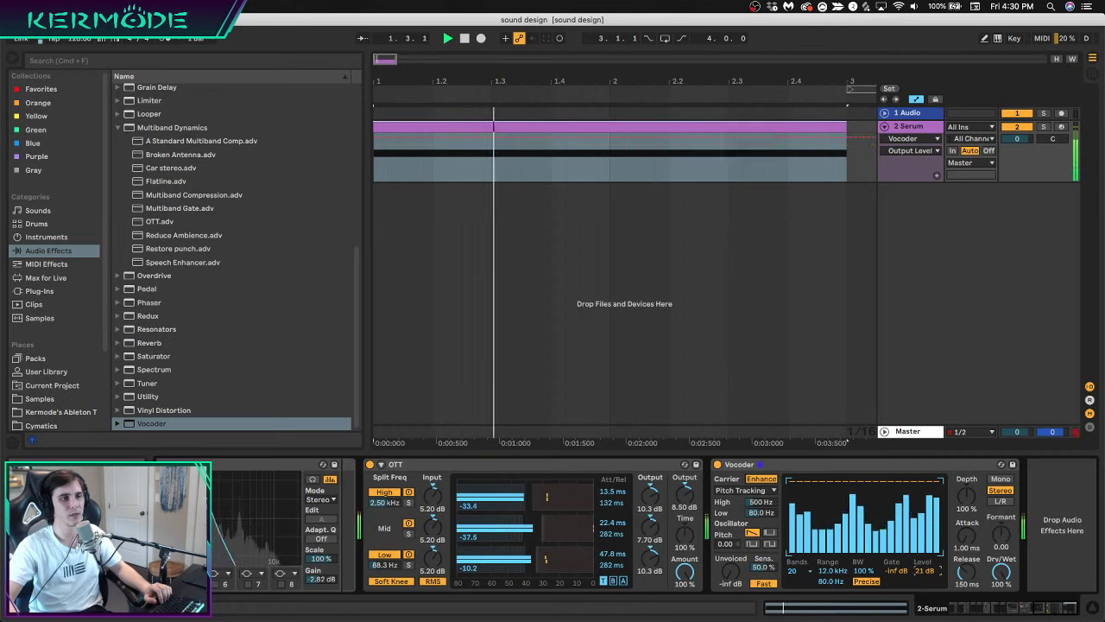
{"action": "key", "text": "space"}
{"action": "key", "text": "space"}
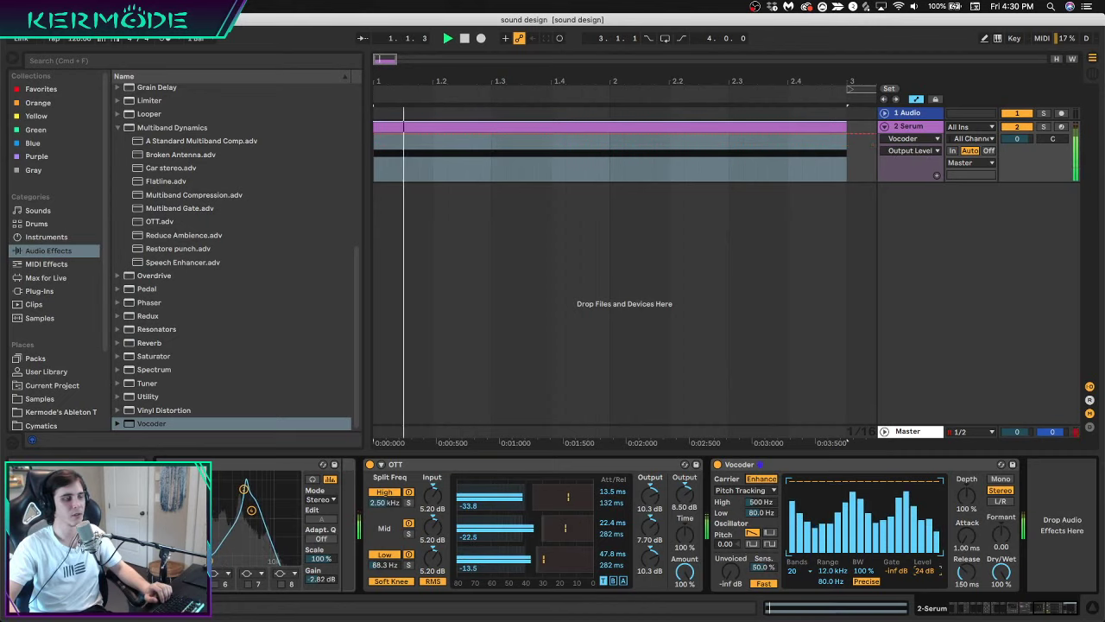
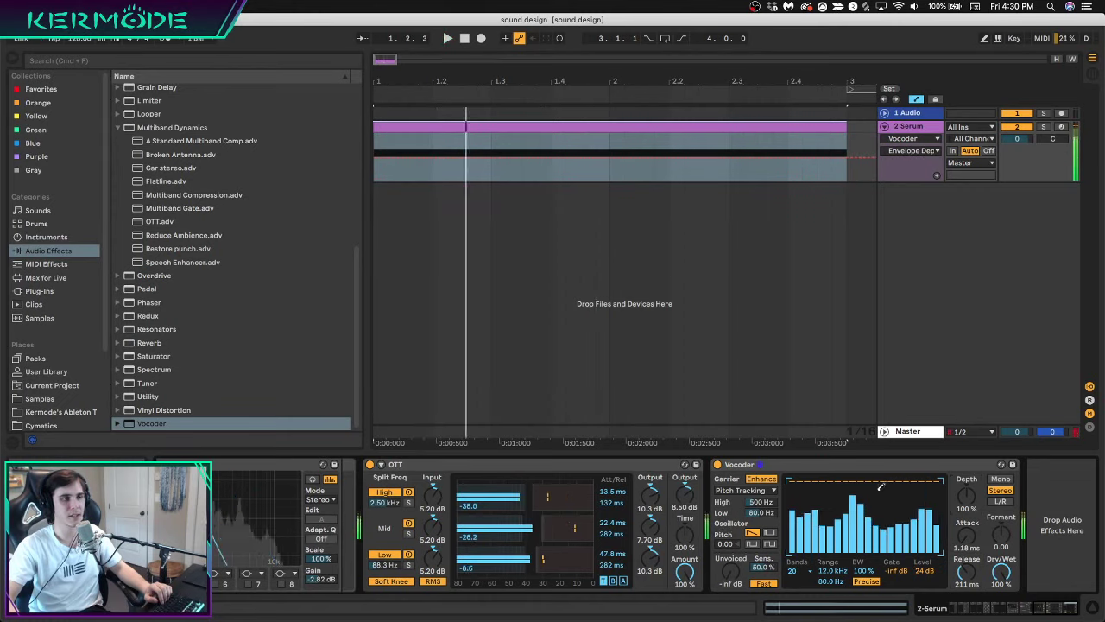
Audition the Vocoder with its pitch detection range set to 30 Hz to 3 kHz, and delete the device
{"action": "left_click_drag", "start_coordinate": [761, 502], "coordinate": [765, 506]}
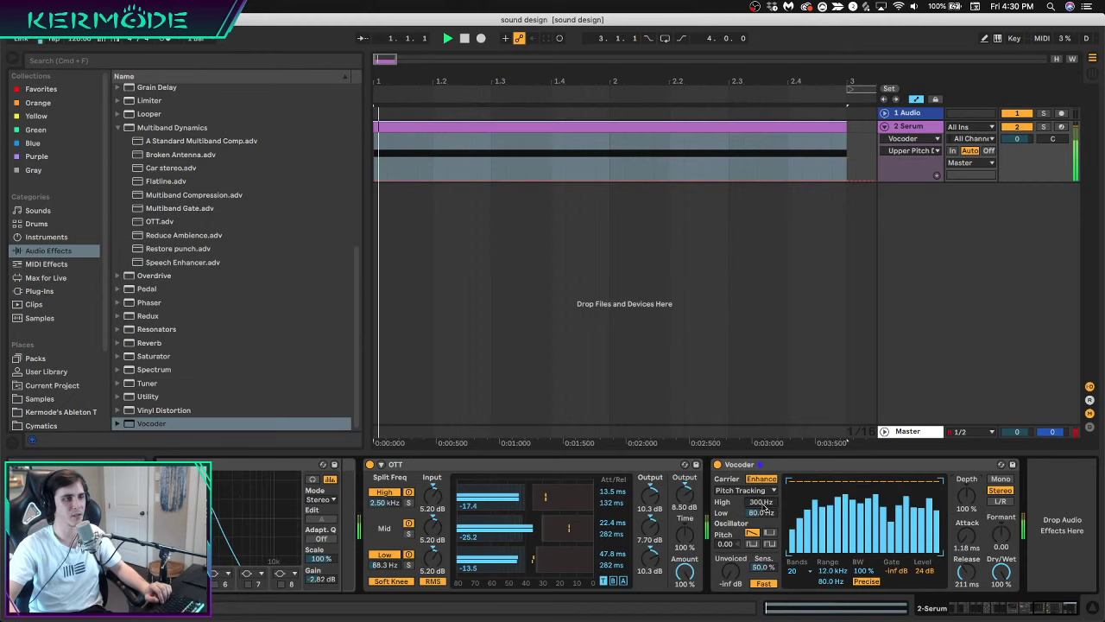
{"action": "key", "text": "space"}
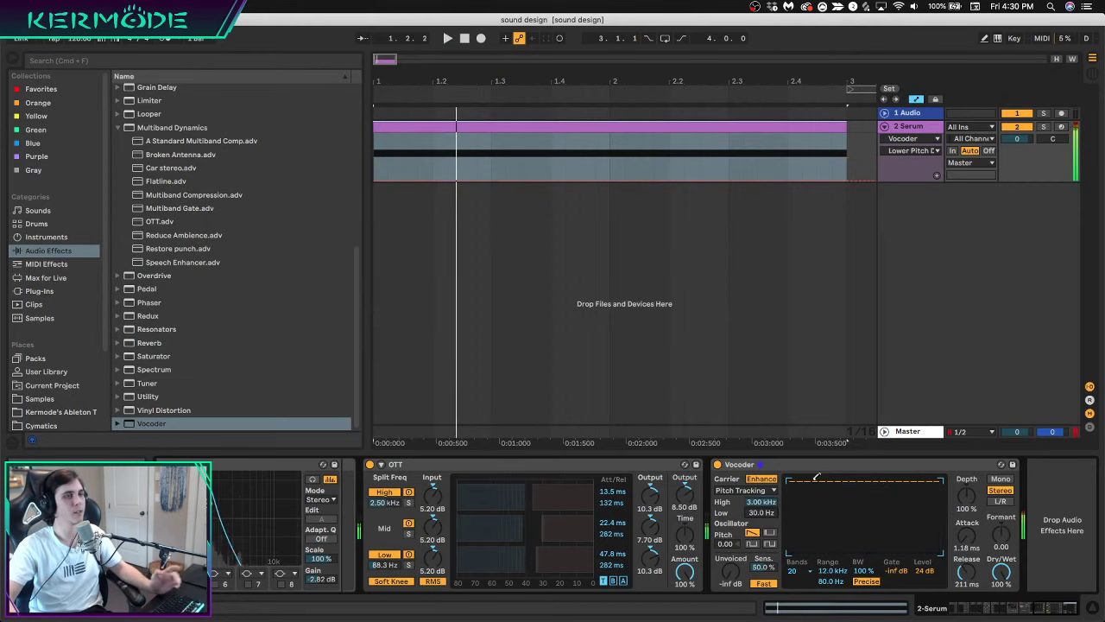
{"action": "key", "text": "space"}
{"action": "key", "text": "space"}
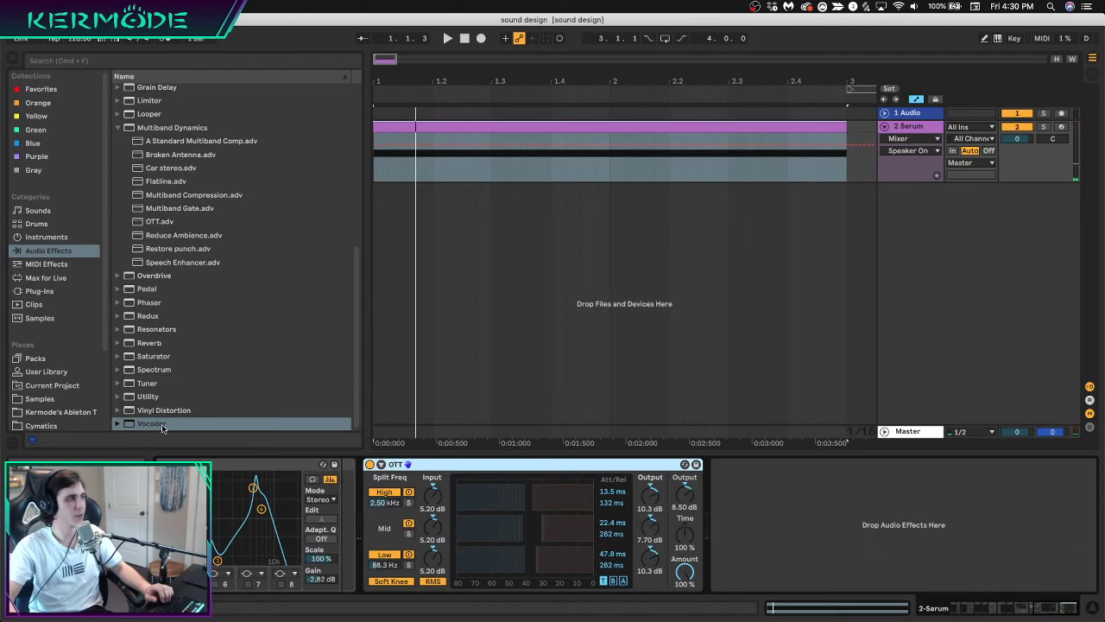
Insert a fresh Vocoder after OTT with a Pitch Tracking carrier and Enhance on, and set its unvoiced sensitivity to 21.1% during playback
{"action": "double_click", "coordinate": [163, 425]}
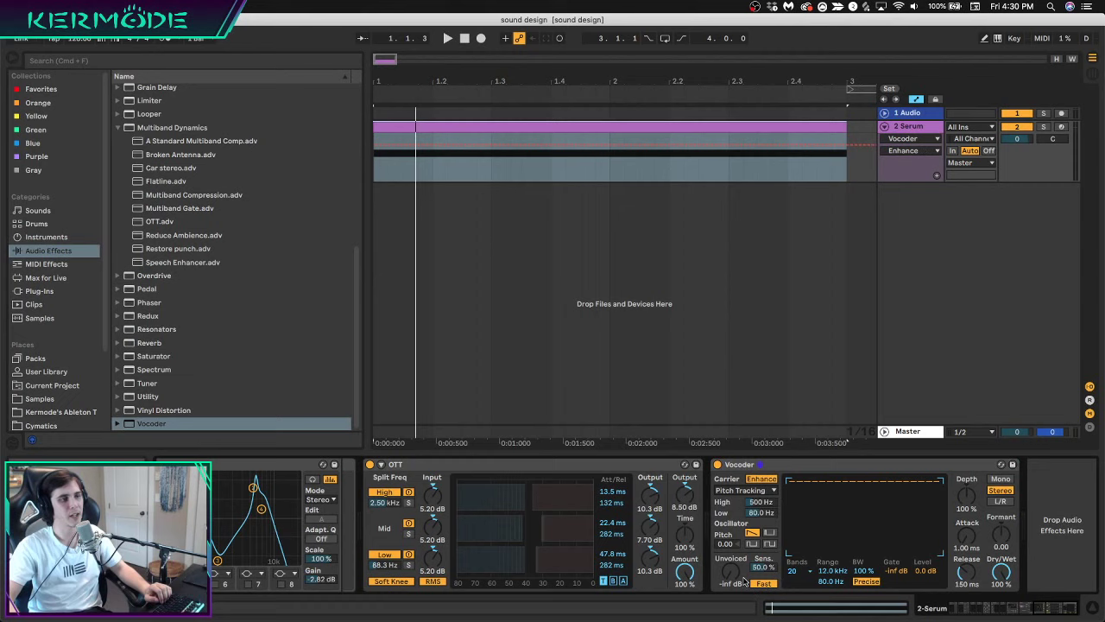
{"action": "key", "text": "space"}
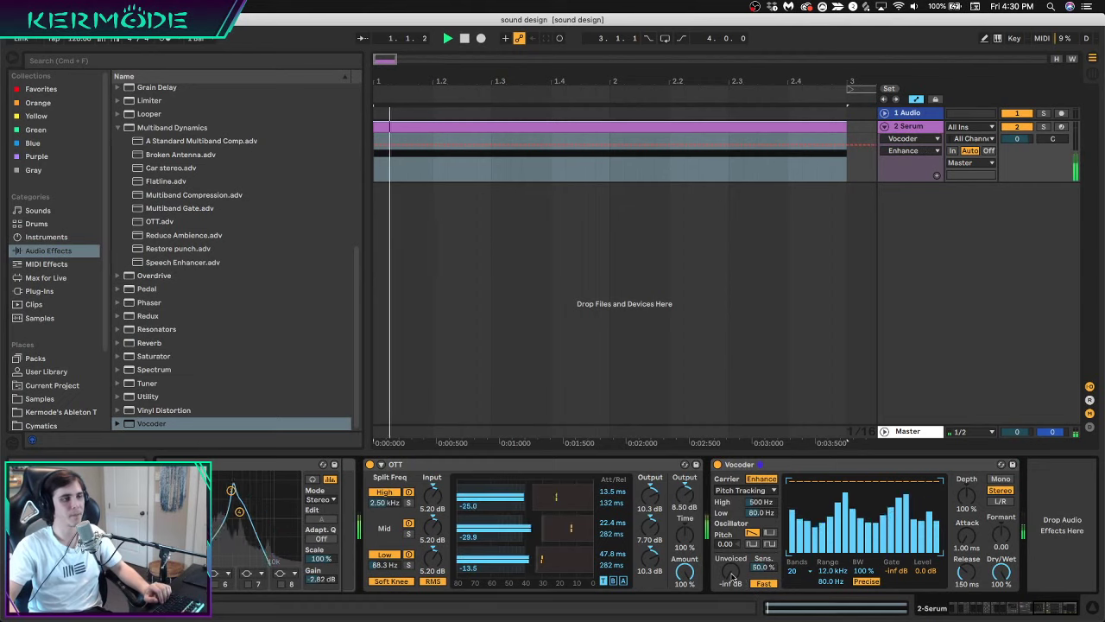
{"action": "left_click_drag", "start_coordinate": [731, 577], "coordinate": [732, 566]}
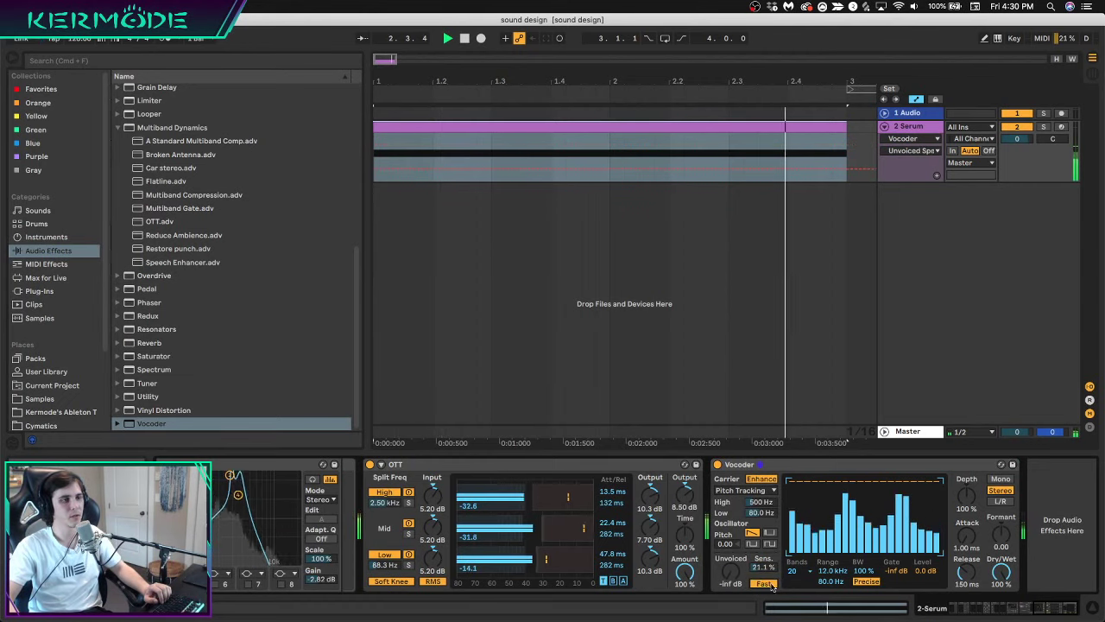
{"action": "key", "text": "space"}
Set the Vocoder's formant shift to 11.8 and widen its band range to 20 Hz to 18 kHz, auditioning the sound
{"action": "left_click_drag", "start_coordinate": [1001, 534], "coordinate": [1001, 532]}
{"action": "left_click_drag", "start_coordinate": [1001, 532], "coordinate": [1001, 510]}
{"action": "key", "text": "space"}
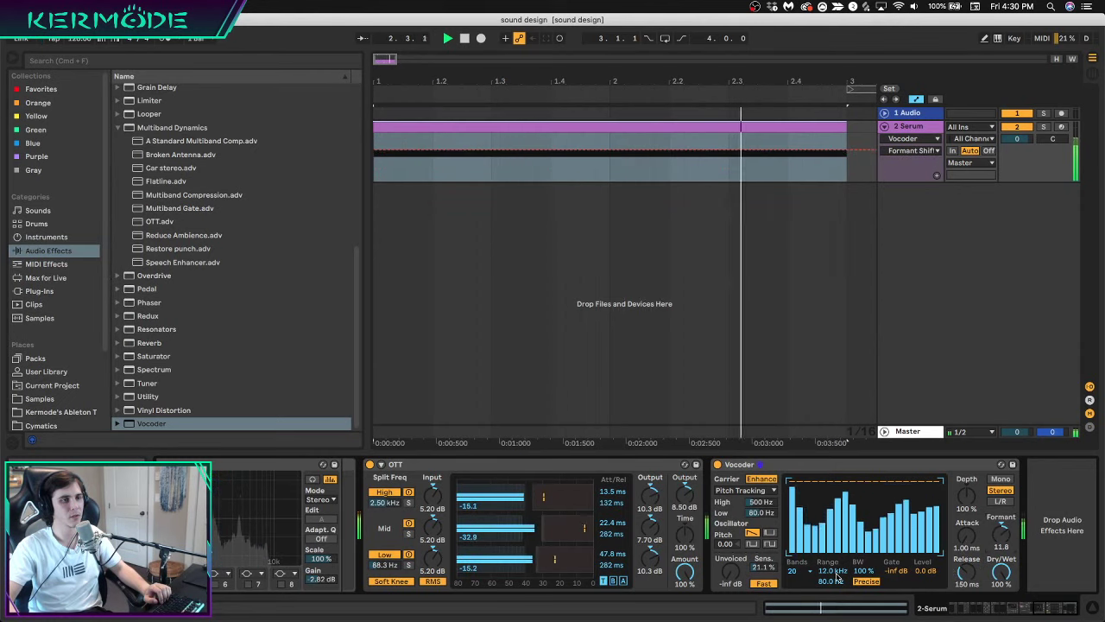
{"action": "key", "text": "space"}
{"action": "left_click_drag", "start_coordinate": [835, 572], "coordinate": [835, 544]}
{"action": "left_click_drag", "start_coordinate": [829, 584], "coordinate": [829, 597]}
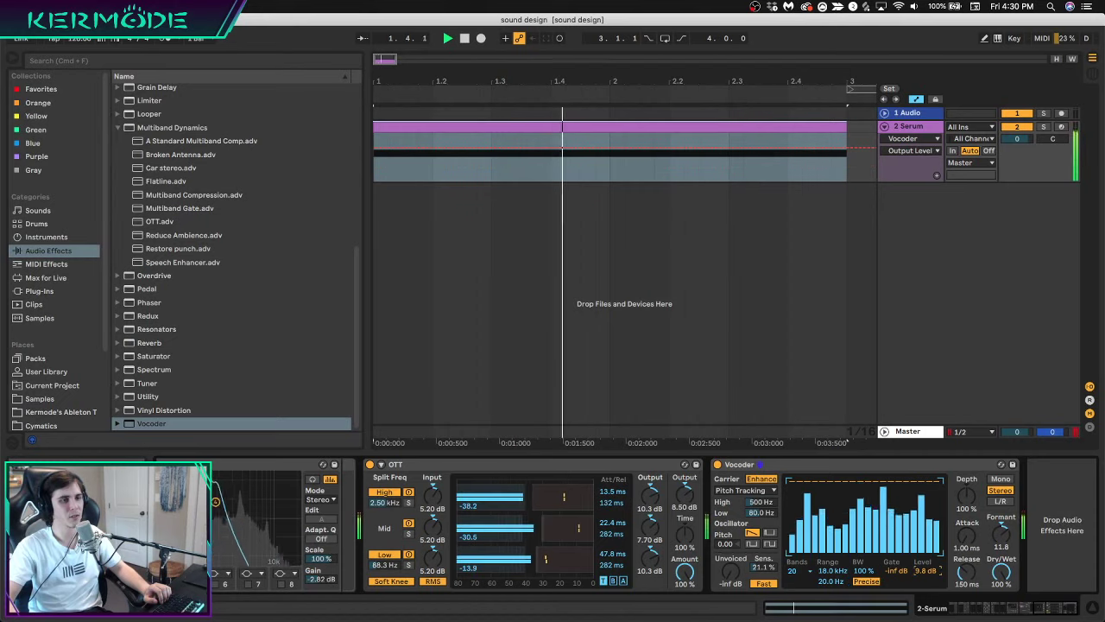
Set the Vocoder's level to -6.4 dB and release to 71.7 ms, and audition it with 40 bands
{"action": "key", "text": "space"}
{"action": "key", "text": "space"}
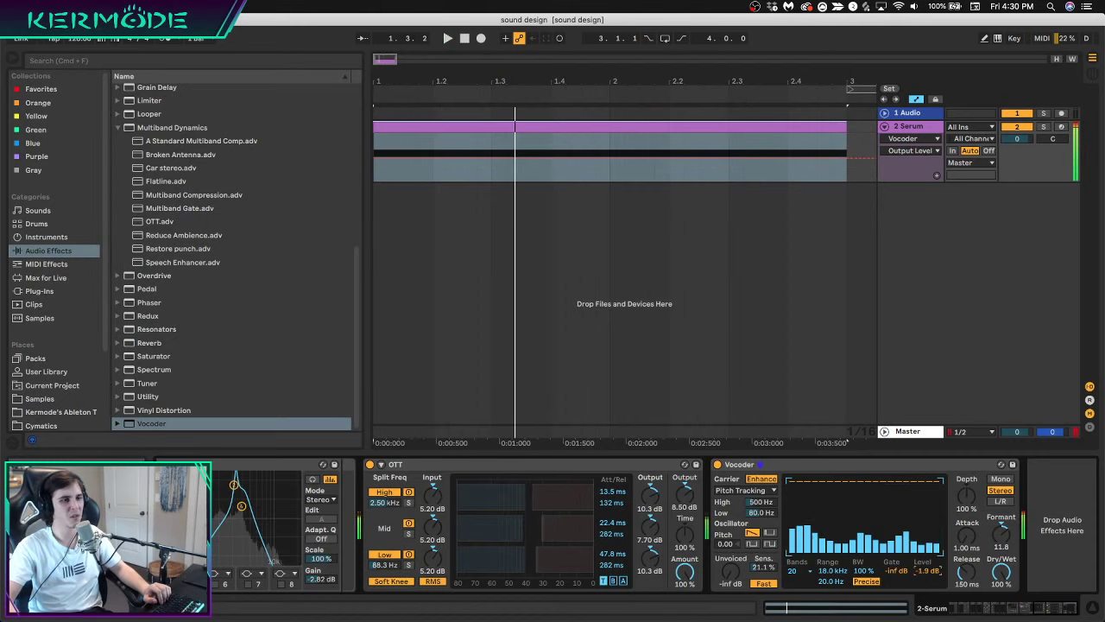
{"action": "key", "text": "space"}
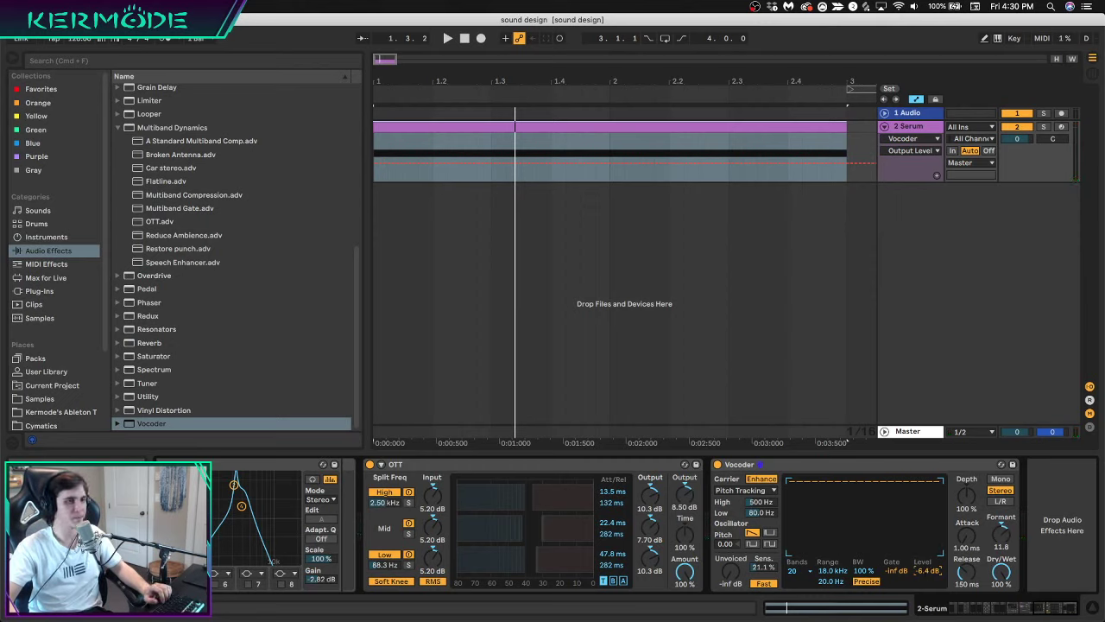
{"action": "left_click", "coordinate": [793, 571]}
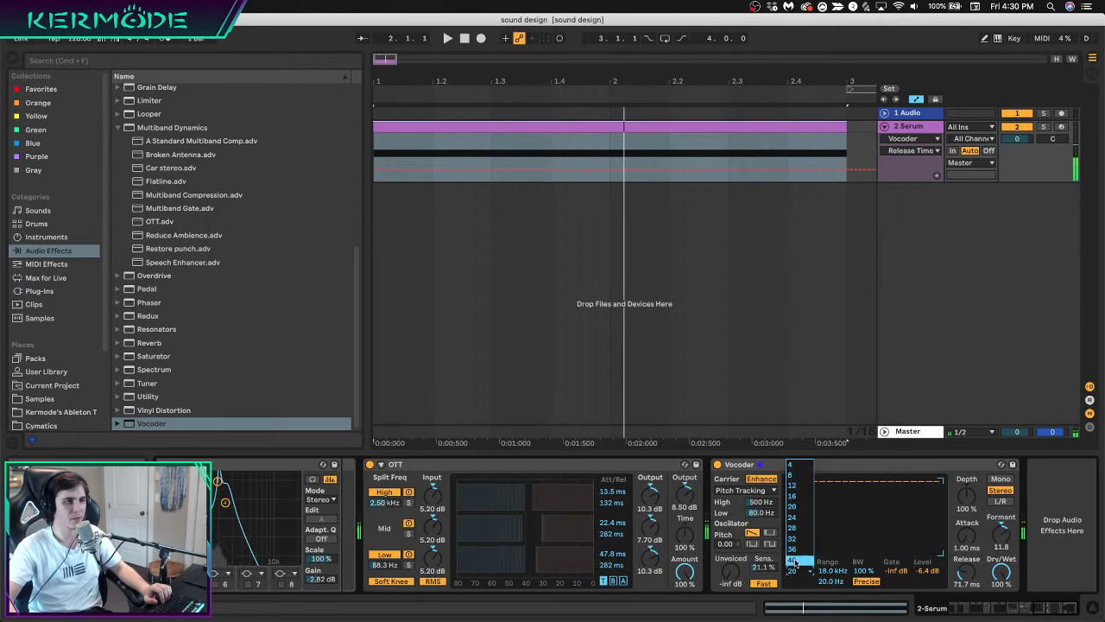
{"action": "left_click", "coordinate": [793, 560]}
{"action": "key", "text": "space"}
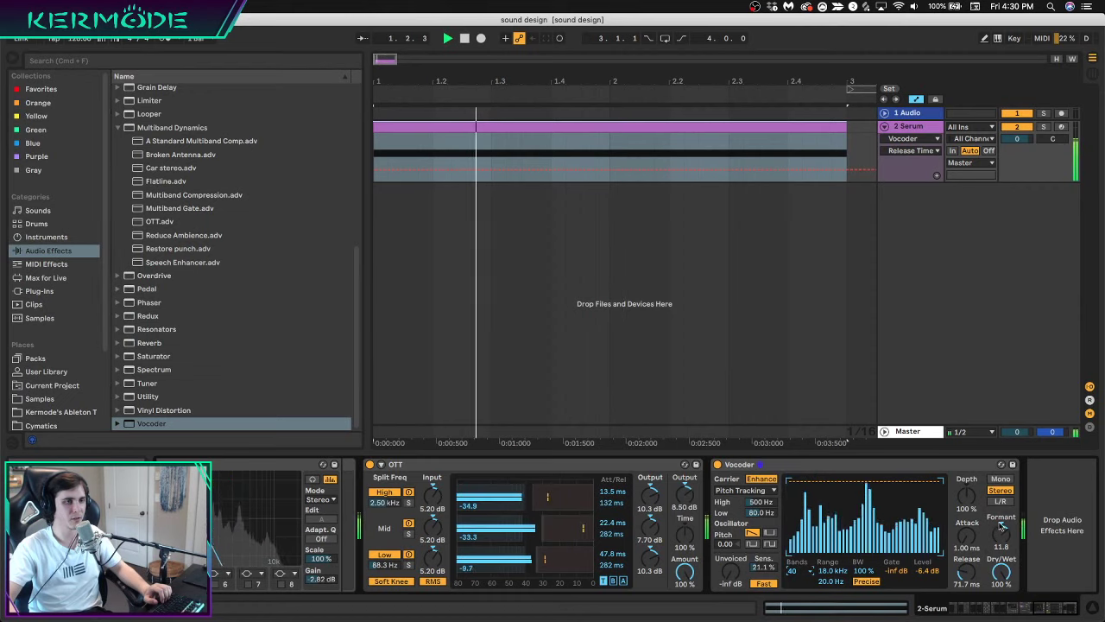
Try the Vocoder with 24 bands and raise its formant shift to 16.0 during playback
{"action": "left_click", "coordinate": [797, 570]}
{"action": "left_click", "coordinate": [795, 523]}
{"action": "key", "text": "space"}
{"action": "key", "text": "space"}
{"action": "left_click_drag", "start_coordinate": [1001, 535], "coordinate": [1001, 501]}
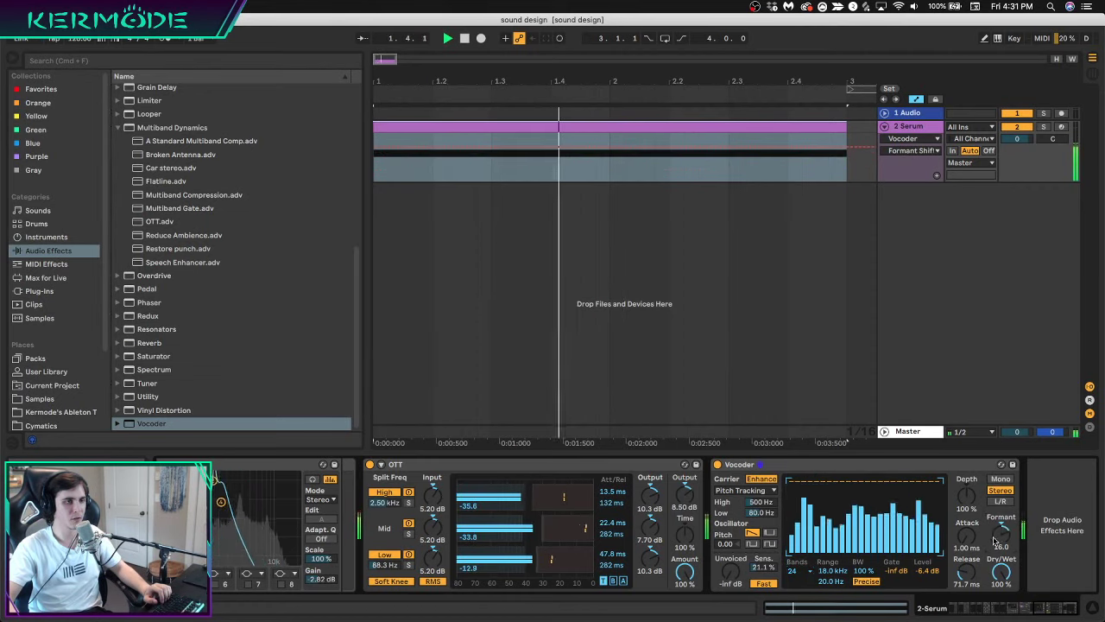
Set the Vocoder to 20 bands with an output level of 14 dB and audition the sound
{"action": "key", "text": "space"}
{"action": "left_click", "coordinate": [796, 570]}
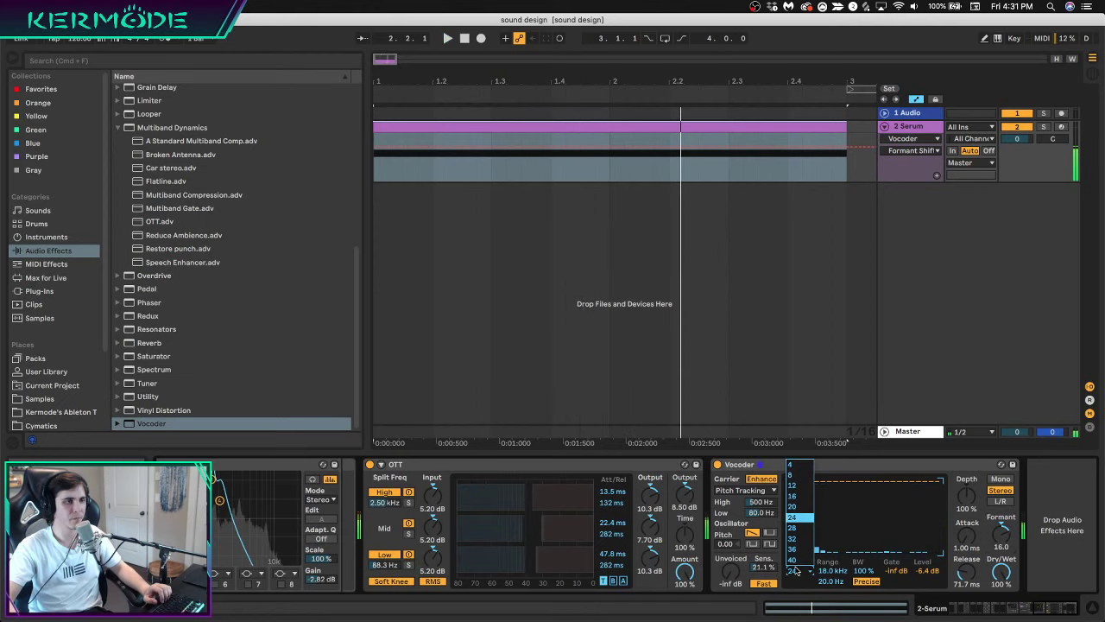
{"action": "left_click", "coordinate": [791, 507]}
{"action": "key", "text": "space"}
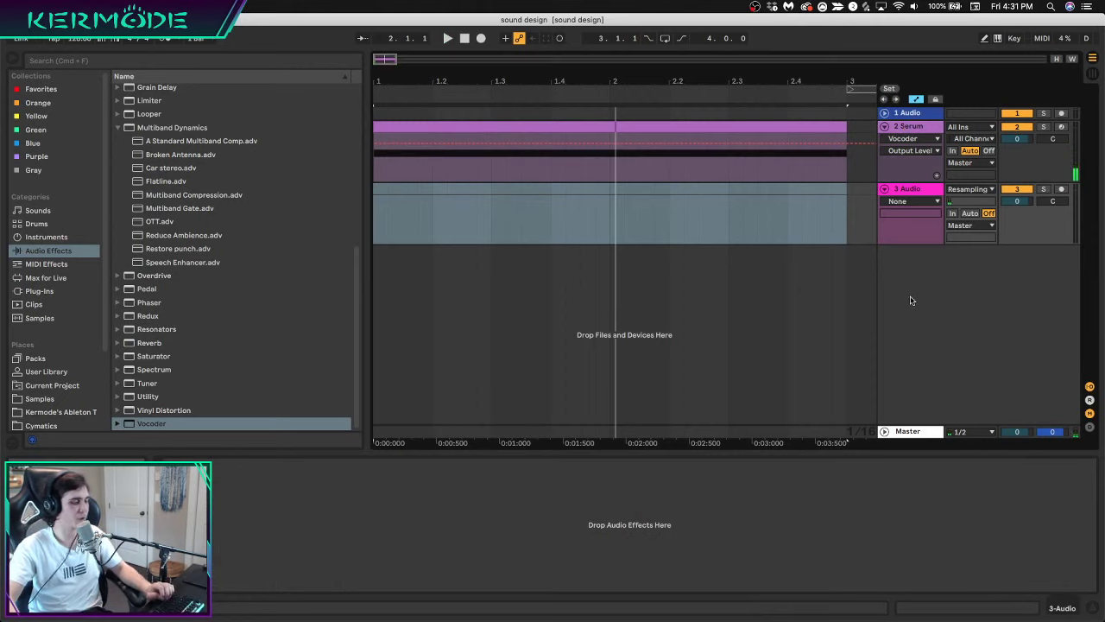
Set up muted audio track 3 for Resampling input with monitoring set to In, and arm it for recording
{"action": "left_click", "coordinate": [953, 214]}
{"action": "left_click", "coordinate": [960, 190]}
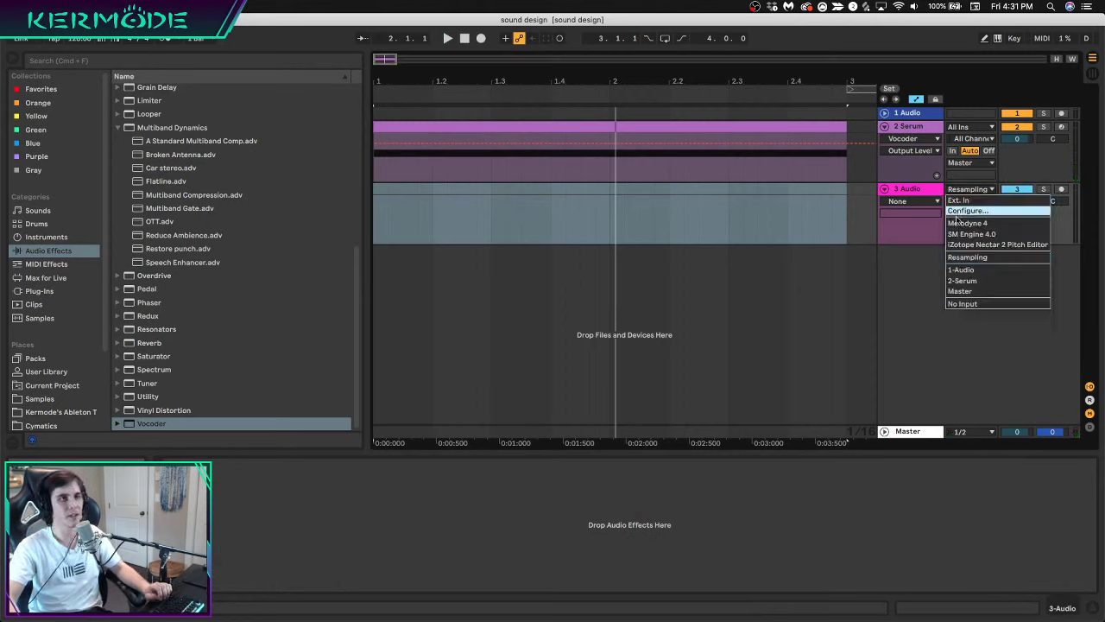
{"action": "left_click", "coordinate": [959, 259]}
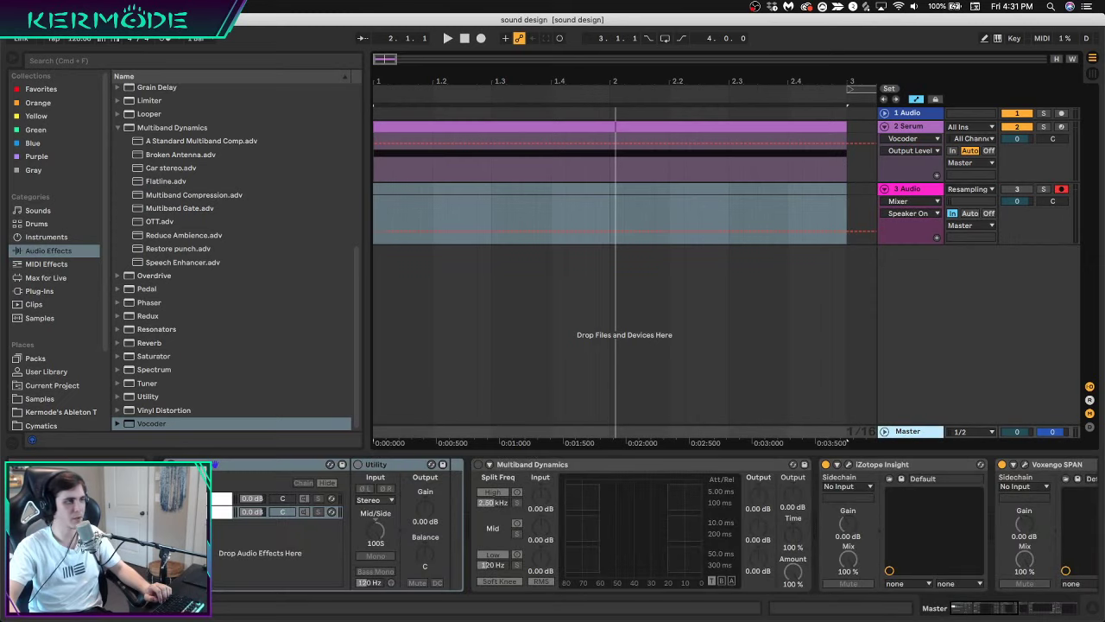
Remove all devices from the Master track and record the vocoded Serum bass onto audio track 3 for about two bars
{"action": "left_click", "coordinate": [380, 465]}
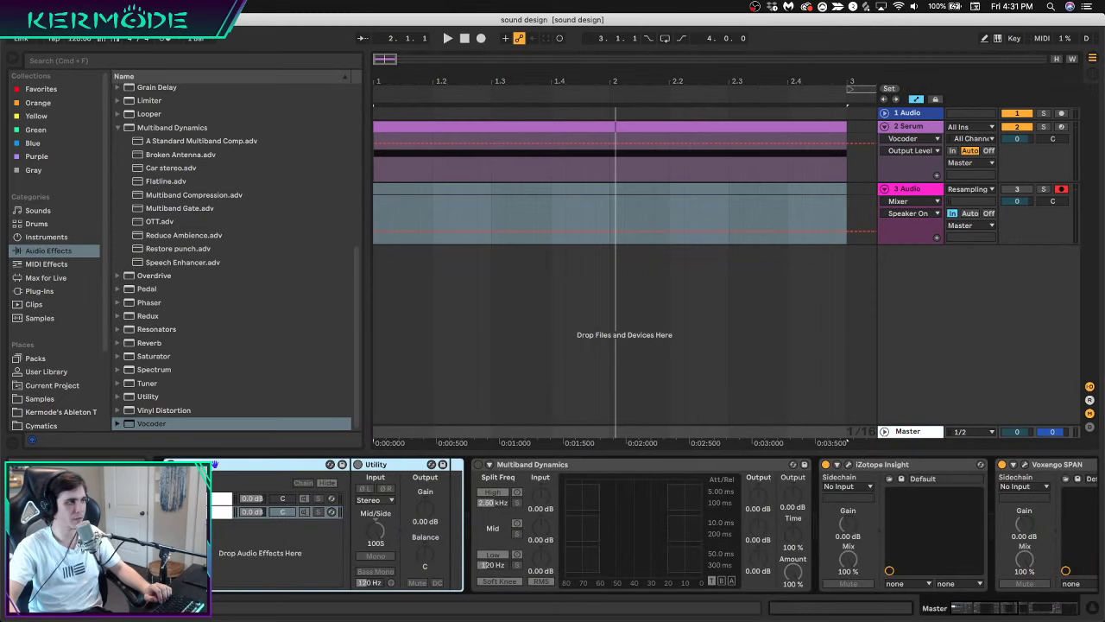
{"action": "scroll", "coordinate": [380, 519], "scroll_direction": "right", "scroll_amount": 10}
{"action": "left_click", "coordinate": [226, 465]}
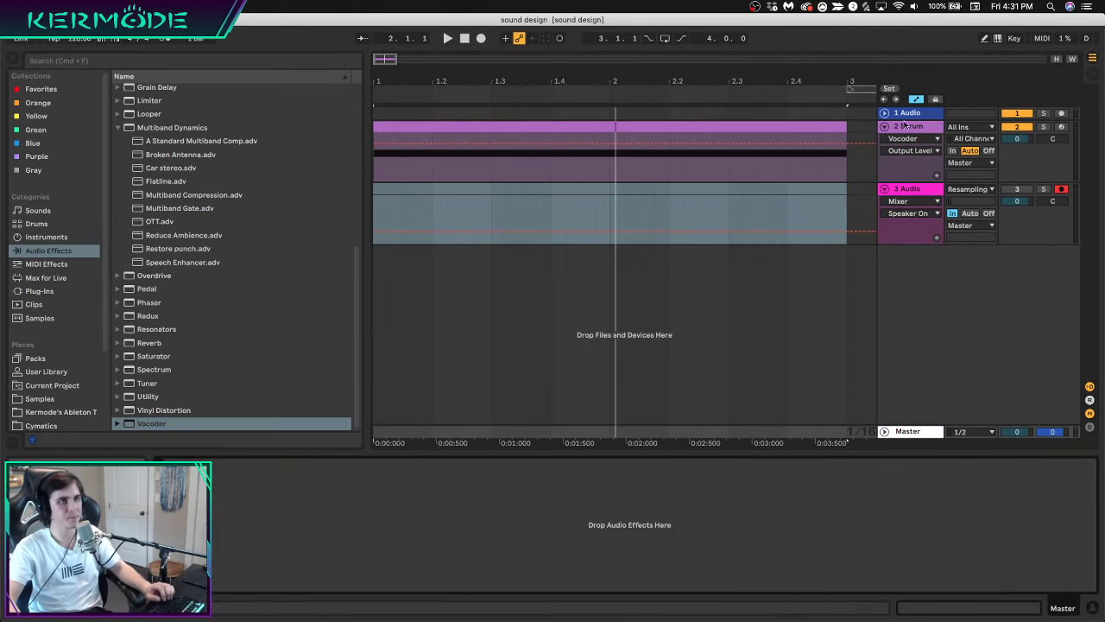
{"action": "left_click", "coordinate": [480, 38]}
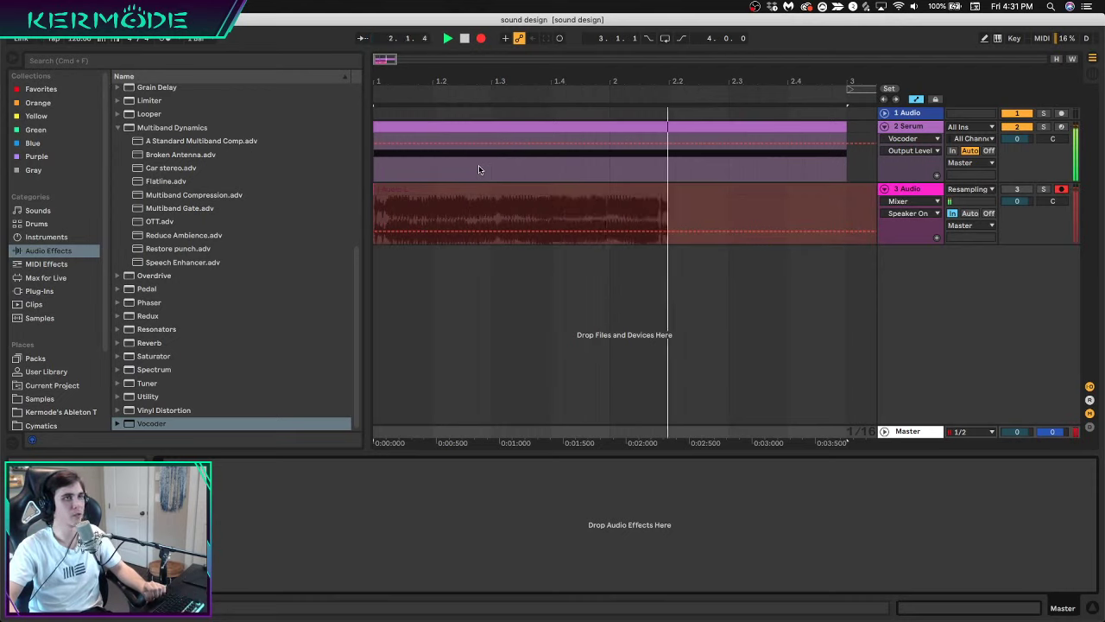
{"action": "key", "text": "space"}
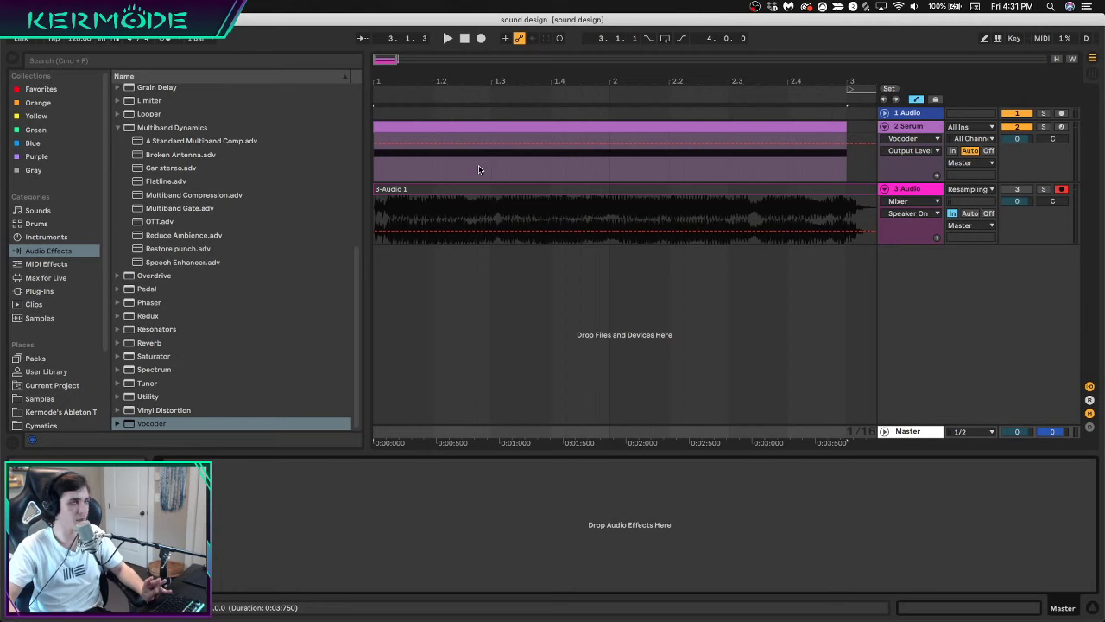
Delete the Vocoder from the Serum track, reactivate audio track 3 with monitoring off, and play both tracks together
{"action": "left_click", "coordinate": [917, 127]}
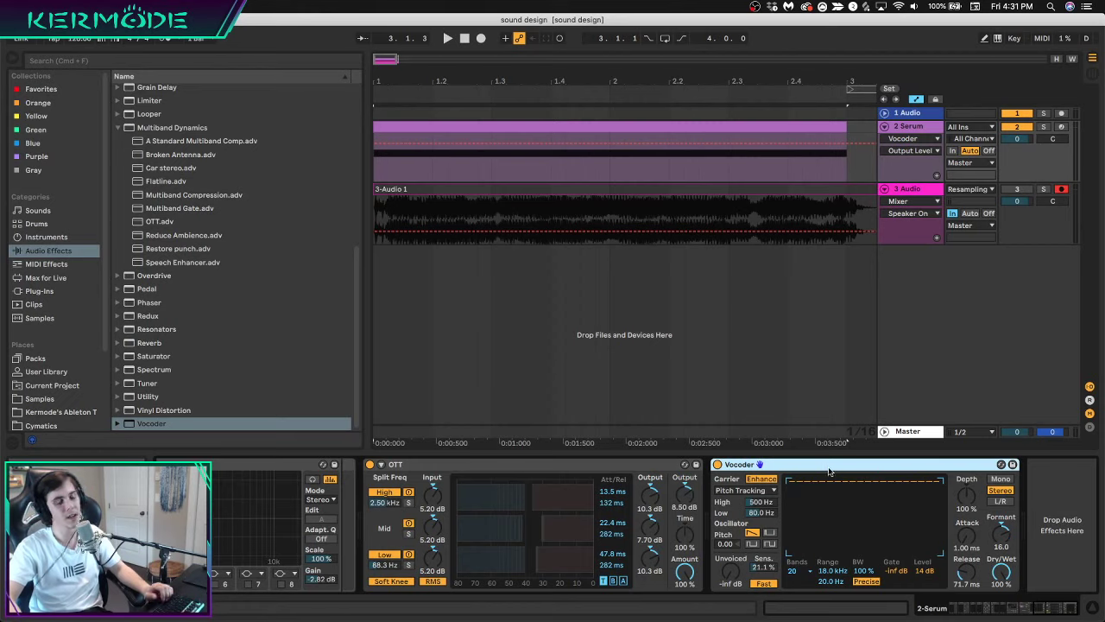
{"action": "key", "text": "Delete"}
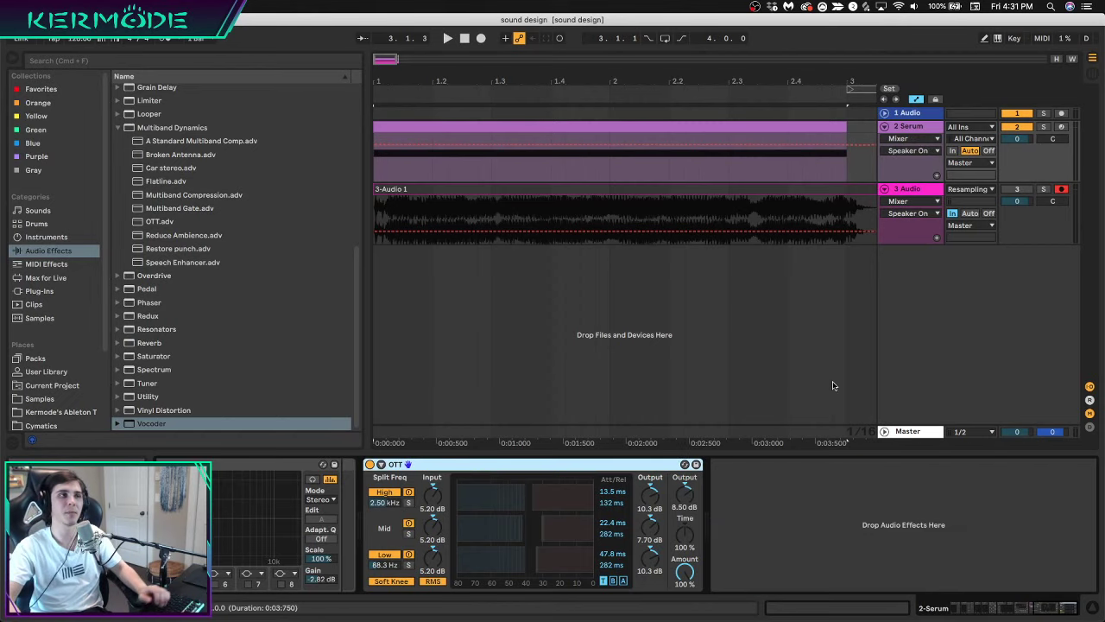
{"action": "left_click", "coordinate": [989, 213]}
{"action": "left_click", "coordinate": [1013, 190]}
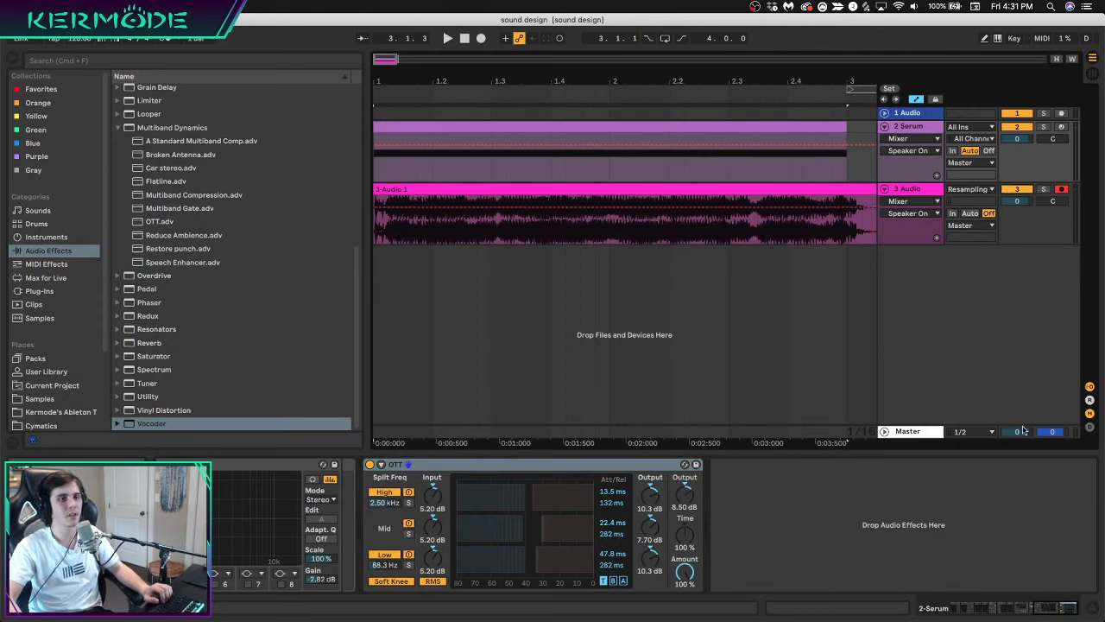
{"action": "key", "text": "space"}
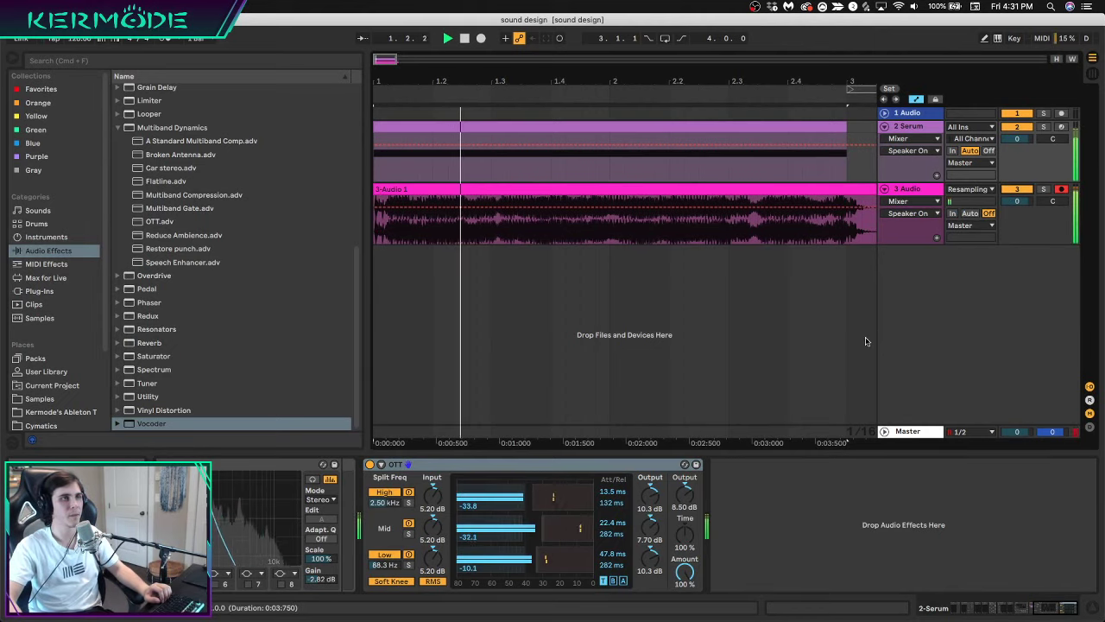
{"action": "key", "text": "space"}
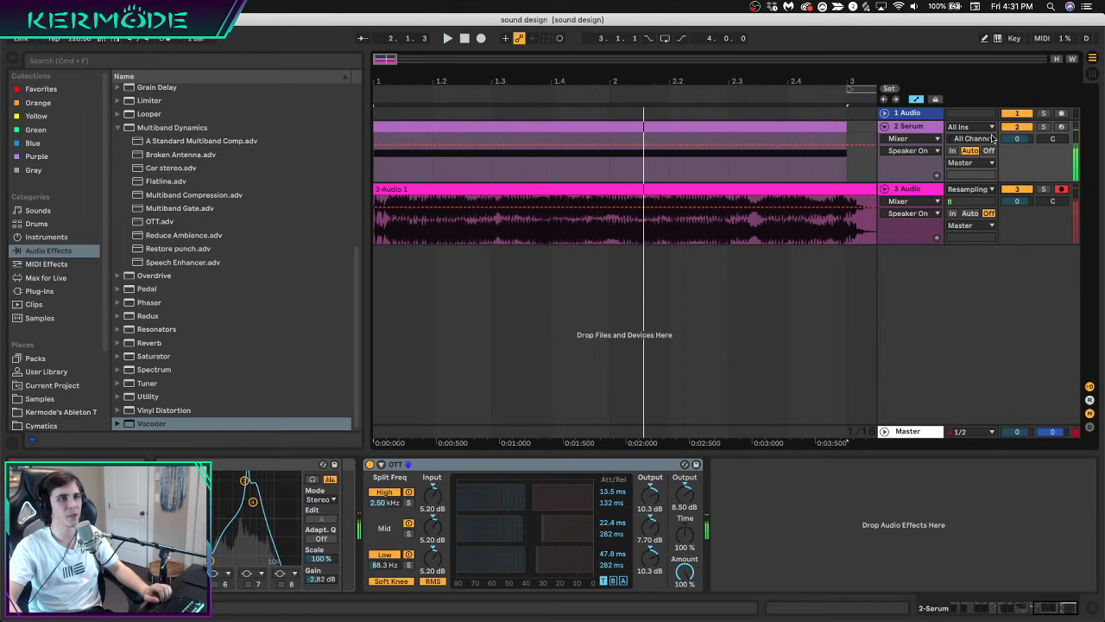
Deactivate the Serum track and play the resampled recording on track 3 by itself
{"action": "left_click", "coordinate": [678, 229]}
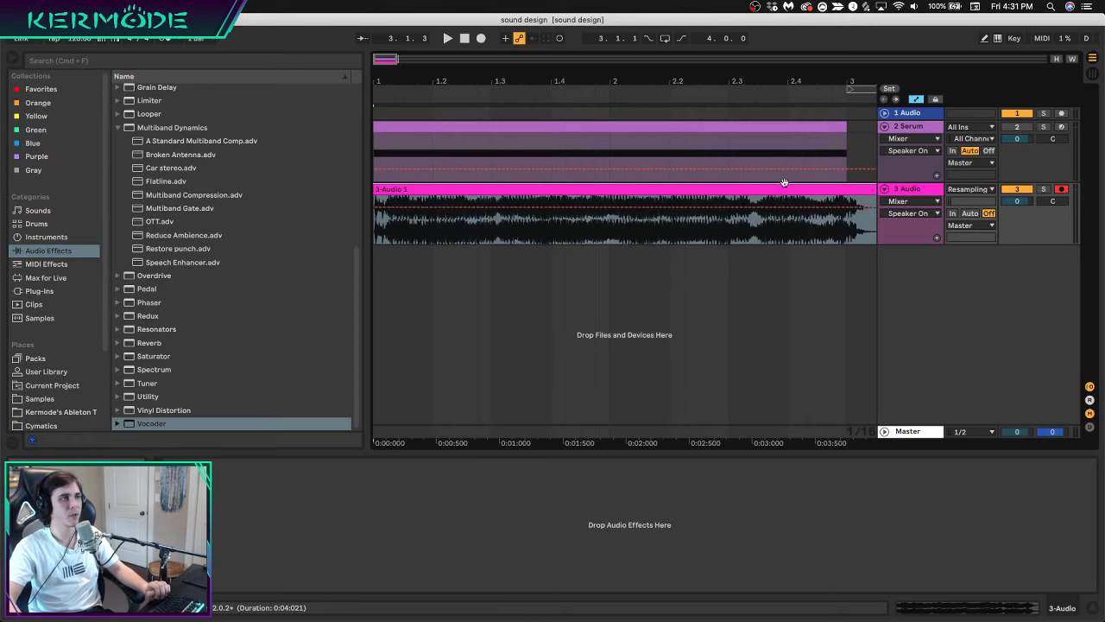
{"action": "left_click", "coordinate": [909, 128]}
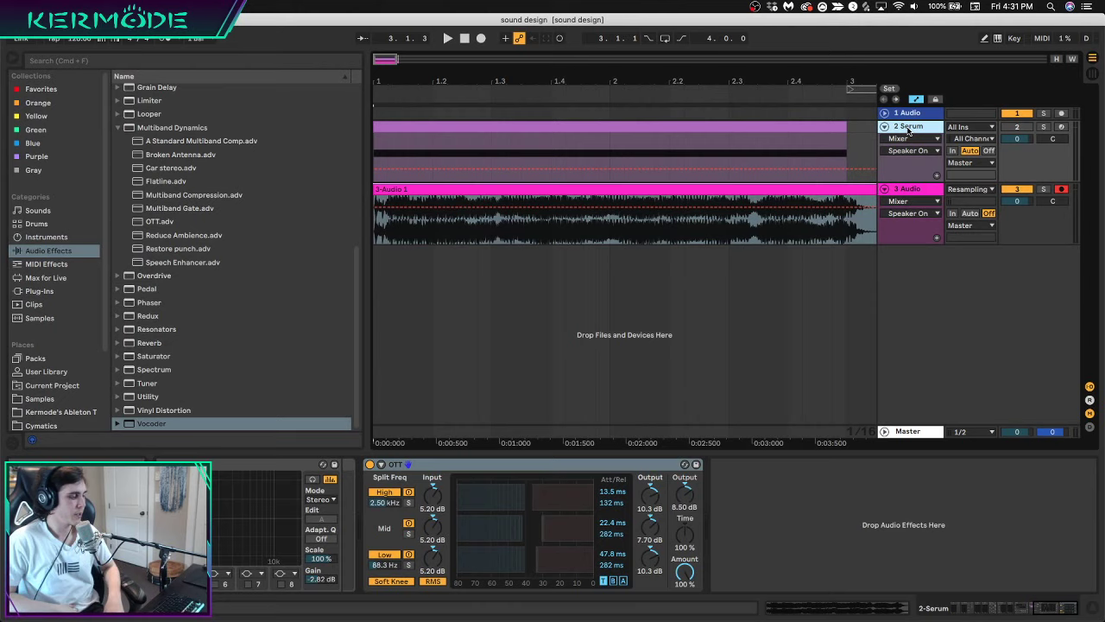
{"action": "key", "text": "space"}
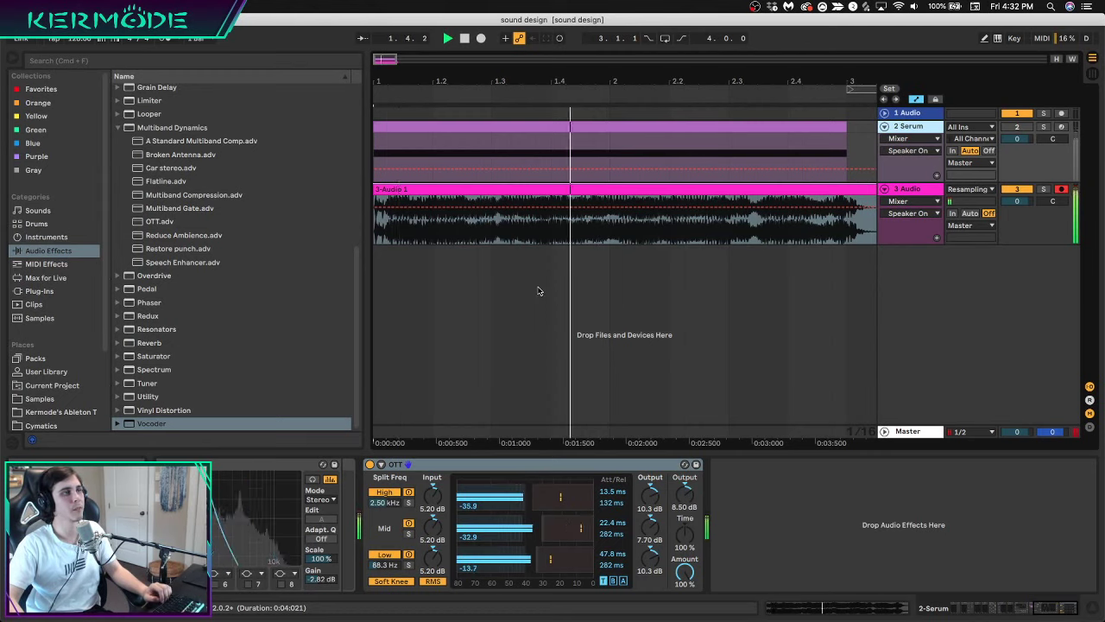
{"action": "key", "text": "space"}
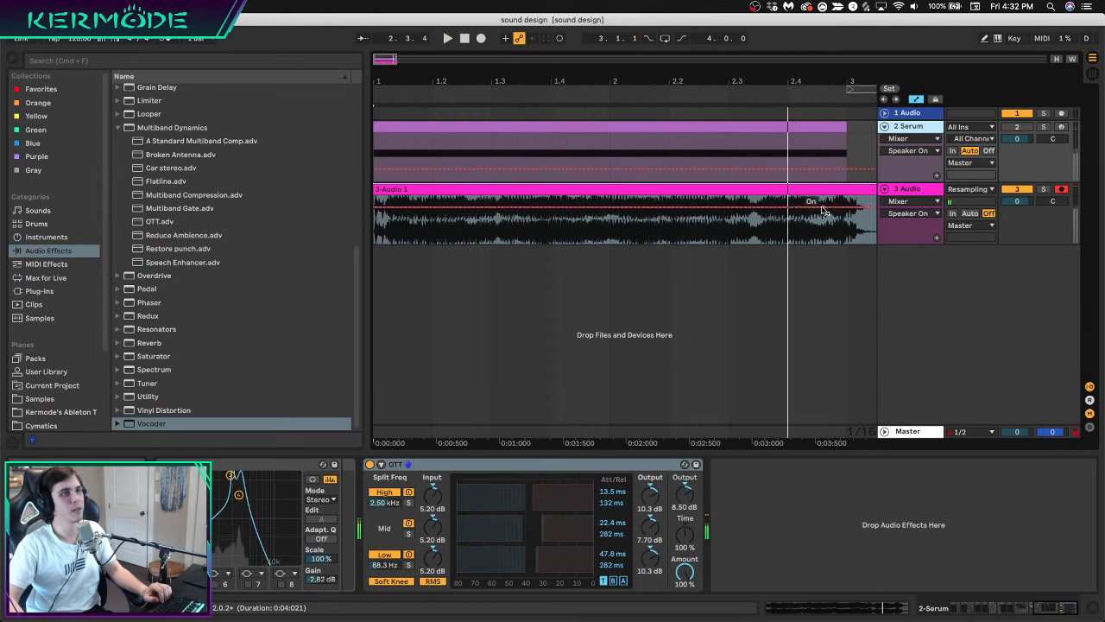
Reactivate the Serum track, deactivate audio track 3, and restore the deleted Vocoder after OTT
{"action": "left_click", "coordinate": [920, 197]}
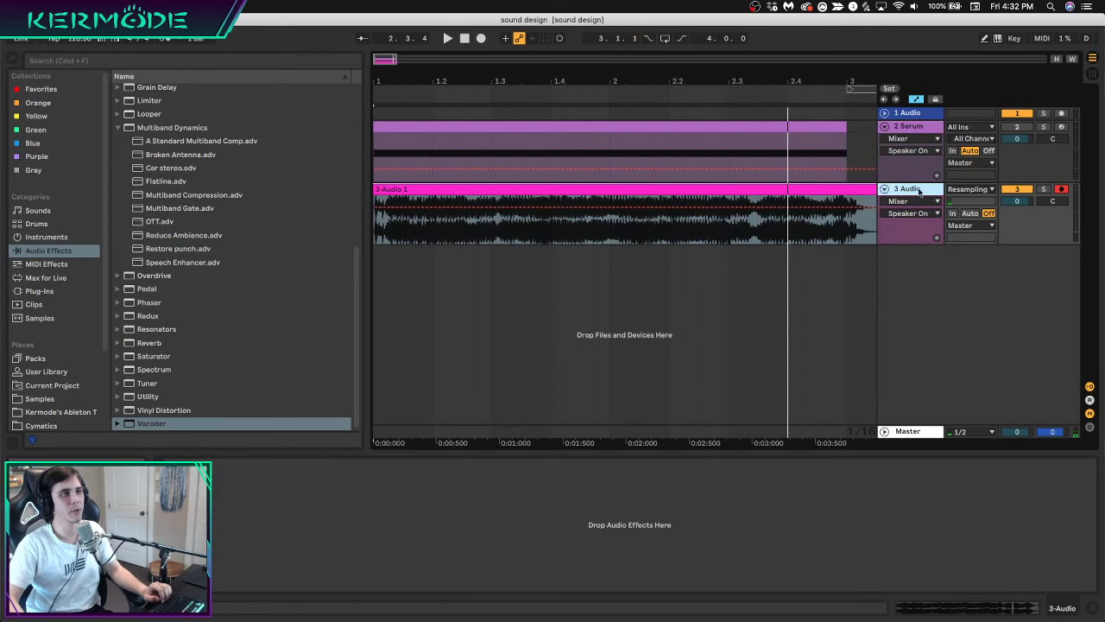
{"action": "key", "text": "F2"}
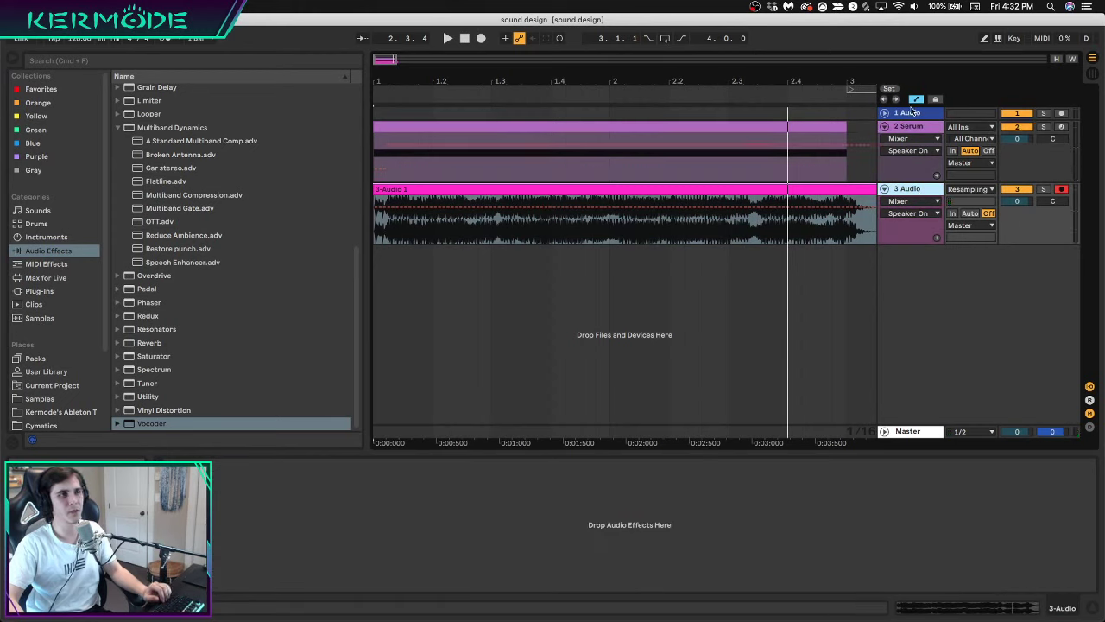
{"action": "left_click", "coordinate": [919, 139]}
{"action": "left_click", "coordinate": [918, 131]}
{"action": "left_click", "coordinate": [919, 130]}
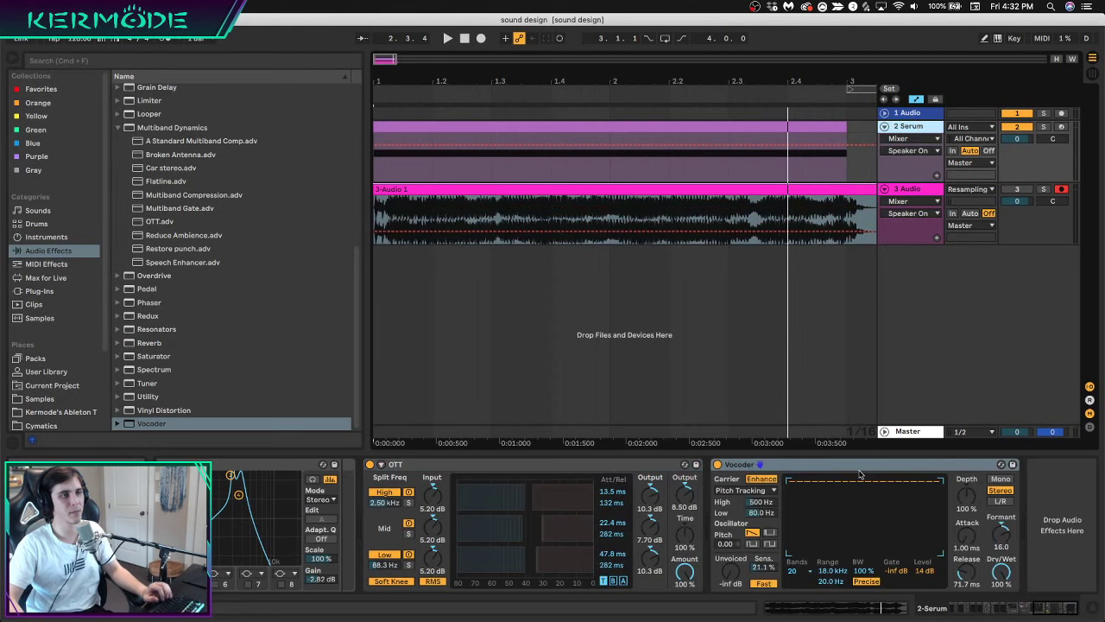
Reset the Vocoder's formant shift to 0.00 and raise its release to 225 ms while playing the Serum track
{"action": "key", "text": "space"}
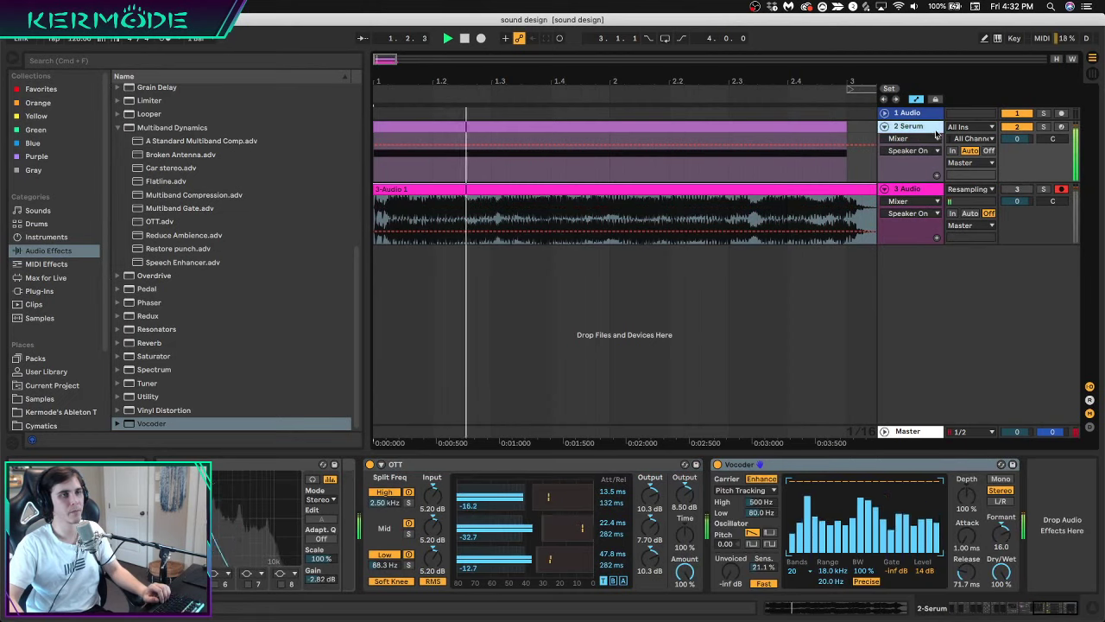
{"action": "double_click", "coordinate": [1000, 529]}
{"action": "key", "text": "space"}
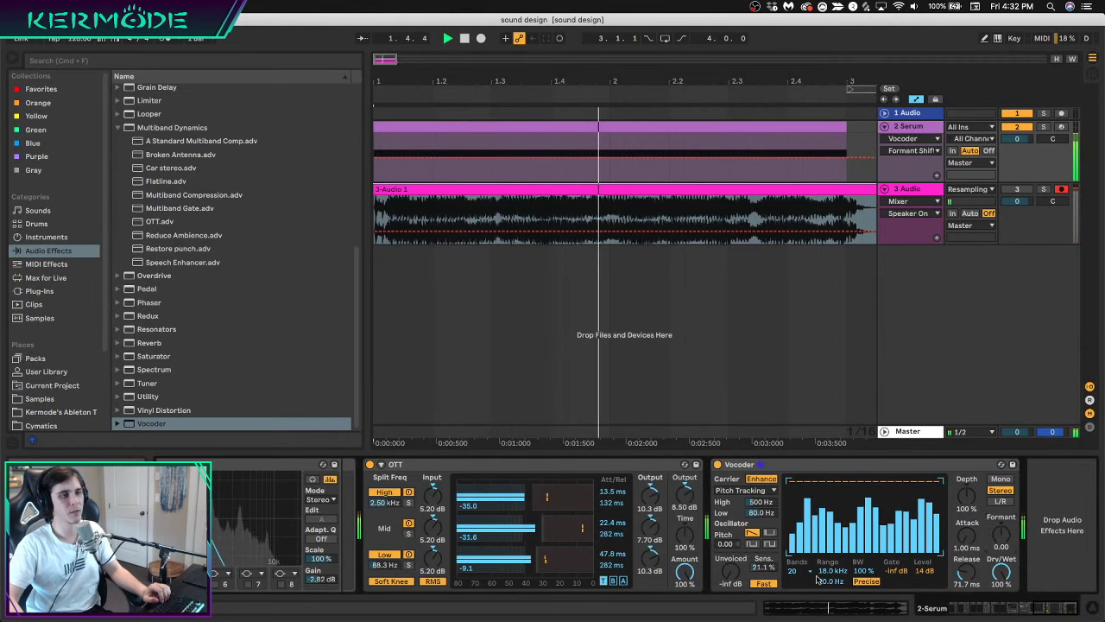
{"action": "left_click_drag", "start_coordinate": [965, 572], "coordinate": [964, 544]}
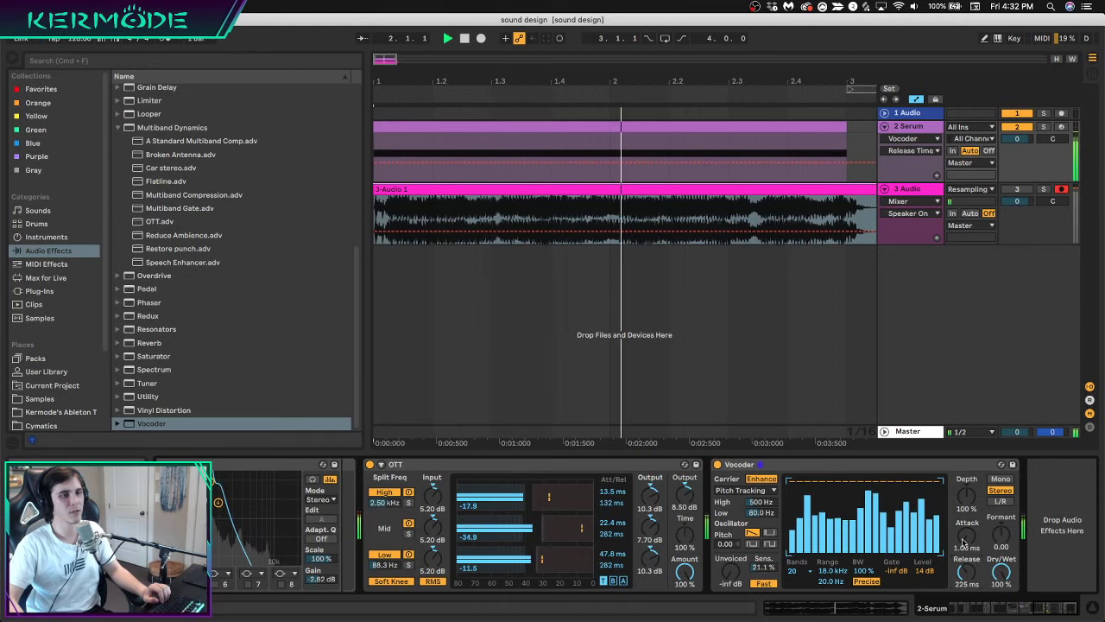
Audition the Vocoder at 200% depth with a pitch detection range of 134 Hz to 3 kHz
{"action": "left_click_drag", "start_coordinate": [966, 494], "coordinate": [966, 476]}
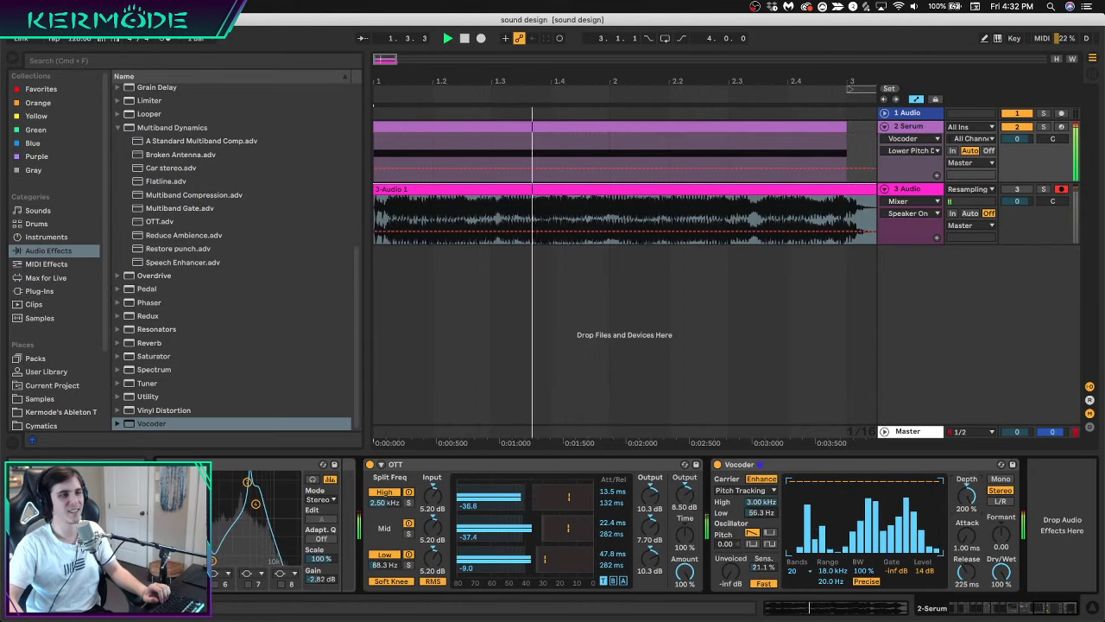
{"action": "key", "text": "space"}
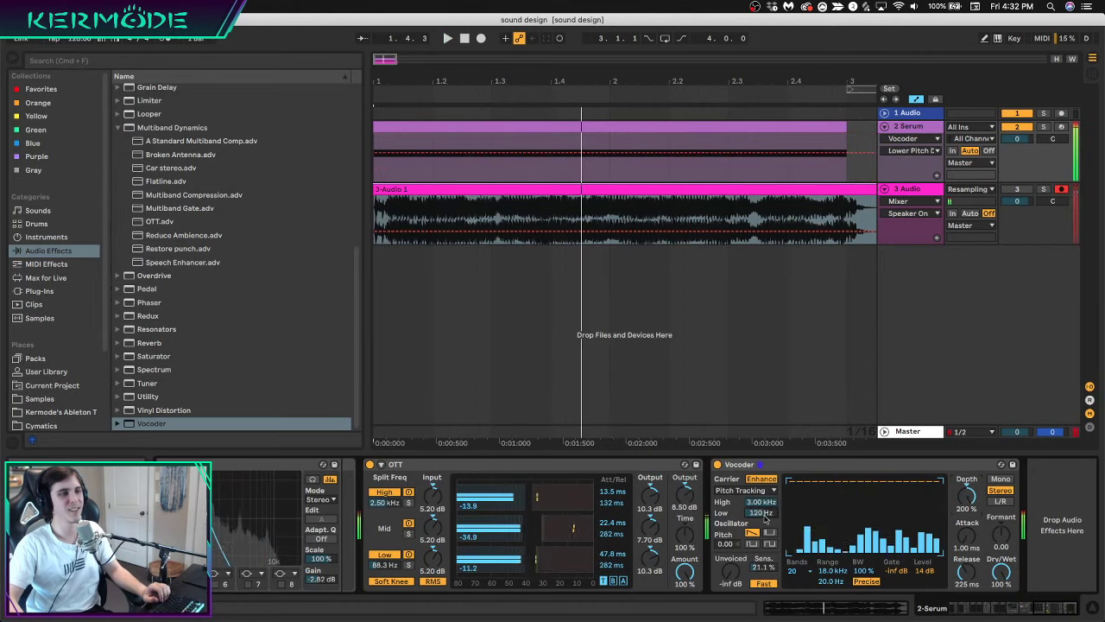
{"action": "key", "text": "space"}
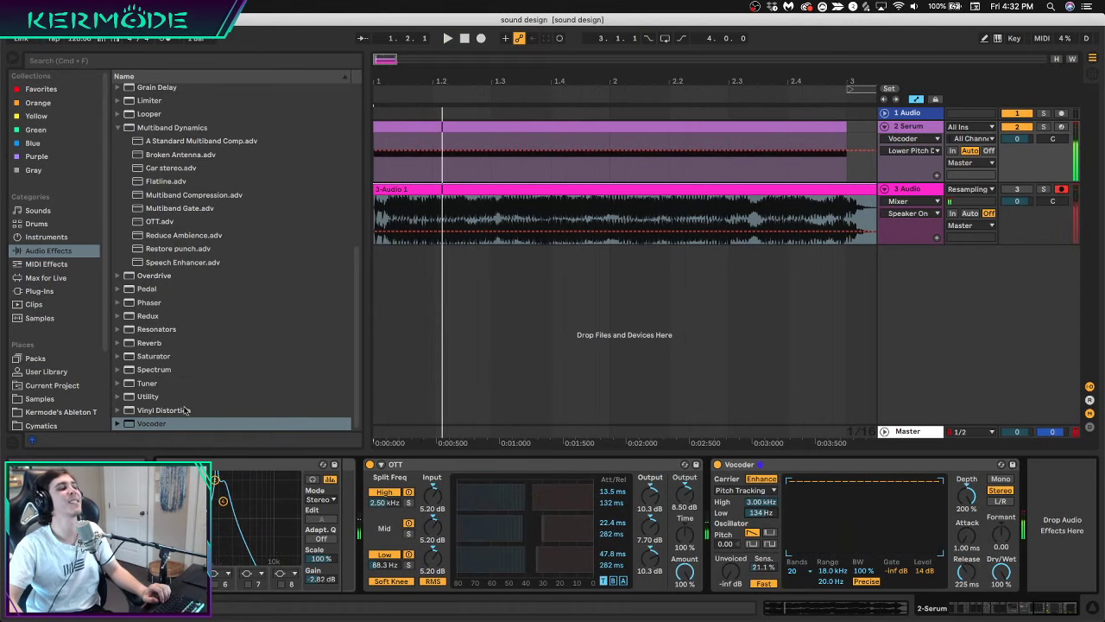
{"action": "key", "text": "space"}
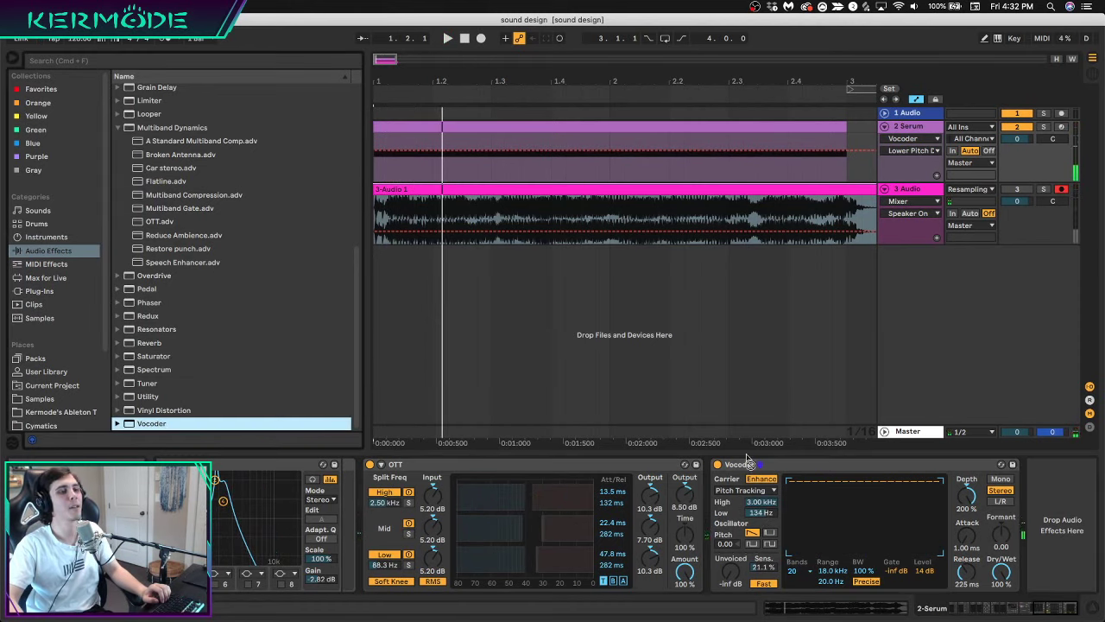
Replace the Vocoder with a fresh one after OTT, using a Pitch Tracking carrier with Enhance on
{"action": "left_click", "coordinate": [740, 489]}
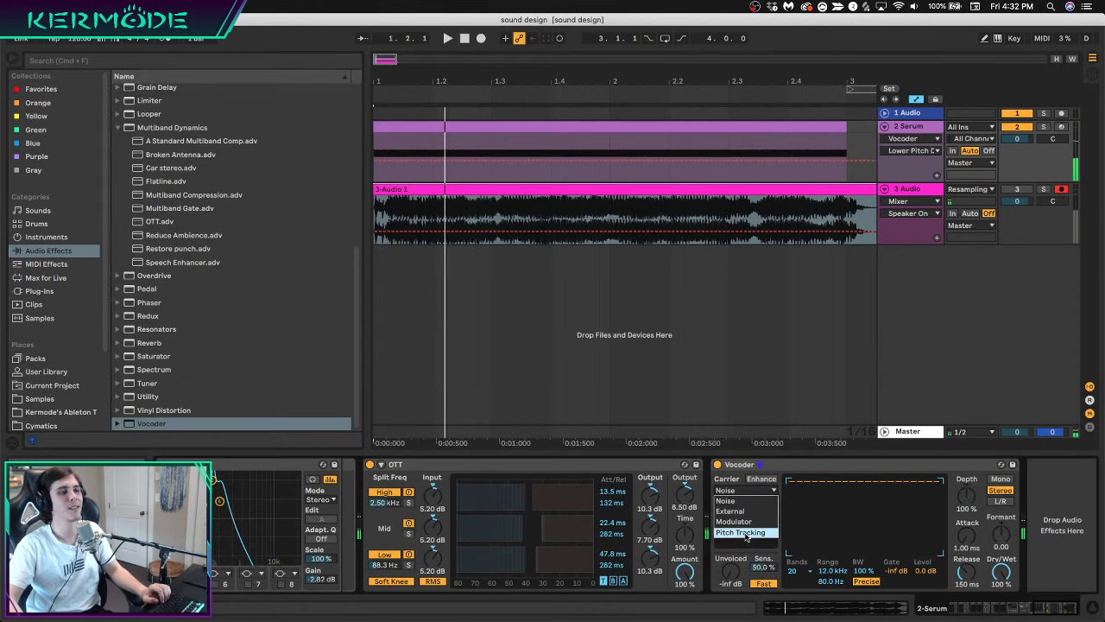
{"action": "left_click", "coordinate": [739, 532]}
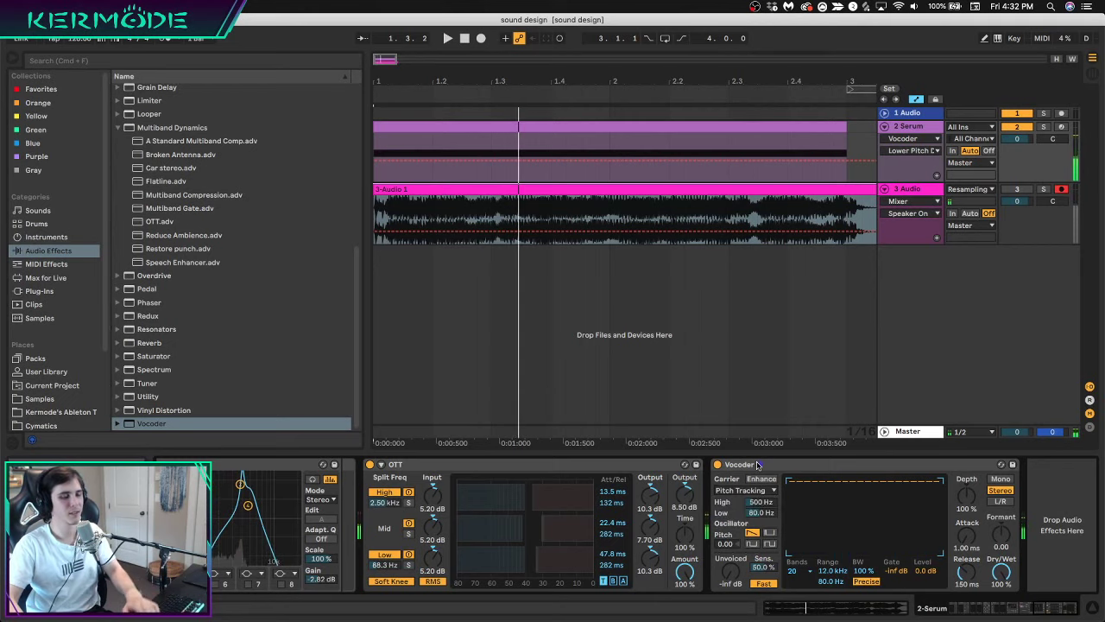
{"action": "left_click", "coordinate": [777, 464]}
{"action": "key", "text": "Delete"}
{"action": "left_click_drag", "start_coordinate": [152, 424], "coordinate": [907, 523]}
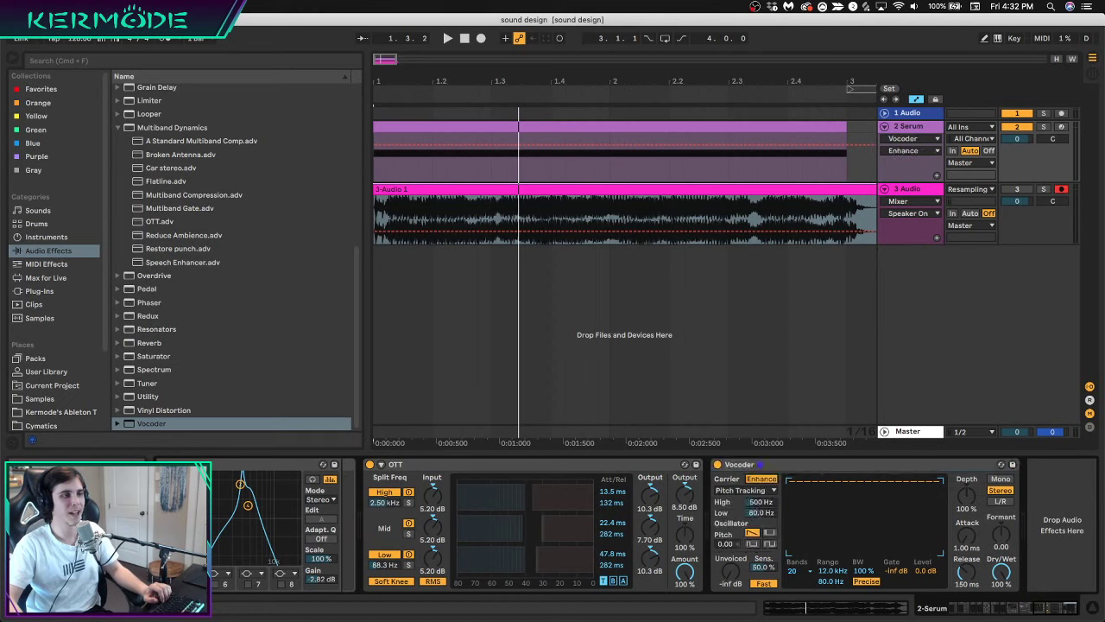
Audition the Vocoder with upper pitch detection at 3.00 kHz, envelope depth at 129% and output level at 17 dB
{"action": "left_click", "coordinate": [757, 503]}
{"action": "key", "text": "space"}
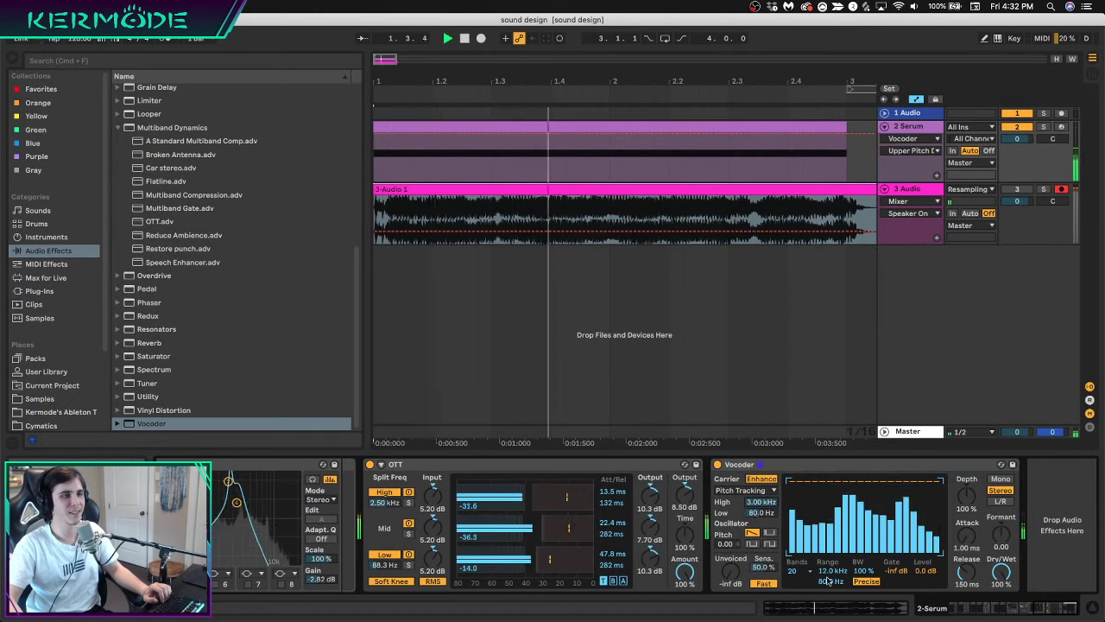
{"action": "left_click_drag", "start_coordinate": [926, 571], "coordinate": [926, 553]}
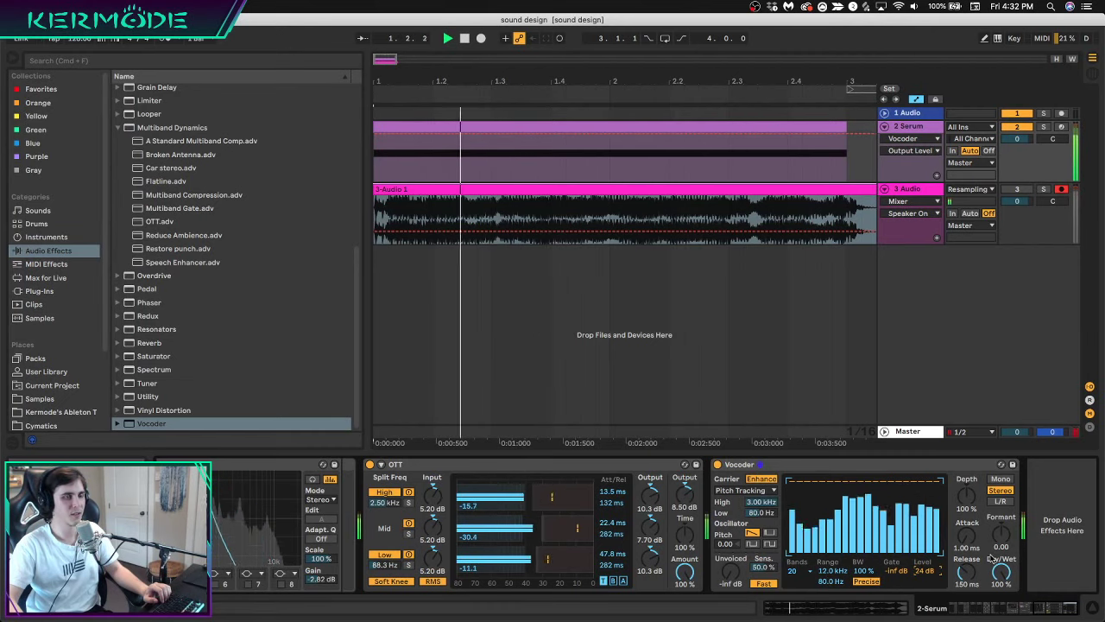
{"action": "key", "text": "space"}
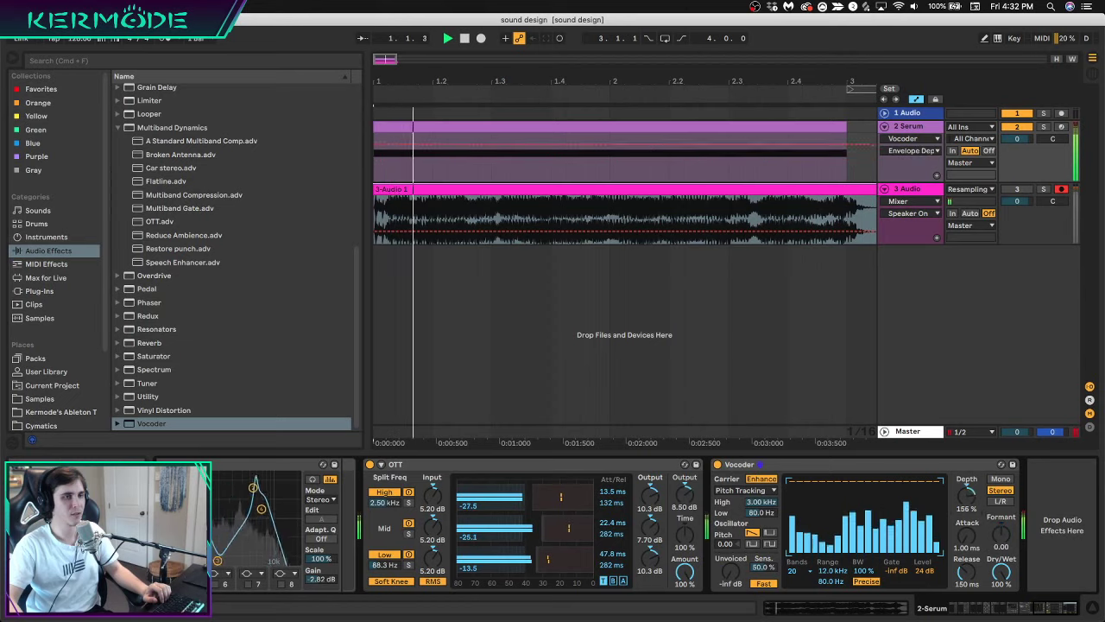
{"action": "left_click_drag", "start_coordinate": [968, 501], "coordinate": [968, 476]}
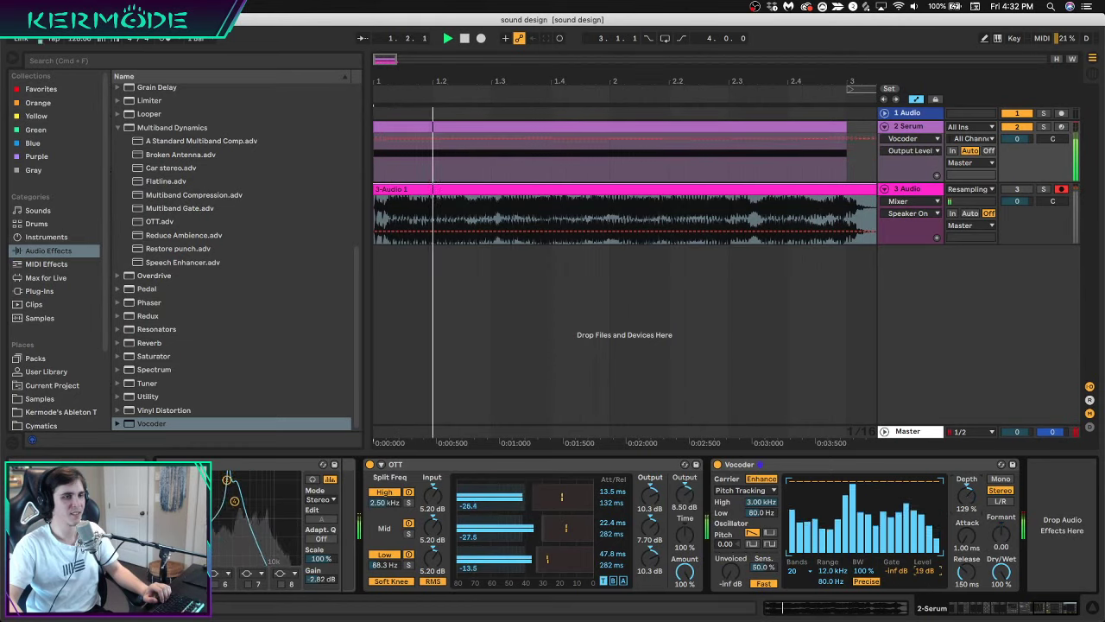
{"action": "left_click_drag", "start_coordinate": [924, 571], "coordinate": [928, 576]}
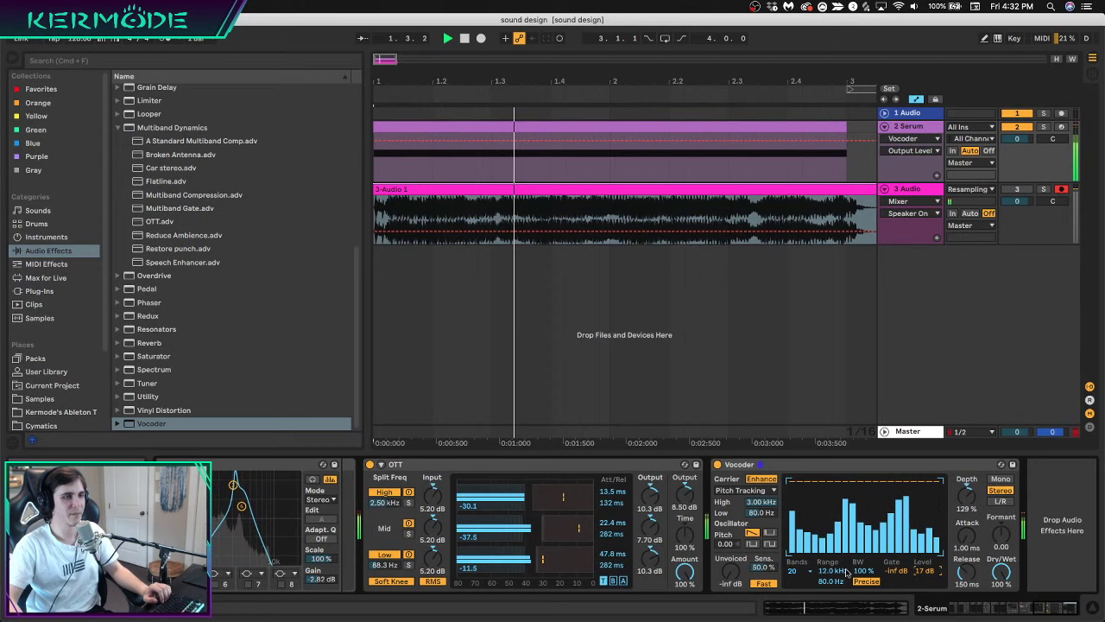
Try a Vocoder filter range of 20 Hz to 18 kHz with 28 and 20 bands, and a formant shift of 1.20
{"action": "left_click_drag", "start_coordinate": [831, 580], "coordinate": [829, 582]}
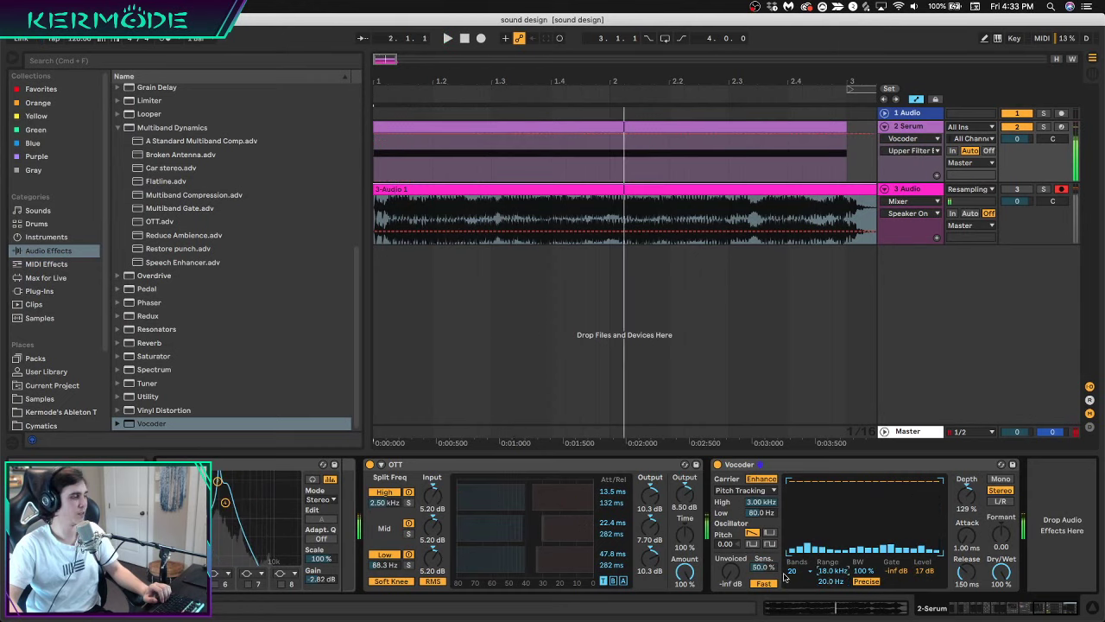
{"action": "key", "text": "space"}
{"action": "left_click", "coordinate": [794, 571]}
{"action": "left_click", "coordinate": [805, 494]}
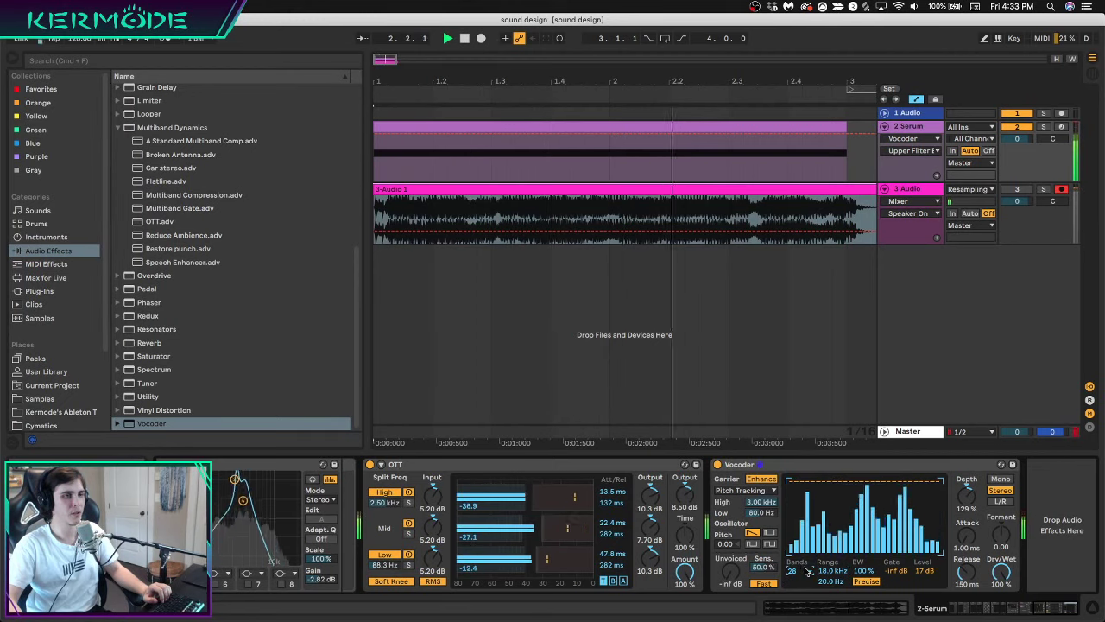
{"action": "left_click", "coordinate": [802, 571]}
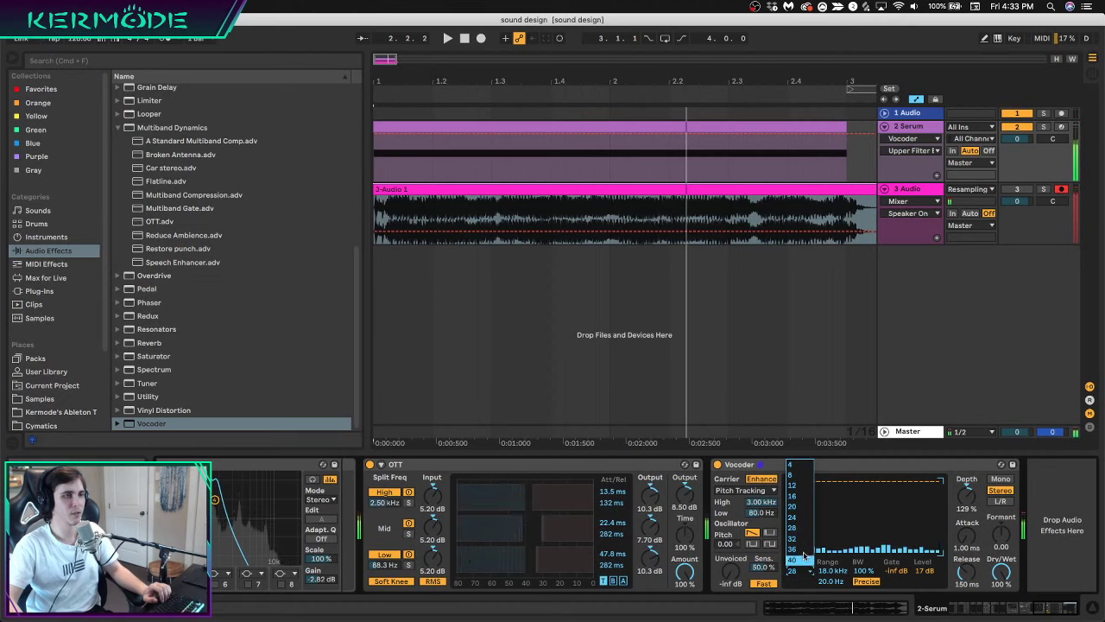
{"action": "left_click", "coordinate": [801, 507]}
{"action": "key", "text": "space"}
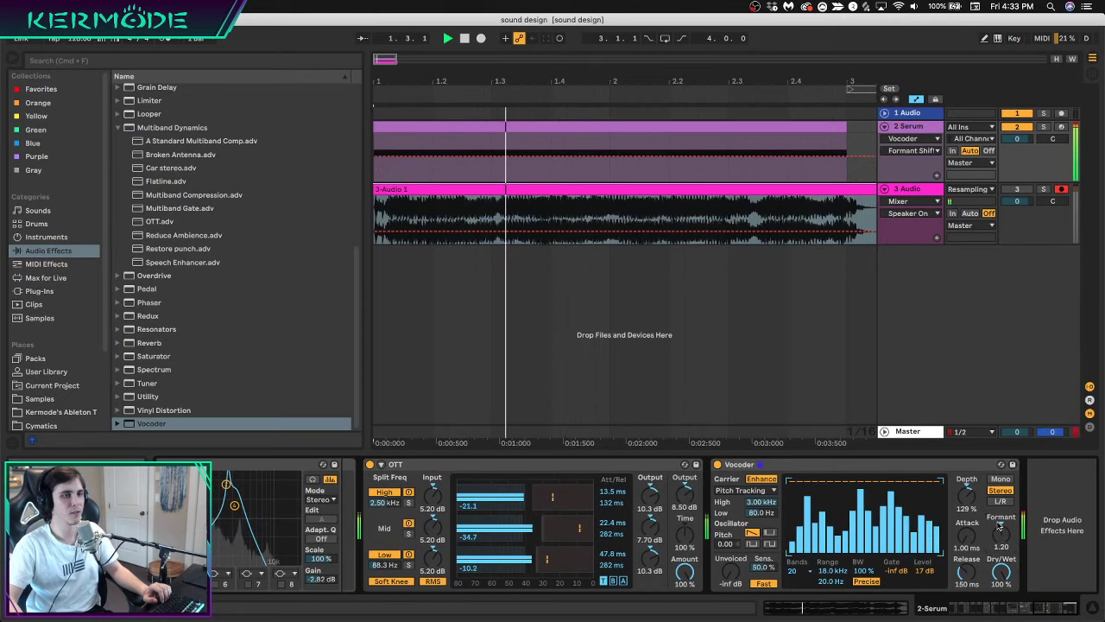
{"action": "key", "text": "space"}
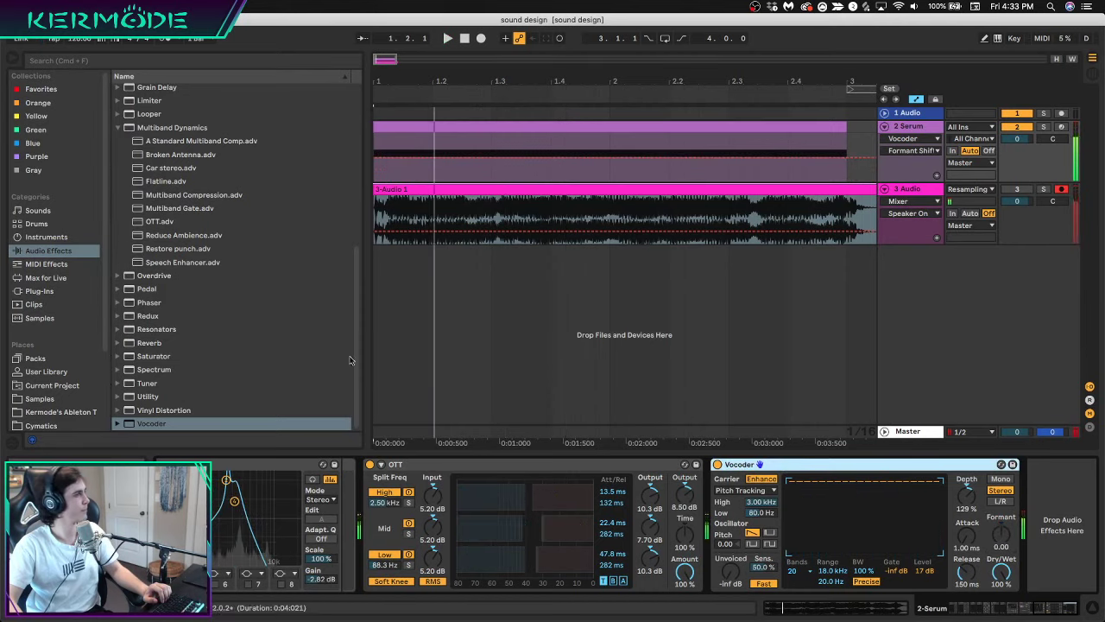
Swap the tweaked Vocoder for a default one after OTT, with Enhance on and Pitch Tracking as carrier
{"action": "key", "text": "Delete"}
{"action": "left_click_drag", "start_coordinate": [152, 423], "coordinate": [715, 532]}
{"action": "left_click", "coordinate": [761, 478]}
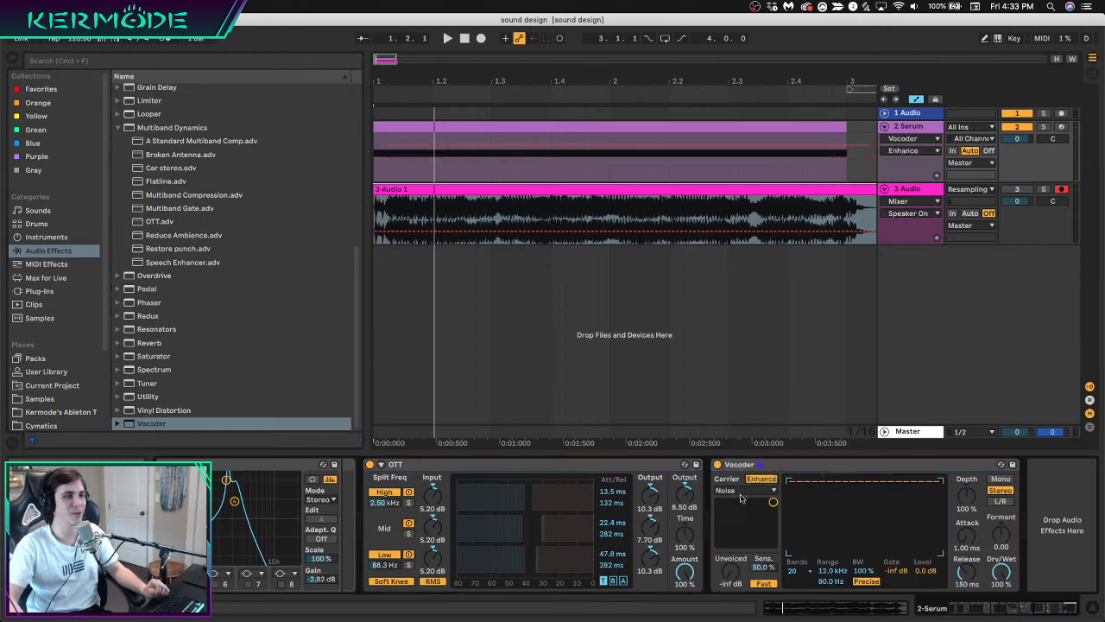
{"action": "left_click", "coordinate": [738, 489]}
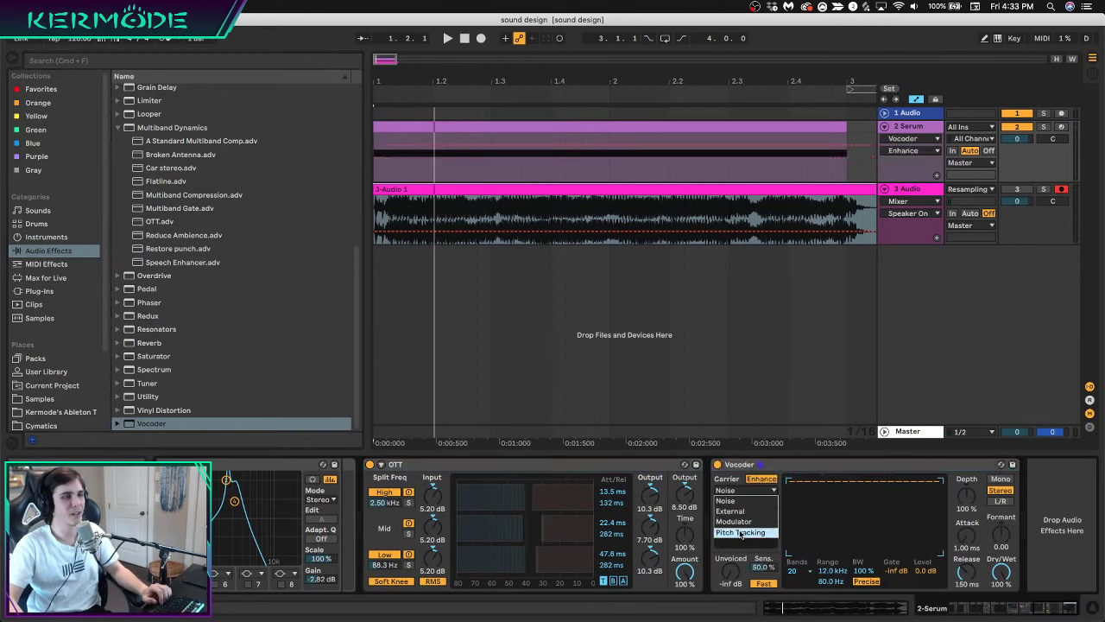
{"action": "left_click", "coordinate": [740, 533]}
Set the Vocoder's pitch detection to 30 Hz–3 kHz, level to 12 dB, release to 71.7 ms and depth to 200%
{"action": "key", "text": "space"}
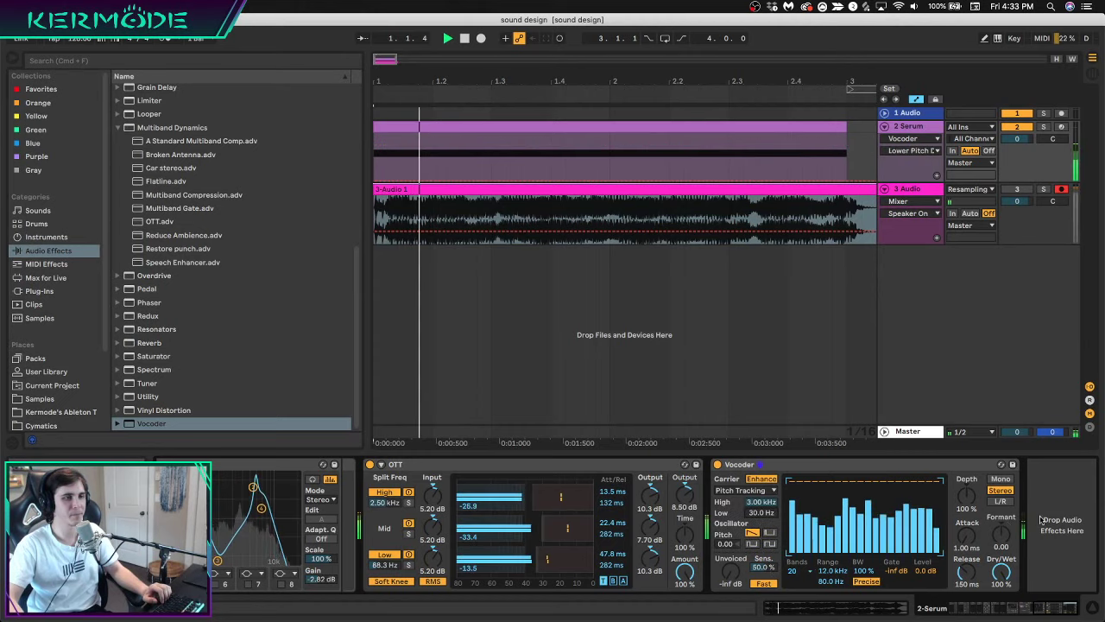
{"action": "key", "text": "space"}
{"action": "left_click_drag", "start_coordinate": [925, 570], "coordinate": [966, 573]}
{"action": "key", "text": "space"}
{"action": "key", "text": "space"}
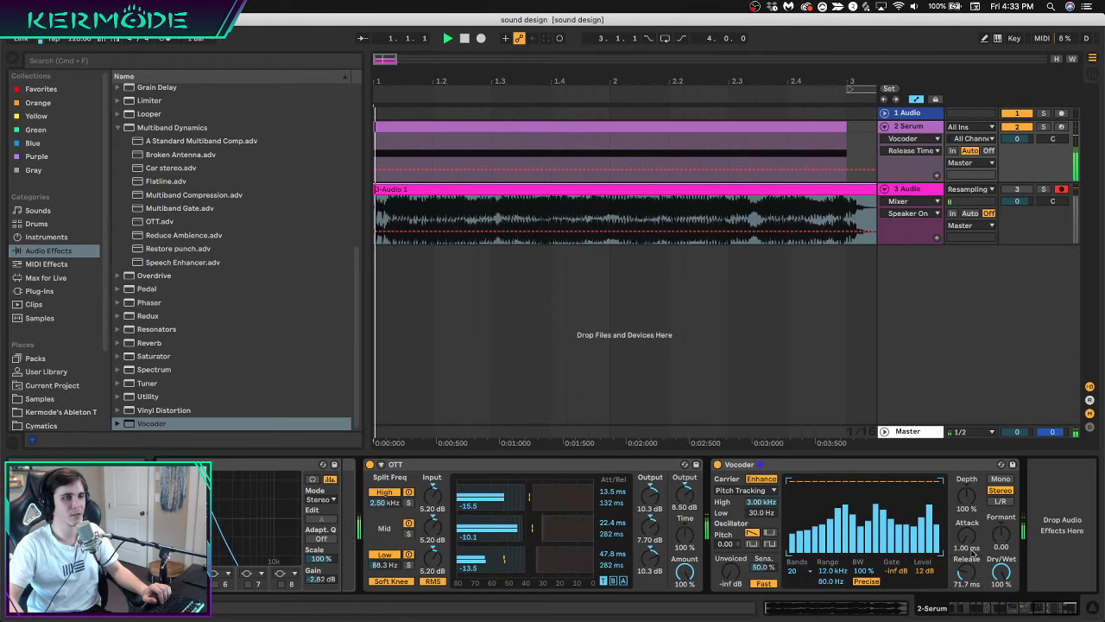
{"action": "left_click_drag", "start_coordinate": [967, 495], "coordinate": [966, 441]}
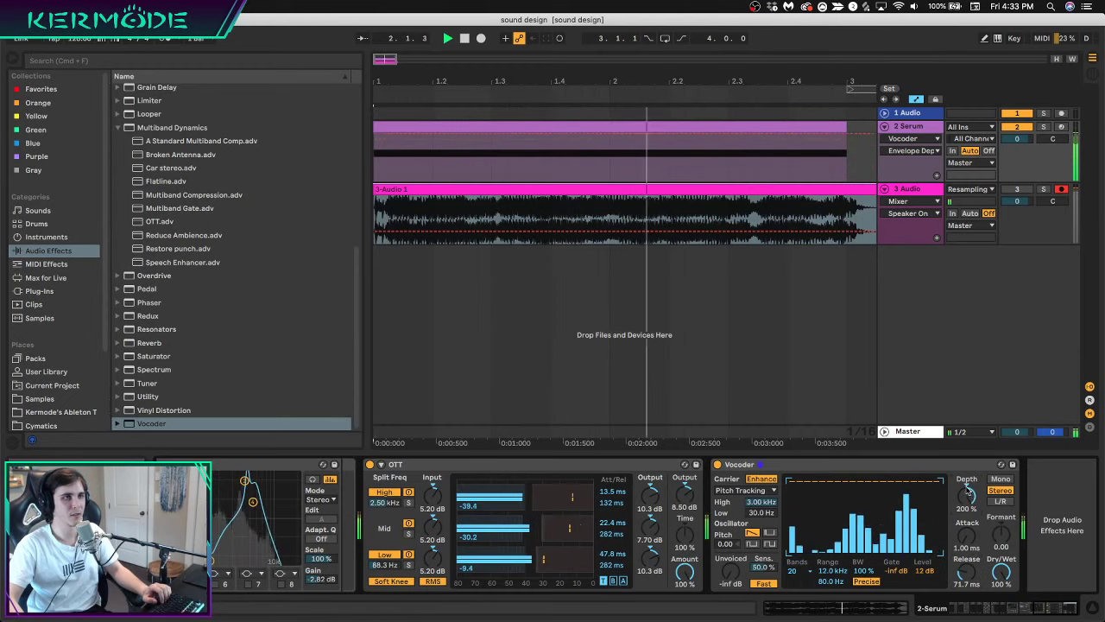
Record the vocoded Serum sound onto audio track 3 by resampling, replacing the previous recording
{"action": "left_click", "coordinate": [595, 188]}
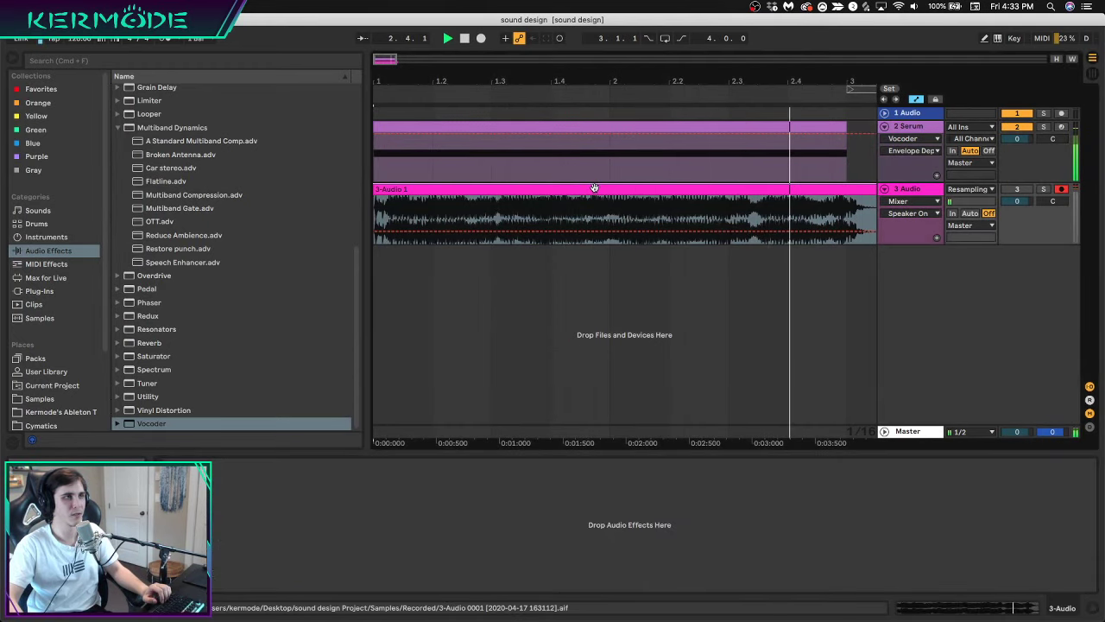
{"action": "key", "text": "space"}
{"action": "left_click", "coordinate": [481, 38]}
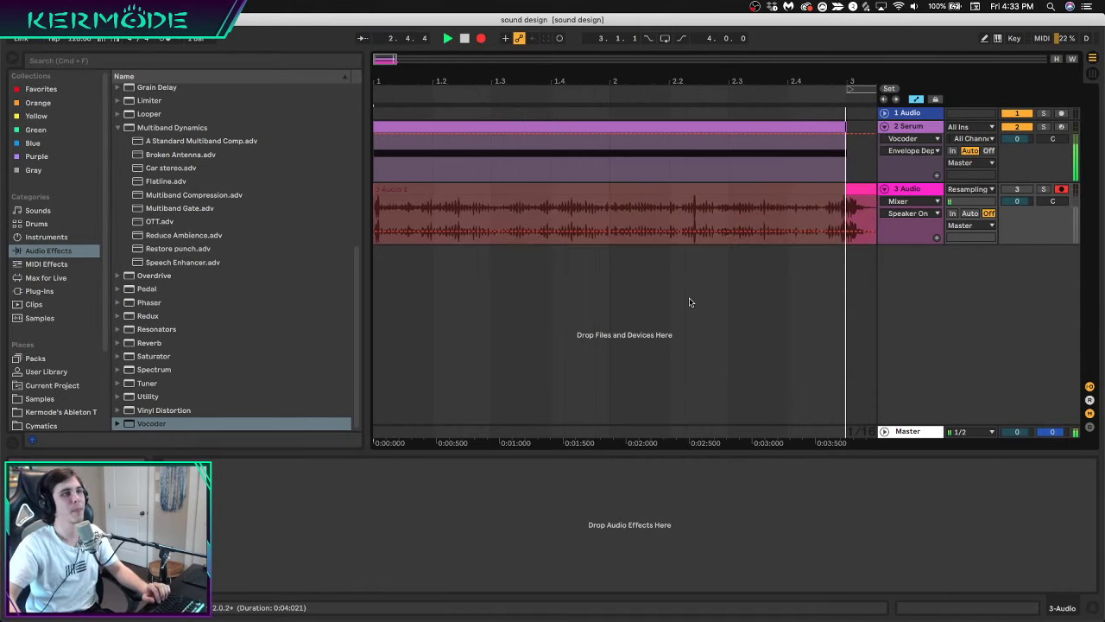
{"action": "key", "text": "space"}
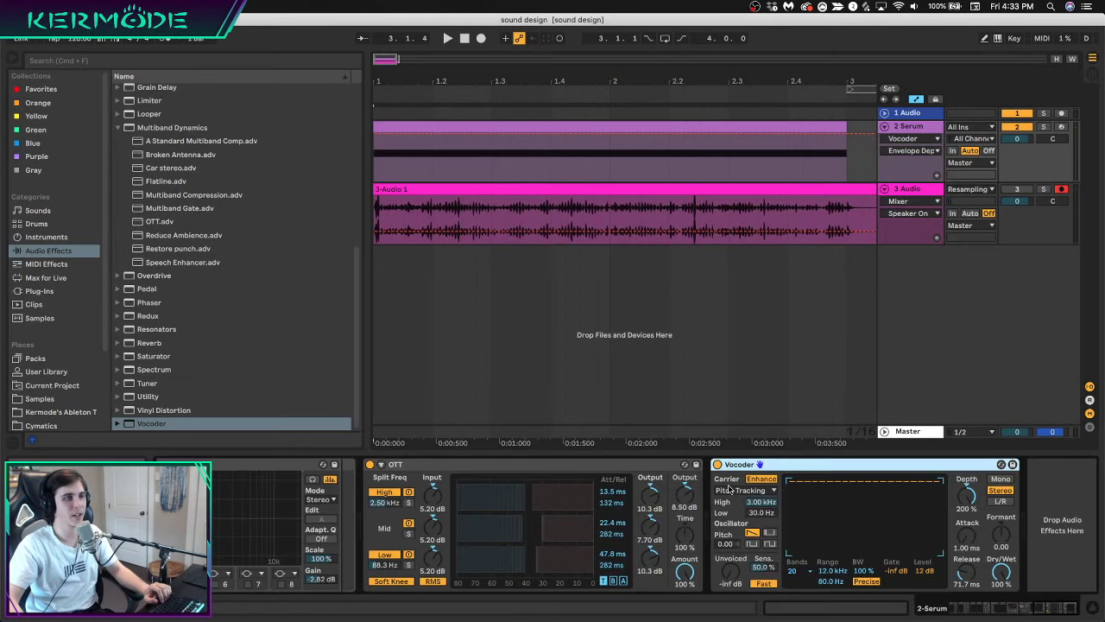
Delete the Vocoder from the Serum track and add a short fade-in to the start of the resampled clip
{"action": "key", "text": "Delete"}
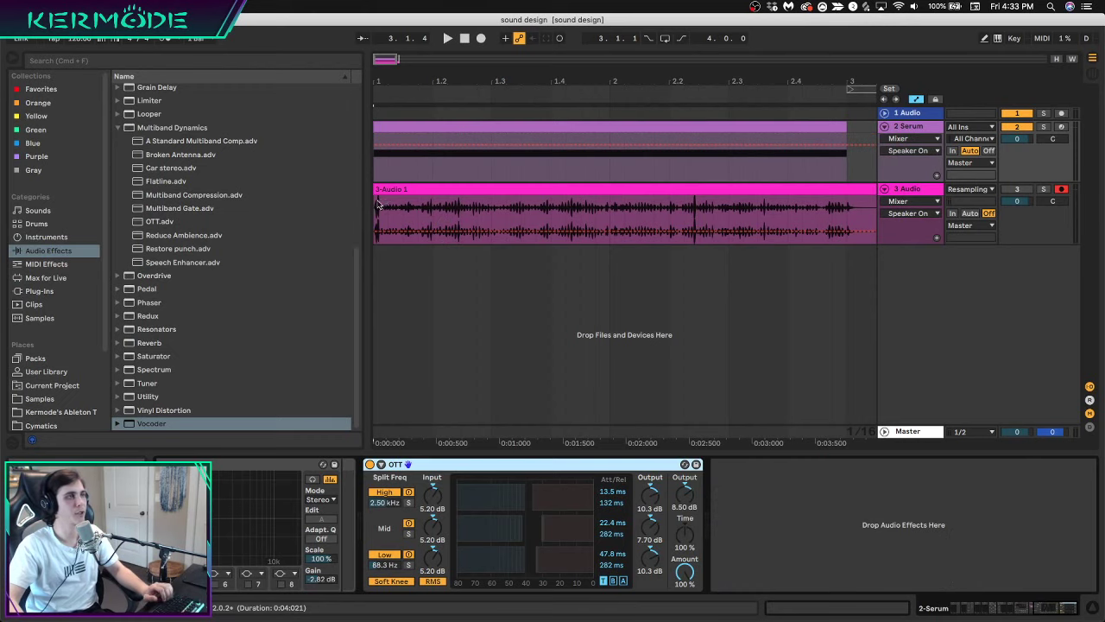
{"action": "left_click", "coordinate": [376, 203]}
{"action": "left_click_drag", "start_coordinate": [376, 203], "coordinate": [396, 198]}
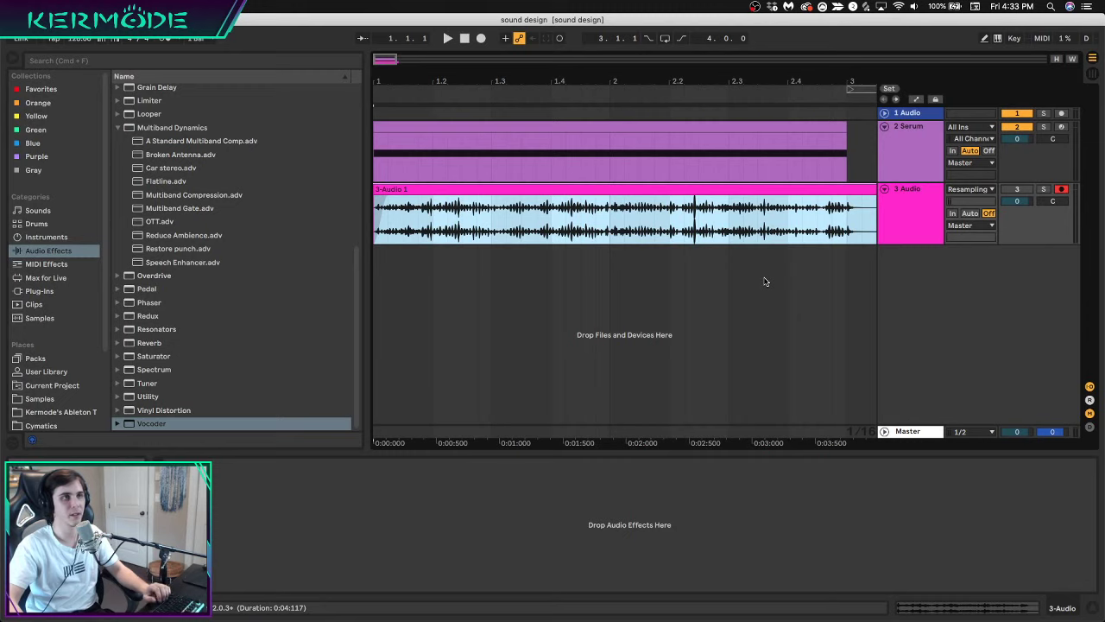
Audition audio track 3 with and without the Serum track, leaving Serum deactivated and track 3 at -0.3 dB
{"action": "left_click", "coordinate": [764, 282]}
{"action": "key", "text": "space"}
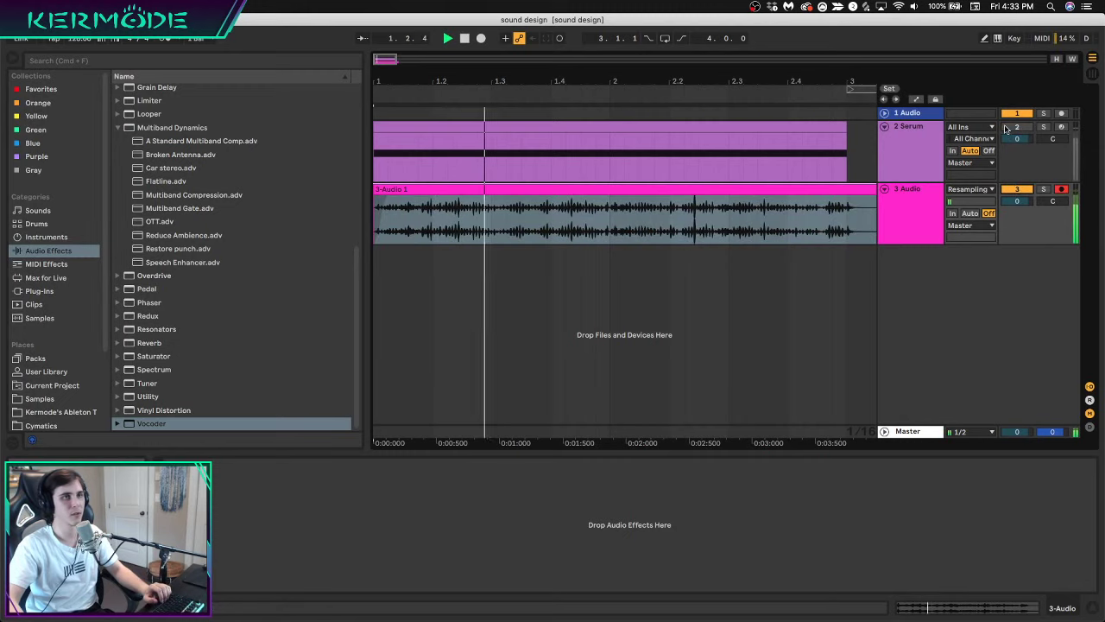
{"action": "key", "text": "space"}
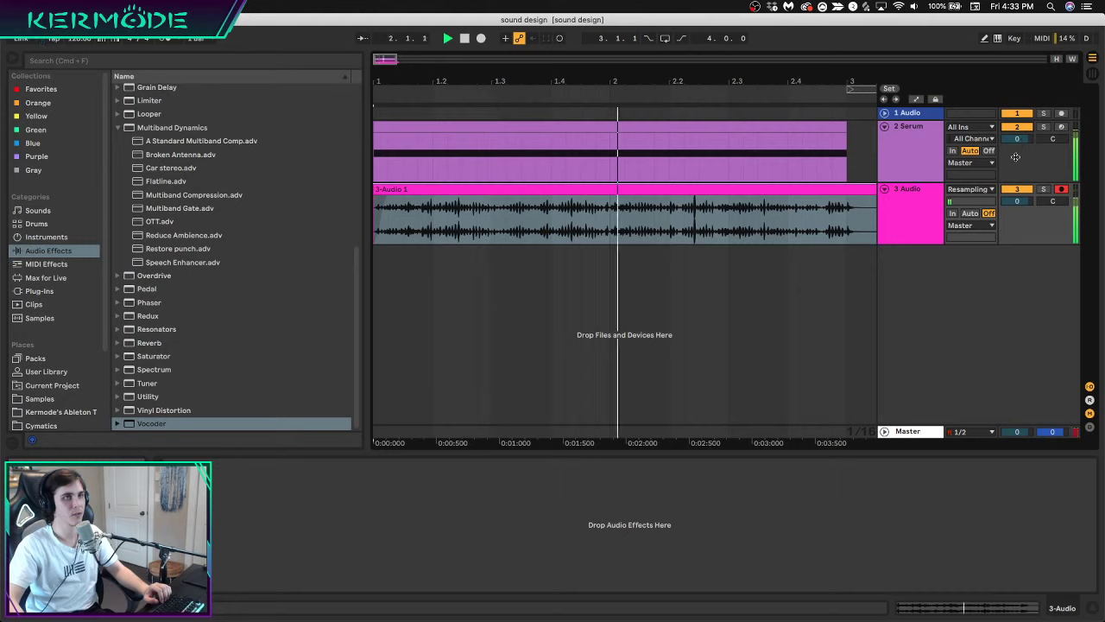
{"action": "key", "text": "space"}
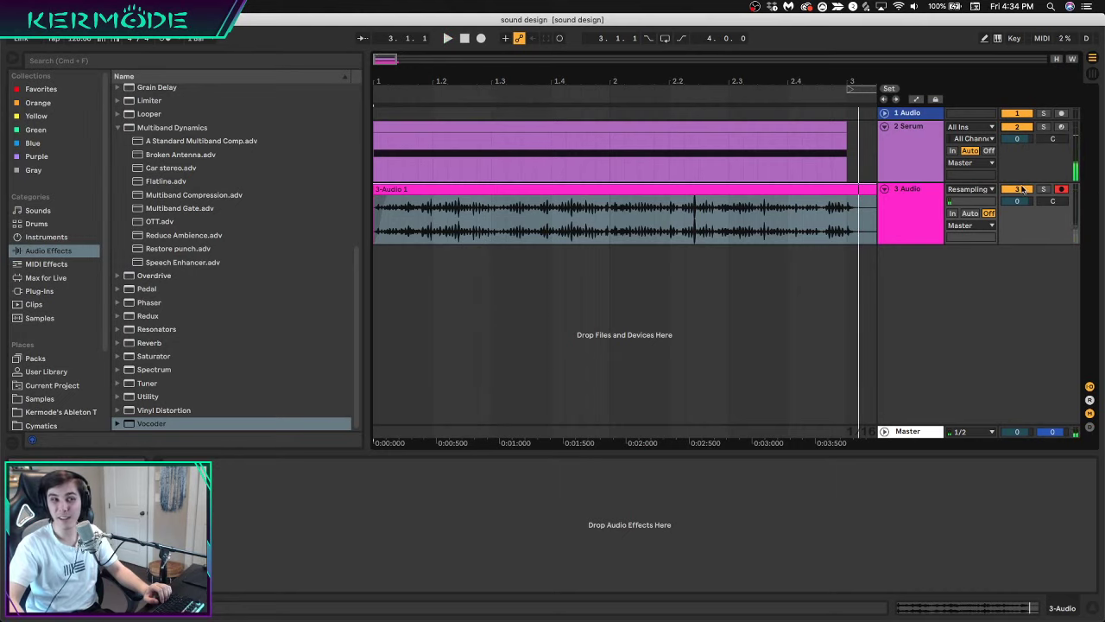
{"action": "key", "text": "space"}
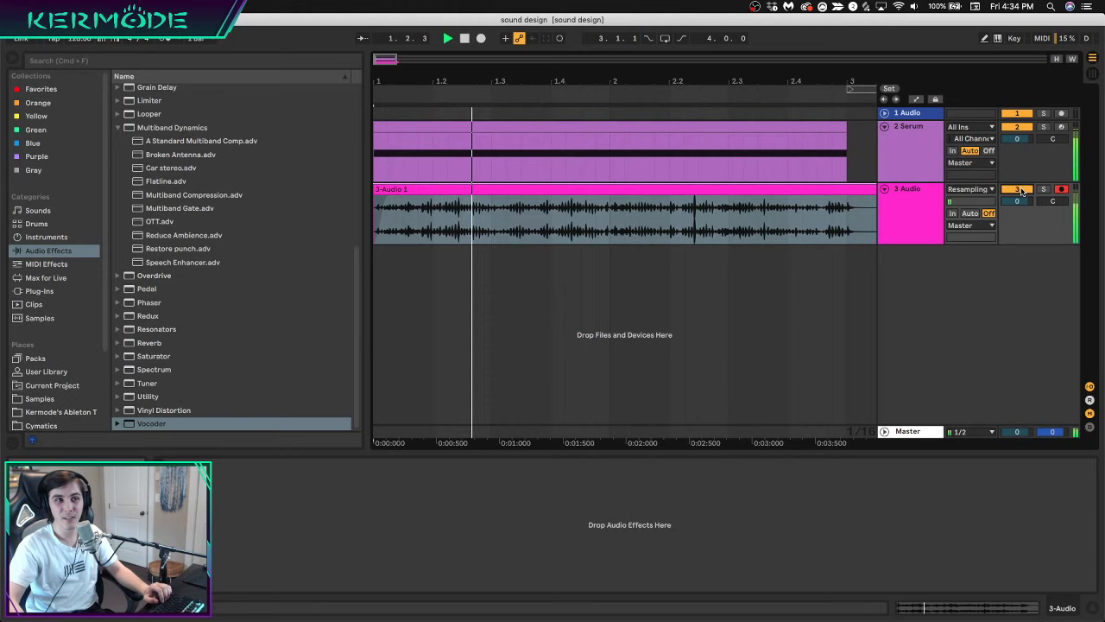
{"action": "left_click", "coordinate": [394, 188]}
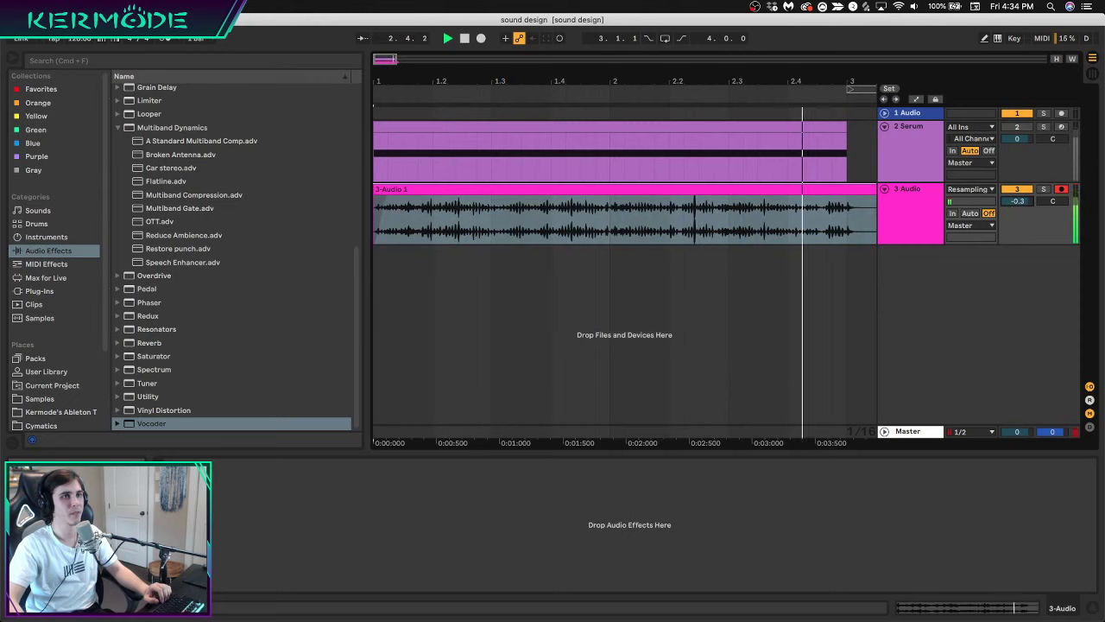
{"action": "key", "text": "space"}
Insert a MIDI track below audio track 3 and copy the Serum track's MIDI clip onto it at bar 1
{"action": "left_click", "coordinate": [884, 215]}
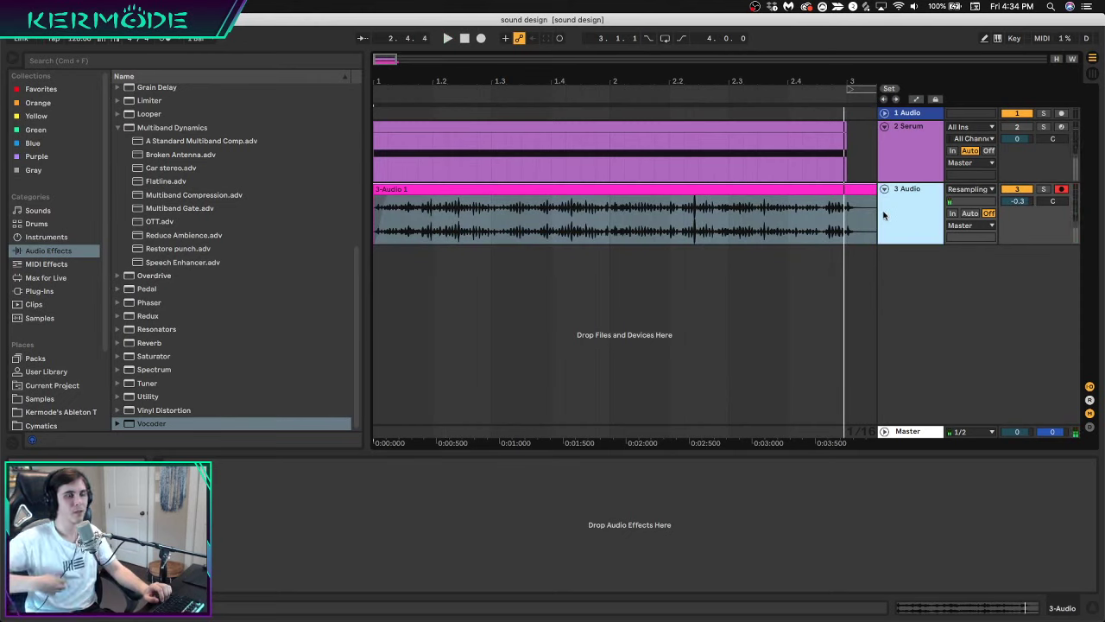
{"action": "key", "text": "super+shift+t"}
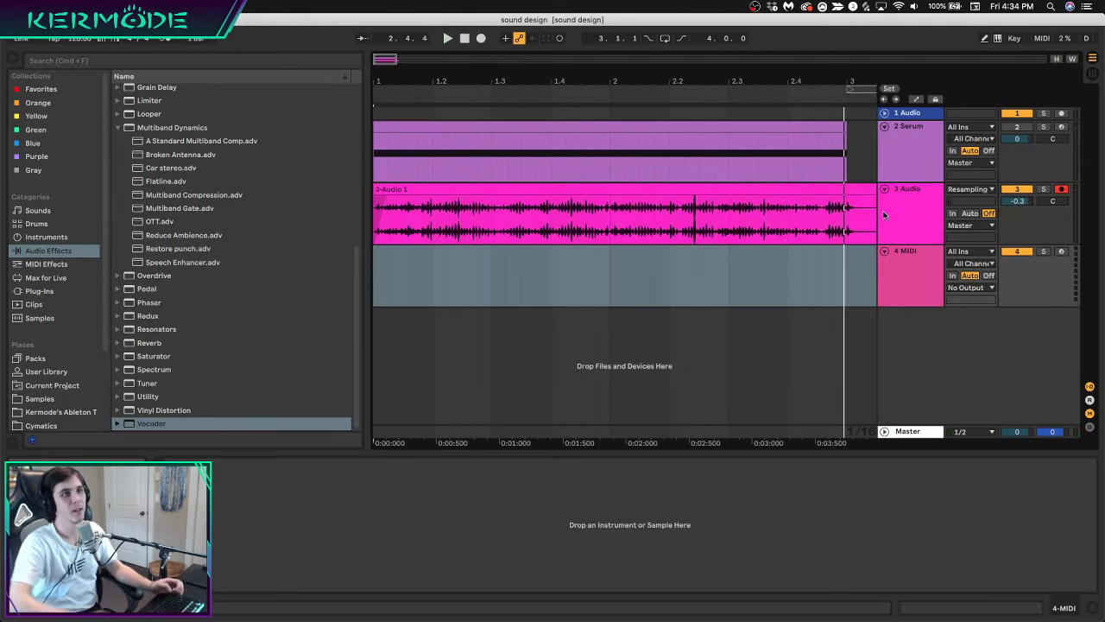
{"action": "left_click", "coordinate": [38, 292]}
{"action": "left_click_drag", "start_coordinate": [476, 127], "coordinate": [470, 273]}
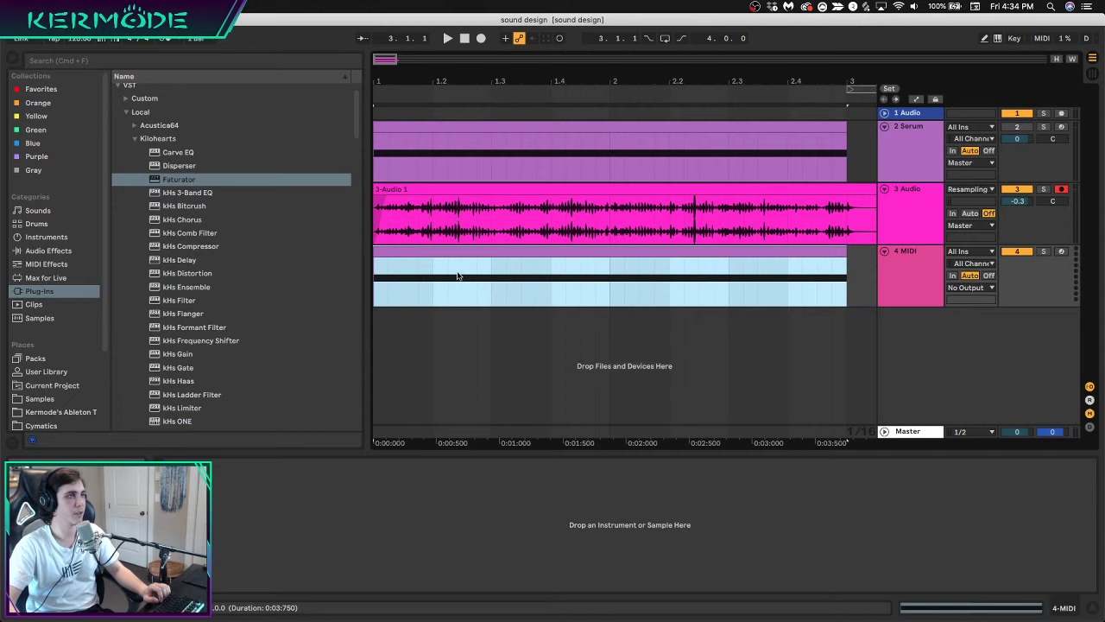
Load the FATTY SUB rack from the Bass 2020 Racks folder onto the new MIDI track and play it with the recording
{"action": "left_click", "coordinate": [57, 412]}
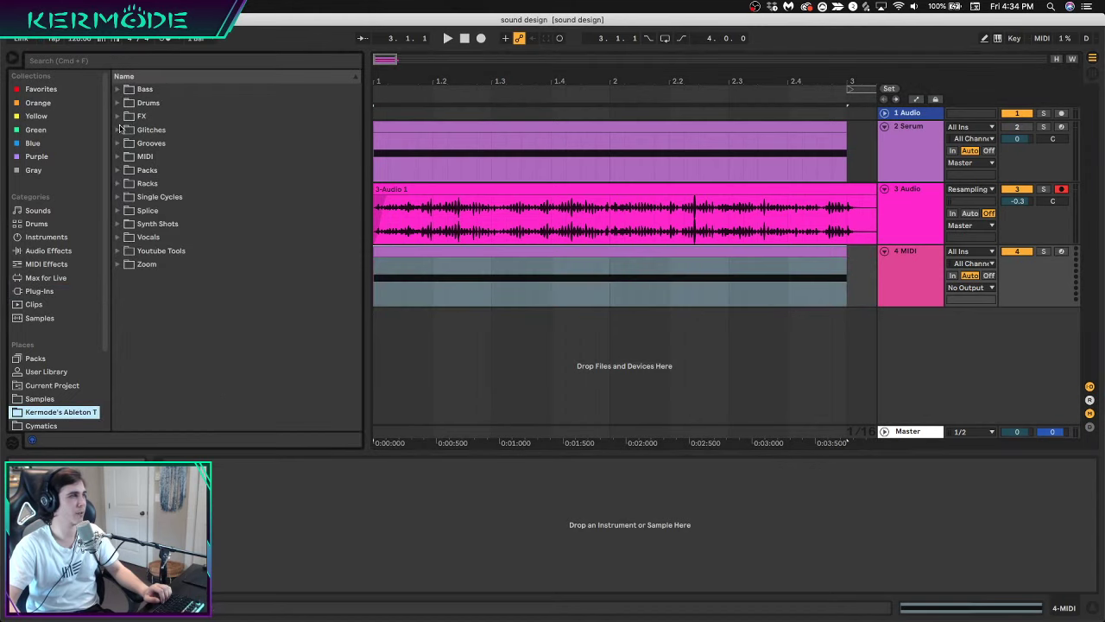
{"action": "left_click", "coordinate": [118, 183]}
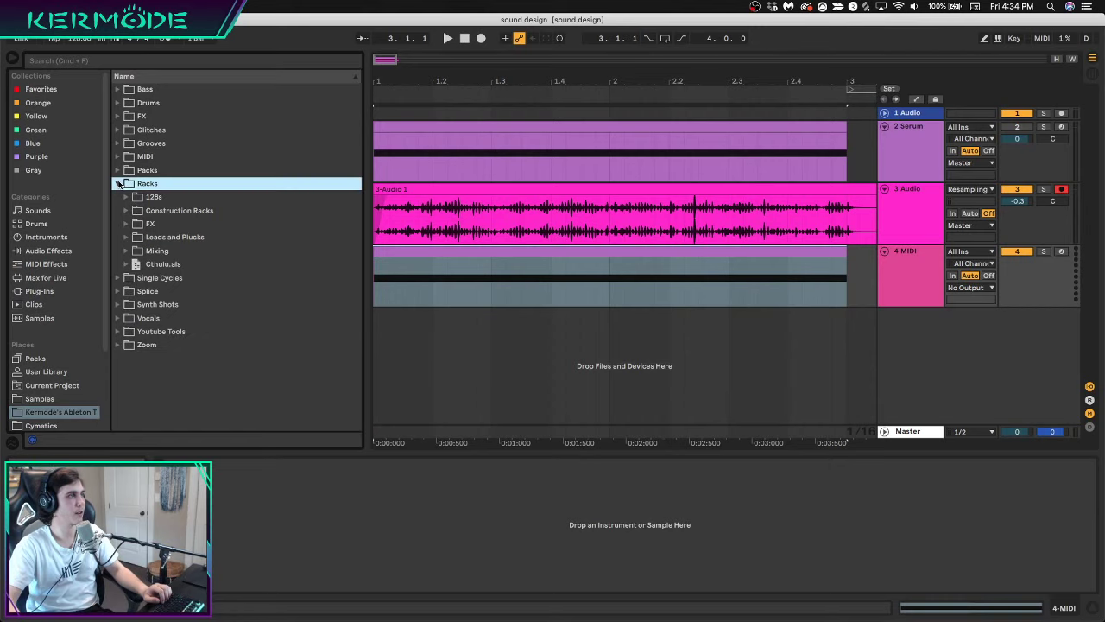
{"action": "left_click", "coordinate": [118, 90]}
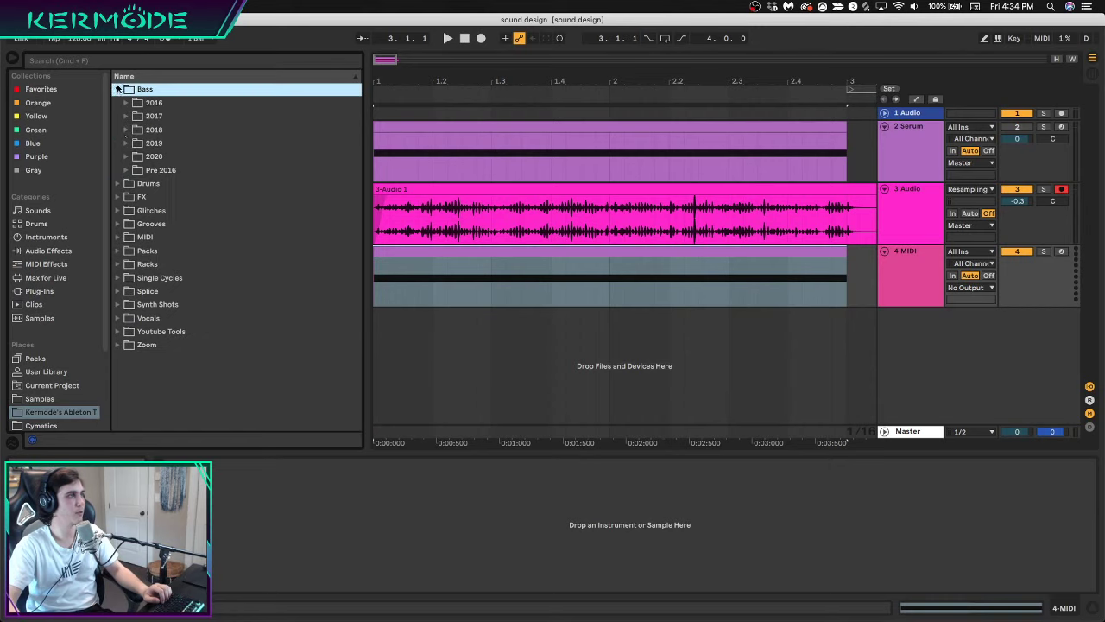
{"action": "left_click", "coordinate": [127, 155]}
{"action": "scroll", "coordinate": [174, 226], "scroll_direction": "down", "scroll_amount": 2}
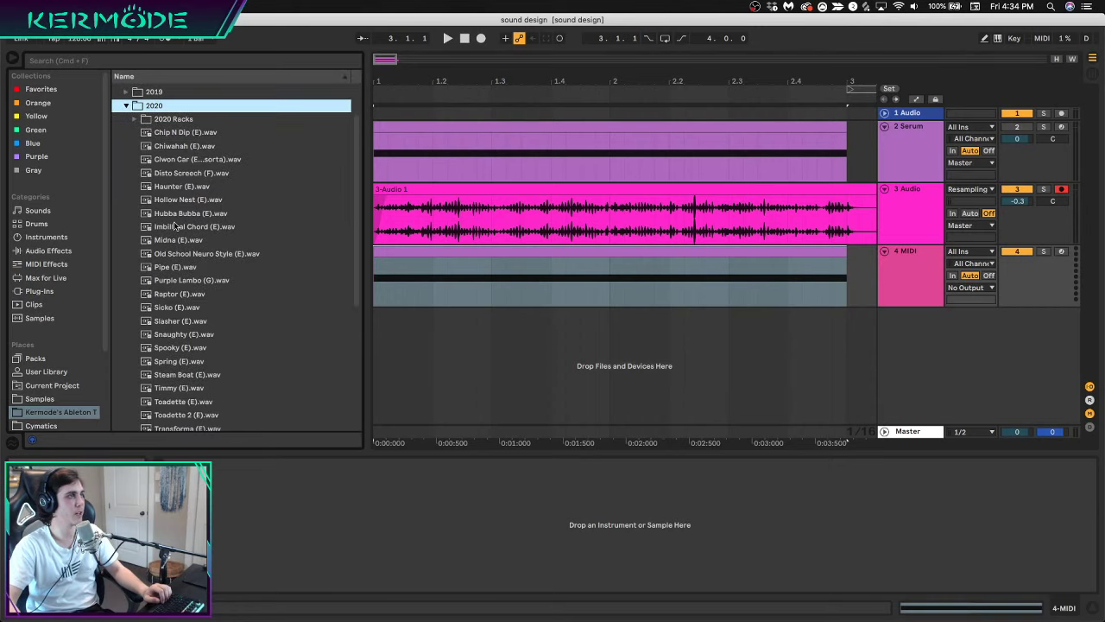
{"action": "key", "text": "Down"}
{"action": "key", "text": "Right"}
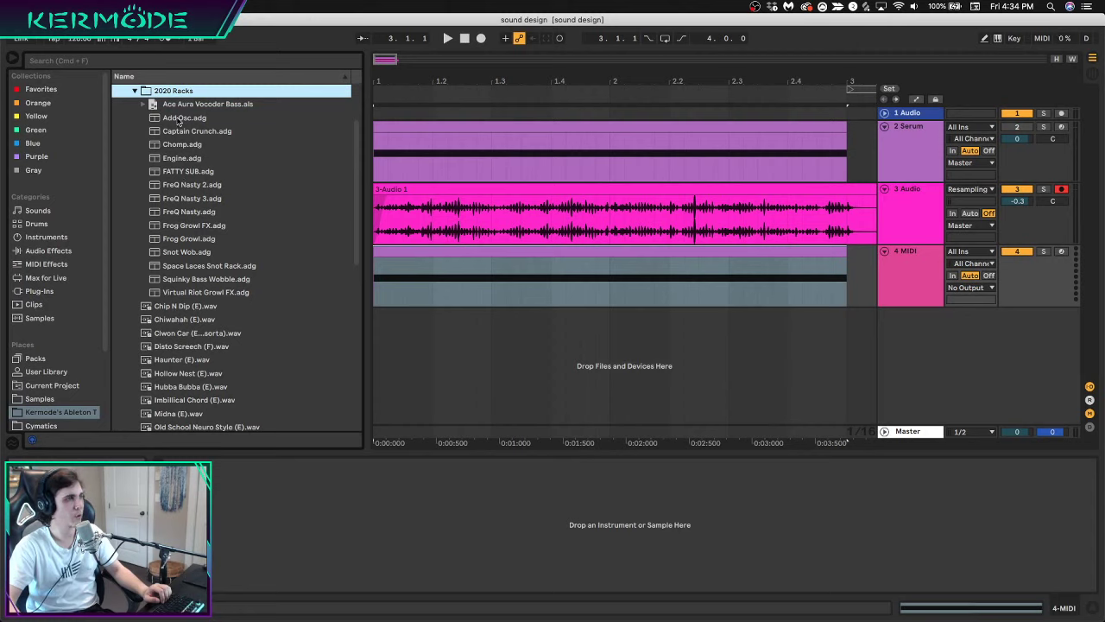
{"action": "left_click", "coordinate": [183, 172]}
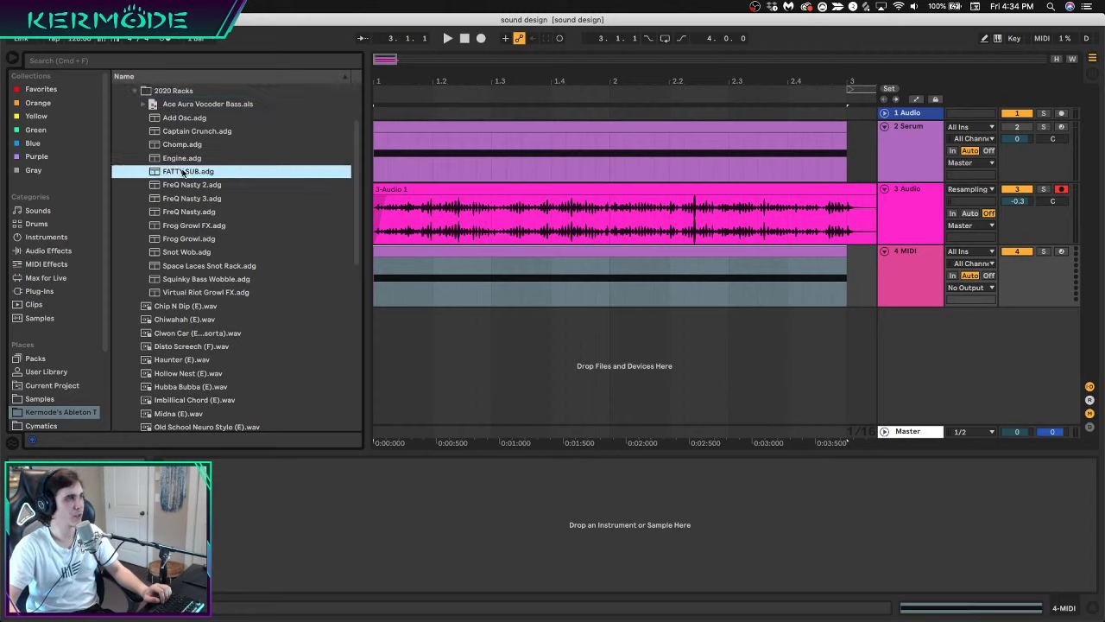
{"action": "left_click_drag", "start_coordinate": [183, 172], "coordinate": [455, 270]}
{"action": "key", "text": "space"}
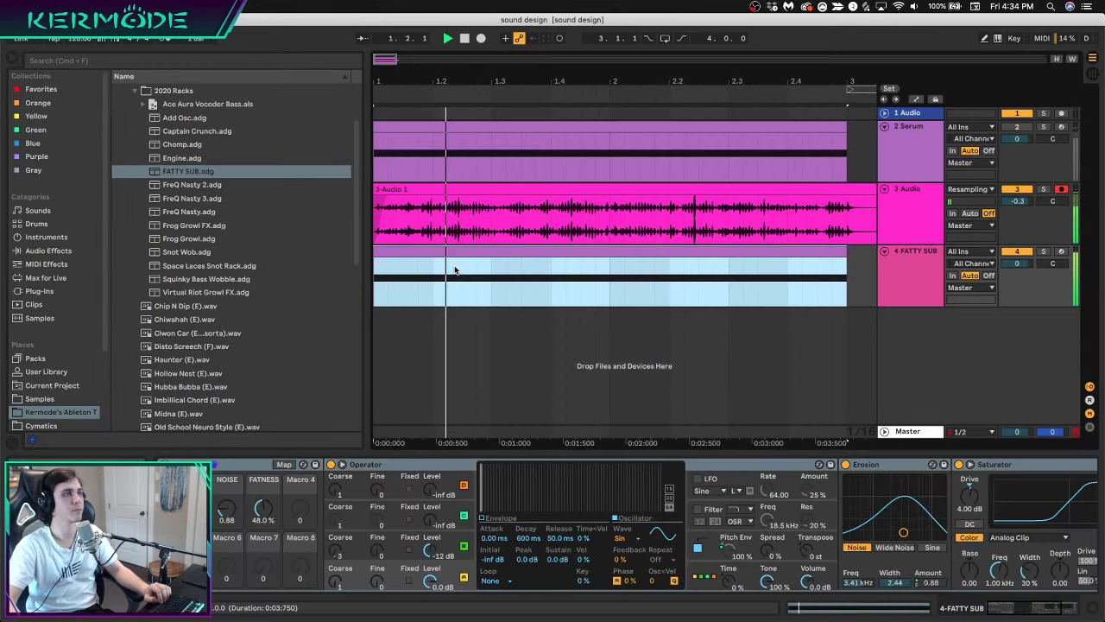
Lower audio track 3 and the FATTY SUB track together to -8.5 dB and -8.2 dB
{"action": "left_click", "coordinate": [927, 251]}
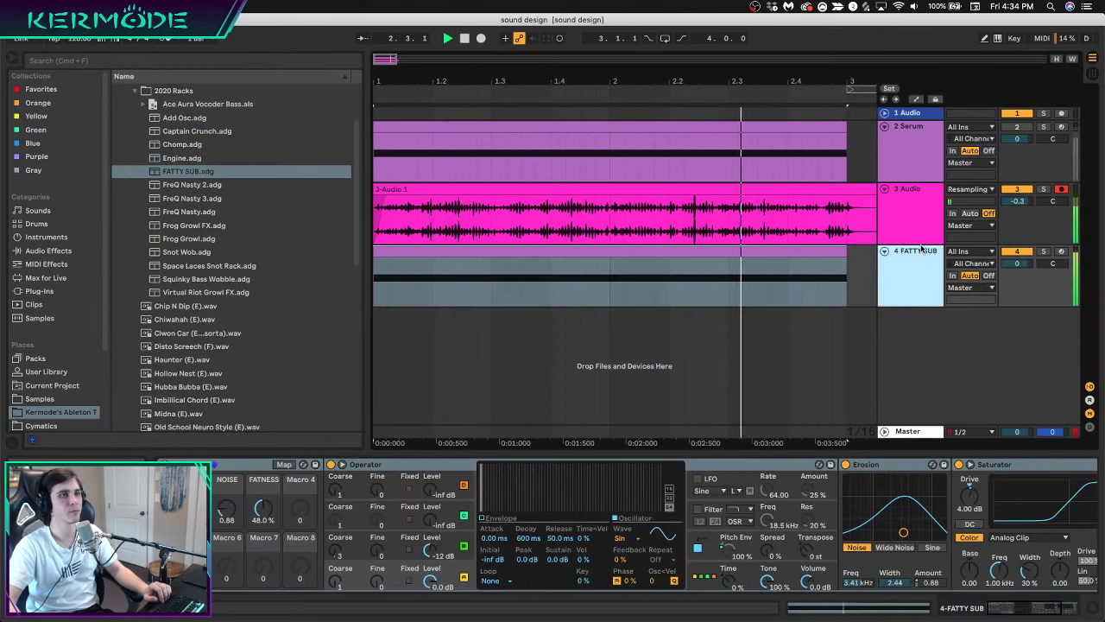
{"action": "key", "text": "space"}
{"action": "left_click", "coordinate": [926, 228], "text": "shift"}
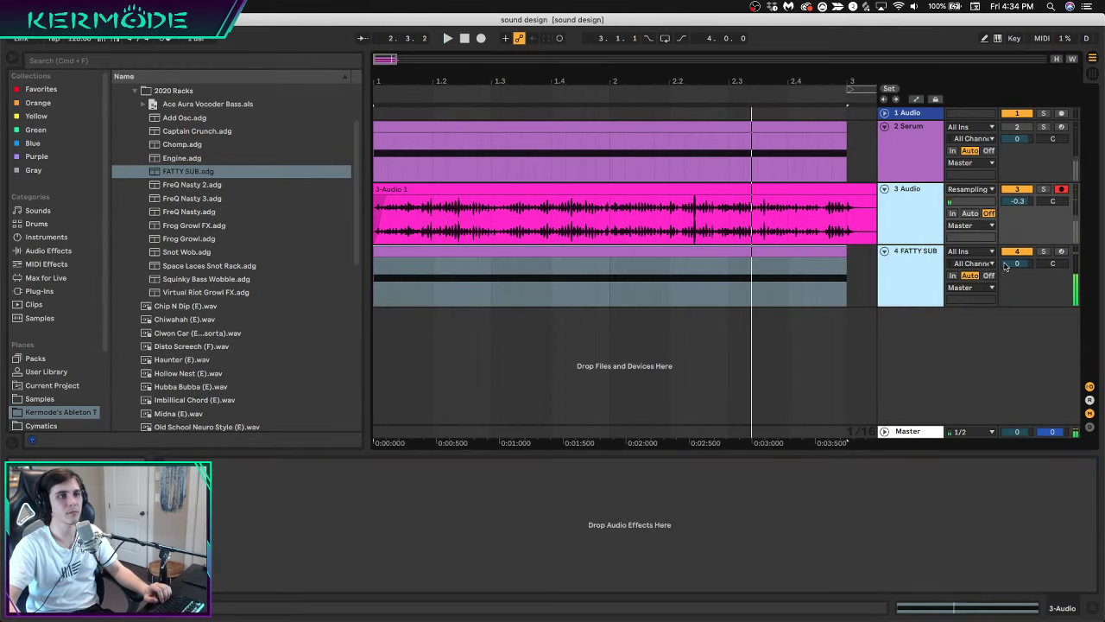
{"action": "left_click_drag", "start_coordinate": [1016, 263], "coordinate": [1016, 309]}
{"action": "key", "text": "space"}
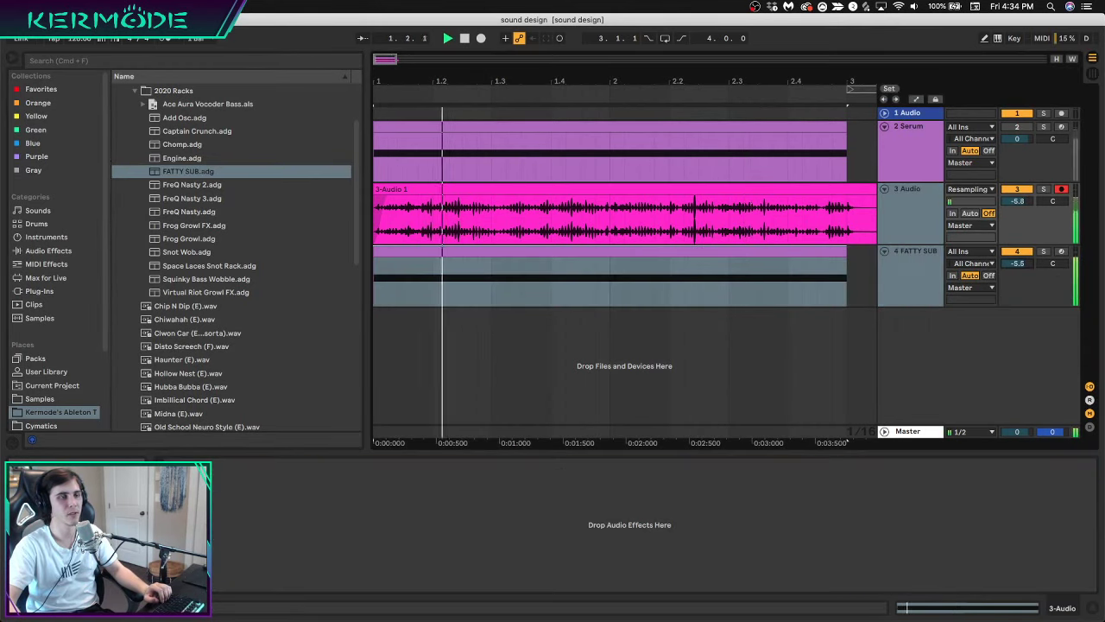
{"action": "key", "text": "space"}
{"action": "key", "text": "space"}
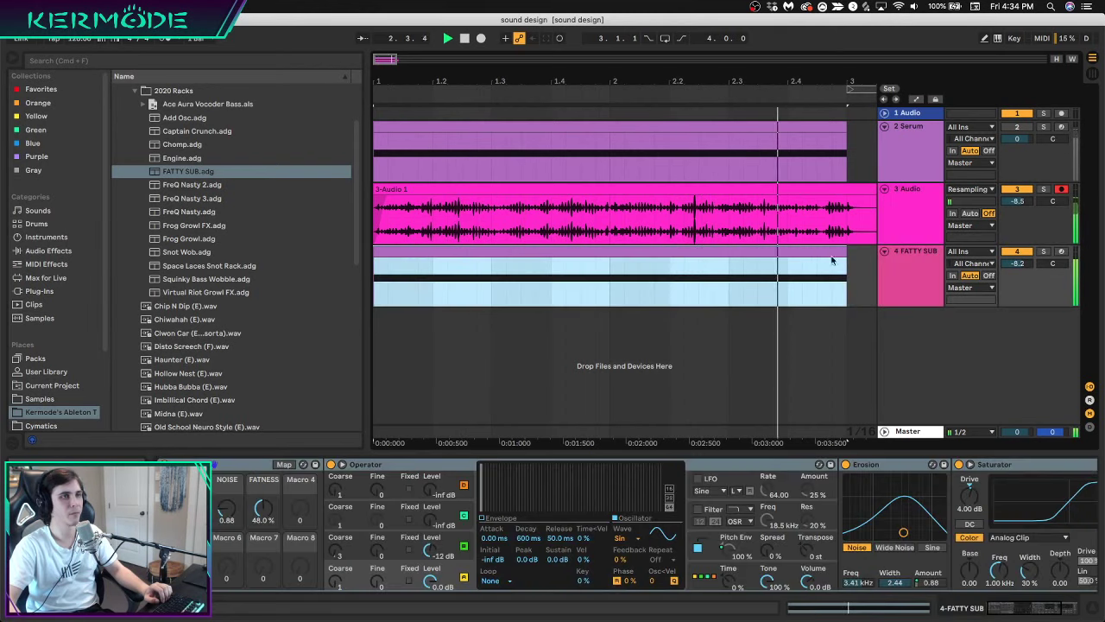
Reduce the FATTY SUB track's volume alone to -11.1 dB and check the balance in playback
{"action": "key", "text": "space"}
{"action": "left_click", "coordinate": [924, 263]}
{"action": "left_click_drag", "start_coordinate": [1036, 264], "coordinate": [1036, 276]}
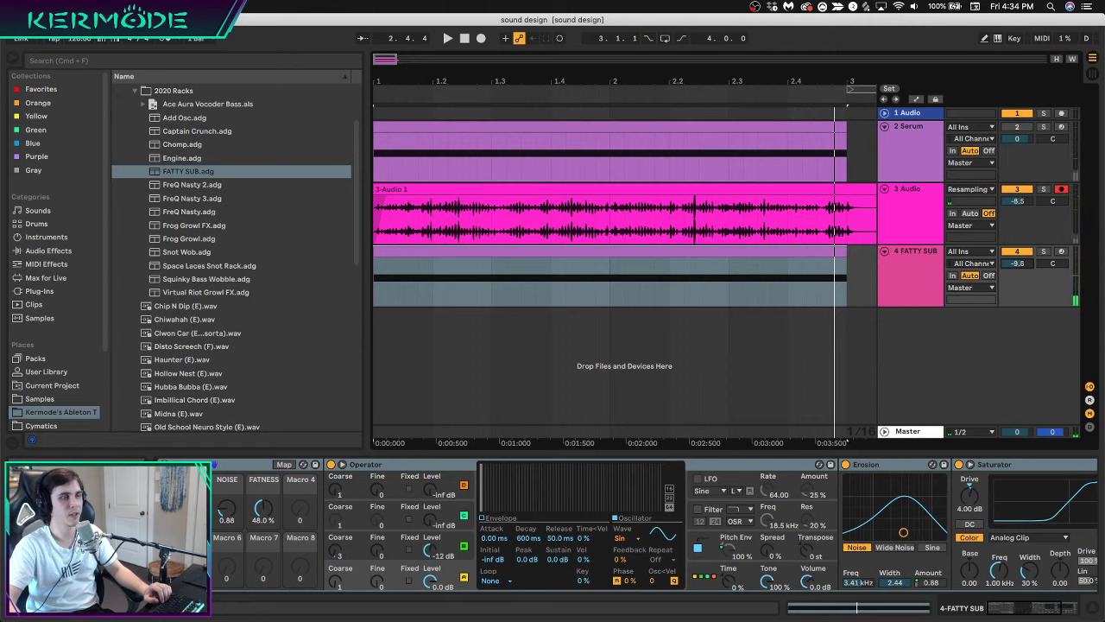
{"action": "key", "text": "space"}
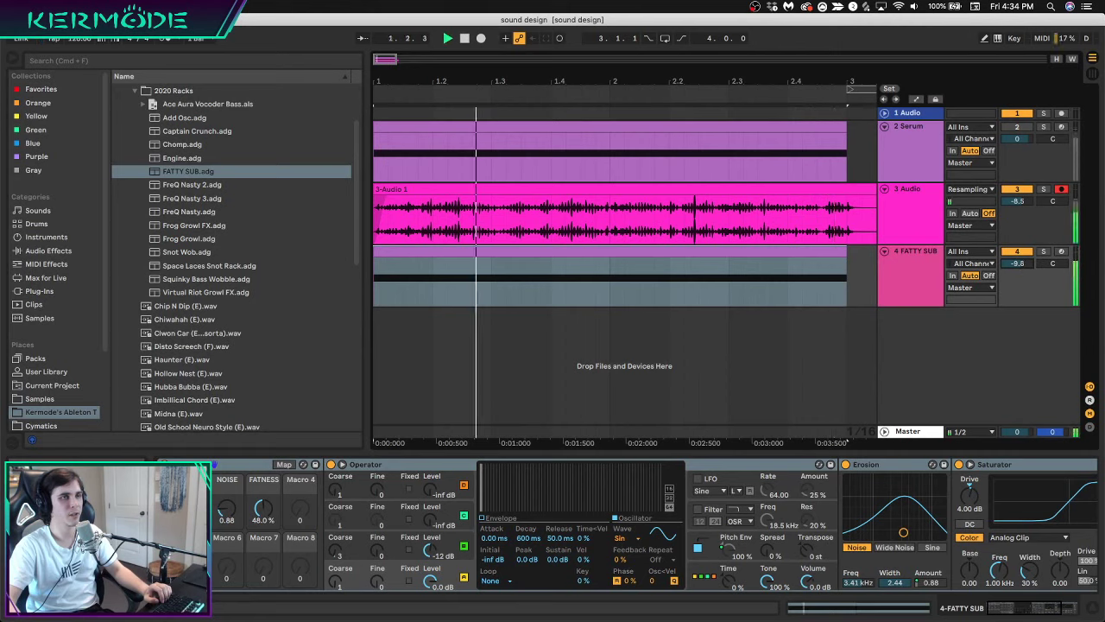
{"action": "key", "text": "space"}
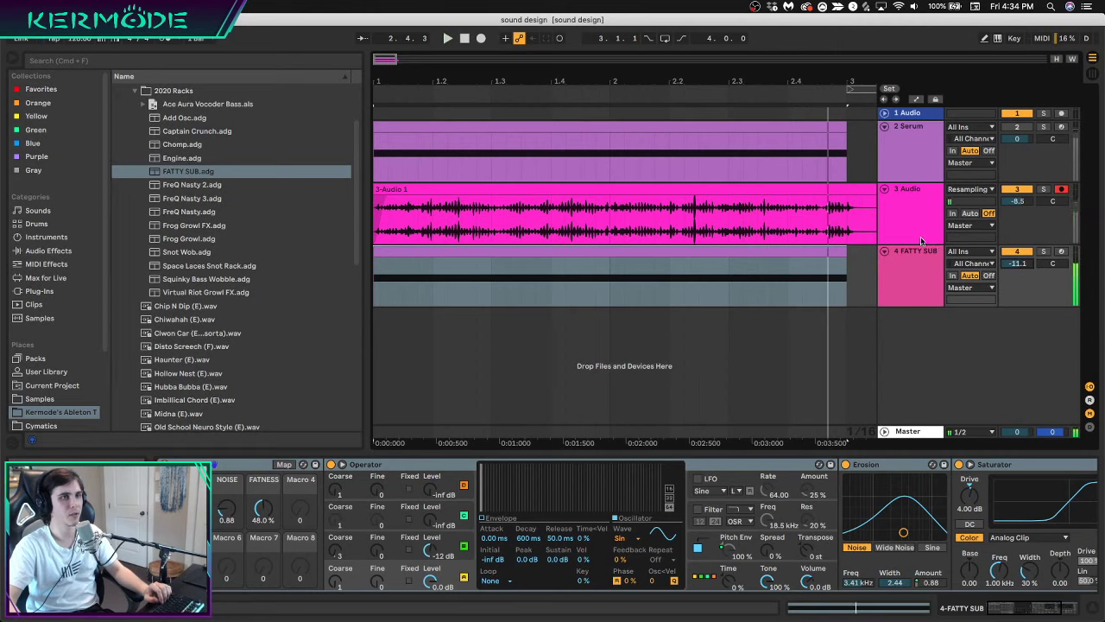
Set the sub rack's NOISE to 15.3 and FATNESS to 100 %, and raise Operator's -12 dB oscillator level to -5.0 dB
{"action": "left_click", "coordinate": [921, 237]}
{"action": "left_click", "coordinate": [916, 261]}
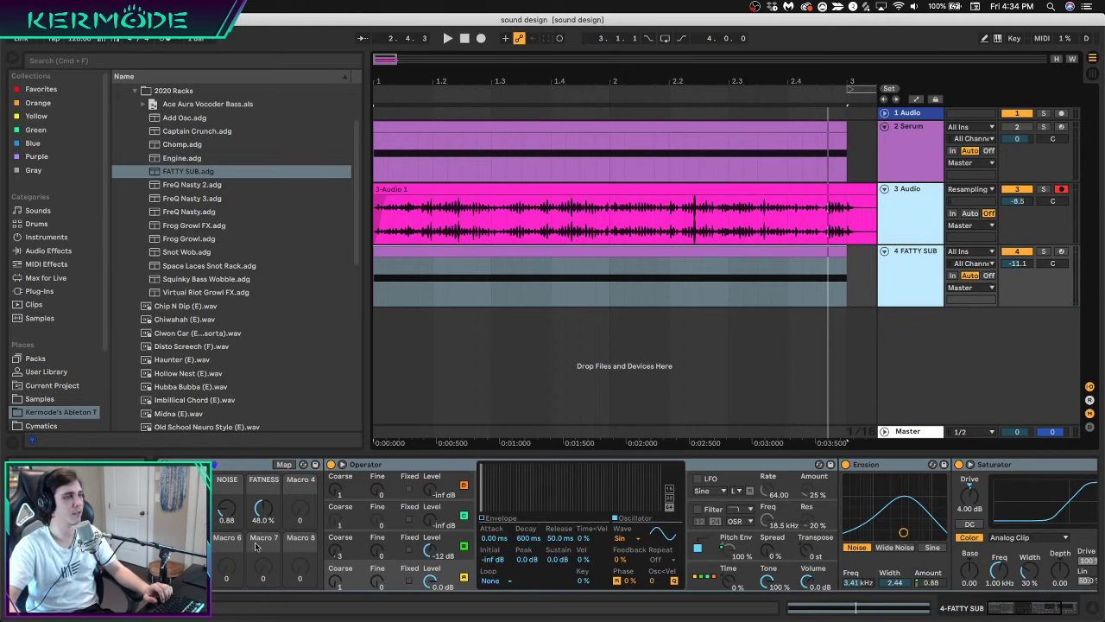
{"action": "key", "text": "space"}
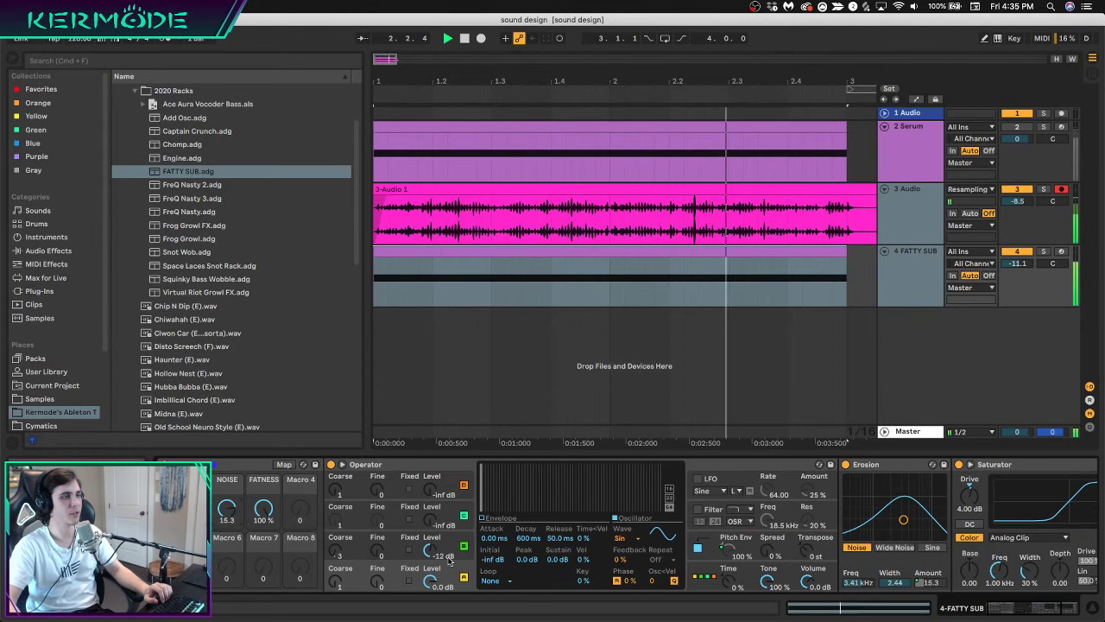
{"action": "mouse_move", "coordinate": [449, 559]}
{"action": "left_mouse_down"}
{"action": "mouse_move", "coordinate": [449, 535]}
{"action": "mouse_move", "coordinate": [449, 545]}
{"action": "left_mouse_up"}
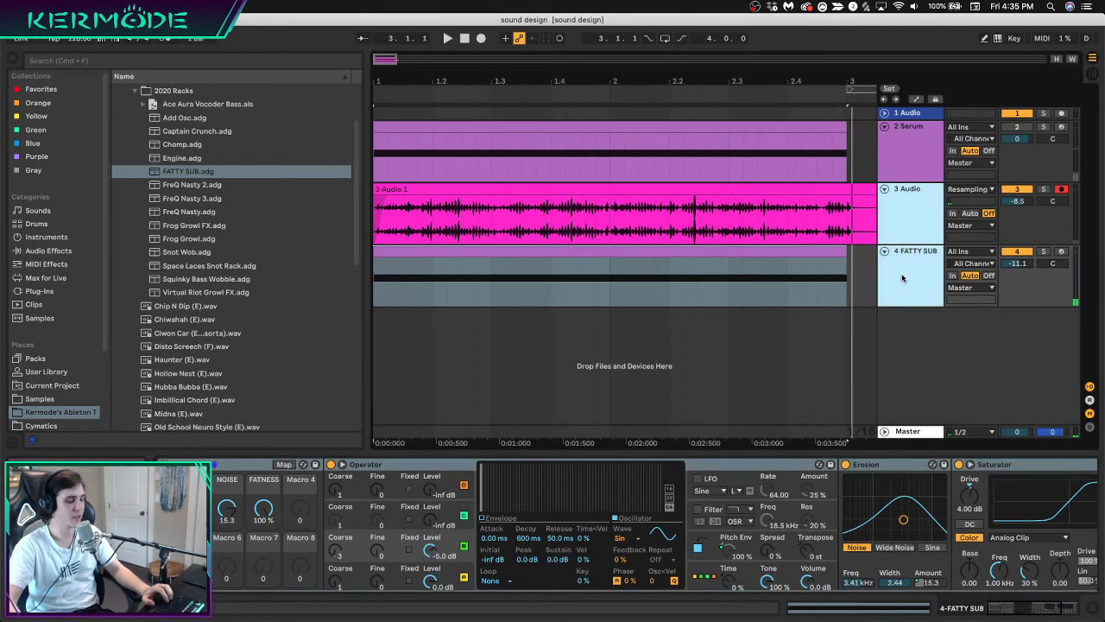
Group the resampled audio track with the FATTY SUB track and raise the audio track's volume to 0.8 dB
{"action": "key", "text": "super+g"}
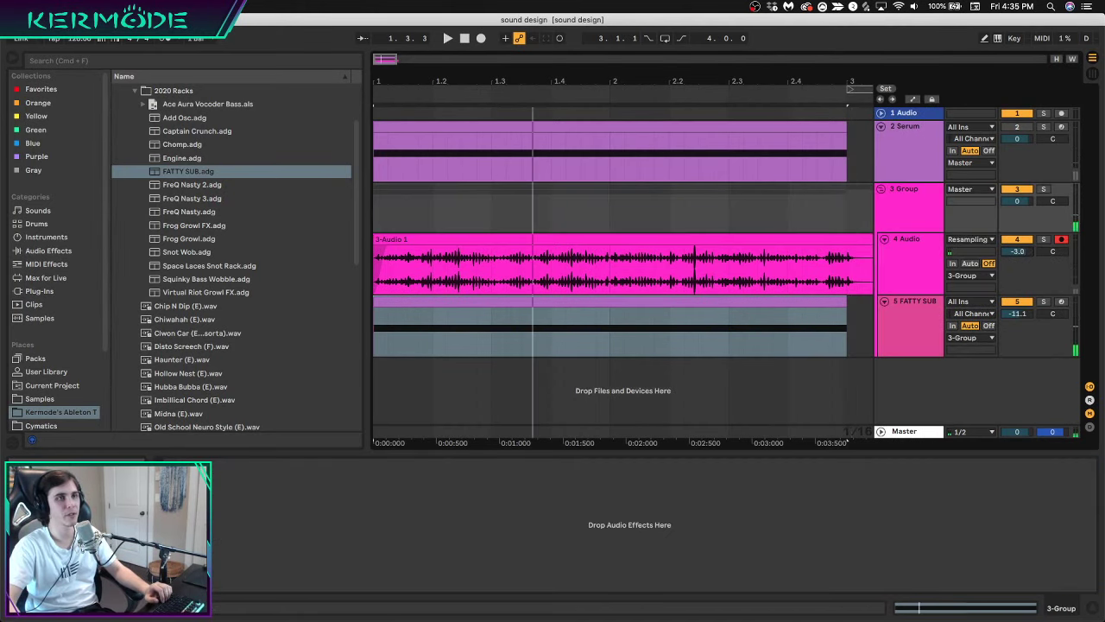
{"action": "key", "text": "space"}
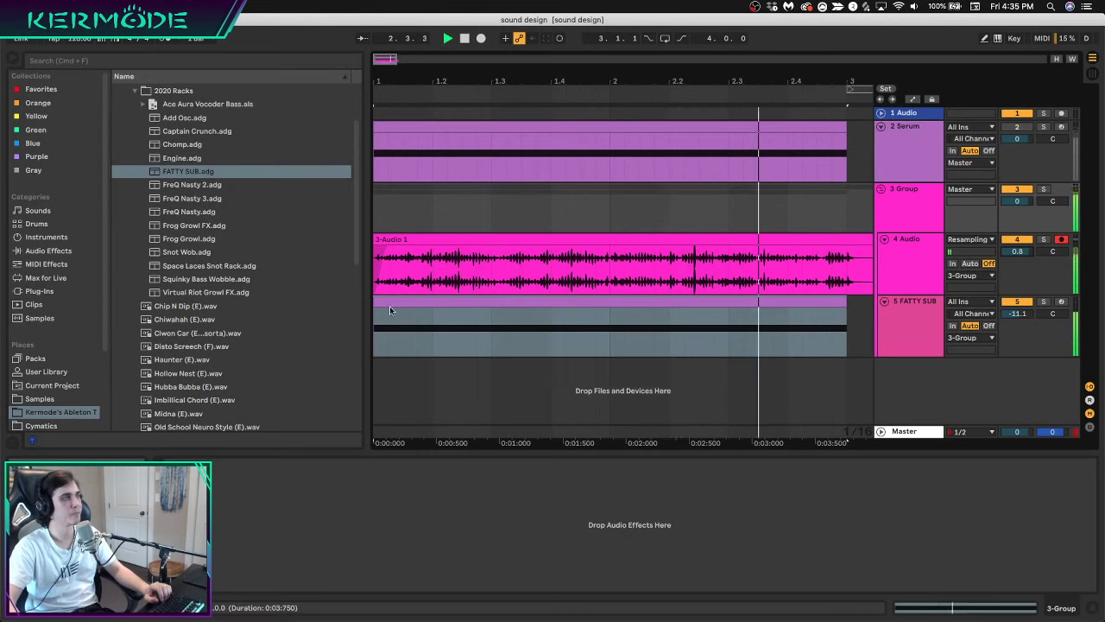
Load SerumFX on the new group track and enable its filter effect with the Cmb - type
{"action": "left_click", "coordinate": [95, 291]}
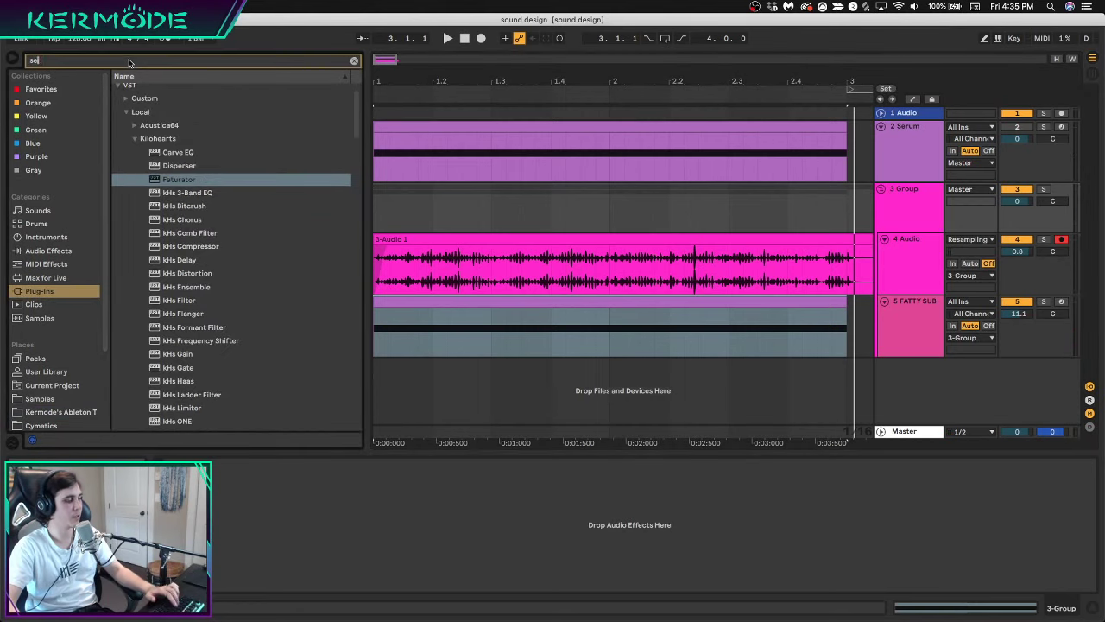
{"action": "type", "text": "ser"}
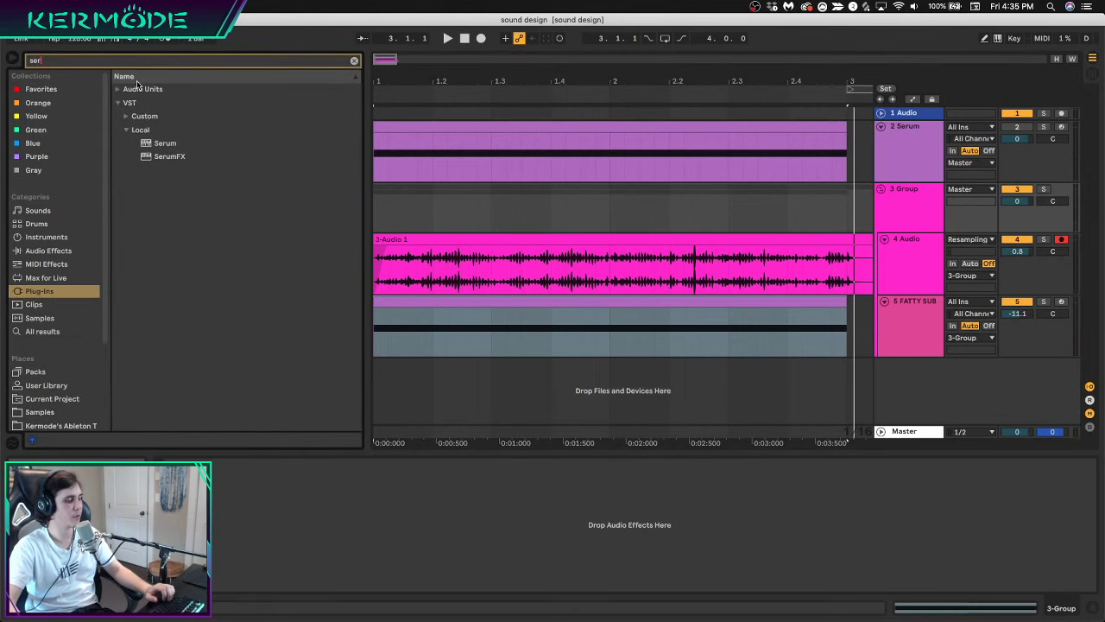
{"action": "double_click", "coordinate": [147, 158]}
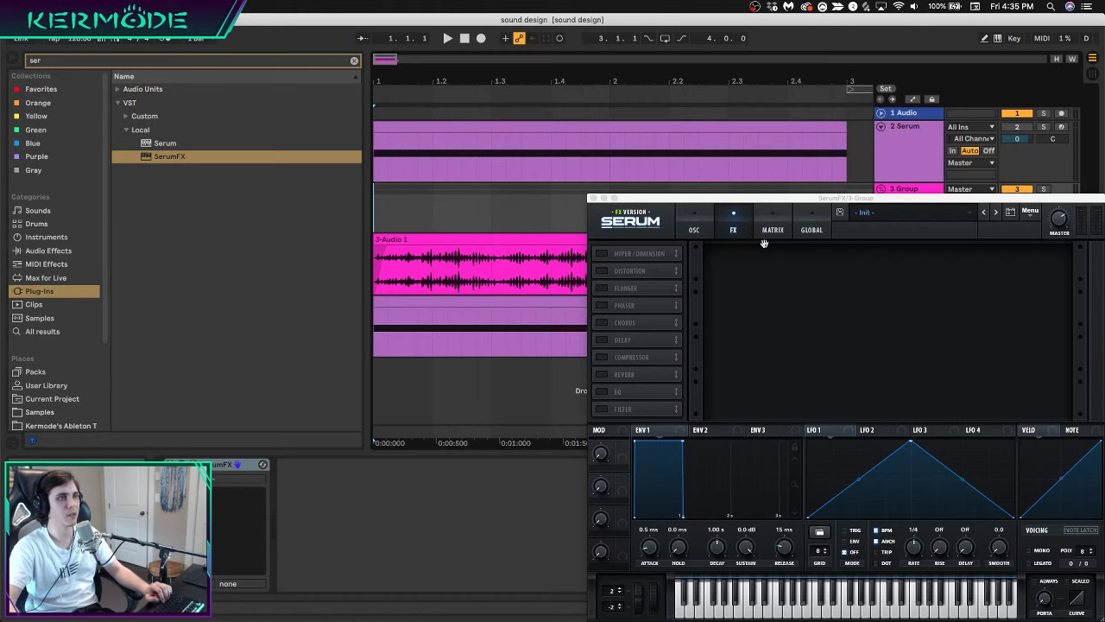
{"action": "left_click", "coordinate": [782, 264]}
{"action": "mouse_move", "coordinate": [786, 297]}
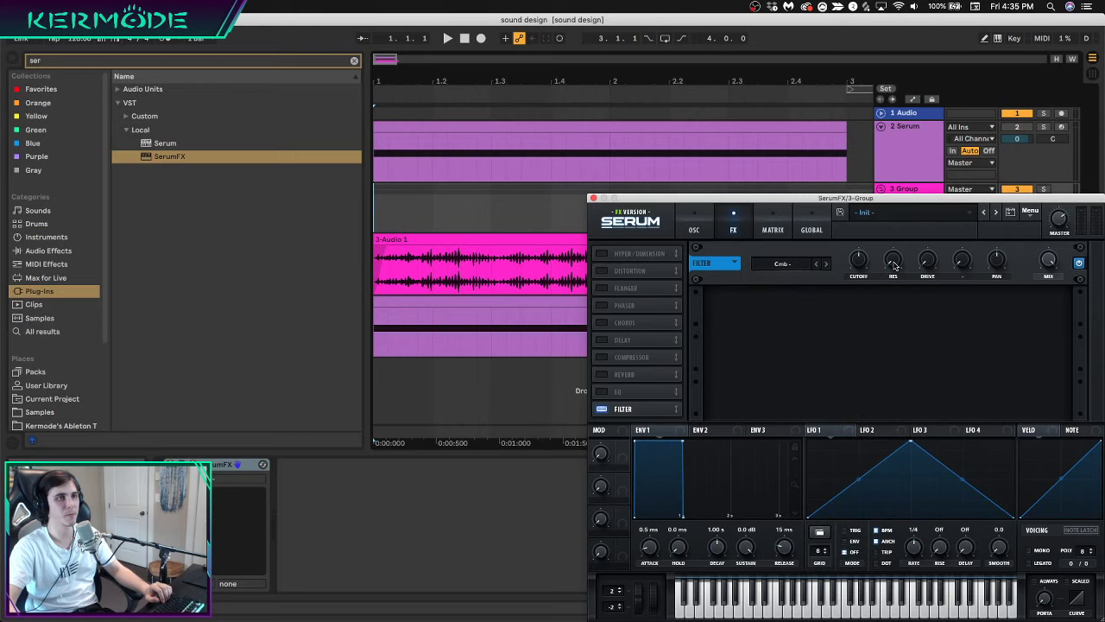
Raise the SerumFX comb filter's resonance, sweep its cutoff around 155 Hz, and play the group from the start
{"action": "key", "text": "space"}
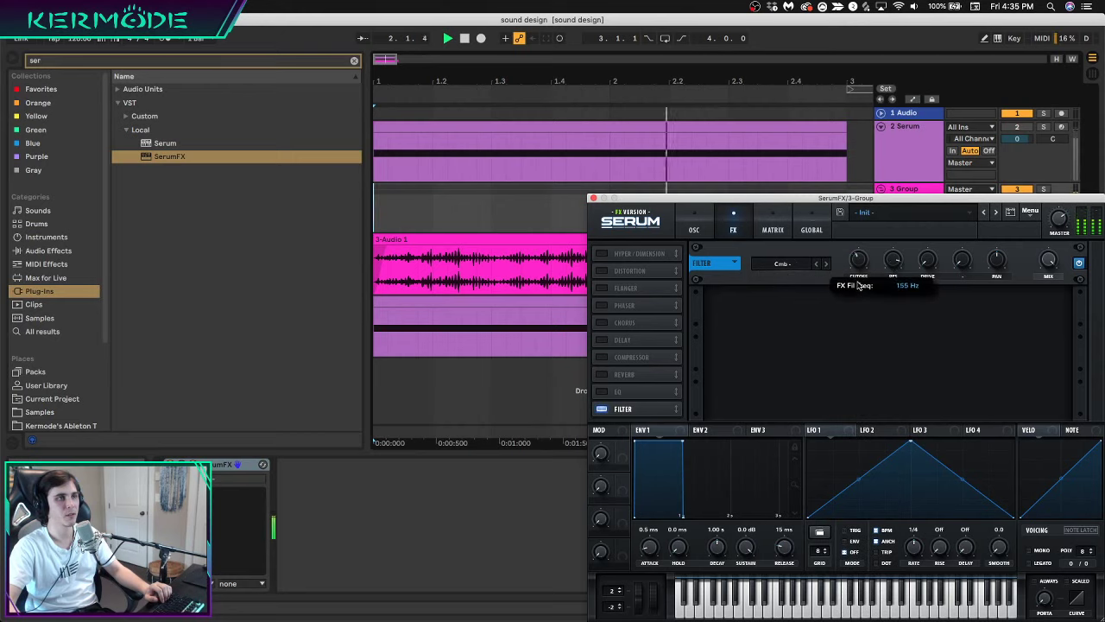
{"action": "left_click_drag", "start_coordinate": [860, 296], "coordinate": [861, 290]}
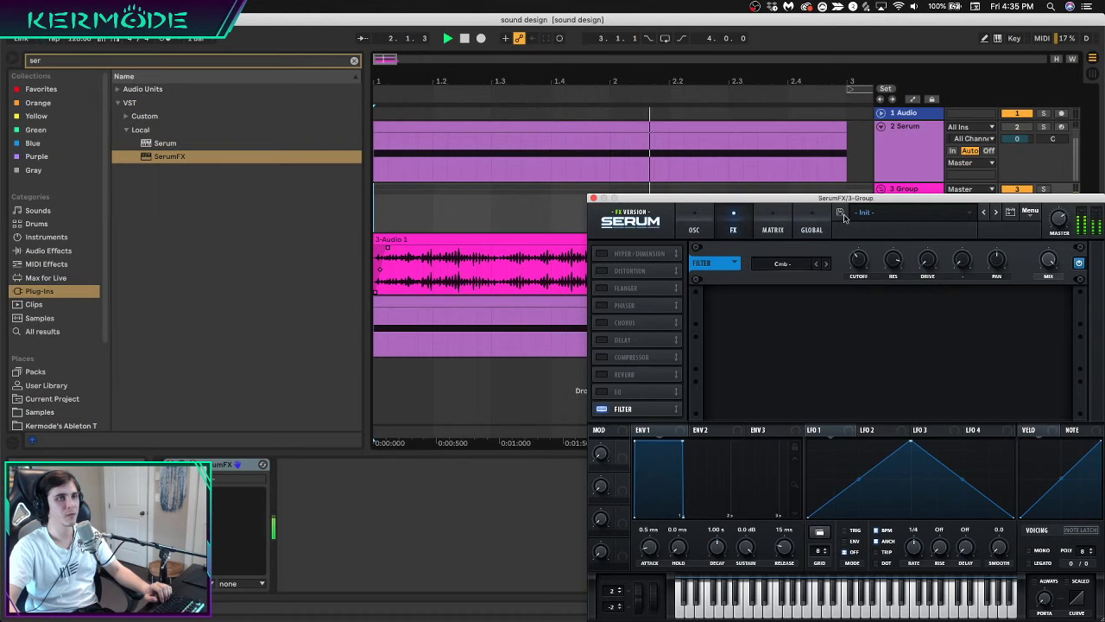
{"action": "key", "text": "space"}
{"action": "left_click", "coordinate": [767, 239]}
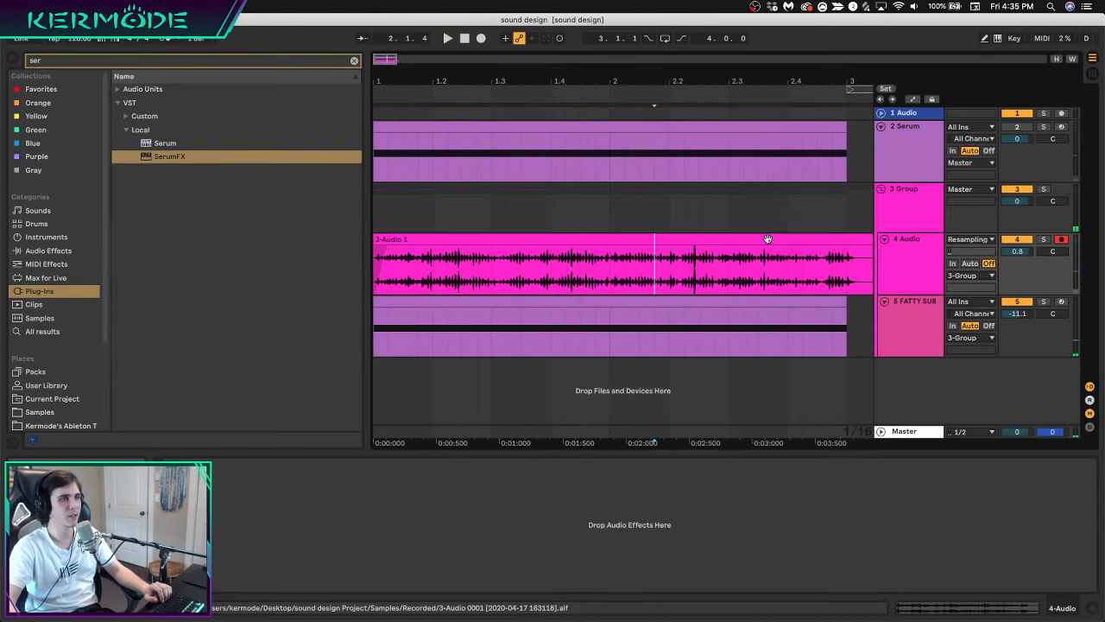
{"action": "left_click", "coordinate": [767, 239]}
{"action": "key", "text": "space"}
{"action": "left_click", "coordinate": [915, 190]}
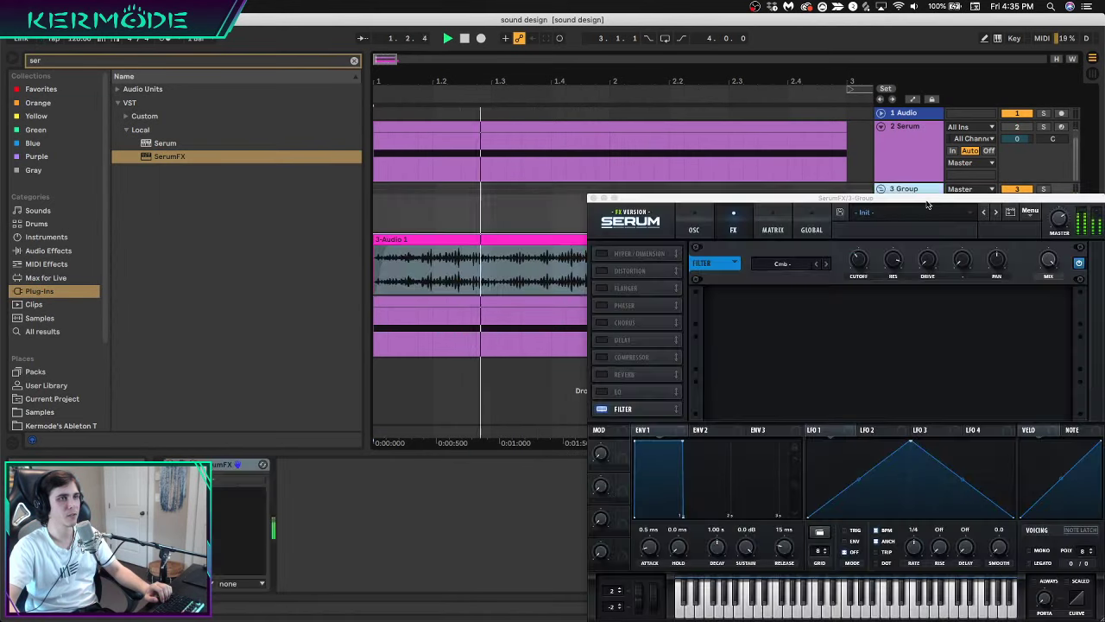
{"action": "key", "text": "space"}
Change the SerumFX filter type to Flg + and sweep its cutoff down to about 39 Hz during playback
{"action": "left_click", "coordinate": [767, 265]}
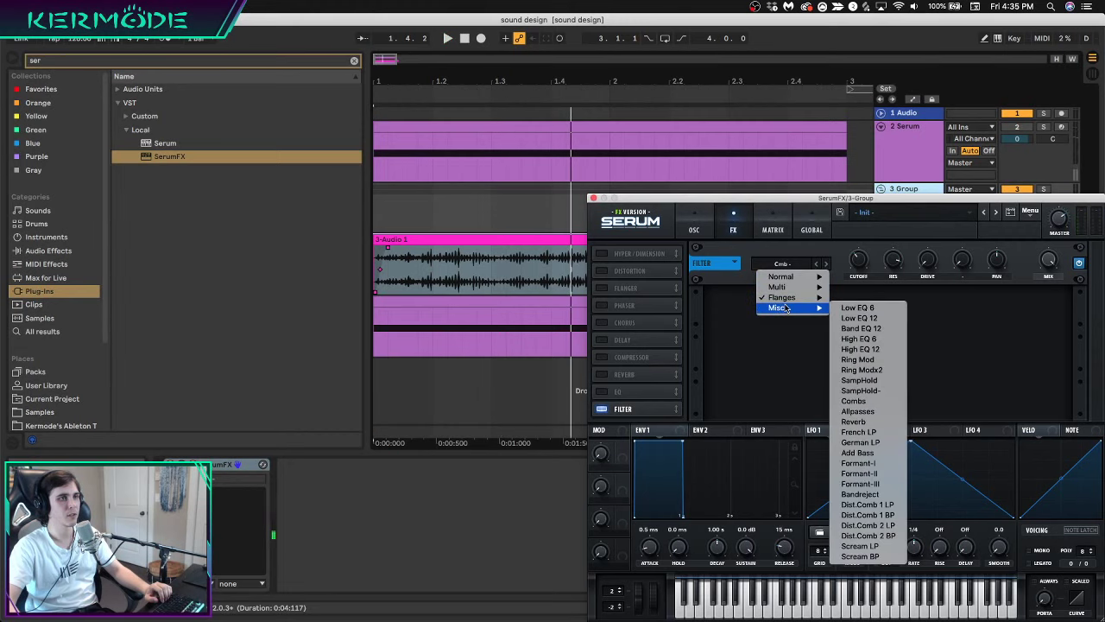
{"action": "mouse_move", "coordinate": [781, 297]}
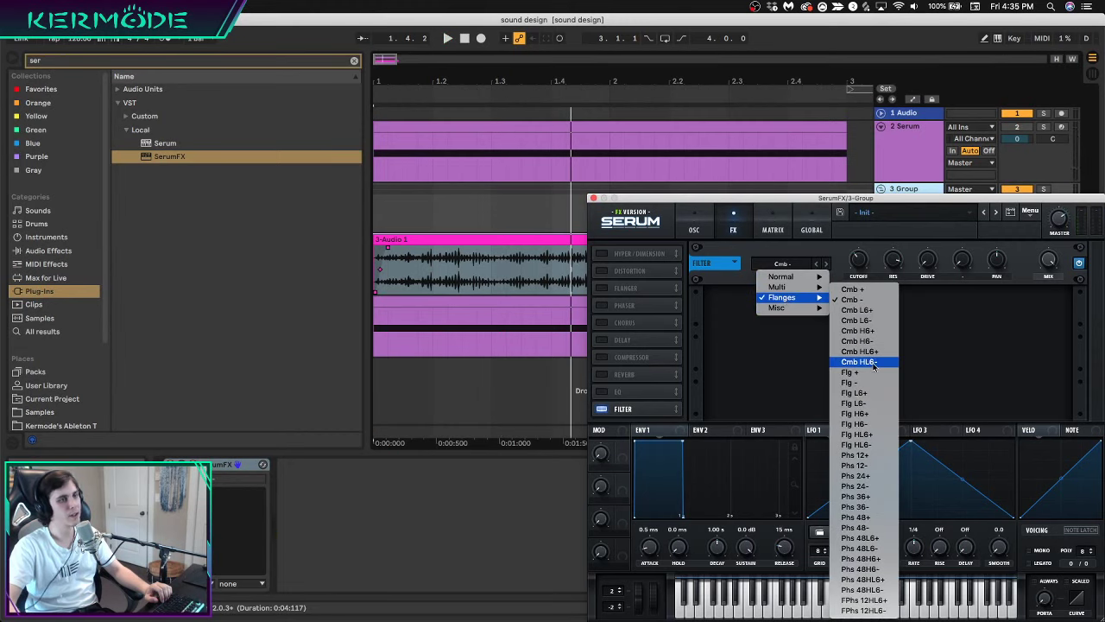
{"action": "left_click", "coordinate": [853, 372]}
{"action": "key", "text": "space"}
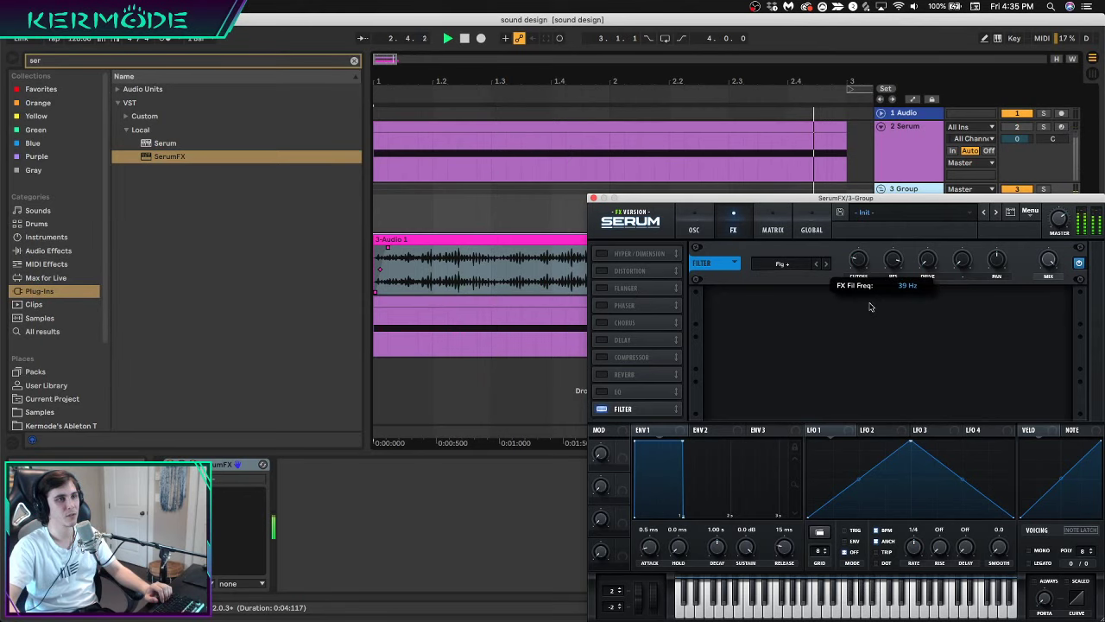
Move SerumFX from the group track onto the resampled audio track, play it, and hide the plug-in window
{"action": "left_click", "coordinate": [593, 200]}
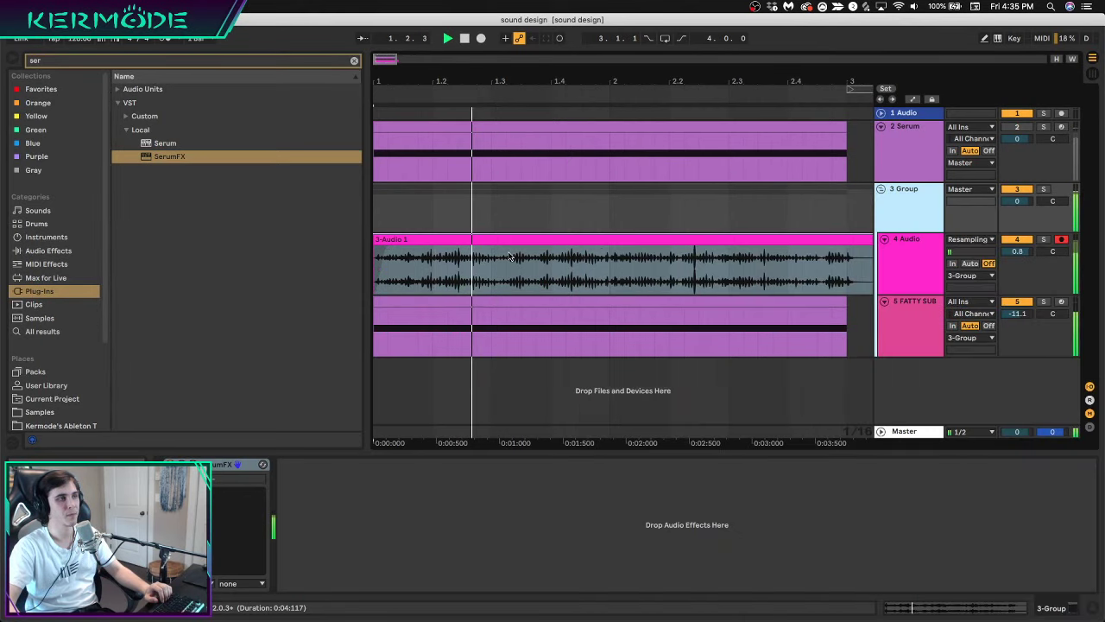
{"action": "key", "text": "space"}
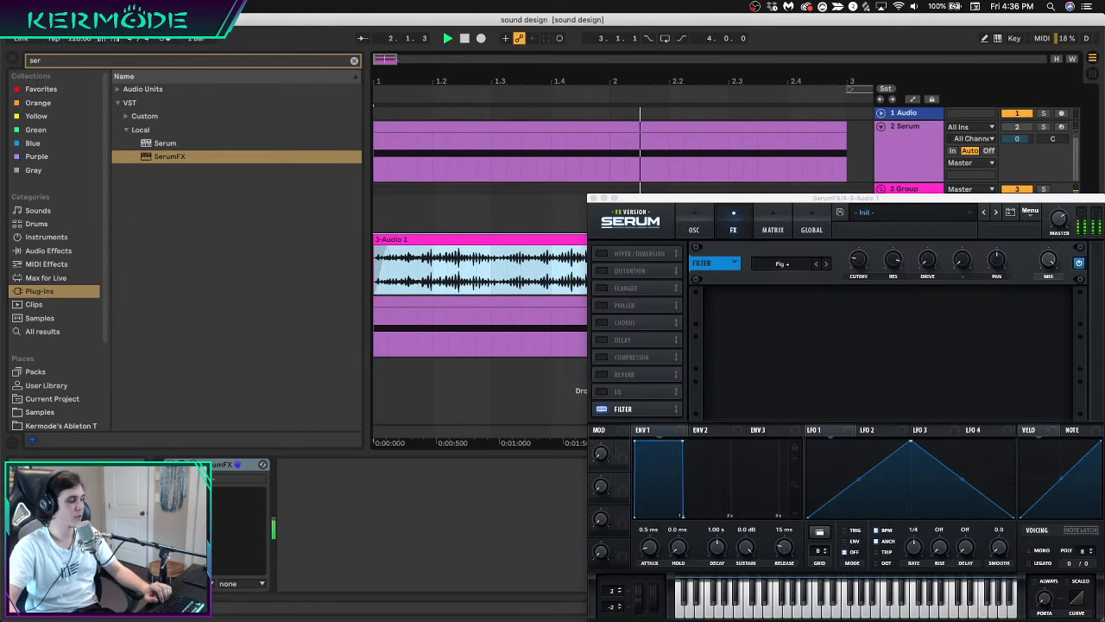
{"action": "key", "text": "space"}
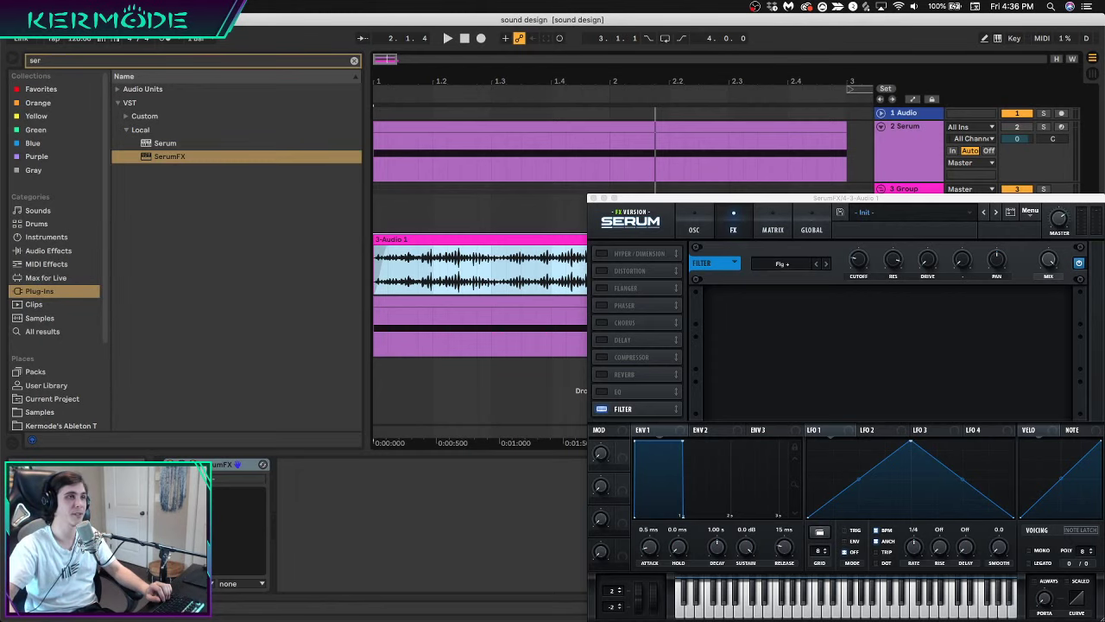
{"action": "key", "text": "super+alt+p"}
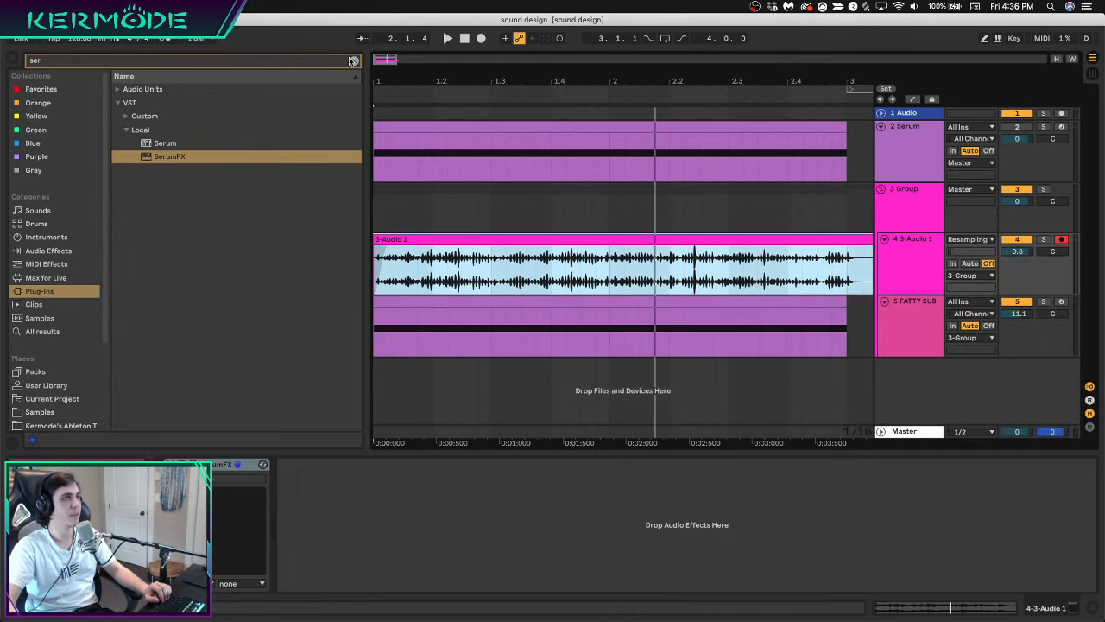
Load Voxengo SPAN on the group track and examine the combined bass and sub spectrum during playback
{"action": "left_click", "coordinate": [353, 61]}
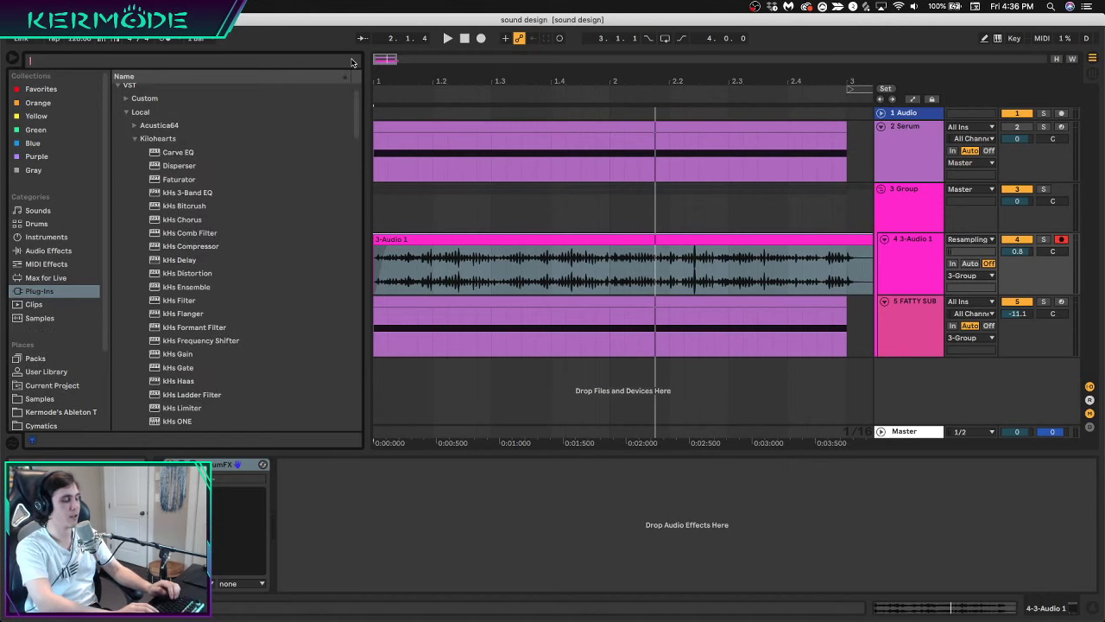
{"action": "type", "text": "voxen"}
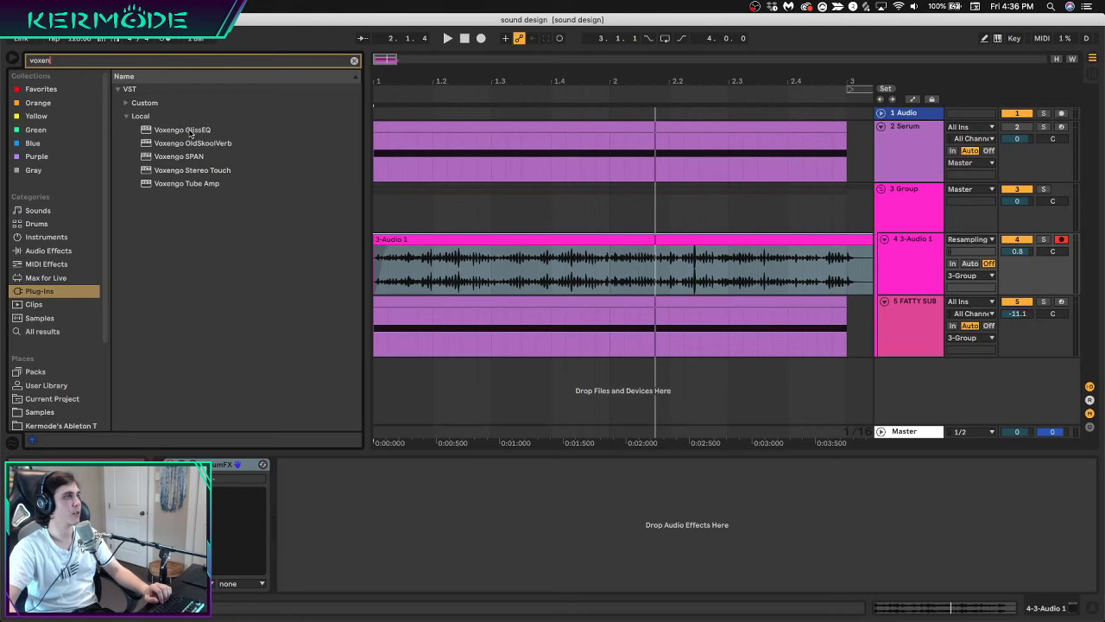
{"action": "left_click_drag", "start_coordinate": [179, 156], "coordinate": [498, 249]}
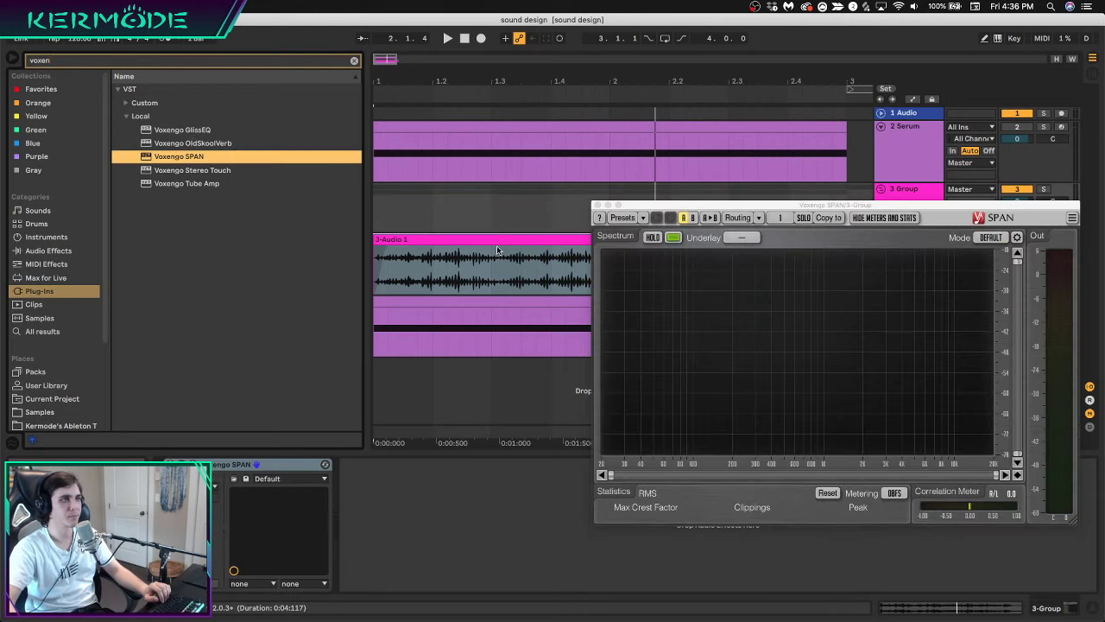
{"action": "key", "text": "space"}
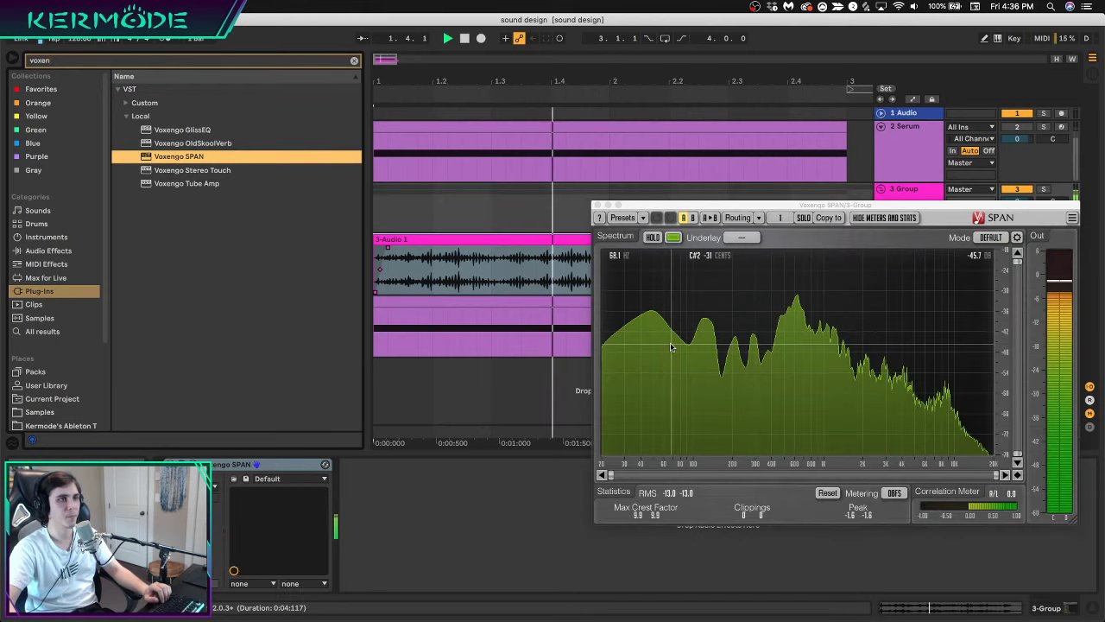
{"action": "key", "text": "space"}
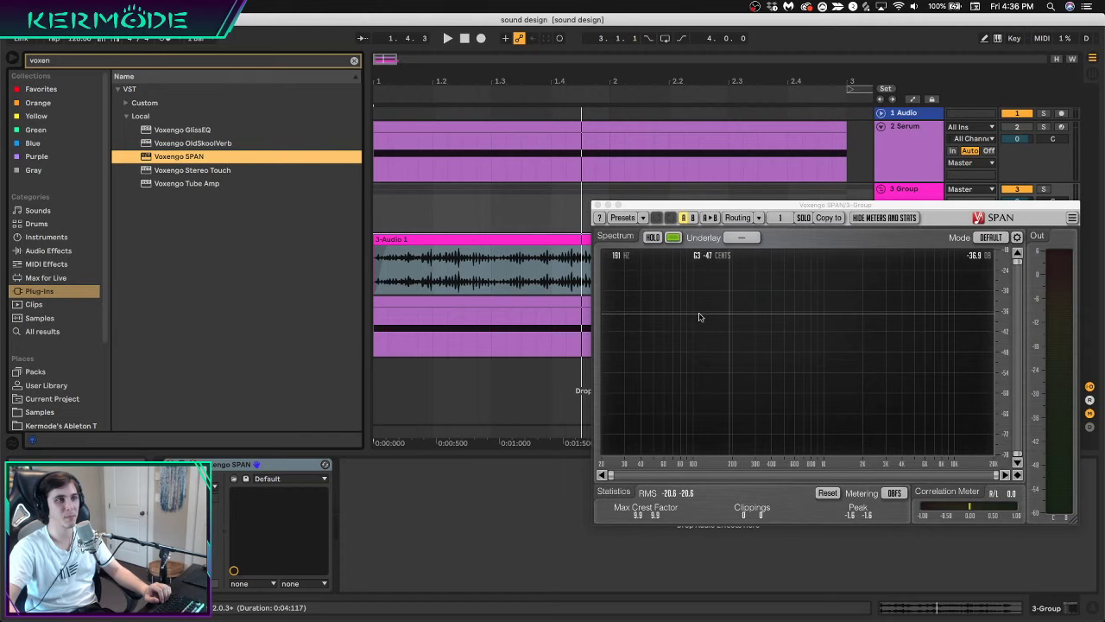
{"action": "left_click", "coordinate": [596, 206]}
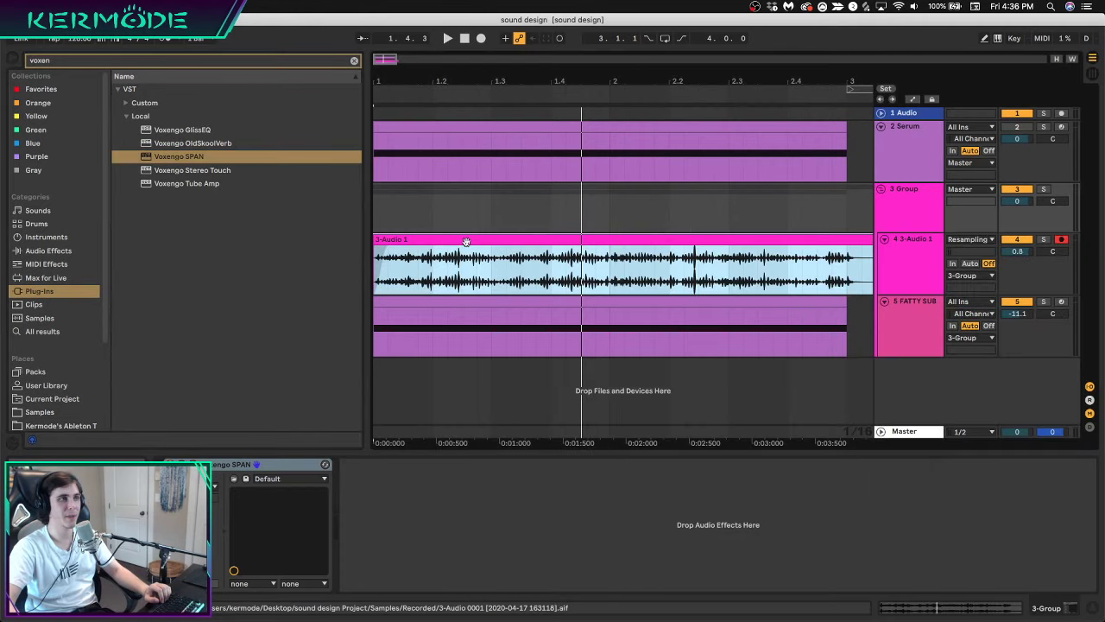
Raise the SerumFX flanger filter's cutoff on the resampled audio track to about 729 Hz and adjust its resonance while playing
{"action": "left_click", "coordinate": [465, 241]}
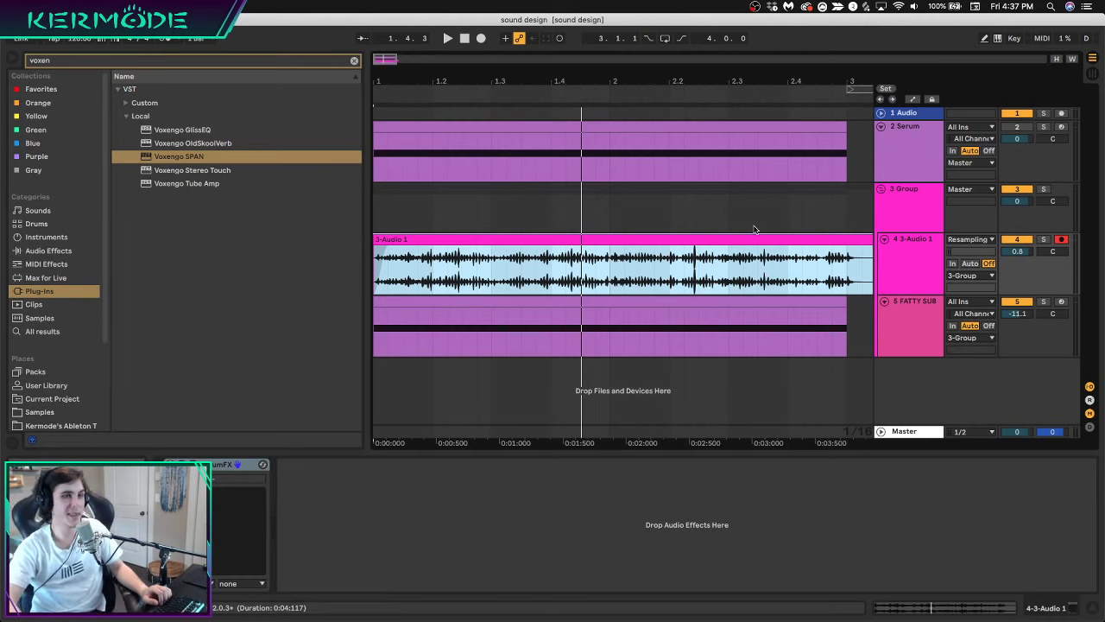
{"action": "left_click", "coordinate": [905, 207]}
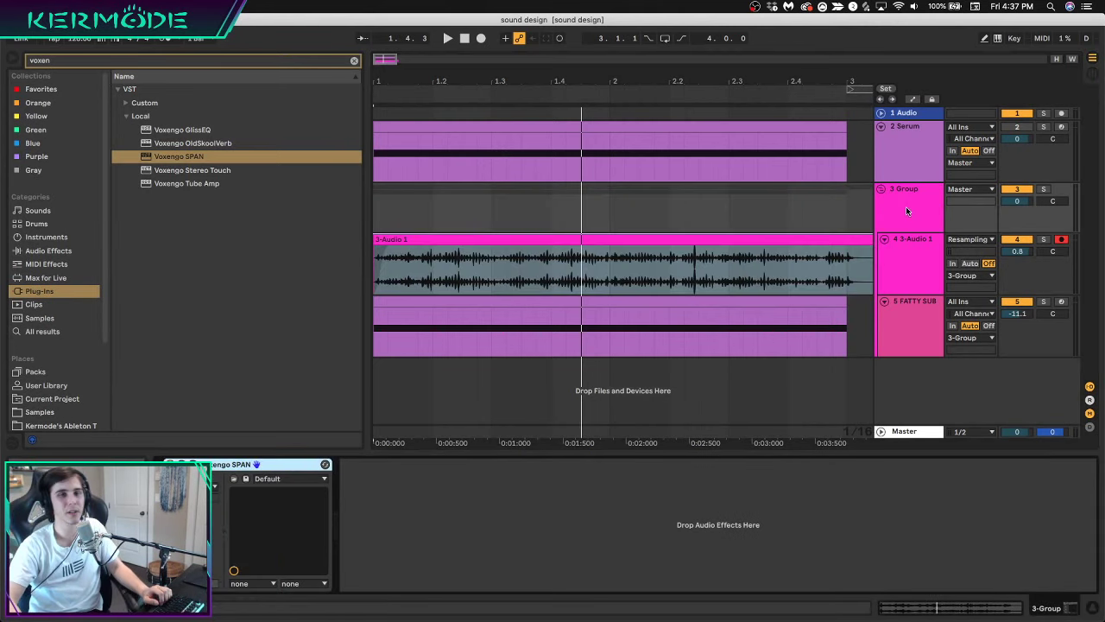
{"action": "key", "text": "space"}
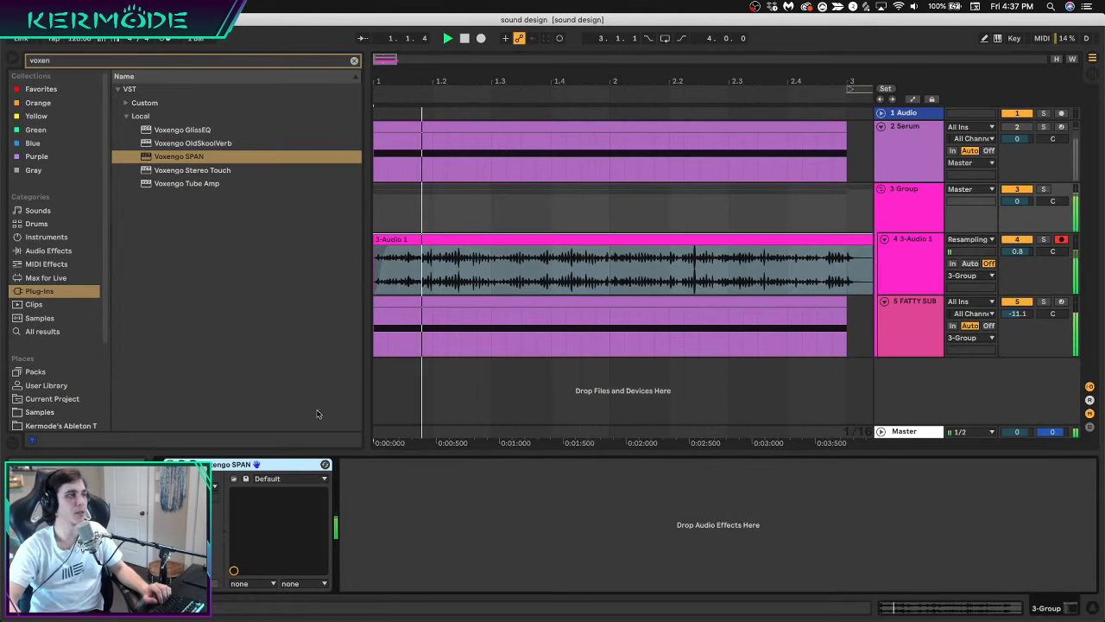
{"action": "left_click", "coordinate": [907, 268]}
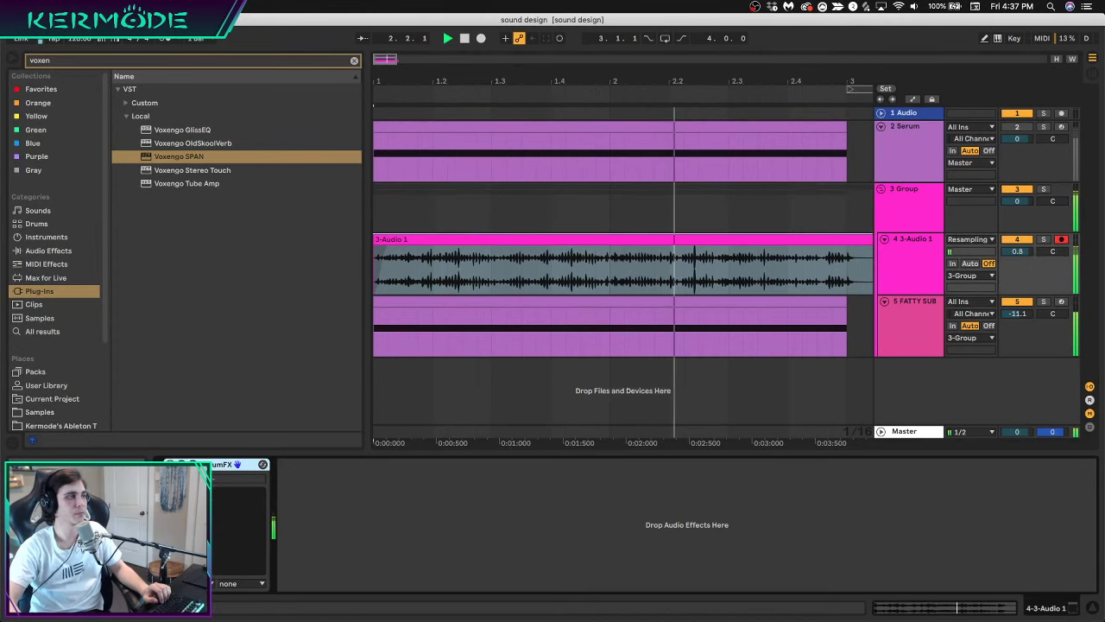
{"action": "key", "text": "space"}
{"action": "left_click", "coordinate": [193, 464]}
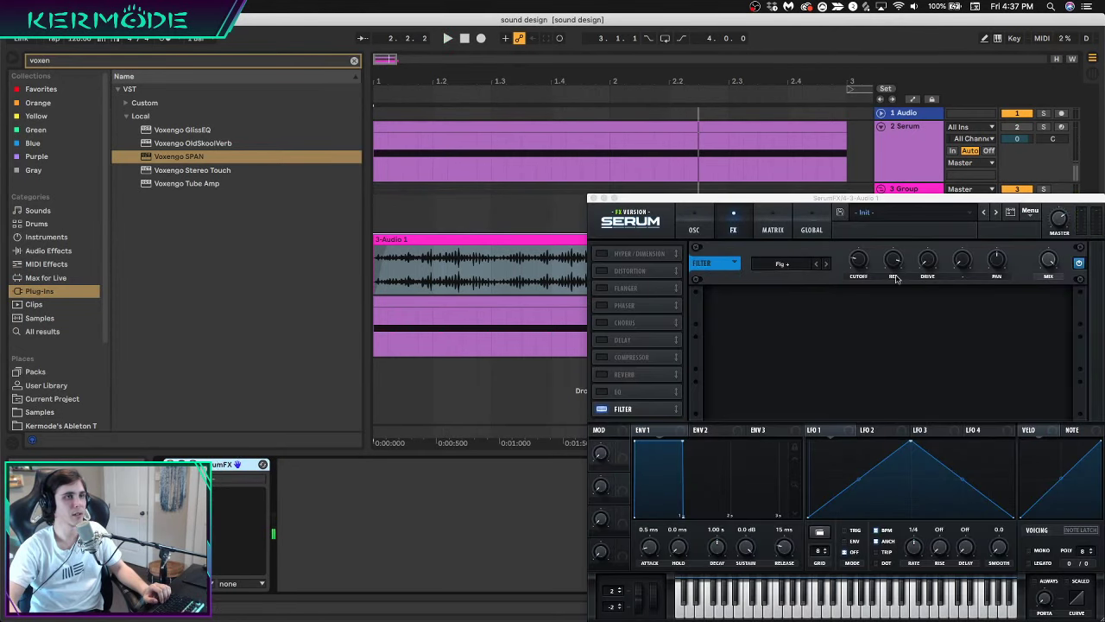
{"action": "left_click_drag", "start_coordinate": [860, 259], "coordinate": [879, 217]}
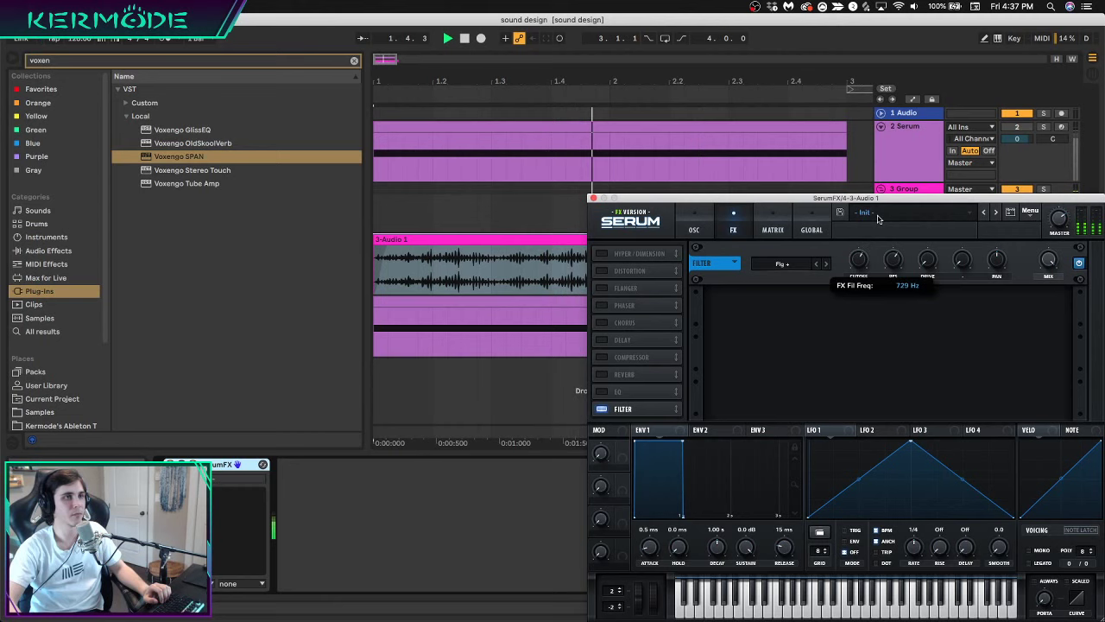
{"action": "left_click_drag", "start_coordinate": [897, 262], "coordinate": [910, 237]}
{"action": "key", "text": "space"}
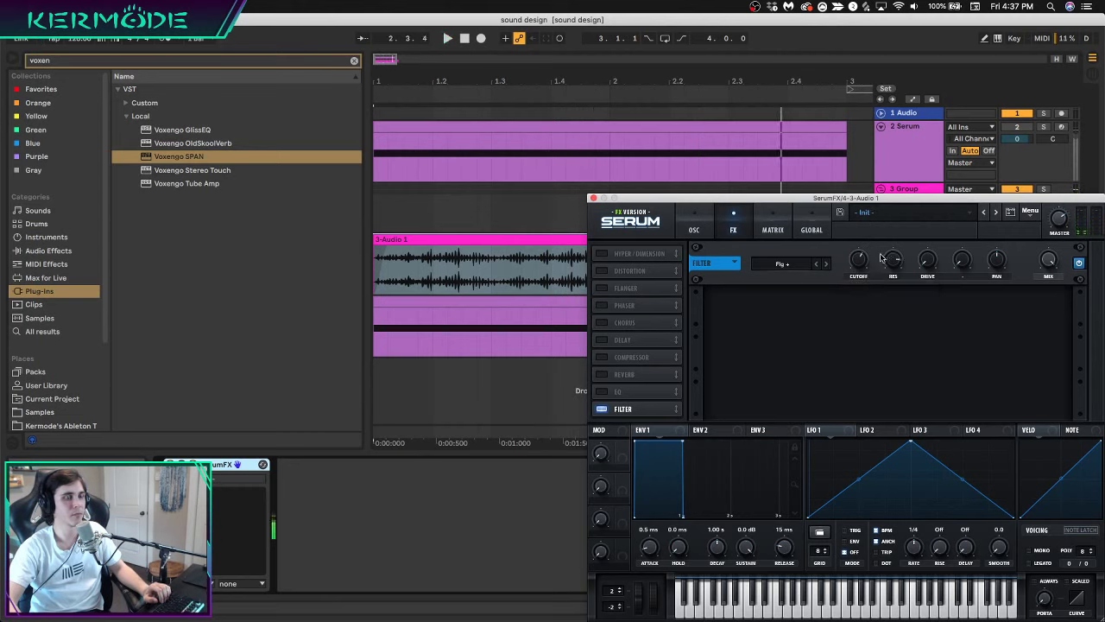
Audition the Flg - filter type in SerumFX during playback, adjusting the cutoff and setting drive to 27% and resonance to 71%
{"action": "left_click", "coordinate": [826, 263]}
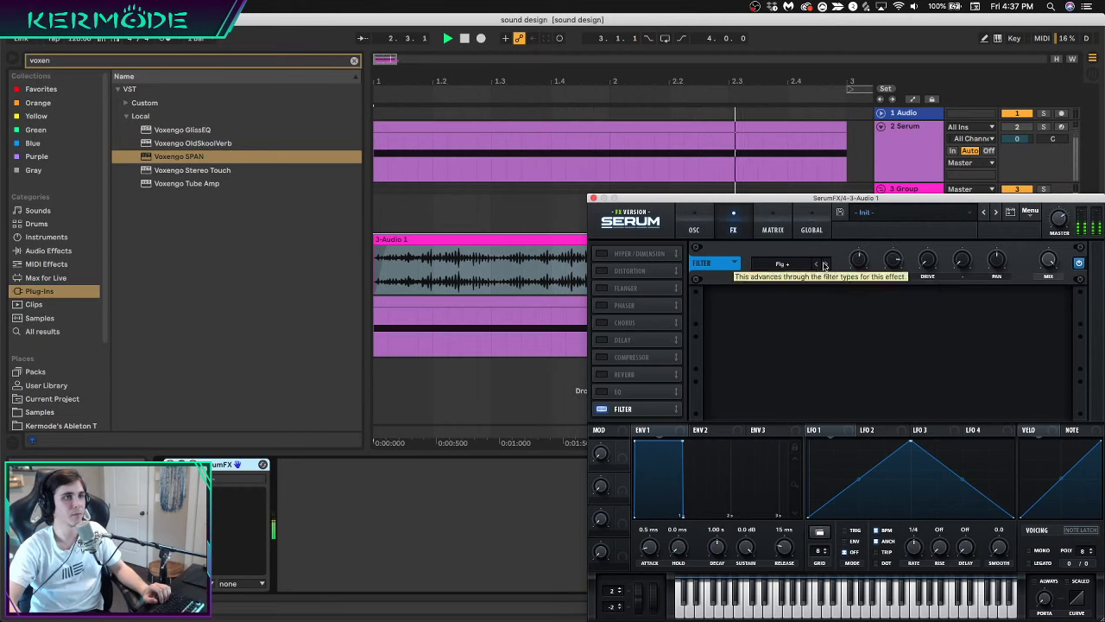
{"action": "key", "text": "space"}
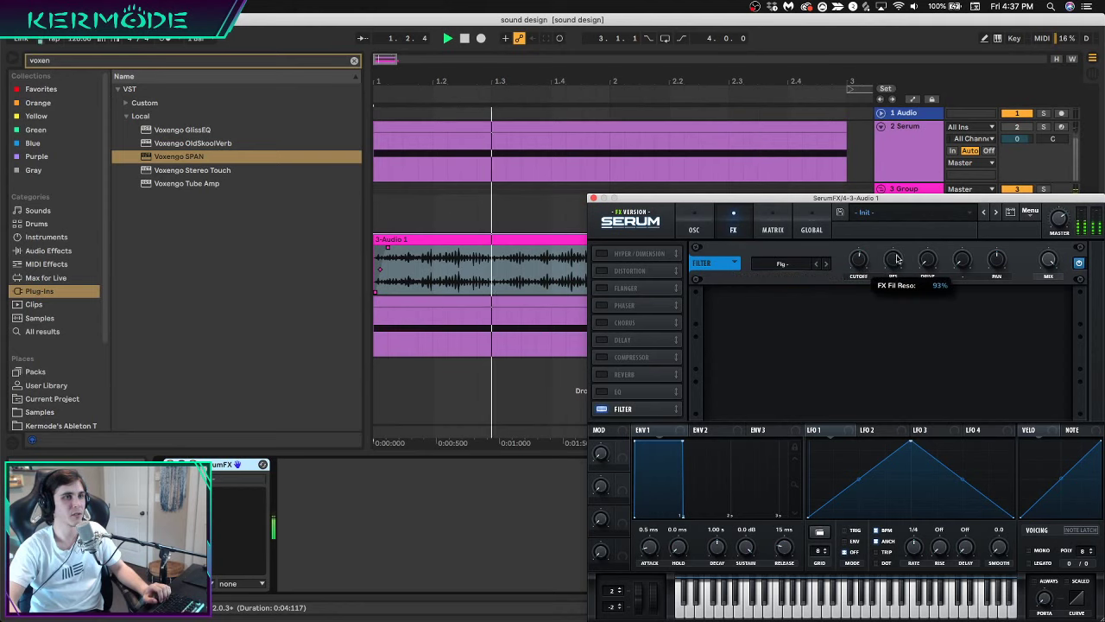
{"action": "left_click_drag", "start_coordinate": [861, 267], "coordinate": [862, 279]}
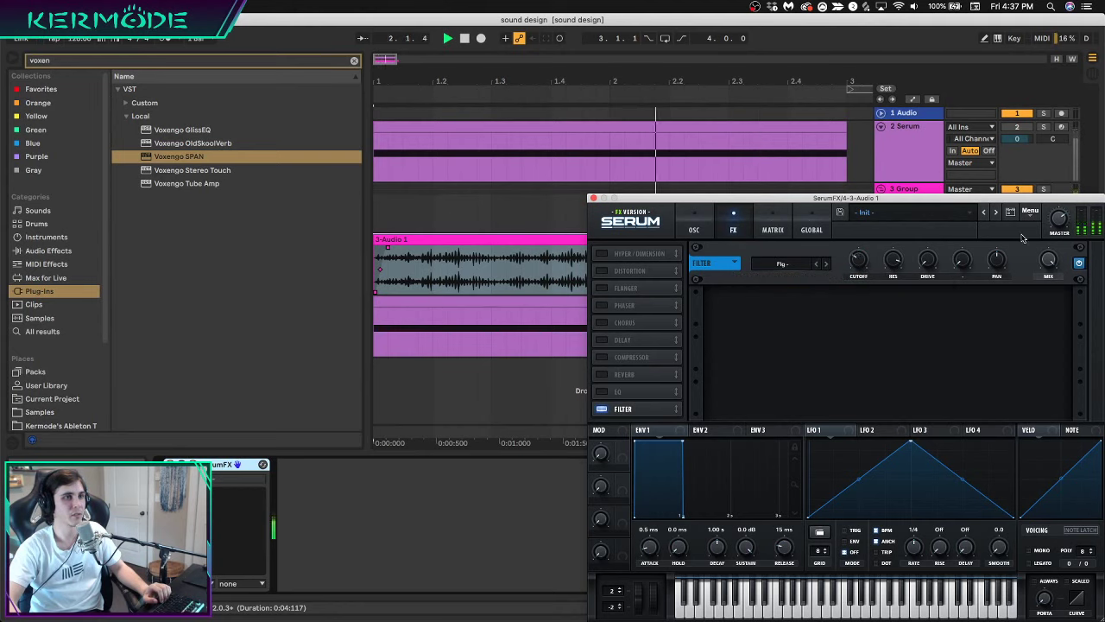
{"action": "left_click_drag", "start_coordinate": [929, 261], "coordinate": [930, 230]}
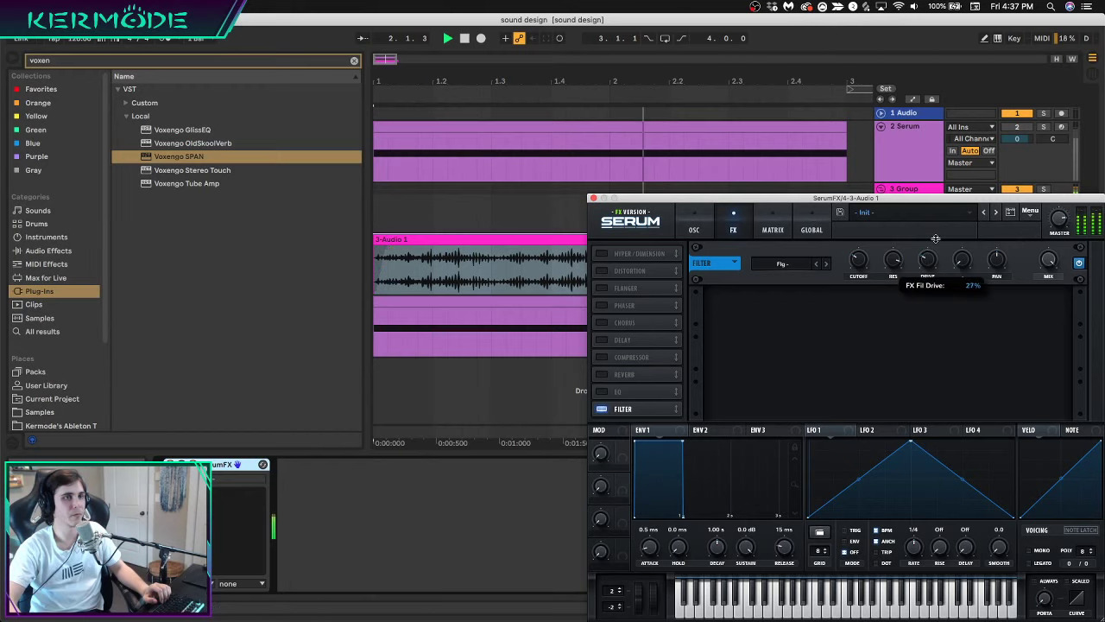
{"action": "left_click_drag", "start_coordinate": [890, 264], "coordinate": [893, 294]}
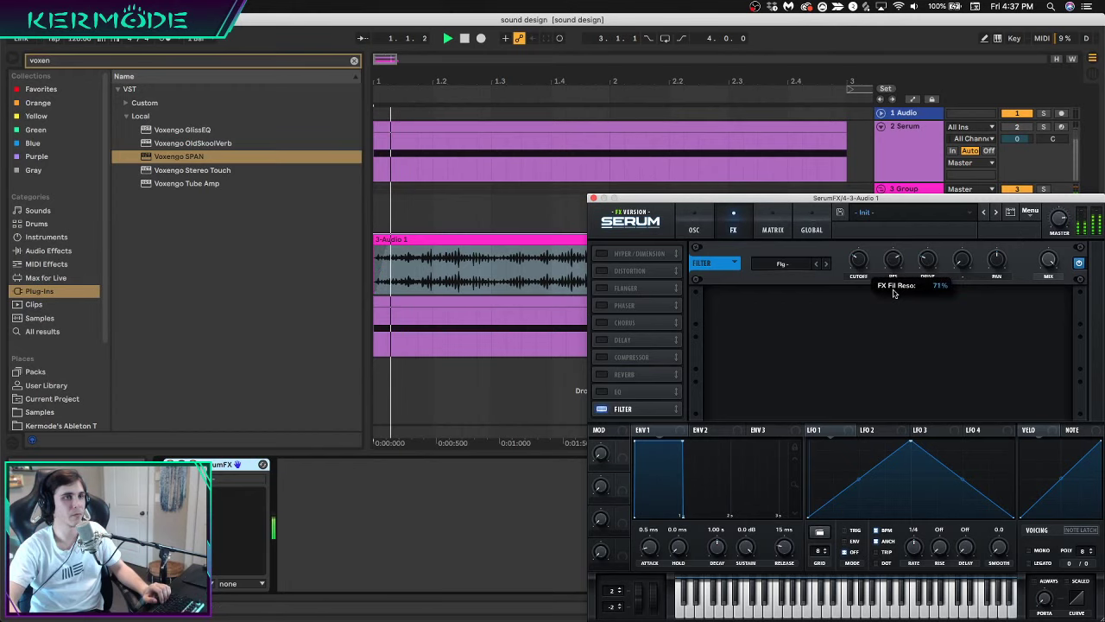
Advance the SerumFX filter through the flanger and phaser types to Phs 24-, setting resonance to 63% and sweeping the cutoff
{"action": "left_click", "coordinate": [826, 265]}
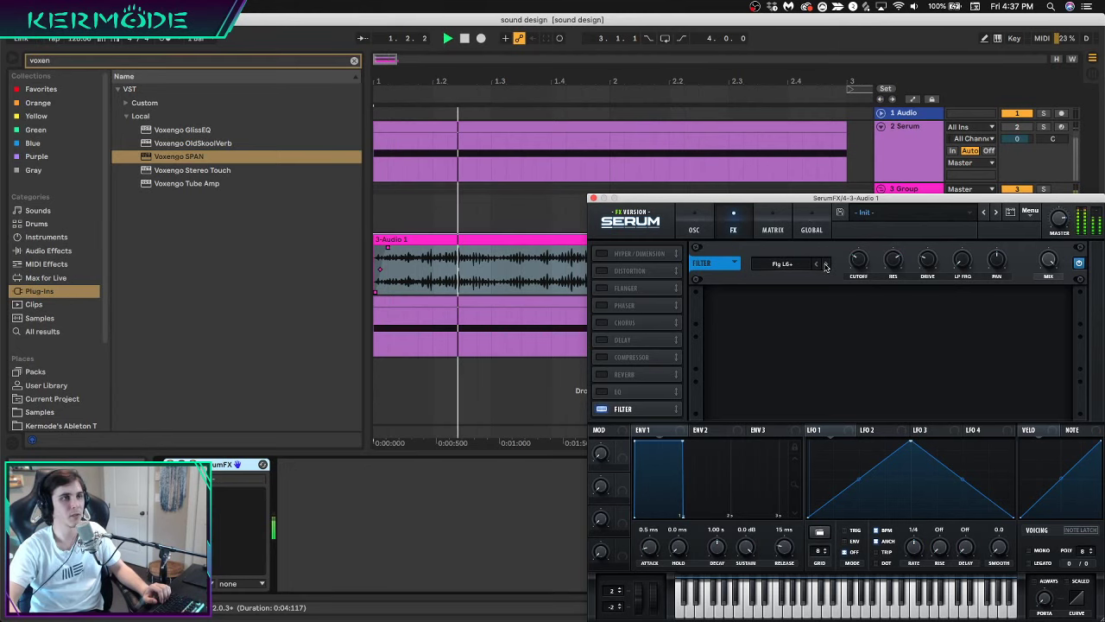
{"action": "left_click", "coordinate": [826, 264]}
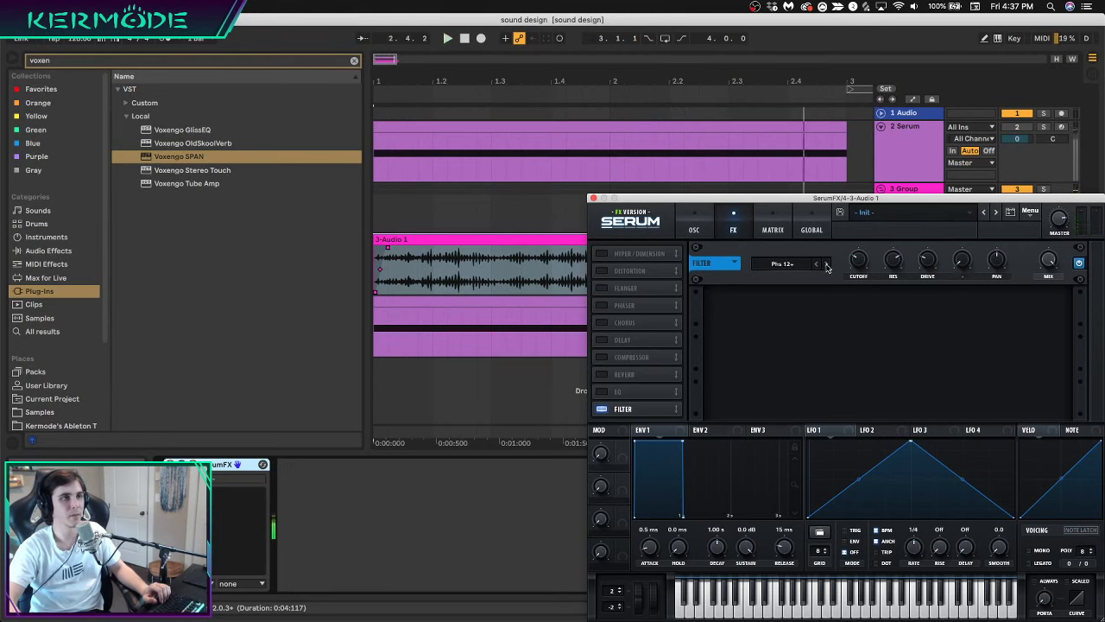
{"action": "left_click", "coordinate": [825, 265]}
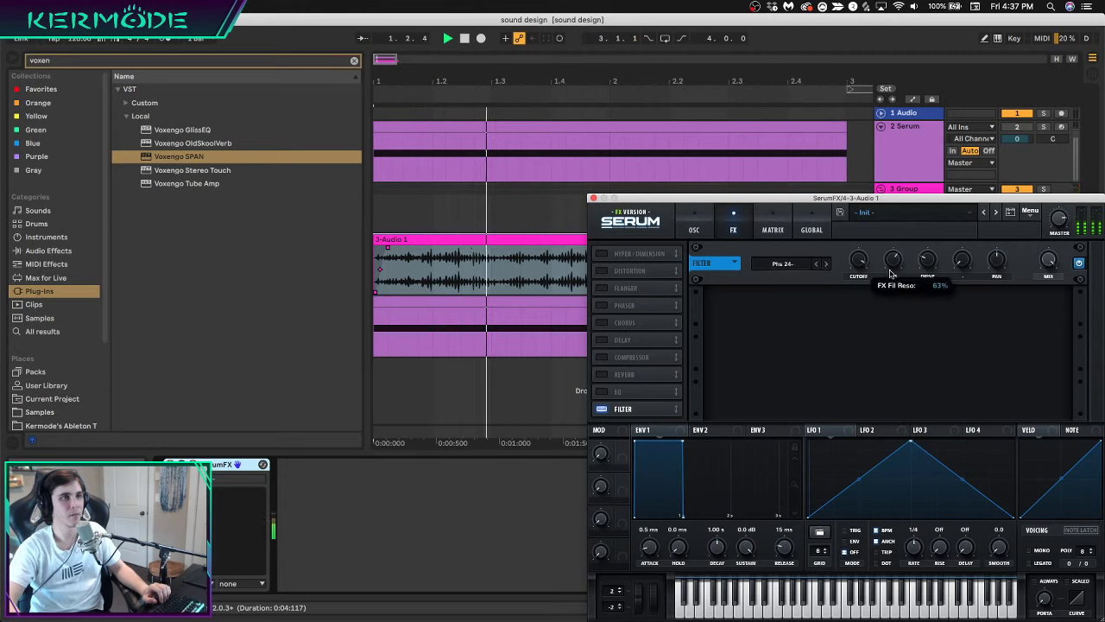
{"action": "left_click_drag", "start_coordinate": [859, 259], "coordinate": [866, 304]}
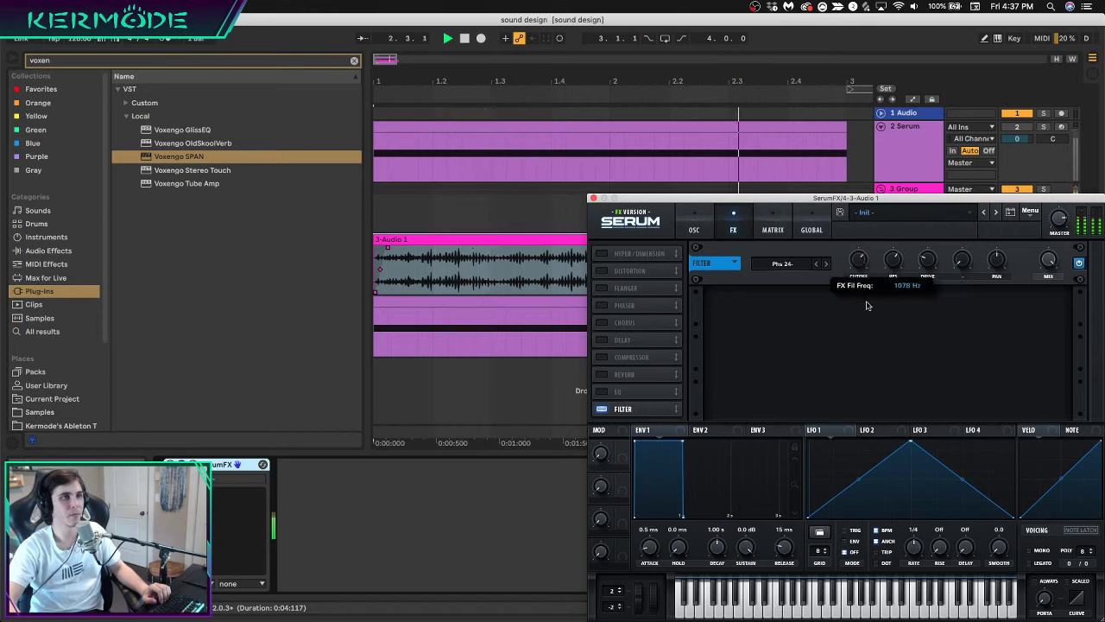
Audition the higher-order phaser filter types from Phs 36+ through Phs 48L6-, sweeping the cutoff on Phs 48+
{"action": "left_click", "coordinate": [827, 264]}
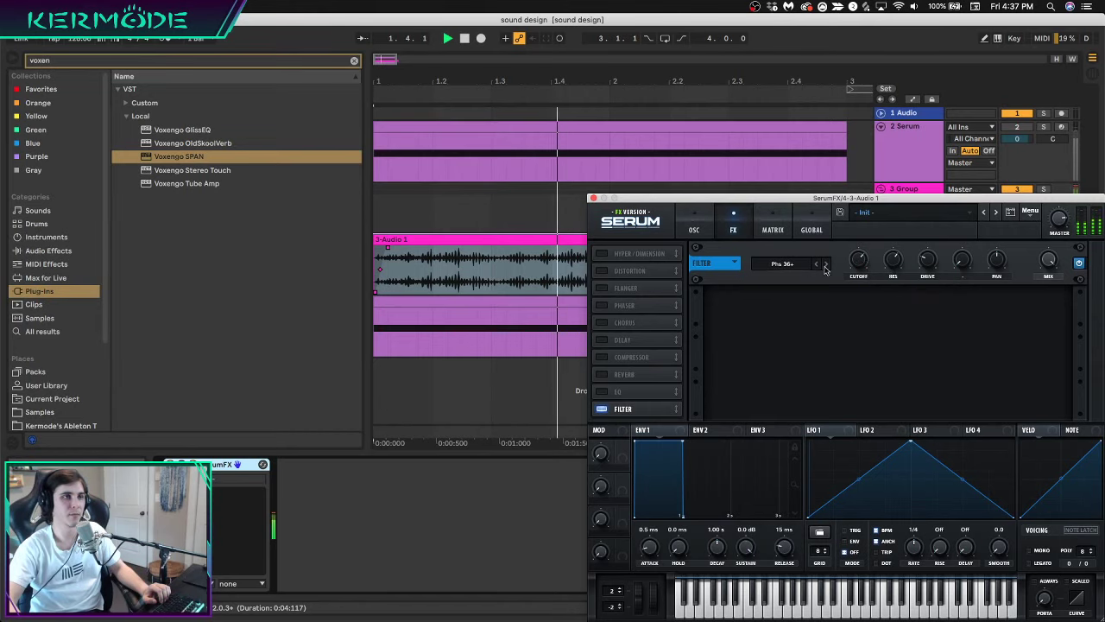
{"action": "left_click", "coordinate": [826, 264]}
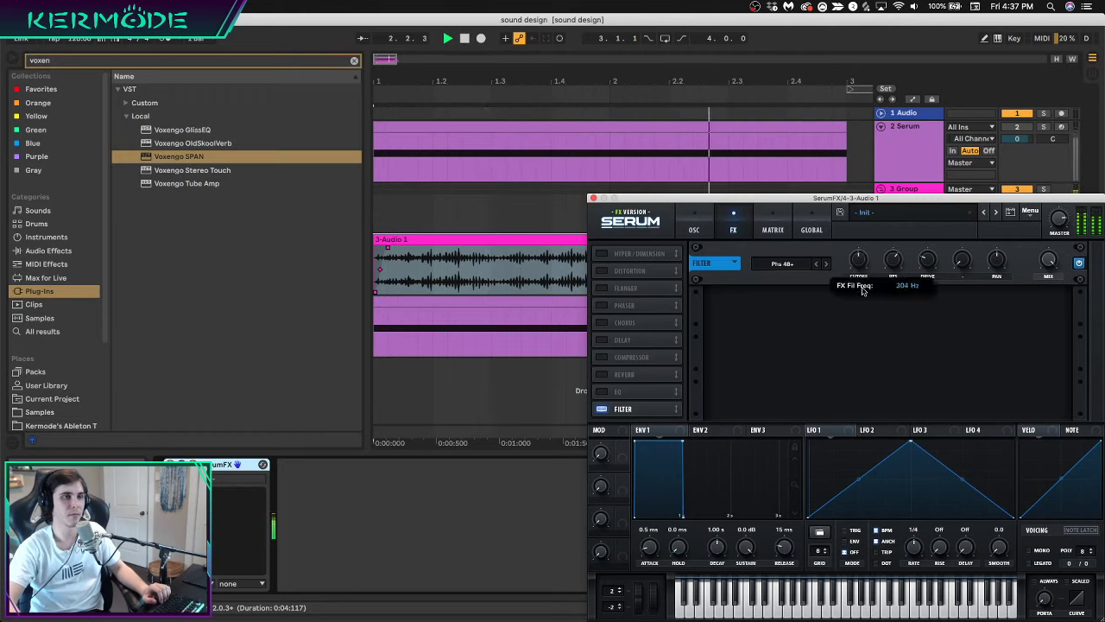
{"action": "left_click", "coordinate": [827, 264]}
{"action": "left_click", "coordinate": [826, 265]}
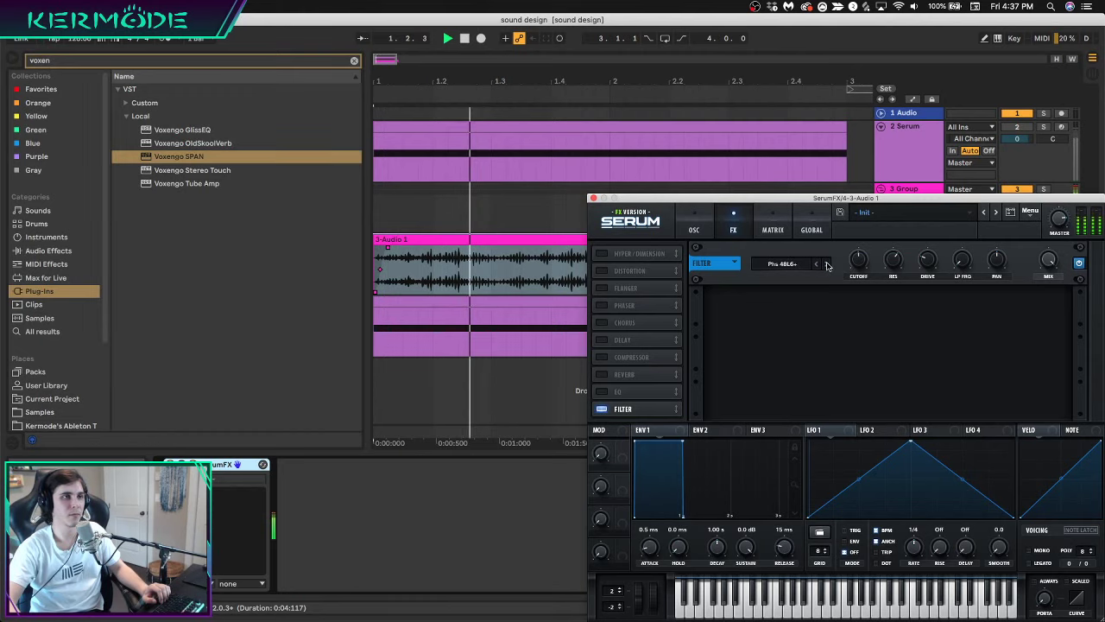
{"action": "left_click", "coordinate": [826, 265]}
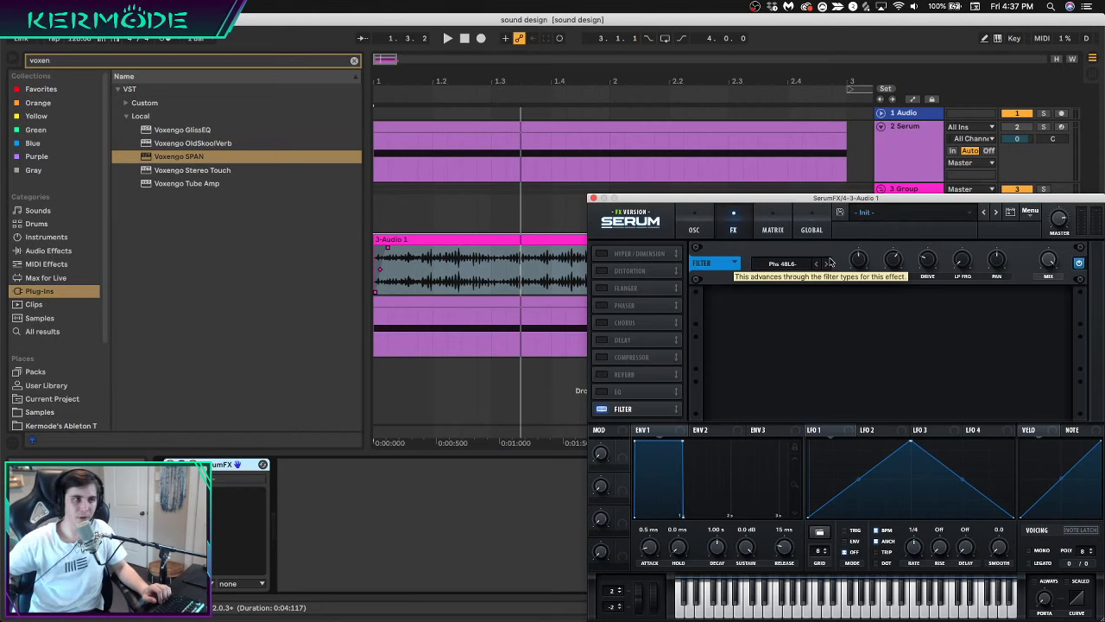
{"action": "key", "text": "space"}
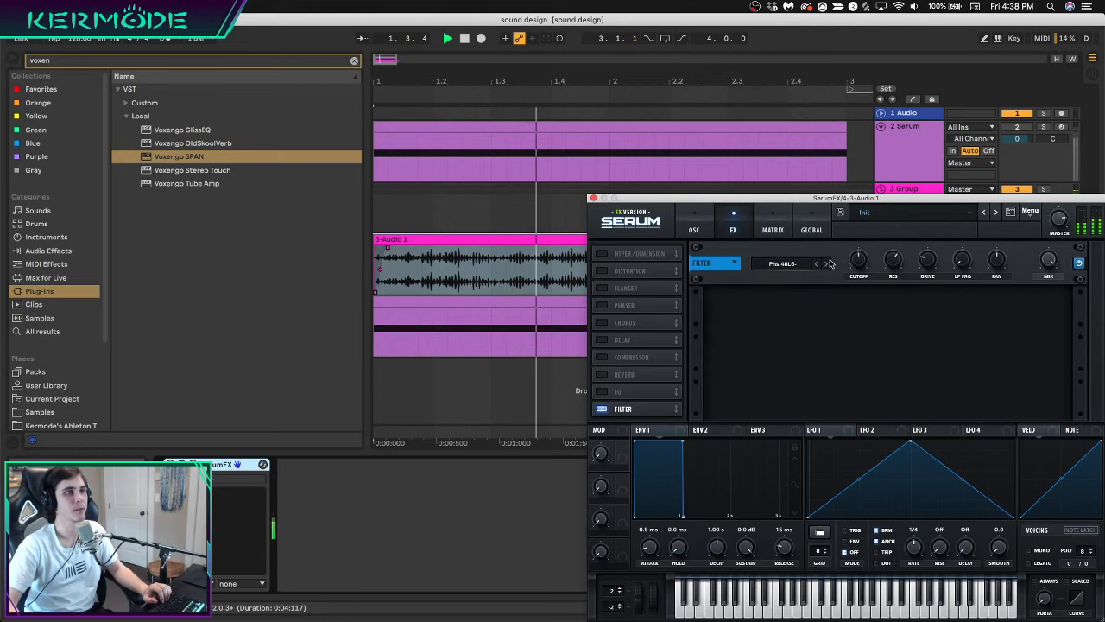
Switch the SerumFX filter to Scream LP, set resonance to about 79%, and sweep the cutoff during playback
{"action": "left_click", "coordinate": [781, 263]}
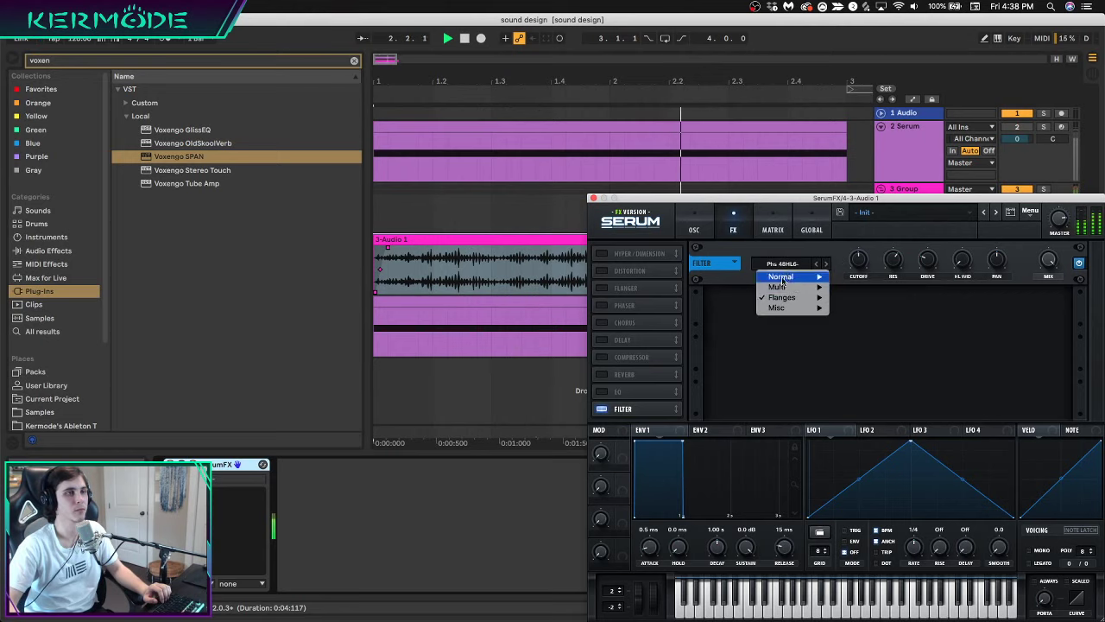
{"action": "mouse_move", "coordinate": [786, 308]}
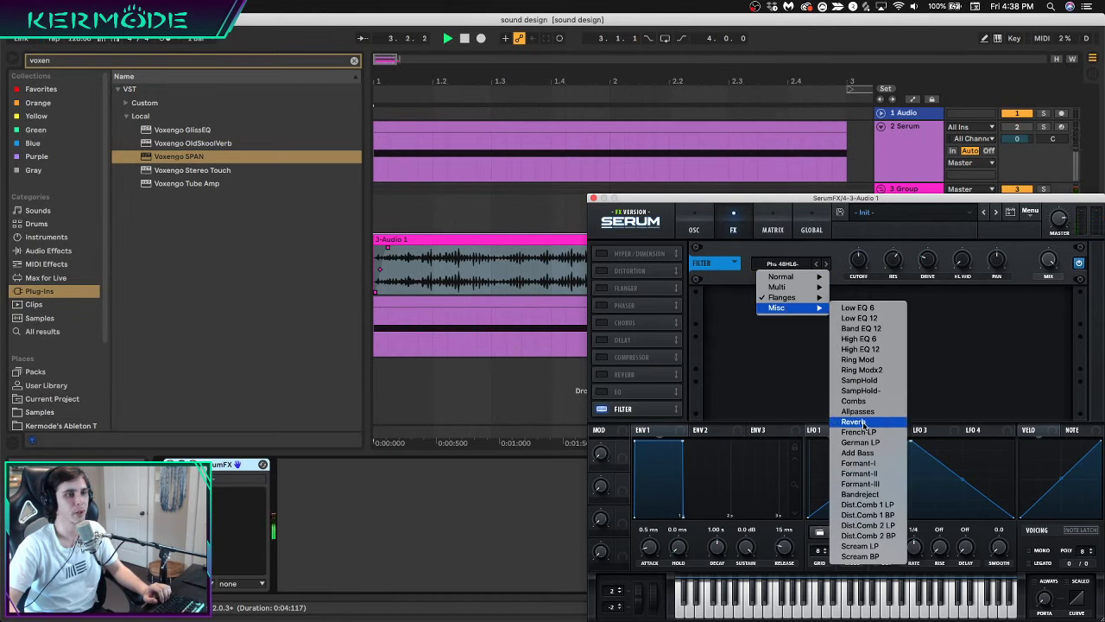
{"action": "left_click", "coordinate": [854, 548]}
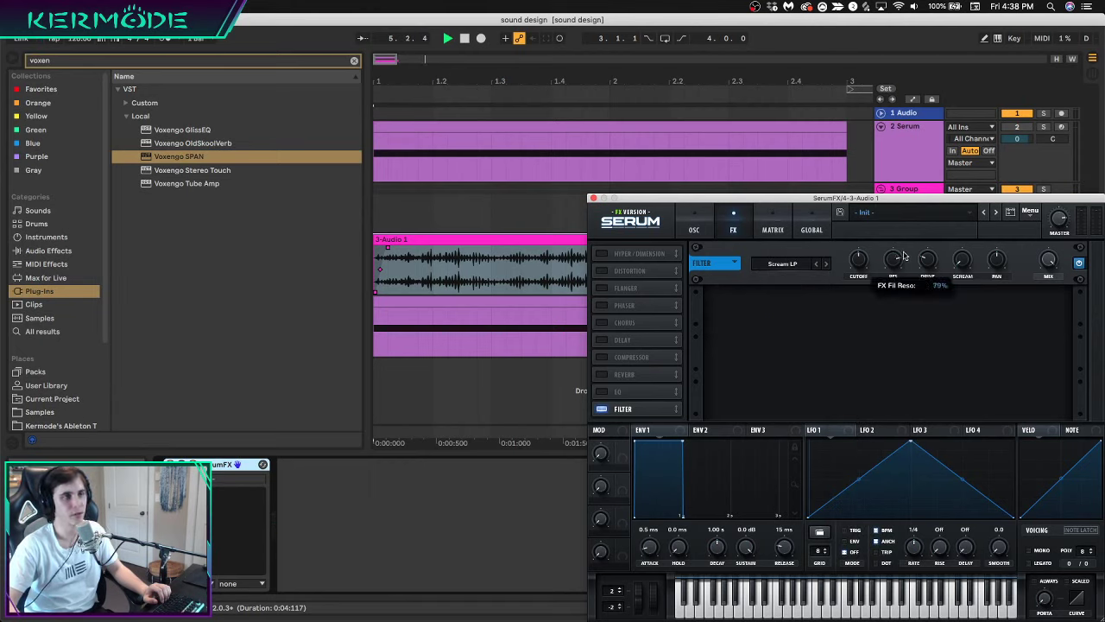
{"action": "mouse_move", "coordinate": [859, 261]}
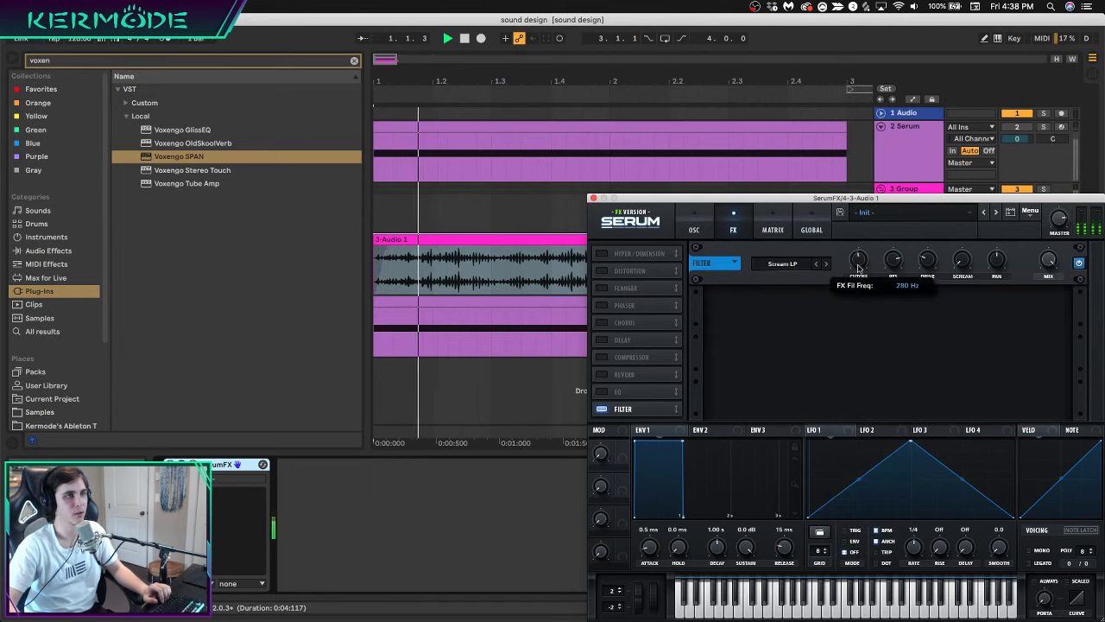
{"action": "left_click_drag", "start_coordinate": [862, 232], "coordinate": [864, 278]}
{"action": "key", "text": "space"}
Delete SerumFX from the 3-Audio 1 track and raise that track's volume to 5.4 dB while playing the loop
{"action": "left_click", "coordinate": [223, 465]}
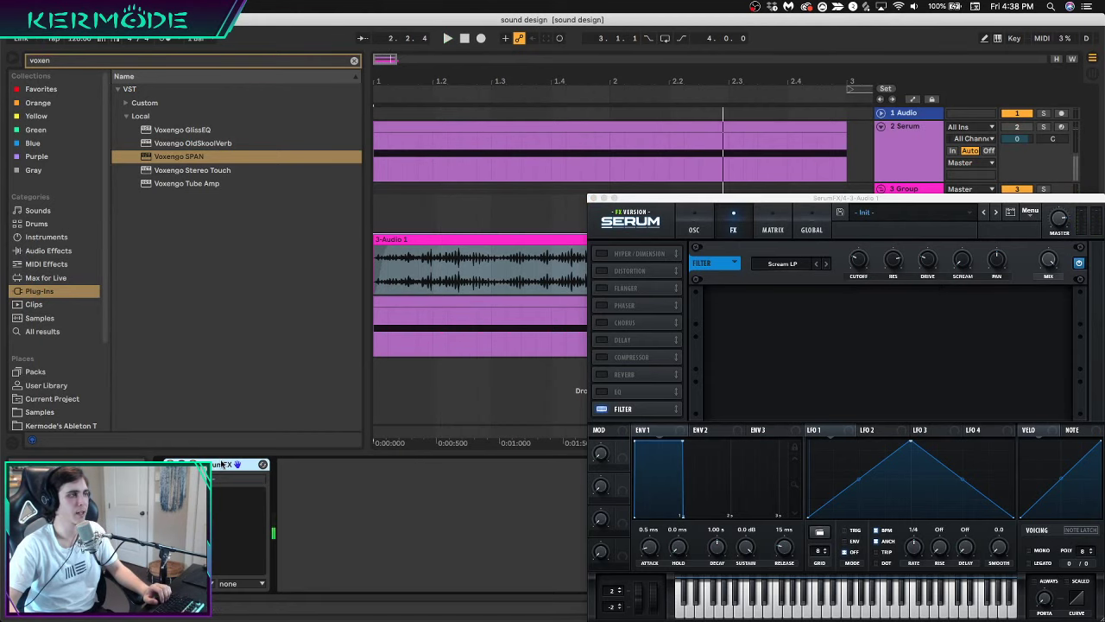
{"action": "left_click", "coordinate": [433, 240]}
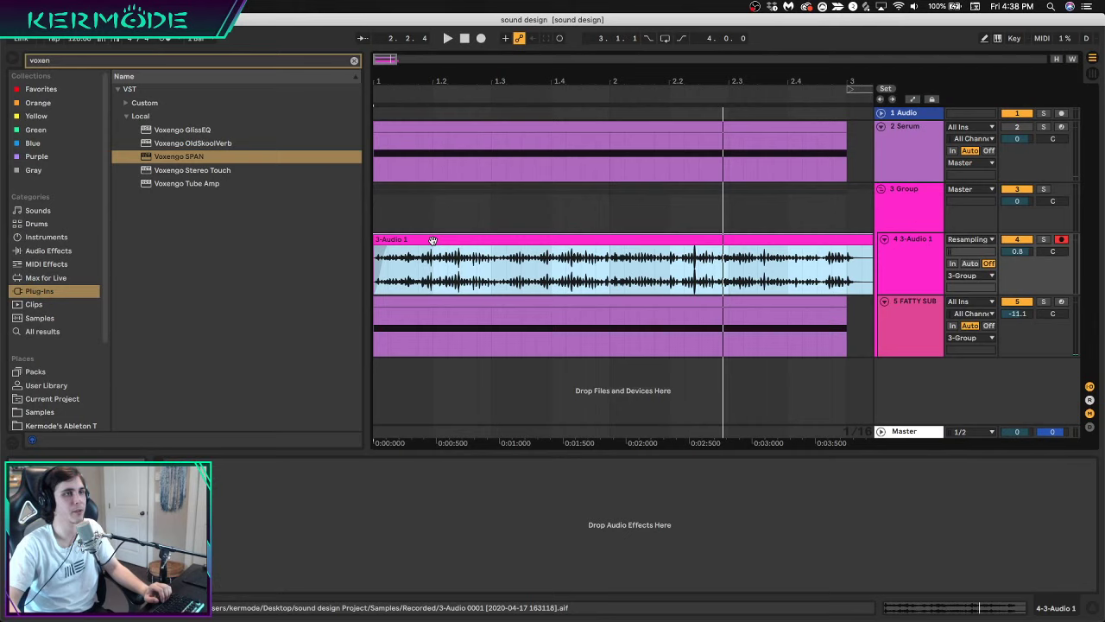
{"action": "key", "text": "space"}
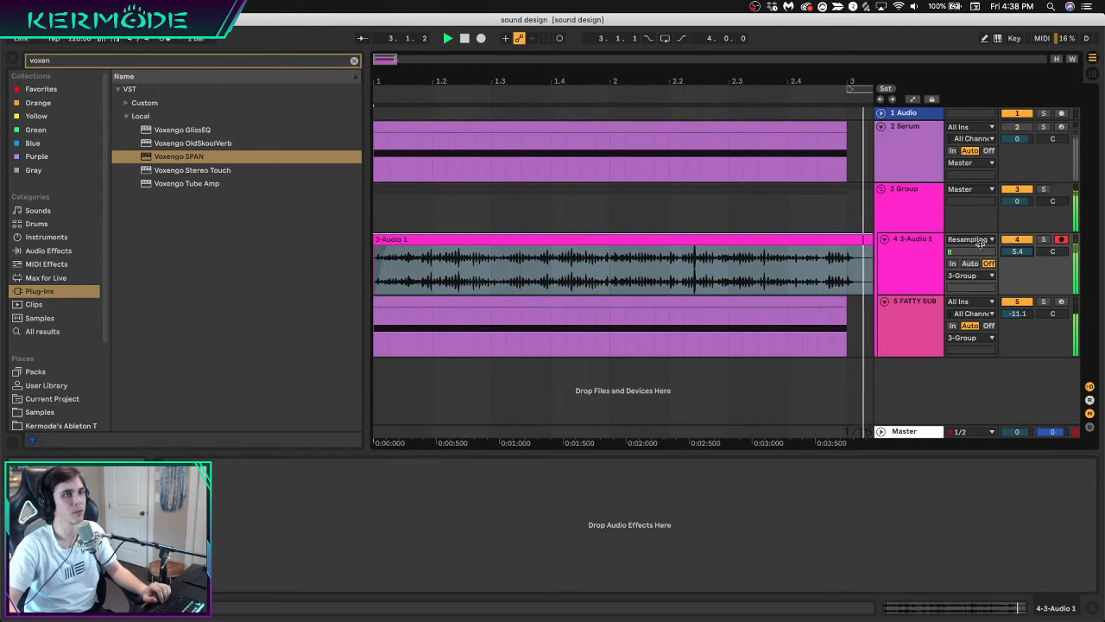
{"action": "key", "text": "space"}
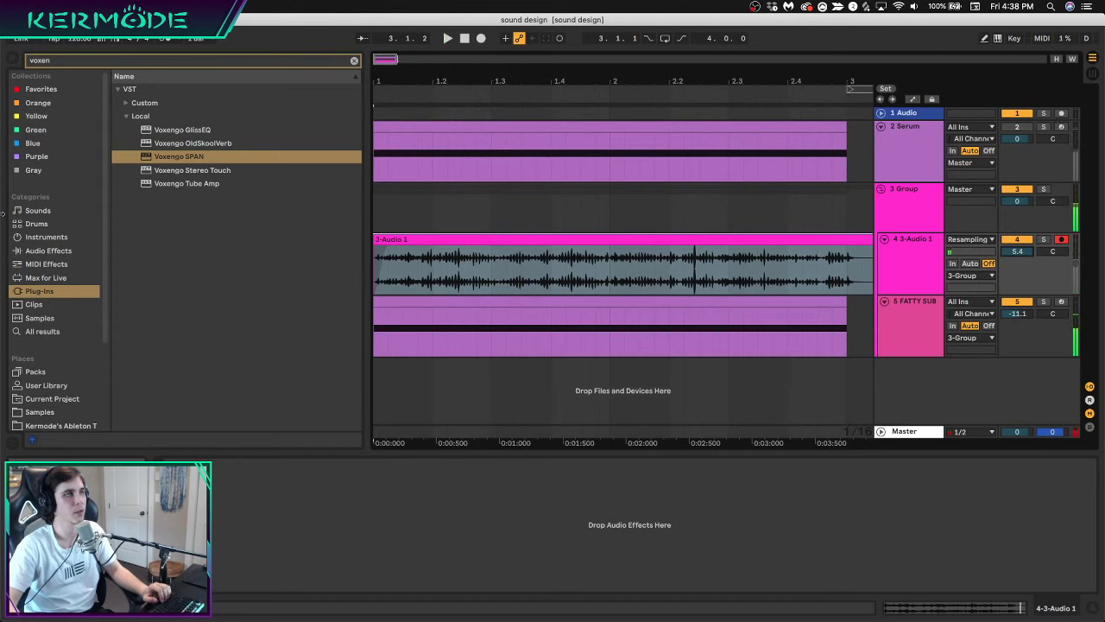
Add the Auto Pan audio effect to the group track and set its phase to 0°
{"action": "left_click", "coordinate": [28, 253]}
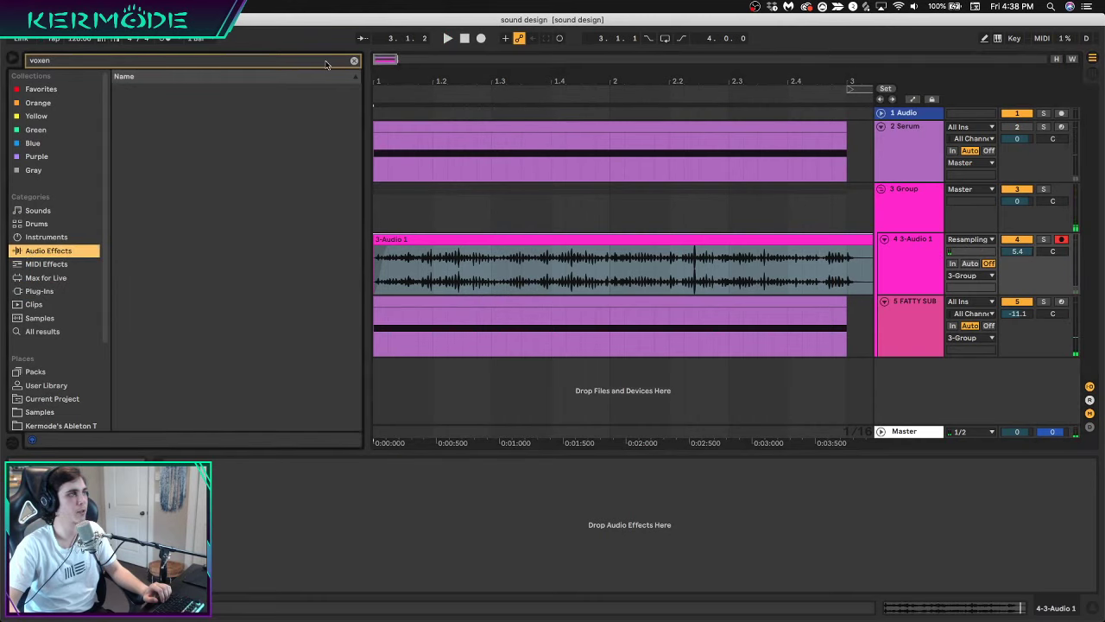
{"action": "left_click", "coordinate": [354, 60]}
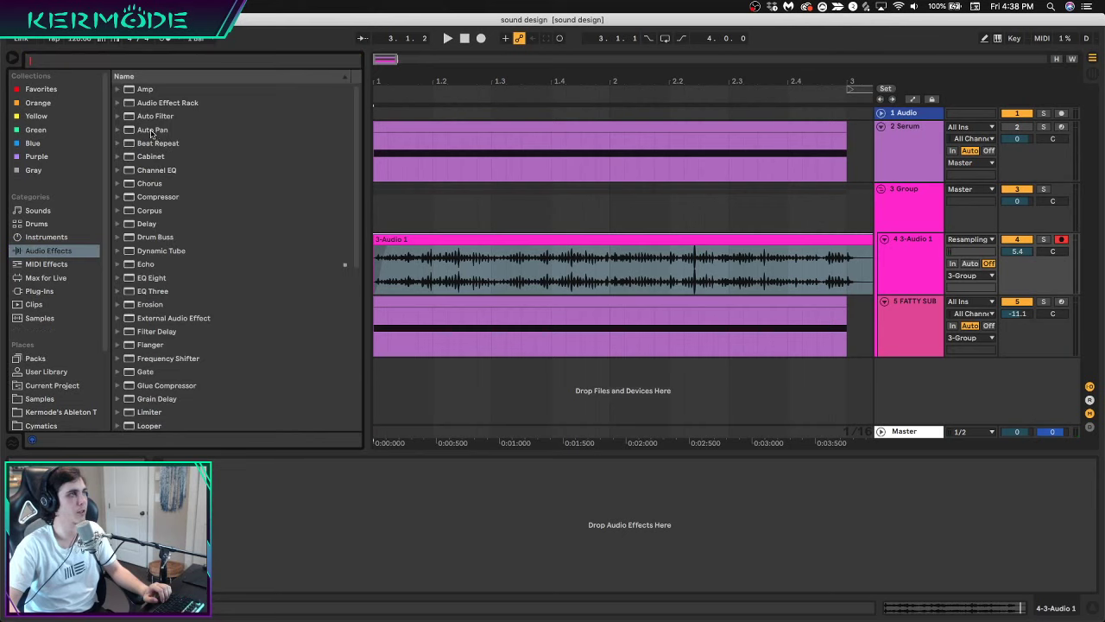
{"action": "left_click_drag", "start_coordinate": [151, 130], "coordinate": [400, 216]}
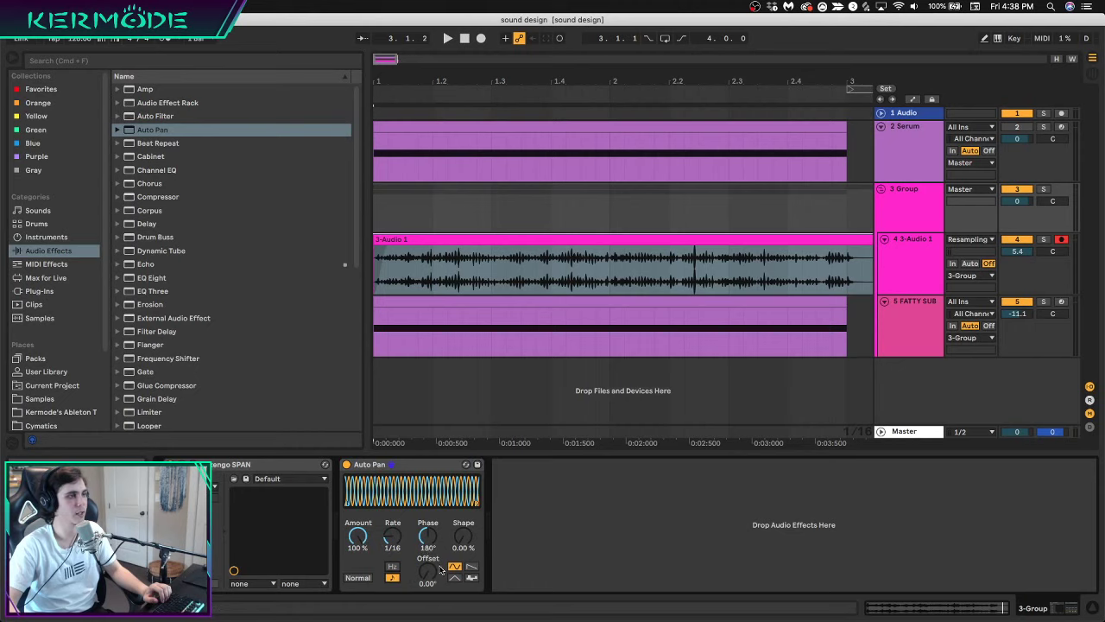
{"action": "left_click_drag", "start_coordinate": [428, 539], "coordinate": [429, 609]}
{"action": "key", "text": "space"}
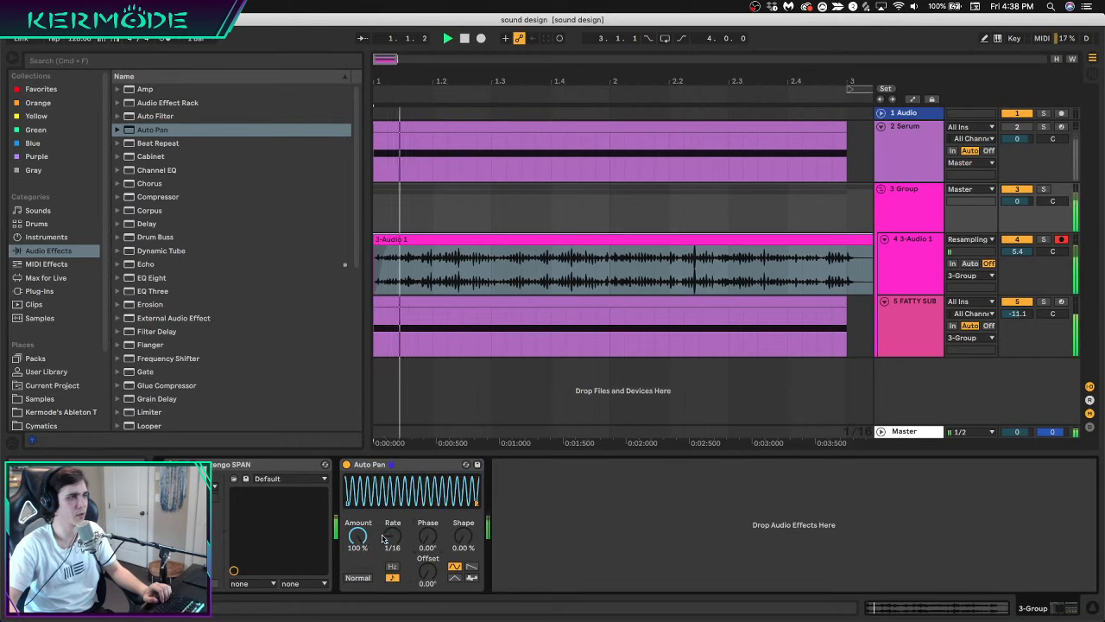
Switch Auto Pan's rate to Hz and adjust it to 0.82 Hz during playback
{"action": "left_click", "coordinate": [392, 566]}
{"action": "key", "text": "space"}
{"action": "key", "text": "space"}
{"action": "left_click_drag", "start_coordinate": [392, 547], "coordinate": [392, 574]}
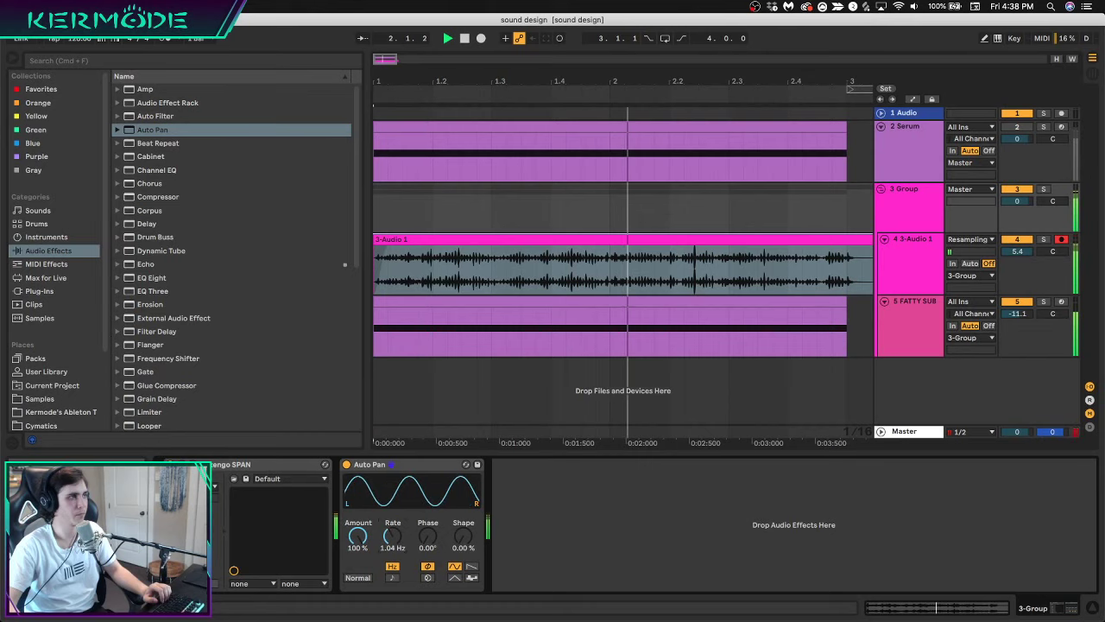
{"action": "left_click_drag", "start_coordinate": [392, 536], "coordinate": [392, 543]}
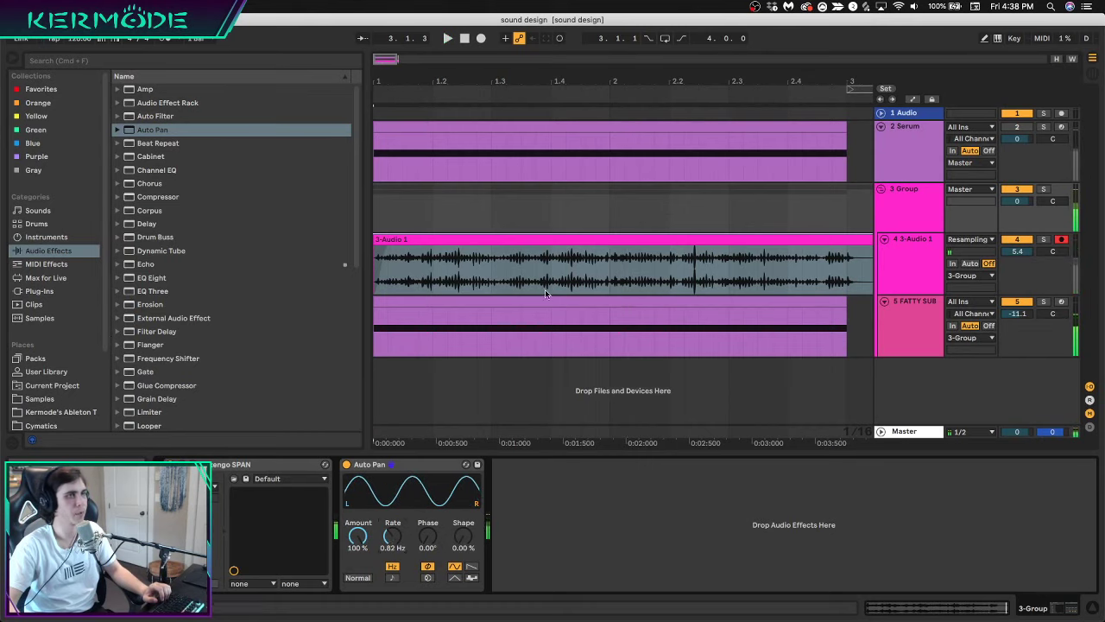
Insert a new audio track for resampling, set its monitoring to In, deactivate its output and arm it for recording
{"action": "left_click", "coordinate": [919, 212]}
{"action": "key", "text": "space"}
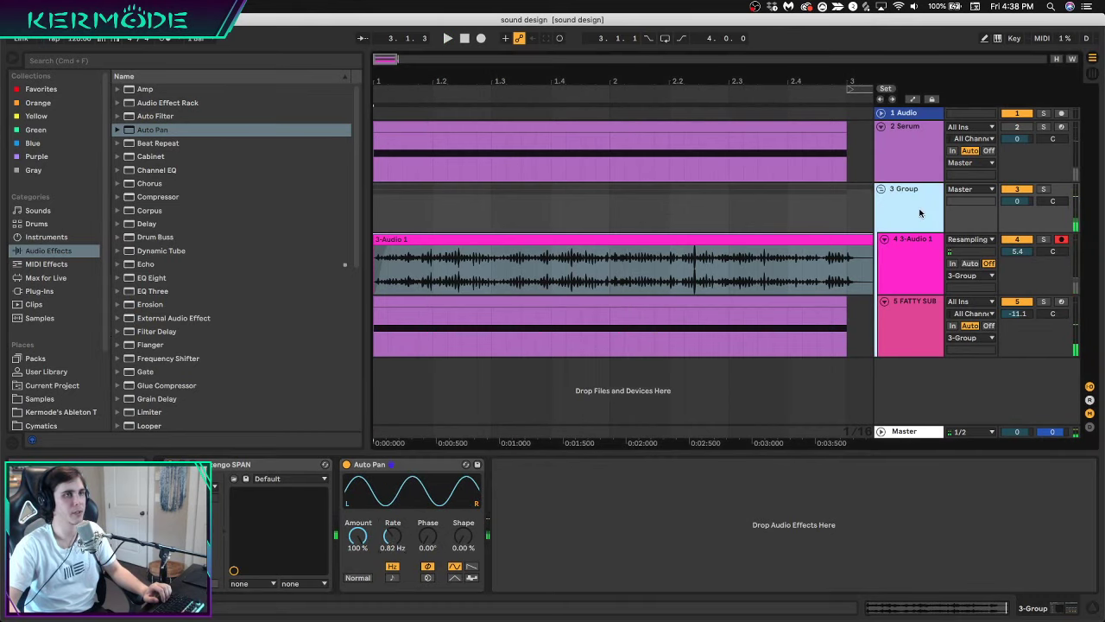
{"action": "key", "text": "ctrl+t"}
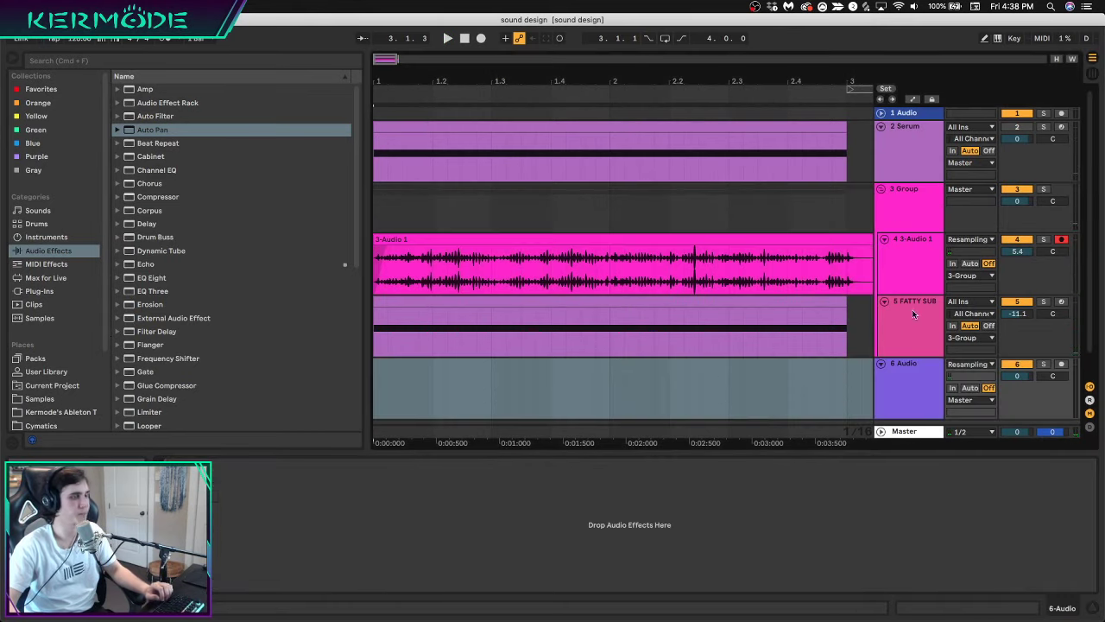
{"action": "left_click", "coordinate": [952, 388]}
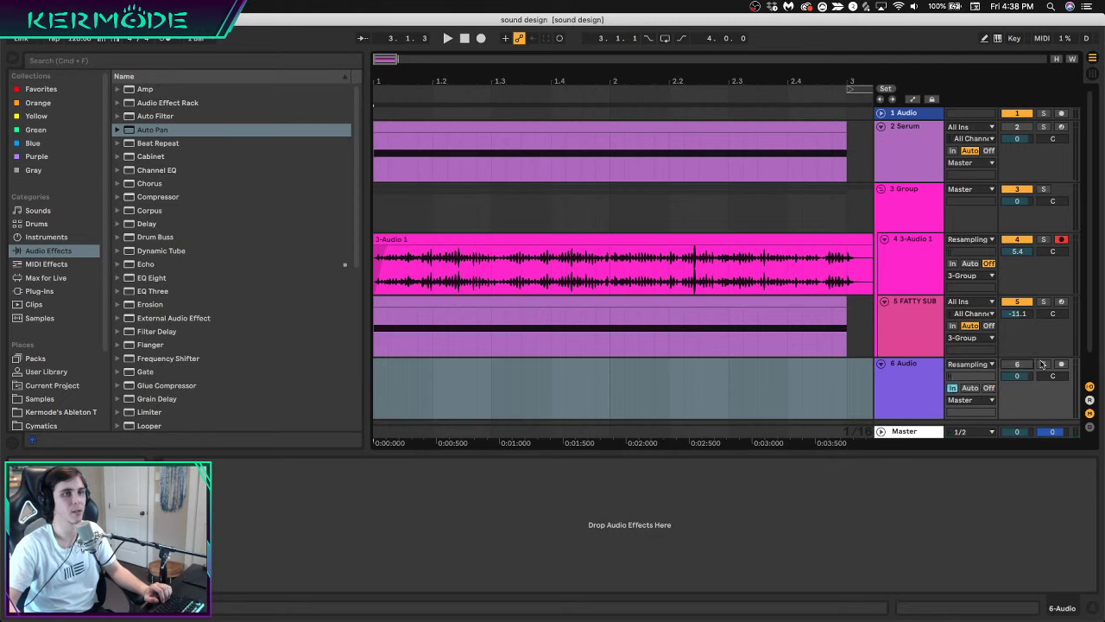
{"action": "left_click", "coordinate": [1061, 363]}
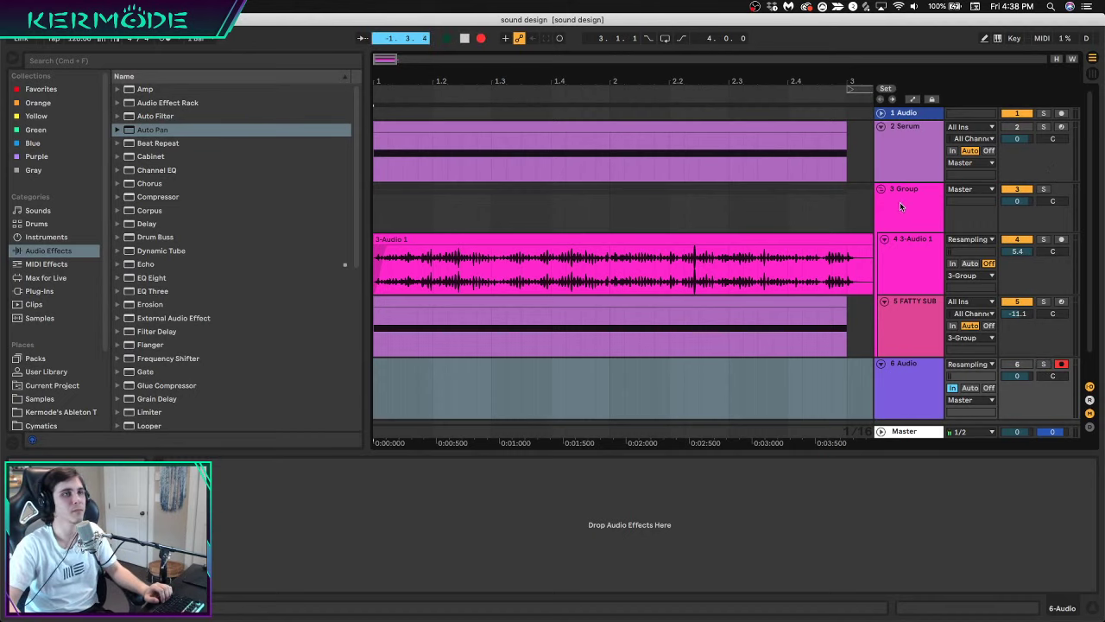
Record the resampled output onto the new audio track while varying Auto Pan's rate, ending at 2.25 Hz
{"action": "left_click", "coordinate": [481, 38]}
{"action": "left_click_drag", "start_coordinate": [396, 537], "coordinate": [396, 514]}
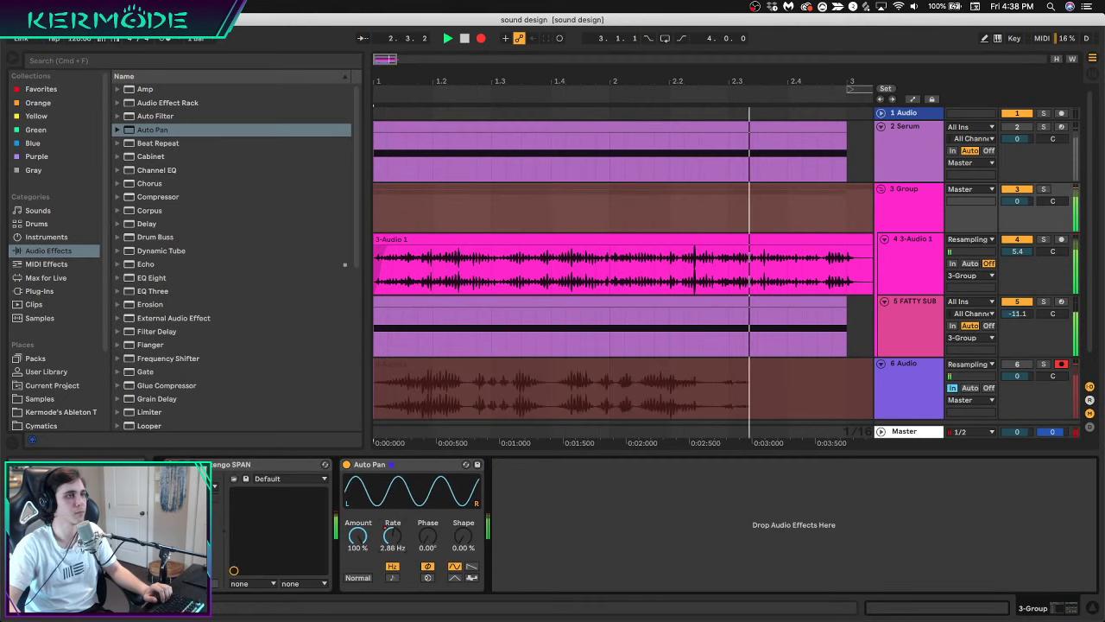
{"action": "key", "text": "space"}
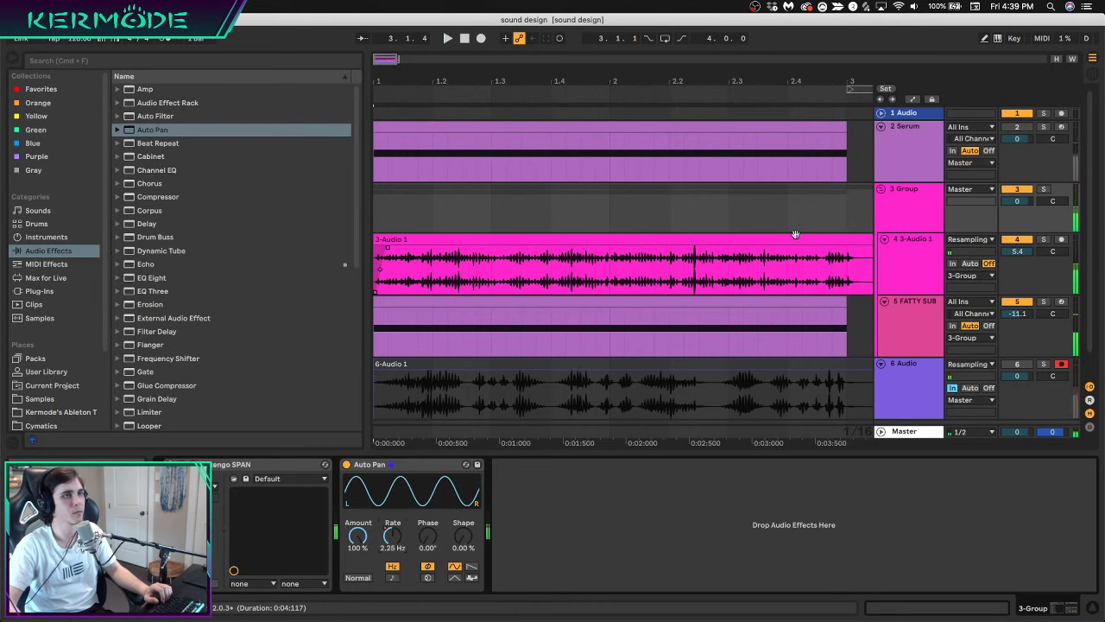
{"action": "key", "text": "space"}
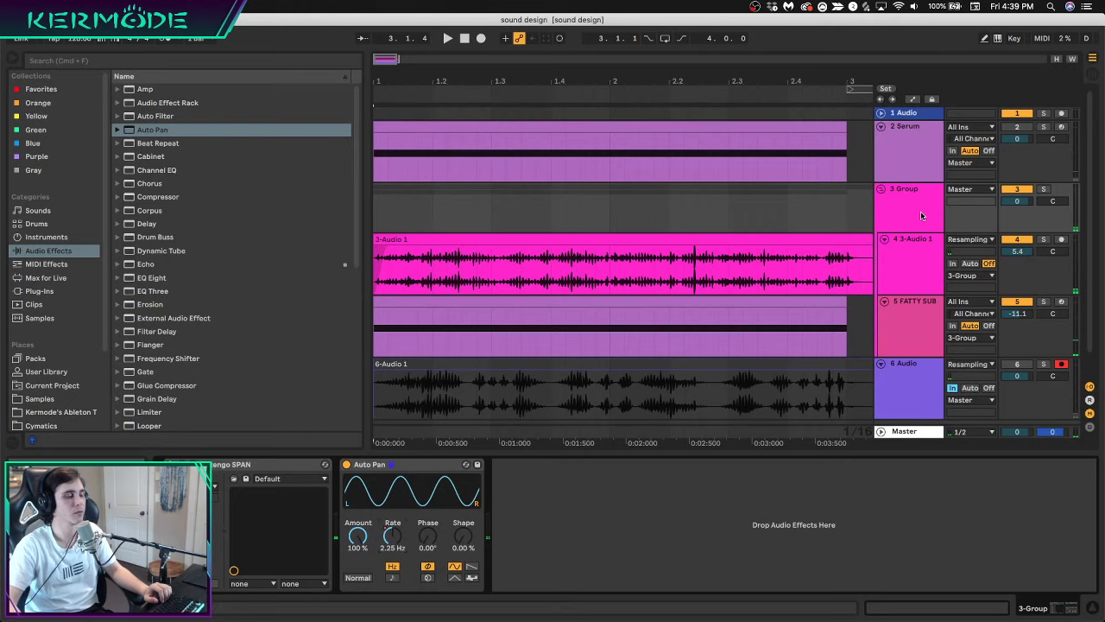
Delete the source group track, disarm and activate the newly recorded audio track, and play its clip back
{"action": "key", "text": "Delete"}
{"action": "key", "text": "space"}
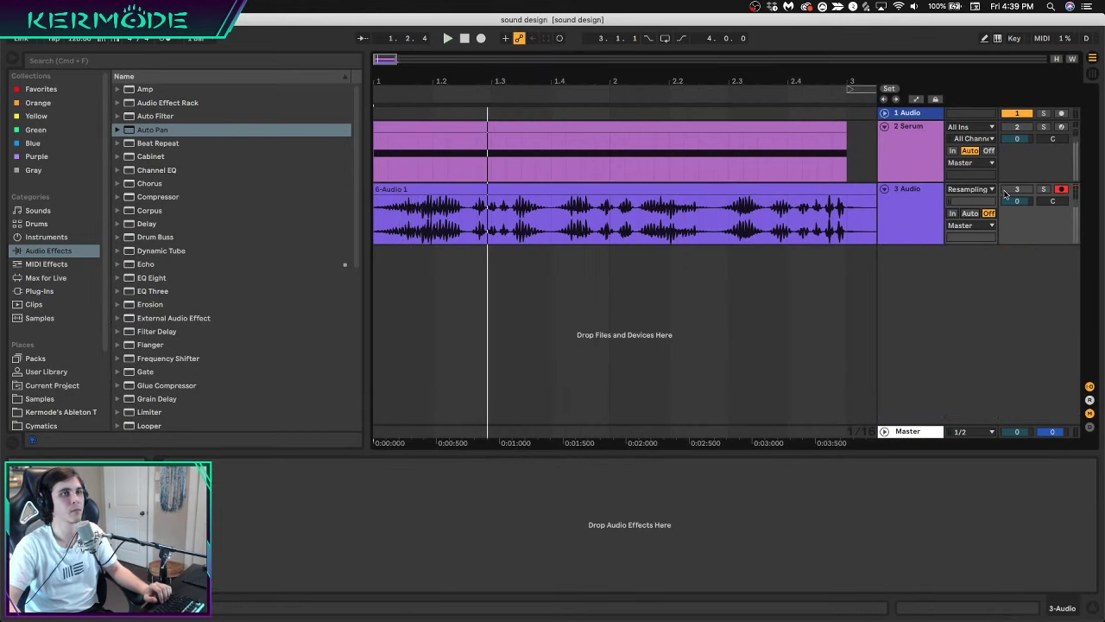
{"action": "key", "text": "space"}
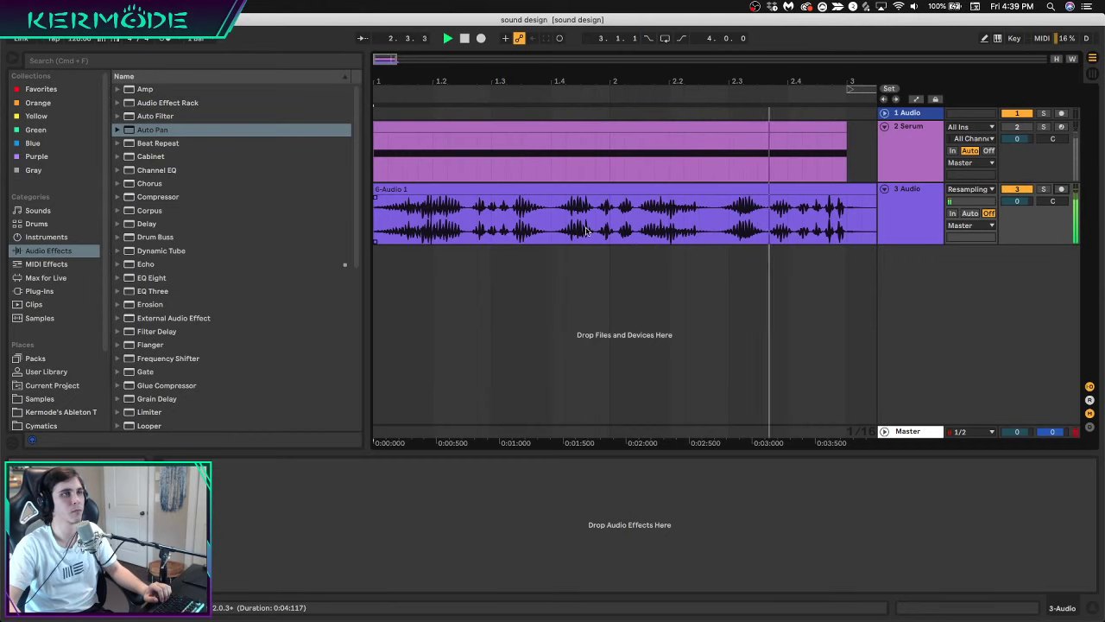
{"action": "key", "text": "space"}
{"action": "key", "text": "space"}
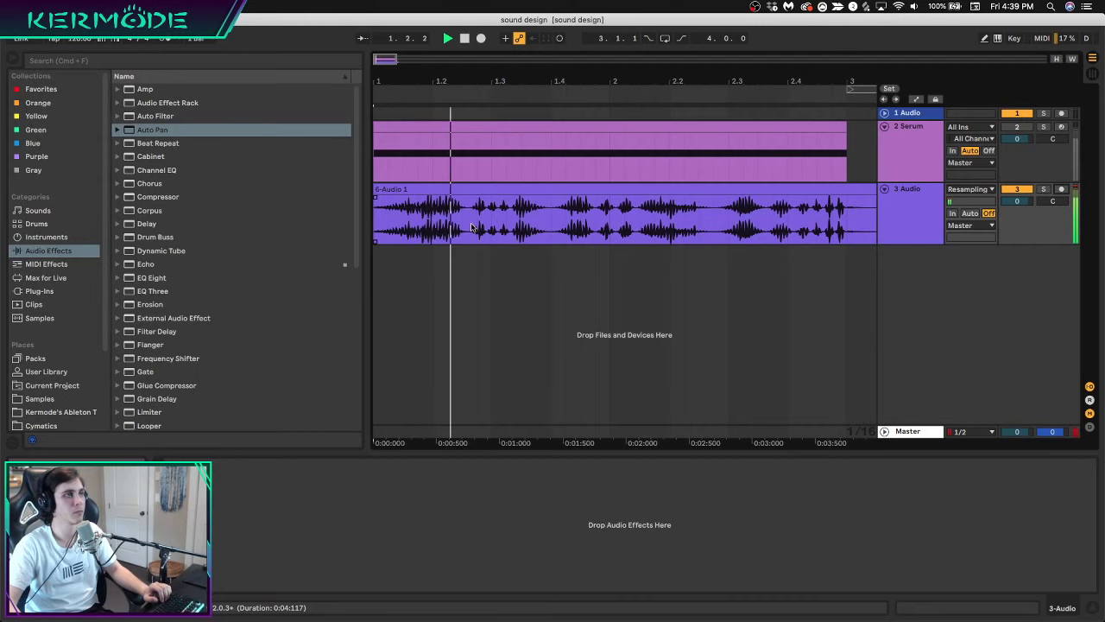
{"action": "key", "text": "space"}
{"action": "key", "text": "space"}
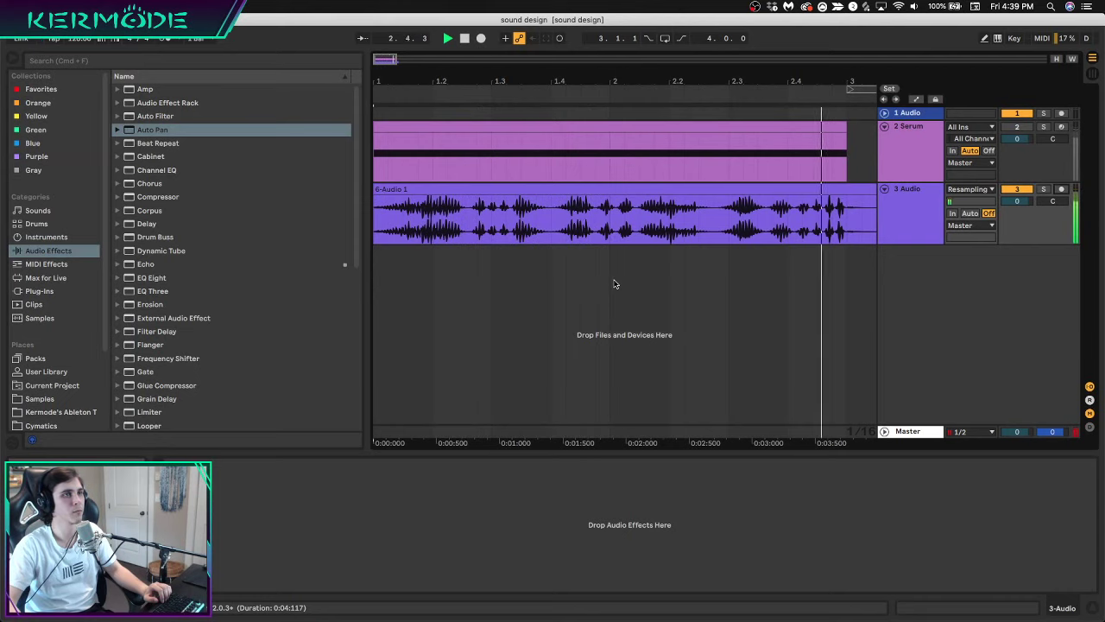
{"action": "key", "text": "space"}
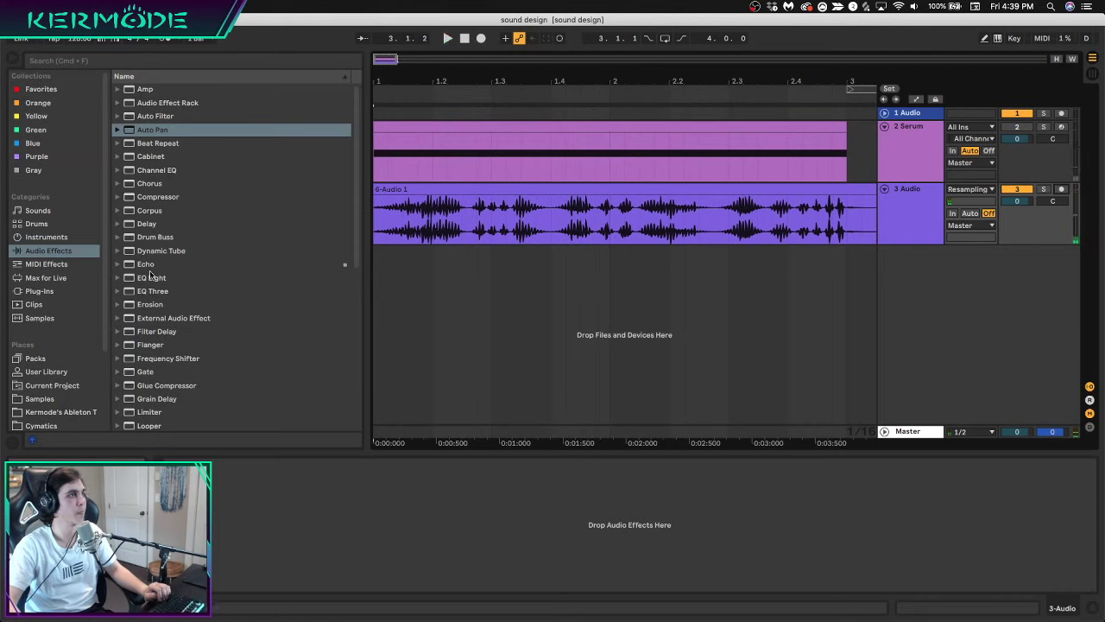
Add Erosion to the recorded audio track, set it to Wide Noise, and raise the amount to 53.2 and the width to 1.09
{"action": "left_click_drag", "start_coordinate": [151, 306], "coordinate": [424, 202]}
{"action": "key", "text": "space"}
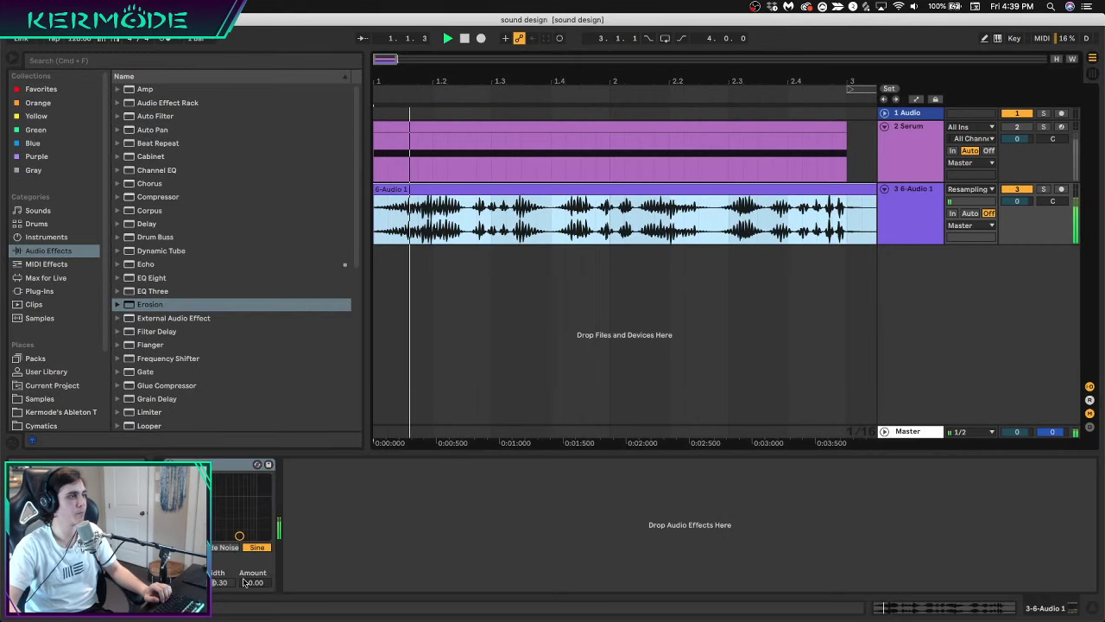
{"action": "left_click_drag", "start_coordinate": [244, 582], "coordinate": [244, 540]}
{"action": "left_click", "coordinate": [224, 548]}
{"action": "left_click_drag", "start_coordinate": [224, 582], "coordinate": [224, 547]}
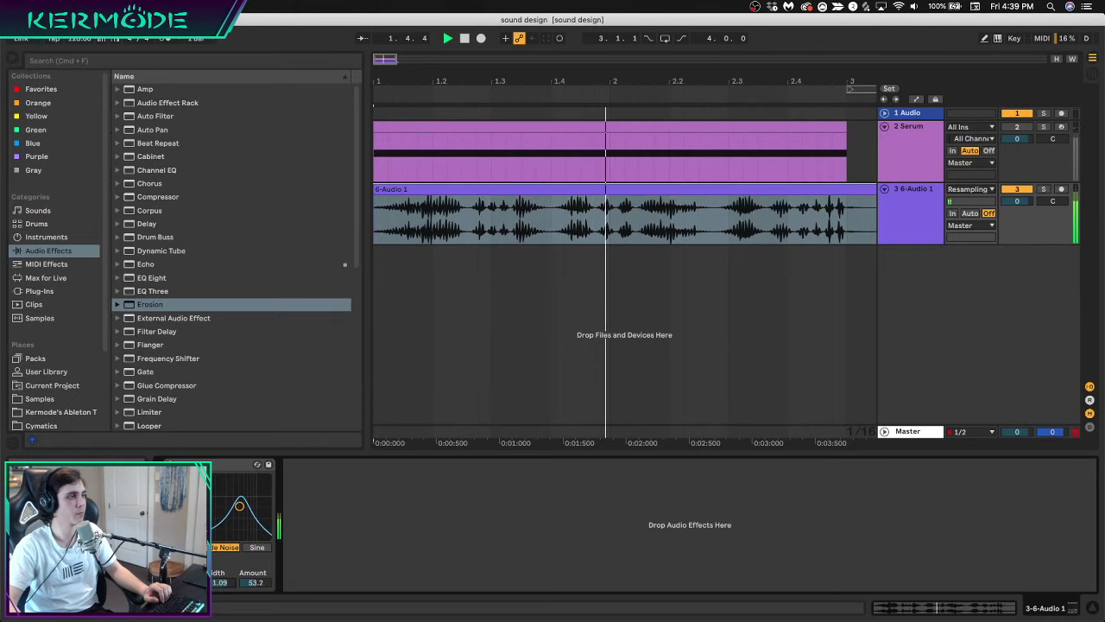
Raise Erosion's frequency slightly and set its amount to 35.6 while listening to the clip
{"action": "key", "text": "space"}
{"action": "mouse_move", "coordinate": [185, 582]}
{"action": "left_mouse_down"}
{"action": "mouse_move", "coordinate": [184, 561]}
{"action": "mouse_move", "coordinate": [185, 571]}
{"action": "left_mouse_up"}
{"action": "key", "text": "space"}
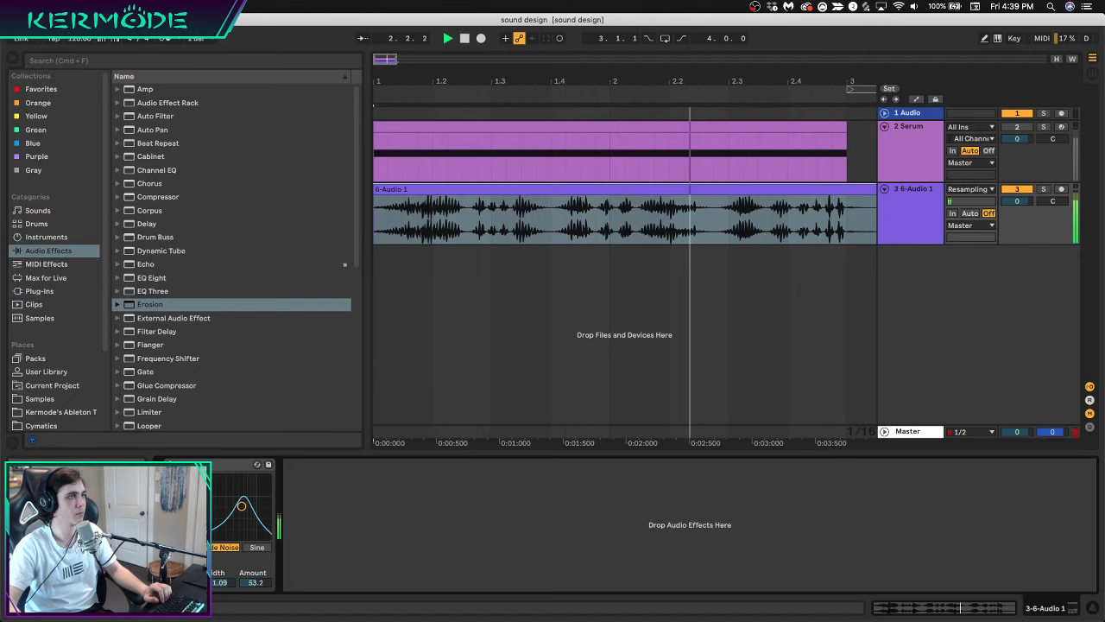
{"action": "key", "text": "space"}
{"action": "key", "text": "space"}
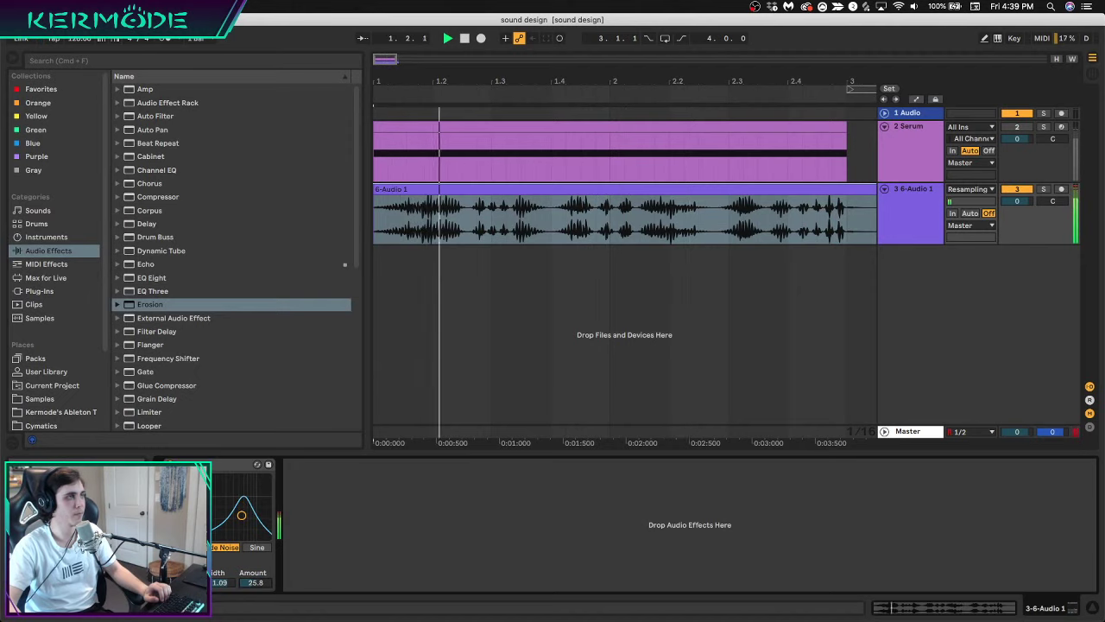
{"action": "left_click_drag", "start_coordinate": [253, 583], "coordinate": [253, 591]}
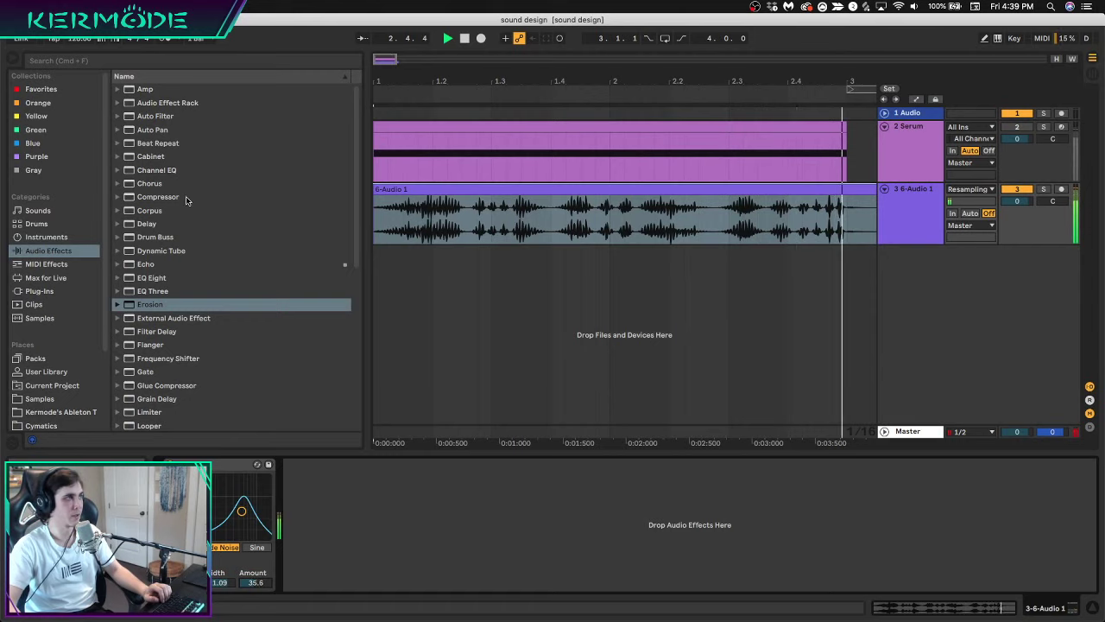
Add the Multiband Dynamics preset OTT after Erosion on the bass track and play the result
{"action": "key", "text": "space"}
{"action": "left_click", "coordinate": [118, 197]}
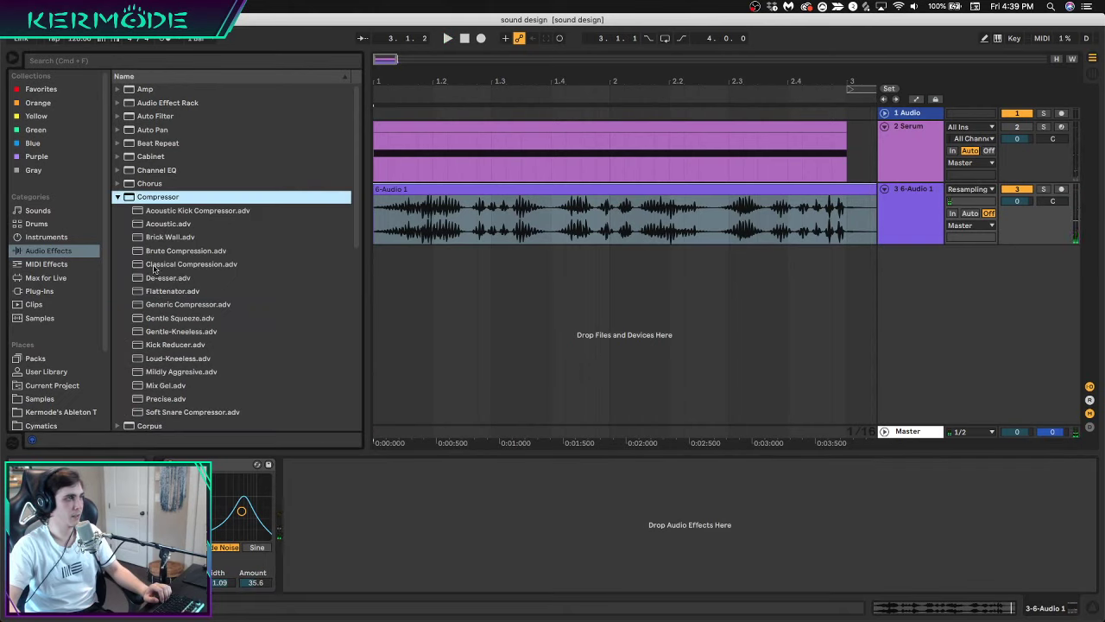
{"action": "left_click", "coordinate": [118, 197]}
{"action": "scroll", "coordinate": [138, 259], "scroll_direction": "down", "scroll_amount": 5}
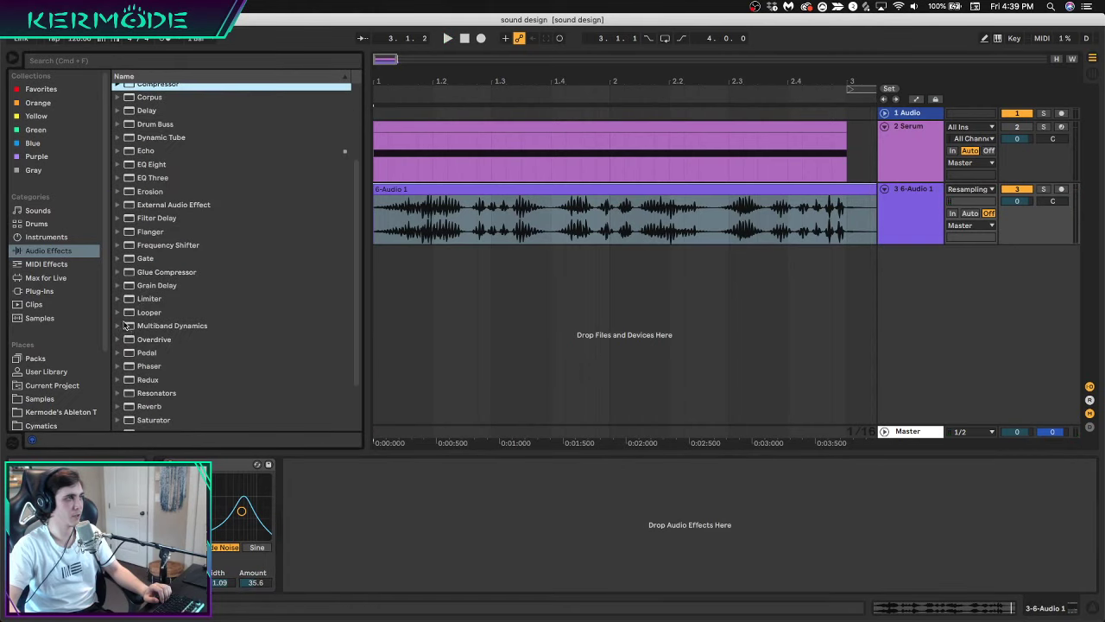
{"action": "left_click", "coordinate": [121, 325]}
{"action": "double_click", "coordinate": [160, 419]}
{"action": "key", "text": "space"}
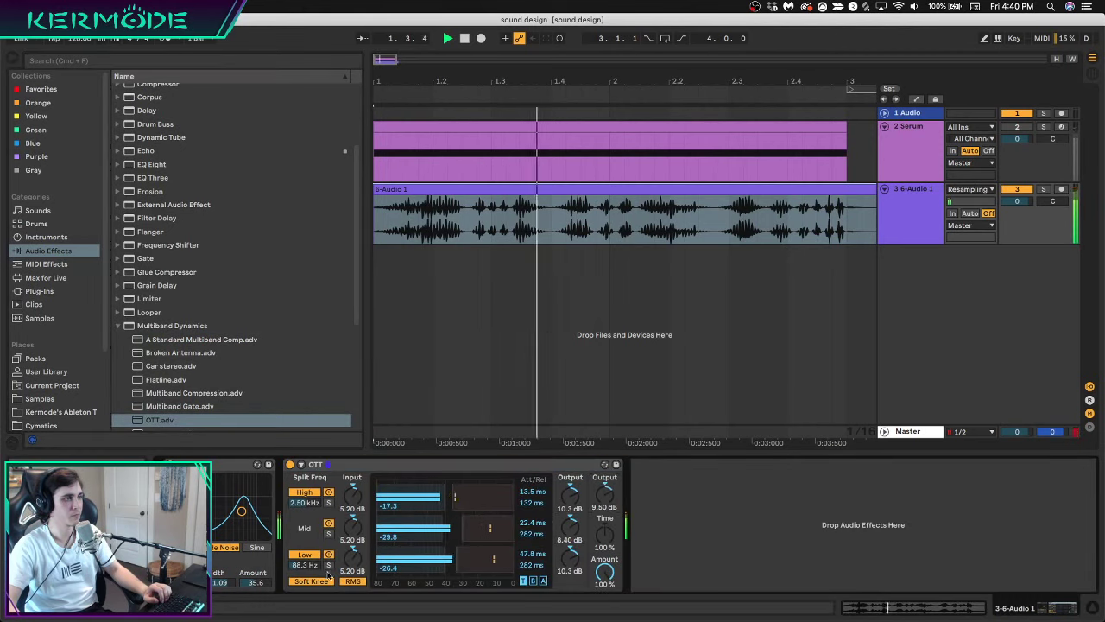
Reduce Erosion's amount to 4.41 while listening to it through OTT, and collapse the Multiband Dynamics presets
{"action": "key", "text": "space"}
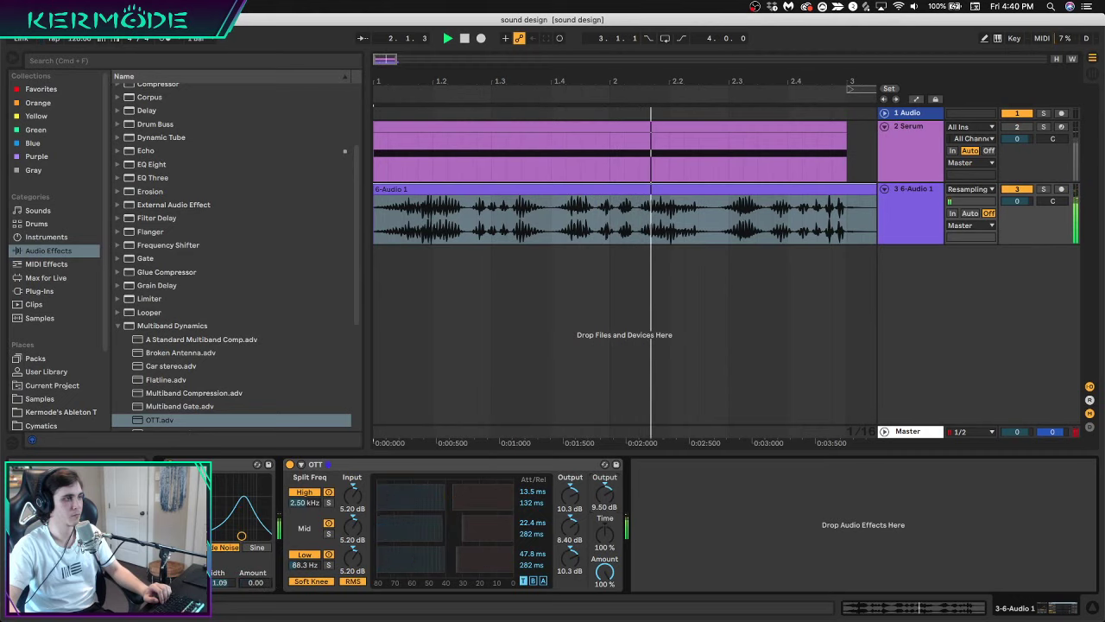
{"action": "key", "text": "space"}
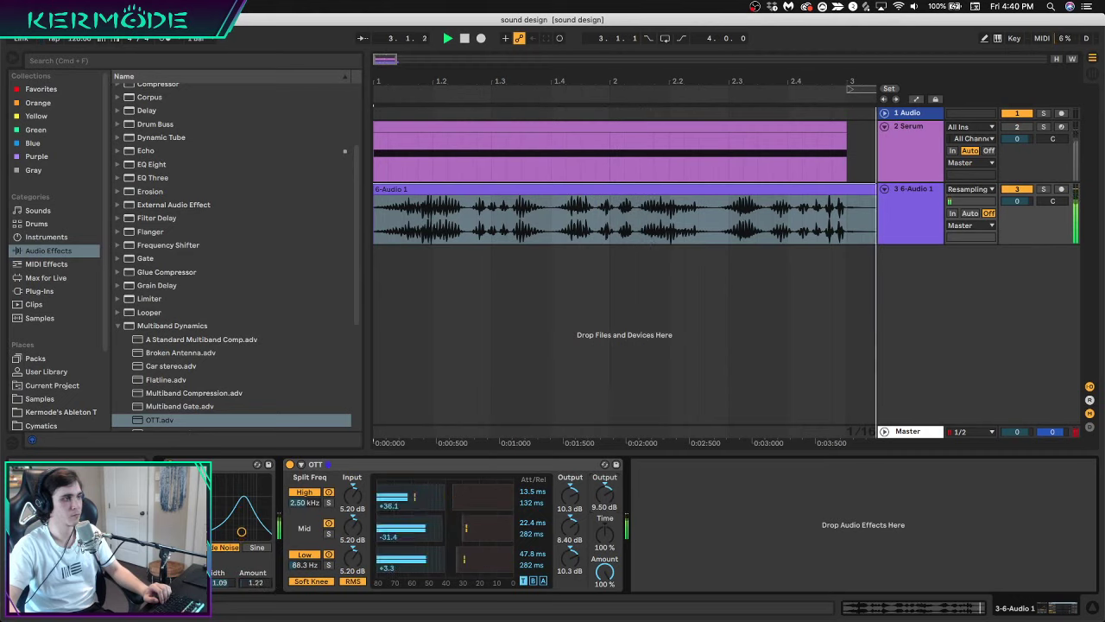
{"action": "key", "text": "space"}
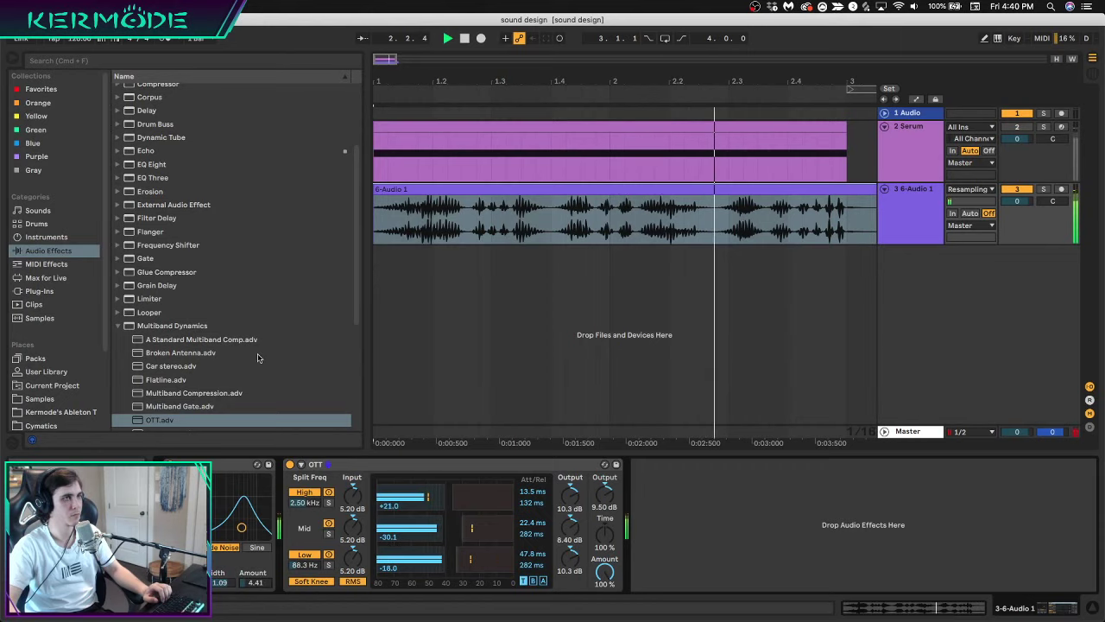
{"action": "left_click", "coordinate": [119, 326]}
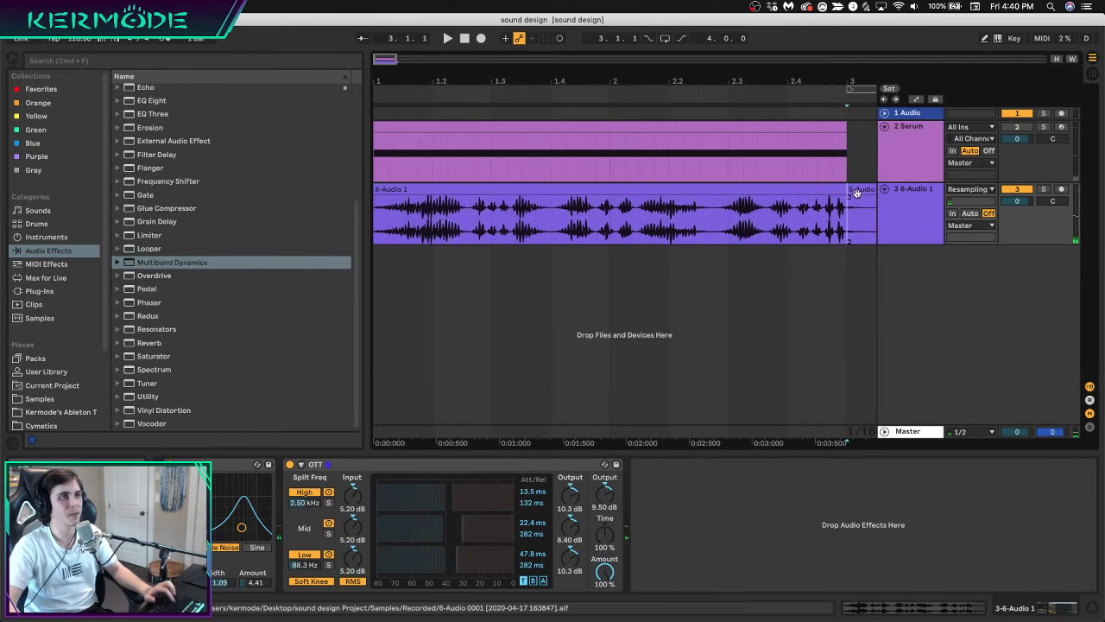
Delete the leftover tail of the recorded clip beyond bar 3
{"action": "left_click", "coordinate": [856, 187]}
{"action": "left_click", "coordinate": [850, 201]}
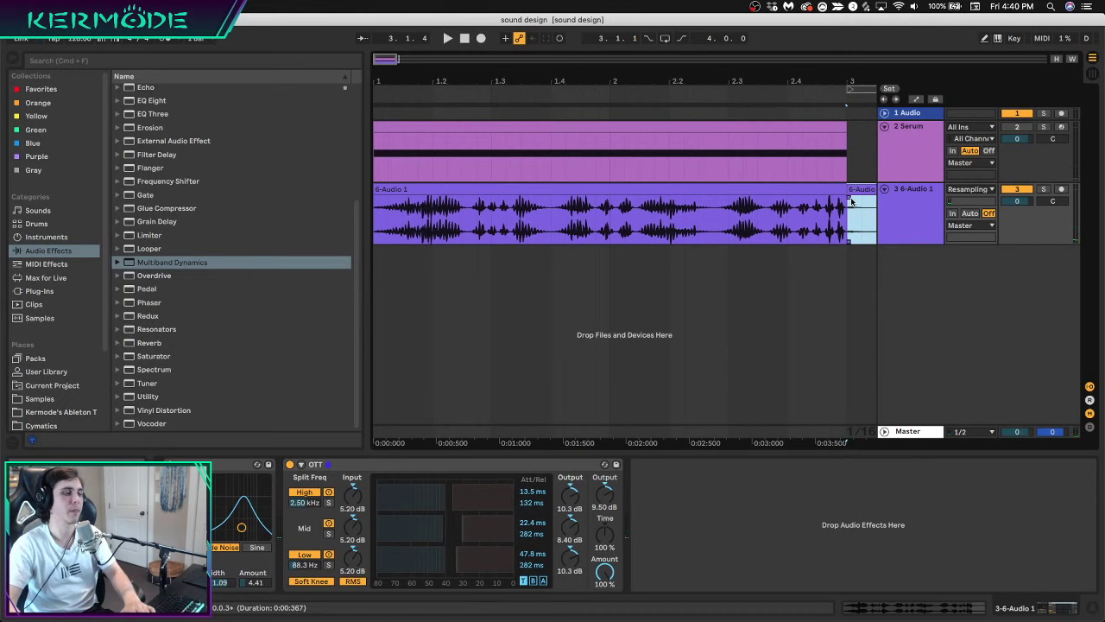
{"action": "key", "text": "Delete"}
Select the trimmed bass clip and play its opening several times to check the sound
{"action": "key", "text": "space"}
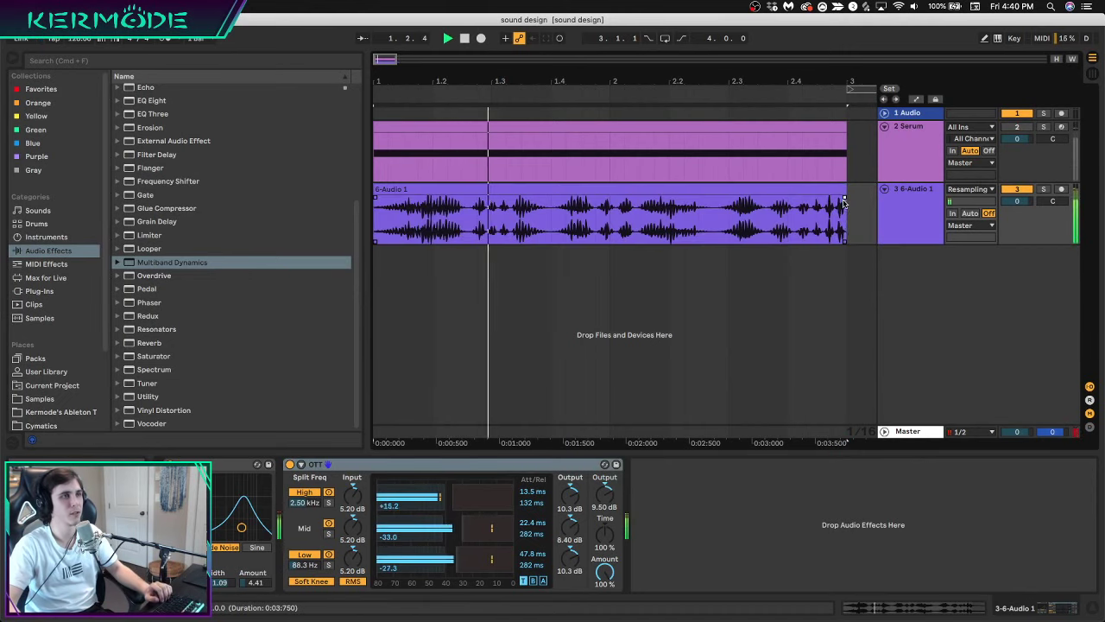
{"action": "key", "text": "space"}
{"action": "key", "text": "space"}
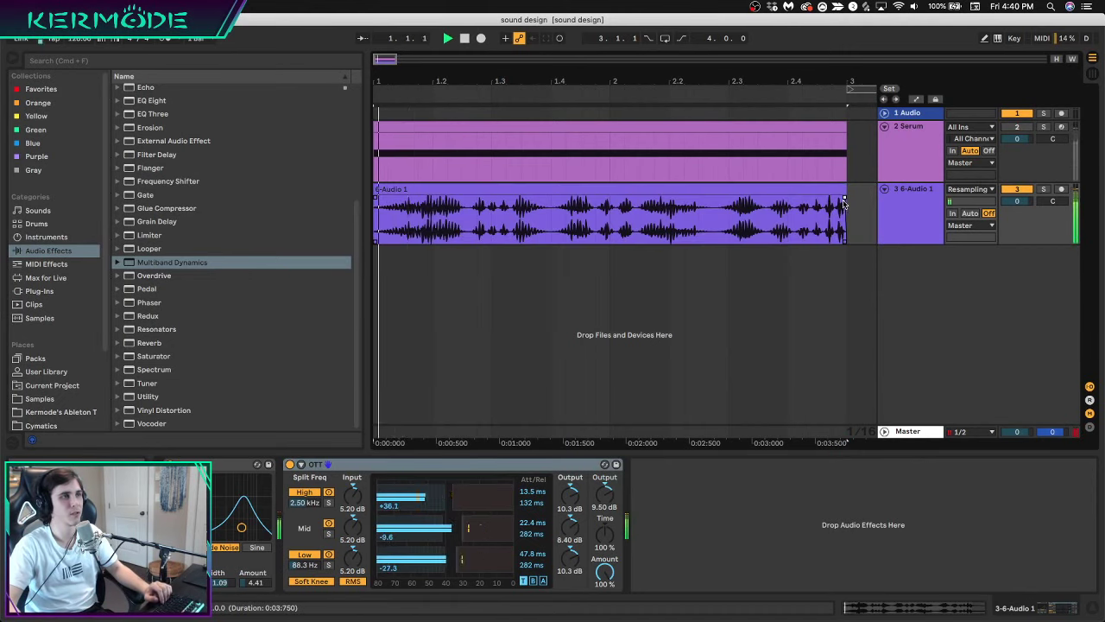
{"action": "left_click", "coordinate": [414, 186]}
{"action": "key", "text": "space"}
{"action": "key", "text": "space"}
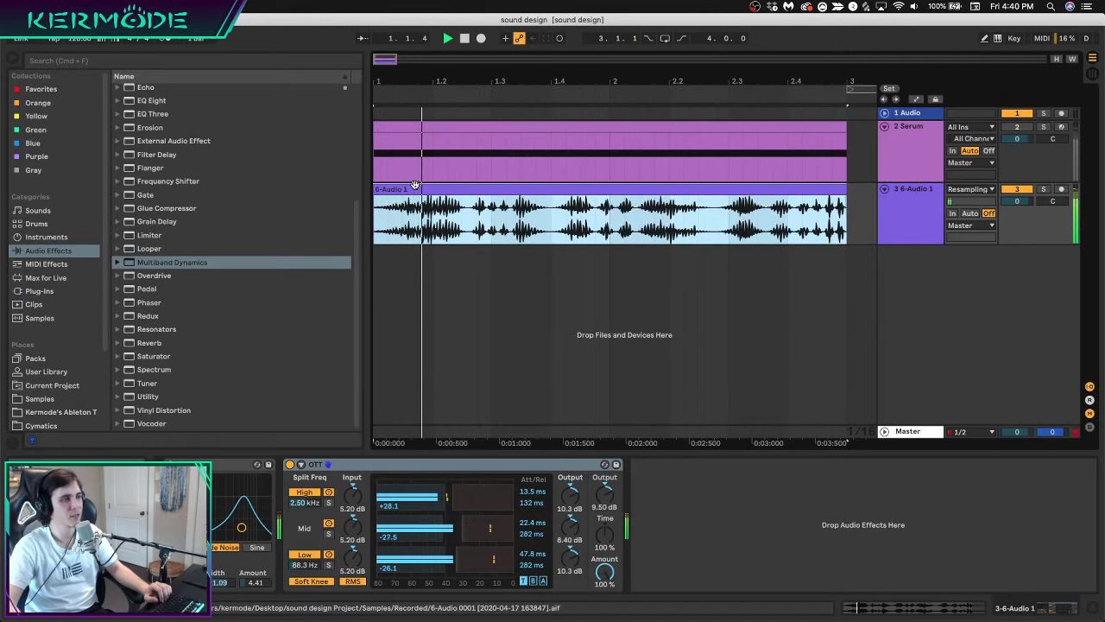
{"action": "key", "text": "space"}
{"action": "key", "text": "space"}
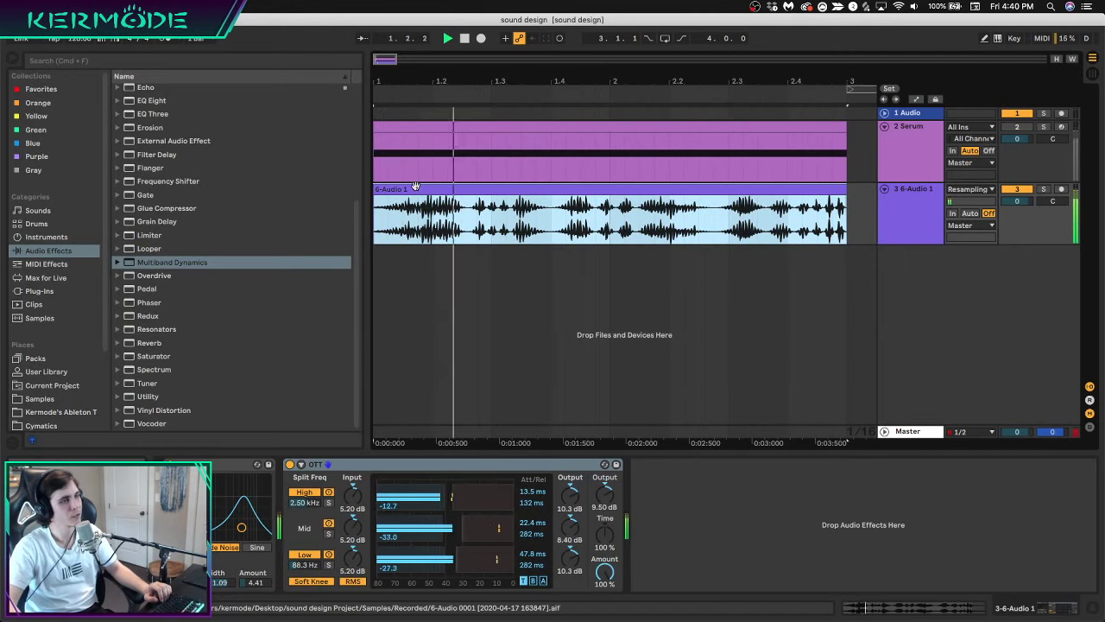
{"action": "key", "text": "space"}
Insert a new resampling audio track monitored In and armed, deactivate the bass track's output, and solo the bass track for playback
{"action": "left_click", "coordinate": [923, 213]}
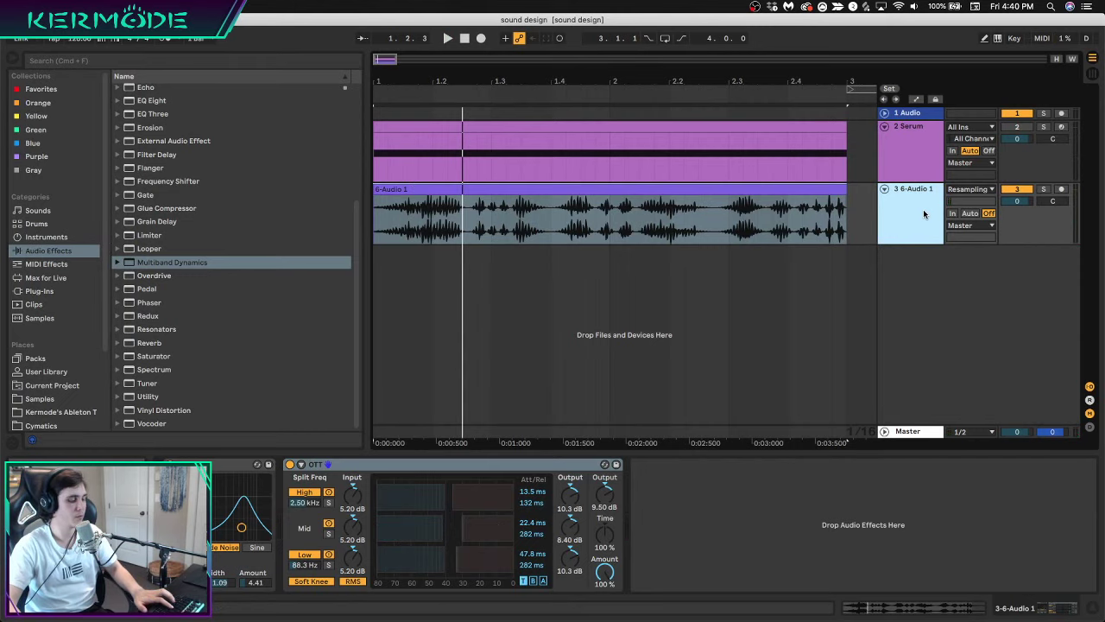
{"action": "key", "text": "super+t"}
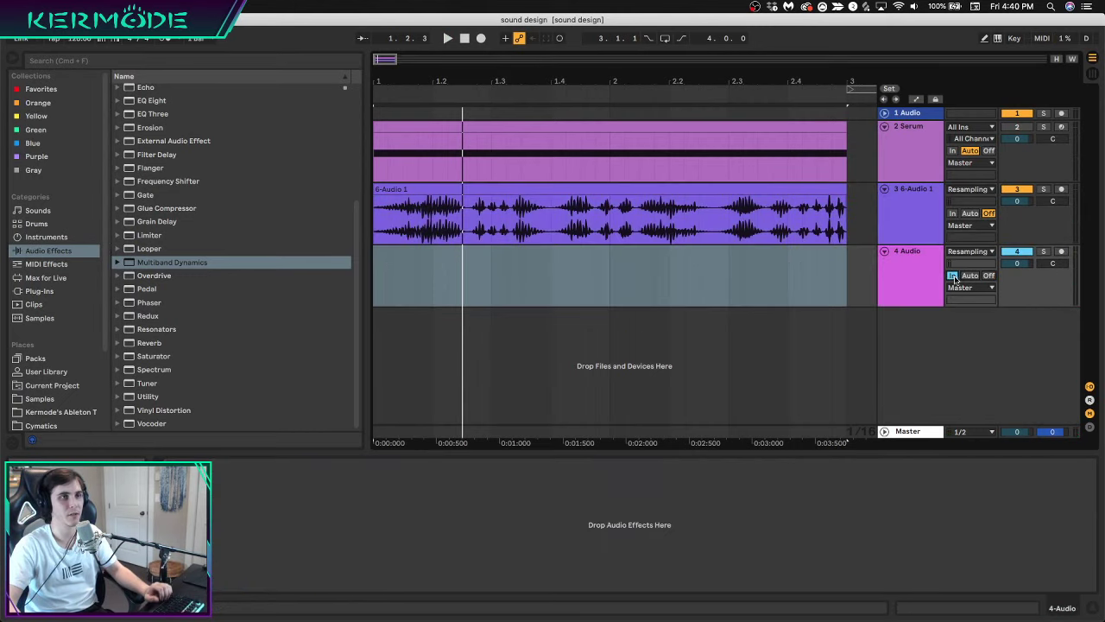
{"action": "left_click", "coordinate": [1015, 189]}
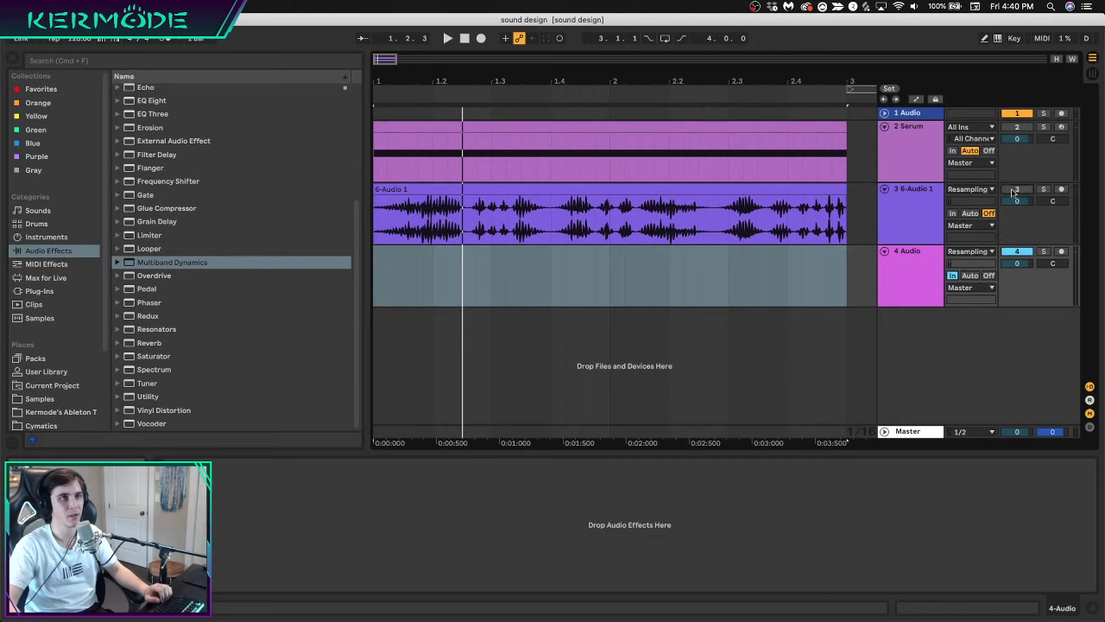
{"action": "left_click", "coordinate": [1062, 251]}
{"action": "left_click", "coordinate": [556, 203]}
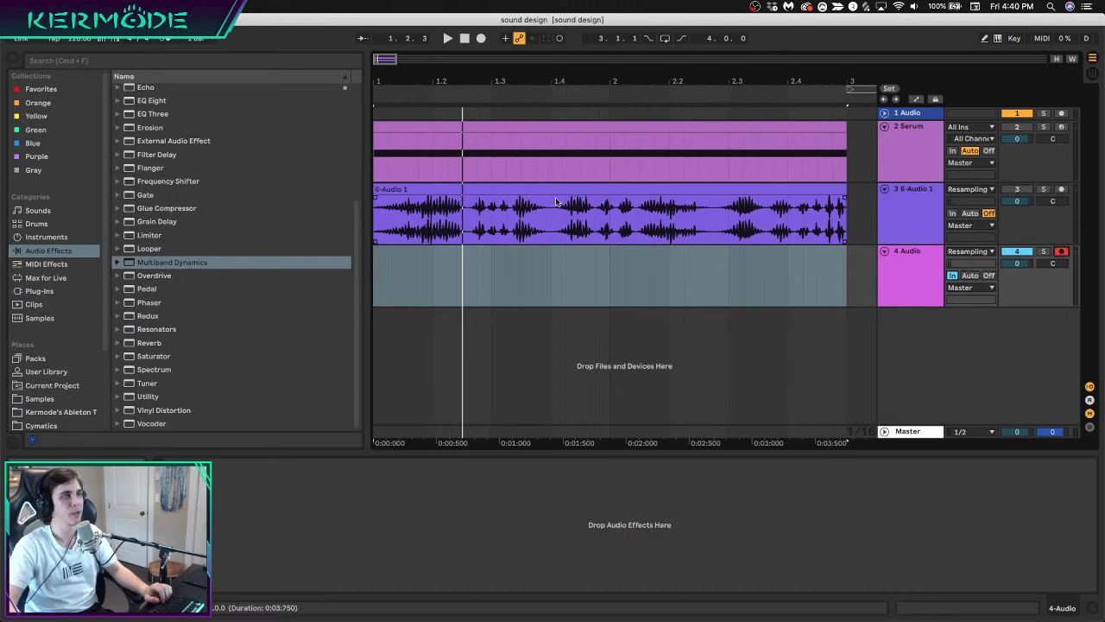
{"action": "key", "text": "space"}
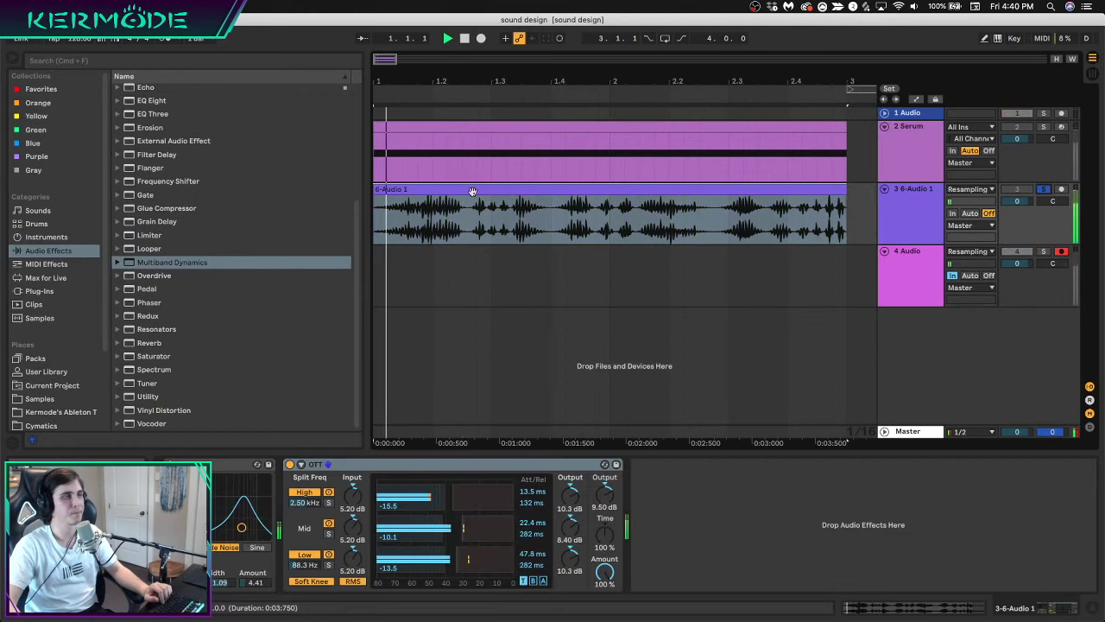
Search the plug-ins for "tr" and insert iZotope Trash 2 between Erosion and OTT
{"action": "left_click", "coordinate": [36, 291]}
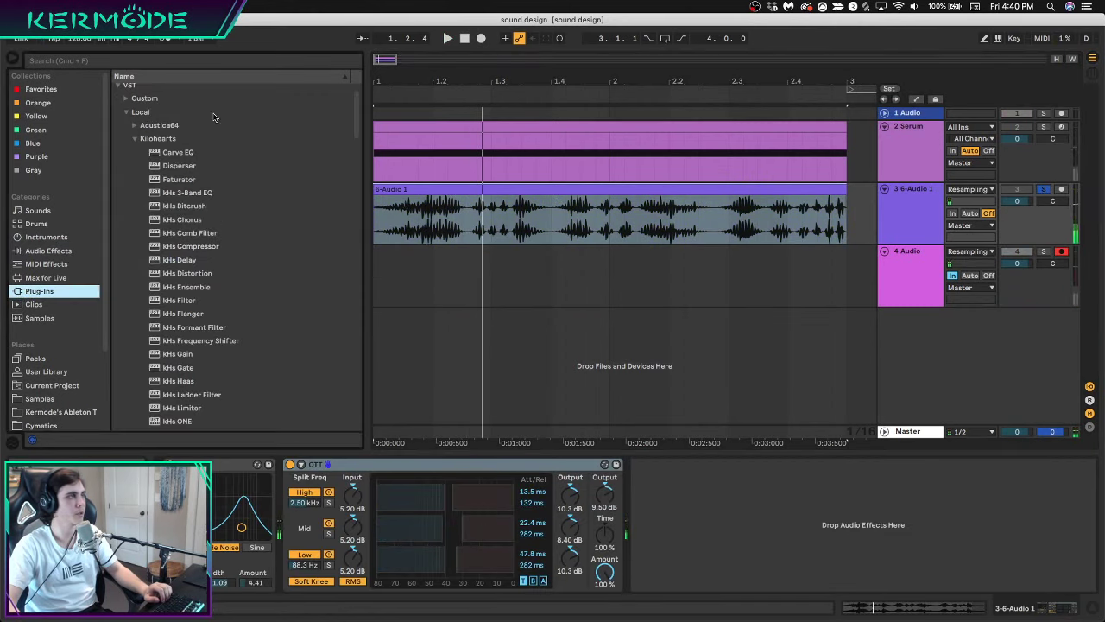
{"action": "left_click", "coordinate": [204, 63]}
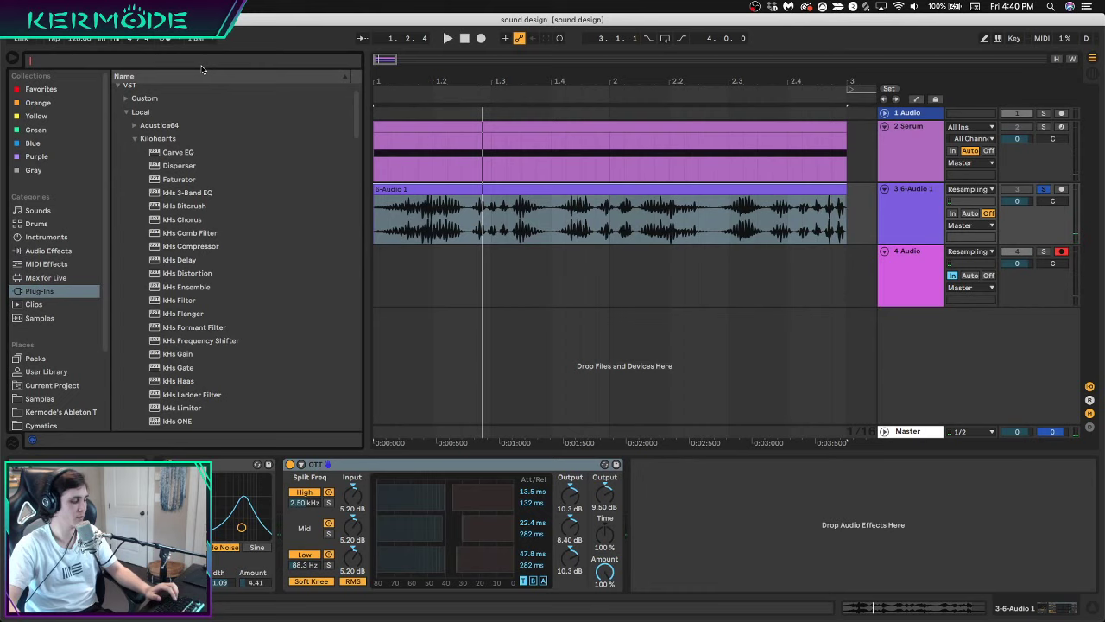
{"action": "type", "text": "tr"}
{"action": "left_click_drag", "start_coordinate": [183, 183], "coordinate": [287, 487]}
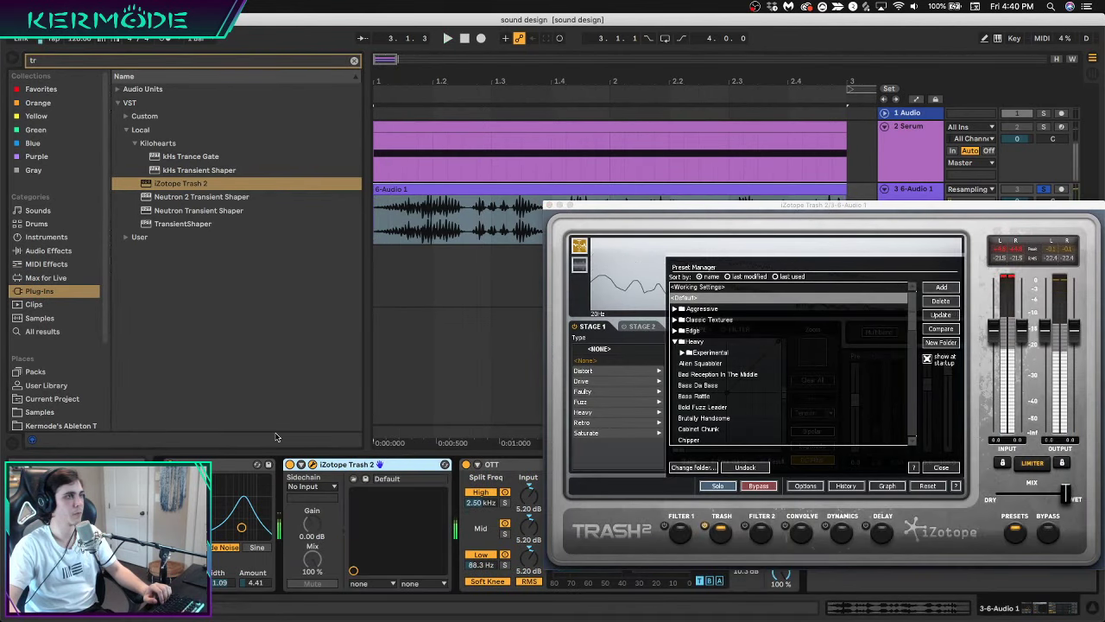
Insert CamelPhat from the custom VST plug-ins before Trash 2, move the Trash 2 window aside, and play the result
{"action": "key", "text": "super+f"}
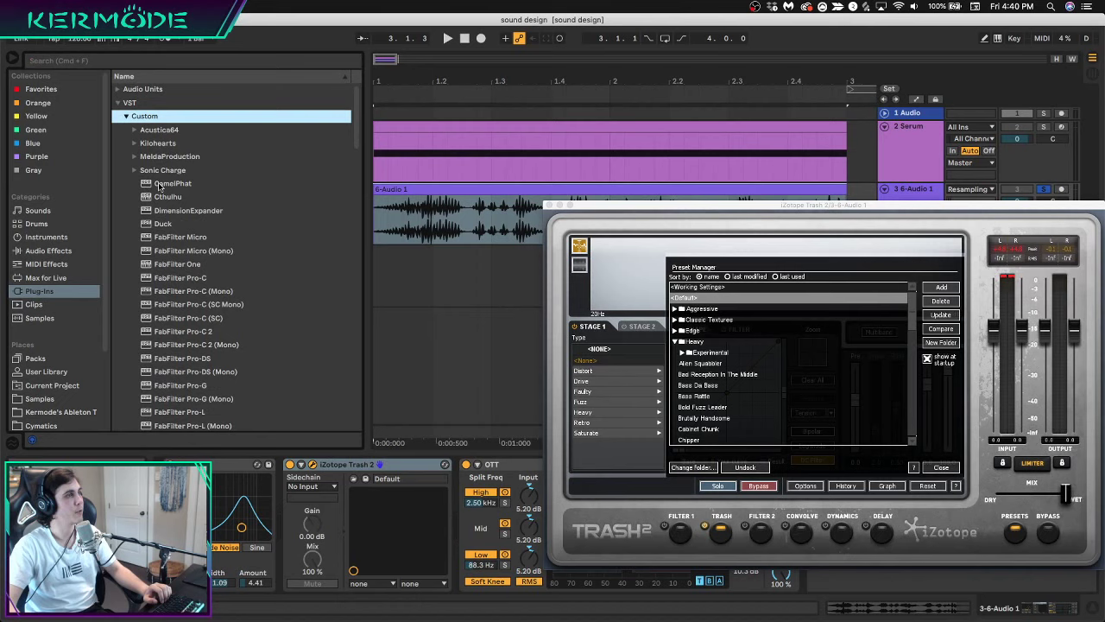
{"action": "left_click_drag", "start_coordinate": [165, 183], "coordinate": [276, 497]}
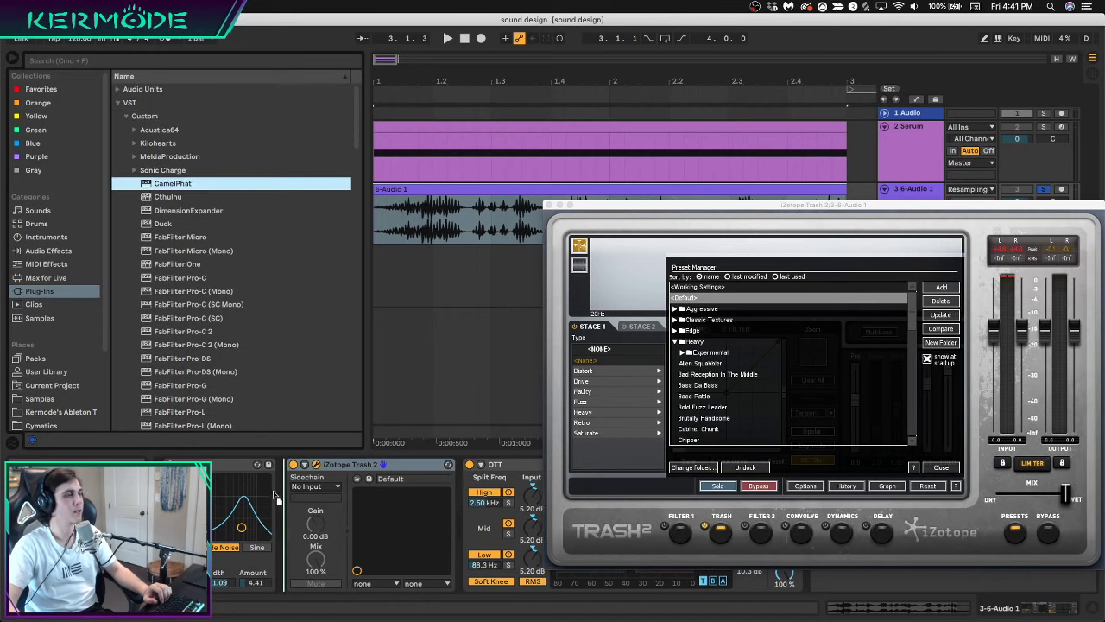
{"action": "key", "text": "space"}
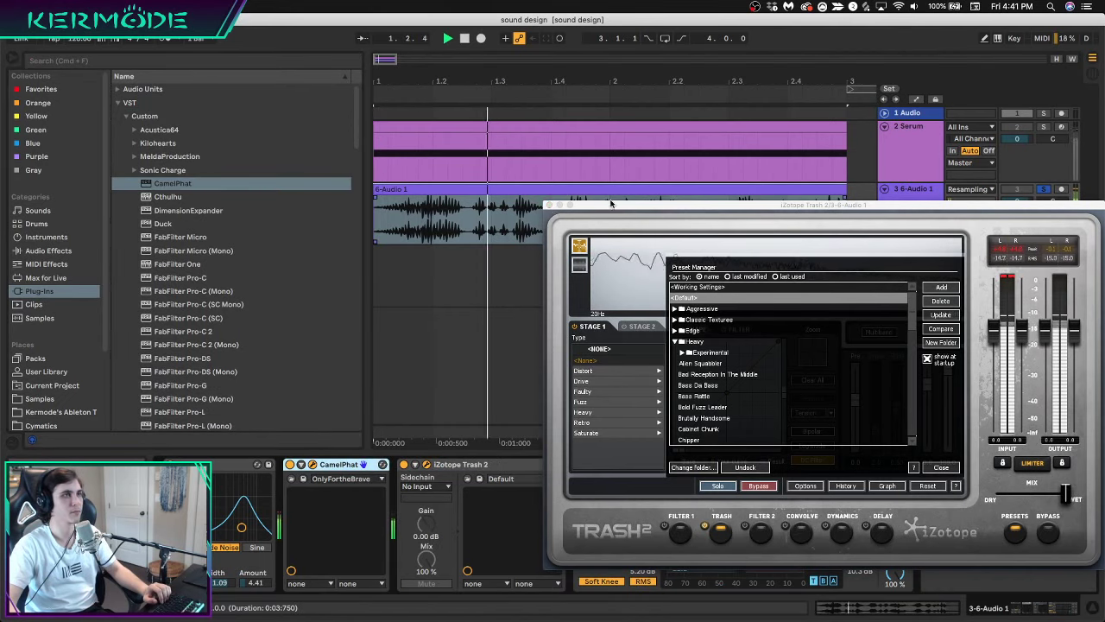
{"action": "left_click_drag", "start_coordinate": [610, 203], "coordinate": [445, 547]}
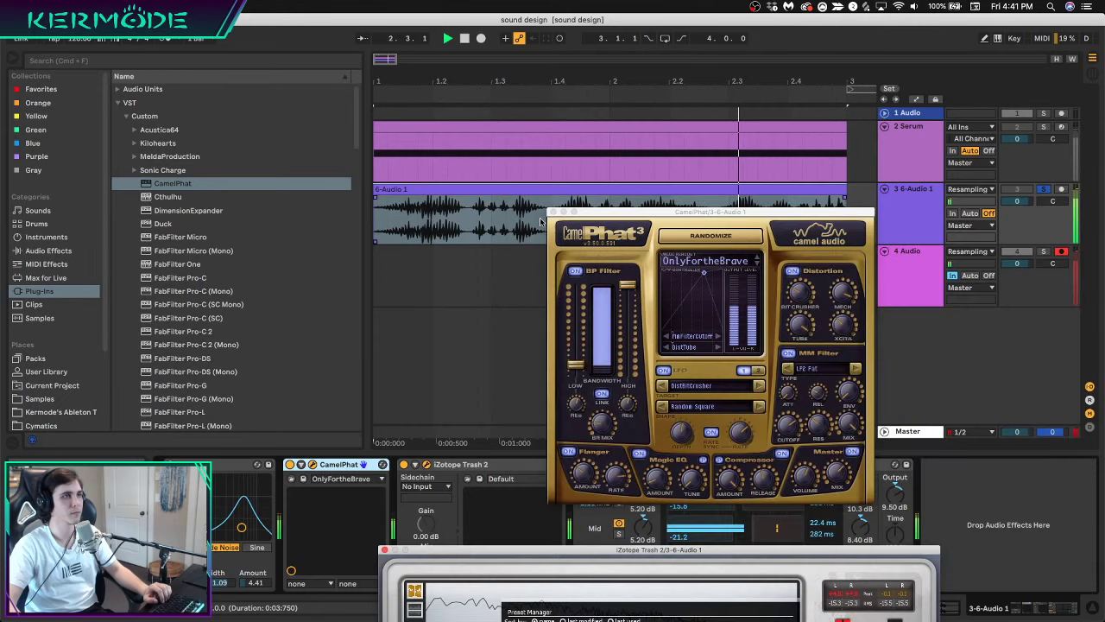
{"action": "key", "text": "space"}
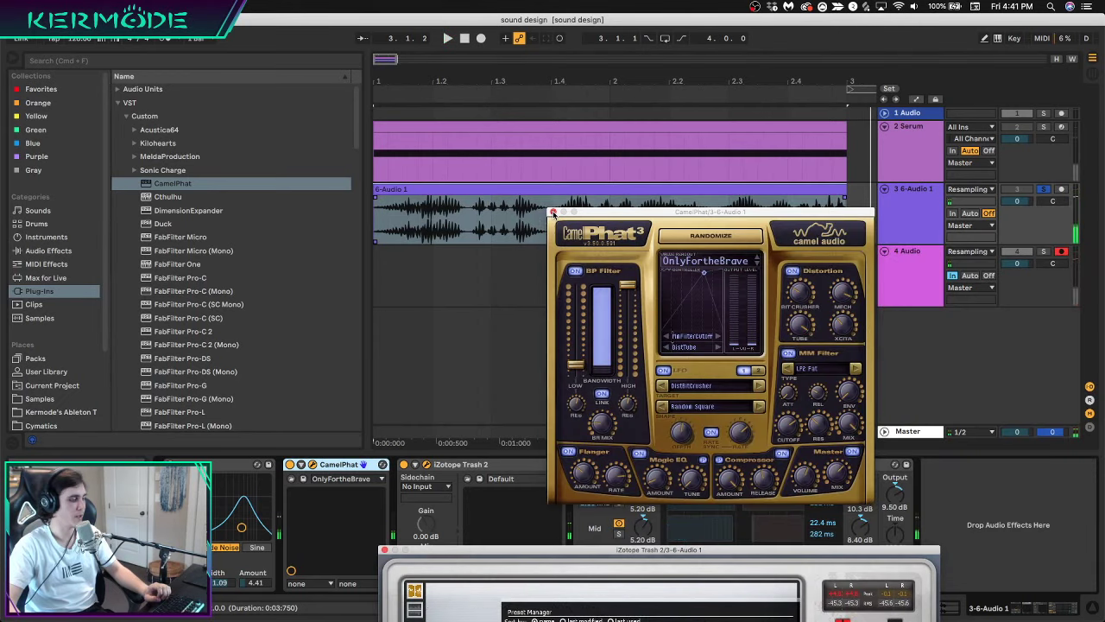
Close the CamelPhat window and remove iZotope Trash 2 from the bass track's effect chain
{"action": "left_click", "coordinate": [554, 213]}
{"action": "left_click_drag", "start_coordinate": [612, 561], "coordinate": [611, 92]}
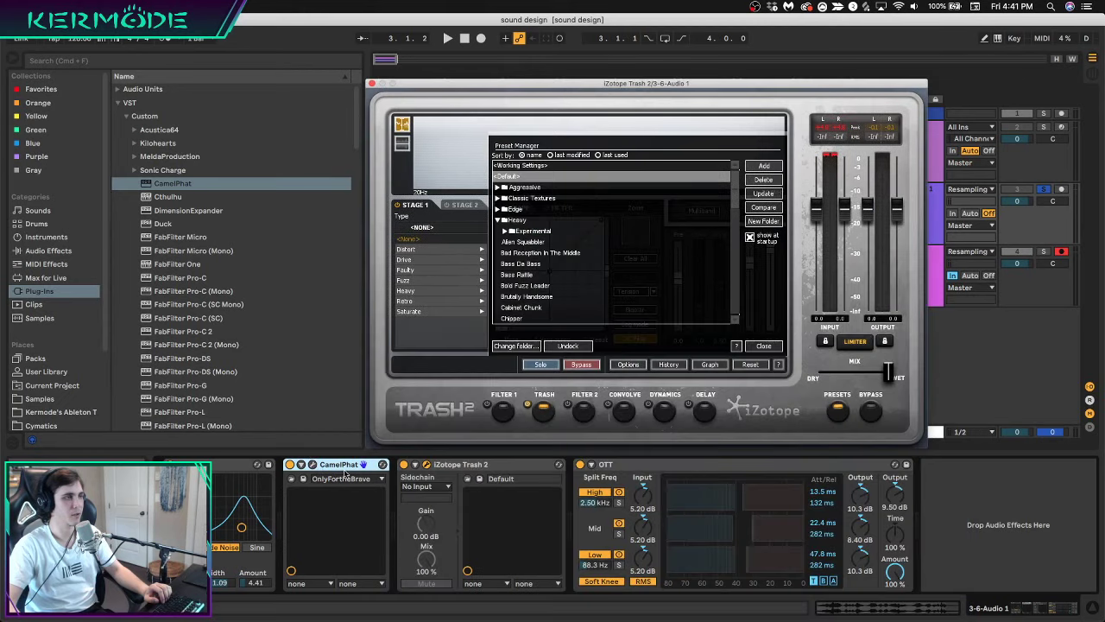
{"action": "left_click", "coordinate": [472, 464]}
{"action": "key", "text": "Delete"}
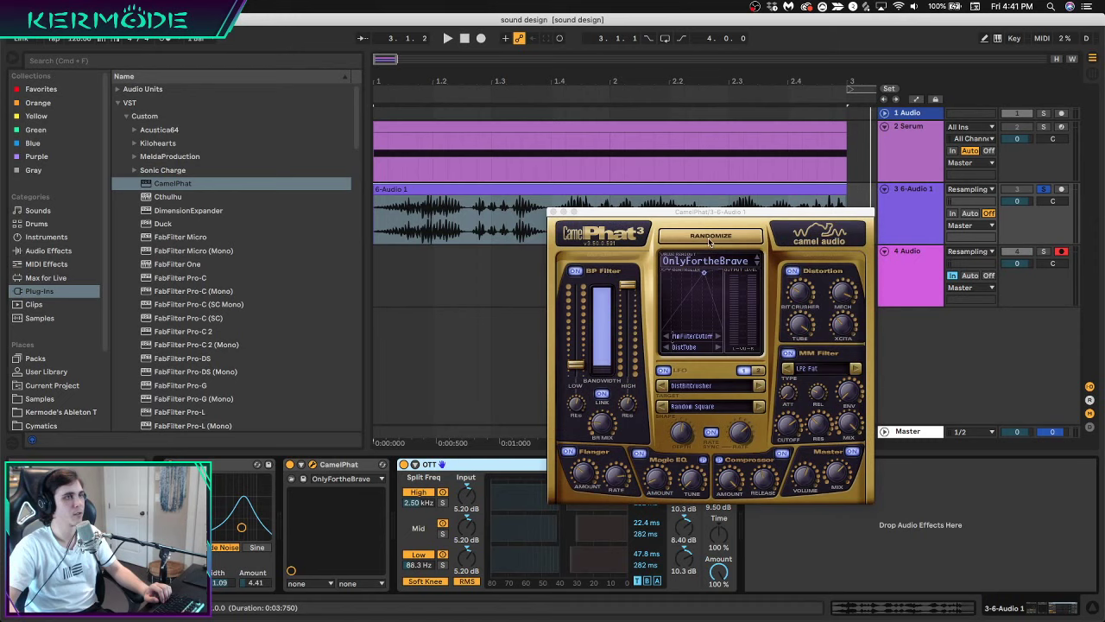
Play the bass while auditioning CamelPhat randomizations and presets from OPHH Disolve through PowerGate
{"action": "key", "text": "space"}
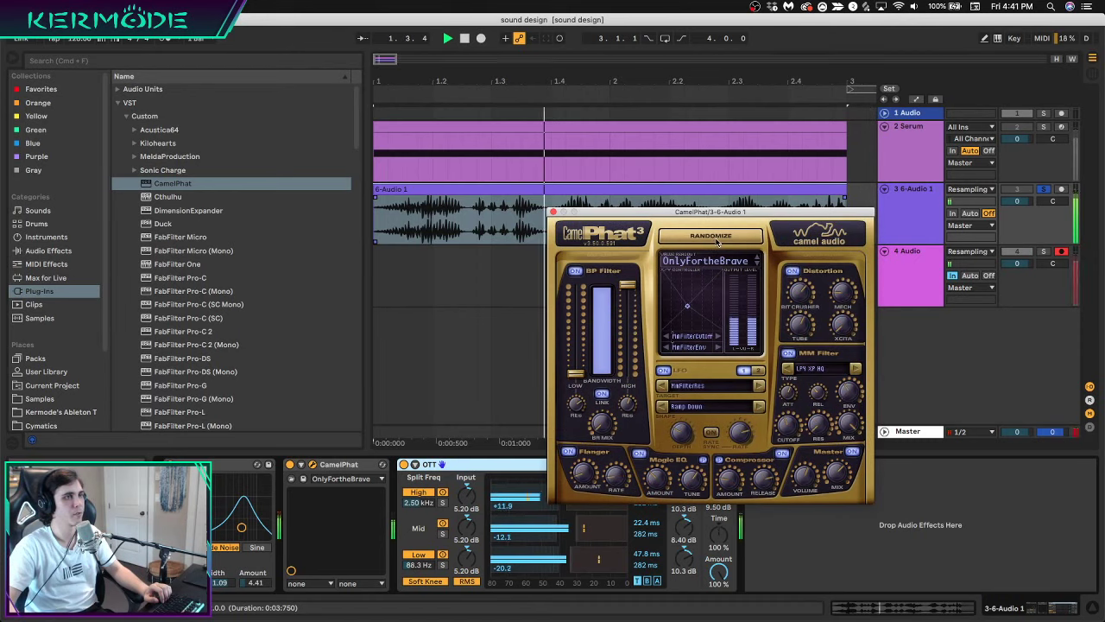
{"action": "key", "text": "space"}
{"action": "left_click", "coordinate": [751, 244]}
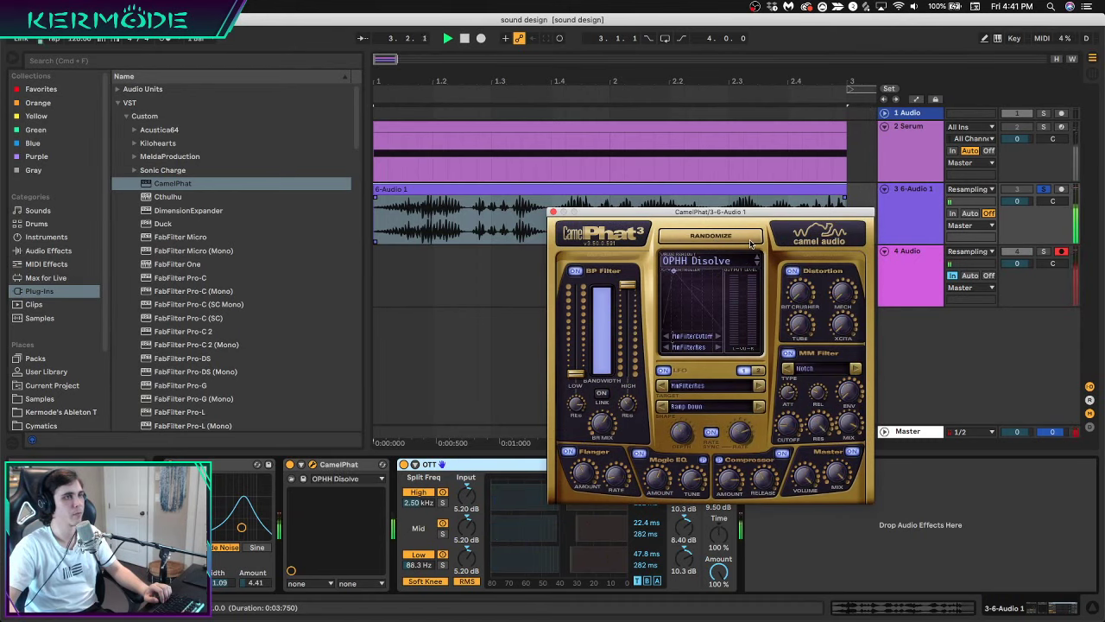
{"action": "left_click", "coordinate": [752, 243]}
{"action": "key", "text": "space"}
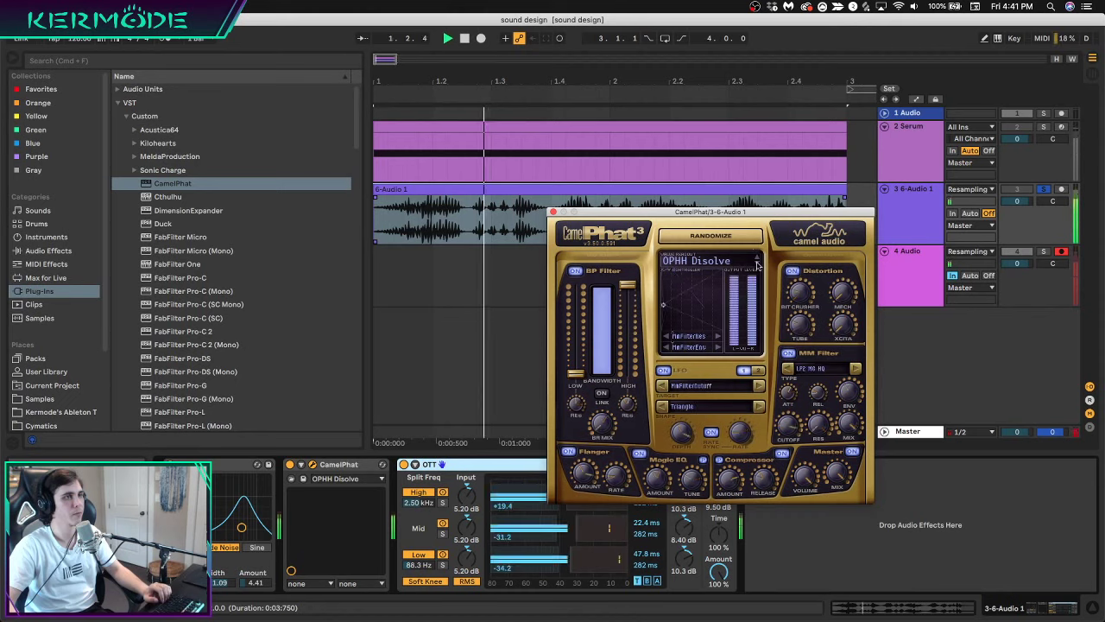
{"action": "left_click", "coordinate": [758, 265]}
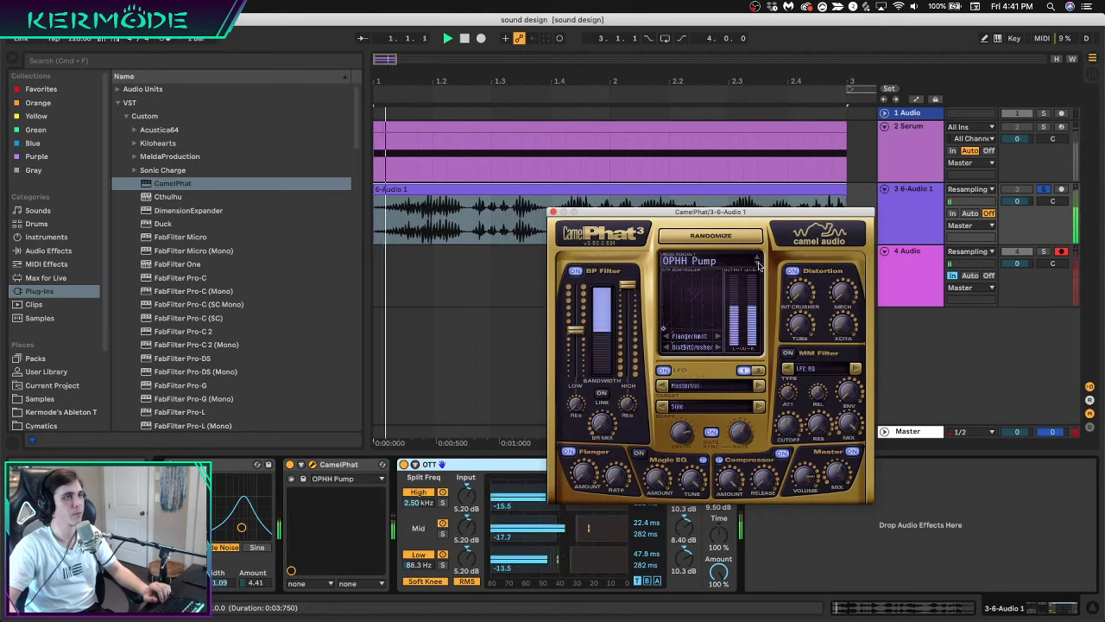
{"action": "left_click", "coordinate": [759, 265]}
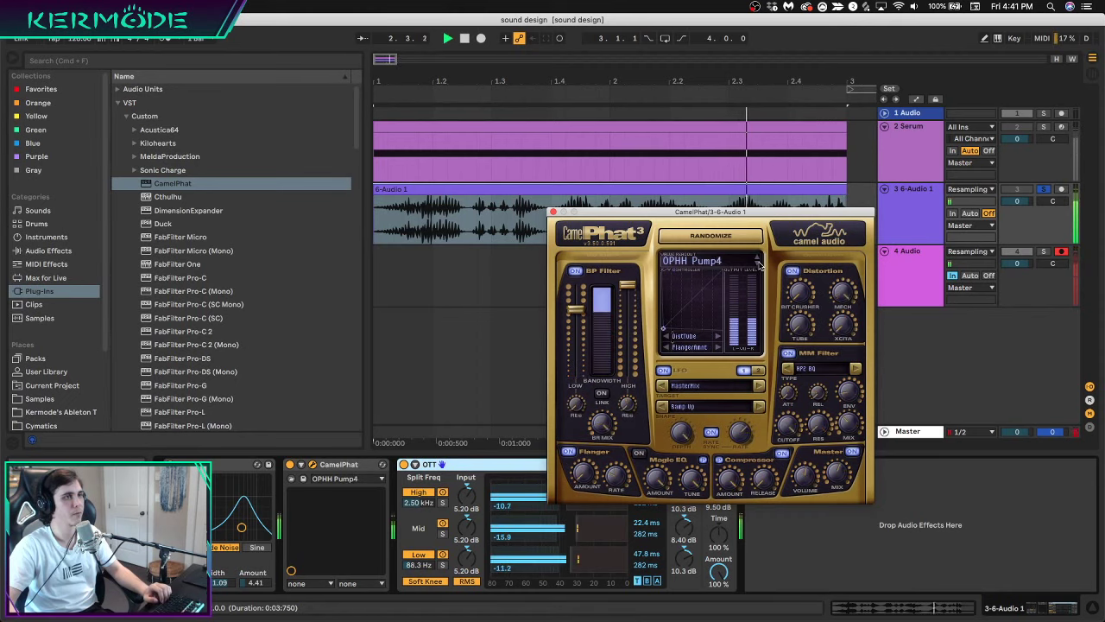
{"action": "left_click", "coordinate": [758, 266]}
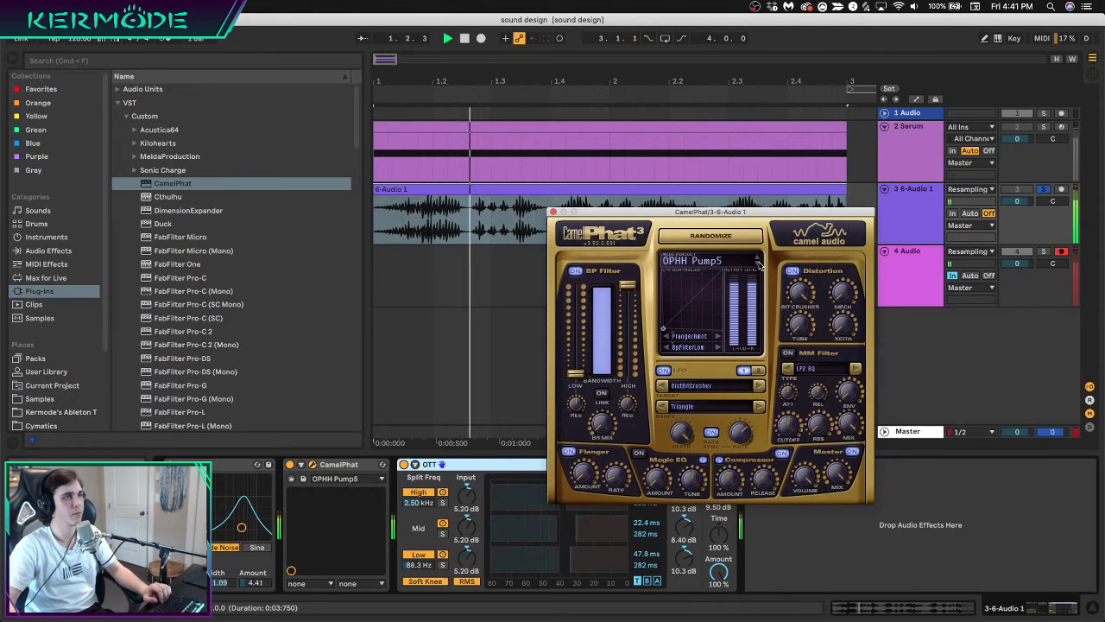
{"action": "left_click", "coordinate": [759, 265]}
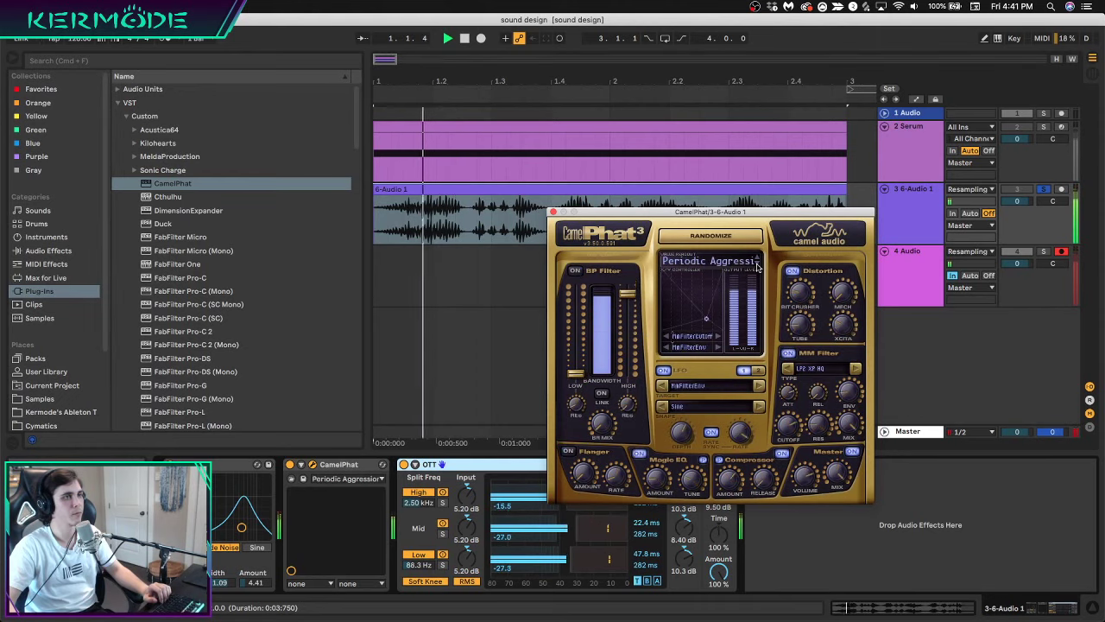
{"action": "left_click", "coordinate": [759, 265]}
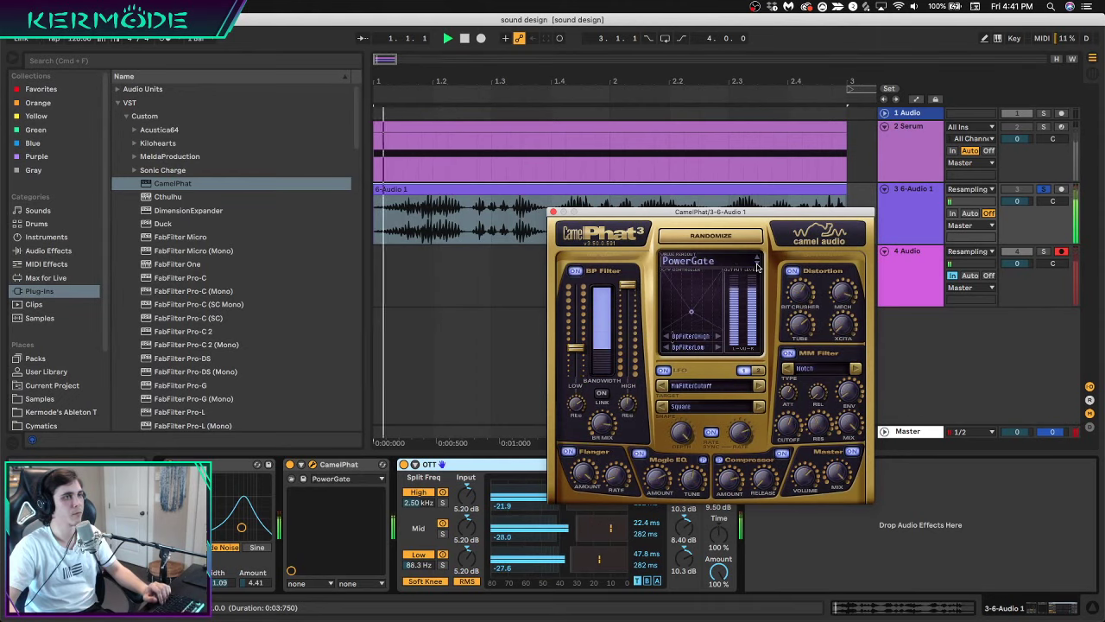
{"action": "left_click", "coordinate": [701, 240]}
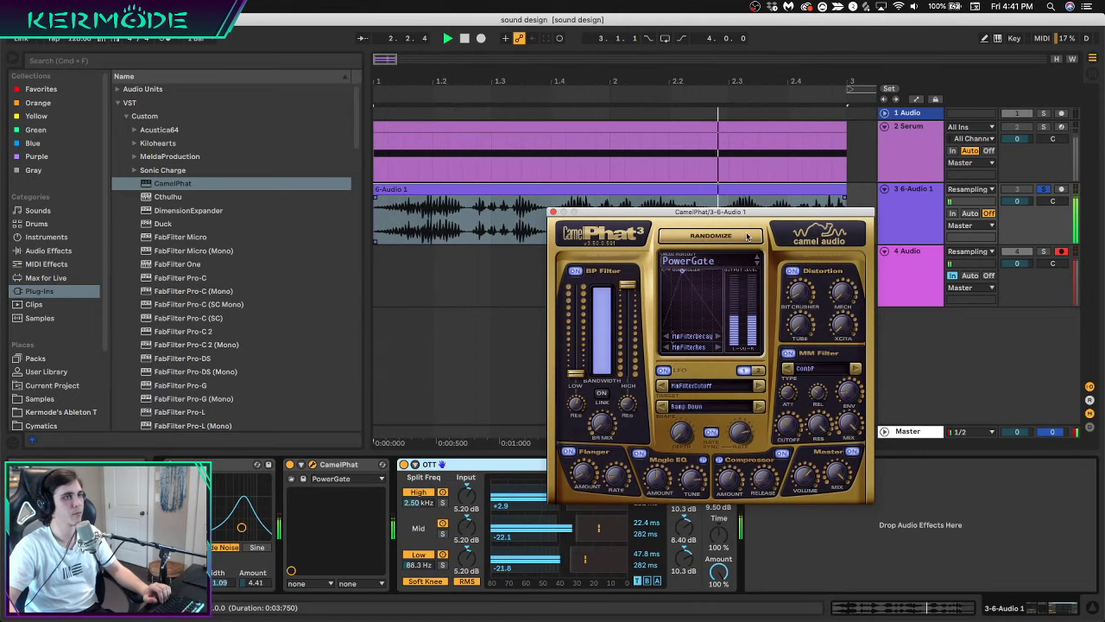
Remove CamelPhat from the bass track's effect chain and stop playback
{"action": "left_click", "coordinate": [339, 465]}
{"action": "key", "text": "Delete"}
{"action": "key", "text": "space"}
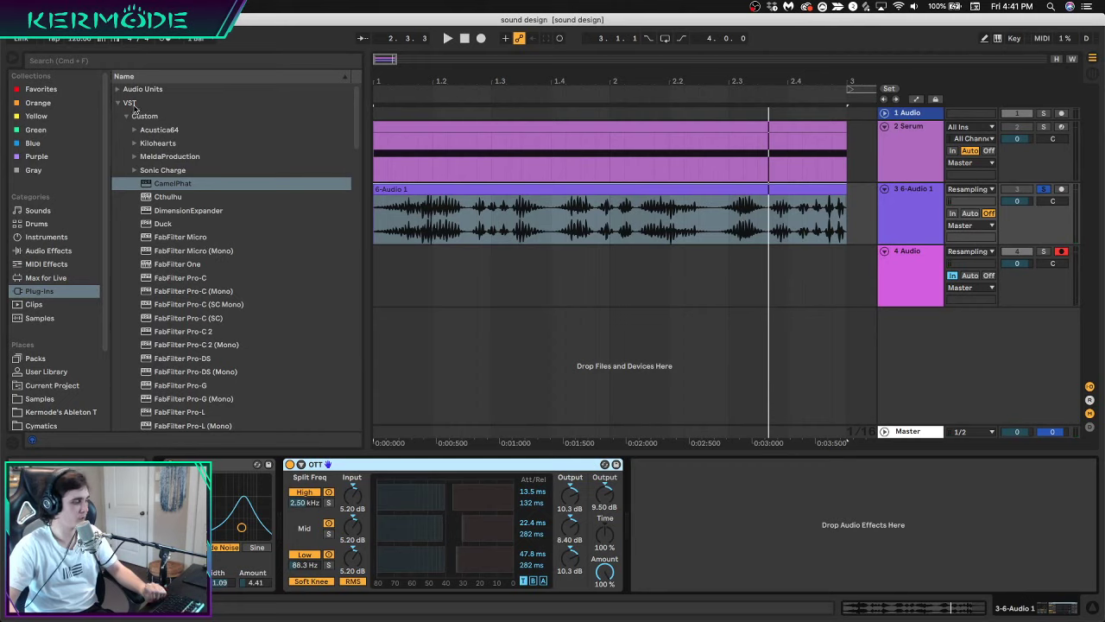
Search the plug-ins for "ser" and insert SerumFX between Erosion and OTT on the bass track
{"action": "left_click", "coordinate": [840, 202]}
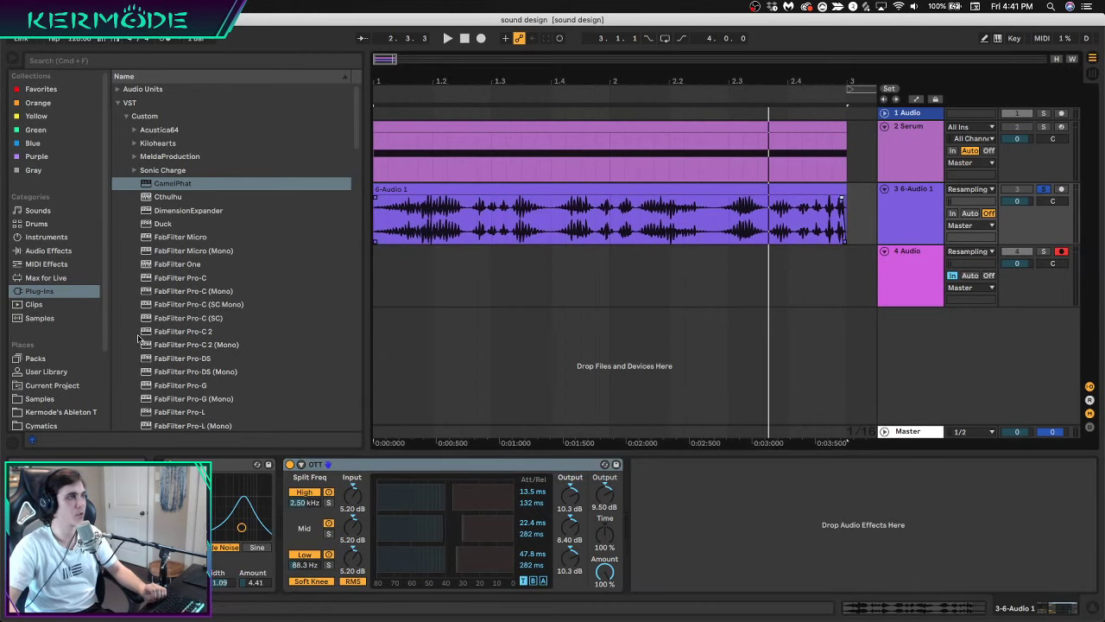
{"action": "scroll", "coordinate": [182, 320], "scroll_direction": "down", "scroll_amount": 4}
{"action": "left_click", "coordinate": [164, 63]}
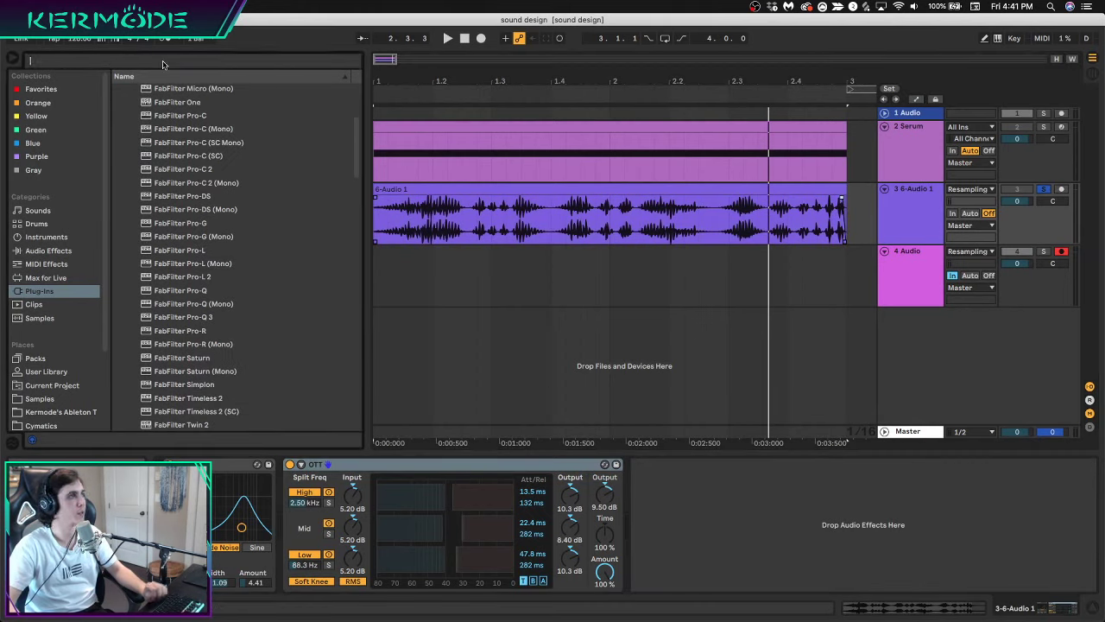
{"action": "type", "text": "ser"}
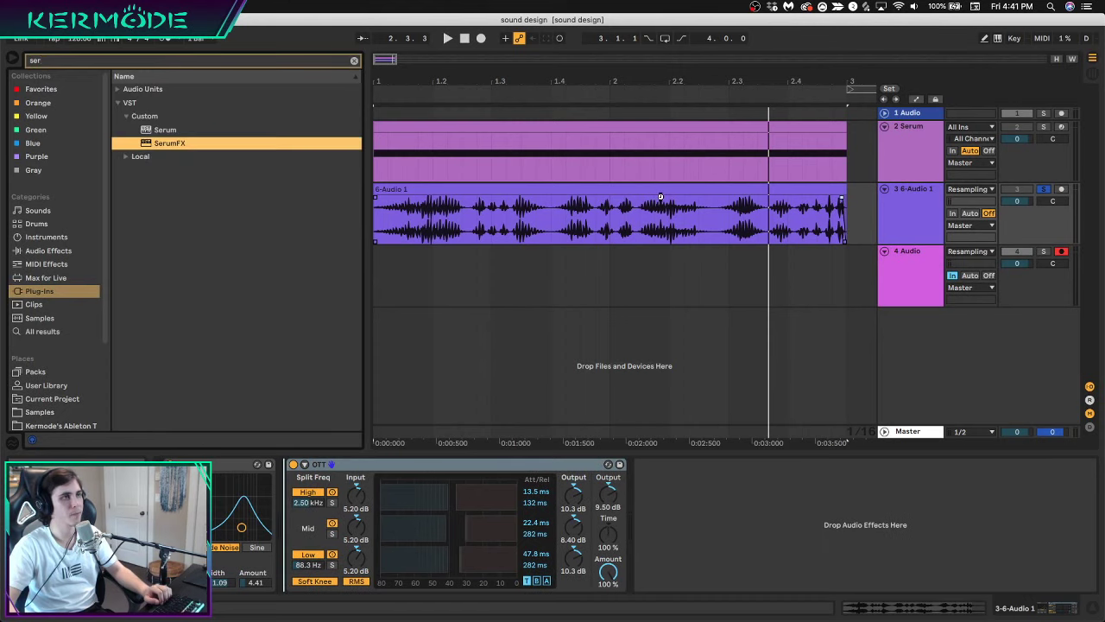
{"action": "key", "text": "Return"}
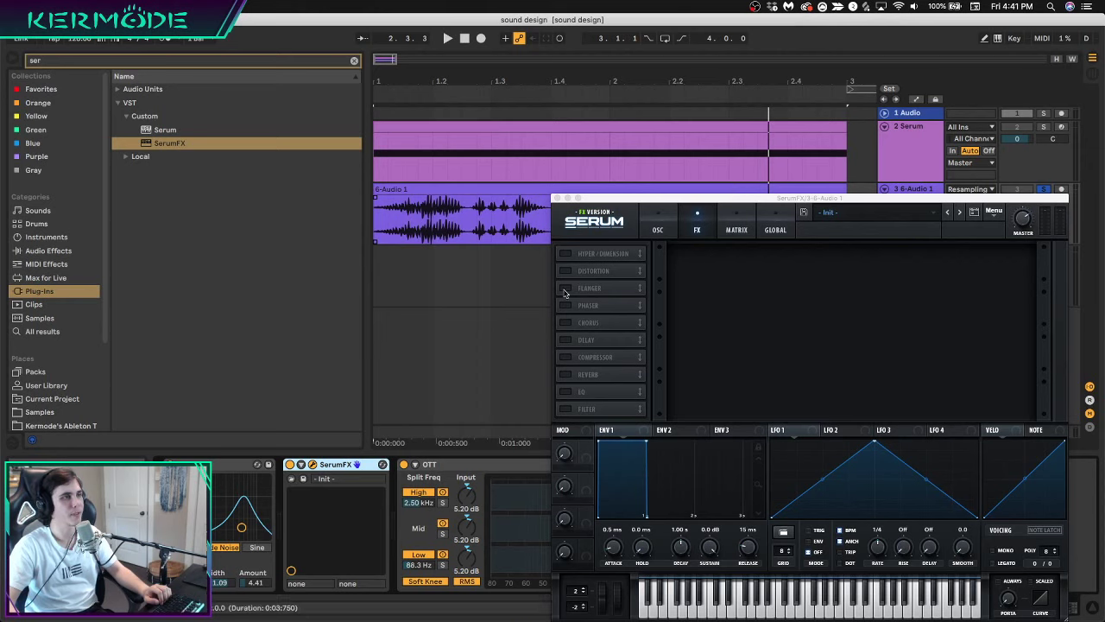
Enable the filter in SerumFX, set its type to Flg -, and raise the resonance to about 36%
{"action": "left_click", "coordinate": [565, 409]}
{"action": "left_click", "coordinate": [746, 264]}
{"action": "mouse_move", "coordinate": [751, 298]}
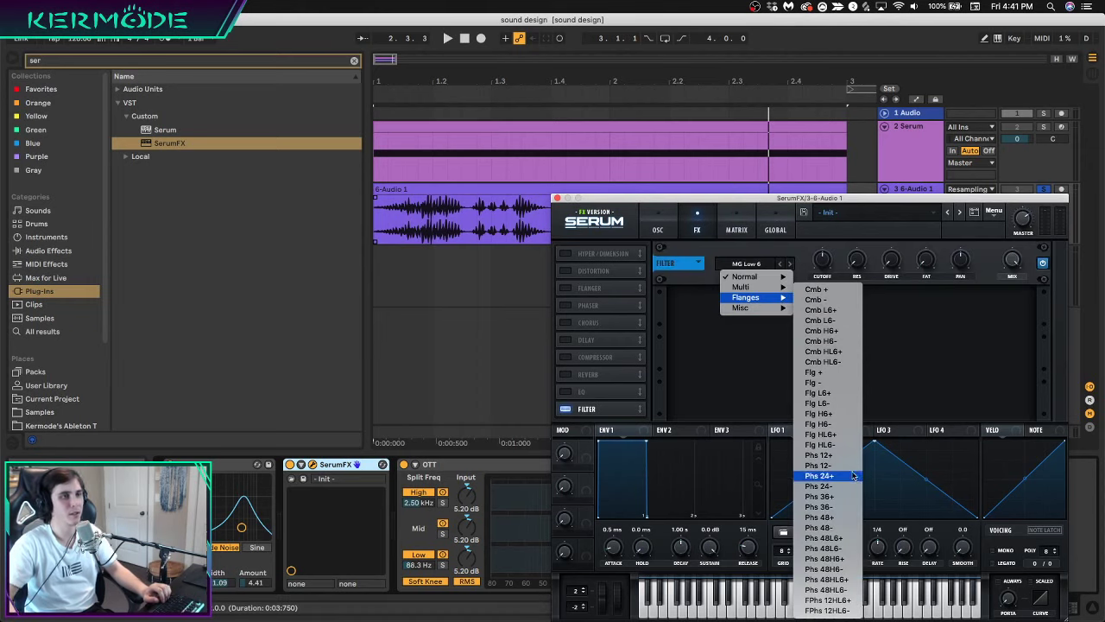
{"action": "left_click", "coordinate": [830, 383]}
{"action": "left_click_drag", "start_coordinate": [859, 265], "coordinate": [859, 217]}
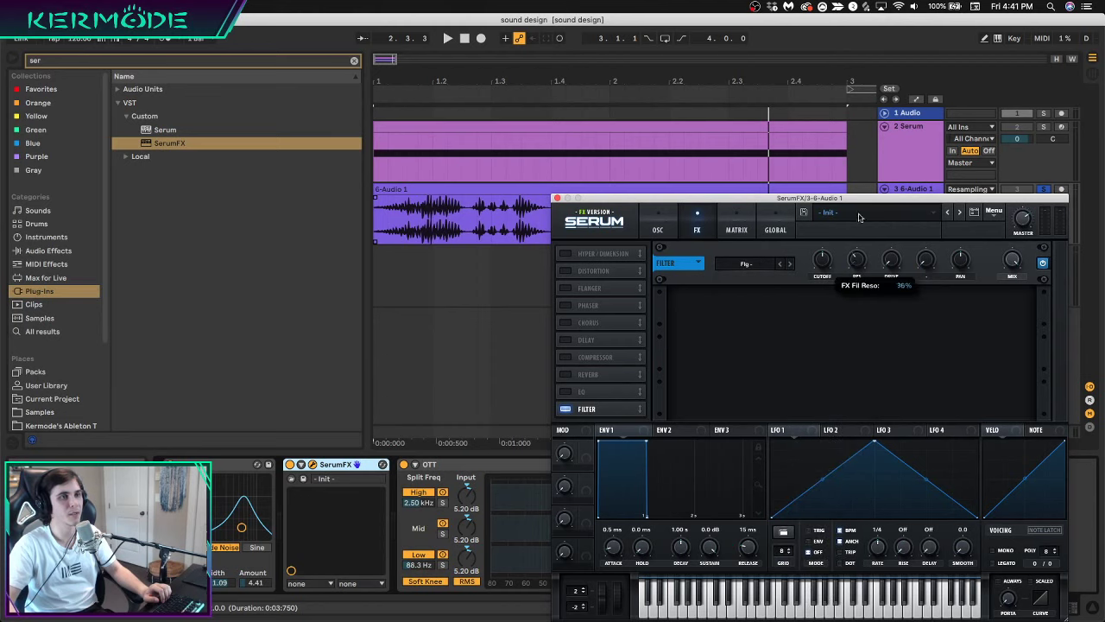
Play the bass while switching the filter type to Flg +, sweeping the cutoff, and raising the resonance to about 65%
{"action": "key", "text": "space"}
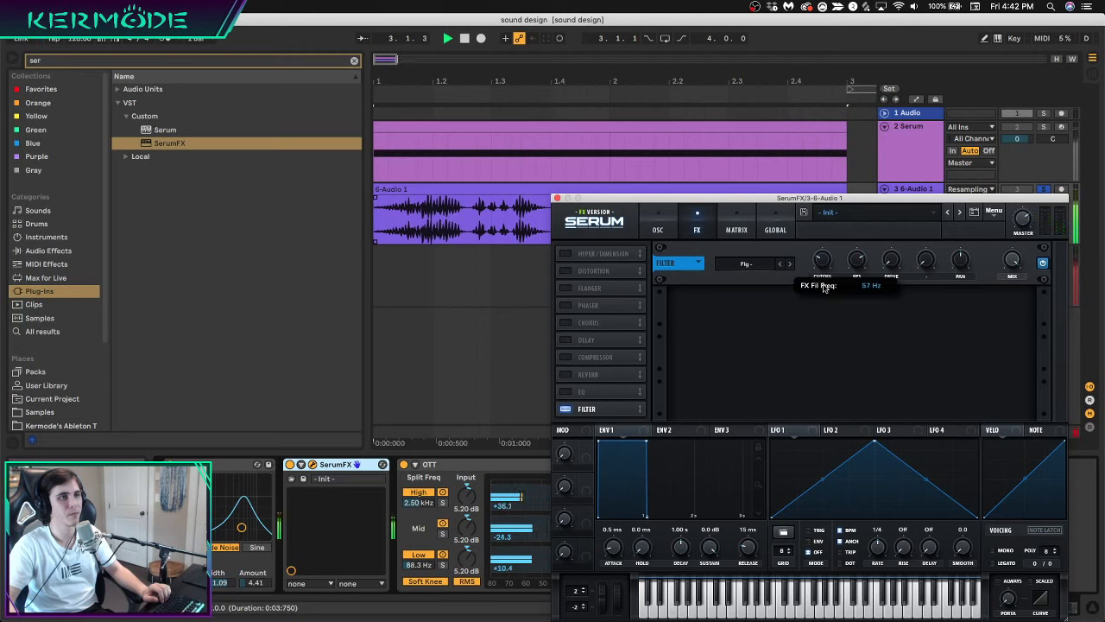
{"action": "key", "text": "space"}
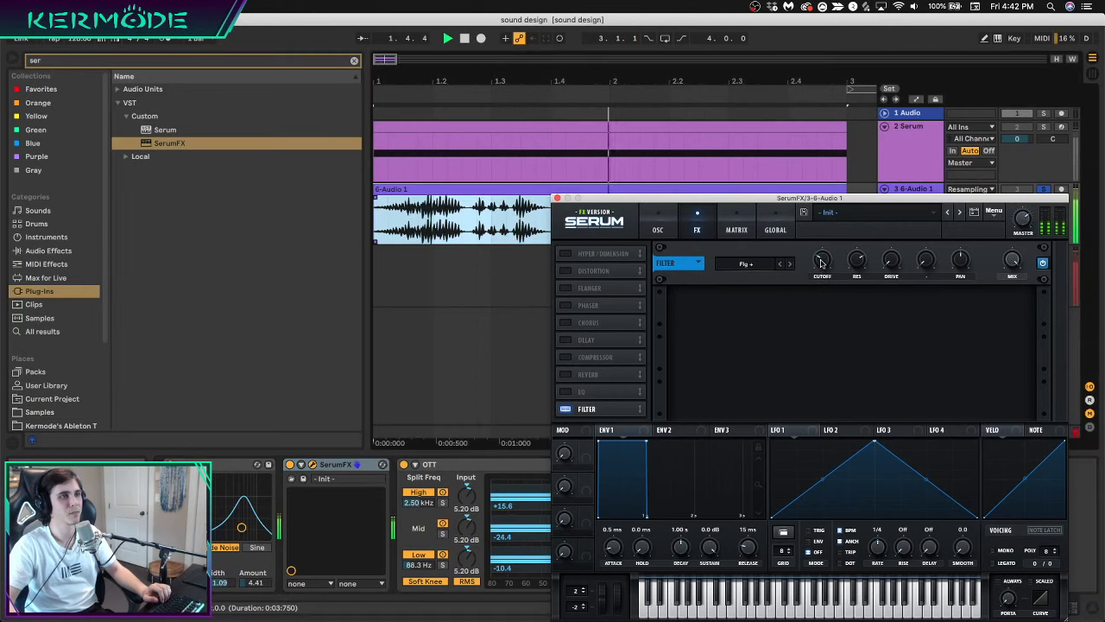
{"action": "left_click_drag", "start_coordinate": [821, 264], "coordinate": [823, 266]}
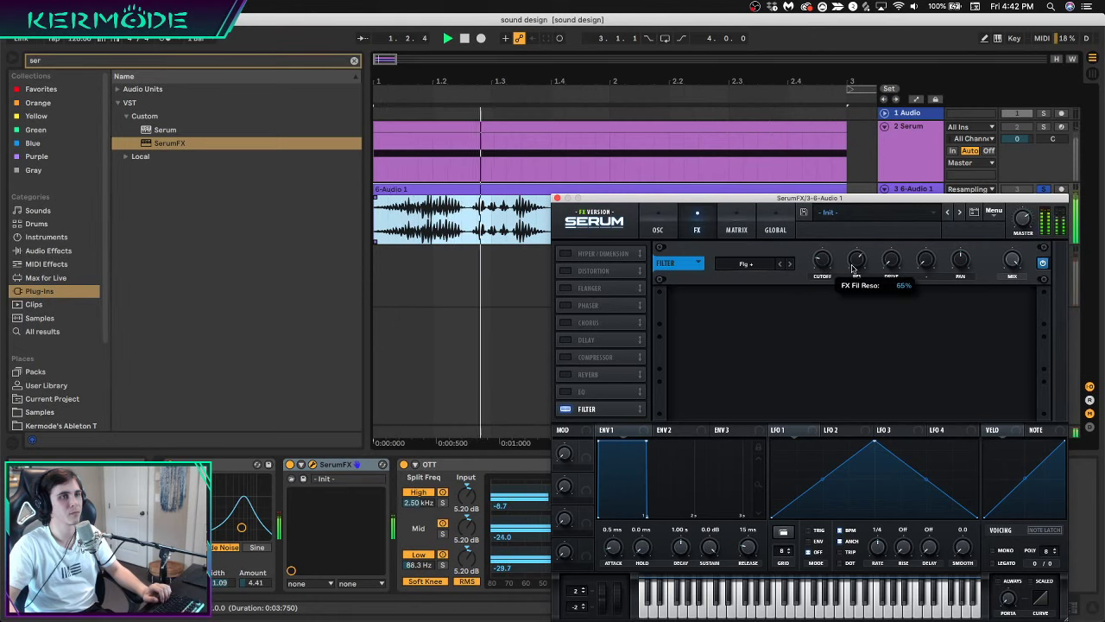
Move the SerumFX window off the bass clip, double the clip's segment BPM to 256, and play the stretched result
{"action": "left_click_drag", "start_coordinate": [722, 199], "coordinate": [710, 291]}
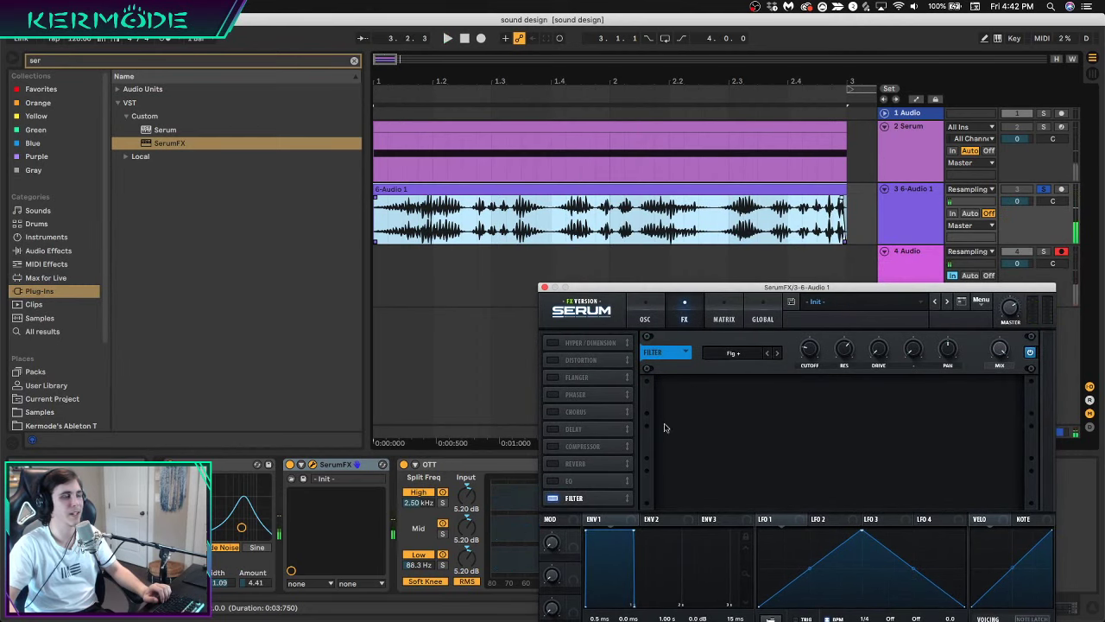
{"action": "left_click", "coordinate": [460, 190]}
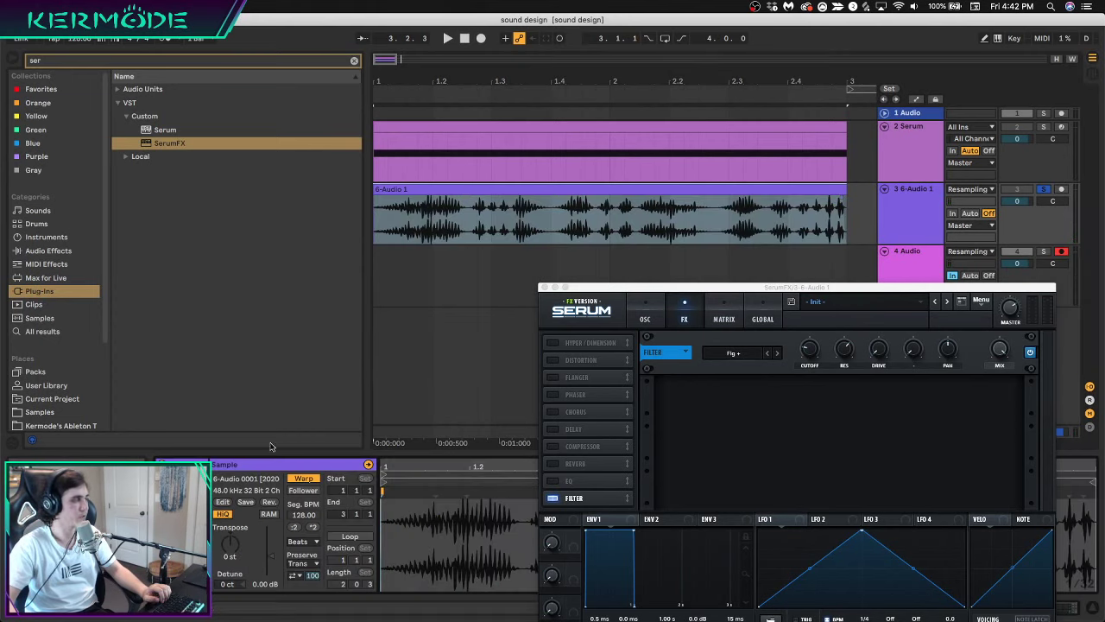
{"action": "left_click", "coordinate": [312, 527]}
{"action": "key", "text": "space"}
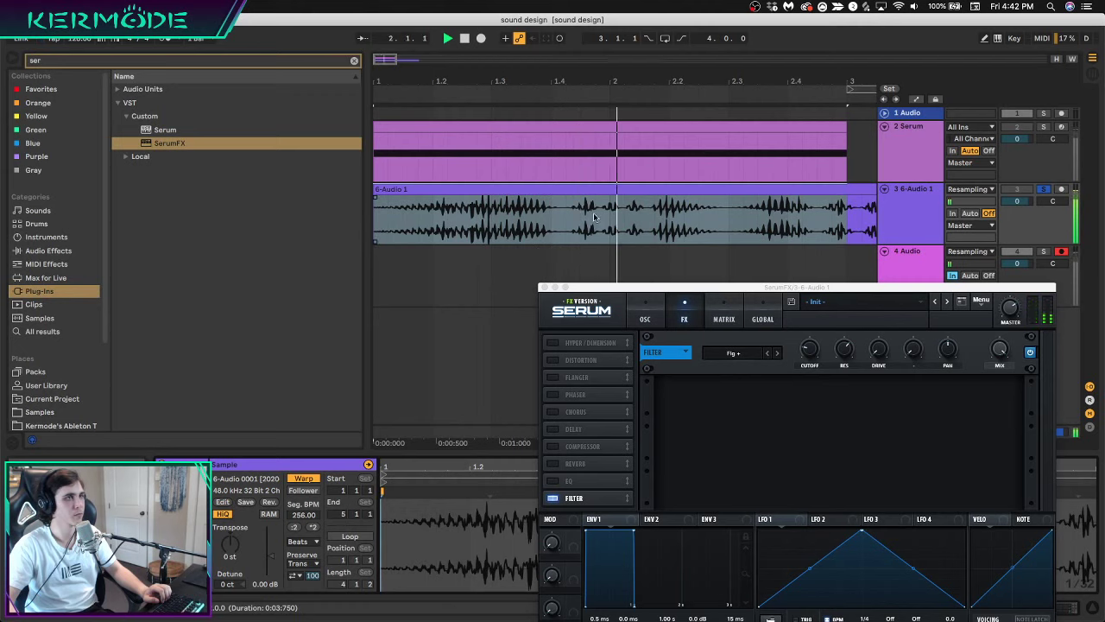
{"action": "key", "text": "w"}
{"action": "left_click", "coordinate": [642, 188]}
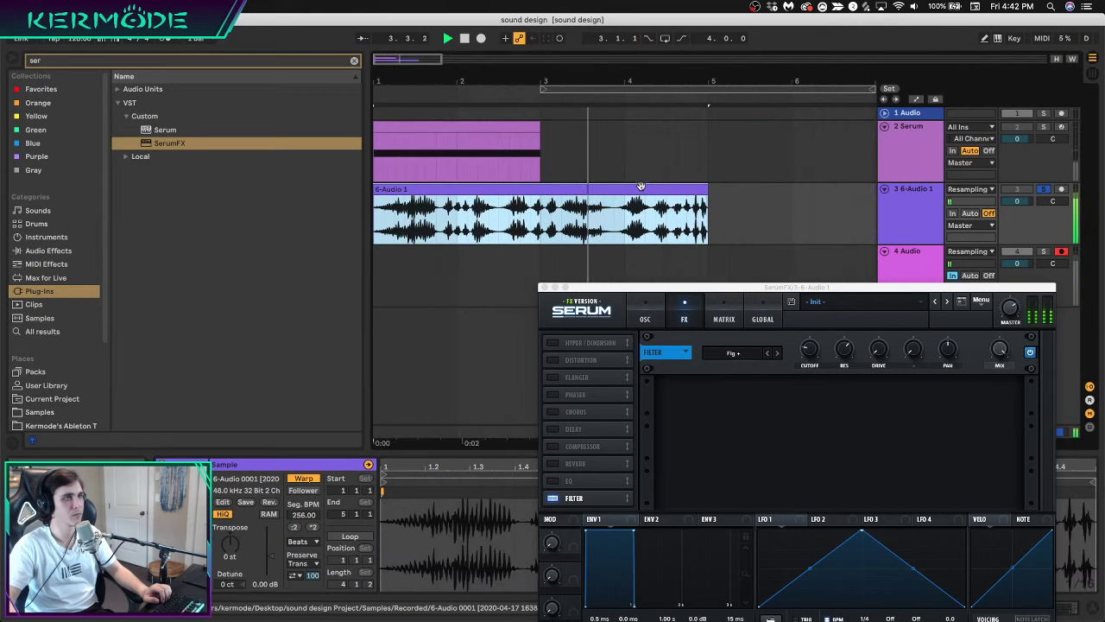
Loop the four-bar bass clip and record it onto the resampling track while sweeping the SerumFX filter cutoff
{"action": "key", "text": "space"}
{"action": "key", "text": "super+l"}
{"action": "left_click", "coordinate": [481, 38]}
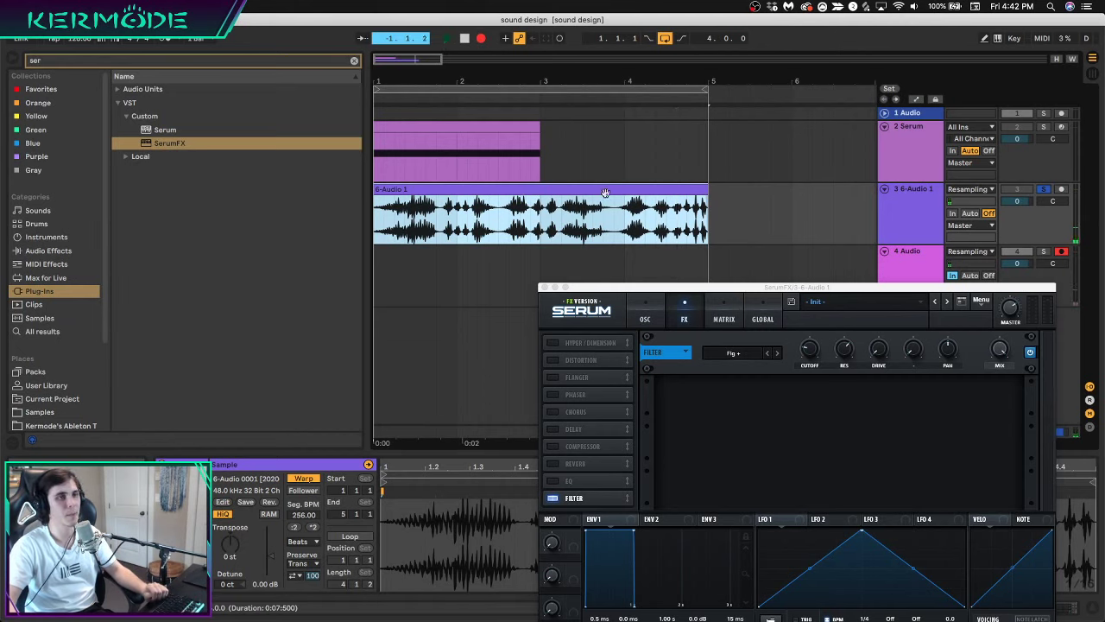
{"action": "mouse_move", "coordinate": [806, 352]}
{"action": "left_mouse_down"}
{"action": "mouse_move", "coordinate": [820, 373]}
{"action": "mouse_move", "coordinate": [816, 359]}
{"action": "left_mouse_up"}
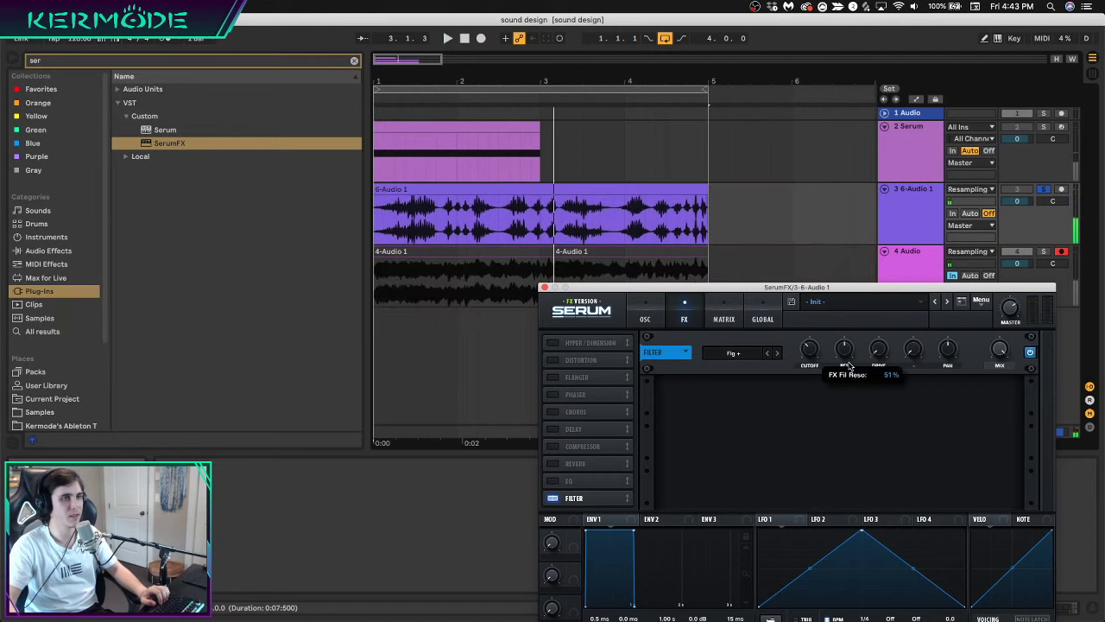
Rehearse the filter cutoff movement during playback and re-record the looped bass onto the resampling track while sweeping the cutoff
{"action": "key", "text": "space"}
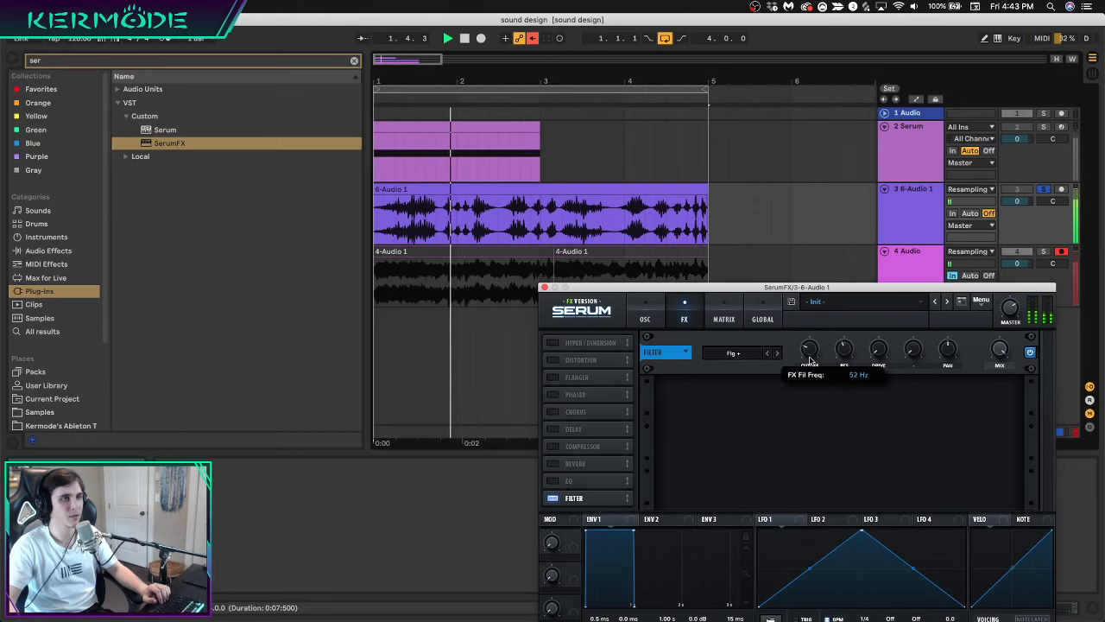
{"action": "left_click_drag", "start_coordinate": [805, 351], "coordinate": [804, 350]}
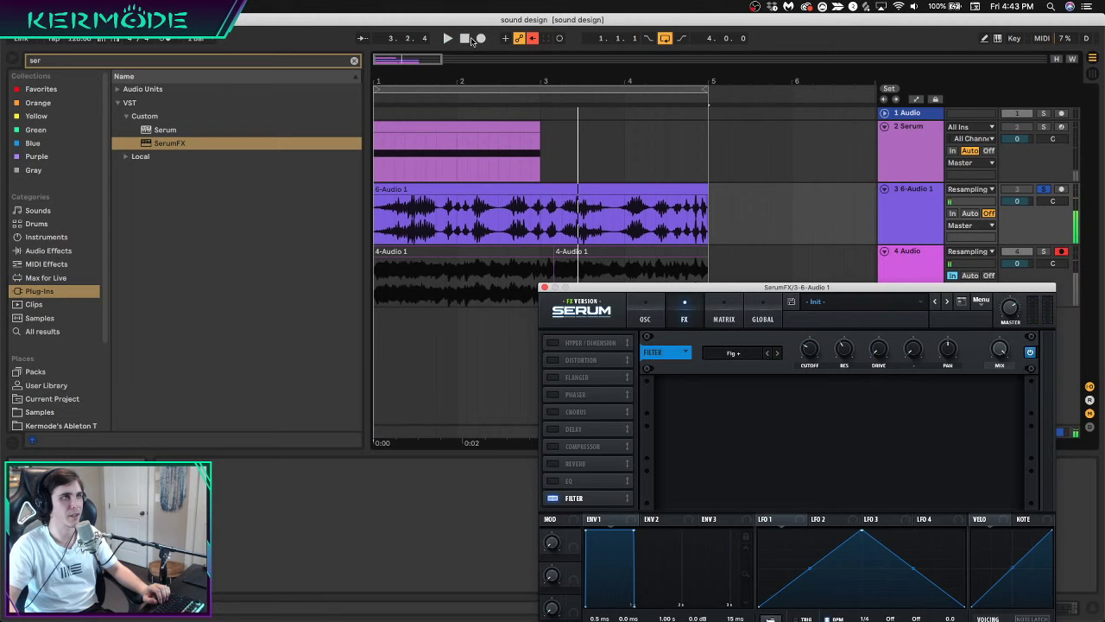
{"action": "left_click", "coordinate": [479, 39]}
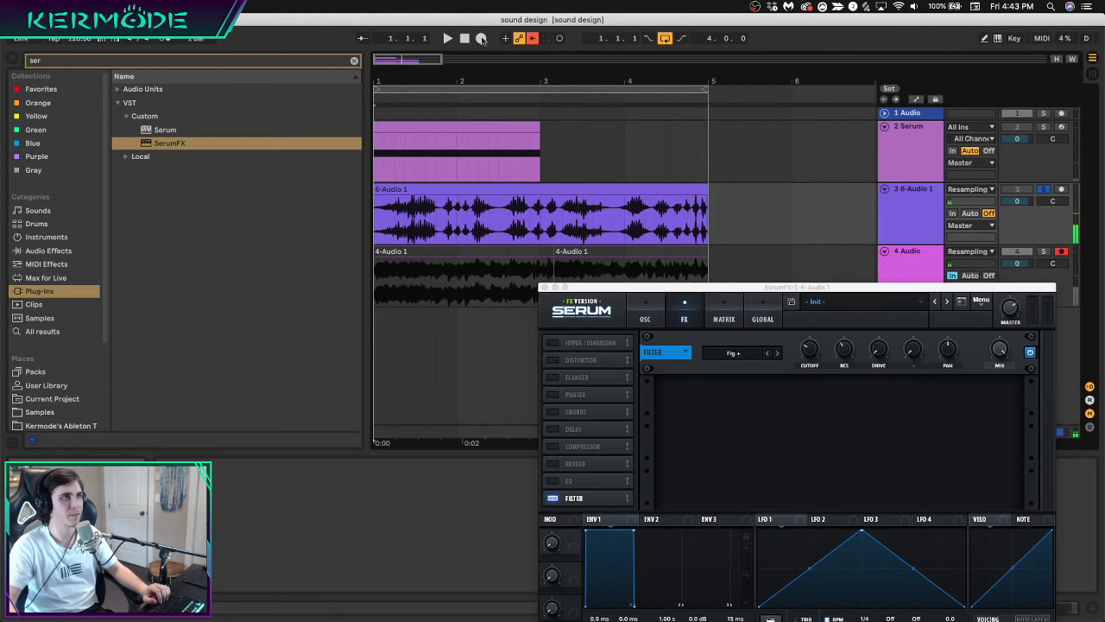
{"action": "left_click", "coordinate": [808, 349]}
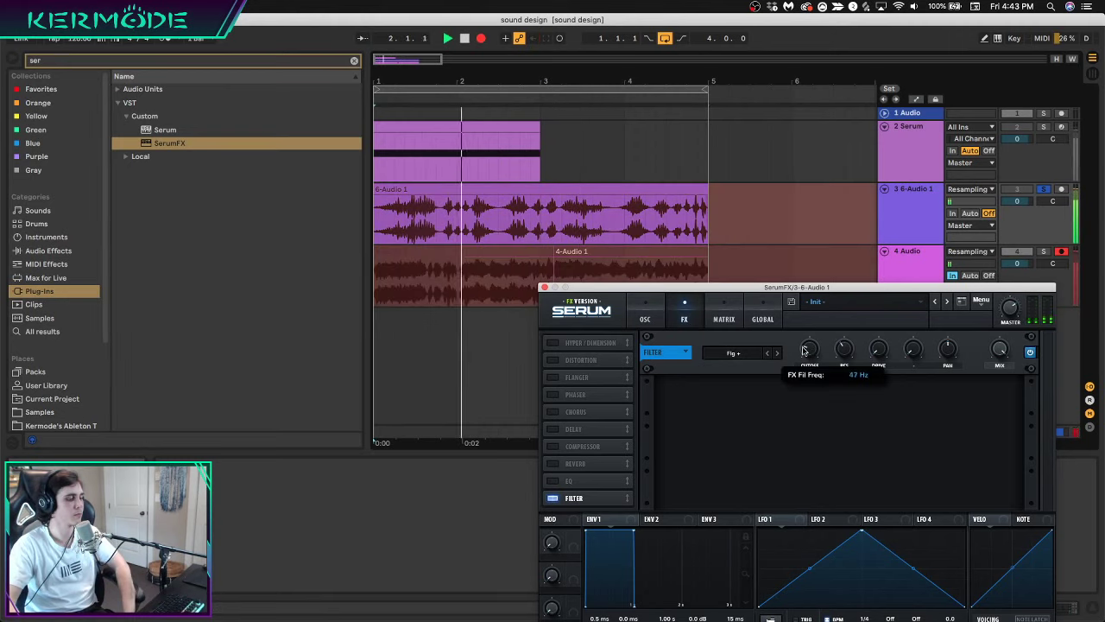
{"action": "mouse_move", "coordinate": [805, 353]}
{"action": "left_mouse_down"}
{"action": "mouse_move", "coordinate": [803, 324]}
{"action": "mouse_move", "coordinate": [806, 352]}
{"action": "mouse_move", "coordinate": [799, 334]}
{"action": "mouse_move", "coordinate": [793, 345]}
{"action": "mouse_move", "coordinate": [803, 351]}
{"action": "left_mouse_up"}
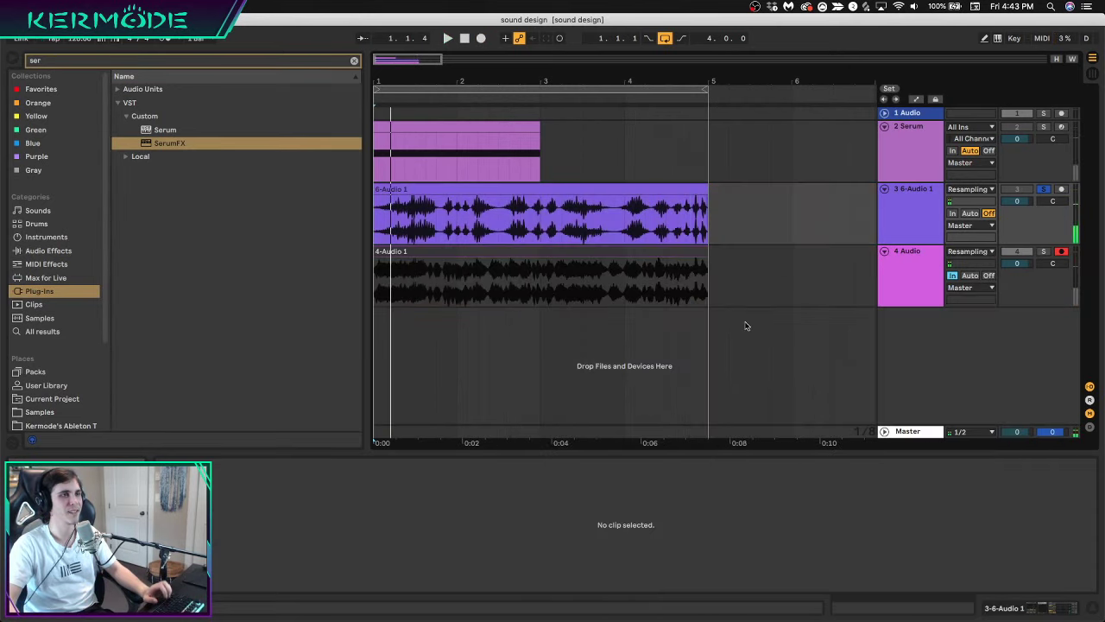
Delete the processed bass track and set the new resampled clip's start to 1.1.1 to include the whole recording
{"action": "left_click", "coordinate": [903, 229]}
{"action": "key", "text": "BackSpace"}
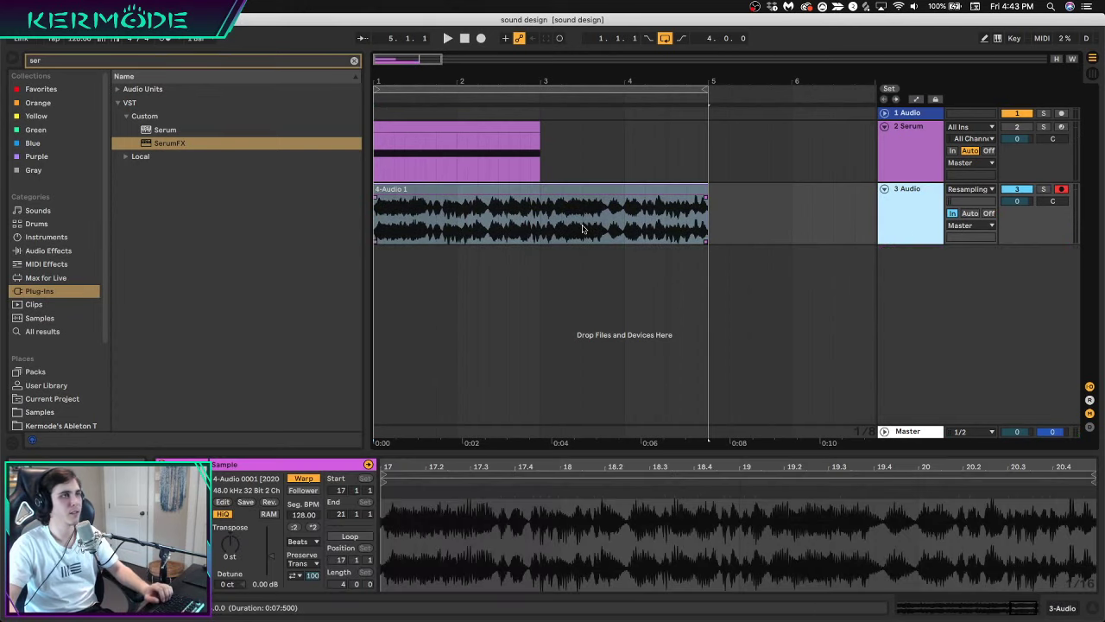
{"action": "left_click_drag", "start_coordinate": [598, 465], "coordinate": [597, 380]}
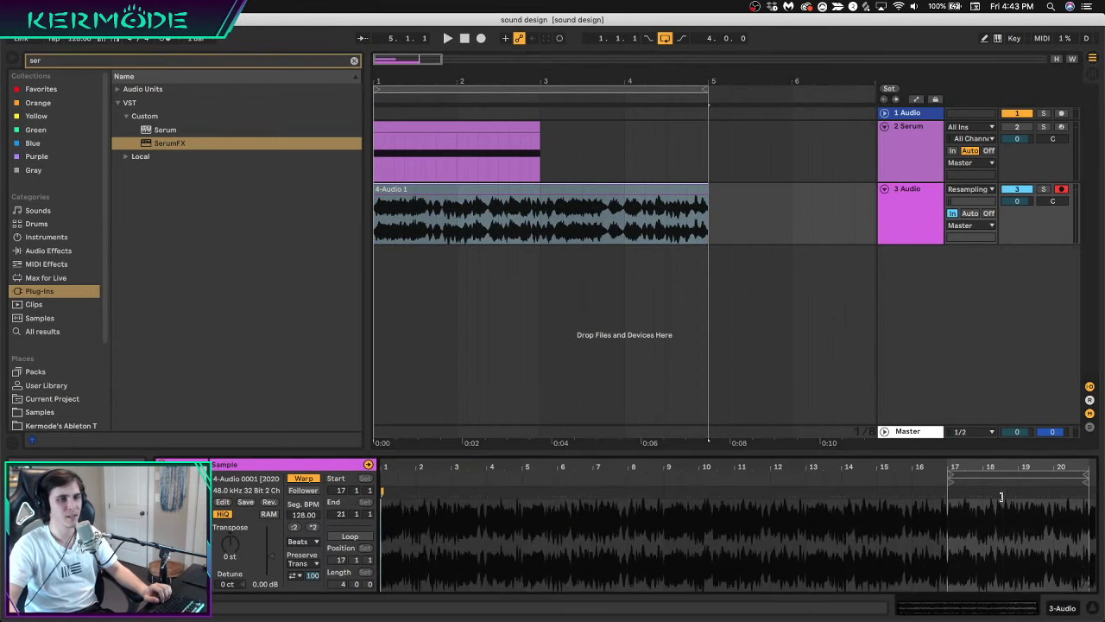
{"action": "left_click", "coordinate": [361, 536]}
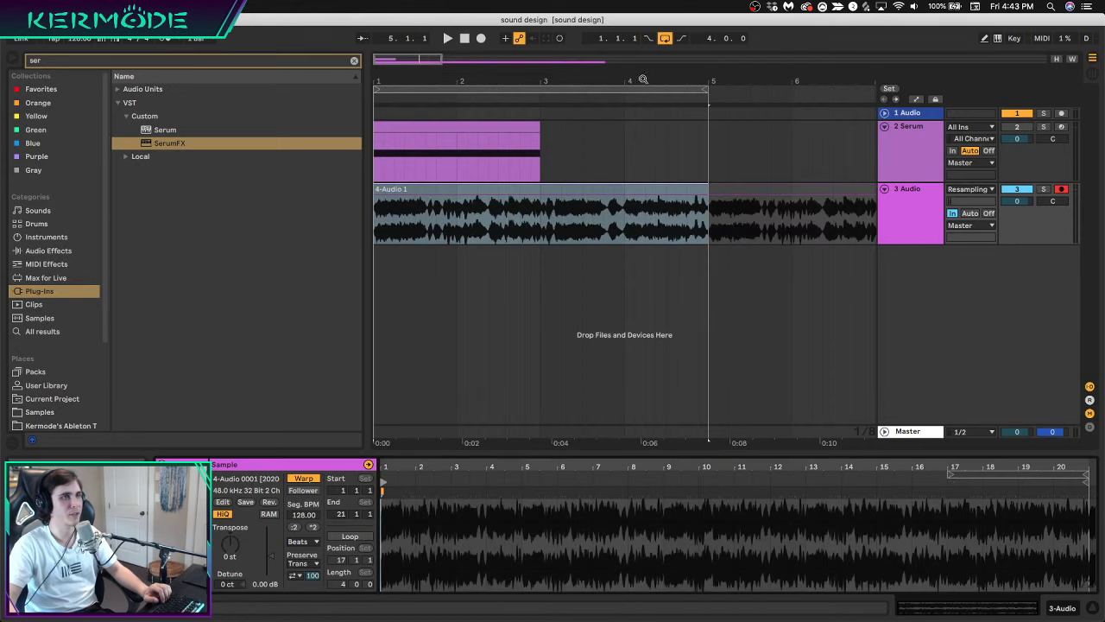
Loop the whole 20-bar resampled bass clip and play it with its track disarmed and monitoring off
{"action": "left_click_drag", "start_coordinate": [644, 79], "coordinate": [643, 13]}
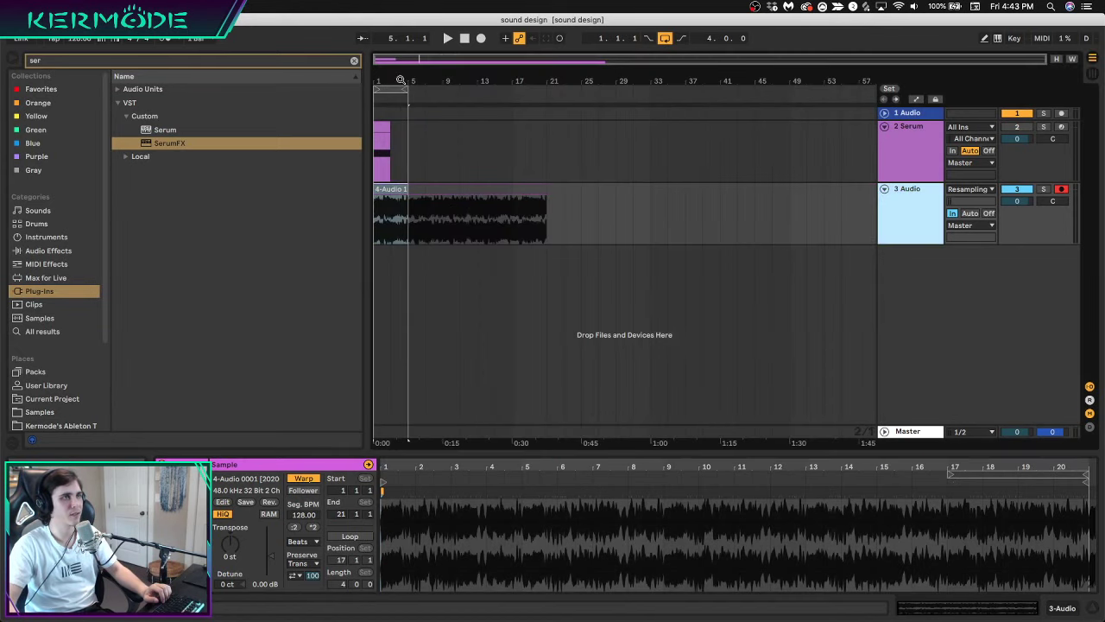
{"action": "left_click", "coordinate": [423, 209]}
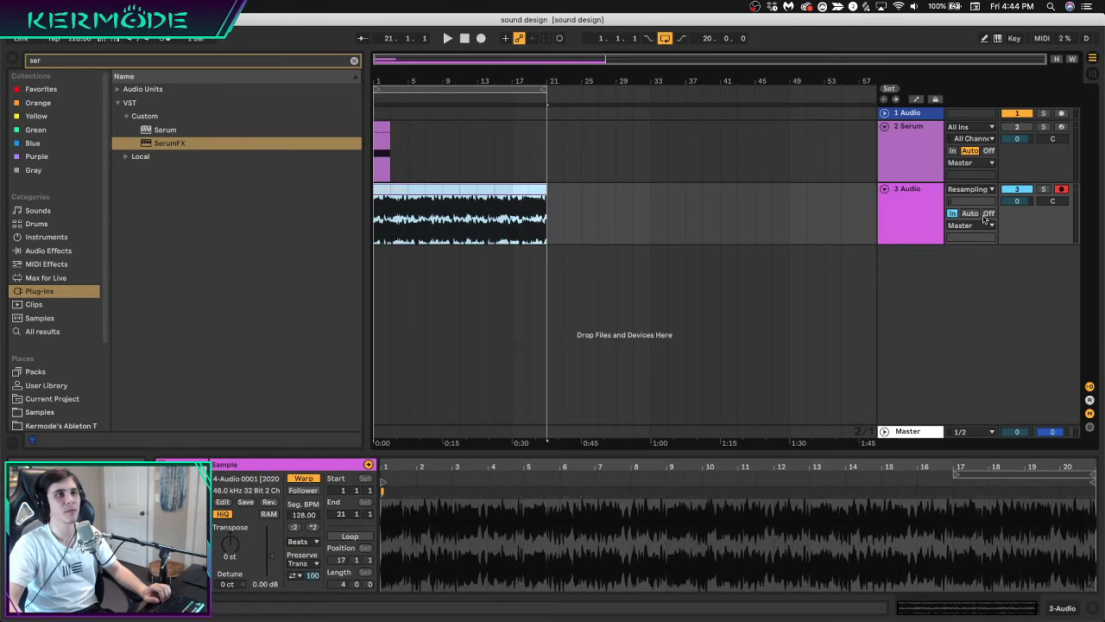
{"action": "left_click", "coordinate": [1062, 190]}
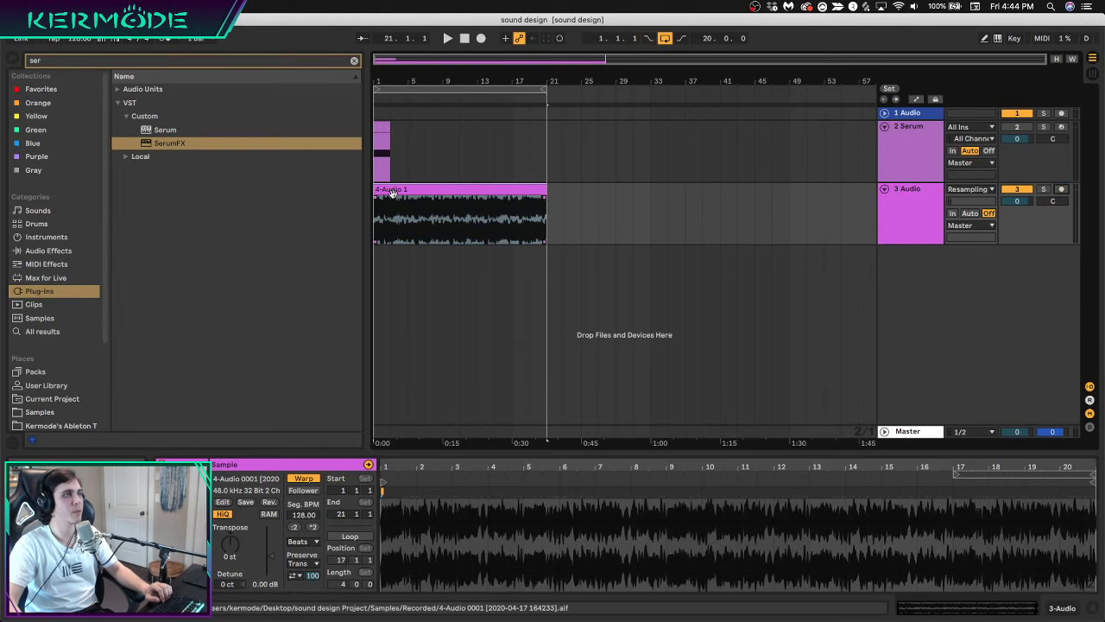
{"action": "key", "text": "space"}
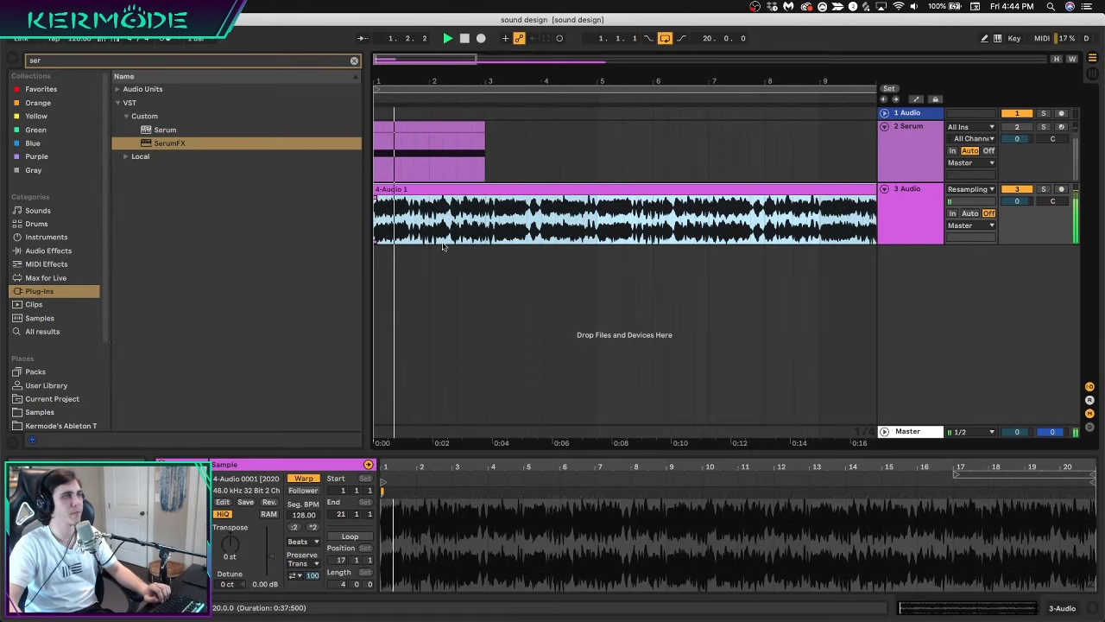
{"action": "left_click_drag", "start_coordinate": [524, 81], "coordinate": [524, 71]}
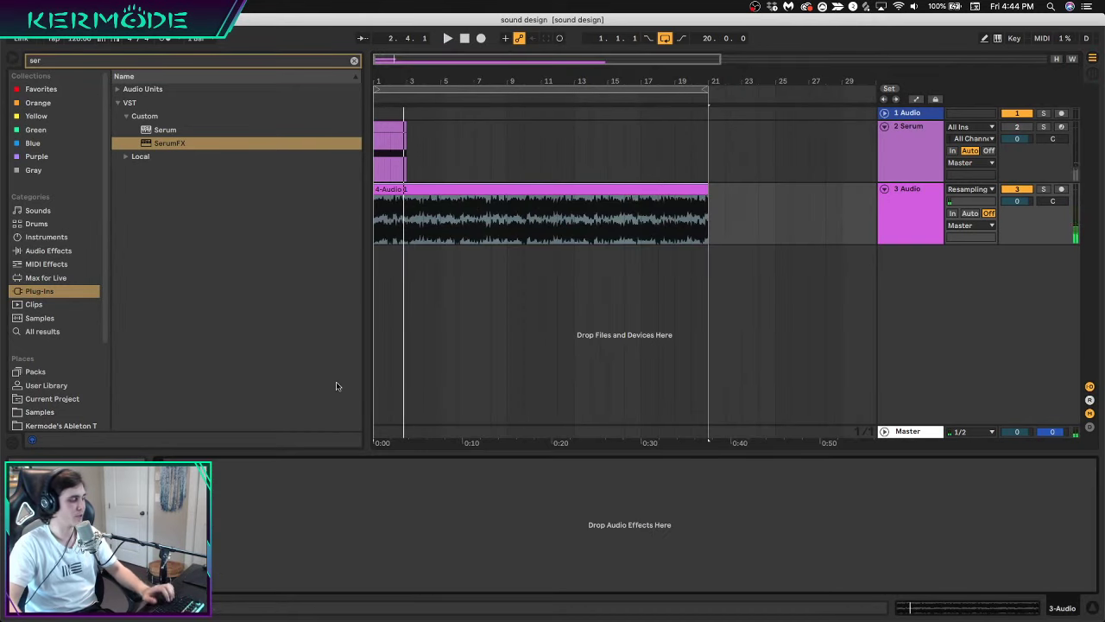
Search the plug-ins for "tr" and load iZotope Trash 2 onto the resampled bass track, closing its window
{"action": "left_click", "coordinate": [40, 251]}
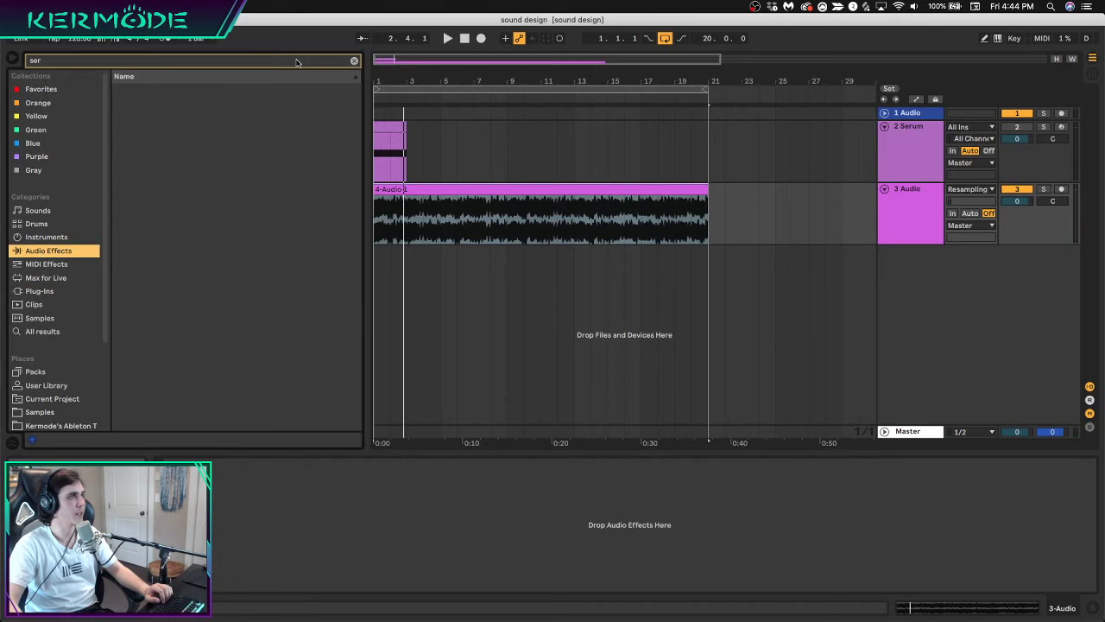
{"action": "left_click", "coordinate": [354, 60]}
{"action": "type", "text": "tr"}
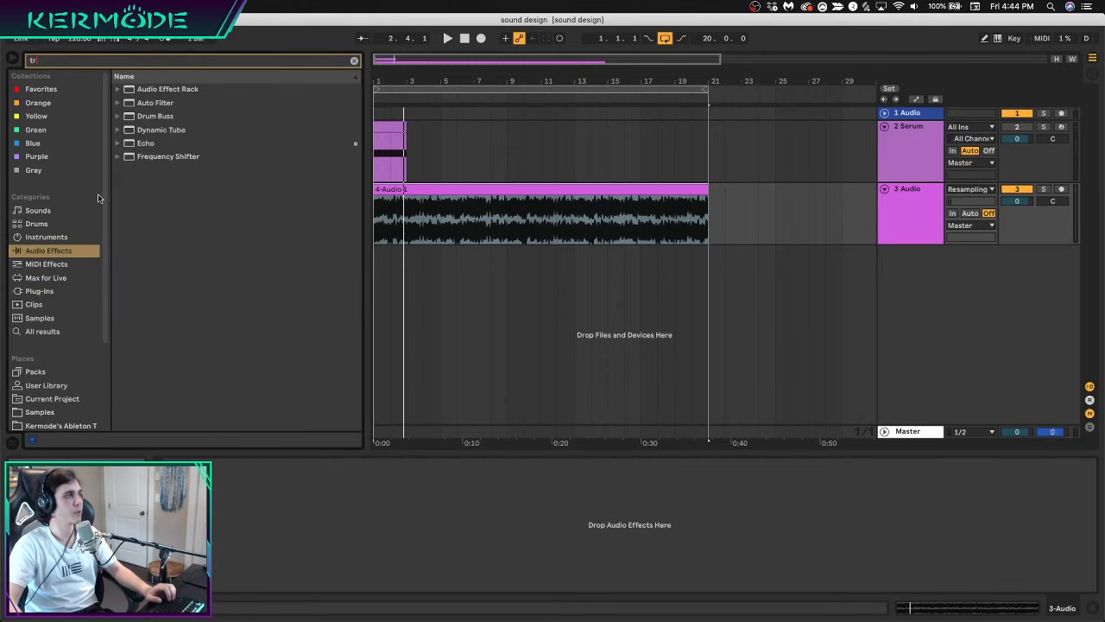
{"action": "left_click", "coordinate": [39, 291]}
{"action": "left_click_drag", "start_coordinate": [181, 145], "coordinate": [434, 233]}
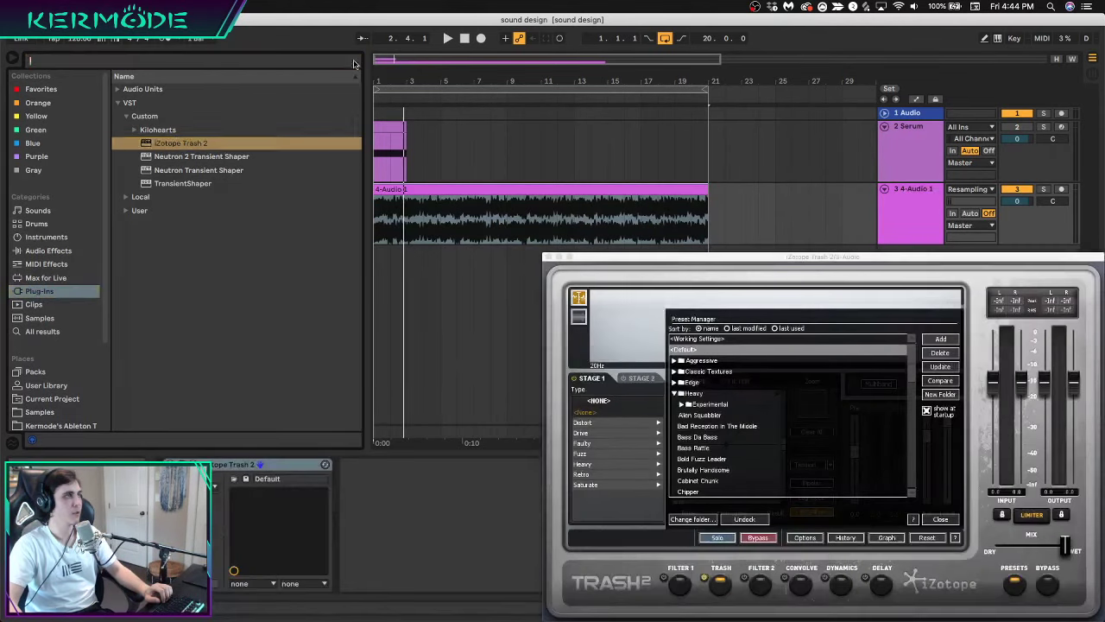
{"action": "left_click", "coordinate": [354, 61]}
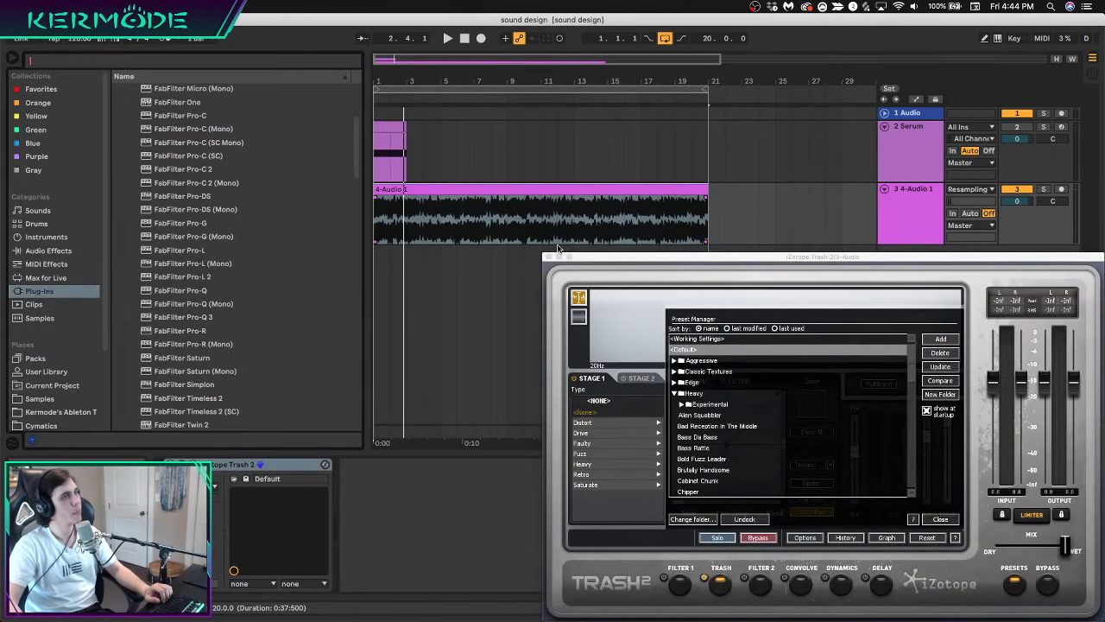
{"action": "left_click", "coordinate": [550, 262]}
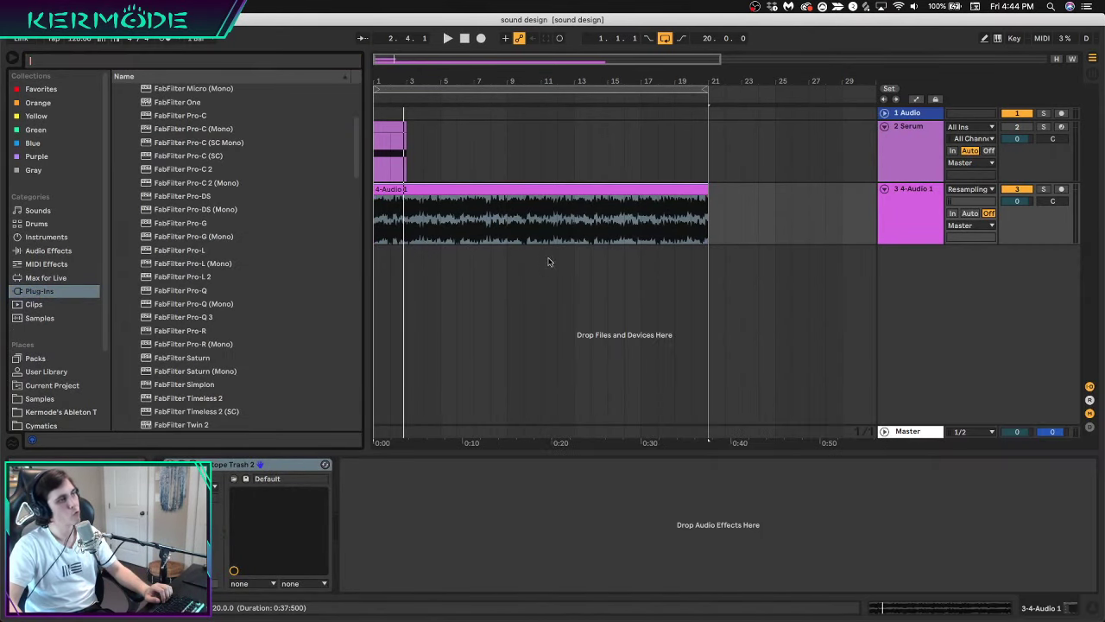
Add the OTT preset of Multiband Dynamics after Trash 2 on the resampled bass track
{"action": "left_click", "coordinate": [51, 250]}
{"action": "left_click", "coordinate": [164, 262]}
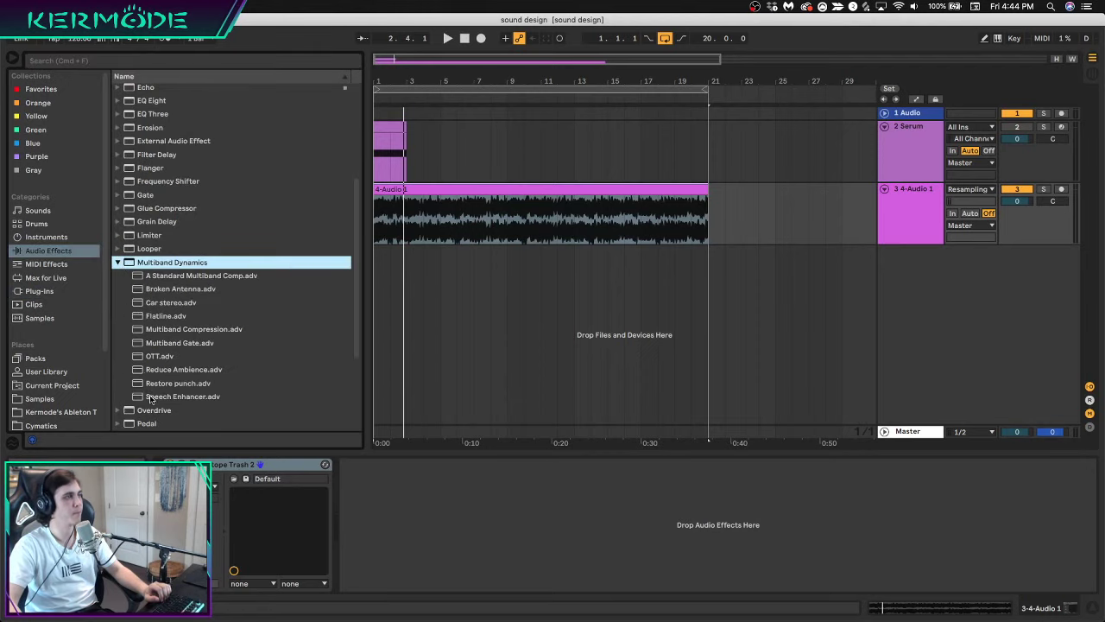
{"action": "left_click_drag", "start_coordinate": [148, 356], "coordinate": [424, 521]}
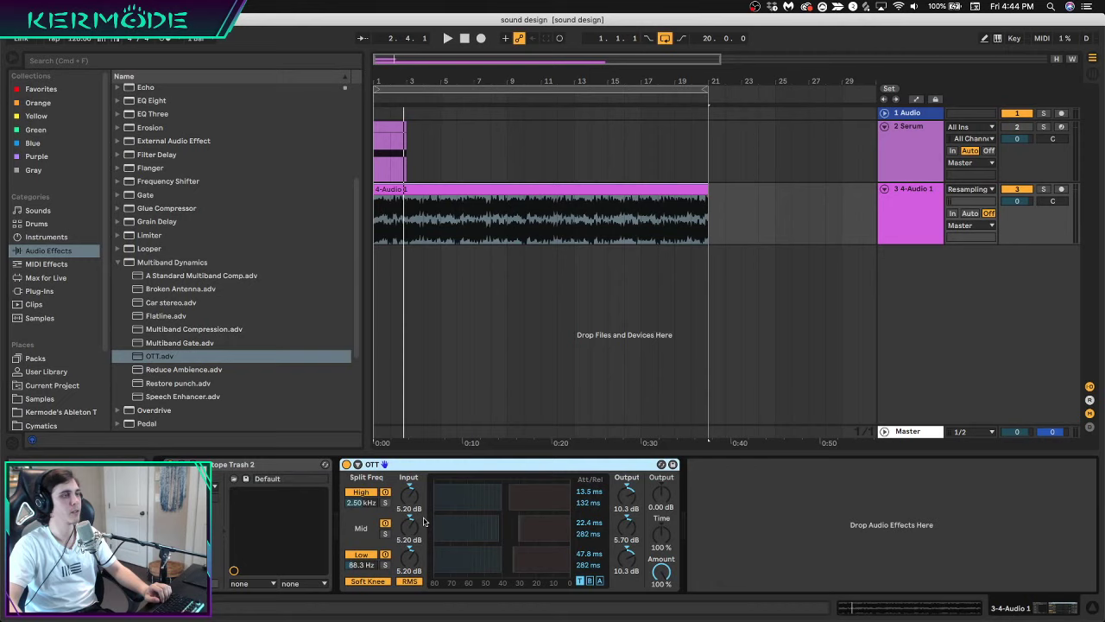
Set OTT's mid band output to 13 dB and low band output to 16 dB, and play the result
{"action": "left_click", "coordinate": [618, 532]}
{"action": "type", "text": "13"}
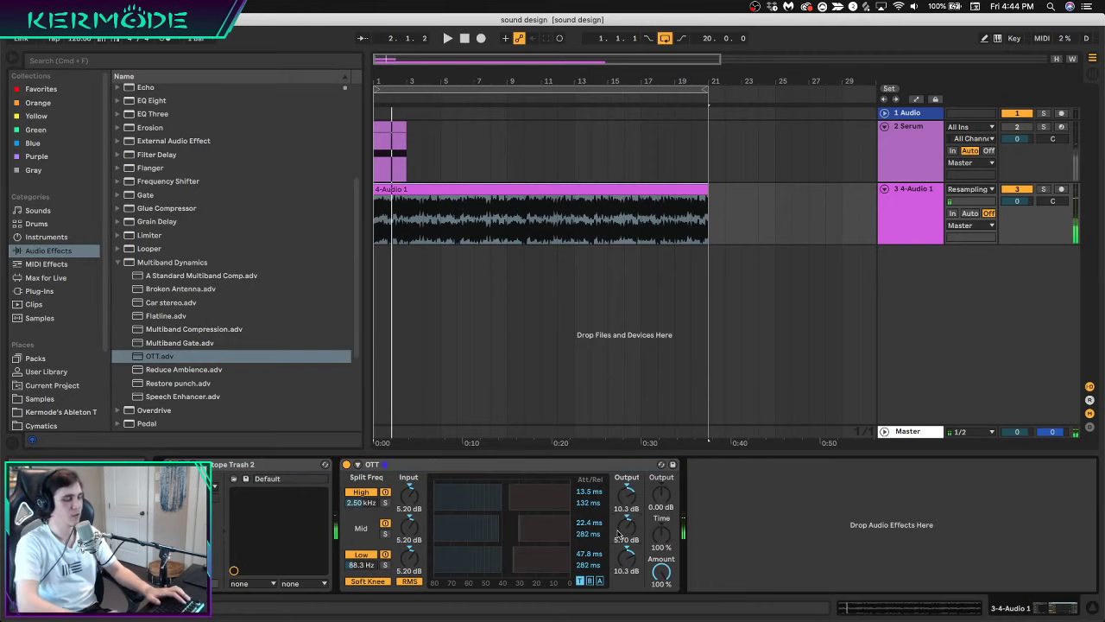
{"action": "key", "text": "Return"}
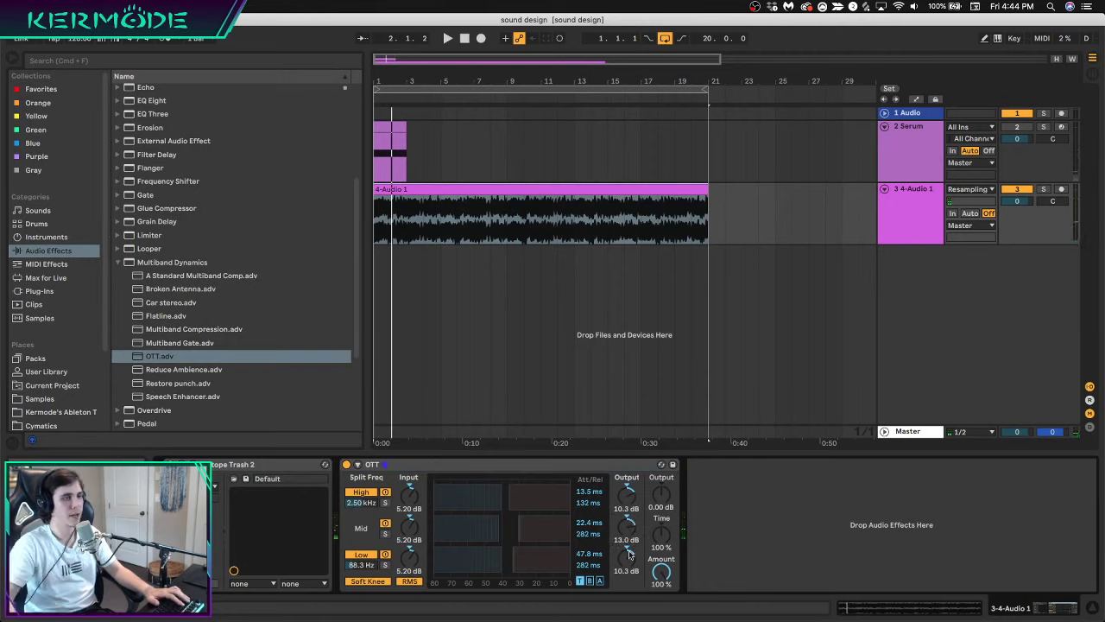
{"action": "type", "text": "10"}
{"action": "key", "text": "Return"}
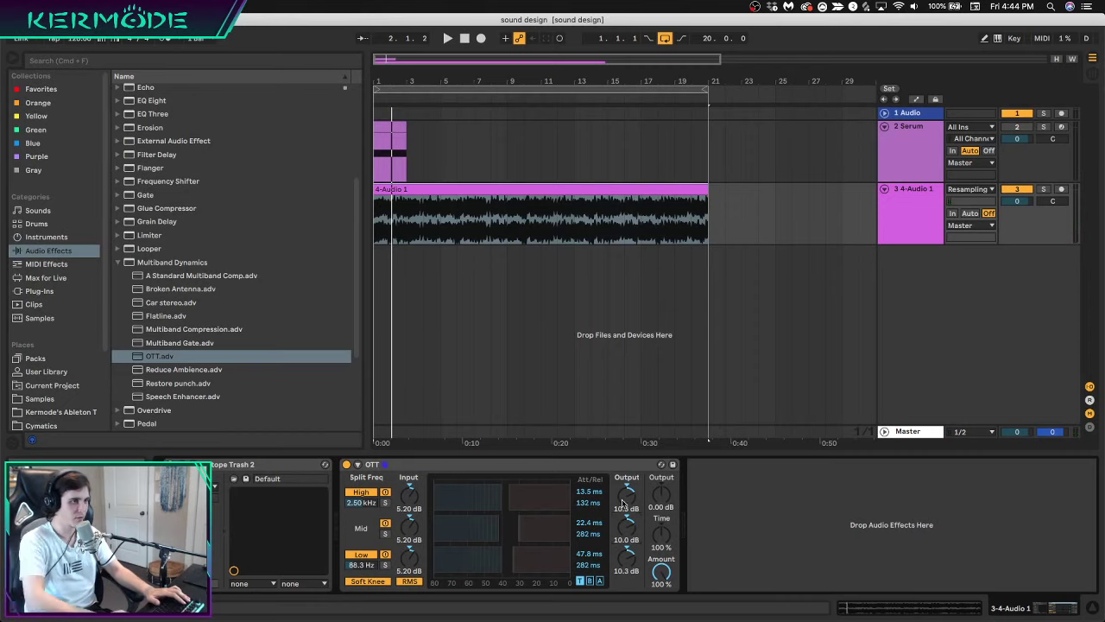
{"action": "type", "text": "13"}
{"action": "key", "text": "Return"}
{"action": "left_click_drag", "start_coordinate": [628, 552], "coordinate": [628, 552]}
{"action": "type", "text": "16"}
{"action": "key", "text": "Return"}
{"action": "key", "text": "space"}
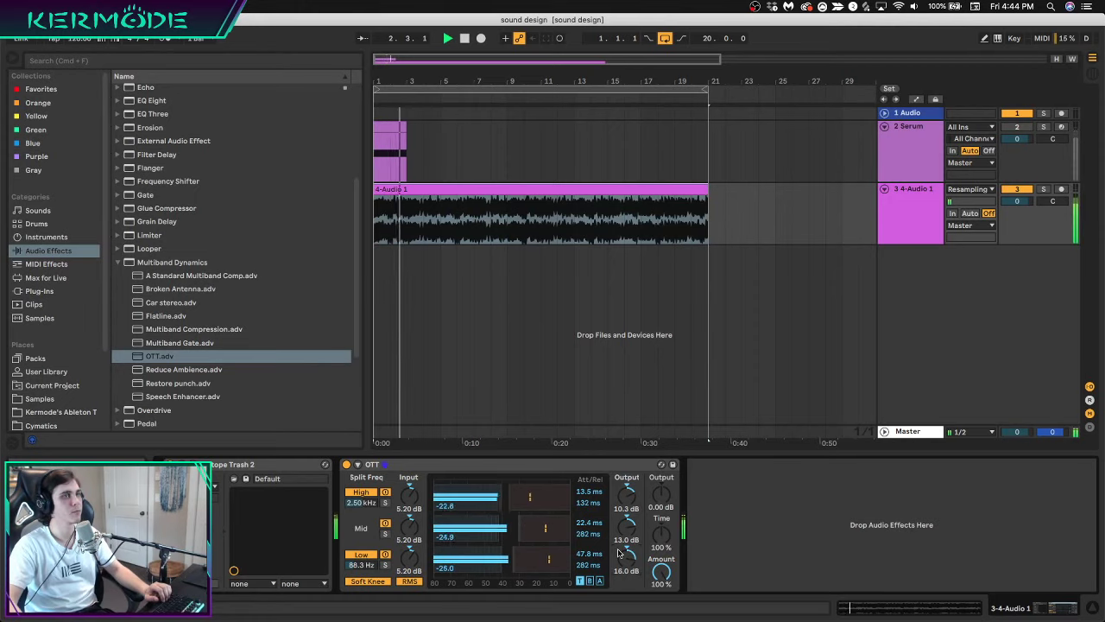
{"action": "key", "text": "space"}
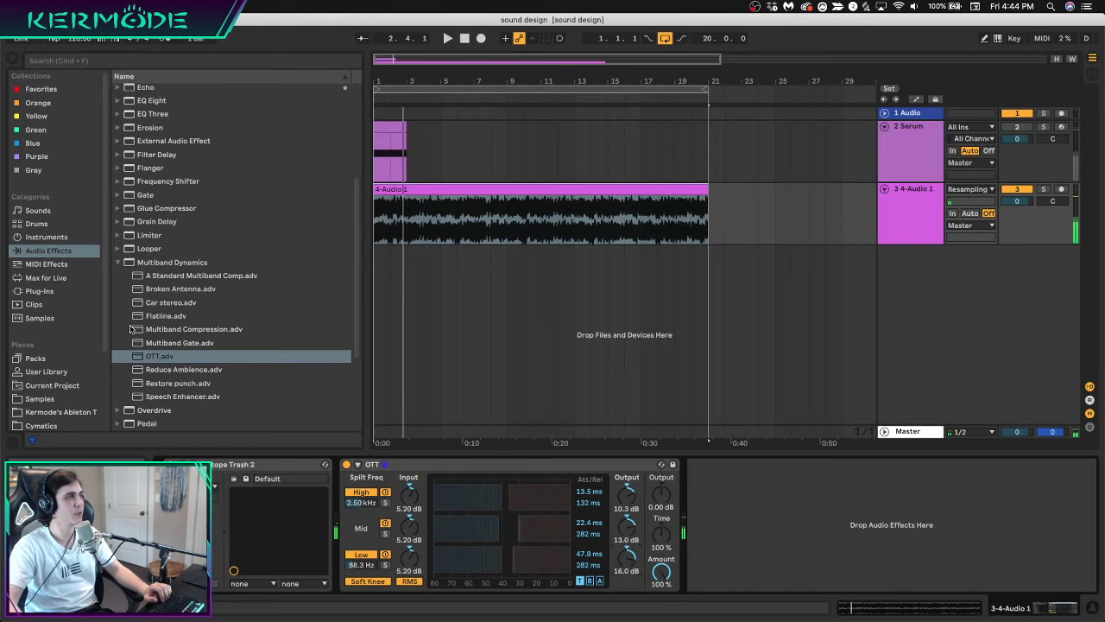
Audition the bass through a Utility after OTT with Mid/Side at 100S, and delete the Utility
{"action": "left_click_drag", "start_coordinate": [148, 396], "coordinate": [725, 512]}
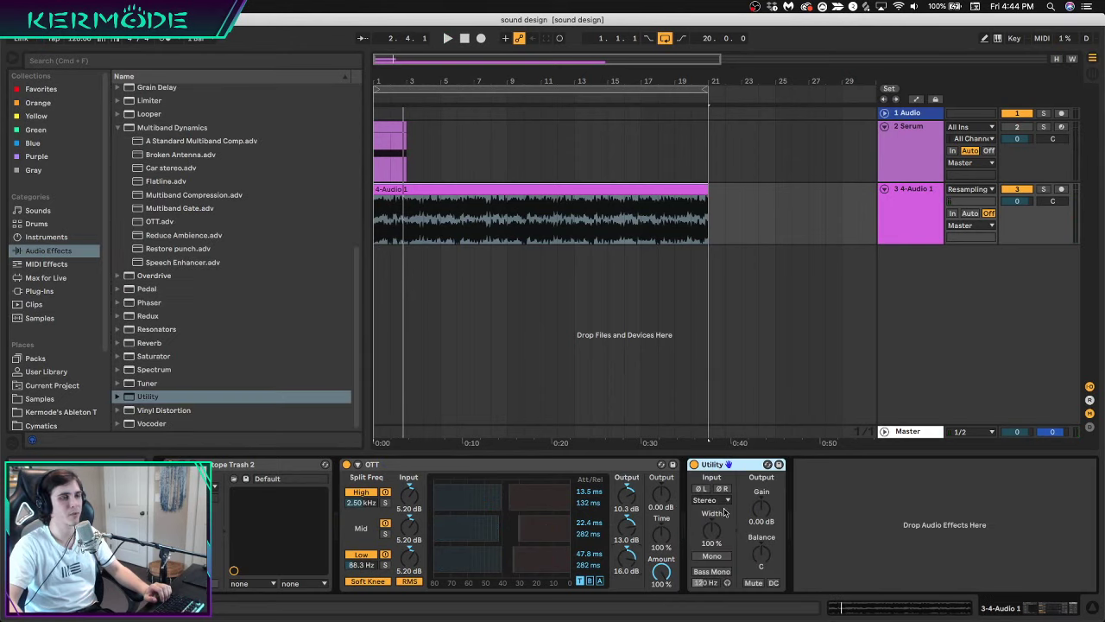
{"action": "left_click", "coordinate": [725, 512]}
{"action": "key", "text": "space"}
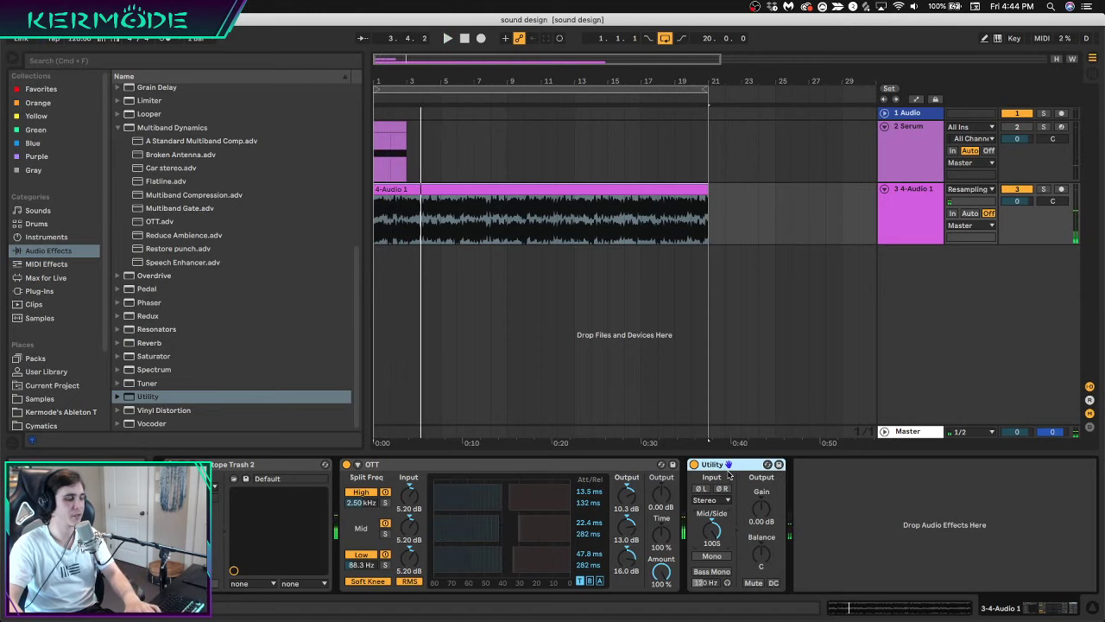
{"action": "key", "text": "Delete"}
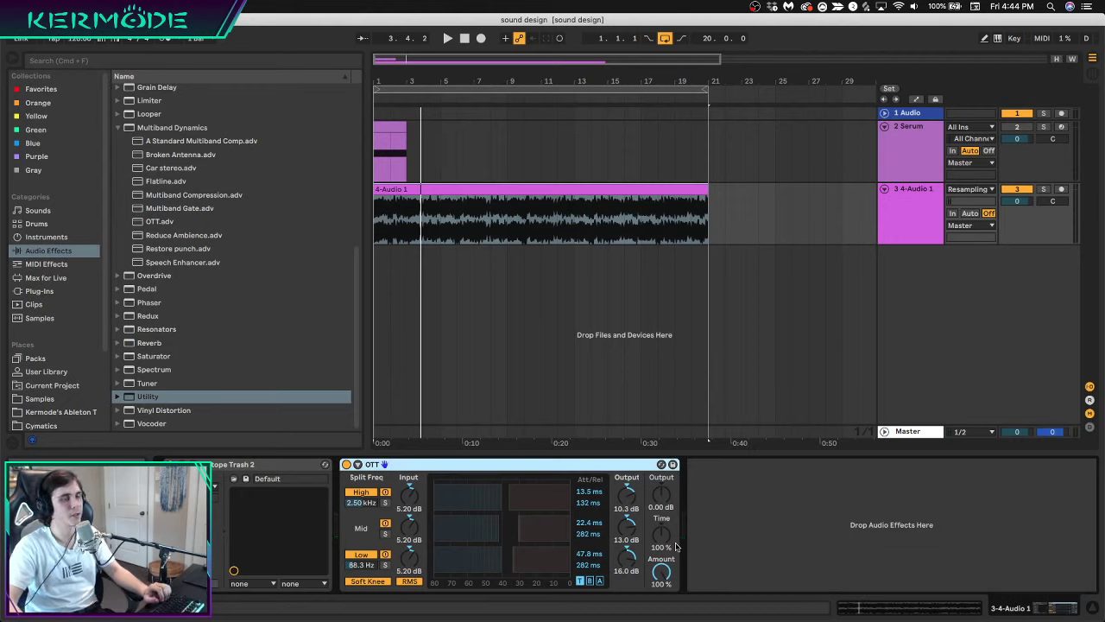
Insert a deactivated, armed audio track with Resampling input and In monitoring, and start recording the bass onto it
{"action": "left_click", "coordinate": [915, 220]}
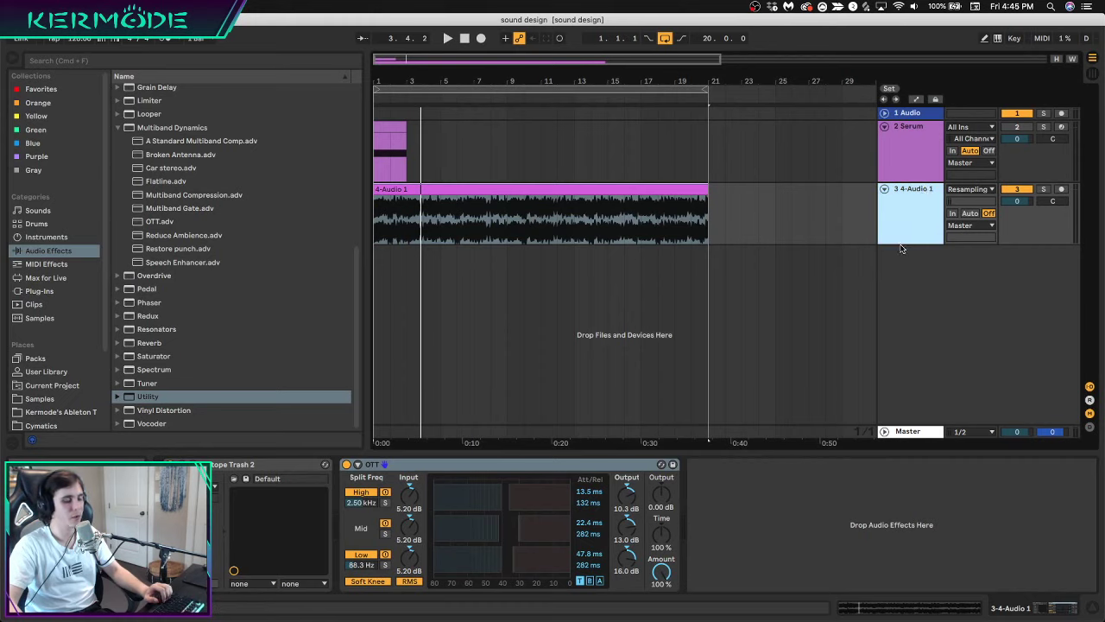
{"action": "key", "text": "super+t"}
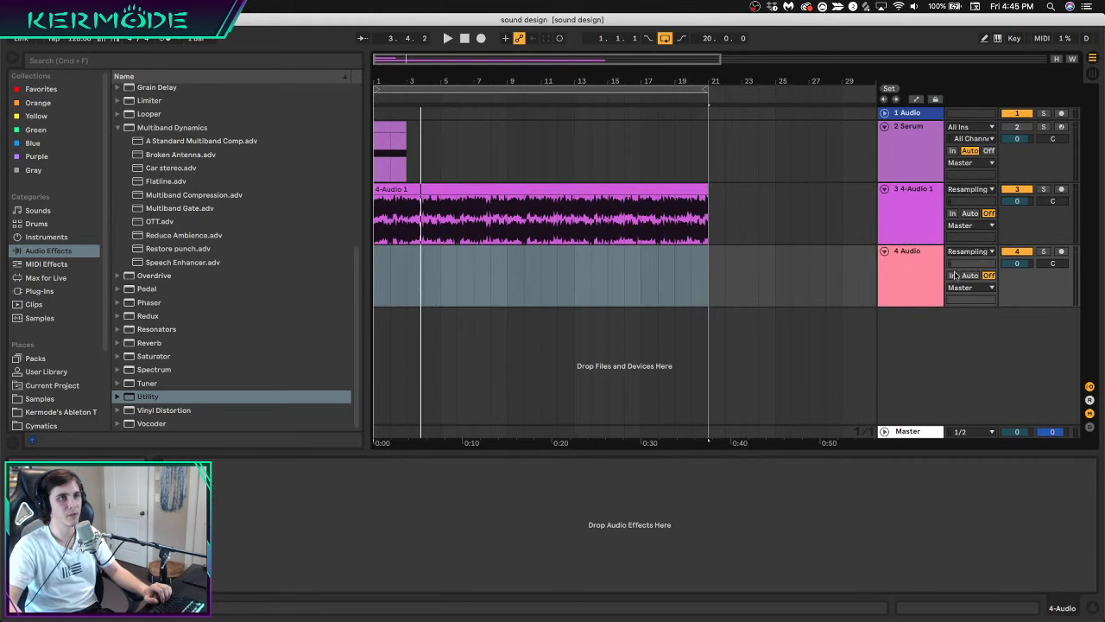
{"action": "left_click", "coordinate": [1018, 252]}
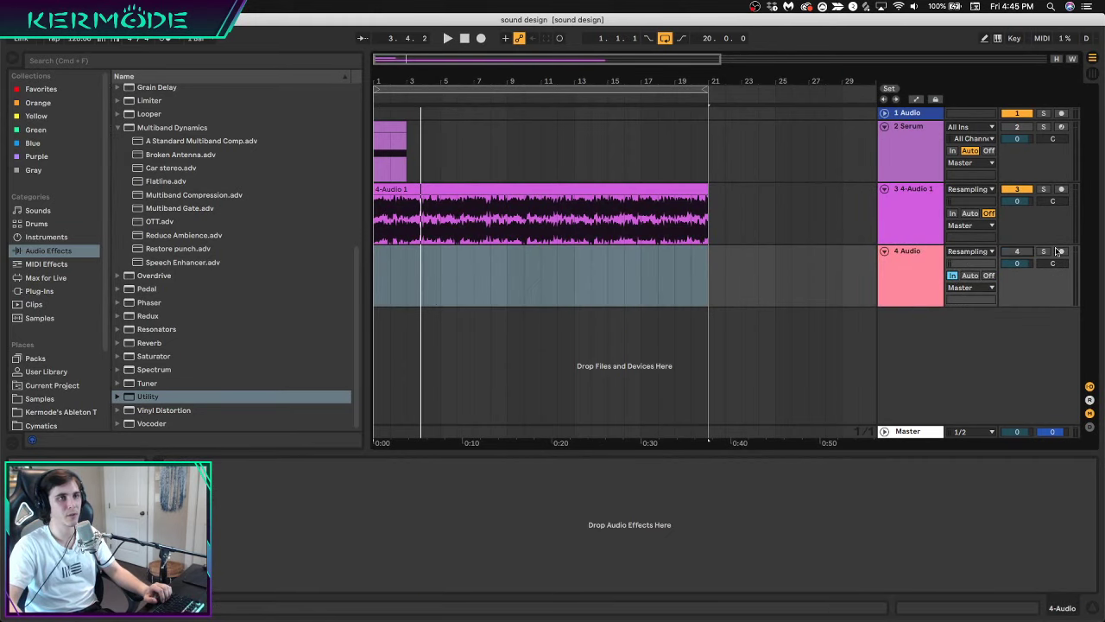
{"action": "left_click", "coordinate": [1061, 251]}
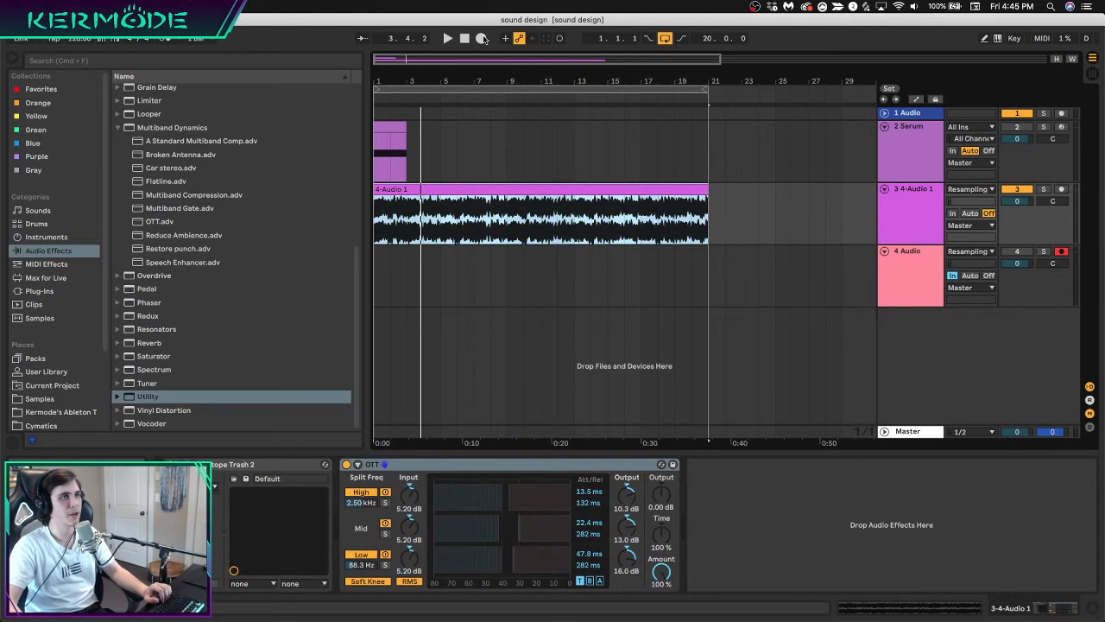
{"action": "left_click", "coordinate": [481, 38]}
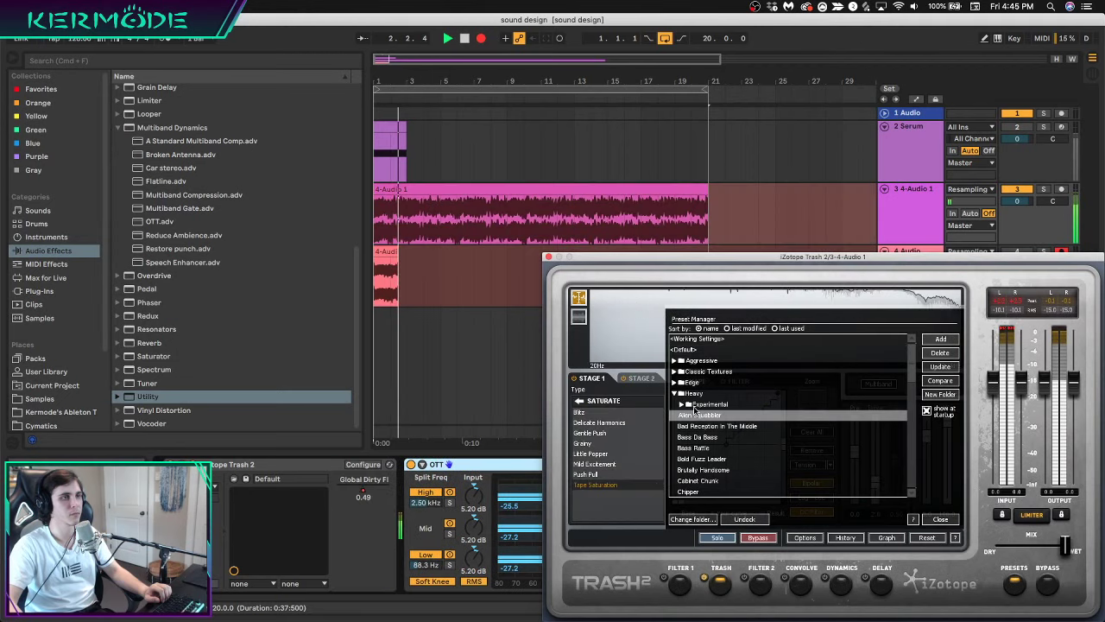
While recording, audition Trash 2's Aggressive presets from Beat Grinder to Change The Channel, return to Broken Amp Jam and toggle Convolve
{"action": "key", "text": "Down"}
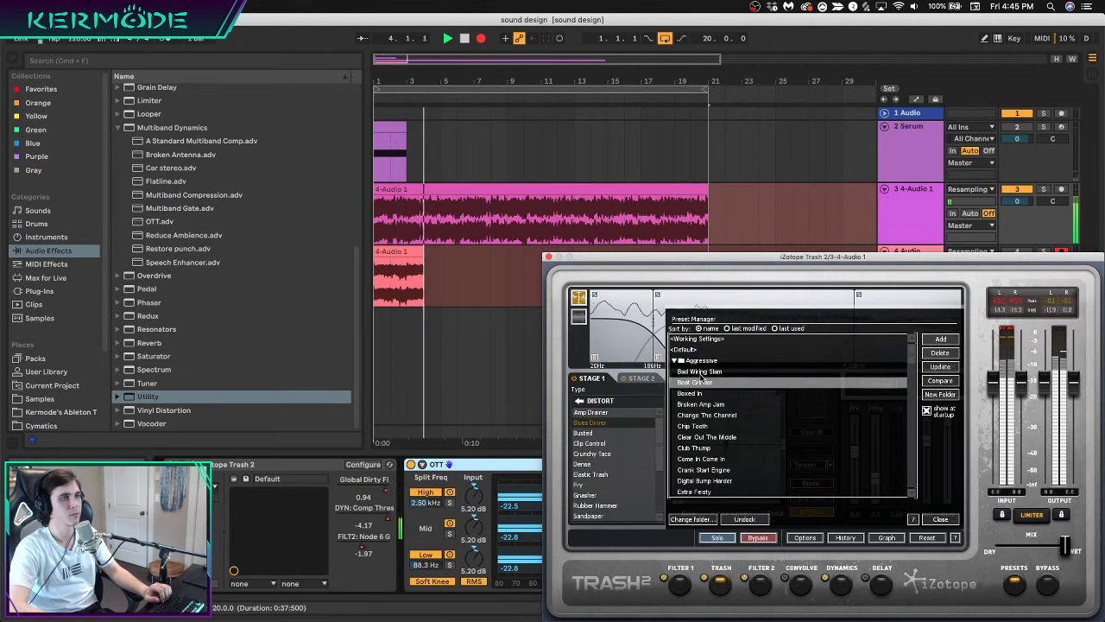
{"action": "key", "text": "Down"}
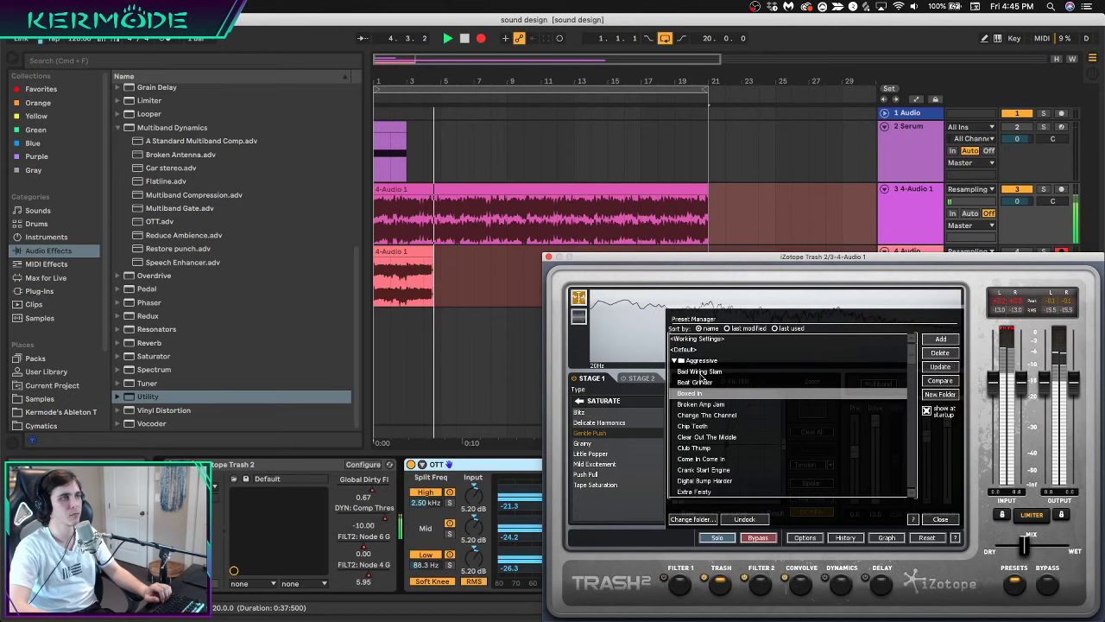
{"action": "key", "text": "Down"}
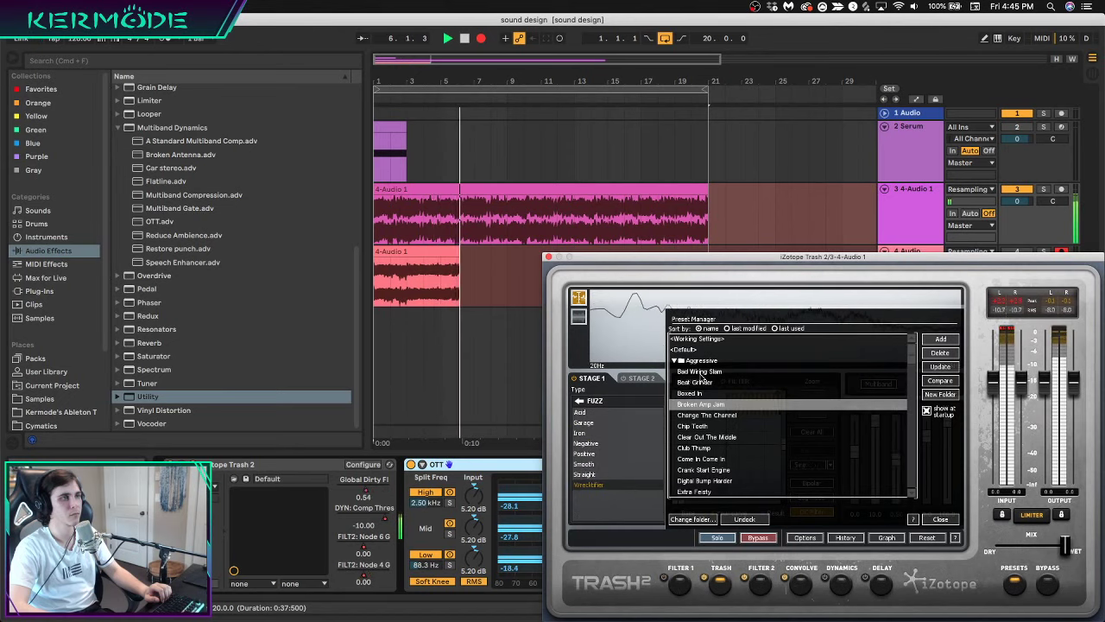
{"action": "key", "text": "Down"}
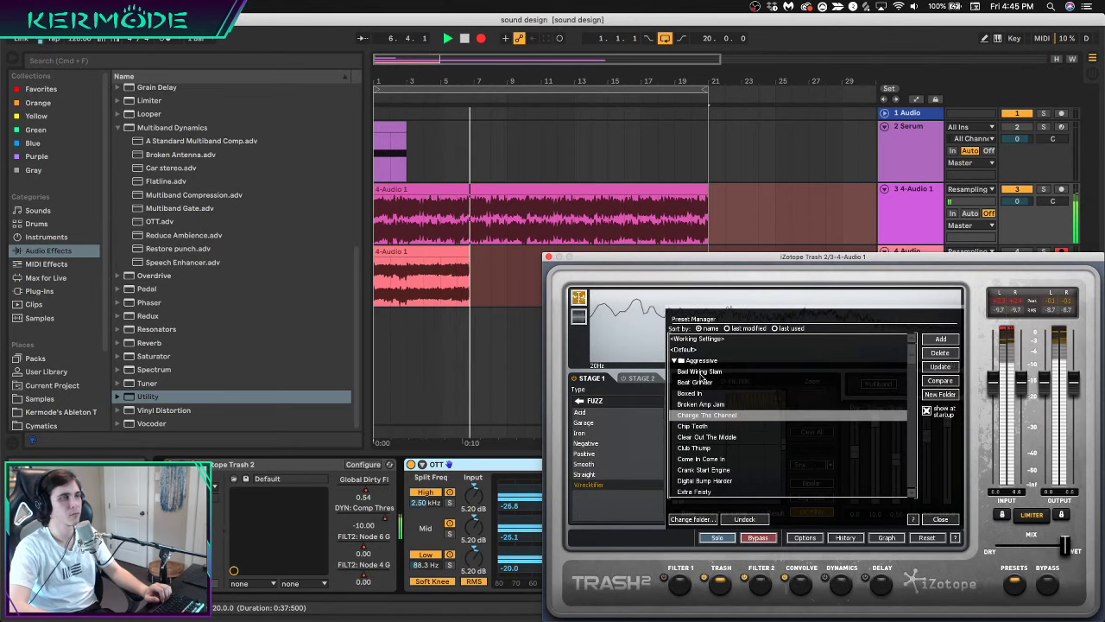
{"action": "key", "text": "Up"}
{"action": "left_click", "coordinate": [784, 580]}
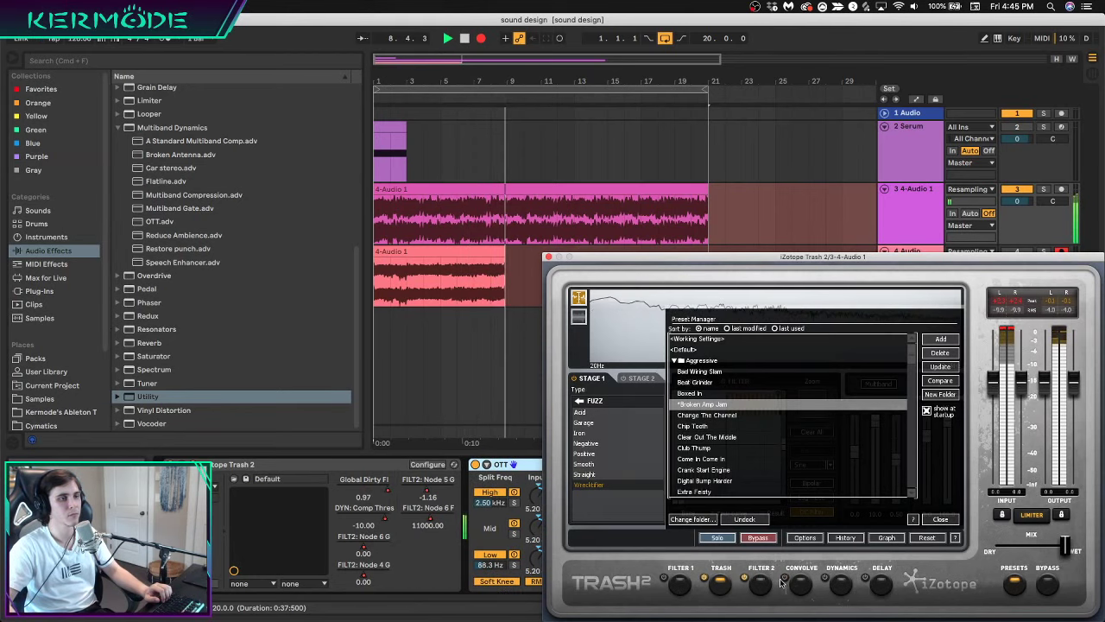
{"action": "key", "text": "space"}
Remove Trash 2 from the bass track and delete the new recording together with its resampling track
{"action": "left_click", "coordinate": [345, 464]}
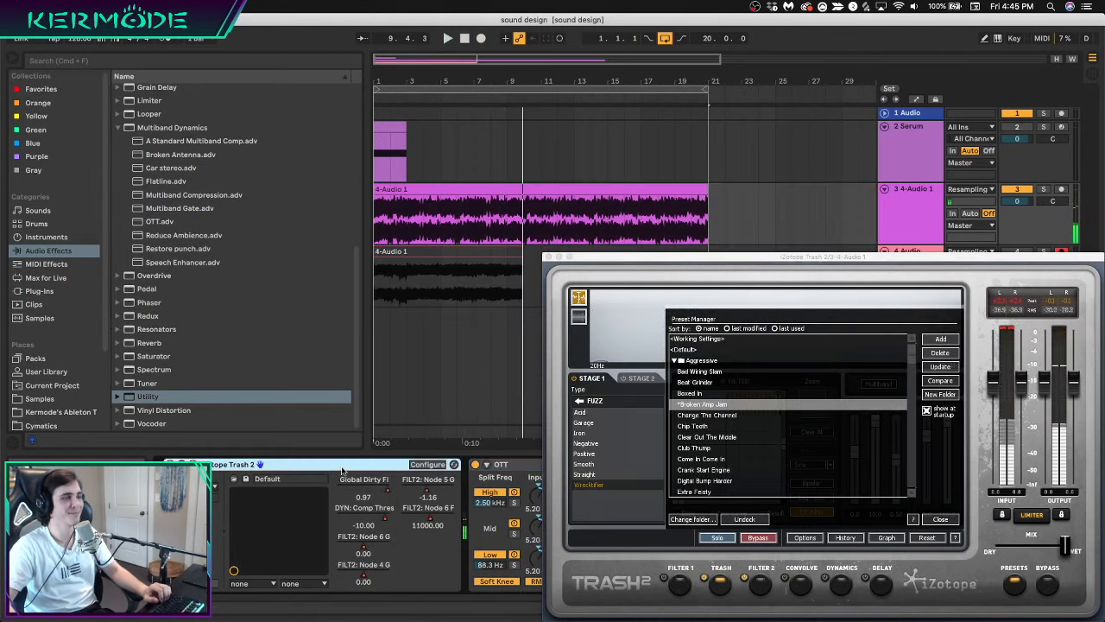
{"action": "key", "text": "Delete"}
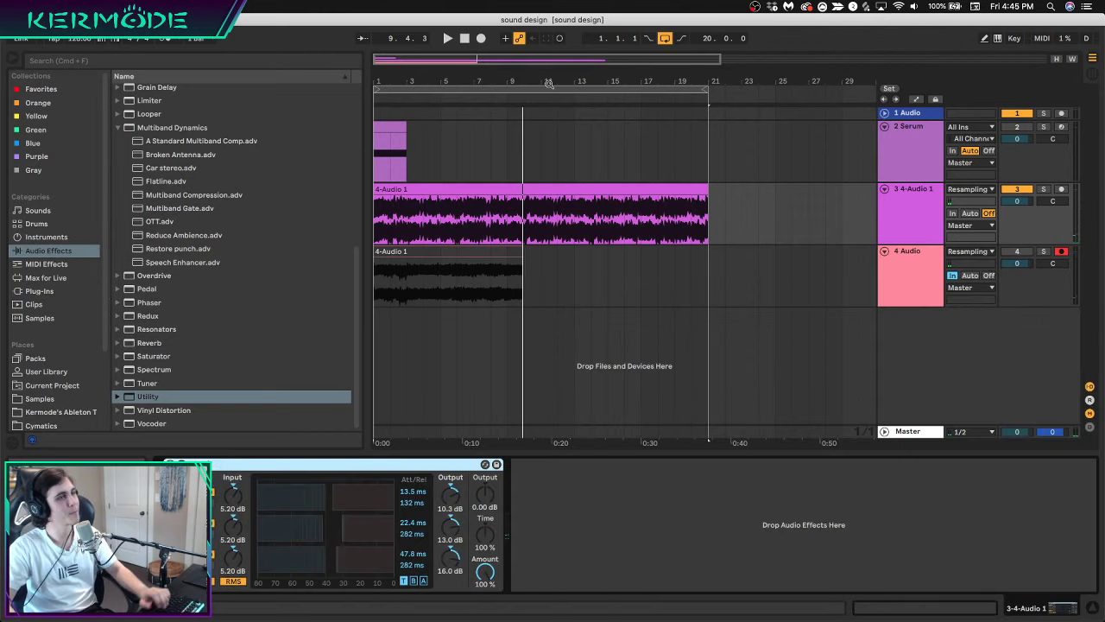
{"action": "left_click", "coordinate": [496, 251]}
{"action": "key", "text": "Delete"}
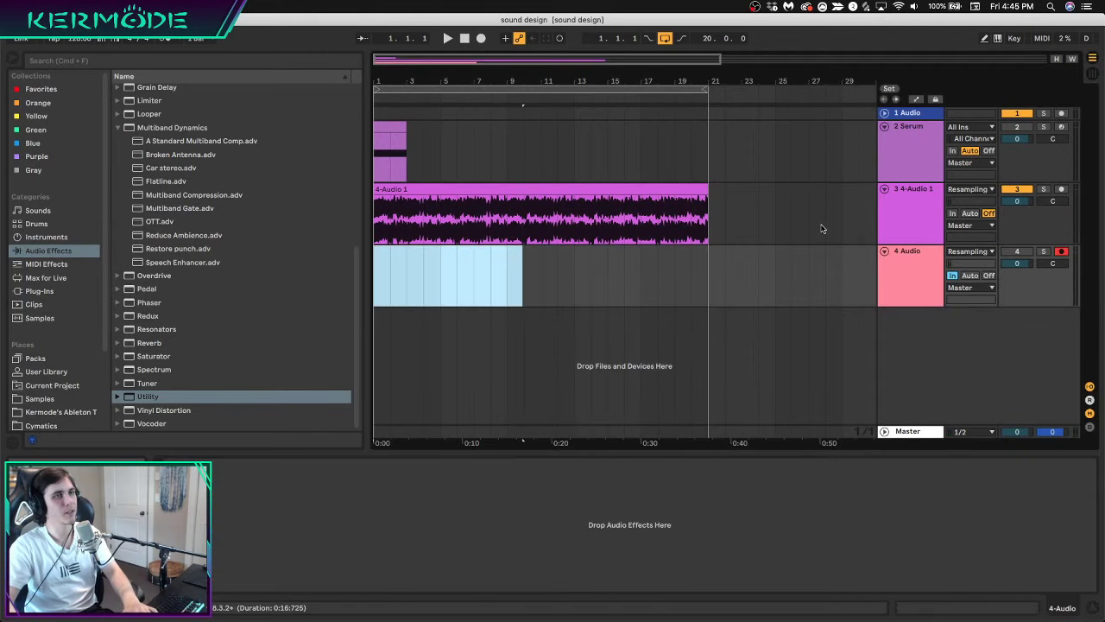
{"action": "left_click", "coordinate": [910, 278]}
{"action": "key", "text": "Delete"}
Play the 20-bar bass clip through OTT alone
{"action": "left_click", "coordinate": [492, 188]}
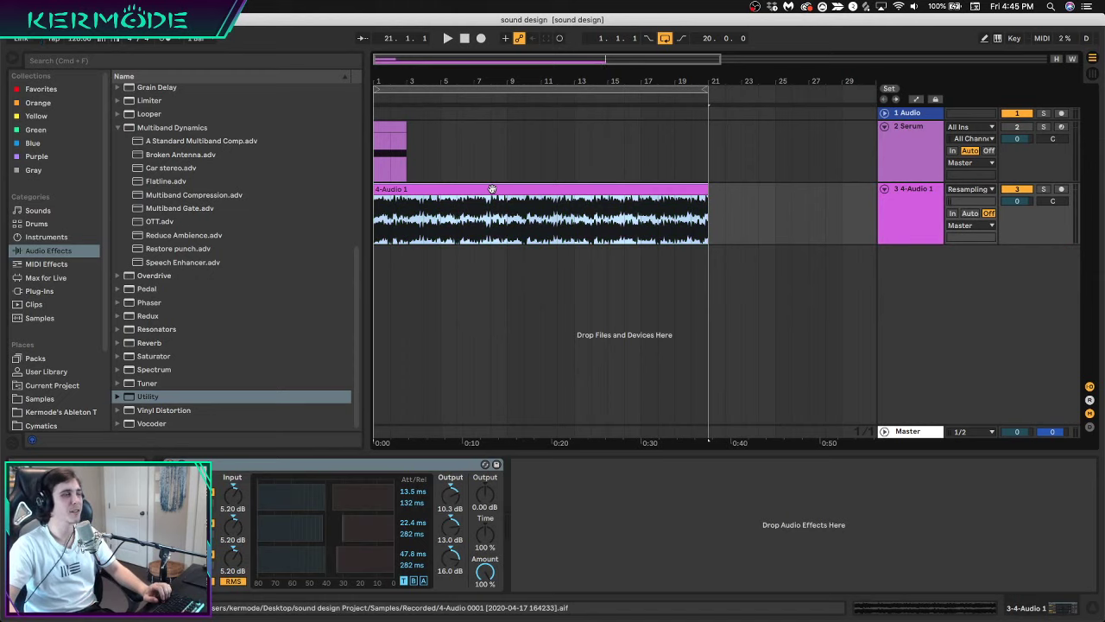
{"action": "key", "text": "space"}
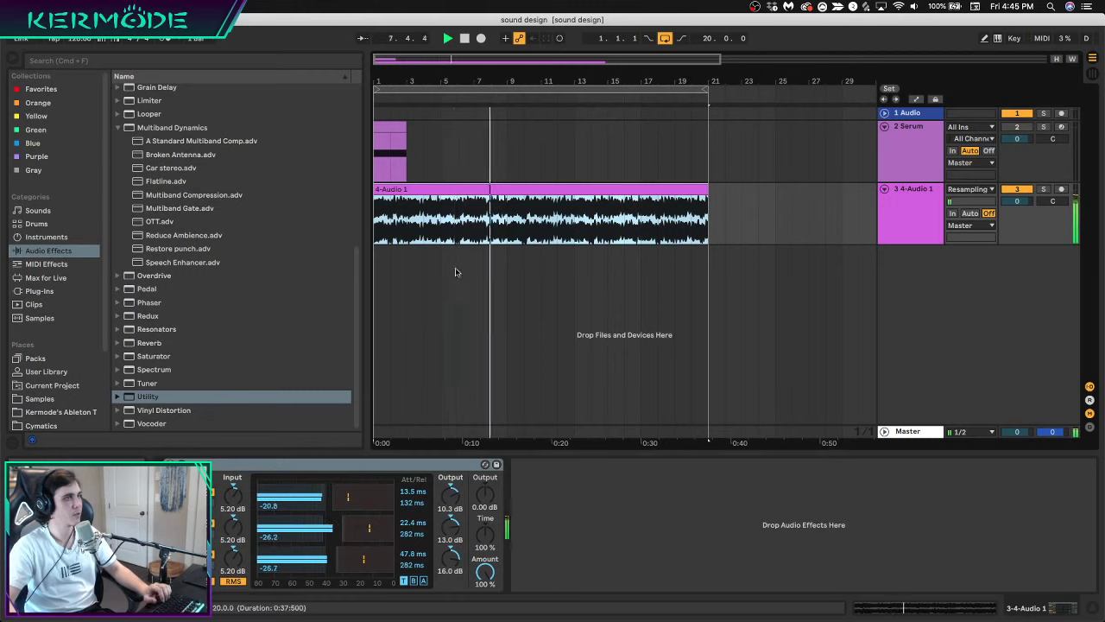
Stop playback and remove OTT from the bass recording's track
{"action": "key", "text": "space"}
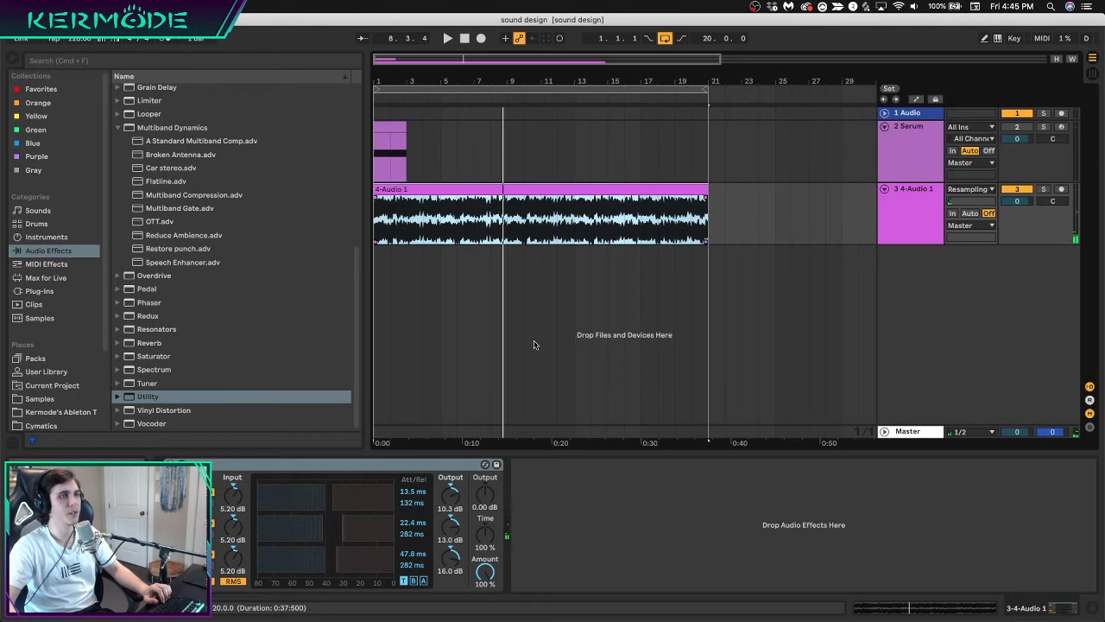
{"action": "left_click", "coordinate": [385, 434]}
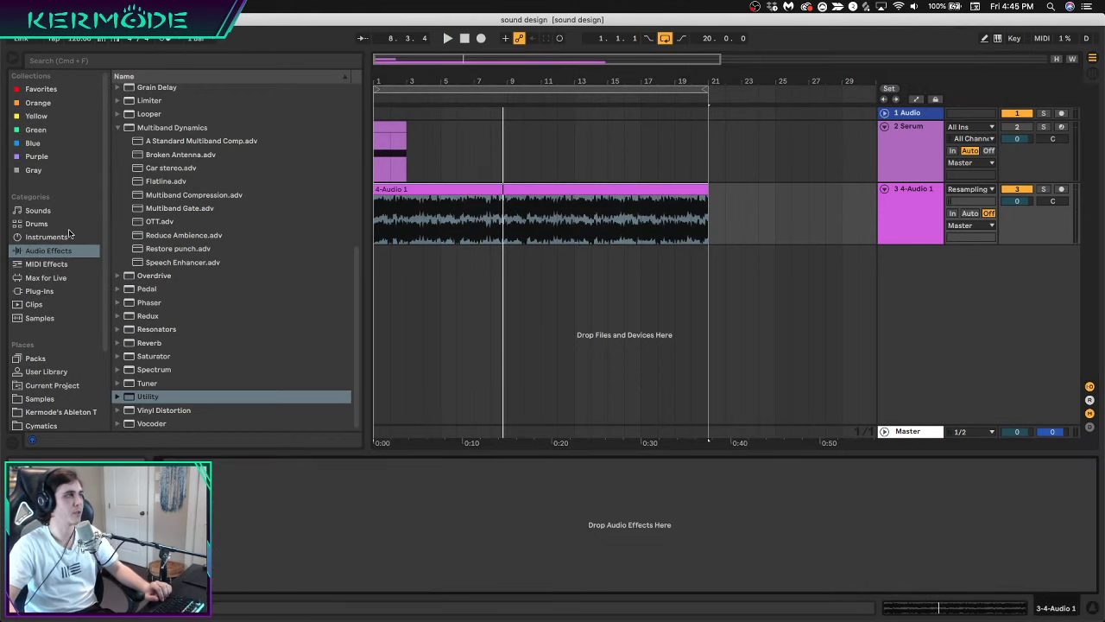
Load the 20-bar bass clip into a Sampler on a new track with its root key at E3
{"action": "left_click", "coordinate": [45, 237]}
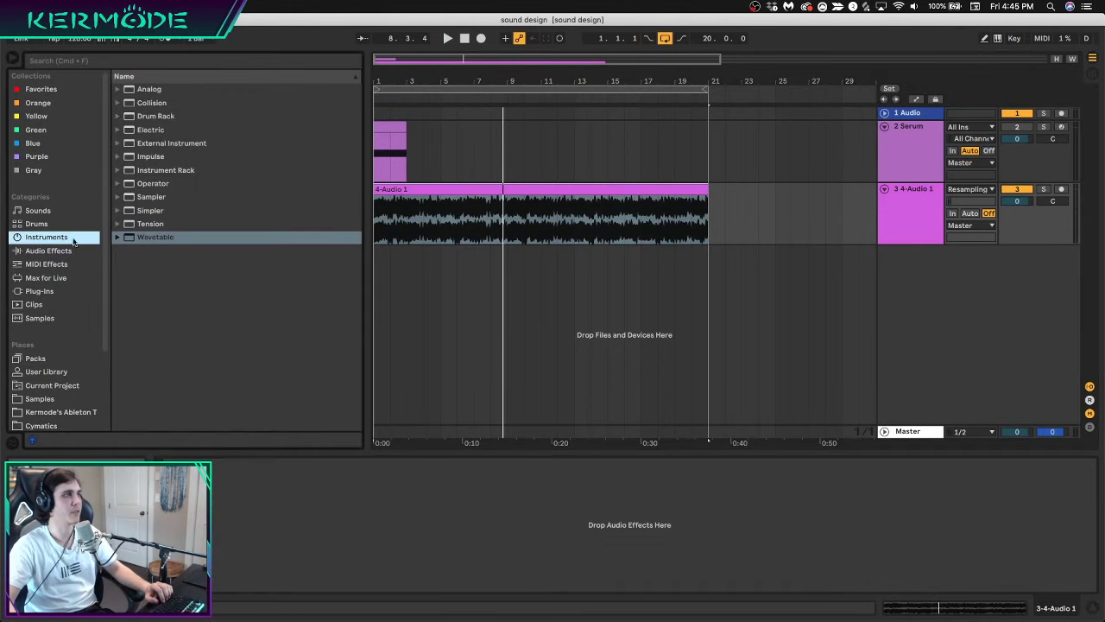
{"action": "double_click", "coordinate": [151, 197]}
{"action": "left_click_drag", "start_coordinate": [486, 186], "coordinate": [424, 510]}
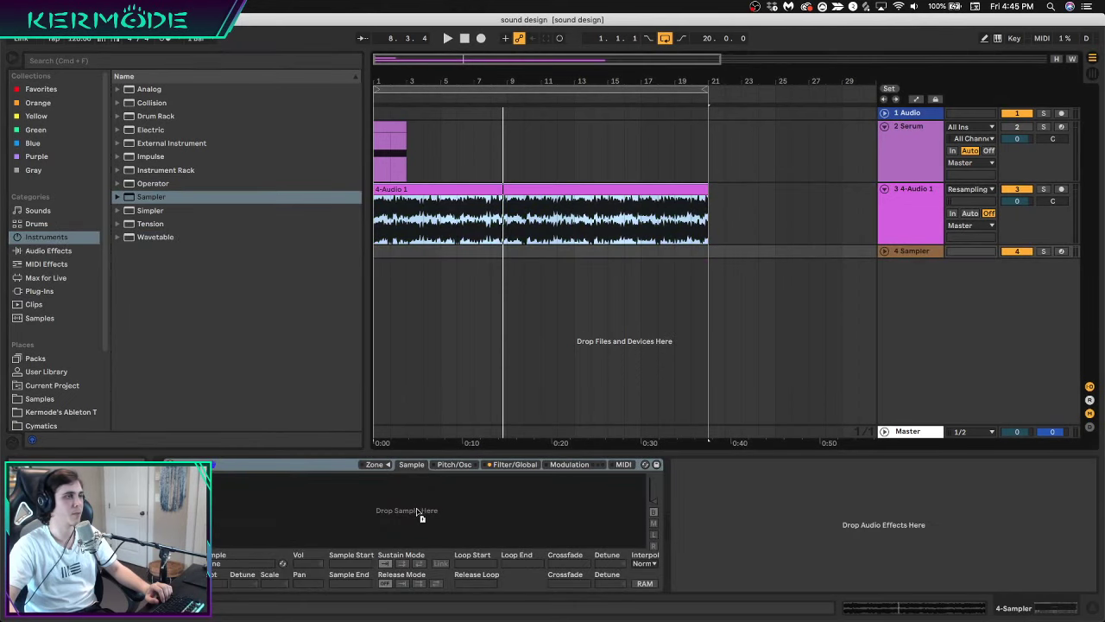
{"action": "left_click", "coordinate": [216, 575]}
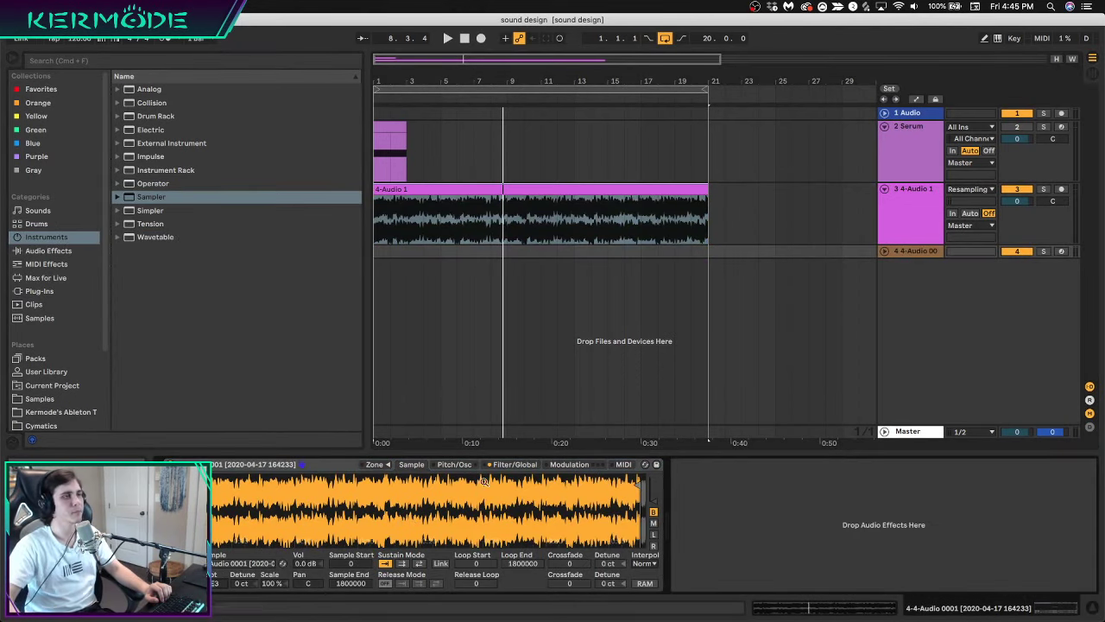
Raise the Sampler's volume to 0 dB and switch off its filter
{"action": "left_click", "coordinate": [511, 465]}
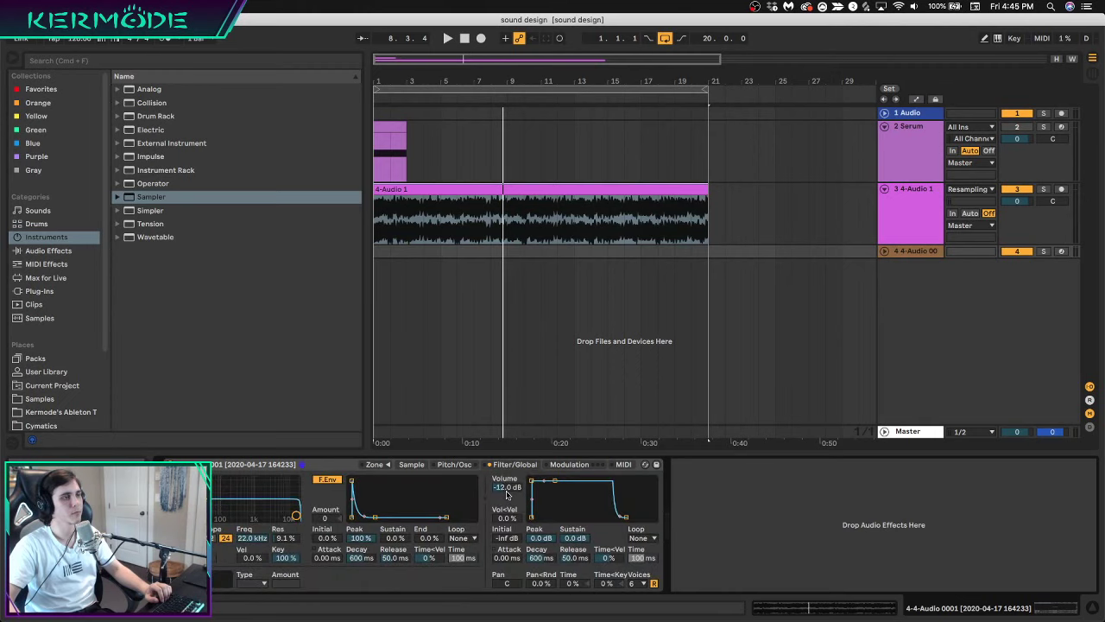
{"action": "left_click_drag", "start_coordinate": [507, 490], "coordinate": [507, 465]}
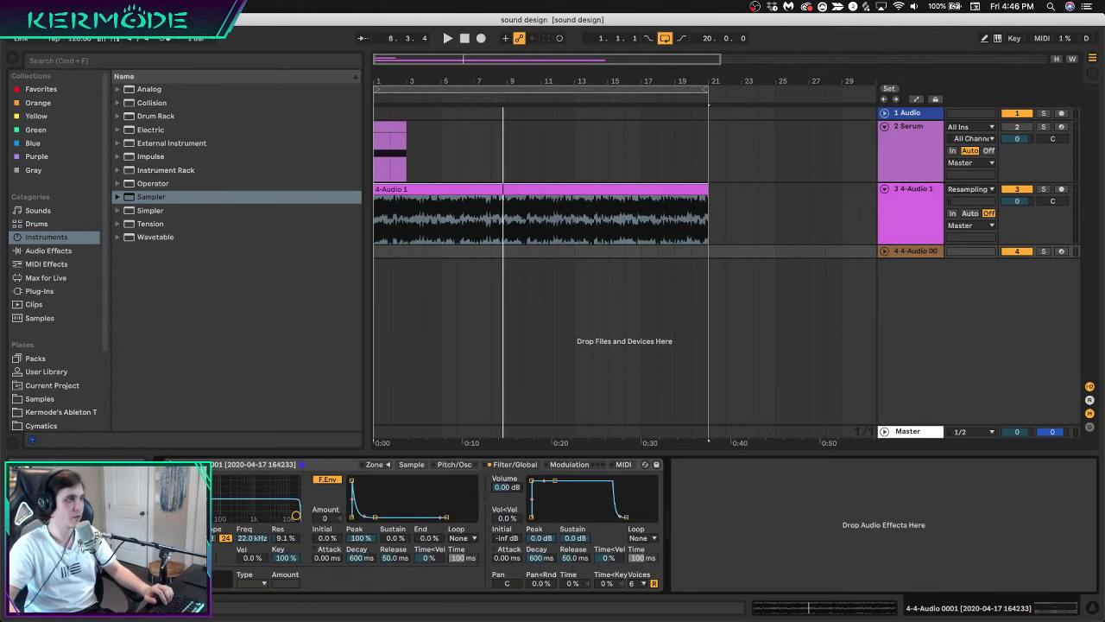
{"action": "left_click", "coordinate": [171, 530]}
{"action": "left_click", "coordinate": [412, 465]}
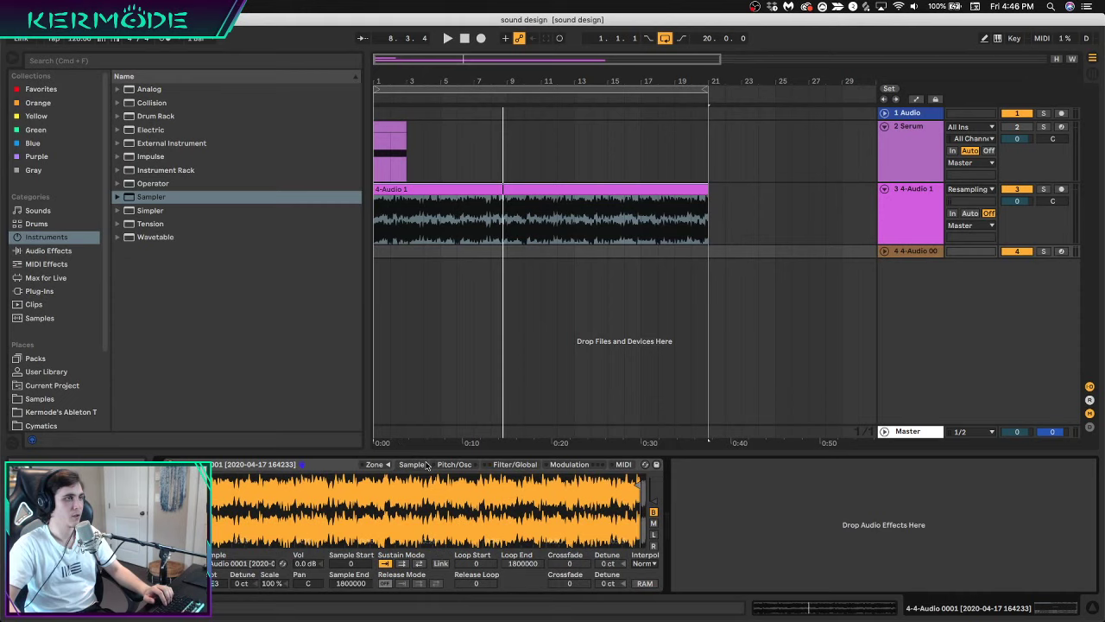
Arm the Sampler track for computer MIDI keyboard playing and activate the Sampler's pitch envelope
{"action": "left_click", "coordinate": [1061, 250]}
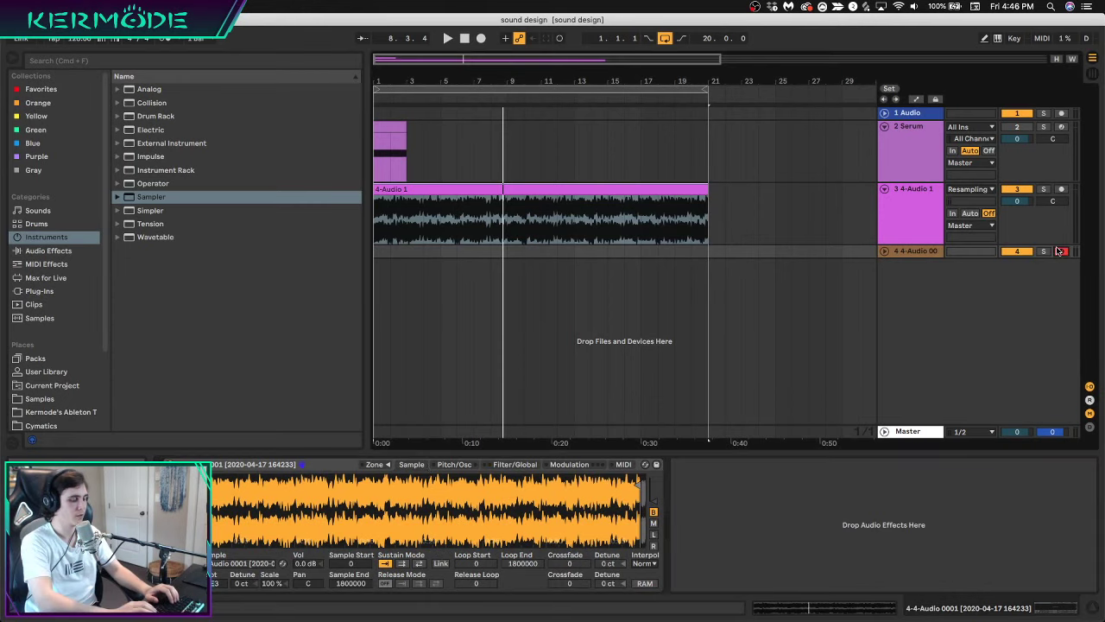
{"action": "key", "text": "m"}
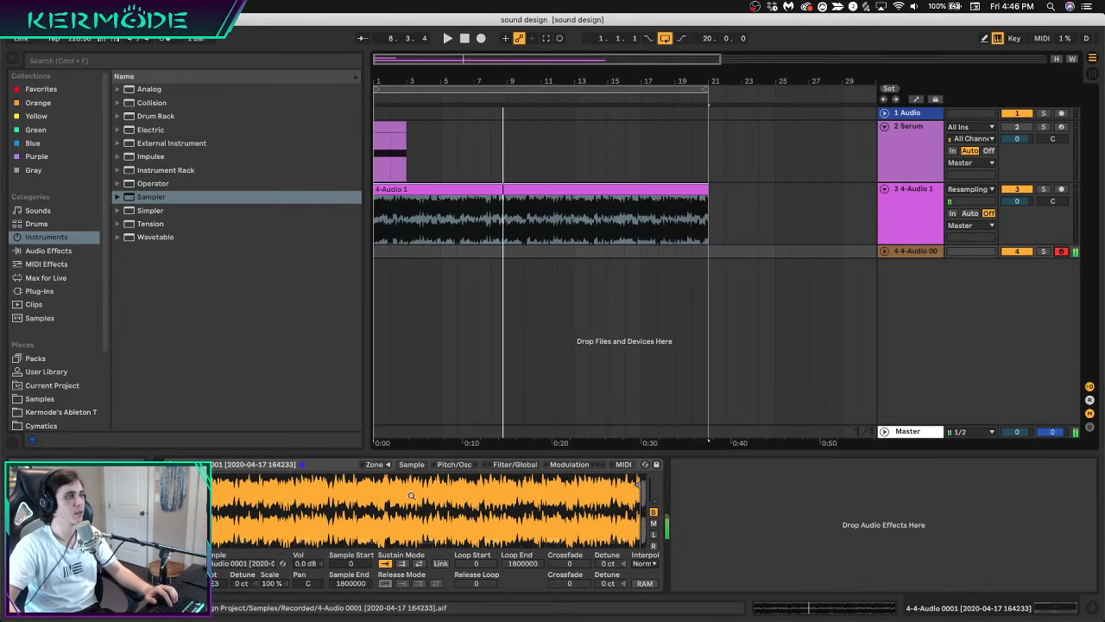
{"action": "left_click", "coordinate": [517, 464]}
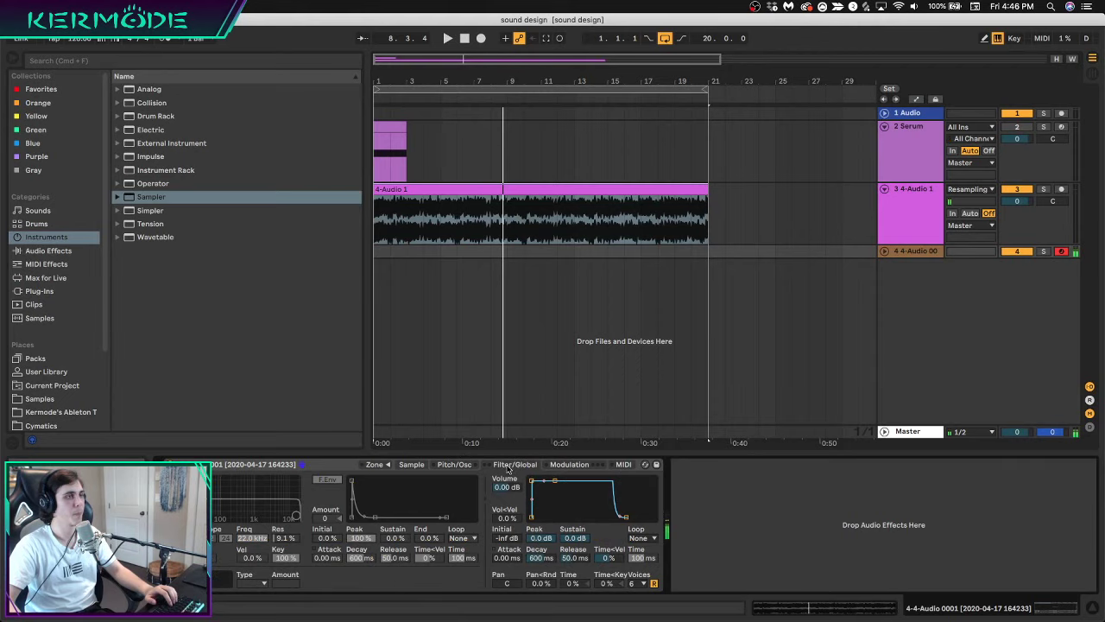
{"action": "left_click", "coordinate": [411, 463]}
{"action": "left_click", "coordinate": [454, 464]}
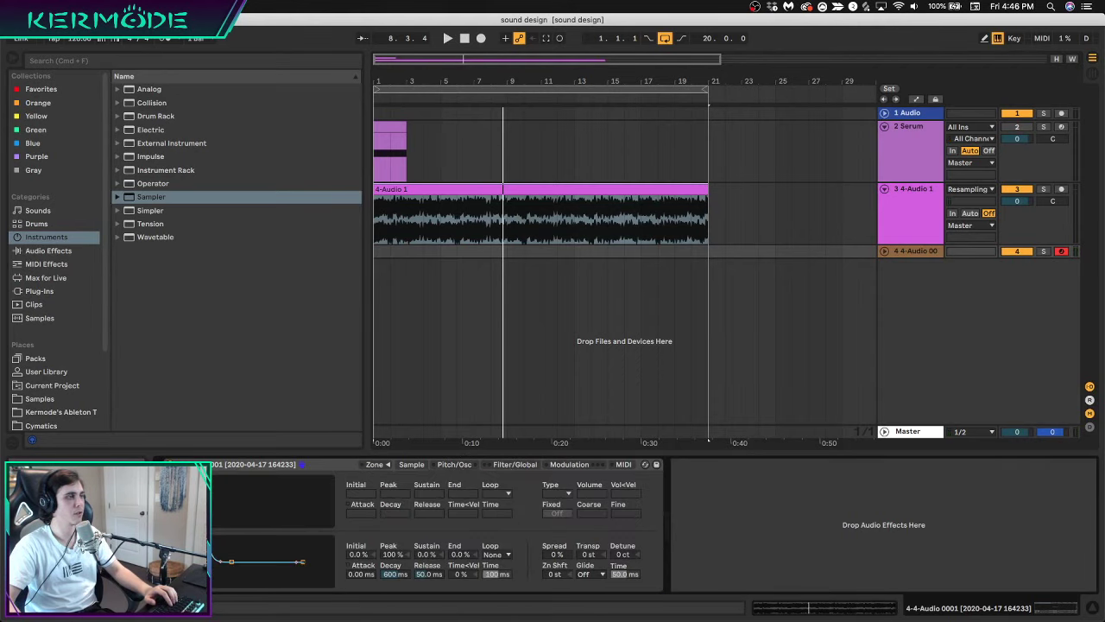
{"action": "left_click", "coordinate": [411, 464]}
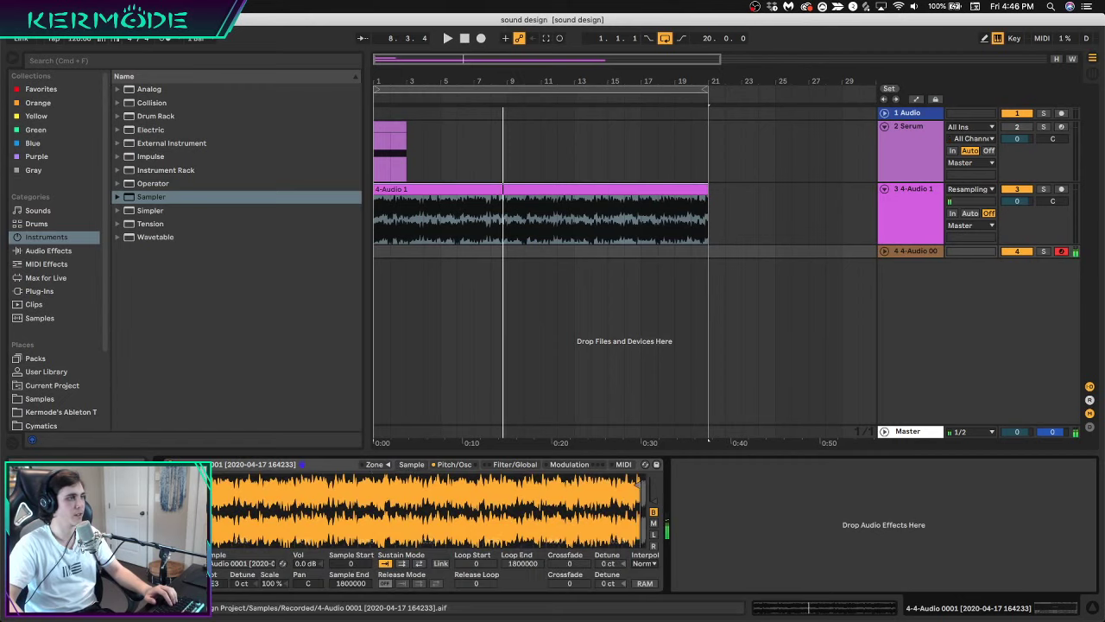
Audition the bass from different sample start points in the Sampler, including 121639, 122102 and 268716
{"action": "left_click_drag", "start_coordinate": [411, 501], "coordinate": [411, 544]}
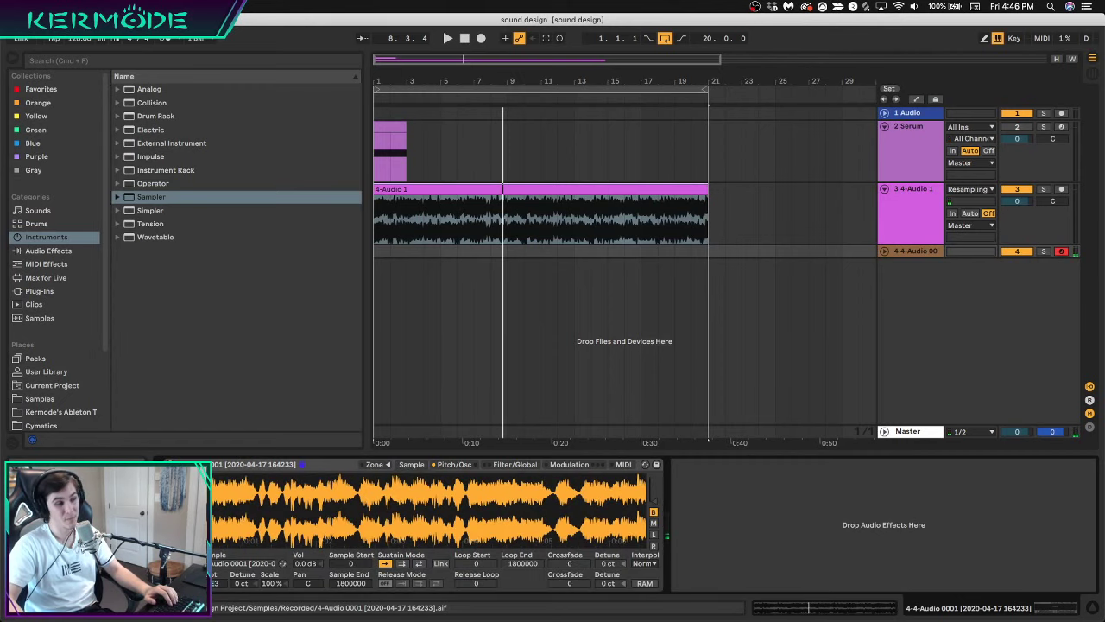
{"action": "left_click_drag", "start_coordinate": [213, 483], "coordinate": [357, 486]}
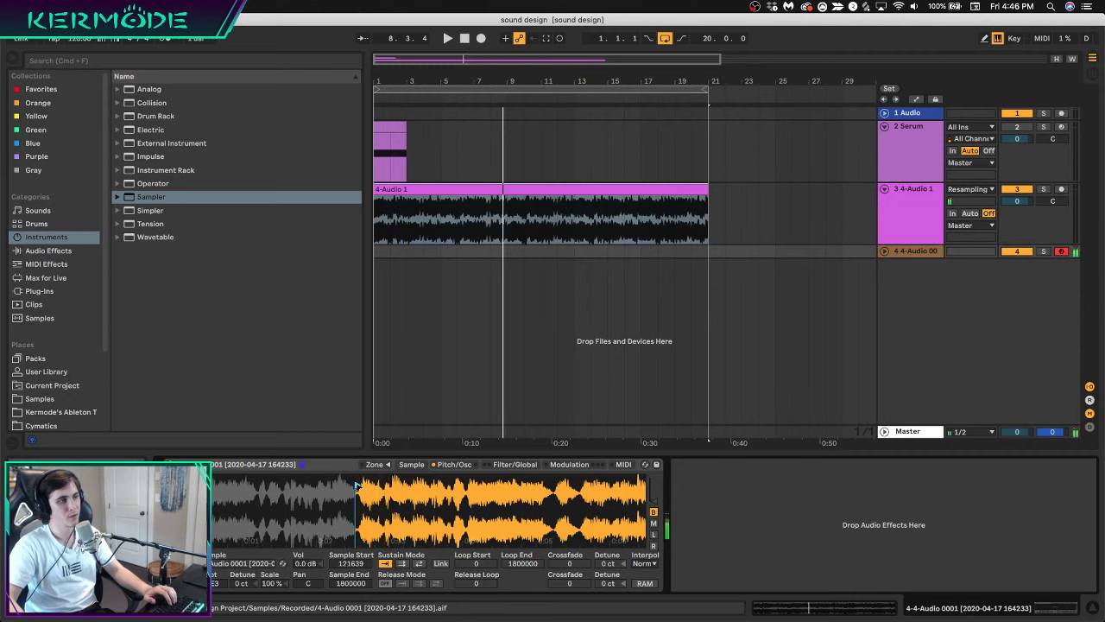
{"action": "left_click_drag", "start_coordinate": [356, 486], "coordinate": [358, 487]}
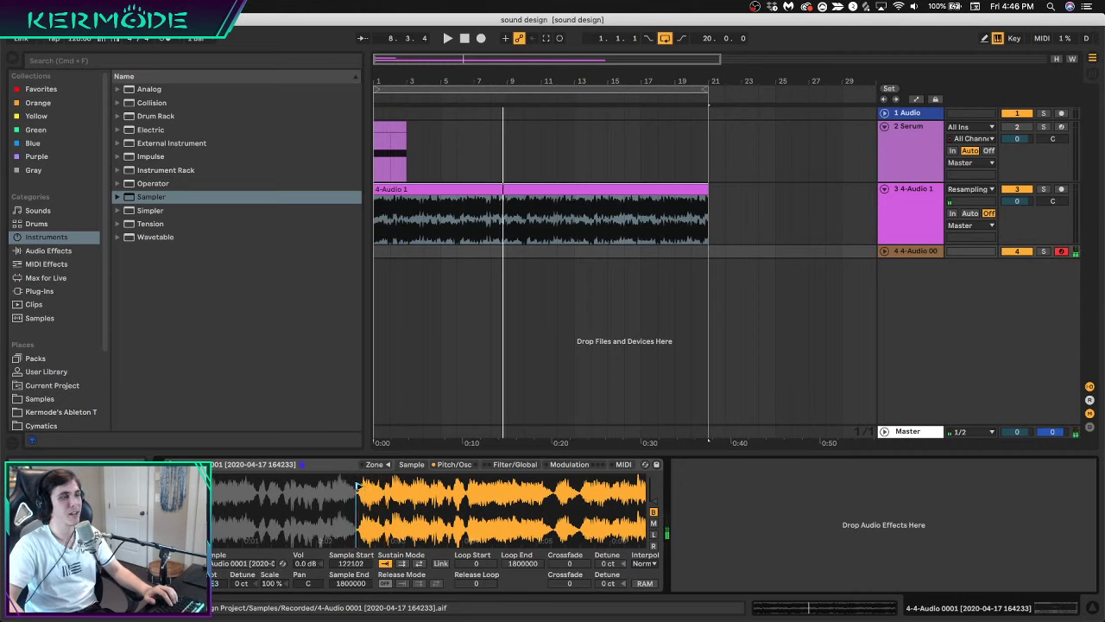
{"action": "left_click_drag", "start_coordinate": [356, 486], "coordinate": [583, 490]}
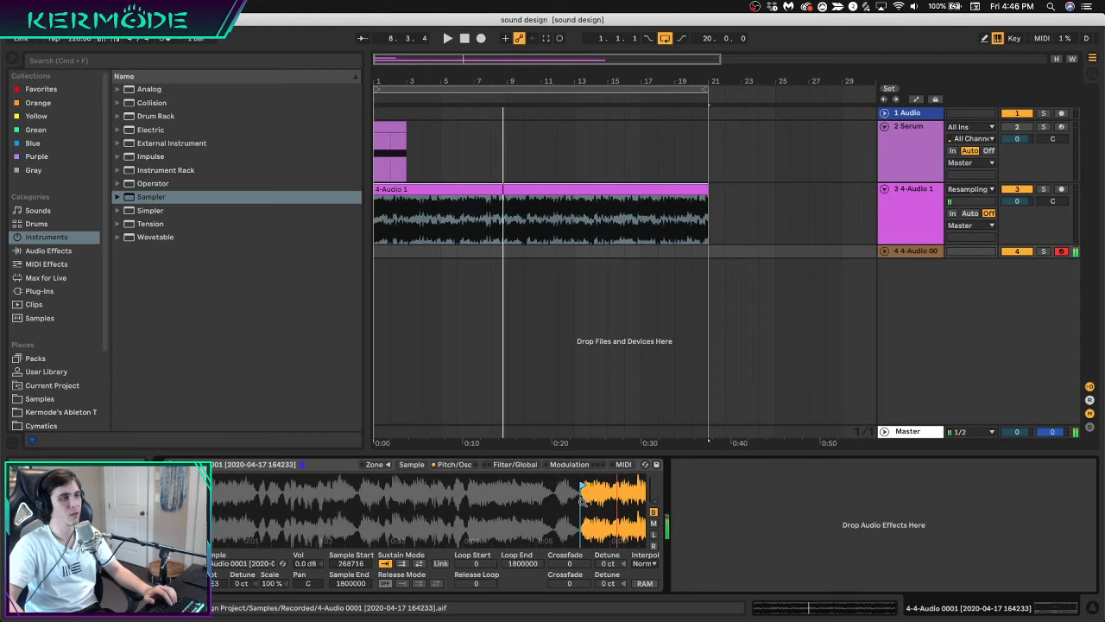
{"action": "mouse_move", "coordinate": [533, 487]}
{"action": "left_mouse_down"}
{"action": "mouse_move", "coordinate": [430, 511]}
{"action": "mouse_move", "coordinate": [437, 486]}
{"action": "mouse_move", "coordinate": [606, 489]}
{"action": "mouse_move", "coordinate": [484, 509]}
{"action": "mouse_move", "coordinate": [407, 510]}
{"action": "mouse_move", "coordinate": [496, 486]}
{"action": "mouse_move", "coordinate": [484, 486]}
{"action": "mouse_move", "coordinate": [576, 486]}
{"action": "mouse_move", "coordinate": [552, 505]}
{"action": "mouse_move", "coordinate": [302, 505]}
{"action": "mouse_move", "coordinate": [399, 485]}
{"action": "mouse_move", "coordinate": [561, 476]}
{"action": "mouse_move", "coordinate": [369, 488]}
{"action": "mouse_move", "coordinate": [592, 487]}
{"action": "left_mouse_up"}
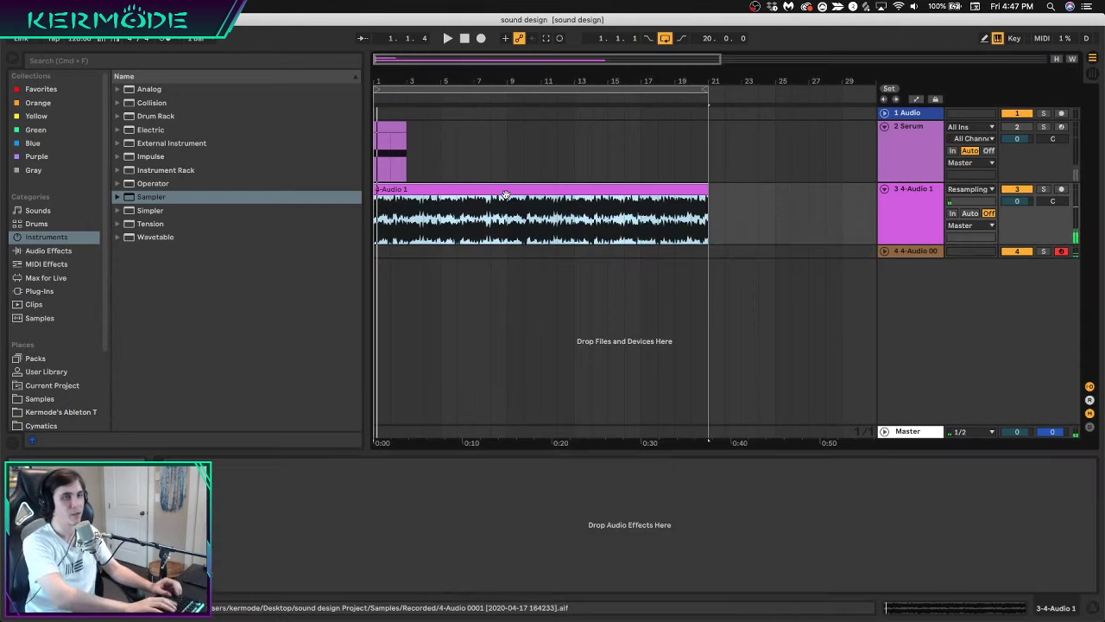
Export the 20-bar bass clip from the Master as a WAV at 48000 Hz and 32-bit depth
{"action": "key", "text": "super+shift+r"}
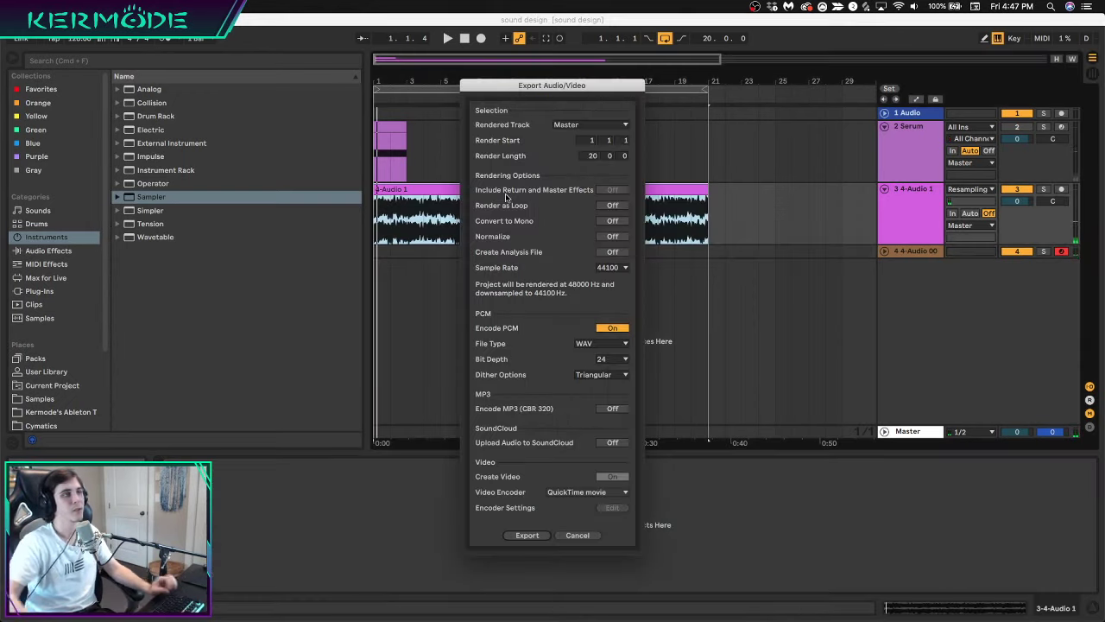
{"action": "left_click", "coordinate": [607, 267]}
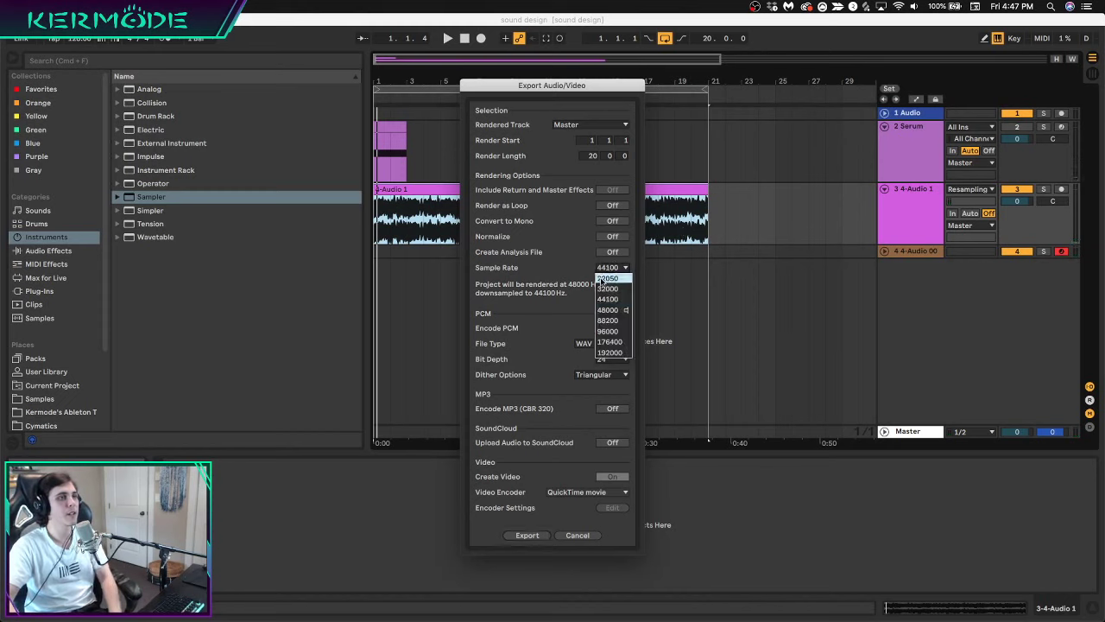
{"action": "left_click", "coordinate": [608, 309]}
{"action": "left_click", "coordinate": [604, 359]}
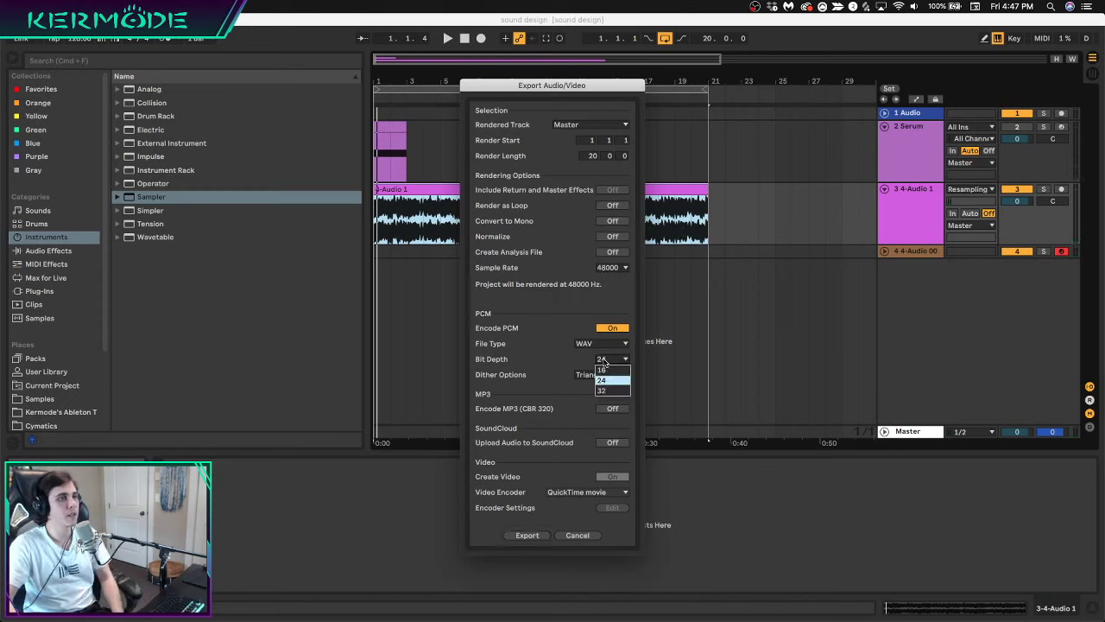
{"action": "left_click", "coordinate": [602, 390]}
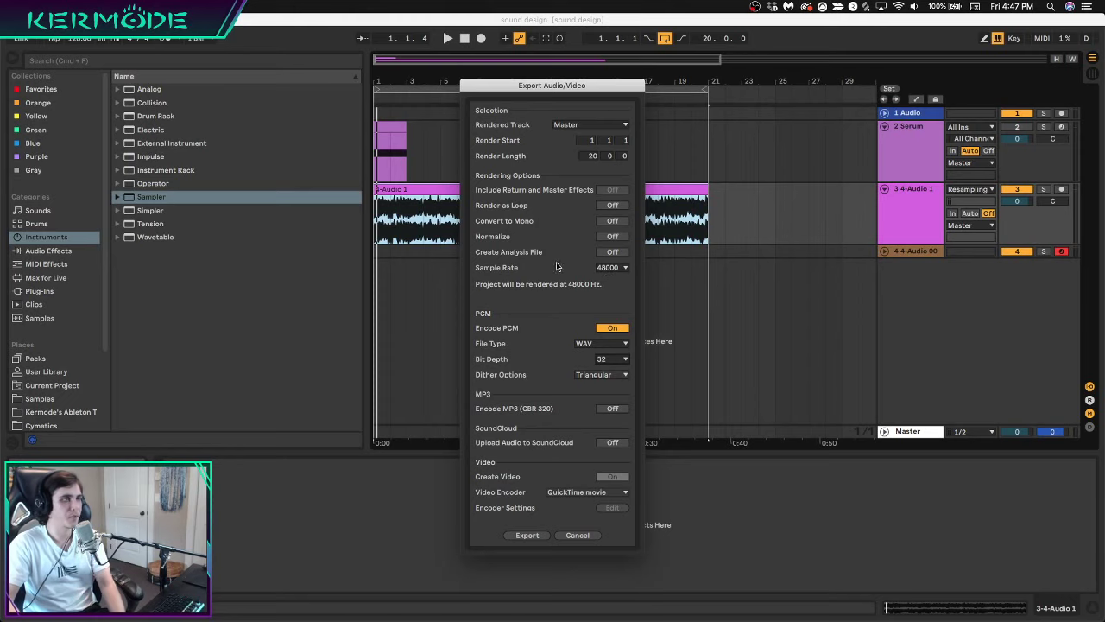
{"action": "left_click", "coordinate": [522, 534]}
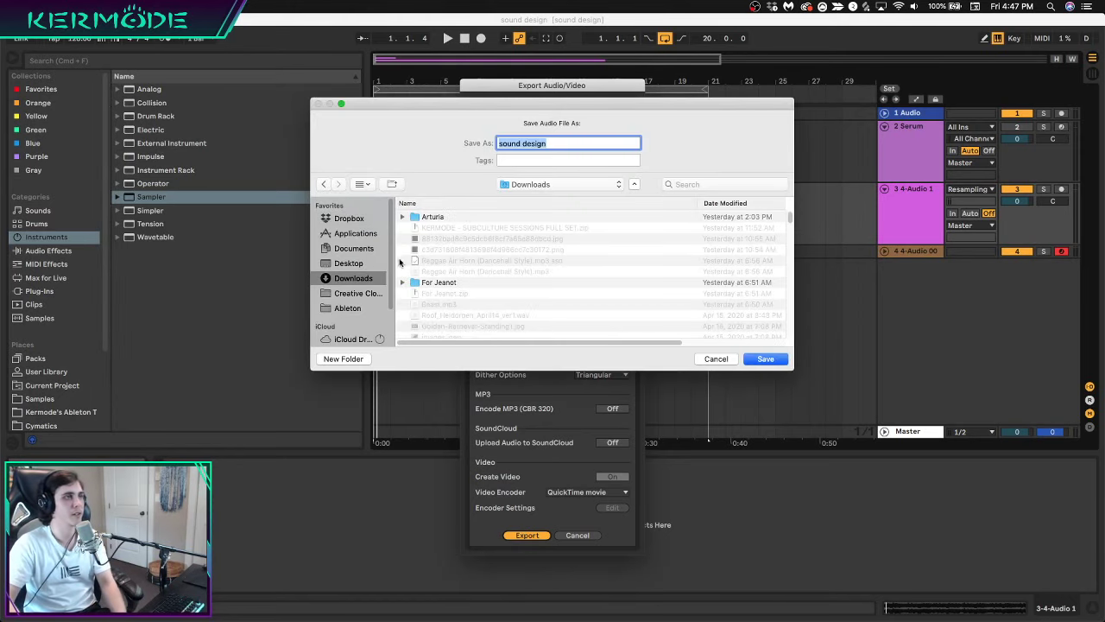
Choose the 2020 folder inside Bass in Kermode's Ableton Tools as the export destination
{"action": "scroll", "coordinate": [456, 273], "scroll_direction": "down", "scroll_amount": 5}
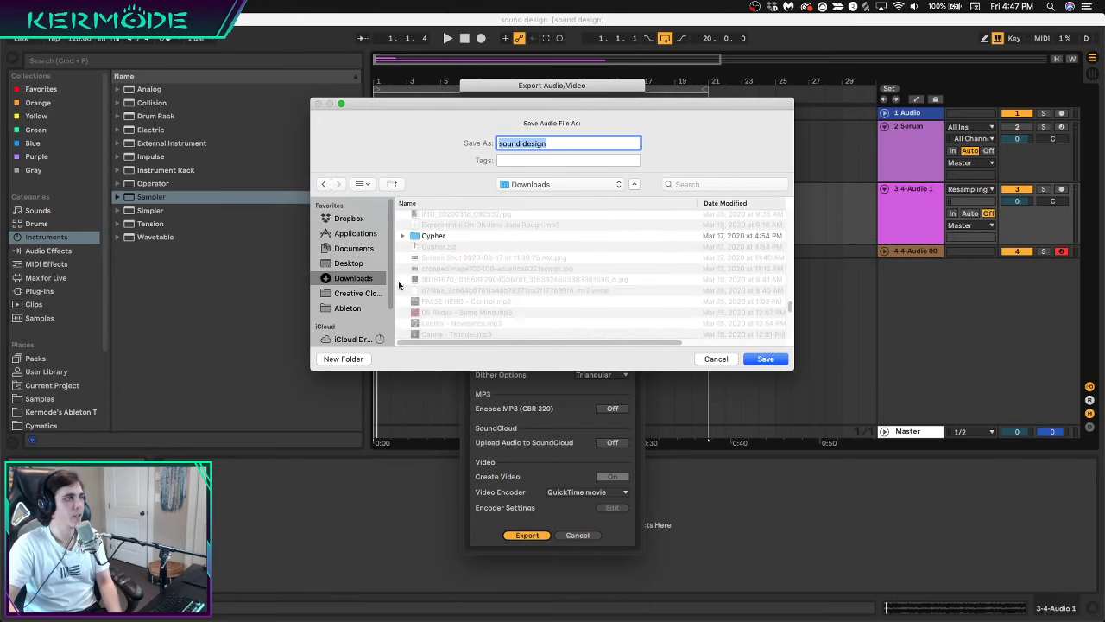
{"action": "left_click", "coordinate": [349, 263]}
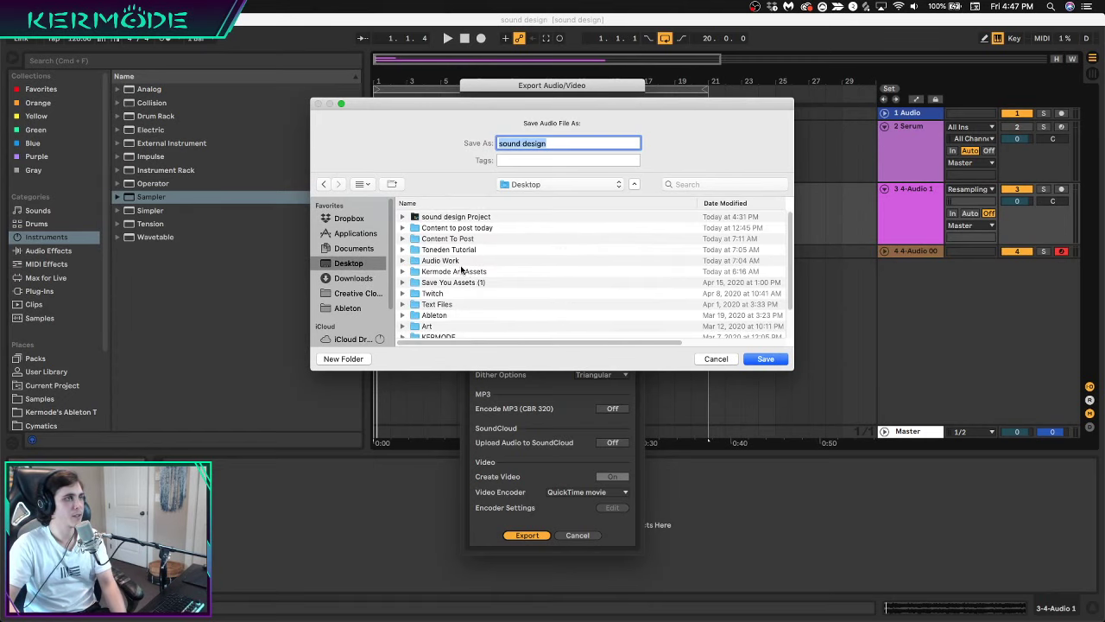
{"action": "double_click", "coordinate": [461, 270]}
{"action": "double_click", "coordinate": [451, 228]}
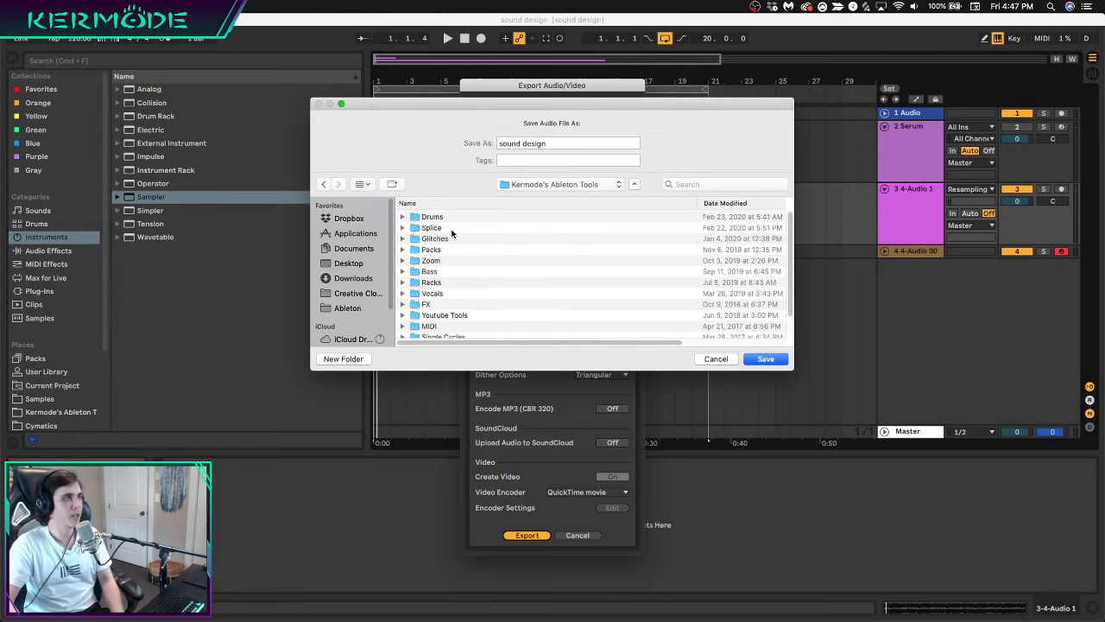
{"action": "scroll", "coordinate": [440, 285], "scroll_direction": "down", "scroll_amount": 2}
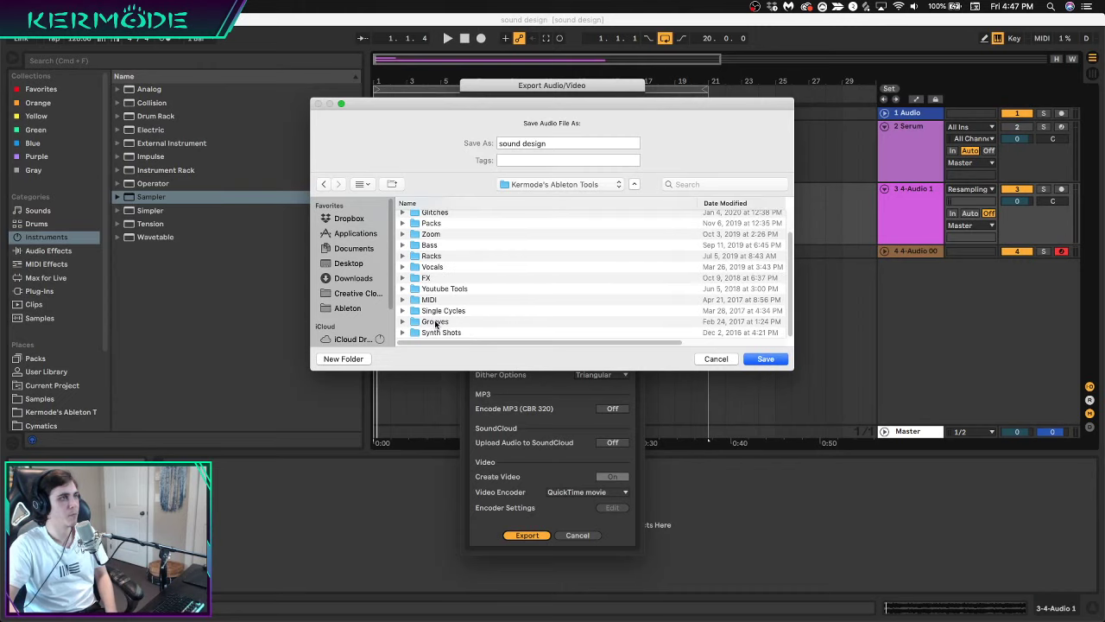
{"action": "double_click", "coordinate": [429, 245]}
{"action": "double_click", "coordinate": [429, 219]}
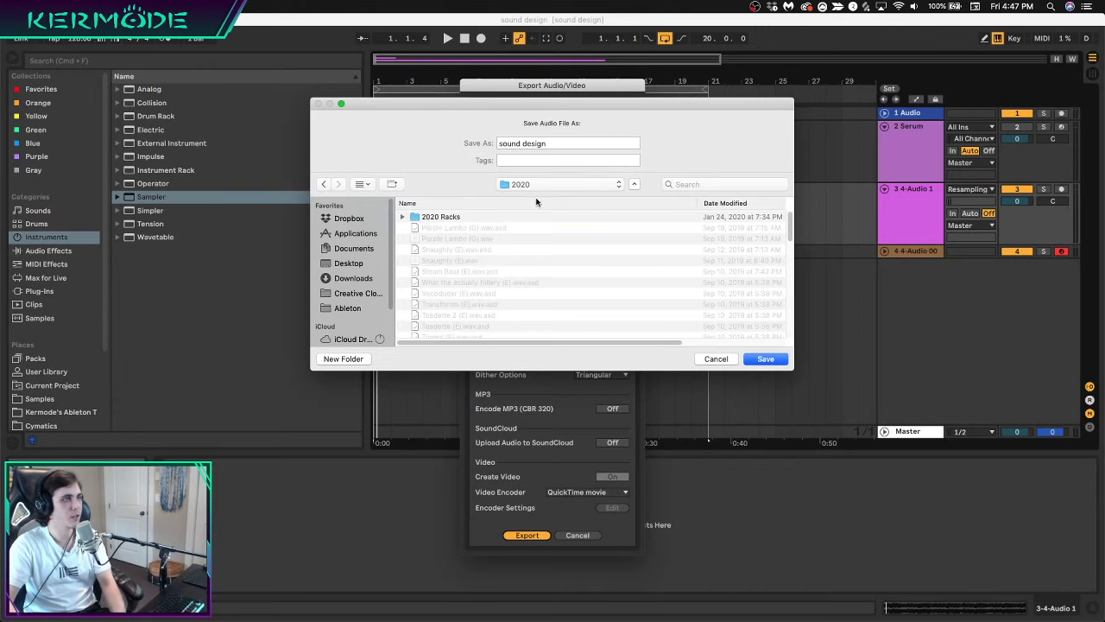
Name the exported audio file Snot Today, with a parenthesised suffix, and save it
{"action": "left_click_drag", "start_coordinate": [554, 143], "coordinate": [467, 129]}
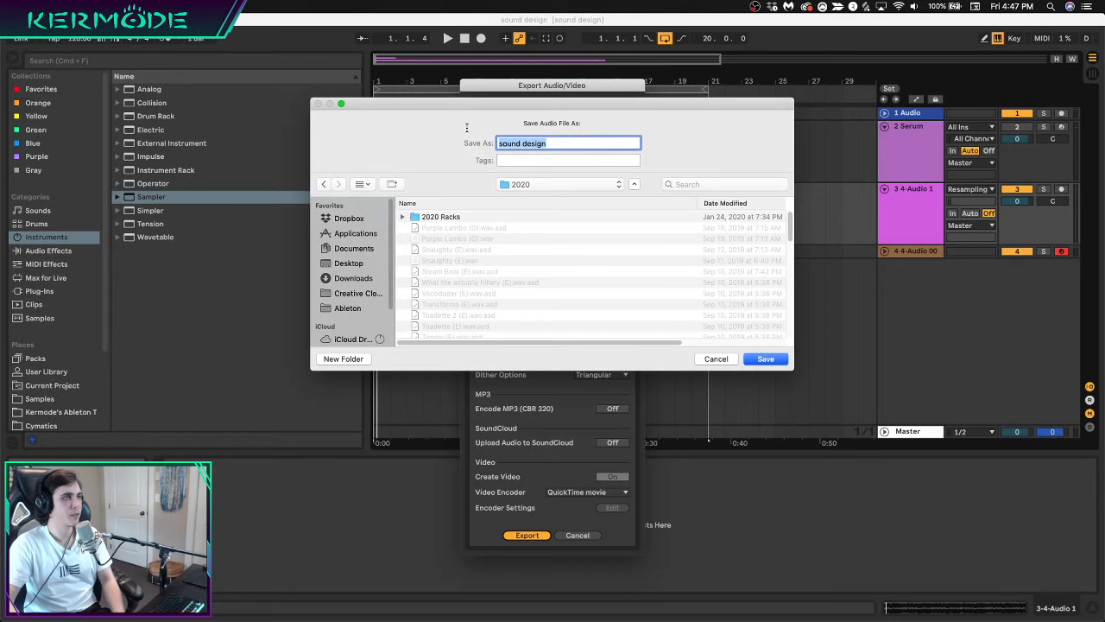
{"action": "type", "text": "Sn"}
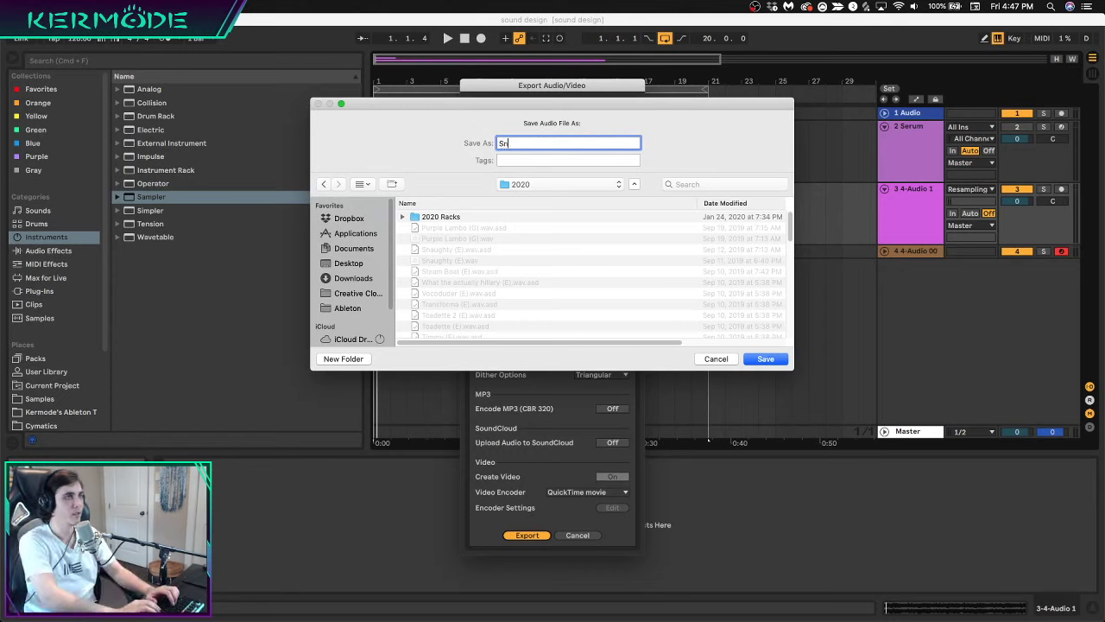
{"action": "type", "text": "ot Today"}
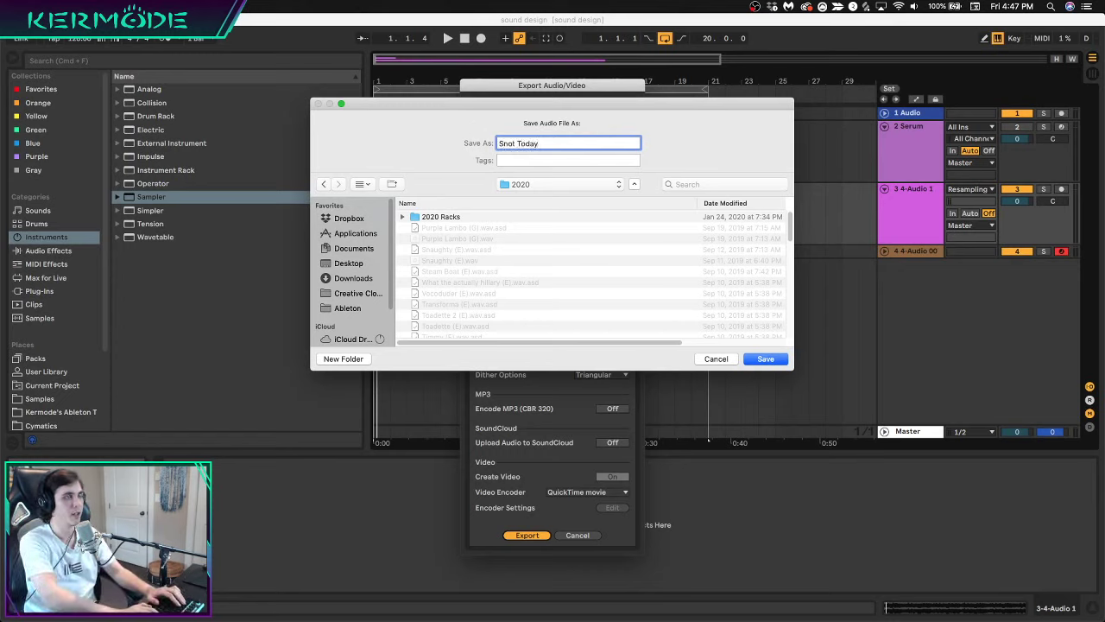
{"action": "type", "text": " ()"}
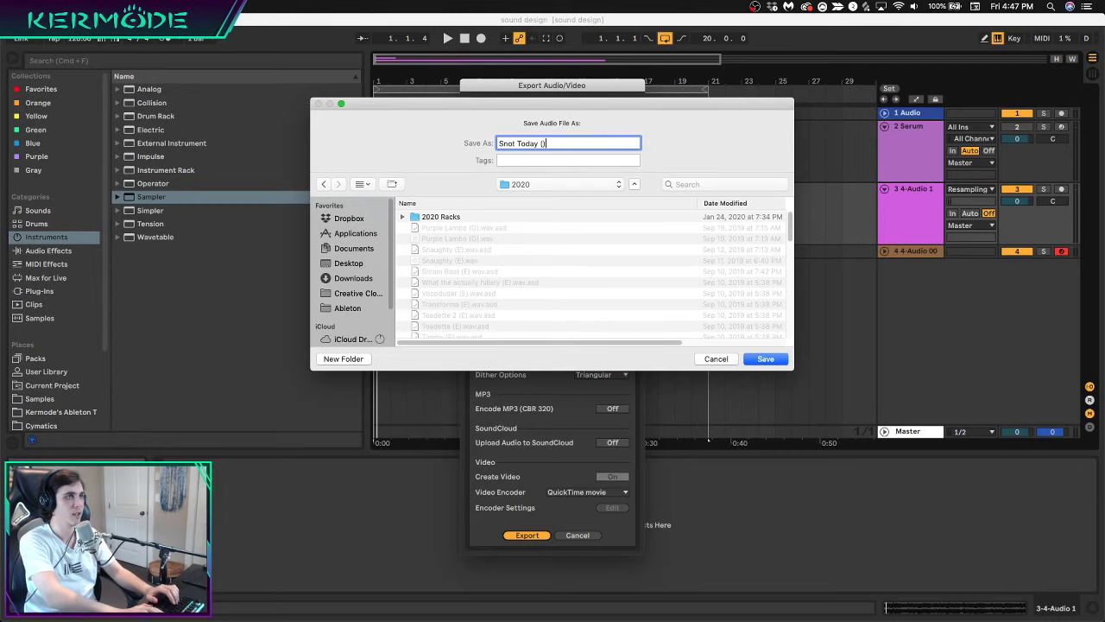
{"action": "key", "text": "BackSpace"}
{"action": "key", "text": "Return"}
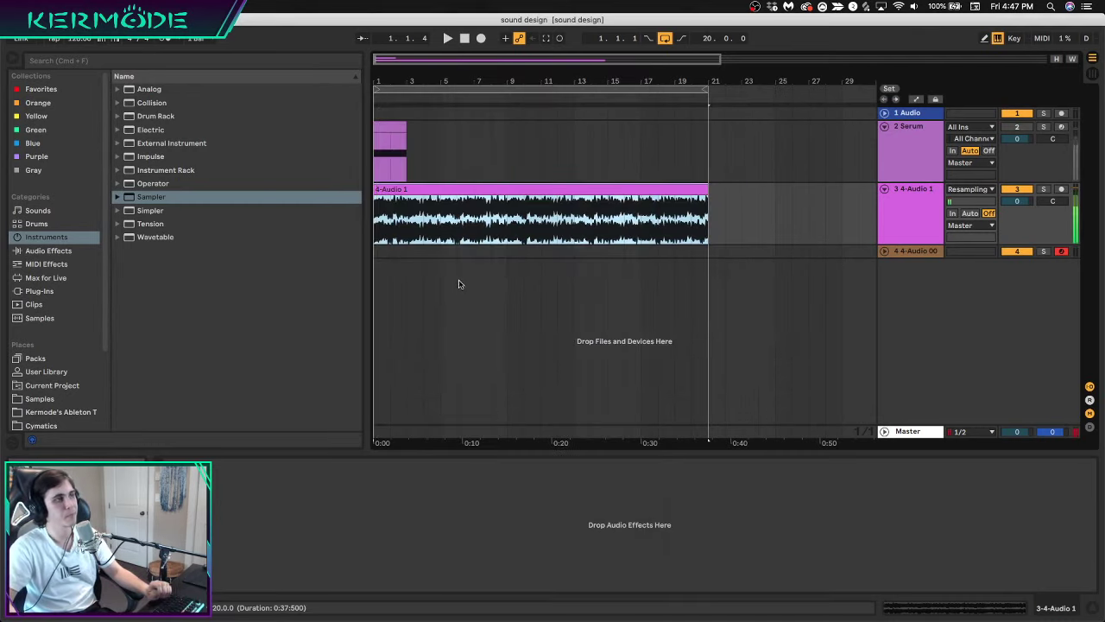
Delete the resampled bass track and the Sampler track
{"action": "left_click", "coordinate": [920, 216]}
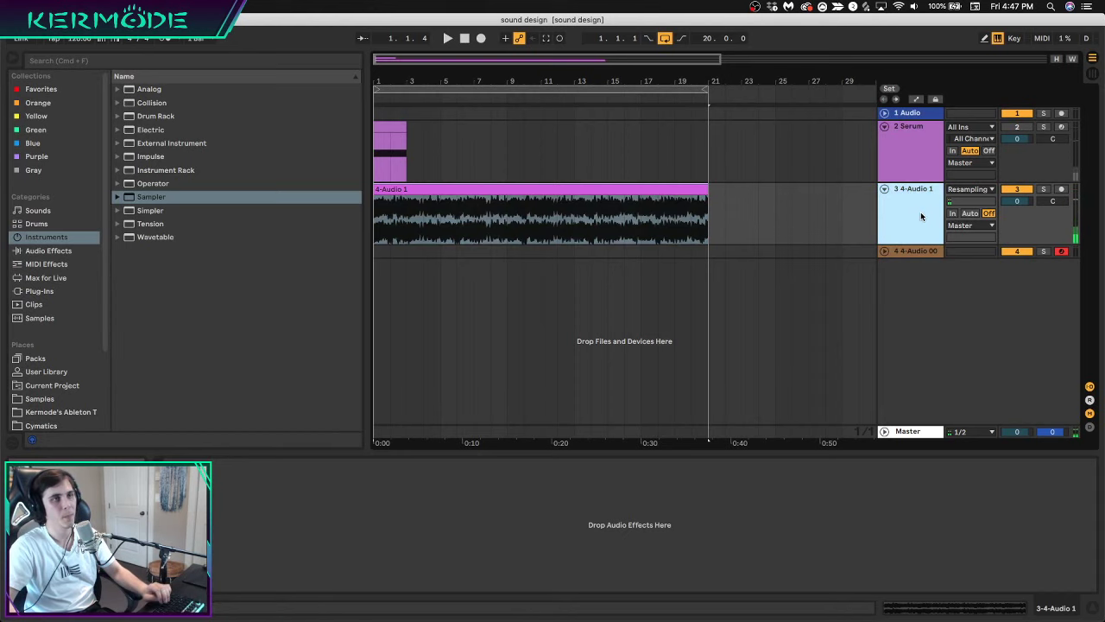
{"action": "key", "text": "BackSpace"}
{"action": "key", "text": "BackSpace"}
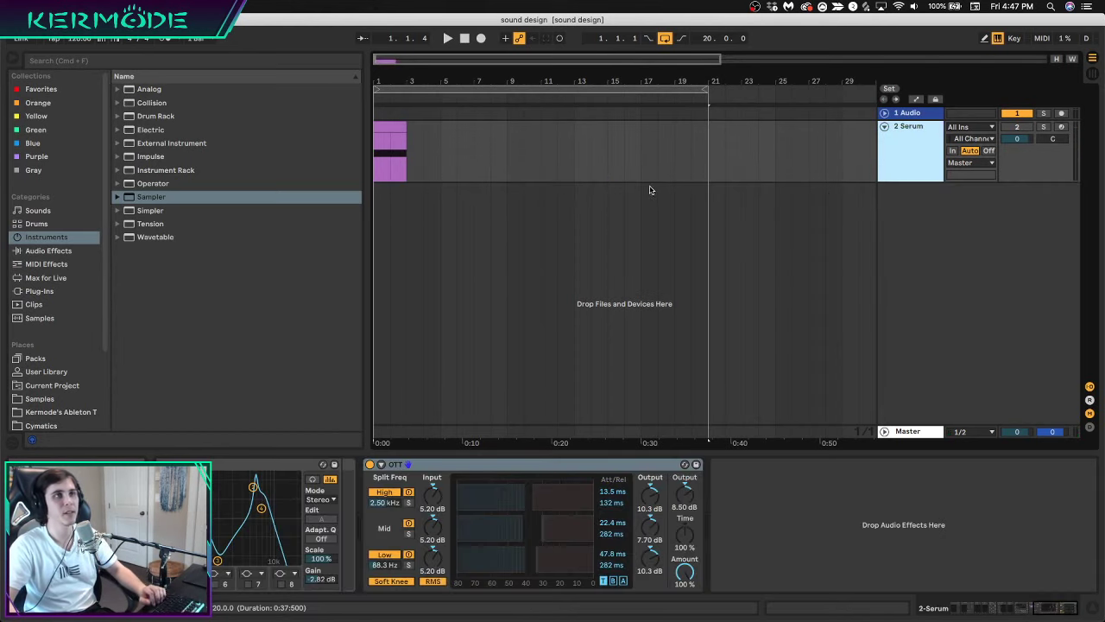
Audition the two-bar Serum clip by starting and stopping playback several times
{"action": "left_click", "coordinate": [390, 144]}
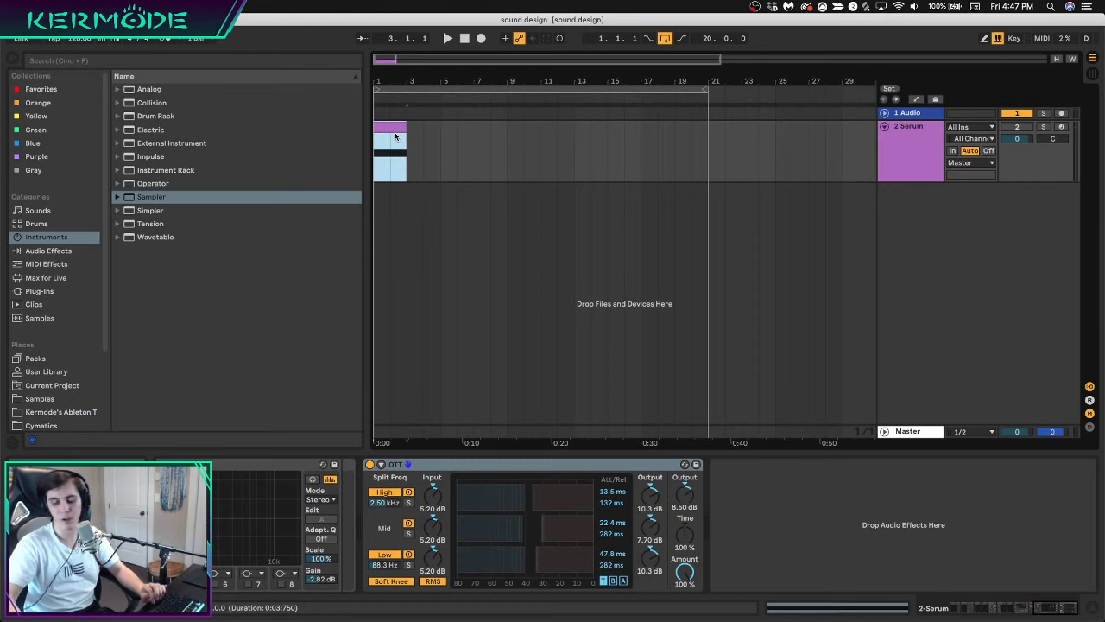
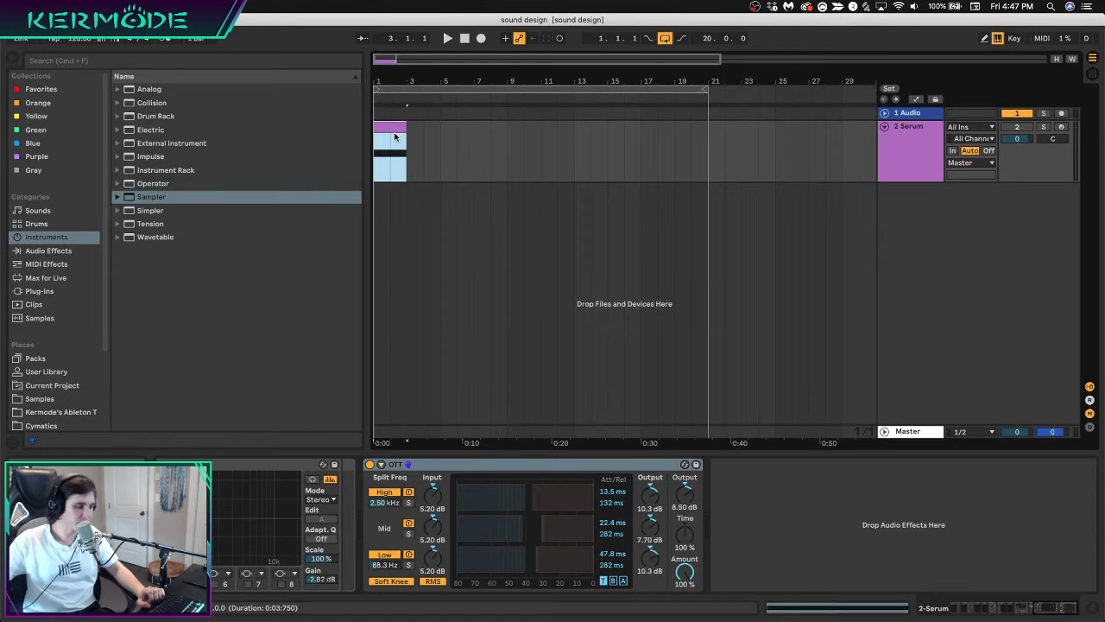
{"action": "key", "text": "space"}
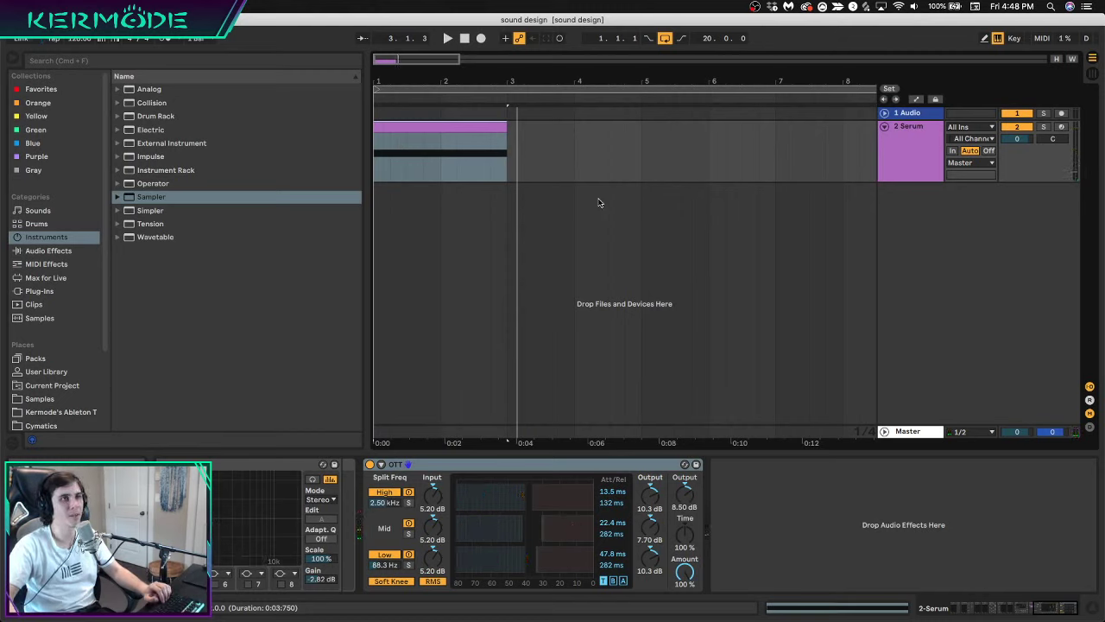
{"action": "key", "text": "space"}
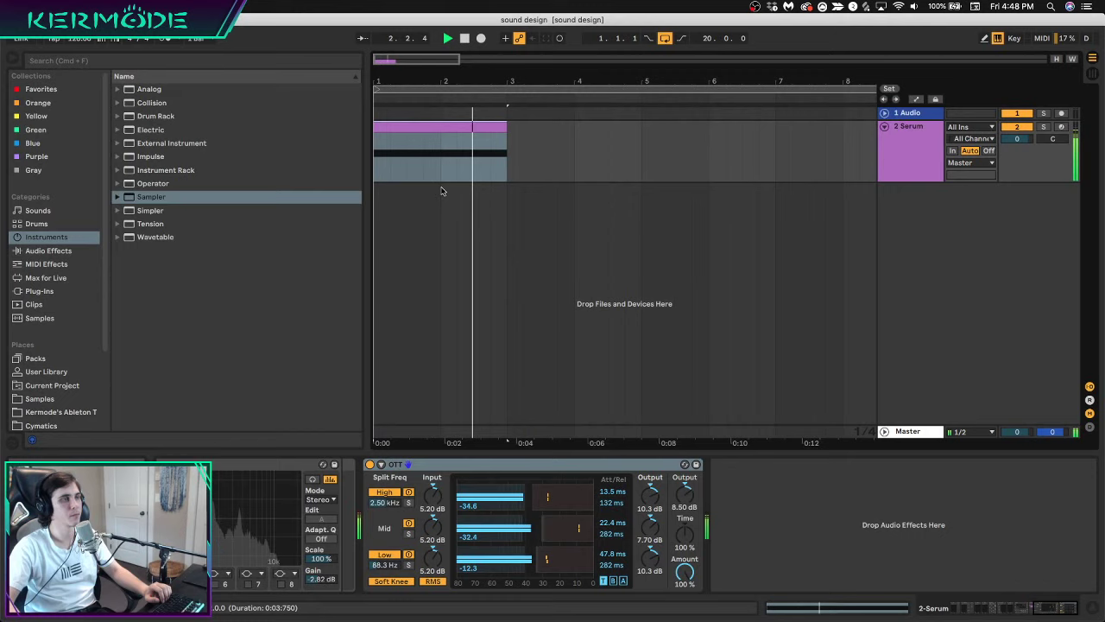
{"action": "key", "text": "space"}
{"action": "key", "text": "space"}
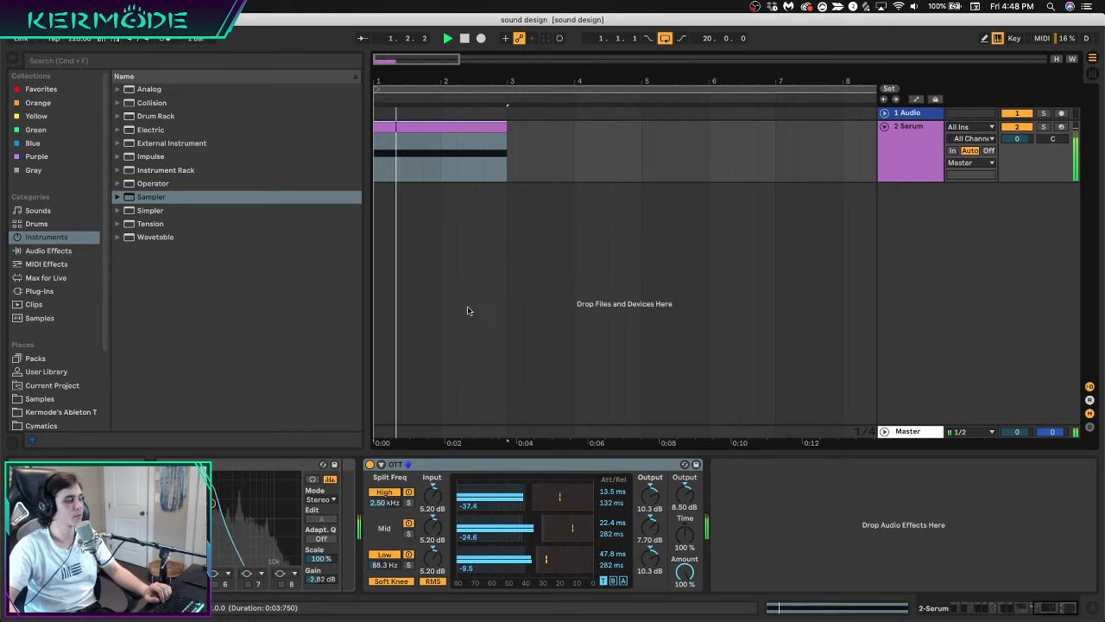
{"action": "key", "text": "space"}
{"action": "key", "text": "space"}
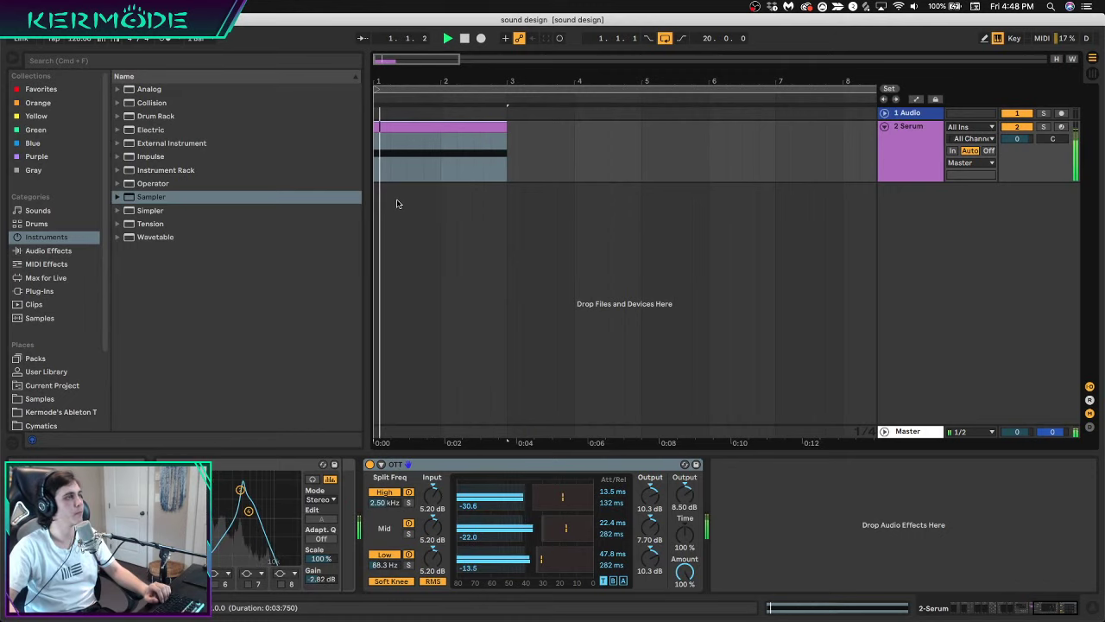
{"action": "key", "text": "space"}
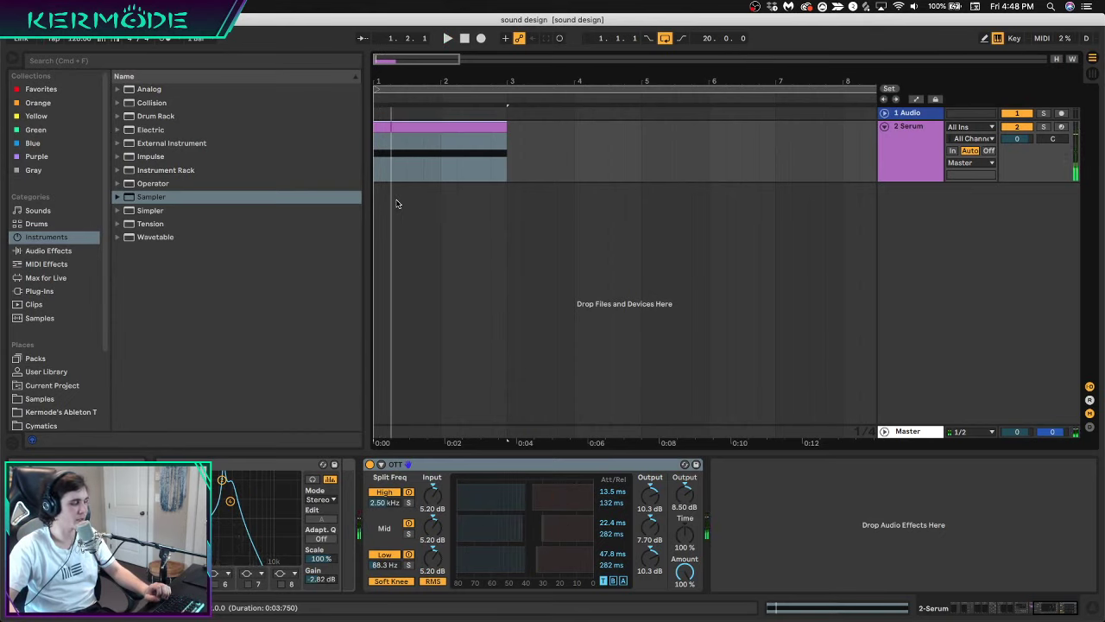
{"action": "key", "text": "space"}
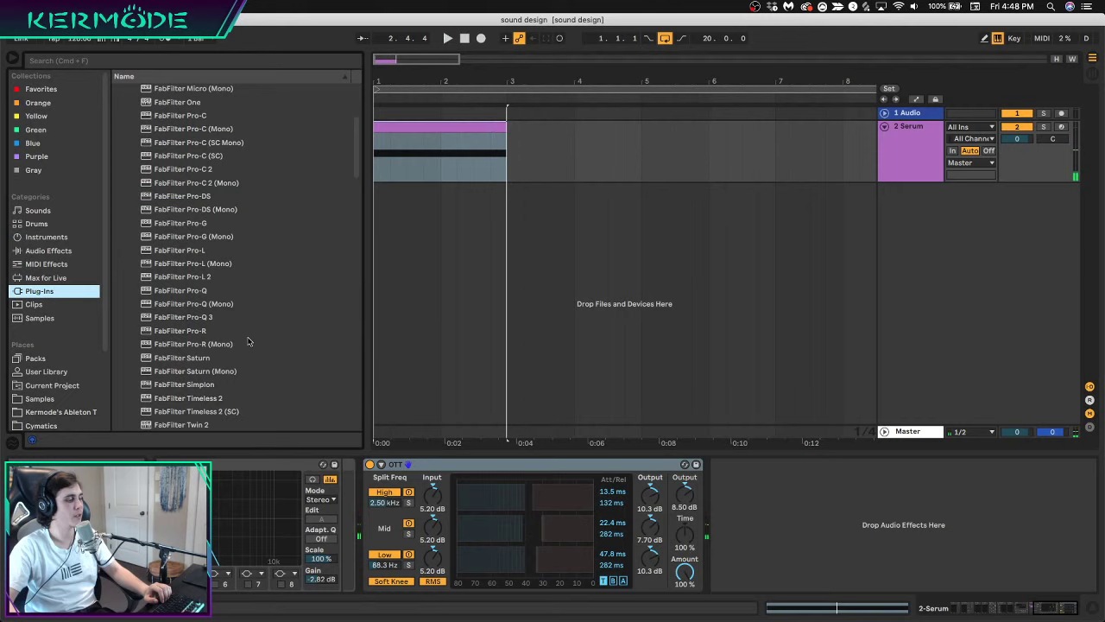
Search the plug-ins for "tras" and add iZotope Trash 2 to the Serum track after OTT
{"action": "left_click", "coordinate": [170, 65]}
{"action": "type", "text": "tras"}
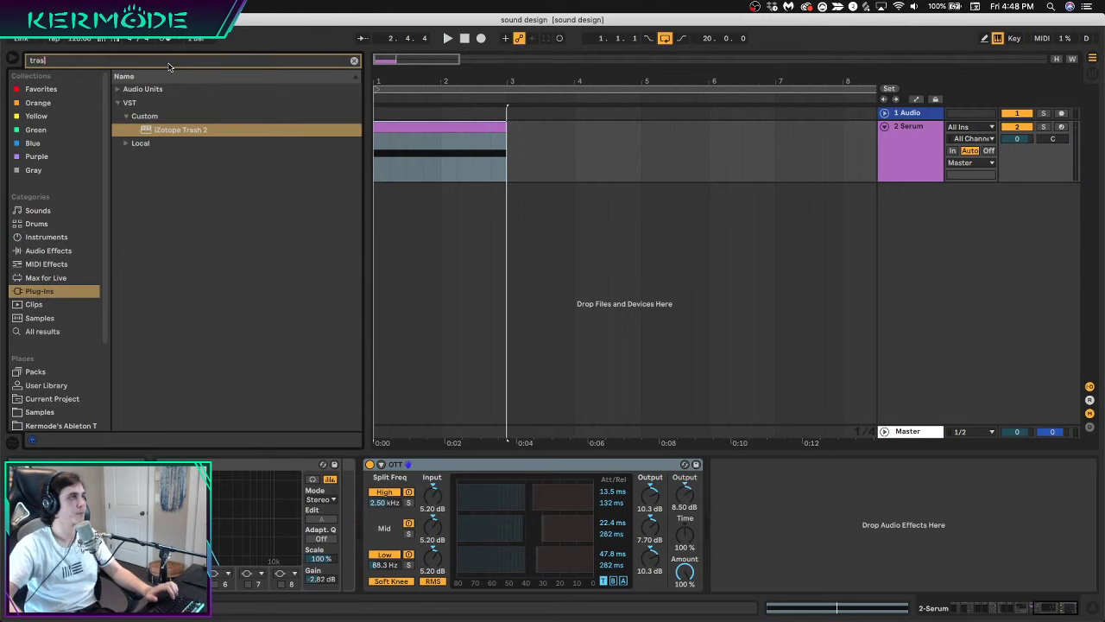
{"action": "left_click_drag", "start_coordinate": [181, 129], "coordinate": [420, 131]}
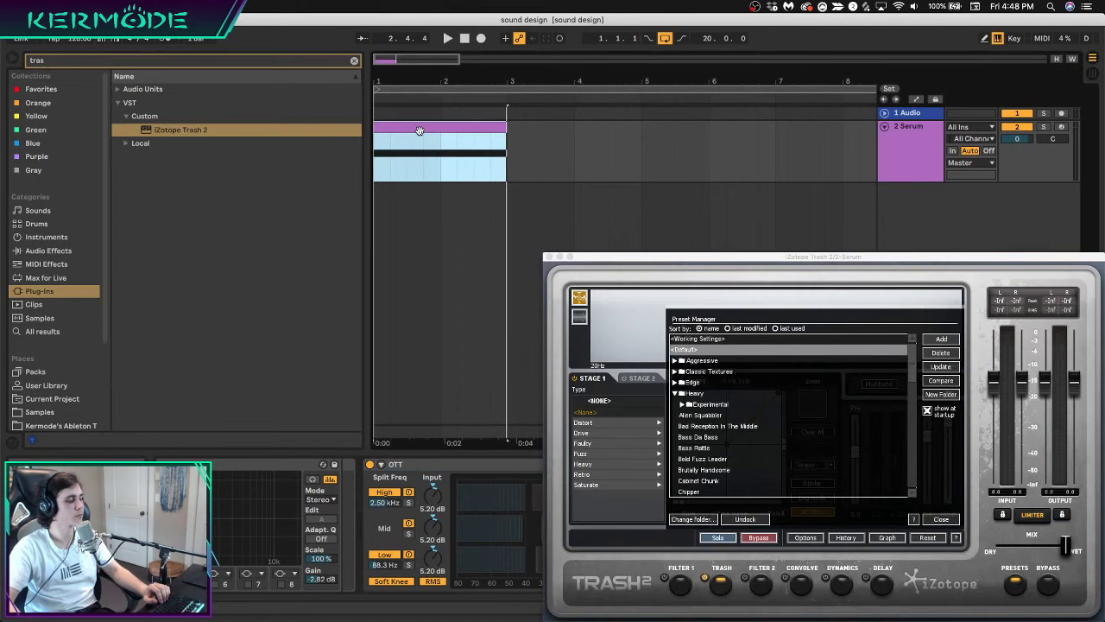
Try Trash 2's Blues Driver, Clip Control and Crunchy Taco distortion types during playback, with Pre lowered to -24.0 on Crunchy Taco
{"action": "key", "text": "space"}
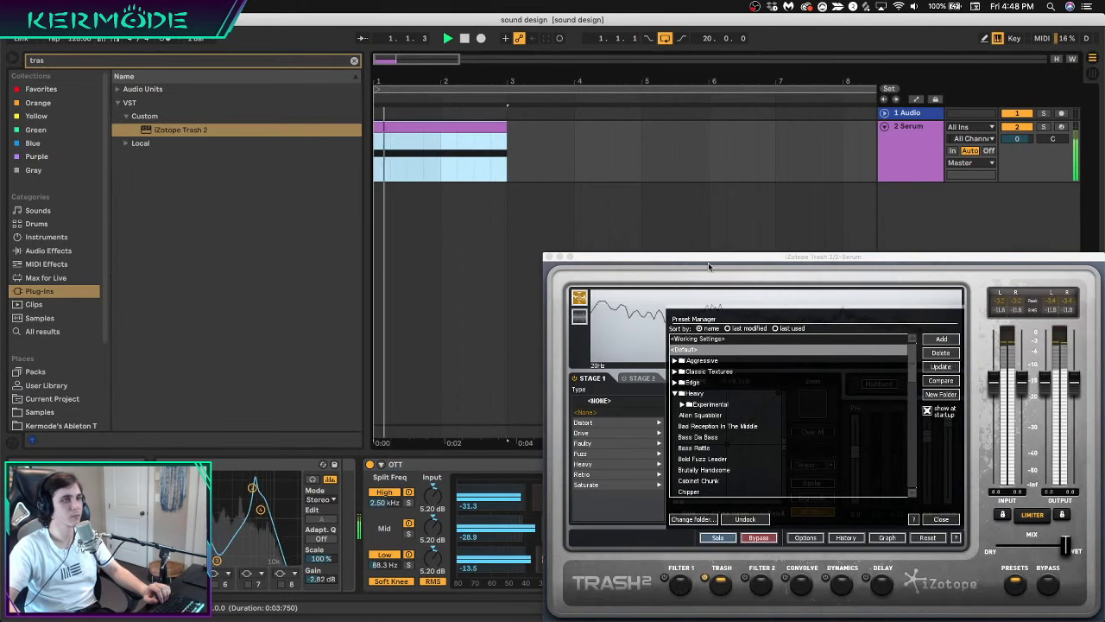
{"action": "left_click", "coordinate": [602, 431]}
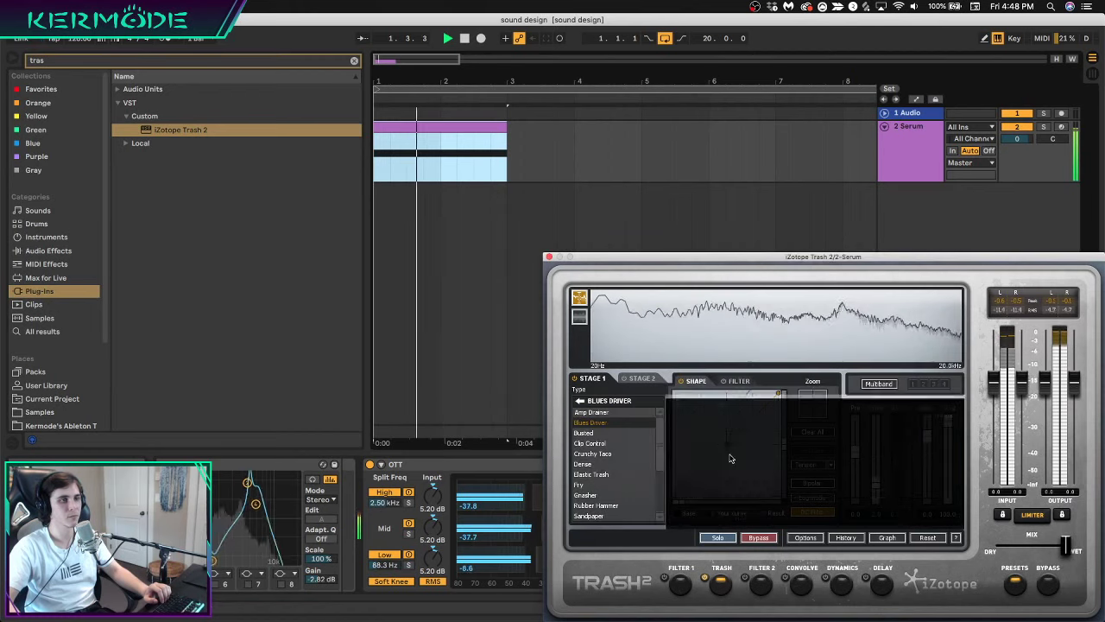
{"action": "left_click", "coordinate": [590, 443]}
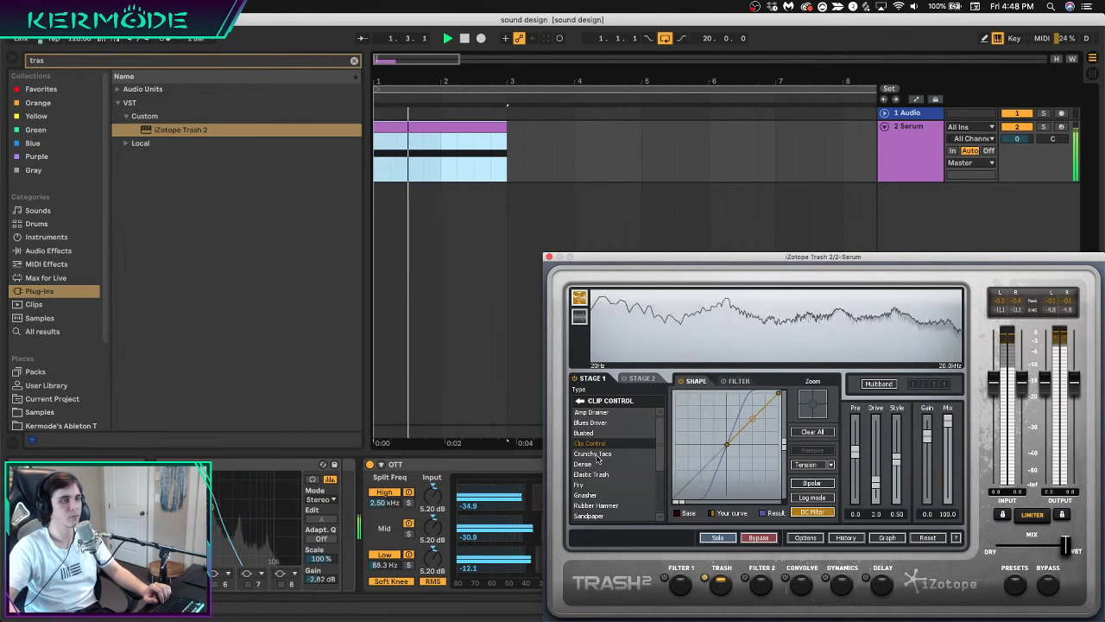
{"action": "left_click", "coordinate": [596, 454]}
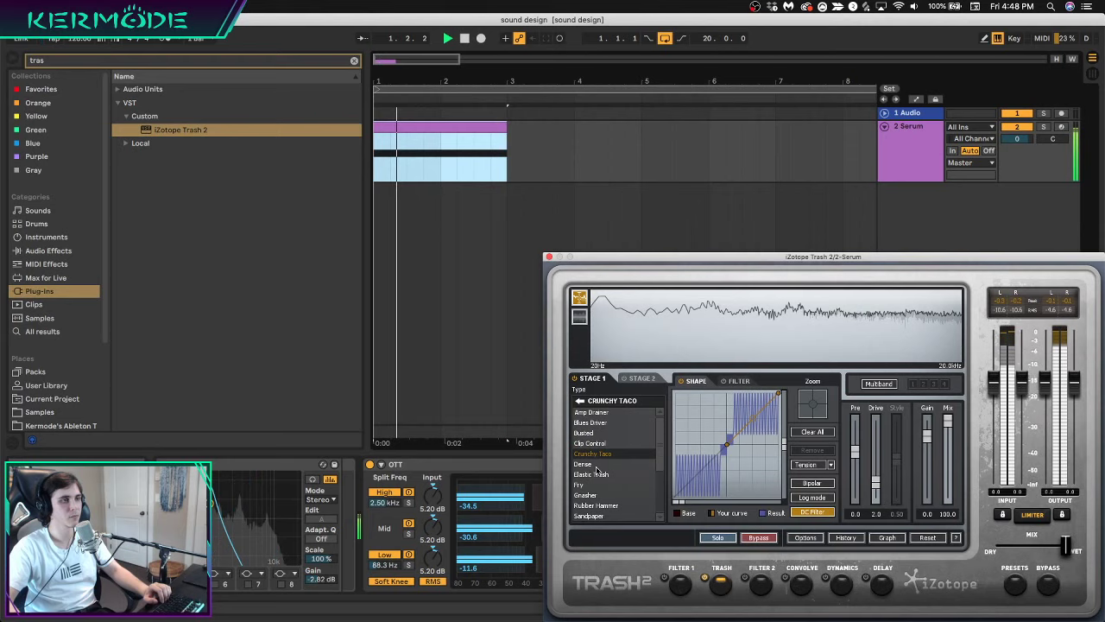
{"action": "key", "text": "space"}
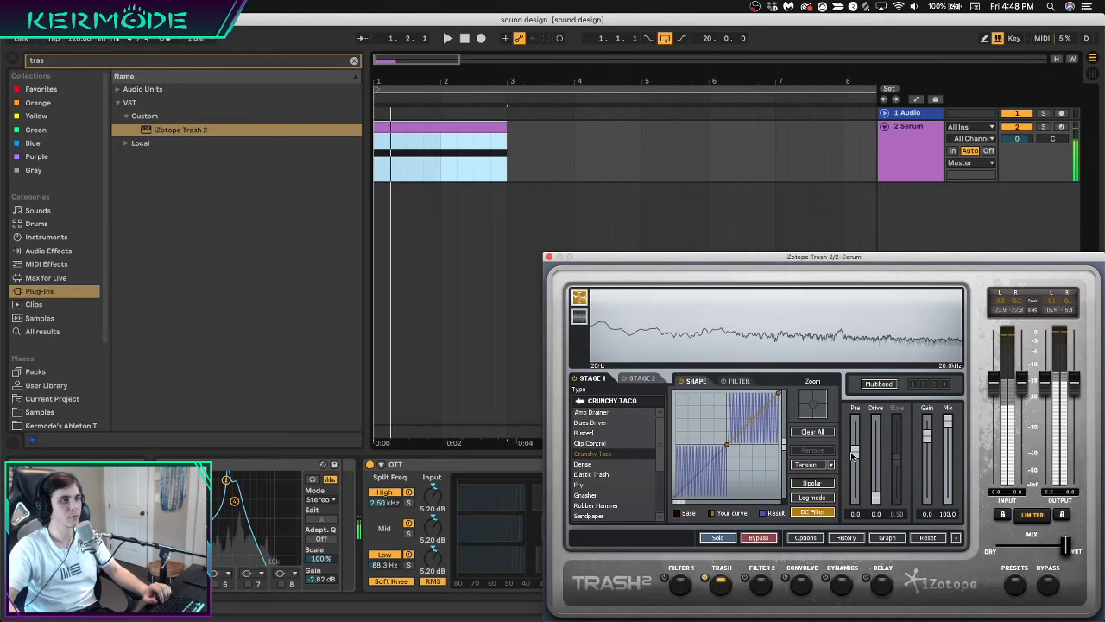
{"action": "left_click_drag", "start_coordinate": [853, 456], "coordinate": [857, 493]}
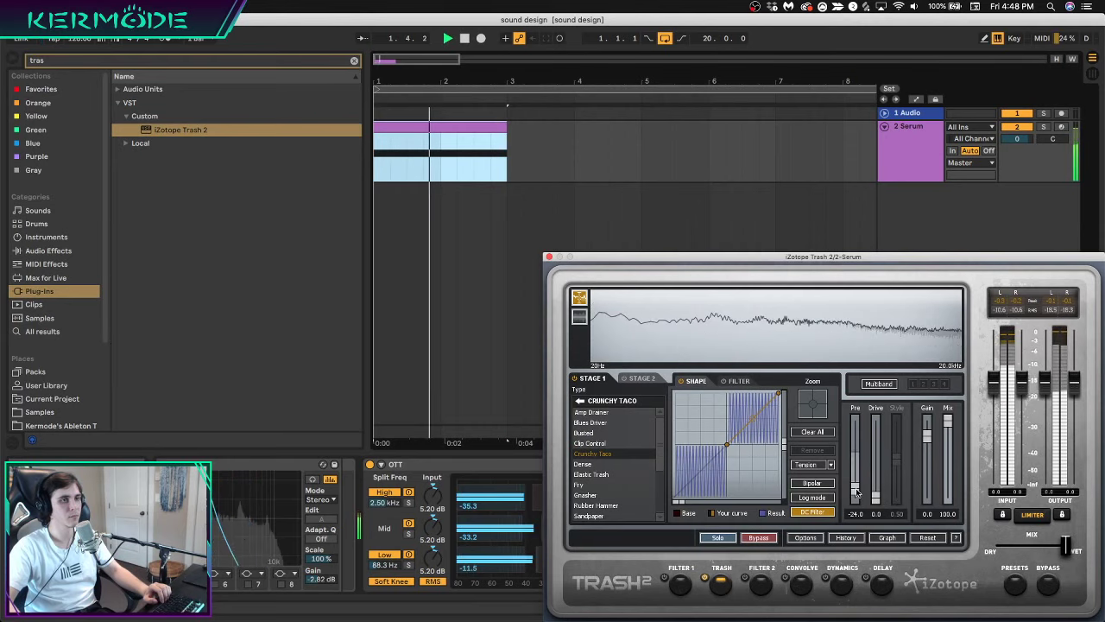
{"action": "mouse_move", "coordinate": [752, 419]}
{"action": "left_mouse_down"}
{"action": "mouse_move", "coordinate": [740, 383]}
{"action": "mouse_move", "coordinate": [749, 417]}
{"action": "left_mouse_up"}
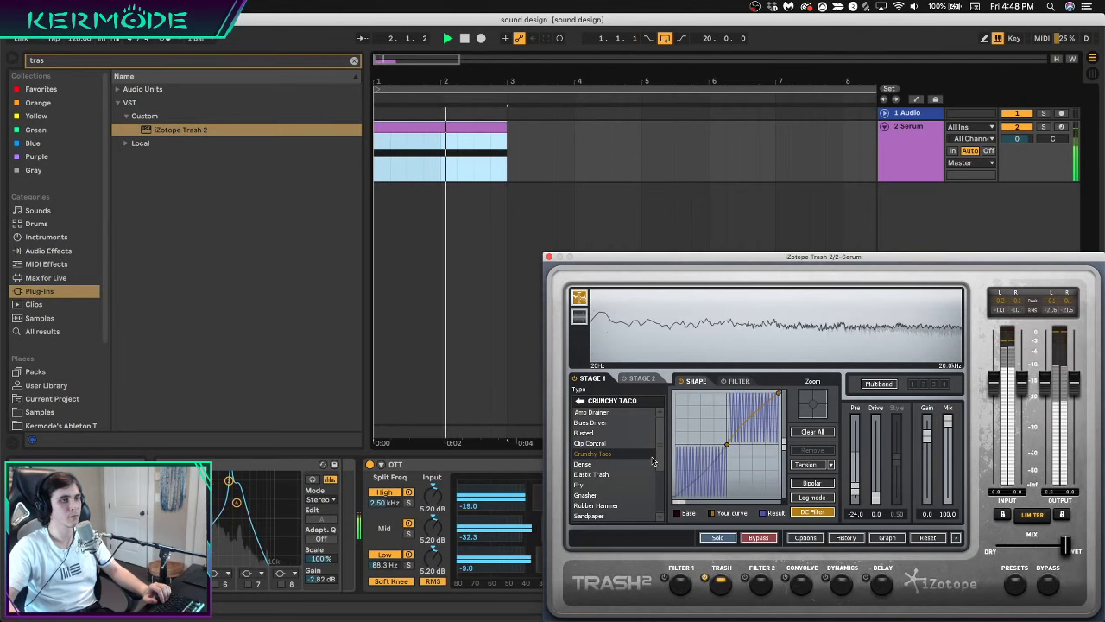
Compare the Dense and Elastic Trash types in playback, setting Trash 2's Drive to 5.4 and Pre to -9.1
{"action": "key", "text": "space"}
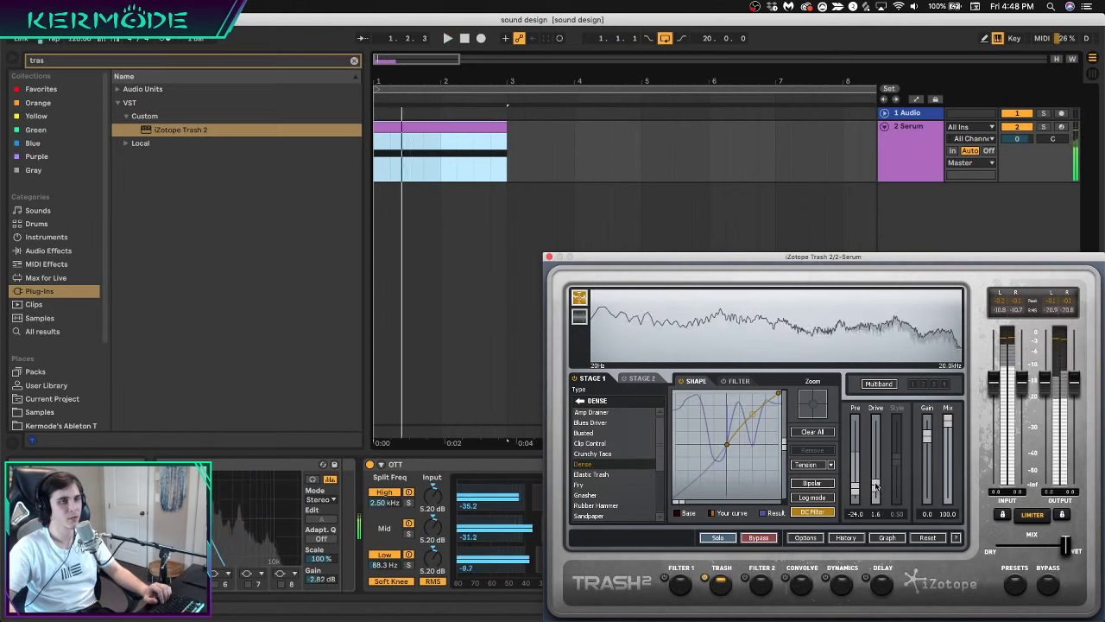
{"action": "key", "text": "space"}
{"action": "key", "text": "space"}
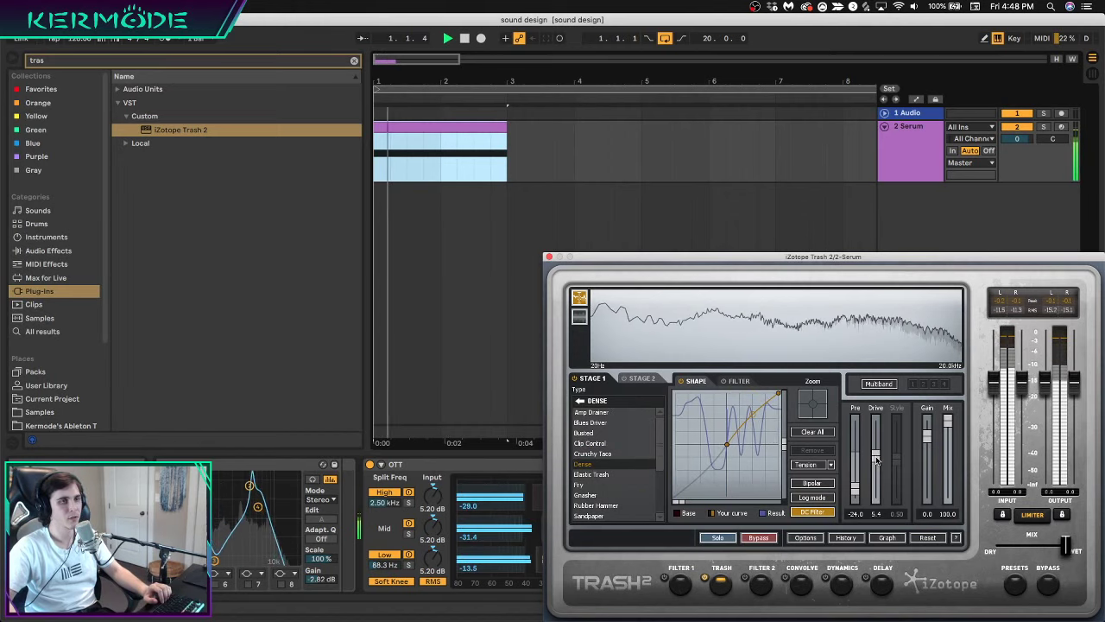
{"action": "key", "text": "space"}
{"action": "key", "text": "space"}
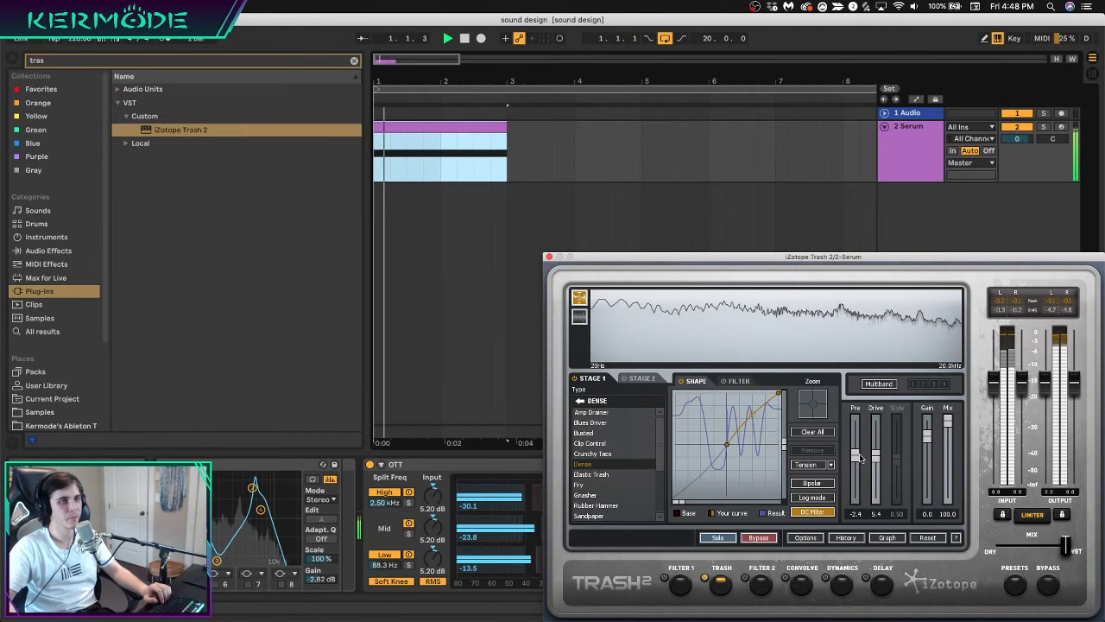
{"action": "left_click", "coordinate": [615, 482]}
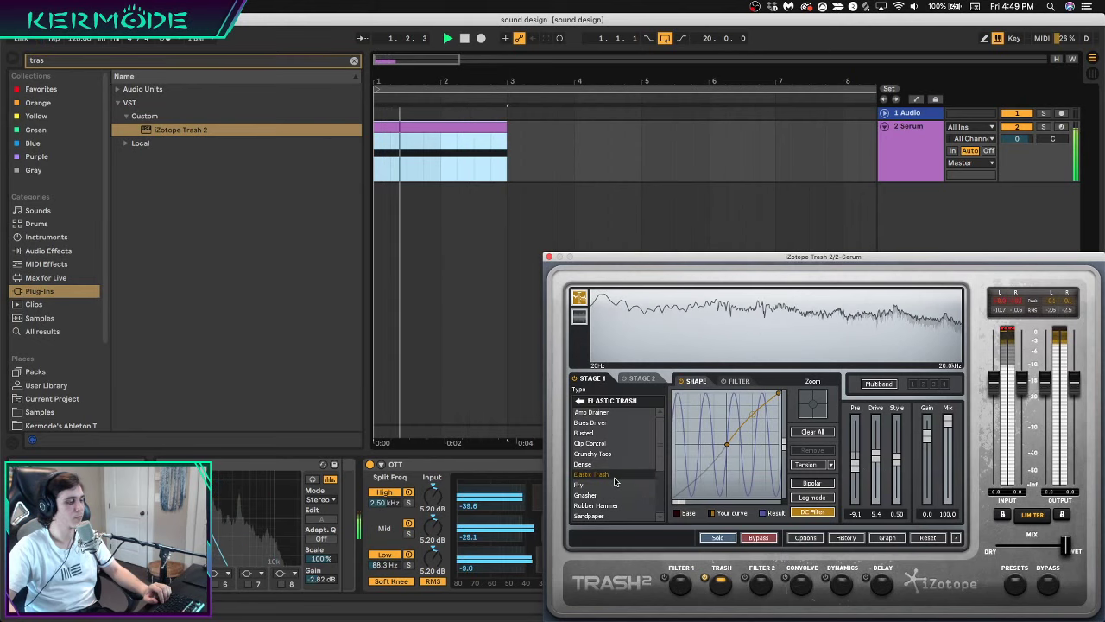
{"action": "key", "text": "space"}
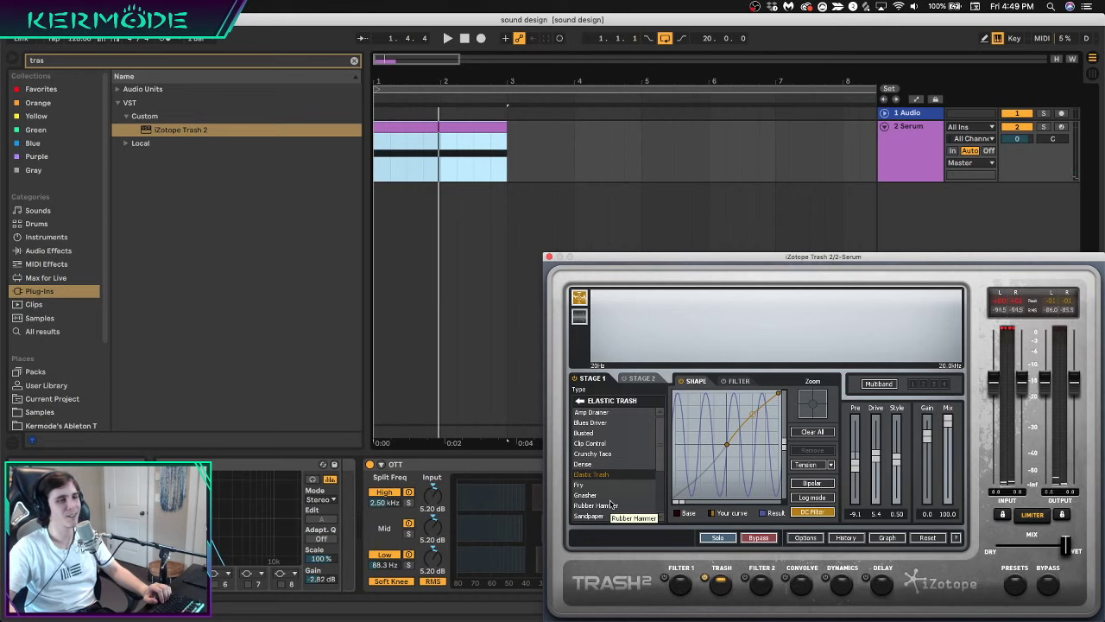
Try the Fry type, switch Trash 2 to Gnasher, bend its shape curve upward and slightly lower the Drive
{"action": "left_click", "coordinate": [582, 461]}
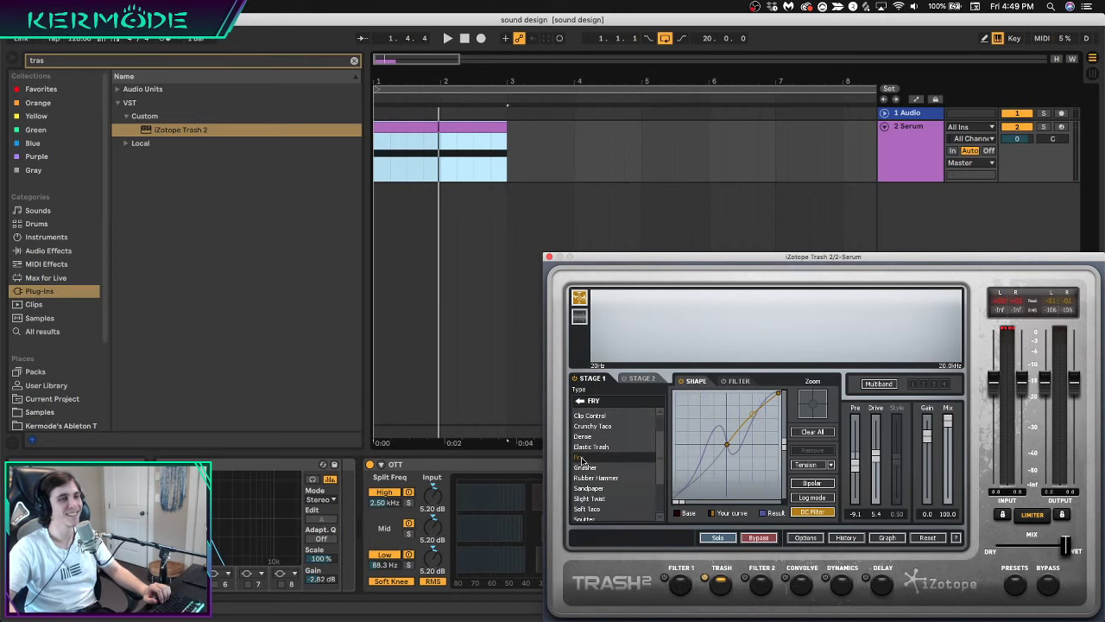
{"action": "key", "text": "space"}
{"action": "left_click", "coordinate": [585, 467]}
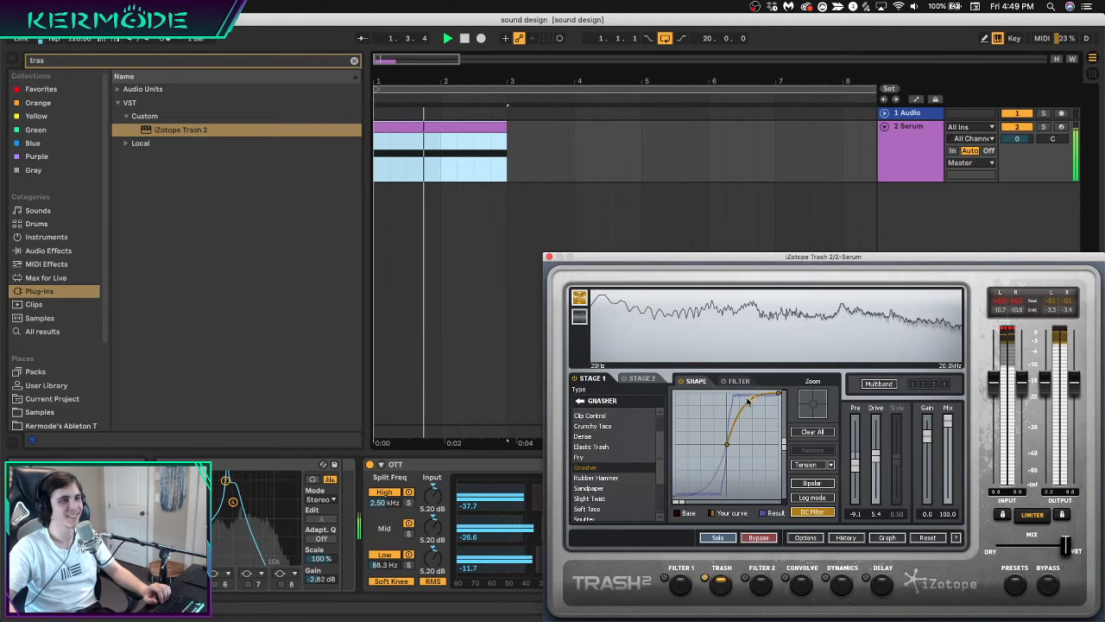
{"action": "left_click_drag", "start_coordinate": [876, 455], "coordinate": [875, 466]}
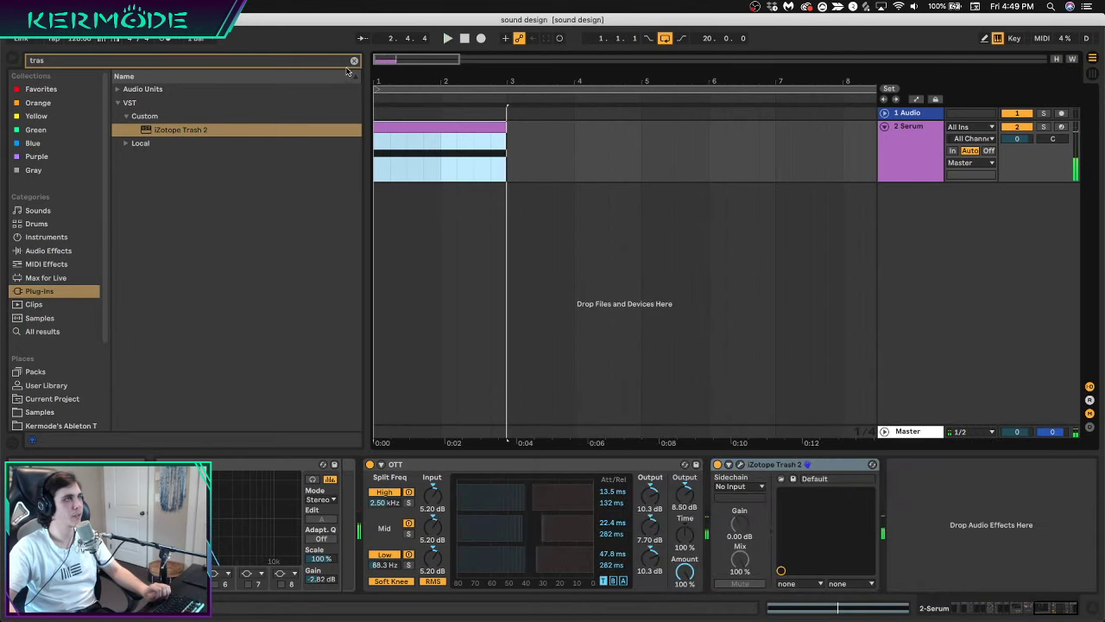
Clear the browser search and insert an Auto Filter between OTT and iZotope Trash 2
{"action": "left_click", "coordinate": [353, 62]}
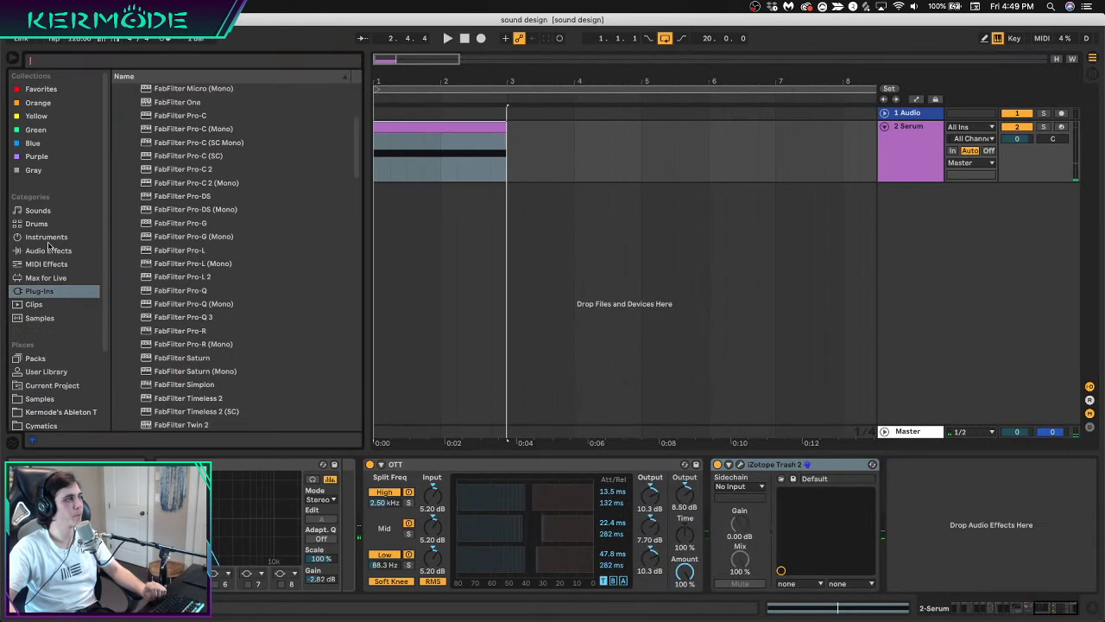
{"action": "left_click", "coordinate": [49, 249]}
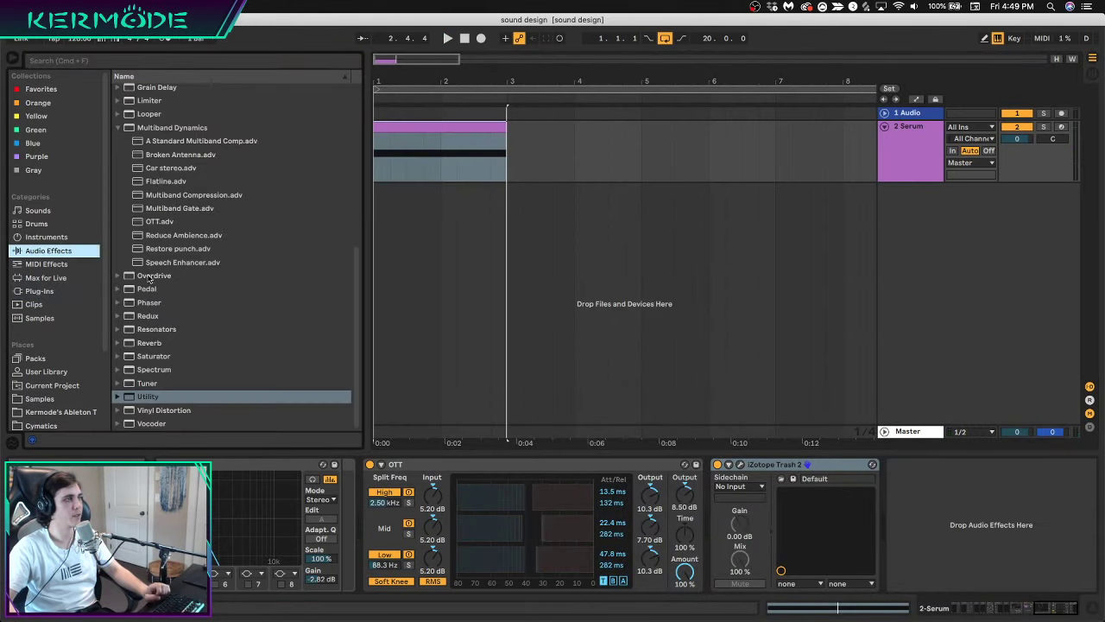
{"action": "scroll", "coordinate": [152, 322], "scroll_direction": "up", "scroll_amount": 10}
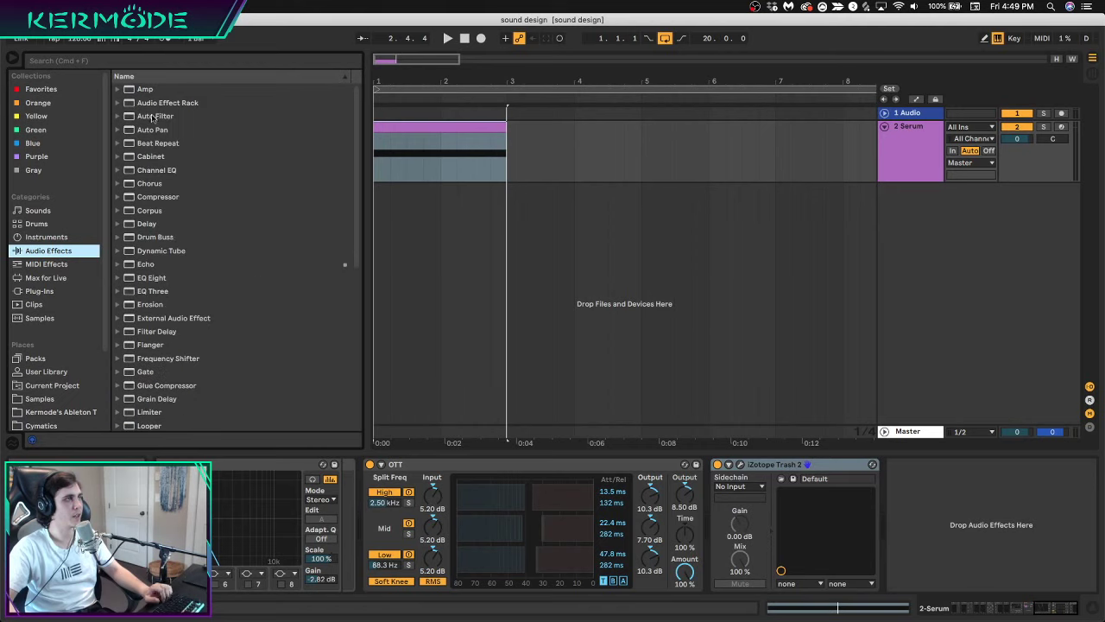
{"action": "left_click_drag", "start_coordinate": [153, 118], "coordinate": [845, 546]}
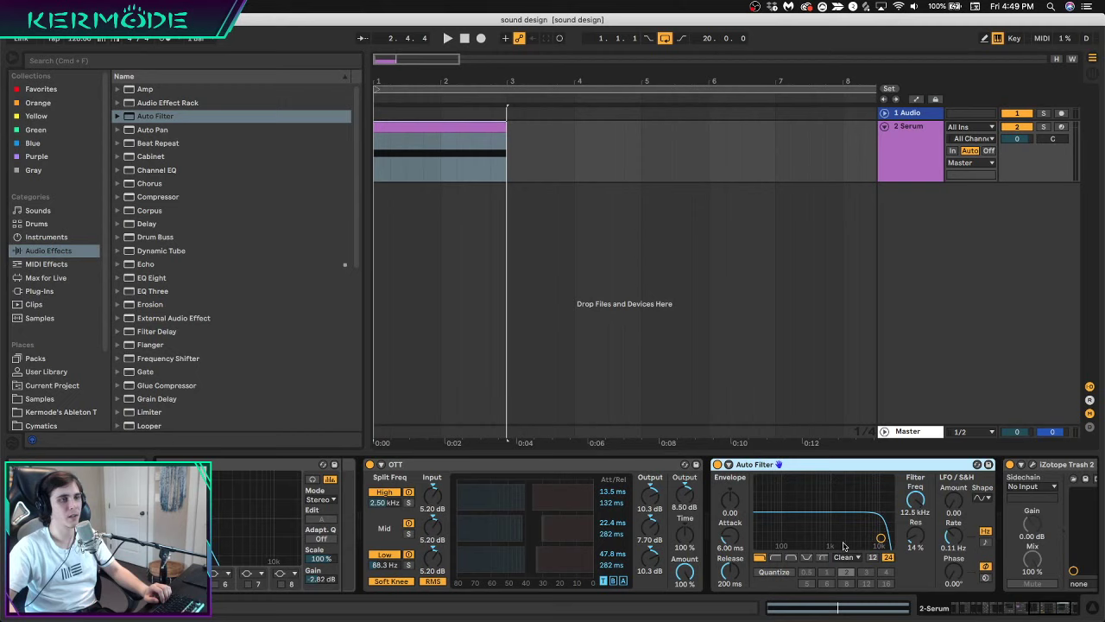
Set the Auto Filter to band-pass and tune its frequency to about 758 Hz during playback
{"action": "left_click", "coordinate": [793, 558]}
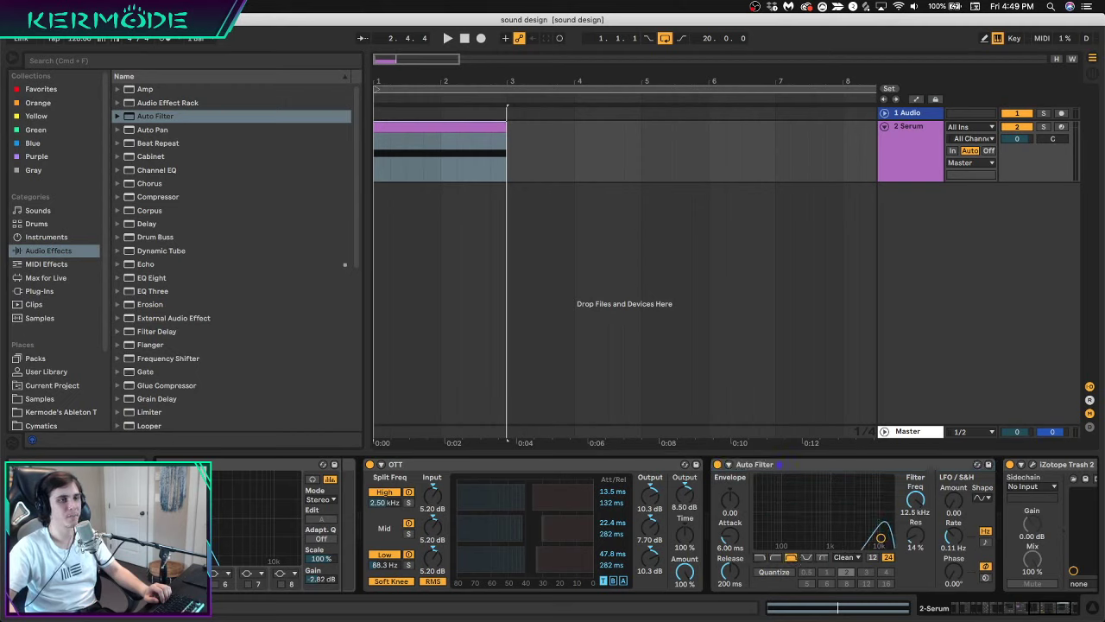
{"action": "key", "text": "space"}
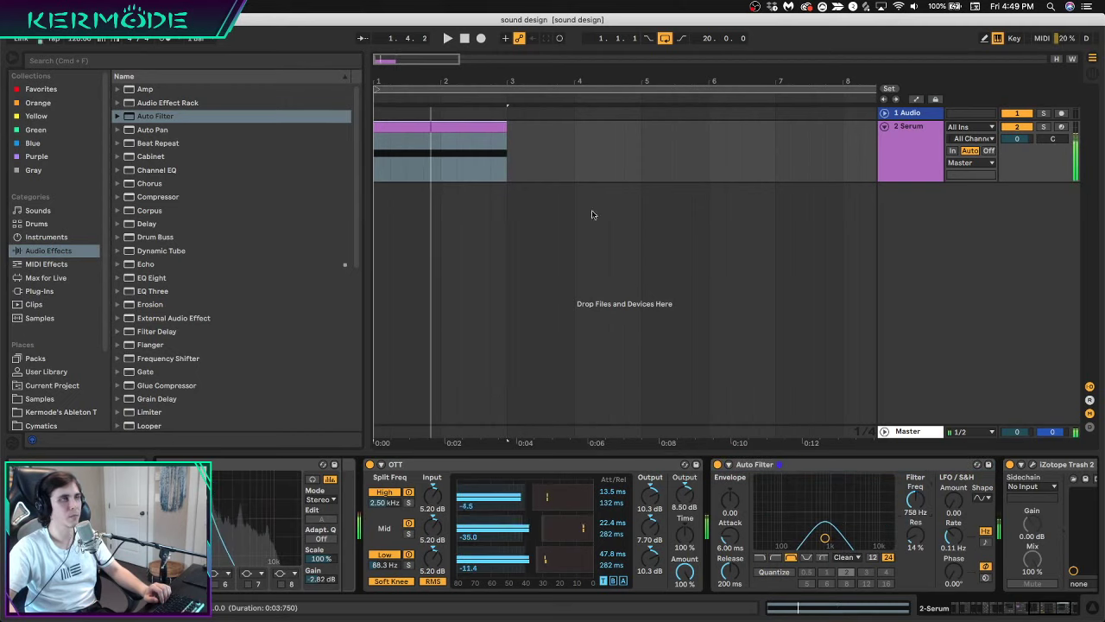
{"action": "left_click", "coordinate": [469, 38]}
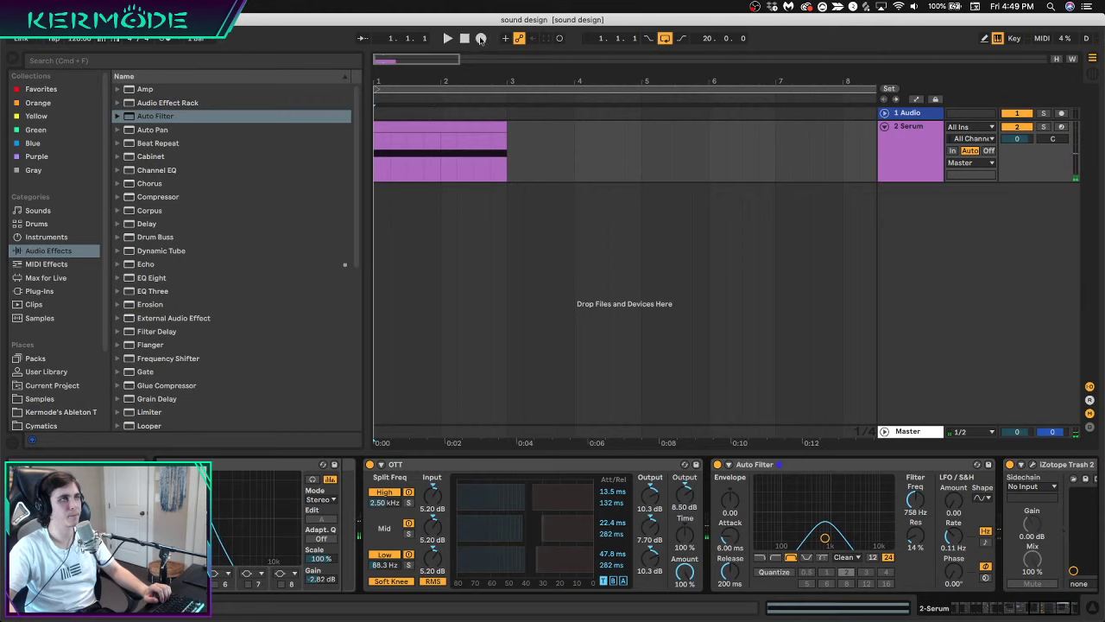
Record Auto Filter frequency movements in real time over the two-bar Serum clip
{"action": "left_click", "coordinate": [481, 38]}
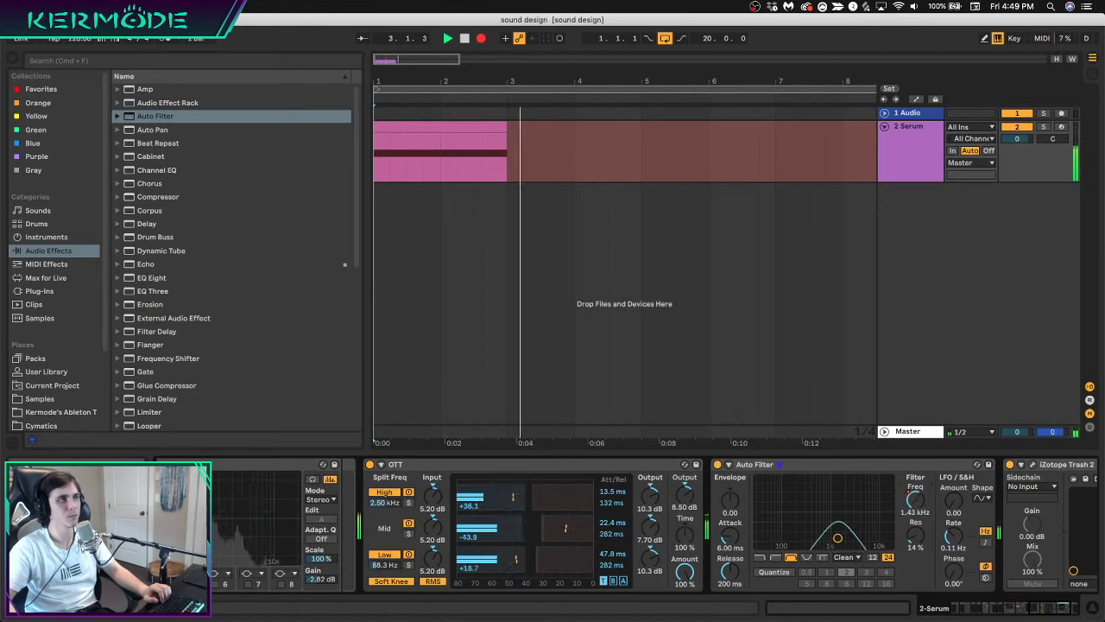
{"action": "left_click", "coordinate": [481, 38]}
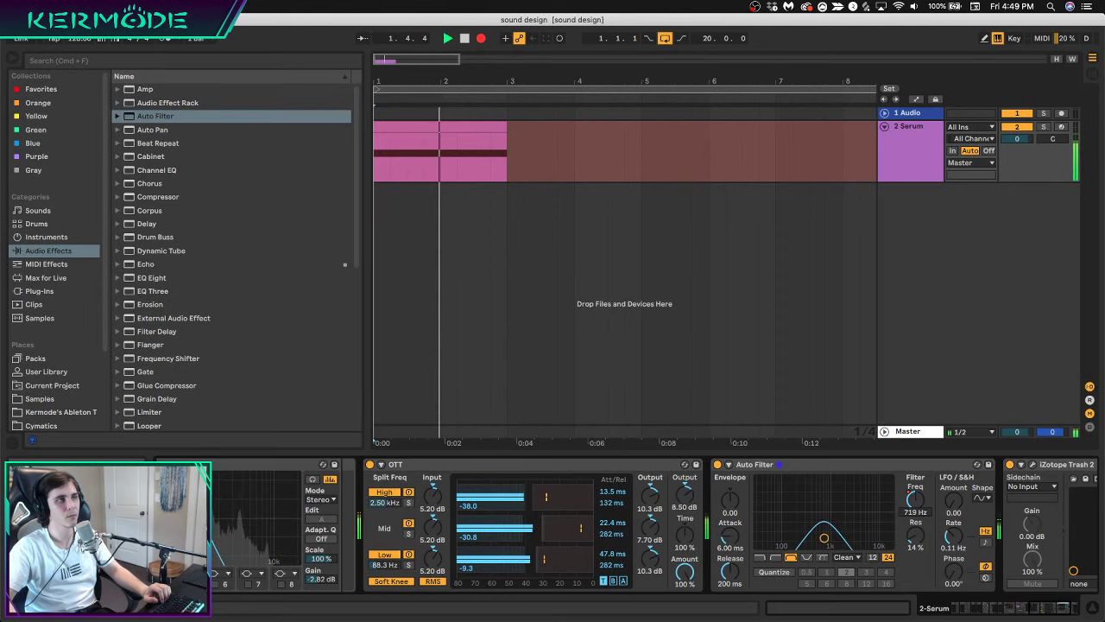
{"action": "key", "text": "space"}
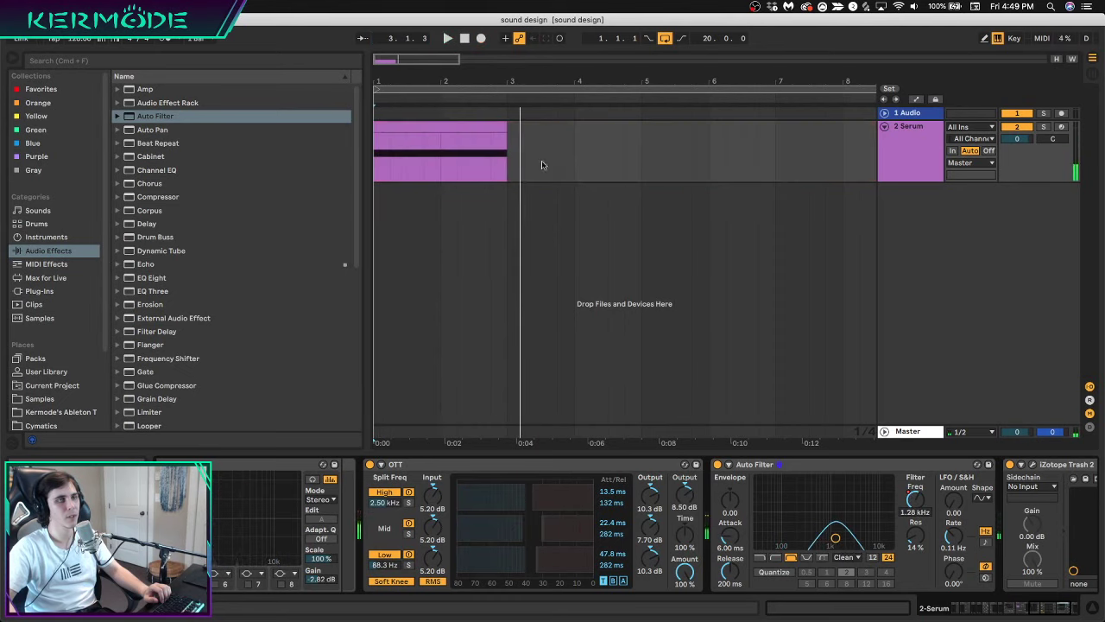
Record another pass of Auto Filter frequency sweeps over the two-bar Serum clip
{"action": "left_click", "coordinate": [464, 39]}
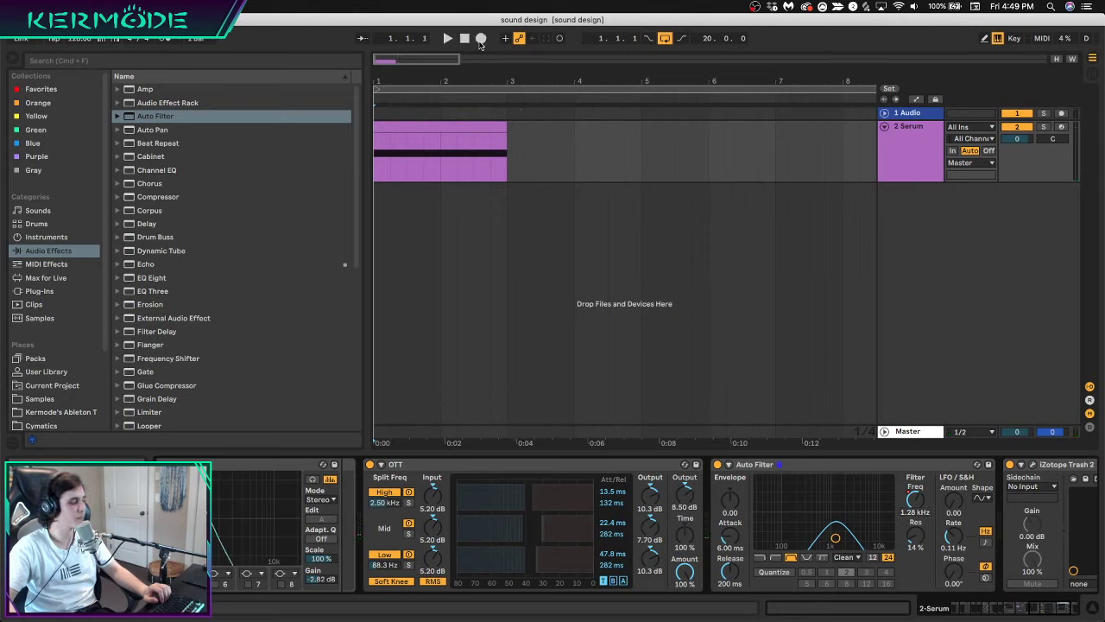
{"action": "left_click", "coordinate": [481, 38]}
{"action": "mouse_move", "coordinate": [916, 507]}
{"action": "left_mouse_down"}
{"action": "mouse_move", "coordinate": [916, 469]}
{"action": "mouse_move", "coordinate": [916, 528]}
{"action": "left_mouse_up"}
{"action": "key", "text": "space"}
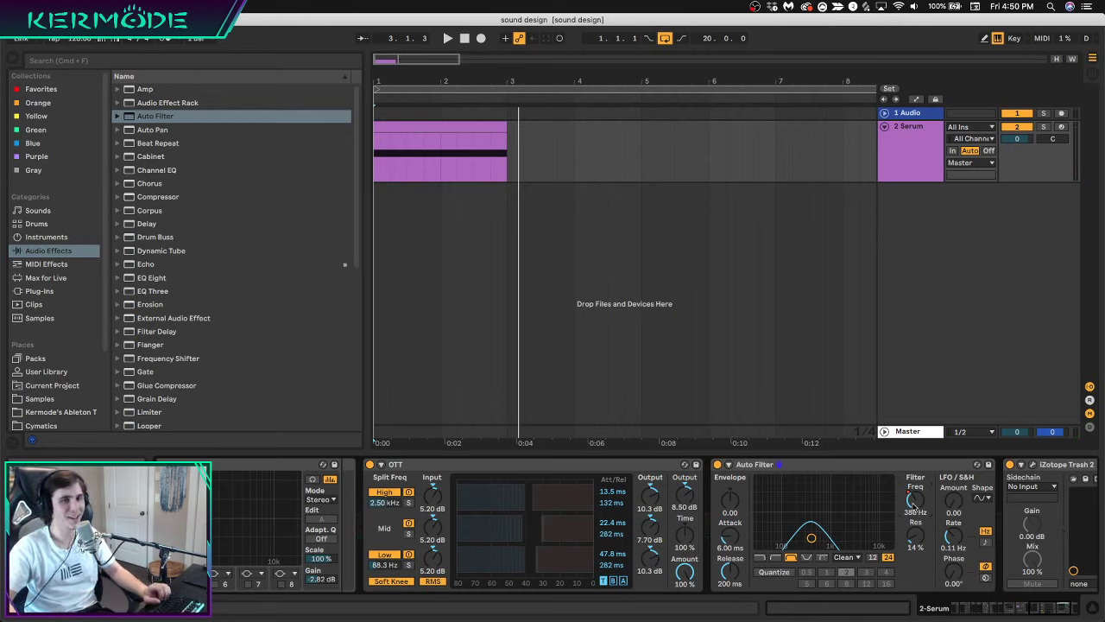
Group the Auto Filter into an Audio Effect Rack and duplicate its chain
{"action": "left_click", "coordinate": [881, 466]}
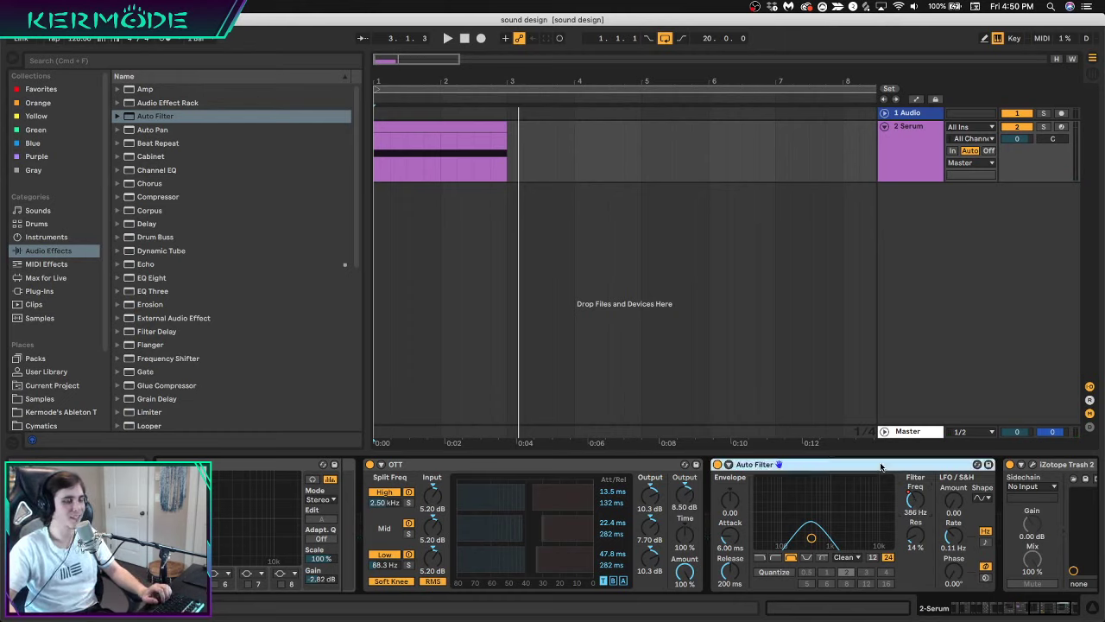
{"action": "key", "text": "super+g"}
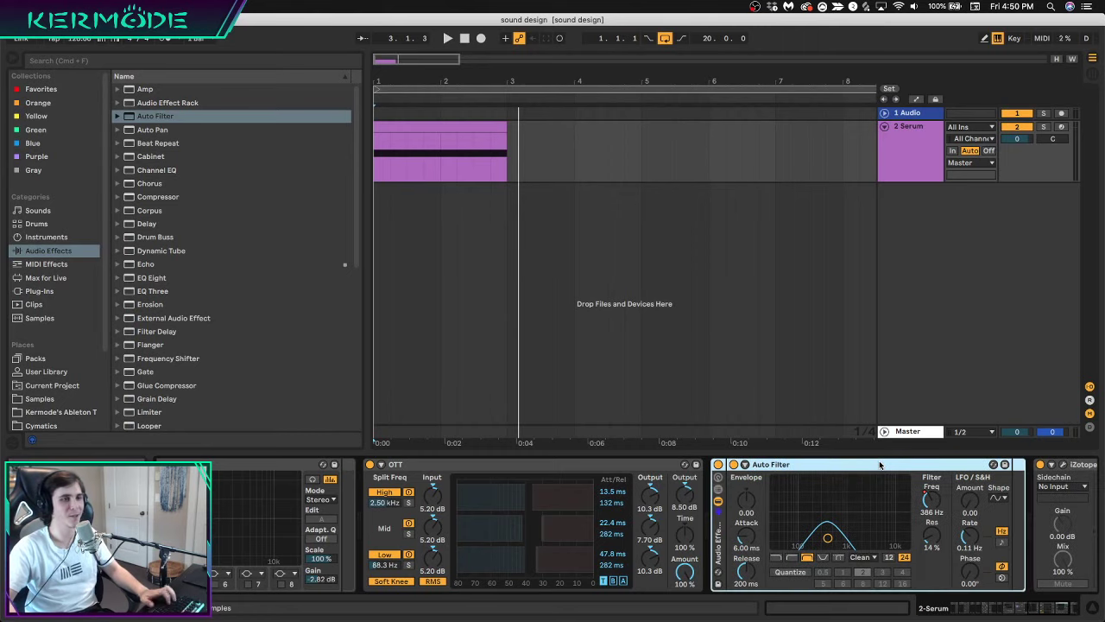
{"action": "left_click", "coordinate": [718, 489]}
{"action": "left_click", "coordinate": [760, 501]}
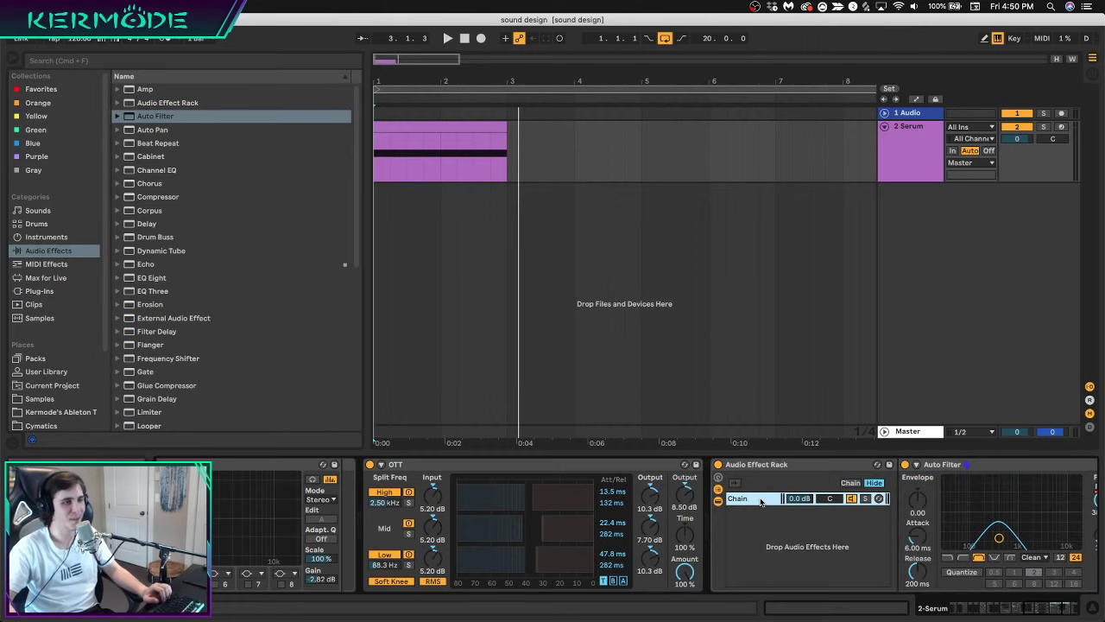
{"action": "key", "text": "super+d"}
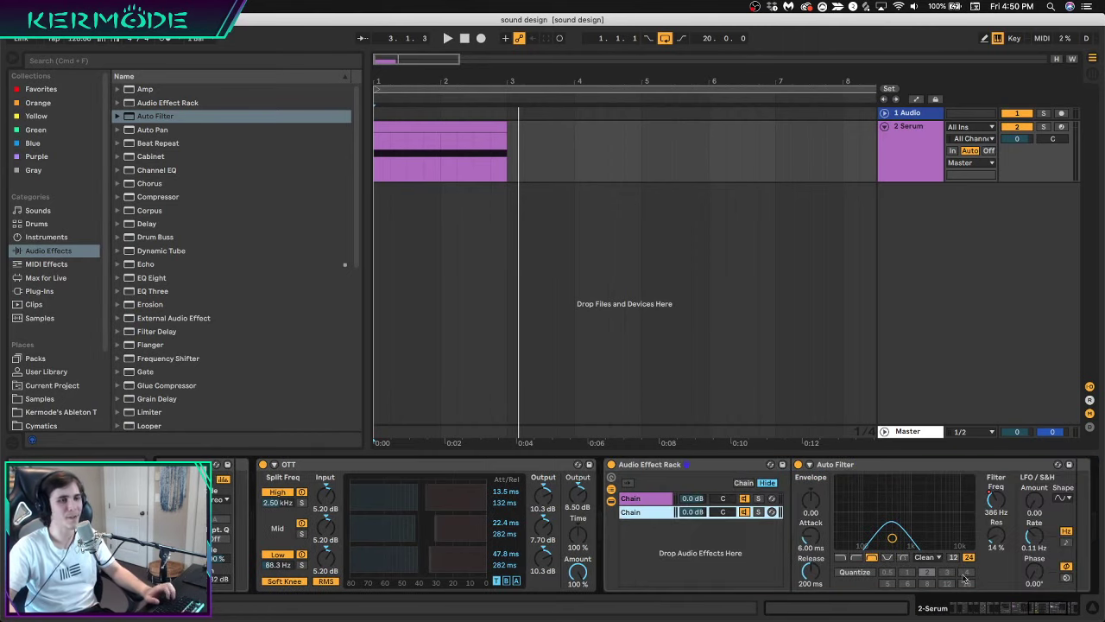
Set the duplicated chain's Auto Filter to notch, raise the first chain's volume to 3.0 dB and audition the result
{"action": "left_click", "coordinate": [988, 614]}
{"action": "left_click", "coordinate": [640, 558]}
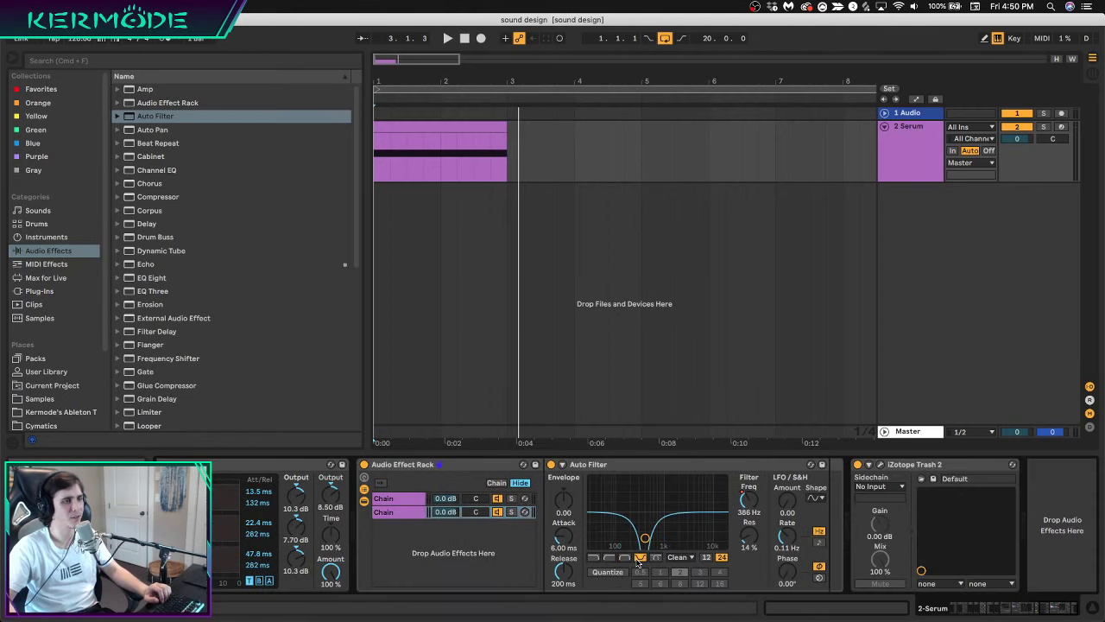
{"action": "key", "text": "space"}
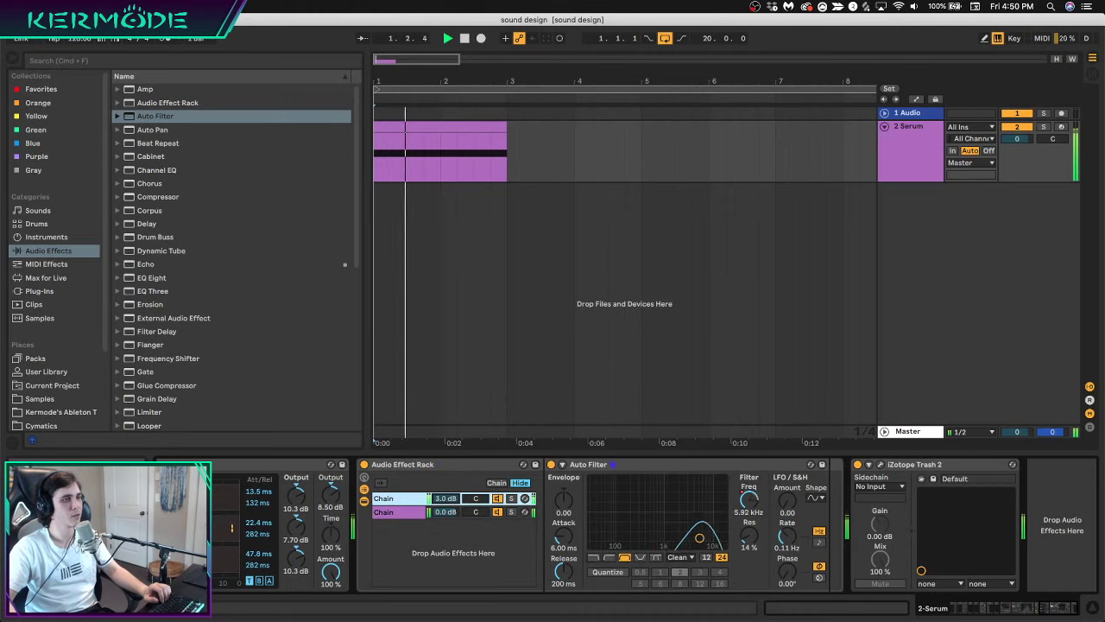
{"action": "key", "text": "space"}
Search the plug-ins for "dim" and insert DimensionExpander after the Auto Filter in the rack's first chain
{"action": "left_click", "coordinate": [36, 291]}
{"action": "left_click", "coordinate": [406, 502]}
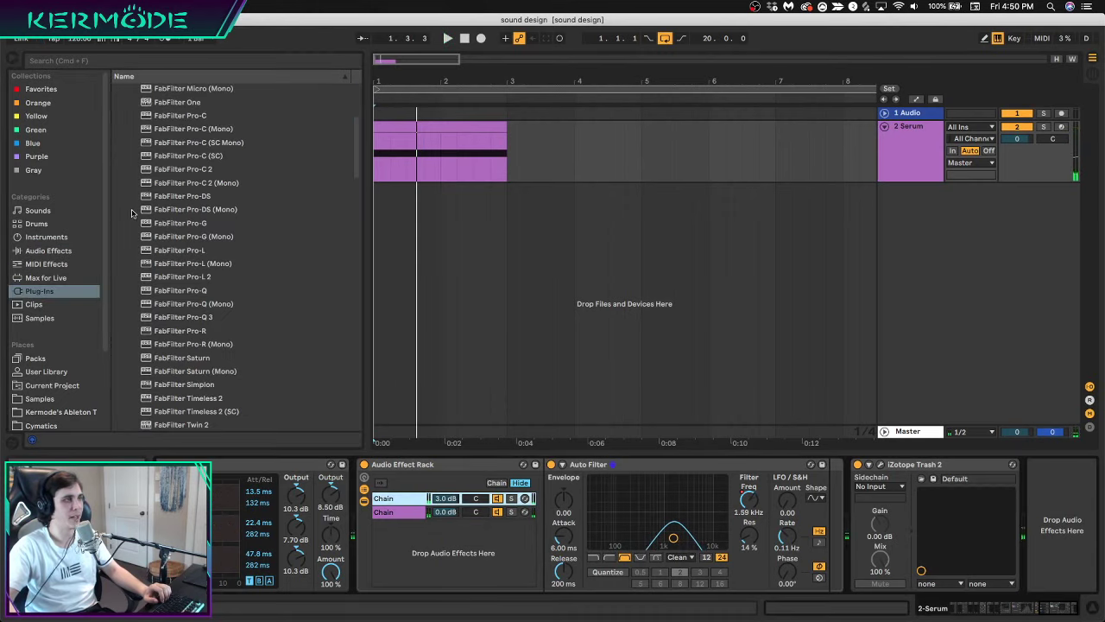
{"action": "left_click", "coordinate": [161, 63]}
{"action": "type", "text": "dim"}
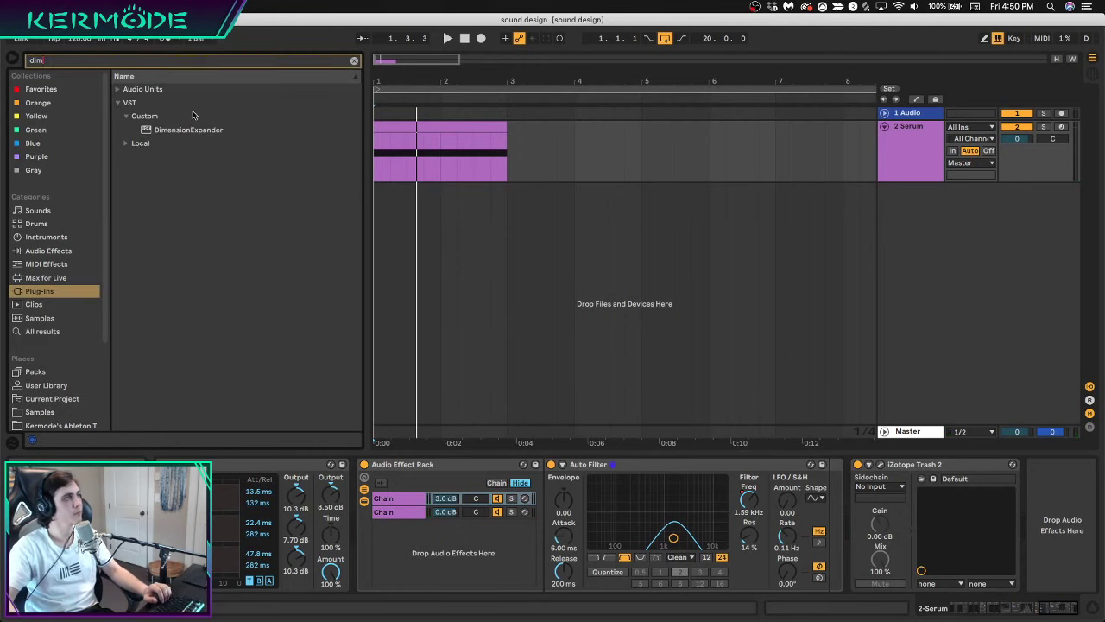
{"action": "double_click", "coordinate": [188, 130]}
Turn DimensionExpander's Dry/Wet down to its minimum while auditioning the clip, and close the plug-in window
{"action": "key", "text": "space"}
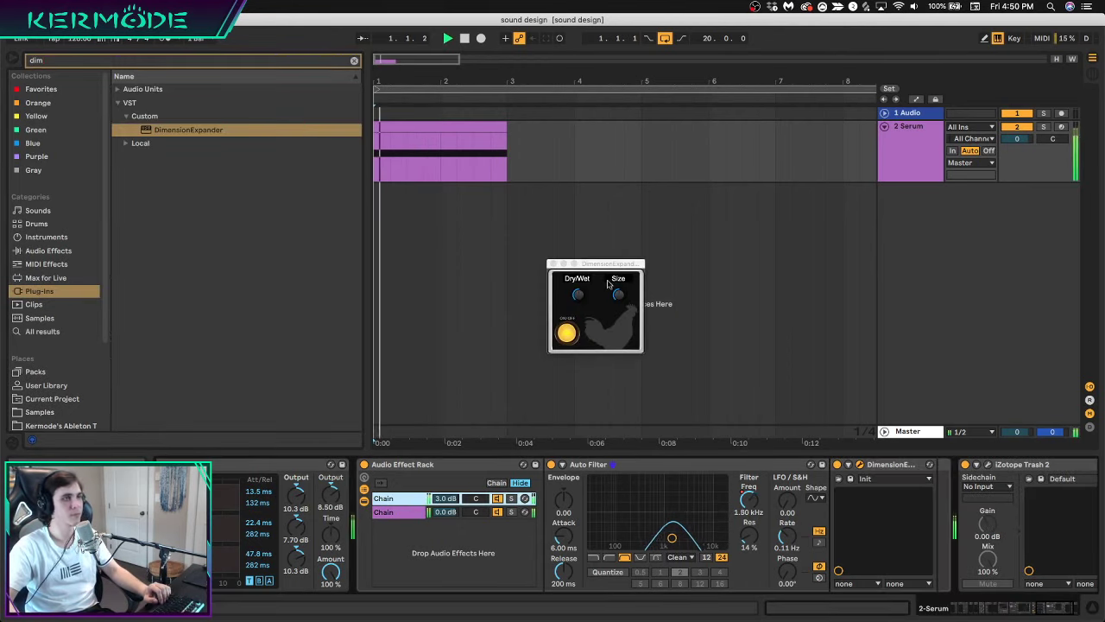
{"action": "left_click_drag", "start_coordinate": [579, 296], "coordinate": [586, 316]}
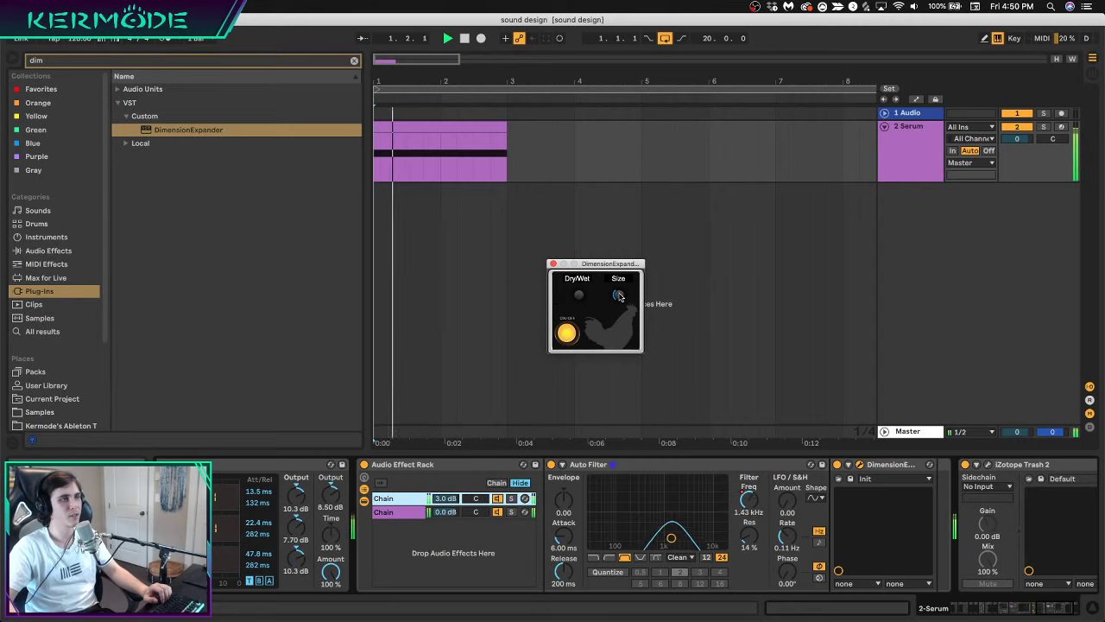
{"action": "left_click", "coordinate": [1060, 607]}
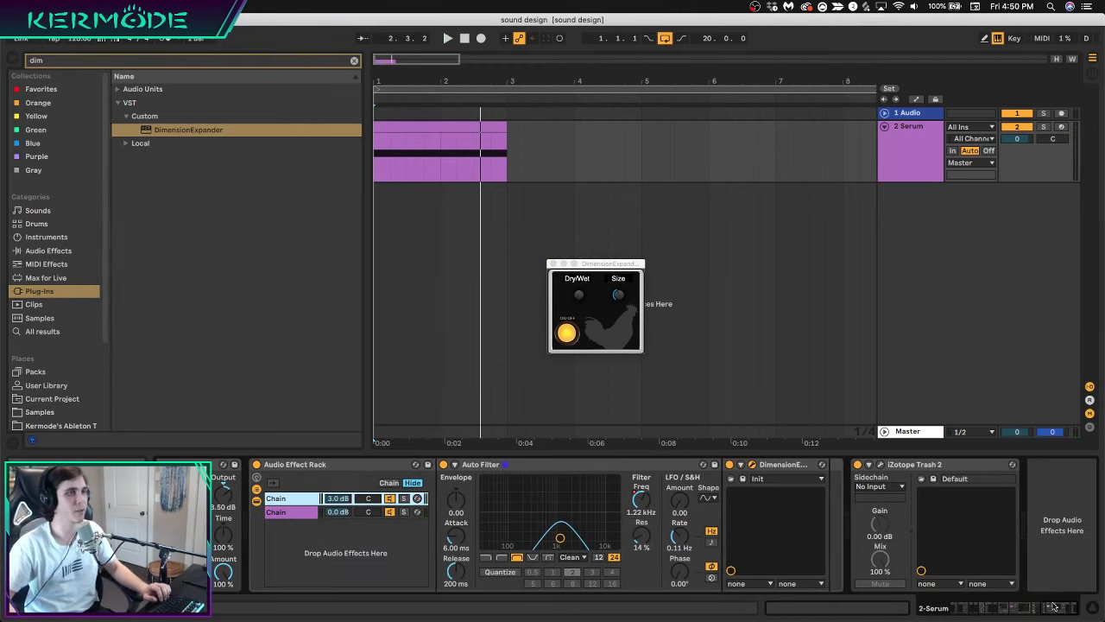
{"action": "key", "text": "space"}
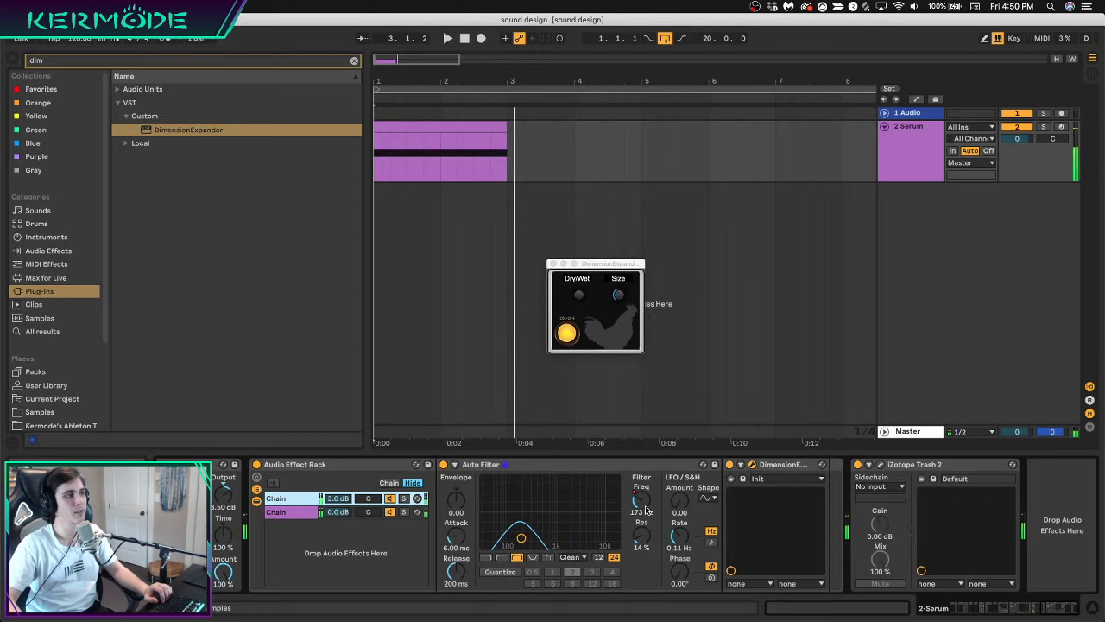
{"action": "left_click", "coordinate": [553, 263]}
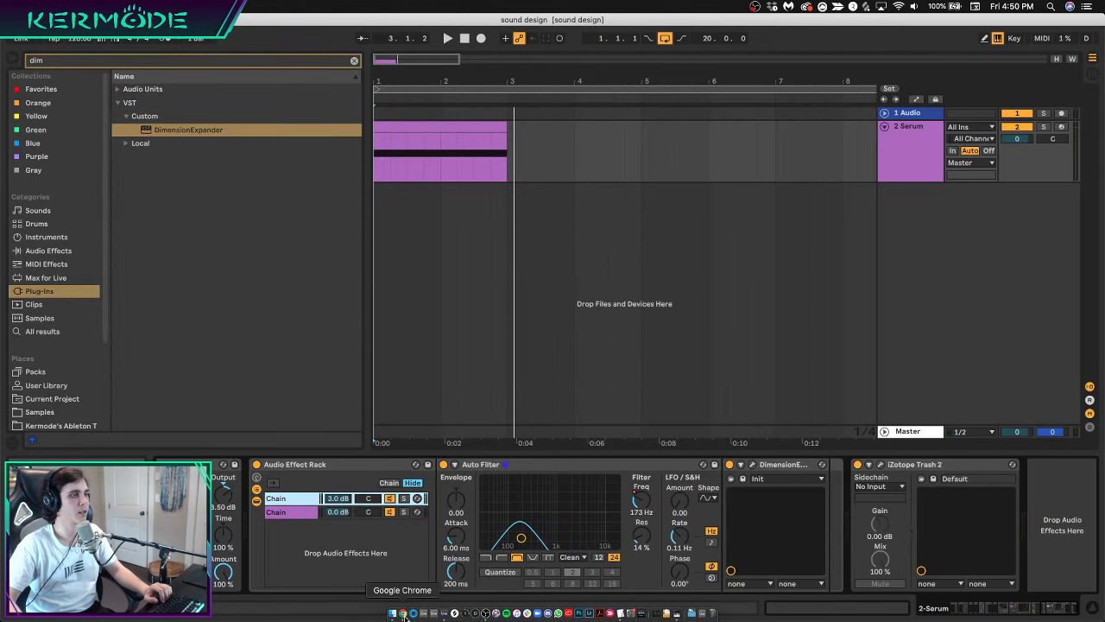
Switch to Google Chrome, consult the bookmarked frequency to note chart for note frequencies and return to Ableton Live
{"action": "left_click", "coordinate": [402, 612]}
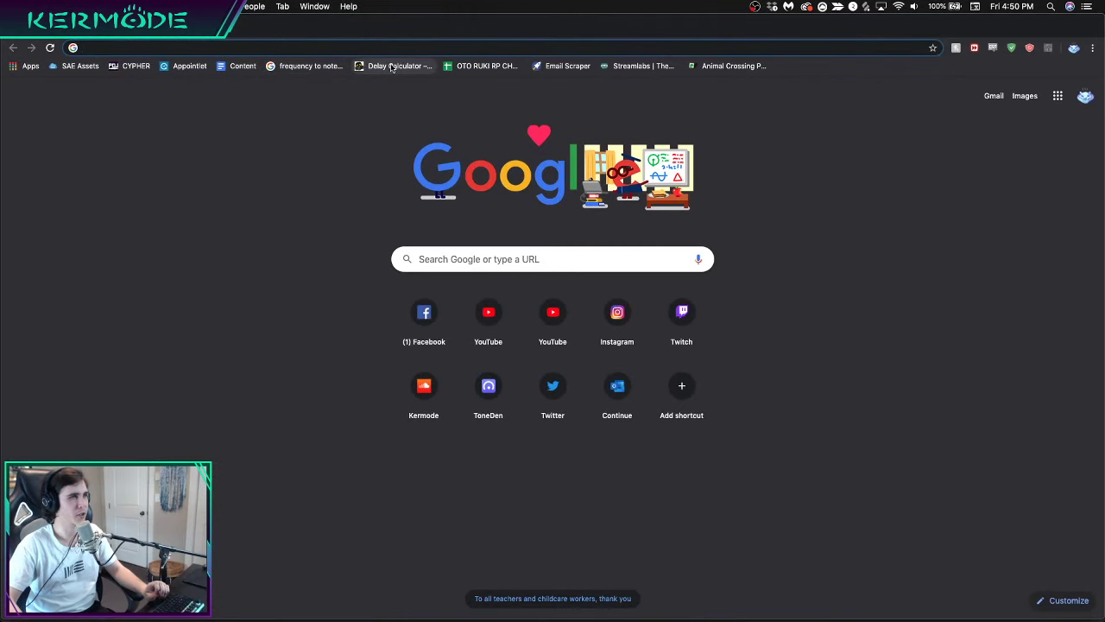
{"action": "left_click", "coordinate": [309, 66]}
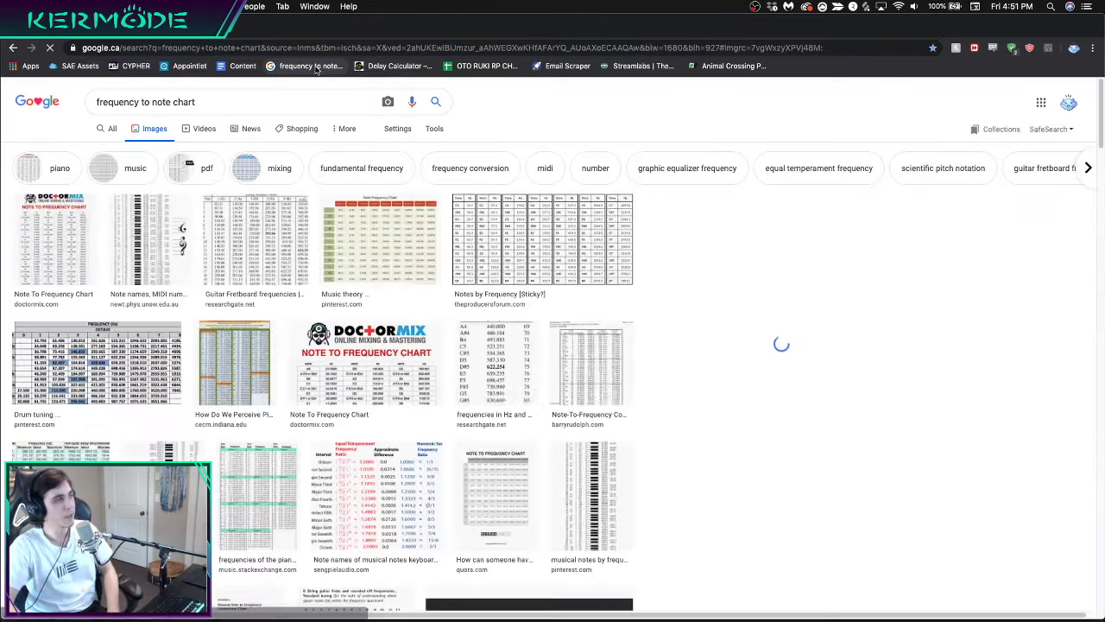
{"action": "scroll", "coordinate": [363, 250], "scroll_direction": "down", "scroll_amount": 3}
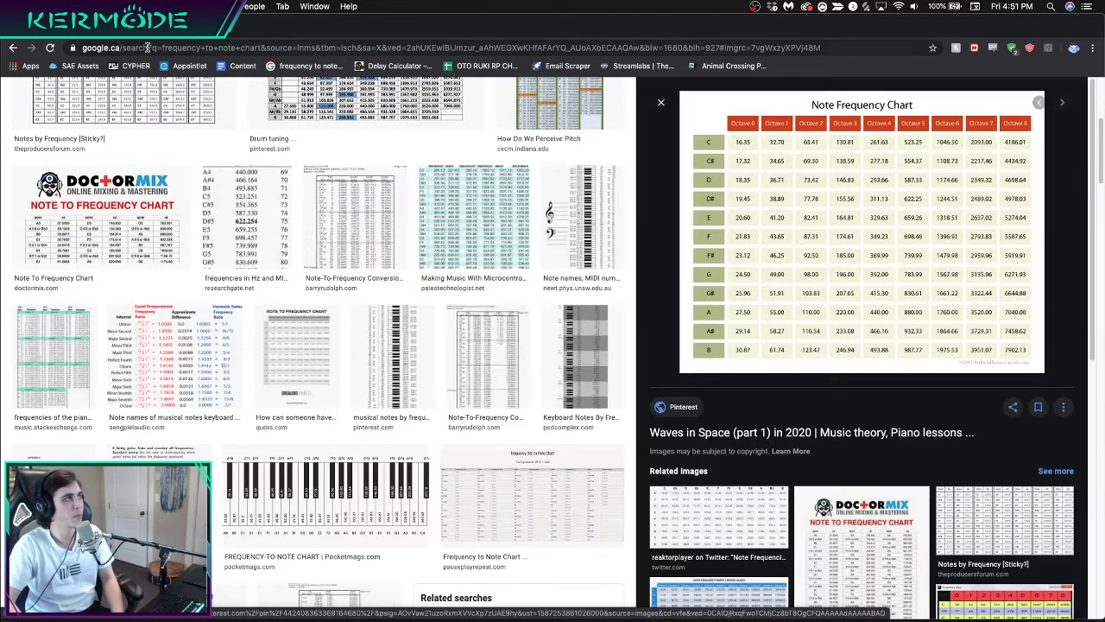
{"action": "key", "text": "super+w"}
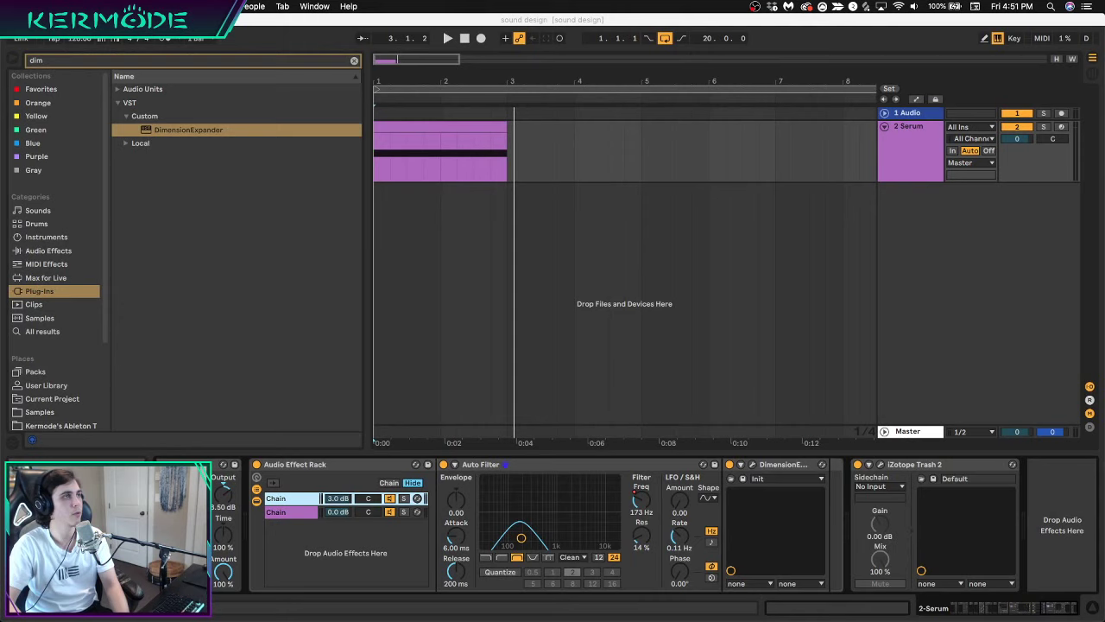
Insert an Auto Pan after iZotope Trash 2 with a rate of 41.2 Hz and an amount of about 81.7%
{"action": "left_click", "coordinate": [354, 60]}
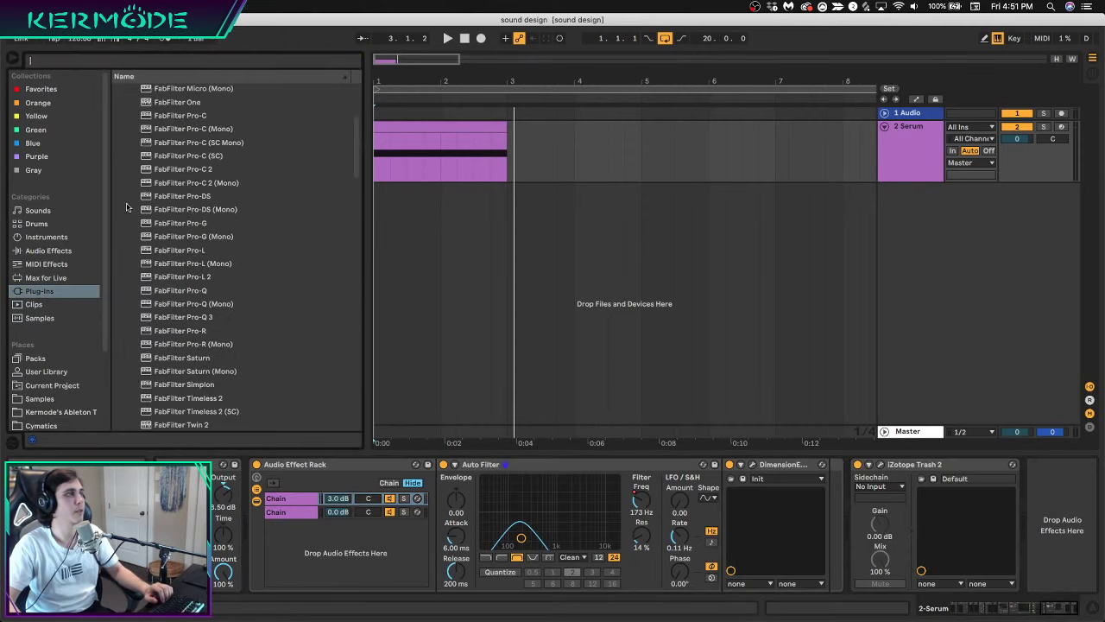
{"action": "left_click", "coordinate": [65, 251]}
{"action": "left_click_drag", "start_coordinate": [153, 130], "coordinate": [1048, 531]}
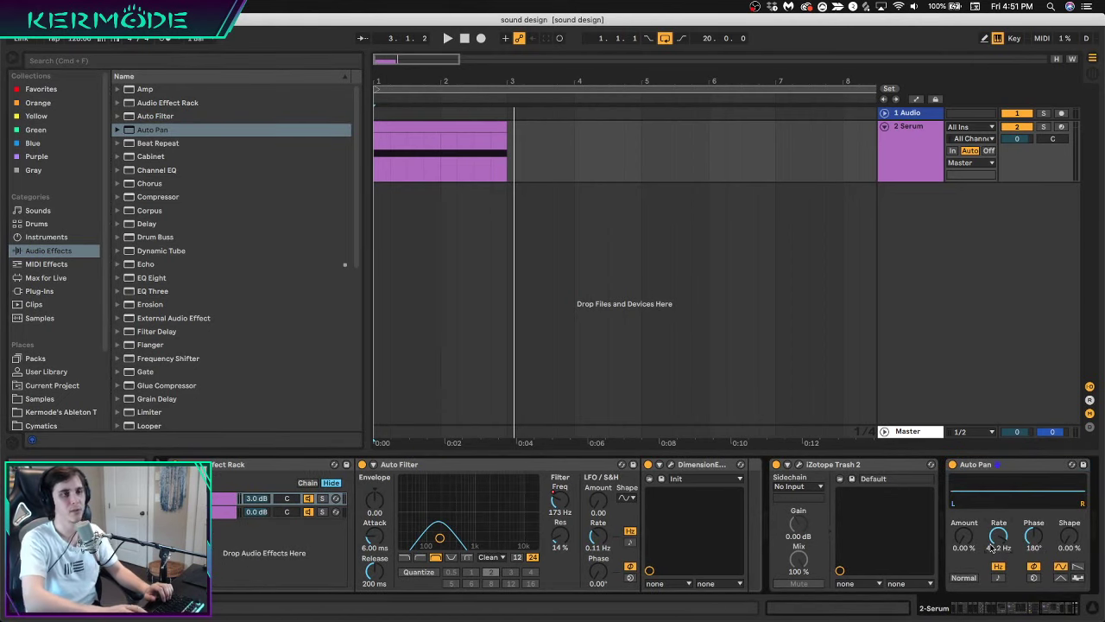
{"action": "left_click_drag", "start_coordinate": [980, 542], "coordinate": [980, 492]}
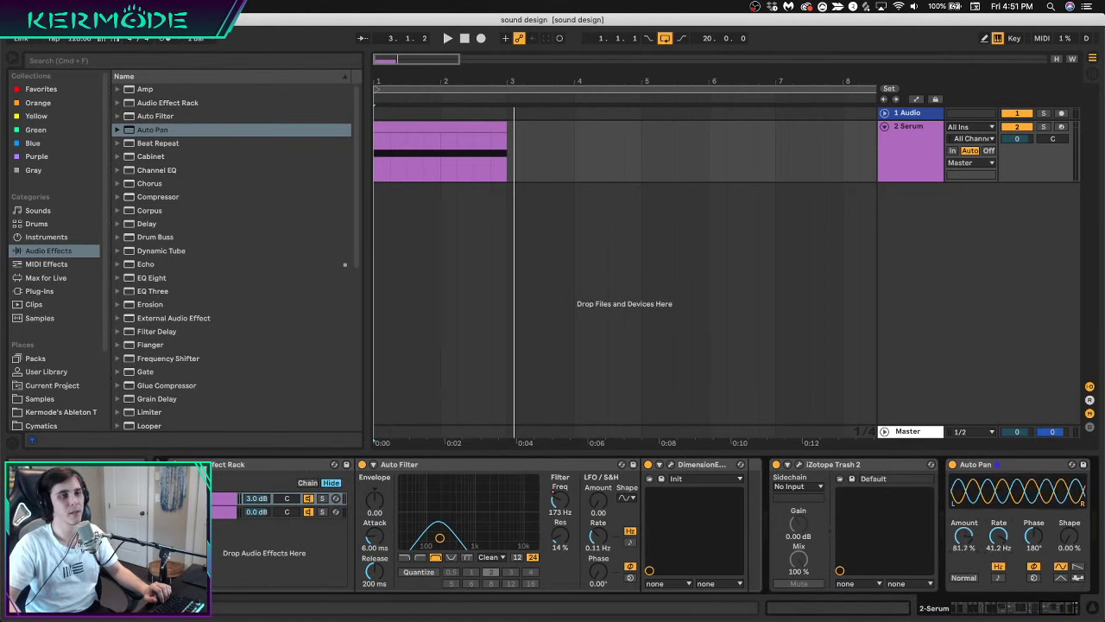
Try the Auto Pan phase at 0° during playback, raise the amount to 100% and set the phase to 100°
{"action": "key", "text": "space"}
{"action": "left_click_drag", "start_coordinate": [1034, 537], "coordinate": [1033, 576]}
{"action": "key", "text": "space"}
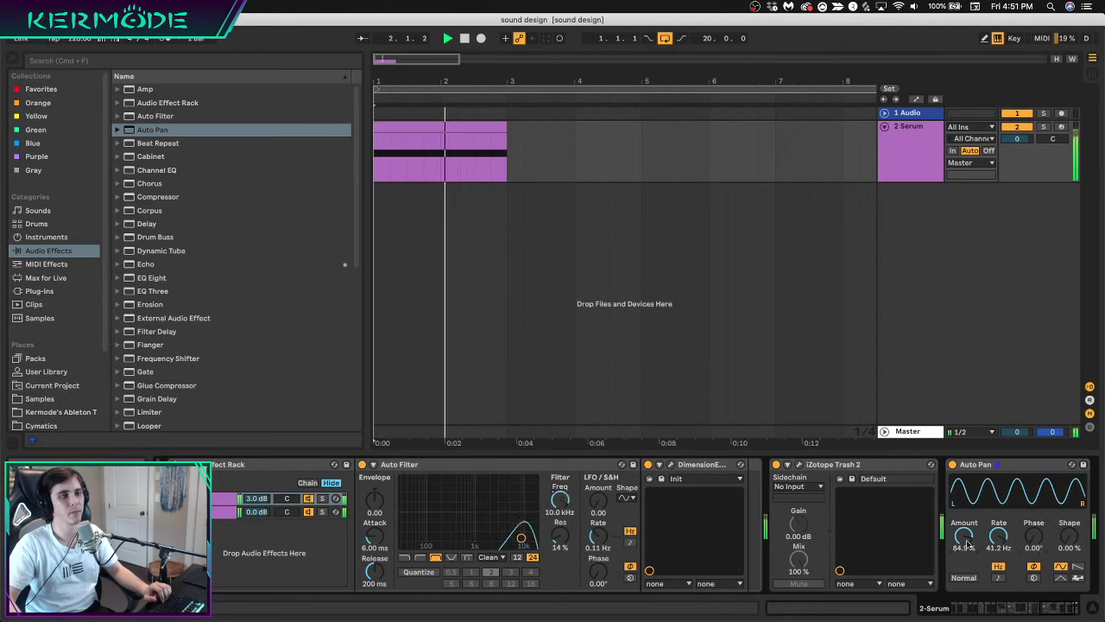
{"action": "left_click_drag", "start_coordinate": [965, 544], "coordinate": [966, 537]}
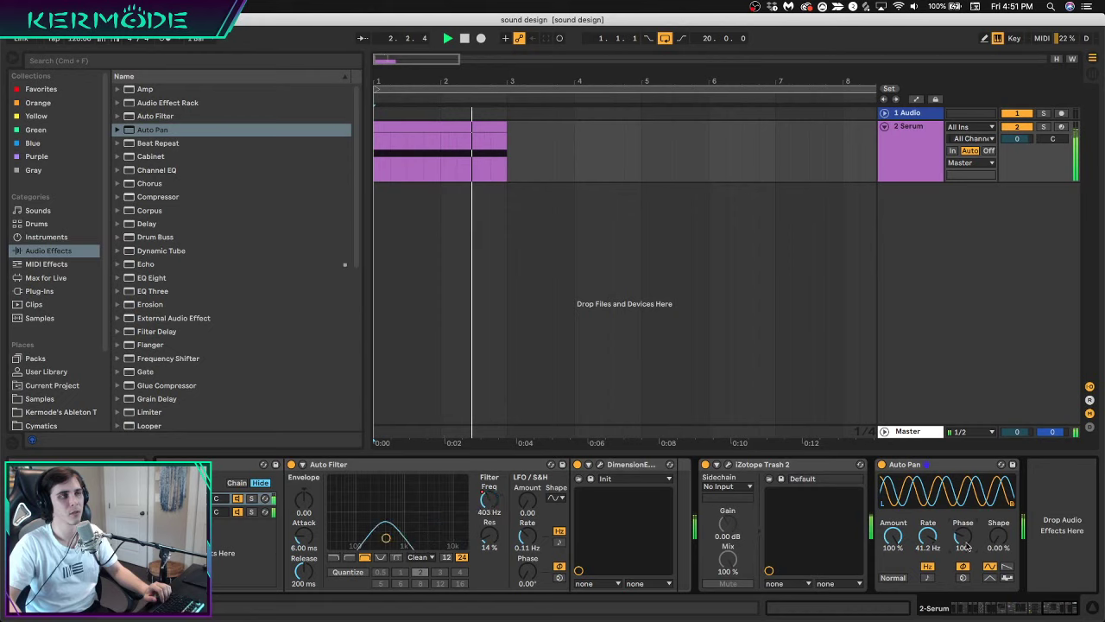
{"action": "key", "text": "space"}
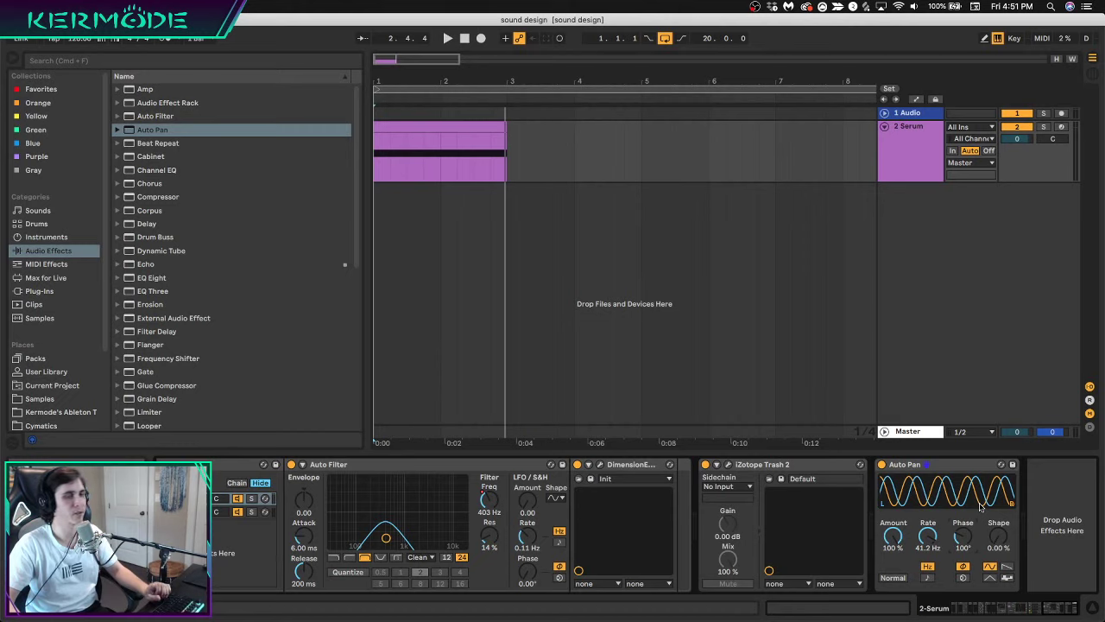
Audition the clip again and lower the Auto Pan phase to about 82.9°
{"action": "key", "text": "space"}
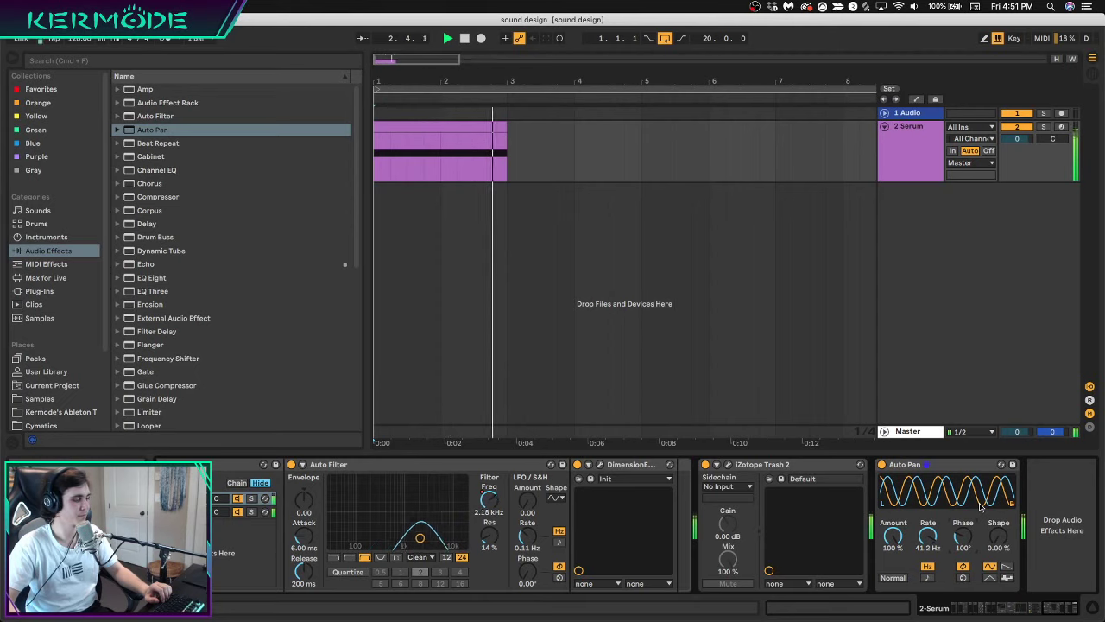
{"action": "key", "text": "space"}
{"action": "key", "text": "space"}
{"action": "left_click_drag", "start_coordinate": [963, 535], "coordinate": [964, 542]}
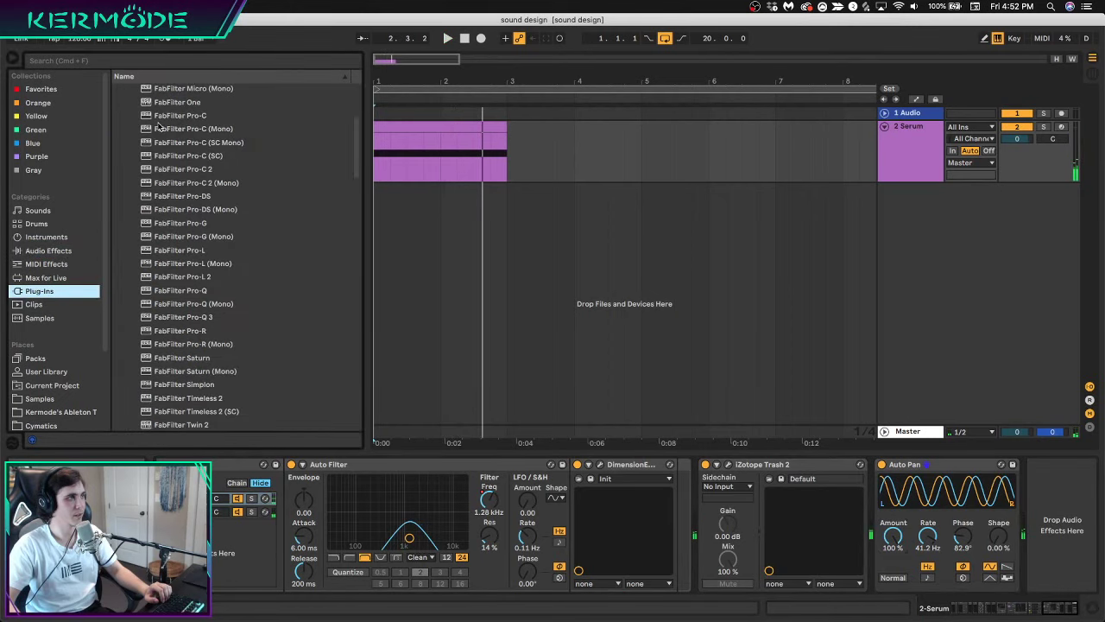
Add FabFilter Pro-Q 3 after the Auto Pan with a 12 dB/oct low cut at about 162 Hz
{"action": "double_click", "coordinate": [183, 317]}
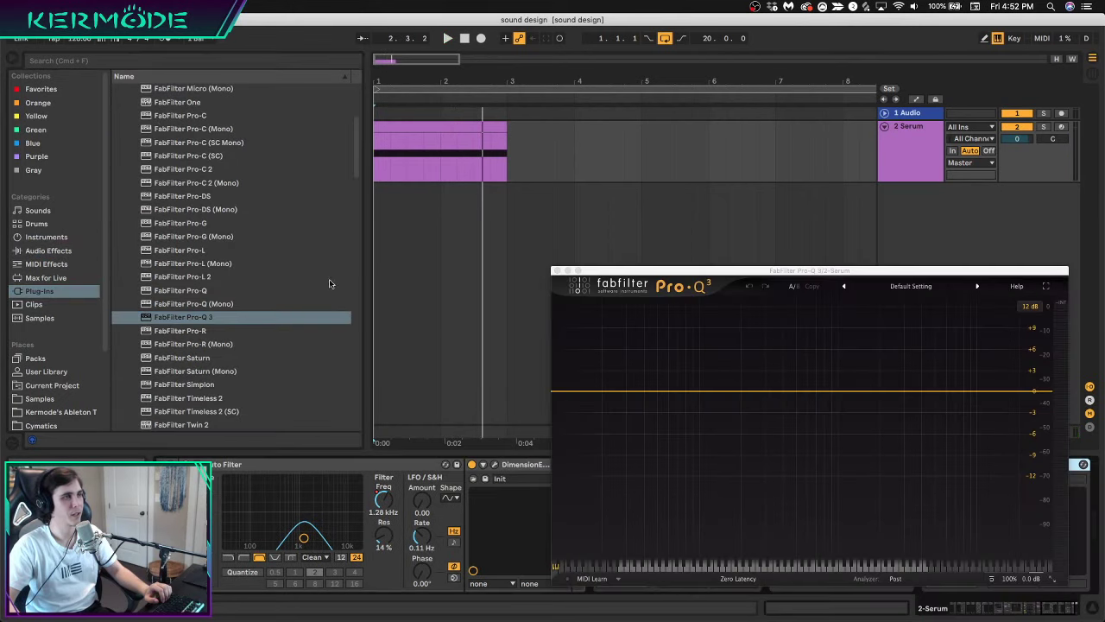
{"action": "double_click", "coordinate": [594, 395]}
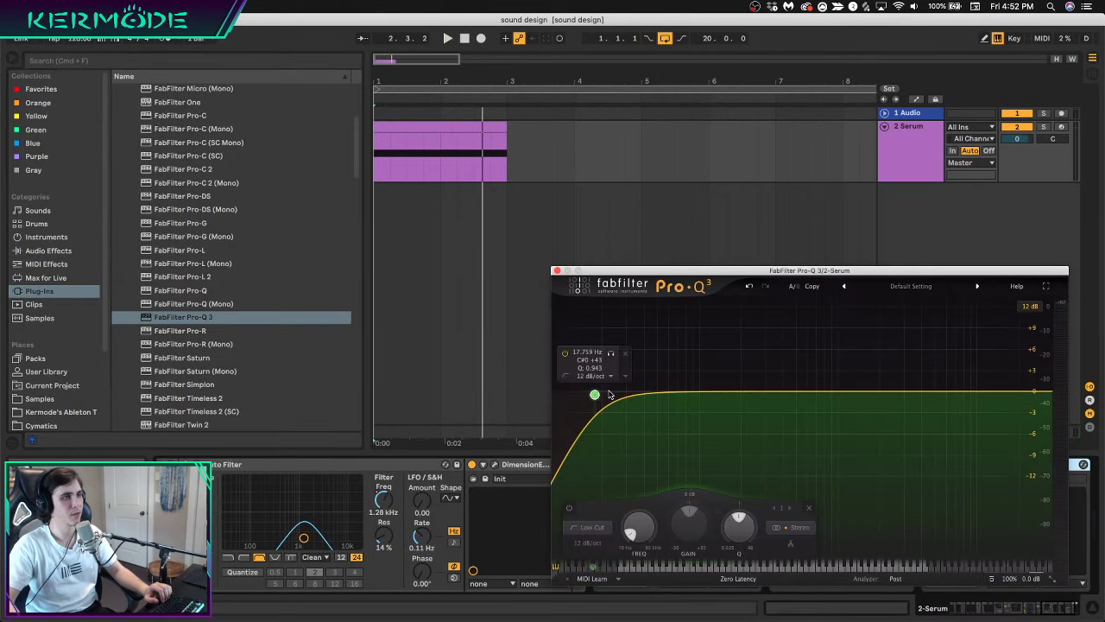
{"action": "key", "text": "space"}
{"action": "left_click_drag", "start_coordinate": [594, 395], "coordinate": [728, 394]}
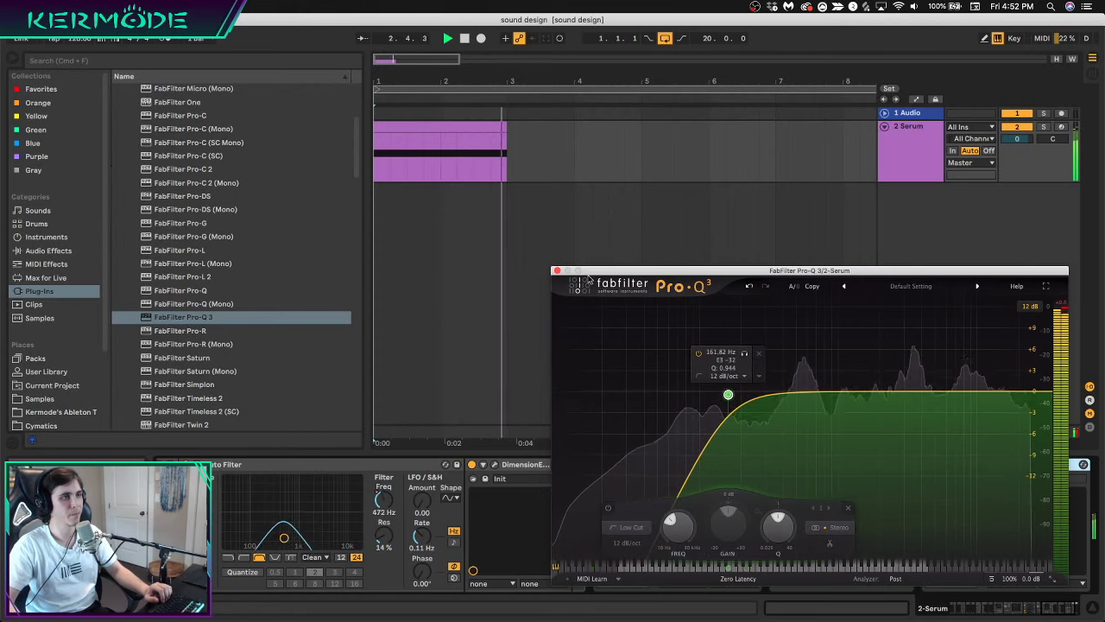
{"action": "key", "text": "space"}
{"action": "key", "text": "super+w"}
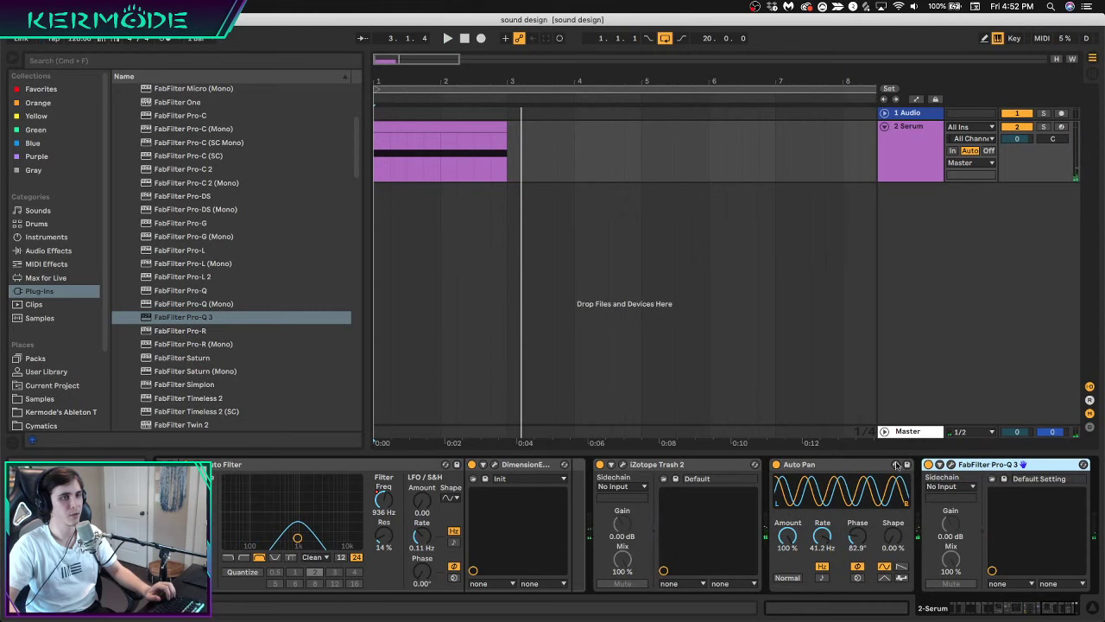
Group the Auto Pan and Pro-Q 3 into an Audio Effect Rack and duplicate the chain
{"action": "left_click", "coordinate": [859, 468]}
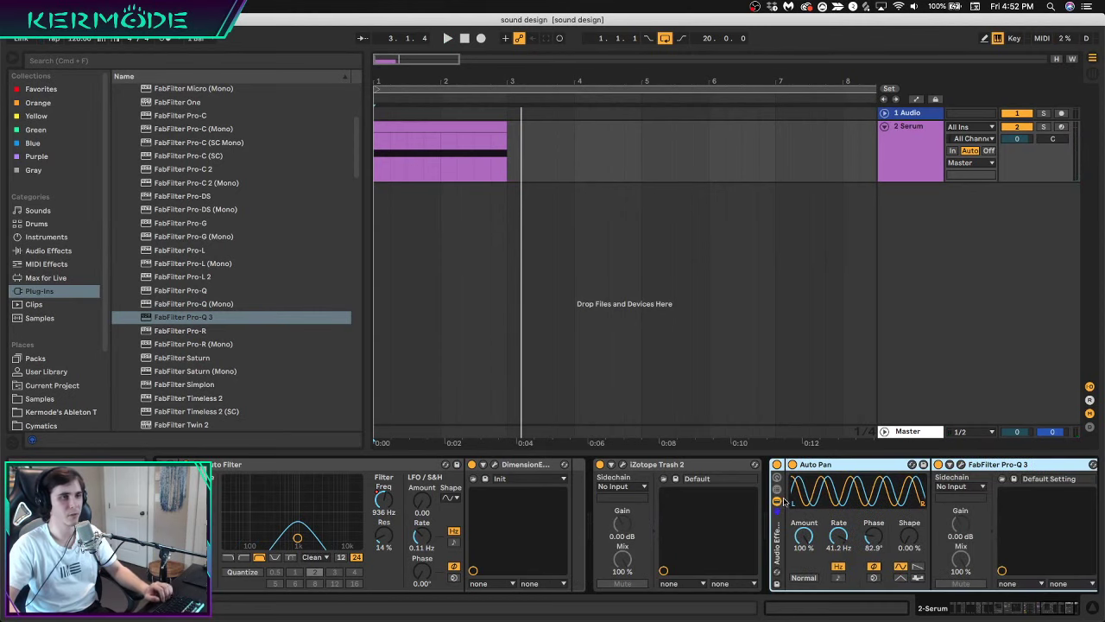
{"action": "key", "text": "super+g"}
{"action": "left_click", "coordinate": [818, 499]}
{"action": "key", "text": "super+d"}
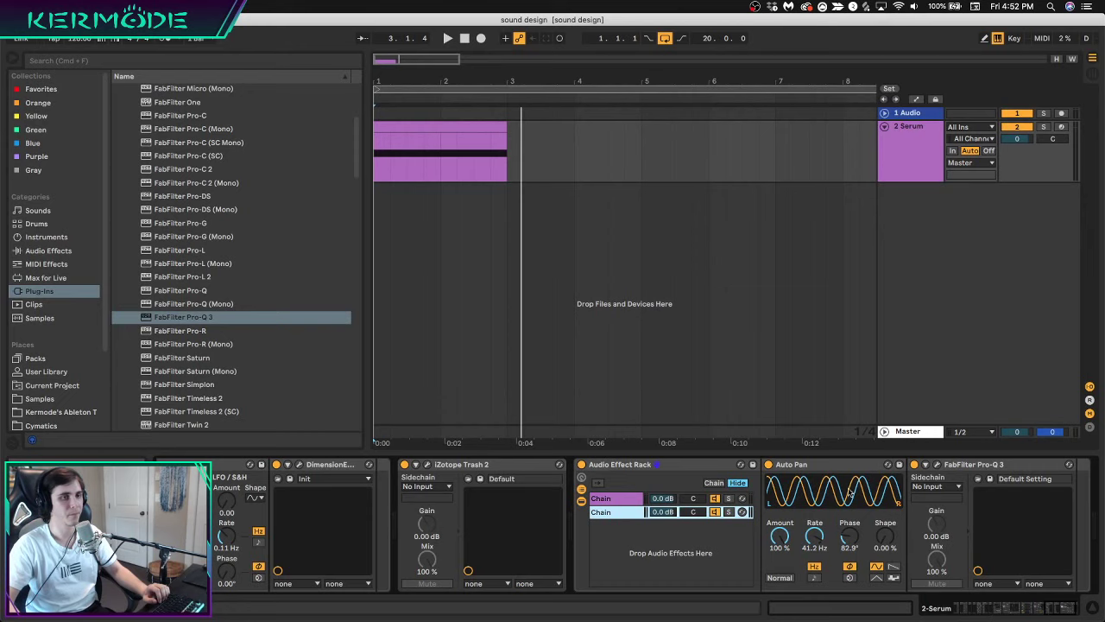
Remove the Auto Pan from the duplicated chain and switch its Pro-Q 3 band to a 12 dB/oct high cut during an audition
{"action": "left_click", "coordinate": [791, 466]}
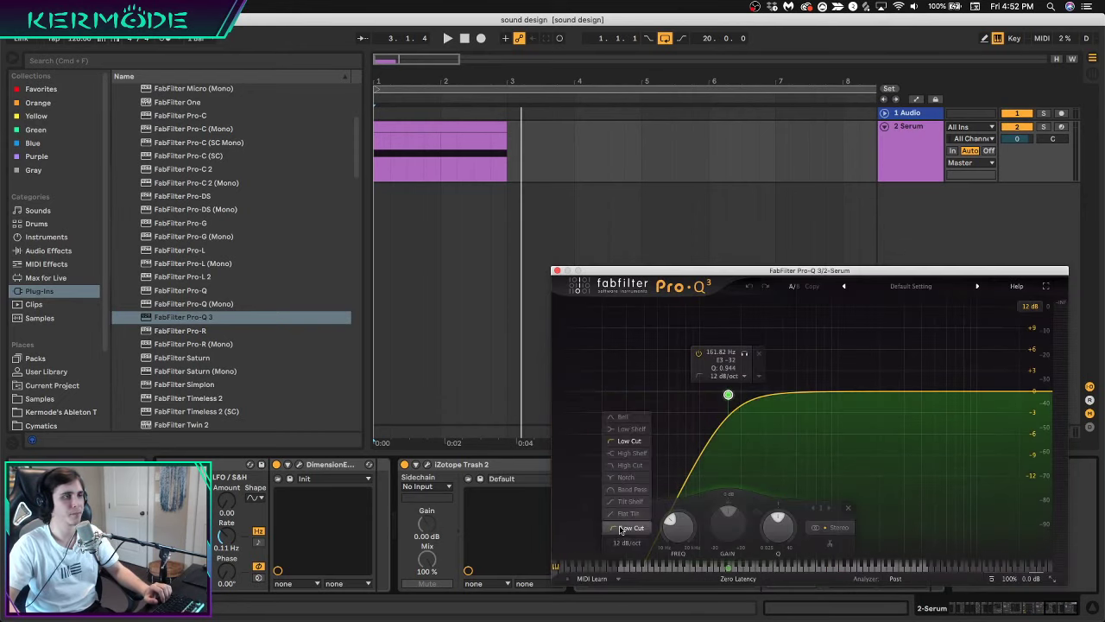
{"action": "left_click", "coordinate": [625, 542]}
{"action": "left_click", "coordinate": [624, 543]}
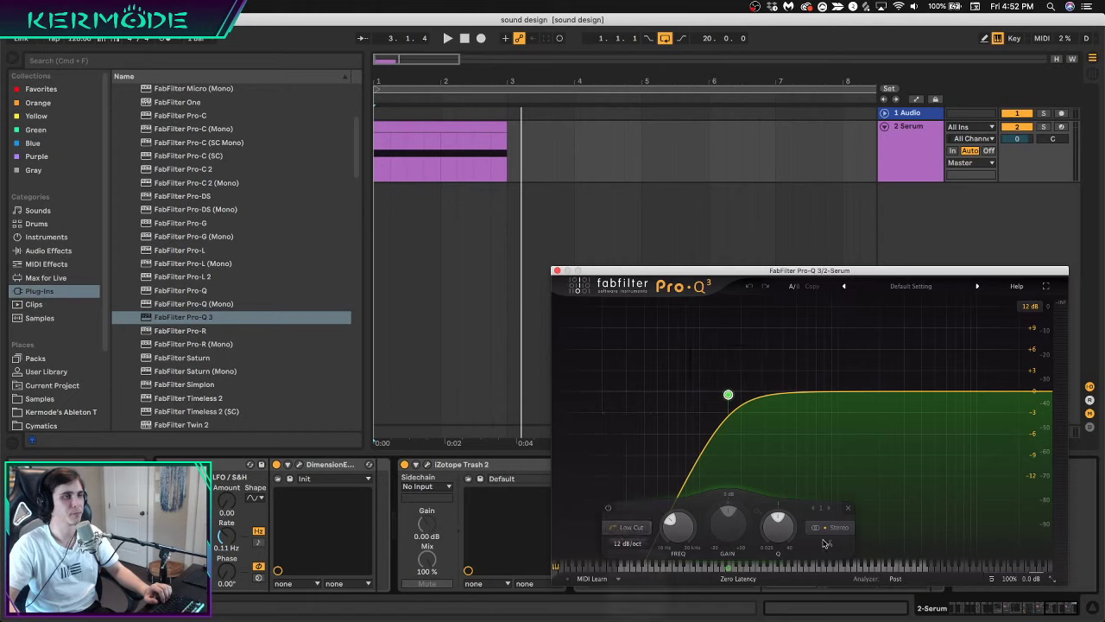
{"action": "left_click", "coordinate": [634, 527]}
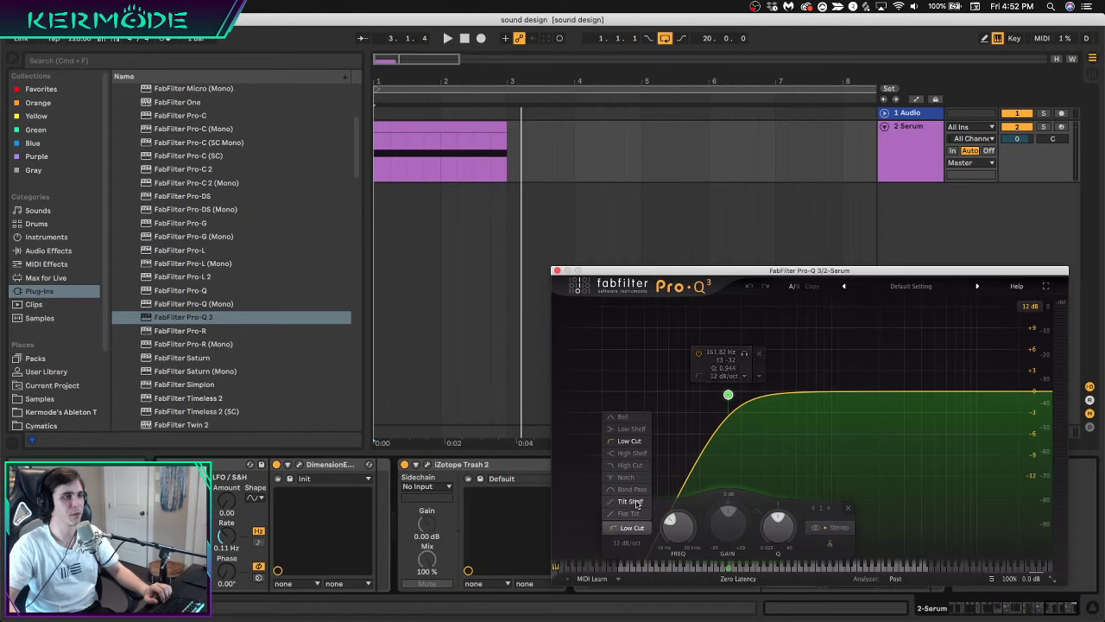
{"action": "left_click", "coordinate": [630, 464]}
{"action": "key", "text": "space"}
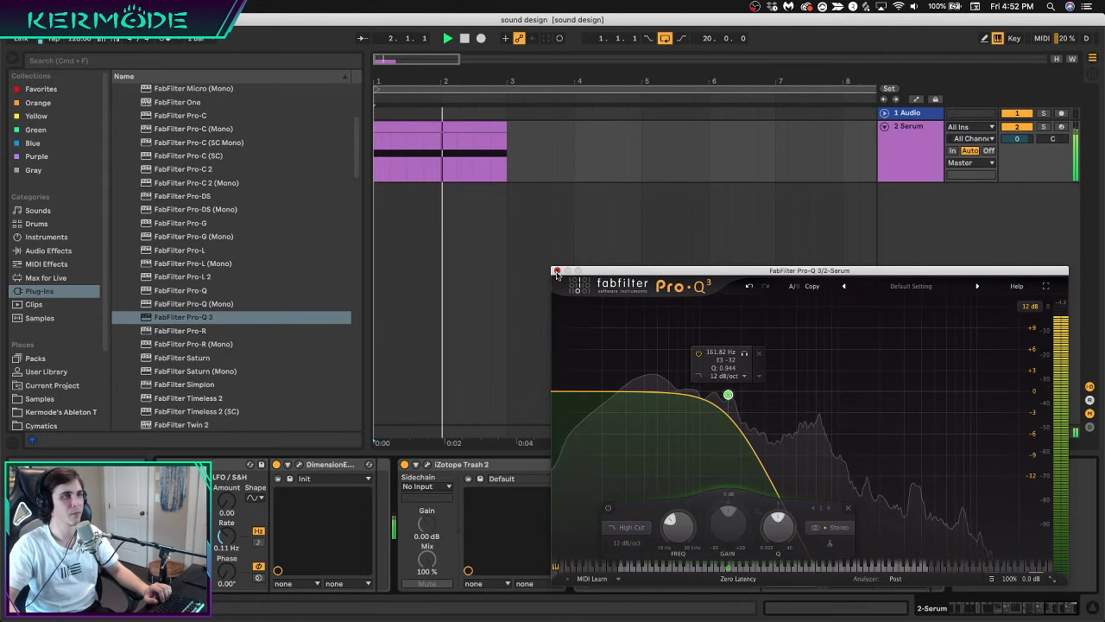
{"action": "left_click", "coordinate": [557, 271]}
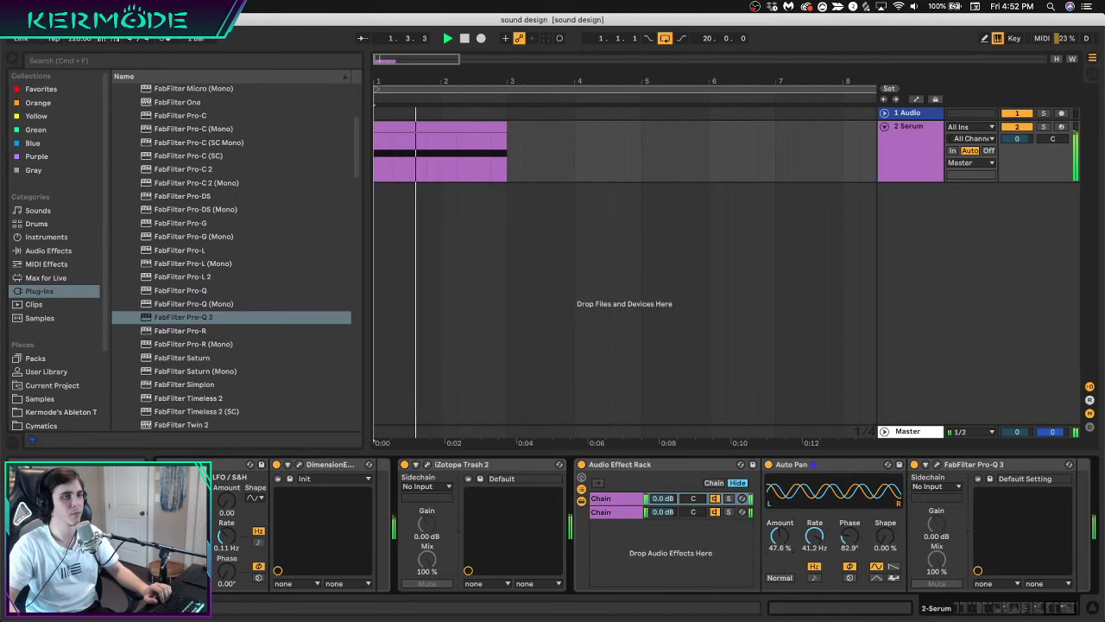
Set the first chain's Auto Pan amount to 100% and its chain volume to -9.3 dB
{"action": "left_click_drag", "start_coordinate": [786, 539], "coordinate": [786, 496]}
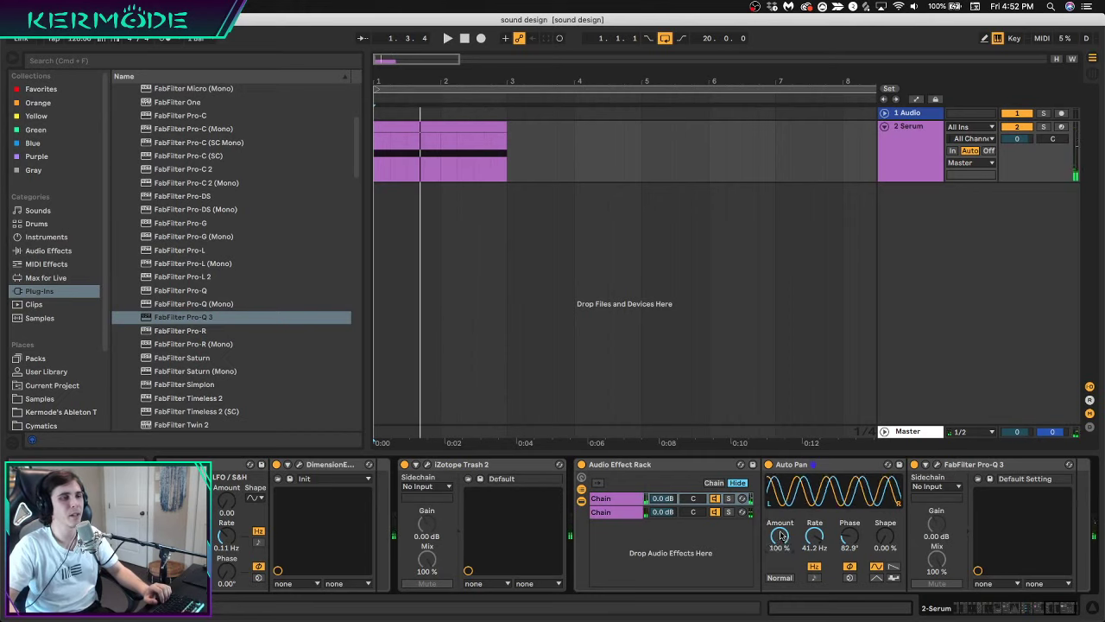
{"action": "left_click", "coordinate": [606, 519]}
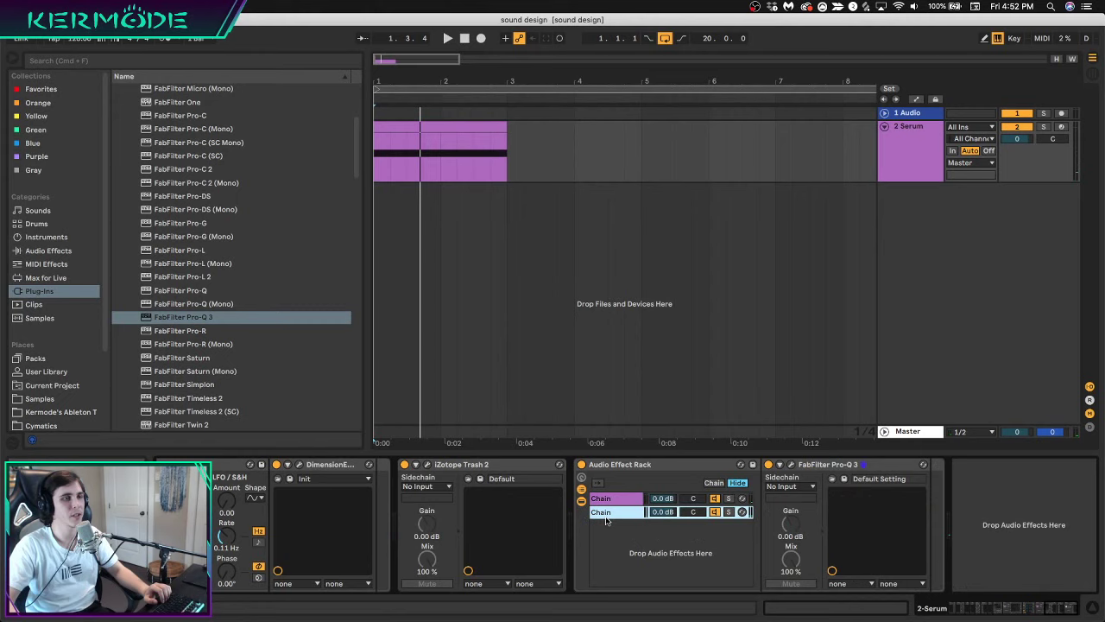
{"action": "left_click", "coordinate": [609, 499]}
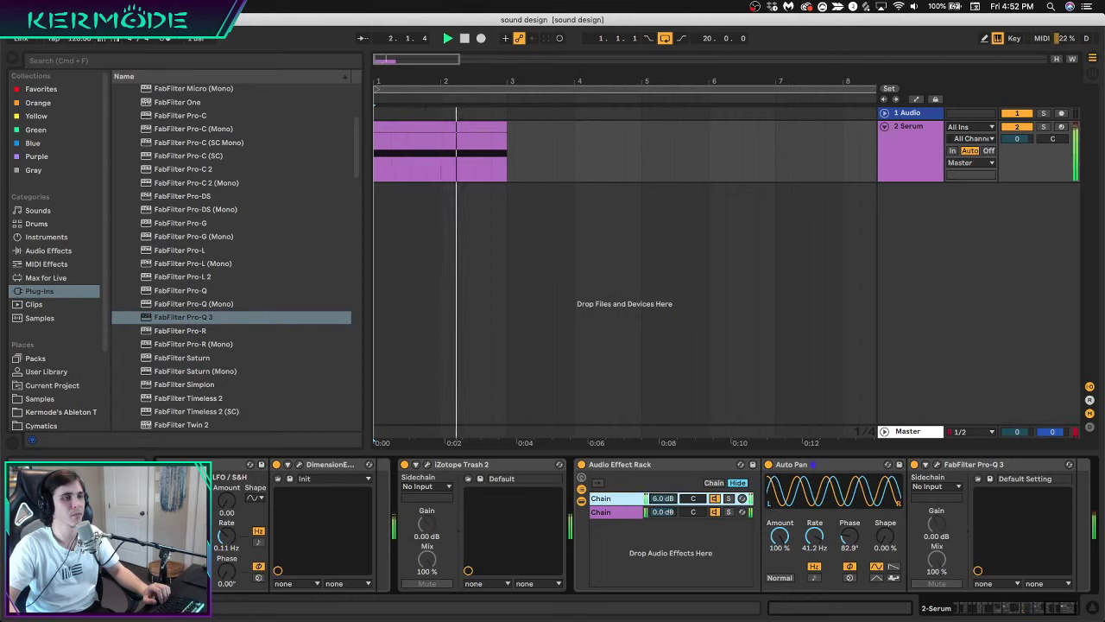
{"action": "left_click_drag", "start_coordinate": [662, 499], "coordinate": [662, 468]}
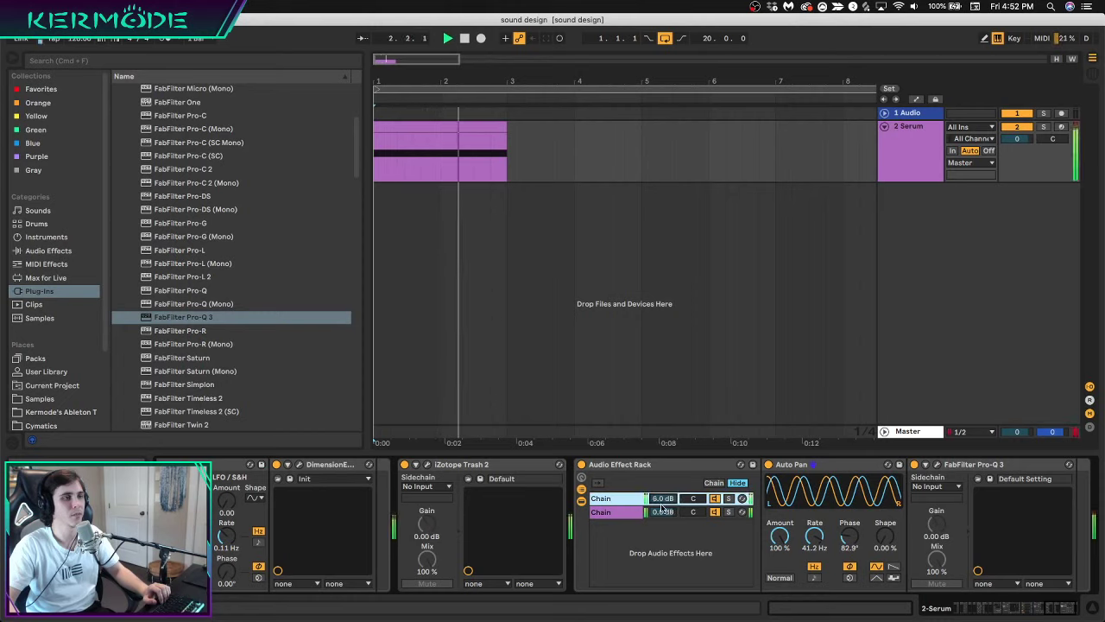
{"action": "left_click_drag", "start_coordinate": [662, 500], "coordinate": [662, 559]}
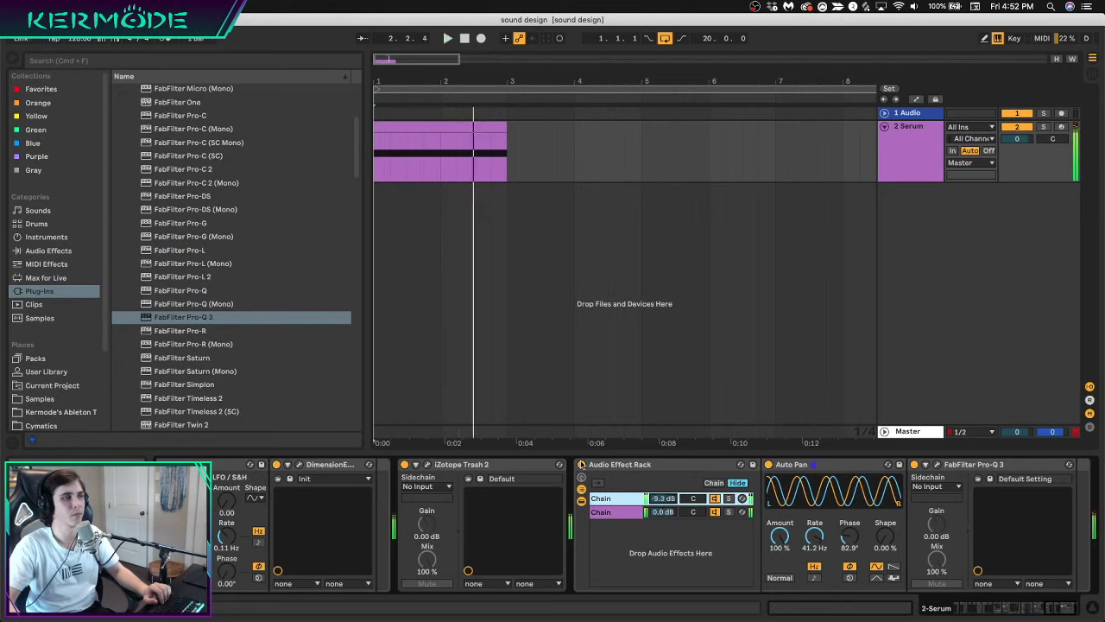
Audition the clip with the Audio Effect Rack bypassed and enabled to compare the sound
{"action": "left_click", "coordinate": [581, 465]}
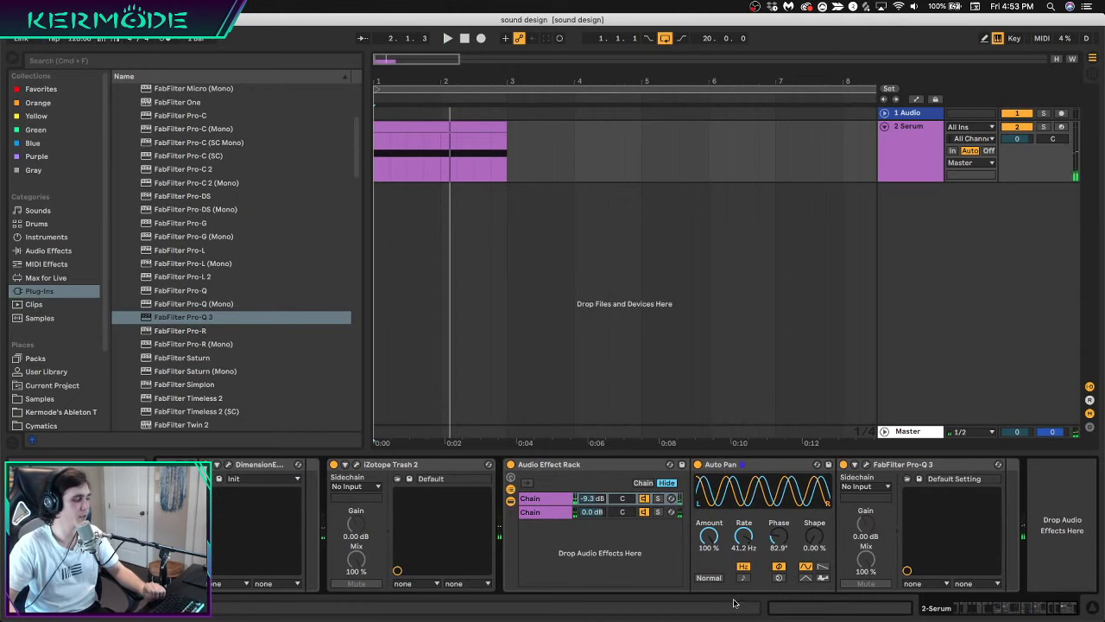
{"action": "key", "text": "space"}
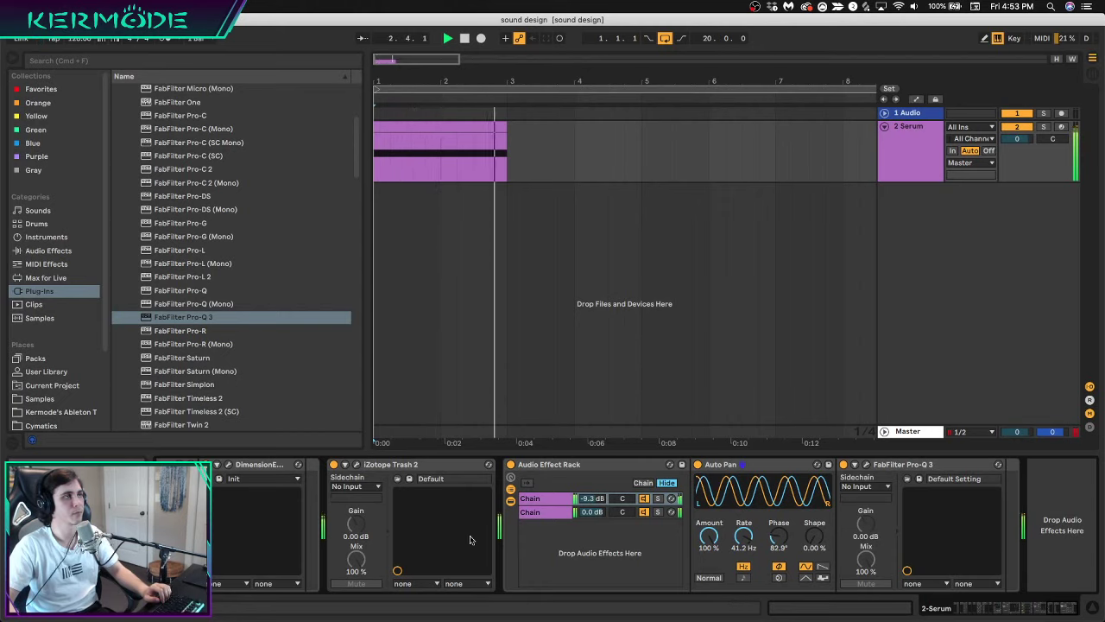
{"action": "left_click", "coordinate": [421, 193]}
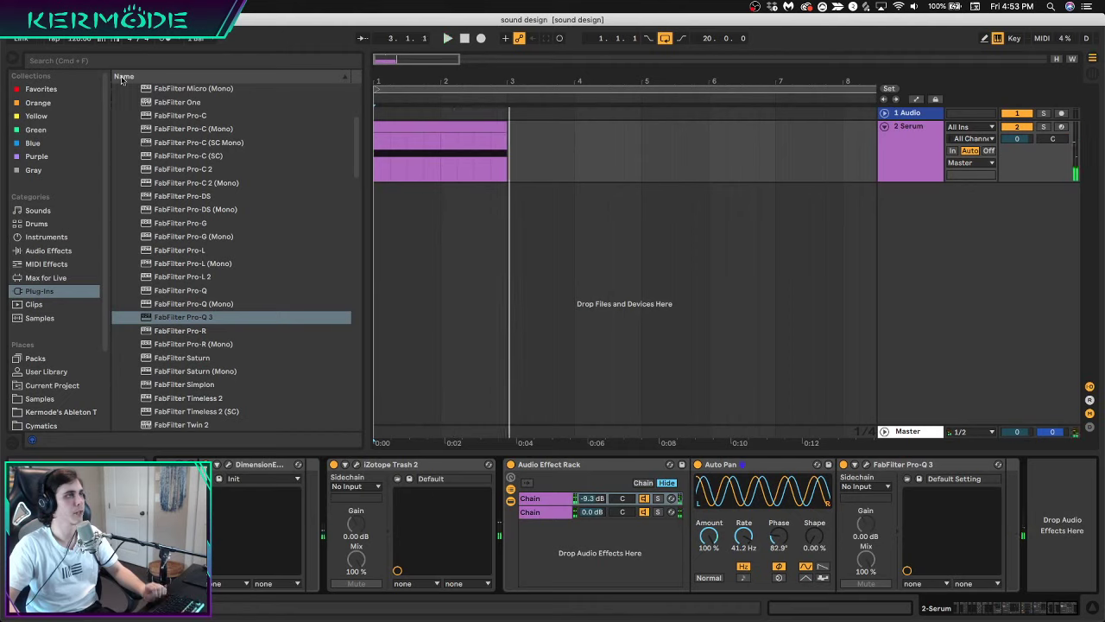
Find SerumFX, add it after the effect rack and enable its filter as Notch 24
{"action": "key", "text": "super+f"}
{"action": "type", "text": "ser"}
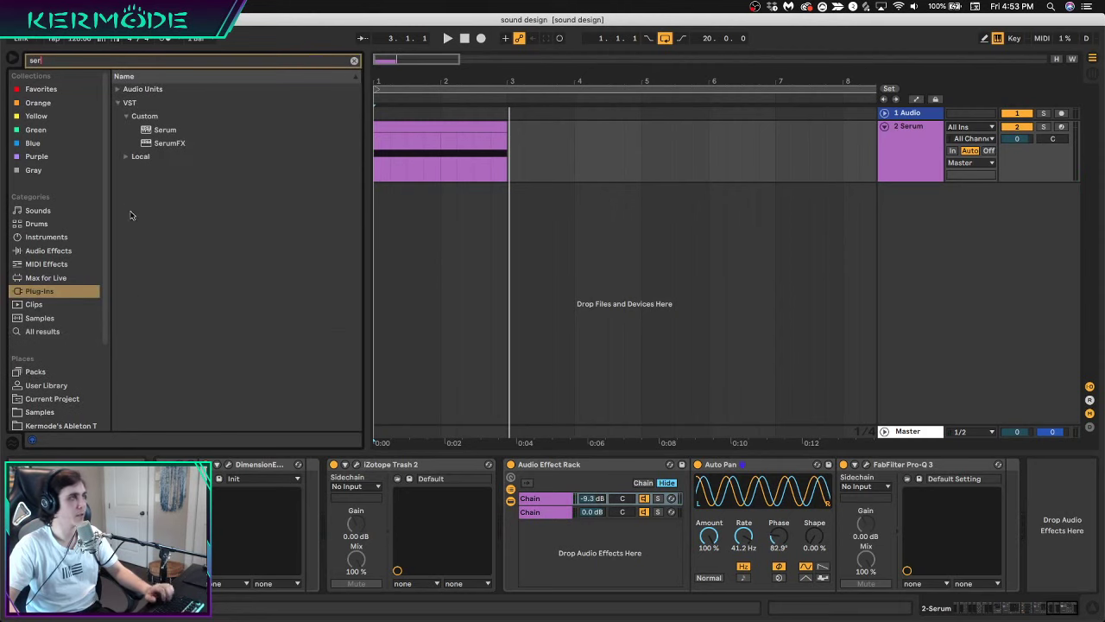
{"action": "left_click", "coordinate": [161, 145]}
{"action": "left_click_drag", "start_coordinate": [164, 156], "coordinate": [399, 125]}
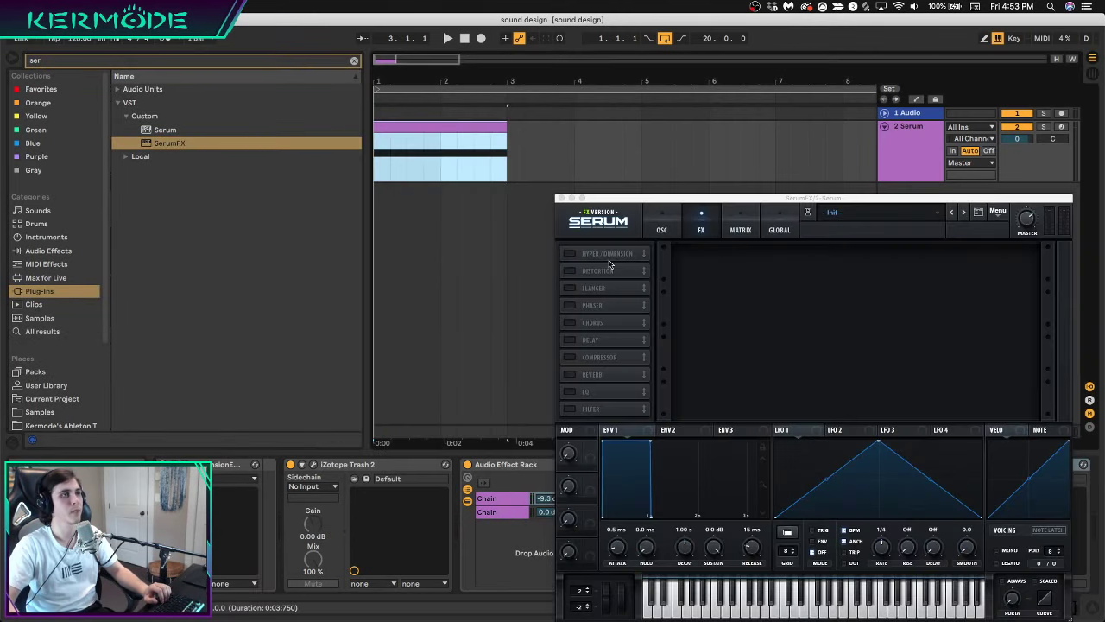
{"action": "left_click", "coordinate": [569, 408]}
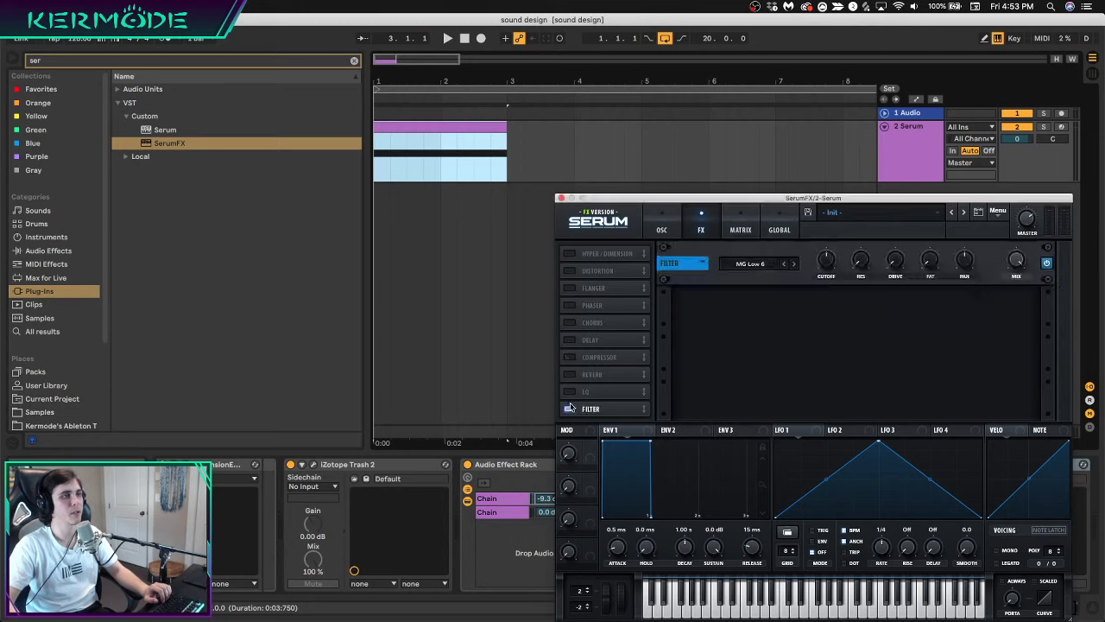
{"action": "left_click", "coordinate": [749, 263]}
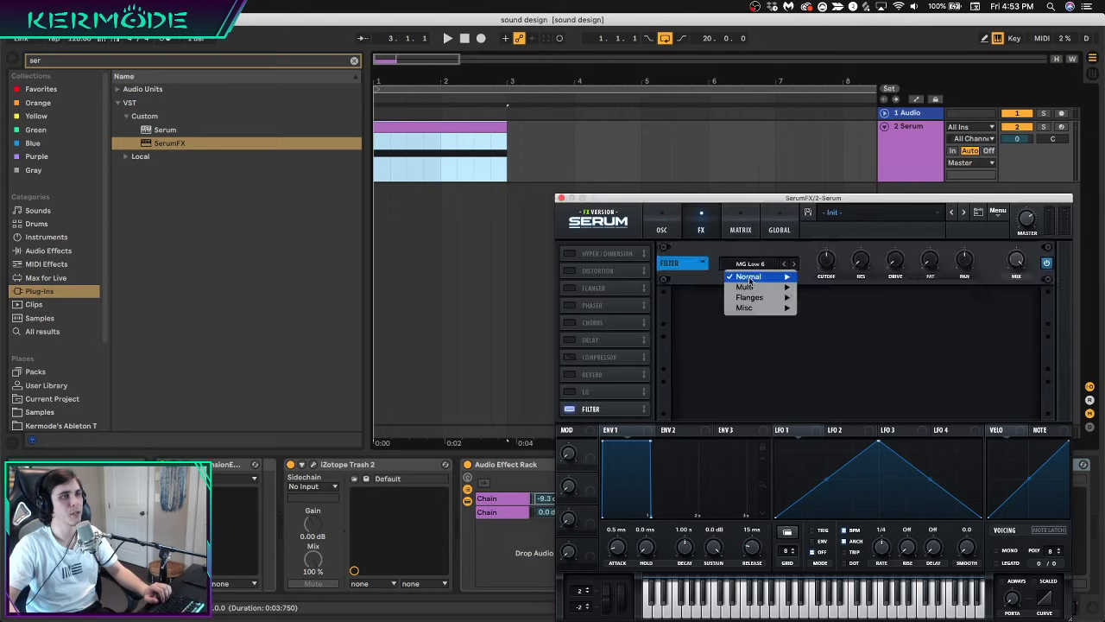
{"action": "mouse_move", "coordinate": [750, 278]}
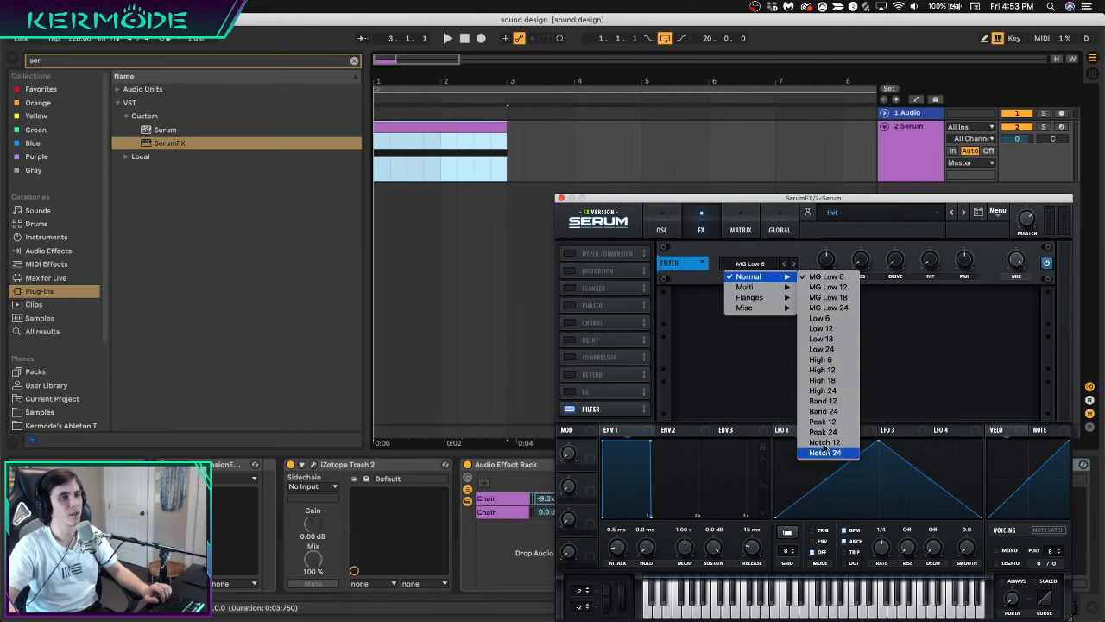
{"action": "left_click", "coordinate": [824, 450]}
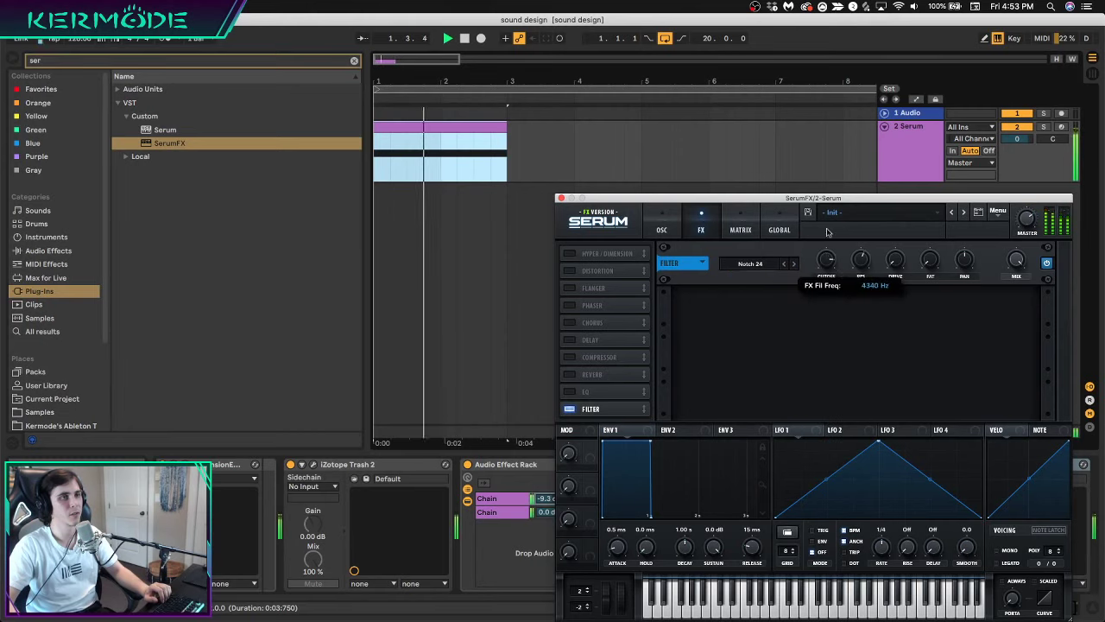
Try the SerumFX filter as NN 12 and sweep its cutoff to about 5005 Hz during playback
{"action": "left_click", "coordinate": [750, 263]}
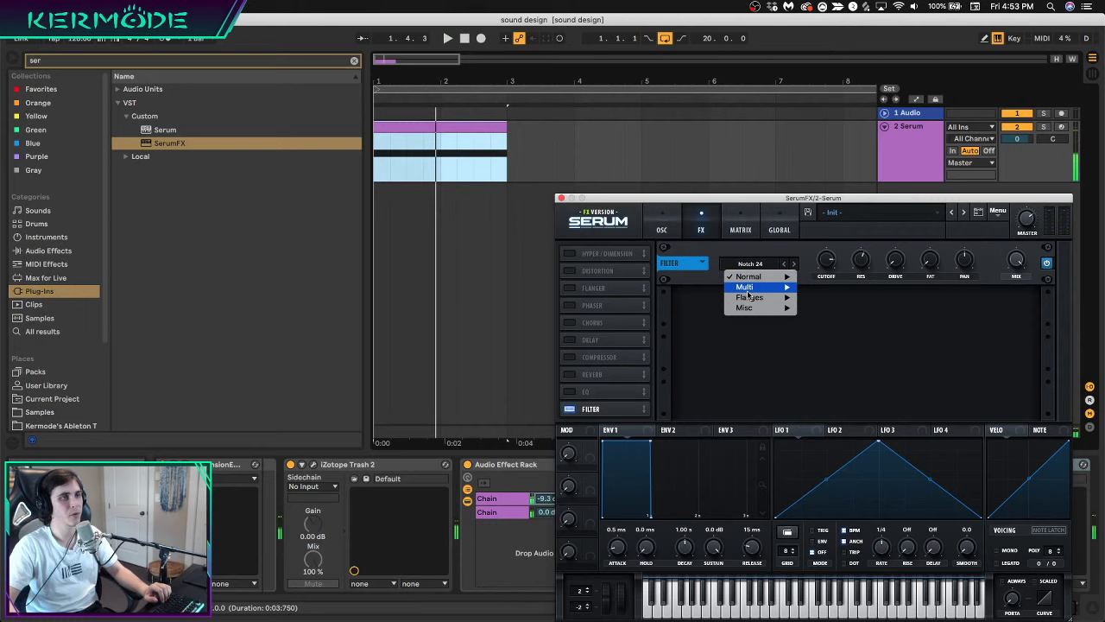
{"action": "mouse_move", "coordinate": [748, 292]}
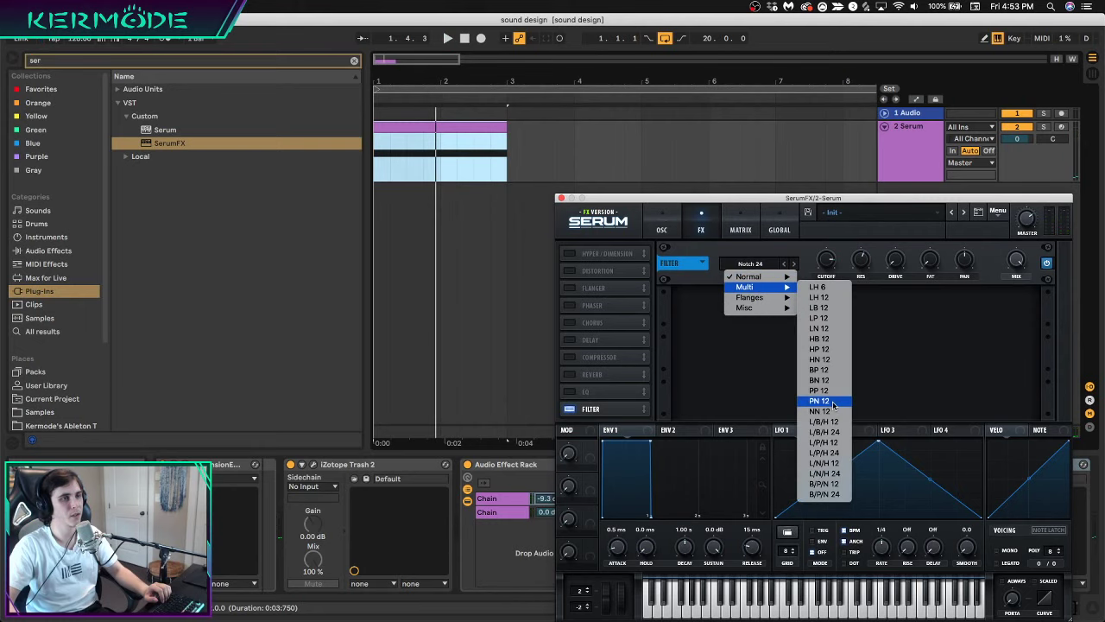
{"action": "left_click", "coordinate": [825, 411]}
{"action": "key", "text": "space"}
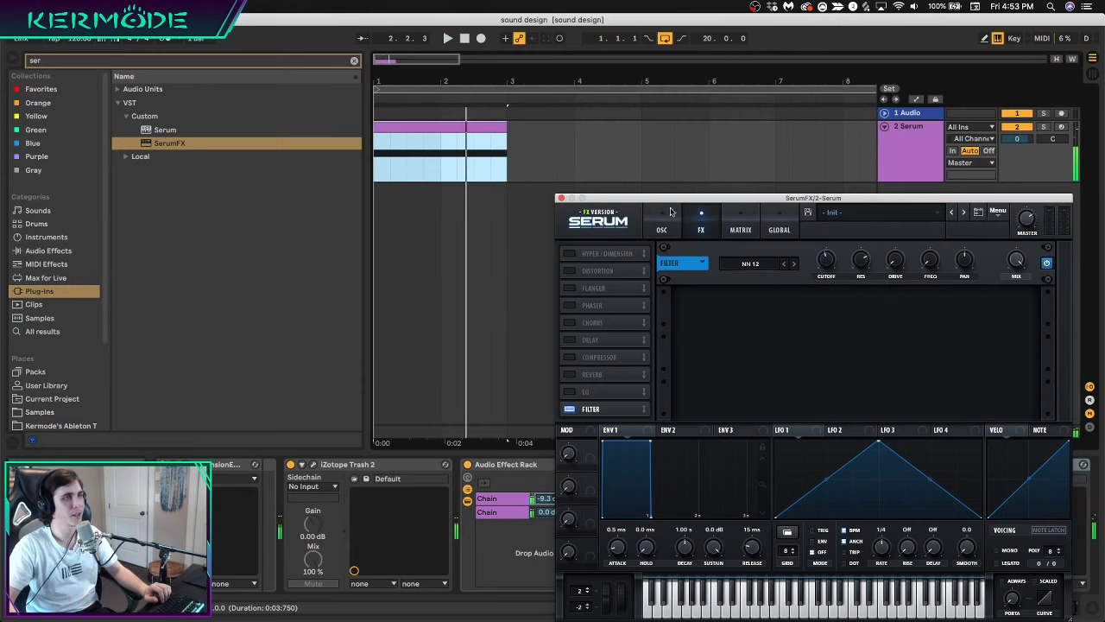
{"action": "left_click_drag", "start_coordinate": [728, 203], "coordinate": [588, 227]}
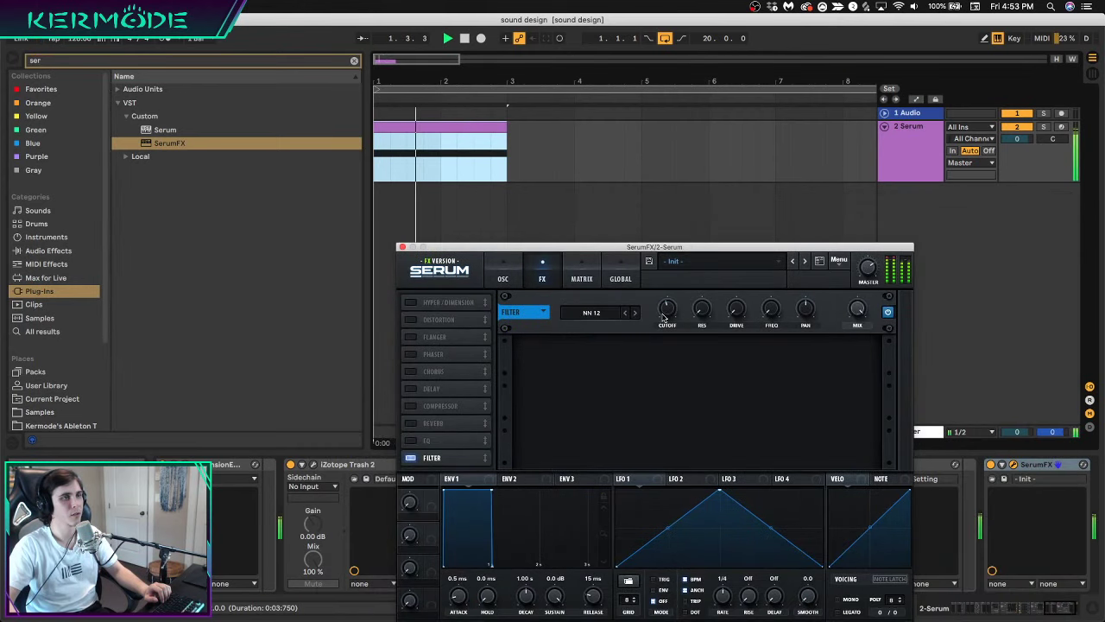
{"action": "left_click_drag", "start_coordinate": [664, 317], "coordinate": [695, 354]}
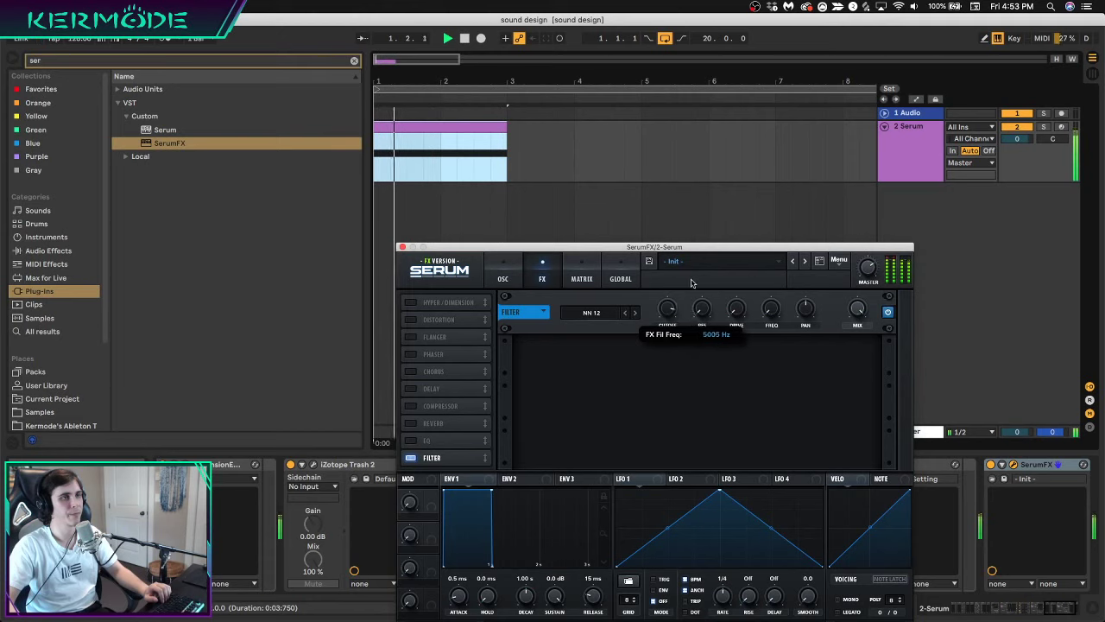
Stop playback and delete SerumFX from the Serum track
{"action": "left_click", "coordinate": [1036, 463]}
{"action": "key", "text": "space"}
{"action": "key", "text": "Delete"}
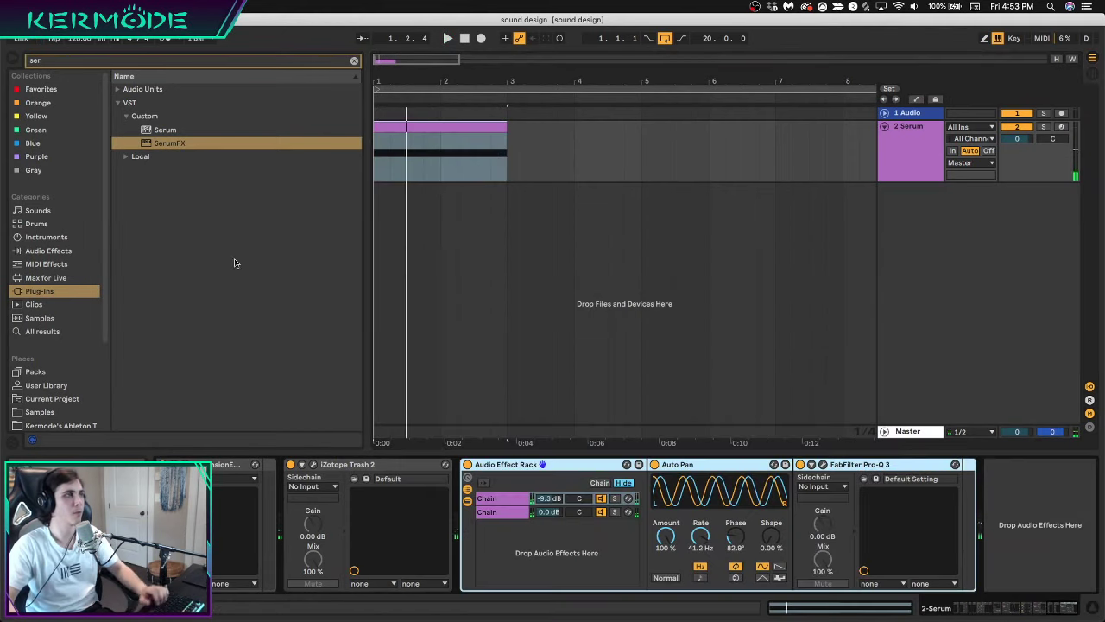
Clear the browser search and add the Utility audio effect at the end of the Serum track's device chain
{"action": "left_click", "coordinate": [49, 251]}
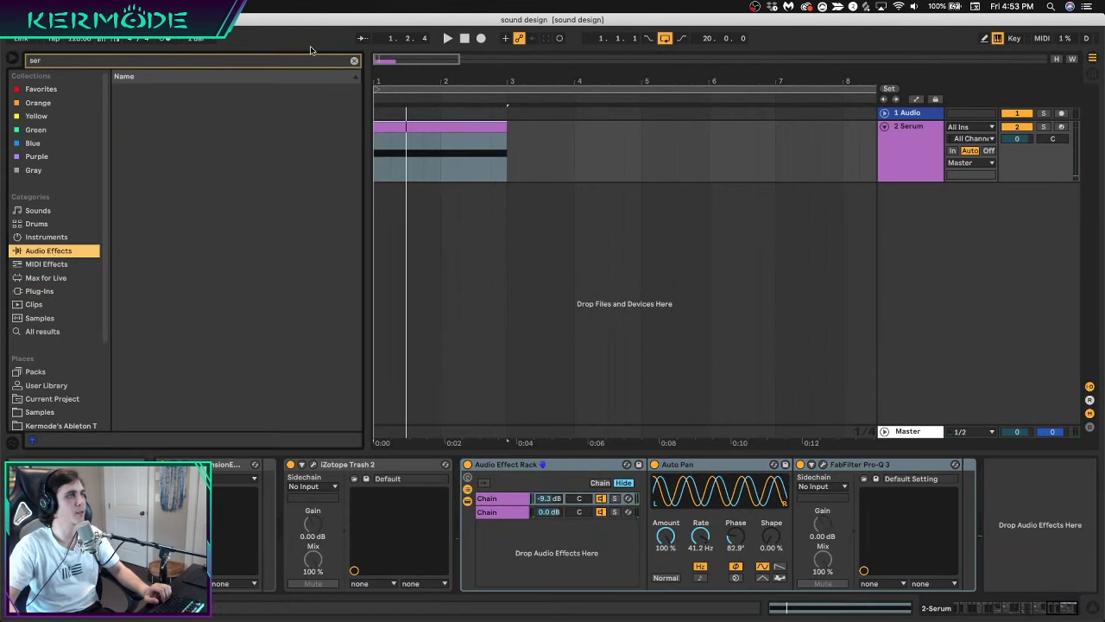
{"action": "left_click", "coordinate": [354, 61]}
{"action": "scroll", "coordinate": [154, 400], "scroll_direction": "down", "scroll_amount": 5}
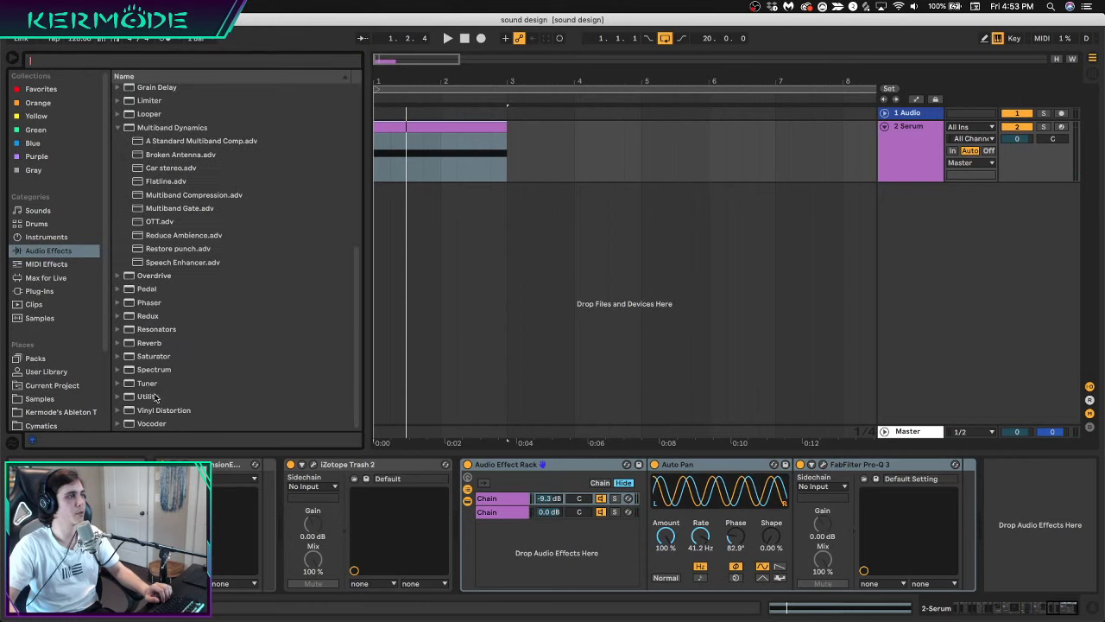
{"action": "left_click", "coordinate": [341, 397]}
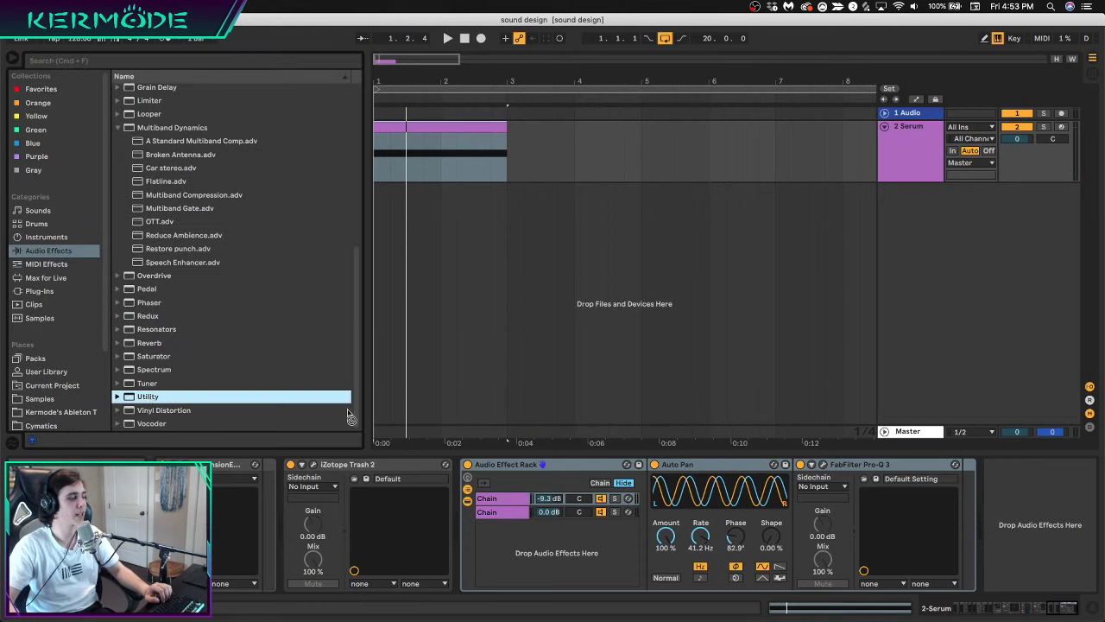
{"action": "left_click_drag", "start_coordinate": [349, 417], "coordinate": [1051, 516]}
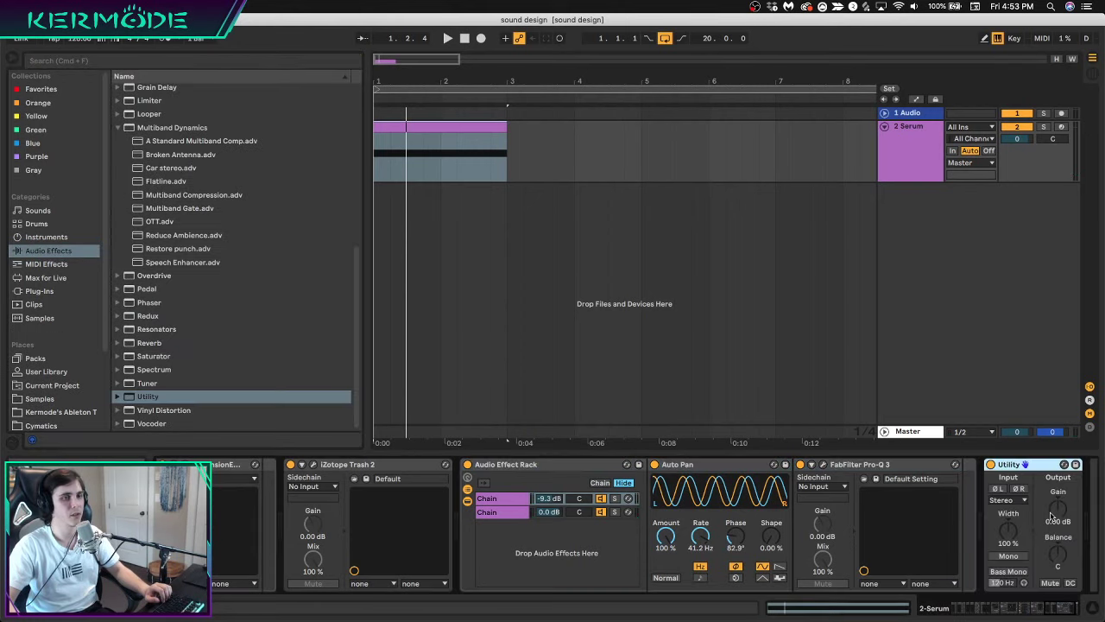
Automate the Utility gain on the Serum track, rising to 0 dB at beat 1.2 and falling to -50.8 dB by beat 1.3
{"action": "left_click", "coordinate": [1052, 516]}
{"action": "key", "text": "a"}
{"action": "left_click_drag", "start_coordinate": [378, 83], "coordinate": [377, 156]}
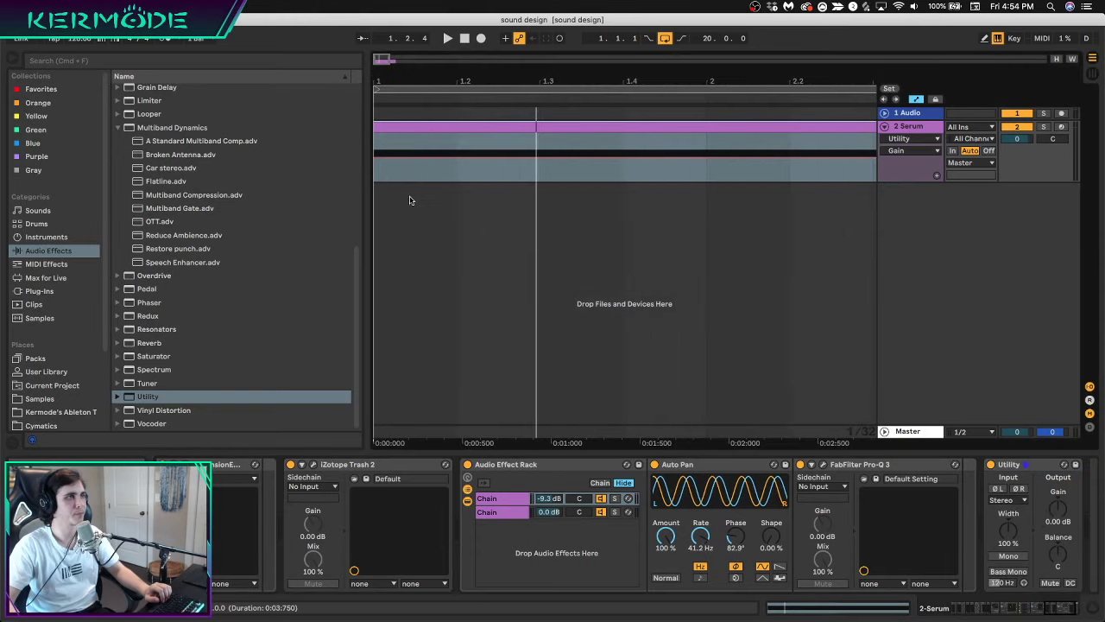
{"action": "key", "text": "space"}
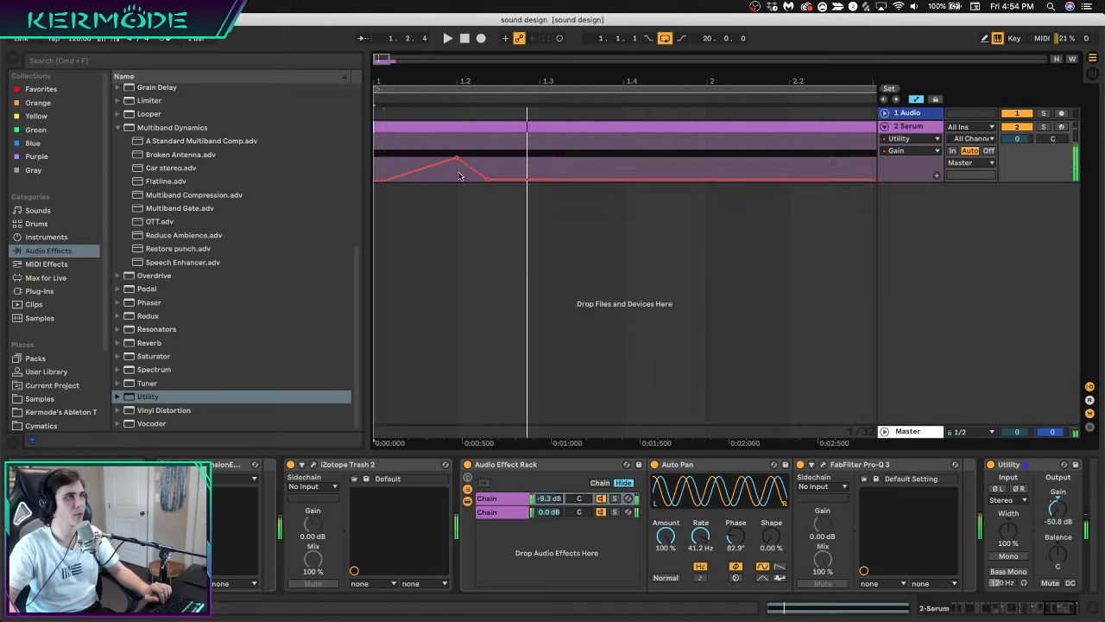
{"action": "key", "text": "space"}
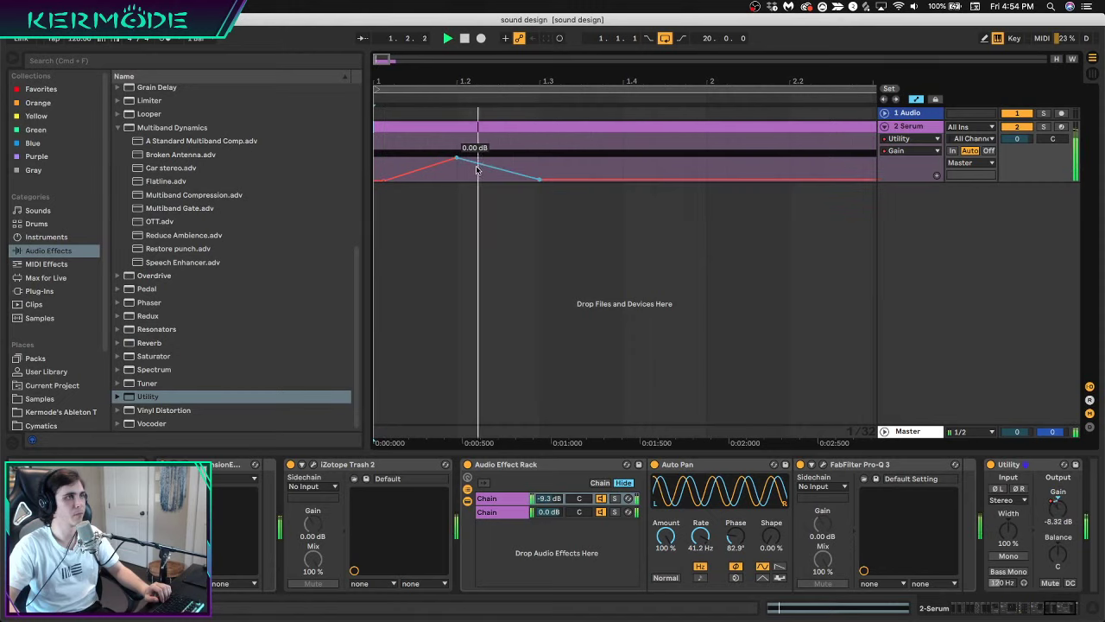
{"action": "key", "text": "space"}
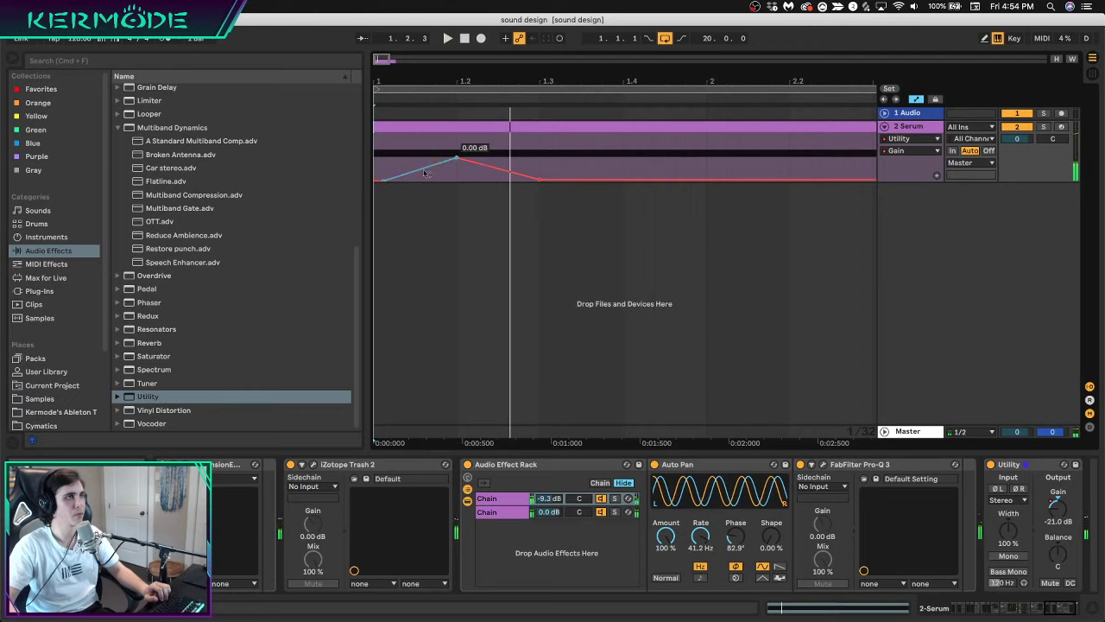
Bend the gain automation's rising and falling segments into smooth curves while auditioning the clip
{"action": "key", "text": "space"}
{"action": "left_click_drag", "start_coordinate": [424, 174], "coordinate": [492, 154]}
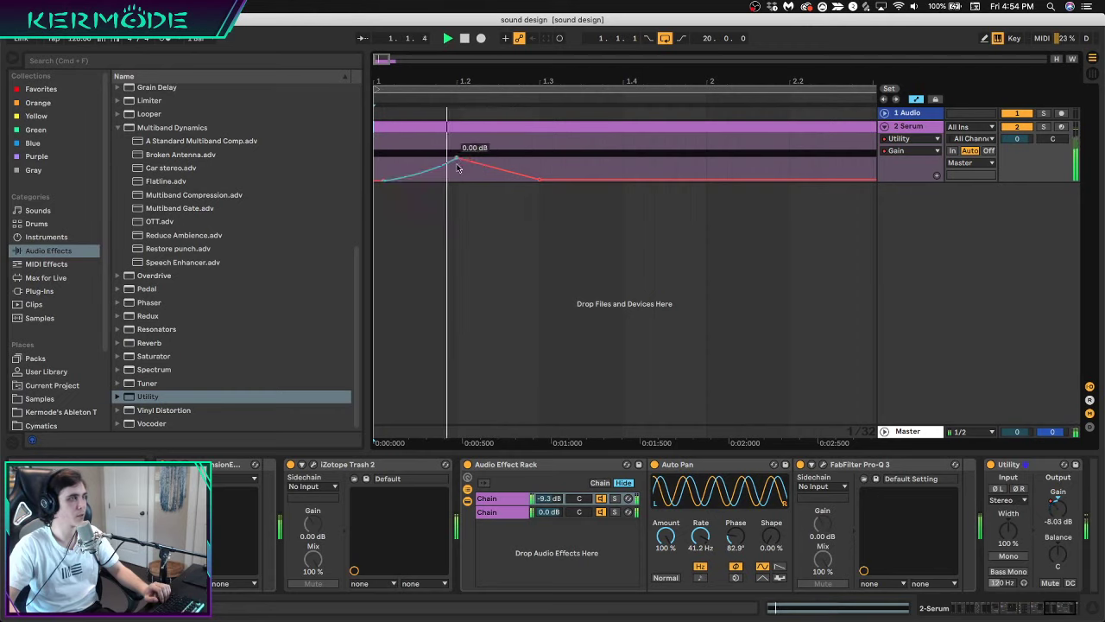
{"action": "key", "text": "space"}
{"action": "key", "text": "space"}
{"action": "key", "text": "space"}
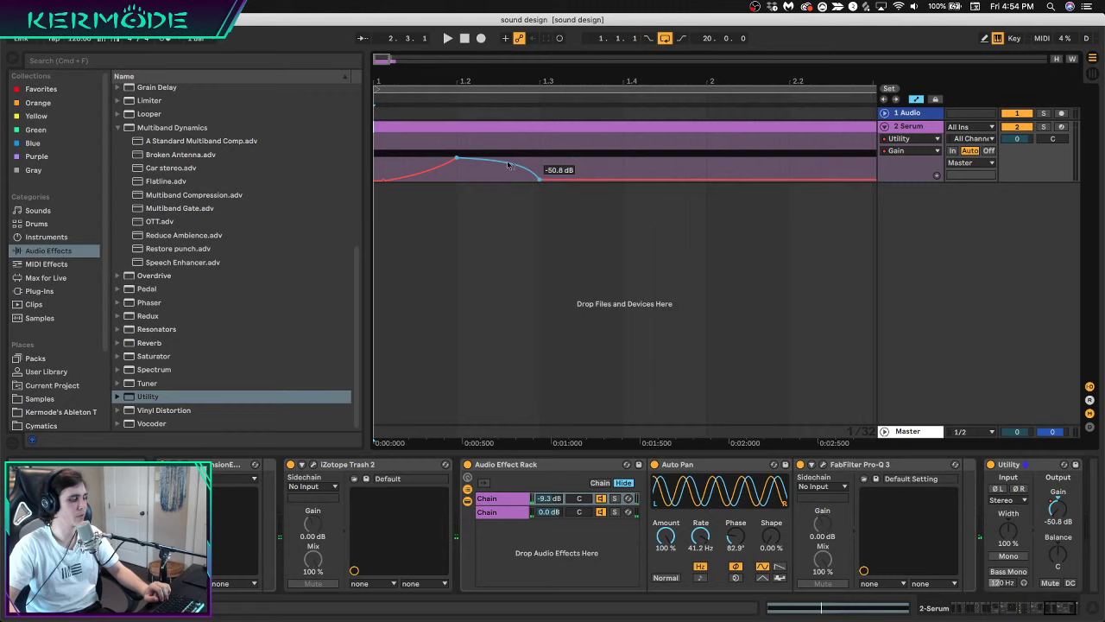
Audition the Utility gain automation and move its peak slightly ahead of beat 1.2
{"action": "key", "text": "space"}
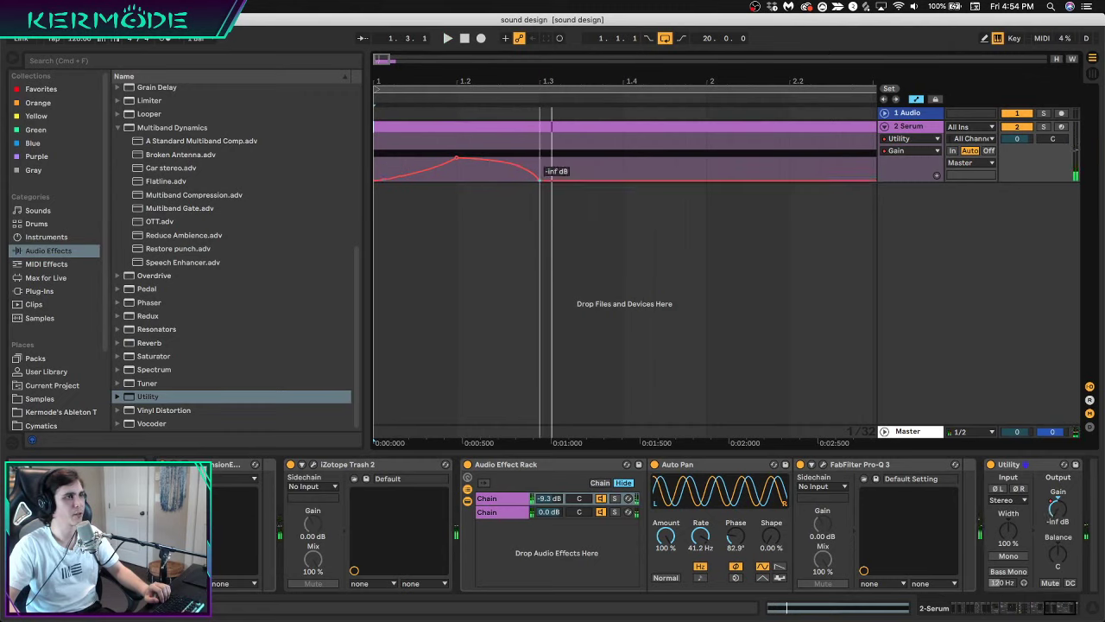
{"action": "key", "text": "space"}
{"action": "key", "text": "space"}
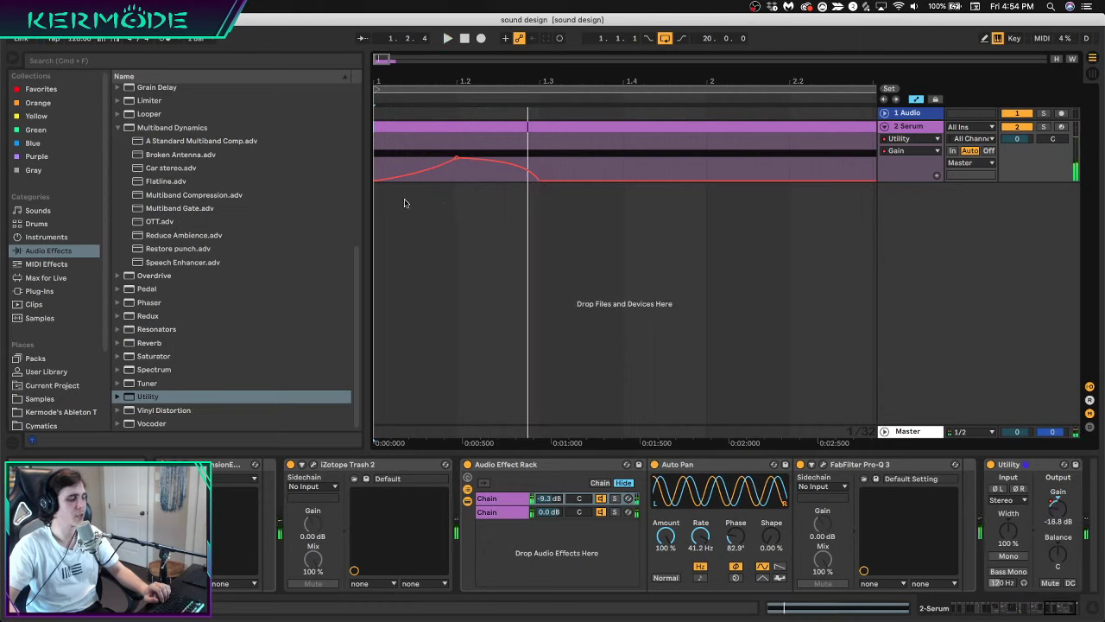
{"action": "key", "text": "space"}
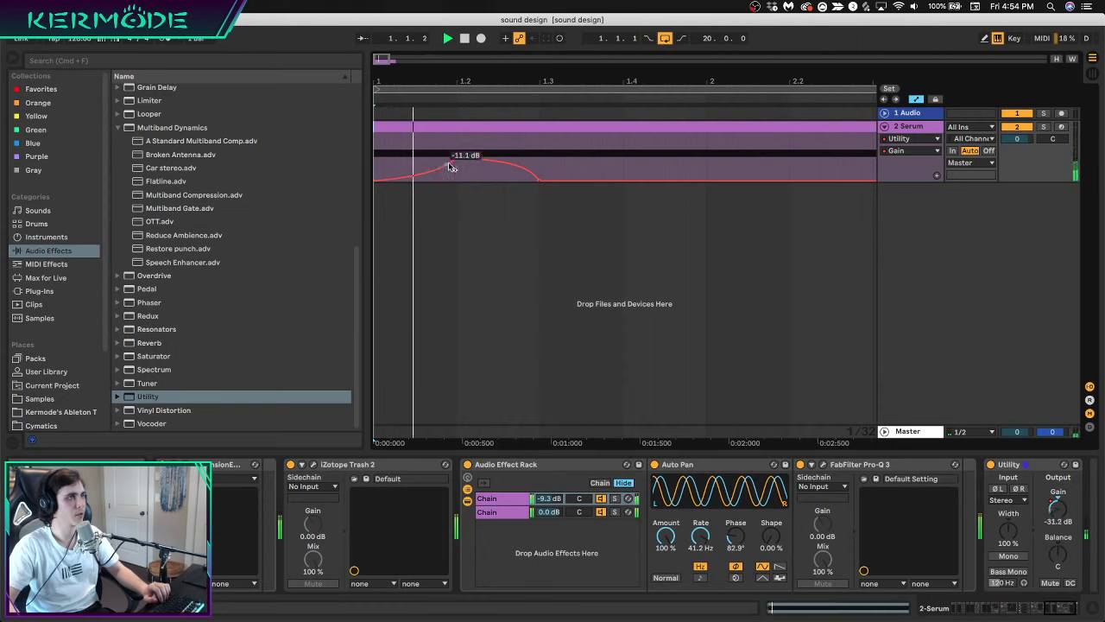
{"action": "mouse_move", "coordinate": [455, 160]}
{"action": "left_mouse_down"}
{"action": "mouse_move", "coordinate": [407, 157]}
{"action": "mouse_move", "coordinate": [435, 157]}
{"action": "left_mouse_up"}
Duplicate the gain automation between bar 1 and beat 1.3 three times to fill the clip, and audition the result
{"action": "left_click_drag", "start_coordinate": [542, 165], "coordinate": [207, 141]}
{"action": "key", "text": "space"}
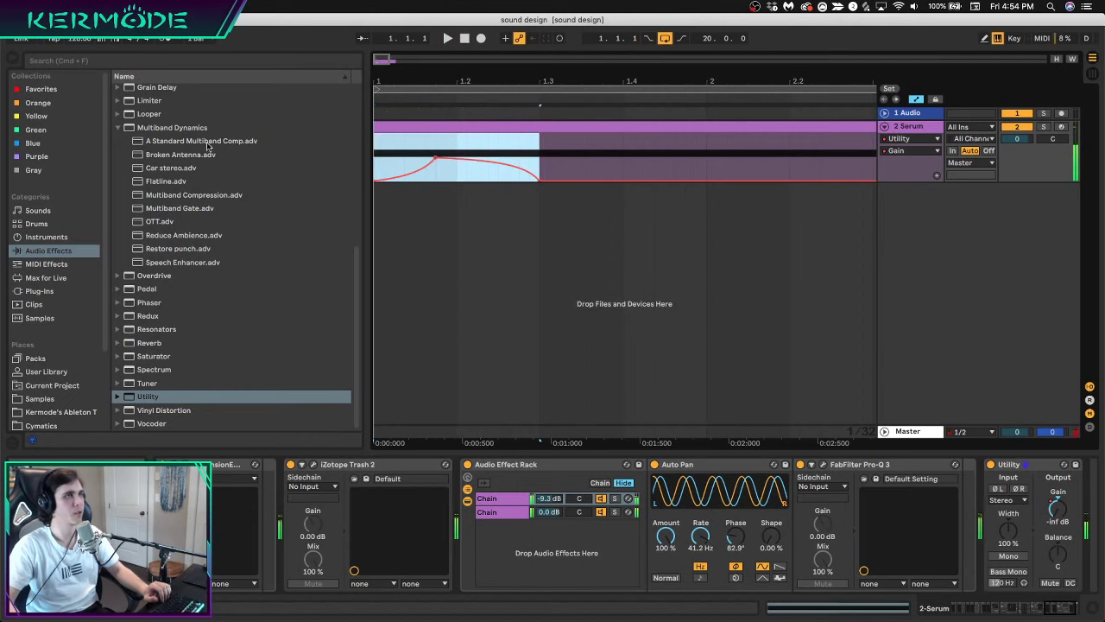
{"action": "left_click_drag", "start_coordinate": [475, 81], "coordinate": [476, 52]}
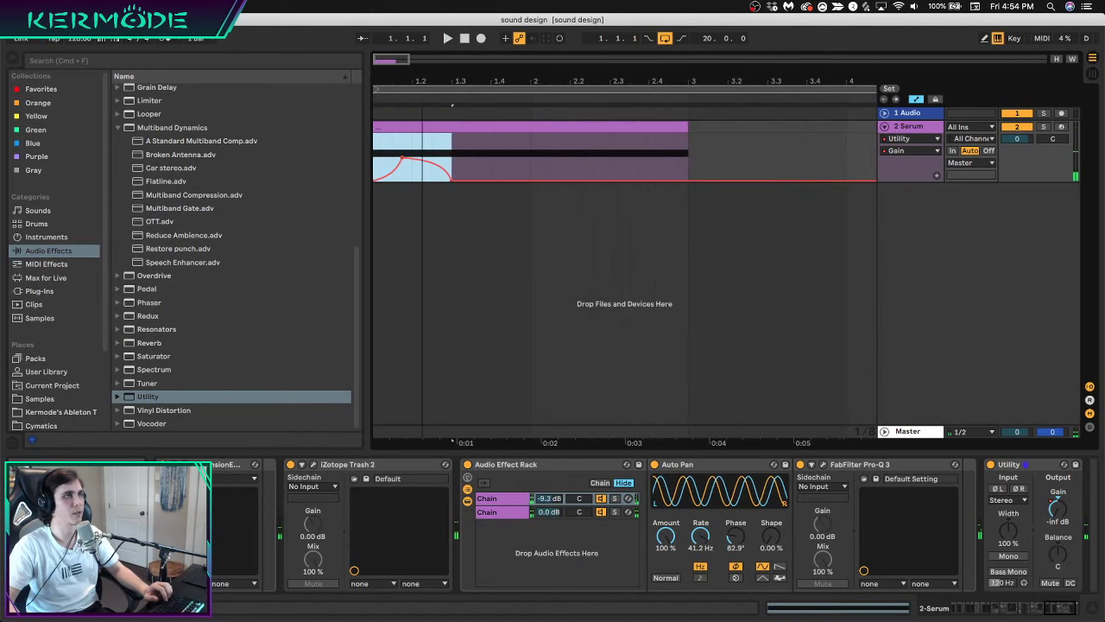
{"action": "key", "text": "ctrl+d"}
{"action": "key", "text": "ctrl+d"}
{"action": "key", "text": "ctrl+d"}
{"action": "key", "text": "space"}
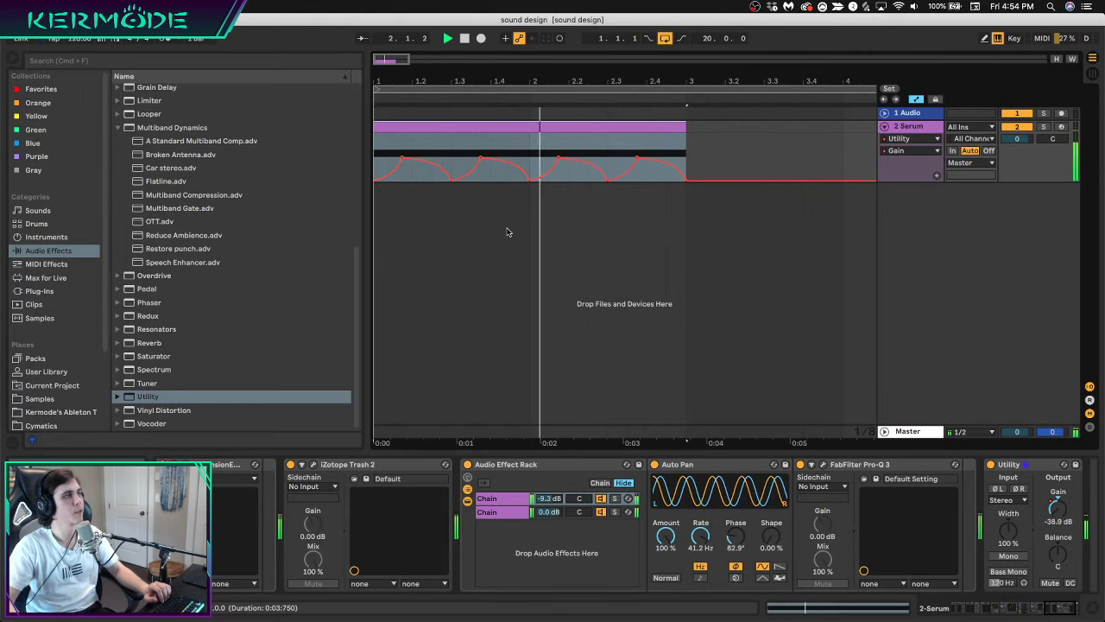
{"action": "key", "text": "space"}
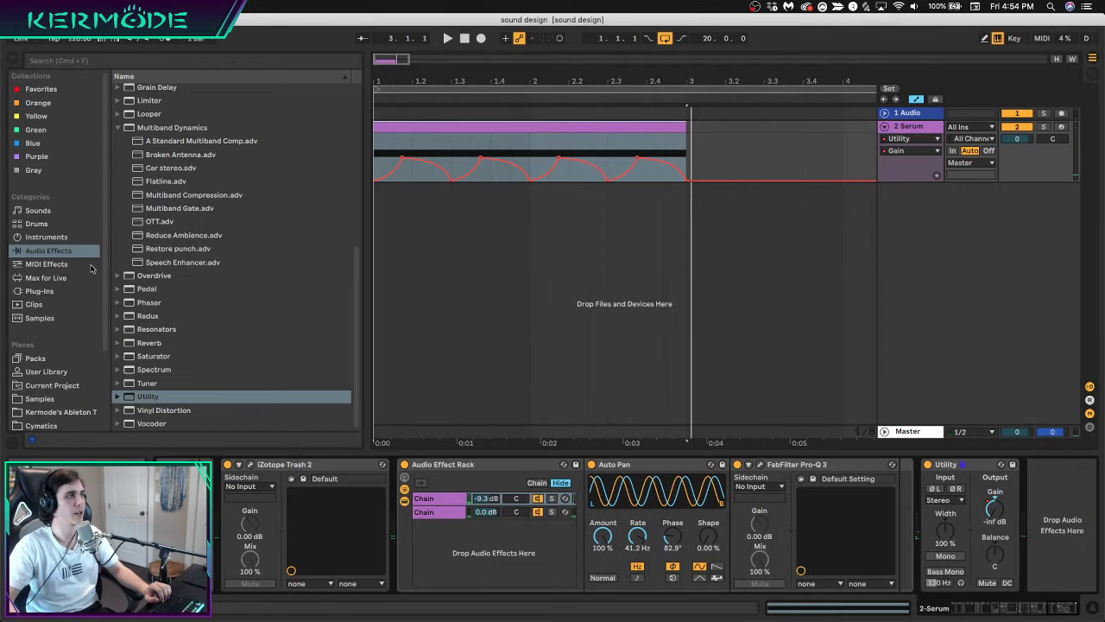
Search the plug-ins for "ser" and add SerumFX to the end of the Serum track's device chain
{"action": "left_click", "coordinate": [43, 291]}
{"action": "key", "text": "super+f"}
{"action": "type", "text": "ser"}
{"action": "left_click", "coordinate": [164, 144]}
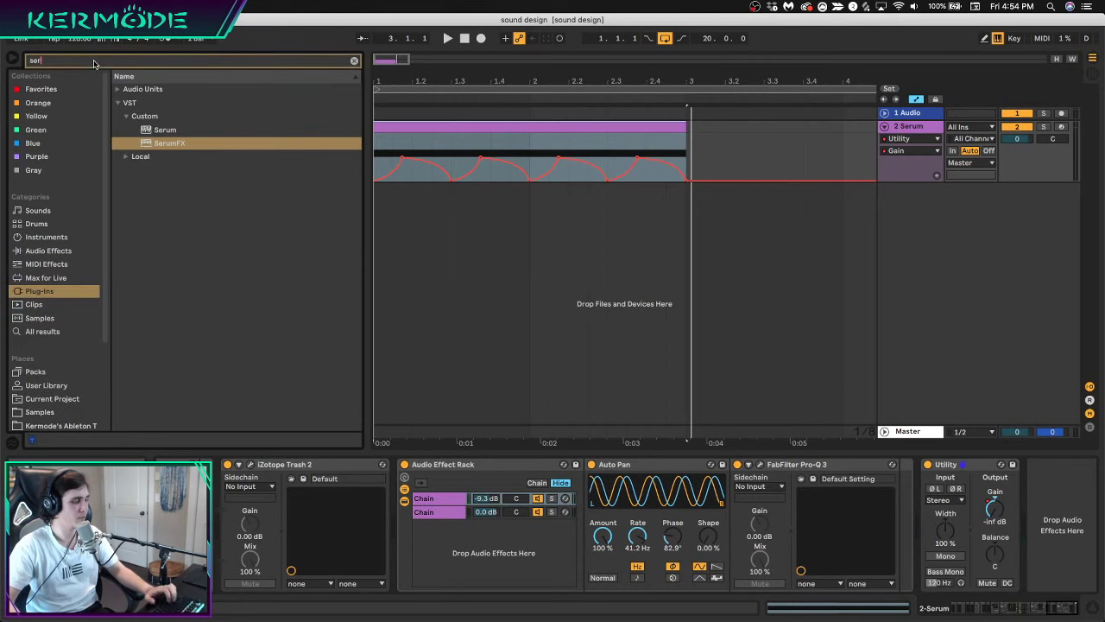
{"action": "double_click", "coordinate": [164, 147]}
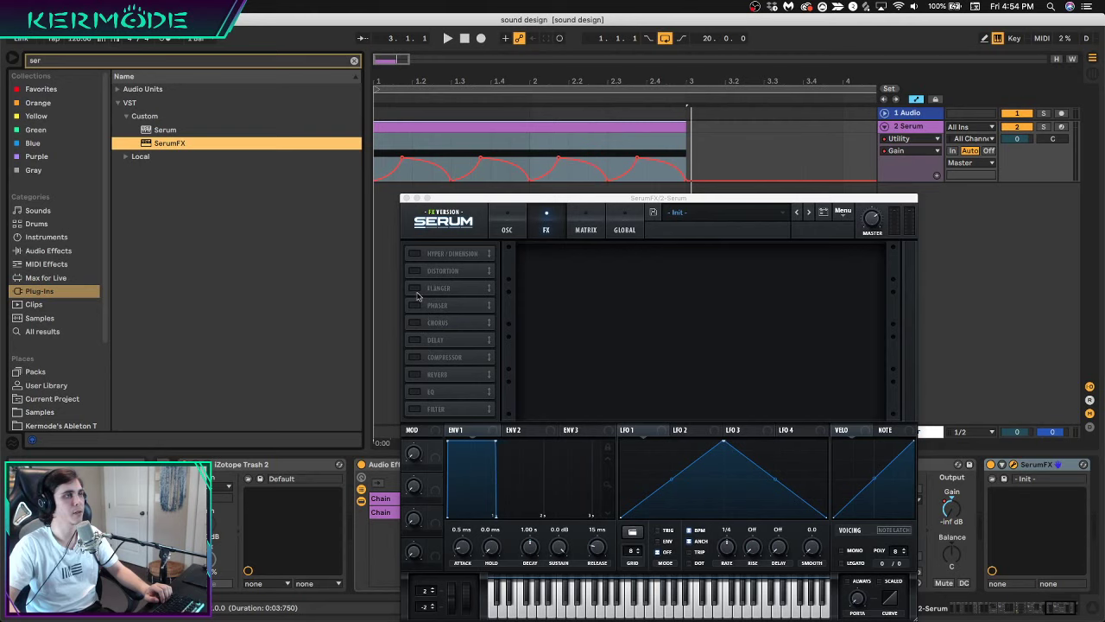
Enable the SerumFX filter with the HP 12 type from the Multi group and audition the clip
{"action": "left_click", "coordinate": [415, 408]}
{"action": "left_click", "coordinate": [595, 264]}
{"action": "mouse_move", "coordinate": [595, 297]}
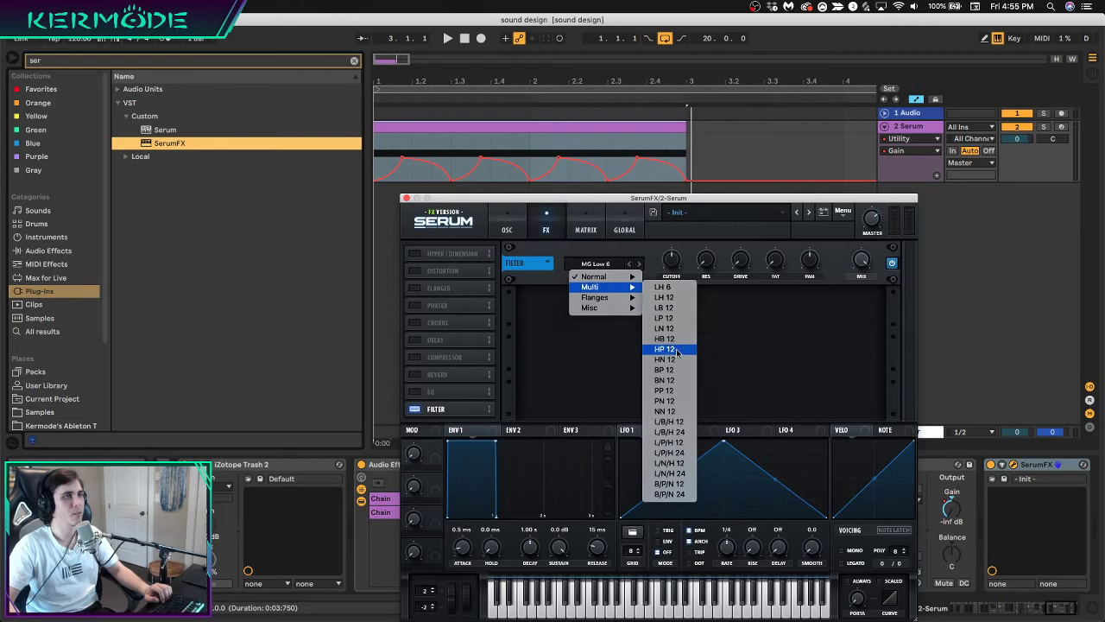
{"action": "left_click", "coordinate": [677, 349]}
{"action": "key", "text": "space"}
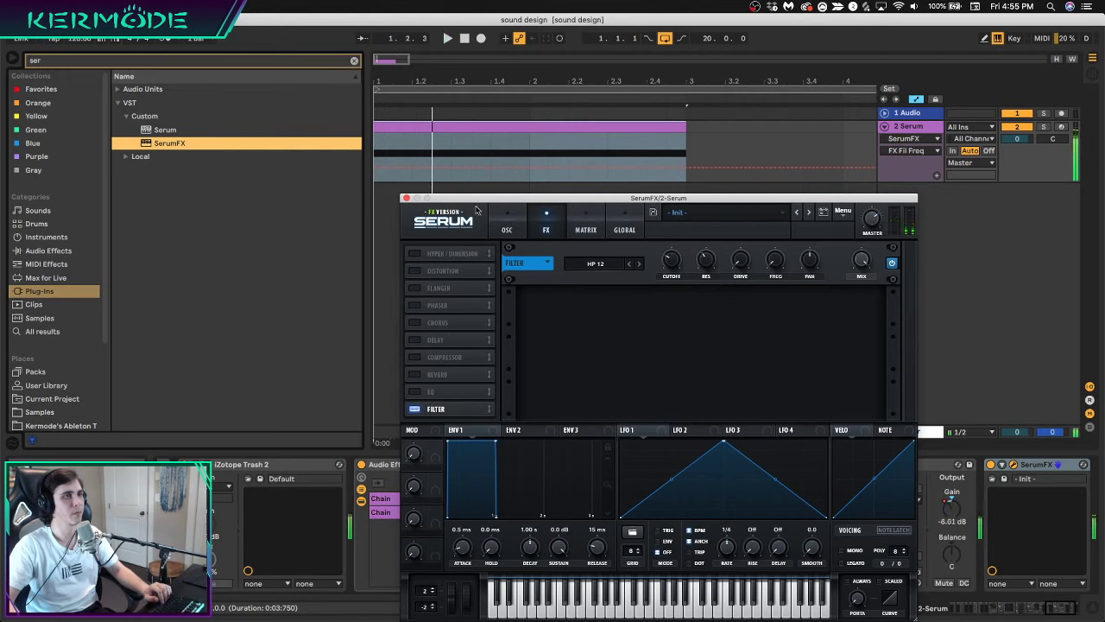
{"action": "key", "text": "space"}
Automate the SerumFX filter cutoff as a triangle starting at bar 1, peaking at beat 1.2 and returning to minimum at beat 1.3
{"action": "left_click", "coordinate": [375, 169]}
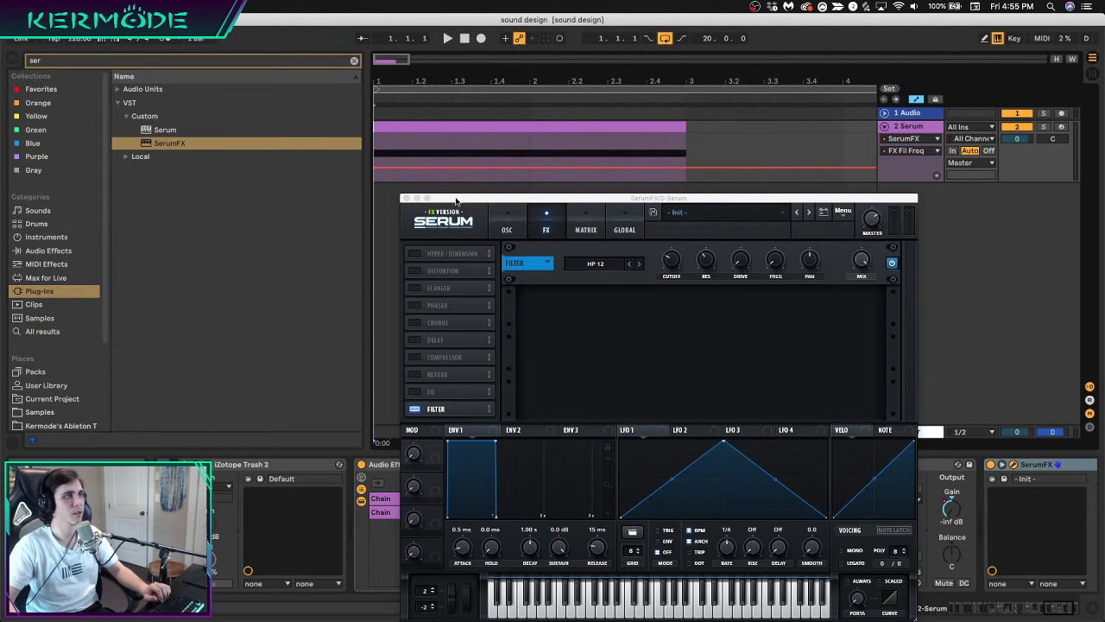
{"action": "left_click_drag", "start_coordinate": [455, 199], "coordinate": [522, 200]}
{"action": "left_click_drag", "start_coordinate": [386, 81], "coordinate": [387, 109]}
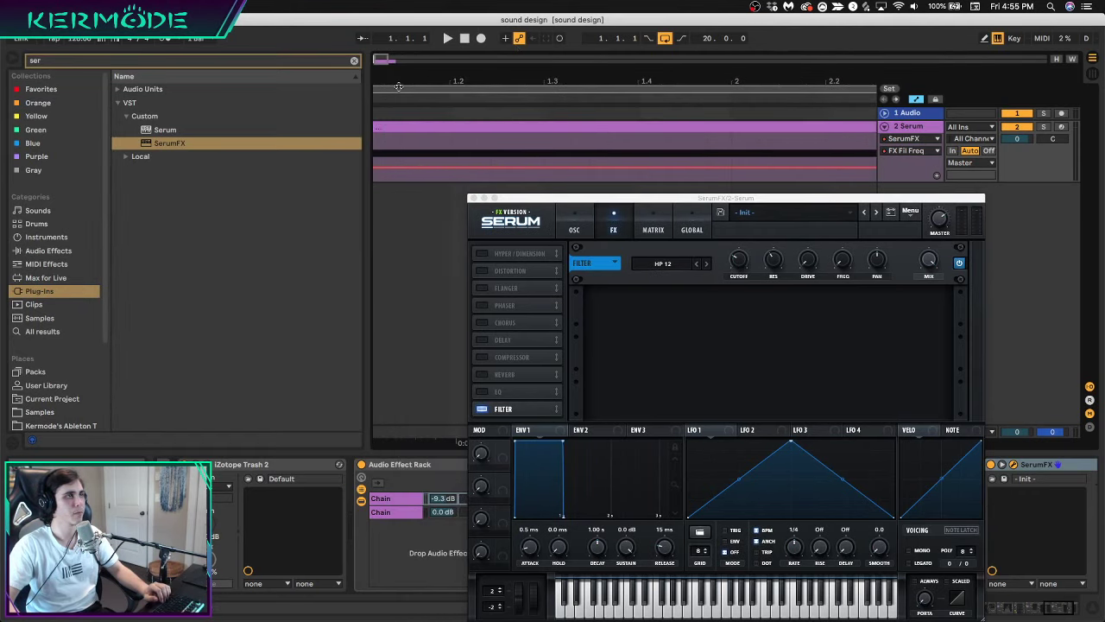
{"action": "left_click_drag", "start_coordinate": [521, 200], "coordinate": [639, 200]}
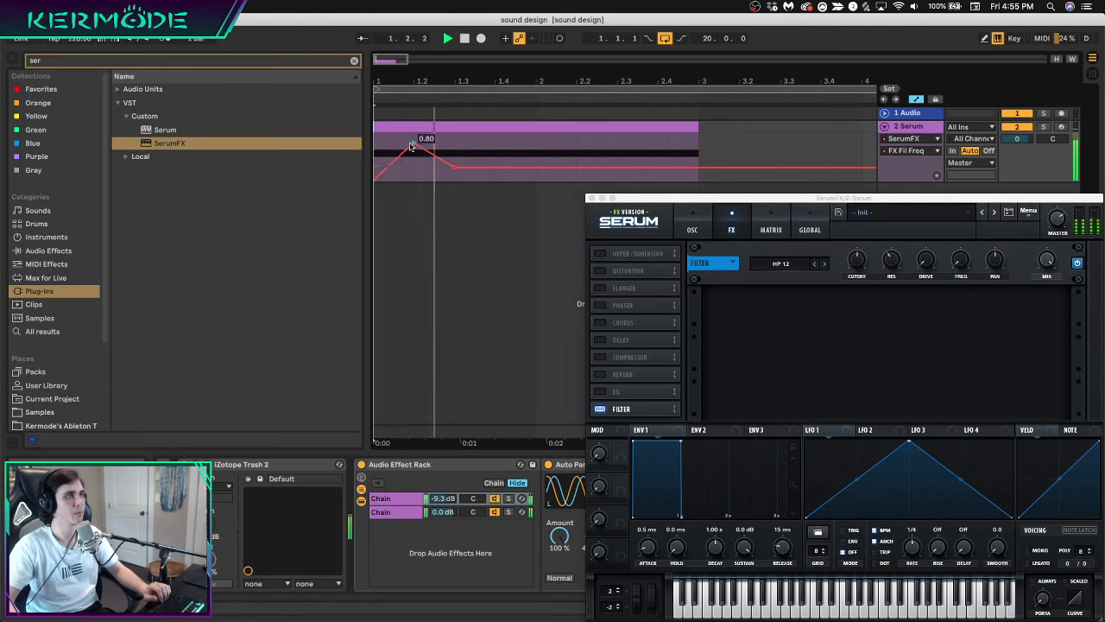
{"action": "left_click_drag", "start_coordinate": [411, 147], "coordinate": [411, 164]}
{"action": "key", "text": "space"}
Duplicate the filter cutoff triangle from bar 1 to beat 1.3 three times across the clip during playback
{"action": "left_click_drag", "start_coordinate": [451, 168], "coordinate": [377, 164]}
{"action": "key", "text": "space"}
{"action": "key", "text": "ctrl+d"}
{"action": "key", "text": "ctrl+d"}
{"action": "key", "text": "ctrl+d"}
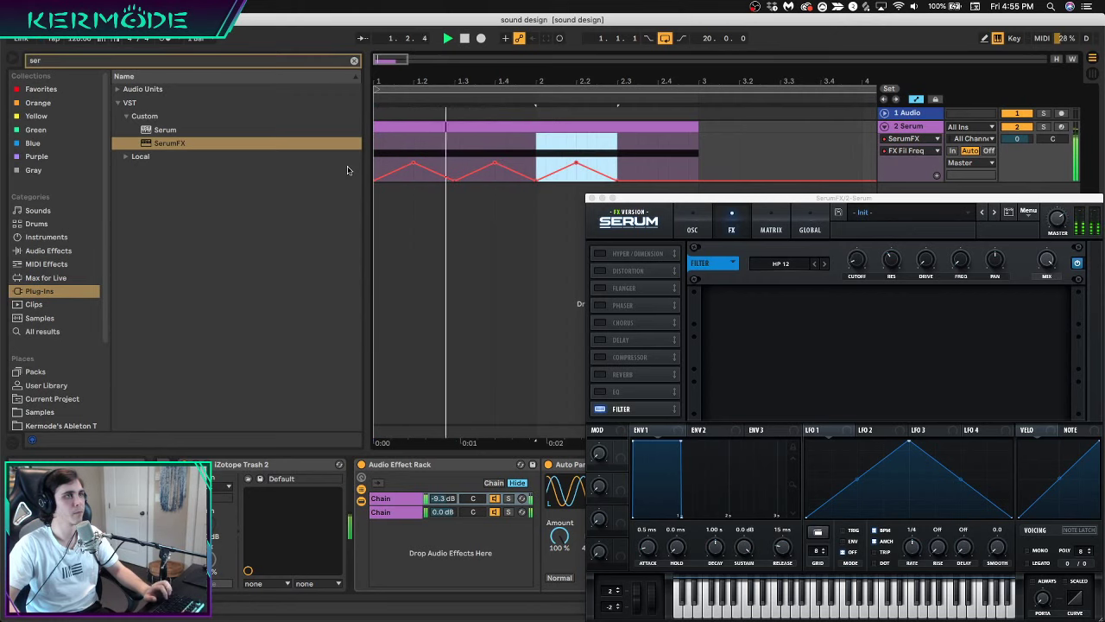
Automate the HP 12 filter's FREQ parameter to fall from about 0.89 at bar 1 to a lower level at beat 1.3
{"action": "left_click", "coordinate": [954, 259]}
{"action": "key", "text": "space"}
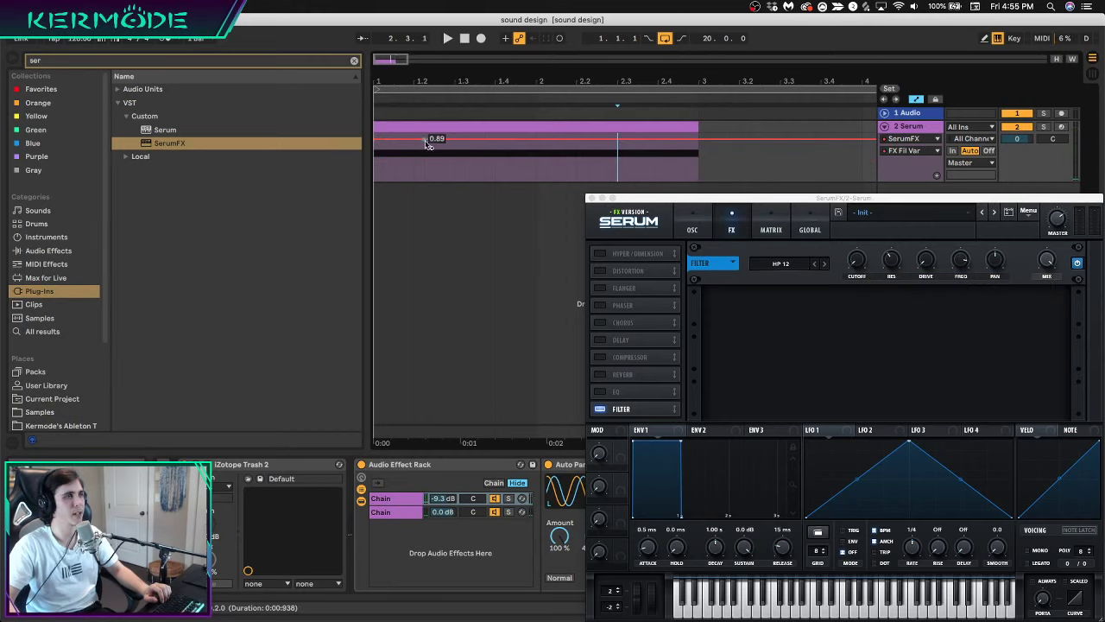
{"action": "mouse_move", "coordinate": [463, 141]}
{"action": "left_mouse_down"}
{"action": "mouse_move", "coordinate": [464, 179]}
{"action": "mouse_move", "coordinate": [455, 157]}
{"action": "left_mouse_up"}
{"action": "key", "text": "space"}
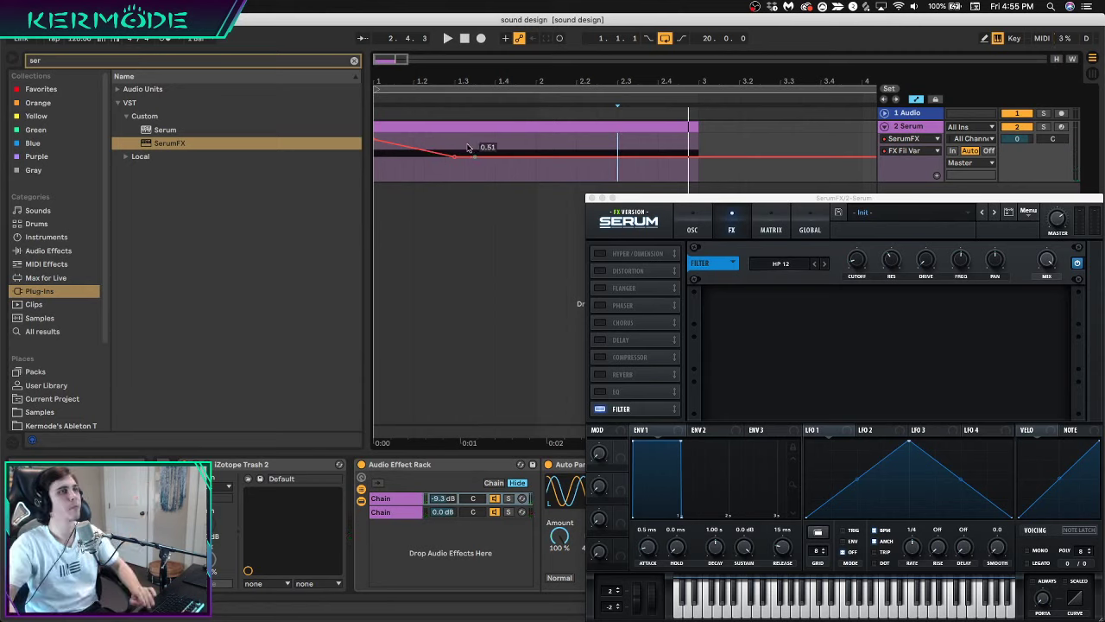
{"action": "key", "text": "space"}
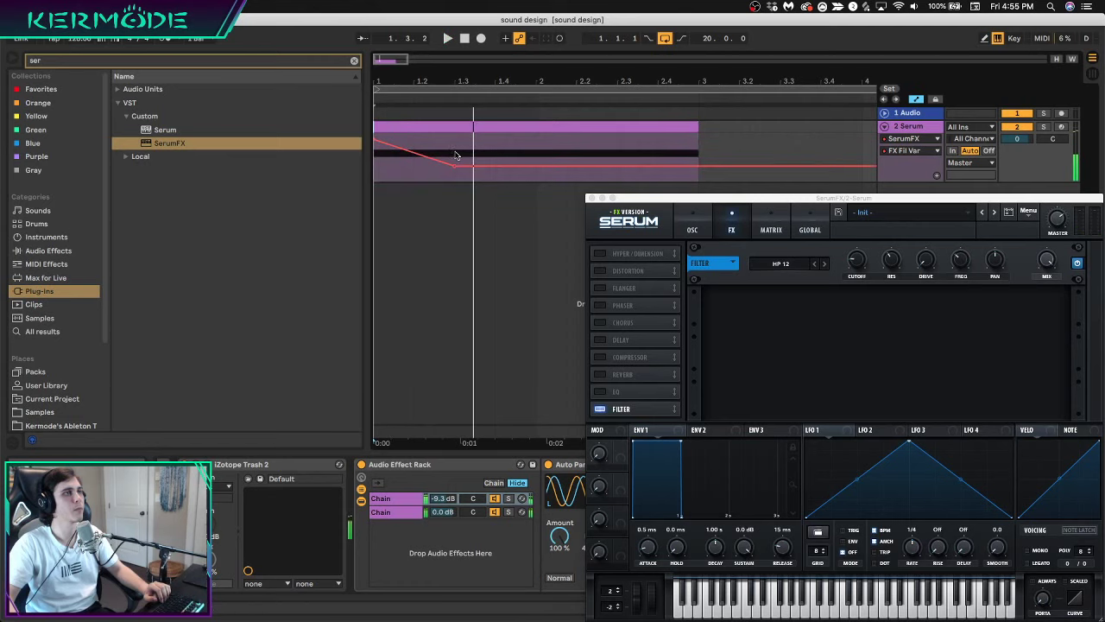
Duplicate the falling FX Fil Var automation from bar 1 to beat 1.3 three times to fill the clip
{"action": "left_click_drag", "start_coordinate": [455, 155], "coordinate": [337, 153]}
{"action": "key", "text": "space"}
{"action": "key", "text": "super+d"}
{"action": "key", "text": "super+d"}
{"action": "key", "text": "super+d"}
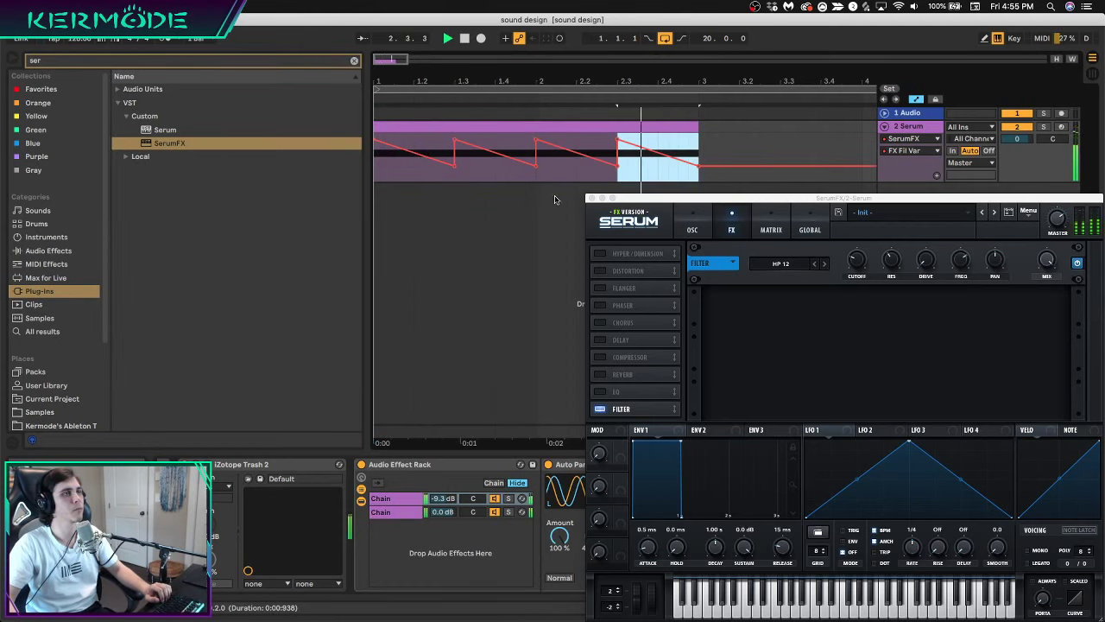
Compare the sound with the SerumFX filter off and on, set its resonance to 51%, adjust its drive and close the plug-in window
{"action": "left_click", "coordinate": [600, 408]}
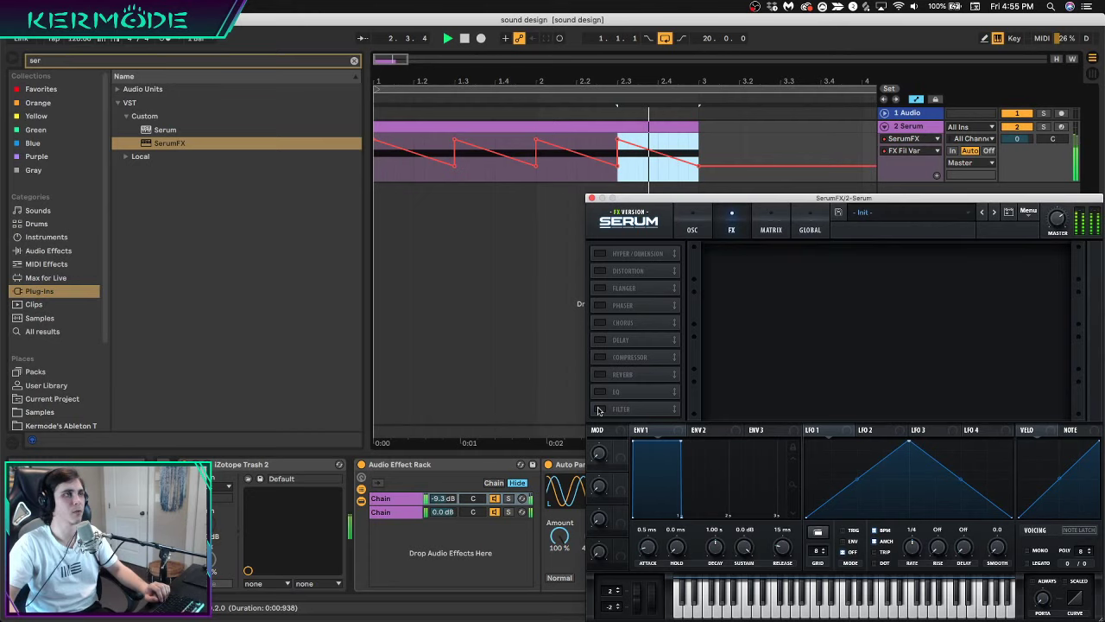
{"action": "left_click", "coordinate": [600, 408]}
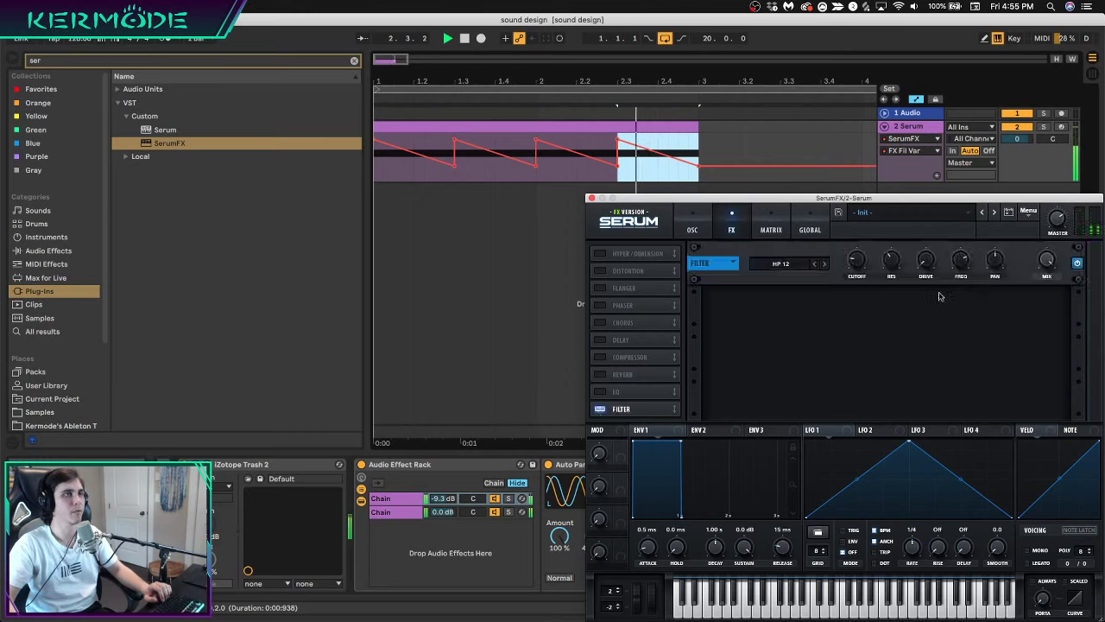
{"action": "left_click", "coordinate": [888, 259]}
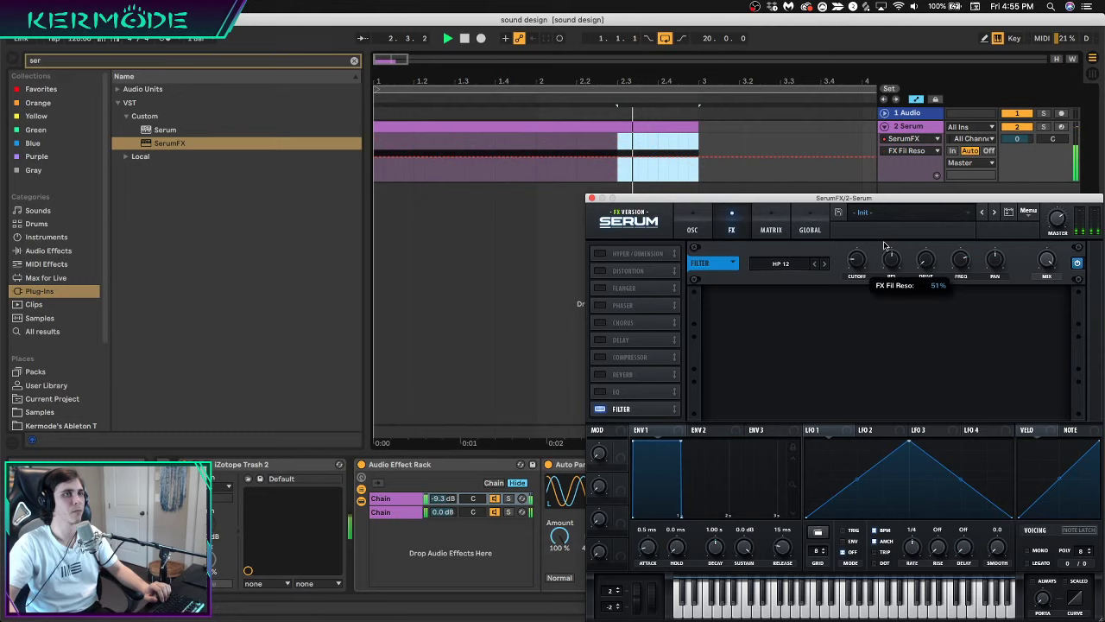
{"action": "left_click", "coordinate": [925, 259]}
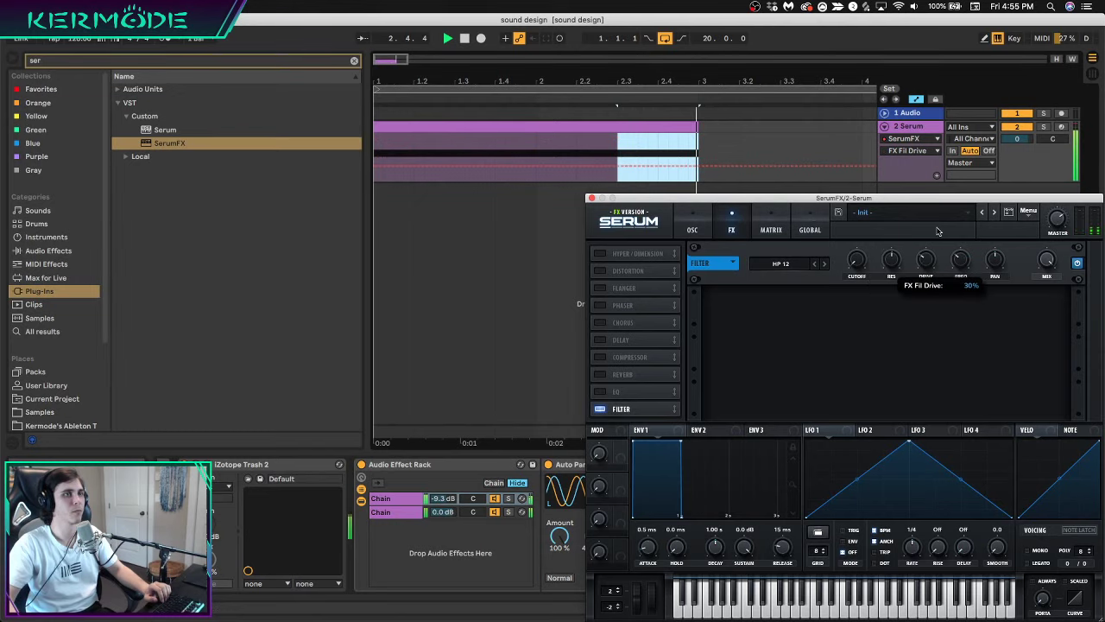
{"action": "left_click", "coordinate": [592, 197]}
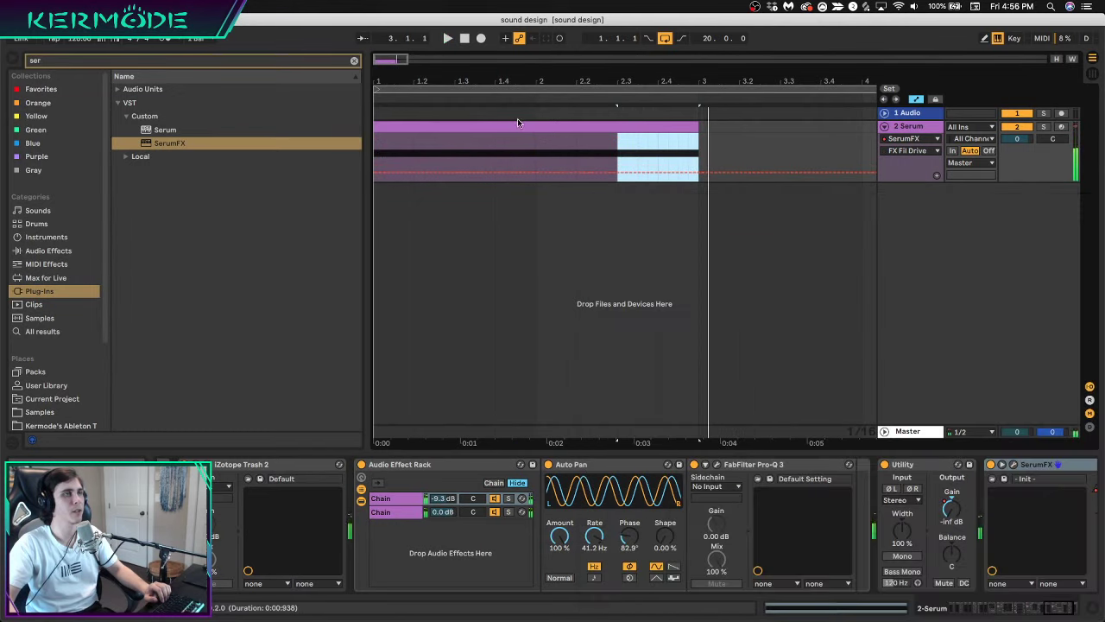
Stop playback and add a second SerumFX at the end of the Serum track's chain, placing its window over the arrangement
{"action": "left_click", "coordinate": [517, 121]}
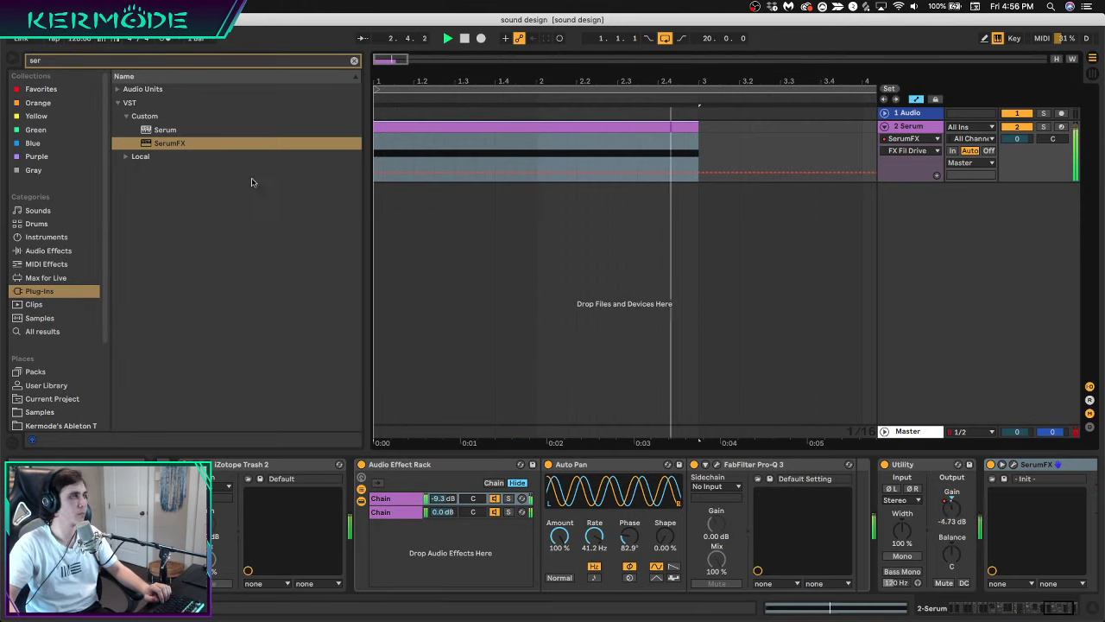
{"action": "key", "text": "space"}
{"action": "left_click_drag", "start_coordinate": [173, 144], "coordinate": [476, 157]}
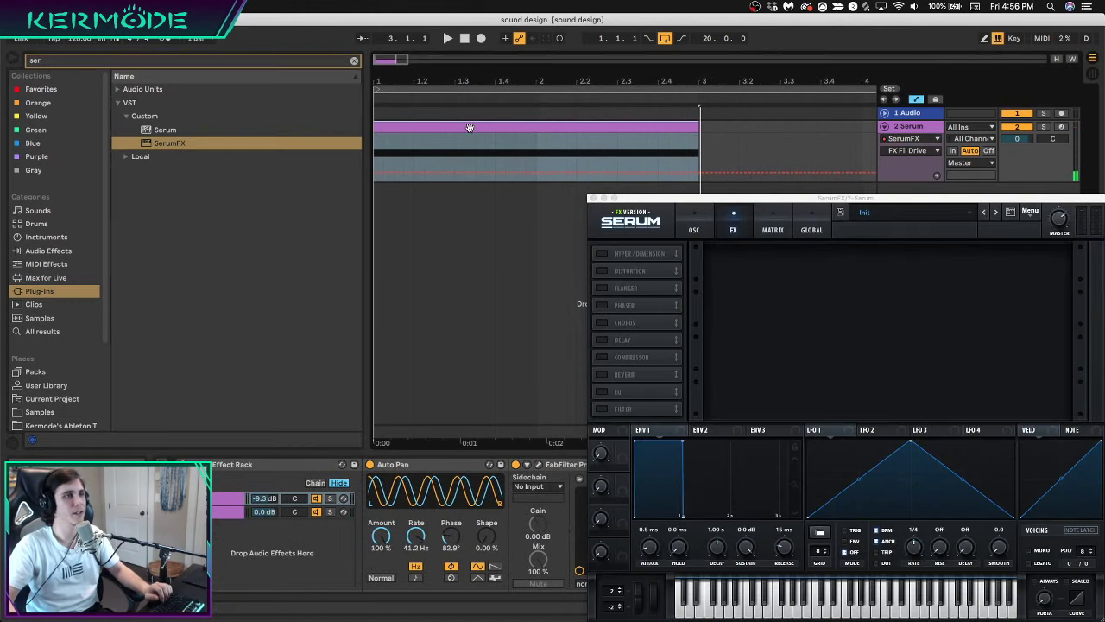
{"action": "left_click_drag", "start_coordinate": [713, 198], "coordinate": [622, 140]}
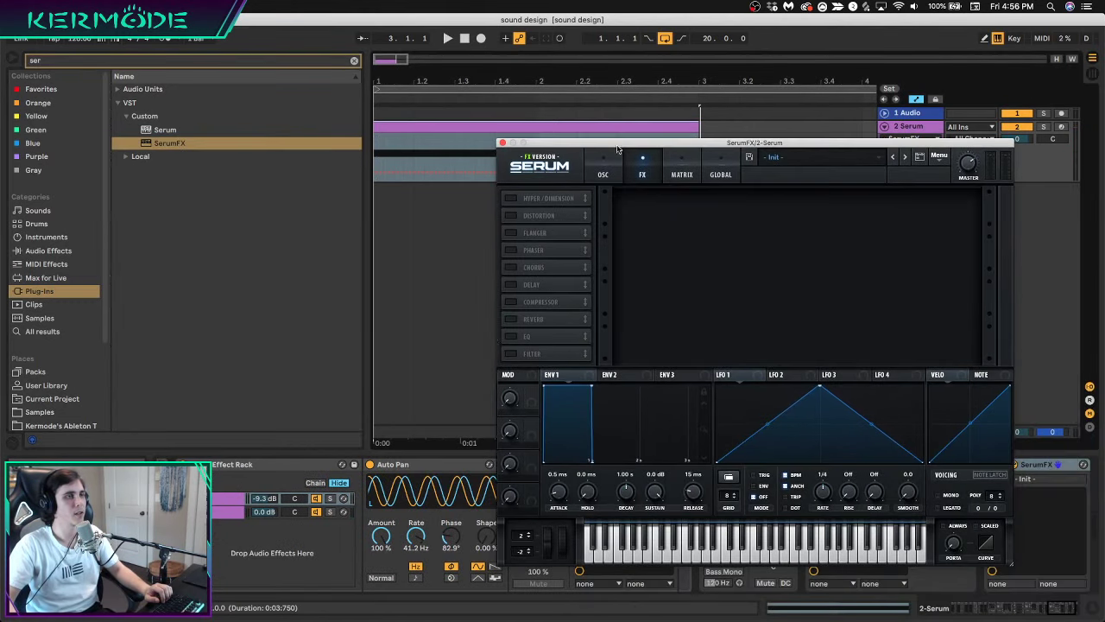
Enable the second SerumFX's filter with the Flg - flanger type and sweep its cutoff while the clip plays
{"action": "left_click", "coordinate": [512, 354]}
{"action": "left_click", "coordinate": [692, 208]}
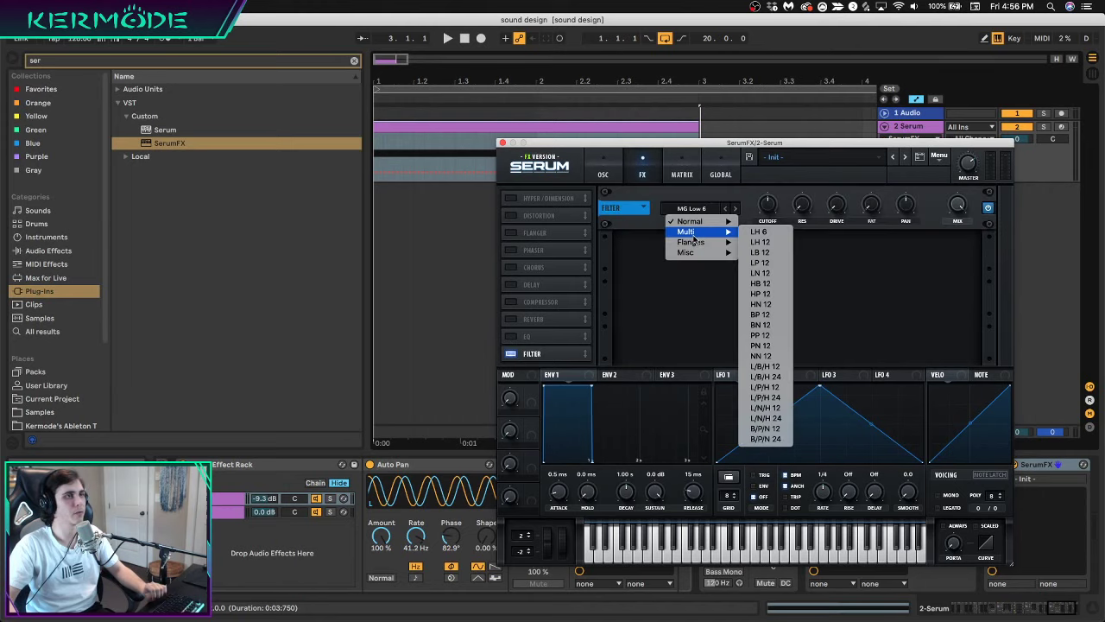
{"action": "left_click", "coordinate": [759, 243]}
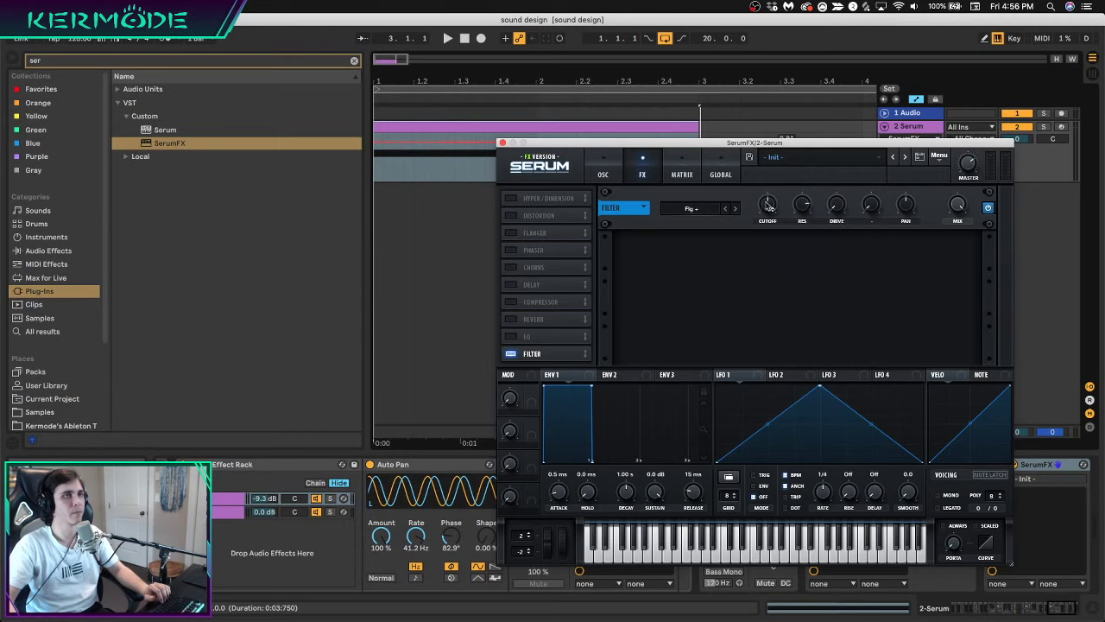
{"action": "key", "text": "space"}
{"action": "left_click_drag", "start_coordinate": [767, 206], "coordinate": [775, 248]}
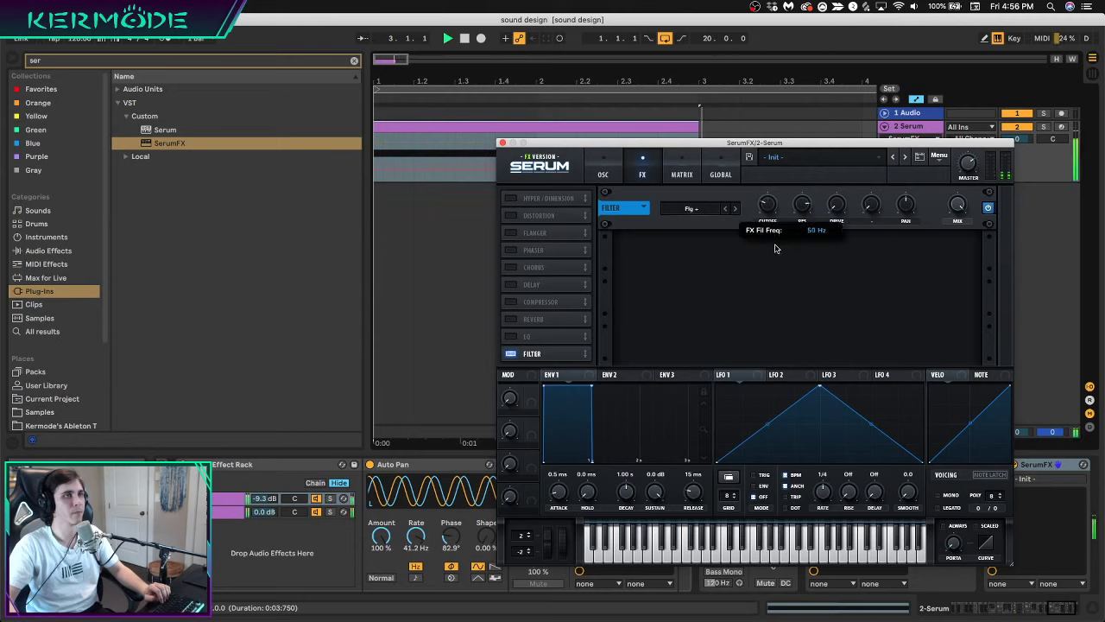
{"action": "left_click_drag", "start_coordinate": [772, 203], "coordinate": [772, 207]}
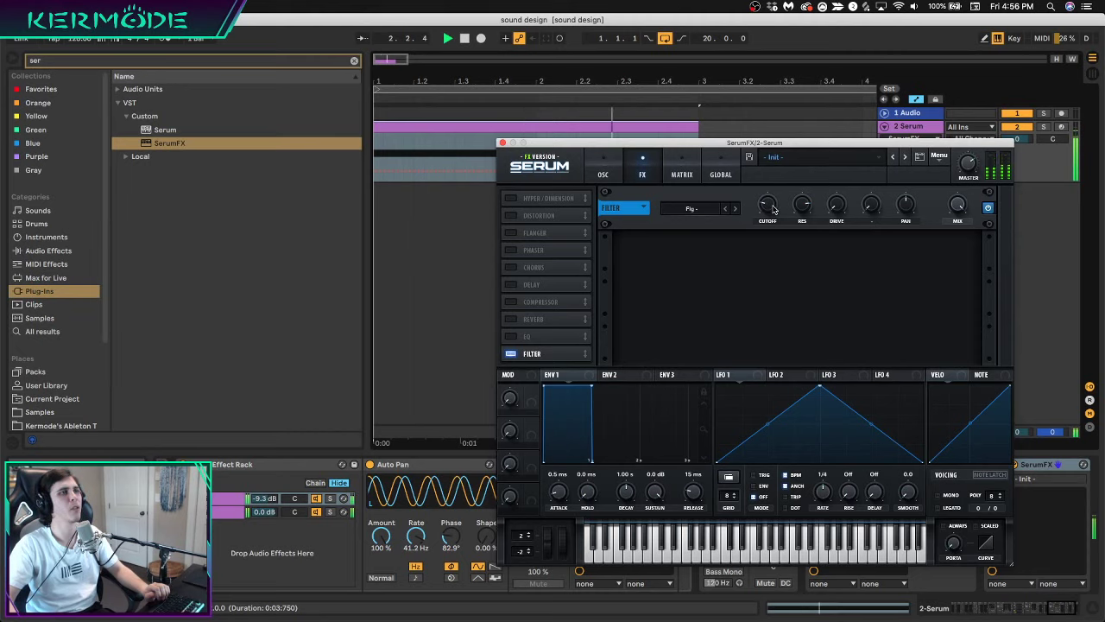
Automate the flanger filter's cutoff from minimum at bar 1 to about 0.81 at beat 1.2 and back to minimum at beat 1.3
{"action": "left_click_drag", "start_coordinate": [760, 142], "coordinate": [1020, 135]}
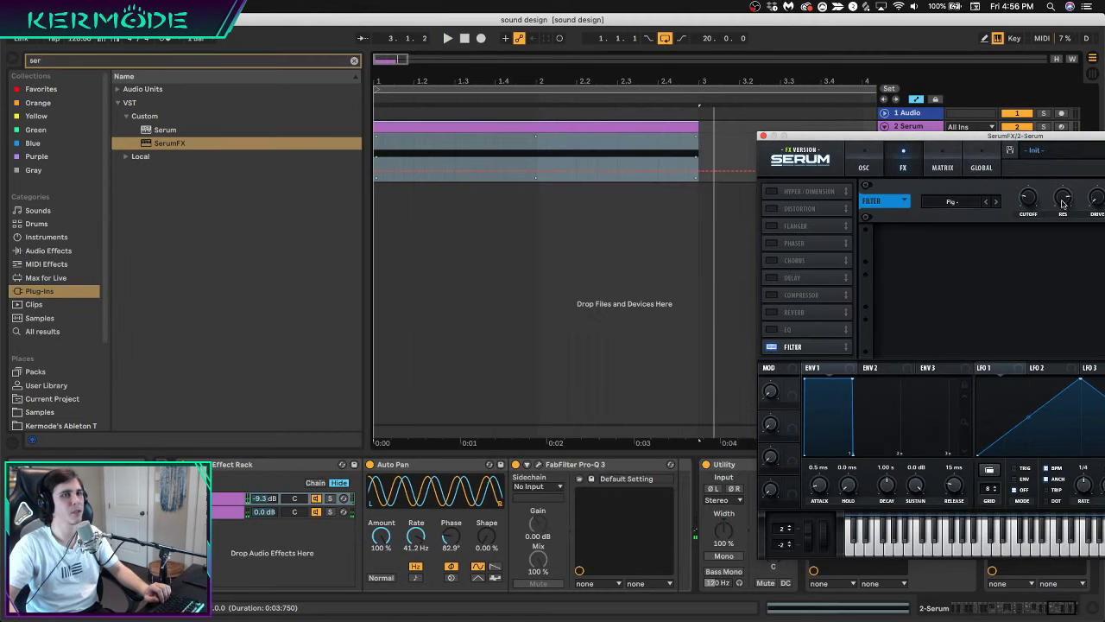
{"action": "left_click", "coordinate": [414, 143]}
{"action": "left_click_drag", "start_coordinate": [373, 143], "coordinate": [374, 182]}
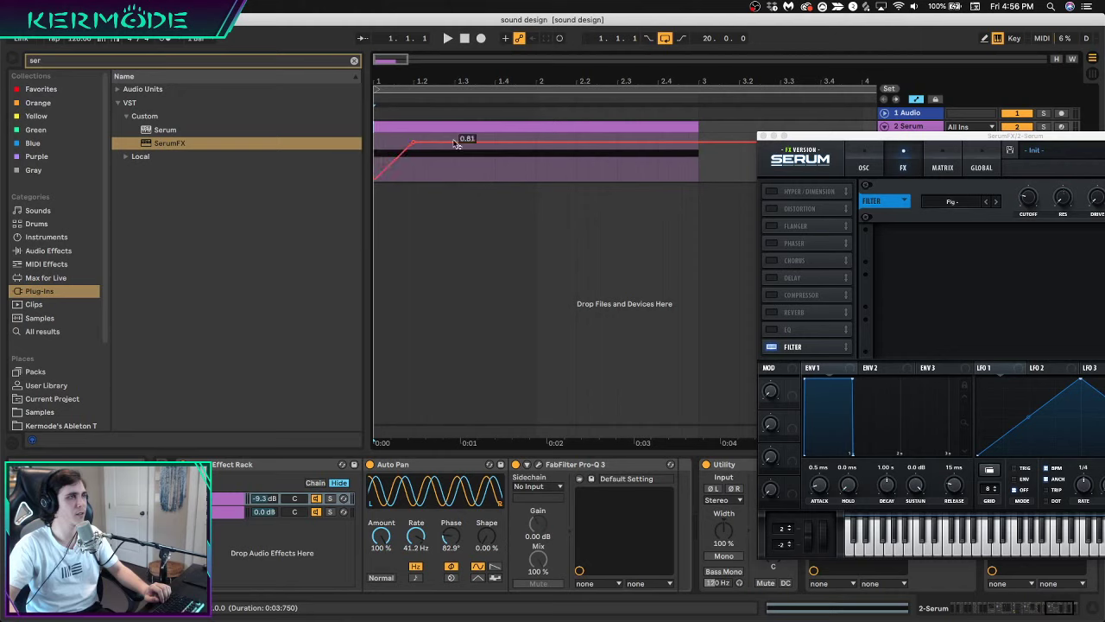
{"action": "left_click_drag", "start_coordinate": [455, 144], "coordinate": [455, 182]}
Duplicate the flanger cutoff triangle from bar 1 to beat 1.3 three times to fill the clip during playback
{"action": "left_click_drag", "start_coordinate": [454, 160], "coordinate": [332, 152]}
{"action": "key", "text": "space"}
{"action": "key", "text": "super+d"}
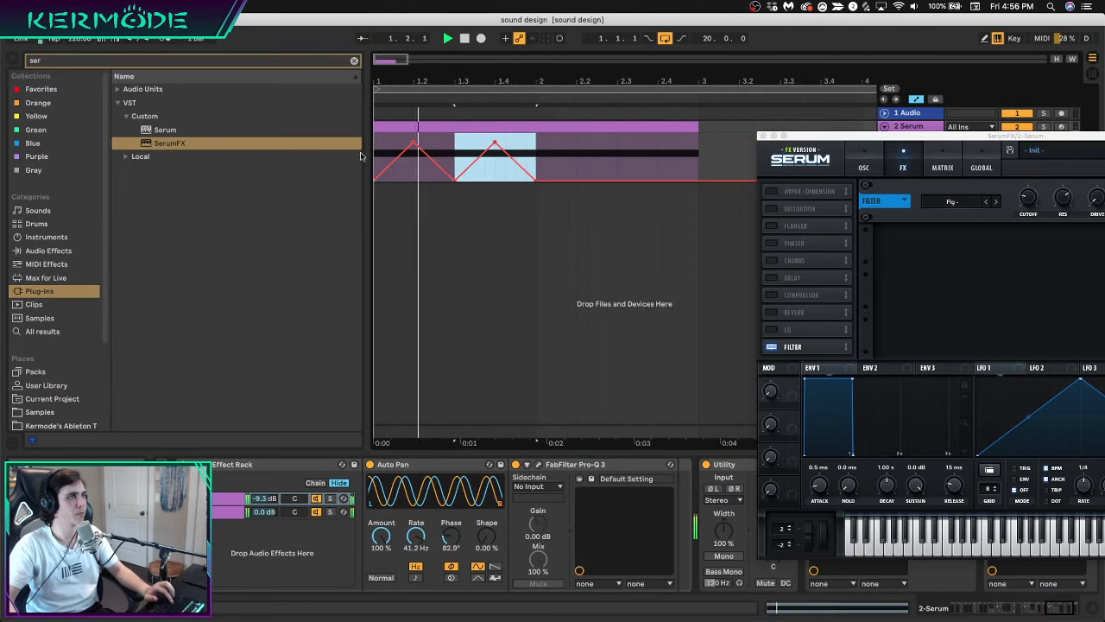
{"action": "key", "text": "super+d"}
{"action": "key", "text": "super+d"}
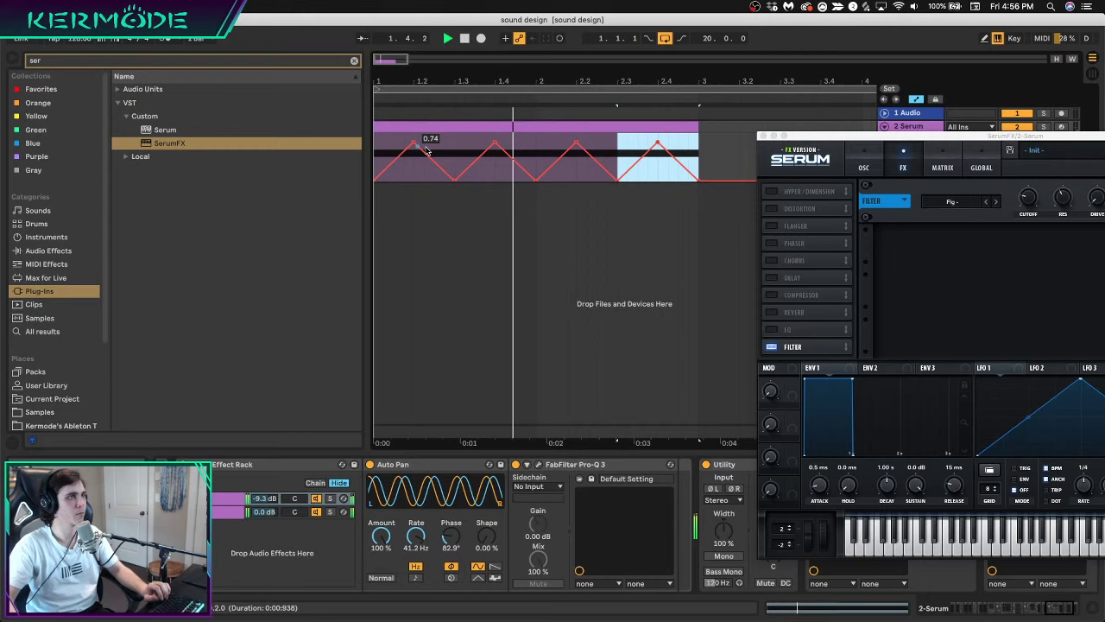
Curve the falling slopes of the four flanger cutoff triangles so they stay high before dropping, and stop playback
{"action": "left_click", "coordinate": [496, 127]}
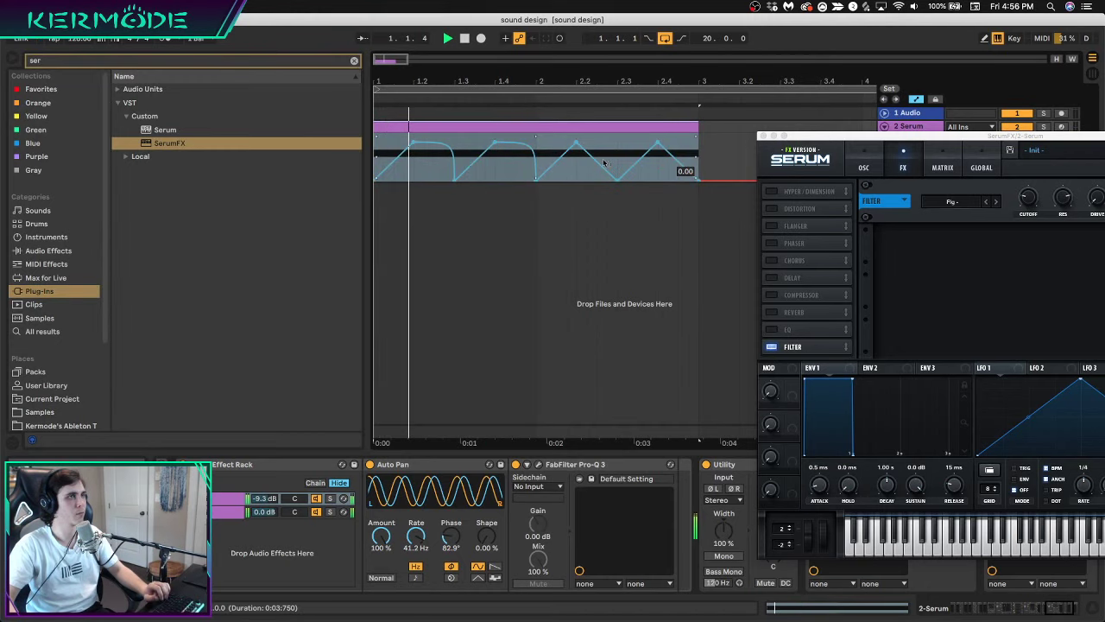
{"action": "left_click_drag", "start_coordinate": [604, 162], "coordinate": [603, 142]}
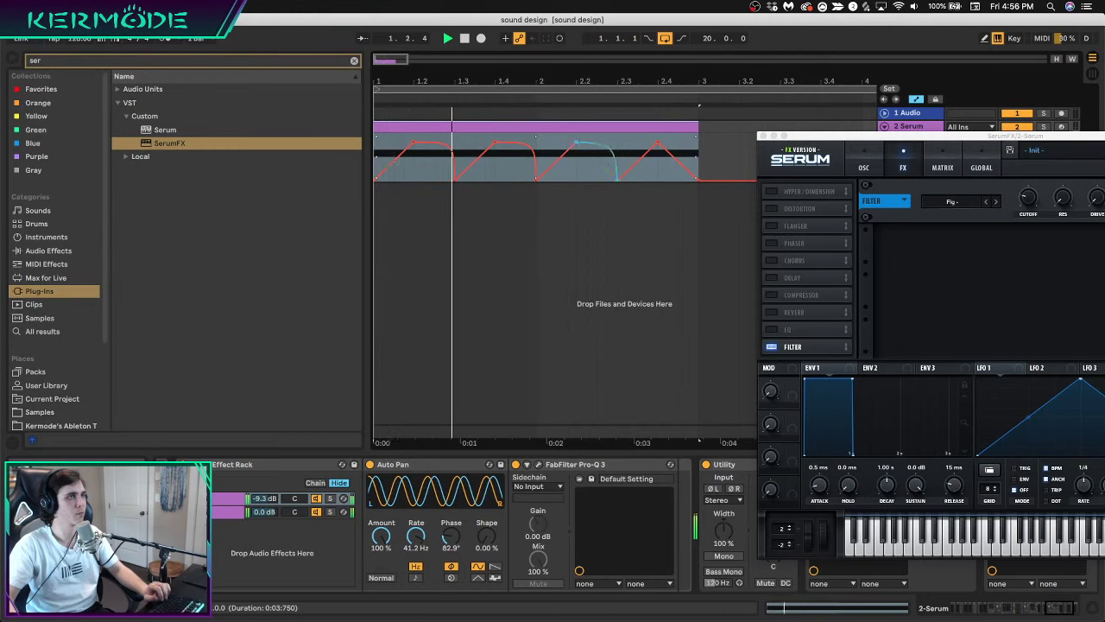
{"action": "left_click_drag", "start_coordinate": [682, 164], "coordinate": [682, 145]}
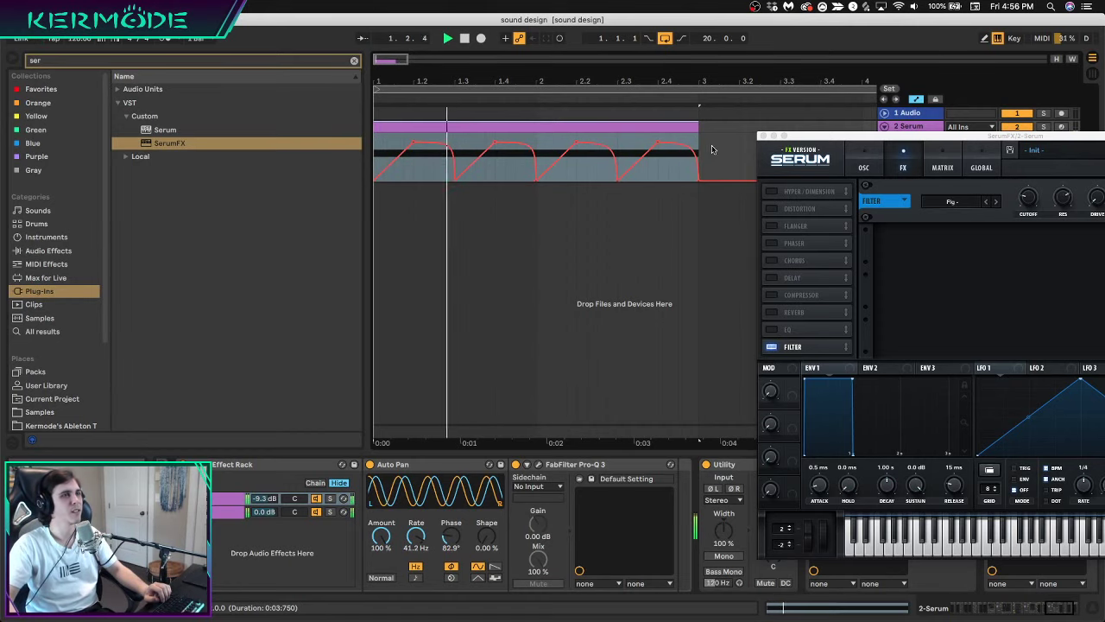
{"action": "key", "text": "space"}
Select the automation across the whole clip and raise the second SerumFX filter's Drive during playback
{"action": "left_click_drag", "start_coordinate": [712, 147], "coordinate": [2, 143]}
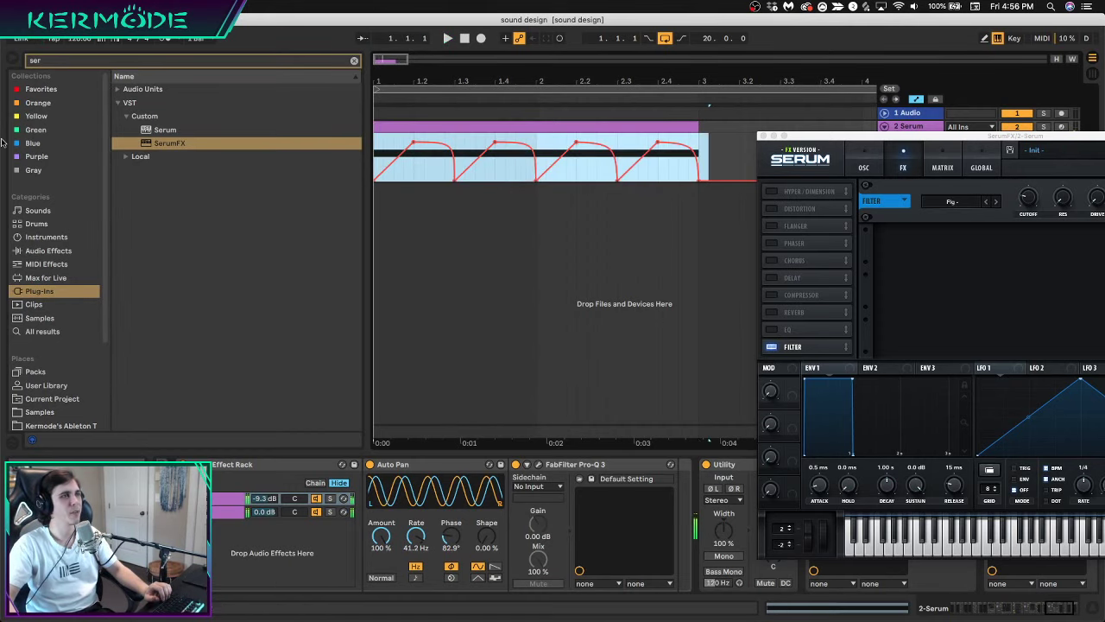
{"action": "key", "text": "space"}
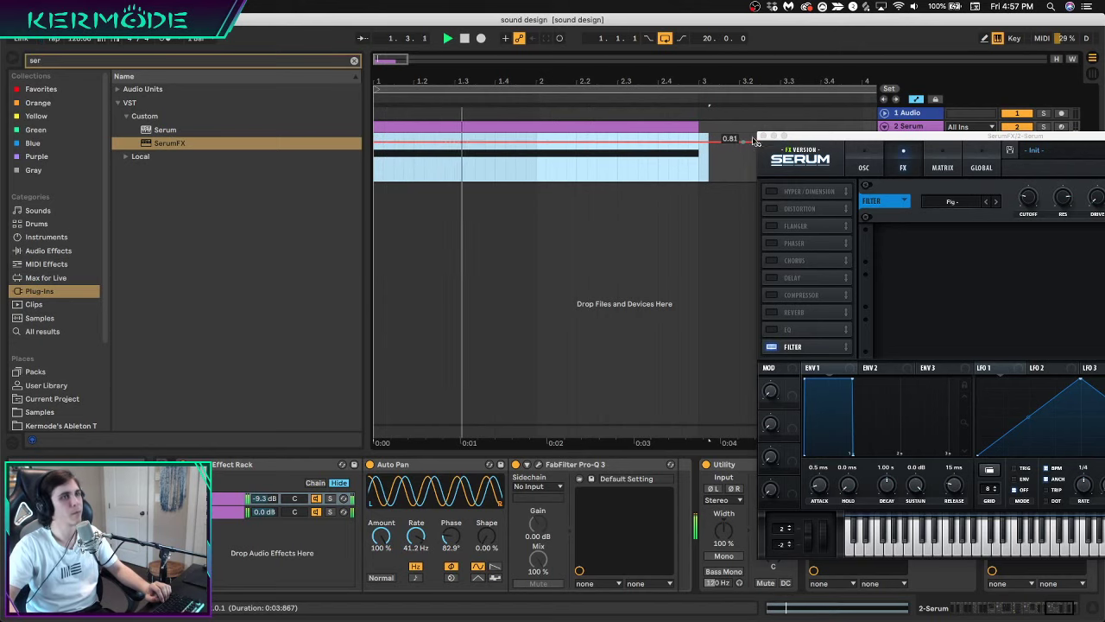
{"action": "left_click_drag", "start_coordinate": [814, 137], "coordinate": [710, 114]}
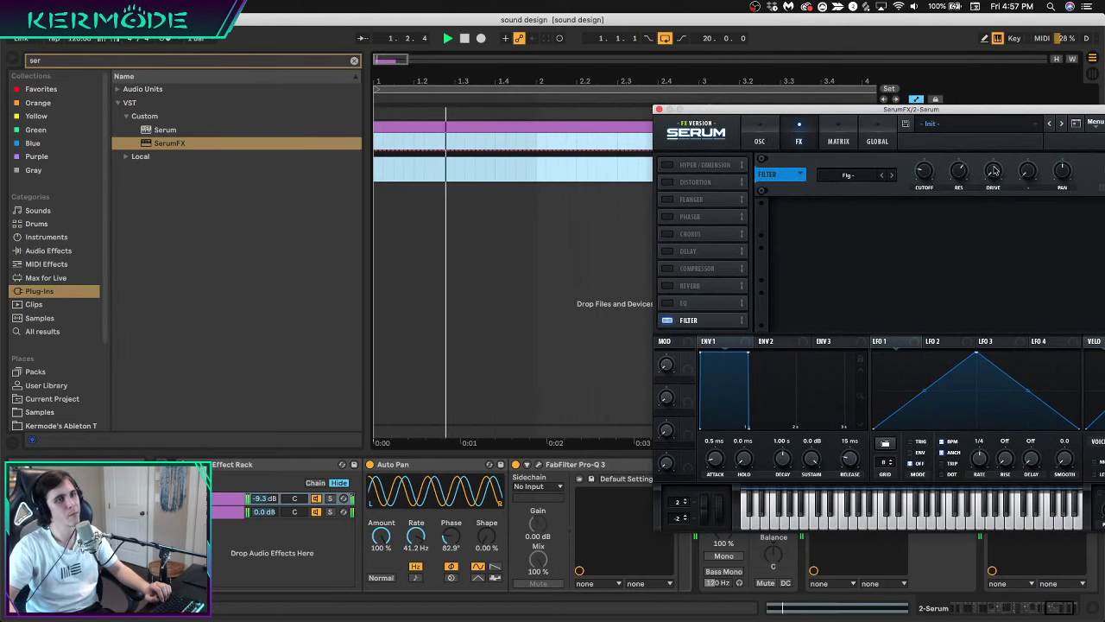
{"action": "left_click_drag", "start_coordinate": [992, 170], "coordinate": [992, 150]}
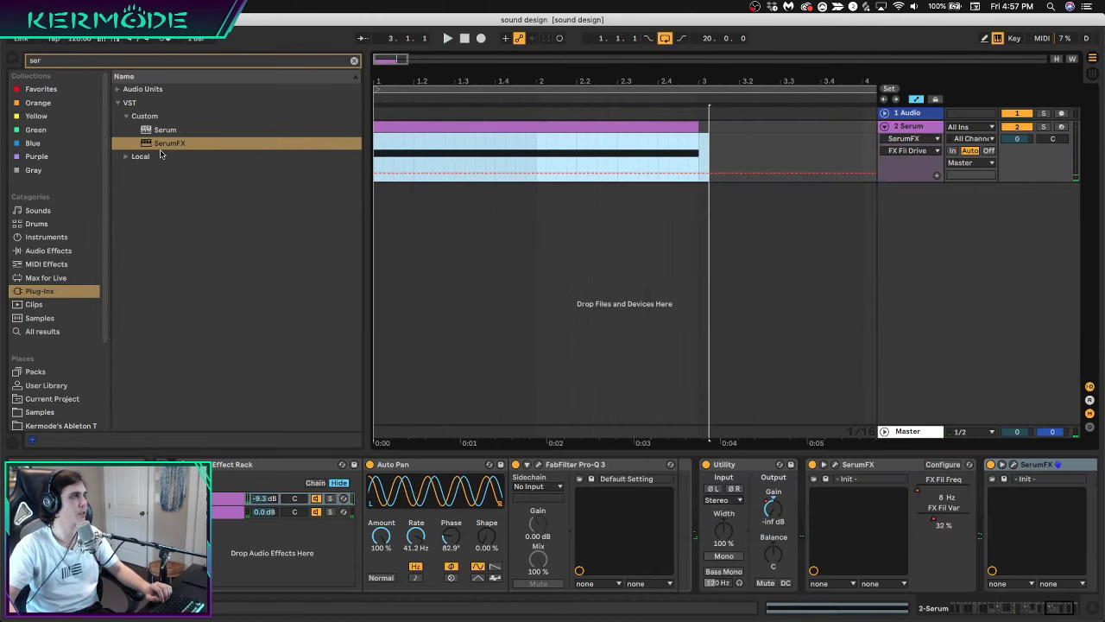
{"action": "left_click_drag", "start_coordinate": [163, 145], "coordinate": [435, 127]}
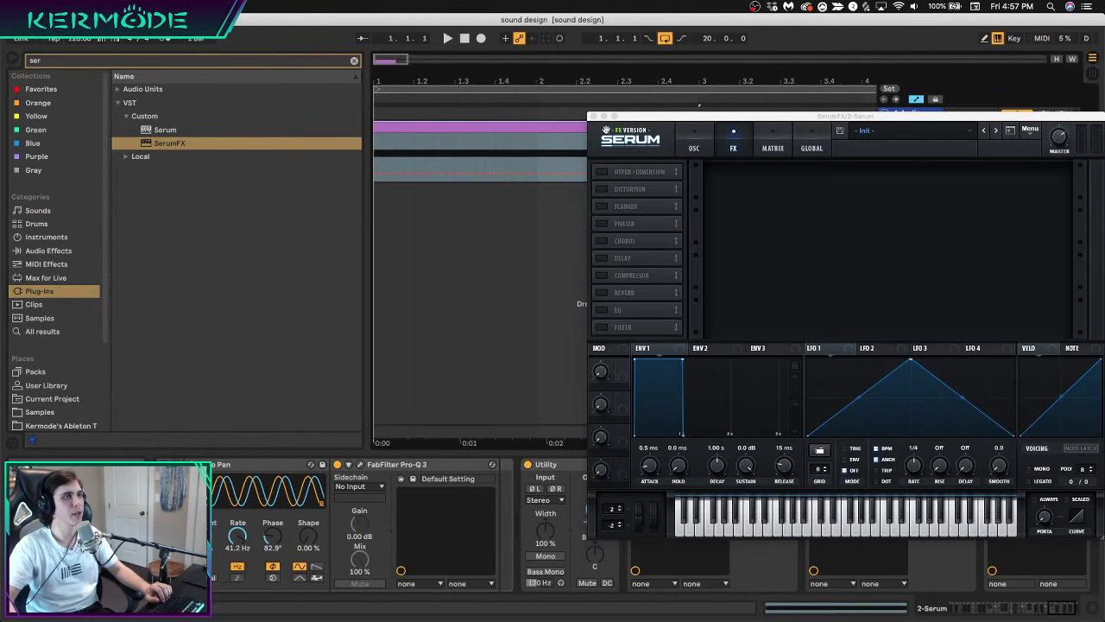
{"action": "left_click", "coordinate": [593, 116]}
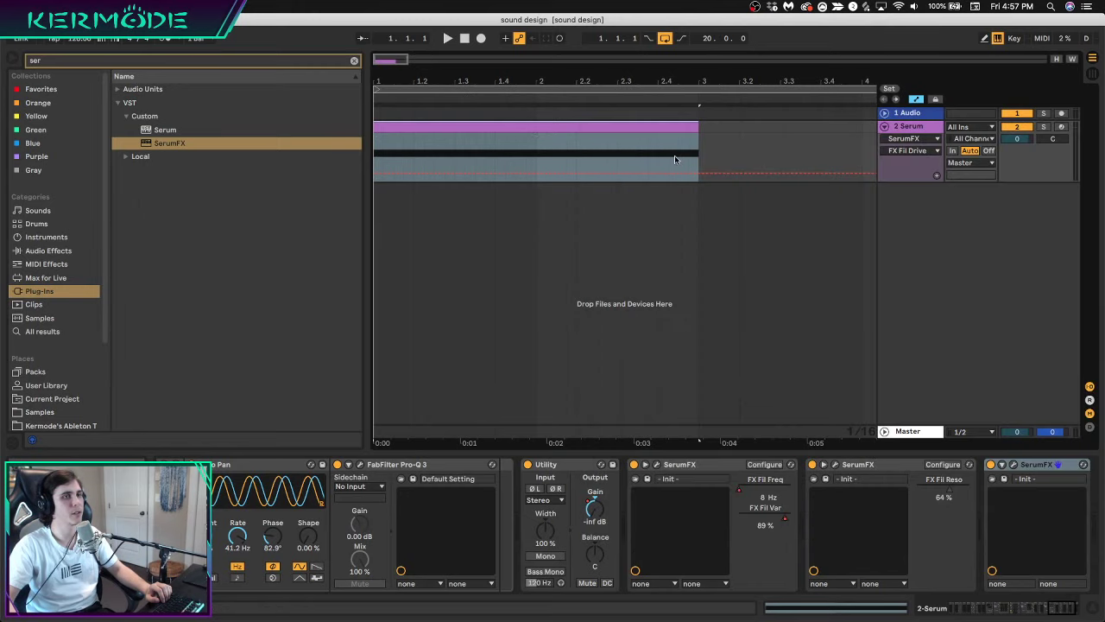
{"action": "left_click", "coordinate": [1028, 466]}
{"action": "key", "text": "Delete"}
Add an Auto Filter at the end of the Serum track's chain and set it to Notch with a frequency of 19.9 kHz
{"action": "left_click", "coordinate": [49, 250]}
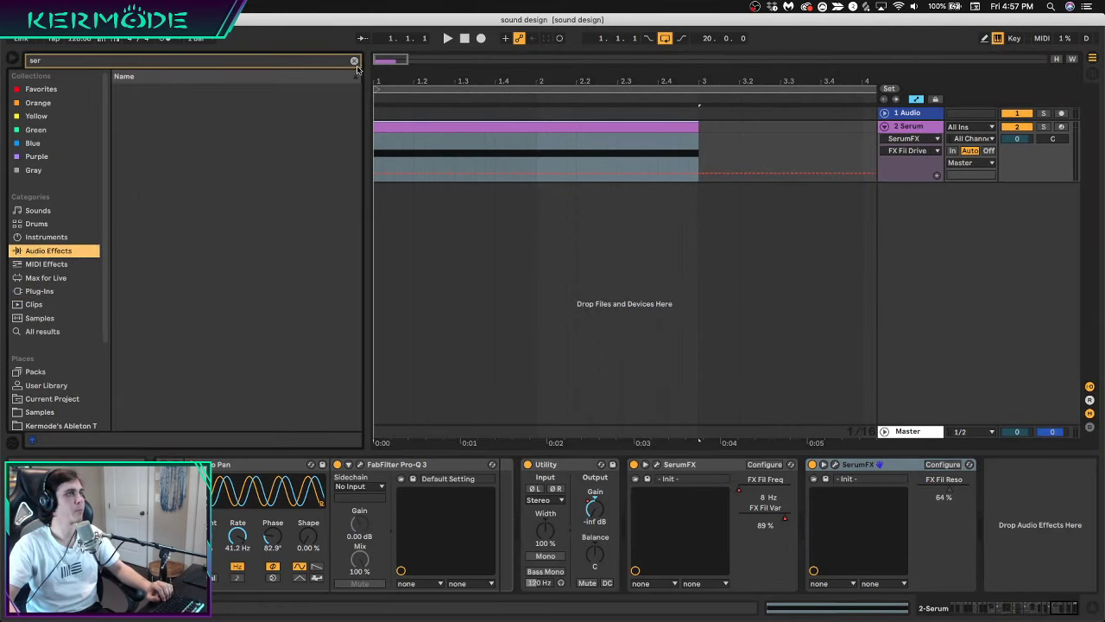
{"action": "left_click", "coordinate": [354, 61]}
{"action": "scroll", "coordinate": [138, 159], "scroll_direction": "up", "scroll_amount": 8}
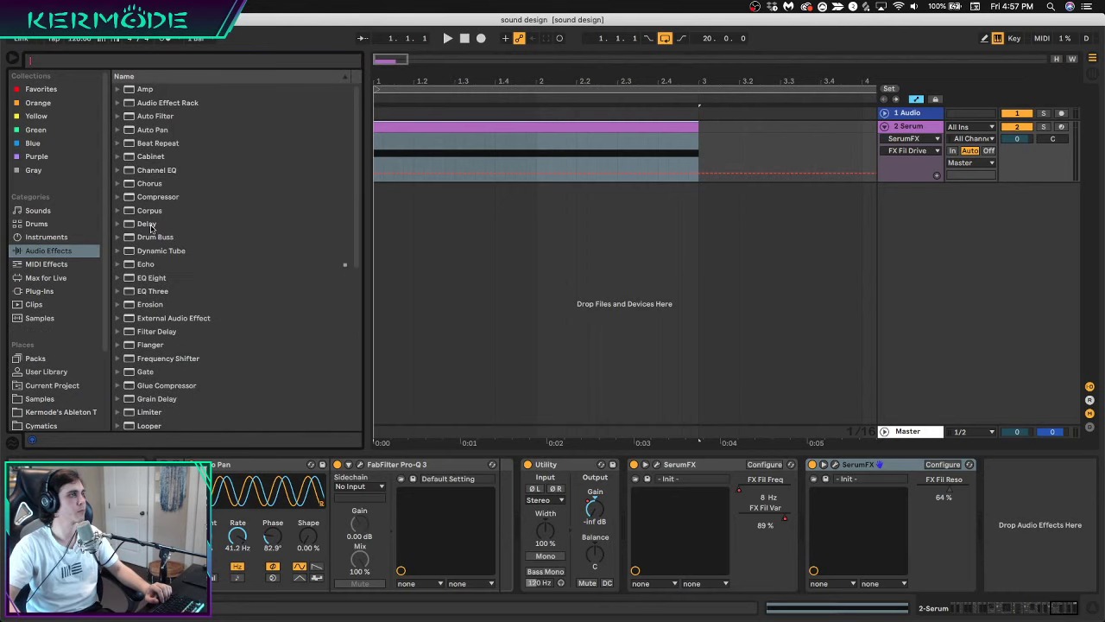
{"action": "double_click", "coordinate": [155, 115]}
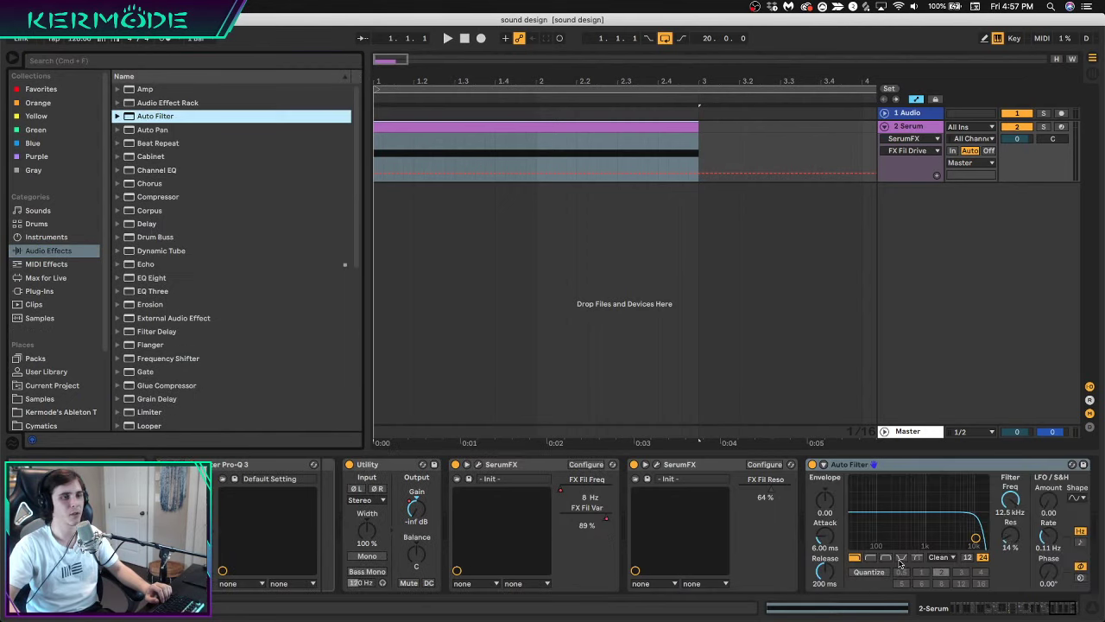
{"action": "left_click_drag", "start_coordinate": [1010, 499], "coordinate": [1010, 496]}
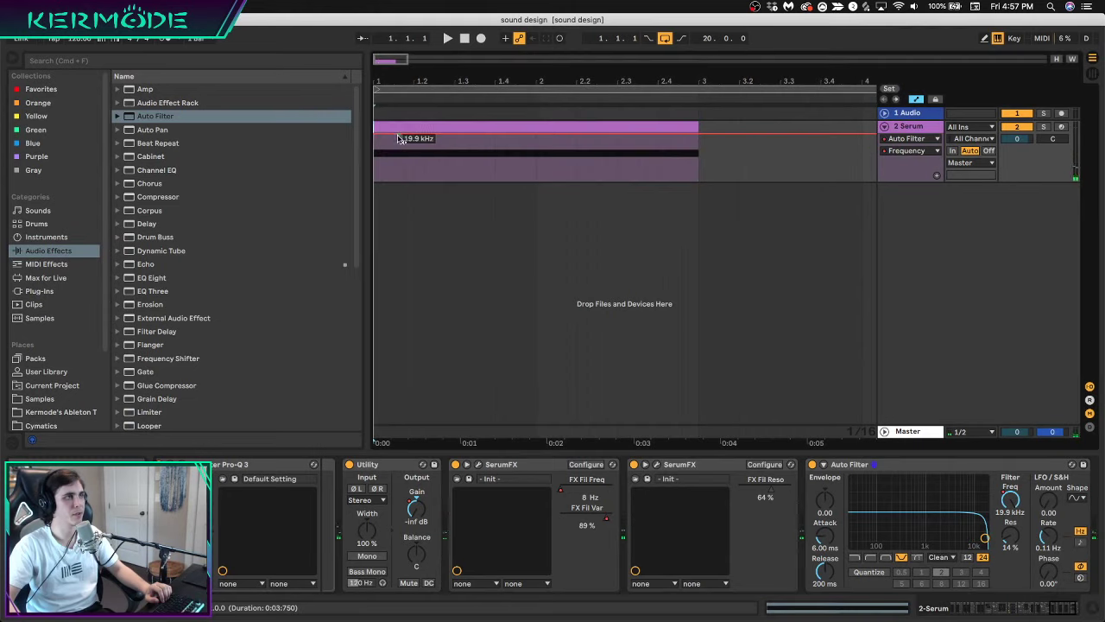
Automate the Auto Filter frequency from 19.9 kHz at bar 1 down to 155 Hz at beat 1.3, and duplicate the ramp three times
{"action": "left_click_drag", "start_coordinate": [432, 138], "coordinate": [455, 156]}
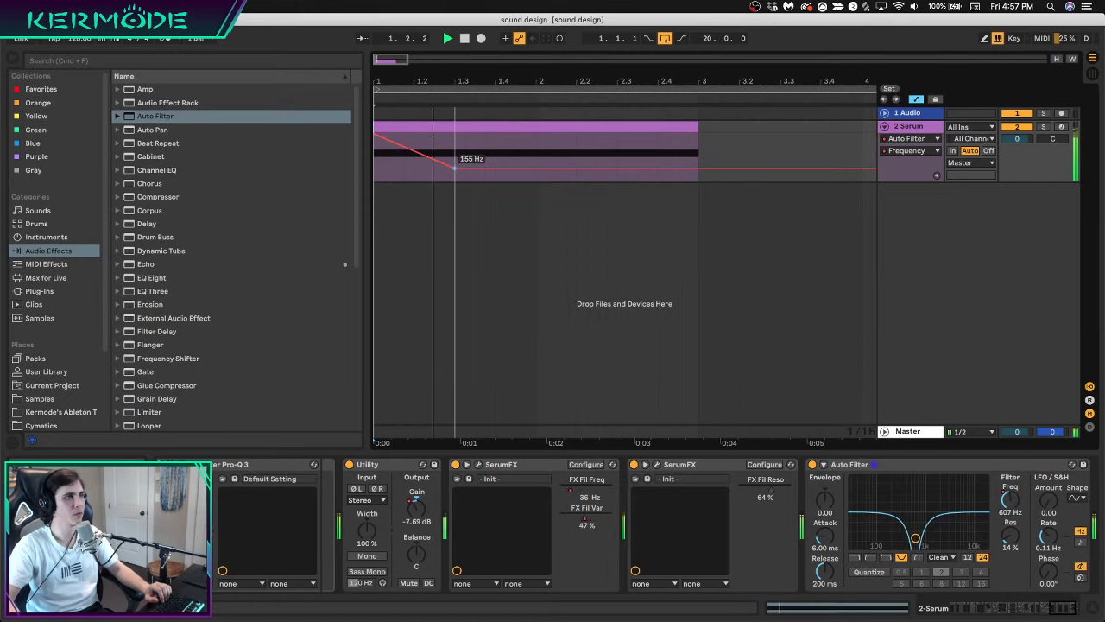
{"action": "key", "text": "space"}
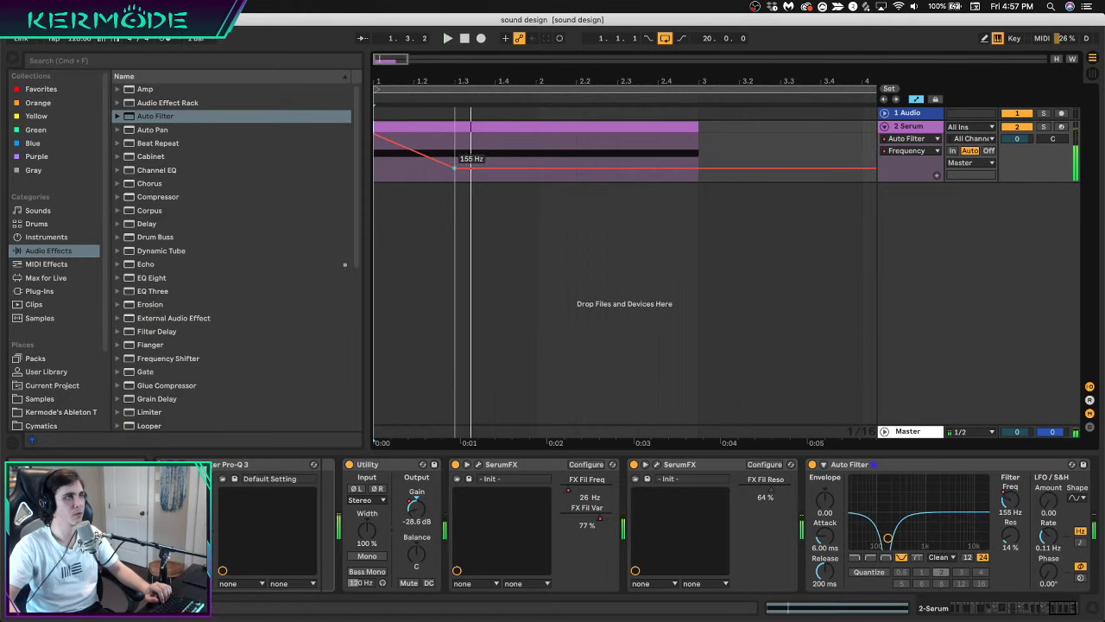
{"action": "left_click_drag", "start_coordinate": [457, 150], "coordinate": [310, 162]}
{"action": "key", "text": "super+d"}
{"action": "key", "text": "super+d"}
{"action": "key", "text": "super+d"}
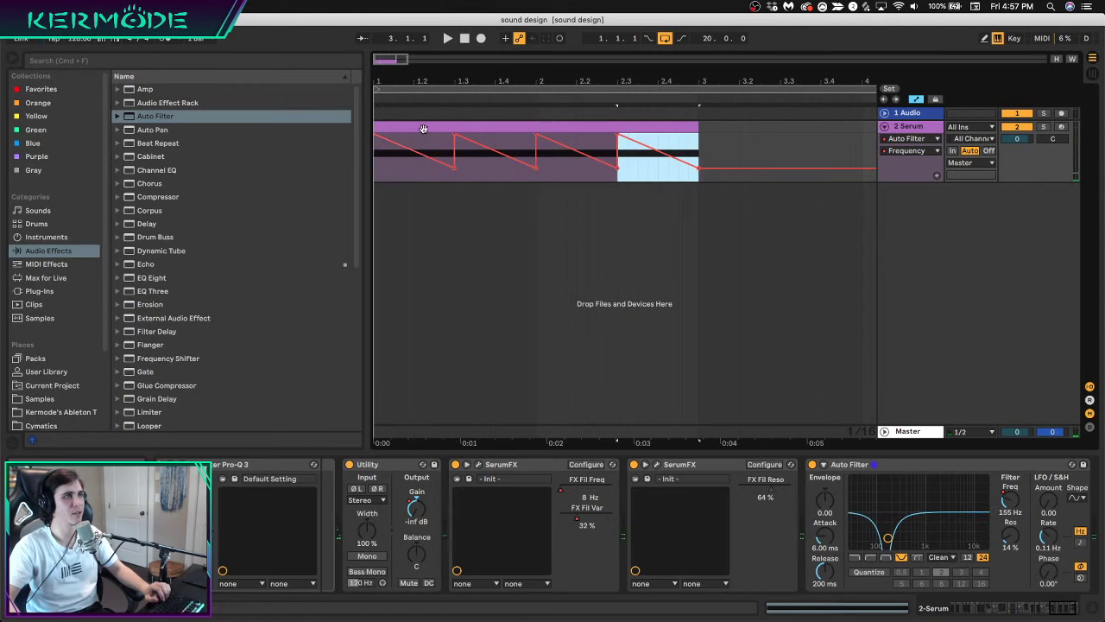
Move the low points of the notch frequency ramps slightly ahead of each reset and raise the bar 3 endpoint to 19.9 kHz
{"action": "key", "text": "super+a"}
{"action": "key", "text": "space"}
{"action": "left_click", "coordinate": [450, 168]}
{"action": "key", "text": "space"}
{"action": "left_click", "coordinate": [455, 168]}
{"action": "left_click", "coordinate": [531, 168]}
{"action": "left_click", "coordinate": [536, 169]}
{"action": "left_click", "coordinate": [608, 164]}
{"action": "left_click", "coordinate": [618, 168]}
{"action": "left_click_drag", "start_coordinate": [698, 166], "coordinate": [699, 137]}
{"action": "key", "text": "space"}
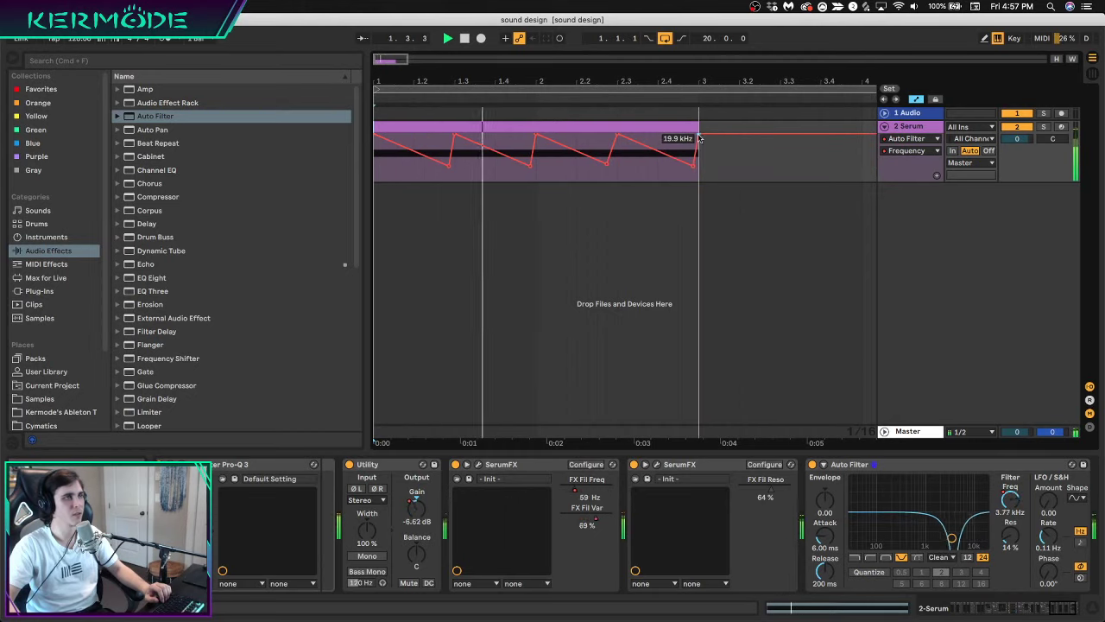
Reshape the notch frequency cycle to rise from low at bar 1, peak at 1.1.3 and fall by beat 1.3, repeating it through the clip
{"action": "key", "text": "space"}
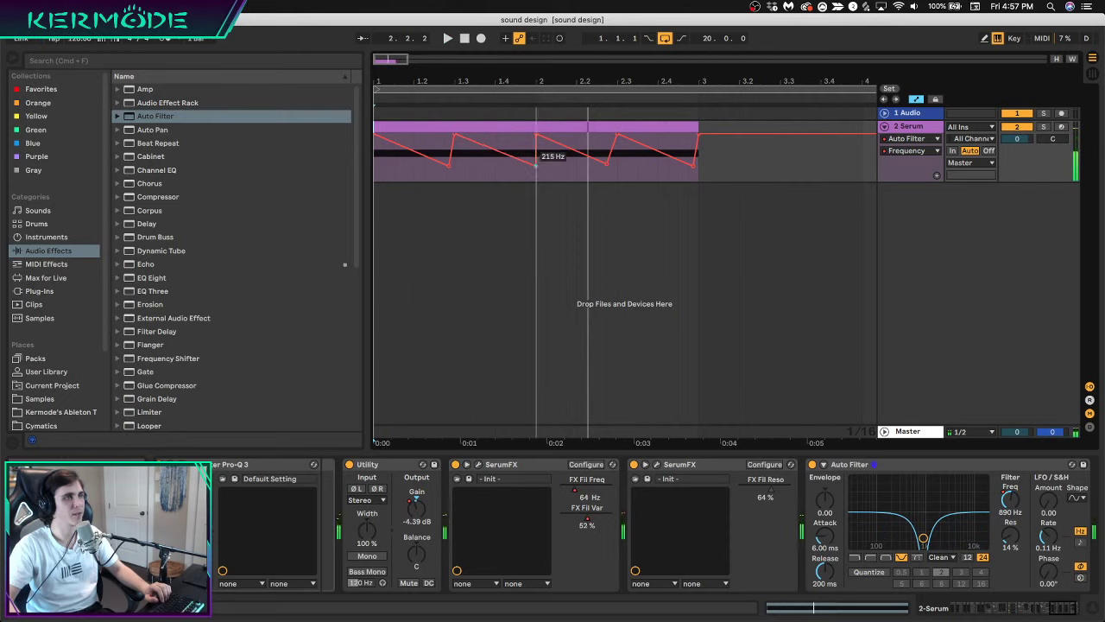
{"action": "left_click_drag", "start_coordinate": [536, 137], "coordinate": [545, 136]}
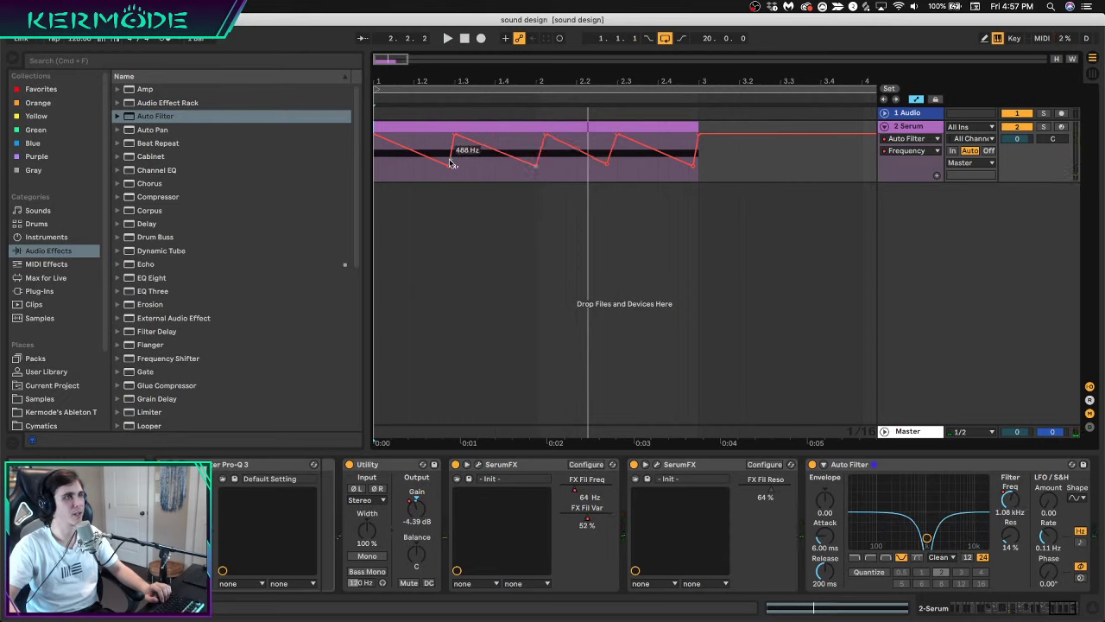
{"action": "left_click_drag", "start_coordinate": [449, 165], "coordinate": [477, 136]}
{"action": "left_click", "coordinate": [397, 141]}
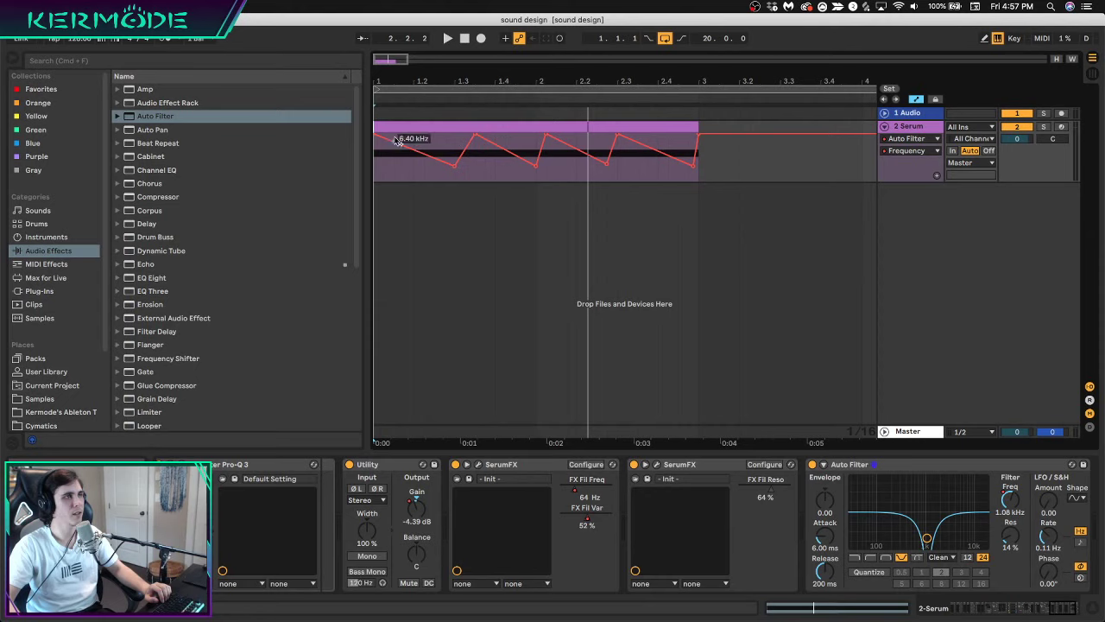
{"action": "left_click_drag", "start_coordinate": [397, 140], "coordinate": [376, 166]}
{"action": "key", "text": "space"}
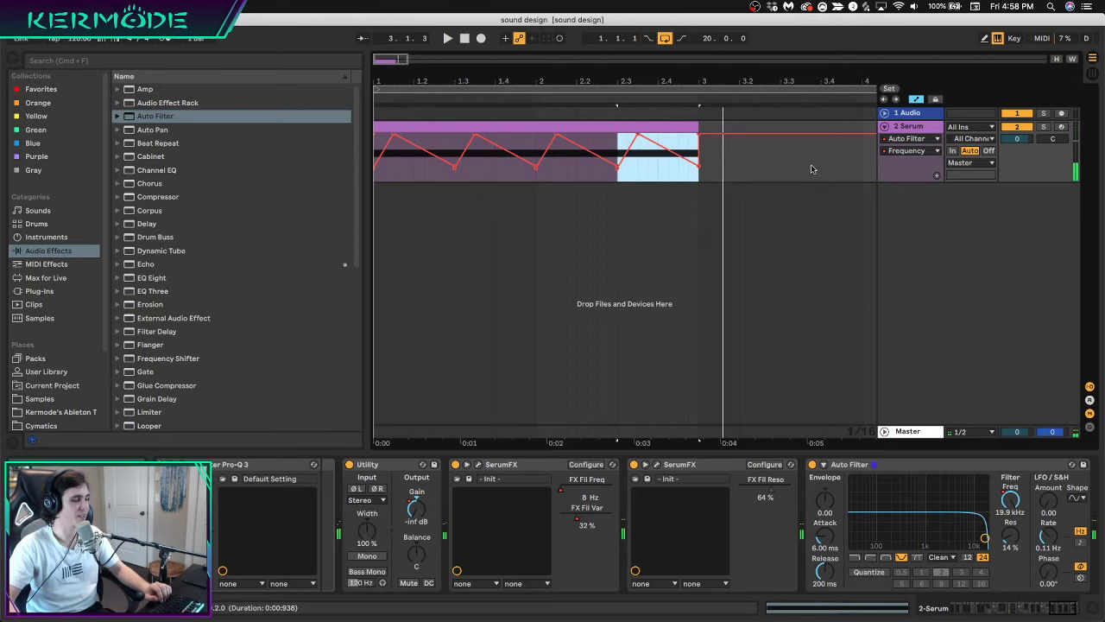
Play the clip to listen to the repeating notch filter movement, and stop playback
{"action": "key", "text": "space"}
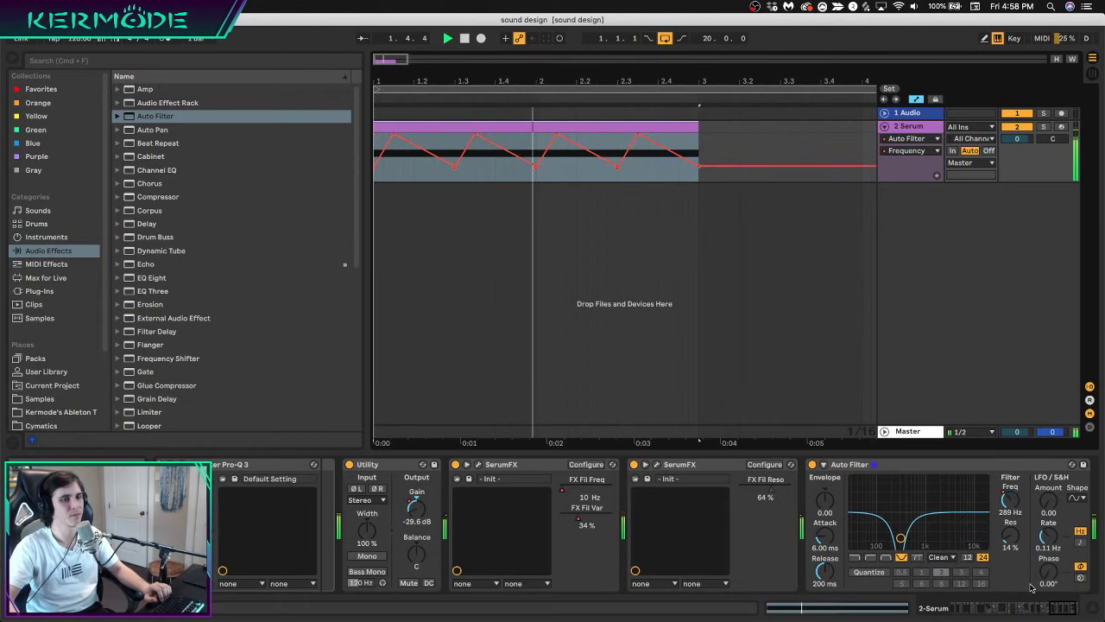
{"action": "scroll", "coordinate": [1031, 587], "scroll_direction": "right", "scroll_amount": 3}
{"action": "key", "text": "space"}
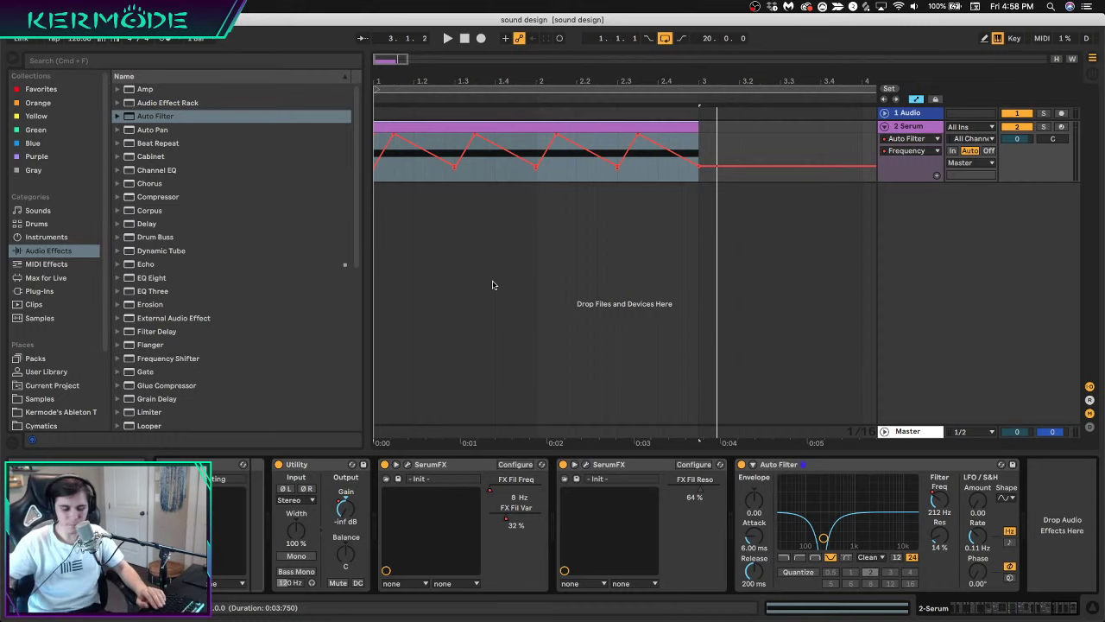
{"action": "key", "text": "space"}
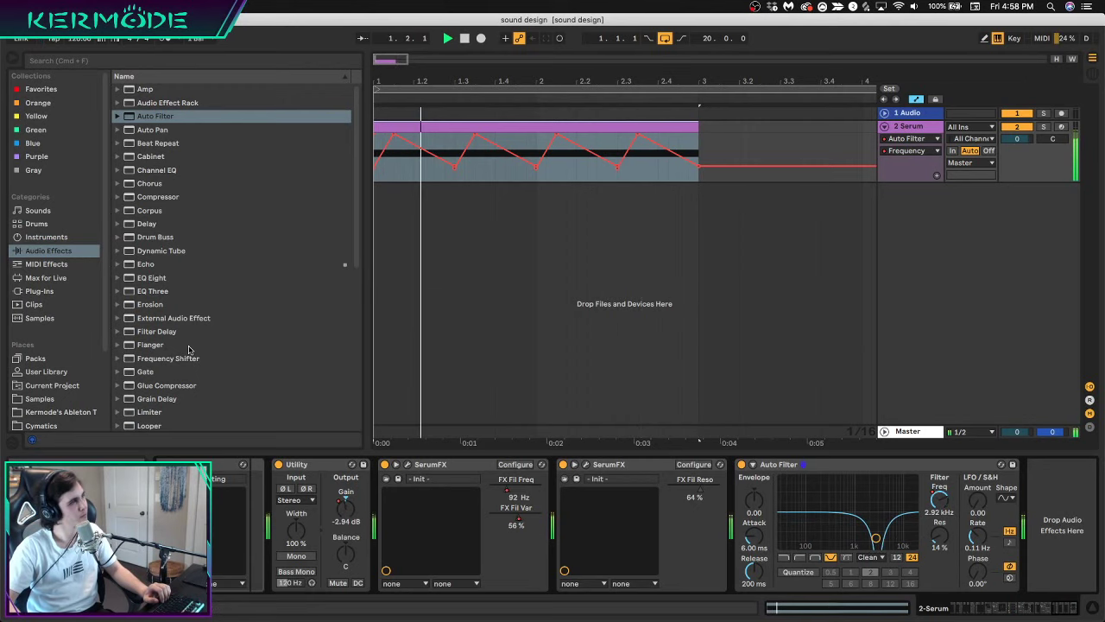
{"action": "key", "text": "space"}
Search the plug-ins for "dis" and add Kilohearts Disperser after the Auto Filter on the Serum track
{"action": "left_click", "coordinate": [39, 291]}
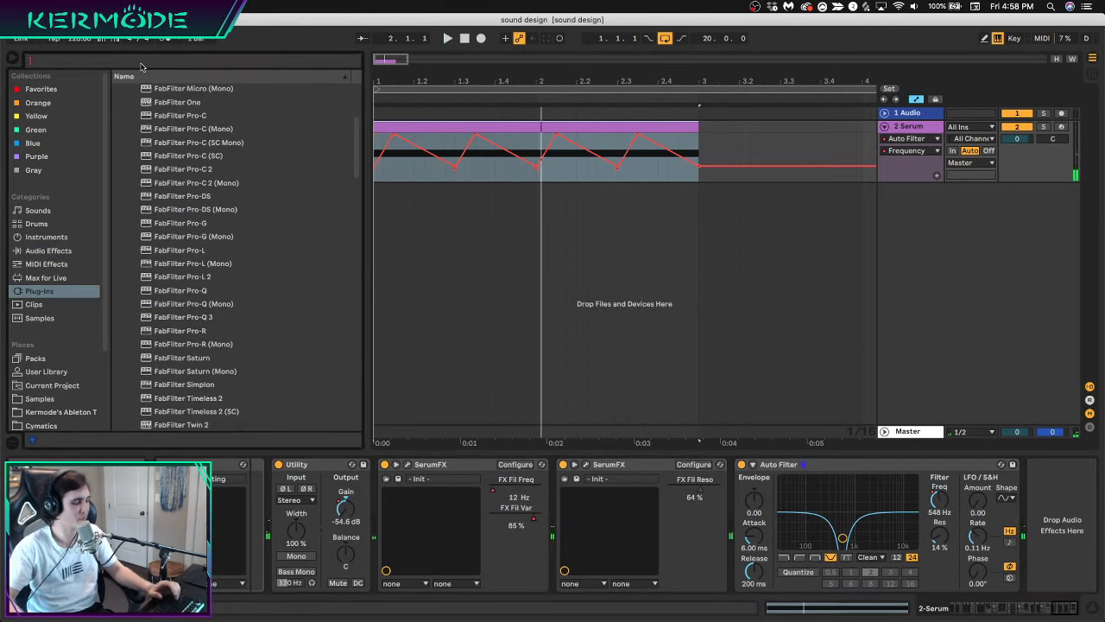
{"action": "left_click", "coordinate": [142, 65]}
{"action": "type", "text": "d"}
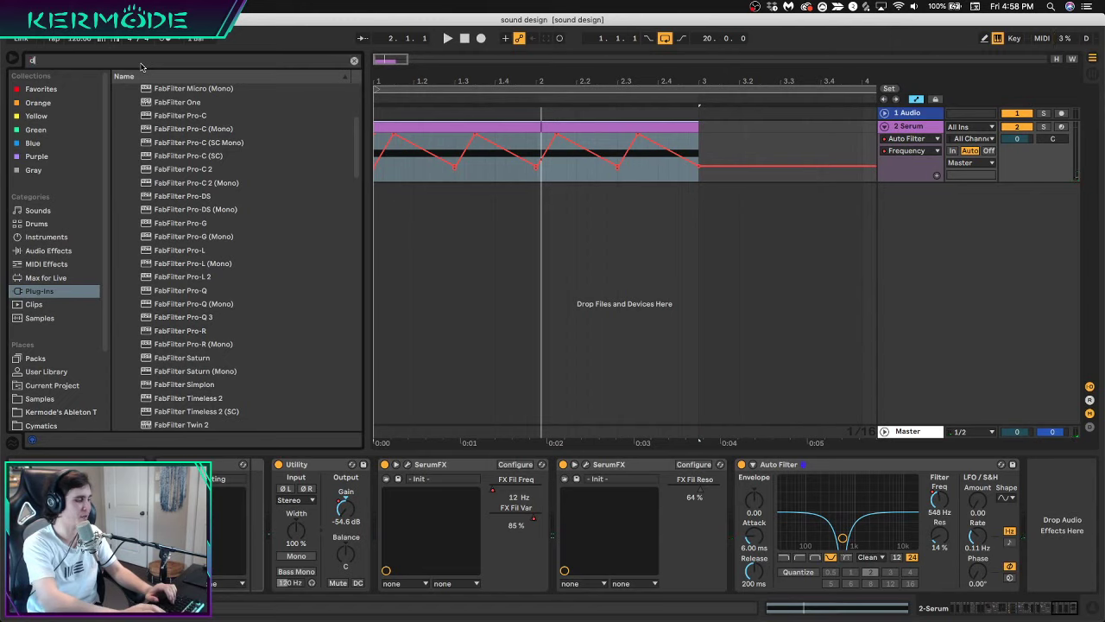
{"action": "type", "text": "is"}
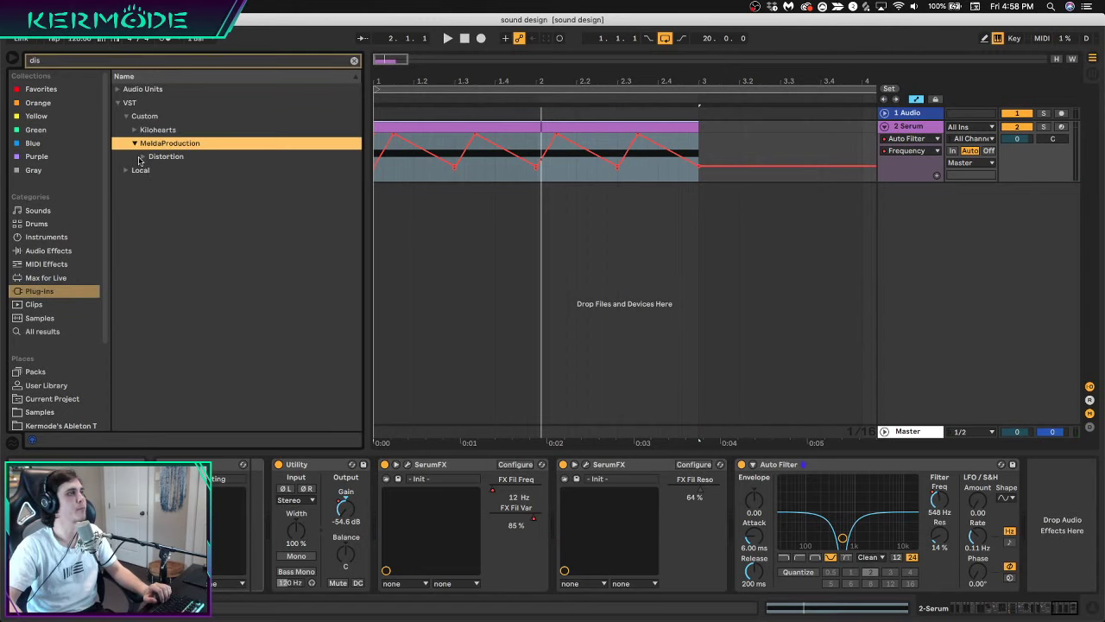
{"action": "left_click", "coordinate": [141, 157]}
{"action": "left_click", "coordinate": [135, 130]}
{"action": "left_click_drag", "start_coordinate": [164, 146], "coordinate": [389, 141]}
Sweep Disperser's frequency during playback, compare the sound with the device bypassed, and settle the frequency at about 536 Hz
{"action": "key", "text": "space"}
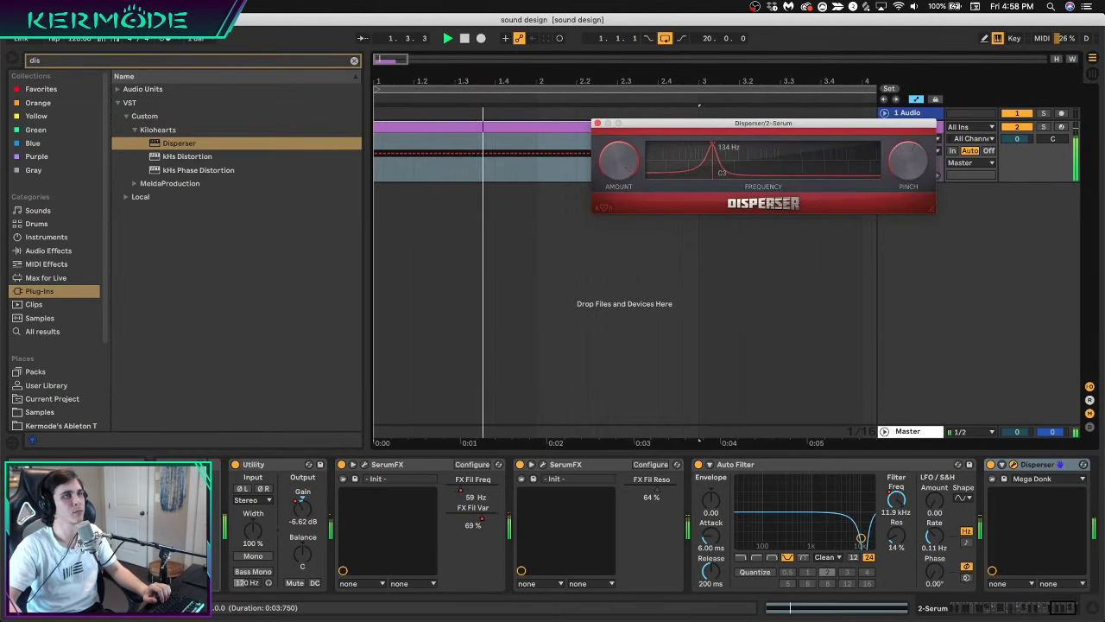
{"action": "left_click_drag", "start_coordinate": [713, 145], "coordinate": [803, 139]}
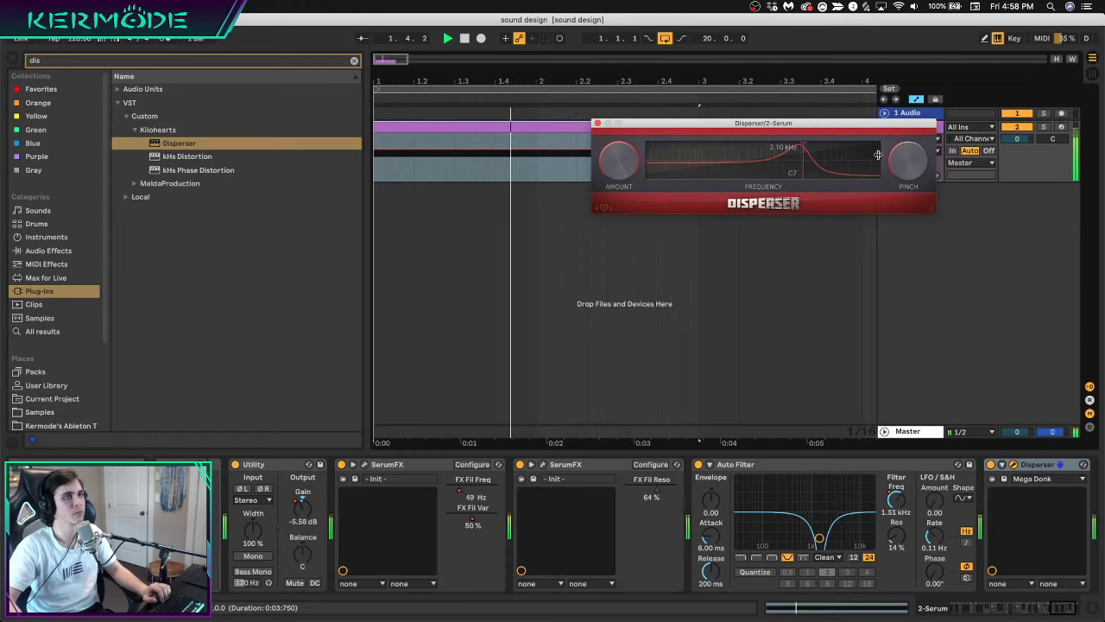
{"action": "left_click_drag", "start_coordinate": [878, 155], "coordinate": [861, 135]}
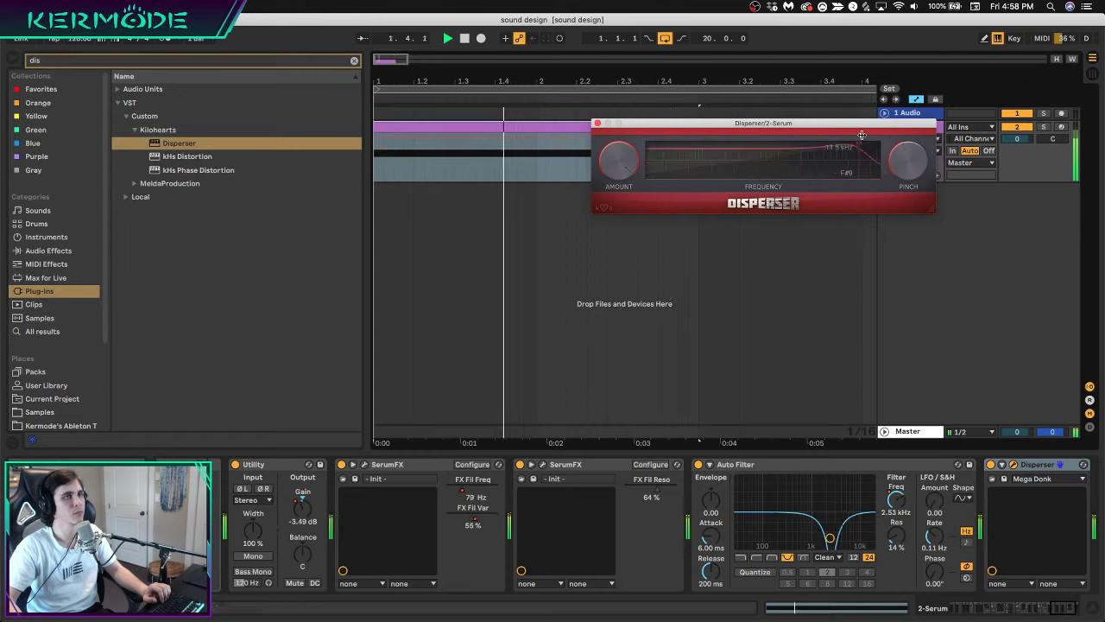
{"action": "left_click", "coordinate": [990, 466]}
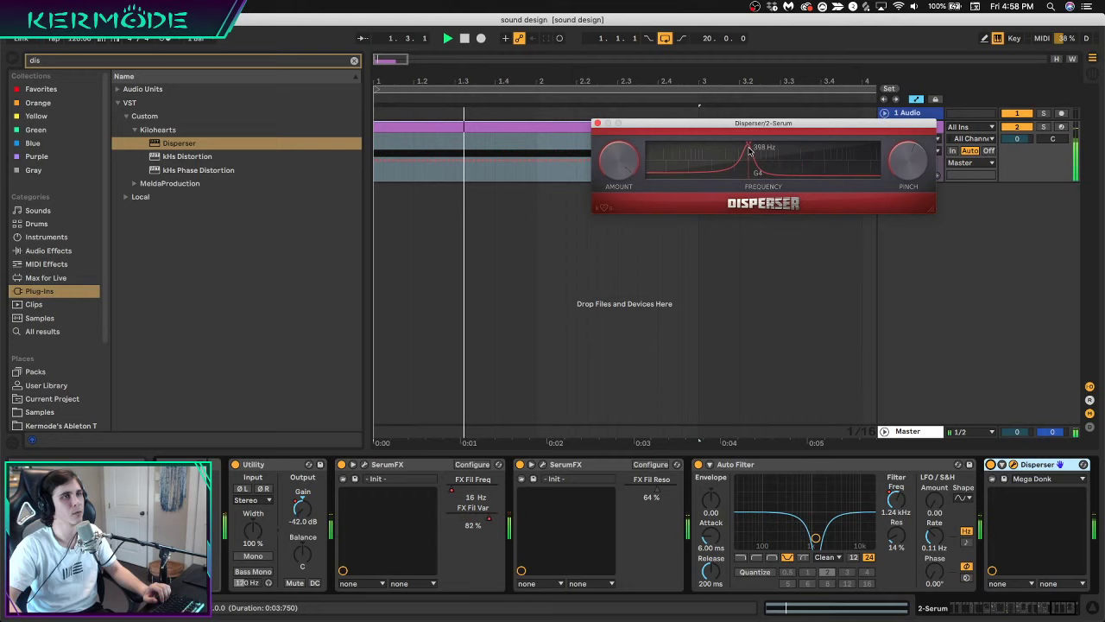
{"action": "mouse_move", "coordinate": [753, 151]}
{"action": "left_mouse_down"}
{"action": "mouse_move", "coordinate": [769, 150]}
{"action": "mouse_move", "coordinate": [733, 150]}
{"action": "mouse_move", "coordinate": [773, 150]}
{"action": "left_mouse_up"}
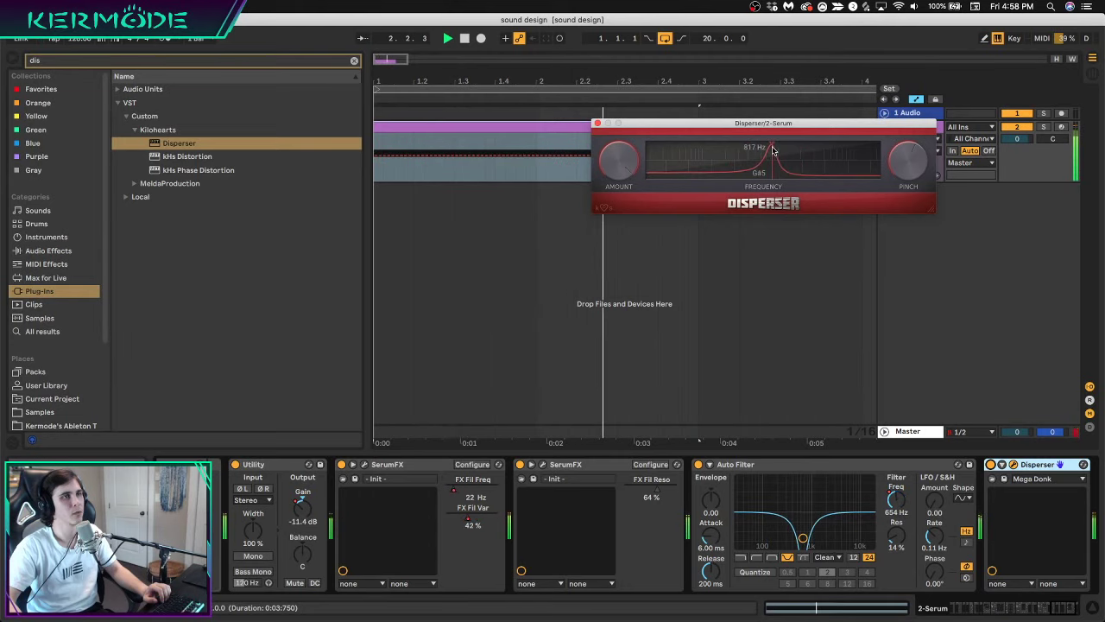
{"action": "key", "text": "space"}
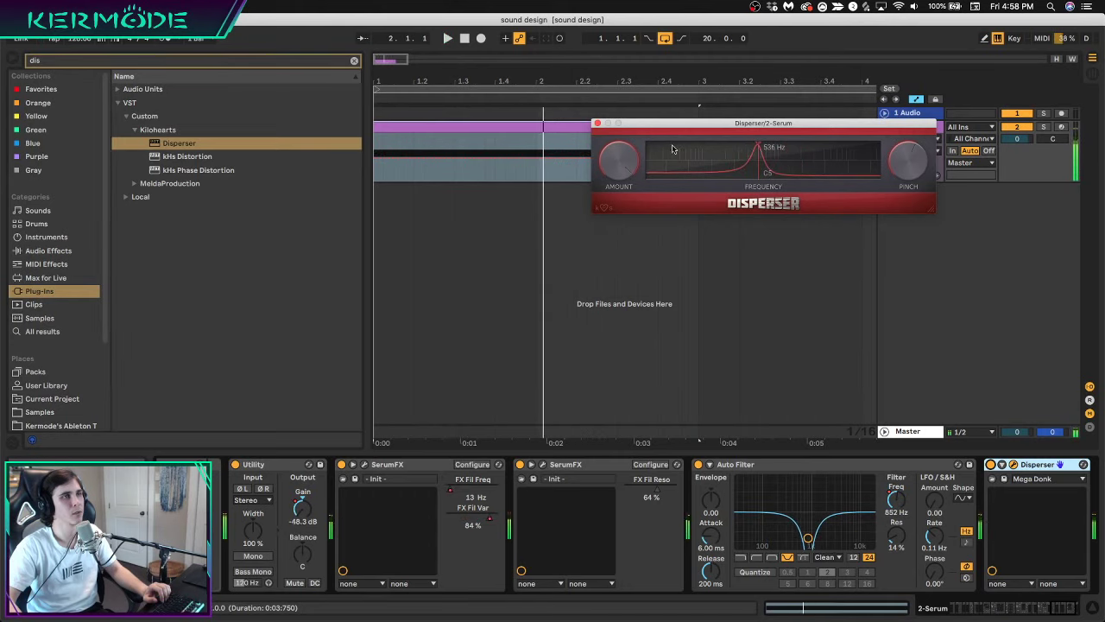
Automate Disperser's frequency with a slight rise from 0.48 at bar 1 to a peak at beat 1.2, returning to 0.48 at beat 1.3
{"action": "left_click", "coordinate": [376, 161]}
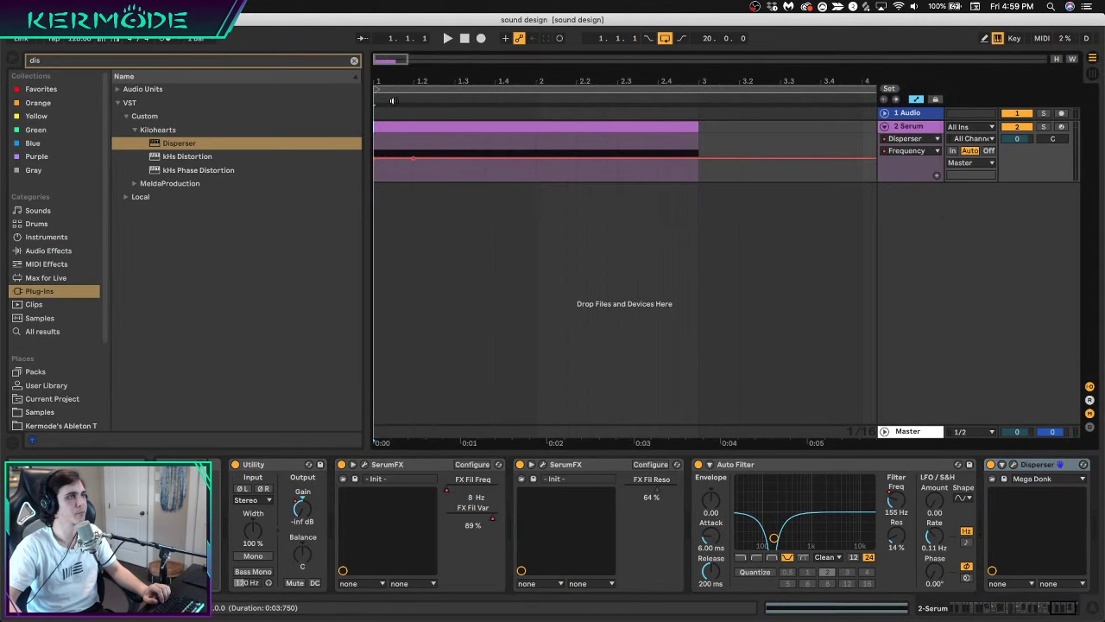
{"action": "key", "text": "plus"}
{"action": "key", "text": "plus"}
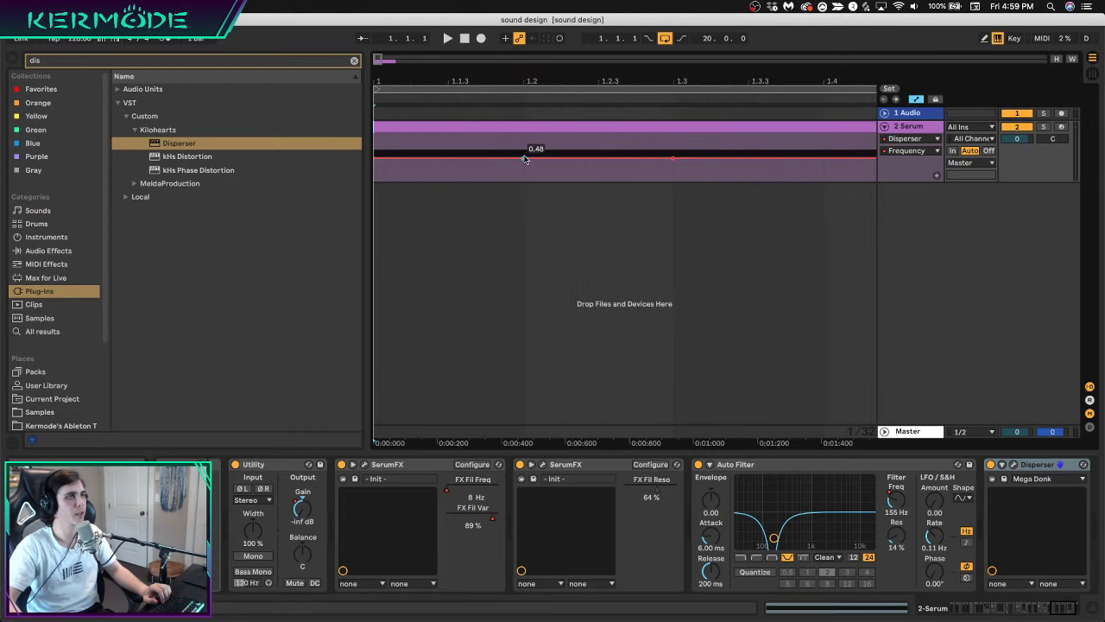
{"action": "left_click_drag", "start_coordinate": [524, 158], "coordinate": [523, 150]}
{"action": "key", "text": "space"}
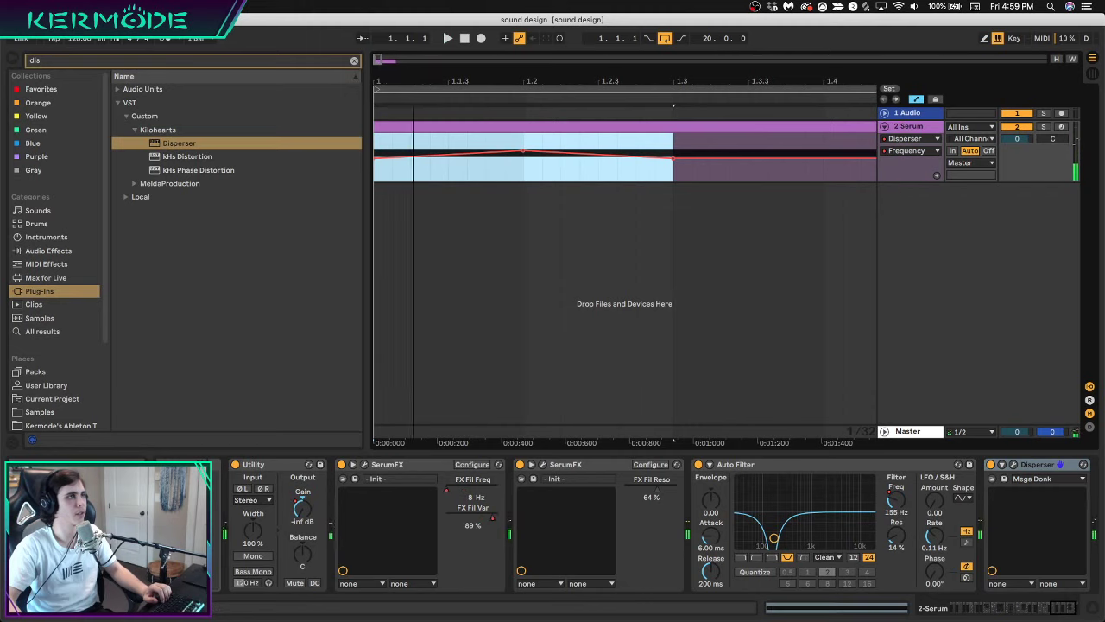
Duplicate the Disperser frequency automation three times to fill the Serum clip up to bar 3, and play the loop
{"action": "left_click_drag", "start_coordinate": [390, 81], "coordinate": [390, 39]}
{"action": "key", "text": "super+d"}
{"action": "key", "text": "super+d"}
{"action": "key", "text": "super+d"}
{"action": "left_click", "coordinate": [406, 127]}
{"action": "key", "text": "space"}
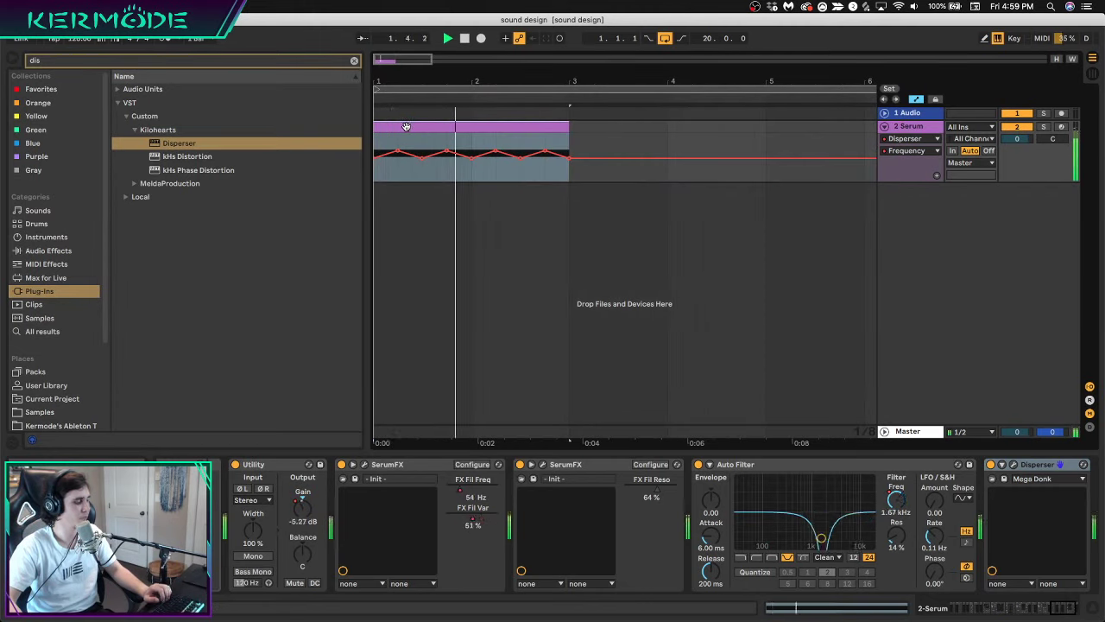
Compare the looped Serum sound with the Disperser bypassed and enabled
{"action": "left_click", "coordinate": [990, 465]}
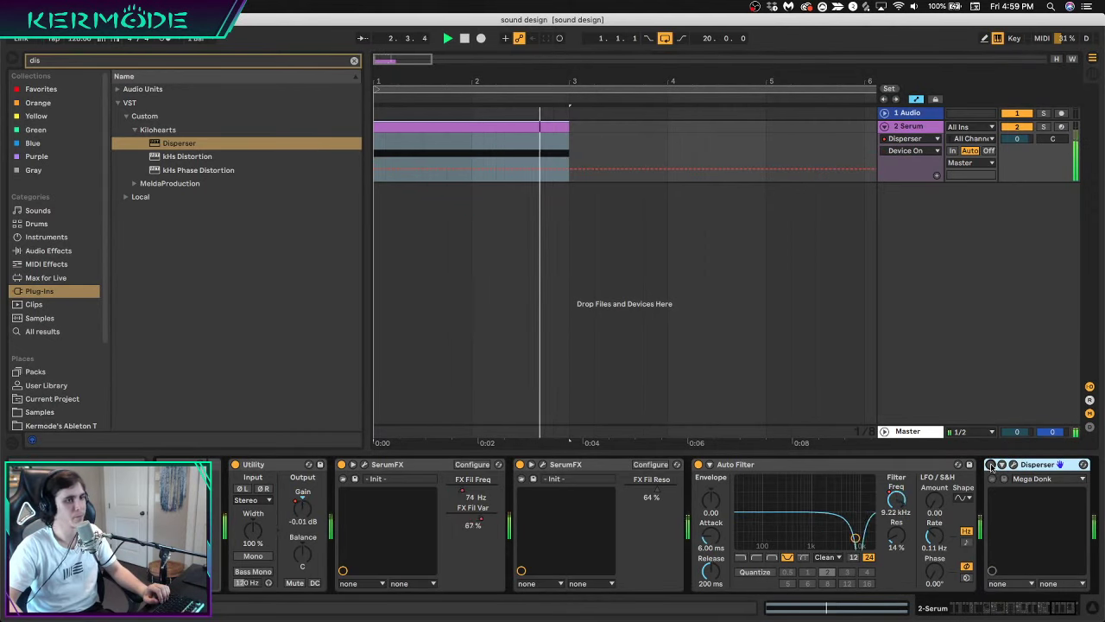
{"action": "left_click", "coordinate": [990, 464]}
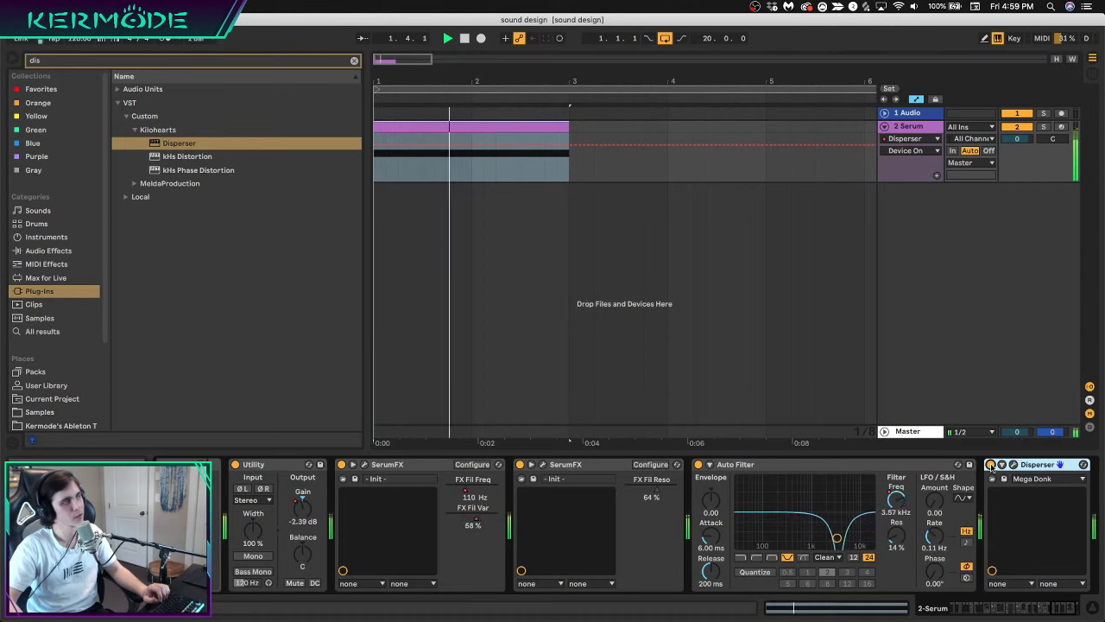
{"action": "left_click", "coordinate": [991, 465]}
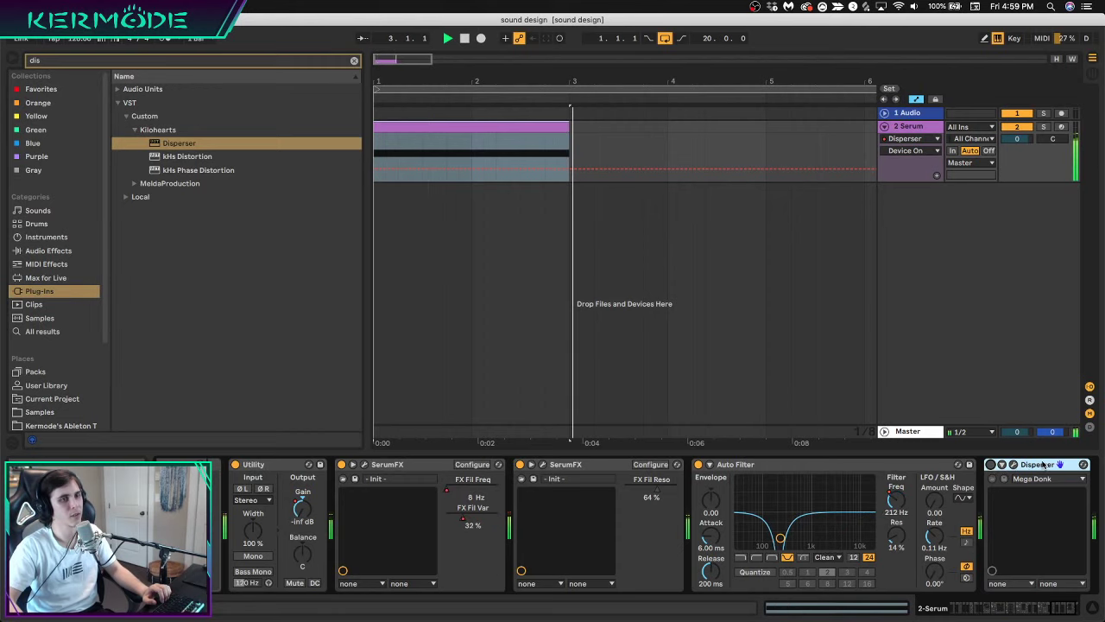
{"action": "left_click", "coordinate": [990, 464]}
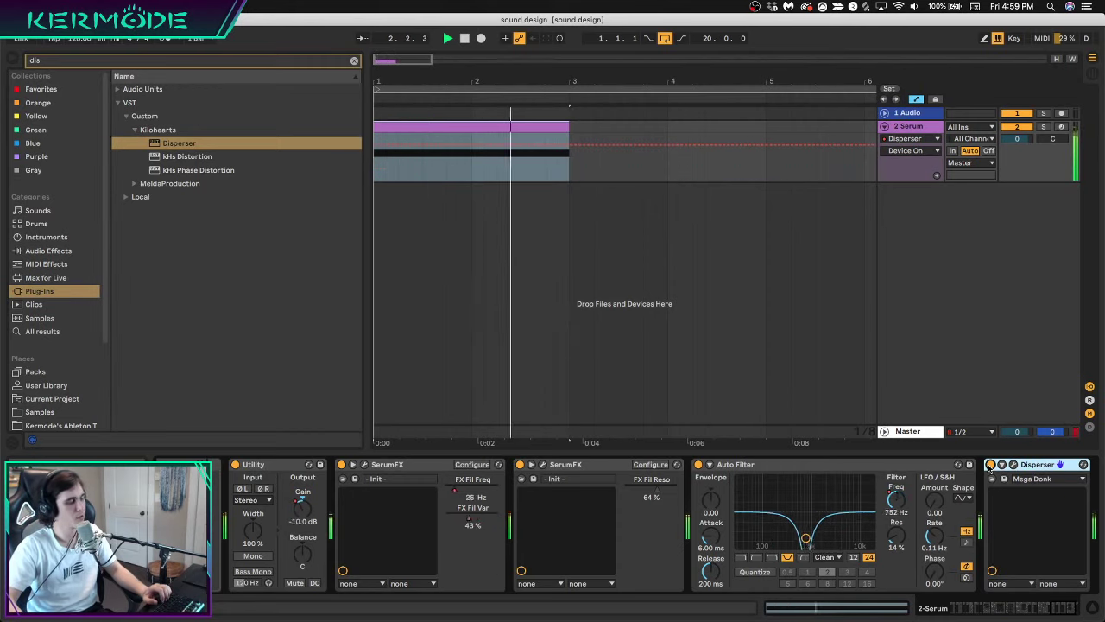
{"action": "key", "text": "space"}
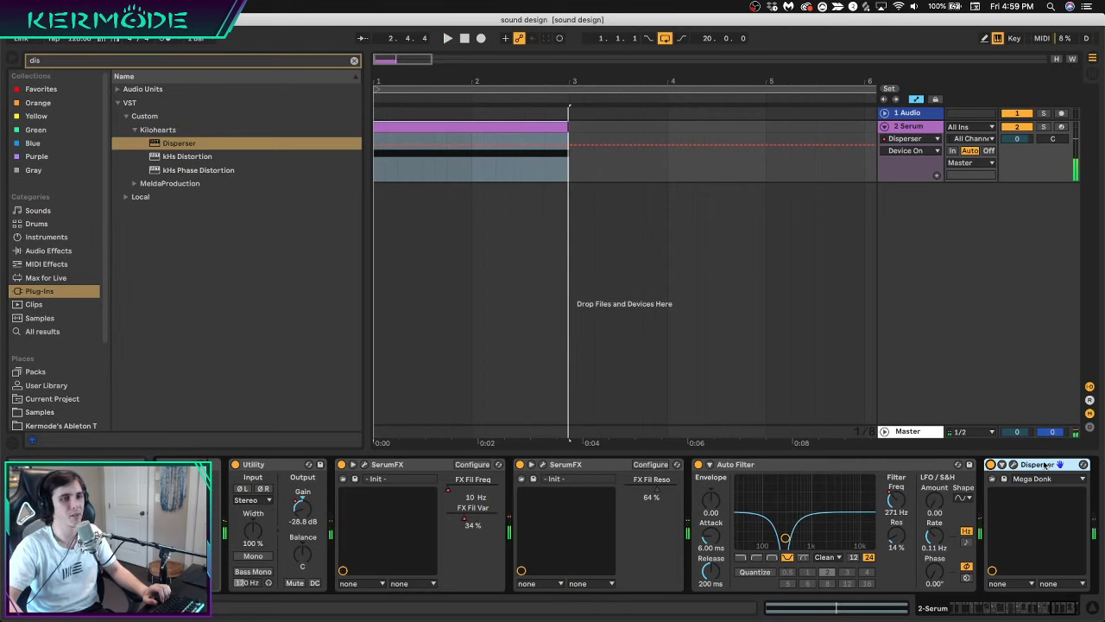
Delete the Disperser from the Serum track's device chain and audition the loop without it
{"action": "key", "text": "Delete"}
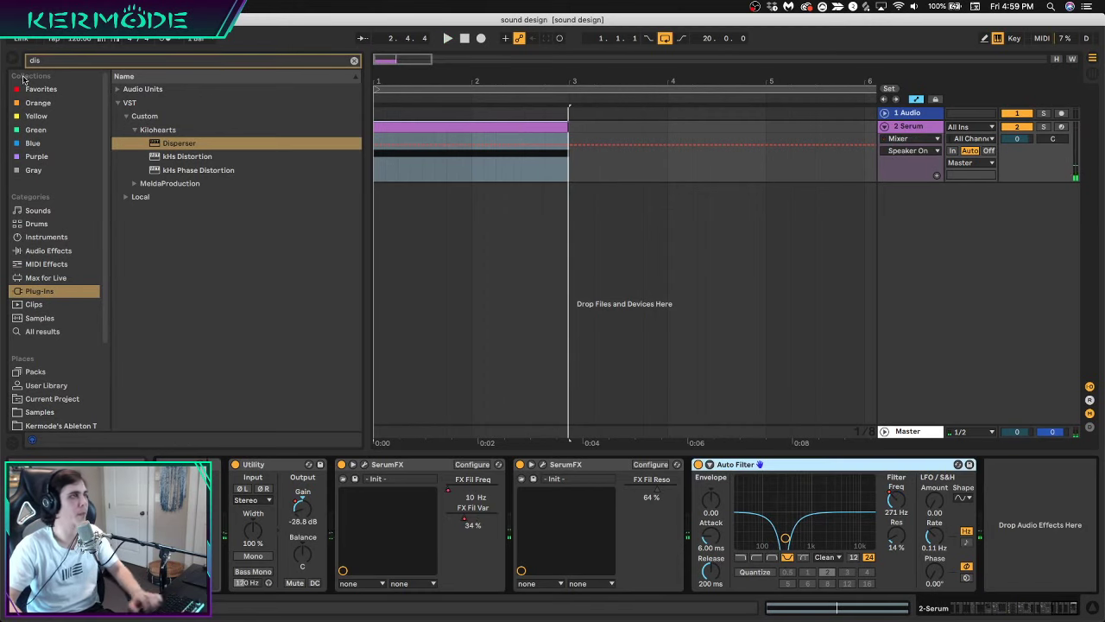
{"action": "left_click", "coordinate": [39, 250]}
{"action": "left_click", "coordinate": [354, 61]}
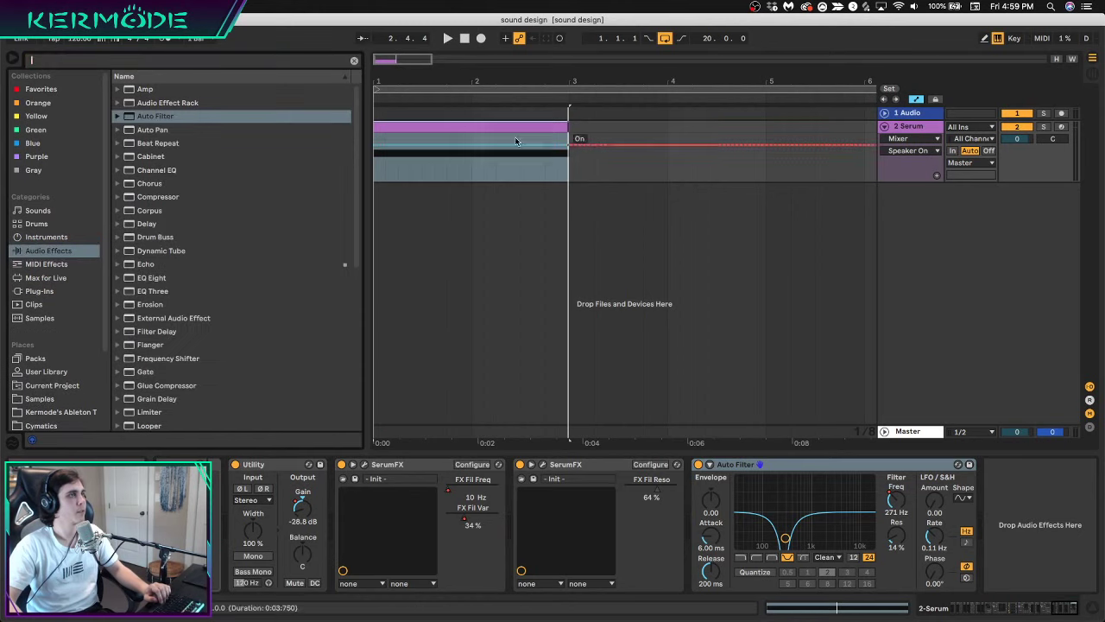
{"action": "key", "text": "space"}
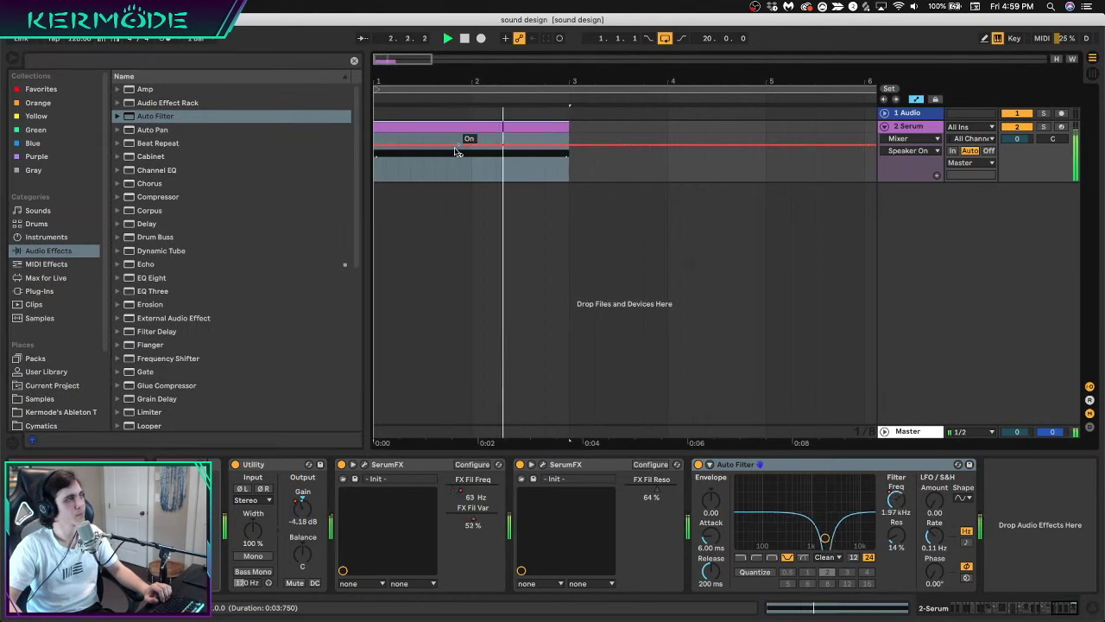
{"action": "key", "text": "space"}
Find kHs Comb Filter among the Kilohearts plug-ins and add it to the Serum track
{"action": "left_click", "coordinate": [39, 290]}
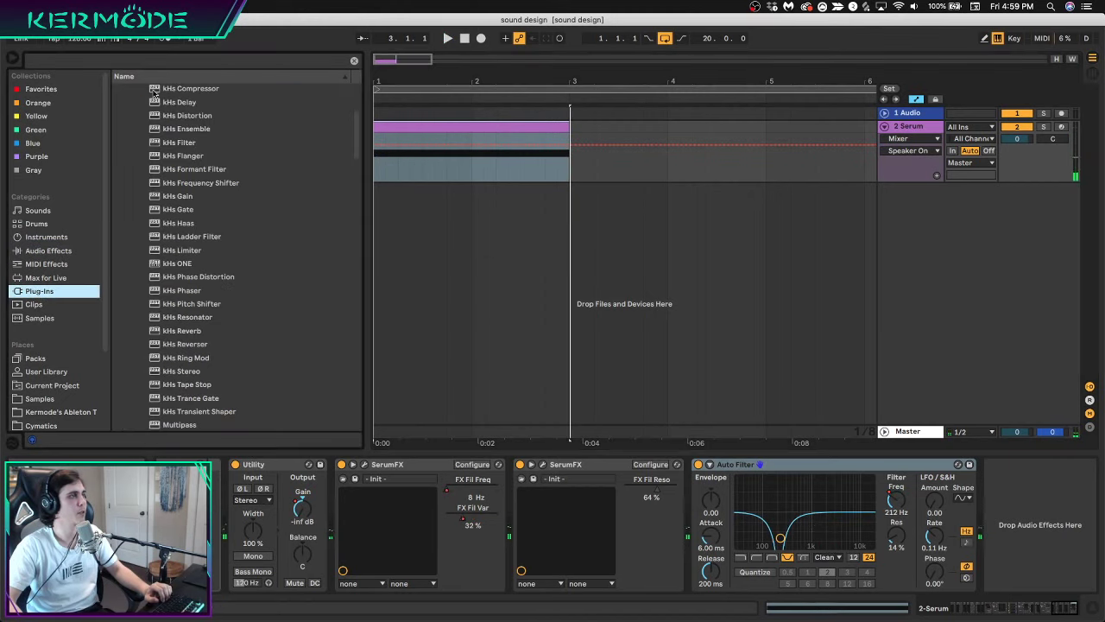
{"action": "left_click", "coordinate": [142, 64]}
{"action": "scroll", "coordinate": [218, 290], "scroll_direction": "up", "scroll_amount": 3}
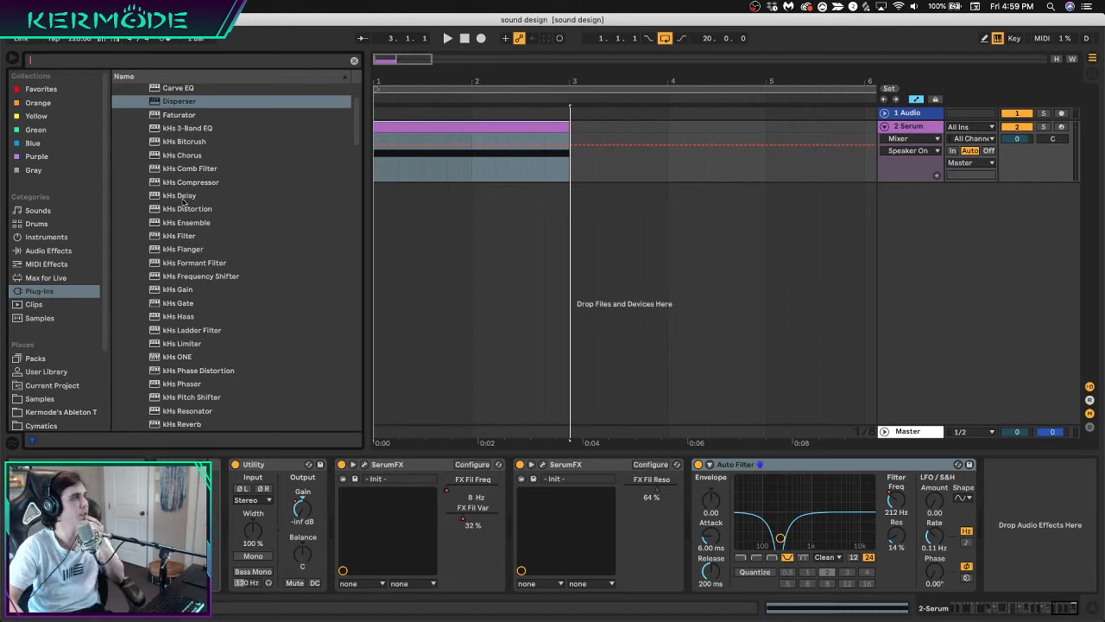
{"action": "left_click", "coordinate": [189, 169]}
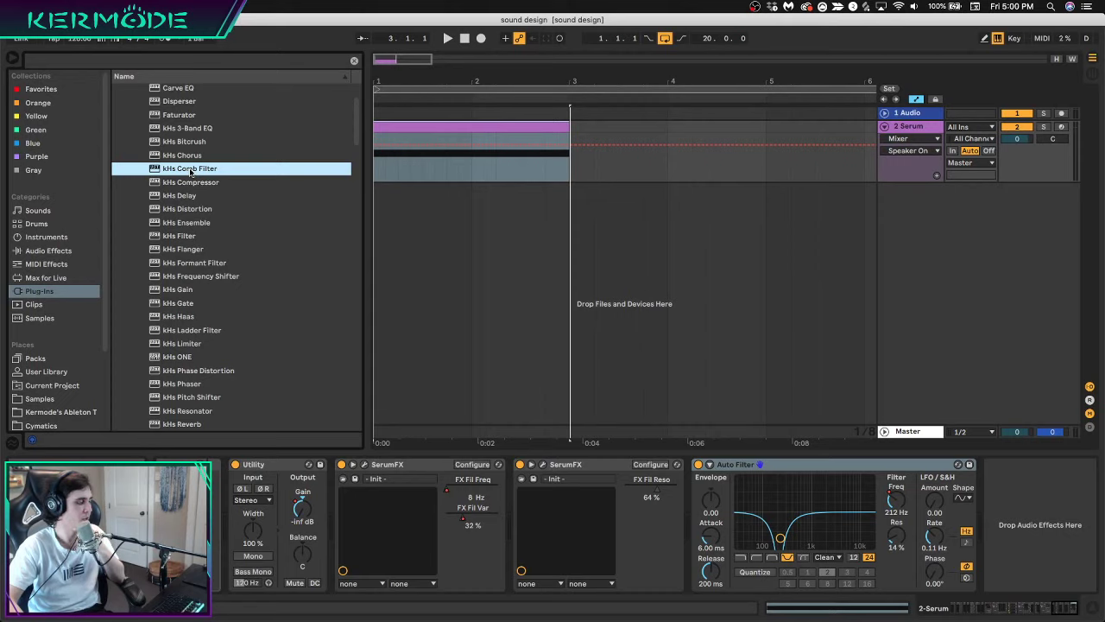
{"action": "left_click_drag", "start_coordinate": [190, 171], "coordinate": [434, 145]}
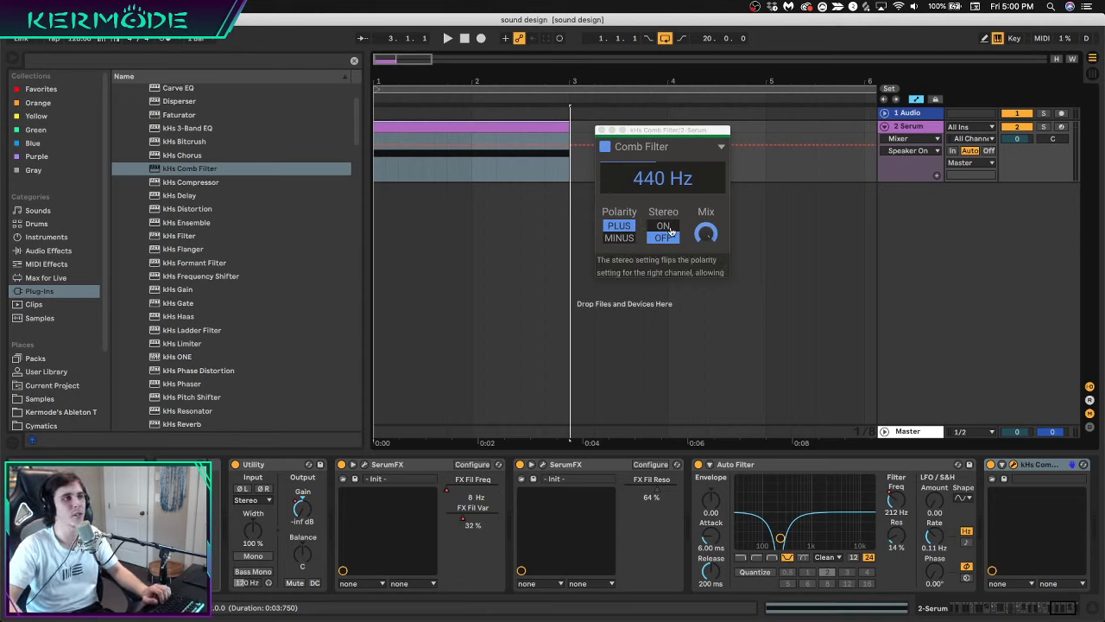
Lower the Comb Filter cutoff gradually to about 92.1 Hz while auditioning the loop
{"action": "left_click_drag", "start_coordinate": [650, 179], "coordinate": [641, 179]}
{"action": "key", "text": "space"}
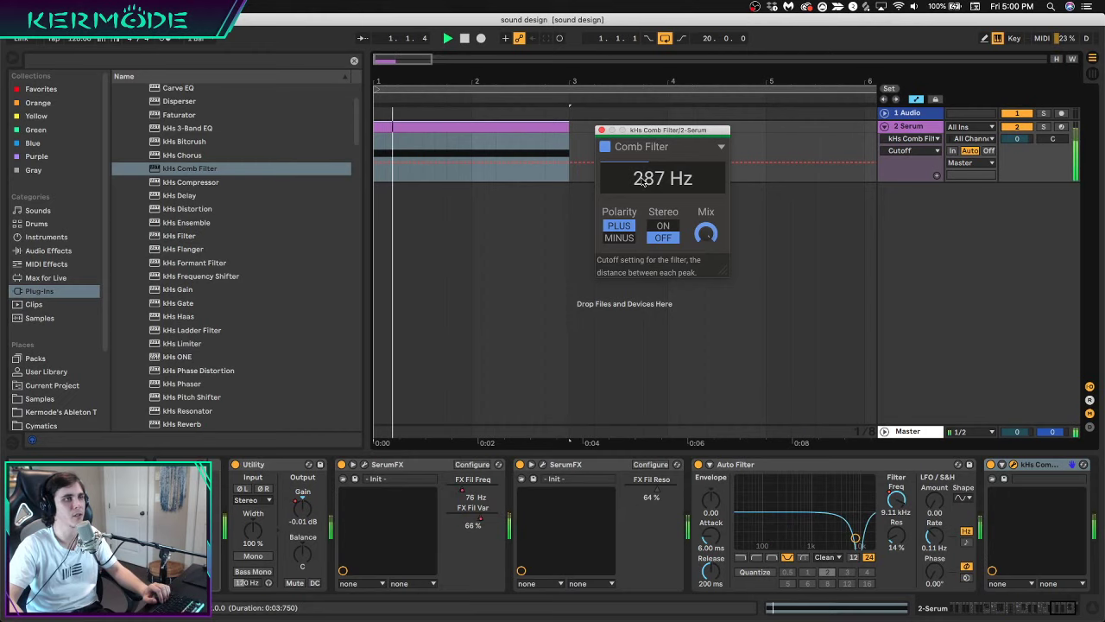
{"action": "left_click_drag", "start_coordinate": [643, 181], "coordinate": [643, 187]}
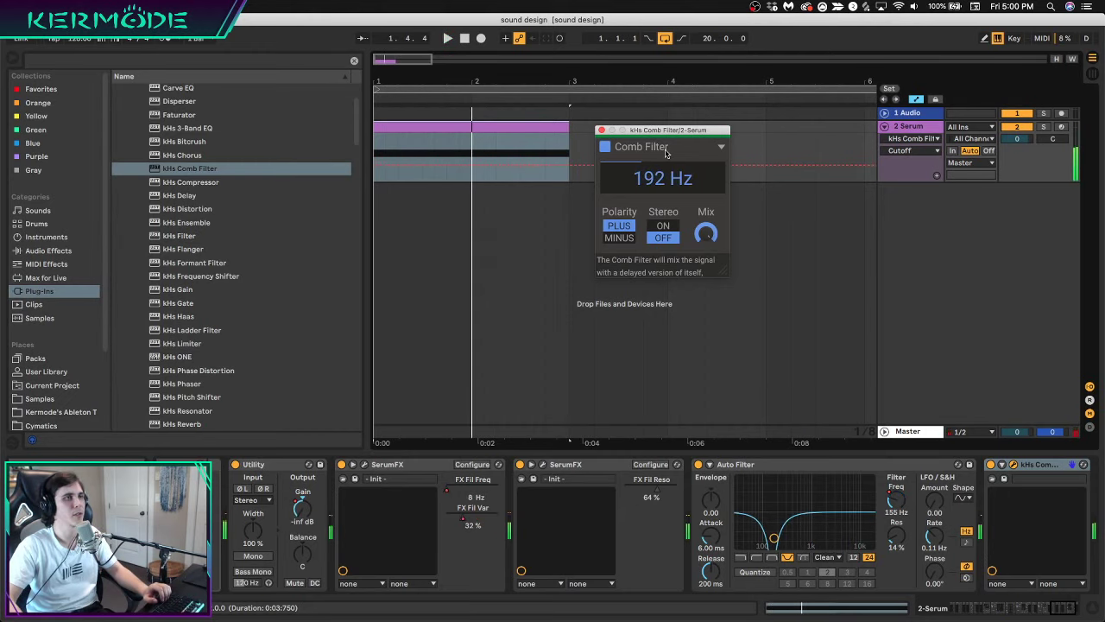
{"action": "left_click_drag", "start_coordinate": [663, 178], "coordinate": [663, 184]}
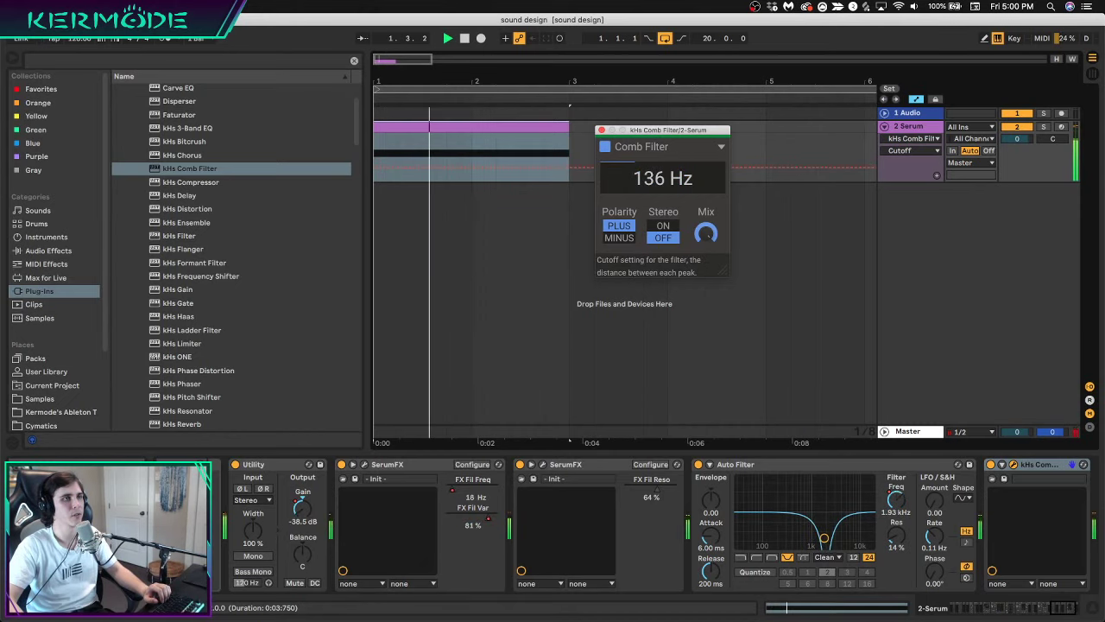
{"action": "left_click_drag", "start_coordinate": [649, 178], "coordinate": [646, 186]}
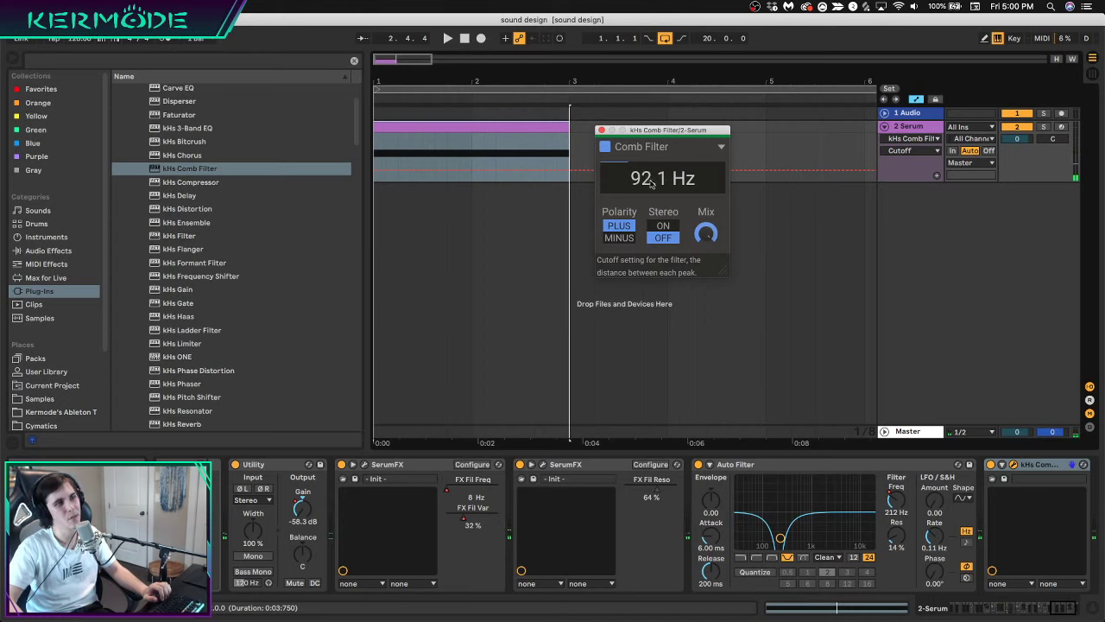
Set the Comb Filter polarity to Minus and lower its cutoff to about 65.9 Hz during playback
{"action": "left_click", "coordinate": [625, 238]}
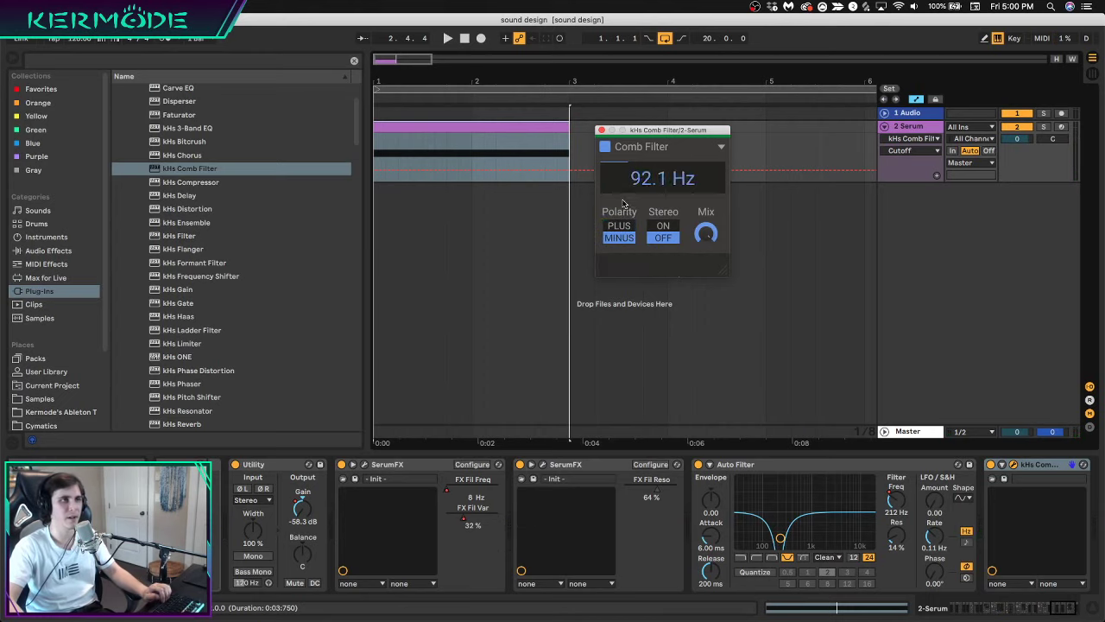
{"action": "left_click_drag", "start_coordinate": [633, 182], "coordinate": [633, 195]}
{"action": "key", "text": "space"}
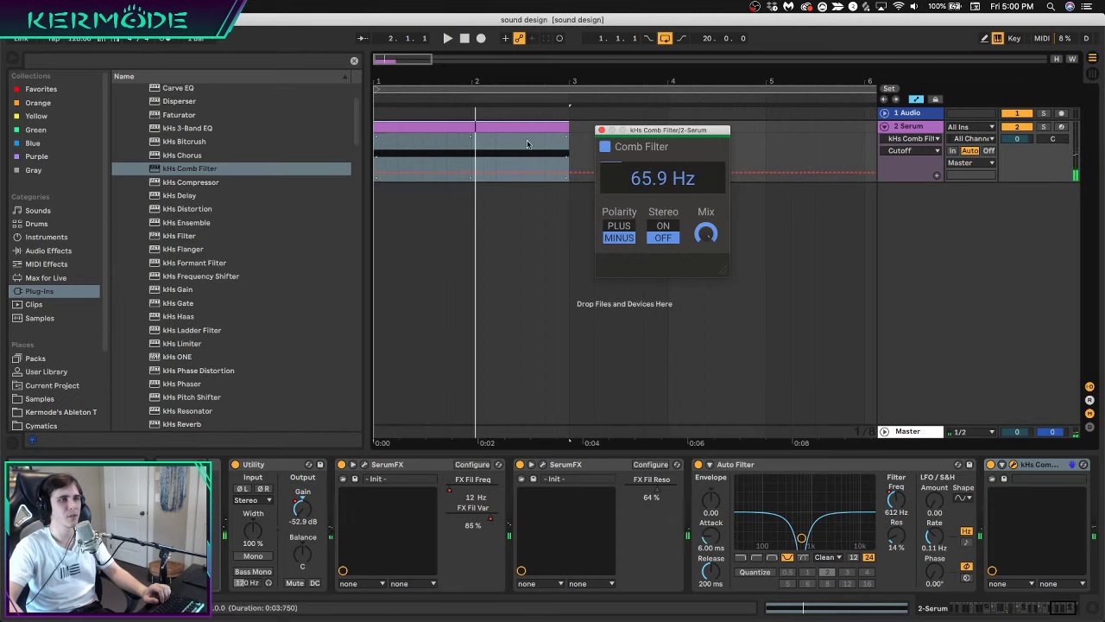
Compare the loop with the Comb Filter bypassed and enabled
{"action": "left_click", "coordinate": [991, 465]}
{"action": "key", "text": "space"}
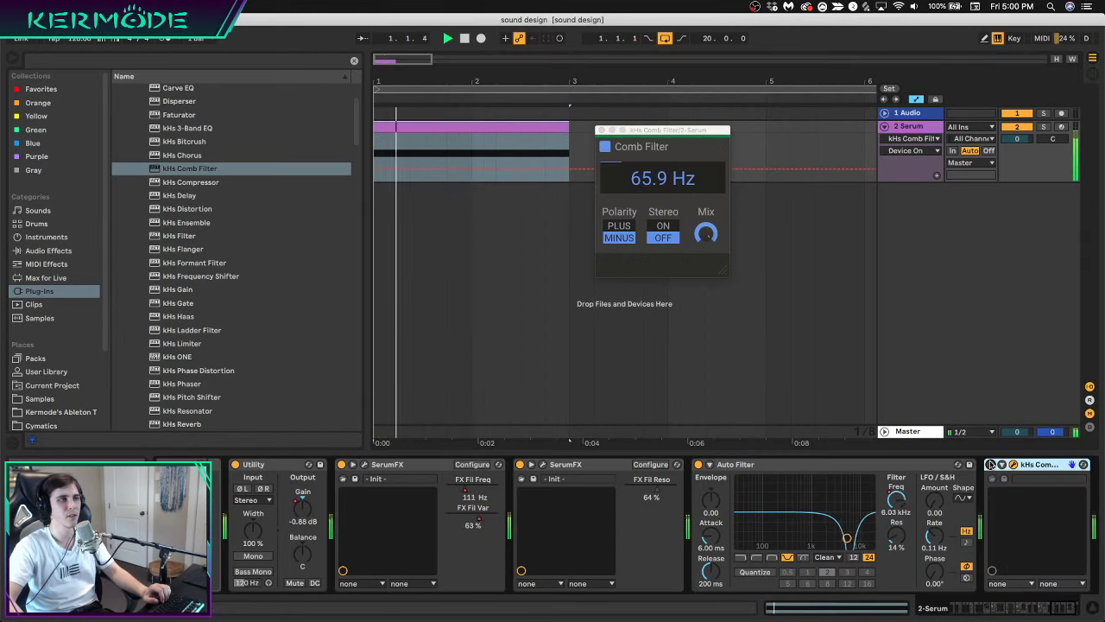
{"action": "key", "text": "space"}
{"action": "key", "text": "space"}
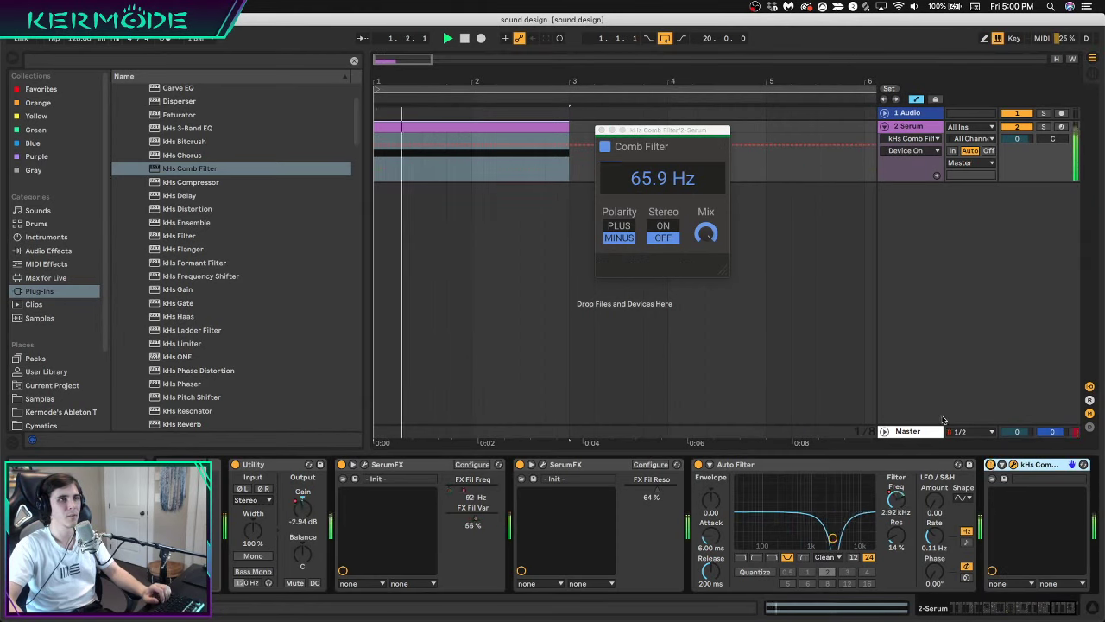
Sweep the Comb Filter cutoff down to about 41.8 Hz and settle it at about 82.6 Hz while listening
{"action": "mouse_move", "coordinate": [662, 178]}
{"action": "left_mouse_down"}
{"action": "mouse_move", "coordinate": [662, 199]}
{"action": "mouse_move", "coordinate": [643, 181]}
{"action": "left_mouse_up"}
{"action": "key", "text": "space"}
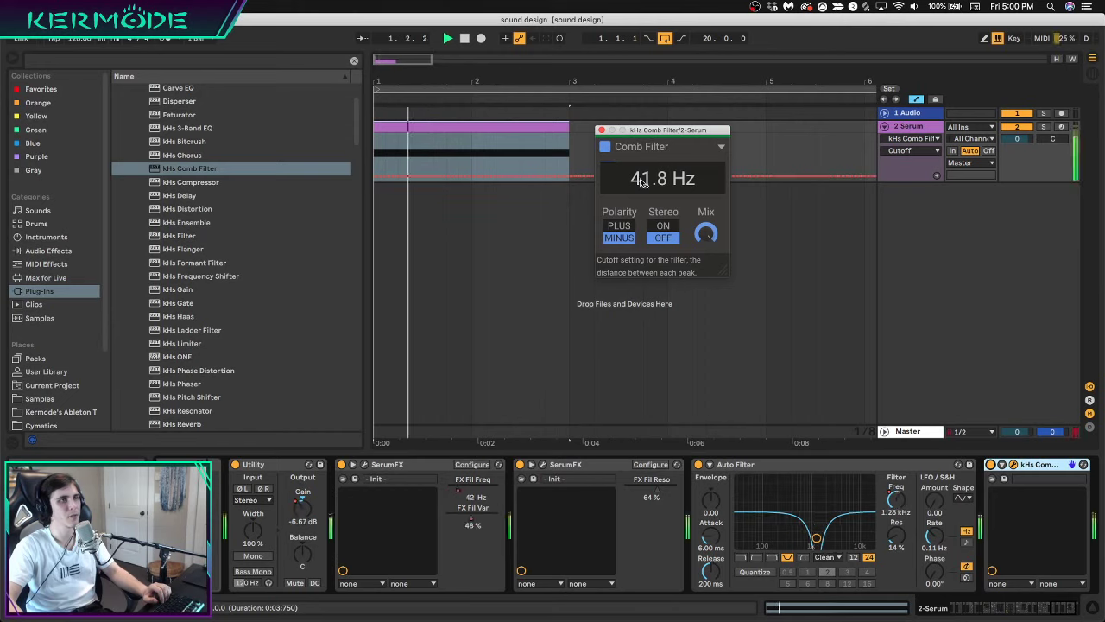
{"action": "left_click_drag", "start_coordinate": [642, 181], "coordinate": [642, 166]}
{"action": "key", "text": "space"}
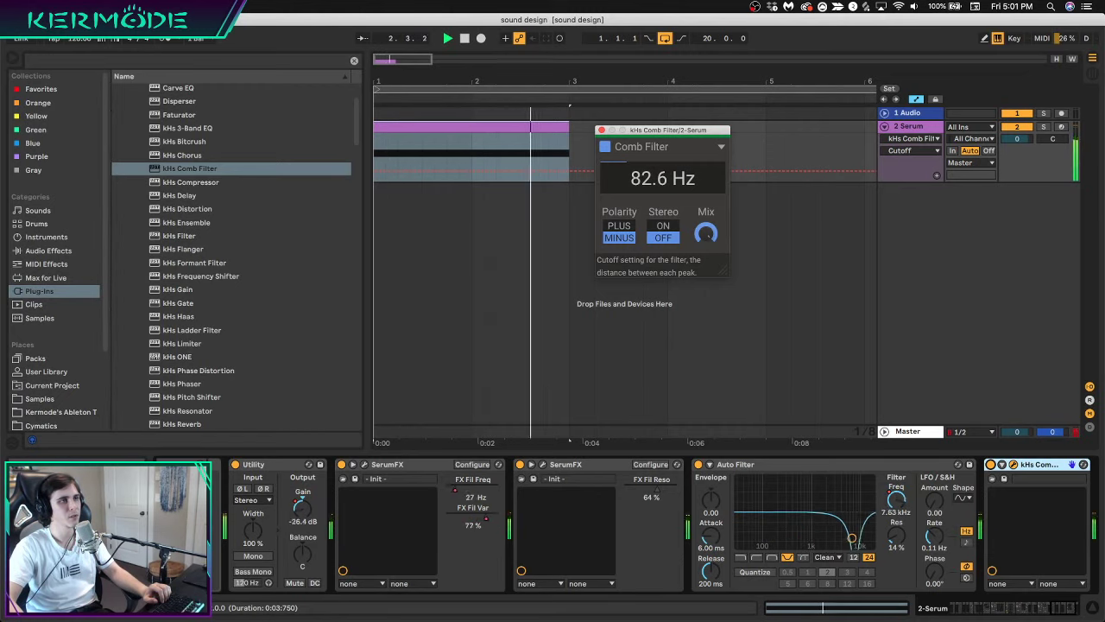
Compare both Comb Filter polarities, settling on Plus, and turn the Stereo setting on
{"action": "left_click", "coordinate": [619, 225]}
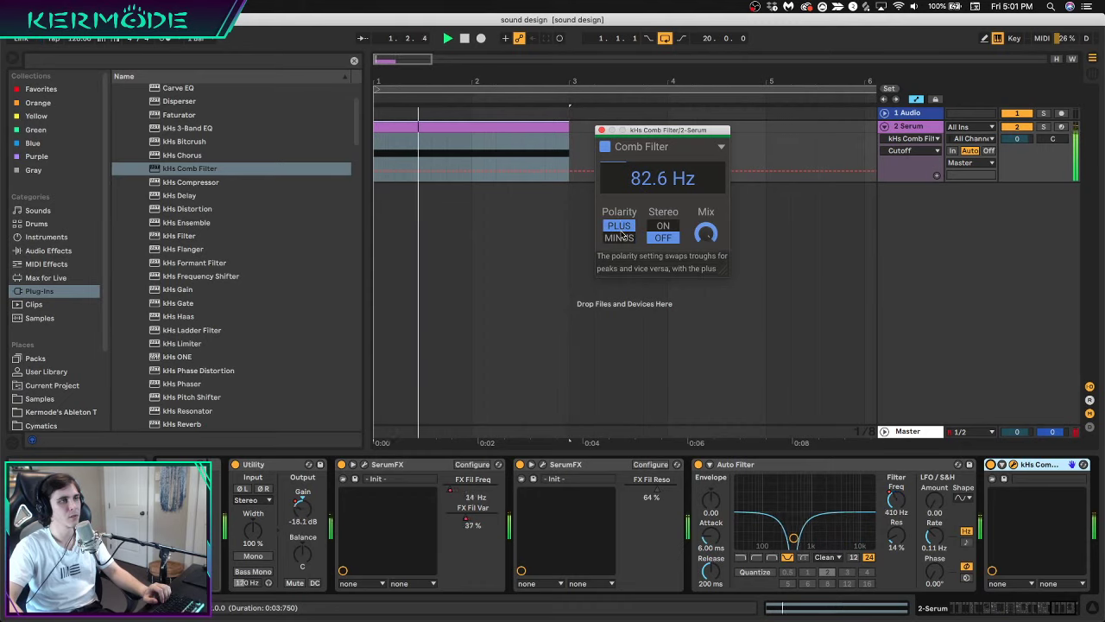
{"action": "left_click", "coordinate": [619, 238]}
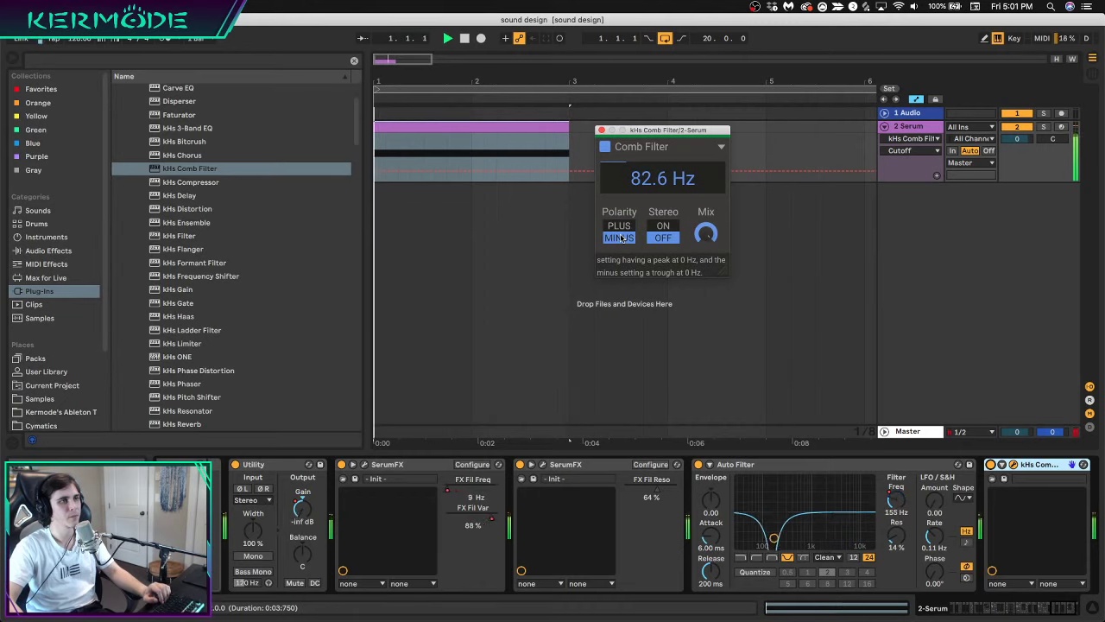
{"action": "left_click", "coordinate": [619, 225]}
{"action": "left_click", "coordinate": [664, 226]}
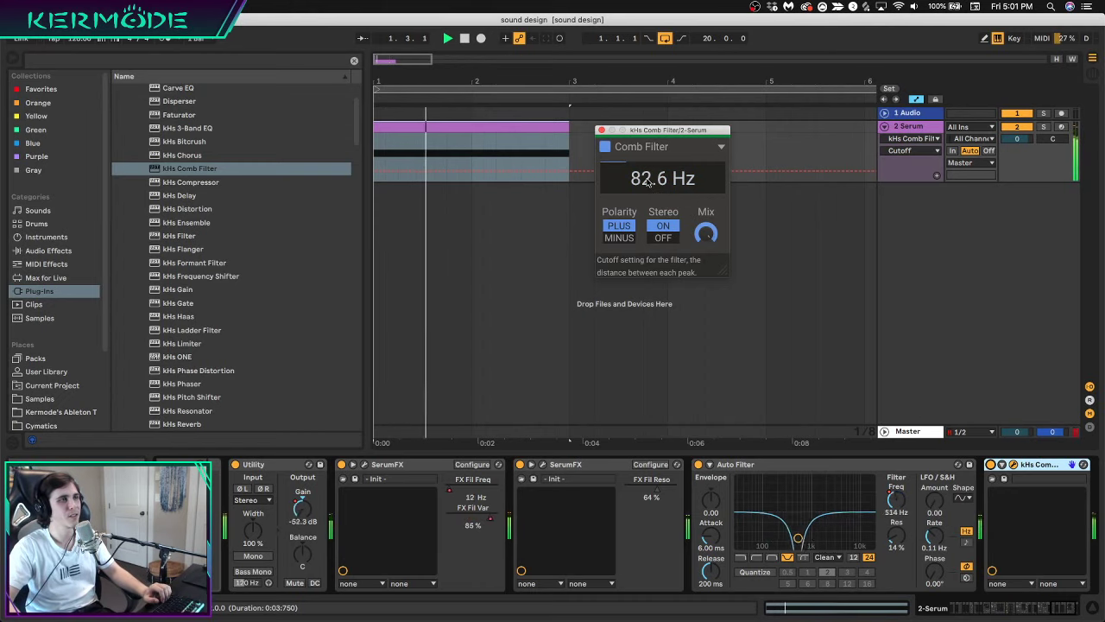
Set the Comb Filter Mix to zero and draw a triangular Mix automation from 1 to 1.3 peaking at 1.2
{"action": "left_click", "coordinate": [710, 236]}
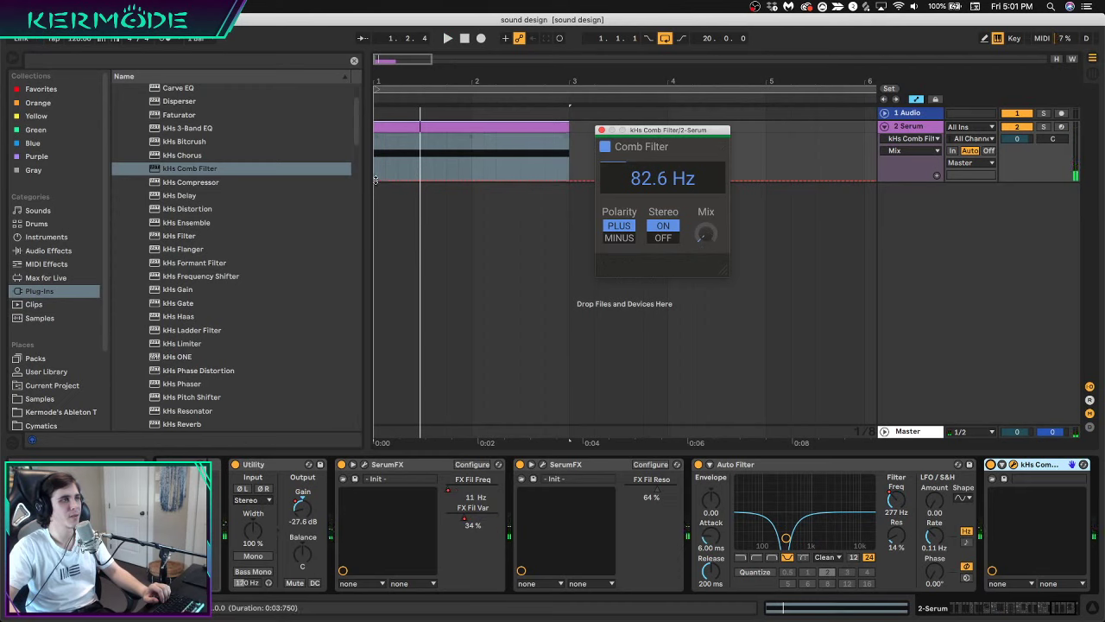
{"action": "left_click", "coordinate": [377, 77]}
{"action": "left_click_drag", "start_coordinate": [377, 78], "coordinate": [378, 94]}
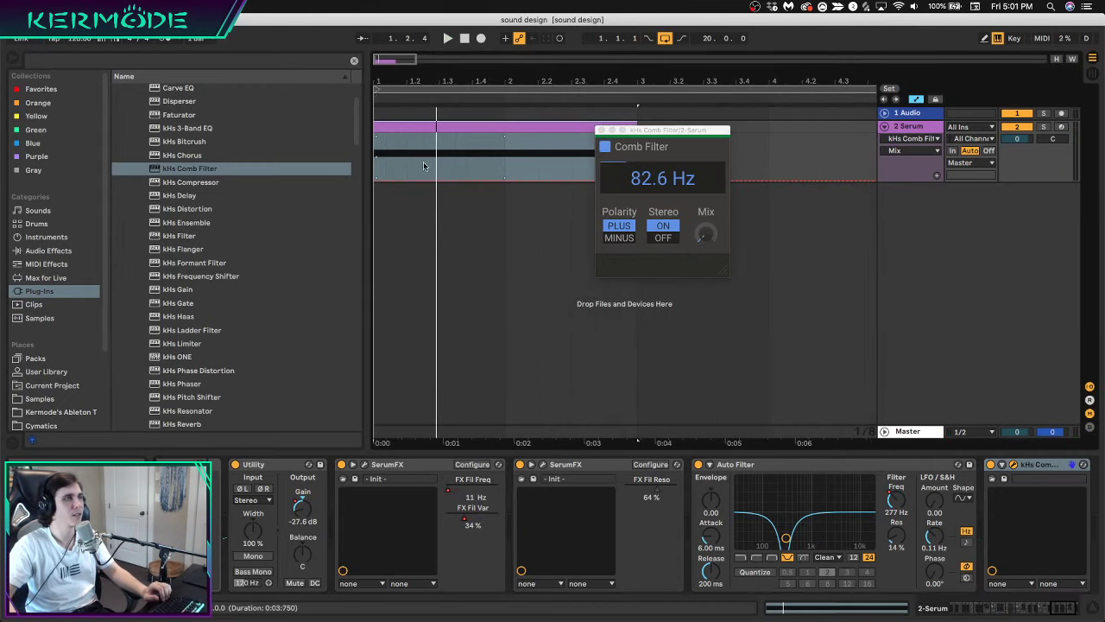
{"action": "left_click", "coordinate": [377, 171]}
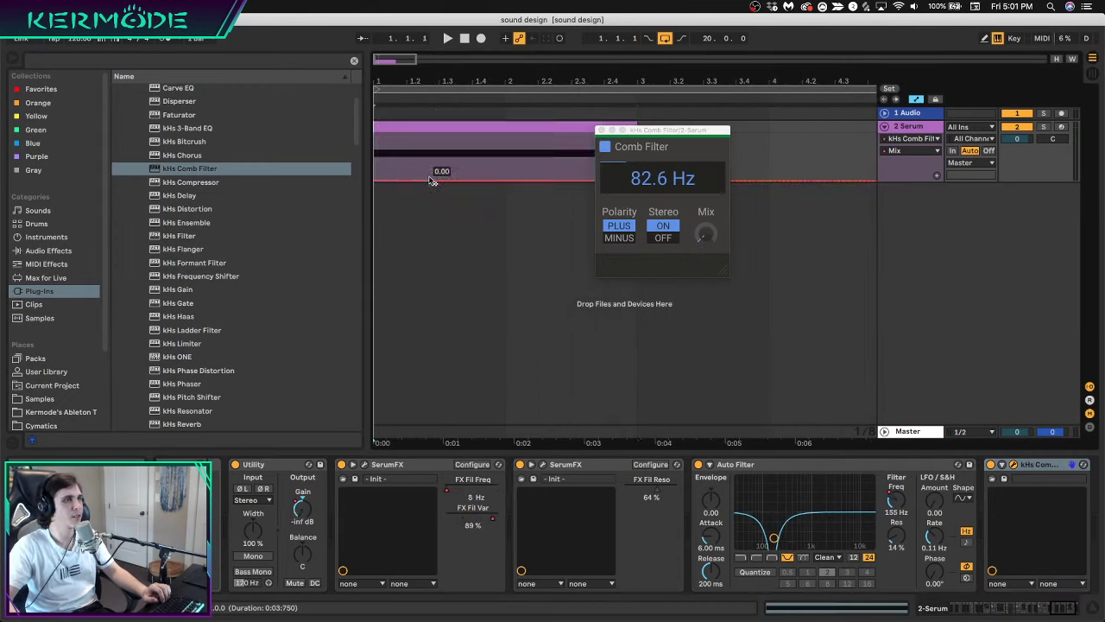
{"action": "mouse_move", "coordinate": [407, 180]}
{"action": "left_mouse_down"}
{"action": "mouse_move", "coordinate": [406, 148]}
{"action": "mouse_move", "coordinate": [405, 160]}
{"action": "mouse_move", "coordinate": [326, 160]}
{"action": "left_mouse_up"}
Duplicate the half-bar Mix automation three times to reach bar 3, and close the Comb Filter window
{"action": "key", "text": "space"}
{"action": "key", "text": "ctrl+d"}
{"action": "key", "text": "ctrl+d"}
{"action": "key", "text": "ctrl+d"}
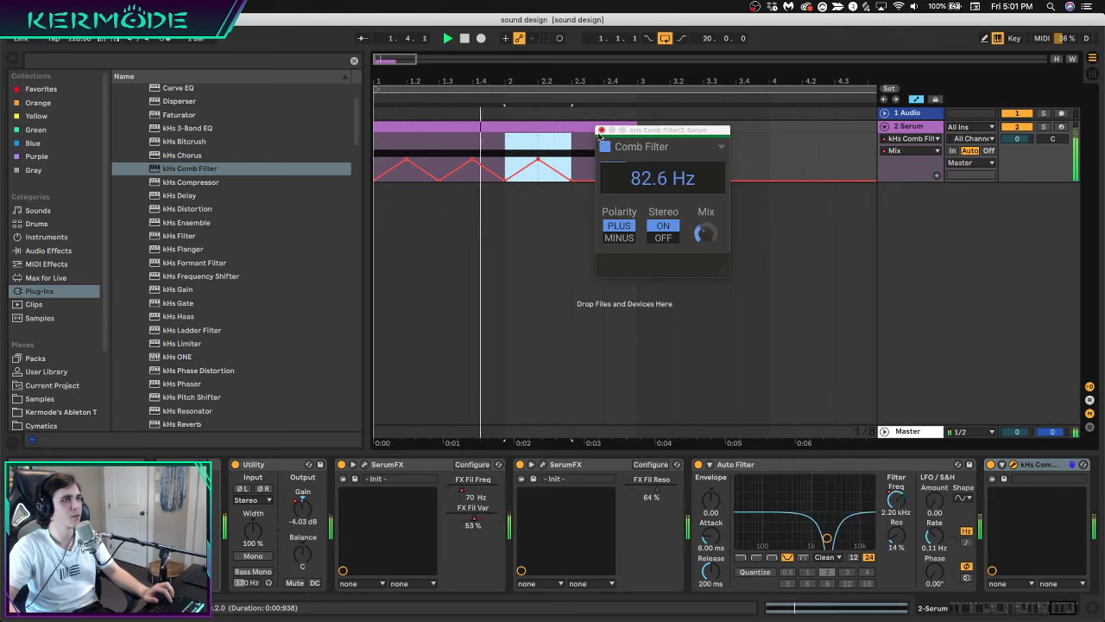
{"action": "left_click", "coordinate": [600, 130]}
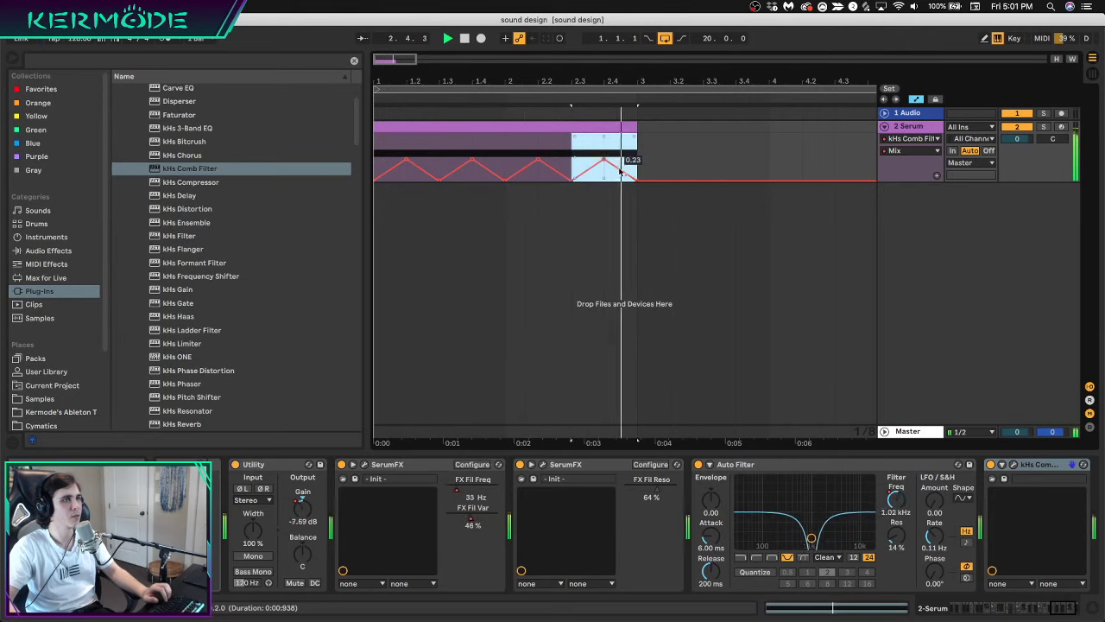
Lower the peaks of the Mix automation across the whole two-bar clip and audition the result
{"action": "key", "text": "space"}
{"action": "mouse_move", "coordinate": [641, 156]}
{"action": "left_mouse_down"}
{"action": "mouse_move", "coordinate": [377, 160]}
{"action": "mouse_move", "coordinate": [407, 167]}
{"action": "left_mouse_up"}
{"action": "key", "text": "space"}
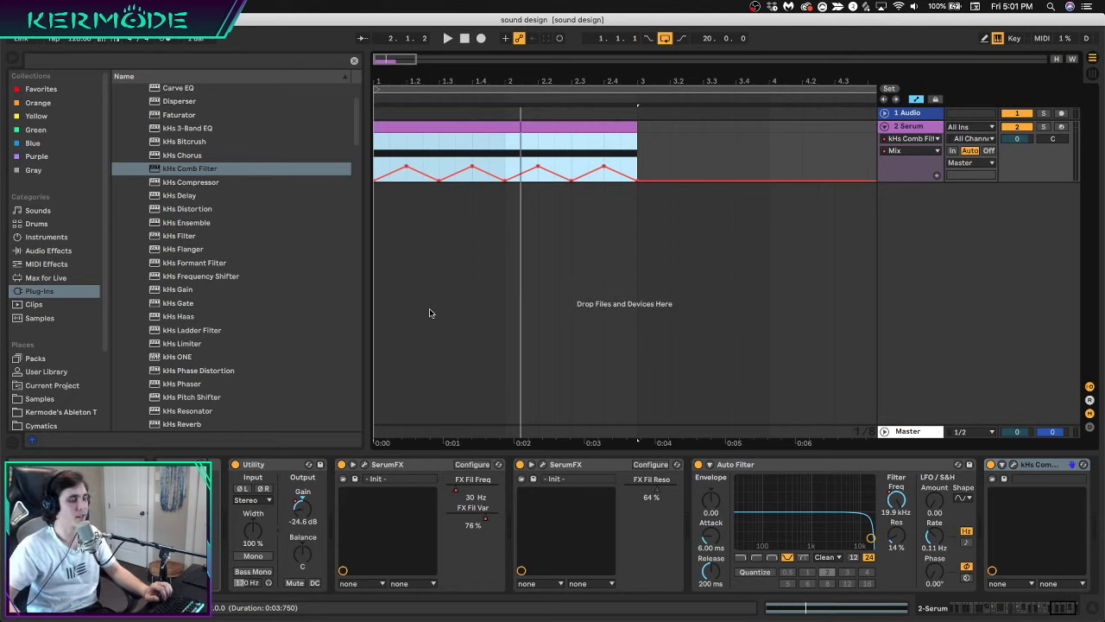
Check the audio preferences and play the Serum clip from the start
{"action": "key", "text": "super+comma"}
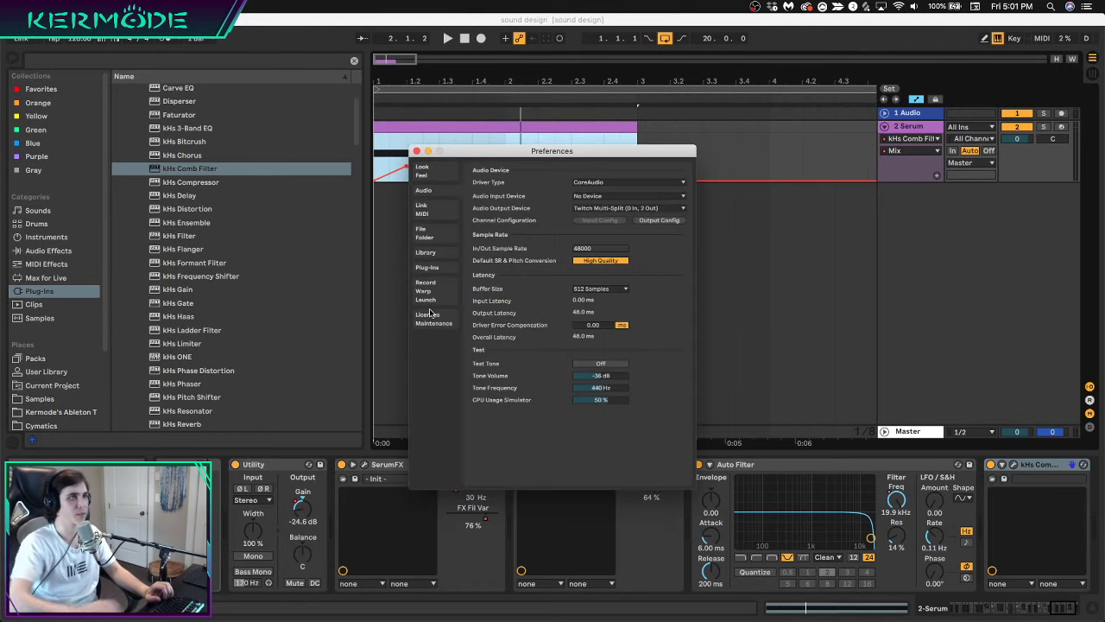
{"action": "left_click", "coordinate": [417, 151]}
{"action": "left_click", "coordinate": [420, 131]}
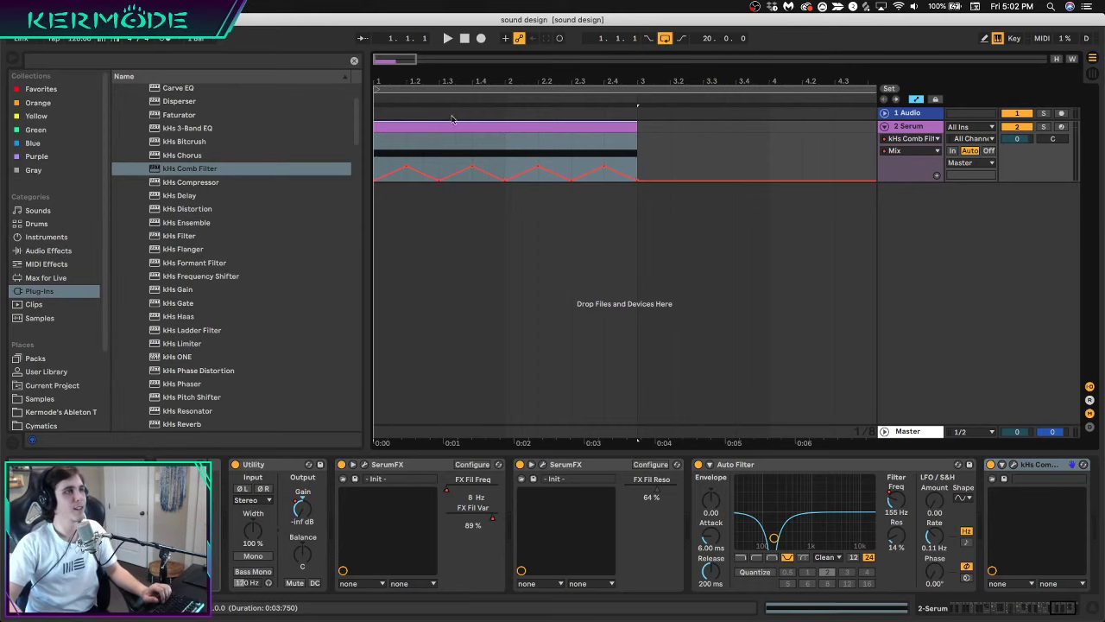
{"action": "key", "text": "space"}
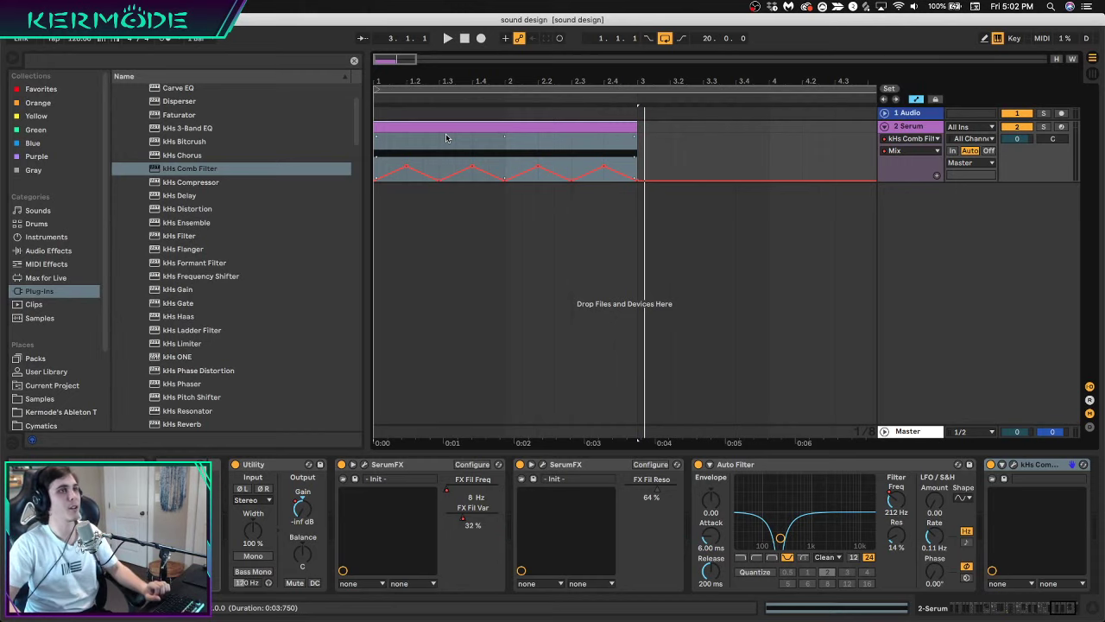
Add kHs Distortion to the end of the Serum track's device chain and raise its Drive while the clip plays
{"action": "key", "text": "space"}
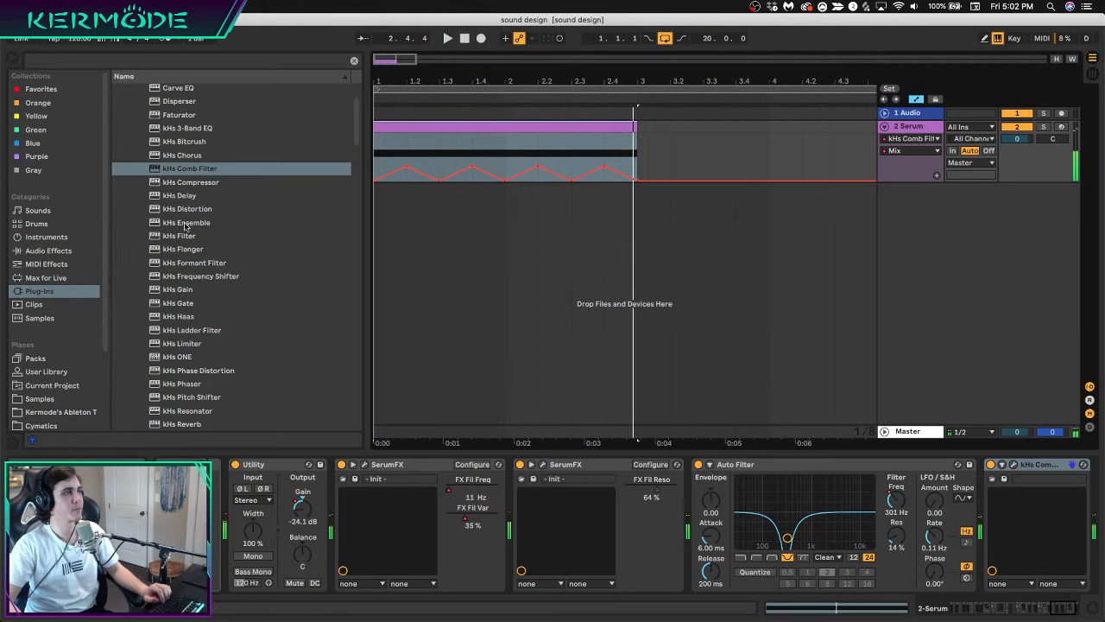
{"action": "left_click_drag", "start_coordinate": [175, 213], "coordinate": [470, 137]}
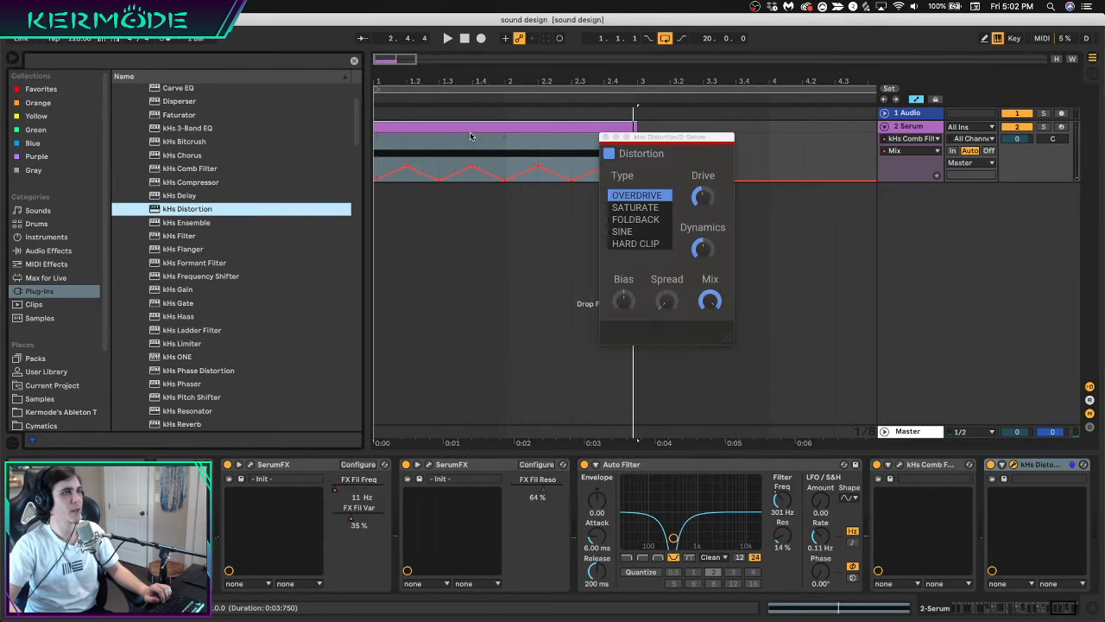
{"action": "key", "text": "space"}
{"action": "left_click_drag", "start_coordinate": [712, 206], "coordinate": [712, 193]}
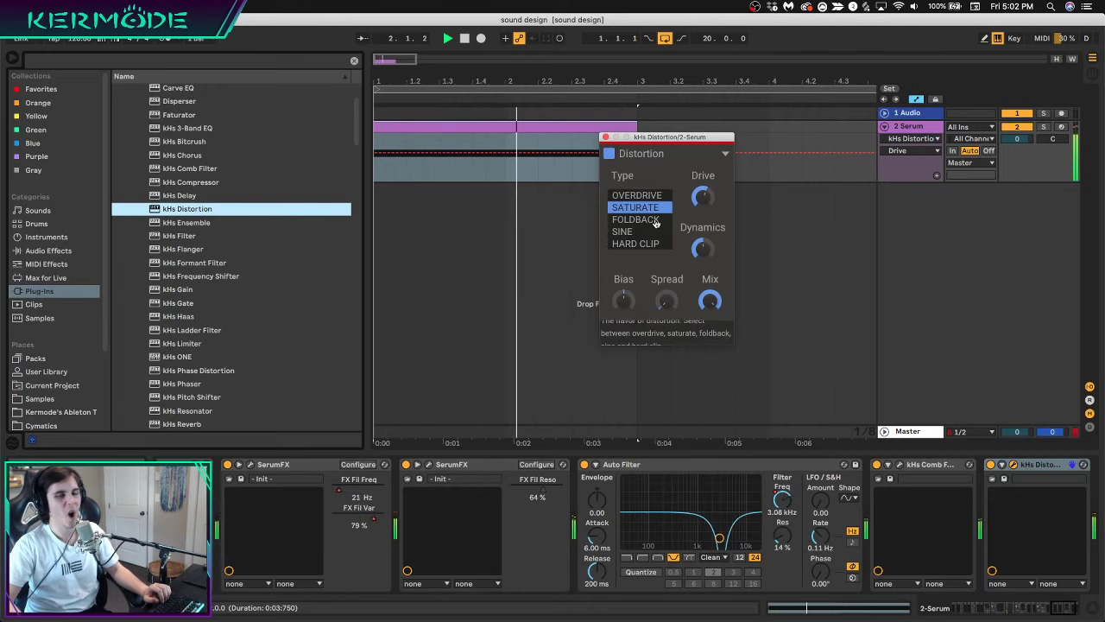
Audition the Foldback, Sine and Hard Clip distortion types, settle on Sine, and bypass the kHs Distortion device
{"action": "left_click", "coordinate": [656, 220]}
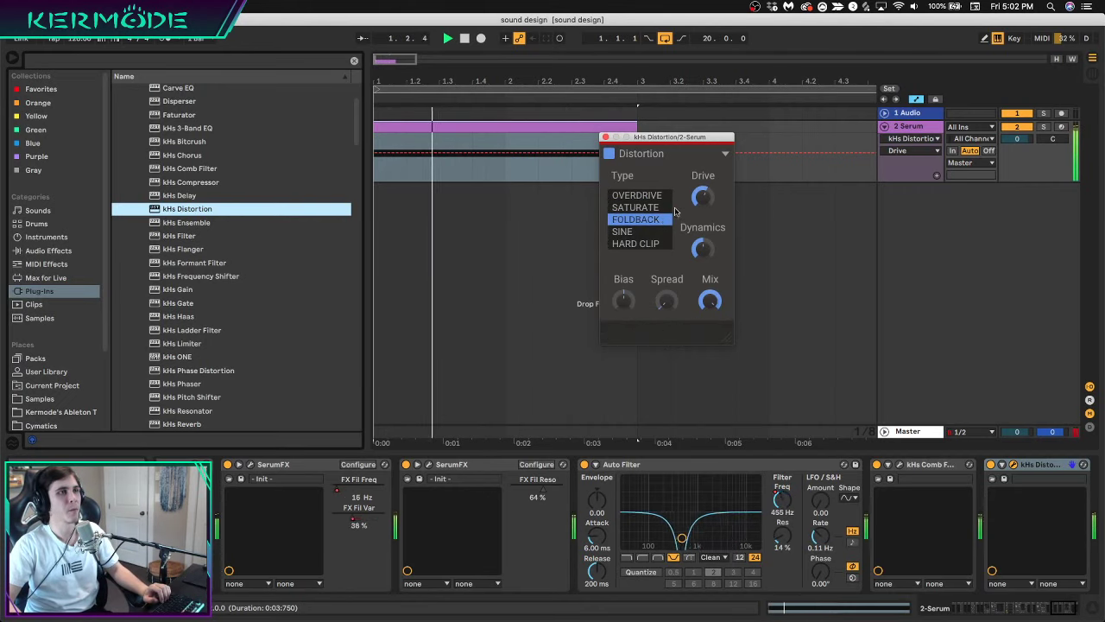
{"action": "left_click", "coordinate": [637, 232]}
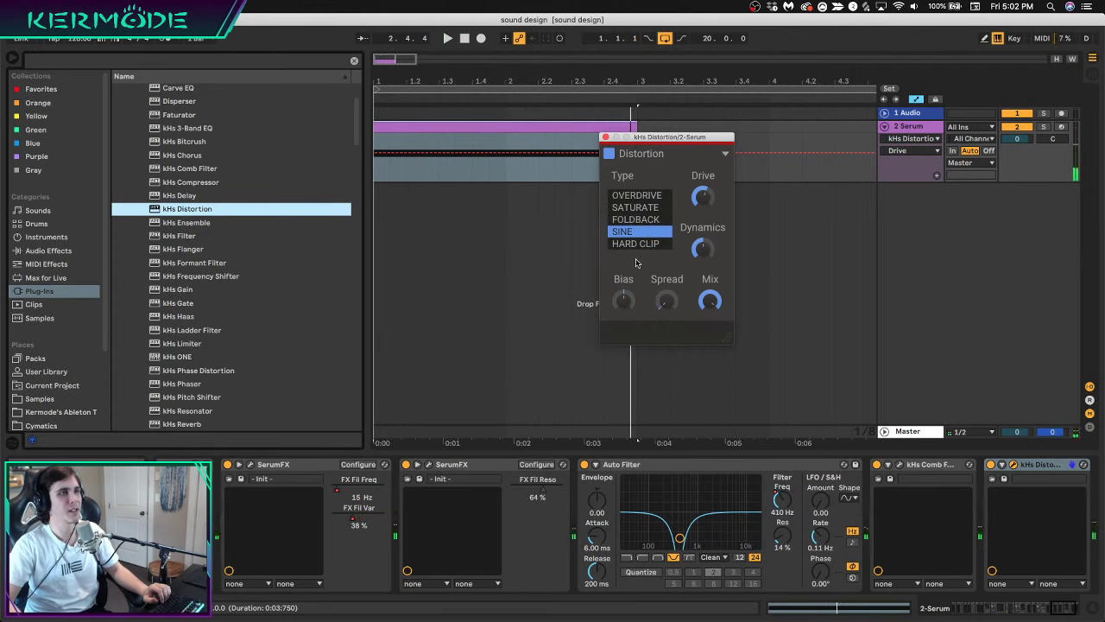
{"action": "left_click", "coordinate": [635, 243]}
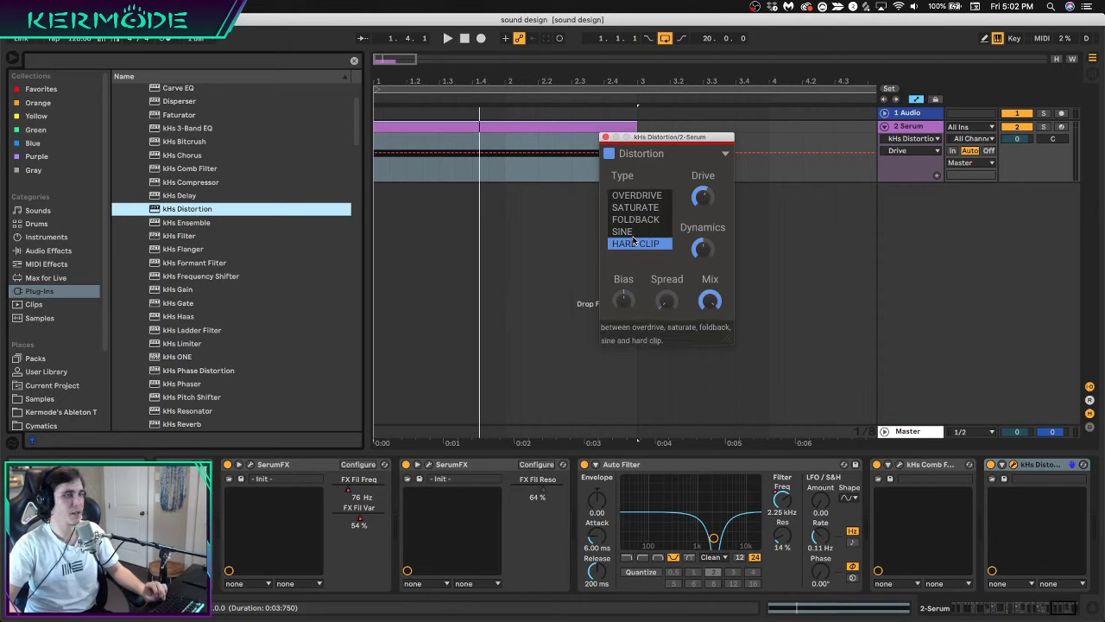
{"action": "left_click", "coordinate": [634, 231]}
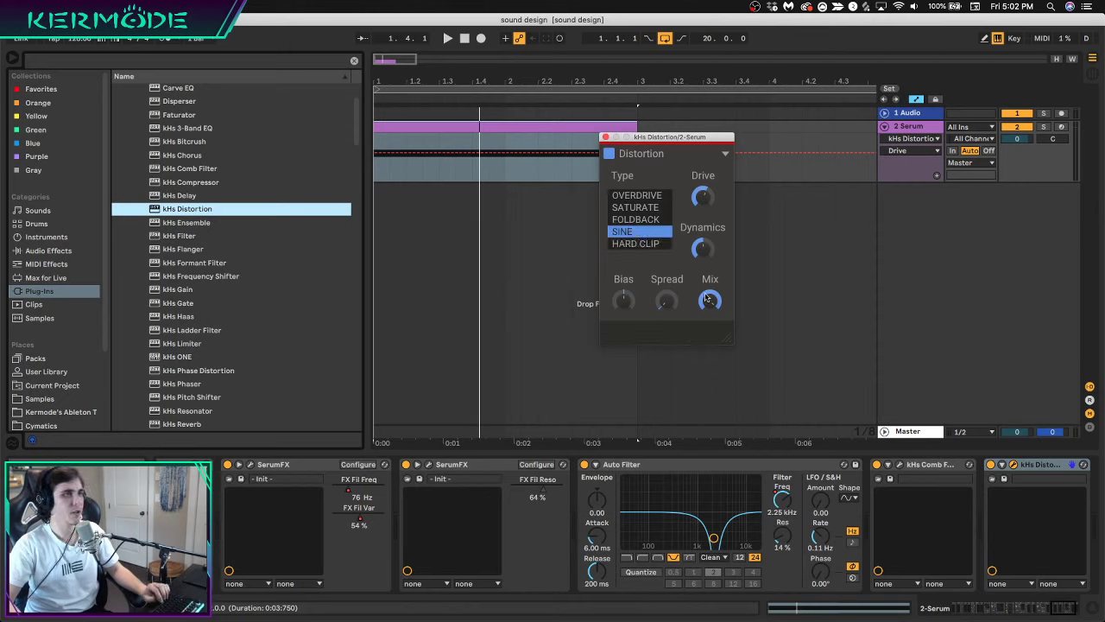
{"action": "left_click", "coordinate": [990, 465]}
{"action": "left_click", "coordinate": [990, 465]}
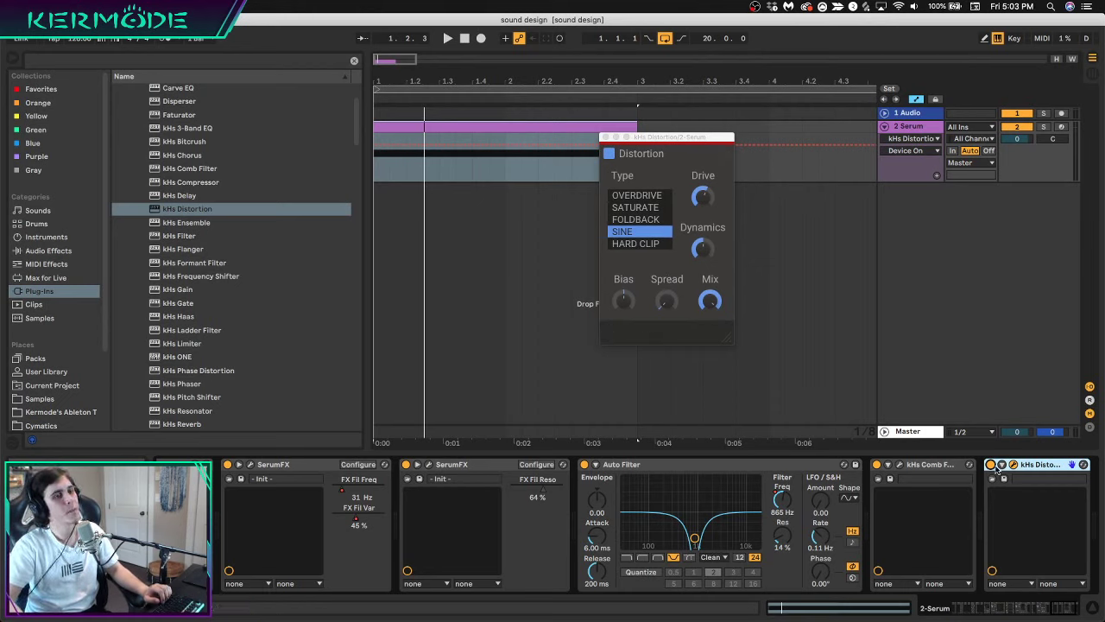
Close the Distortion window and add Grain Delay after the kHs Distortion on the Serum track
{"action": "left_click", "coordinate": [39, 251]}
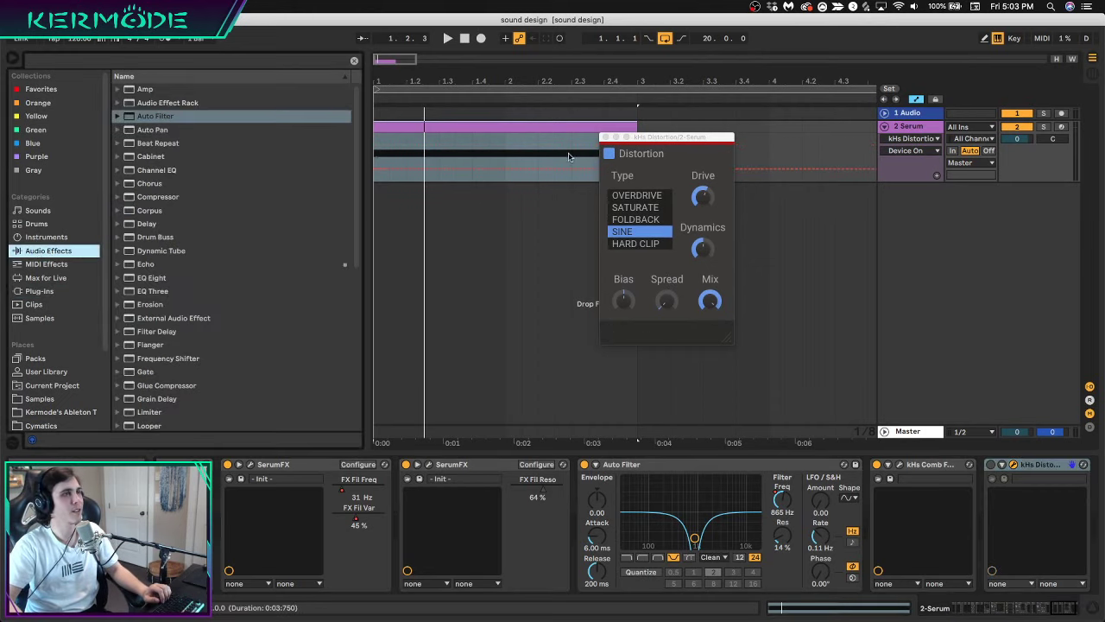
{"action": "left_click", "coordinate": [604, 137]}
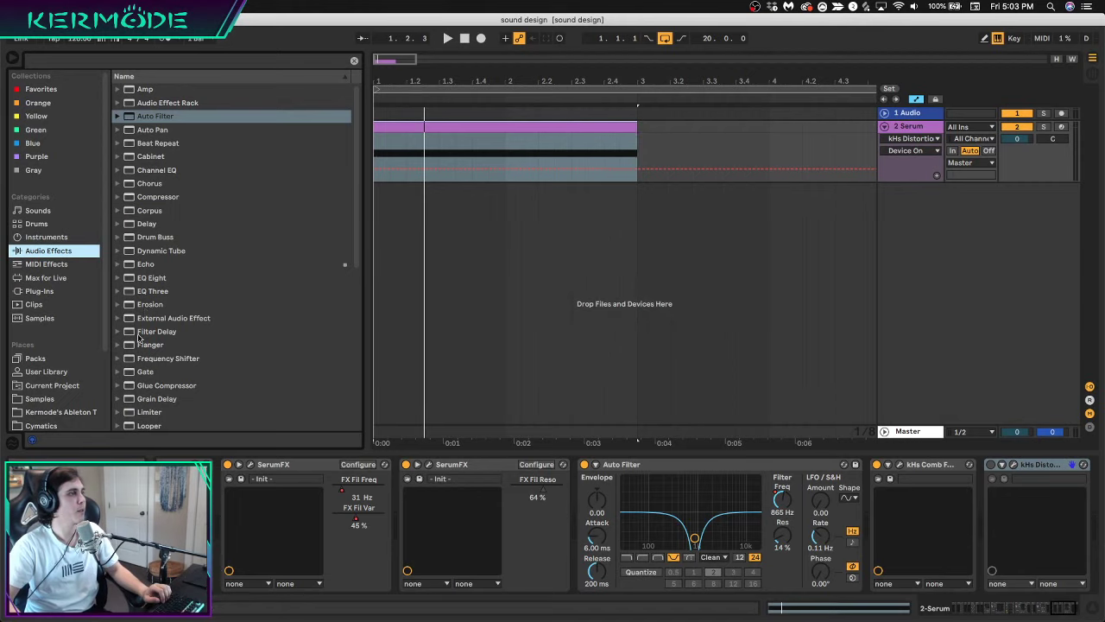
{"action": "left_click", "coordinate": [155, 399]}
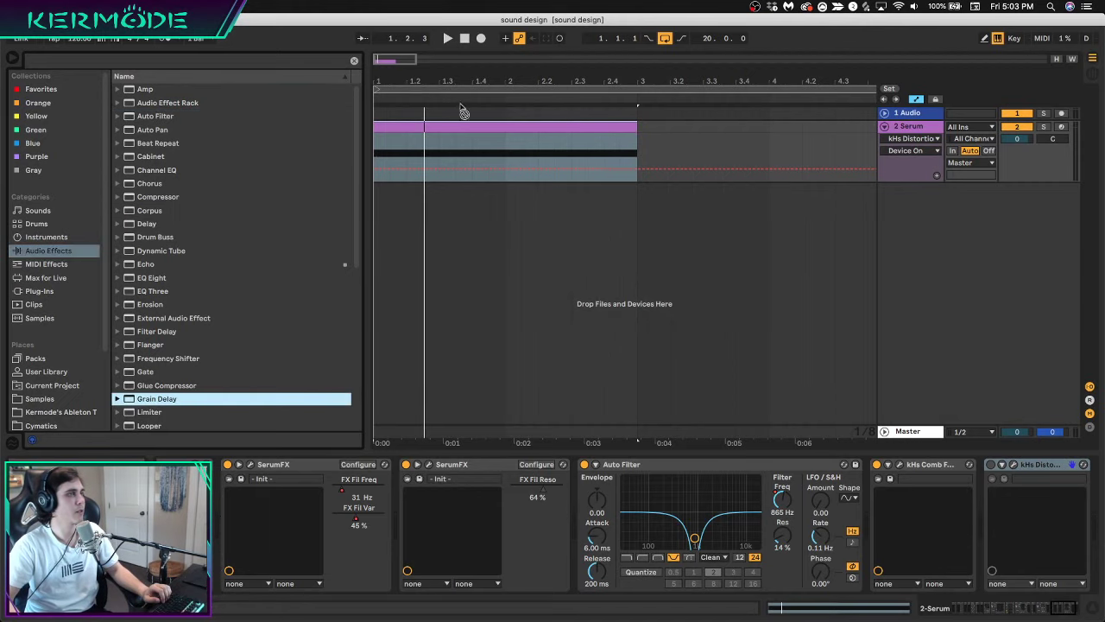
{"action": "key", "text": "Return"}
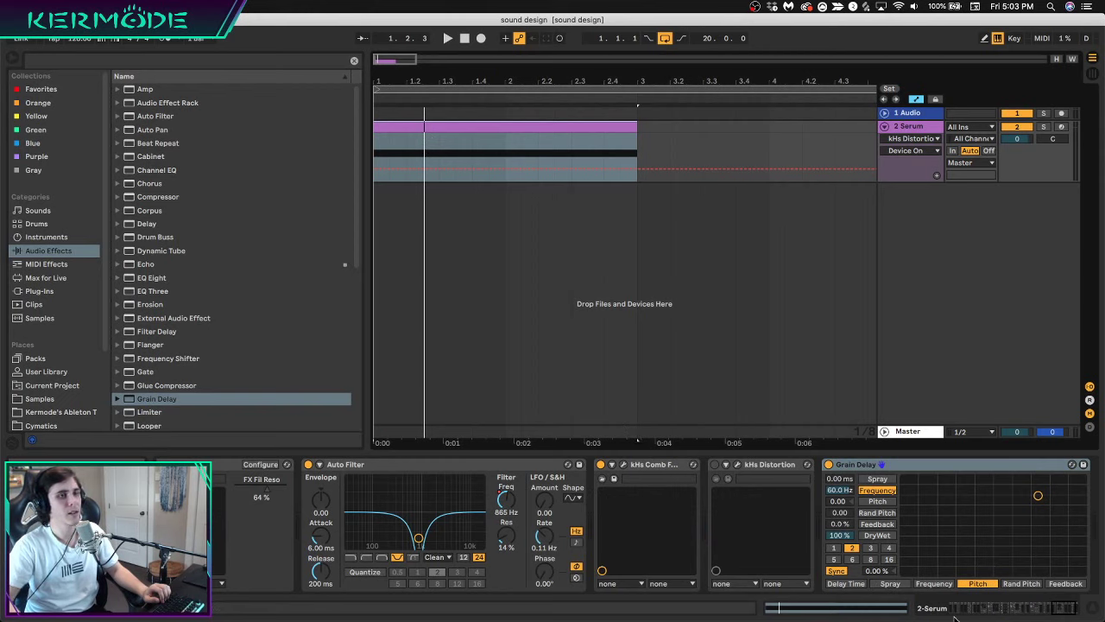
{"action": "left_click_drag", "start_coordinate": [1017, 614], "coordinate": [1072, 611]}
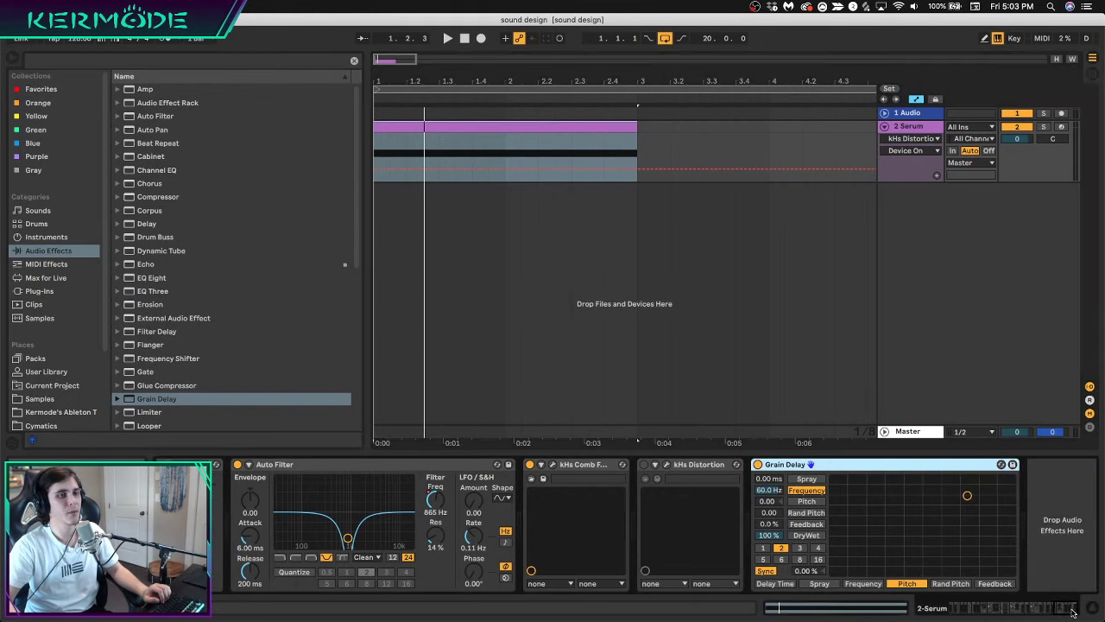
Switch the Grain Delay from Sync to Time mode and lower its delay time to 21.8 ms during playback
{"action": "left_click", "coordinate": [766, 571]}
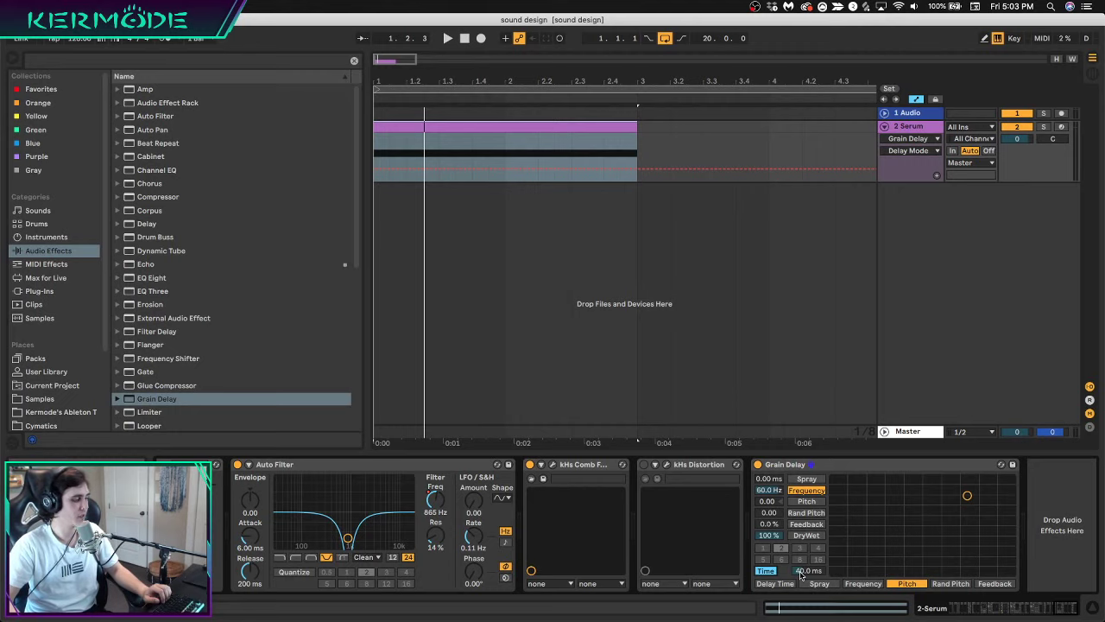
{"action": "key", "text": "space"}
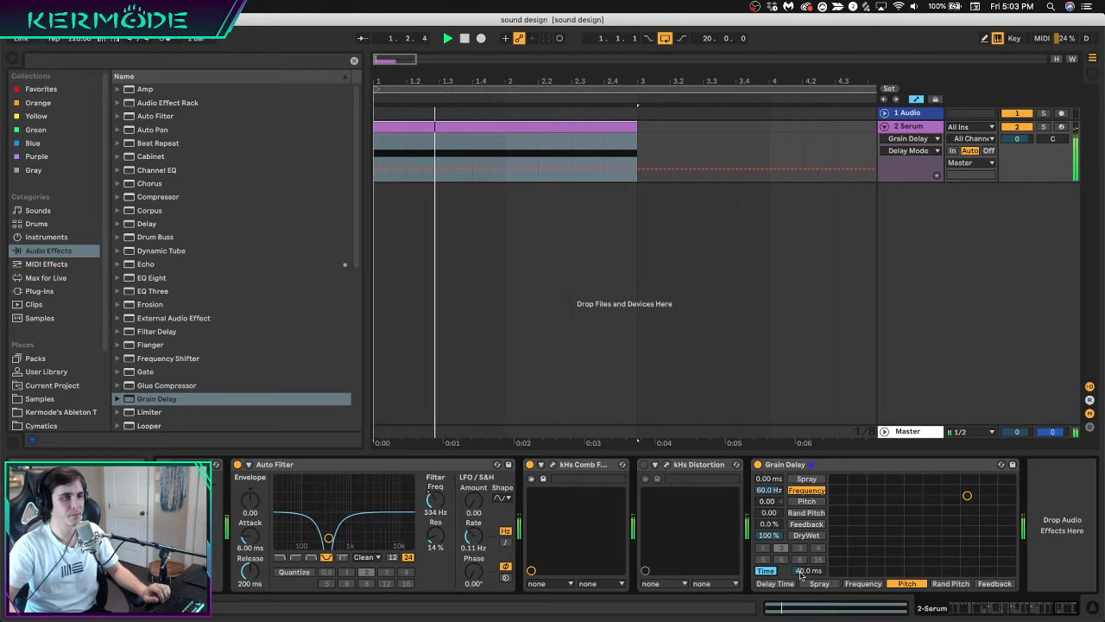
{"action": "mouse_move", "coordinate": [802, 572]}
{"action": "left_mouse_down"}
{"action": "mouse_move", "coordinate": [801, 557]}
{"action": "mouse_move", "coordinate": [801, 589]}
{"action": "left_mouse_up"}
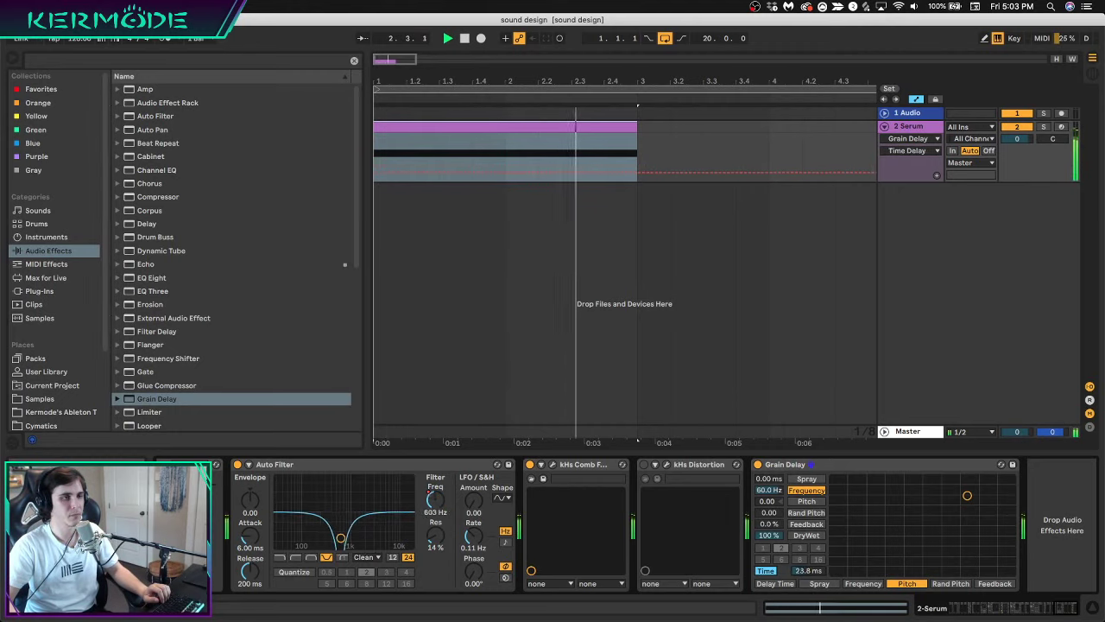
{"action": "key", "text": "space"}
Set the Grain Delay's DryWet to 50 % and Feedback to 82 %, and audition the loop
{"action": "left_click_drag", "start_coordinate": [770, 536], "coordinate": [770, 559]}
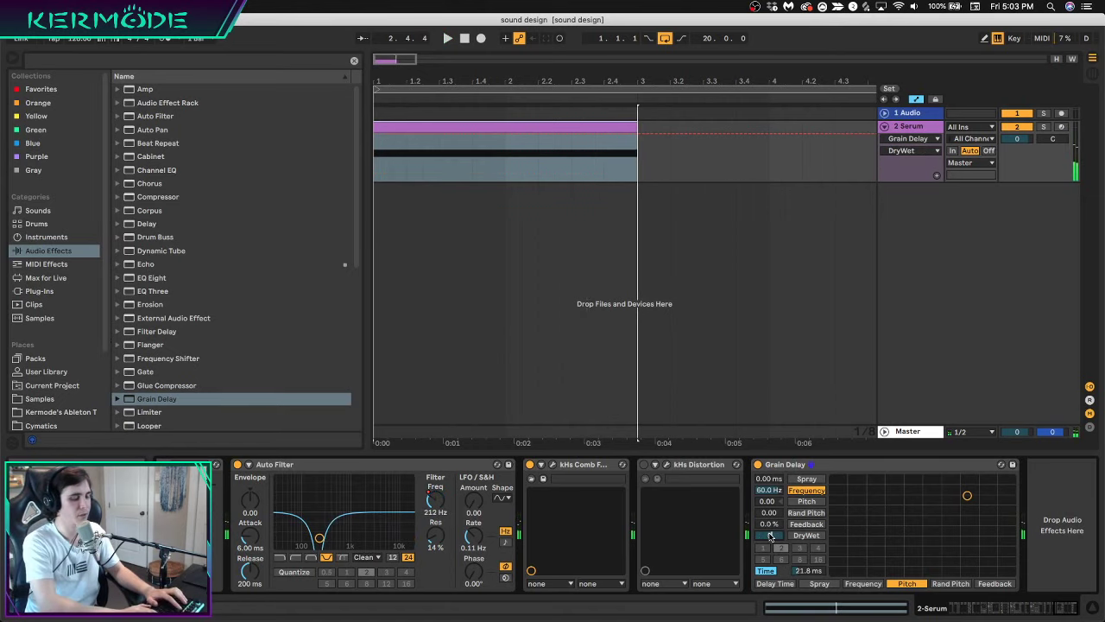
{"action": "key", "text": "space"}
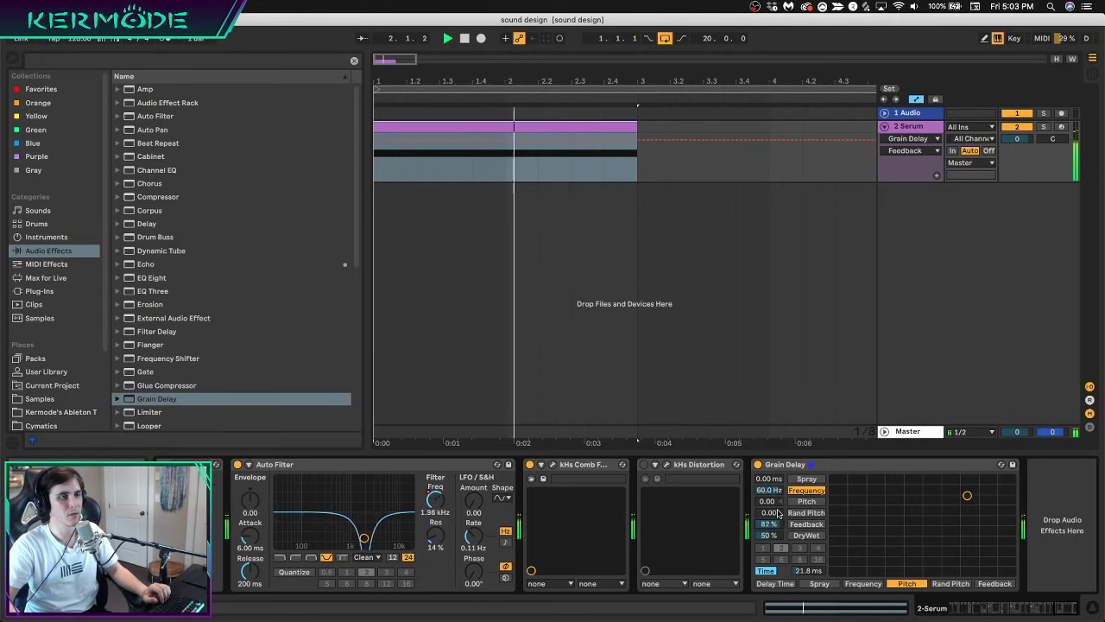
{"action": "key", "text": "space"}
{"action": "key", "text": "space"}
Set the Grain Delay's delay time to 53.6 ms, Feedback to 55 % and DryWet to 99 % while listening
{"action": "left_click_drag", "start_coordinate": [808, 570], "coordinate": [775, 543]}
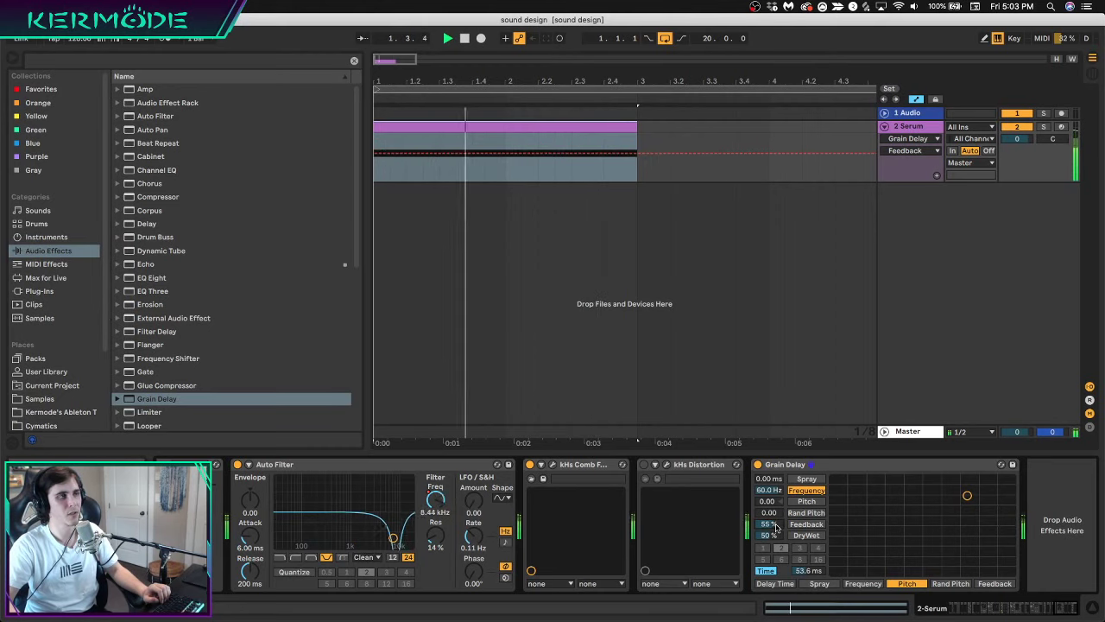
{"action": "key", "text": "space"}
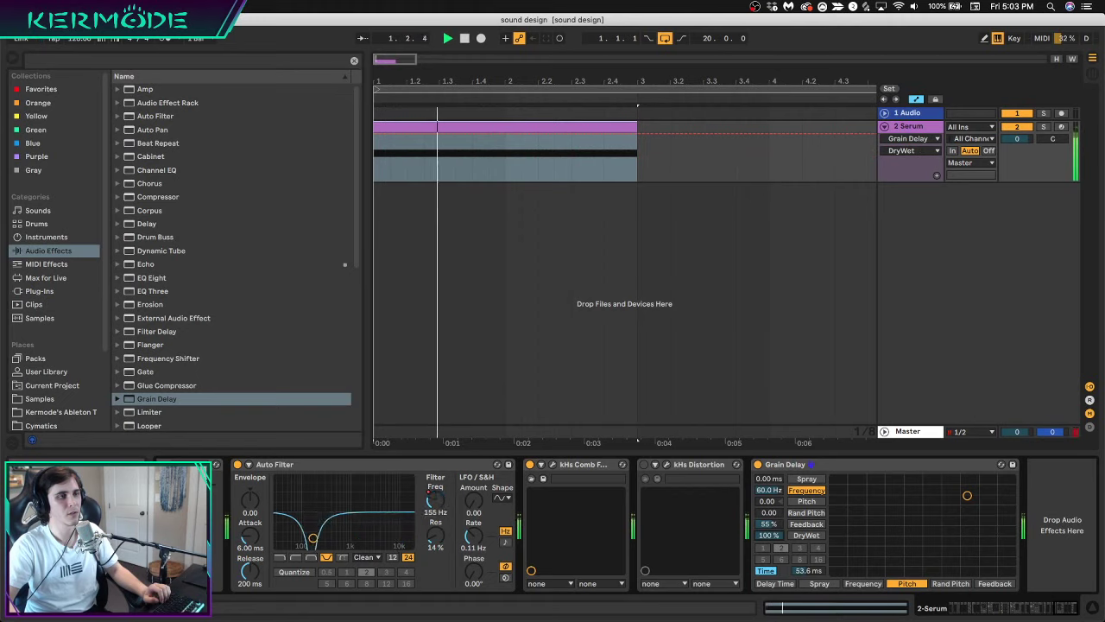
{"action": "key", "text": "space"}
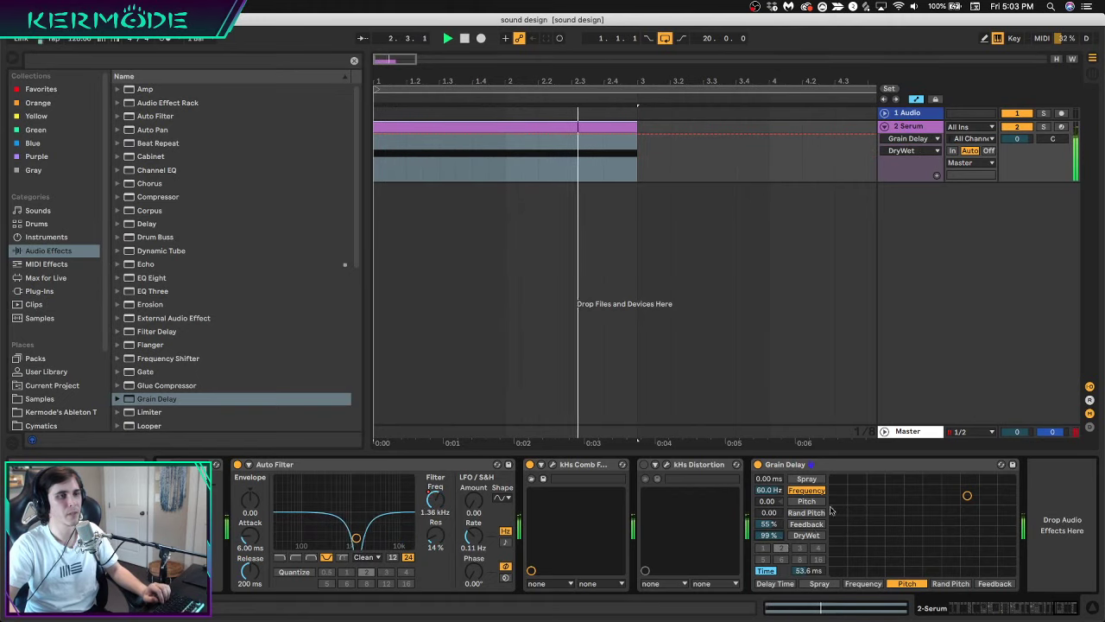
Group the Grain Delay into an Audio Effect Rack and create a second, empty chain for the dry signal
{"action": "left_click", "coordinate": [822, 465]}
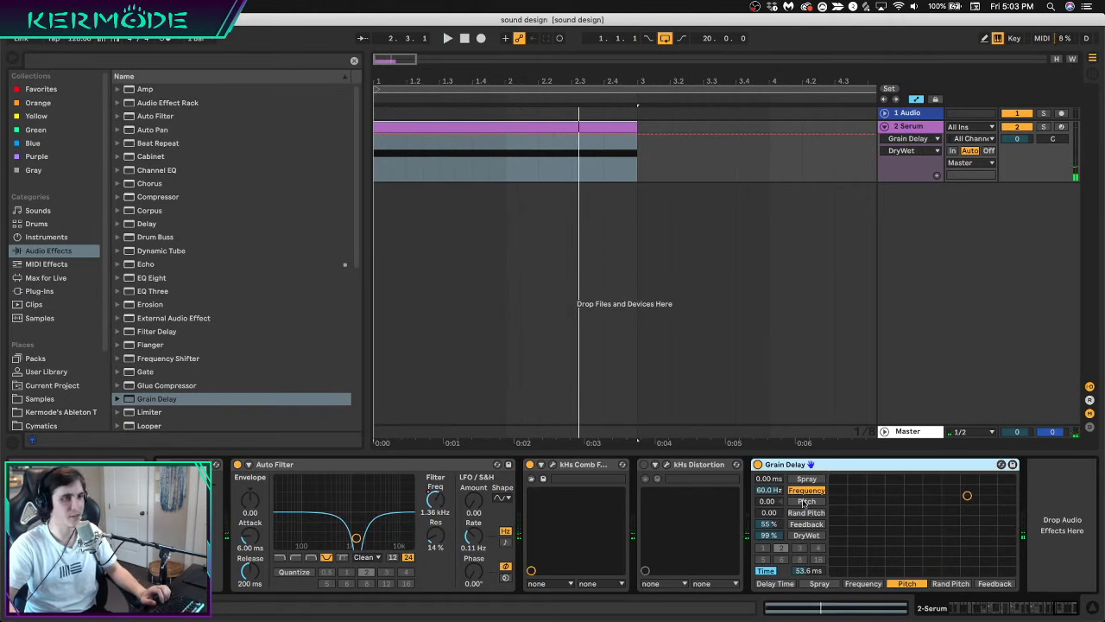
{"action": "key", "text": "ctrl+g"}
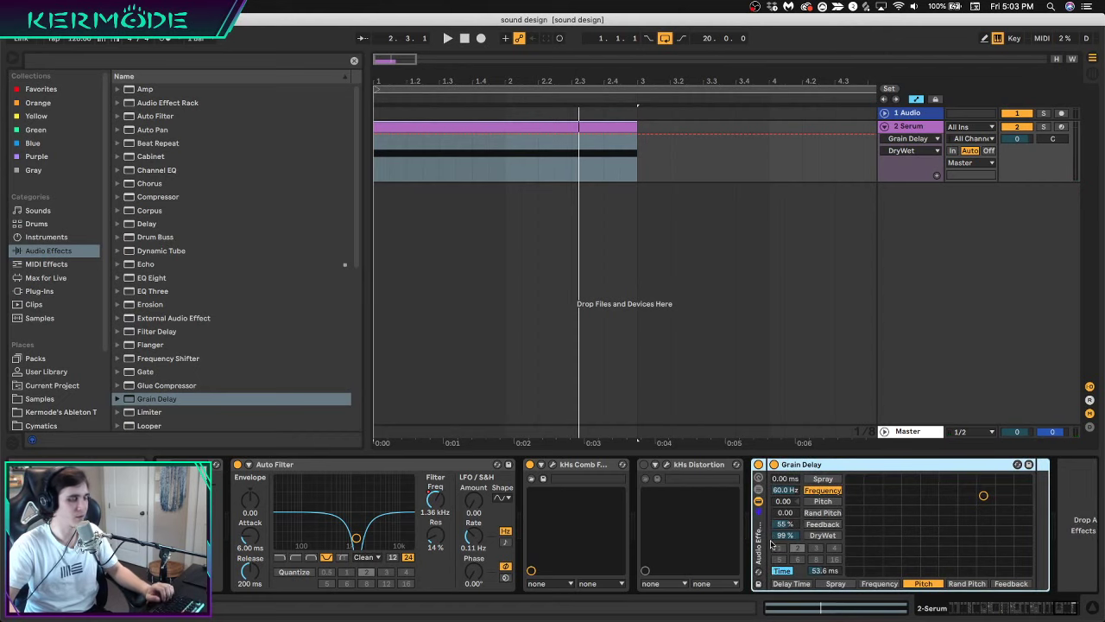
{"action": "left_click", "coordinate": [759, 490]}
{"action": "right_click", "coordinate": [808, 542]}
{"action": "left_click", "coordinate": [822, 550]}
Lower the Grain Delay chain's volume to -10.2 dB and toggle the chain off and on to compare
{"action": "key", "text": "space"}
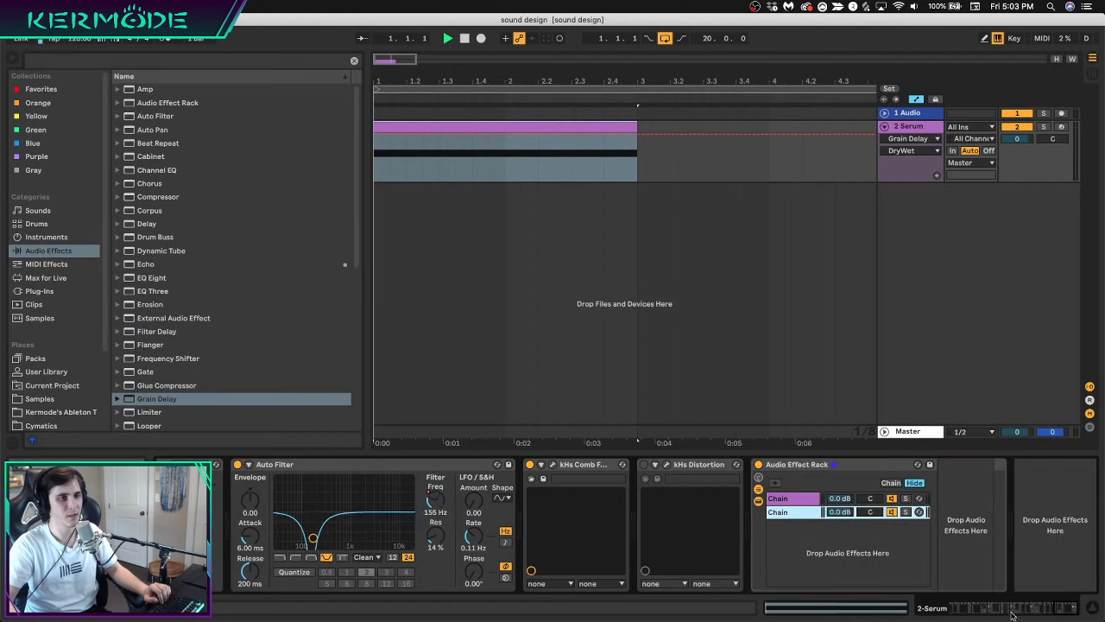
{"action": "left_click", "coordinate": [782, 499]}
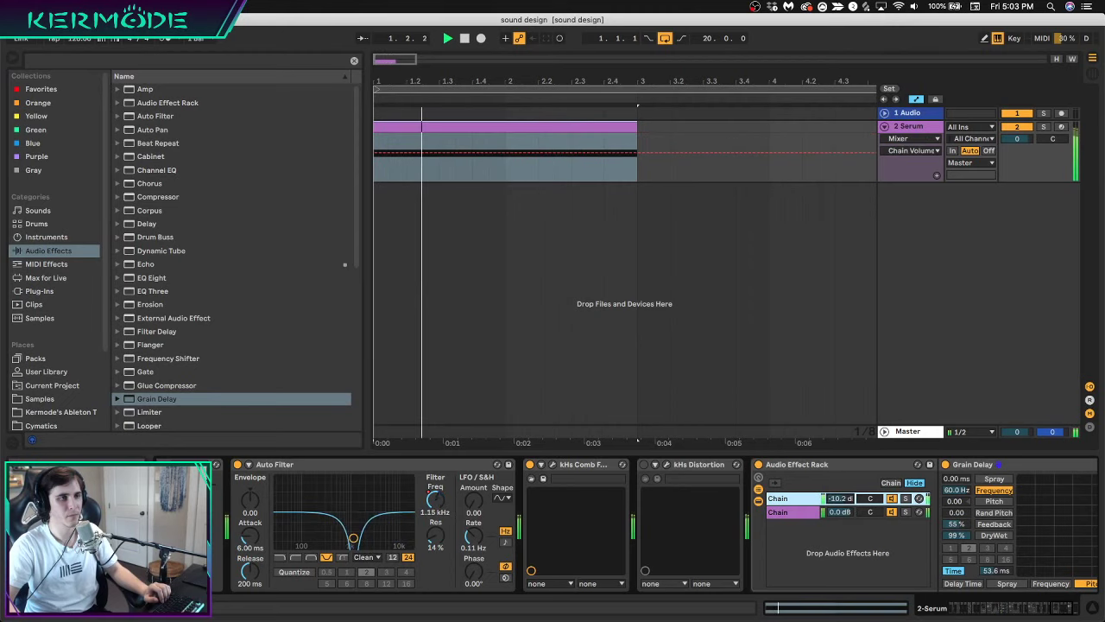
{"action": "left_click", "coordinate": [892, 499]}
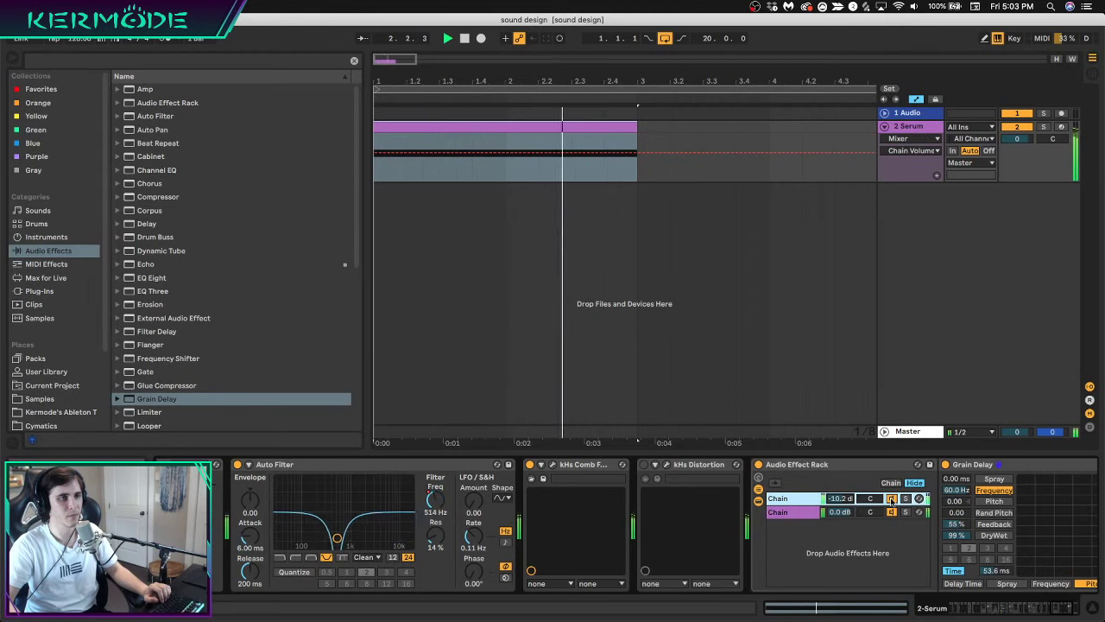
{"action": "left_click", "coordinate": [892, 499]}
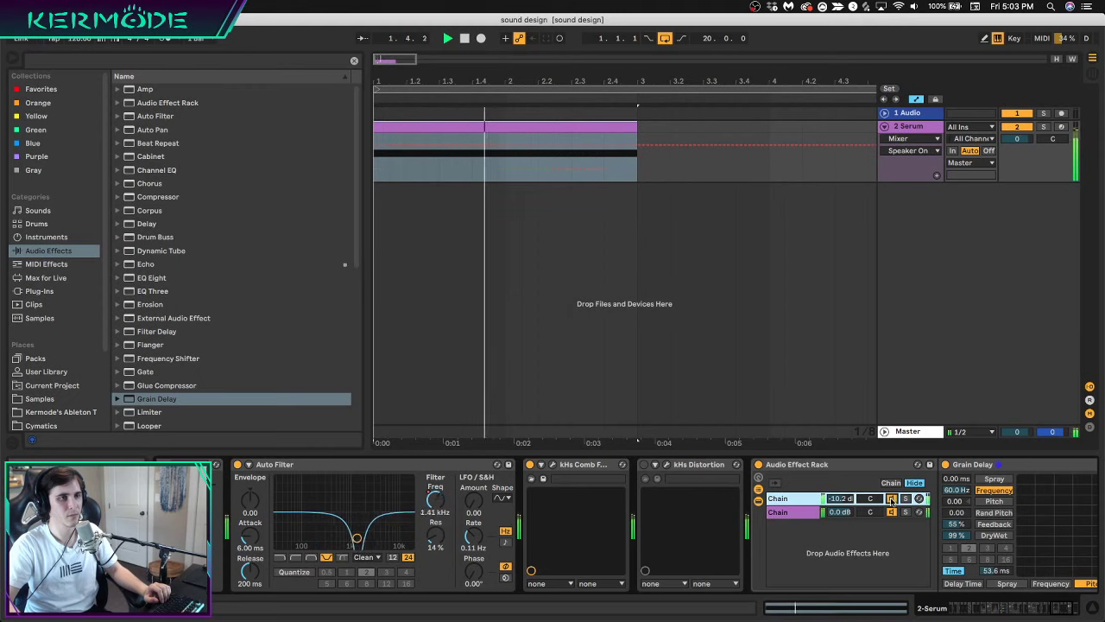
Move the kHs Distortion after the Audio Effect Rack and turn the device back on
{"action": "left_click", "coordinate": [707, 488]}
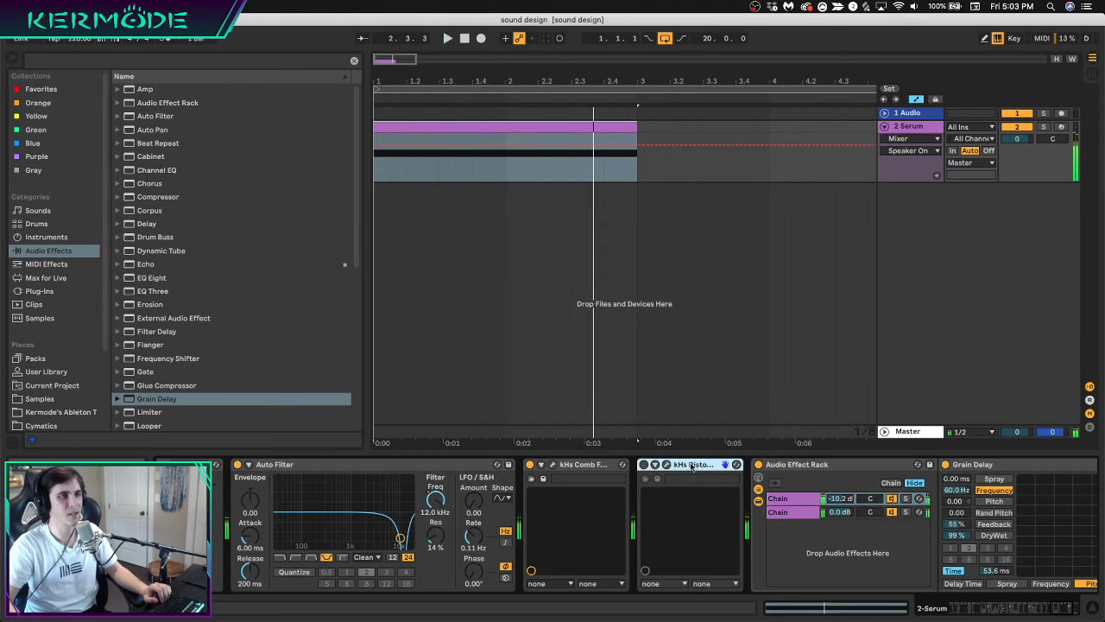
{"action": "scroll", "coordinate": [950, 526], "scroll_direction": "right", "scroll_amount": 5}
{"action": "left_click_drag", "start_coordinate": [1077, 546], "coordinate": [1071, 544]}
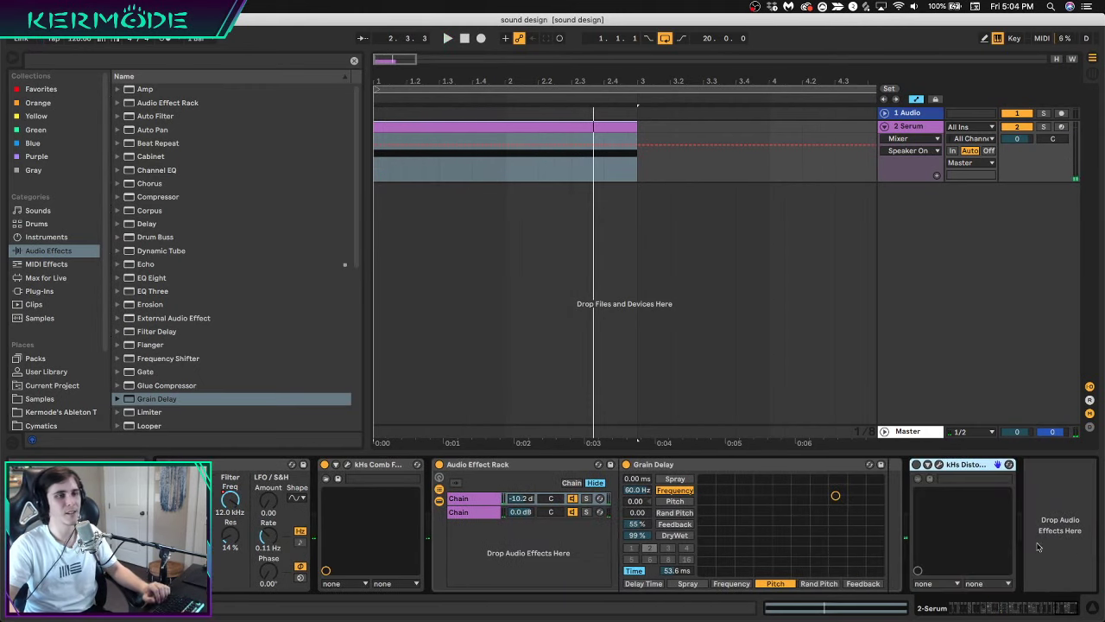
{"action": "left_click", "coordinate": [916, 465]}
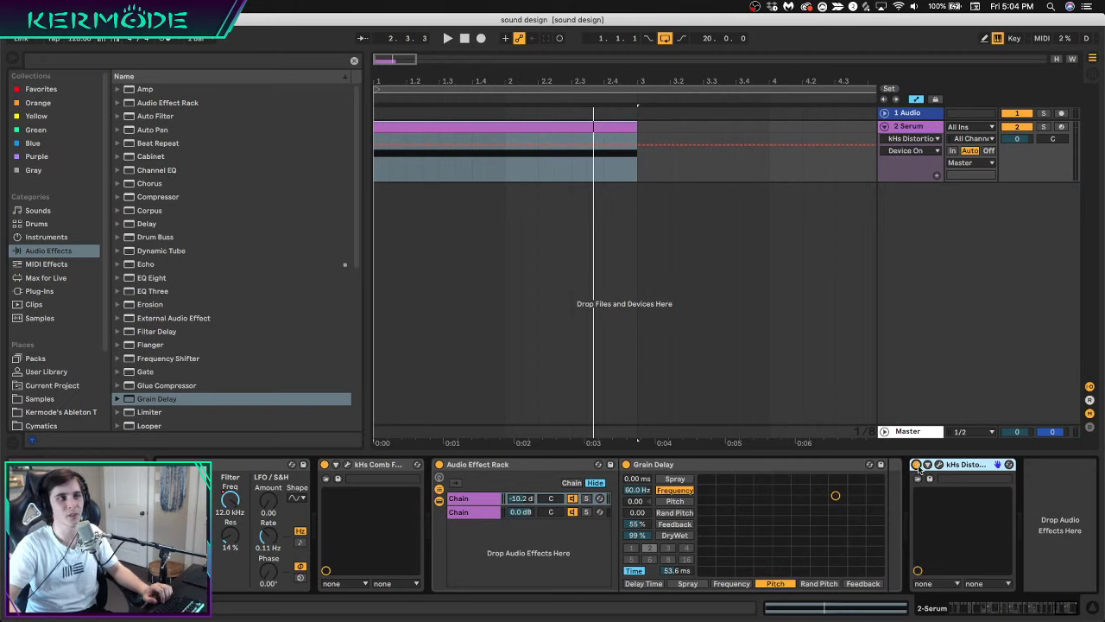
Change the distortion type to Hard Clip, try Dynamics at 100 %, and set it to 0 % while auditioning
{"action": "key", "text": "space"}
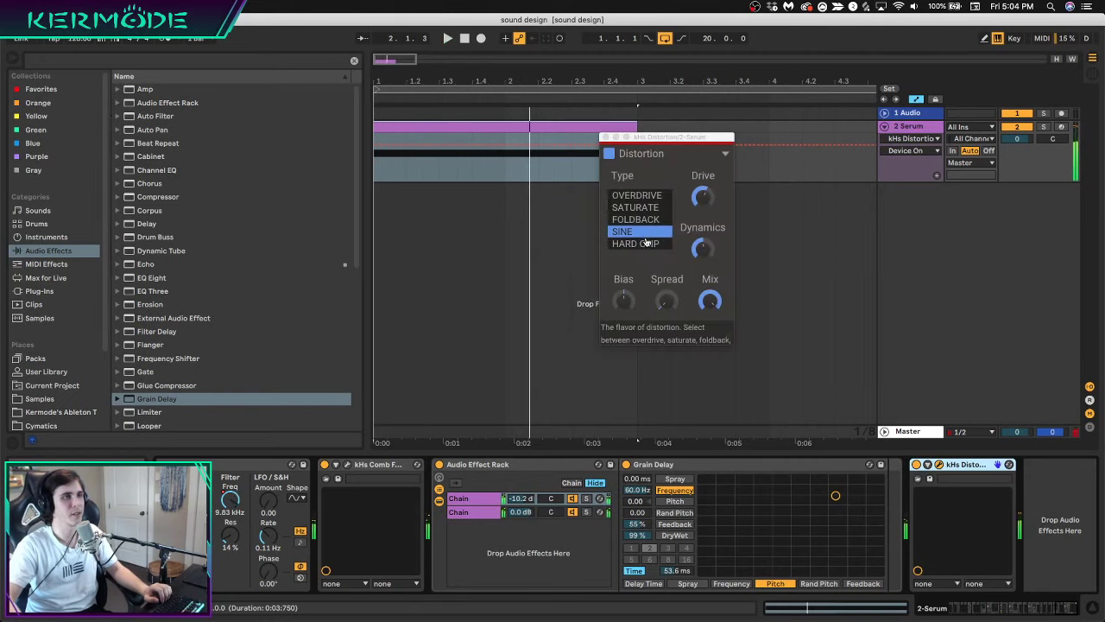
{"action": "left_click", "coordinate": [647, 244]}
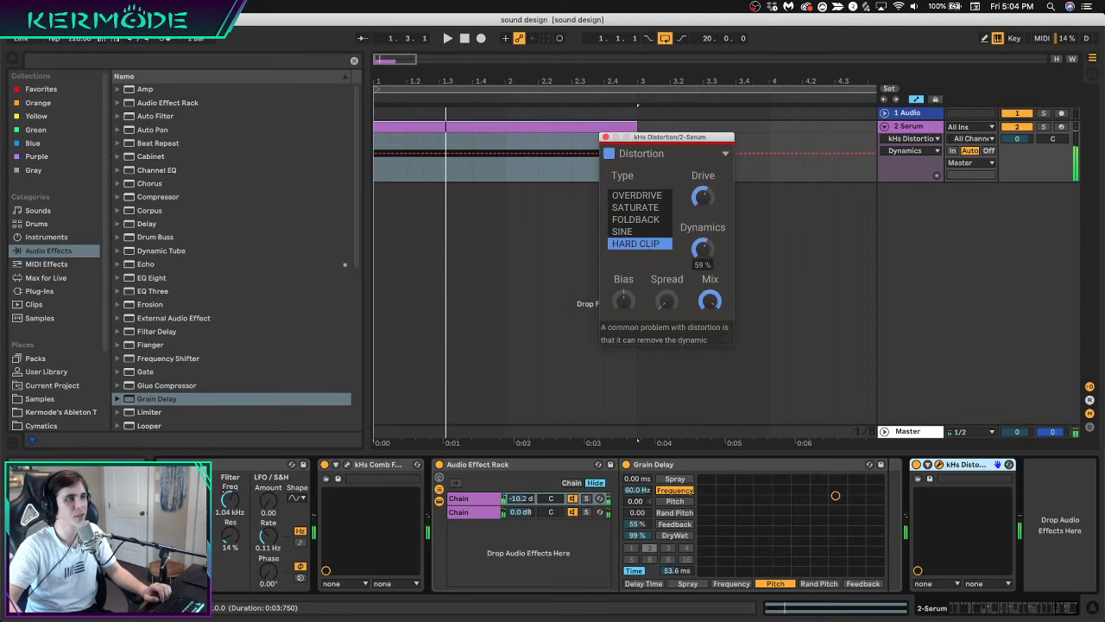
{"action": "left_click_drag", "start_coordinate": [702, 248], "coordinate": [702, 221]}
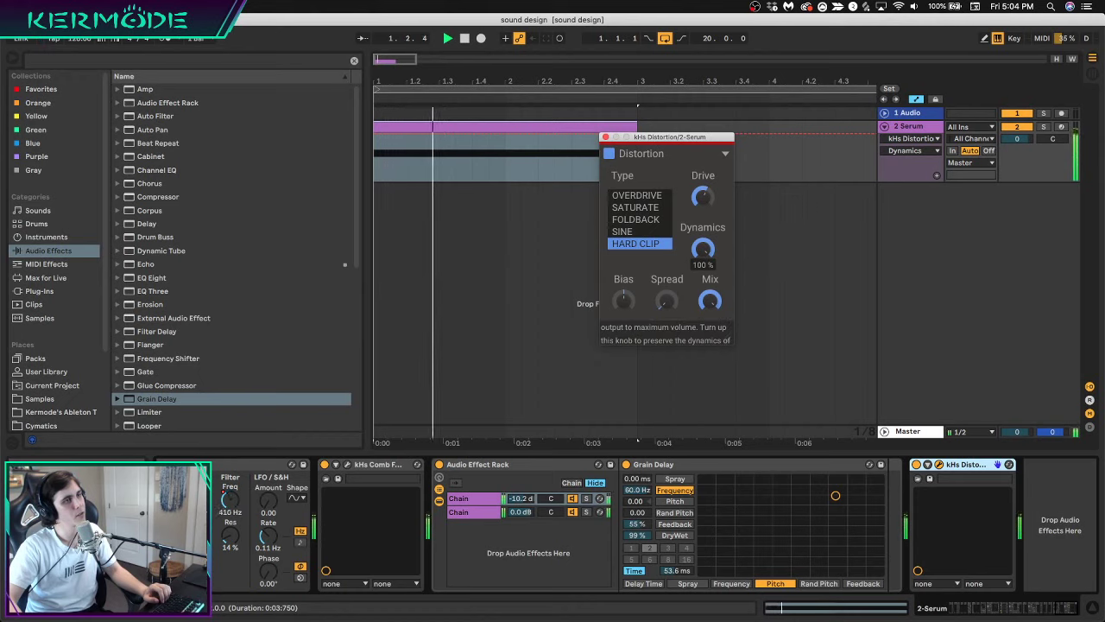
{"action": "left_click_drag", "start_coordinate": [703, 248], "coordinate": [703, 335]}
{"action": "key", "text": "space"}
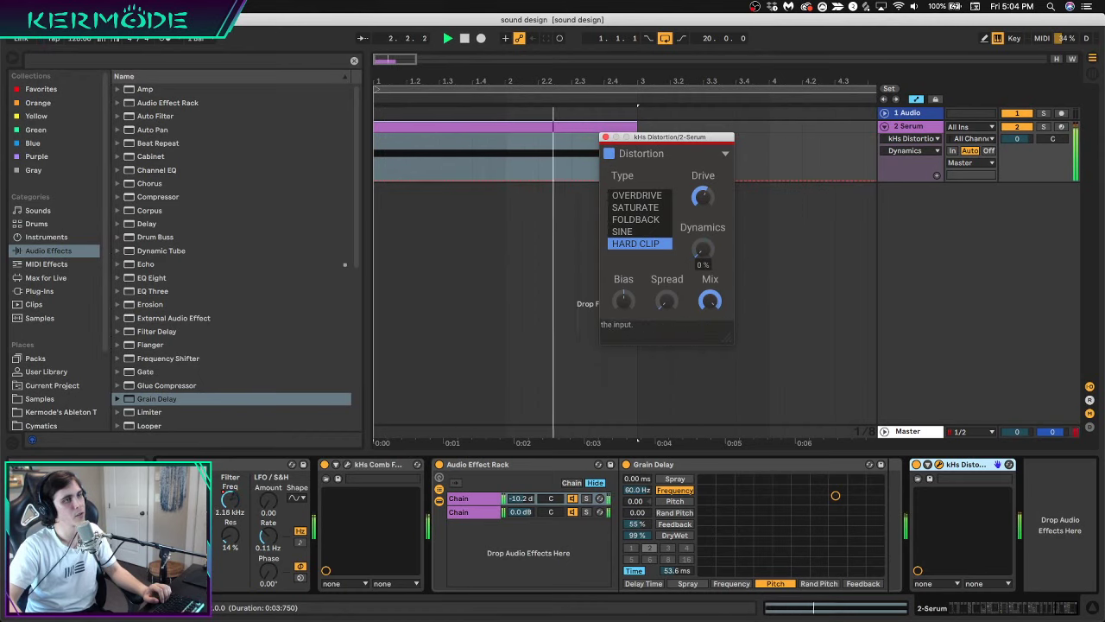
{"action": "key", "text": "space"}
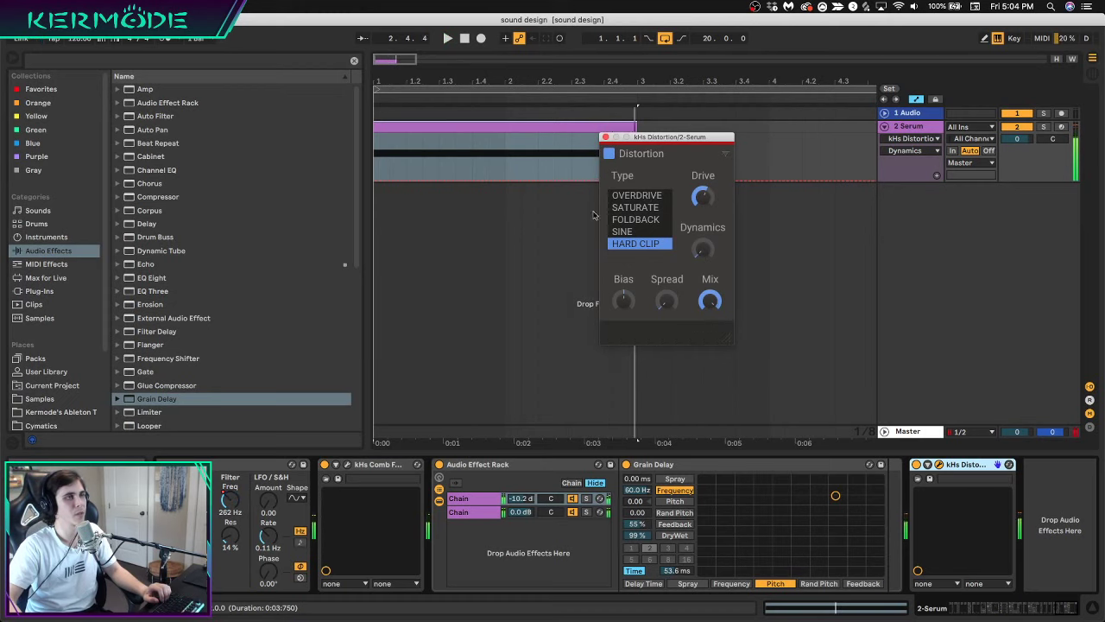
Change the kHs Distortion type to Overdrive and try Bias at 100 % over the loop
{"action": "left_click", "coordinate": [646, 197]}
{"action": "key", "text": "space"}
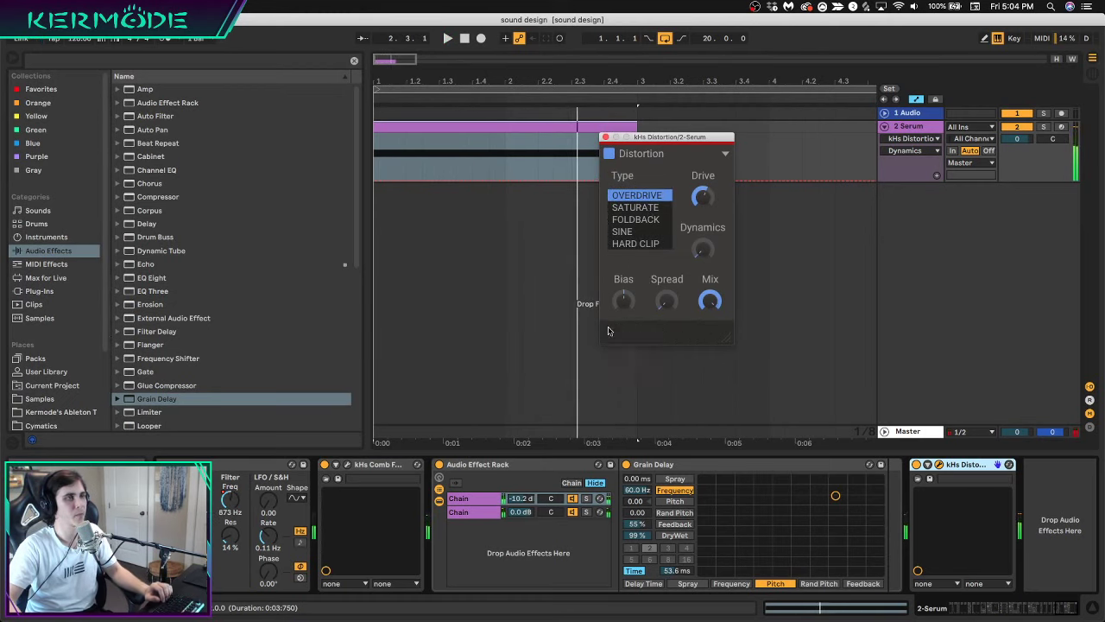
{"action": "left_click_drag", "start_coordinate": [623, 300], "coordinate": [624, 265]}
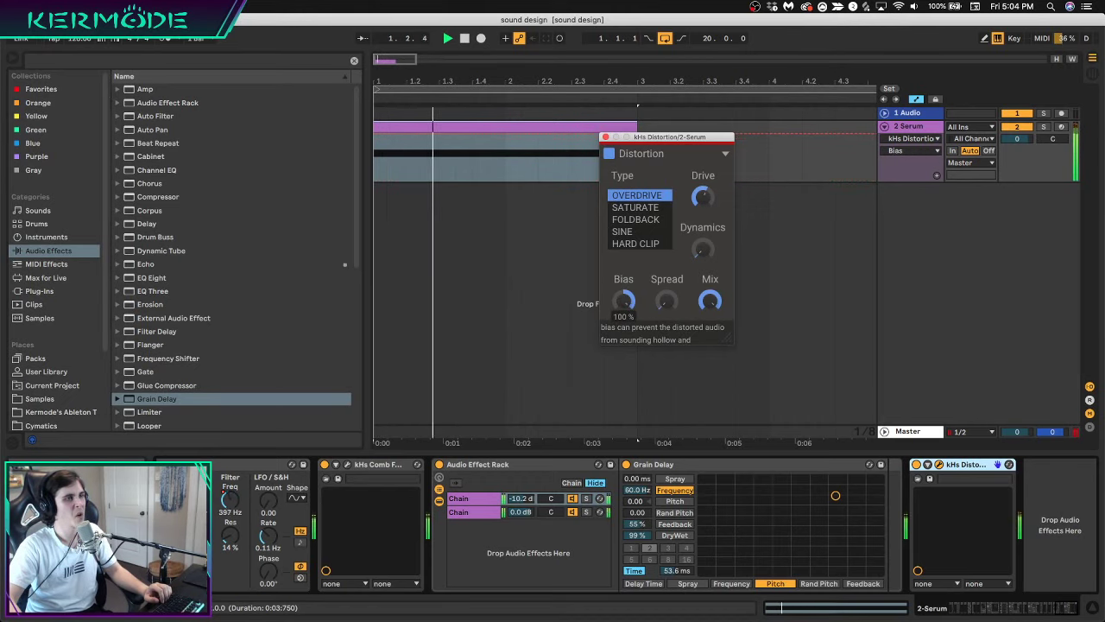
{"action": "key", "text": "space"}
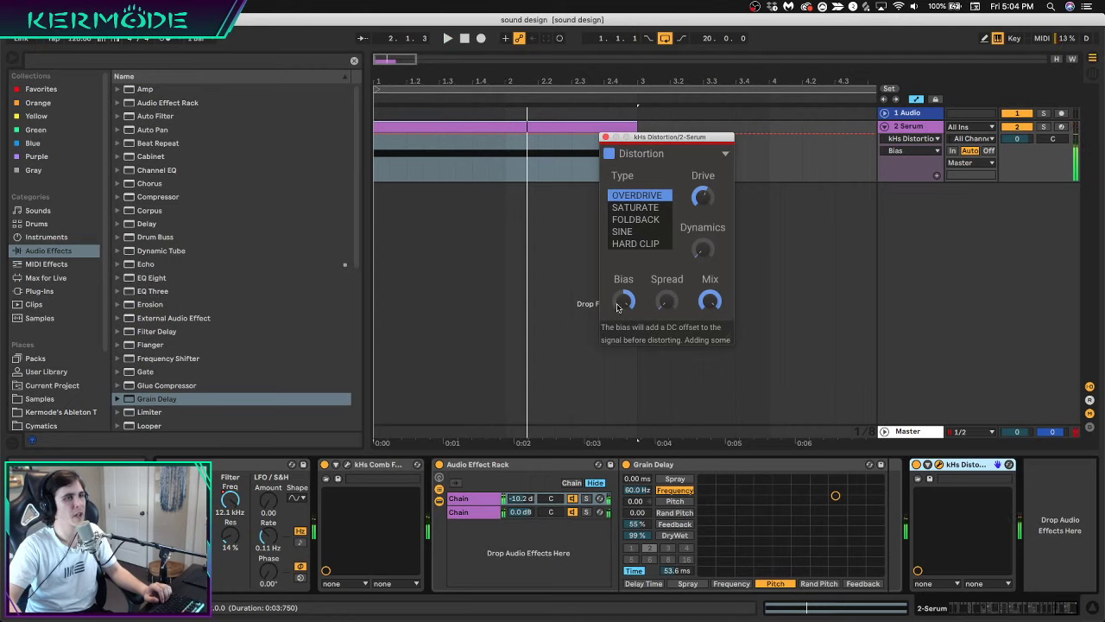
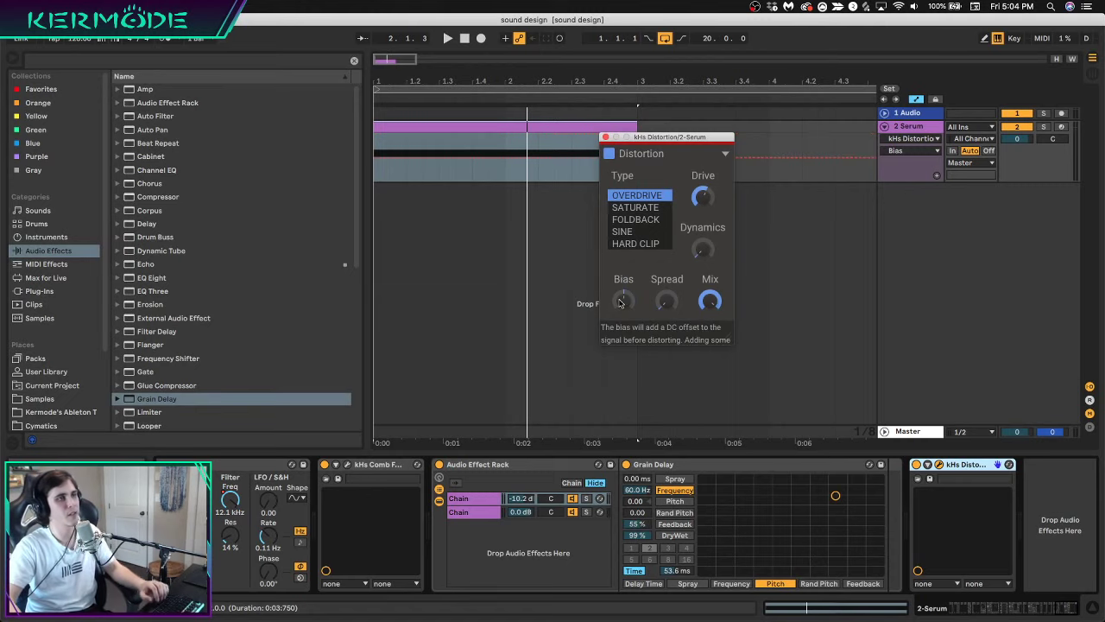
Compare raised Bias with Bias at -100 % while auditioning the loop
{"action": "key", "text": "space"}
{"action": "left_click_drag", "start_coordinate": [624, 301], "coordinate": [623, 246]}
{"action": "key", "text": "space"}
{"action": "key", "text": "space"}
{"action": "key", "text": "space"}
{"action": "left_click_drag", "start_coordinate": [623, 300], "coordinate": [623, 387]}
{"action": "key", "text": "space"}
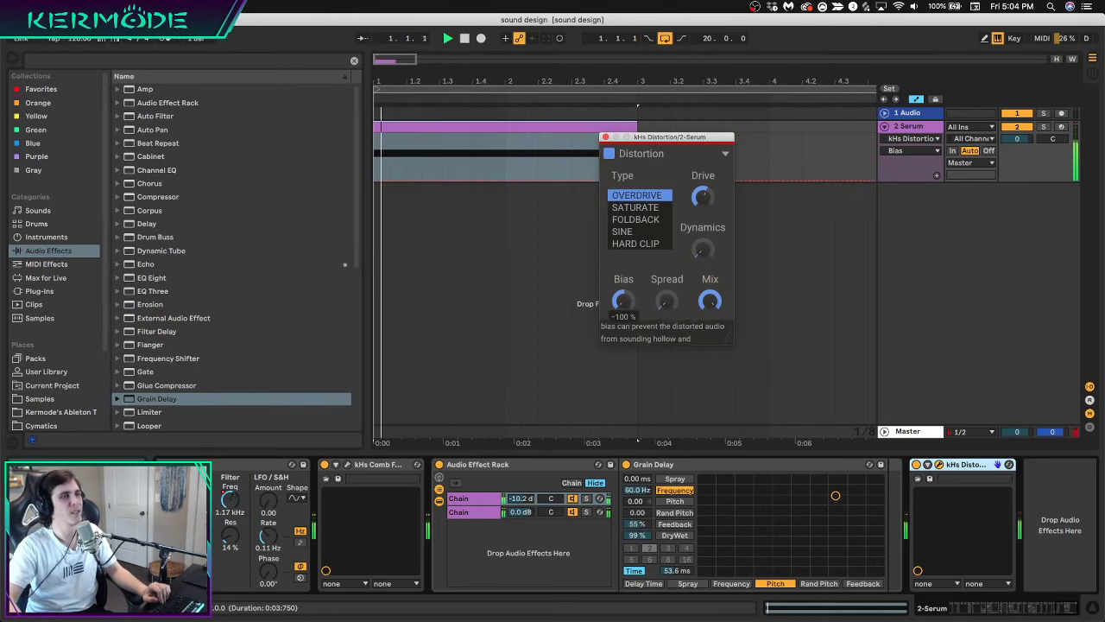
Set the distortion's Bias to -31 % and lower its Drive slightly while auditioning
{"action": "key", "text": "space"}
{"action": "mouse_move", "coordinate": [624, 301]}
{"action": "left_mouse_down"}
{"action": "mouse_move", "coordinate": [623, 283]}
{"action": "mouse_move", "coordinate": [623, 291]}
{"action": "left_mouse_up"}
{"action": "key", "text": "space"}
{"action": "key", "text": "space"}
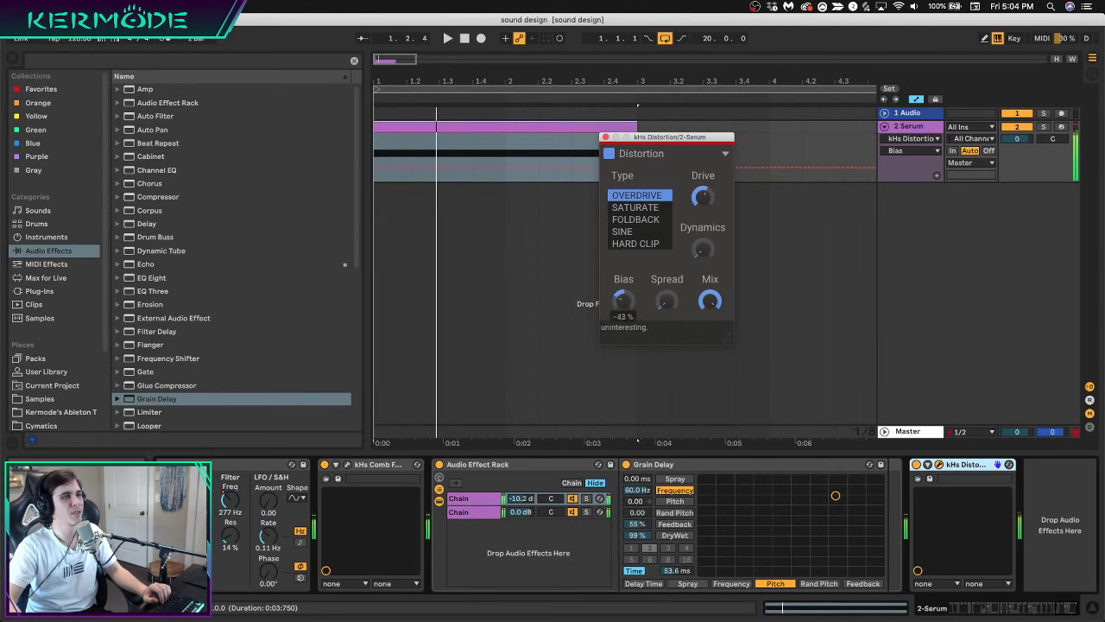
{"action": "key", "text": "space"}
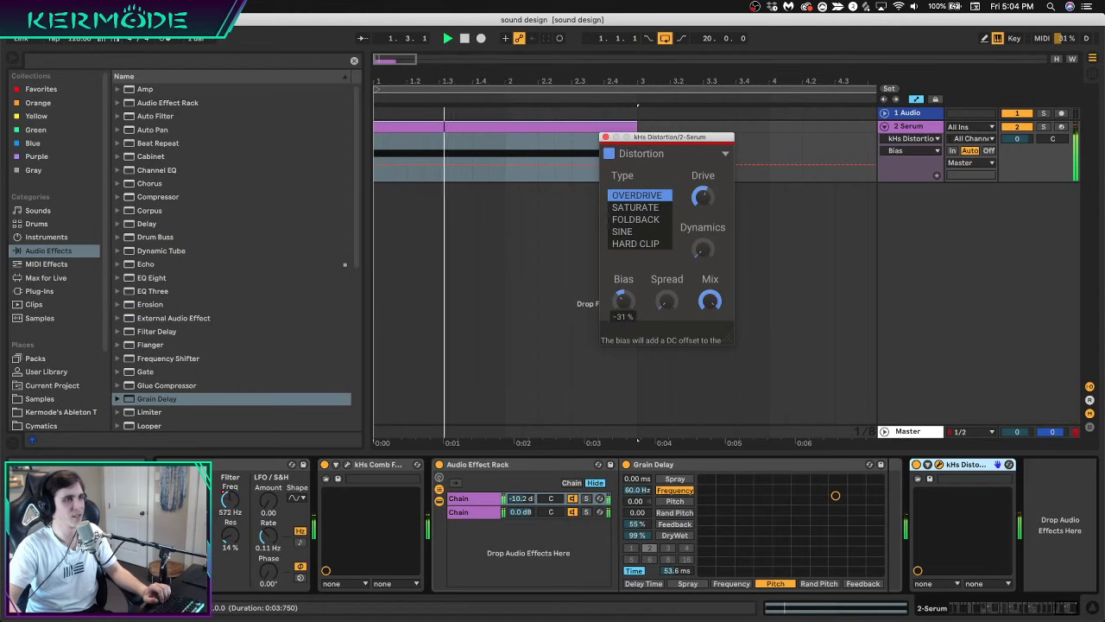
{"action": "left_click", "coordinate": [702, 197]}
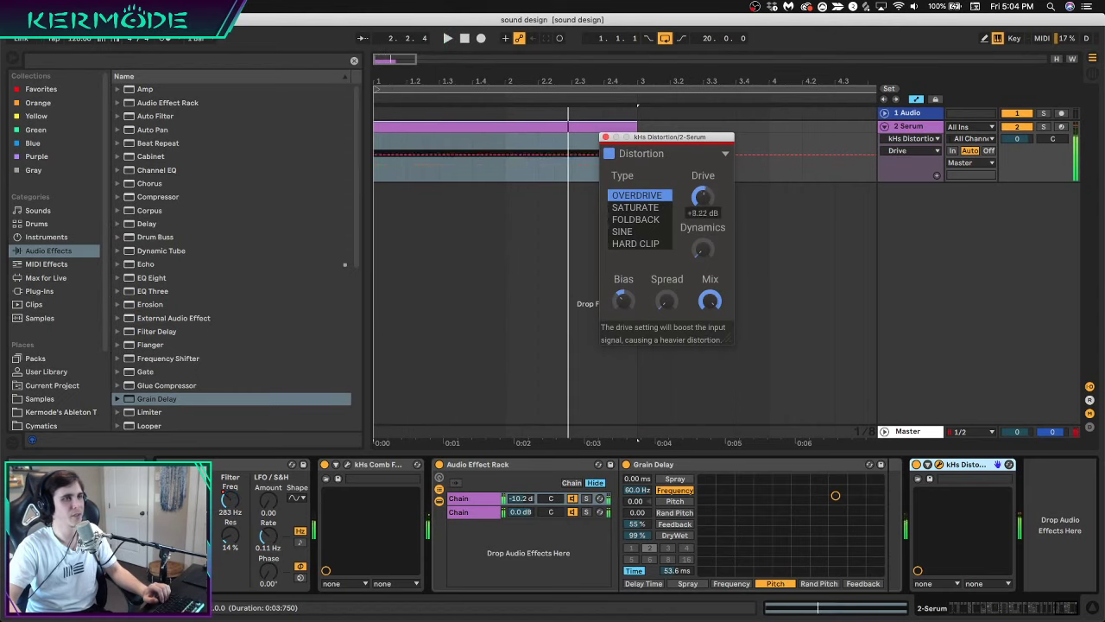
{"action": "key", "text": "space"}
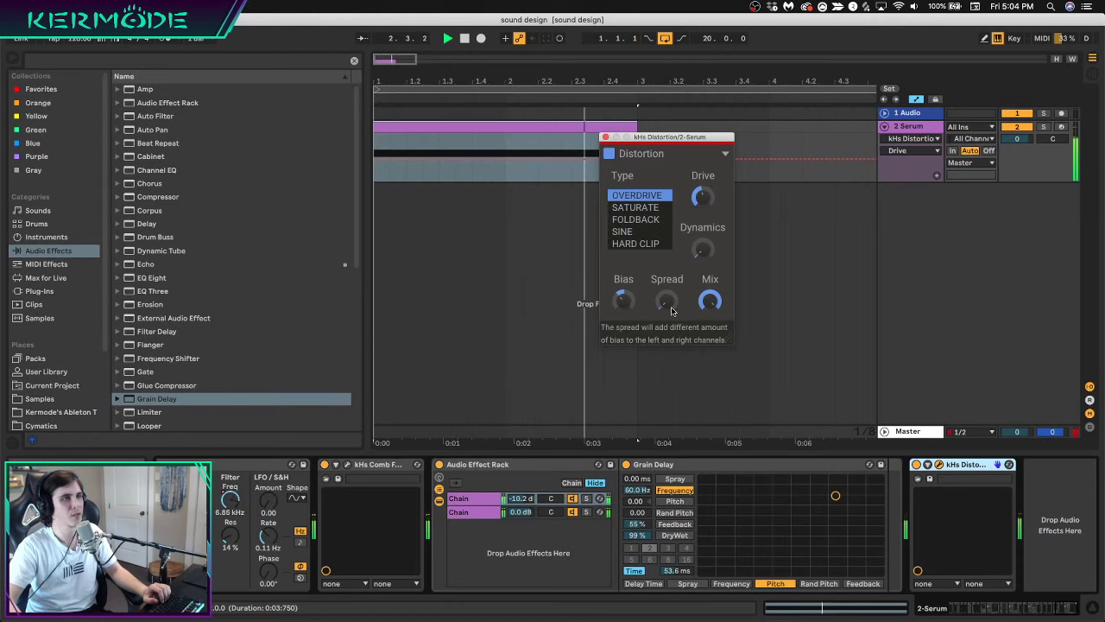
Try the distortion's Spread at 100 %, and return it to its minimum
{"action": "left_click_drag", "start_coordinate": [665, 300], "coordinate": [666, 280]}
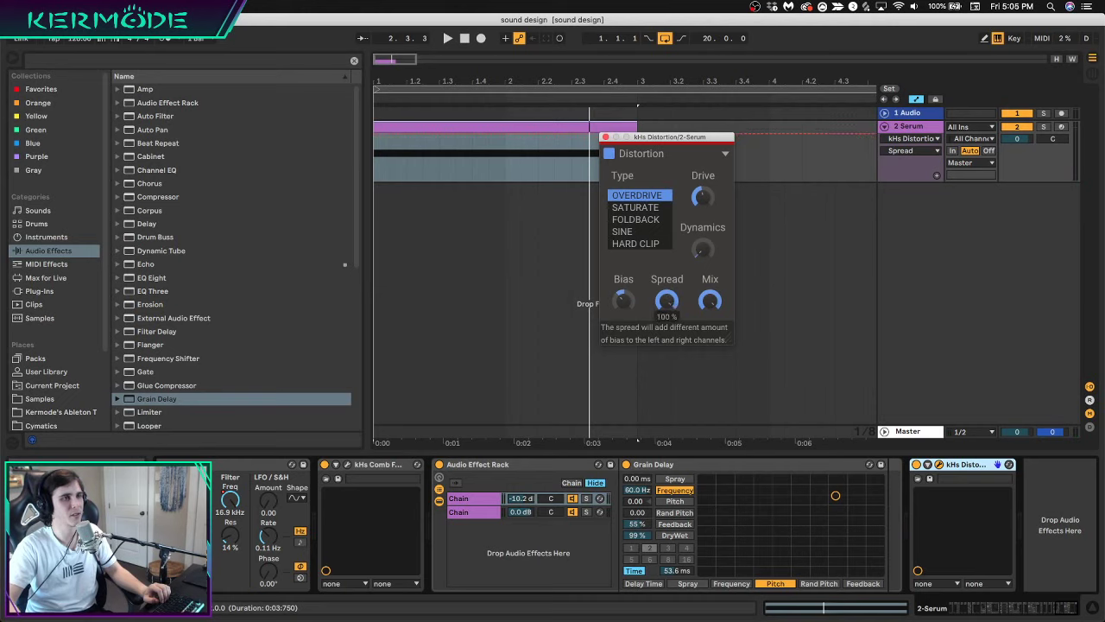
{"action": "key", "text": "space"}
{"action": "left_click_drag", "start_coordinate": [665, 301], "coordinate": [666, 330]}
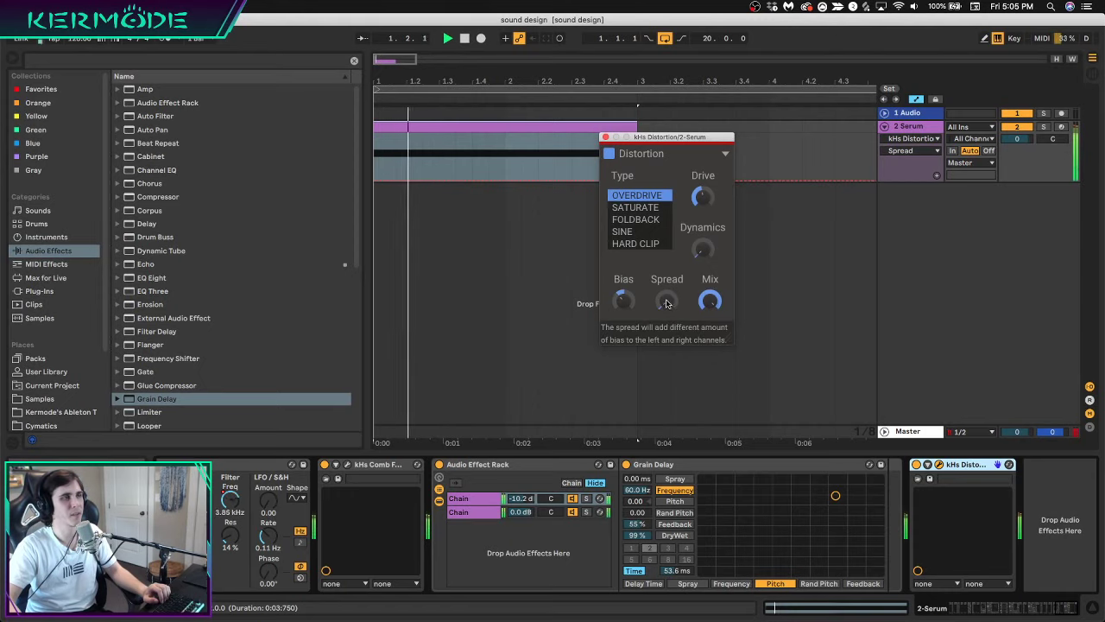
Set the distortion's Mix to 50 %, close its plug-in window and audition the loop
{"action": "left_click_drag", "start_coordinate": [710, 302], "coordinate": [710, 361]}
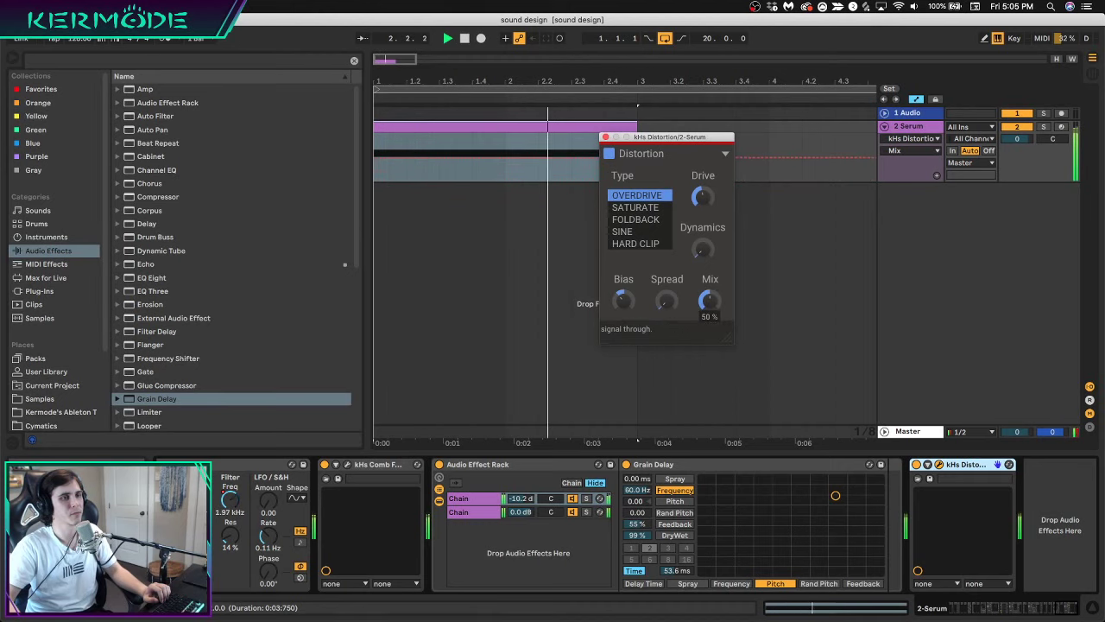
{"action": "left_click", "coordinate": [605, 137]}
{"action": "key", "text": "space"}
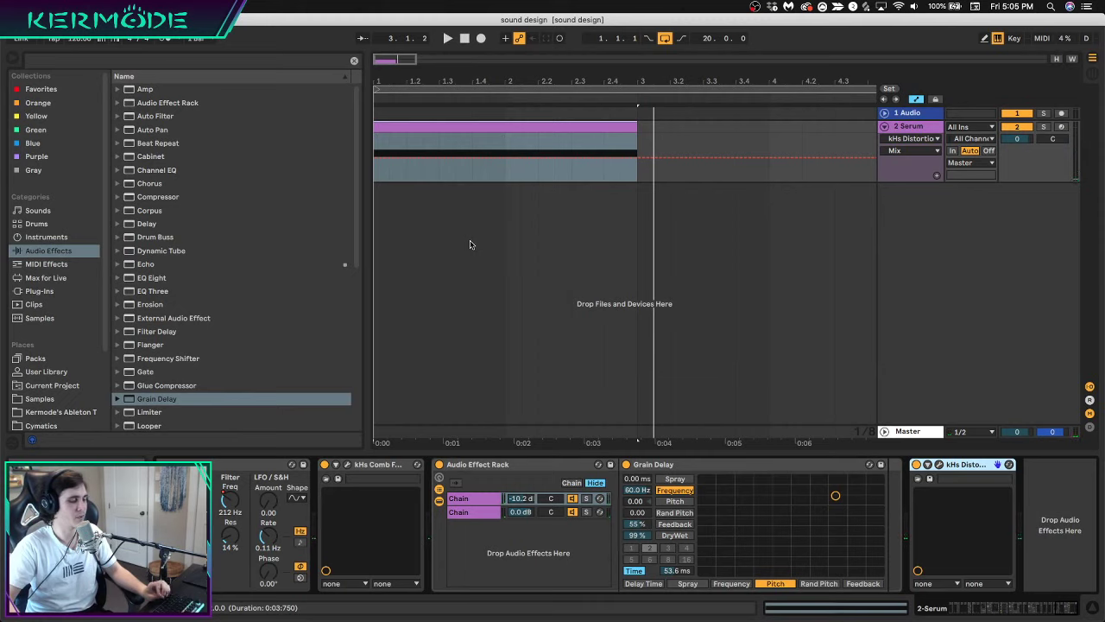
{"action": "key", "text": "space"}
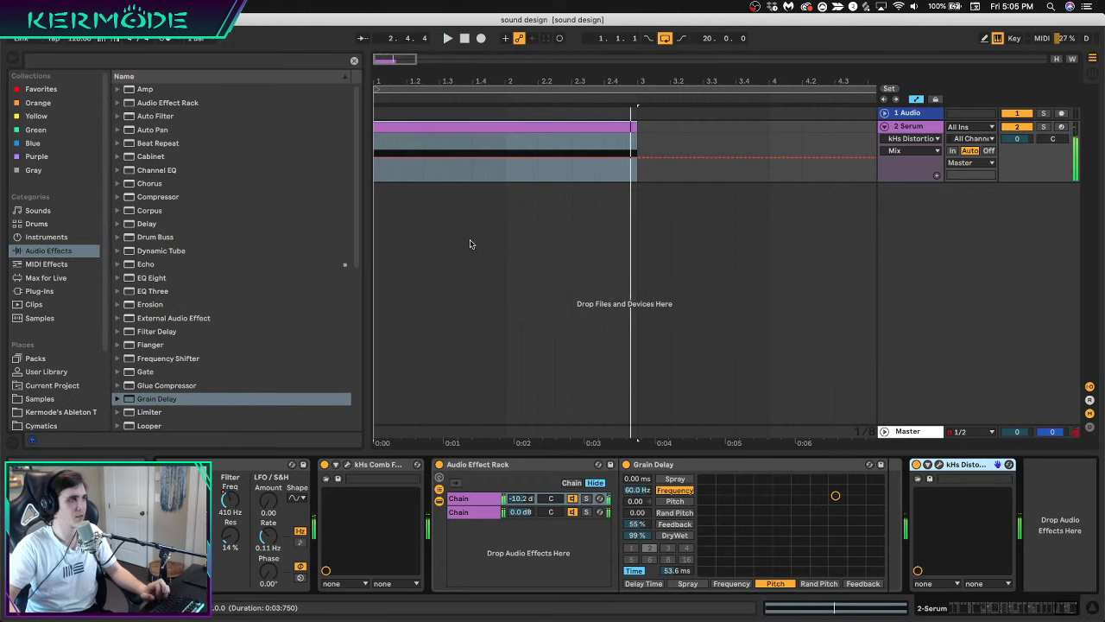
Add the OTT preset of Multiband Dynamics after kHs Distortion and raise its mid-band output to 10.5 dB
{"action": "scroll", "coordinate": [146, 349], "scroll_direction": "down", "scroll_amount": 3}
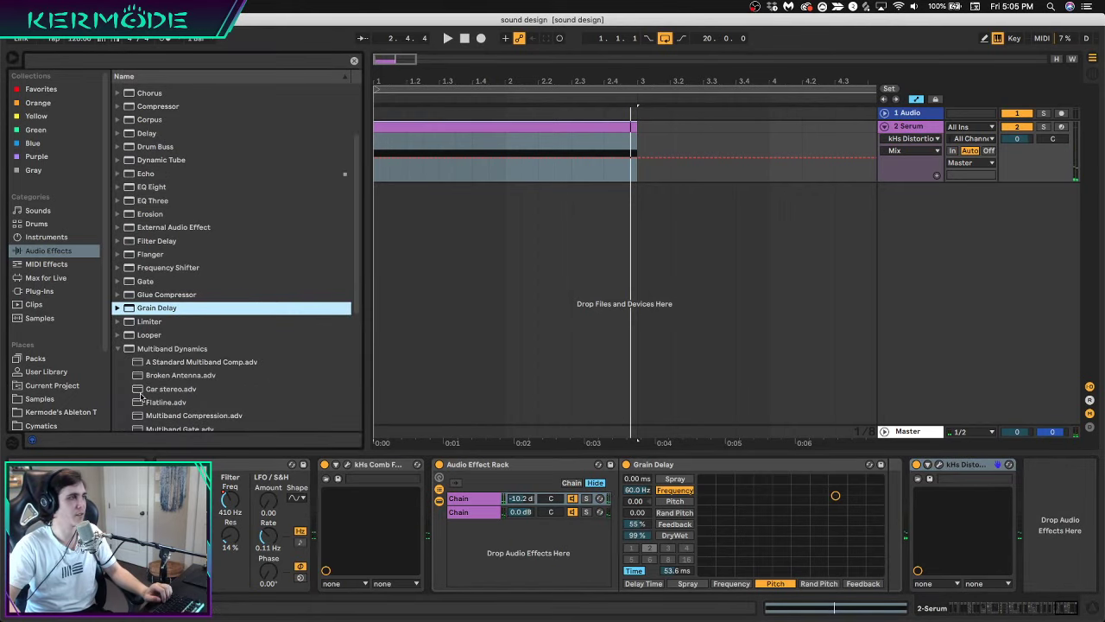
{"action": "scroll", "coordinate": [139, 389], "scroll_direction": "down", "scroll_amount": 7}
{"action": "left_click_drag", "start_coordinate": [160, 221], "coordinate": [551, 158]}
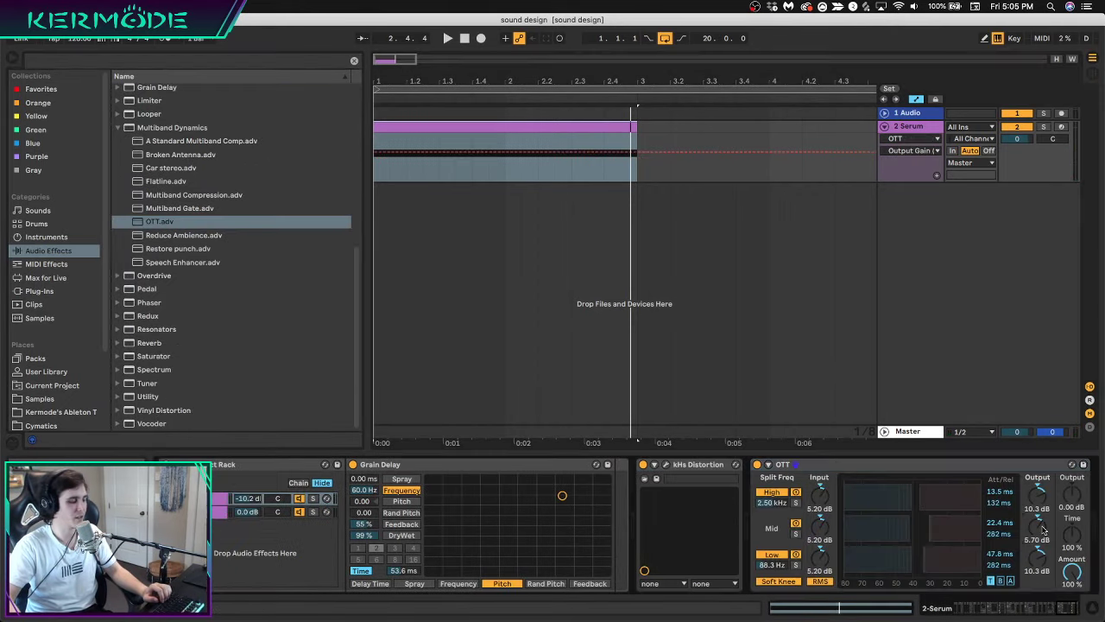
{"action": "key", "text": "space"}
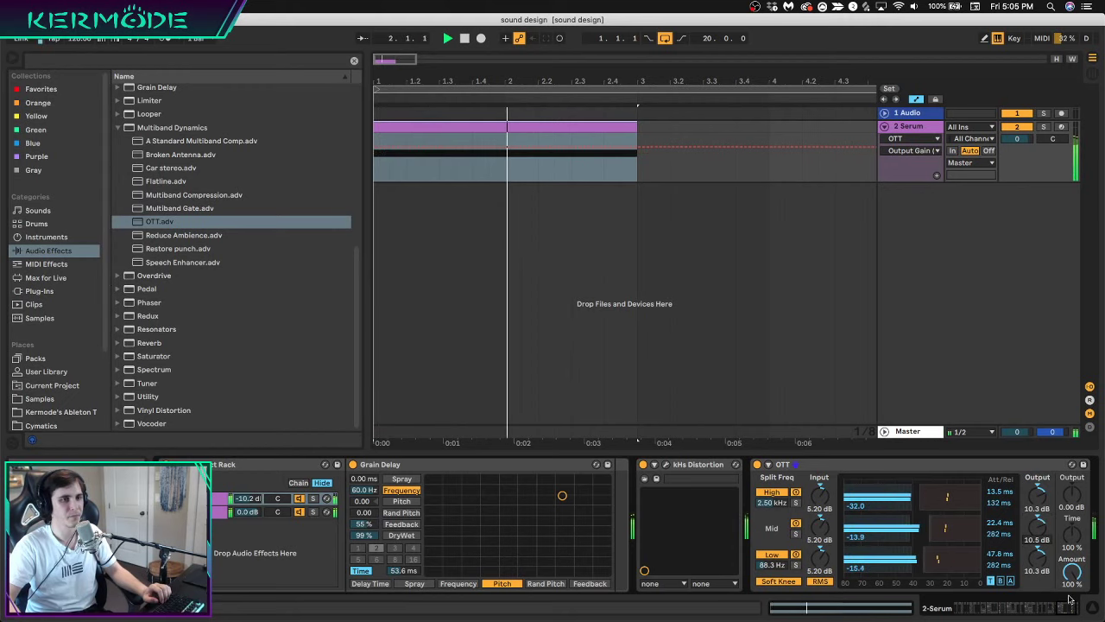
Raise OTT's overall output to 13.6 dB, try Time at 389 % and 1000 %, and set it to 275 %
{"action": "scroll", "coordinate": [998, 545], "scroll_direction": "right", "scroll_amount": 3}
{"action": "key", "text": "space"}
{"action": "left_click_drag", "start_coordinate": [997, 546], "coordinate": [997, 509]}
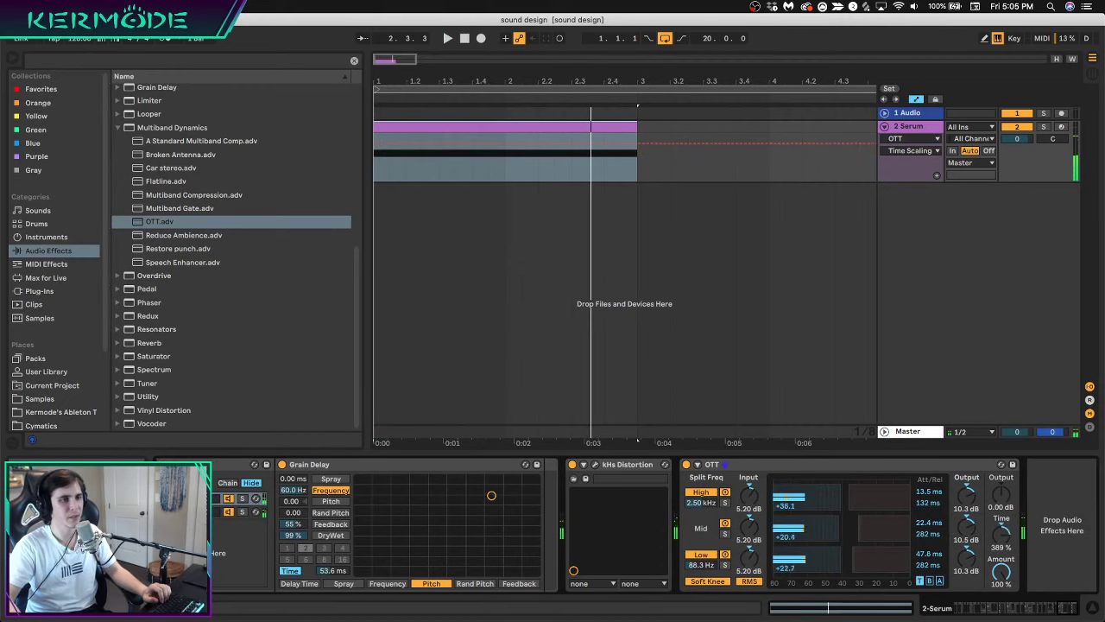
{"action": "key", "text": "space"}
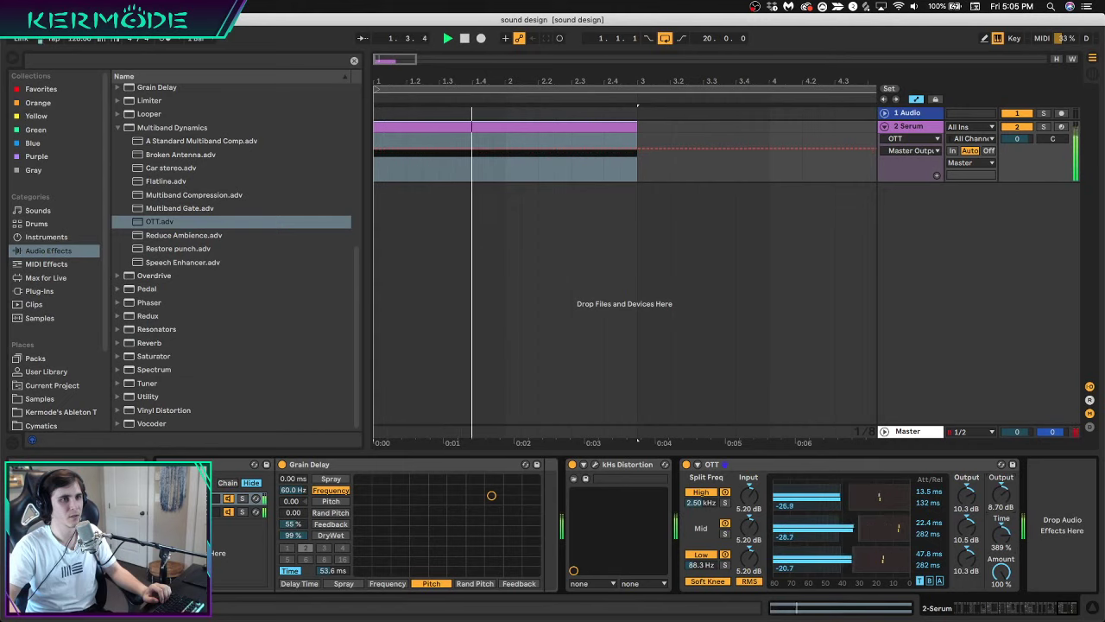
{"action": "left_click_drag", "start_coordinate": [1002, 494], "coordinate": [1002, 471]}
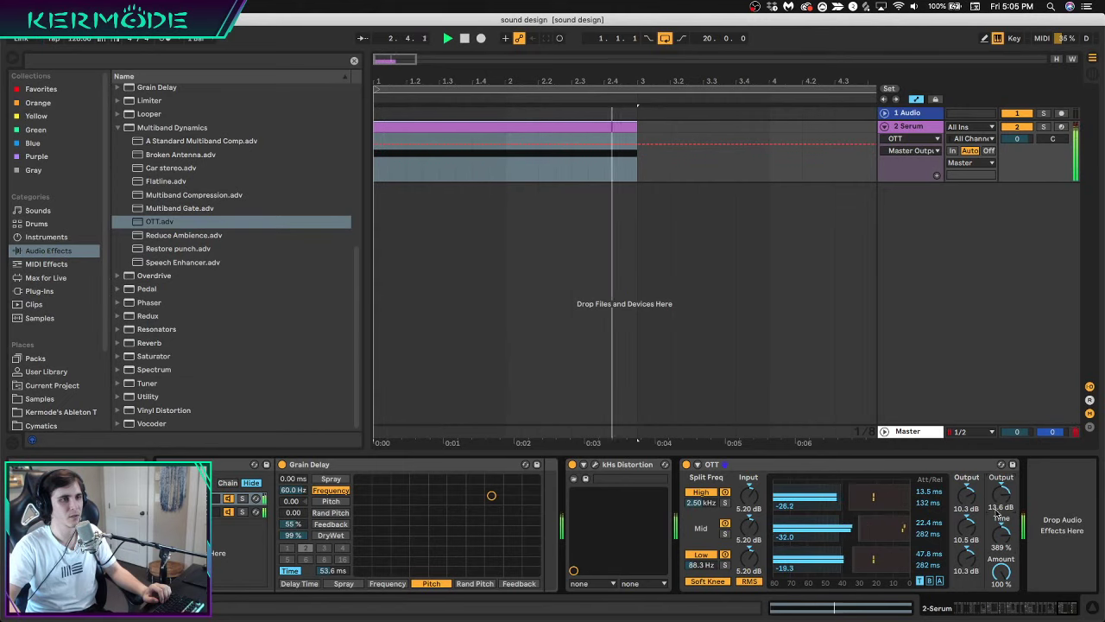
{"action": "key", "text": "space"}
{"action": "left_click_drag", "start_coordinate": [1006, 546], "coordinate": [1006, 510]}
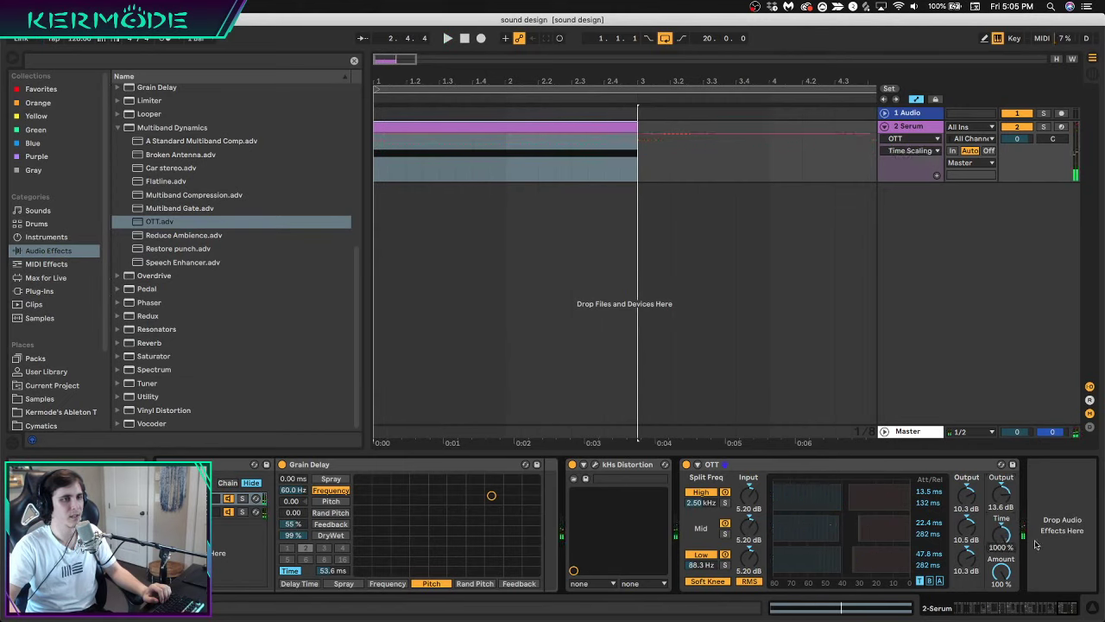
{"action": "key", "text": "space"}
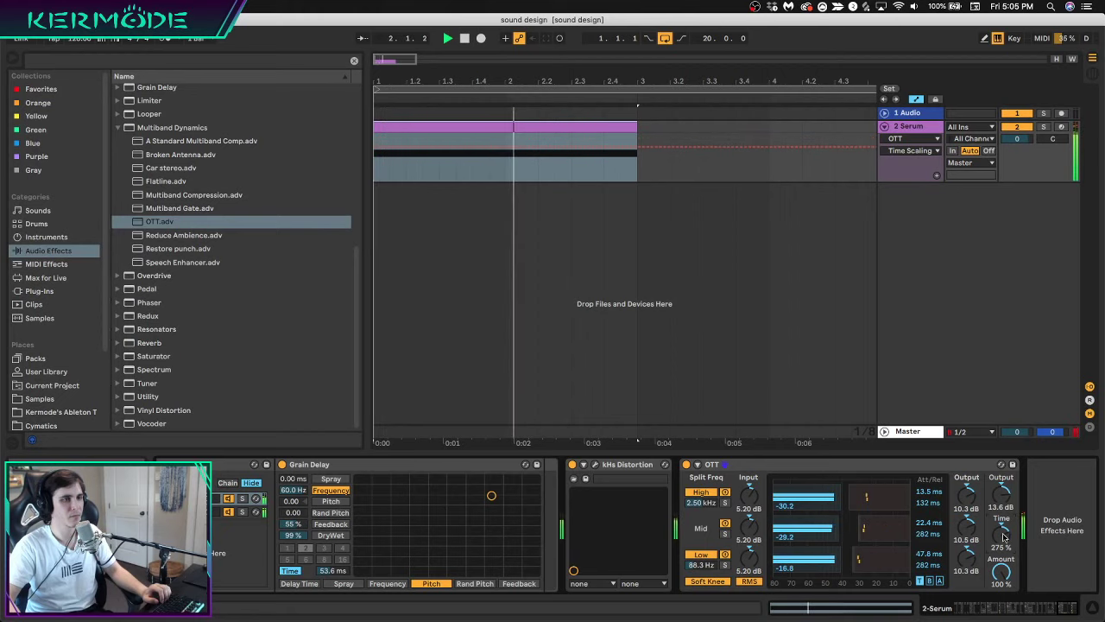
{"action": "left_click", "coordinate": [850, 466]}
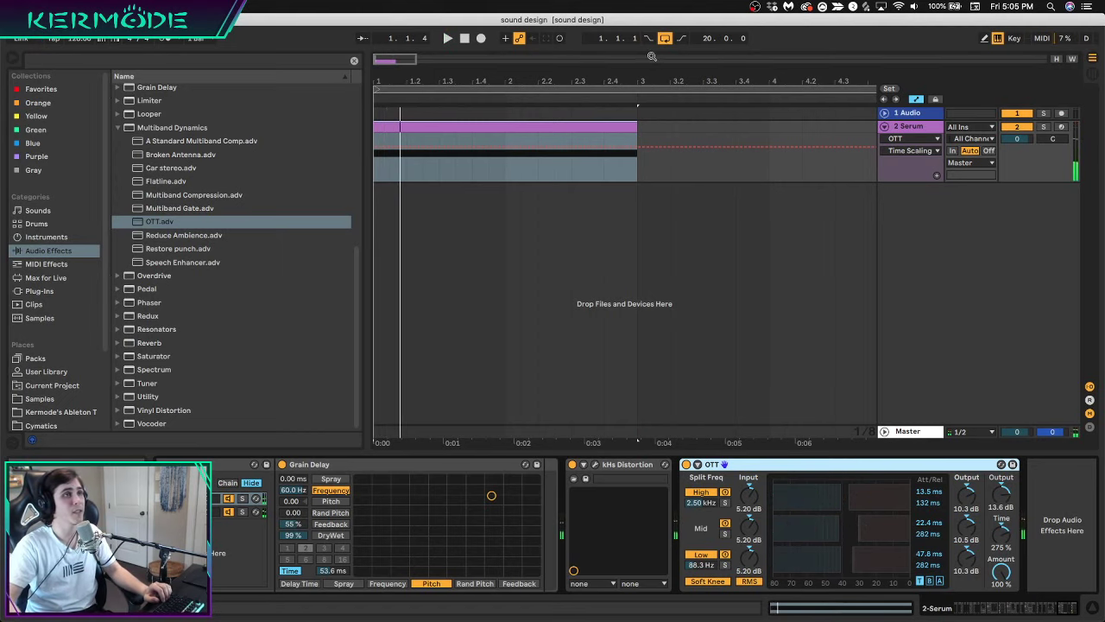
{"action": "left_click_drag", "start_coordinate": [440, 81], "coordinate": [440, 34]}
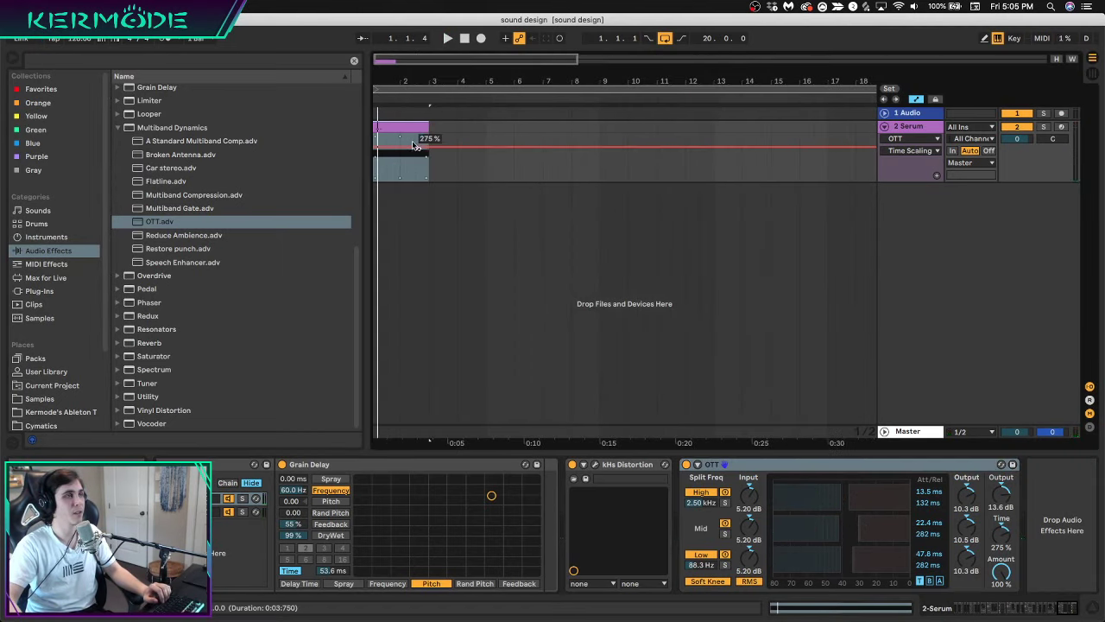
{"action": "key", "text": "space"}
{"action": "key", "text": "space"}
{"action": "left_click_drag", "start_coordinate": [381, 68], "coordinate": [383, 74]}
{"action": "key", "text": "space"}
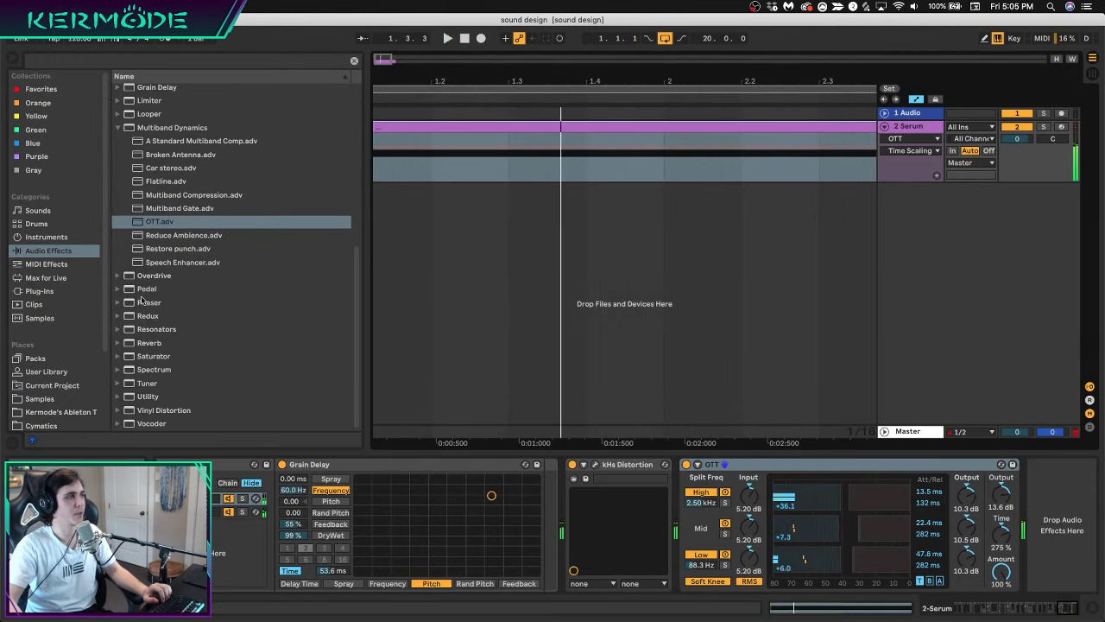
Add a Saturator after OTT, enable Soft Clip and set Drive to -4 dB while auditioning
{"action": "left_click_drag", "start_coordinate": [149, 356], "coordinate": [1060, 545]}
{"action": "left_click", "coordinate": [1068, 503]}
{"action": "key", "text": "space"}
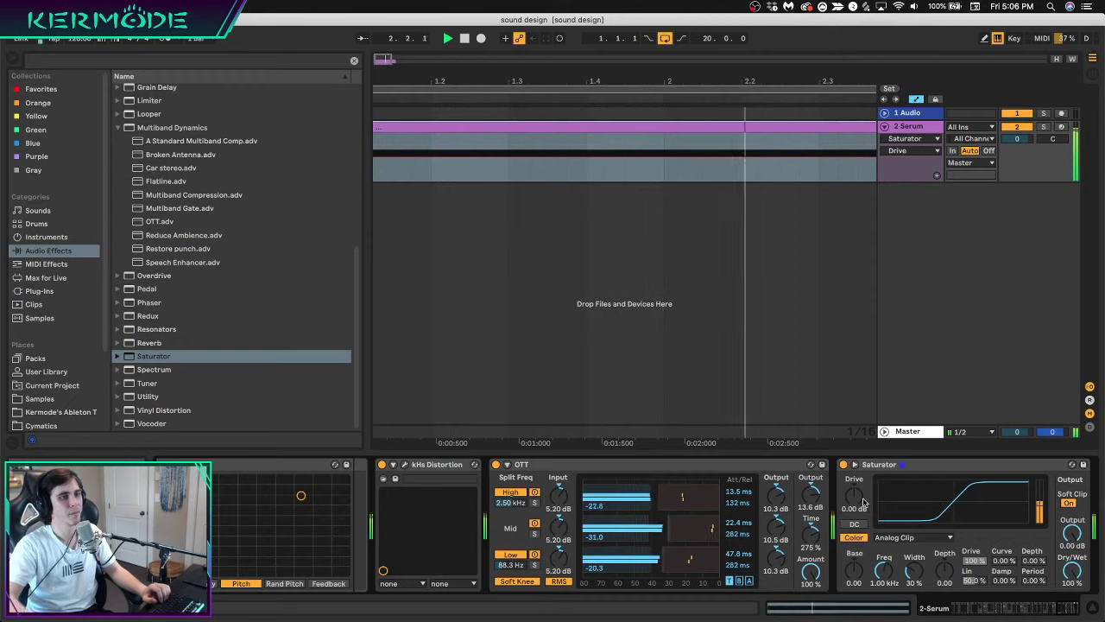
{"action": "left_click_drag", "start_coordinate": [863, 503], "coordinate": [864, 508]}
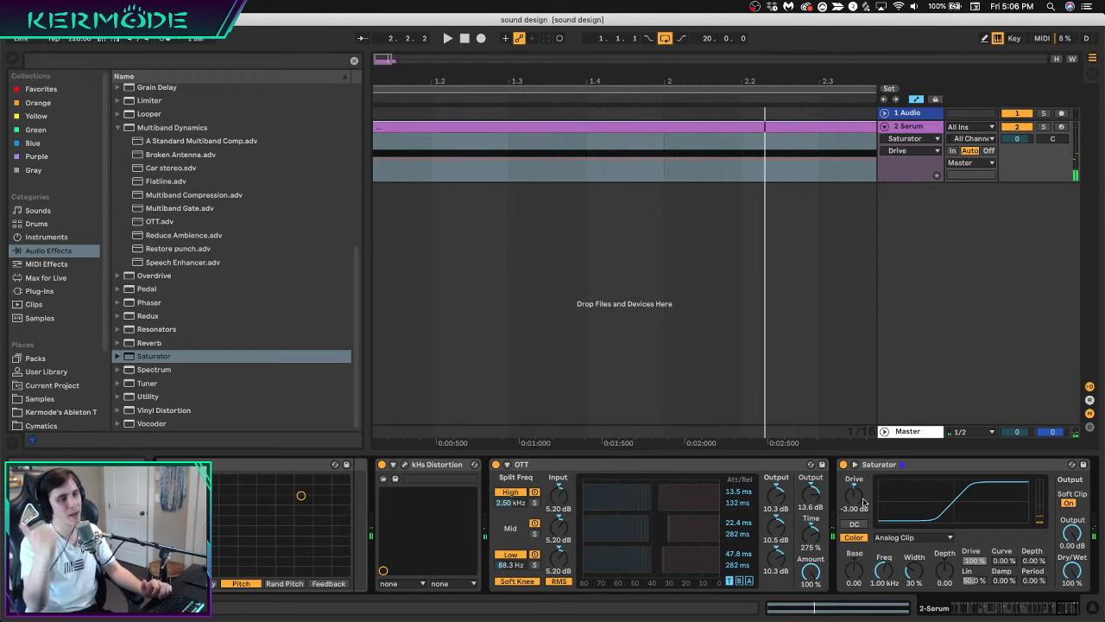
{"action": "key", "text": "space"}
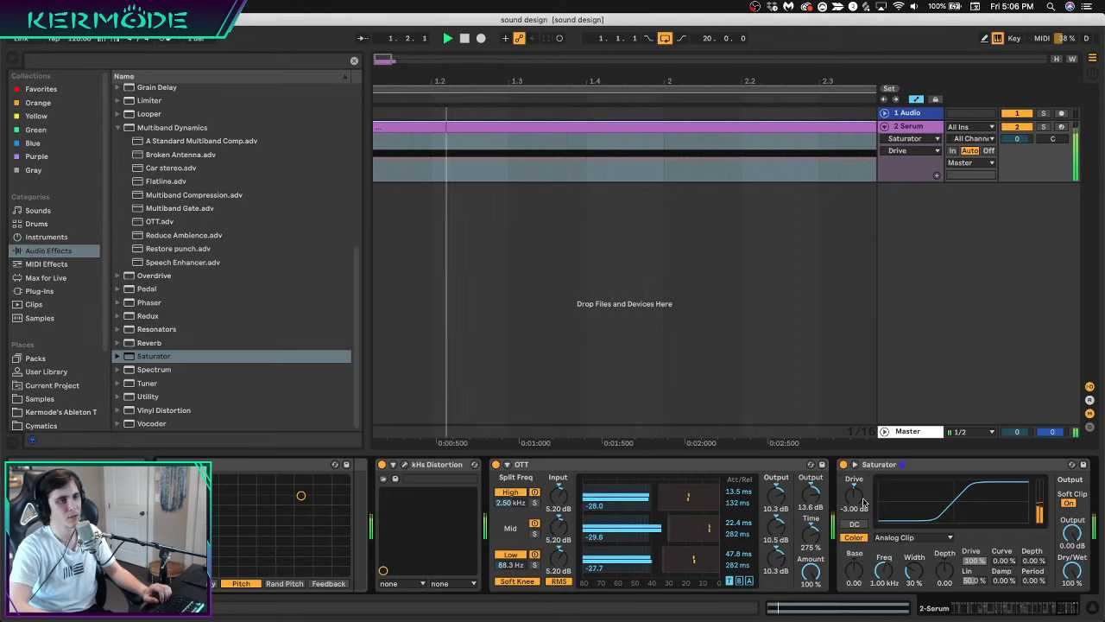
{"action": "key", "text": "space"}
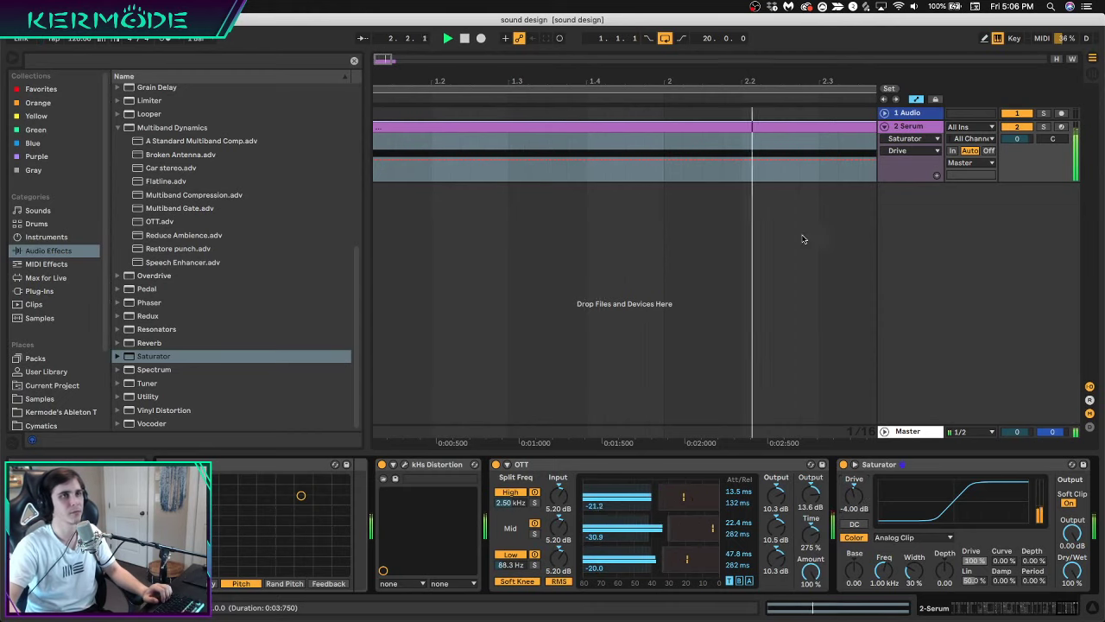
Insert an audio track below the Serum track with Resampling as input, deactivate its output and arm it
{"action": "left_click_drag", "start_coordinate": [750, 82], "coordinate": [750, 21]}
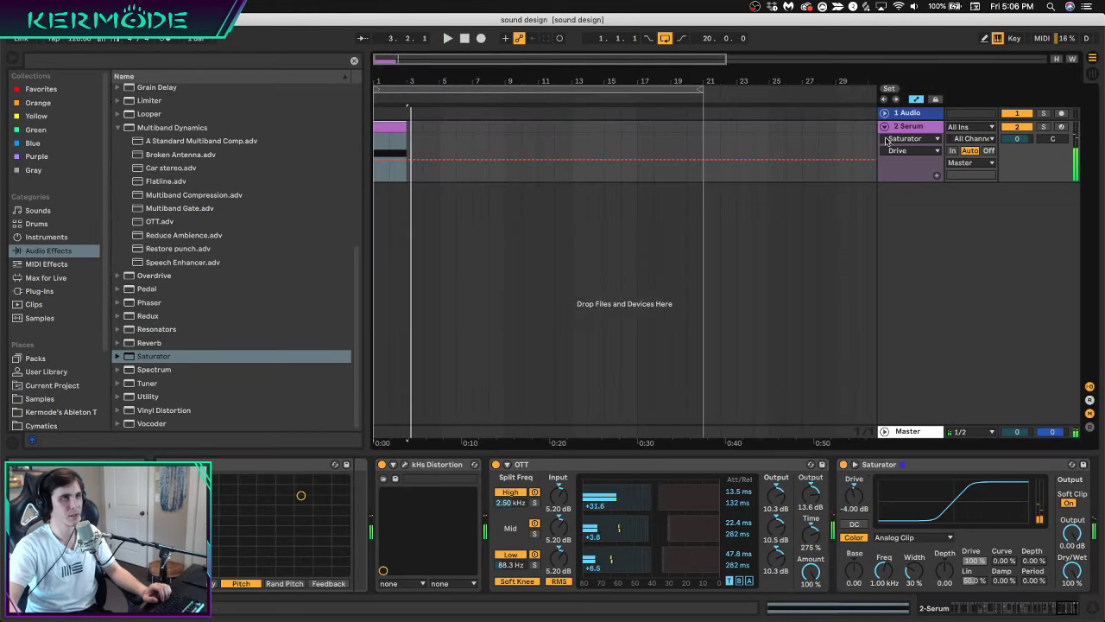
{"action": "key", "text": "space"}
{"action": "key", "text": "super+t"}
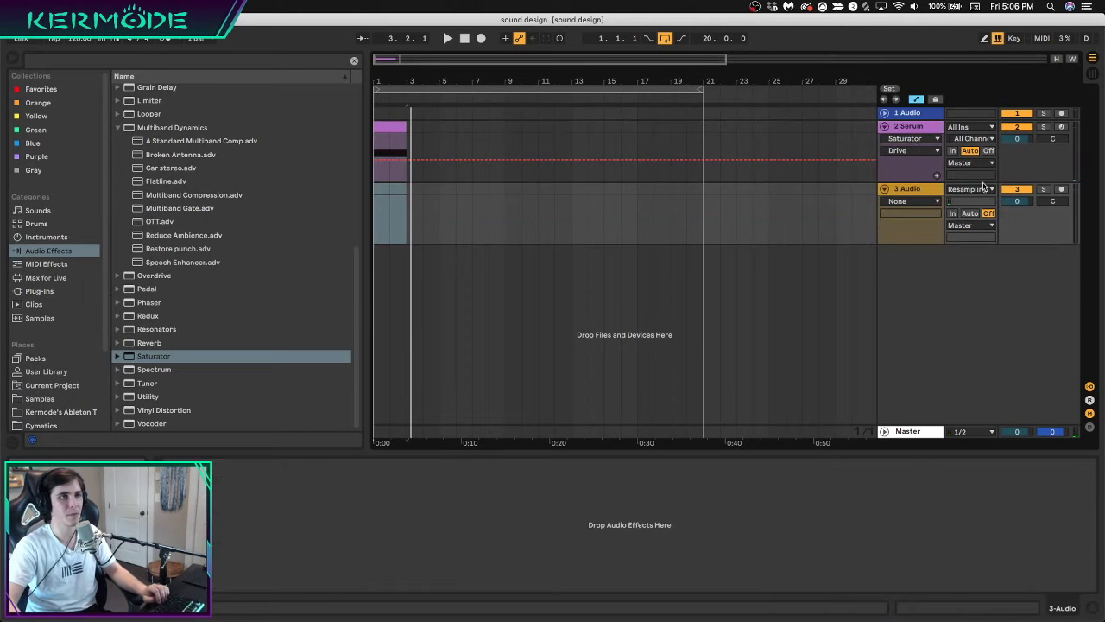
{"action": "left_click", "coordinate": [1017, 189]}
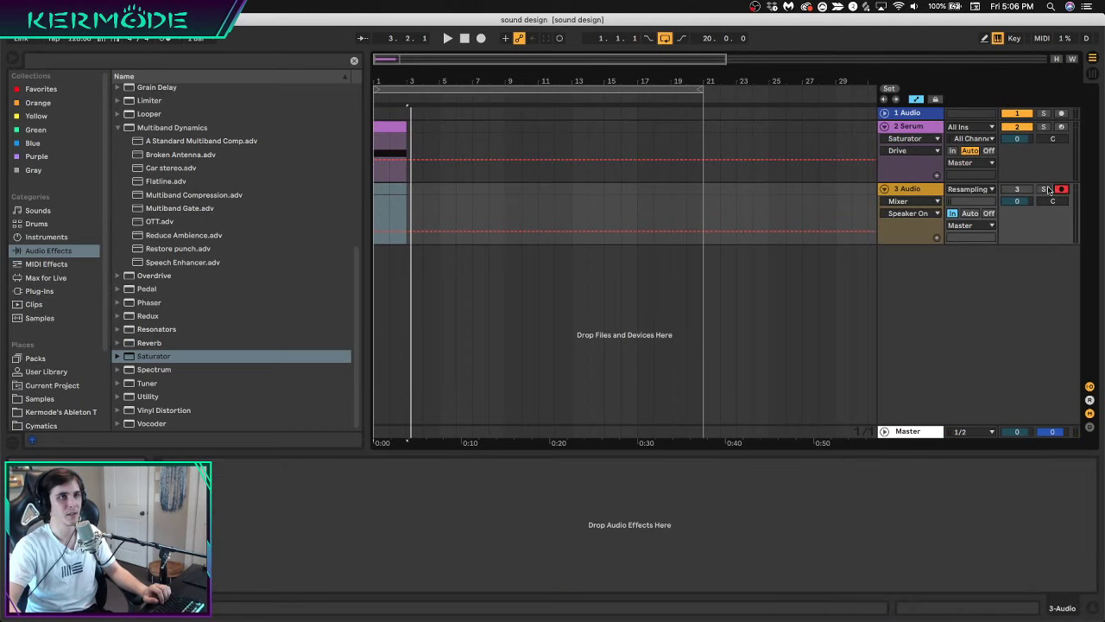
Record the Serum loop onto the resampling track and move the recorded clip to about bar 16
{"action": "left_click", "coordinate": [481, 39]}
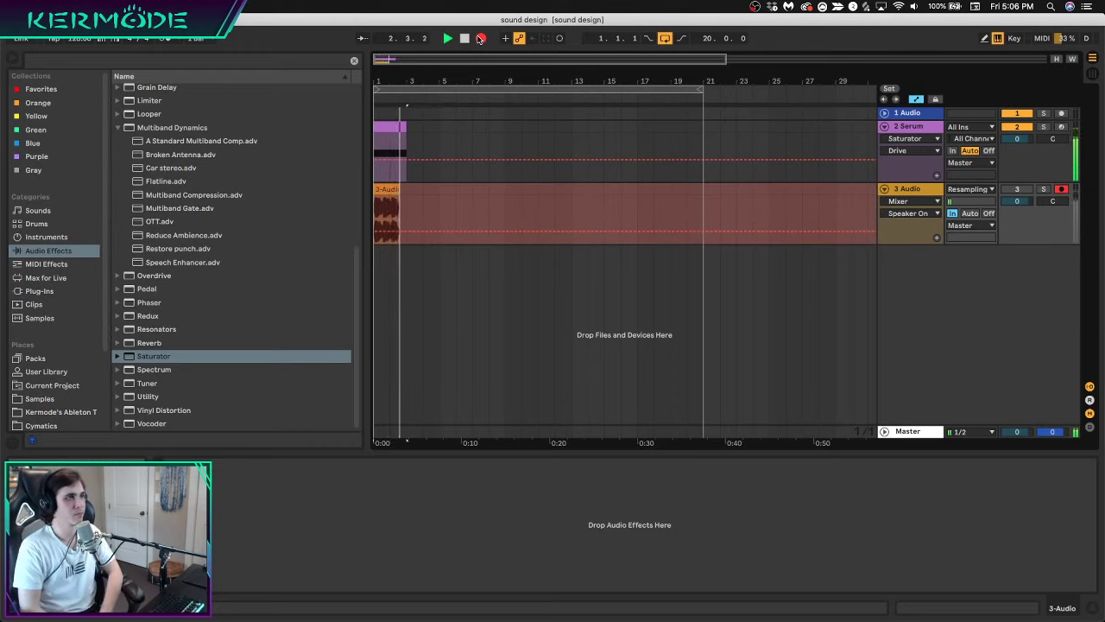
{"action": "key", "text": "space"}
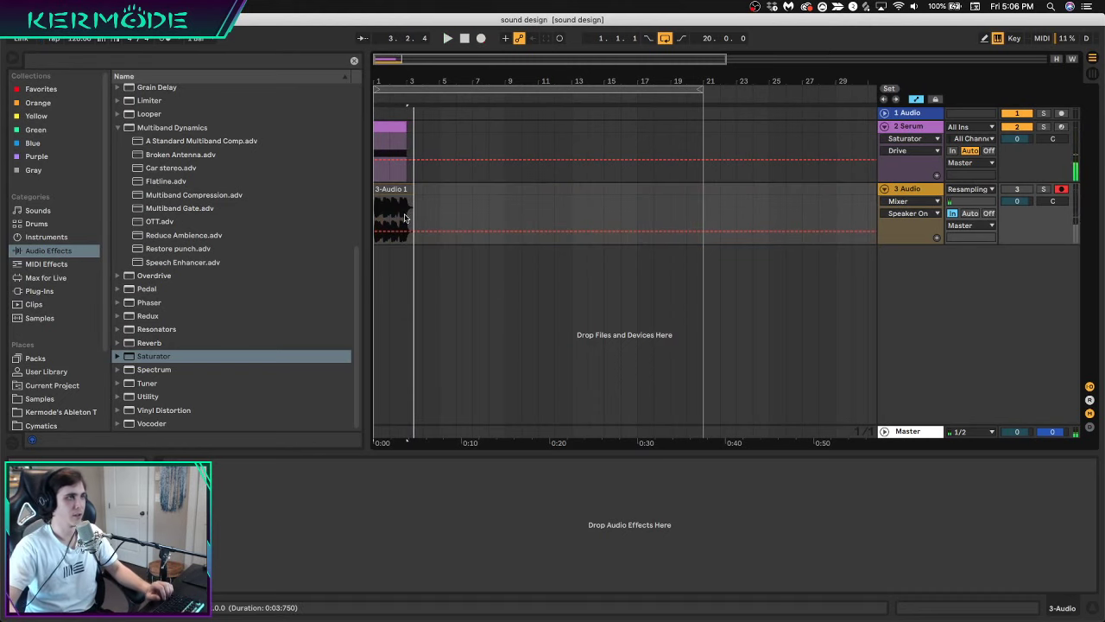
{"action": "left_click_drag", "start_coordinate": [388, 200], "coordinate": [637, 201]}
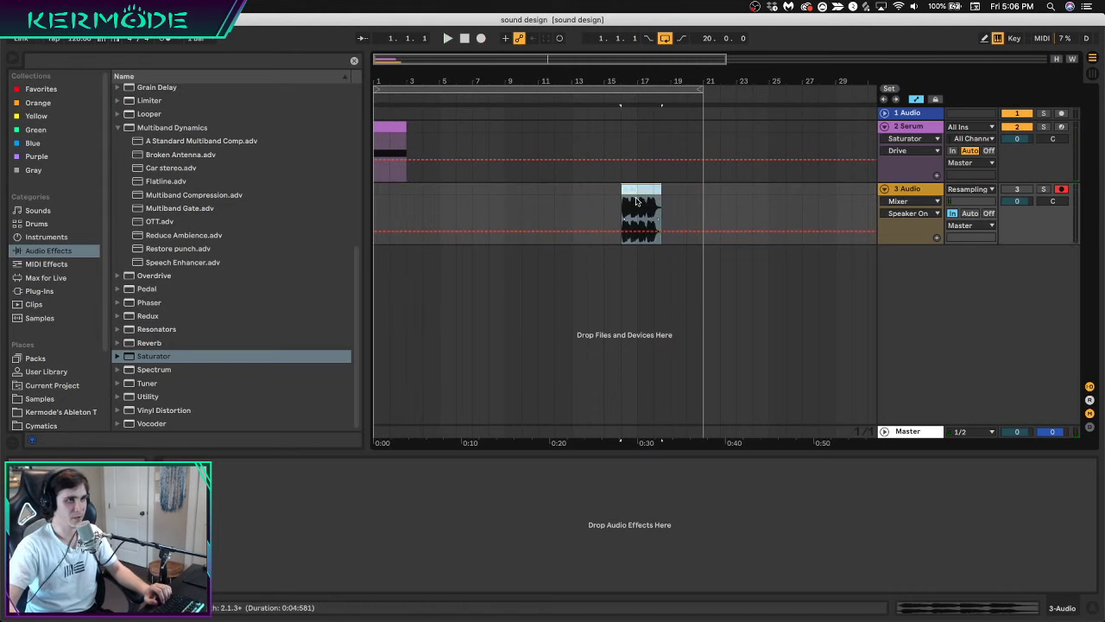
Add an Arpeggiator MIDI effect ahead of Serum, audition the loop and switch its rate to free-running
{"action": "left_click", "coordinate": [377, 129]}
{"action": "left_click_drag", "start_coordinate": [375, 73], "coordinate": [374, 71]}
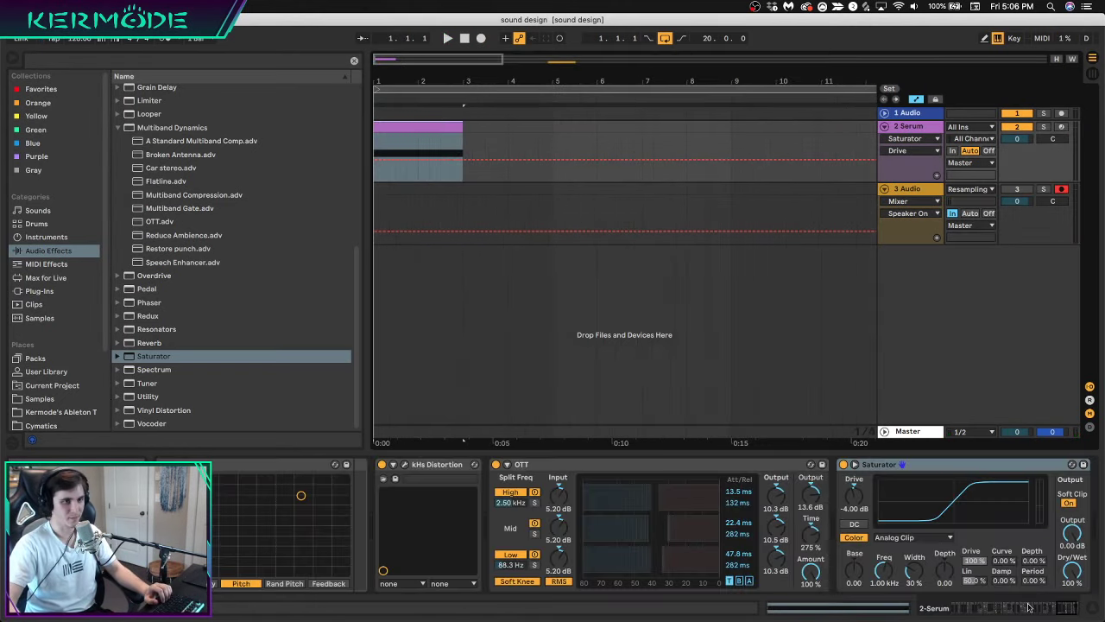
{"action": "left_click_drag", "start_coordinate": [1058, 606], "coordinate": [301, 587]}
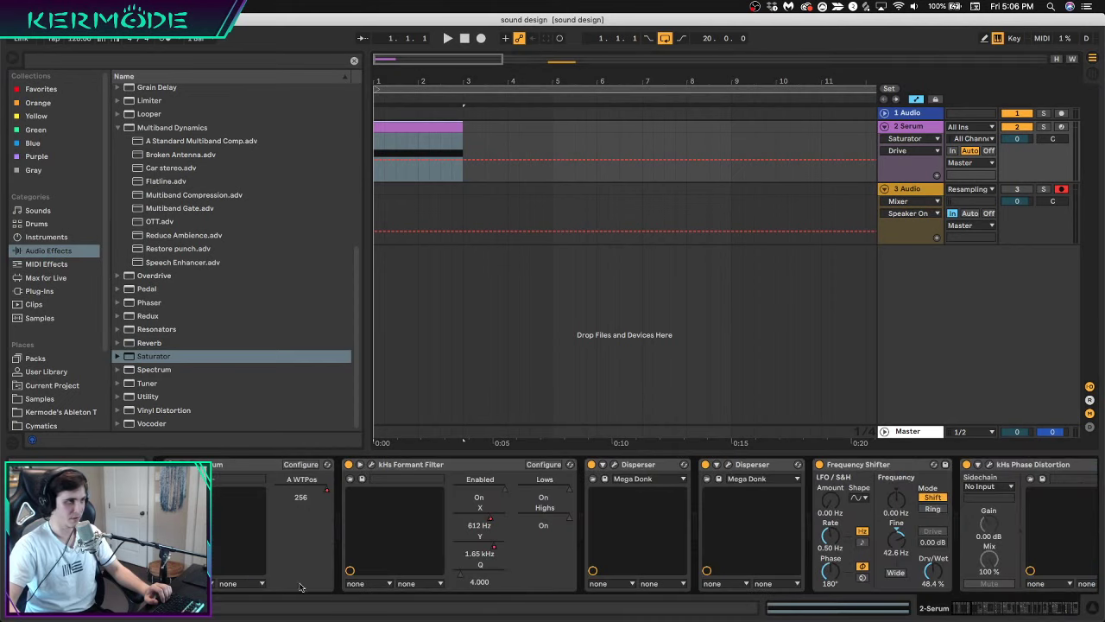
{"action": "left_click", "coordinate": [51, 265]}
{"action": "left_click_drag", "start_coordinate": [132, 92], "coordinate": [180, 527]}
{"action": "key", "text": "space"}
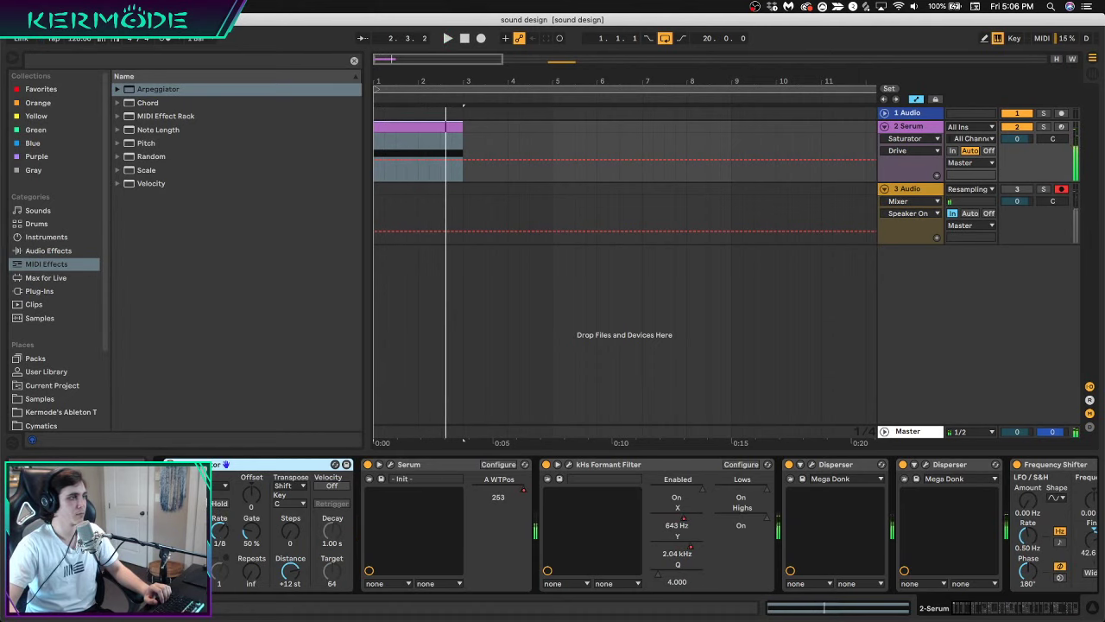
{"action": "left_click", "coordinate": [185, 528]}
Insert the Max for Live LFO MIDI device before the Arpeggiator, set its shape to random and map it to the Arpeggiator's free Rate
{"action": "left_click", "coordinate": [52, 278]}
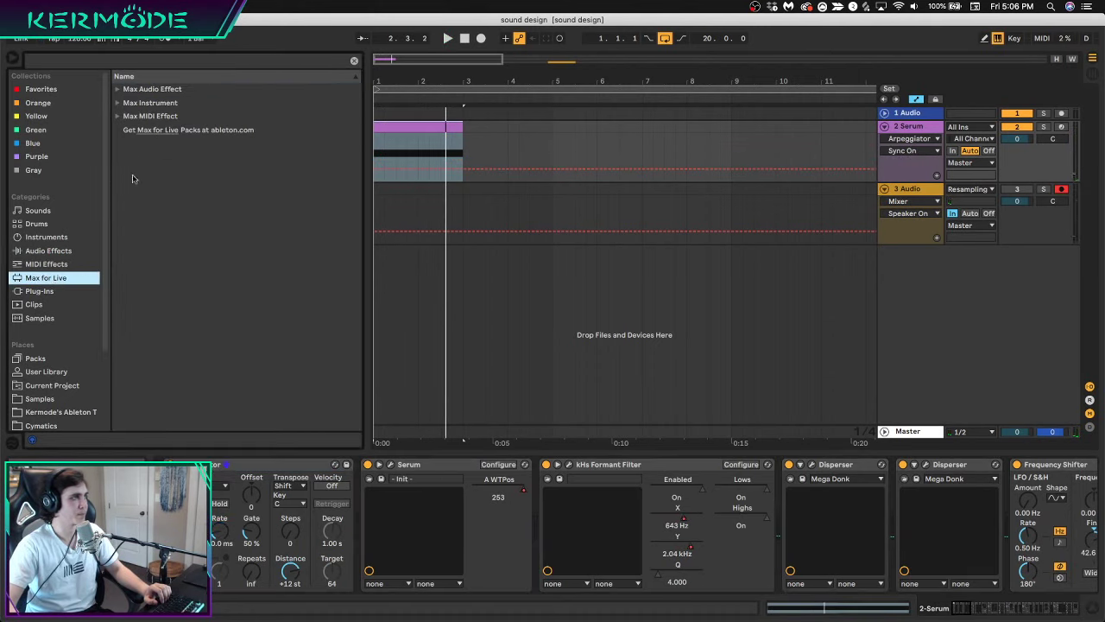
{"action": "left_click", "coordinate": [118, 90]}
{"action": "left_click", "coordinate": [118, 89]}
{"action": "left_click", "coordinate": [117, 115]}
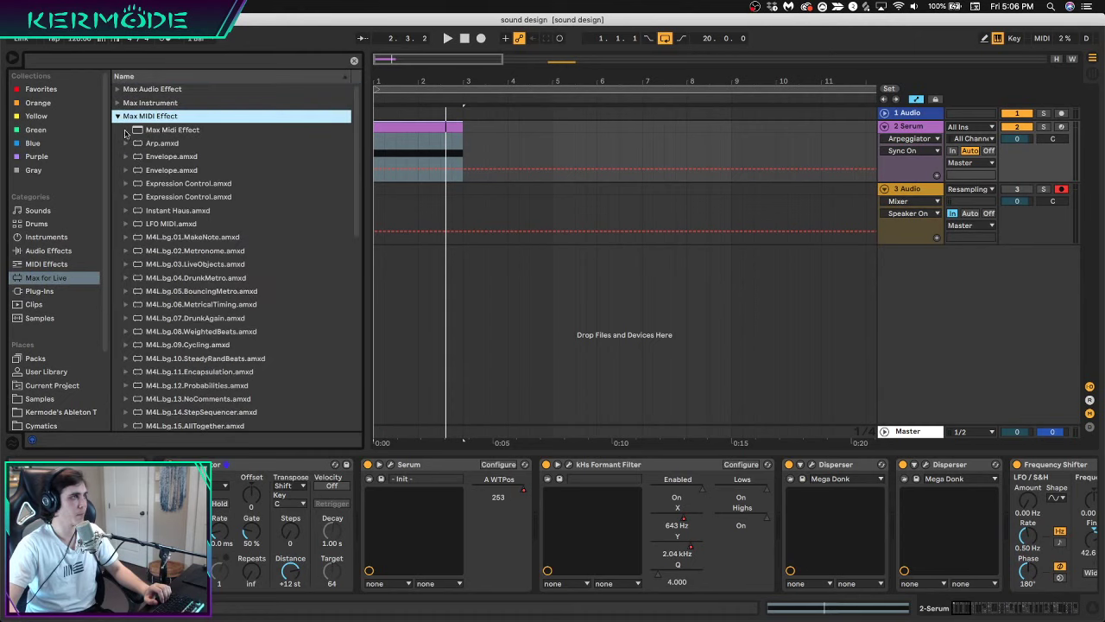
{"action": "scroll", "coordinate": [166, 270], "scroll_direction": "down", "scroll_amount": 3}
{"action": "left_click_drag", "start_coordinate": [178, 136], "coordinate": [164, 462]}
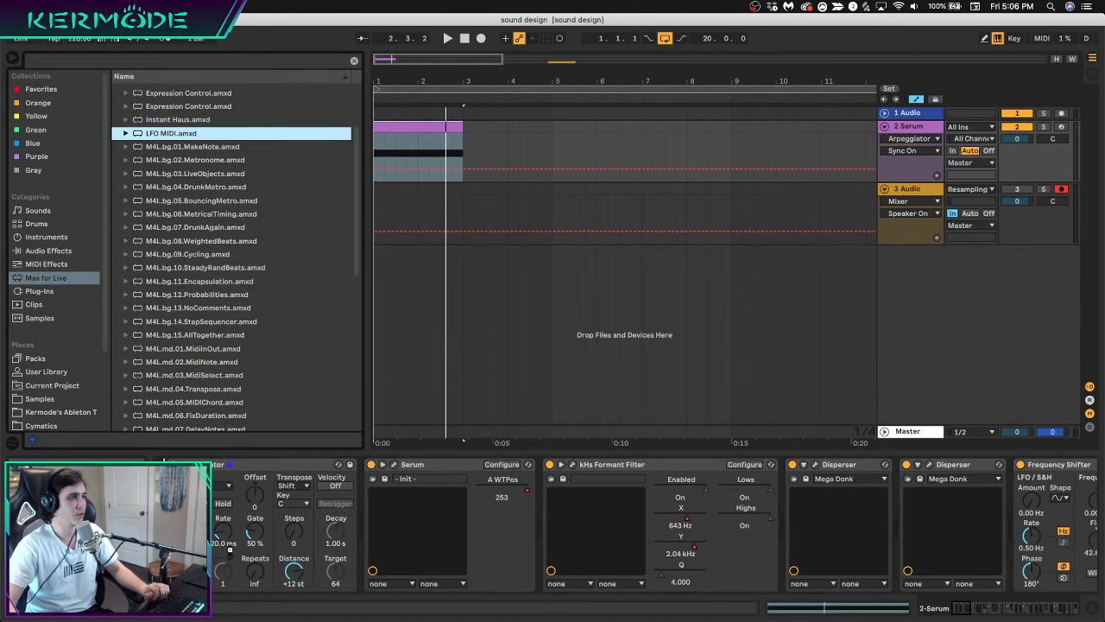
{"action": "left_click_drag", "start_coordinate": [229, 549], "coordinate": [232, 554]}
{"action": "left_click", "coordinate": [227, 525]}
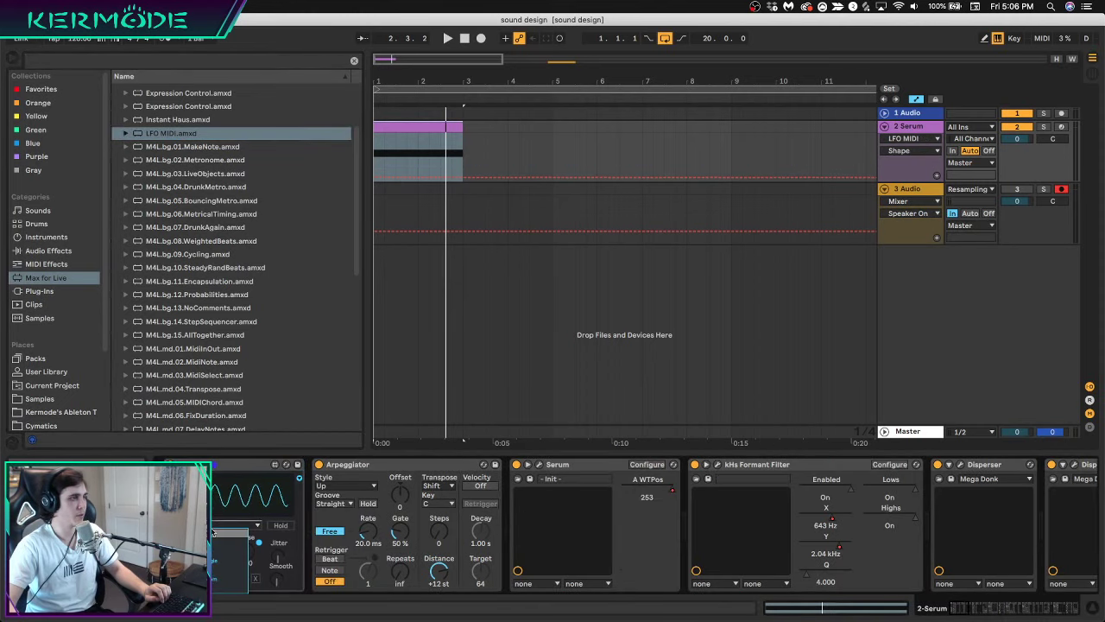
{"action": "left_click", "coordinate": [218, 577]}
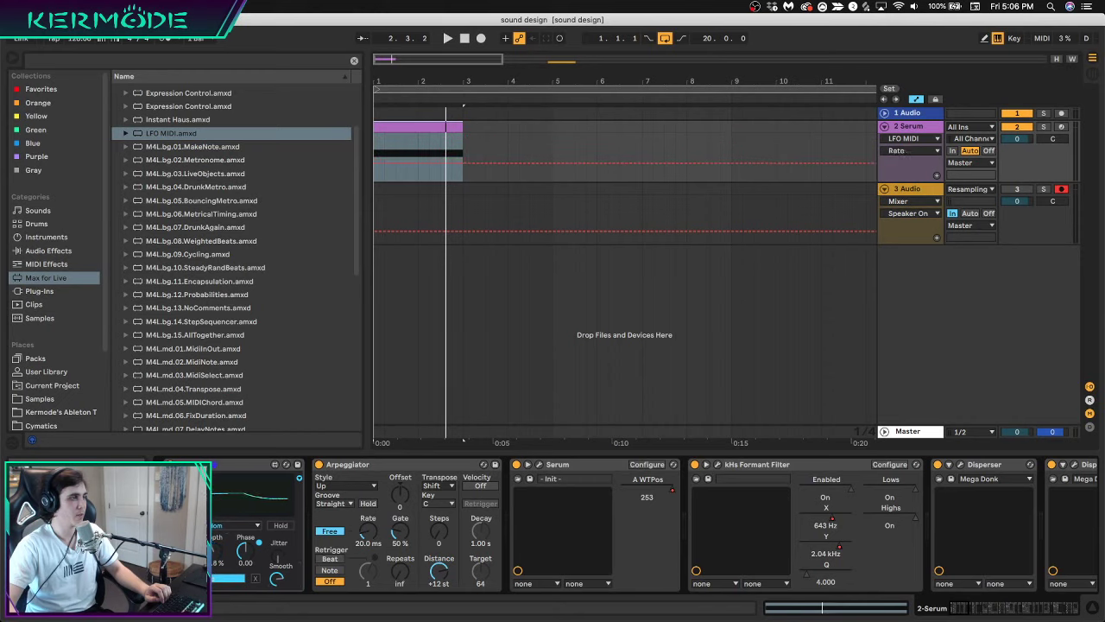
{"action": "left_click", "coordinate": [366, 533]}
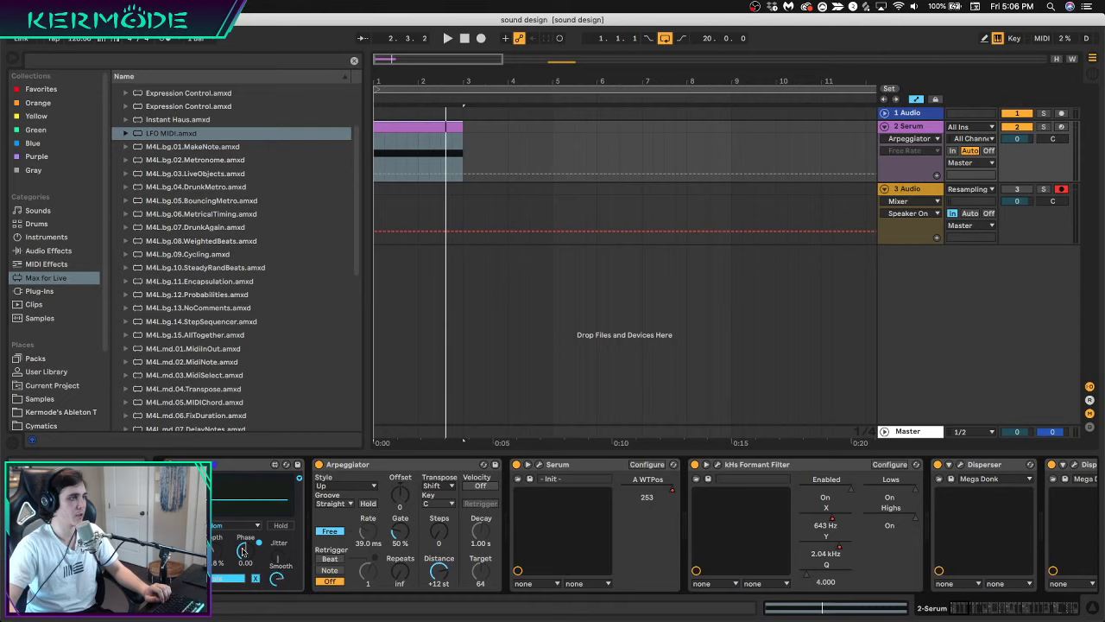
Loop the two-bar Serum clip and audition it with LFO Phase at -0.68, Smooth fully down and Arpeggiator Gate at 1 %
{"action": "key", "text": "space"}
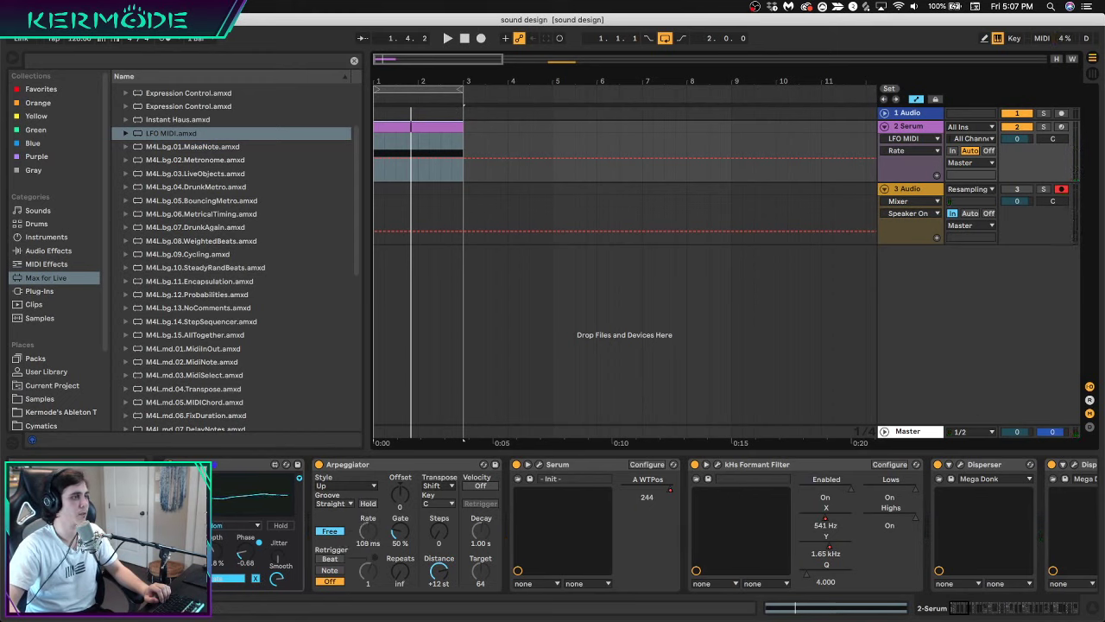
{"action": "left_click", "coordinate": [243, 555]}
{"action": "key", "text": "space"}
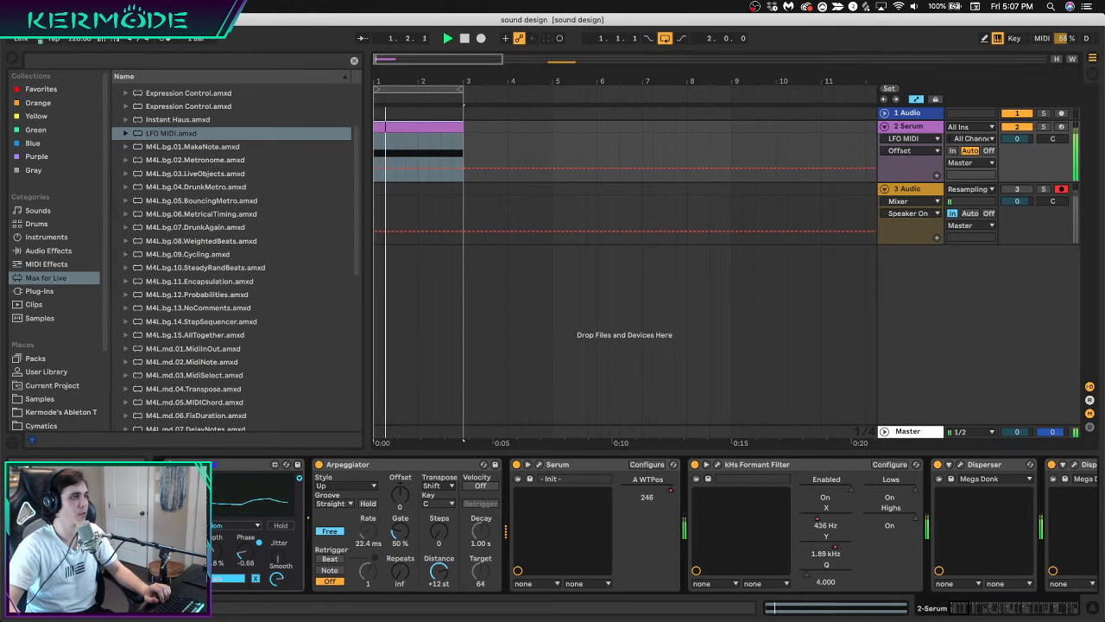
{"action": "left_click_drag", "start_coordinate": [277, 580], "coordinate": [276, 615]}
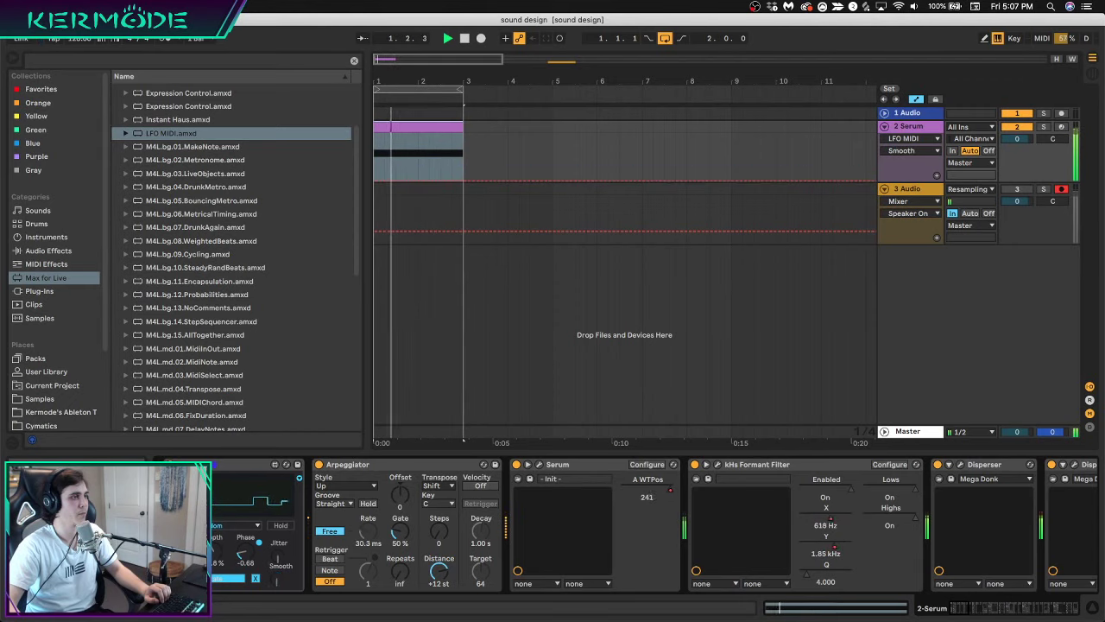
{"action": "key", "text": "space"}
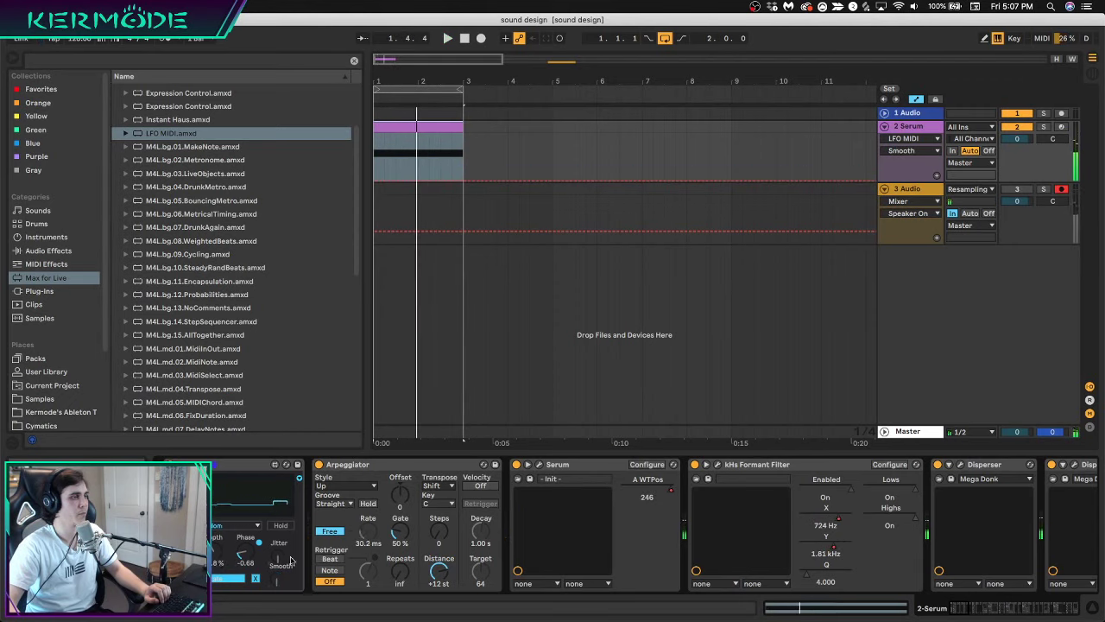
{"action": "key", "text": "space"}
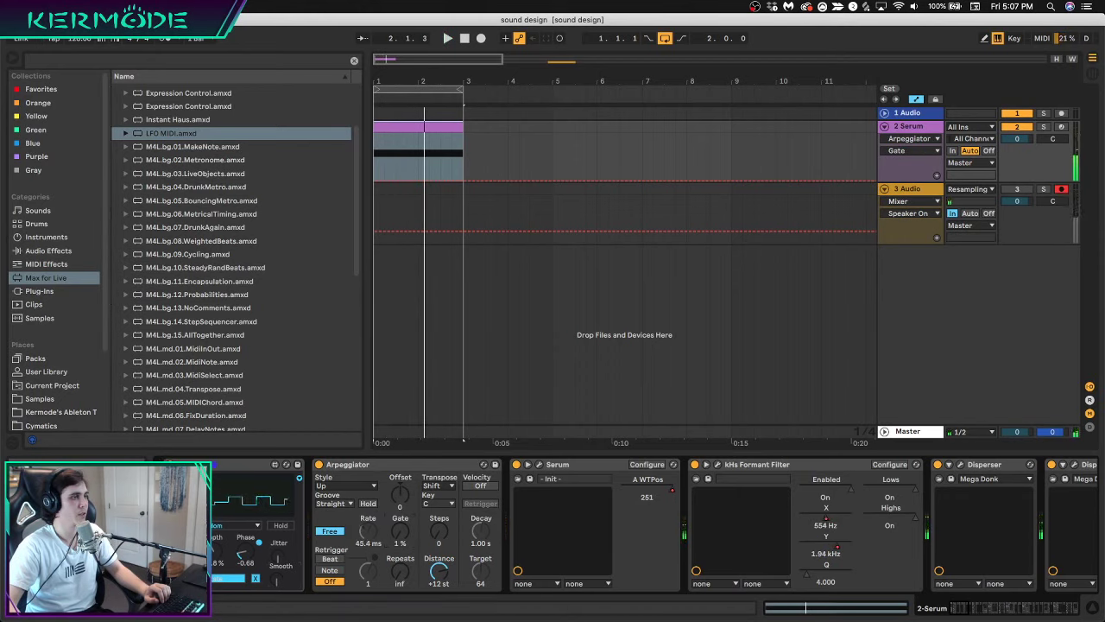
{"action": "key", "text": "space"}
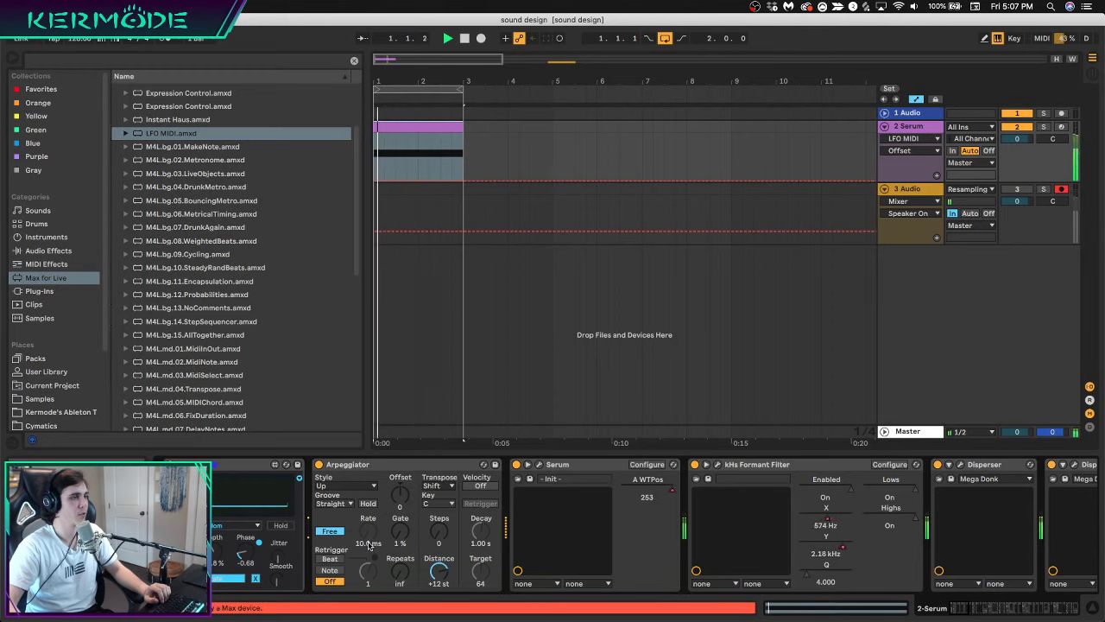
{"action": "key", "text": "space"}
{"action": "key", "text": "space"}
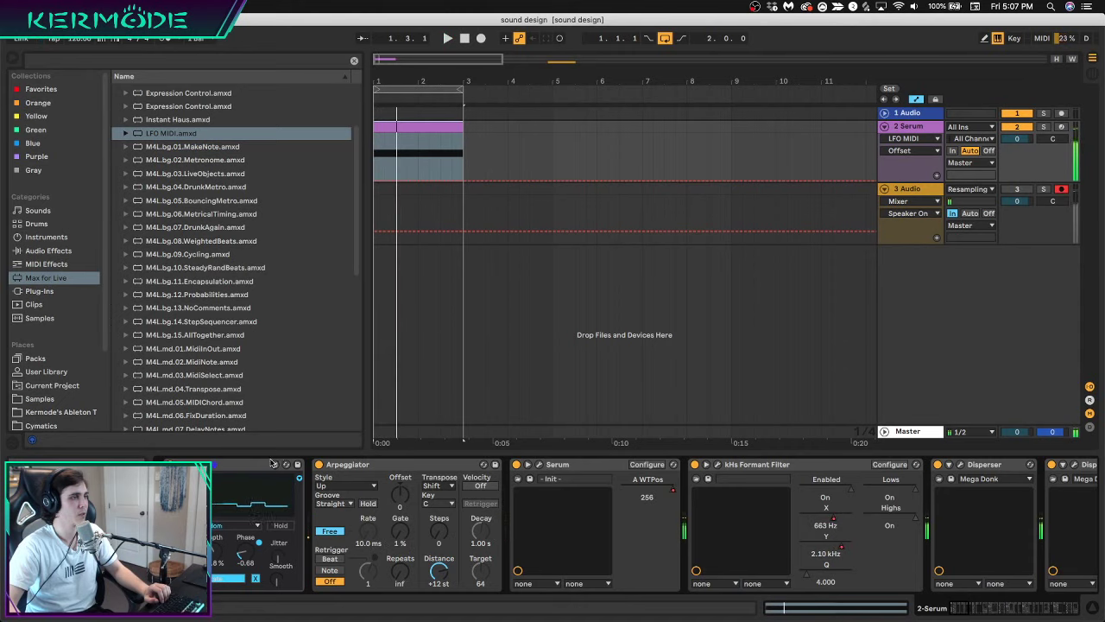
Delete the LFO MIDI device, adjust the Arpeggiator's free Rate and raise its Gate to 88 % while auditioning
{"action": "left_click", "coordinate": [249, 466]}
{"action": "key", "text": "Delete"}
{"action": "key", "text": "space"}
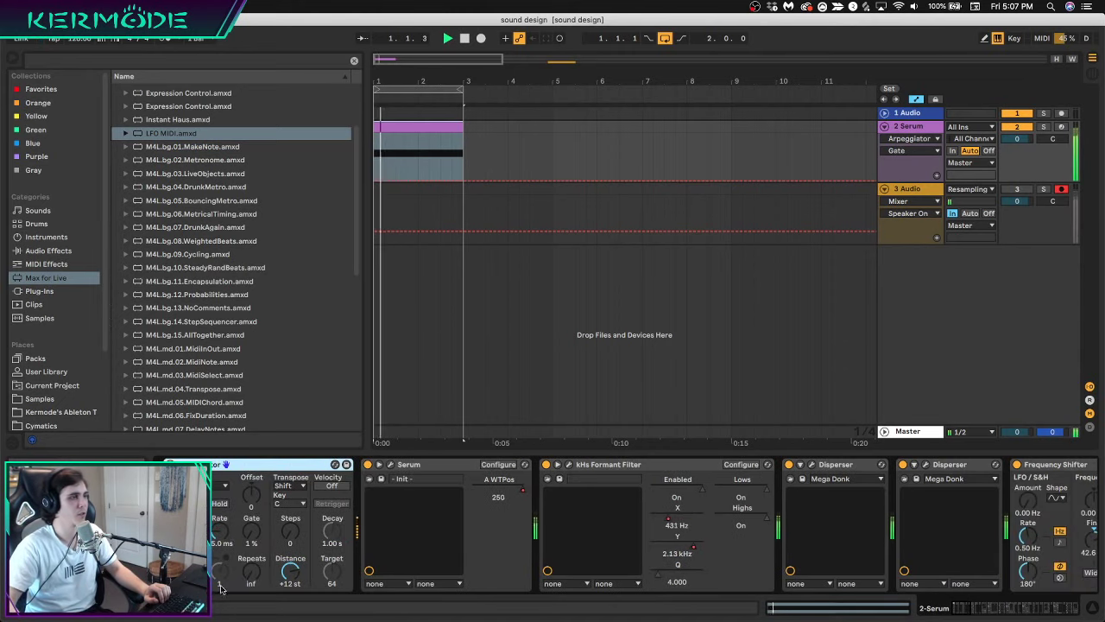
{"action": "left_click_drag", "start_coordinate": [221, 542], "coordinate": [221, 557]}
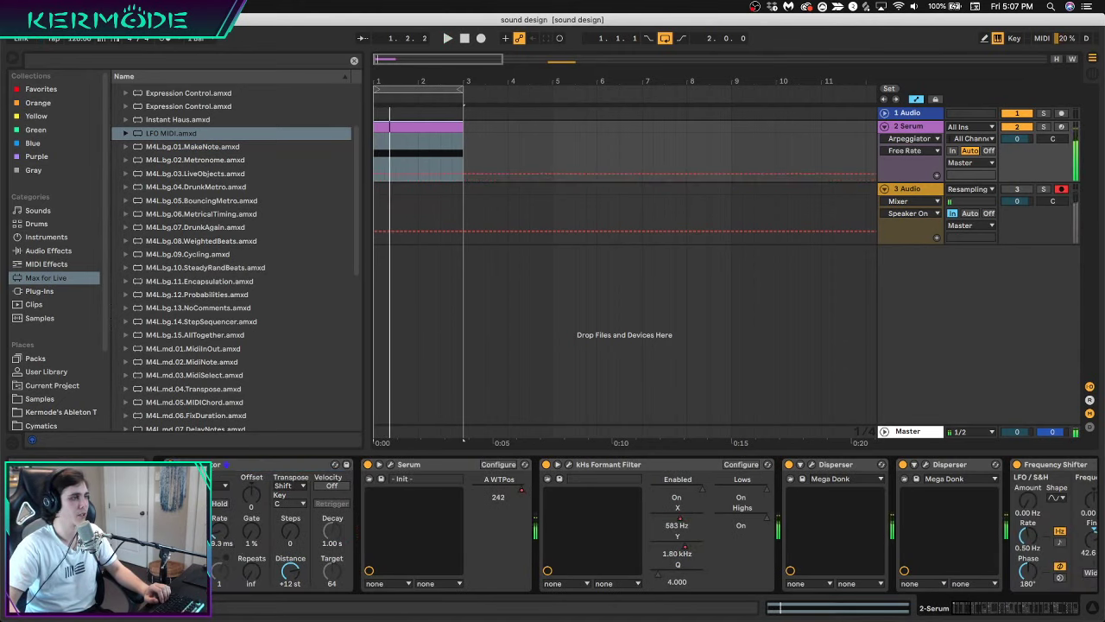
{"action": "left_click_drag", "start_coordinate": [251, 531], "coordinate": [251, 484]}
{"action": "key", "text": "space"}
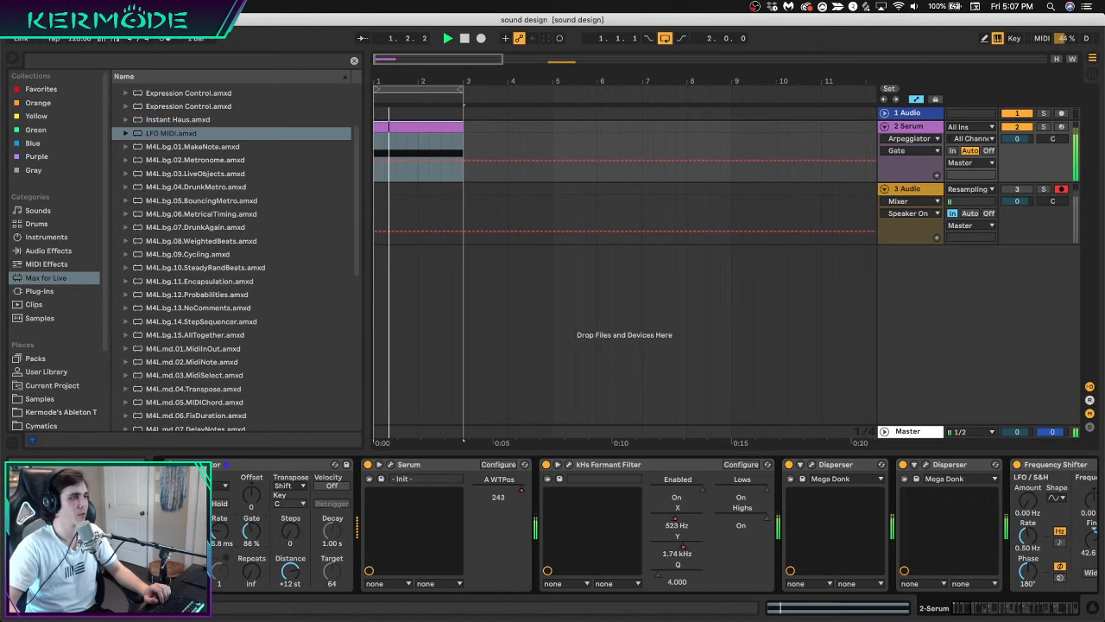
Switch the Arpeggiator to a tempo-synced rate of 1/1 and audition the Serum loop repeatedly
{"action": "key", "text": "space"}
{"action": "left_click", "coordinate": [188, 532]}
{"action": "key", "text": "space"}
{"action": "left_click_drag", "start_coordinate": [221, 531], "coordinate": [221, 492]}
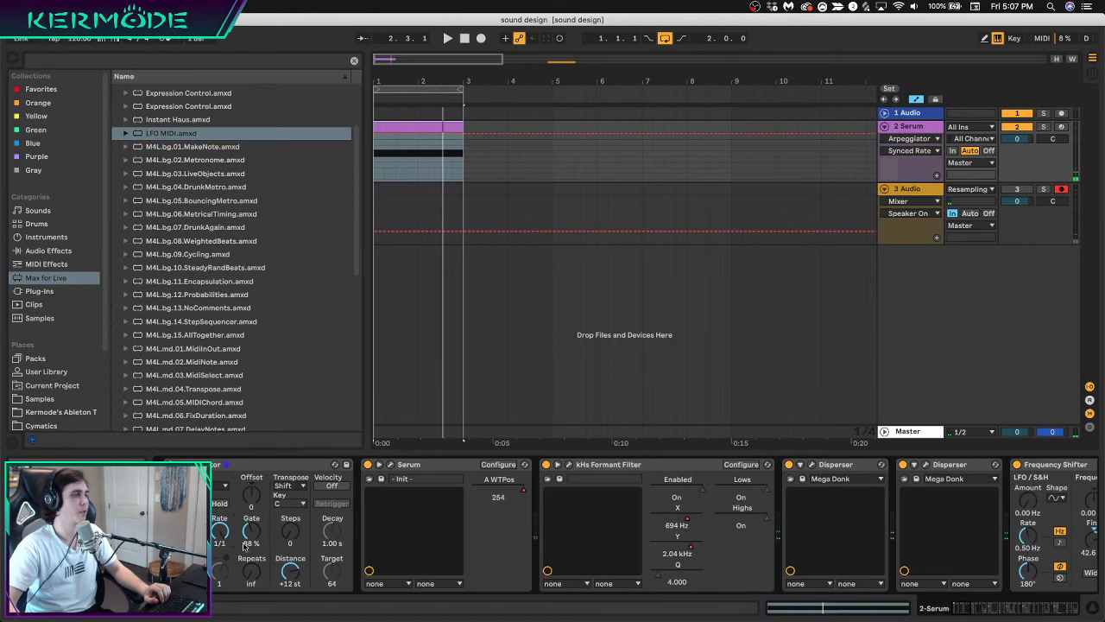
{"action": "left_click", "coordinate": [409, 126]}
{"action": "key", "text": "space"}
{"action": "key", "text": "space"}
{"action": "key", "text": "space"}
{"action": "key", "text": "space"}
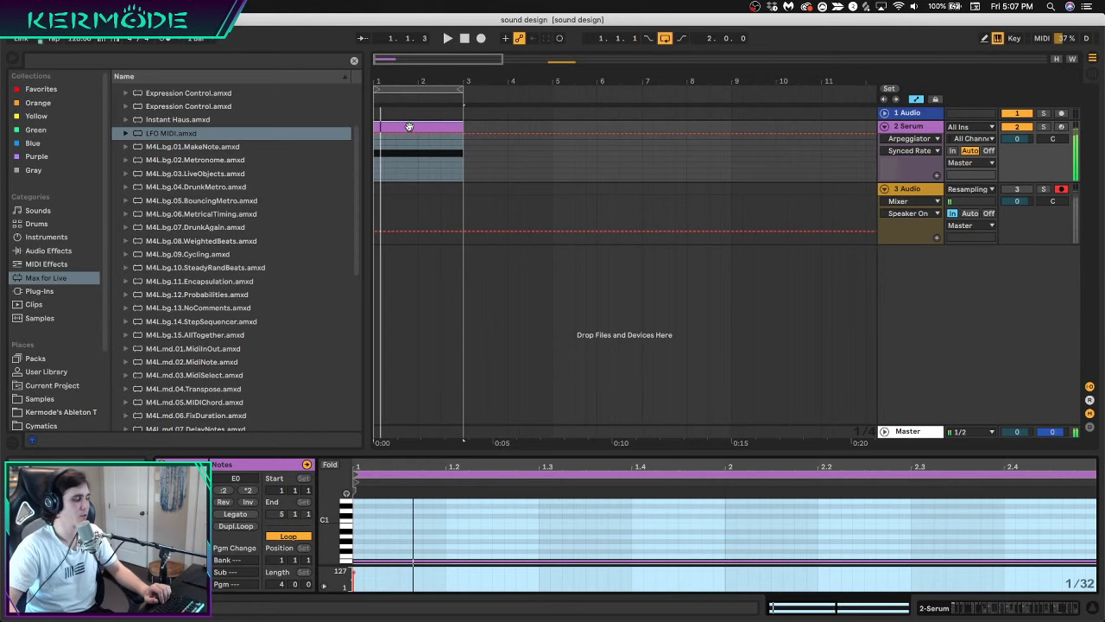
{"action": "key", "text": "space"}
{"action": "key", "text": "space"}
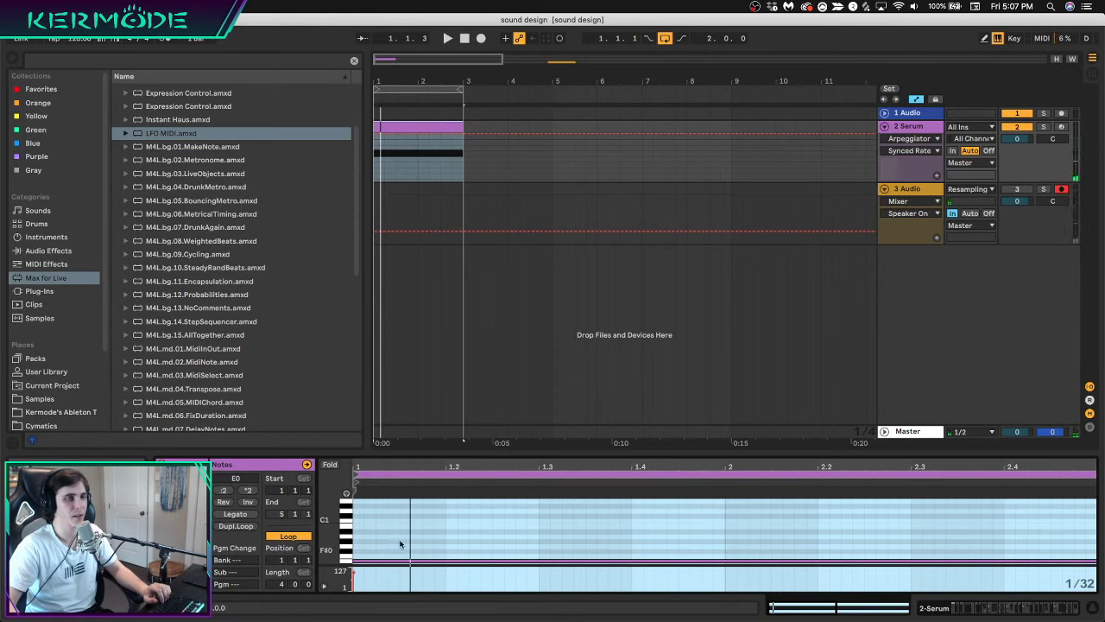
Return the Arpeggiator to free rate and lower its Gate to 26 % while auditioning
{"action": "left_click", "coordinate": [915, 126]}
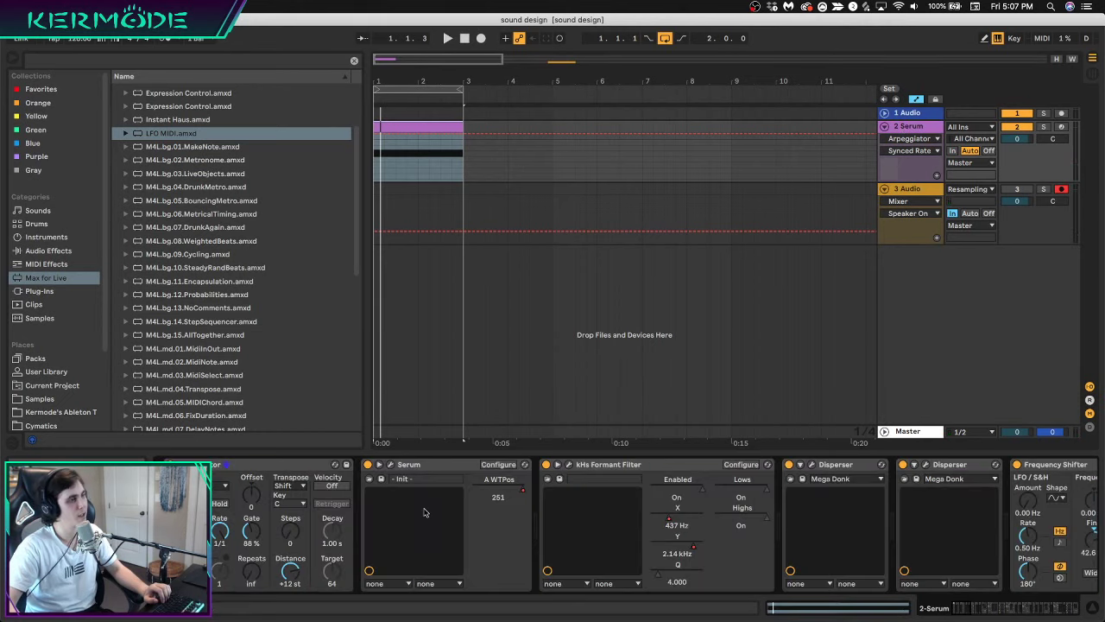
{"action": "left_click", "coordinate": [190, 531]}
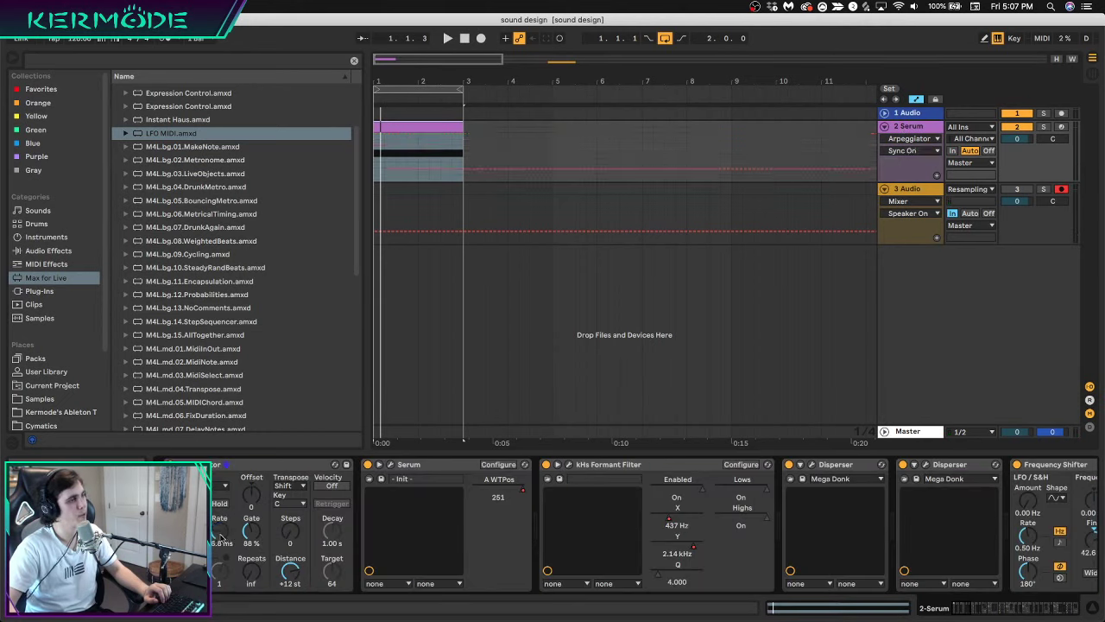
{"action": "key", "text": "space"}
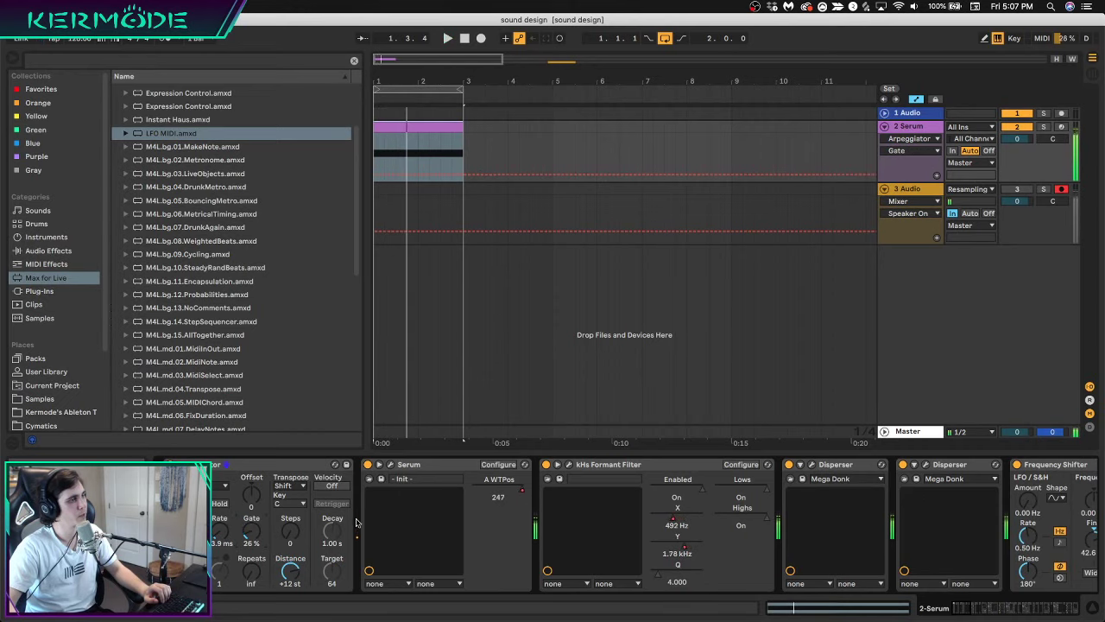
Replace the Arpeggiator with a fresh default one ahead of Serum and audition the loop
{"action": "left_click", "coordinate": [287, 466]}
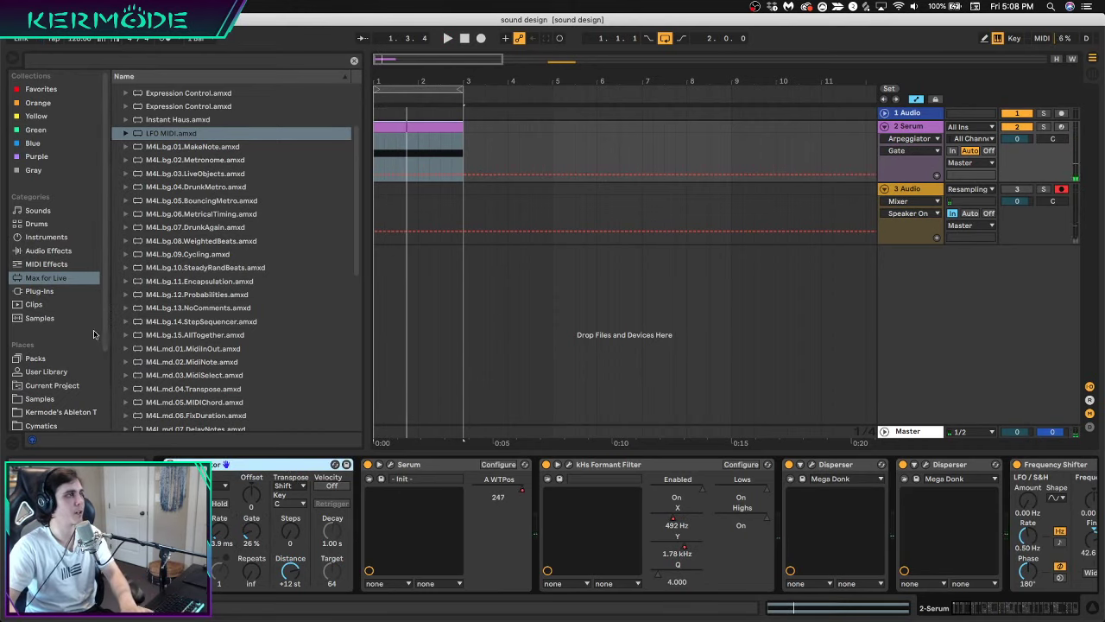
{"action": "key", "text": "Delete"}
{"action": "left_click", "coordinate": [39, 265]}
{"action": "left_click_drag", "start_coordinate": [158, 89], "coordinate": [250, 544]}
{"action": "key", "text": "space"}
{"action": "key", "text": "space"}
Set the new Arpeggiator to free rate, try 1.00 s and lower the Rate while listening
{"action": "left_click", "coordinate": [187, 532]}
{"action": "left_click_drag", "start_coordinate": [219, 532], "coordinate": [219, 466]}
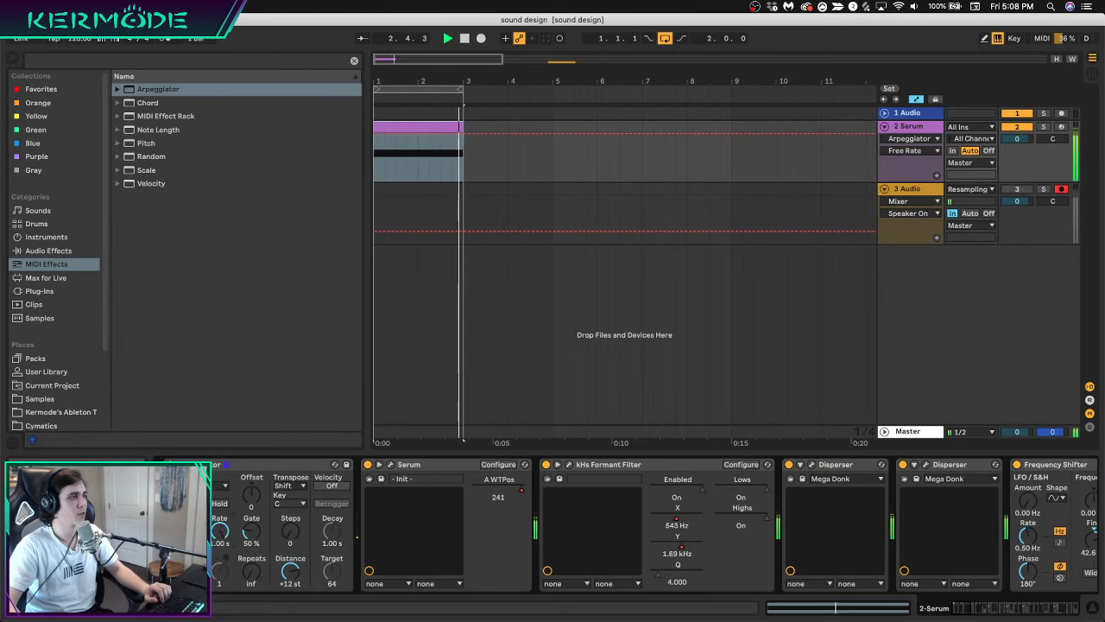
{"action": "left_click_drag", "start_coordinate": [219, 532], "coordinate": [220, 563]}
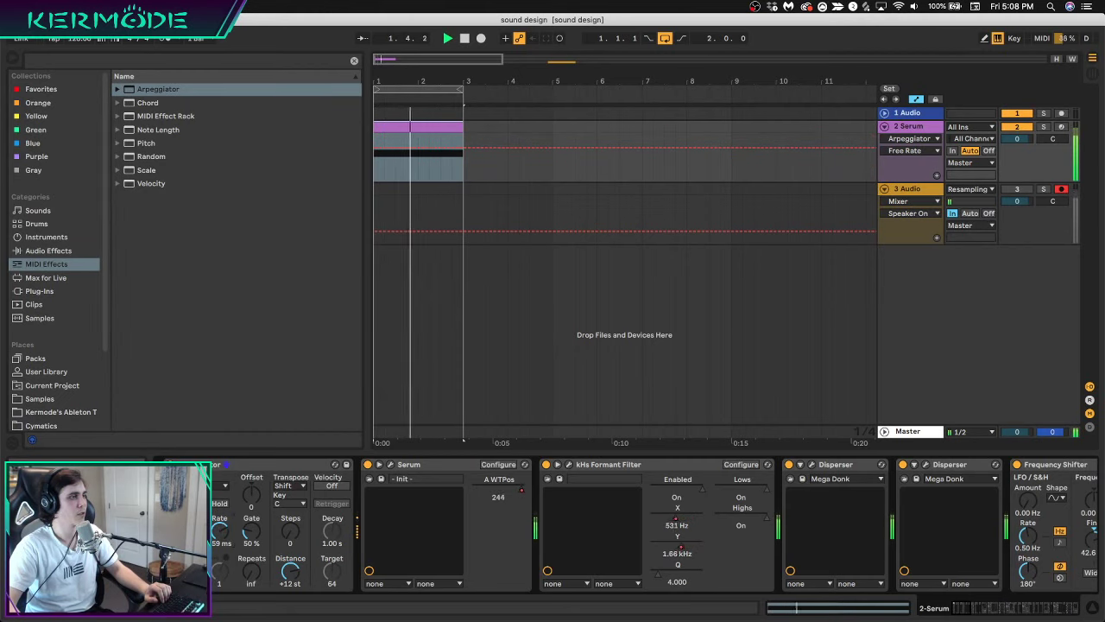
{"action": "key", "text": "space"}
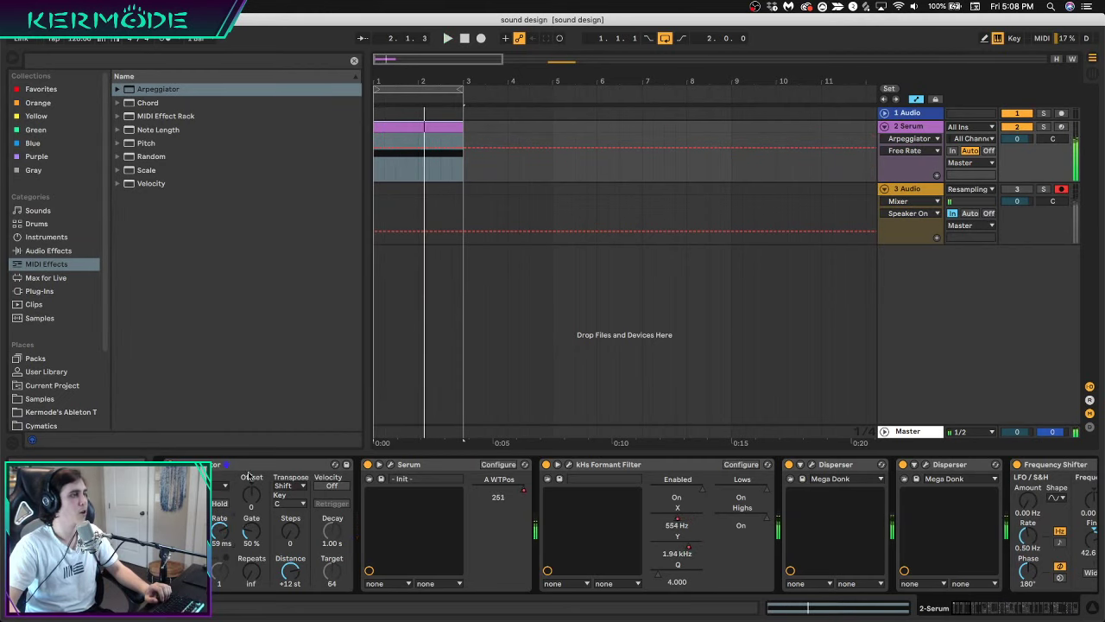
Insert an LFO MIDI device between the Arpeggiator and Serum, map it to the Arpeggiator's Free Rate and set its shape to random
{"action": "left_click", "coordinate": [354, 61]}
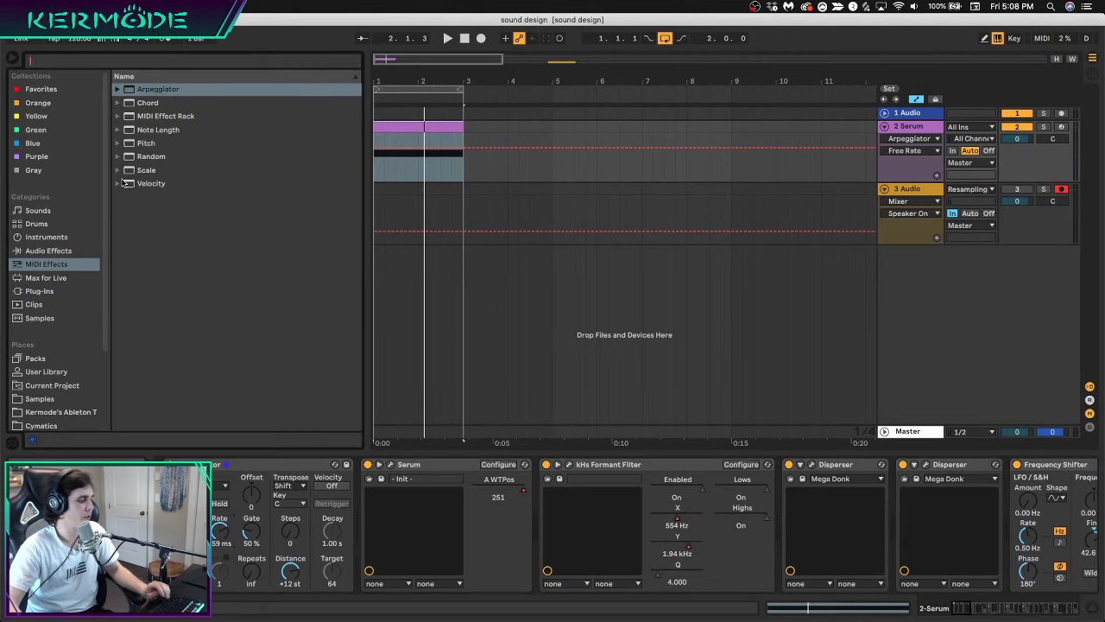
{"action": "left_click", "coordinate": [41, 278]}
{"action": "mouse_move", "coordinate": [162, 132]}
{"action": "left_mouse_down"}
{"action": "mouse_move", "coordinate": [414, 528]}
{"action": "mouse_move", "coordinate": [373, 520]}
{"action": "left_mouse_up"}
{"action": "left_click", "coordinate": [394, 582]}
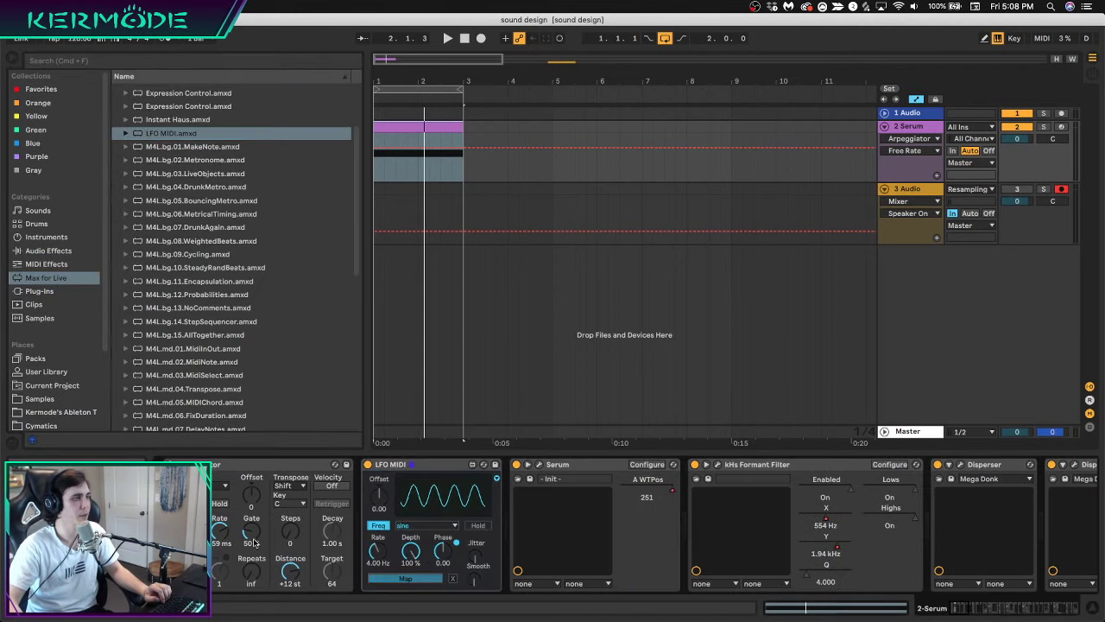
{"action": "left_click", "coordinate": [408, 525]}
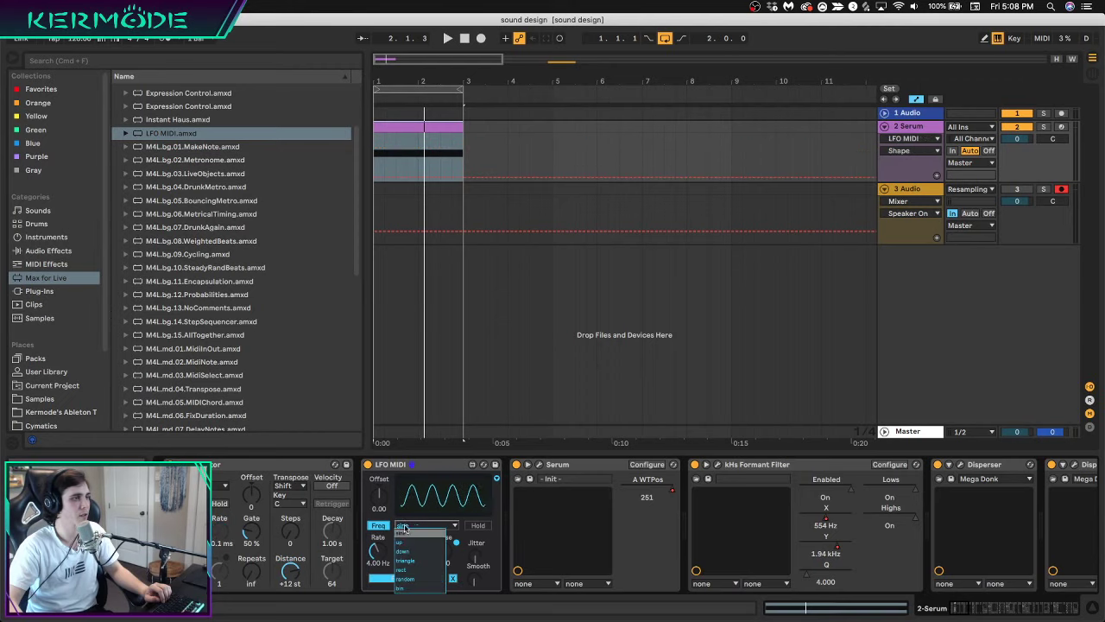
{"action": "left_click", "coordinate": [411, 580]}
Raise the LFO's Smooth, set Offset to 1.00, Rate to 0.40 Hz and Depth to 33 % while auditioning
{"action": "left_click_drag", "start_coordinate": [471, 580], "coordinate": [471, 557]}
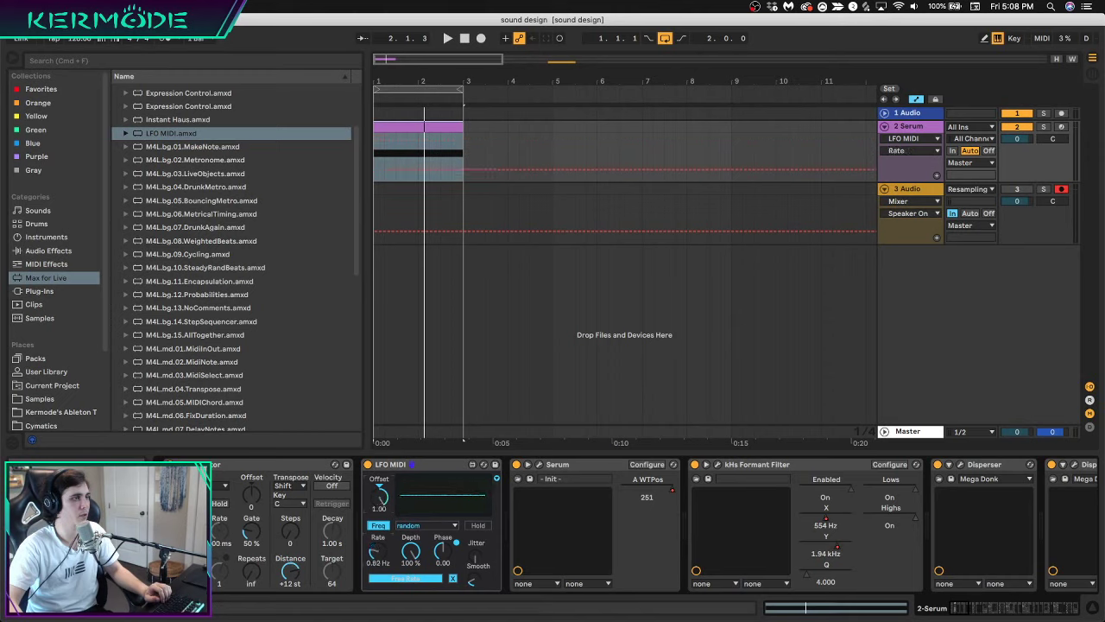
{"action": "key", "text": "space"}
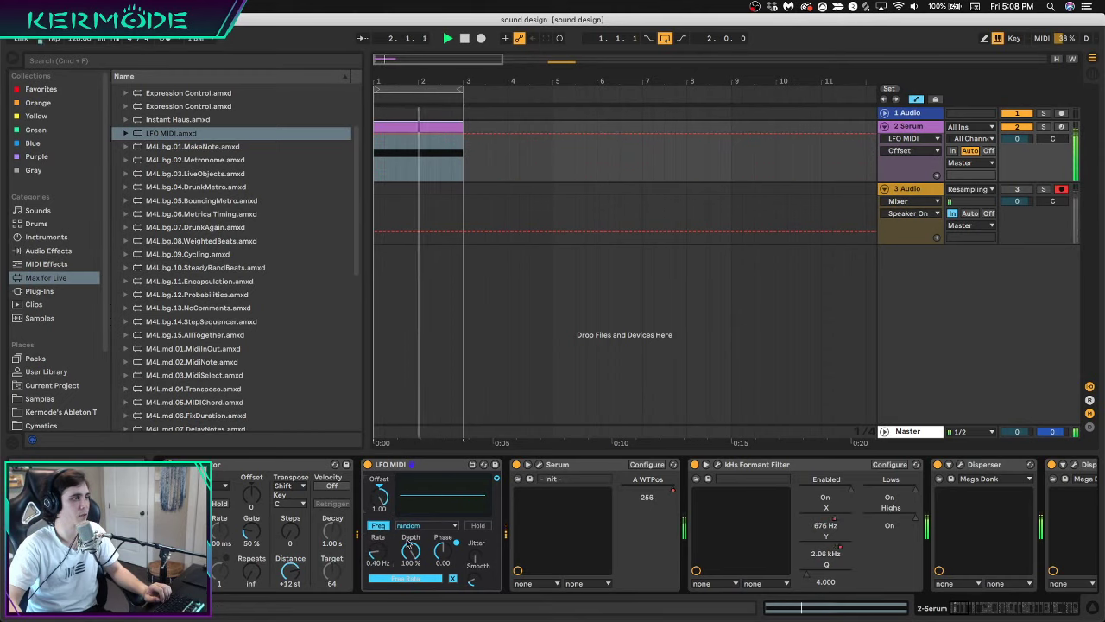
{"action": "left_click_drag", "start_coordinate": [411, 544], "coordinate": [416, 558]}
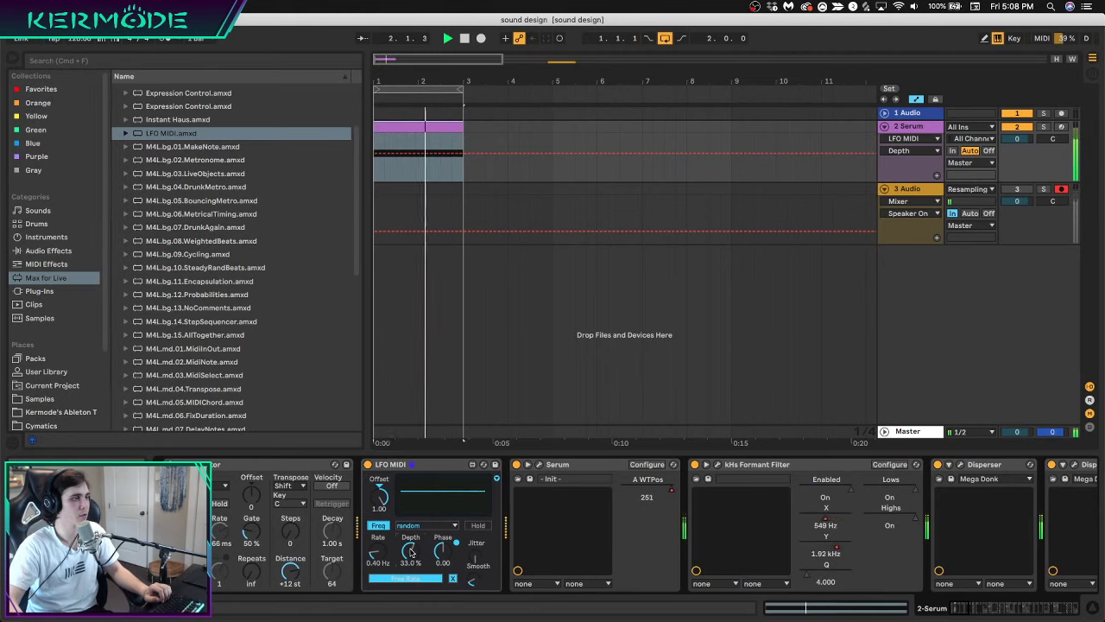
Set the LFO's Rate to 1.78 Hz and compare the sound with the second SerumFX bypassed
{"action": "left_click_drag", "start_coordinate": [377, 553], "coordinate": [378, 534]}
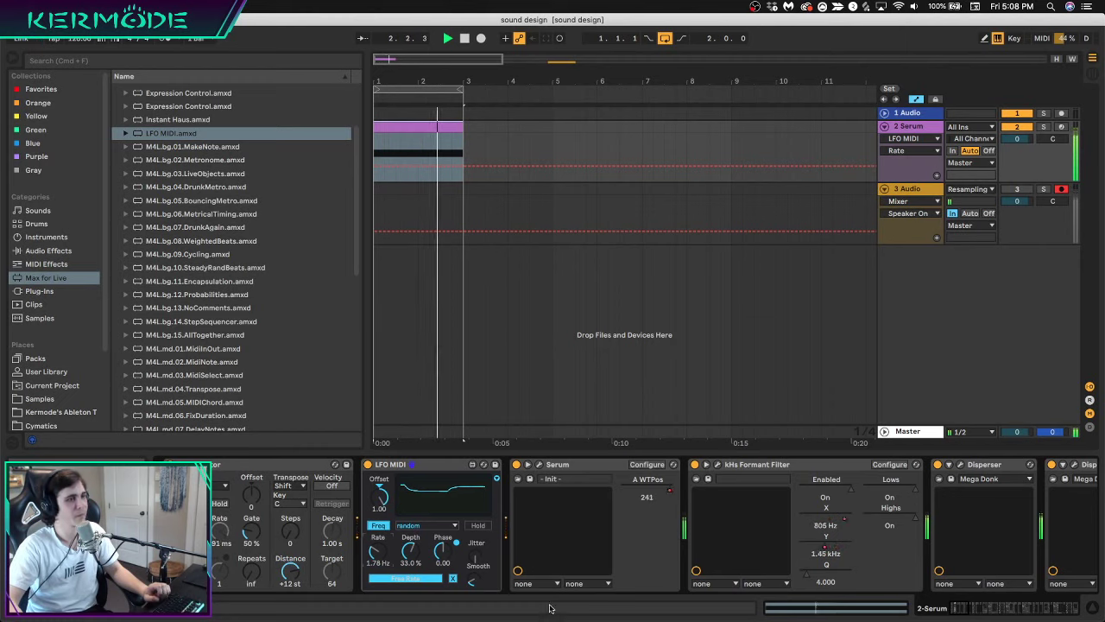
{"action": "left_click_drag", "start_coordinate": [967, 610], "coordinate": [1039, 600]}
{"action": "scroll", "coordinate": [827, 538], "scroll_direction": "right", "scroll_amount": 5}
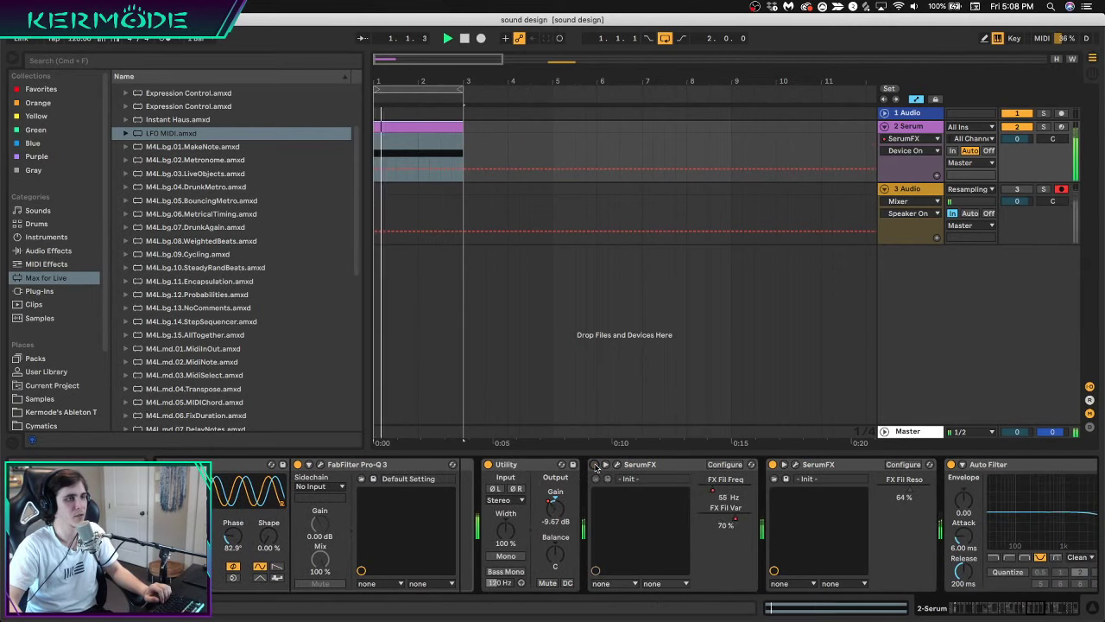
{"action": "left_click", "coordinate": [773, 465]}
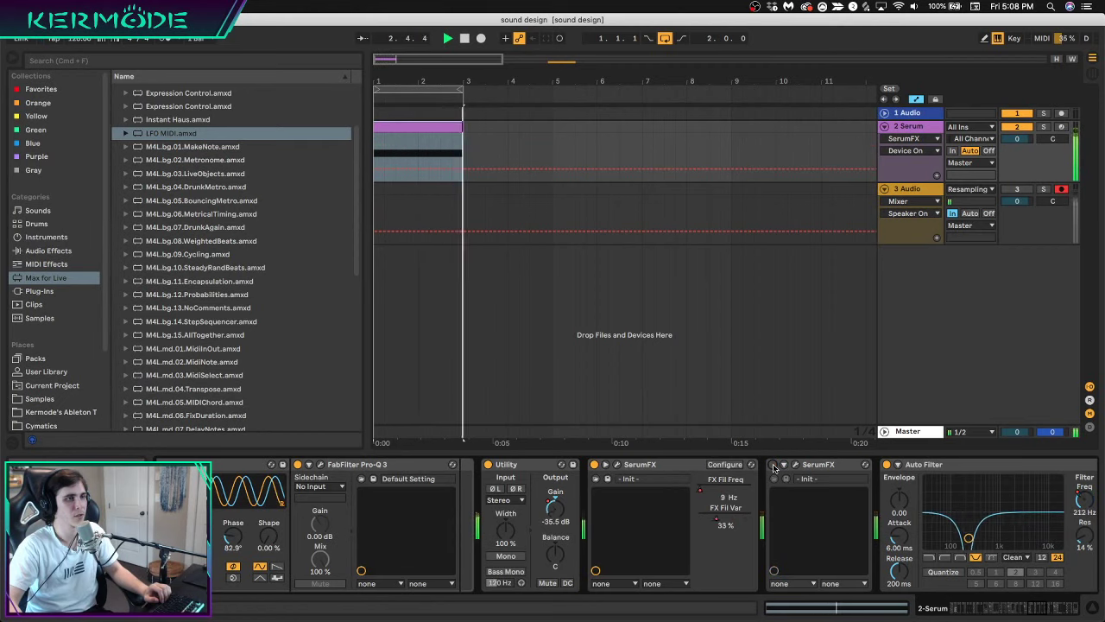
Set the second SerumFX filter's Mix to 70 % and audition the loop
{"action": "key", "text": "space"}
{"action": "left_click", "coordinate": [795, 464]}
{"action": "left_click", "coordinate": [1049, 171]}
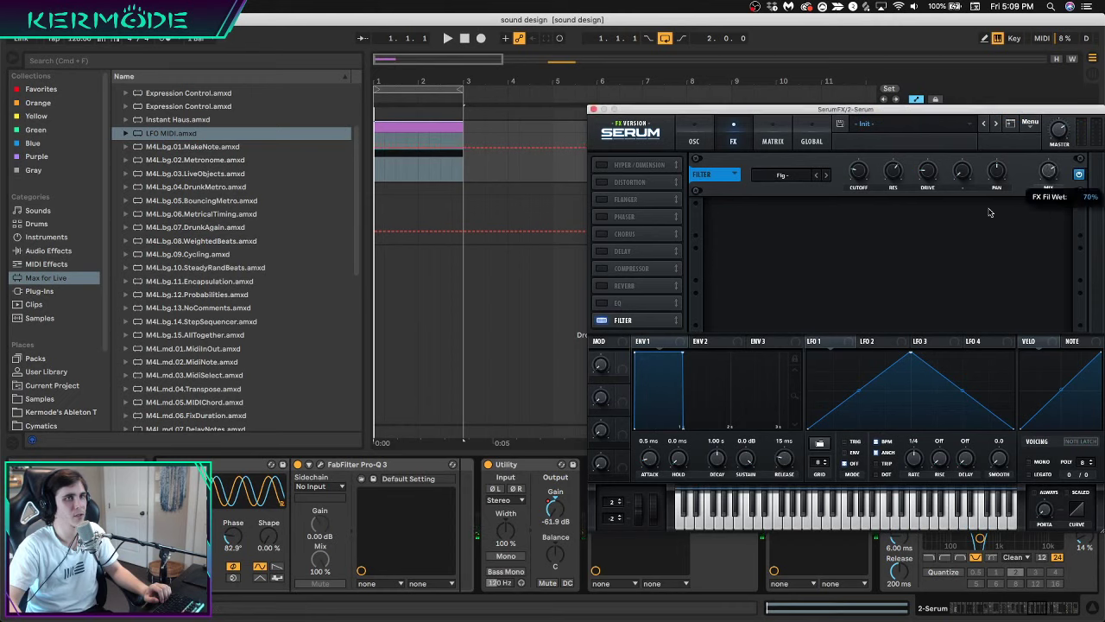
{"action": "key", "text": "space"}
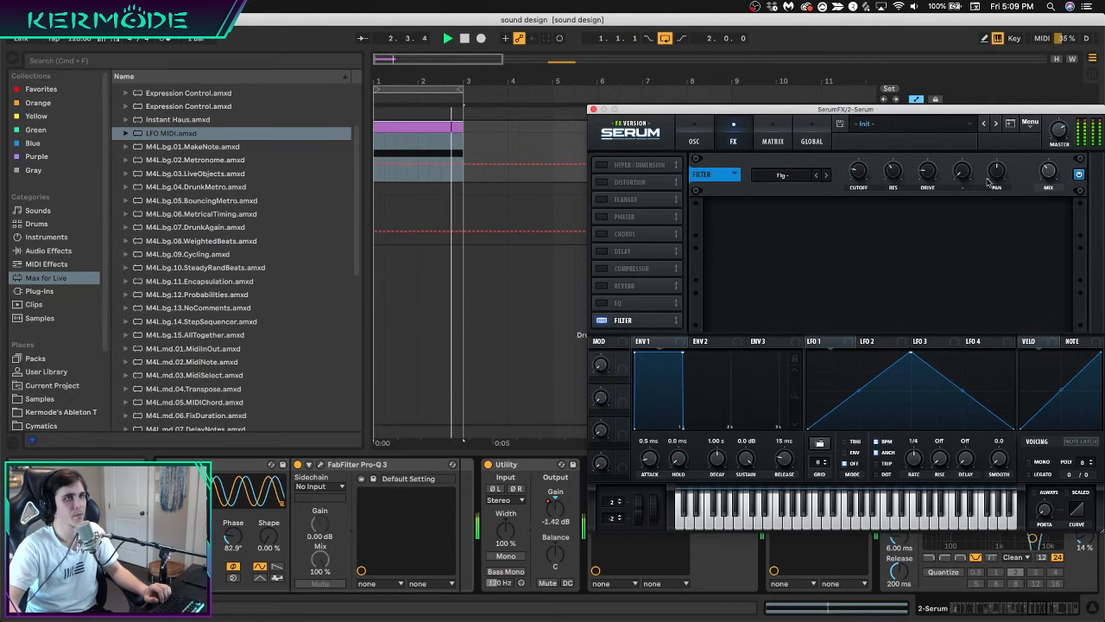
{"action": "left_click", "coordinate": [593, 110]}
Set the Grain Delay's Feedback to 29 % and play the loop
{"action": "left_click_drag", "start_coordinate": [1032, 608], "coordinate": [1071, 608]}
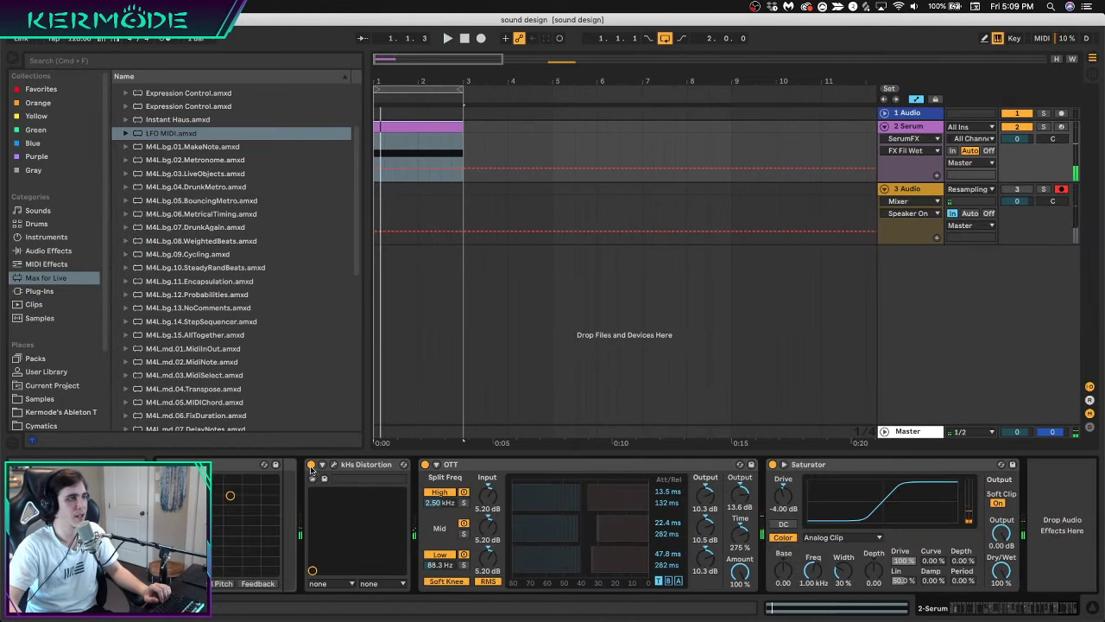
{"action": "scroll", "coordinate": [418, 527], "scroll_direction": "left", "scroll_amount": 5}
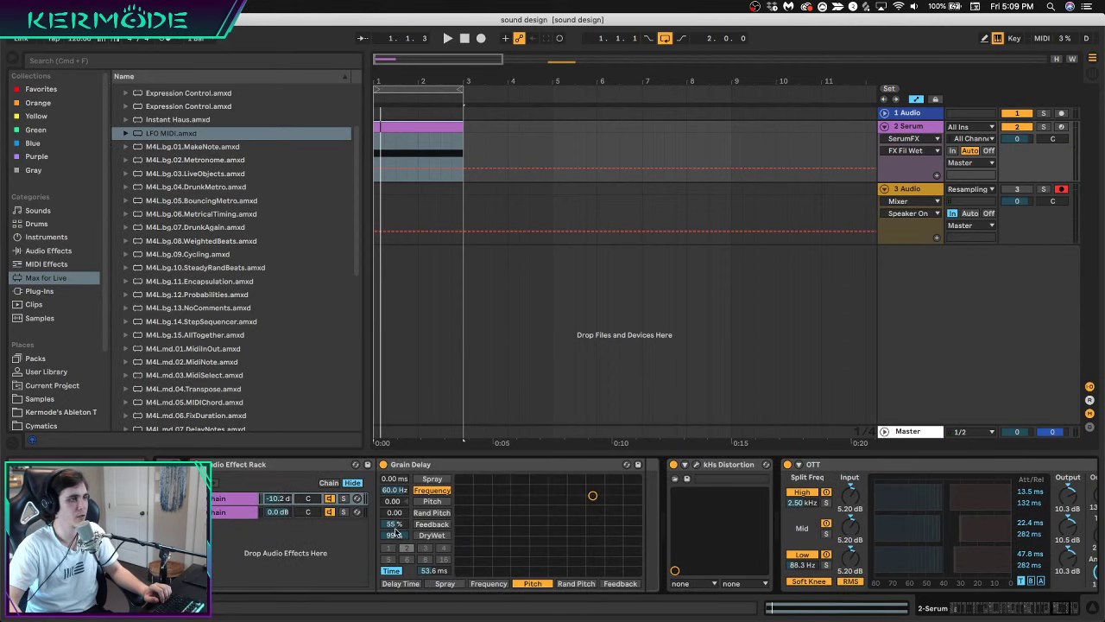
{"action": "left_click_drag", "start_coordinate": [394, 525], "coordinate": [394, 548]}
{"action": "key", "text": "space"}
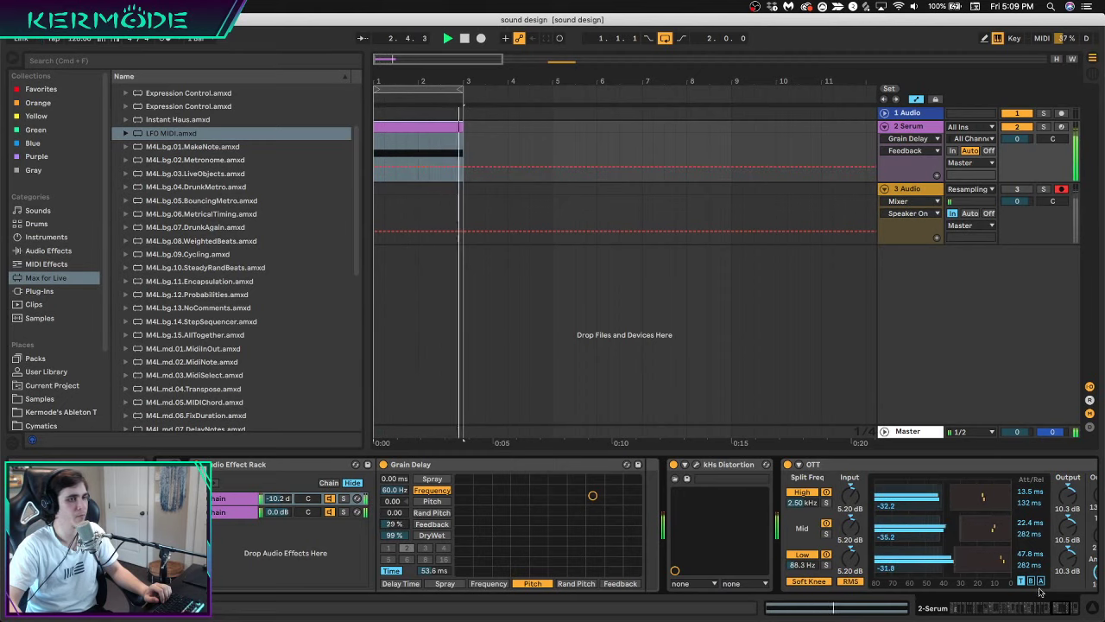
Listen to the loop and review the device chain from the LFO through to the final Saturator
{"action": "scroll", "coordinate": [656, 581], "scroll_direction": "left", "scroll_amount": 10}
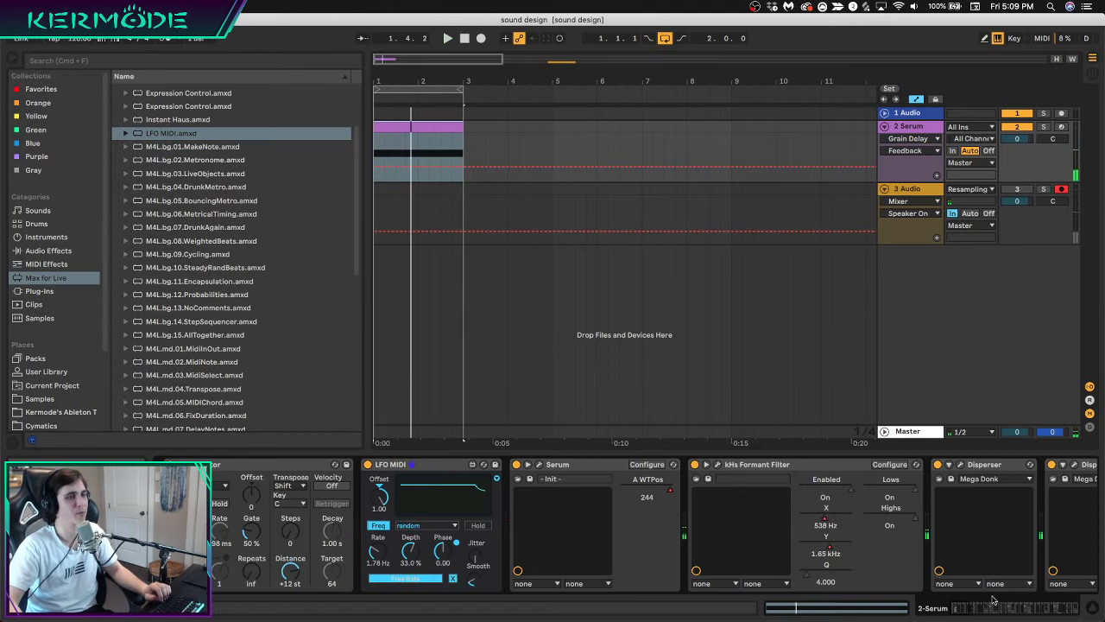
{"action": "key", "text": "space"}
{"action": "left_click", "coordinate": [1014, 610]}
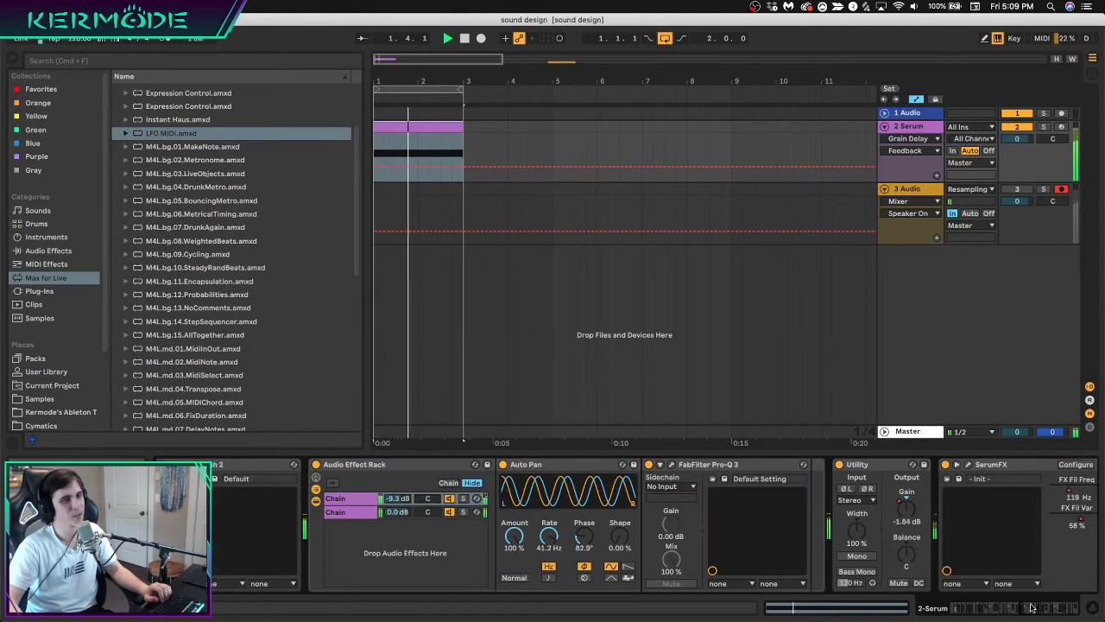
{"action": "left_click", "coordinate": [1060, 603]}
{"action": "left_click", "coordinate": [1067, 606]}
{"action": "left_click", "coordinate": [1073, 607]}
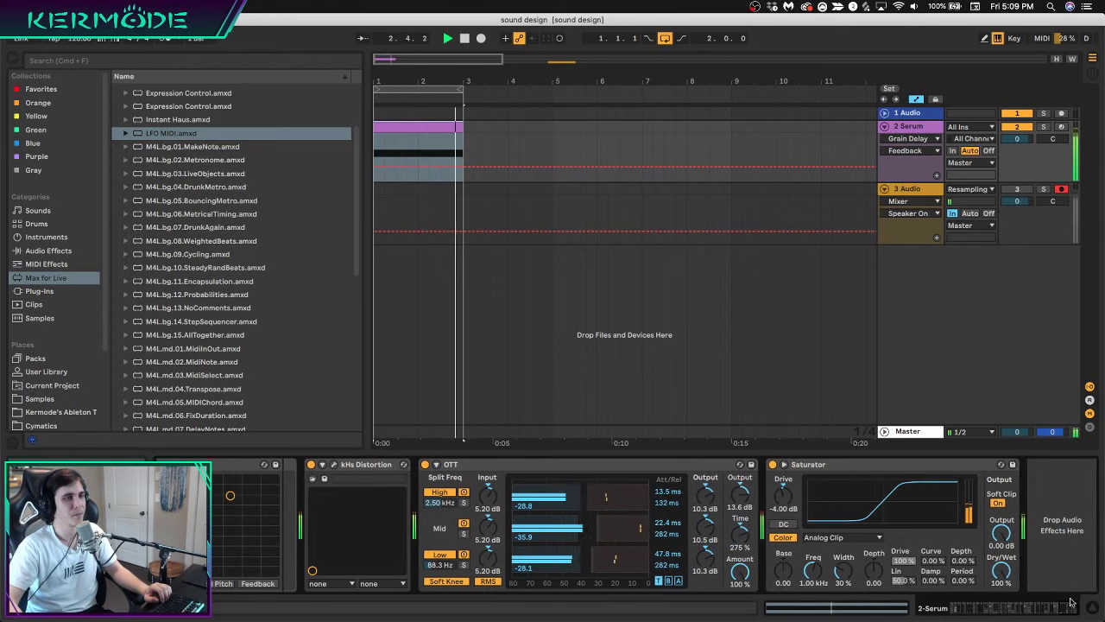
{"action": "key", "text": "space"}
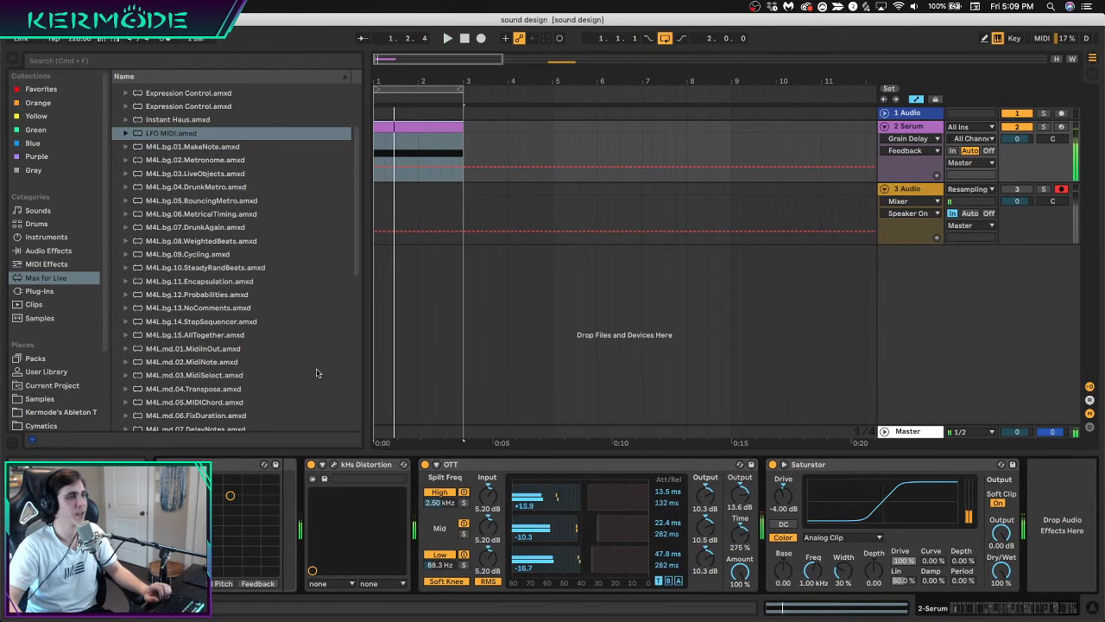
Insert the Beat Repeat preset Glitch Takes between the Grain Delay rack and kHs Distortion
{"action": "left_click", "coordinate": [39, 292]}
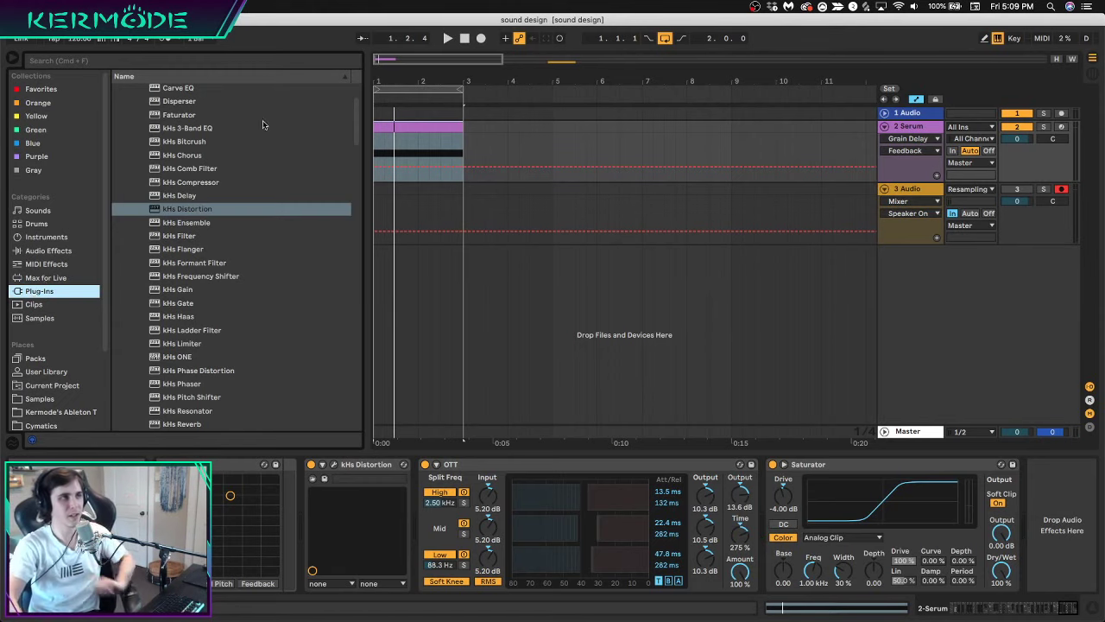
{"action": "left_click_drag", "start_coordinate": [570, 81], "coordinate": [566, 54]}
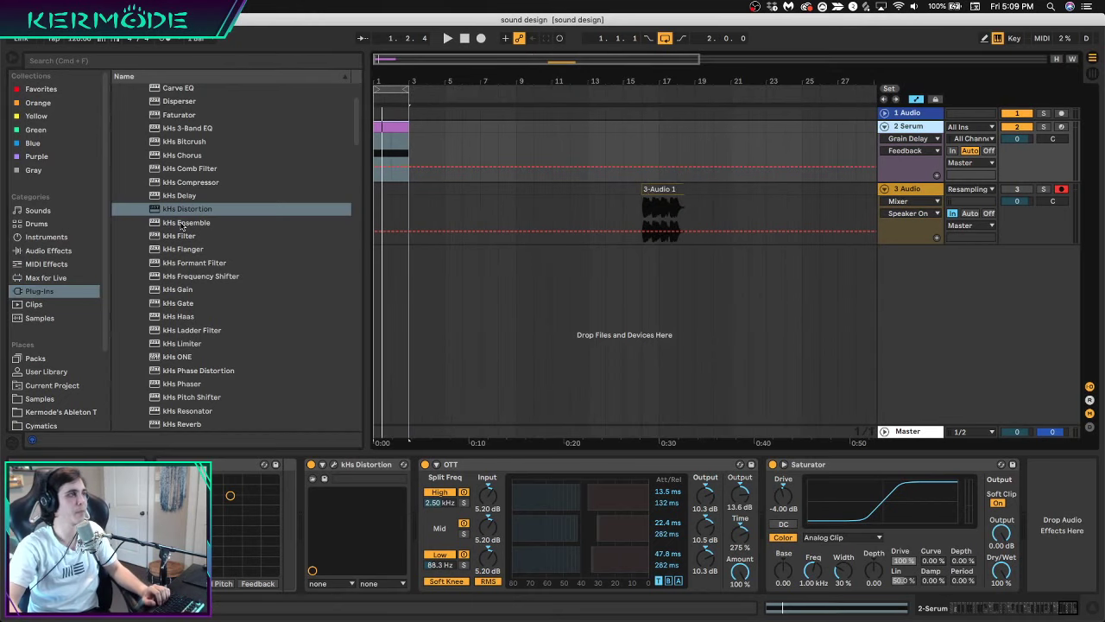
{"action": "left_click", "coordinate": [57, 253]}
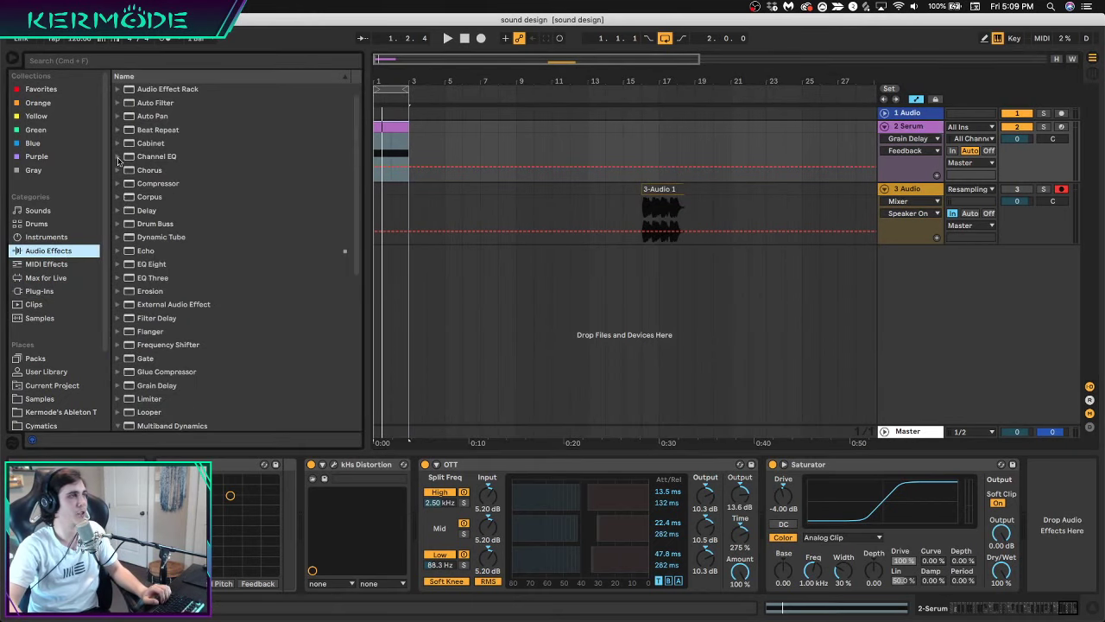
{"action": "left_click", "coordinate": [118, 130]}
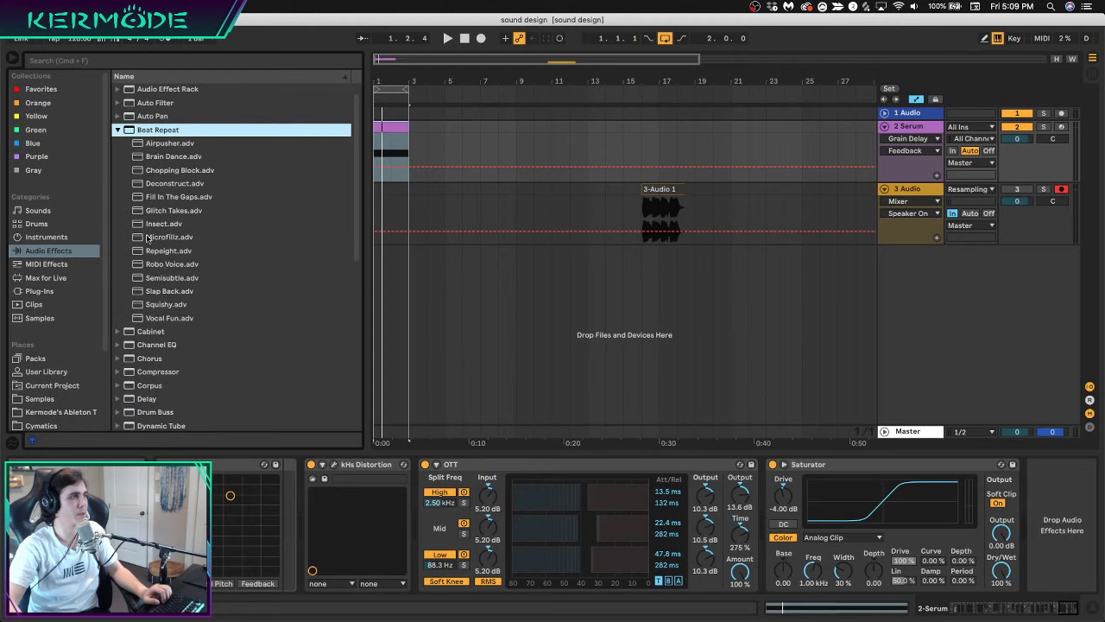
{"action": "left_click_drag", "start_coordinate": [168, 212], "coordinate": [316, 541]}
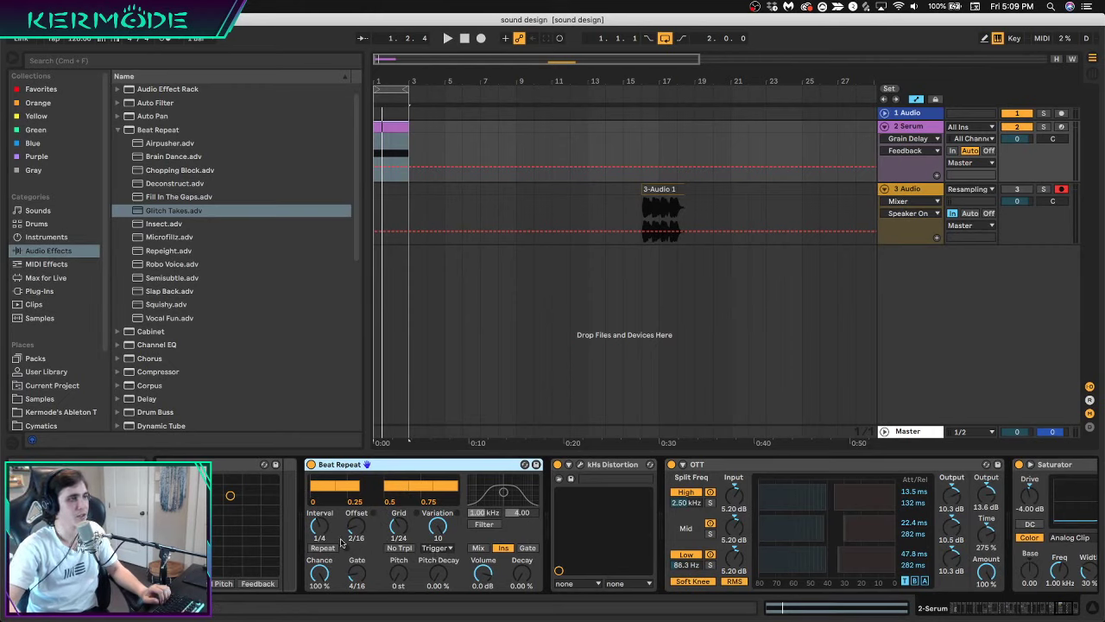
Set Beat Repeat's Grid to 1/8, Gate to 7/16 and Chance to 21.4 % while auditioning
{"action": "left_click_drag", "start_coordinate": [325, 576], "coordinate": [325, 617]}
{"action": "key", "text": "space"}
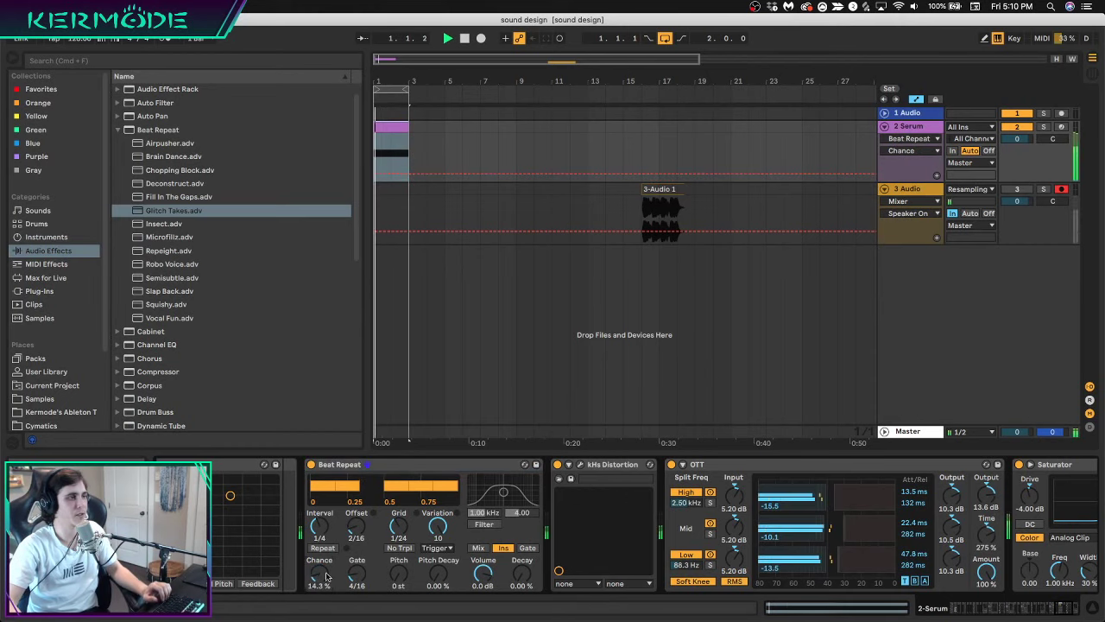
{"action": "left_click_drag", "start_coordinate": [386, 539], "coordinate": [394, 532]}
{"action": "left_click_drag", "start_coordinate": [352, 583], "coordinate": [353, 573]}
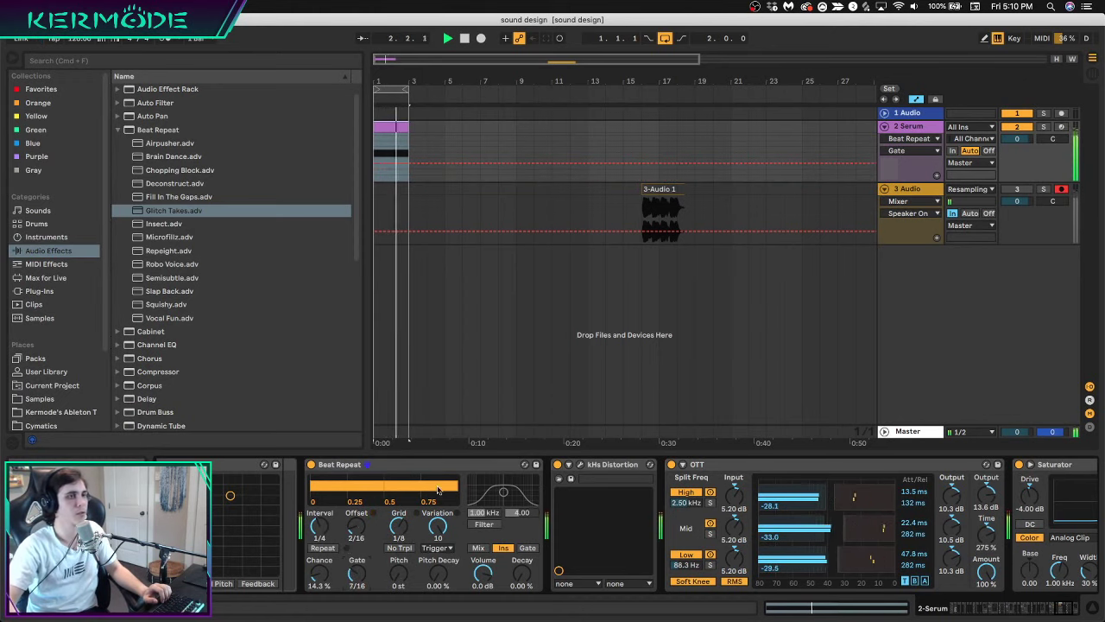
{"action": "left_click_drag", "start_coordinate": [320, 575], "coordinate": [320, 569]}
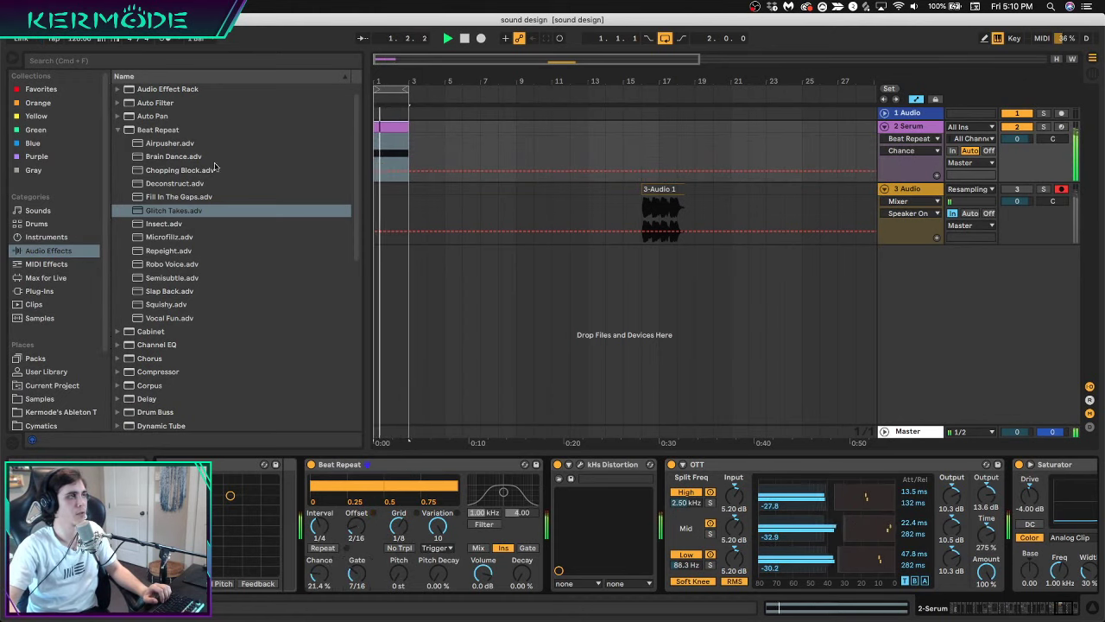
Duplicate the adjusted Beat Repeat so two copies run in series before kHs Distortion, and play the loop
{"action": "left_click", "coordinate": [189, 212]}
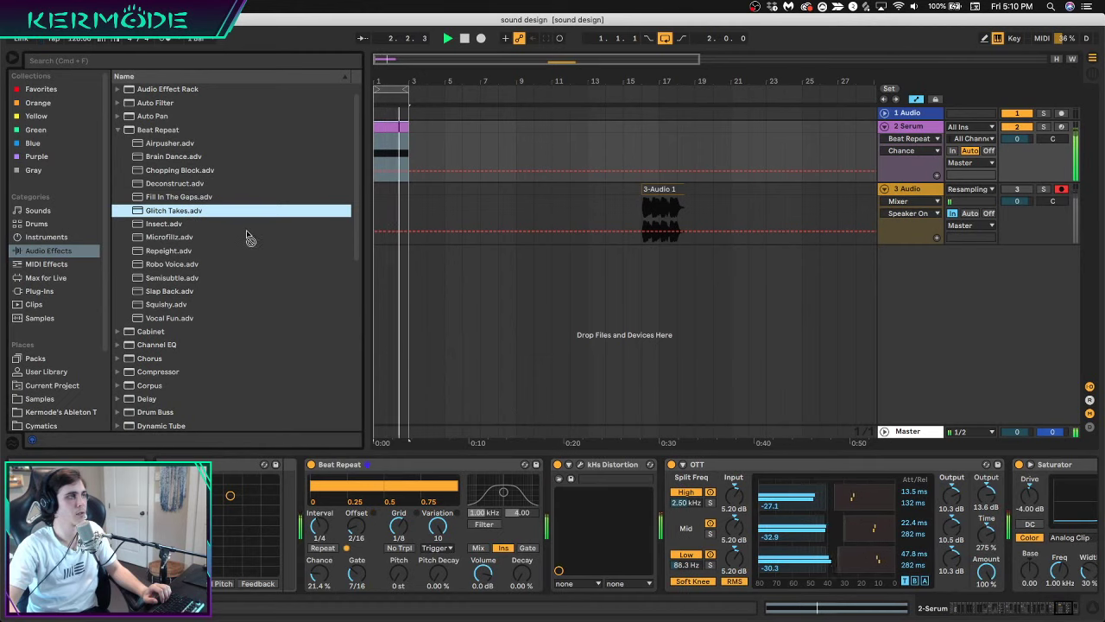
{"action": "left_click", "coordinate": [385, 466]}
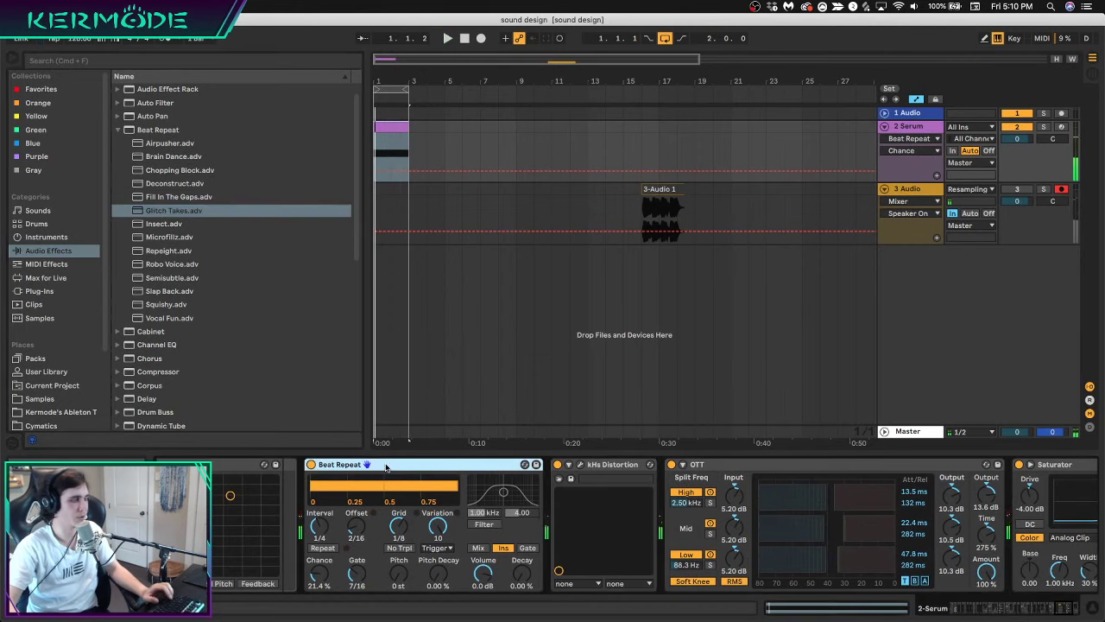
{"action": "key", "text": "super+d"}
{"action": "key", "text": "super+d"}
{"action": "key", "text": "Delete"}
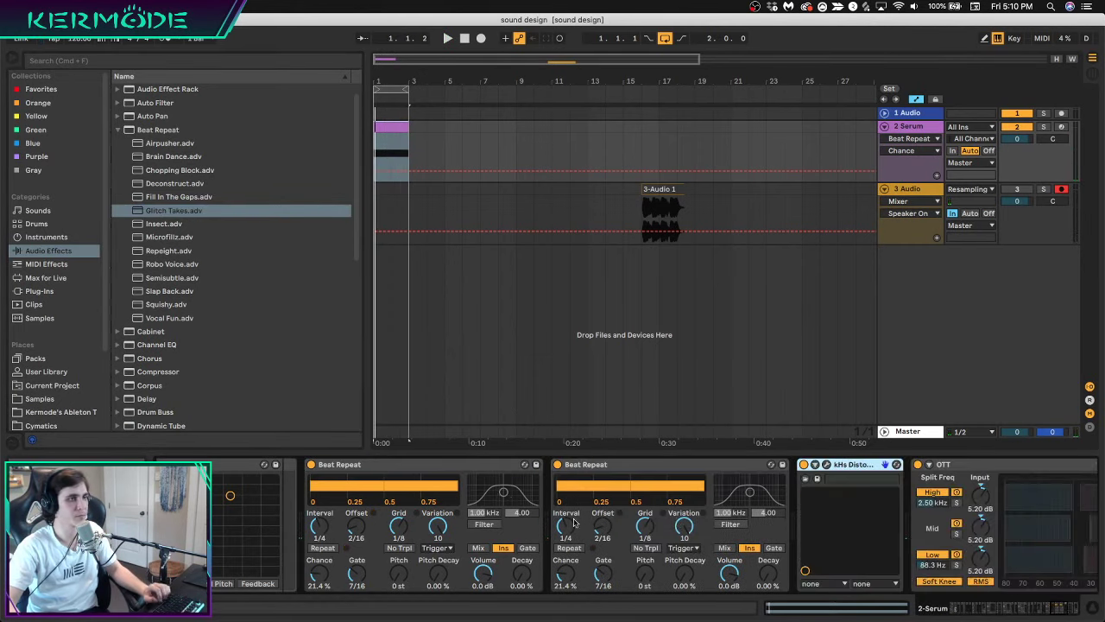
{"action": "key", "text": "space"}
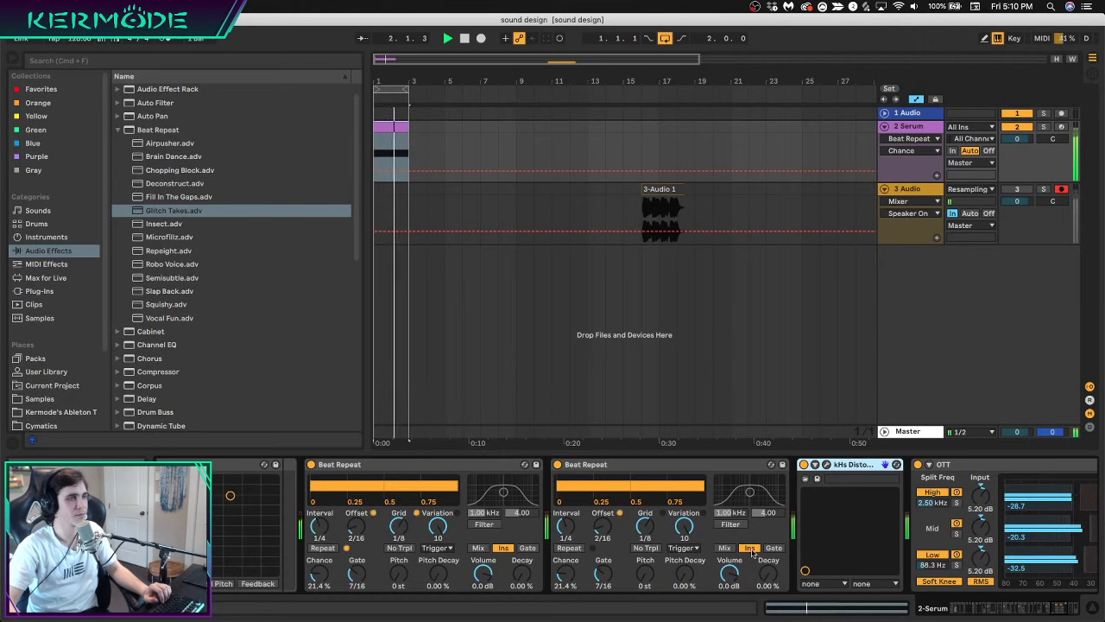
Search the plug-ins for "tr" and insert iZotope Trash 2 ahead of the first Beat Repeat
{"action": "left_click", "coordinate": [38, 292]}
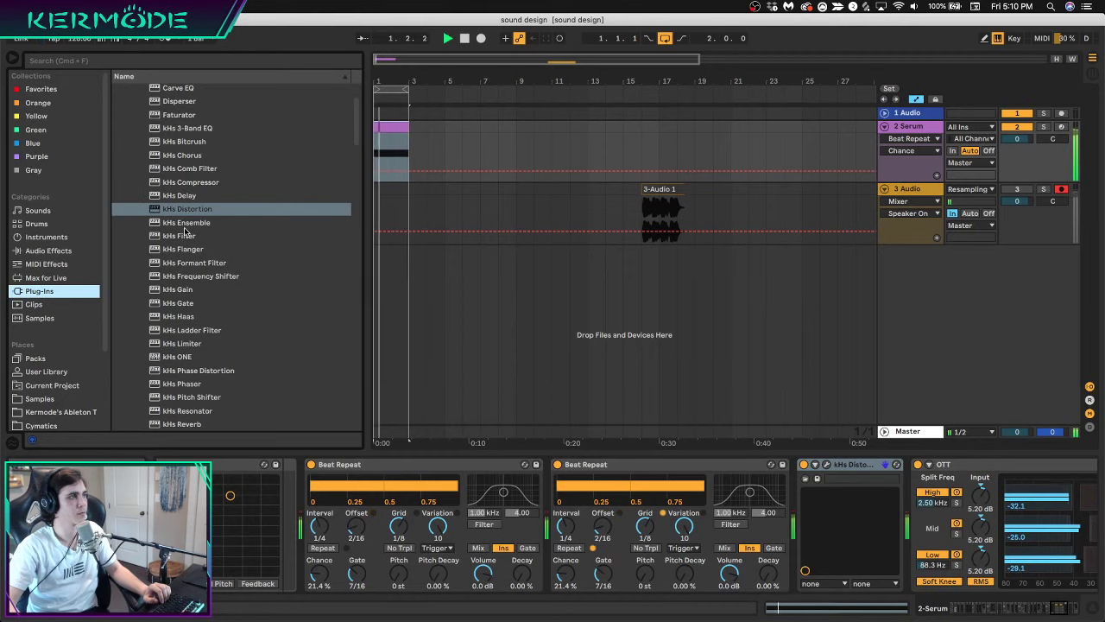
{"action": "key", "text": "space"}
{"action": "scroll", "coordinate": [179, 233], "scroll_direction": "up", "scroll_amount": 2}
{"action": "left_click", "coordinate": [143, 60]}
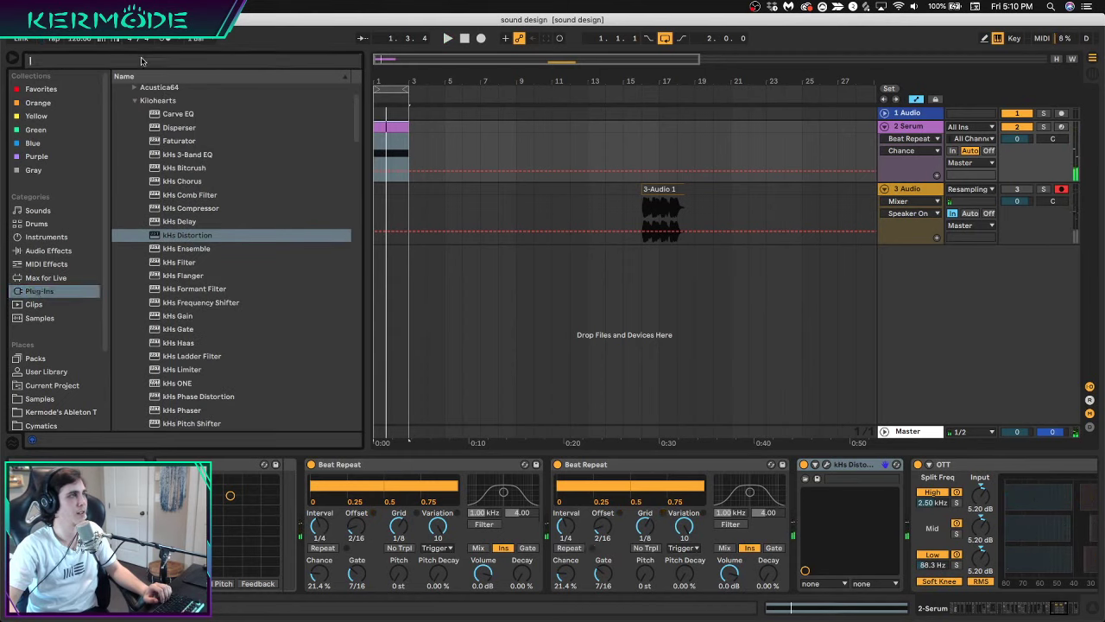
{"action": "type", "text": "tr"}
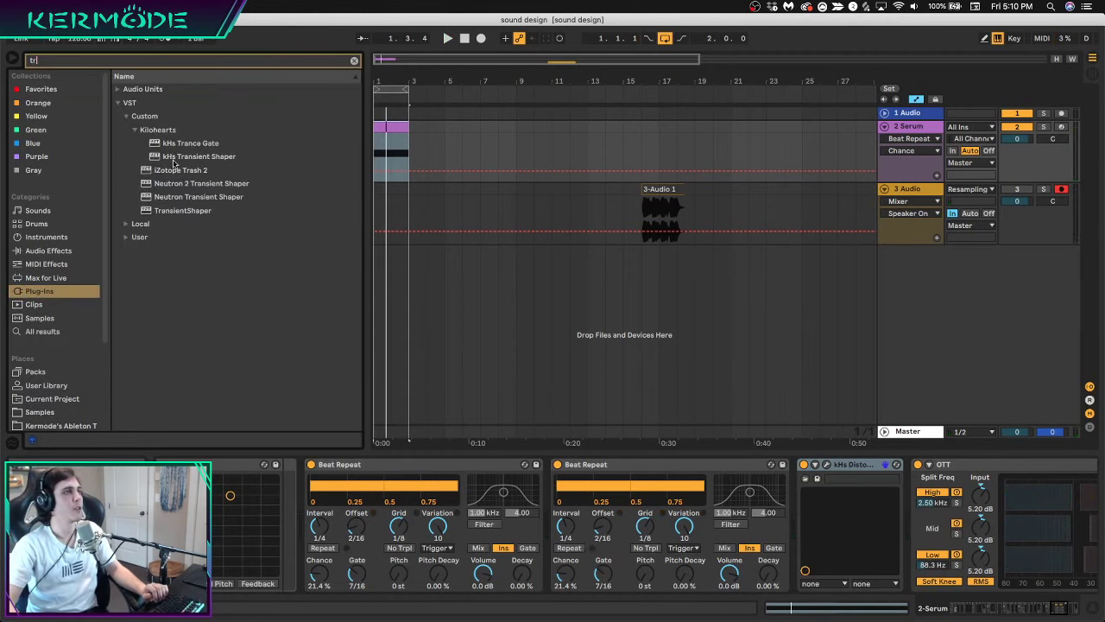
{"action": "left_click_drag", "start_coordinate": [177, 171], "coordinate": [294, 511]}
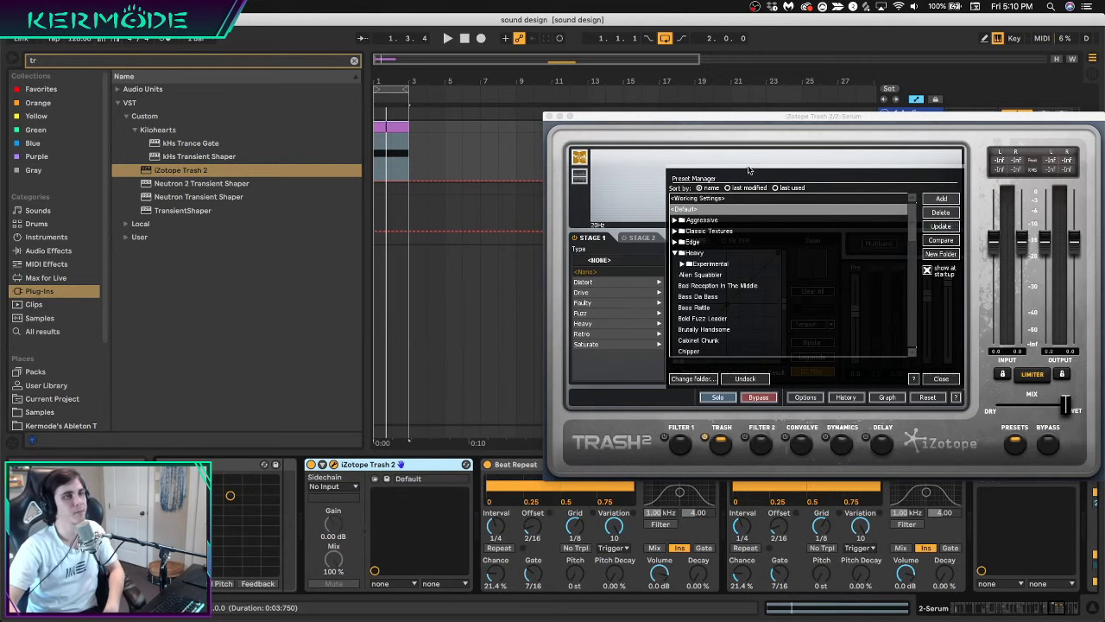
Start recording the resampled output and try Trash 2's Heavy presets Zonk Digital and Wrecking Space
{"action": "left_click_drag", "start_coordinate": [713, 121], "coordinate": [467, 147]}
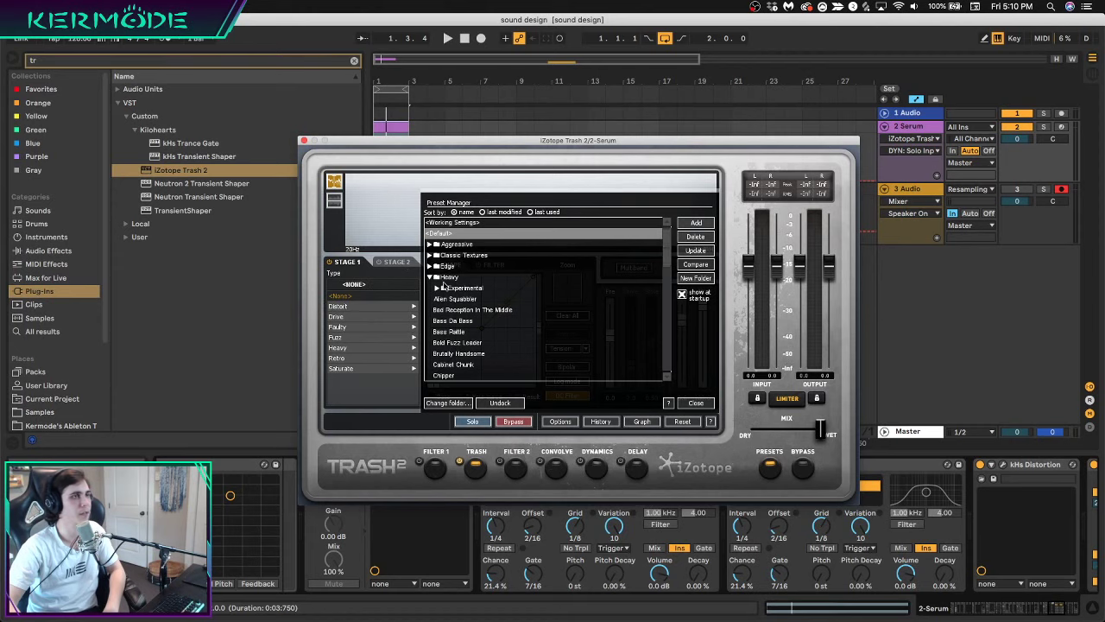
{"action": "scroll", "coordinate": [442, 285], "scroll_direction": "down", "scroll_amount": 10}
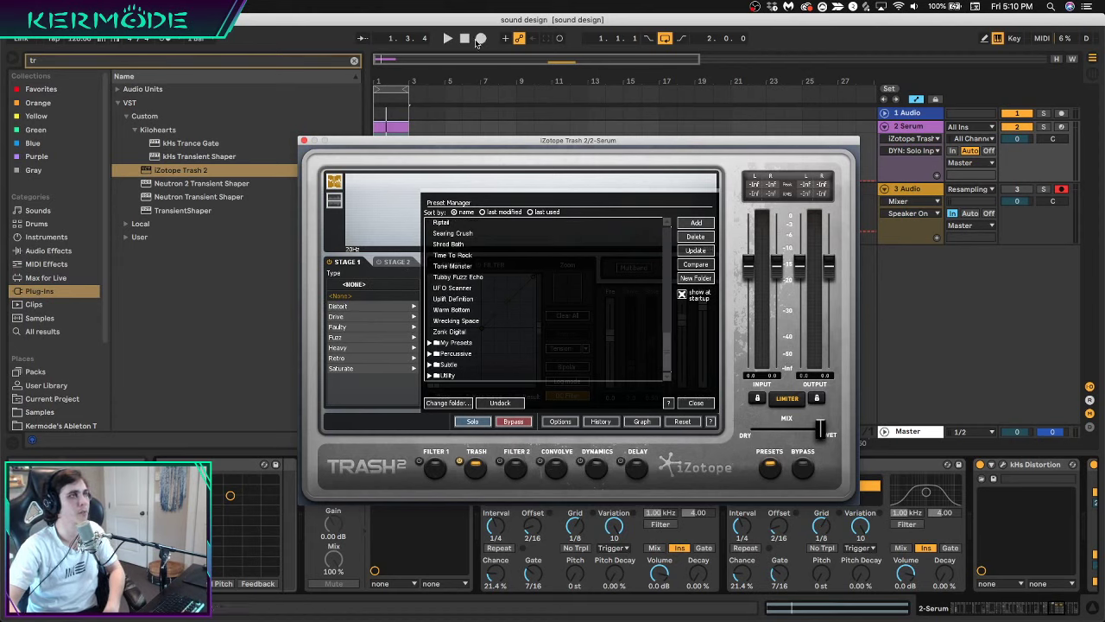
{"action": "left_click", "coordinate": [481, 41]}
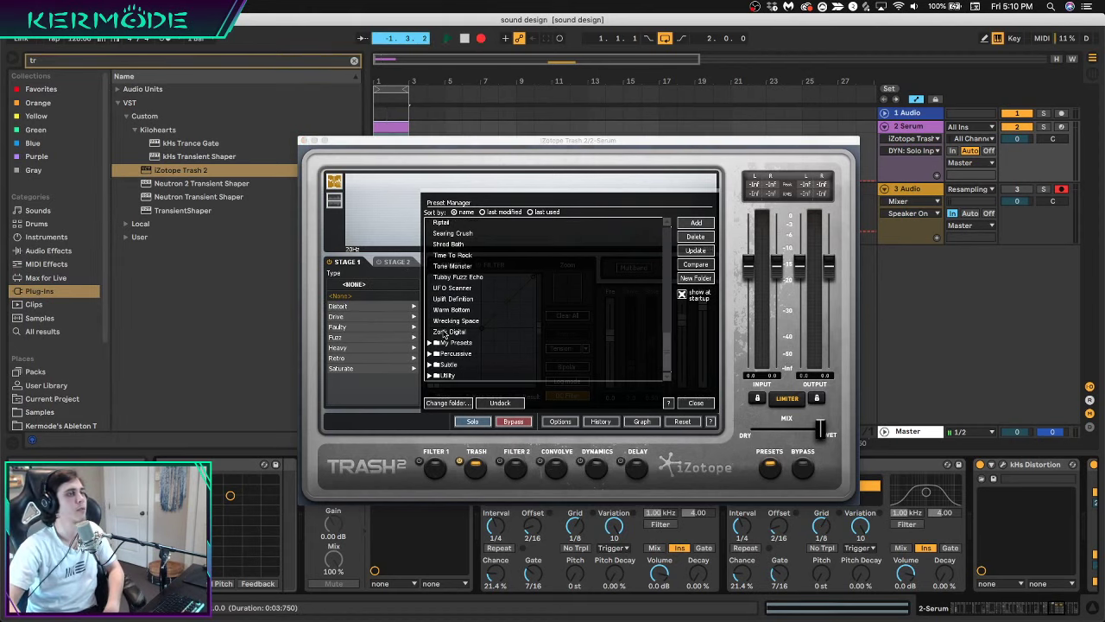
{"action": "left_click", "coordinate": [444, 333]}
{"action": "left_click", "coordinate": [455, 321]}
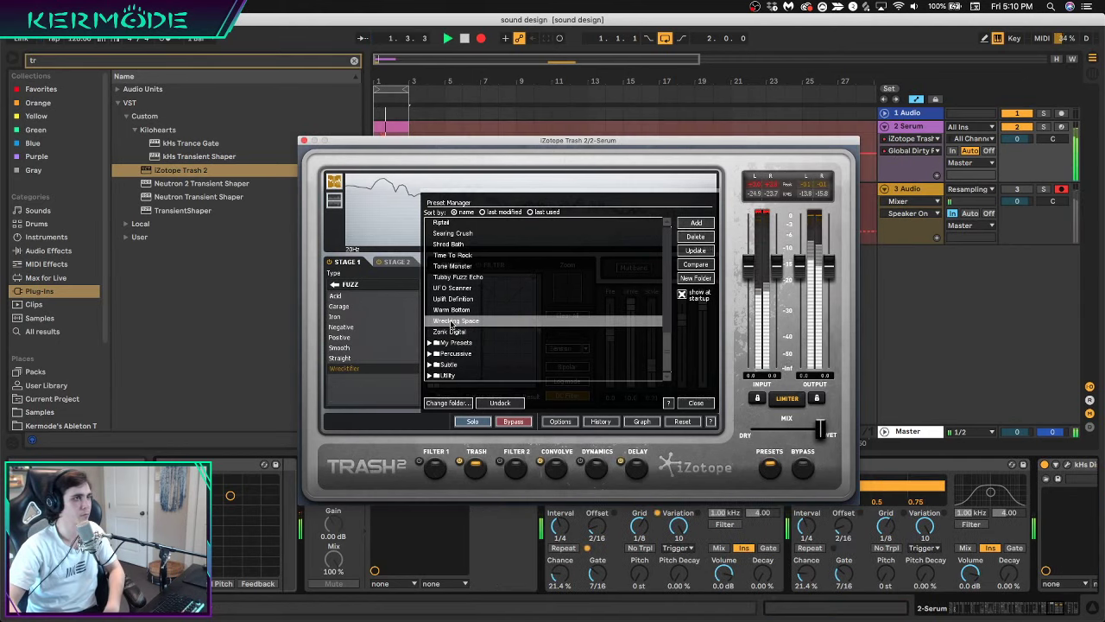
While recording, bypass Trash 2's Delay and Convolve modules and switch through the Warm Bottom and Uplift Definition presets
{"action": "left_click", "coordinate": [619, 460]}
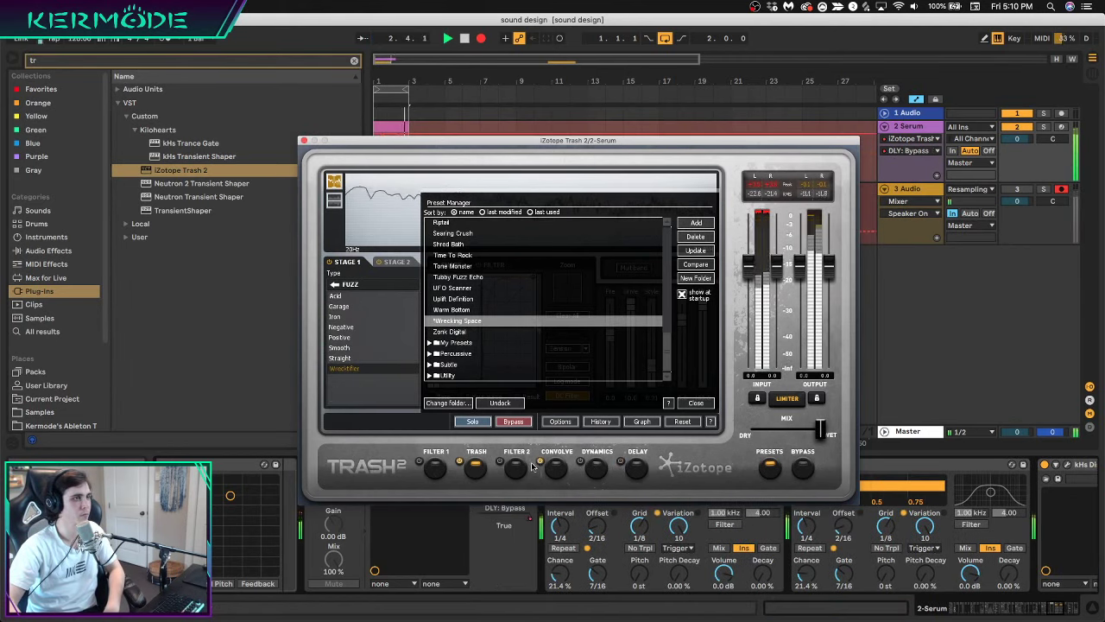
{"action": "left_click", "coordinate": [539, 460]}
{"action": "left_click", "coordinate": [452, 309]}
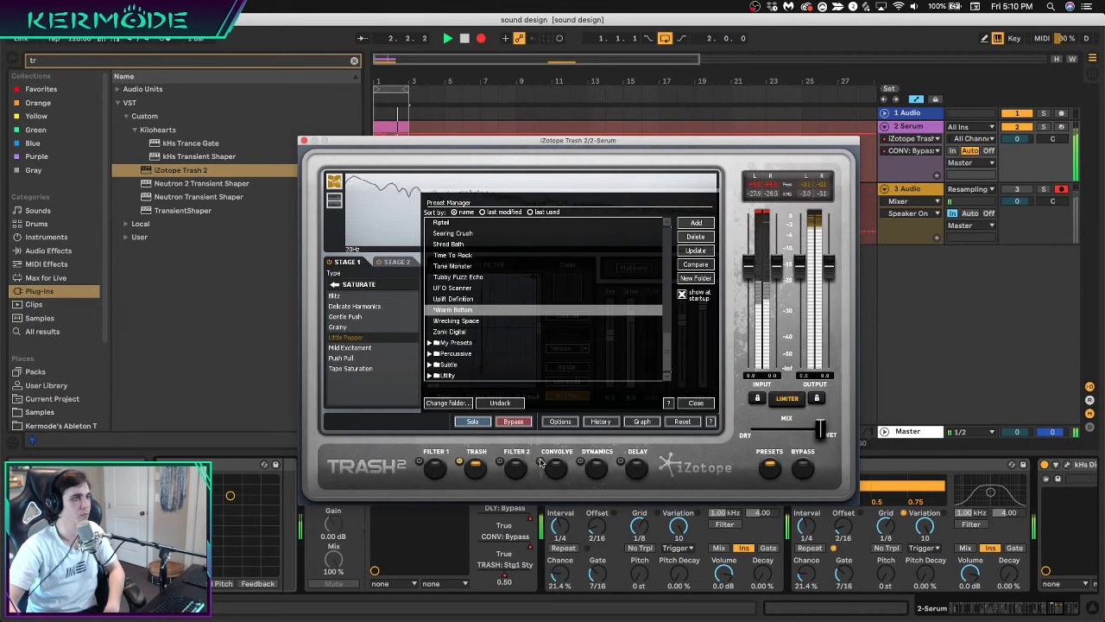
{"action": "left_click", "coordinate": [455, 300]}
{"action": "left_click", "coordinate": [540, 461]}
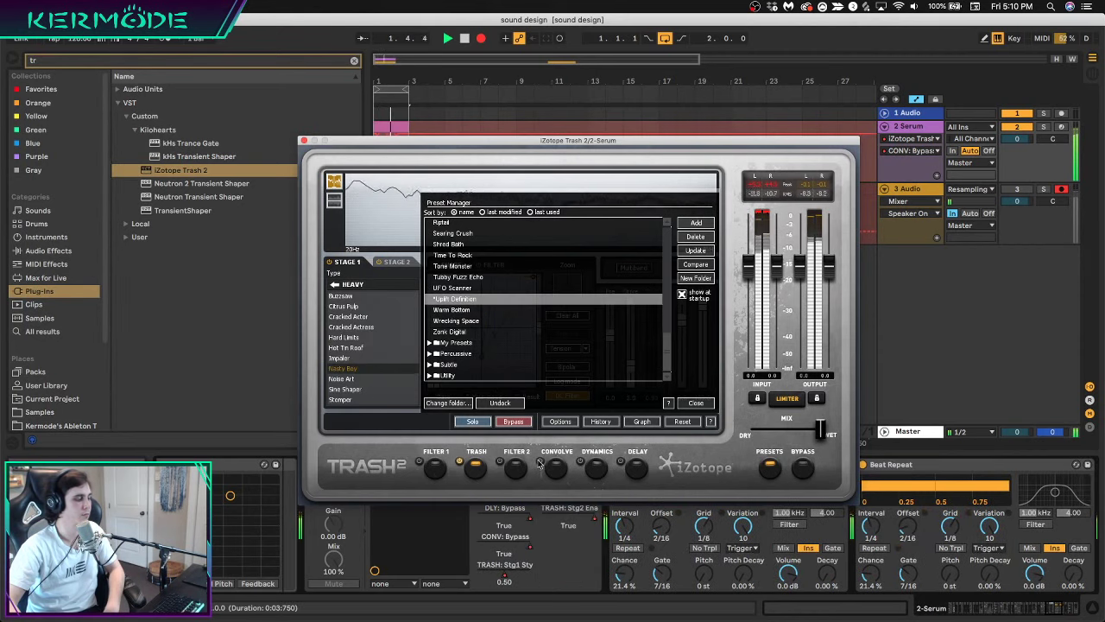
While recording, switch Trash 2 through UFO Scanner, Searing Crush and Bass Rattle, and lower the two Beat Repeats' Chance to 14.3% and 12.7%
{"action": "left_click", "coordinate": [449, 289]}
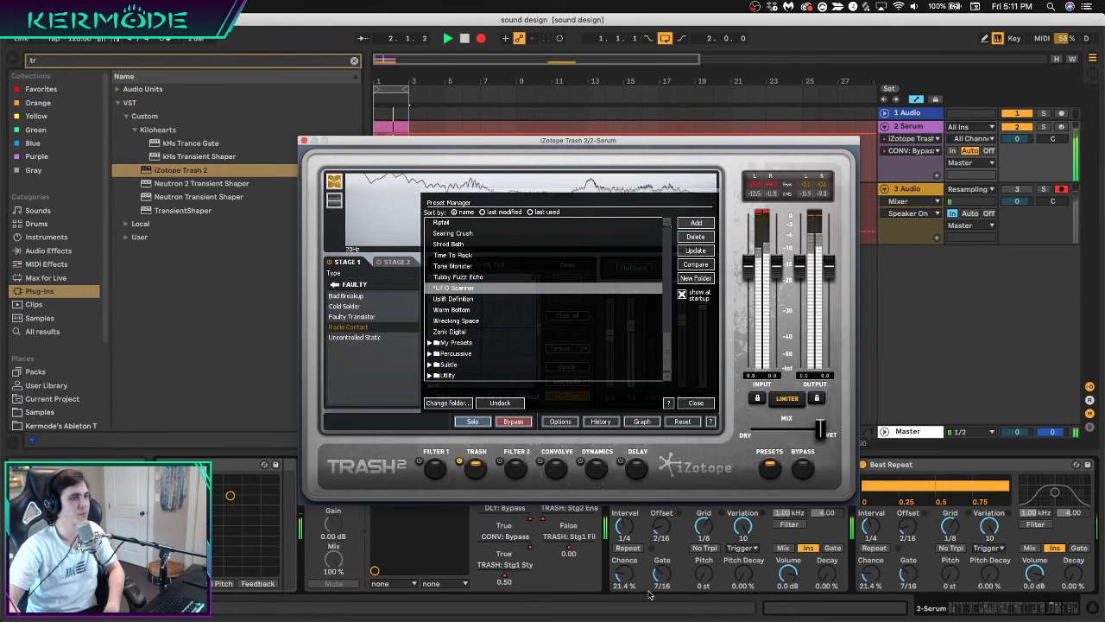
{"action": "left_click_drag", "start_coordinate": [870, 574], "coordinate": [870, 585]}
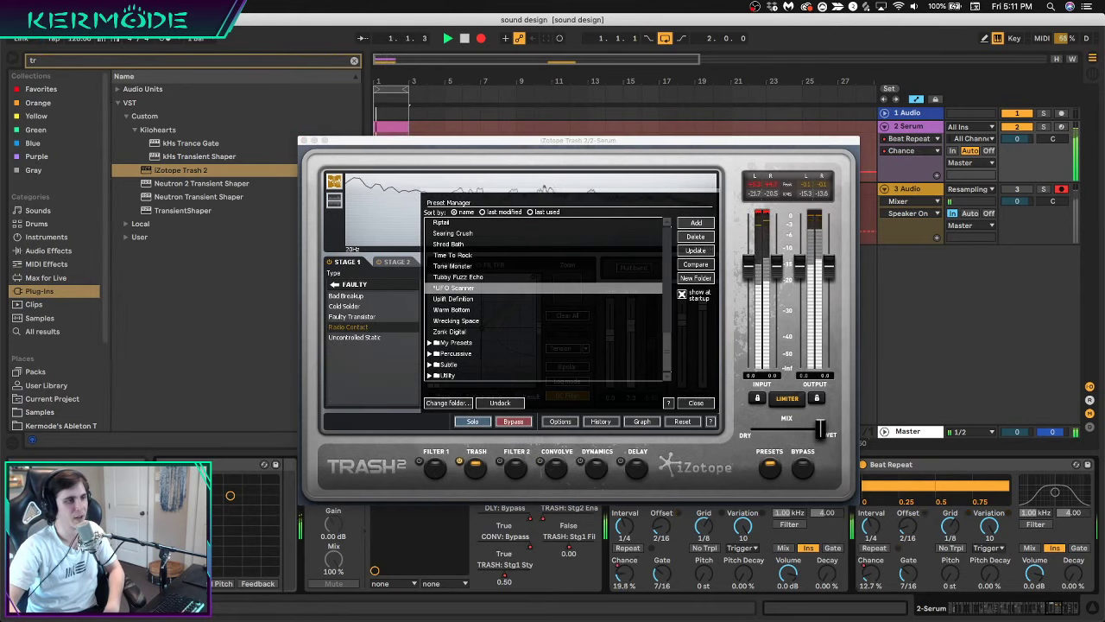
{"action": "left_click", "coordinate": [452, 233]}
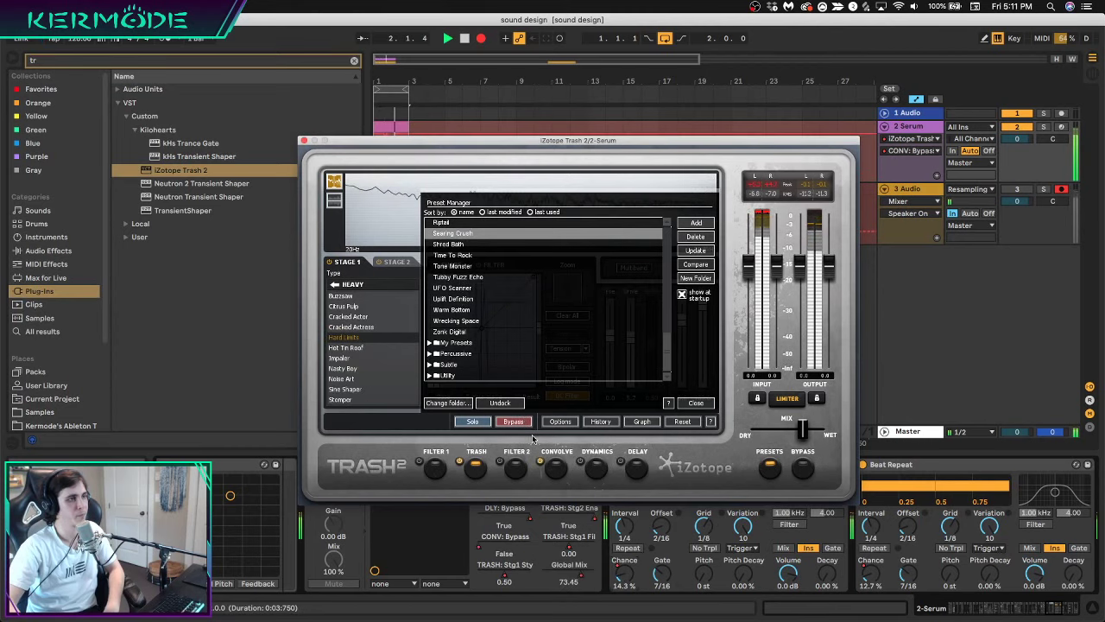
{"action": "scroll", "coordinate": [654, 327], "scroll_direction": "up", "scroll_amount": 10}
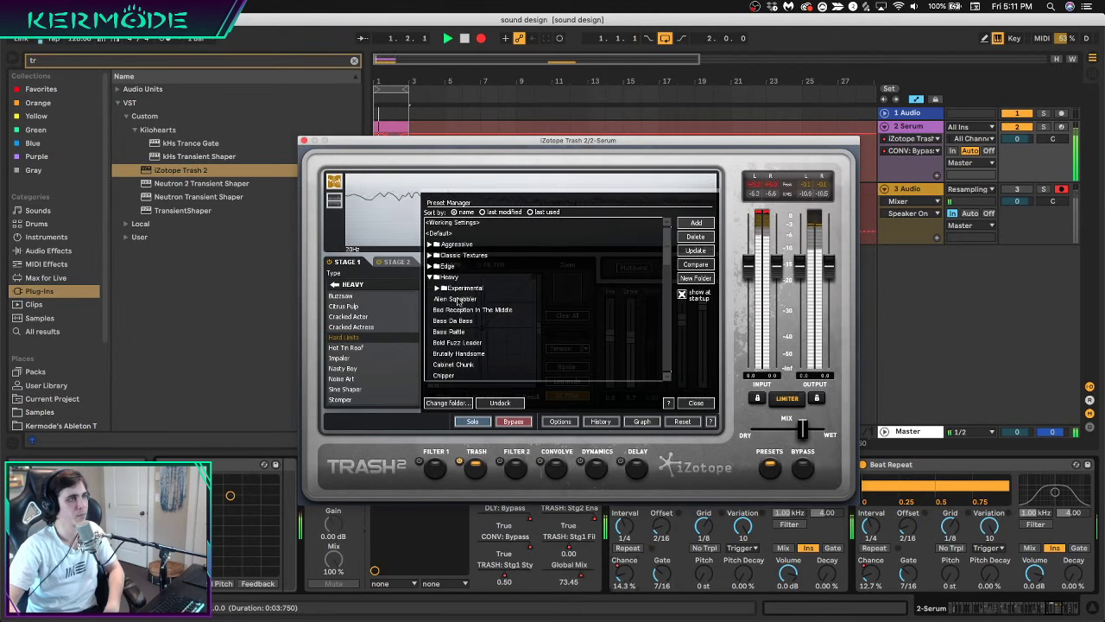
{"action": "left_click", "coordinate": [462, 330]}
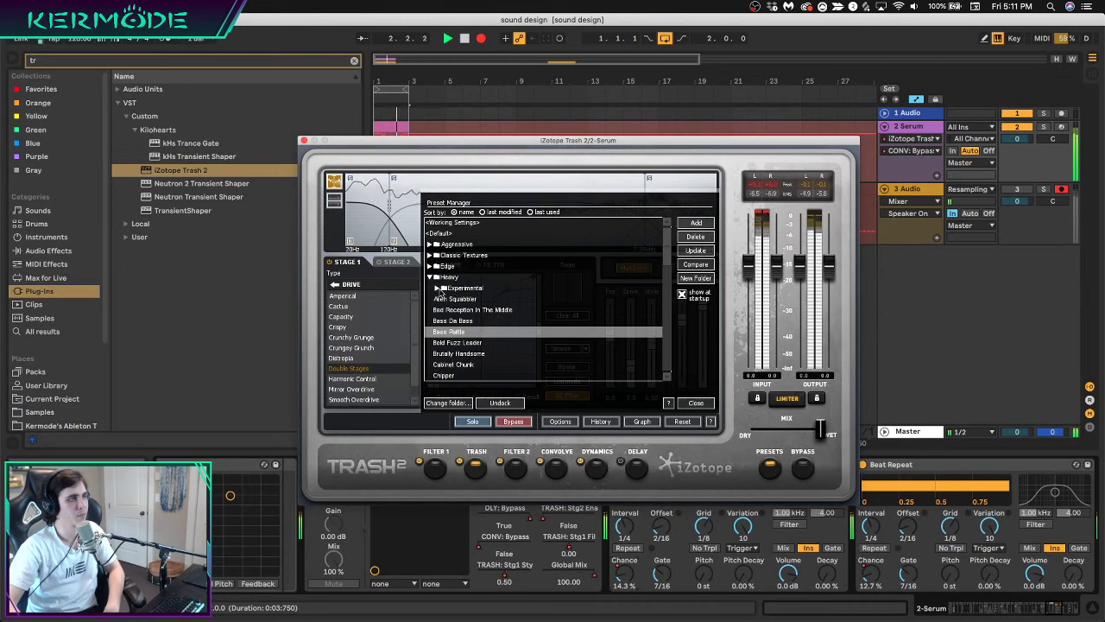
Try the Heavy Experimental presets Acid Laser and Bleep Me Out in Trash 2, and bypass the Dynamics module
{"action": "left_click", "coordinate": [442, 288]}
{"action": "left_click", "coordinate": [438, 289]}
{"action": "left_click", "coordinate": [462, 332]}
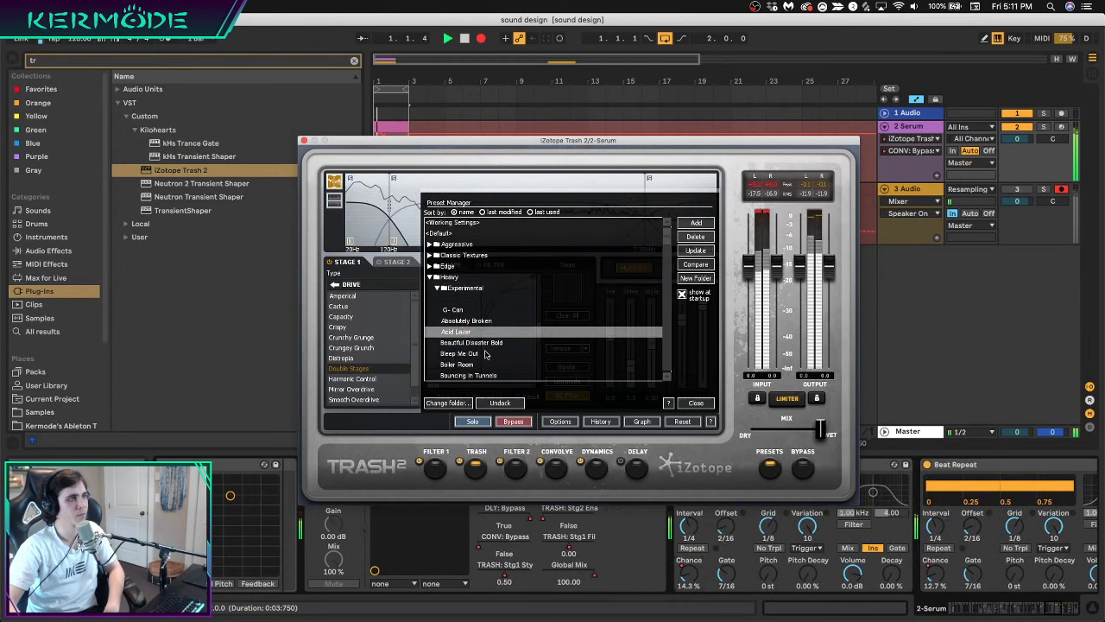
{"action": "left_click", "coordinate": [471, 353]}
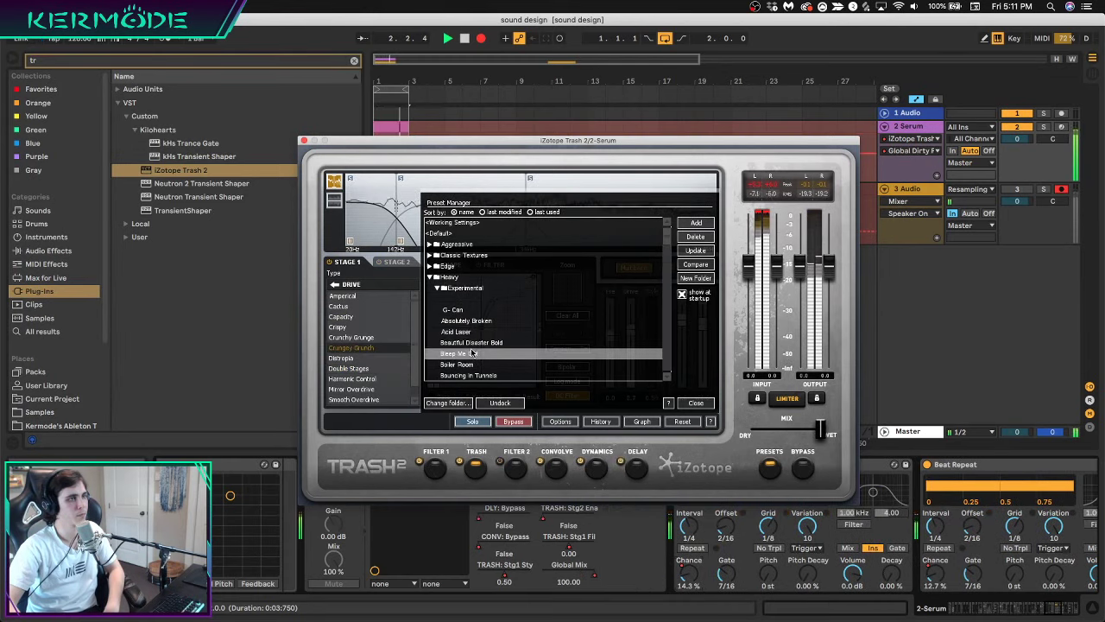
{"action": "scroll", "coordinate": [518, 367], "scroll_direction": "down", "scroll_amount": 3}
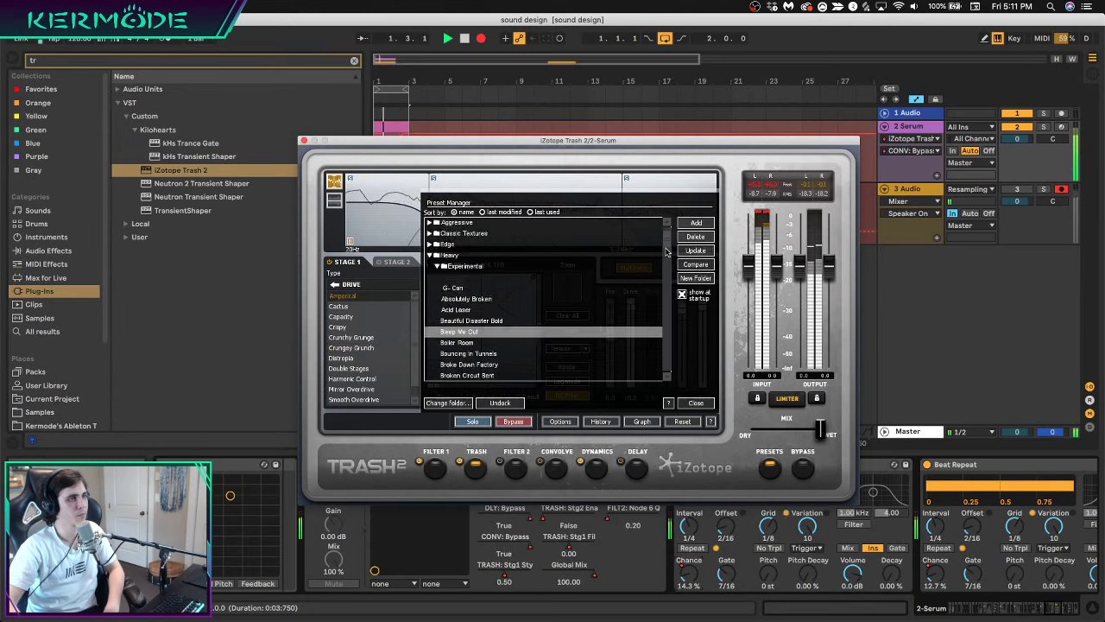
{"action": "left_click", "coordinate": [581, 462]}
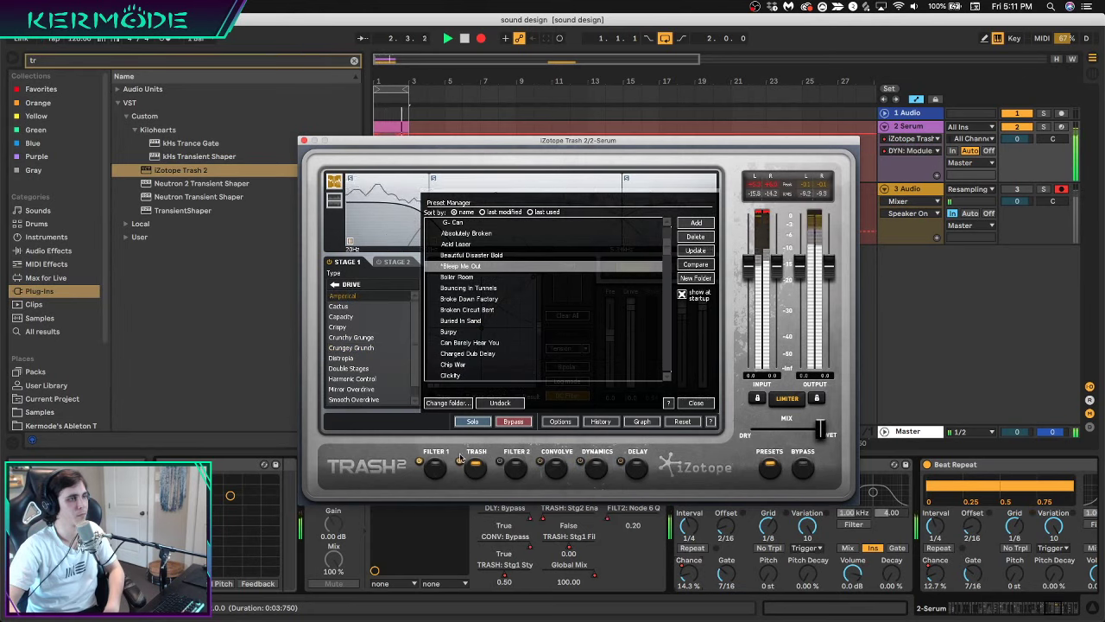
Try Broken Circuit Bent, Burpy and Can Barely Hear You with Convolve bypassed, and set the two Beat Repeats' Chance to 9.52% and 7.94%
{"action": "left_click", "coordinate": [471, 313]}
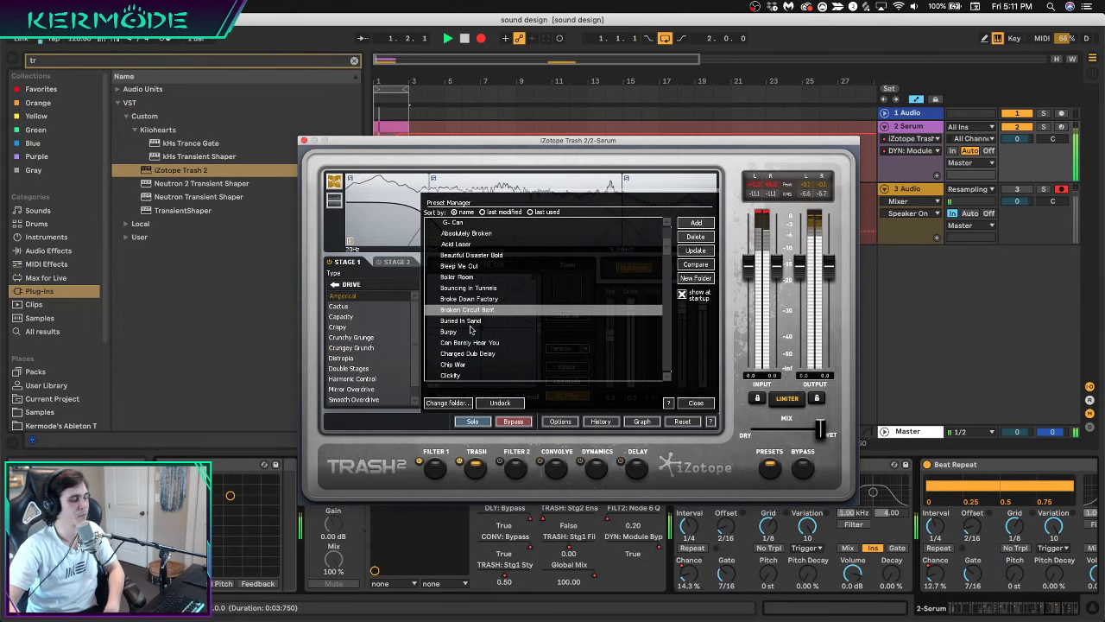
{"action": "left_click", "coordinate": [471, 333]}
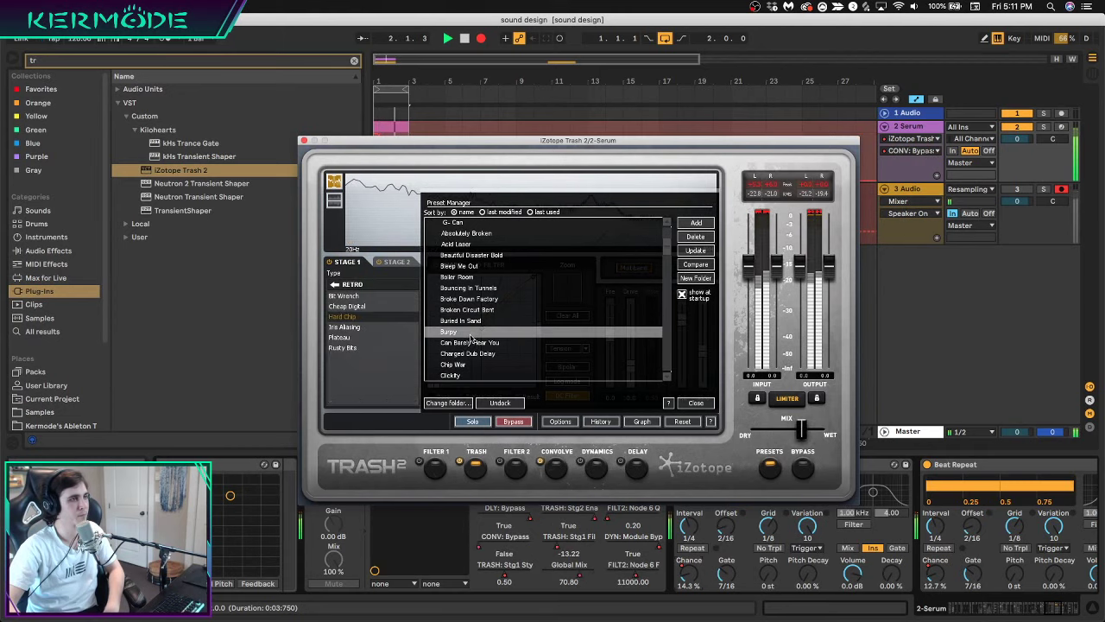
{"action": "left_click", "coordinate": [541, 462]}
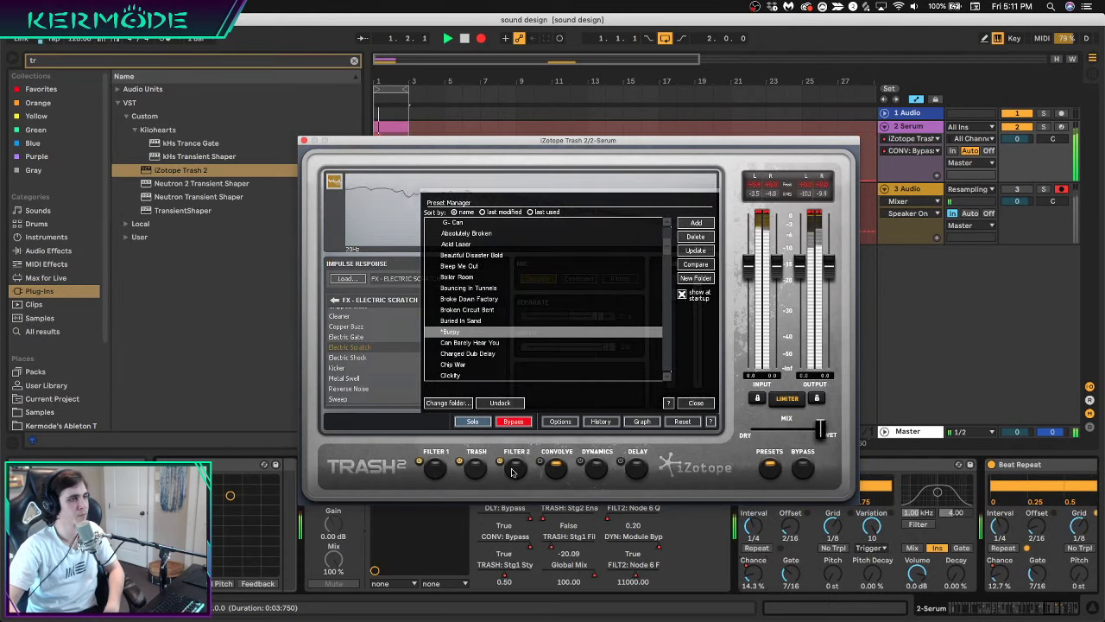
{"action": "left_click", "coordinate": [481, 343]}
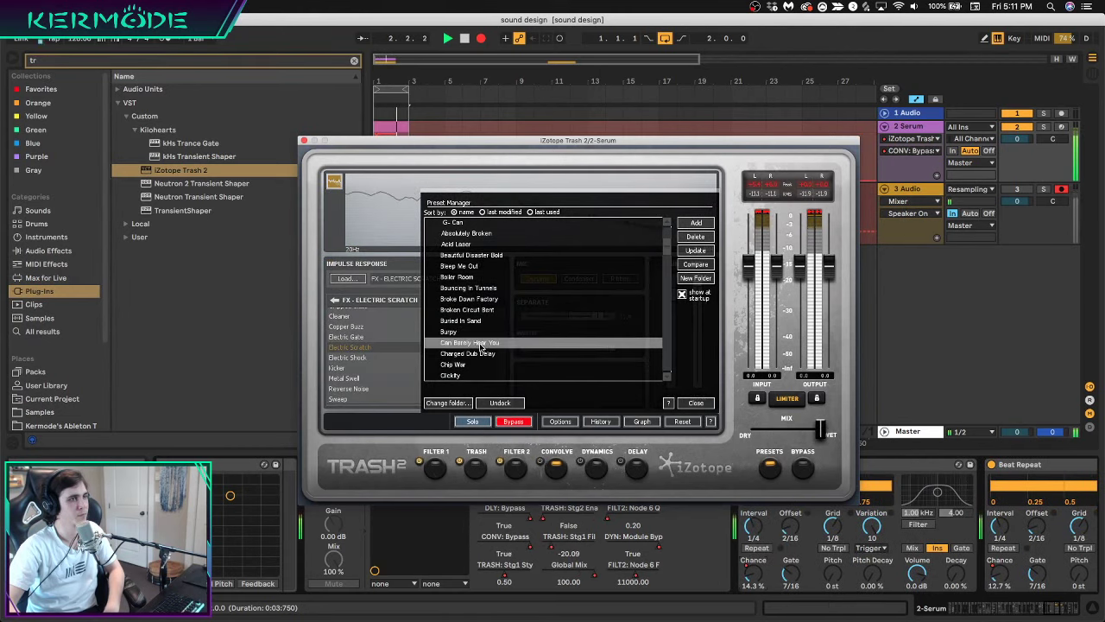
{"action": "left_click", "coordinate": [542, 462]}
{"action": "left_click", "coordinate": [753, 574]}
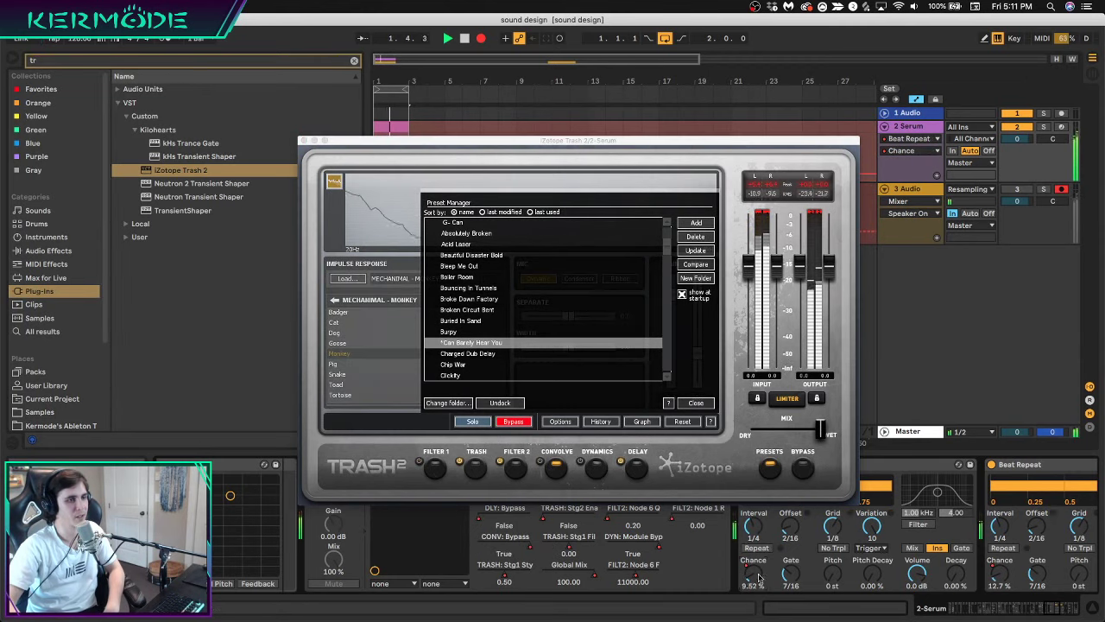
Switch through the Experimental presets Charged Dub Delay, Bouncing In Tunnels, Broke Down Factory and Bleep Me Out while recording continues
{"action": "left_click", "coordinate": [444, 353]}
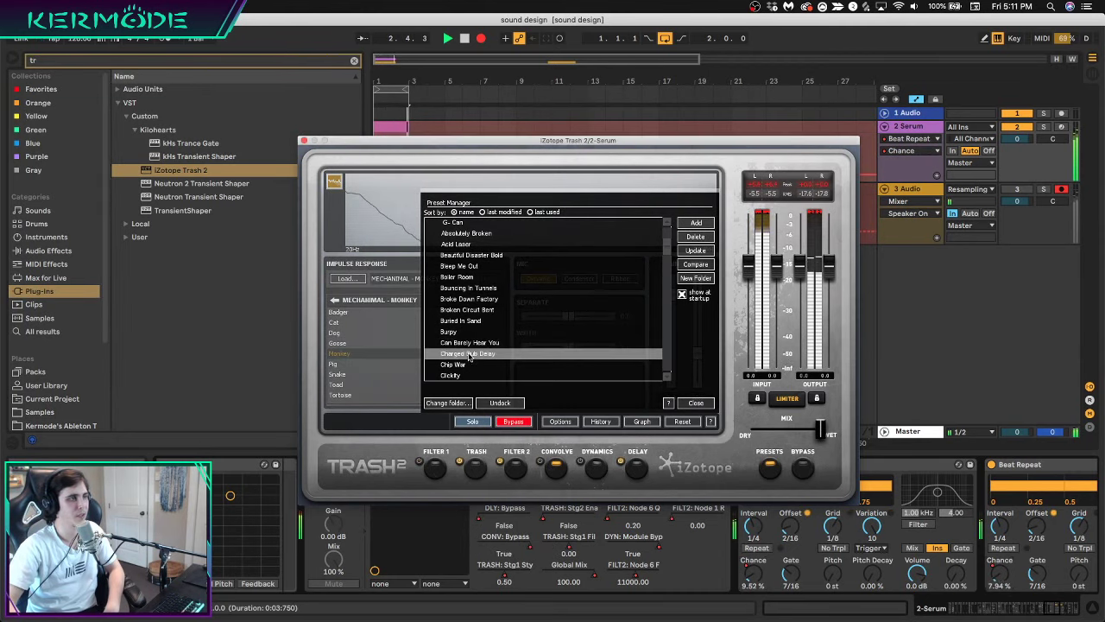
{"action": "left_click", "coordinate": [455, 290]}
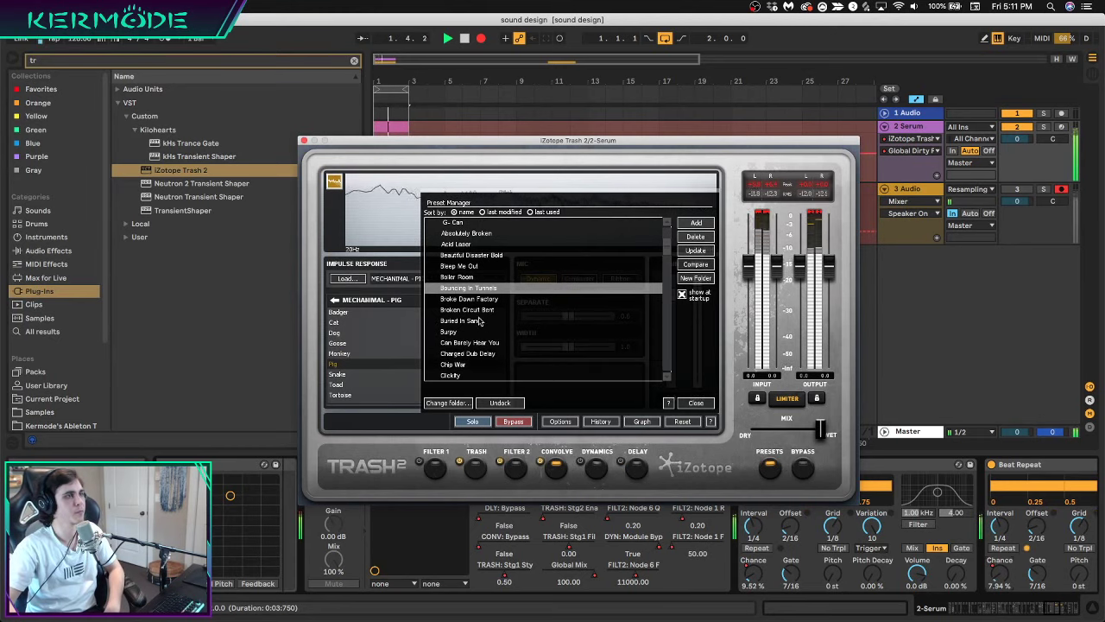
{"action": "left_click", "coordinate": [475, 299]}
{"action": "left_click", "coordinate": [460, 266]}
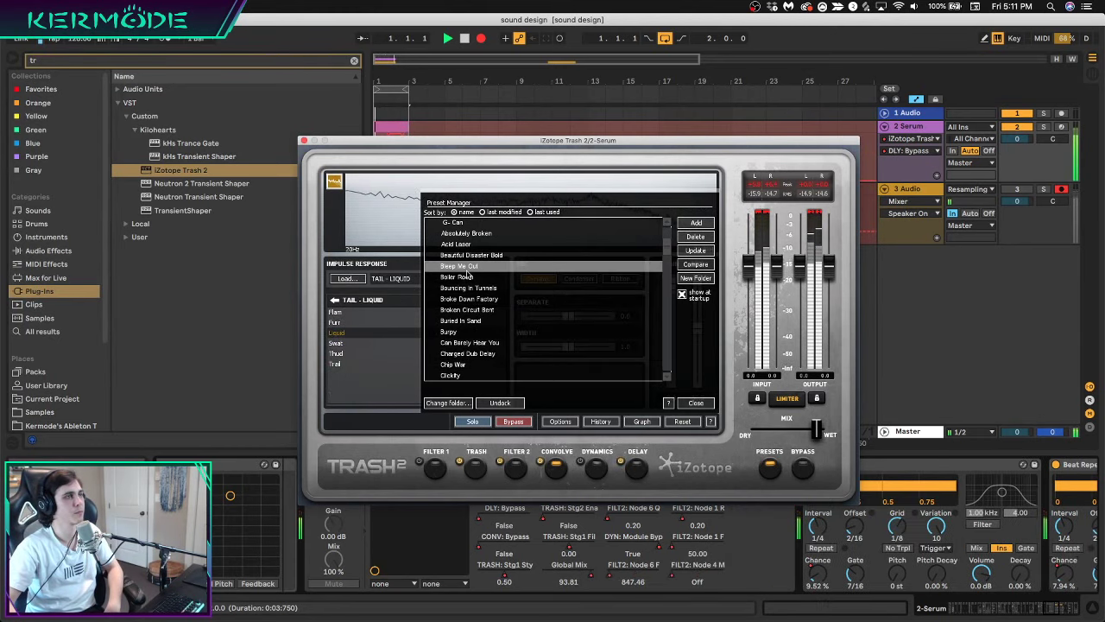
{"action": "left_click", "coordinate": [463, 343]}
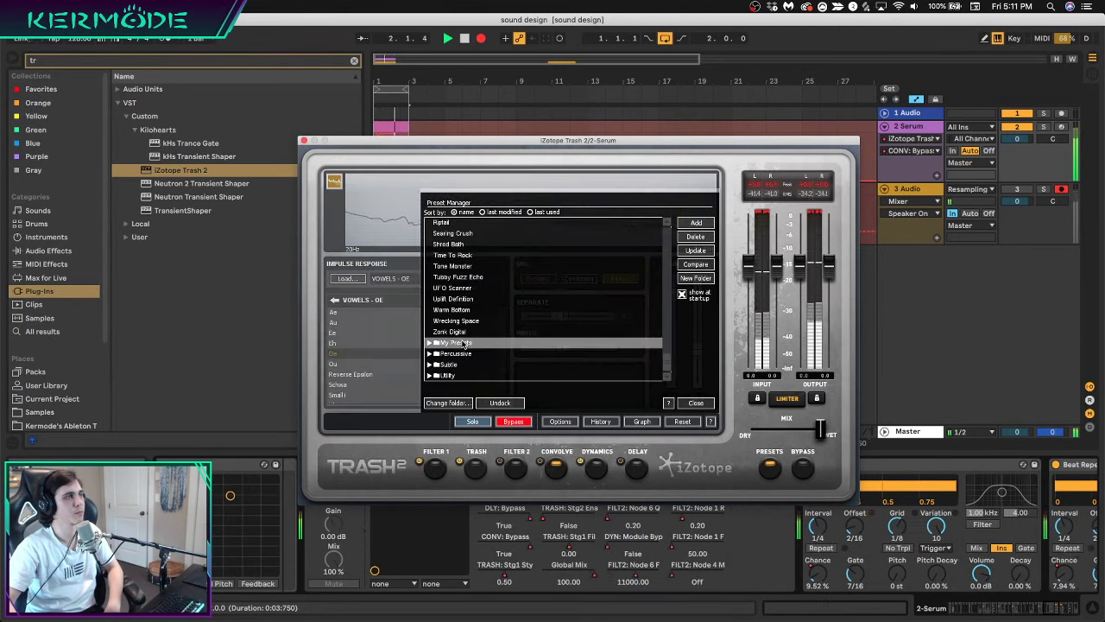
Load the Warm Bottom preset, try the Kicker and Metal Swell impulse responses in Convolve, and bypass Convolve
{"action": "left_click", "coordinate": [460, 309]}
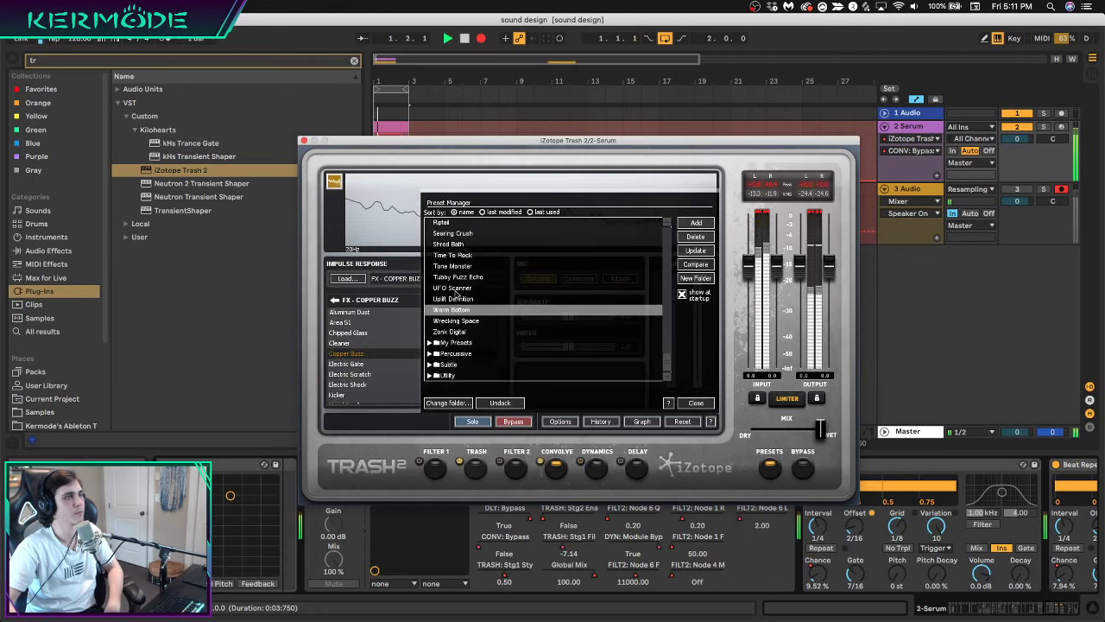
{"action": "left_click", "coordinate": [453, 288]}
{"action": "left_click", "coordinate": [451, 310]}
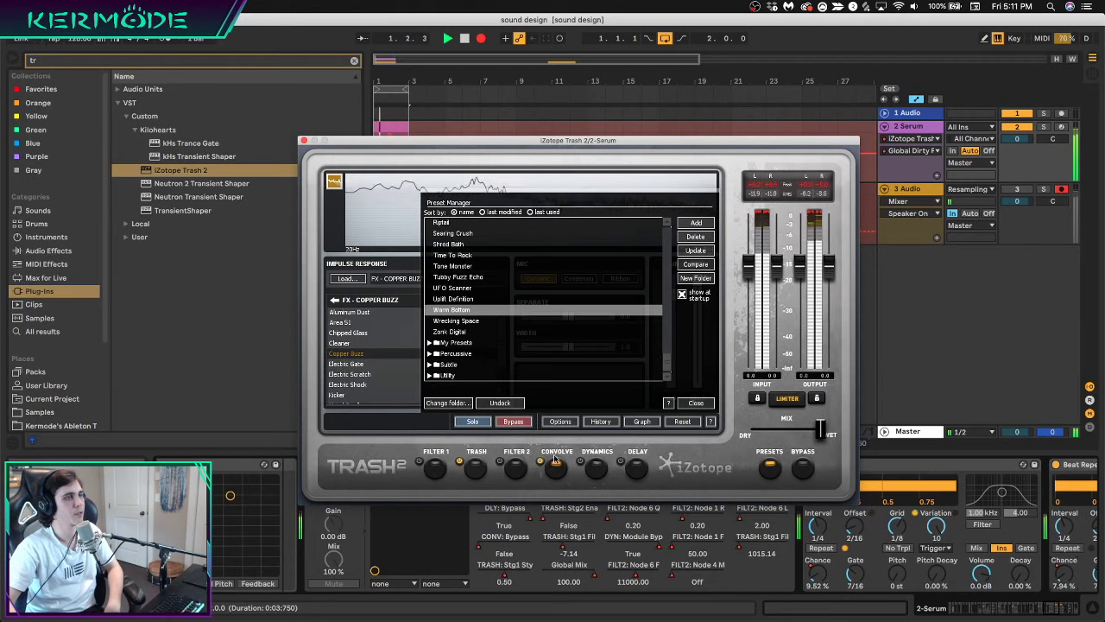
{"action": "scroll", "coordinate": [380, 362], "scroll_direction": "down", "scroll_amount": 2}
{"action": "left_click", "coordinate": [356, 347]}
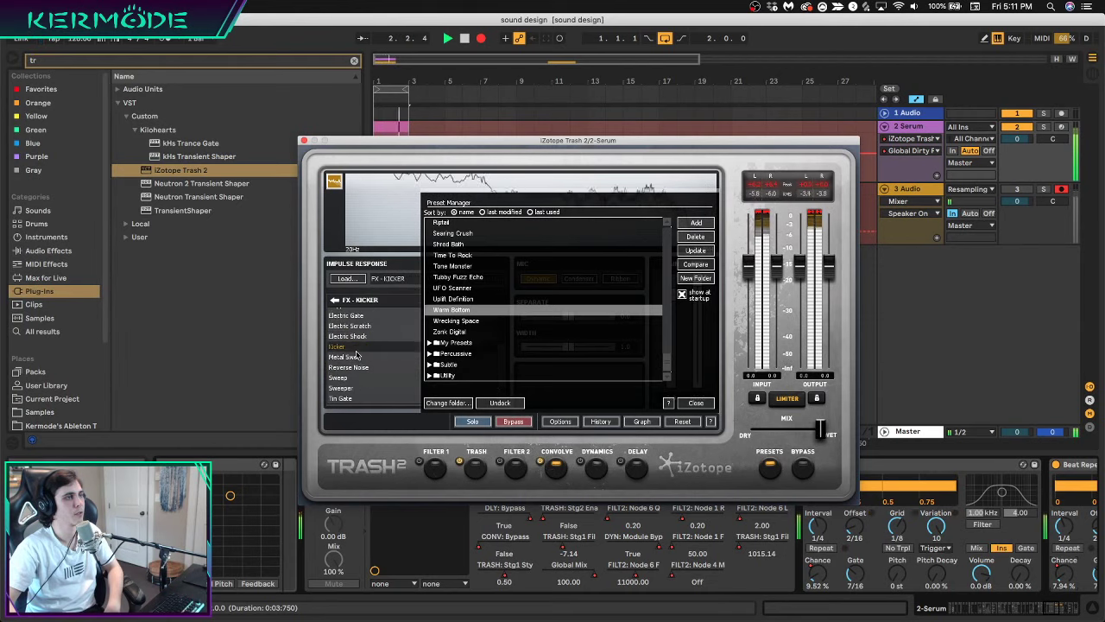
{"action": "key", "text": "Down"}
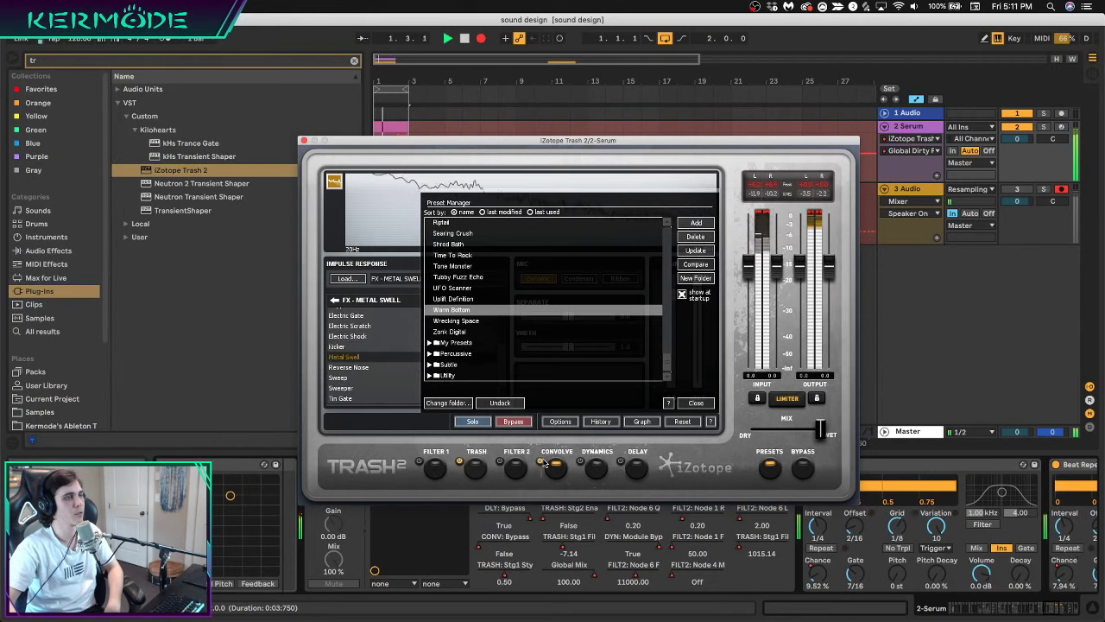
{"action": "left_click", "coordinate": [542, 462]}
Try the Edge presets Bit Funk, Blues By Dark and Bright Scotch, and bypass Convolve and Delay on Bright Scotch
{"action": "scroll", "coordinate": [463, 291], "scroll_direction": "up", "scroll_amount": 10}
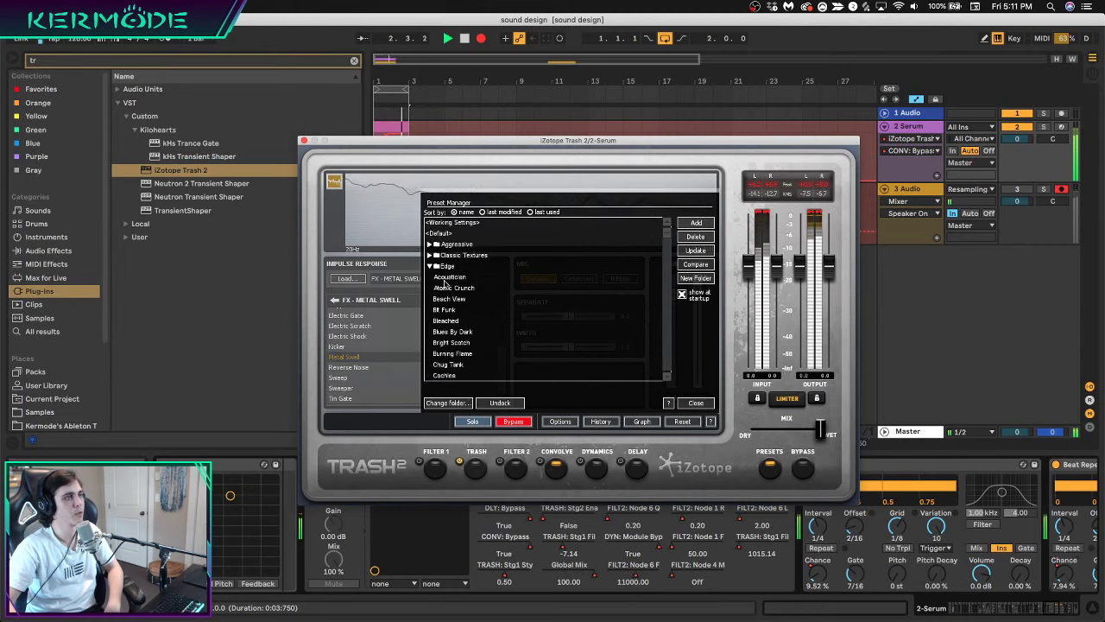
{"action": "left_click", "coordinate": [454, 299]}
{"action": "key", "text": "Down"}
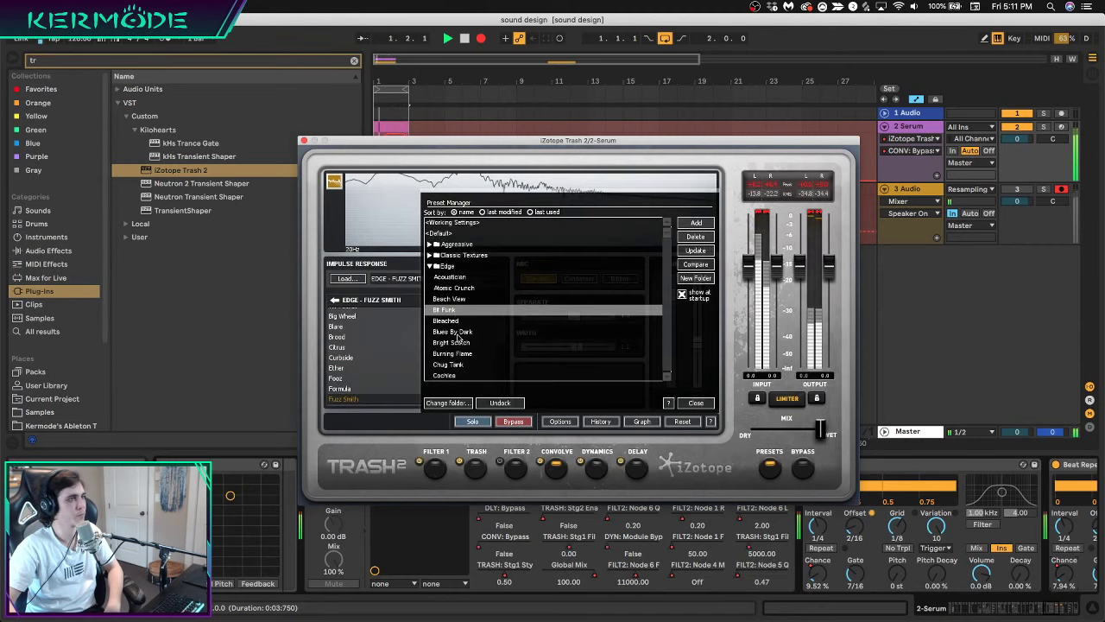
{"action": "left_click", "coordinate": [454, 333]}
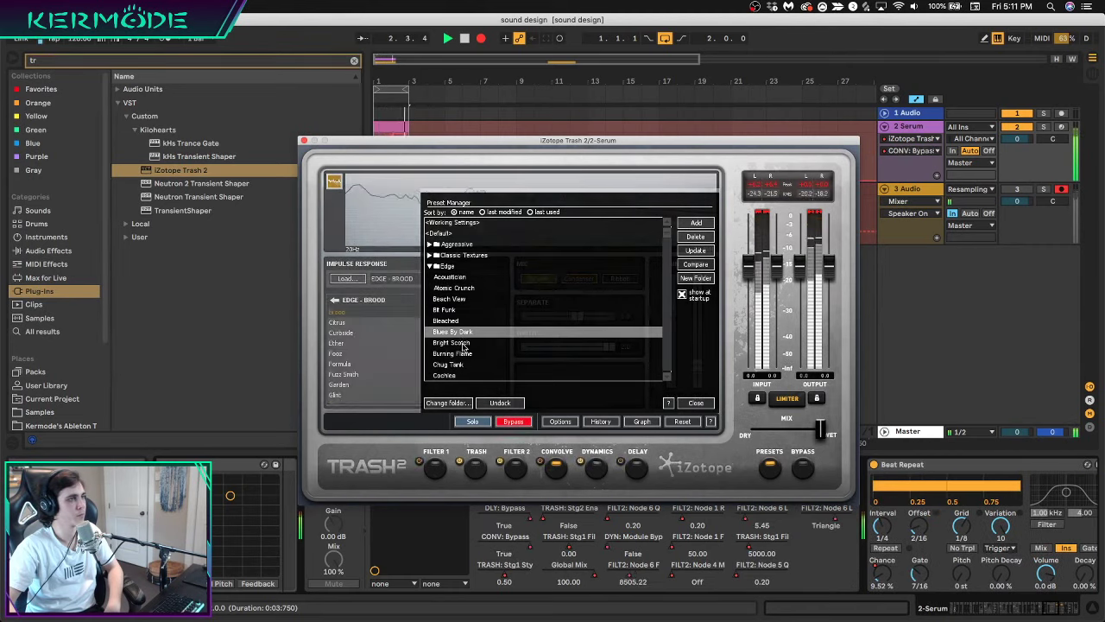
{"action": "left_click", "coordinate": [463, 344]}
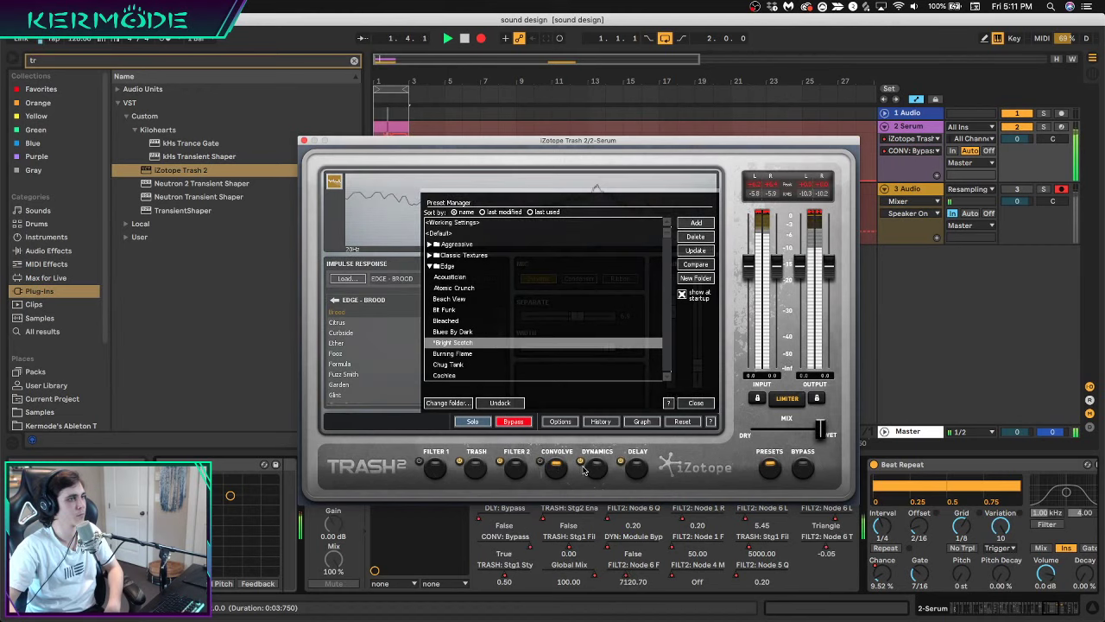
{"action": "left_click", "coordinate": [512, 421]}
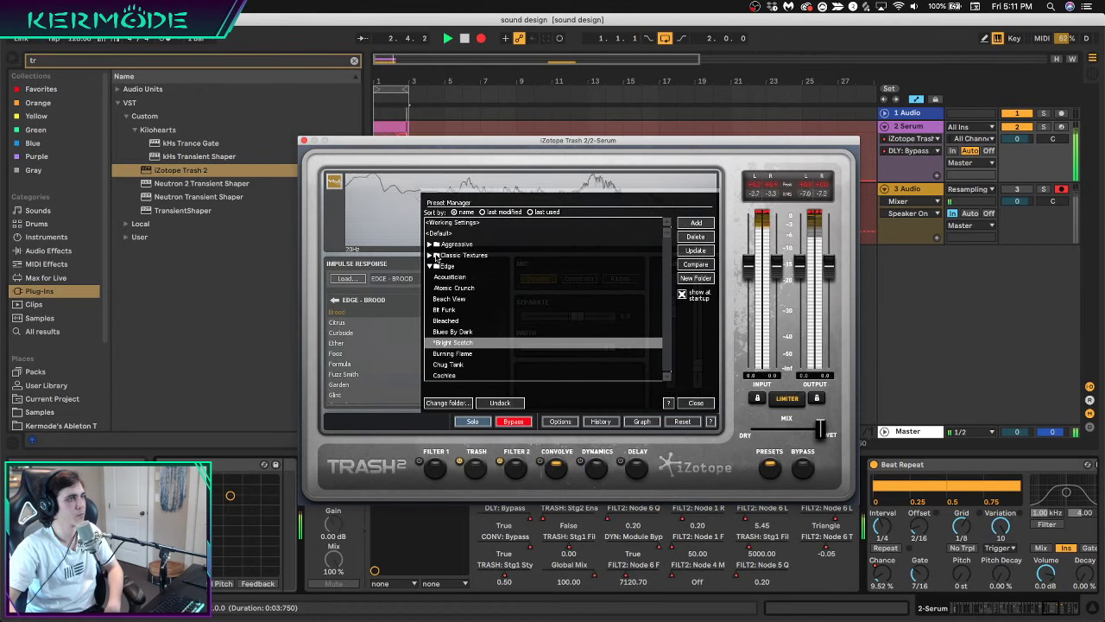
Compare the Aggressive presets Broken Amp Jam and Club Thump, and settle on Broken Amp Jam with Convolve bypassed
{"action": "left_click", "coordinate": [432, 244]}
{"action": "left_click", "coordinate": [456, 287]}
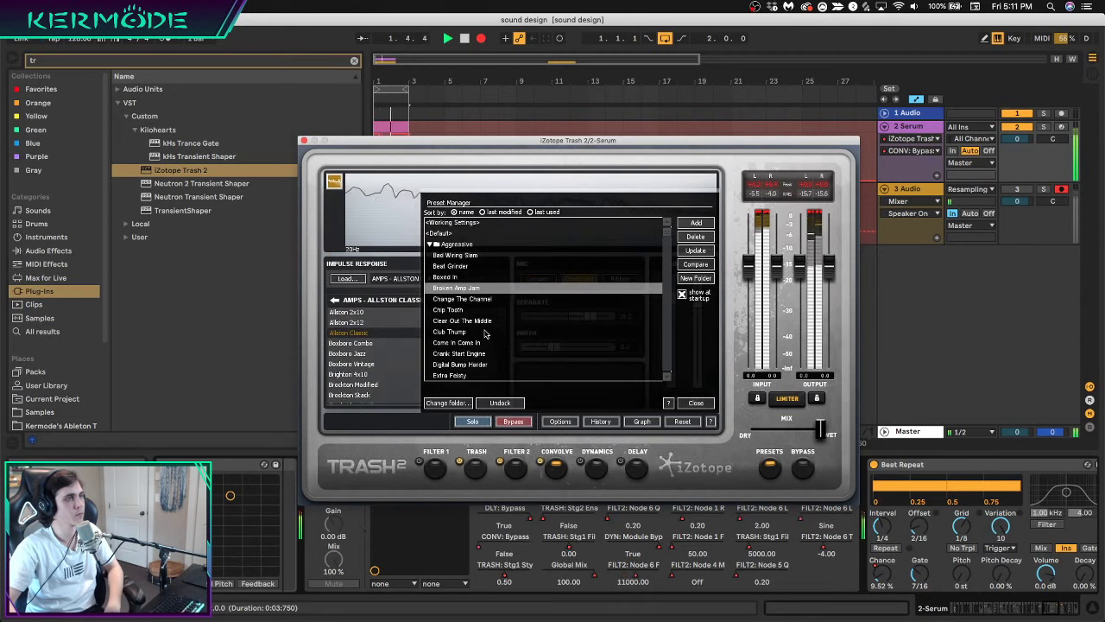
{"action": "left_click", "coordinate": [542, 464]}
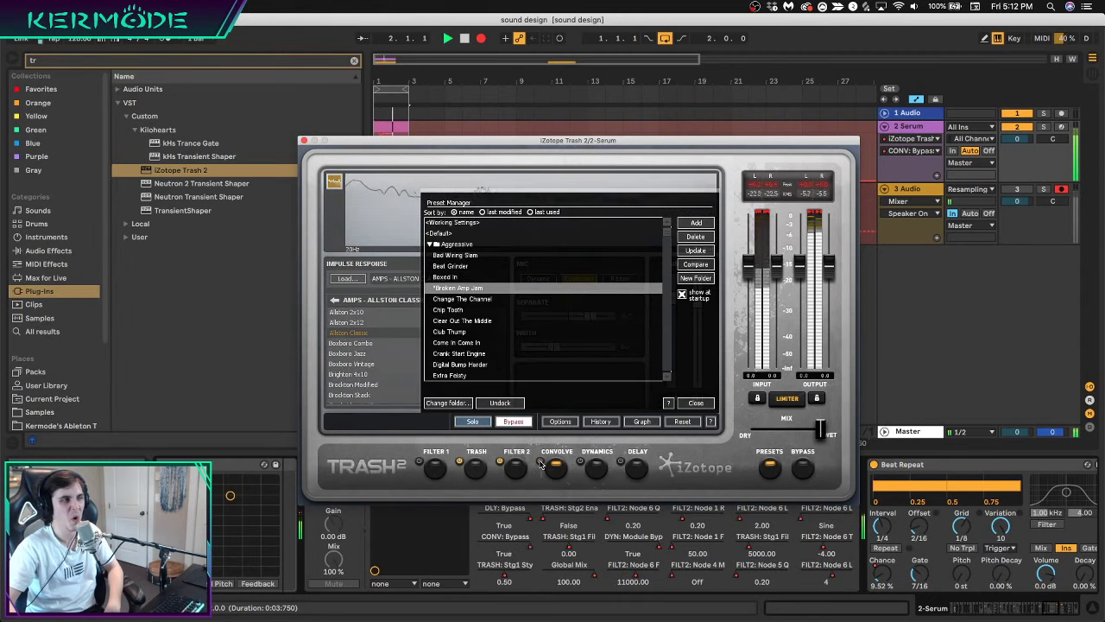
{"action": "left_click", "coordinate": [512, 467]}
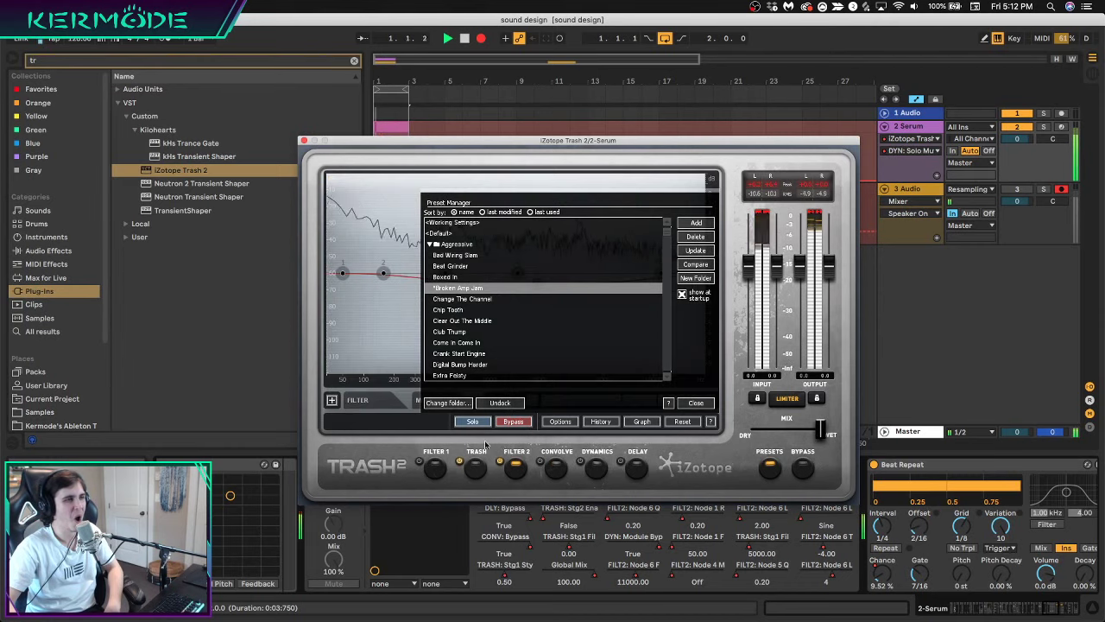
{"action": "left_click", "coordinate": [472, 467]}
{"action": "left_click", "coordinate": [456, 332]}
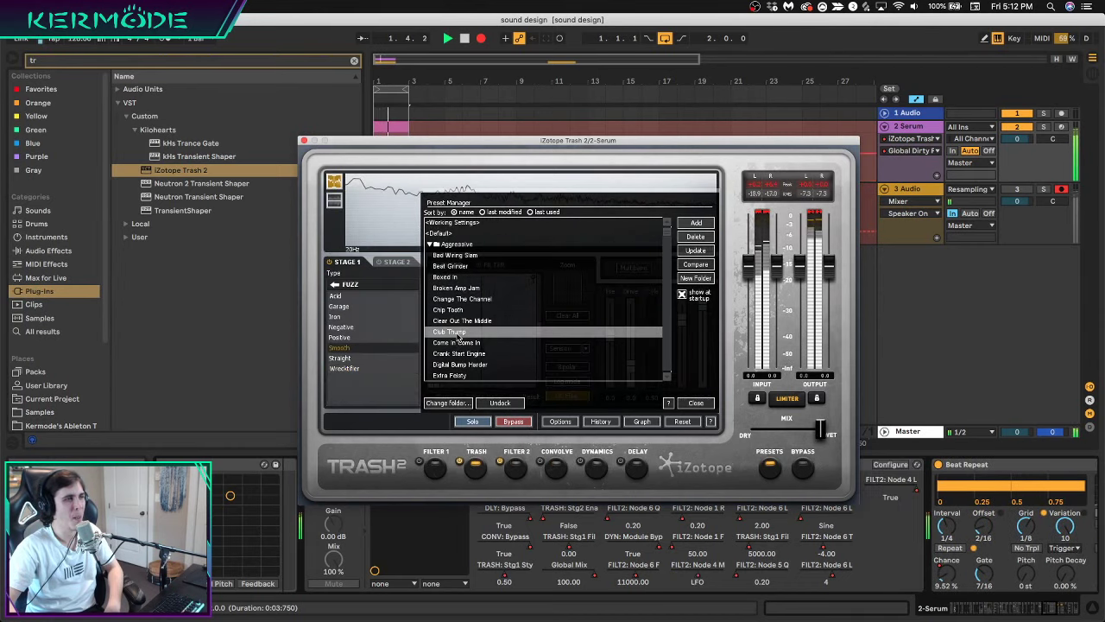
{"action": "left_click", "coordinate": [457, 290]}
{"action": "left_click", "coordinate": [541, 463]}
Switch the Stage 1 distortion type through Iron, Blues Driver, Crunchy Taco and Dense, and close the Preset Manager
{"action": "left_click", "coordinate": [345, 317]}
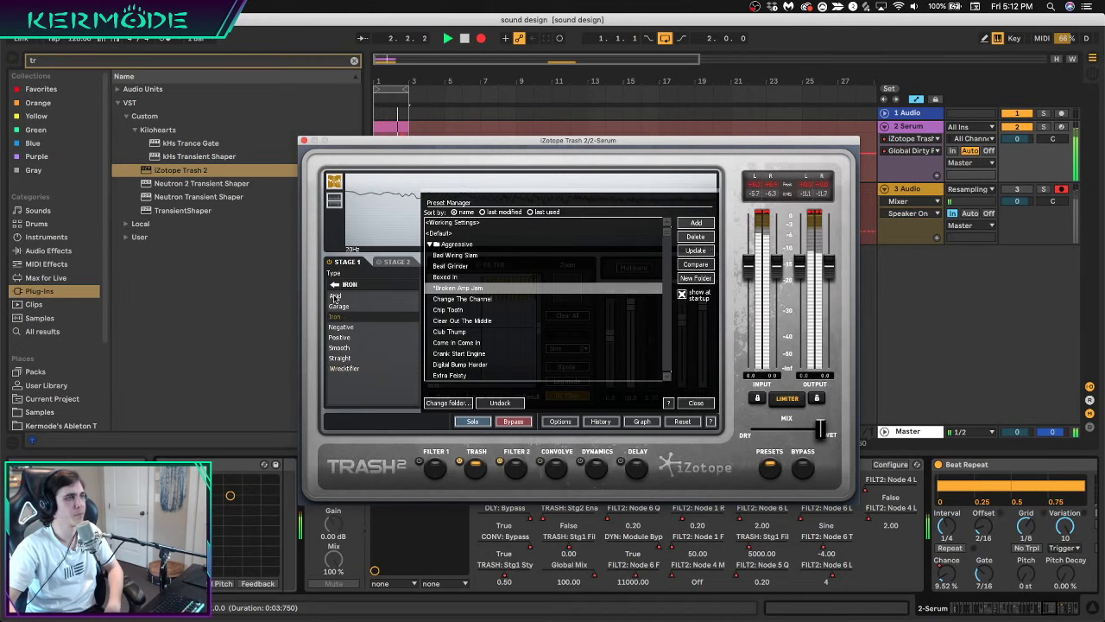
{"action": "left_click", "coordinate": [335, 284]}
{"action": "left_click", "coordinate": [339, 308]}
{"action": "left_click", "coordinate": [340, 309]}
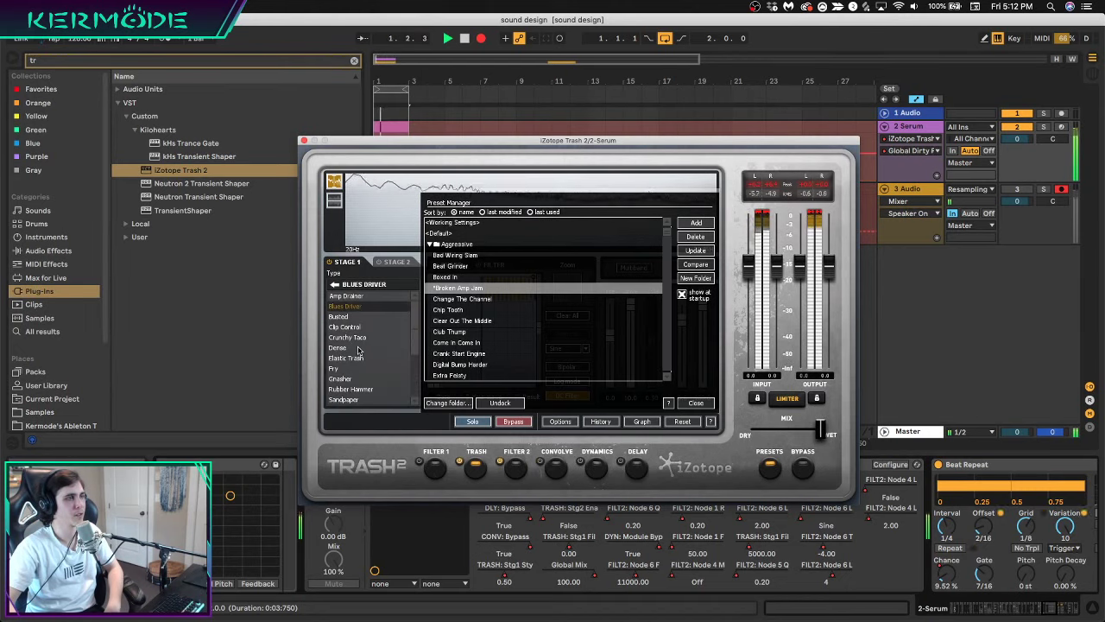
{"action": "left_click", "coordinate": [348, 336]}
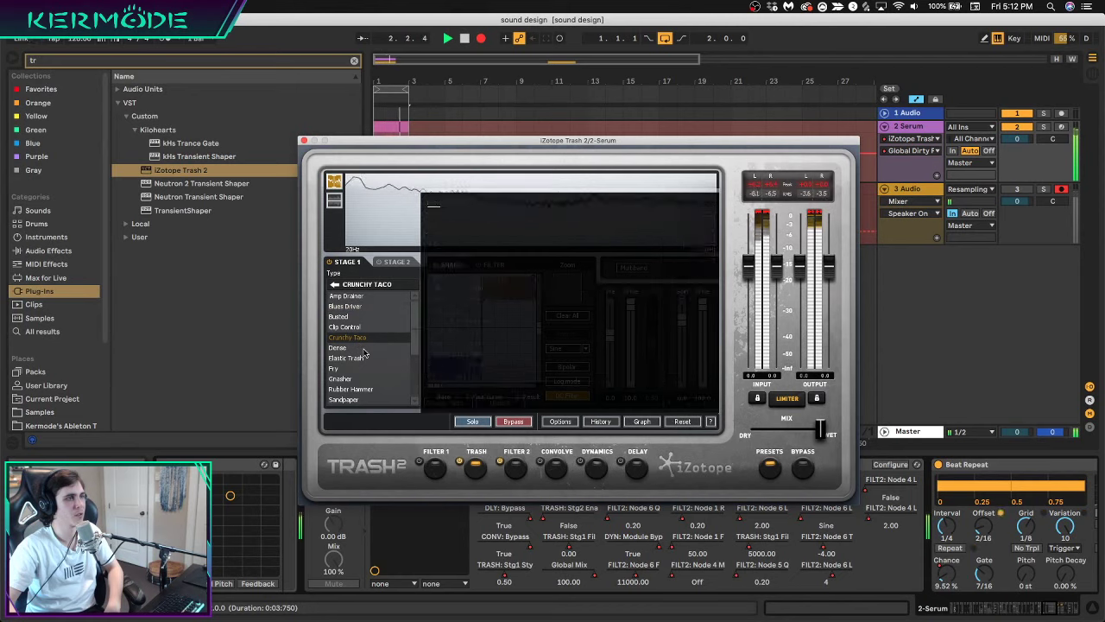
{"action": "left_click", "coordinate": [696, 403]}
{"action": "left_click", "coordinate": [362, 349]}
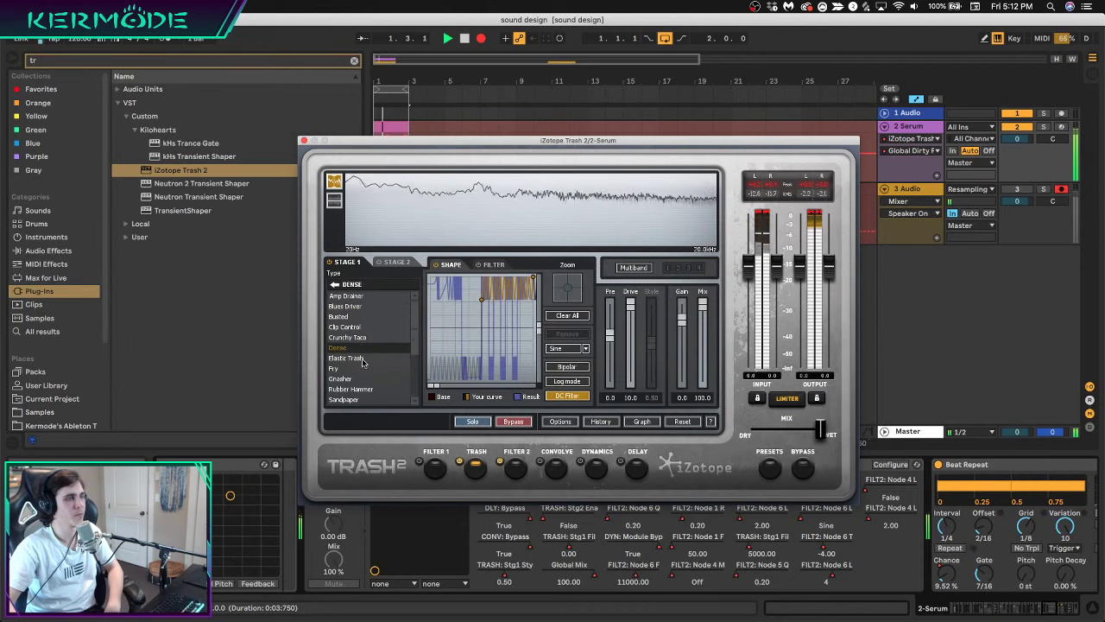
Switch the Stage 1 Distort type through Elastic Trash, Gnasher and Tarnish, ending on Ten Inch Spike
{"action": "left_click", "coordinate": [361, 358]}
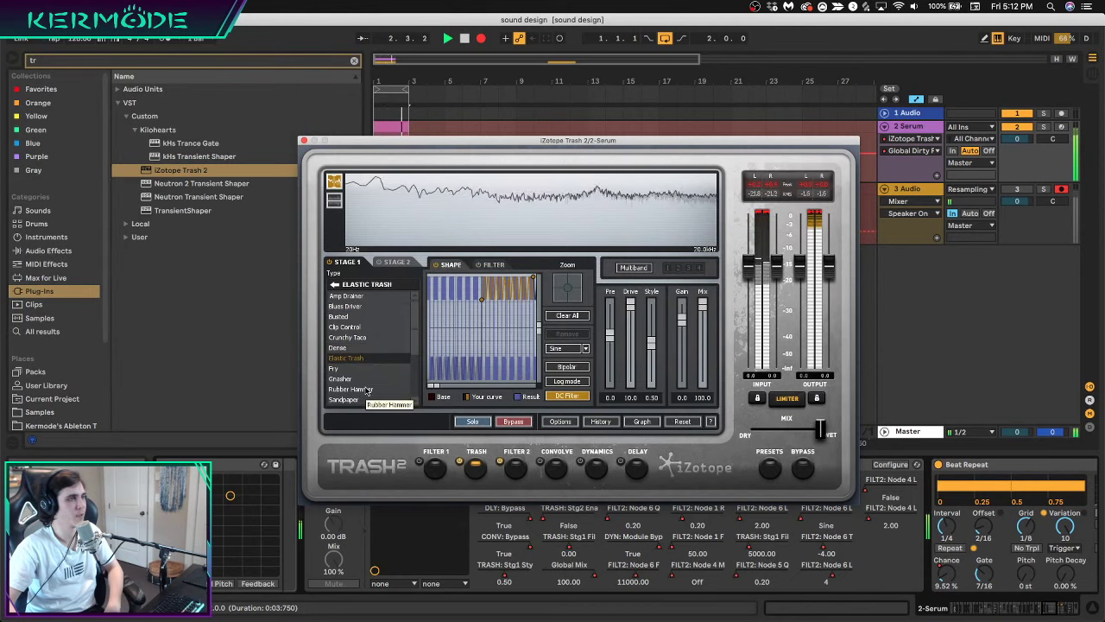
{"action": "left_click", "coordinate": [362, 380]}
{"action": "left_click", "coordinate": [366, 358]}
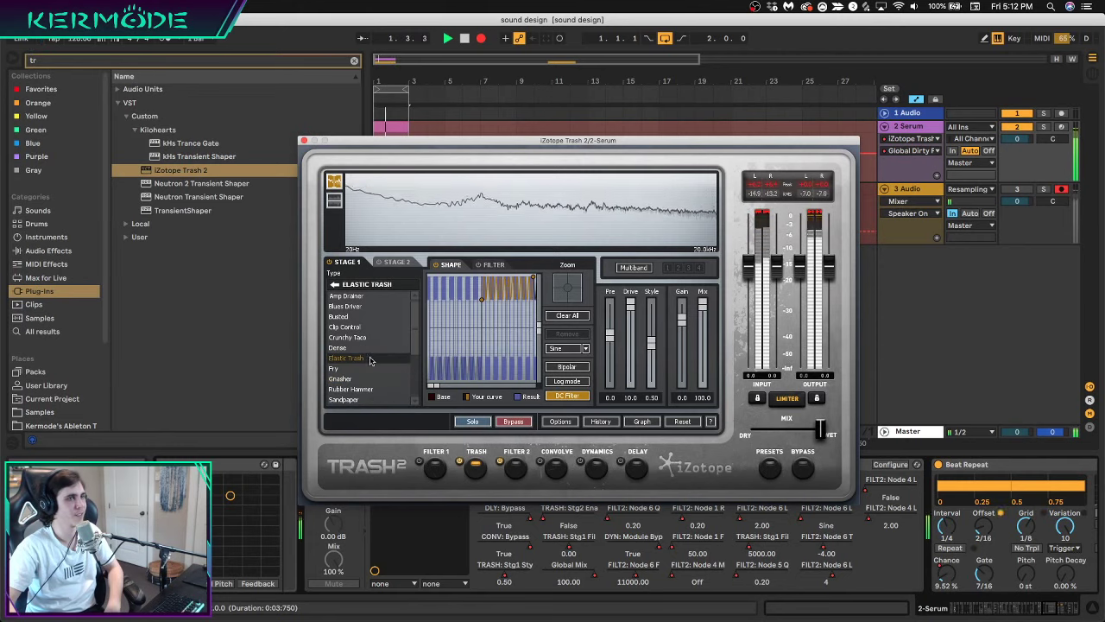
{"action": "left_click", "coordinate": [409, 329]}
{"action": "left_click", "coordinate": [366, 379]}
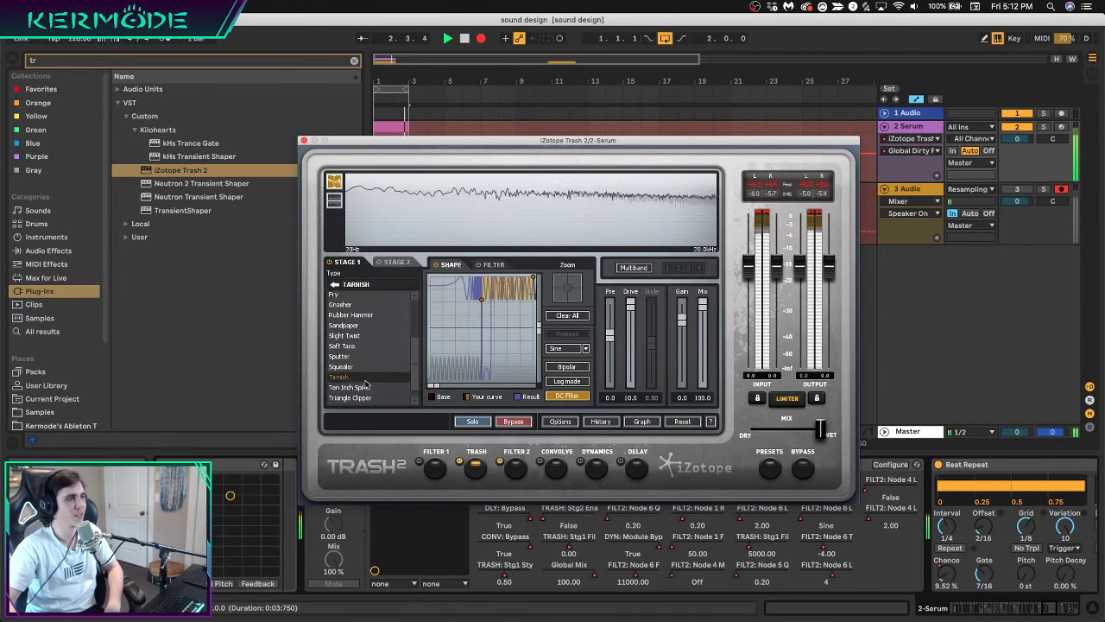
{"action": "left_click", "coordinate": [359, 388]}
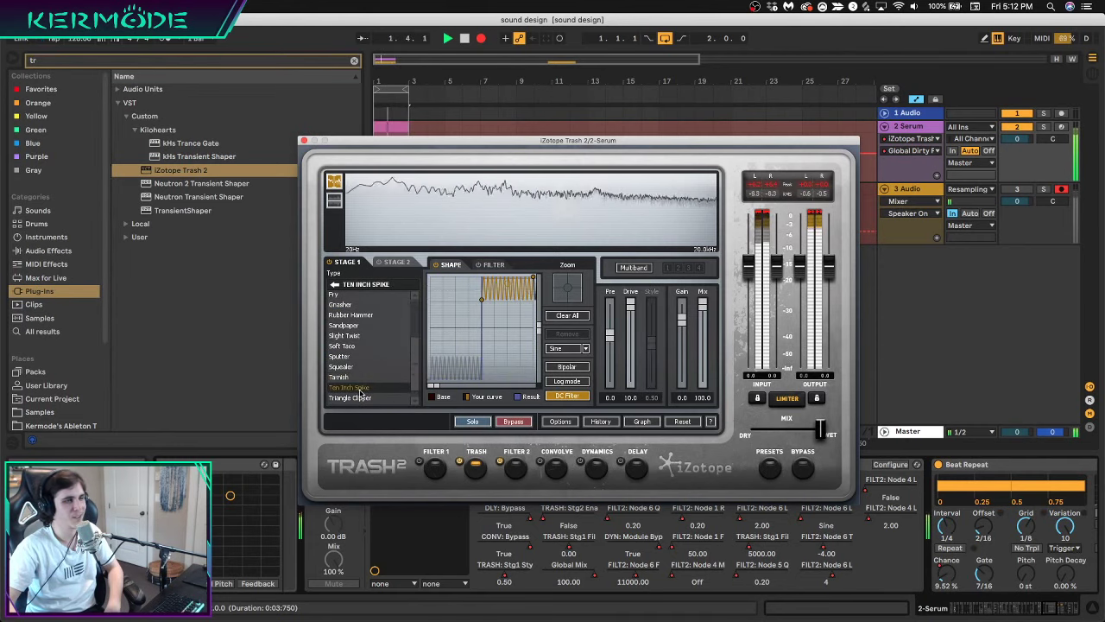
Switch Stage 1 to the Faulty distortion types and try Radio Contact, Faulty Transistor, Cold Solder and Bad Breakup
{"action": "left_click", "coordinate": [335, 284]}
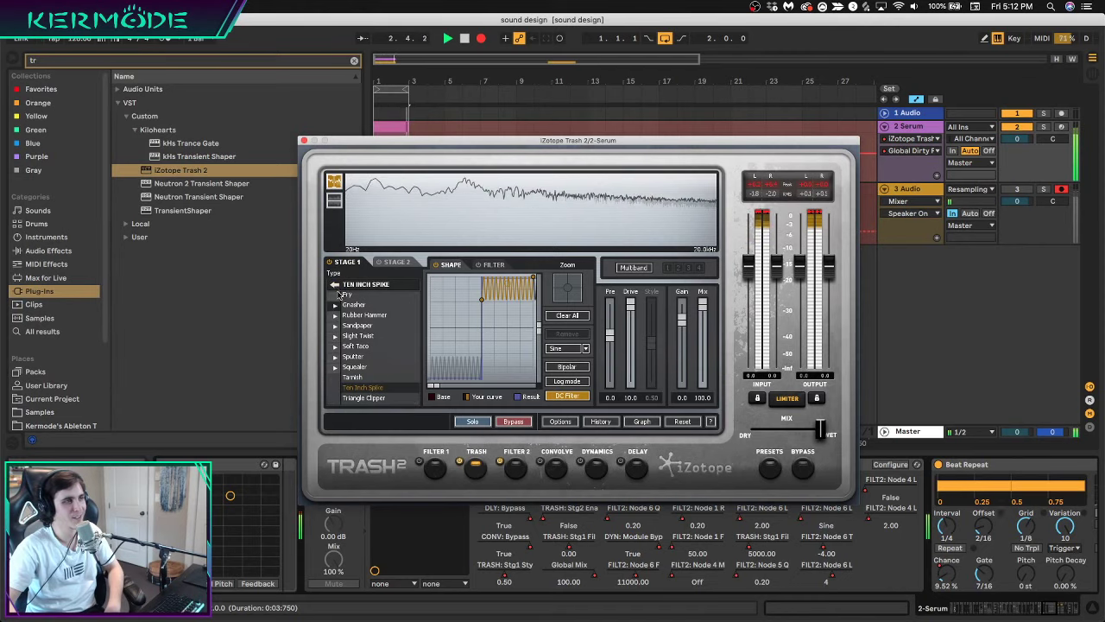
{"action": "left_click", "coordinate": [341, 327]}
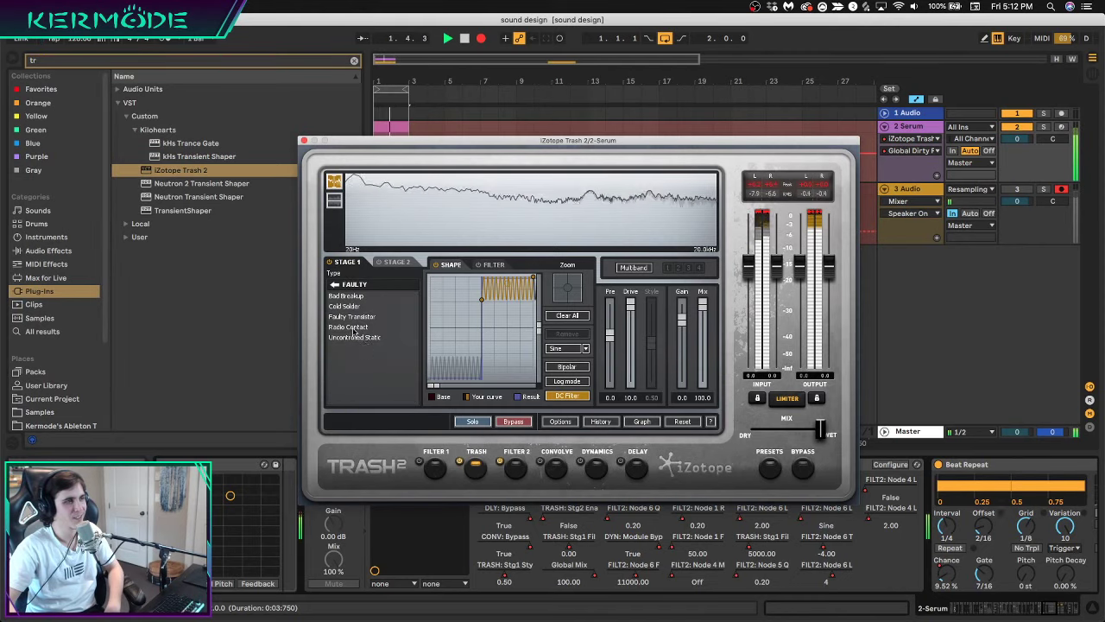
{"action": "left_click", "coordinate": [349, 328]}
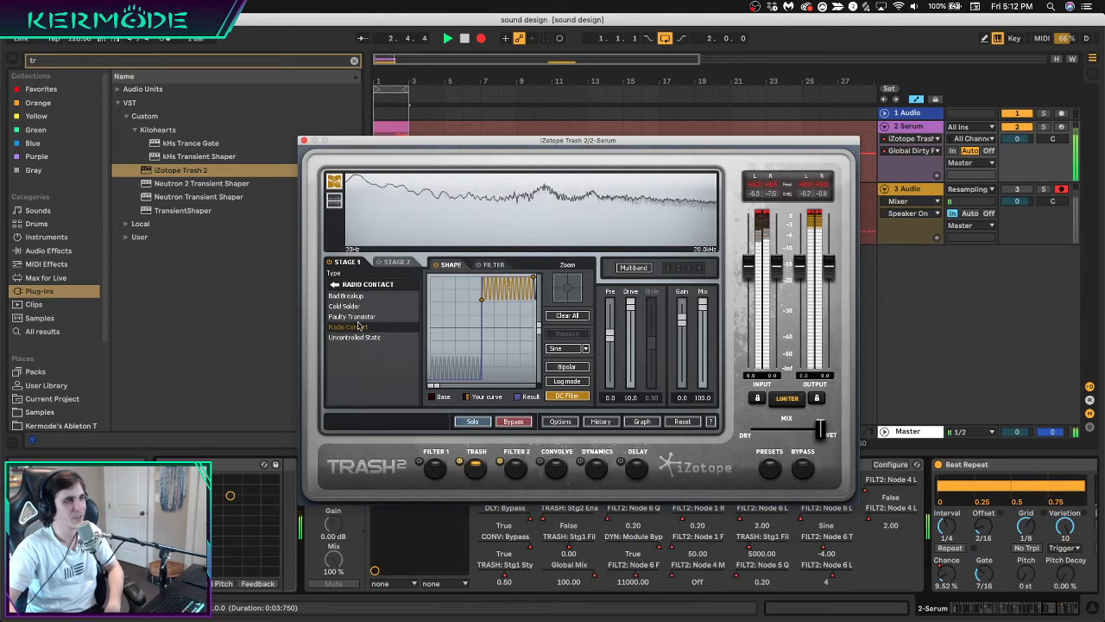
{"action": "left_click", "coordinate": [359, 317]}
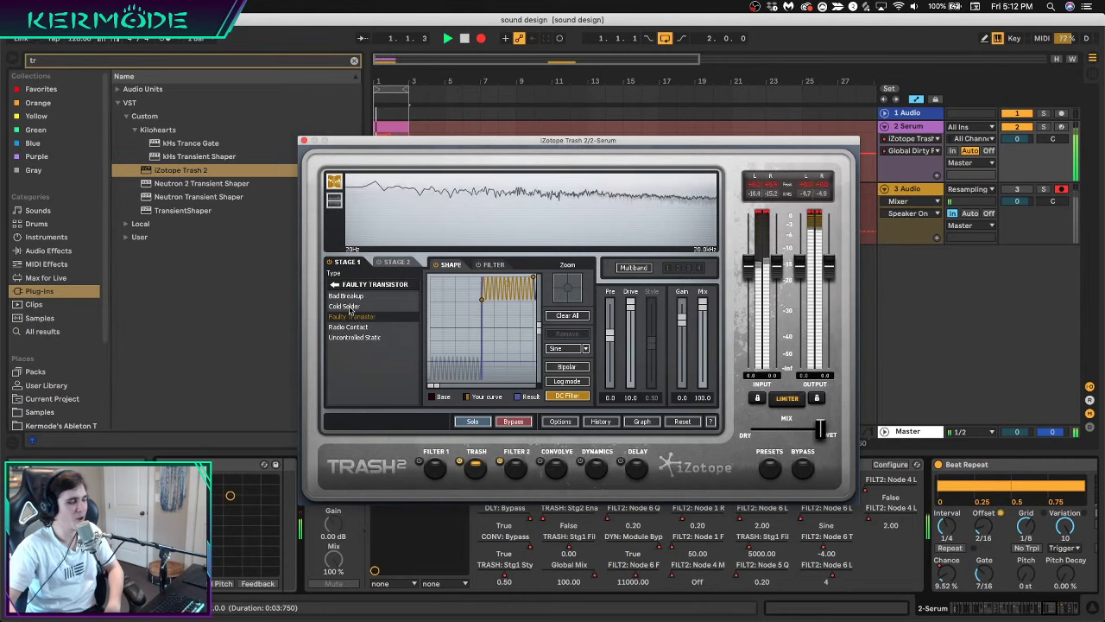
{"action": "left_click", "coordinate": [344, 307]}
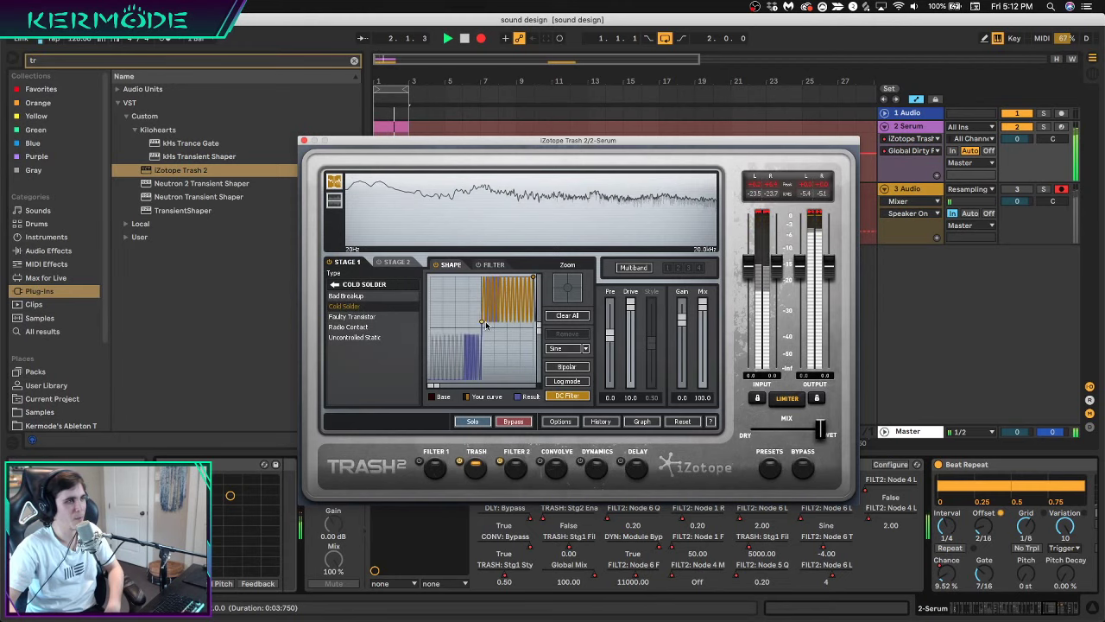
{"action": "left_click", "coordinate": [349, 296]}
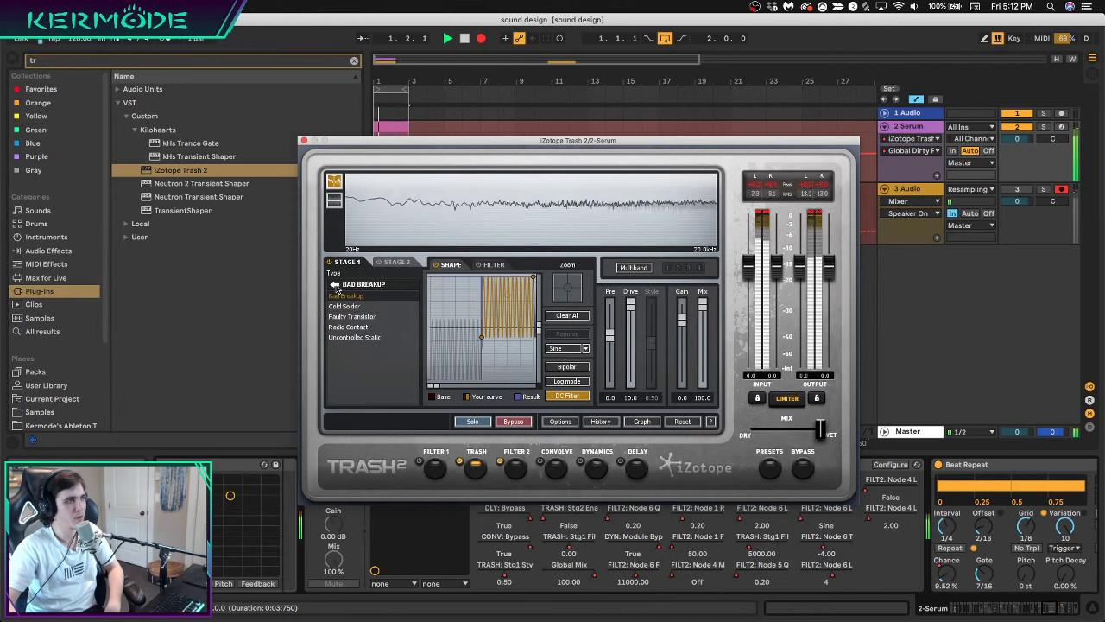
Switch Stage 1 to the Heavy distortion types and try Impaler, Hard Limits and Cracked Actress, returning to Hard Limits
{"action": "left_click", "coordinate": [334, 285]}
{"action": "left_click", "coordinate": [357, 348]}
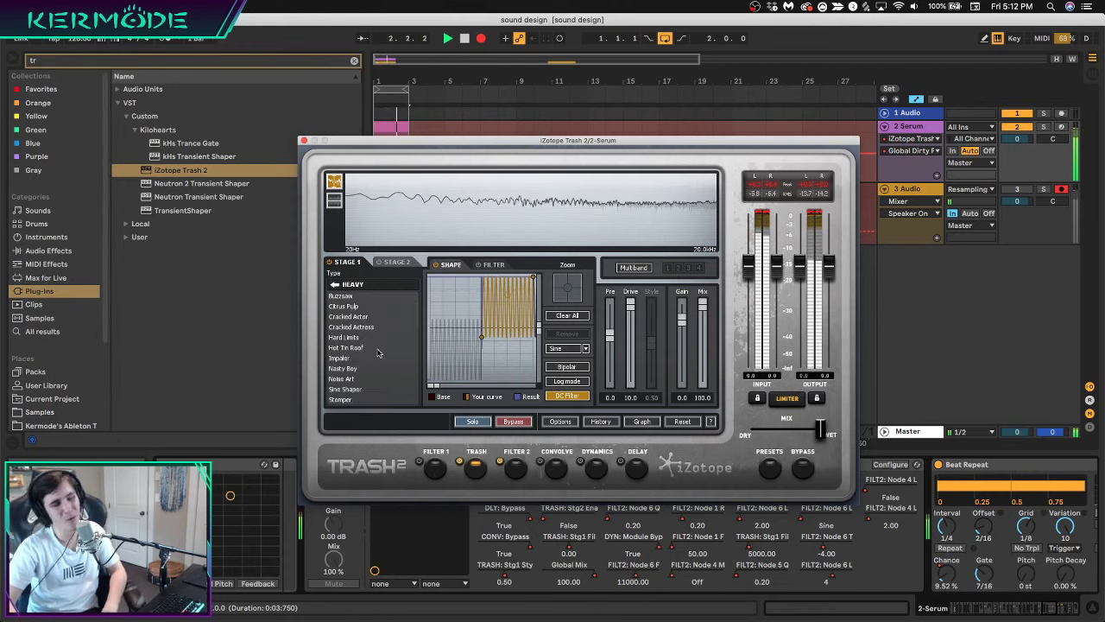
{"action": "left_click", "coordinate": [356, 359]}
{"action": "left_click", "coordinate": [343, 337]}
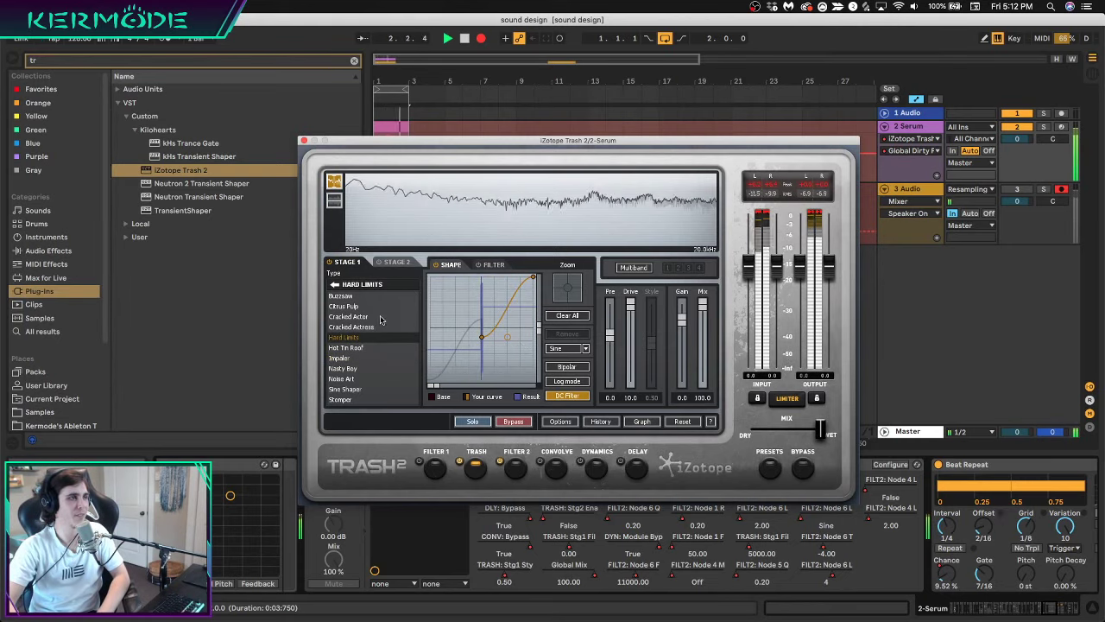
{"action": "left_click", "coordinate": [355, 328]}
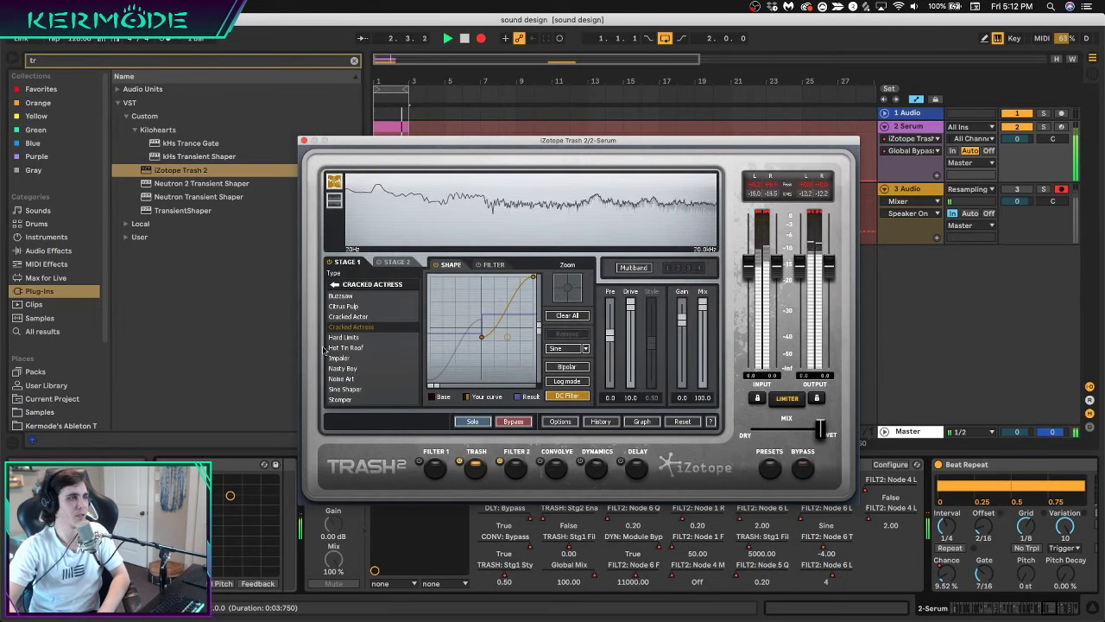
{"action": "left_click", "coordinate": [343, 337]}
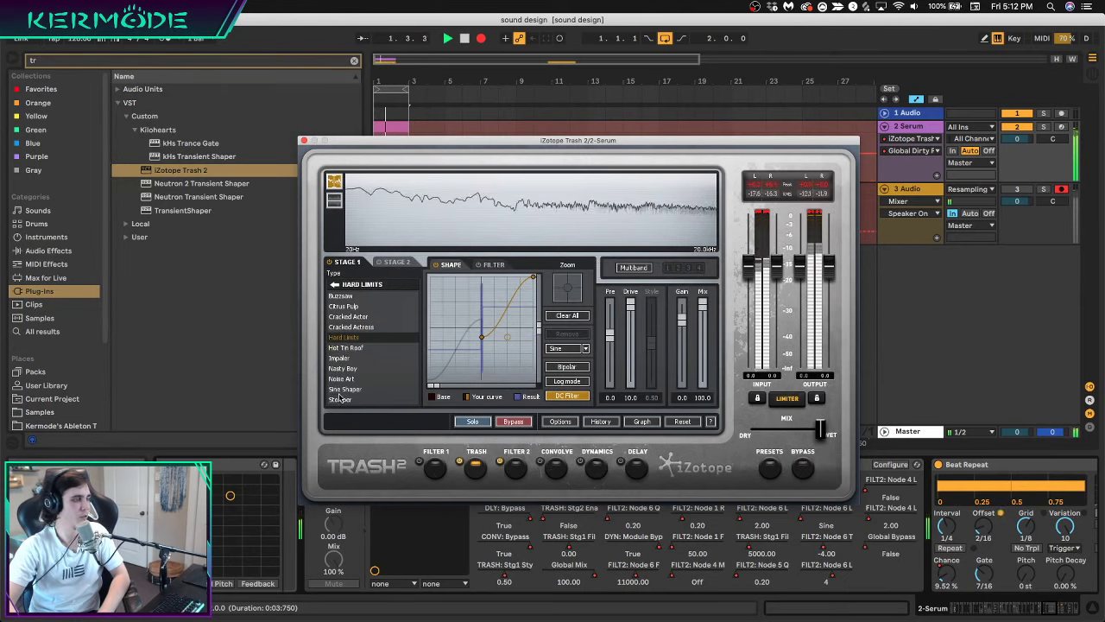
Try the Heavy types Sine Shaper, Noise Art, Nasty Boy and Cracked Actress, raise the waveshaper curve's central node, and end on Noise Art
{"action": "left_click", "coordinate": [345, 390]}
{"action": "left_click", "coordinate": [351, 380]}
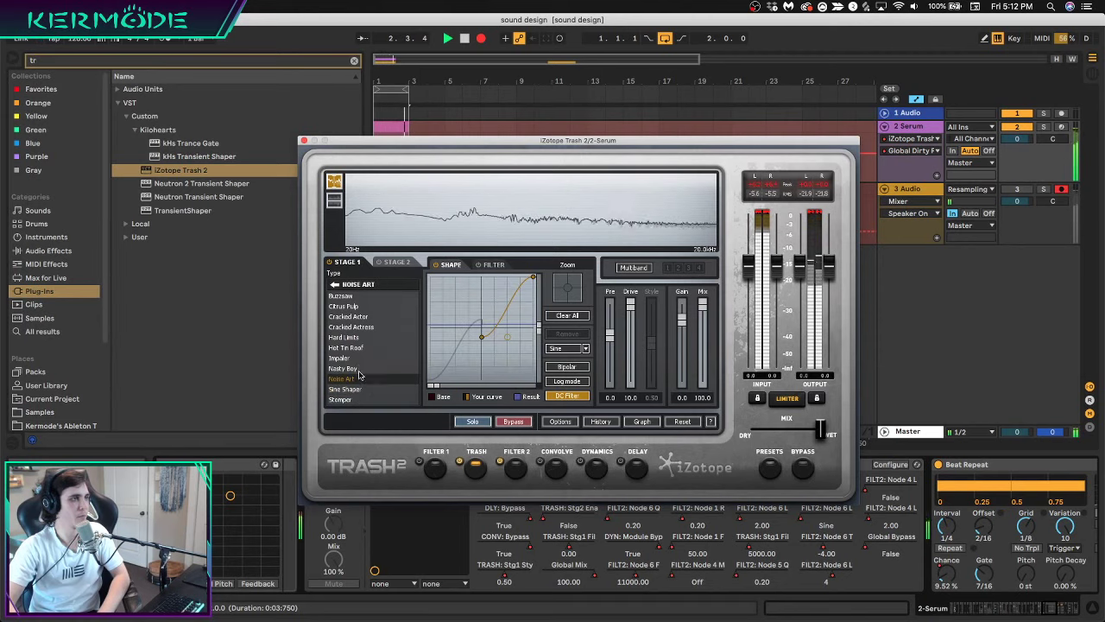
{"action": "left_click", "coordinate": [346, 368]}
{"action": "mouse_move", "coordinate": [485, 341]}
{"action": "left_mouse_down"}
{"action": "mouse_move", "coordinate": [489, 369]}
{"action": "mouse_move", "coordinate": [488, 330]}
{"action": "left_mouse_up"}
{"action": "left_click", "coordinate": [378, 328]}
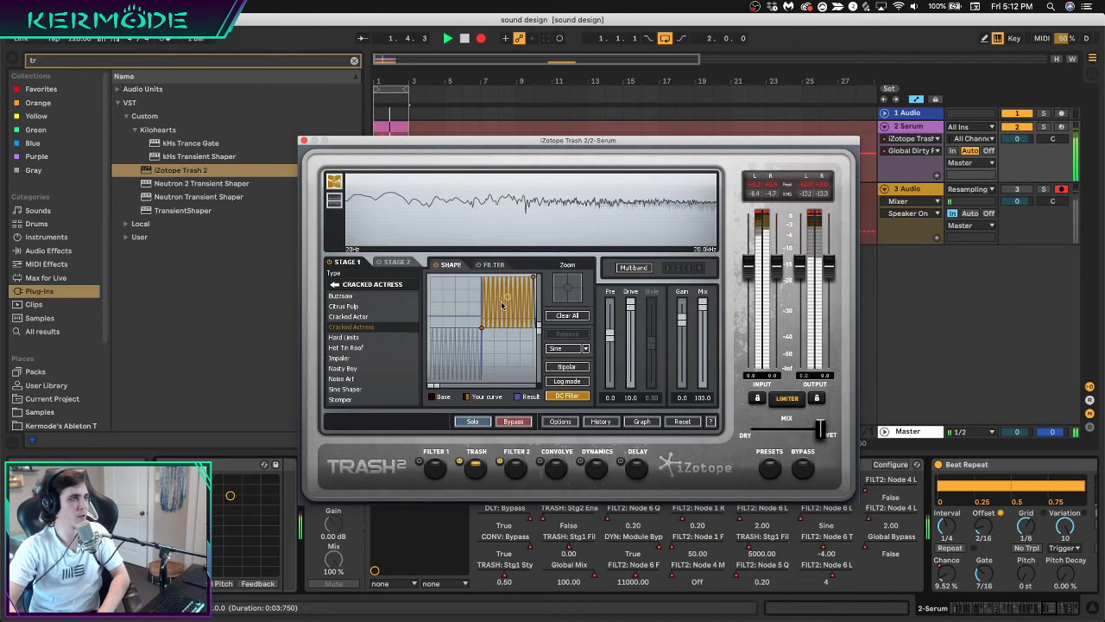
{"action": "left_click", "coordinate": [349, 377]}
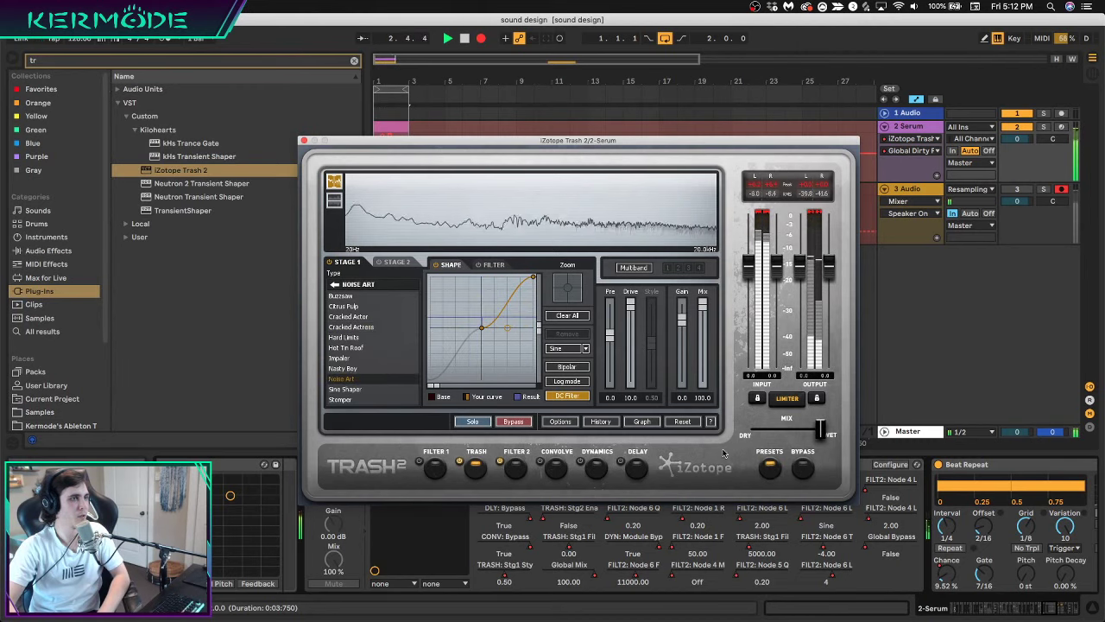
Try the Aggressive presets Come In Come In and Change The Channel, and settle on Clear Out The Middle with Convolve bypassed
{"action": "left_click", "coordinate": [769, 467]}
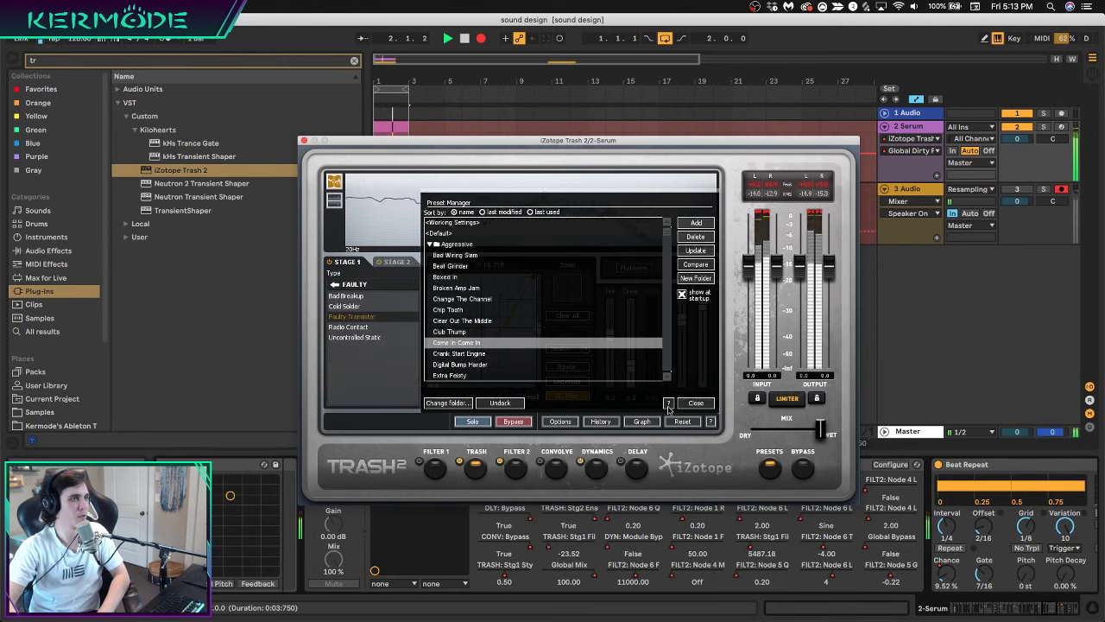
{"action": "left_click", "coordinate": [695, 403]}
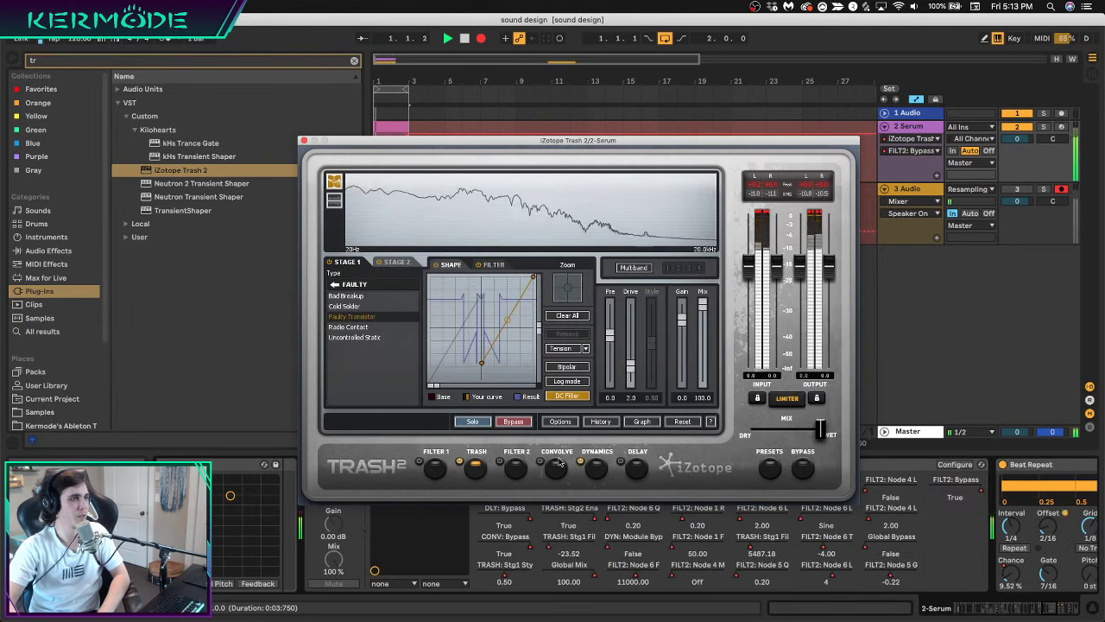
{"action": "left_click", "coordinate": [770, 468]}
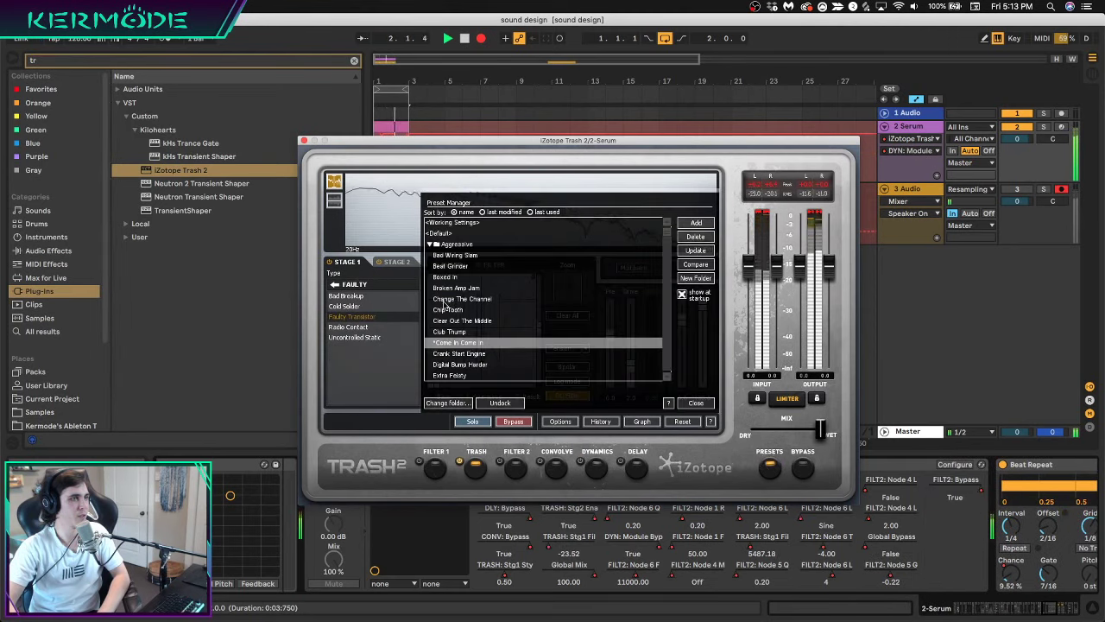
{"action": "left_click", "coordinate": [452, 298]}
{"action": "left_click", "coordinate": [456, 321]}
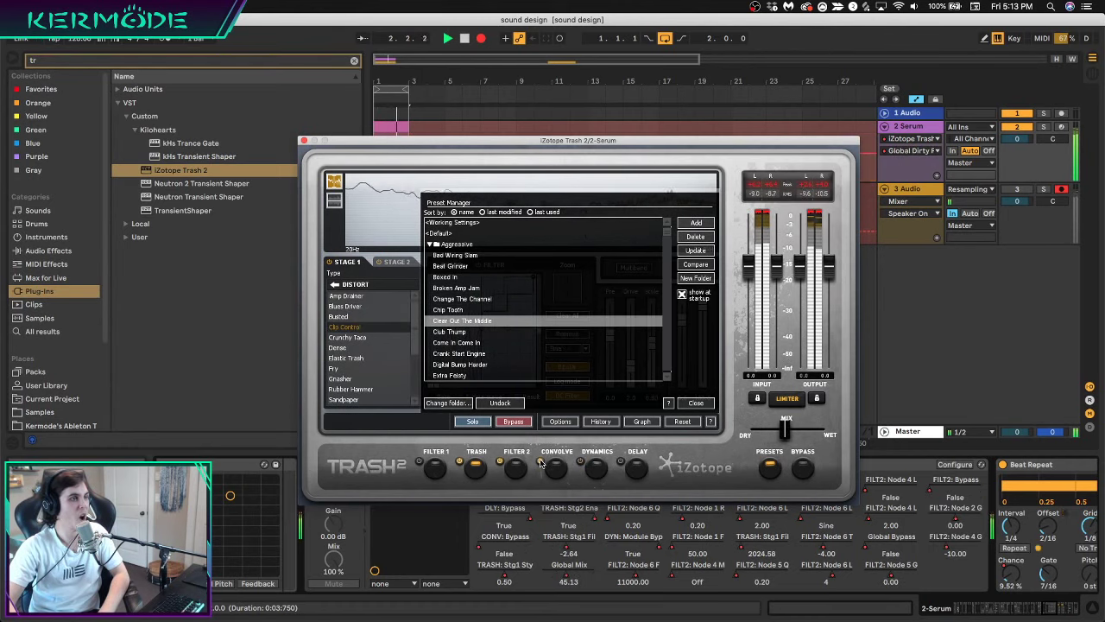
{"action": "left_click", "coordinate": [541, 464]}
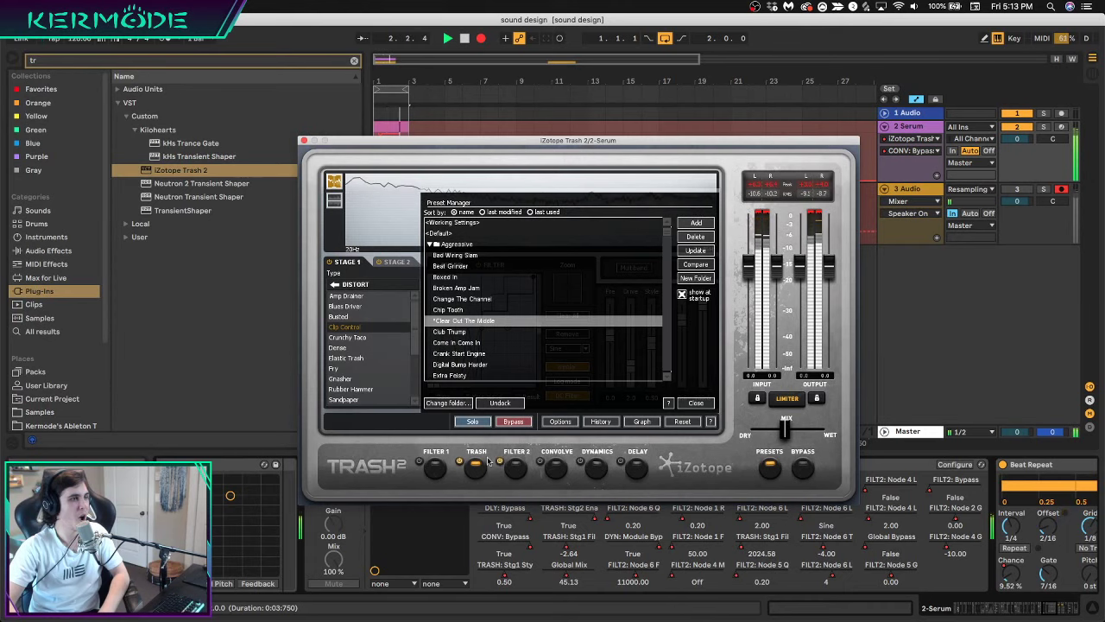
Switch the Clear Out The Middle preset's Stage 1 type through Elastic Trash, Busted, Squealer, Tarnish, Ten Inch Spike and Triangle Clipper
{"action": "left_click", "coordinate": [348, 358]}
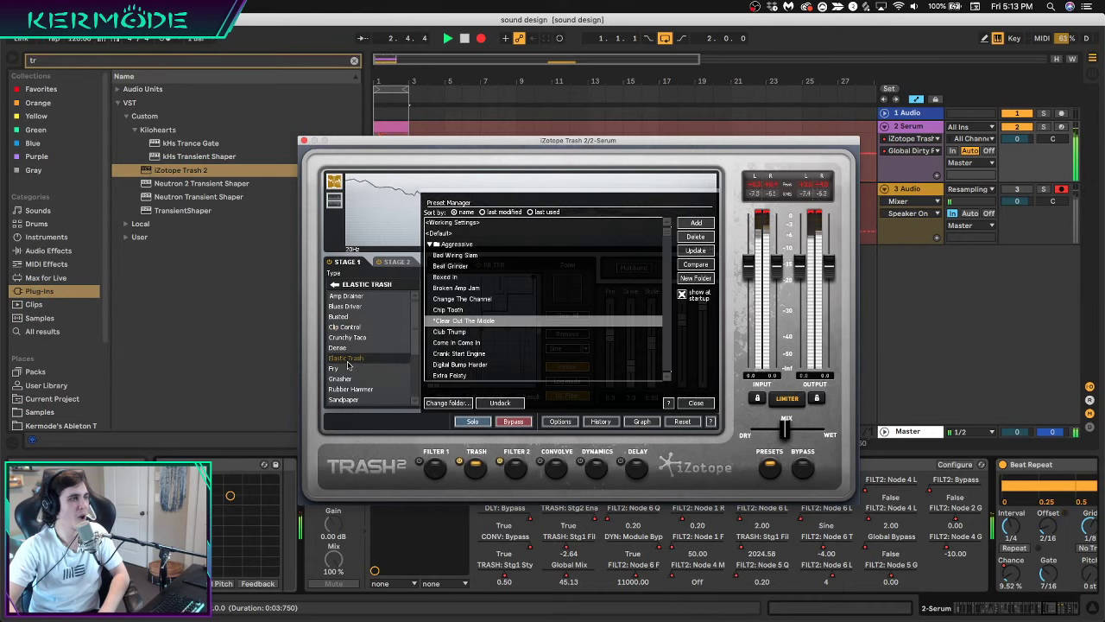
{"action": "left_click", "coordinate": [356, 318]}
{"action": "scroll", "coordinate": [359, 333], "scroll_direction": "down", "scroll_amount": 5}
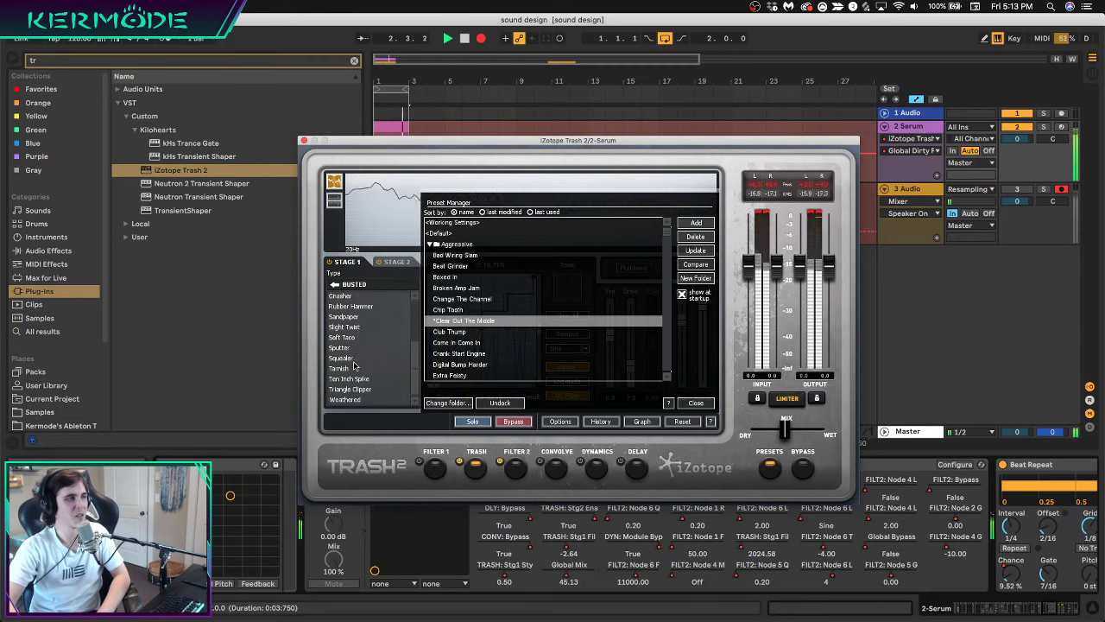
{"action": "left_click", "coordinate": [341, 358]}
{"action": "left_click", "coordinate": [355, 369]}
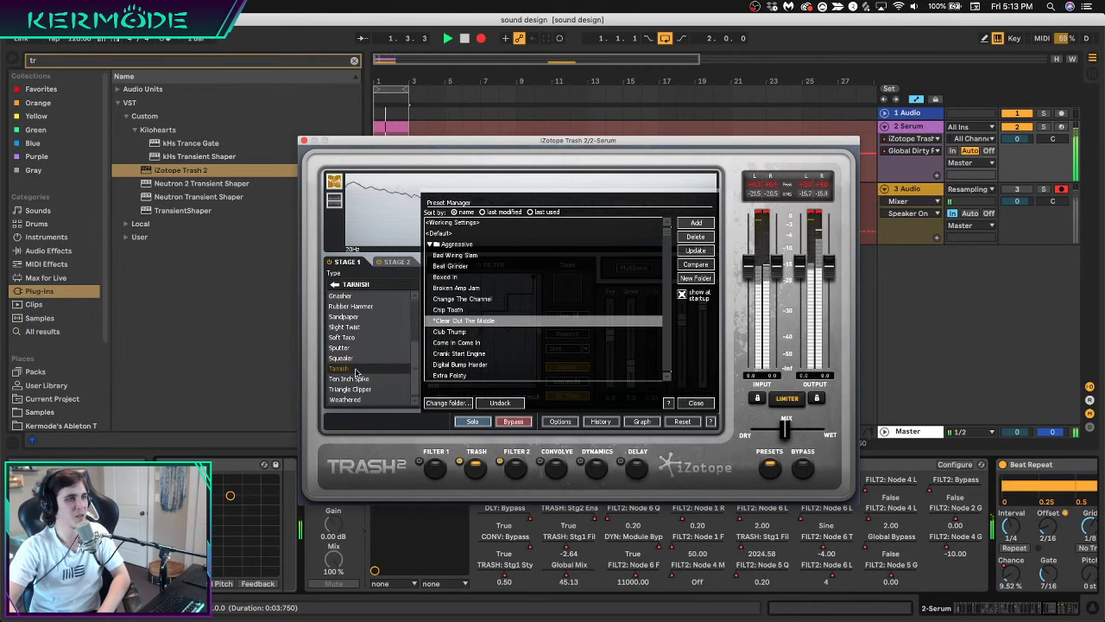
{"action": "left_click", "coordinate": [358, 380]}
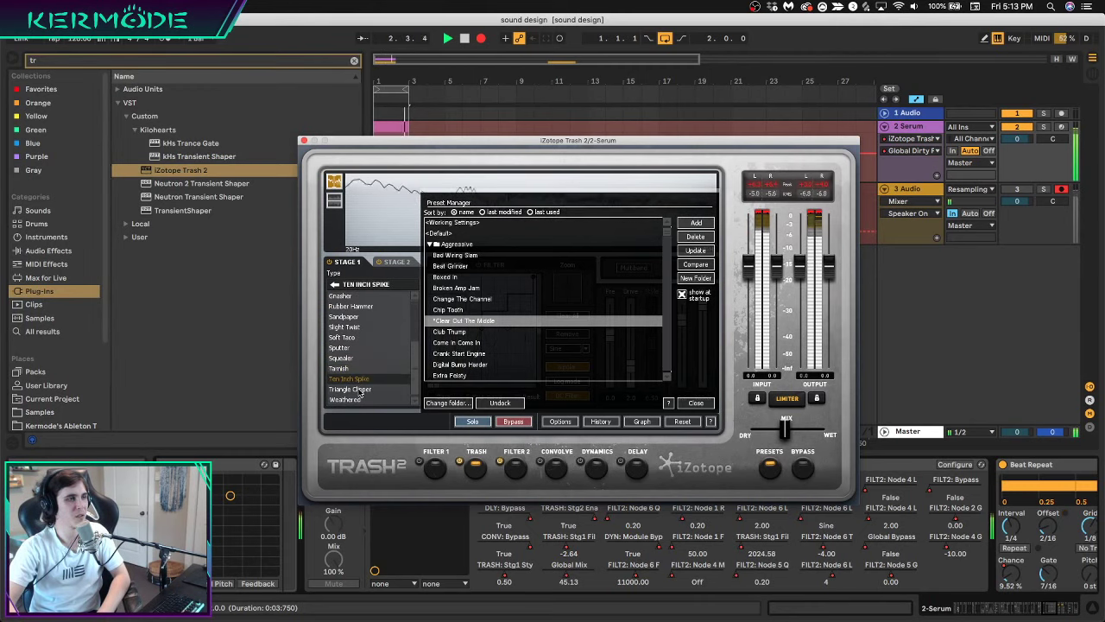
{"action": "left_click", "coordinate": [356, 389]}
Load the Moist Mouth preset and bypass Dynamics, Delay, Filter 2 and Filter 1
{"action": "scroll", "coordinate": [450, 354], "scroll_direction": "down", "scroll_amount": 5}
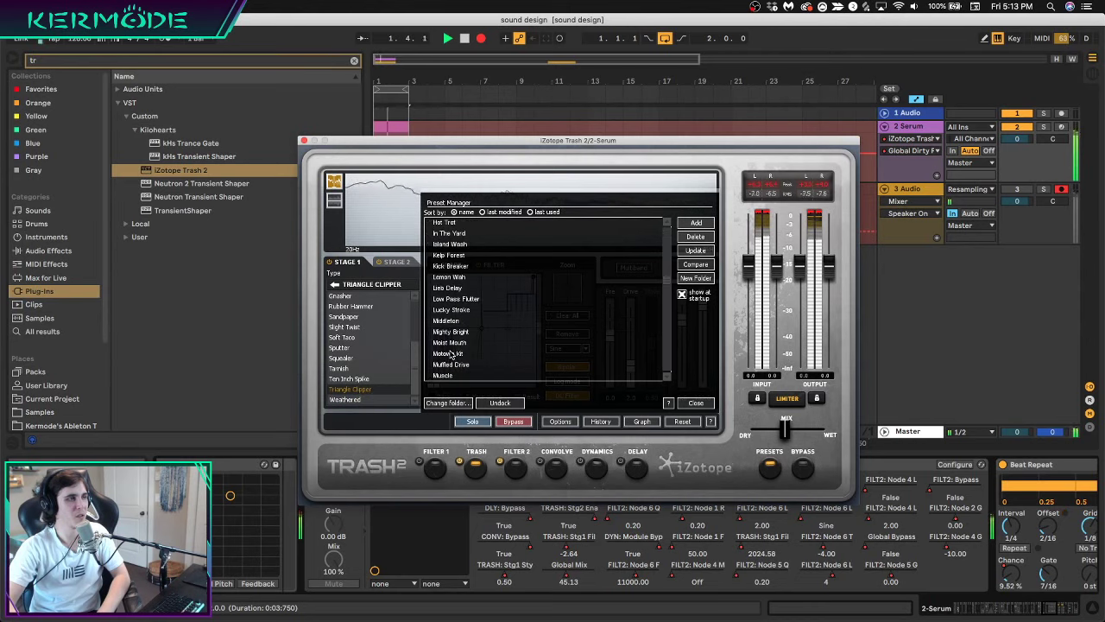
{"action": "left_click", "coordinate": [451, 343]}
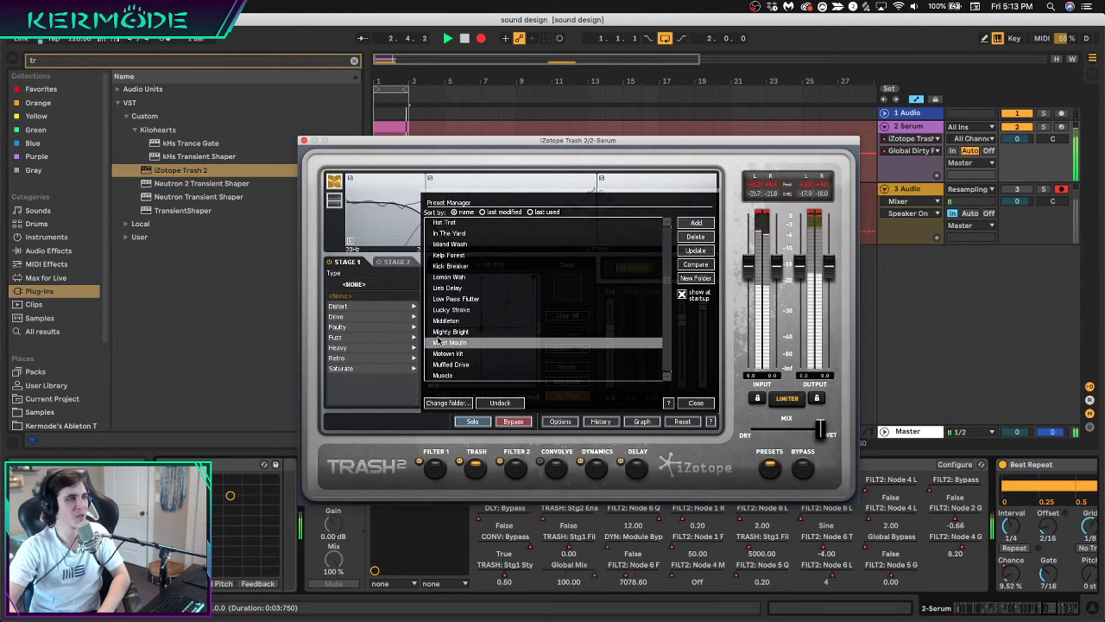
{"action": "left_click", "coordinate": [625, 465]}
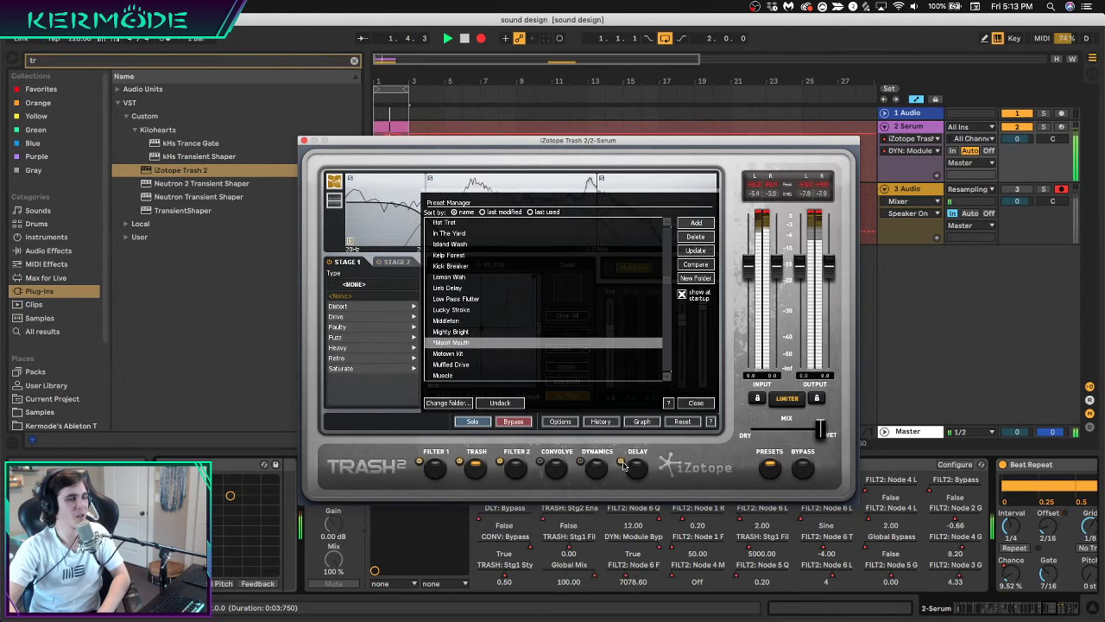
{"action": "left_click", "coordinate": [504, 462]}
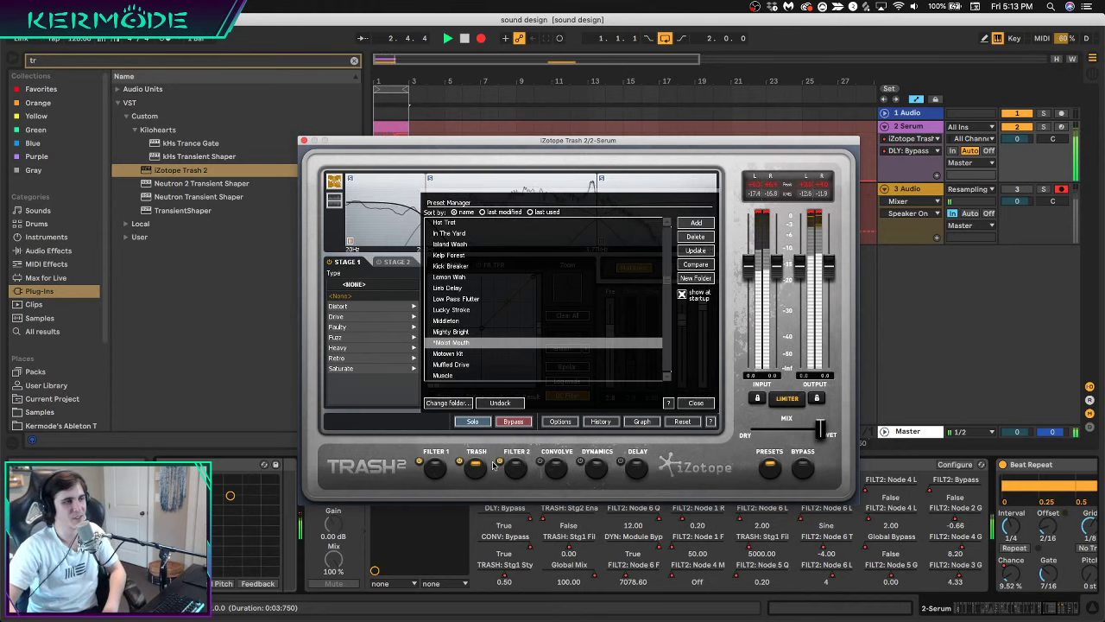
{"action": "left_click", "coordinate": [420, 461]}
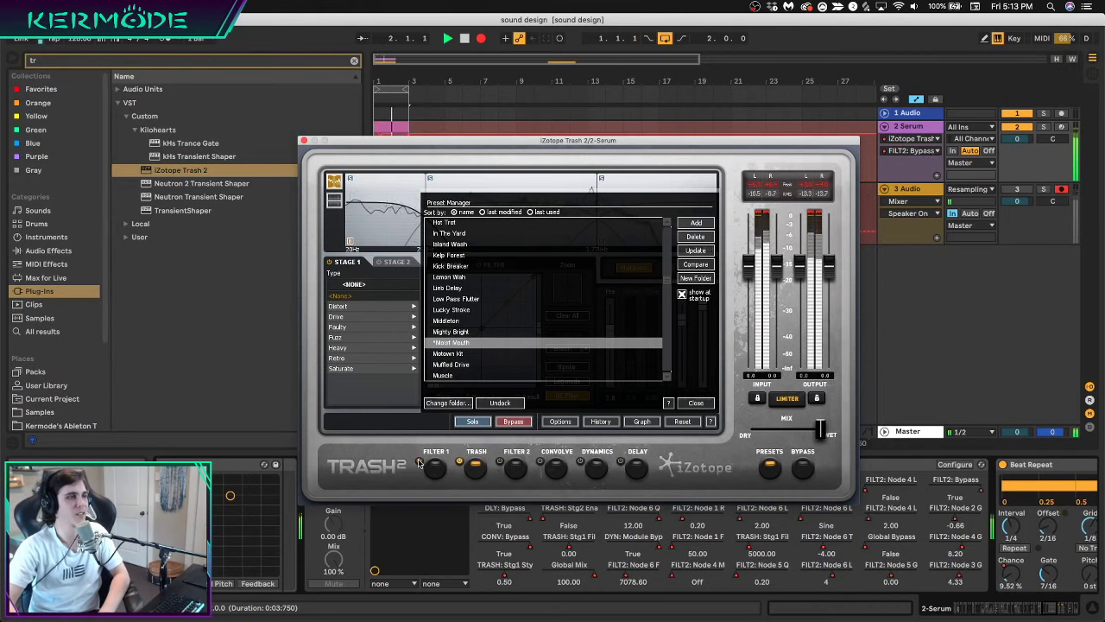
Compare the Aggressive presets Club Thump with Filter 2 bypassed and Extra Feisty with Dynamics bypassed
{"action": "scroll", "coordinate": [464, 325], "scroll_direction": "up", "scroll_amount": 5}
{"action": "left_click", "coordinate": [464, 324]}
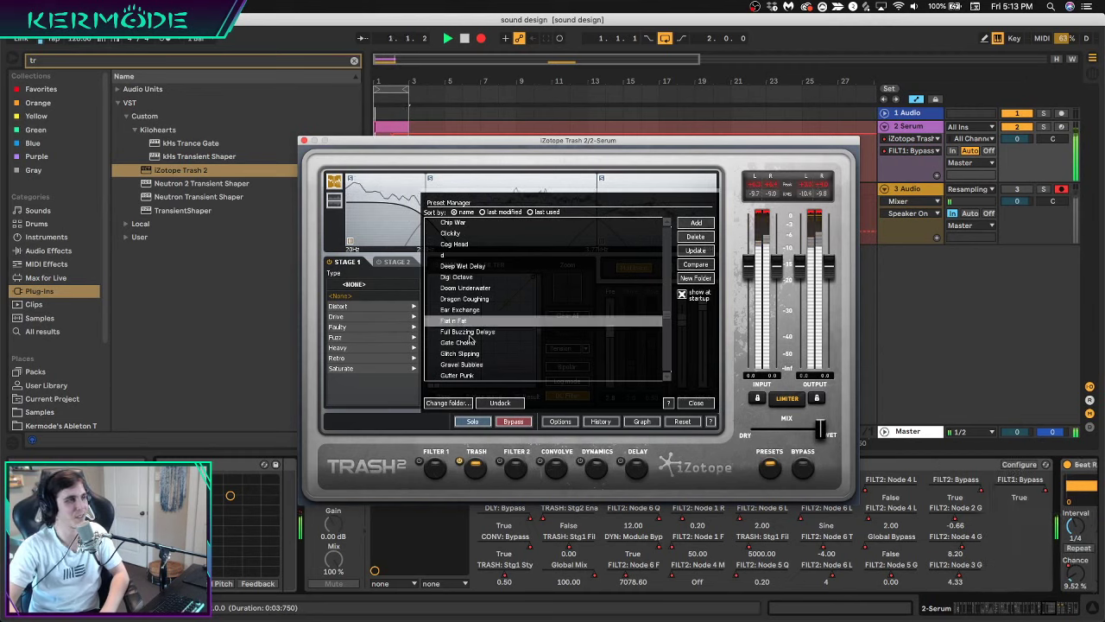
{"action": "left_click", "coordinate": [463, 311]}
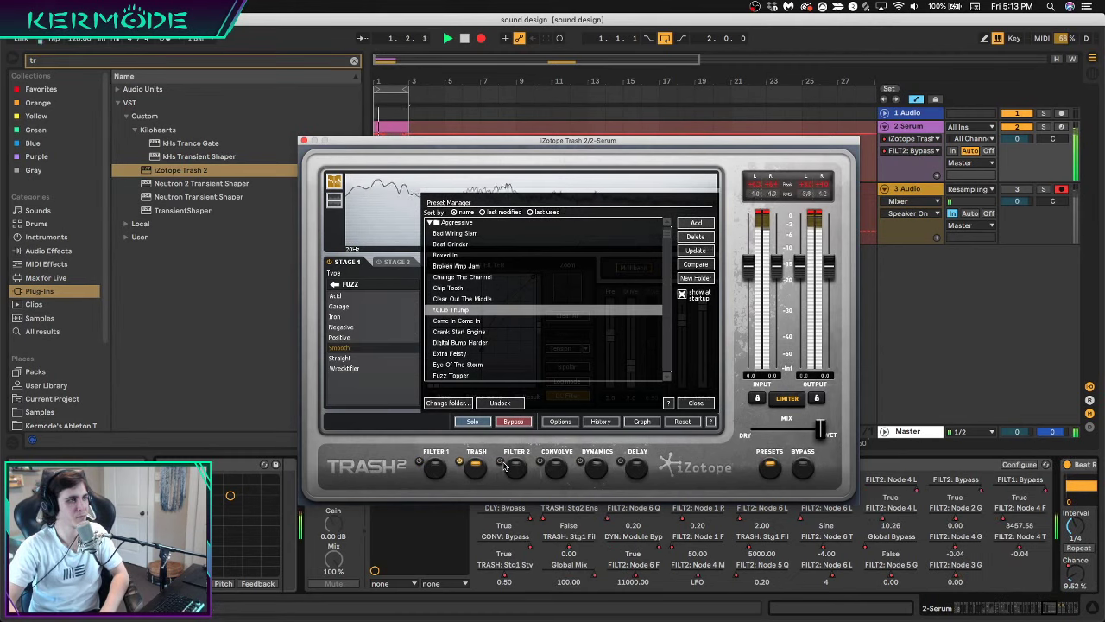
{"action": "left_click", "coordinate": [484, 354]}
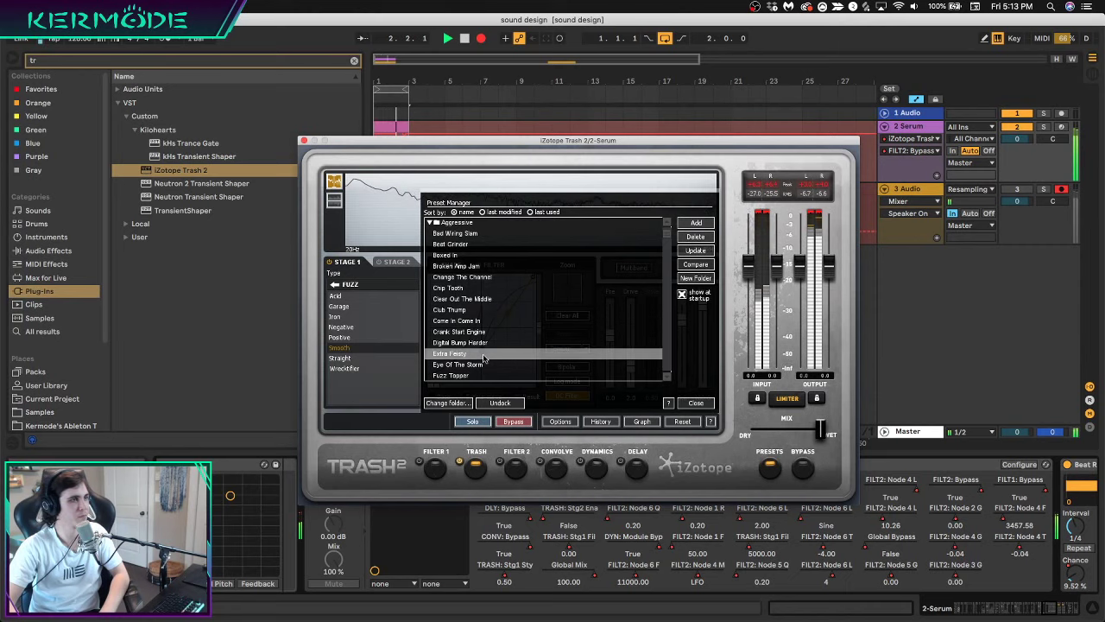
{"action": "left_click", "coordinate": [580, 462]}
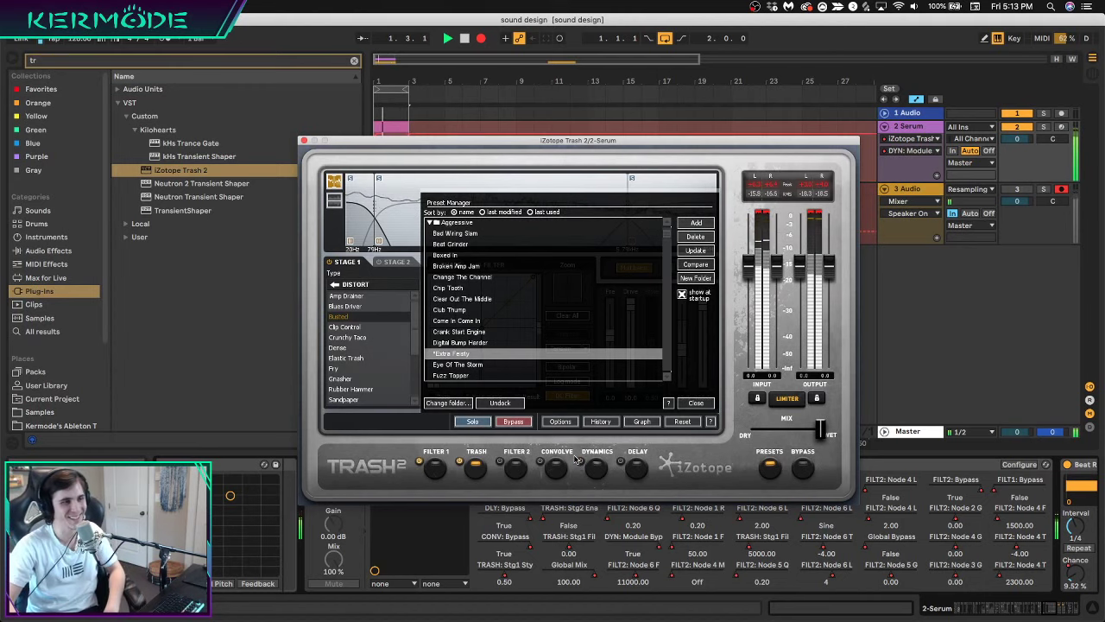
Load the Club Thump preset with Filter 2 bypassed and switch its Stage 1 type through Wrecktifier, Negative, Acid and Garage
{"action": "left_click", "coordinate": [458, 311]}
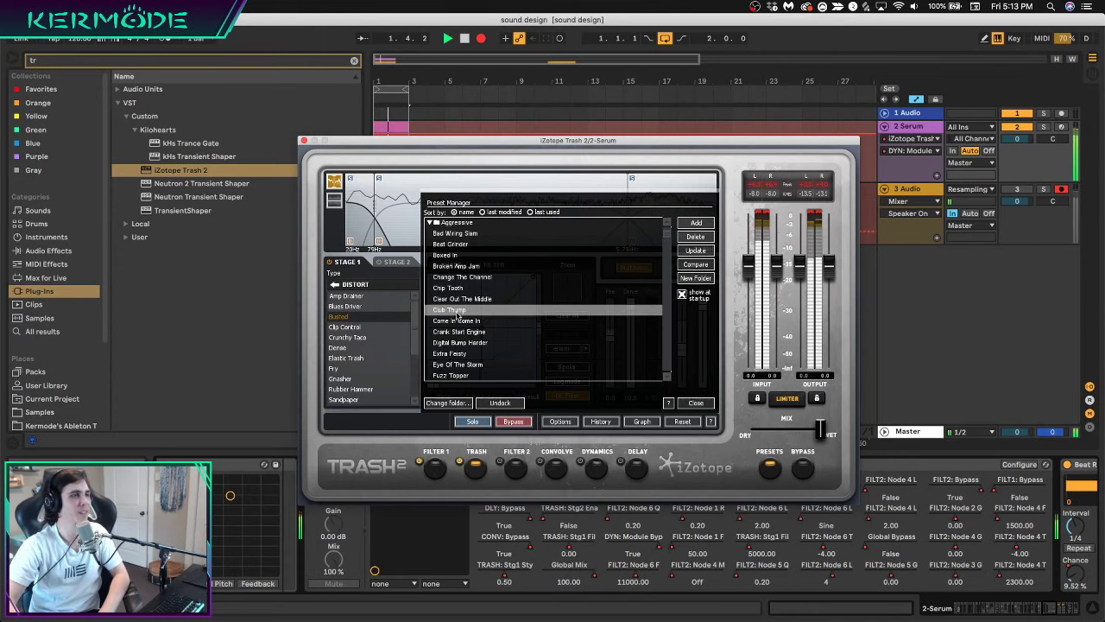
{"action": "left_click", "coordinate": [499, 462]}
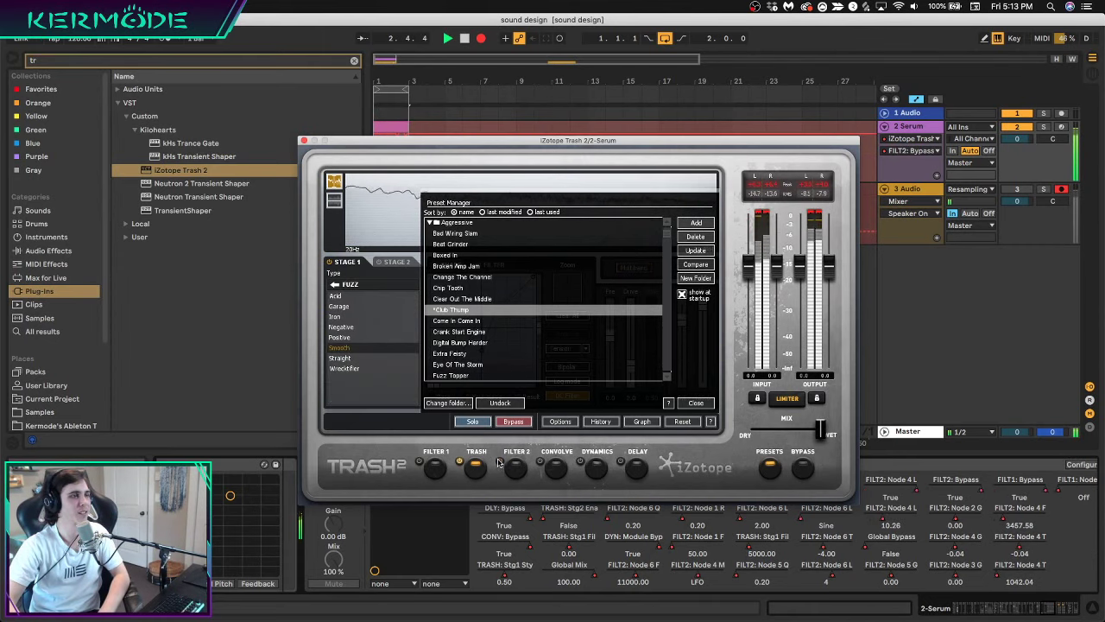
{"action": "left_click", "coordinate": [346, 370]}
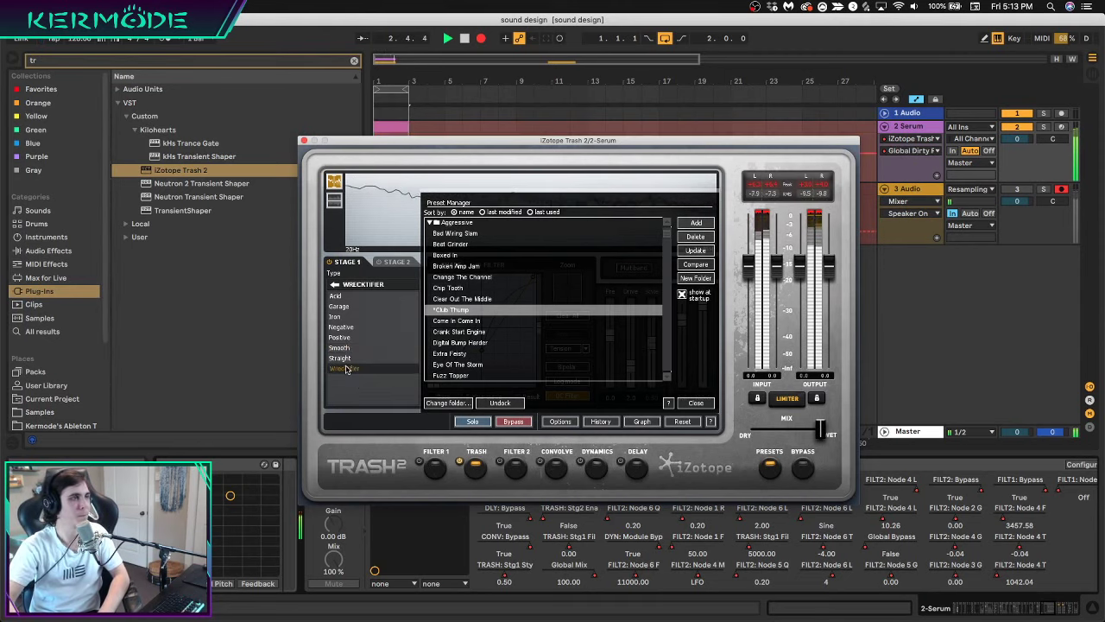
{"action": "left_click", "coordinate": [343, 328]}
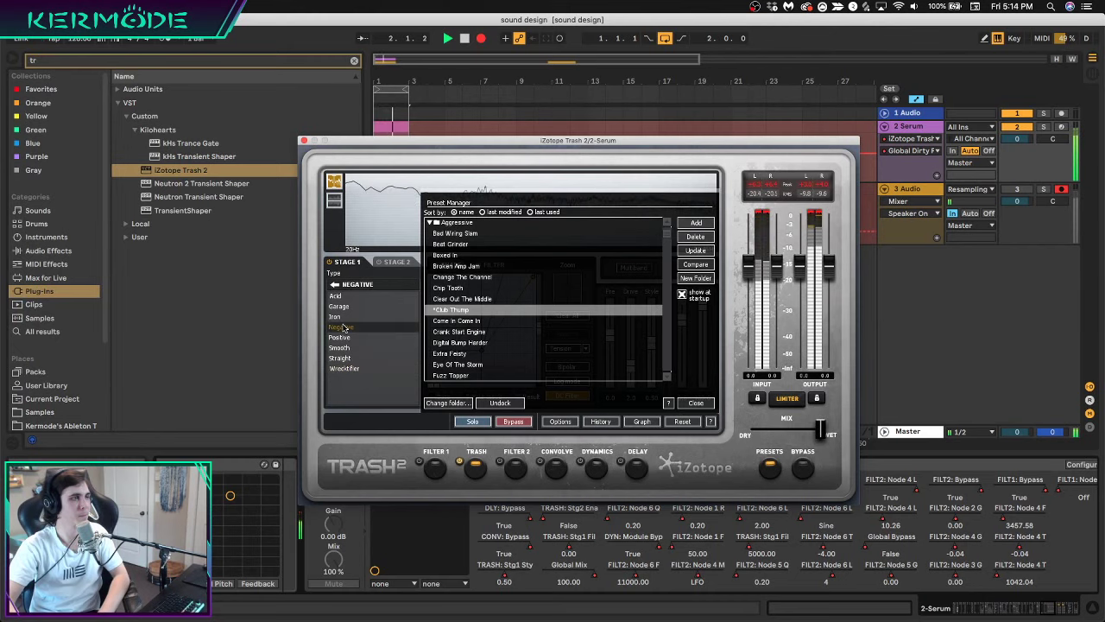
{"action": "left_click", "coordinate": [339, 296]}
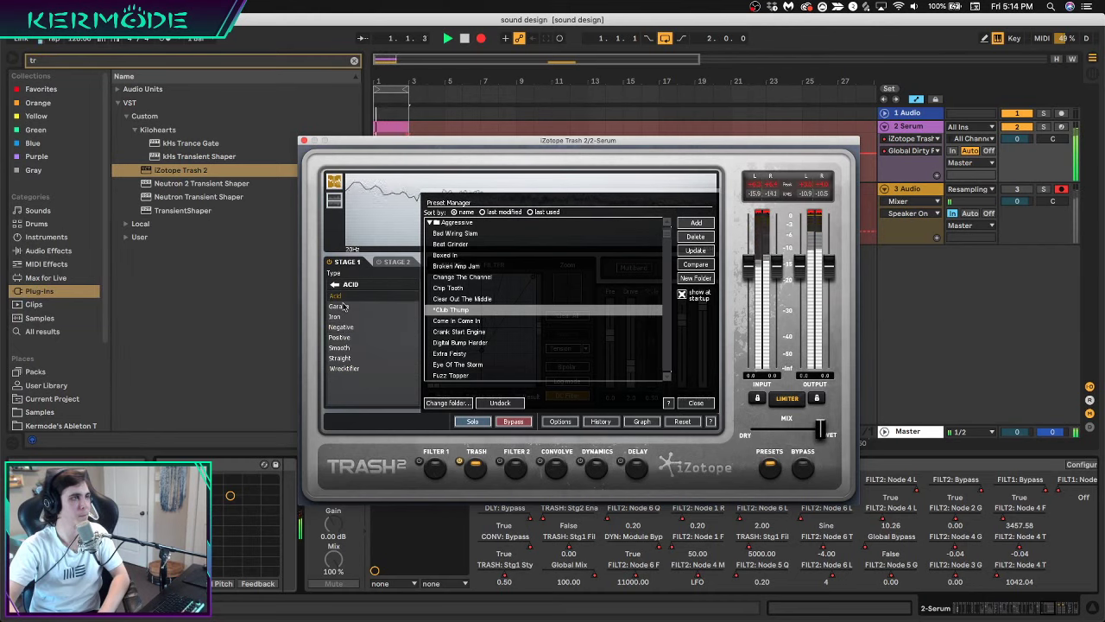
{"action": "left_click", "coordinate": [345, 308]}
Load the Change The Channel preset, set its Stage 1 type to Plateau and bypass Convolve
{"action": "left_click", "coordinate": [469, 278]}
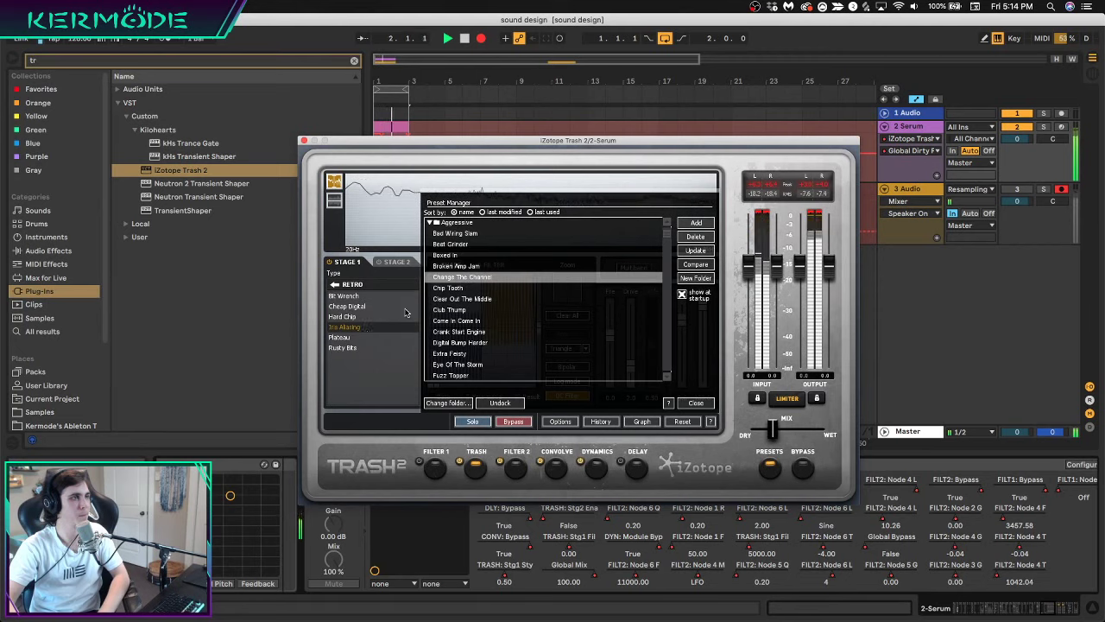
{"action": "left_click", "coordinate": [354, 337]}
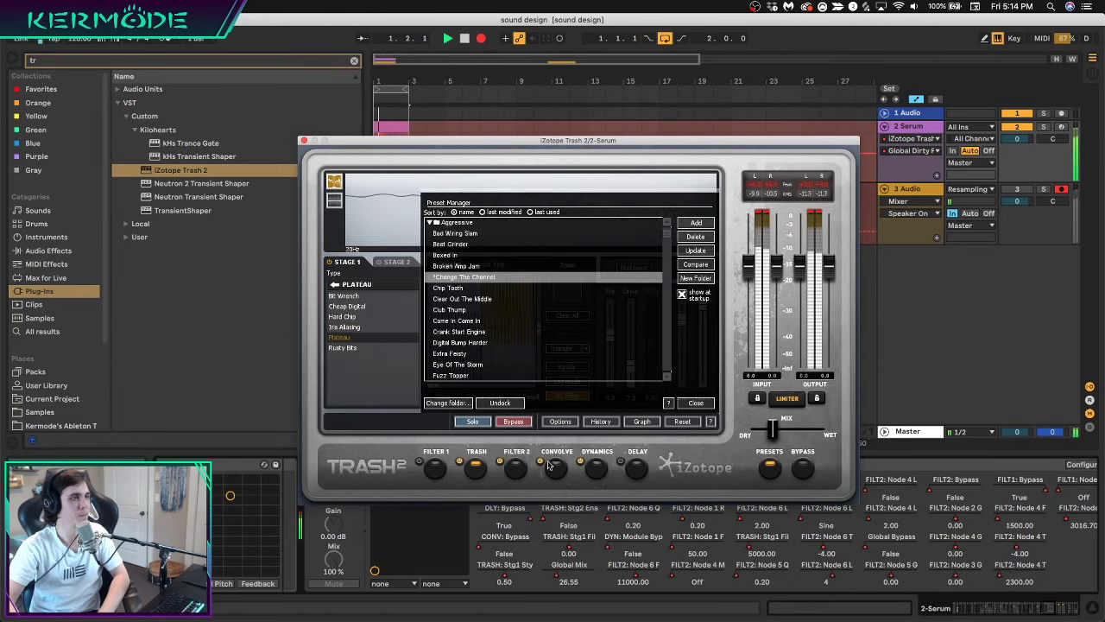
Try the Percussive presets 4-Band Saturation, Timid Delay and Trent Smasher, and settle on Tube Padding
{"action": "scroll", "coordinate": [473, 328], "scroll_direction": "down", "scroll_amount": 10}
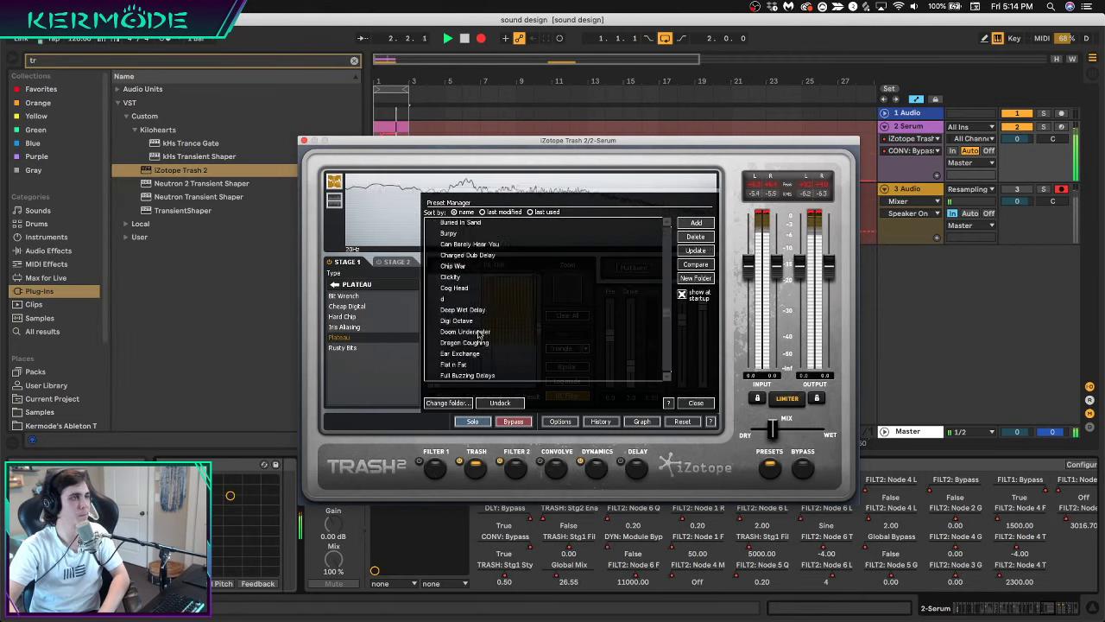
{"action": "left_click", "coordinate": [429, 354]}
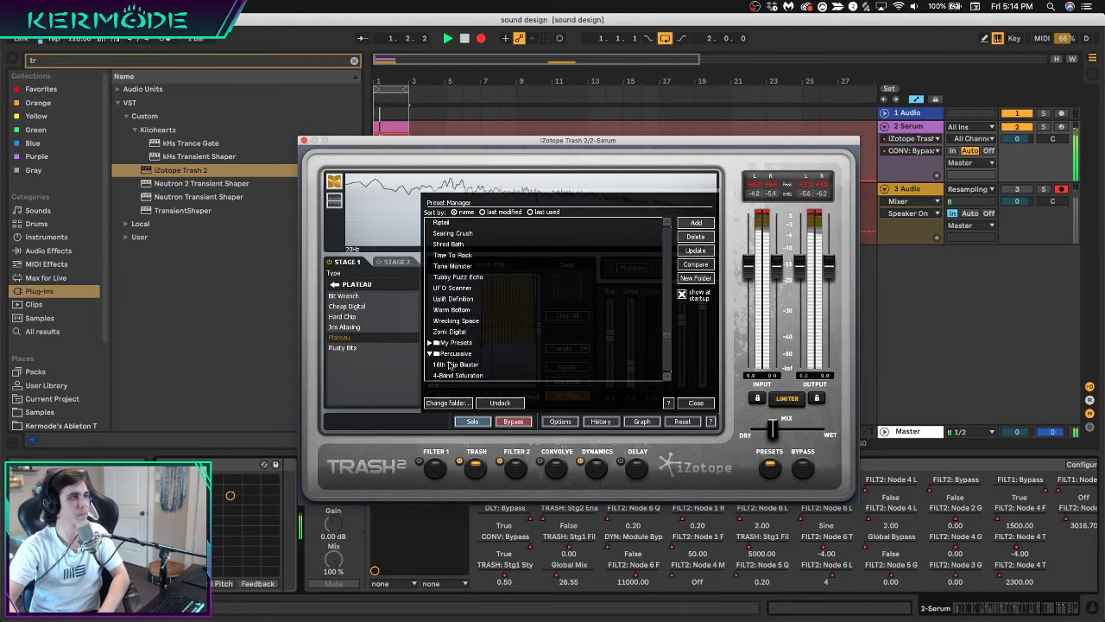
{"action": "left_click", "coordinate": [466, 376]}
{"action": "scroll", "coordinate": [481, 354], "scroll_direction": "down", "scroll_amount": 10}
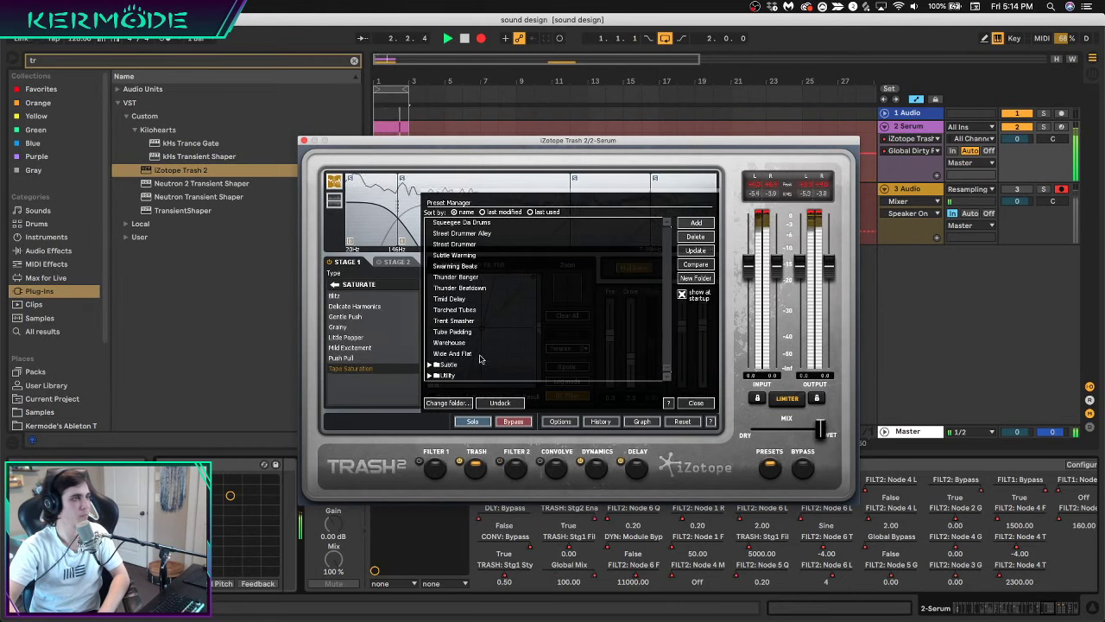
{"action": "left_click", "coordinate": [455, 300]}
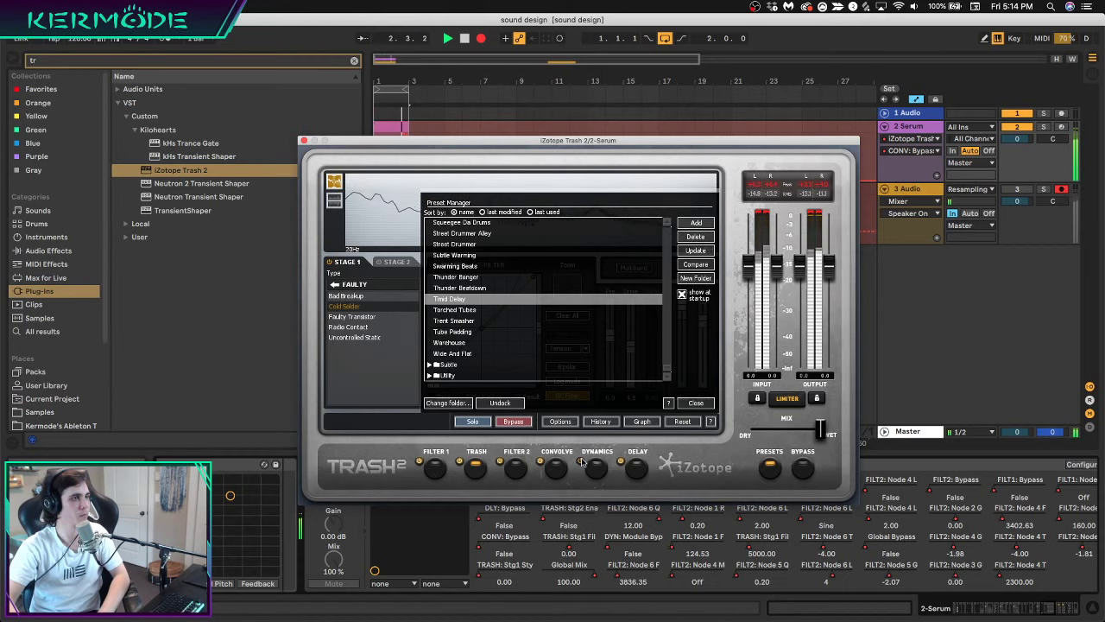
{"action": "left_click", "coordinate": [460, 322]}
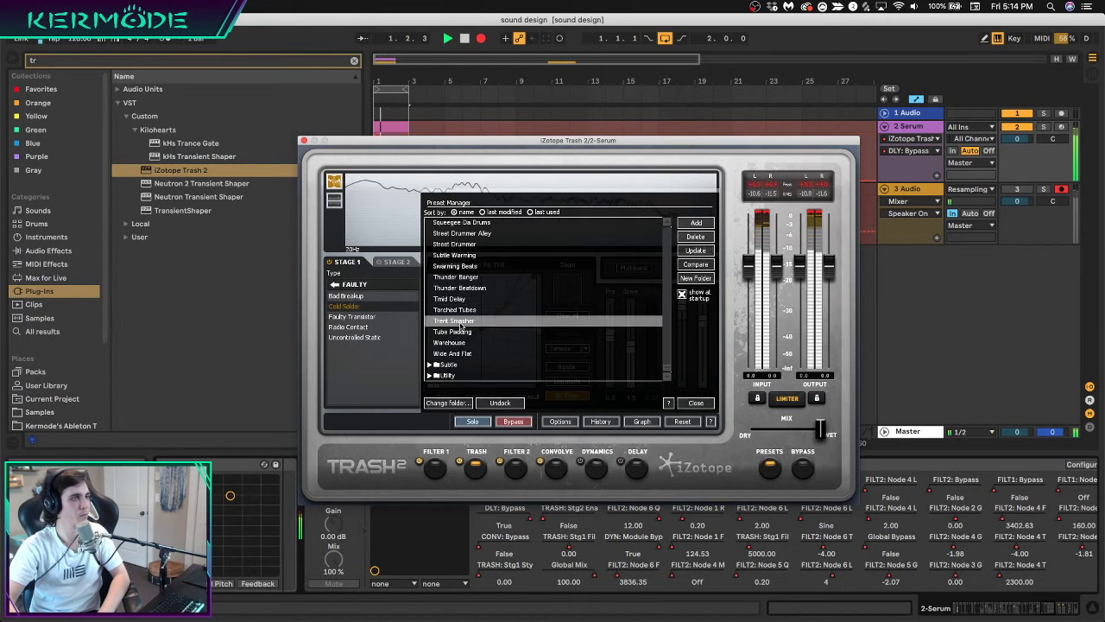
{"action": "left_click", "coordinate": [461, 333]}
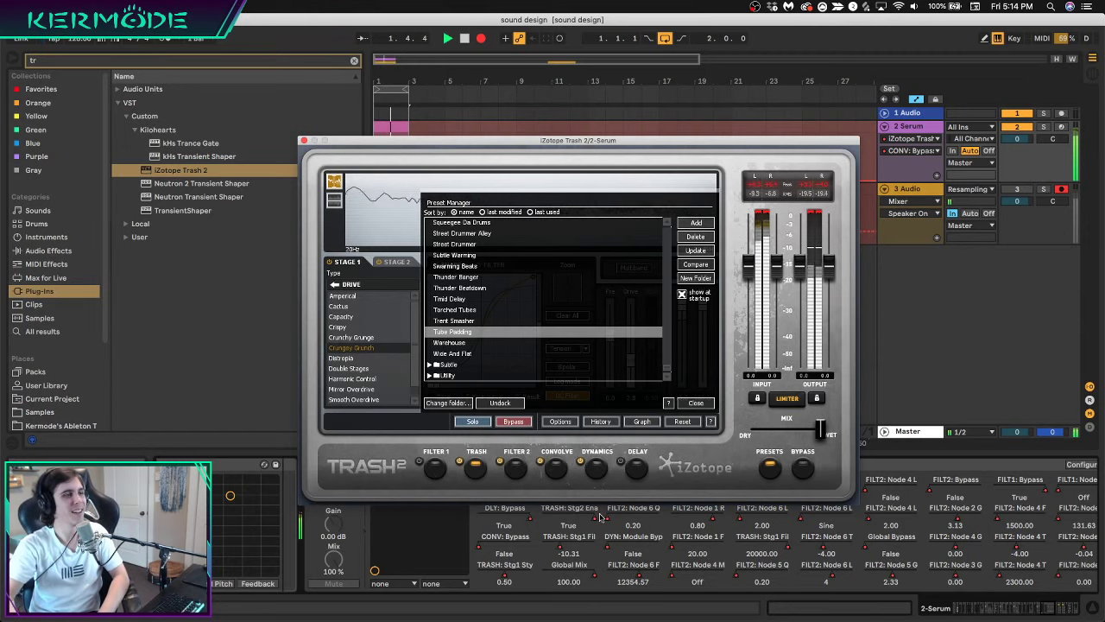
Move the Trash 2 window aside and open the Serum editor from the track's device chain
{"action": "left_click", "coordinate": [1043, 611]}
{"action": "left_click_drag", "start_coordinate": [1043, 613], "coordinate": [973, 610]}
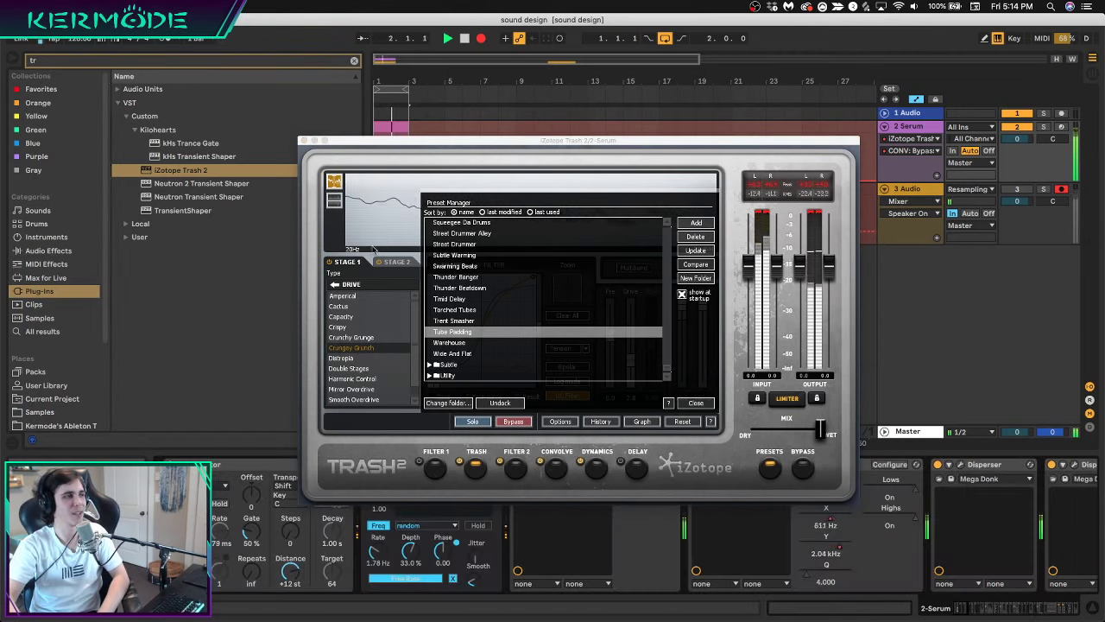
{"action": "left_click_drag", "start_coordinate": [366, 142], "coordinate": [526, 36]}
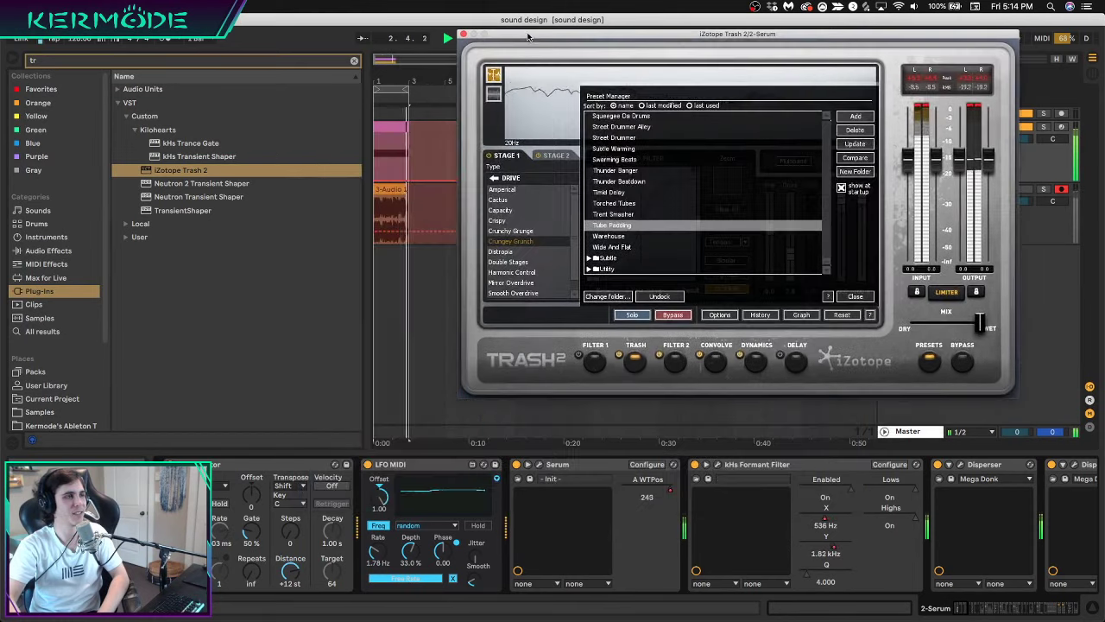
{"action": "left_click", "coordinate": [529, 479]}
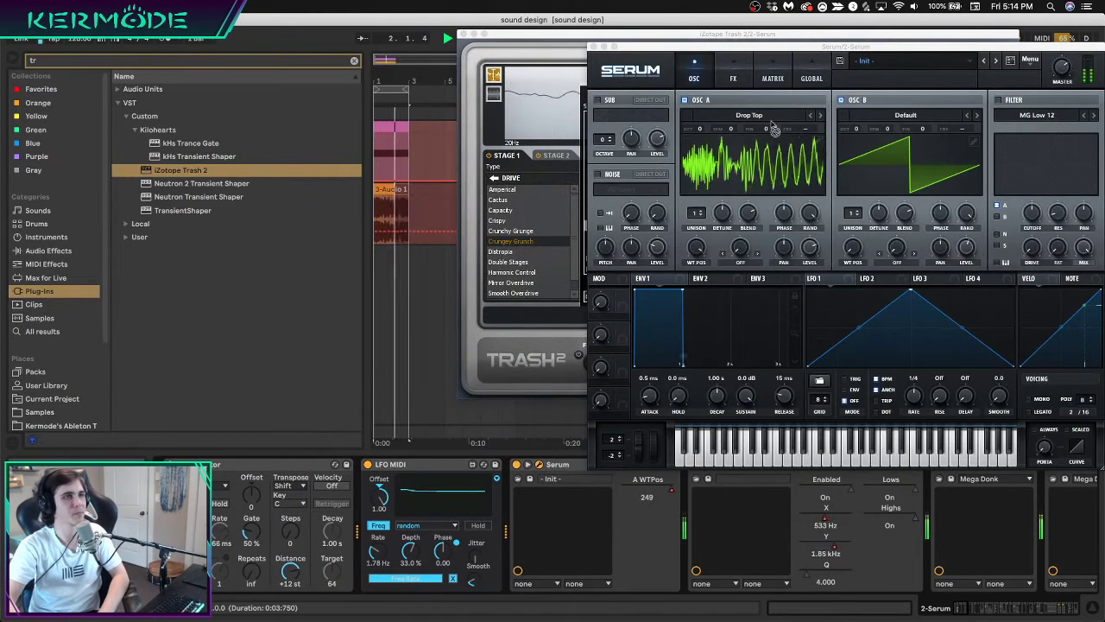
Switch Serum's Oscillator A wavetable through DNA, Drop Top and Echo to Flip It
{"action": "left_click", "coordinate": [811, 116]}
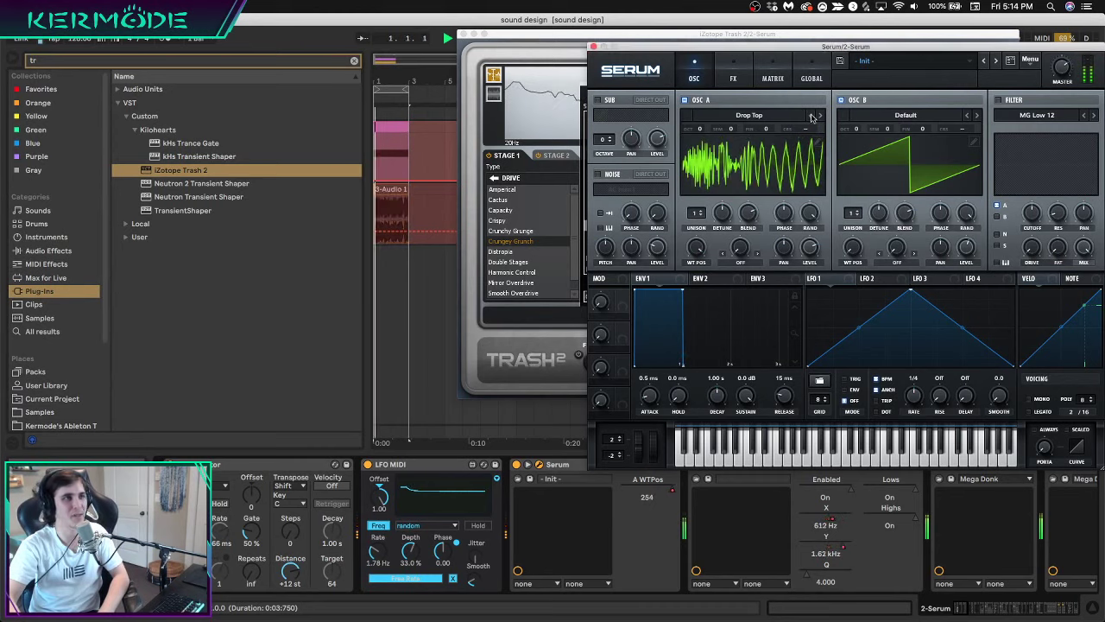
{"action": "left_click", "coordinate": [811, 116]}
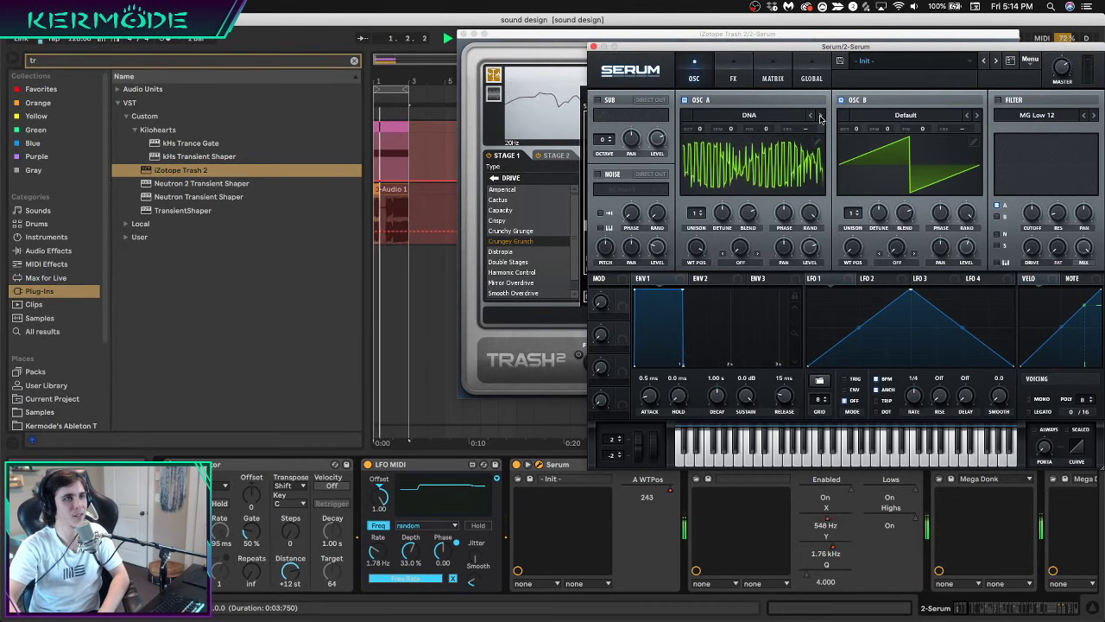
{"action": "left_click", "coordinate": [820, 117]}
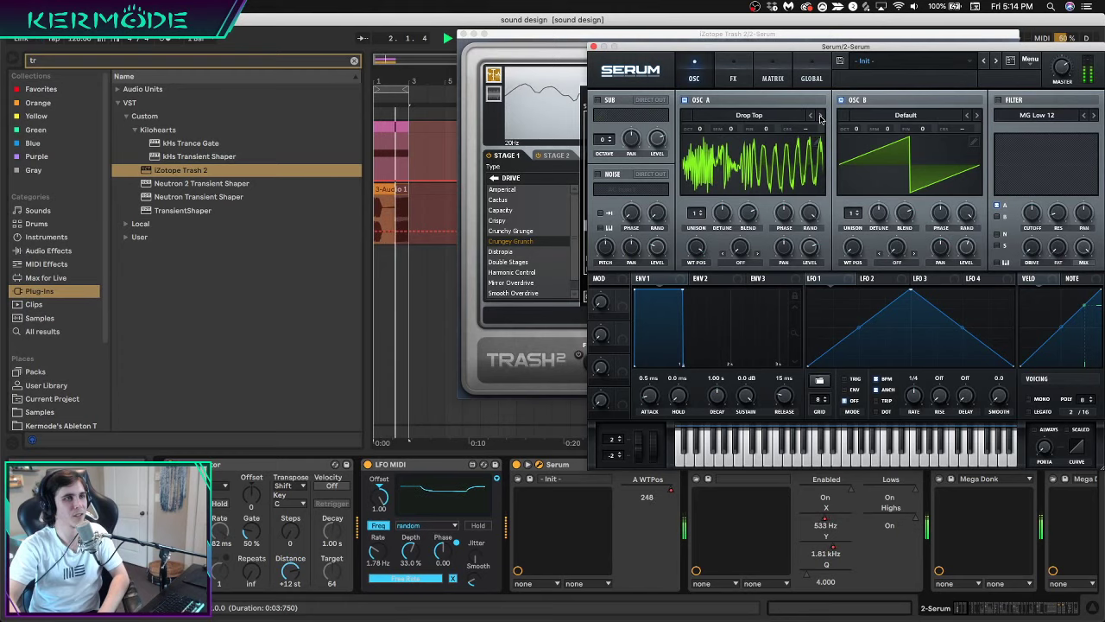
{"action": "left_click", "coordinate": [820, 117]}
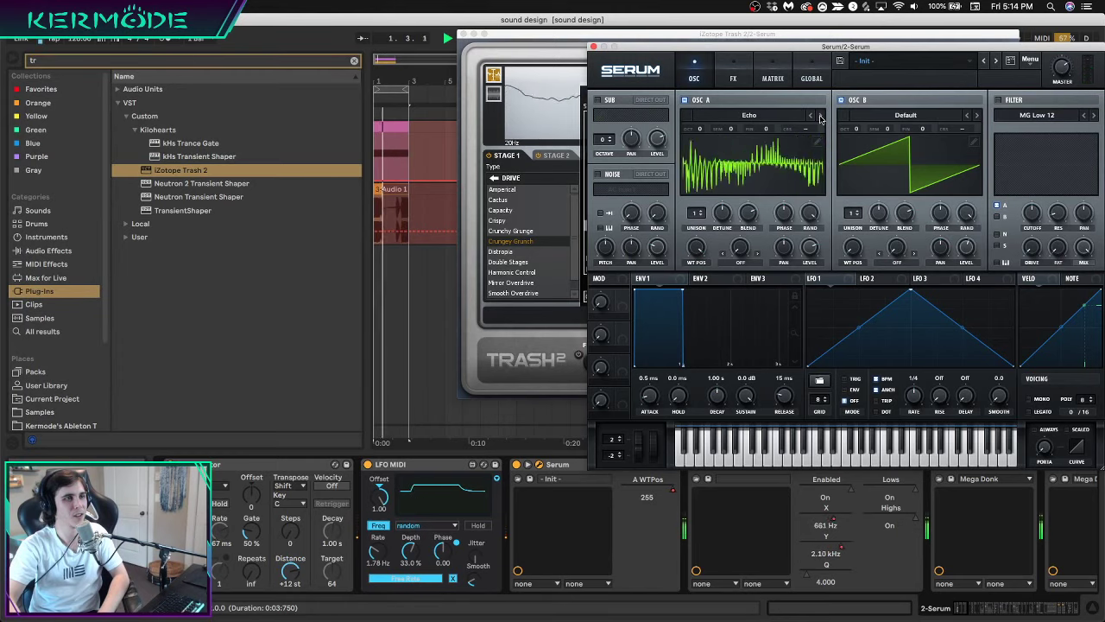
{"action": "left_click", "coordinate": [820, 117]}
{"action": "left_click", "coordinate": [821, 117]}
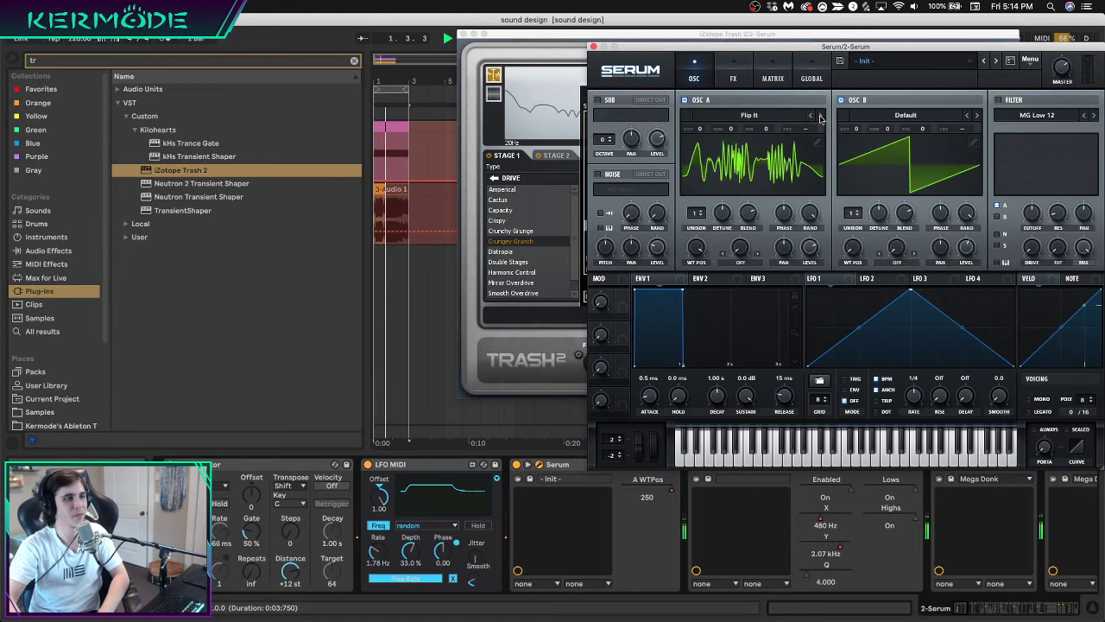
Move the Serum window aside to expose Trash 2 and lower Trash 2's dry/wet mix to about halfway
{"action": "left_click_drag", "start_coordinate": [734, 46], "coordinate": [308, 64]}
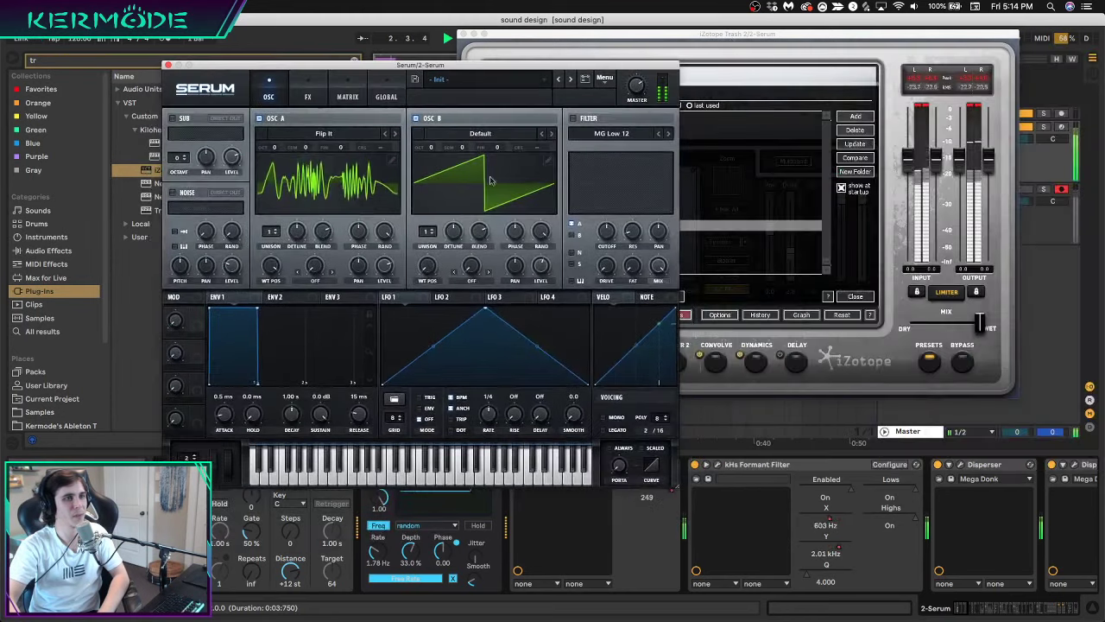
{"action": "left_click", "coordinate": [969, 329]}
{"action": "left_click_drag", "start_coordinate": [969, 329], "coordinate": [932, 326]}
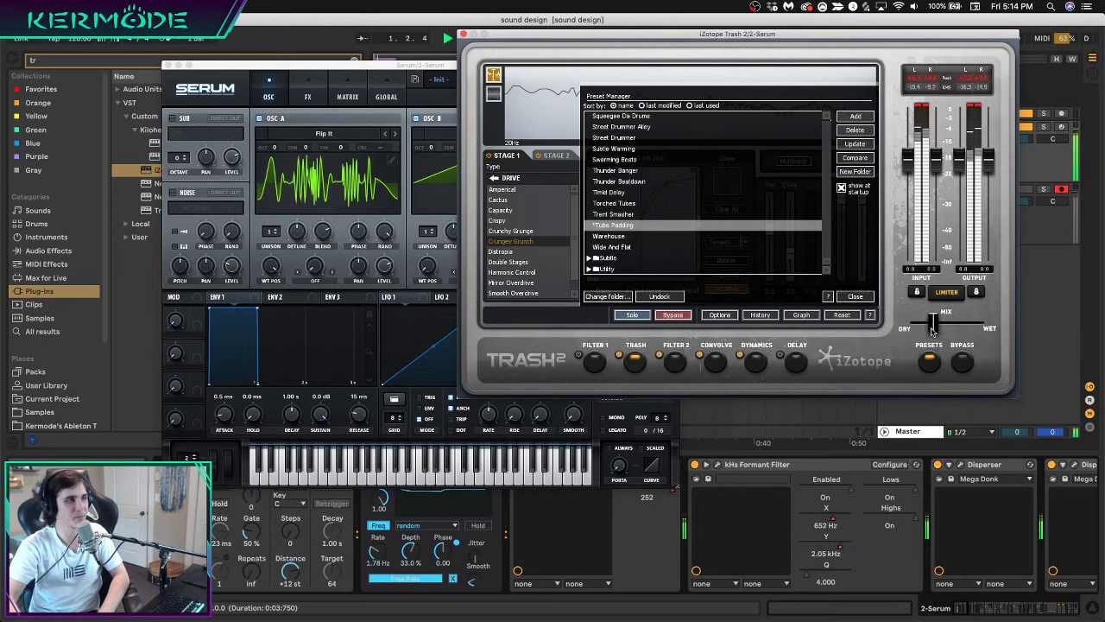
Advance Serum's Oscillator A wavetable through Gargoyle and Gecko to He Saw Me
{"action": "left_click", "coordinate": [394, 133]}
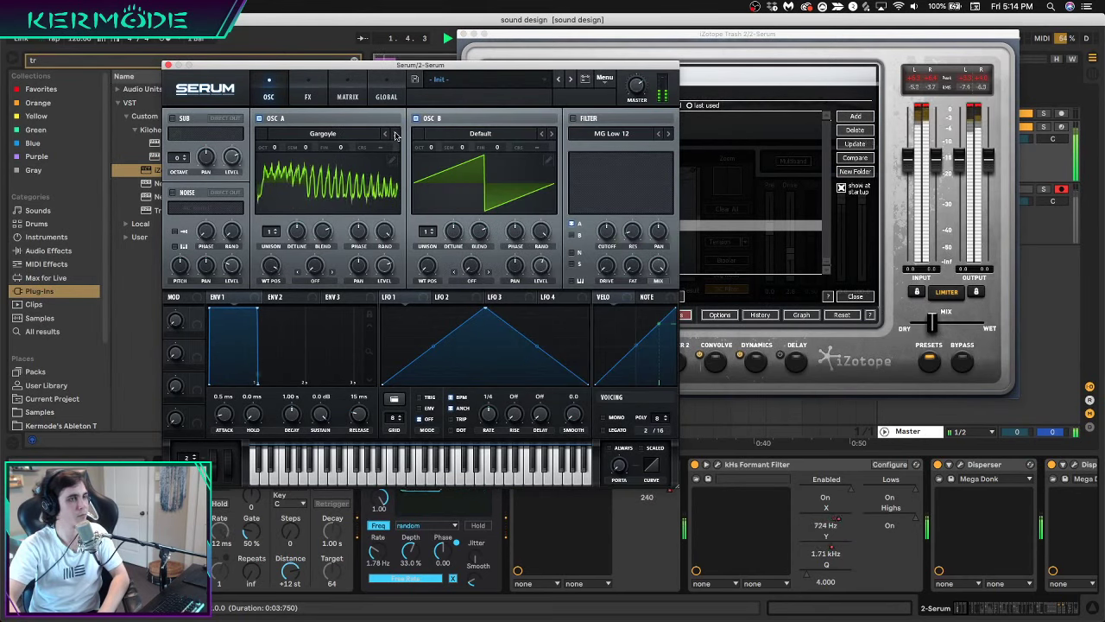
{"action": "left_click", "coordinate": [395, 134]}
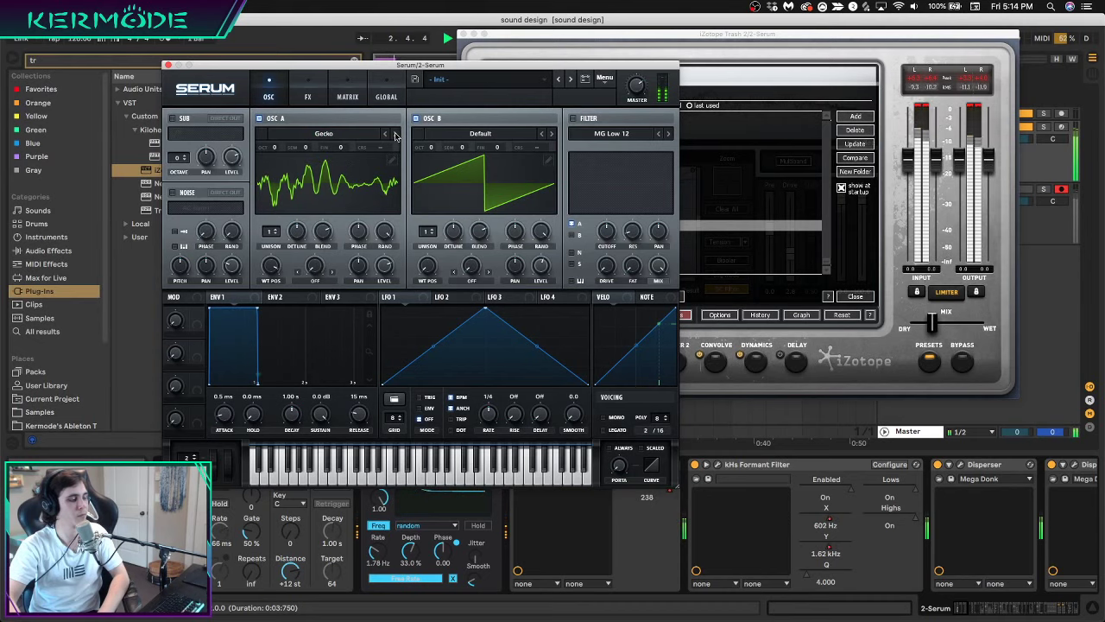
{"action": "left_click", "coordinate": [395, 134]}
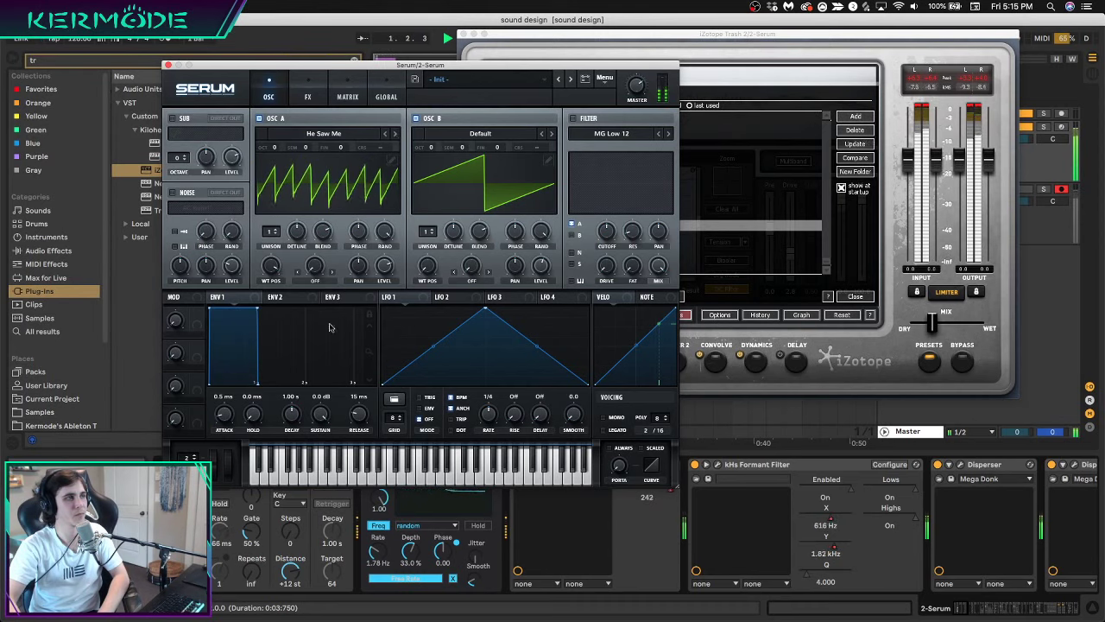
Set Serum's Envelope 1 attack to 130 ms and release to 825 ms, and enable Mono and Legato voicing
{"action": "left_click_drag", "start_coordinate": [213, 316], "coordinate": [262, 320]}
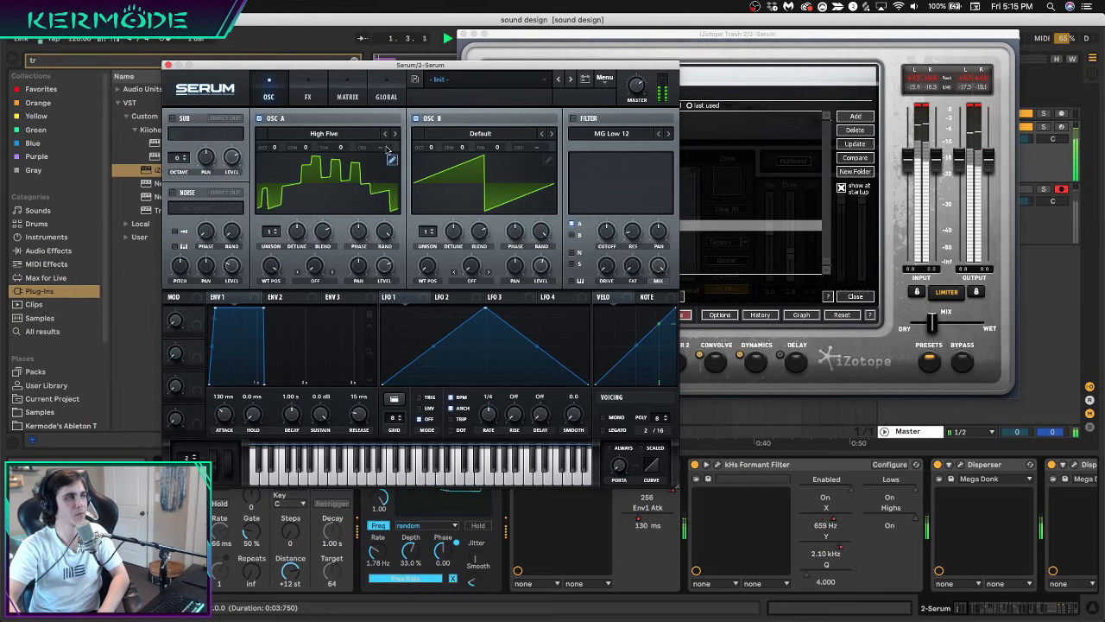
{"action": "left_click_drag", "start_coordinate": [264, 380], "coordinate": [380, 384]}
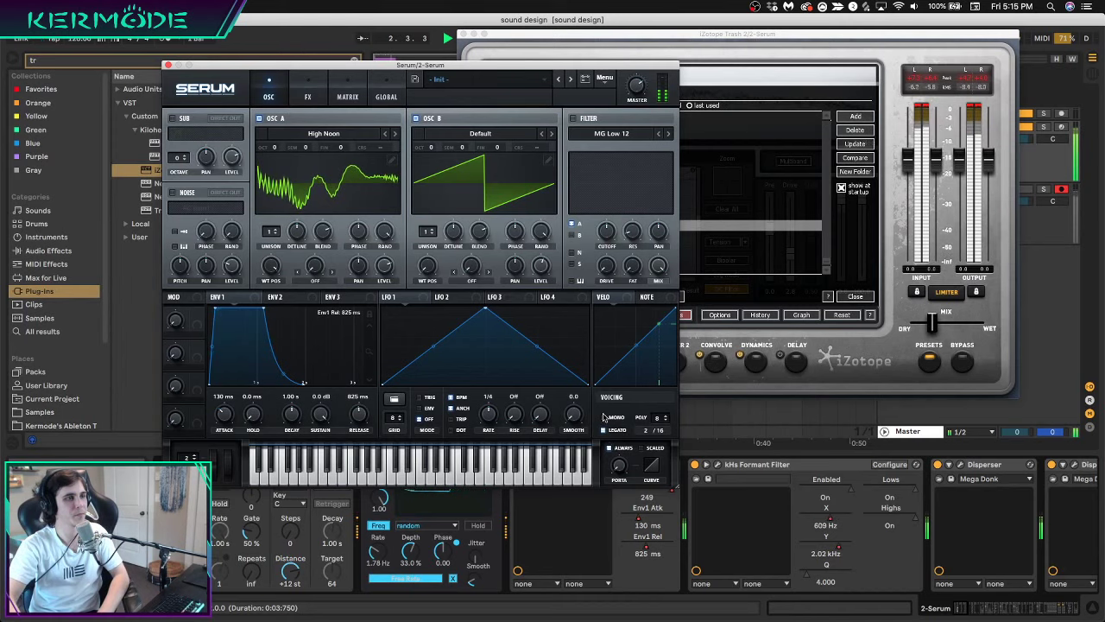
Change Oscillator A's wavetable through Howler to Jabber Mouth, and raise Trash 2's mix most of the way to wet
{"action": "left_click", "coordinate": [395, 136]}
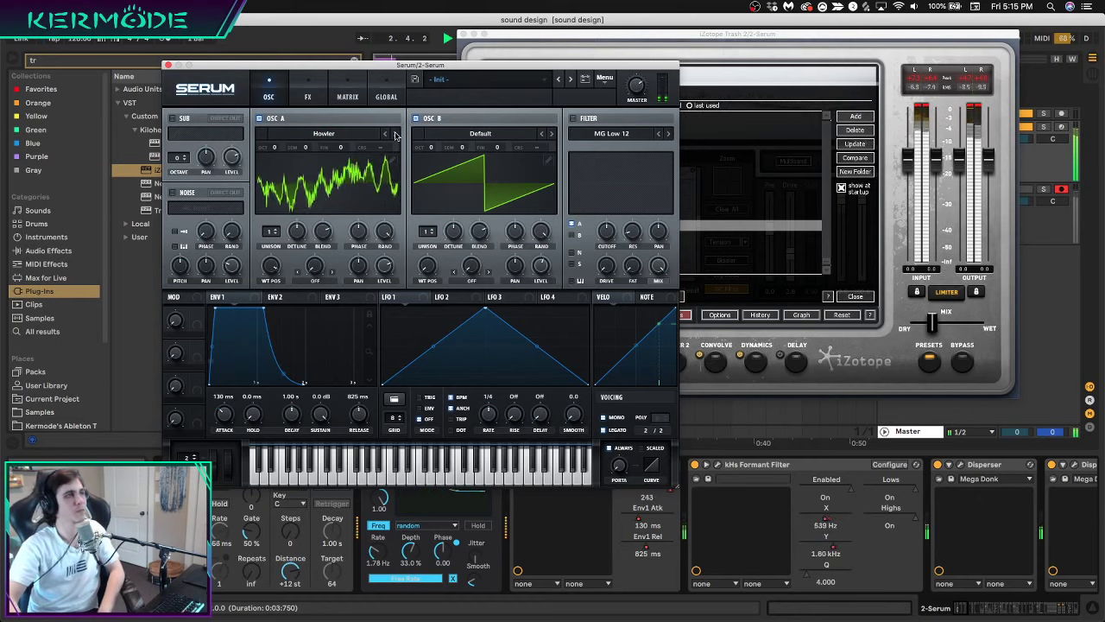
{"action": "left_click", "coordinate": [395, 135]}
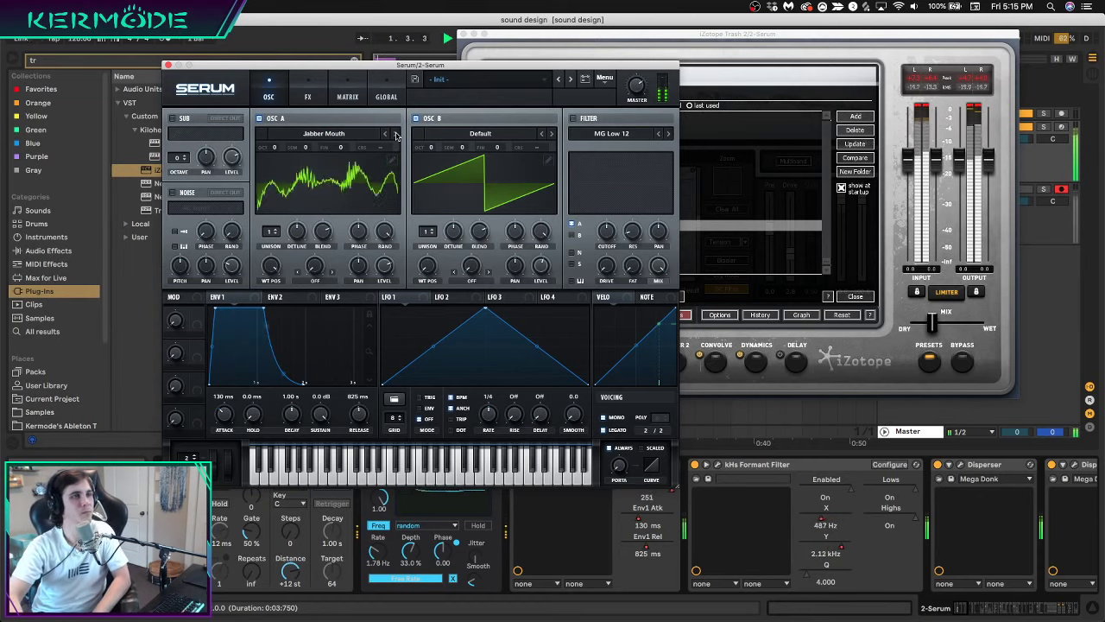
{"action": "left_click", "coordinate": [933, 364]}
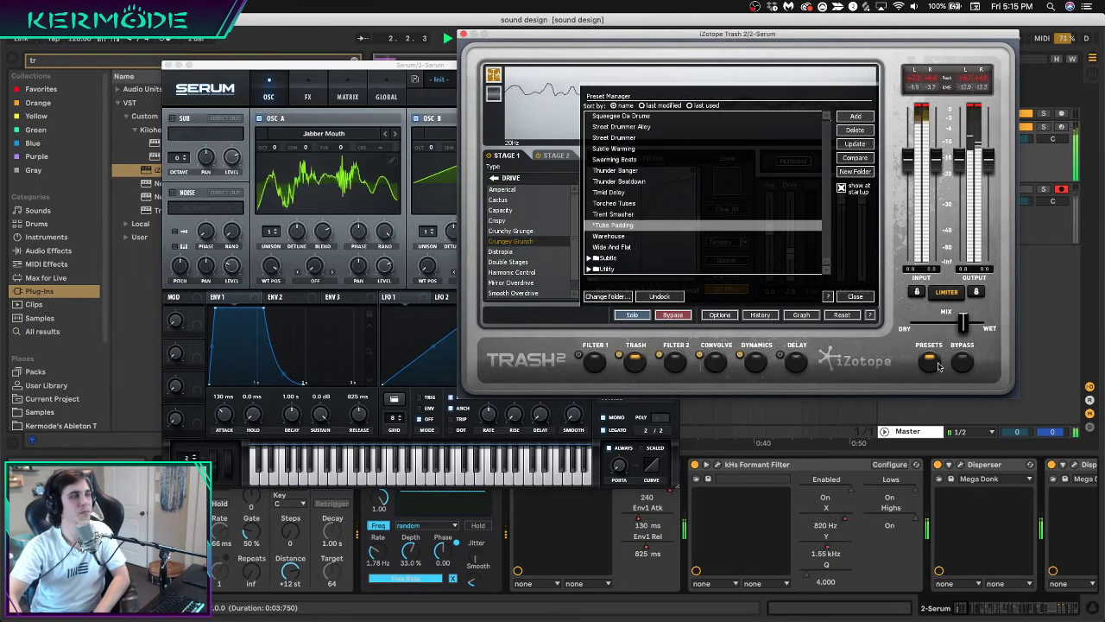
Advance Oscillator A's wavetable through Lumberjack and Magnet to Mini Me, and enable Oscillator B with its level at 81%
{"action": "left_click", "coordinate": [395, 136]}
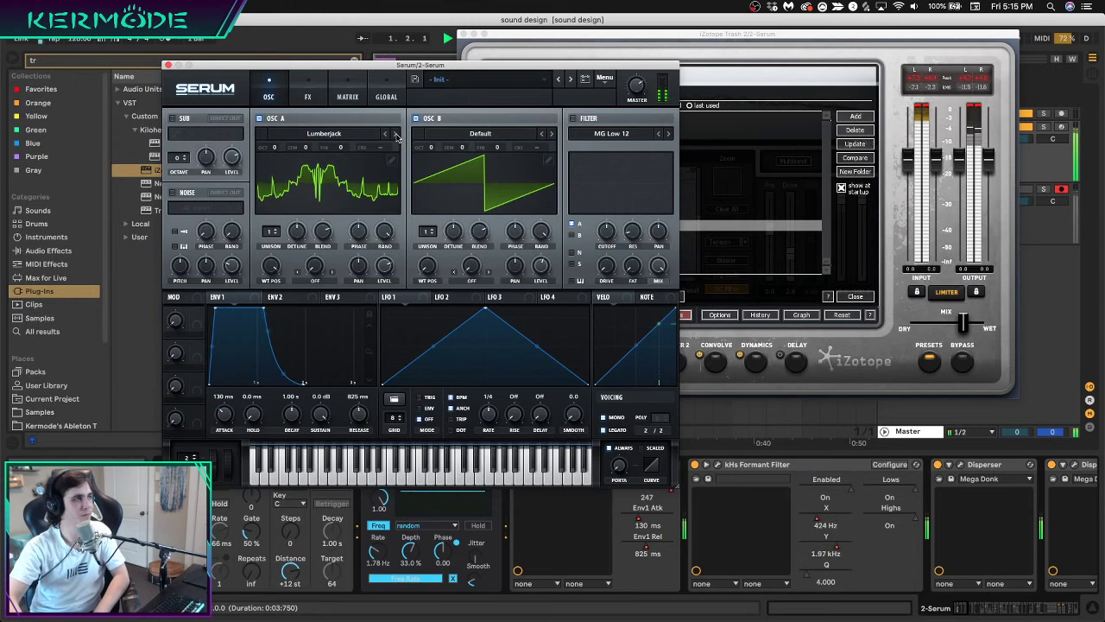
{"action": "left_click", "coordinate": [395, 134]}
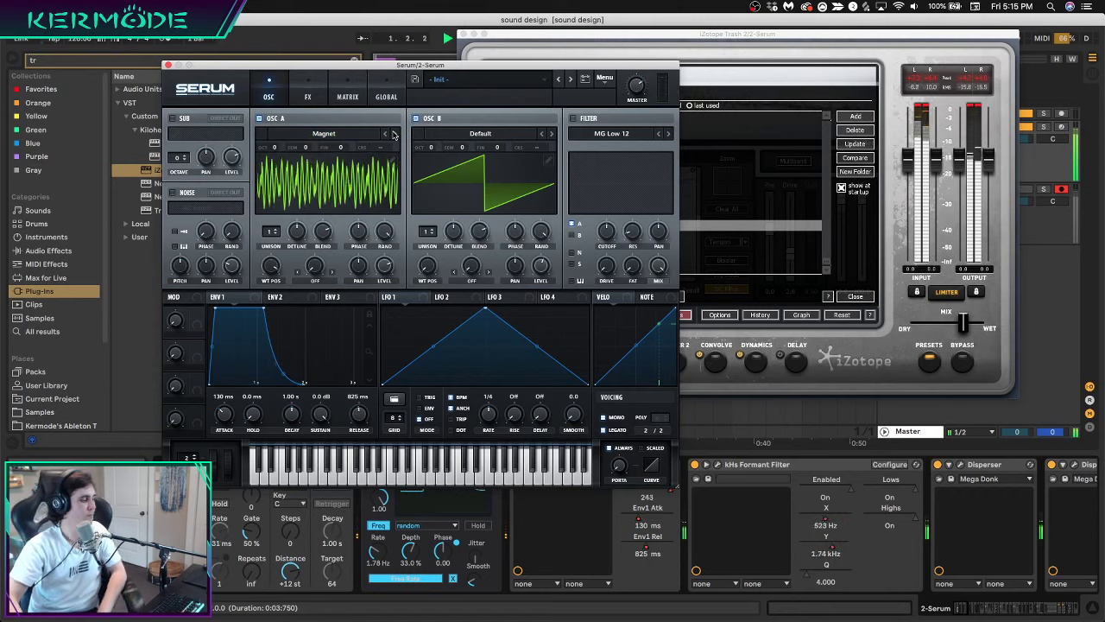
{"action": "left_click", "coordinate": [393, 134]}
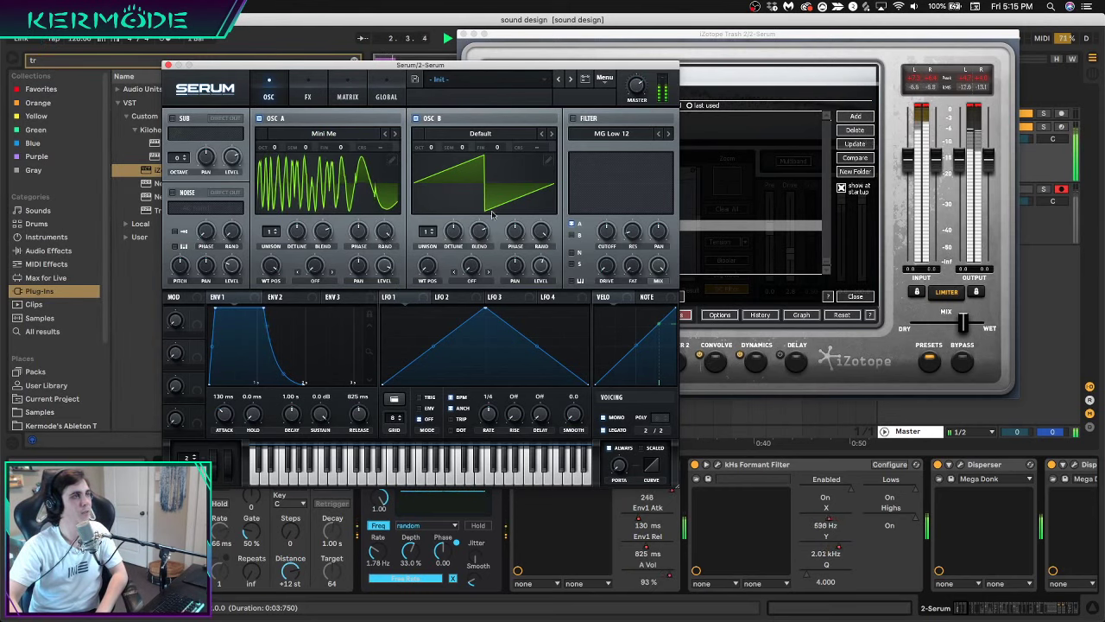
{"action": "left_click_drag", "start_coordinate": [543, 264], "coordinate": [542, 232]}
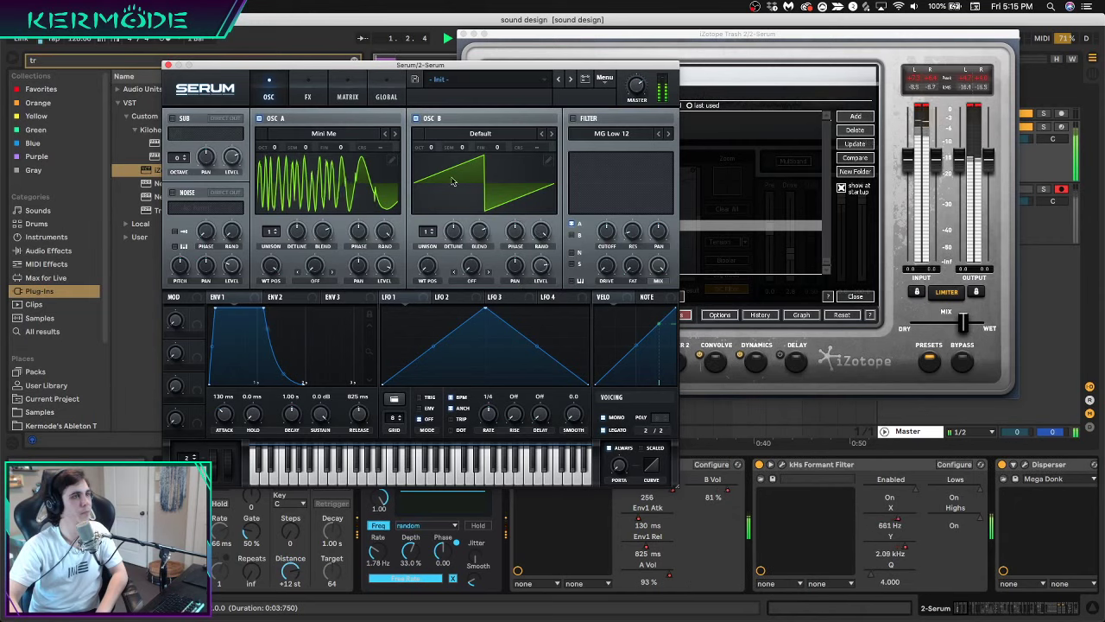
Advance Serum's Oscillator A wavetable through Mordore, Oinker and Optimus to Plasma
{"action": "left_click", "coordinate": [392, 135]}
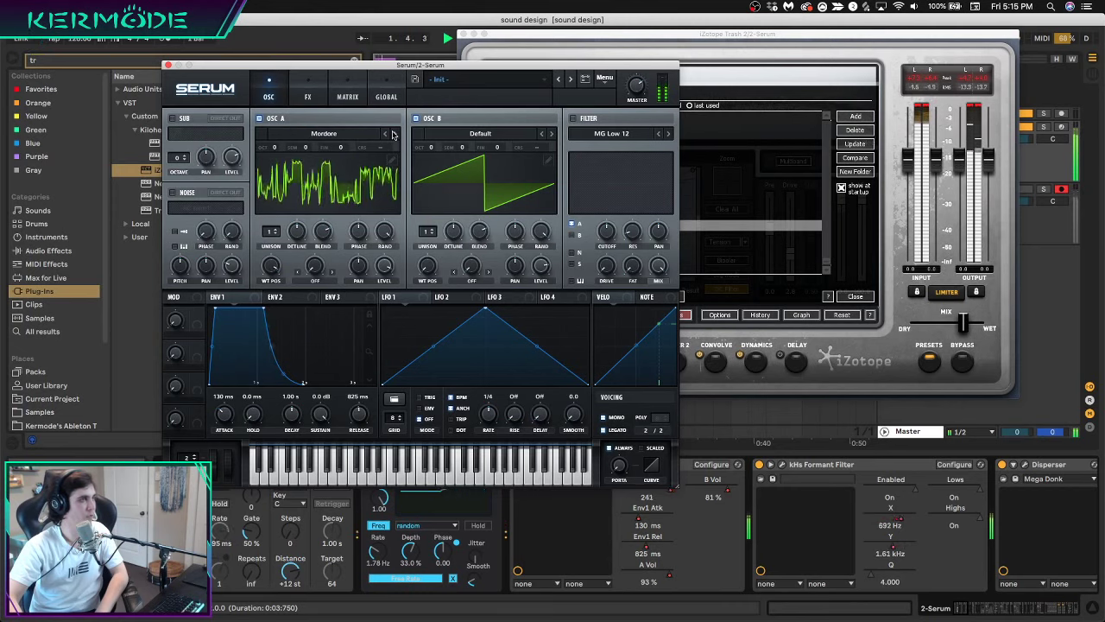
{"action": "left_click", "coordinate": [392, 134]}
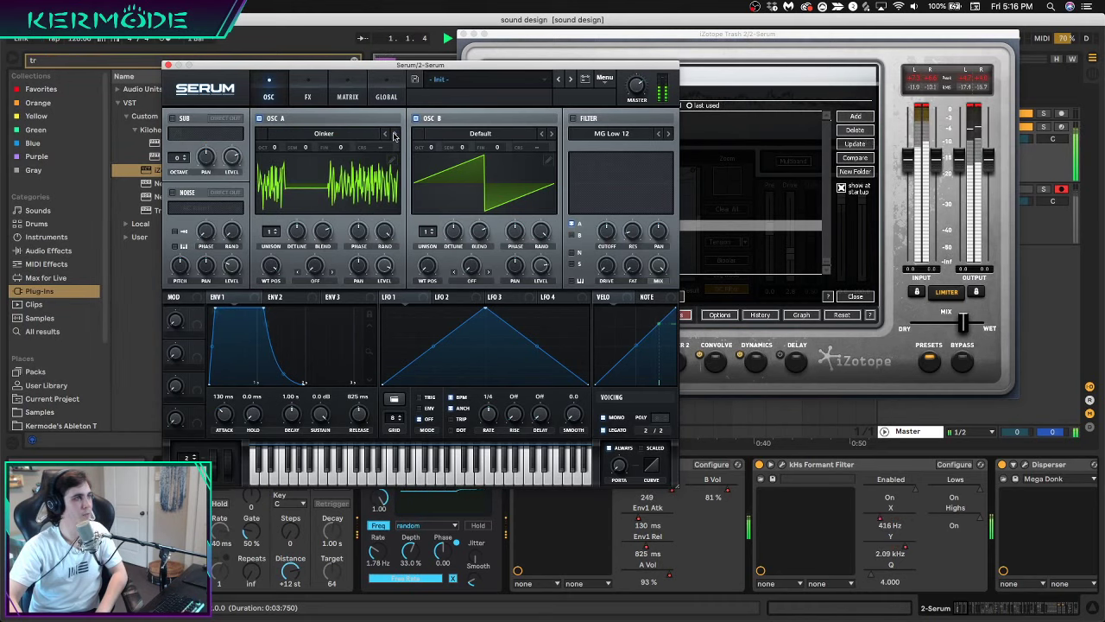
{"action": "left_click", "coordinate": [393, 134]}
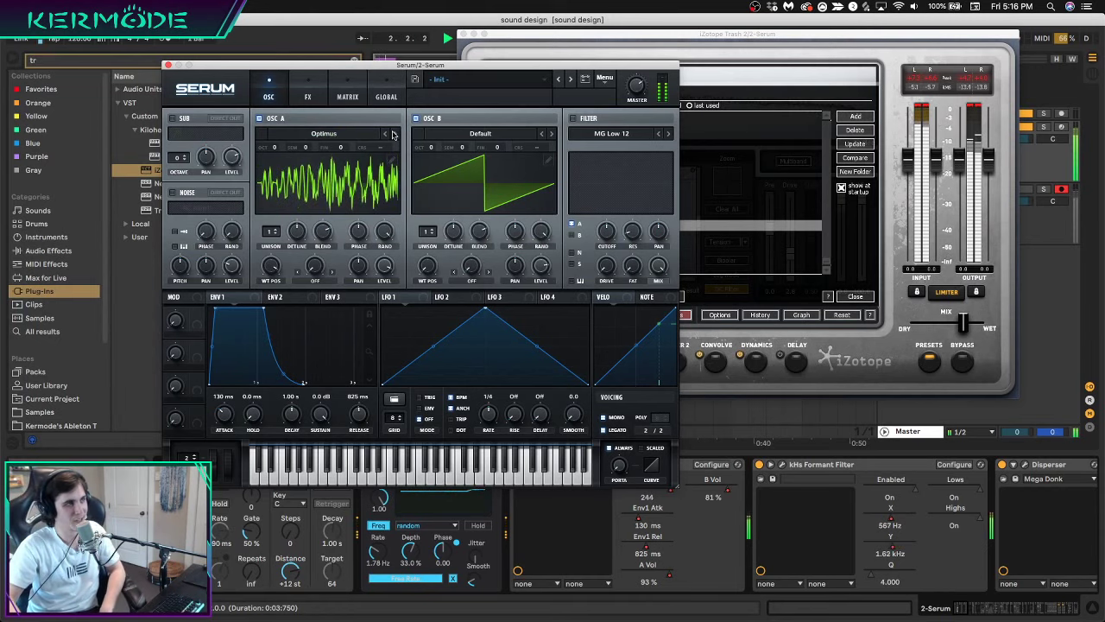
{"action": "left_click", "coordinate": [393, 134]}
{"action": "left_click", "coordinate": [393, 134]}
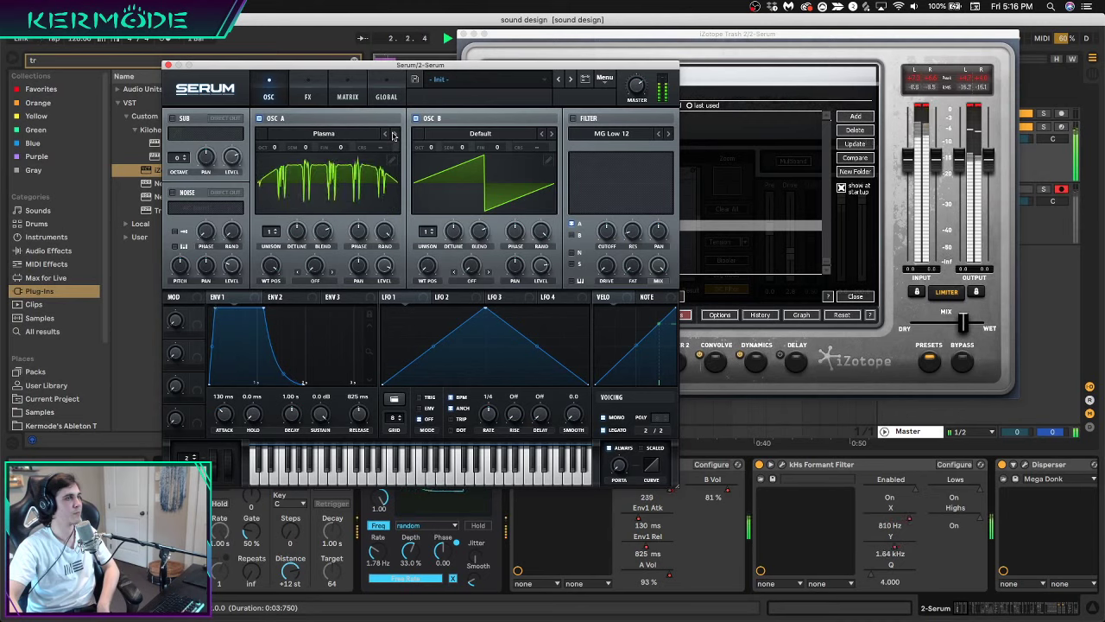
Set Oscillator B's warp to FM (from A) at 56% with level 100%, lower Oscillator A's level to 5%, and load Predator copy in it
{"action": "left_click", "coordinate": [467, 288]}
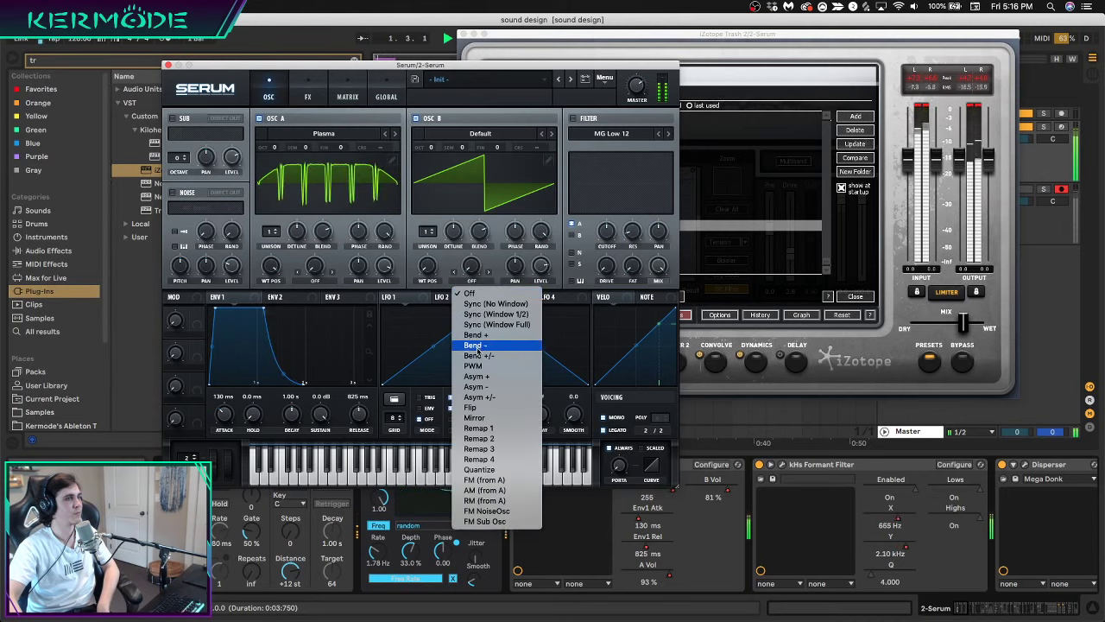
{"action": "left_click", "coordinate": [484, 479]}
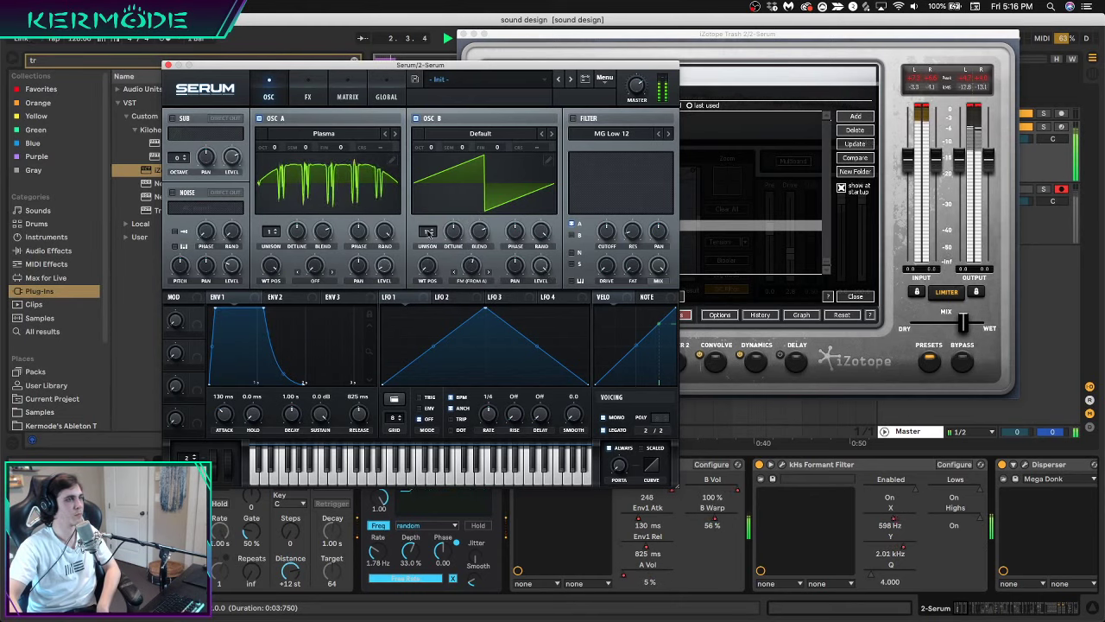
{"action": "left_click", "coordinate": [392, 135]}
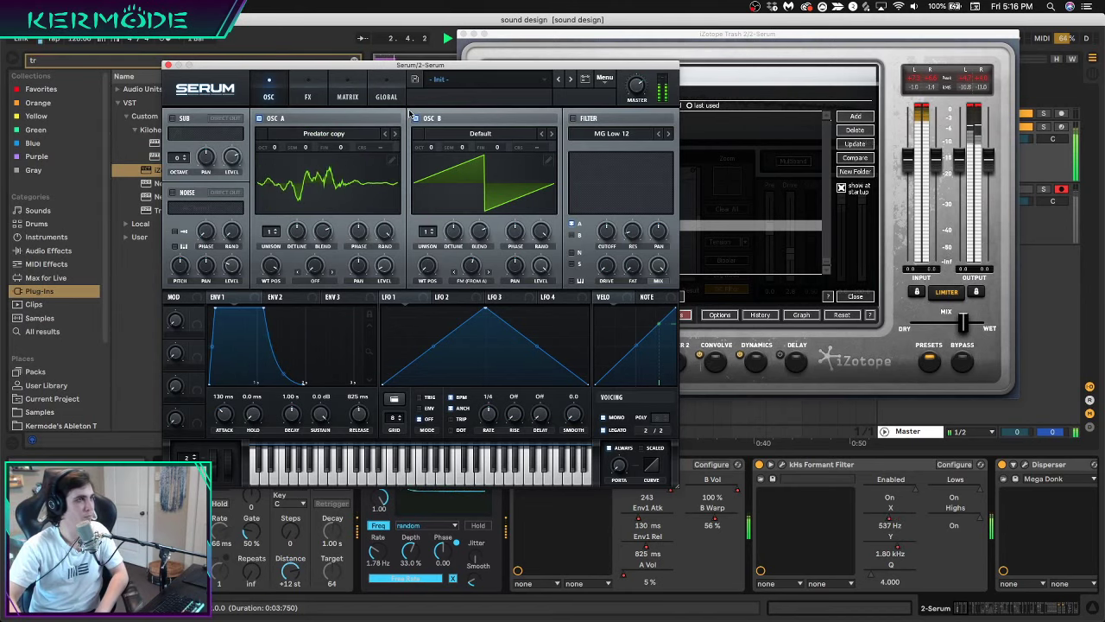
Switch off Oscillator B, raise Oscillator A's level to 100%, and advance its wavetable through Primal to Prism
{"action": "left_click", "coordinate": [415, 118]}
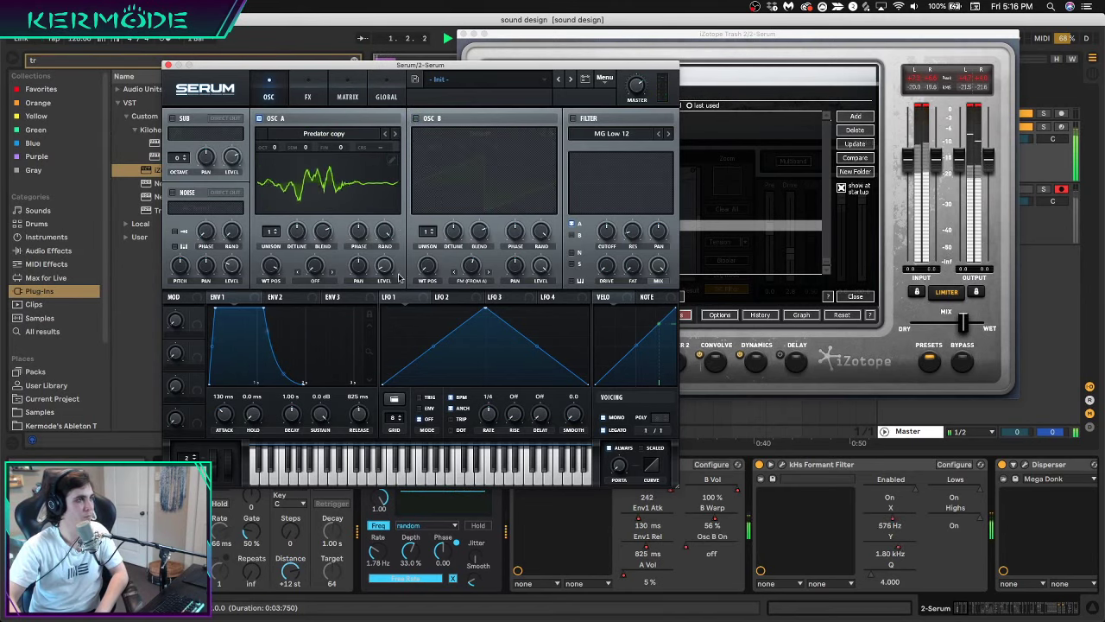
{"action": "left_click", "coordinate": [393, 134]}
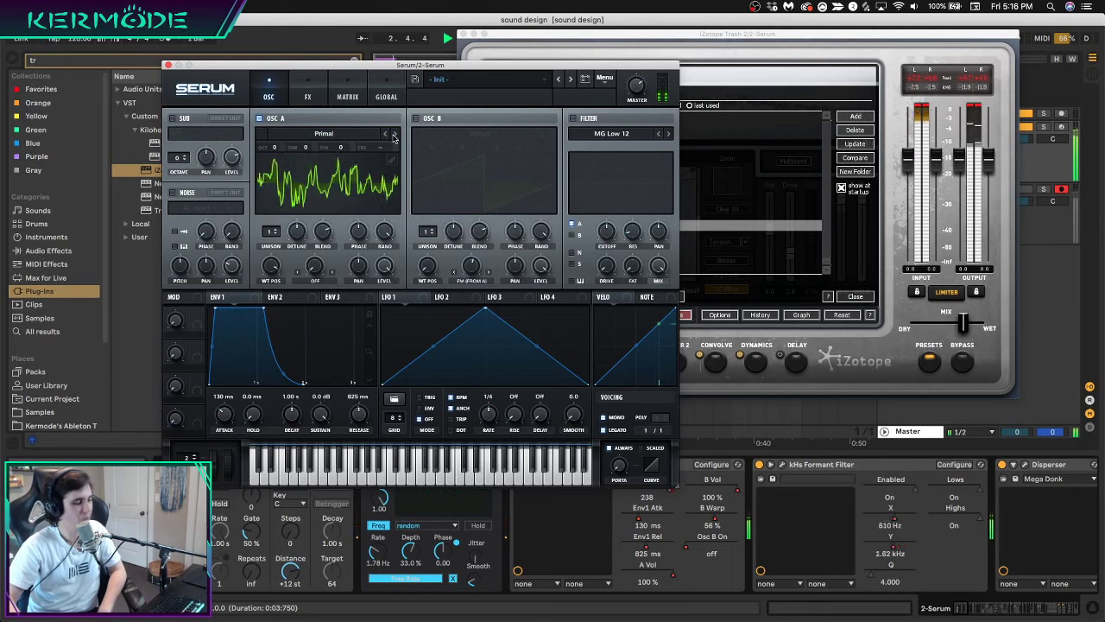
{"action": "left_click", "coordinate": [394, 135]}
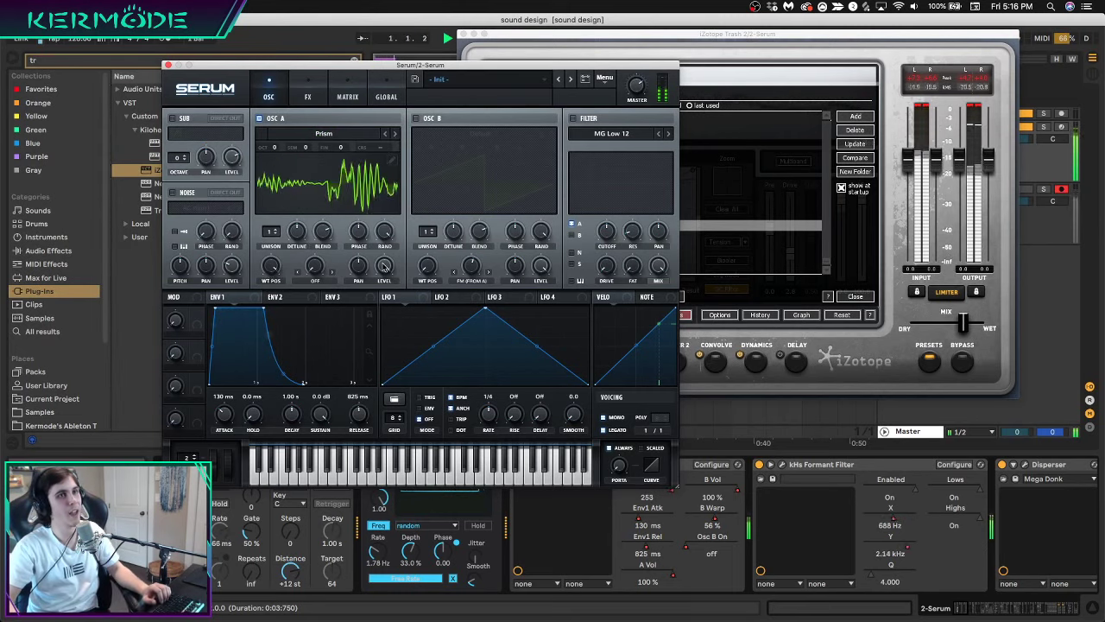
Stop playback and close the Serum and Trash 2 plug-in windows
{"action": "key", "text": "space"}
{"action": "left_click", "coordinate": [168, 65]}
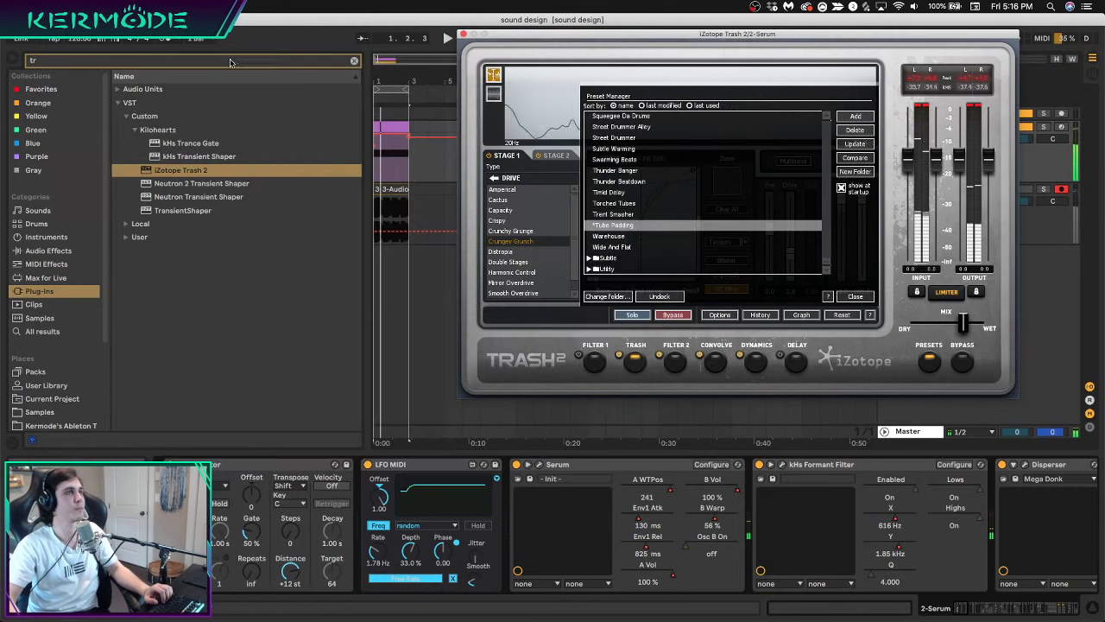
{"action": "left_click", "coordinate": [463, 34]}
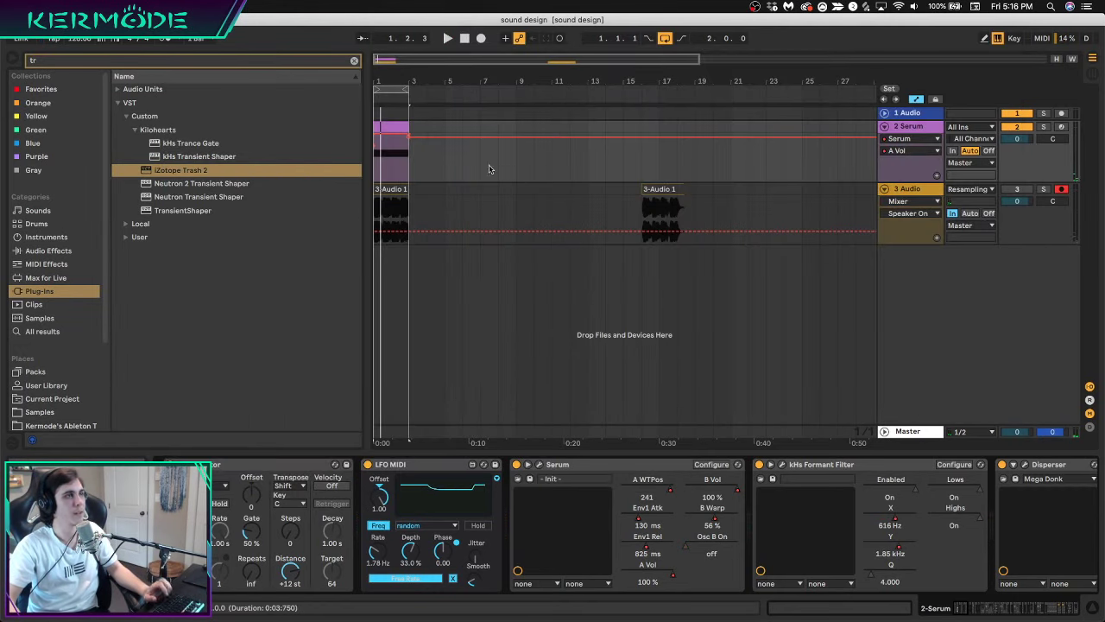
Move the resampled clip from bar 1 to bar 11, and delete the Serum track and the empty audio track above it
{"action": "left_click_drag", "start_coordinate": [403, 206], "coordinate": [582, 205]}
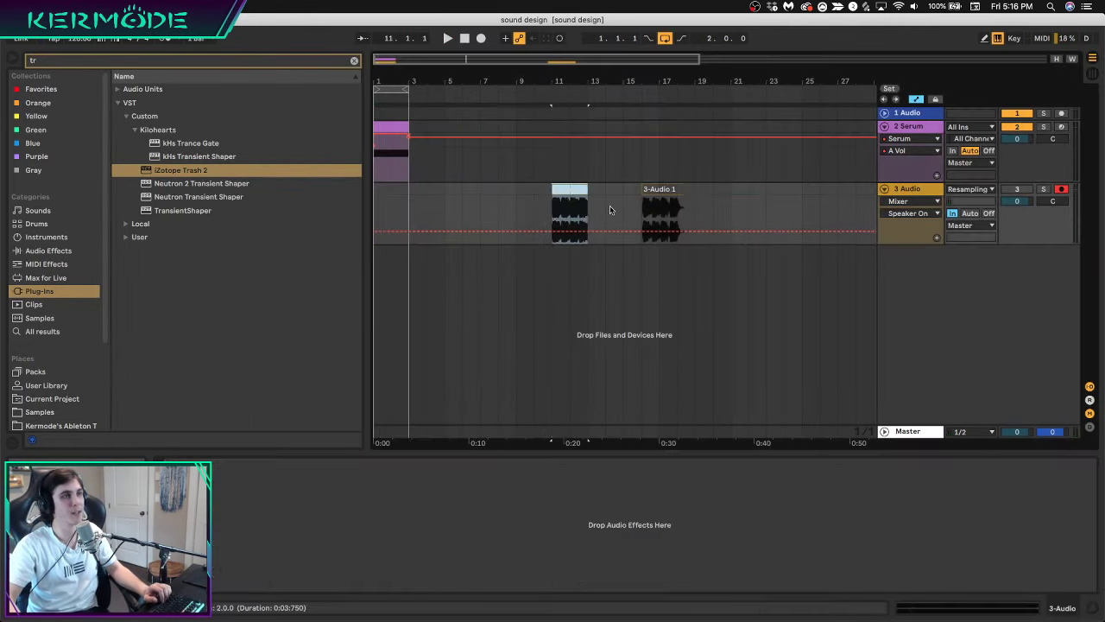
{"action": "left_click", "coordinate": [898, 117]}
{"action": "left_click", "coordinate": [902, 128]}
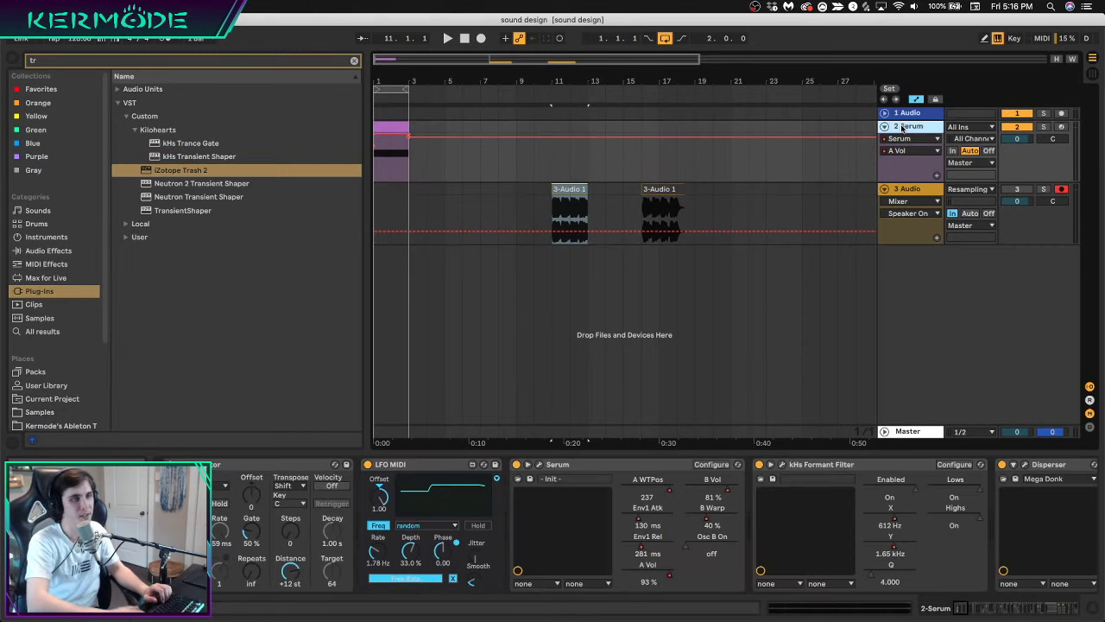
{"action": "key", "text": "Delete"}
{"action": "key", "text": "Up"}
{"action": "key", "text": "Delete"}
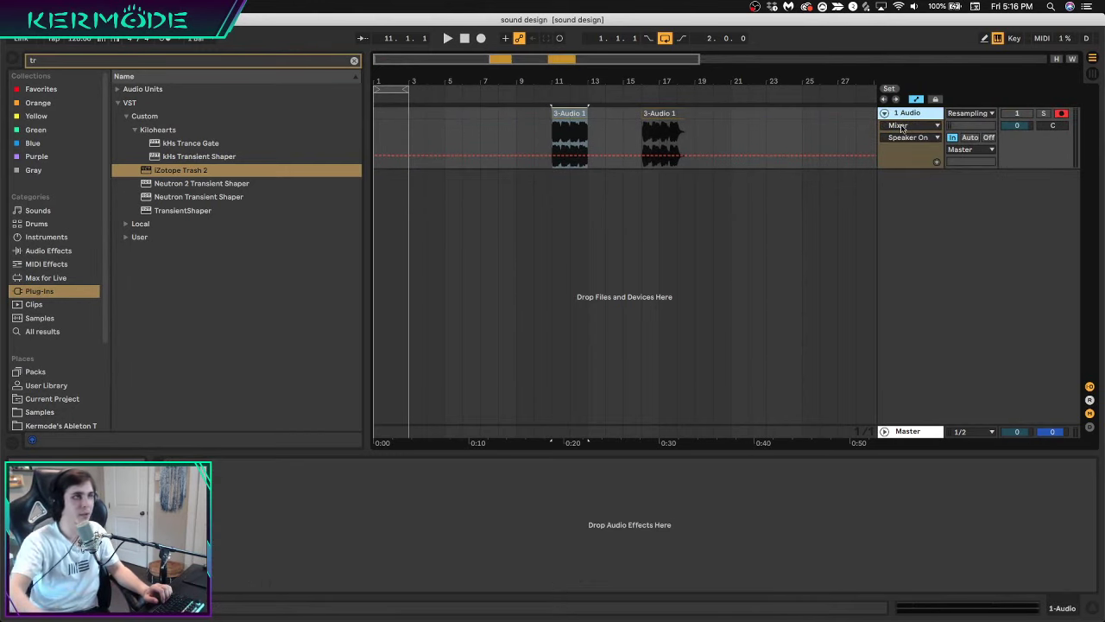
Move the bar 11 clip onto a new audio track, enable its Loop, and move its start back to 1.1.1
{"action": "left_click", "coordinate": [570, 115]}
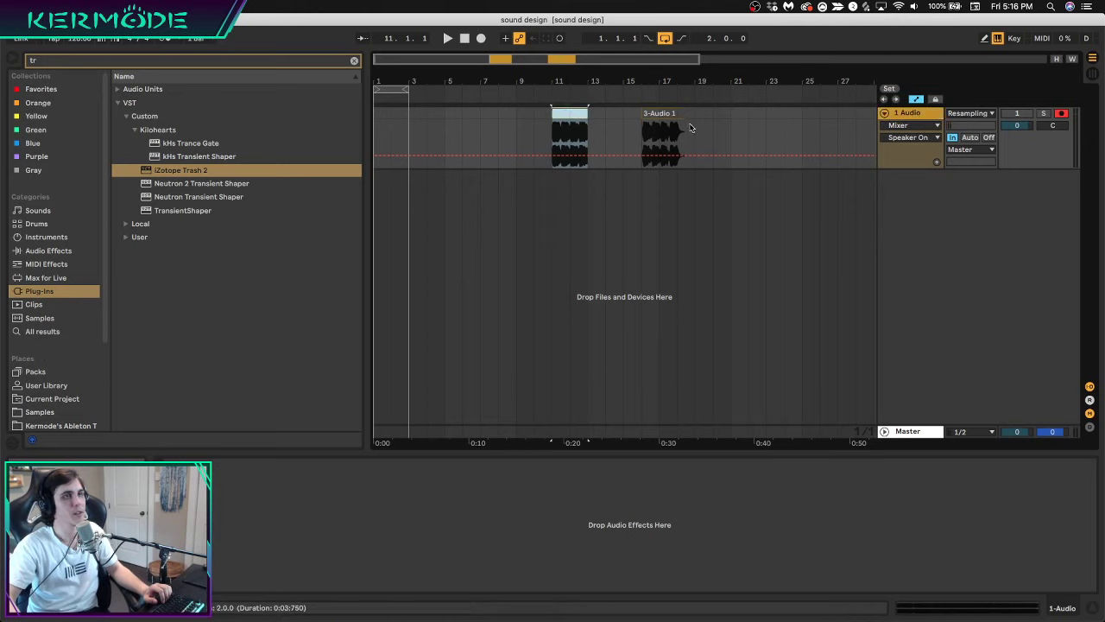
{"action": "left_click_drag", "start_coordinate": [569, 116], "coordinate": [580, 180]}
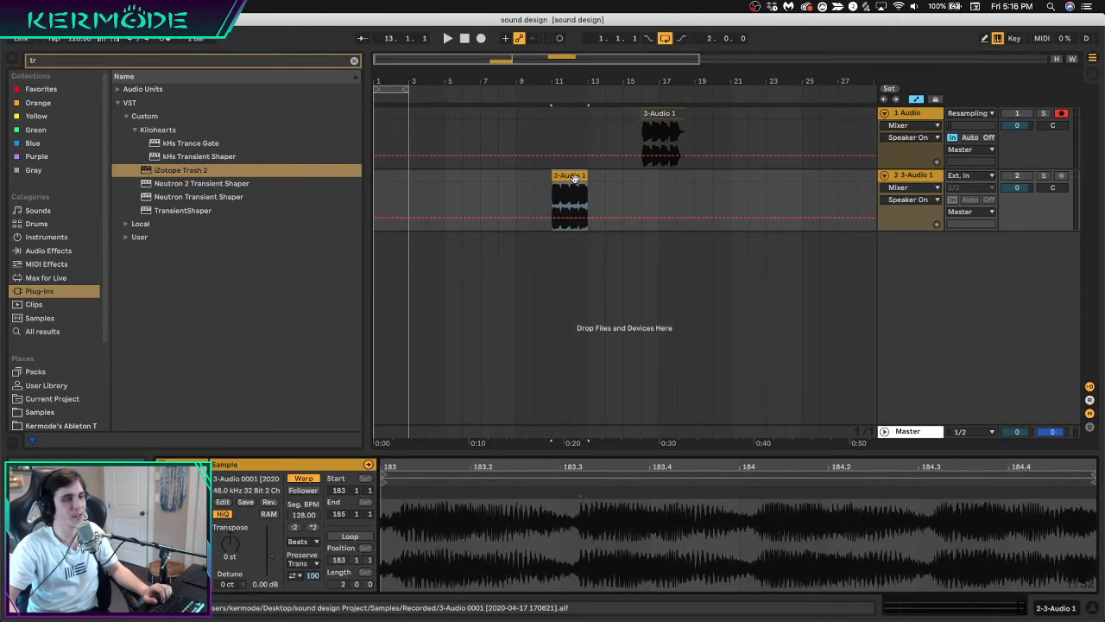
{"action": "left_click_drag", "start_coordinate": [582, 463], "coordinate": [582, 346]}
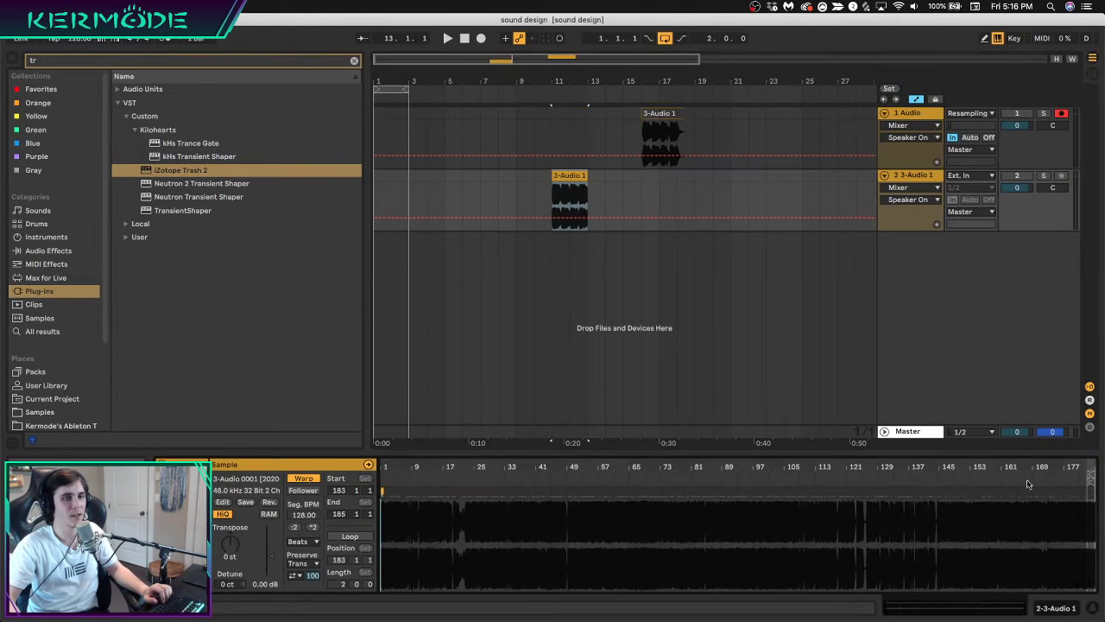
{"action": "left_click", "coordinate": [366, 537]}
{"action": "mouse_move", "coordinate": [1088, 463]}
{"action": "left_mouse_down"}
{"action": "mouse_move", "coordinate": [1088, 492]}
{"action": "mouse_move", "coordinate": [1002, 482]}
{"action": "mouse_move", "coordinate": [371, 486]}
{"action": "left_mouse_up"}
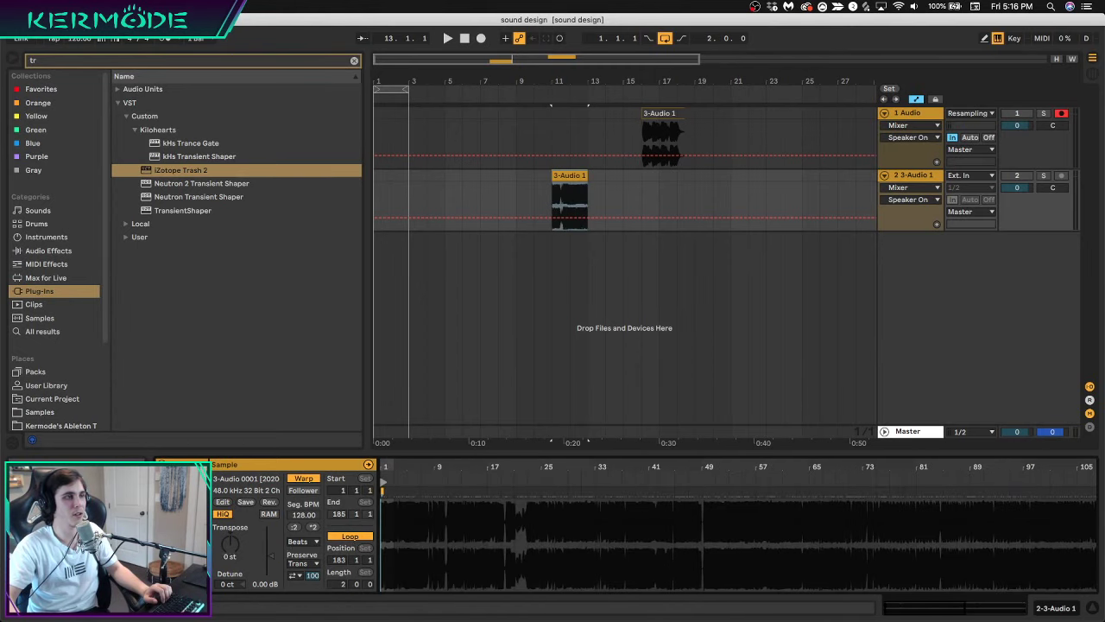
Extend the end of the clip on the new audio track out to bar 185, exposing the full resampled recording
{"action": "left_click_drag", "start_coordinate": [587, 176], "coordinate": [1103, 262]}
{"action": "left_click_drag", "start_coordinate": [728, 80], "coordinate": [727, 62]}
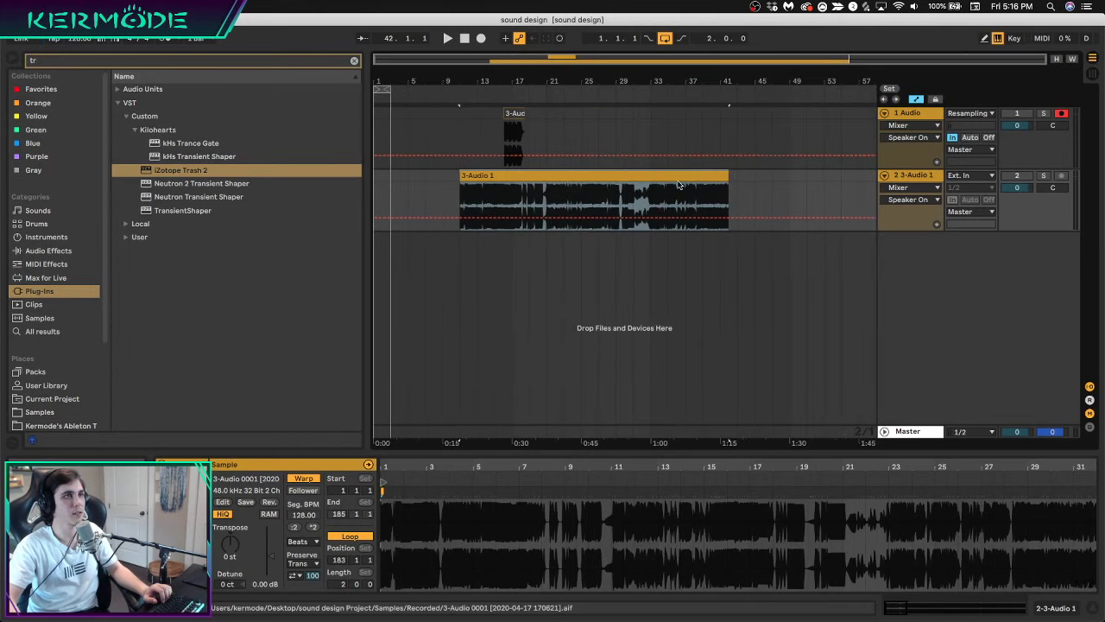
{"action": "left_click_drag", "start_coordinate": [730, 177], "coordinate": [972, 192]}
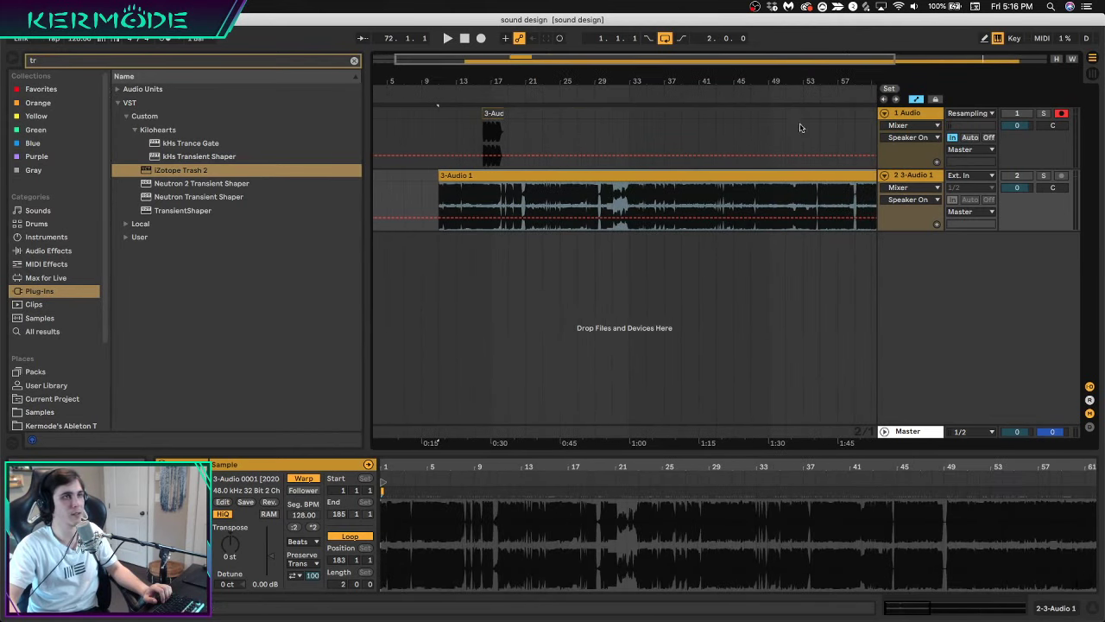
{"action": "left_click_drag", "start_coordinate": [623, 77], "coordinate": [575, 72]}
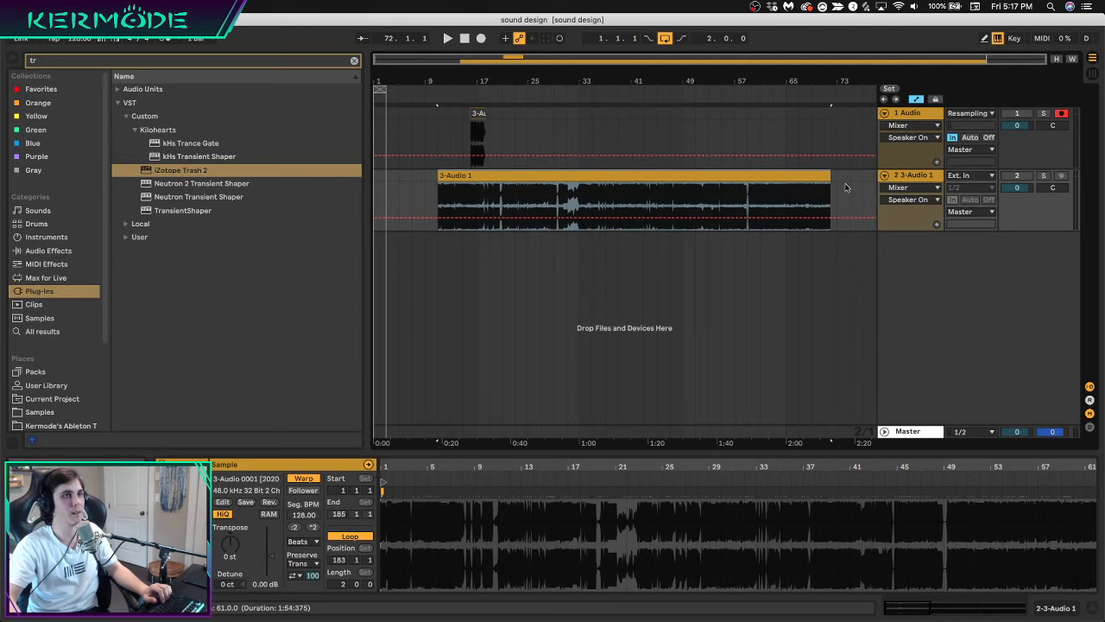
{"action": "left_click_drag", "start_coordinate": [830, 183], "coordinate": [1095, 192]}
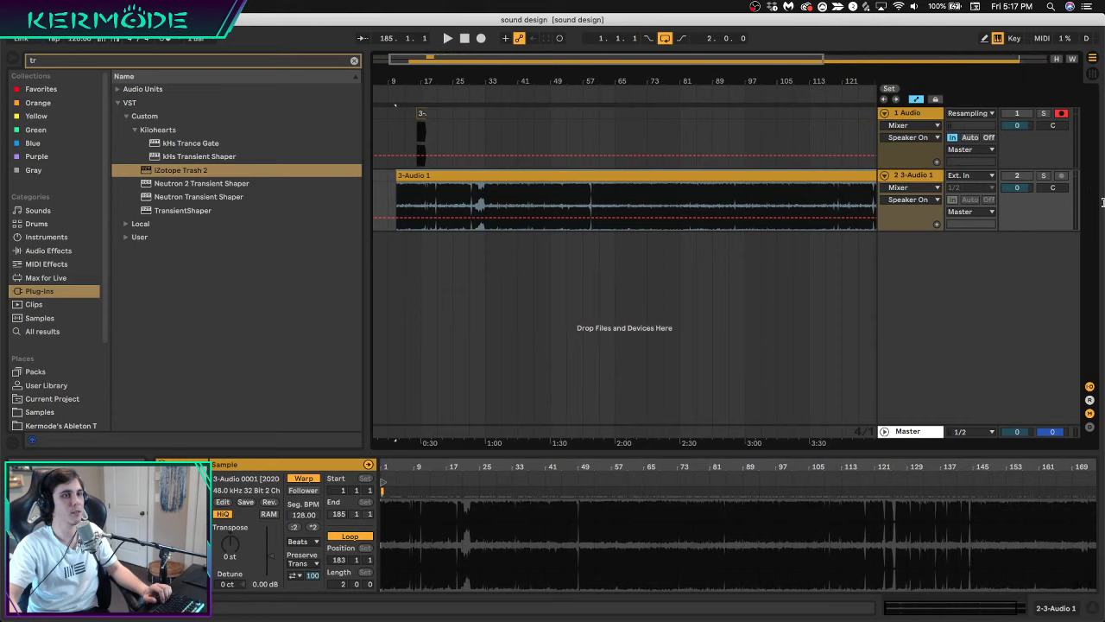
Add a Sampler on a new MIDI track, load the long resampled clip into it, and arm the track
{"action": "left_click", "coordinate": [65, 239]}
{"action": "left_click", "coordinate": [152, 133]}
{"action": "left_click_drag", "start_coordinate": [464, 248], "coordinate": [464, 249]}
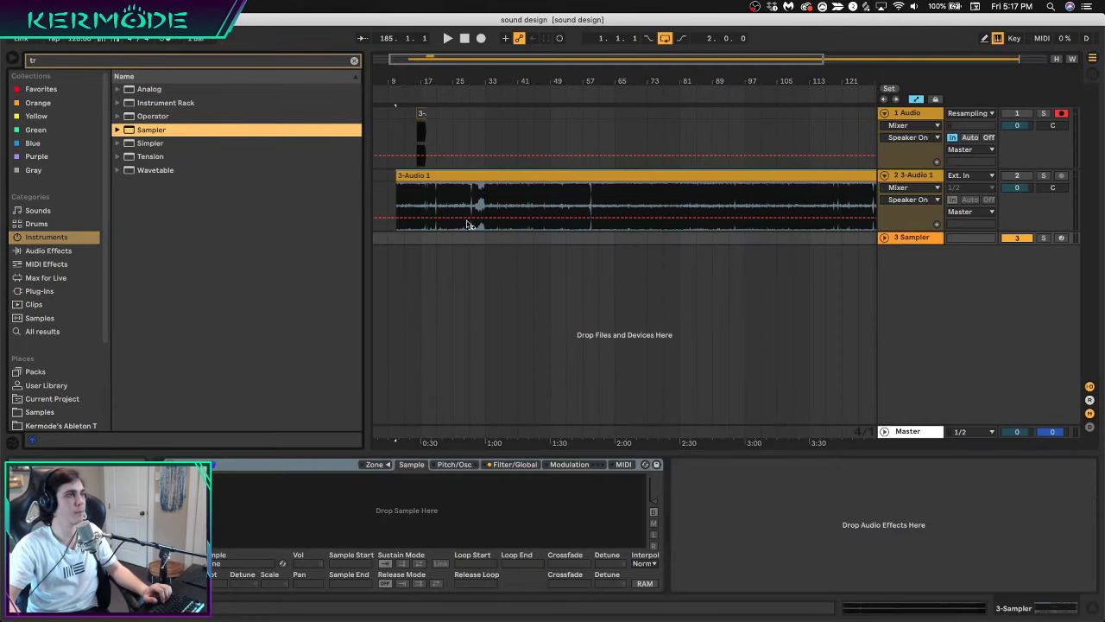
{"action": "left_click_drag", "start_coordinate": [472, 172], "coordinate": [395, 511]}
{"action": "left_click", "coordinate": [213, 583]}
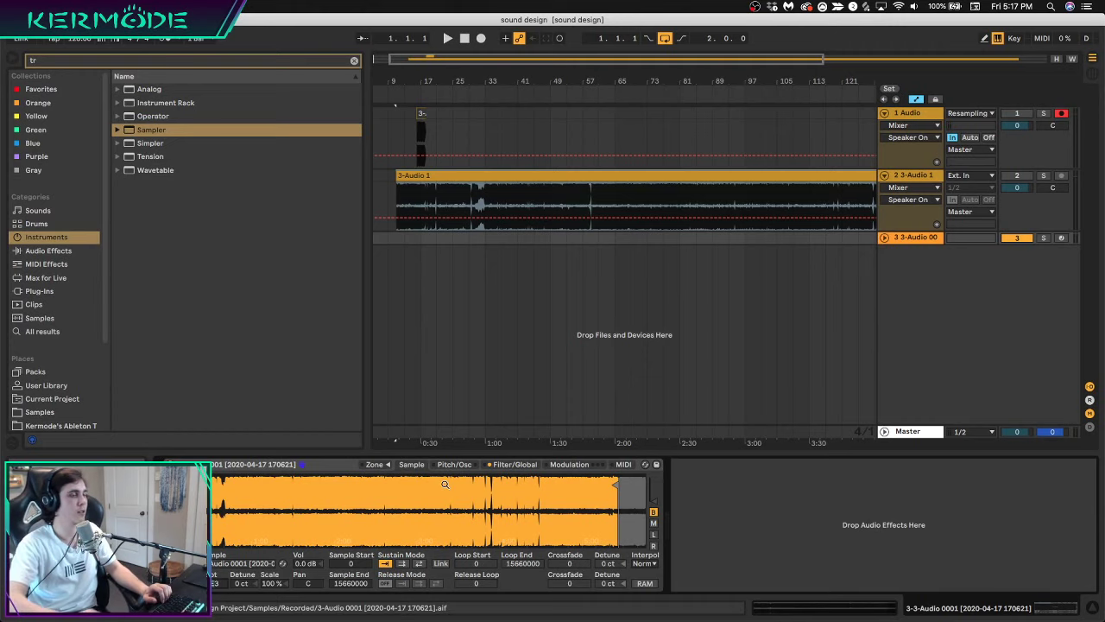
{"action": "left_click", "coordinate": [1061, 238]}
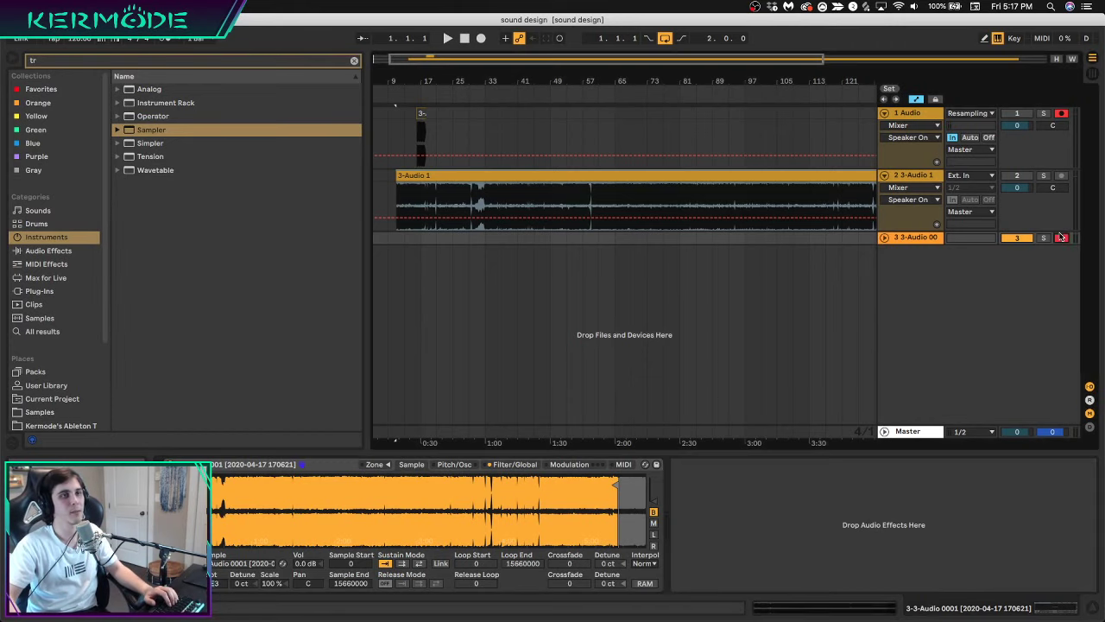
Set Sampler's volume to 0 dB and switch off its filter
{"action": "left_click", "coordinate": [500, 467]}
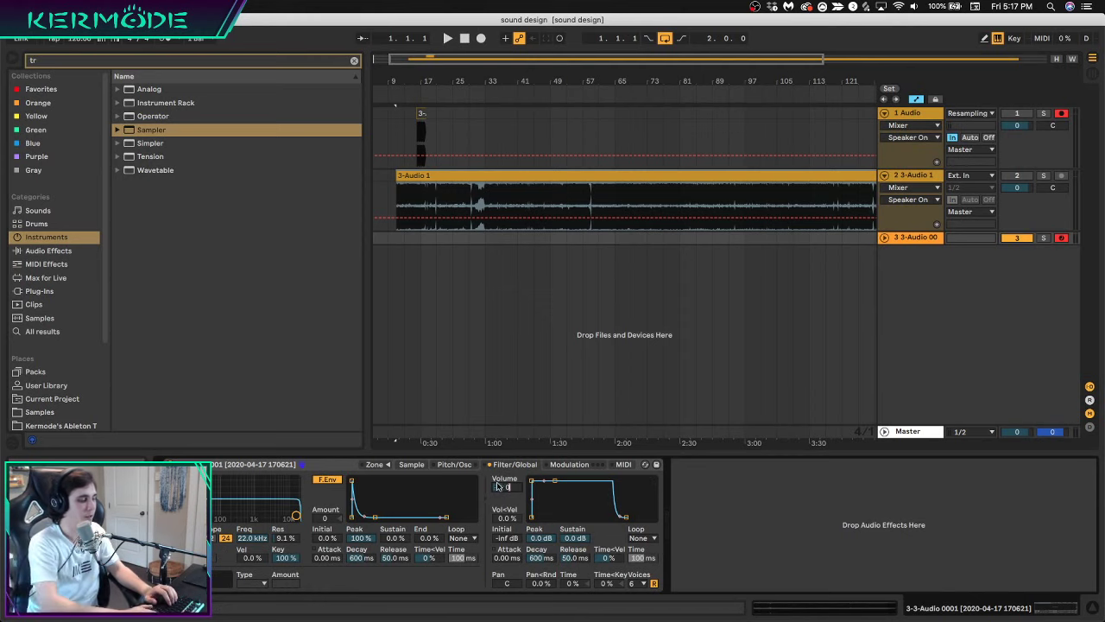
{"action": "key", "text": "Return"}
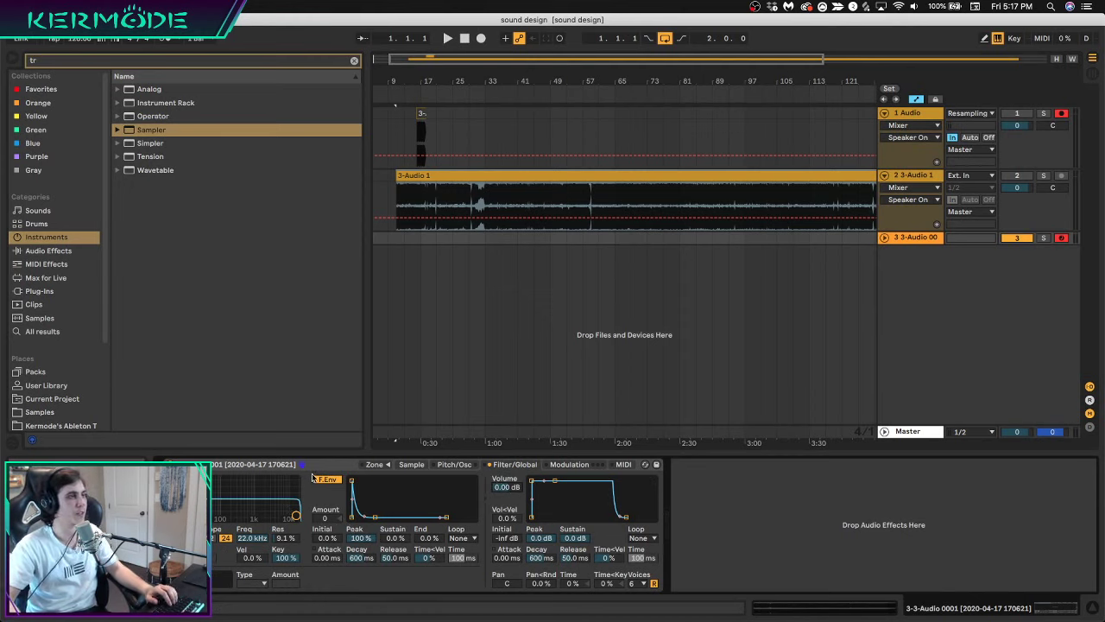
{"action": "left_click", "coordinate": [178, 480]}
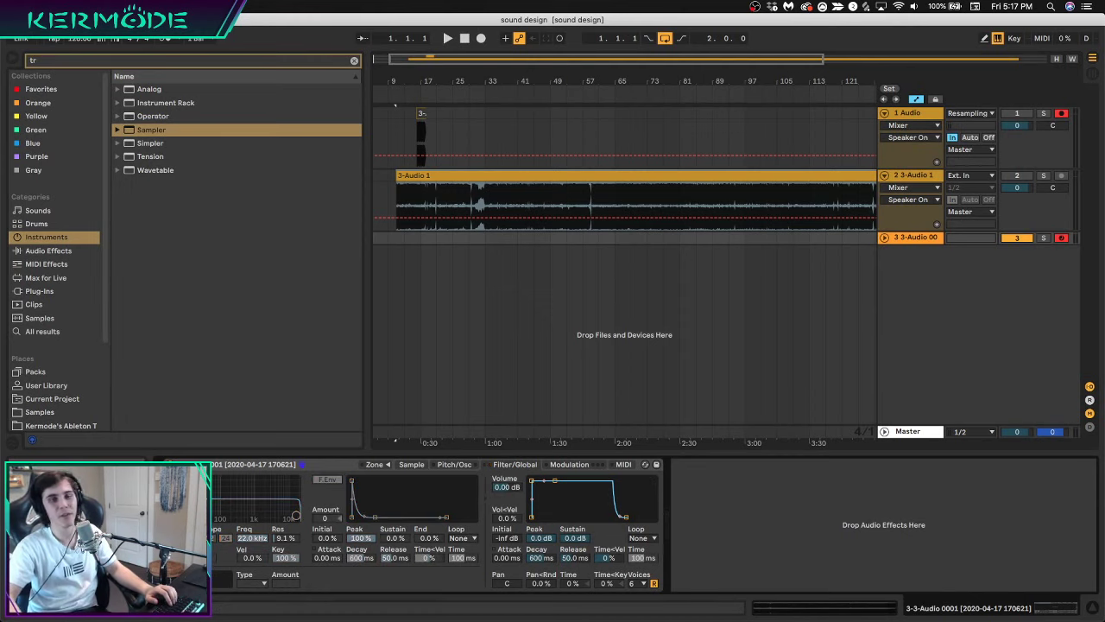
Extend Sampler's sample end to 16596735 and move the sample start forward to 6805522
{"action": "left_click", "coordinate": [402, 466]}
{"action": "left_click_drag", "start_coordinate": [612, 485], "coordinate": [643, 486]}
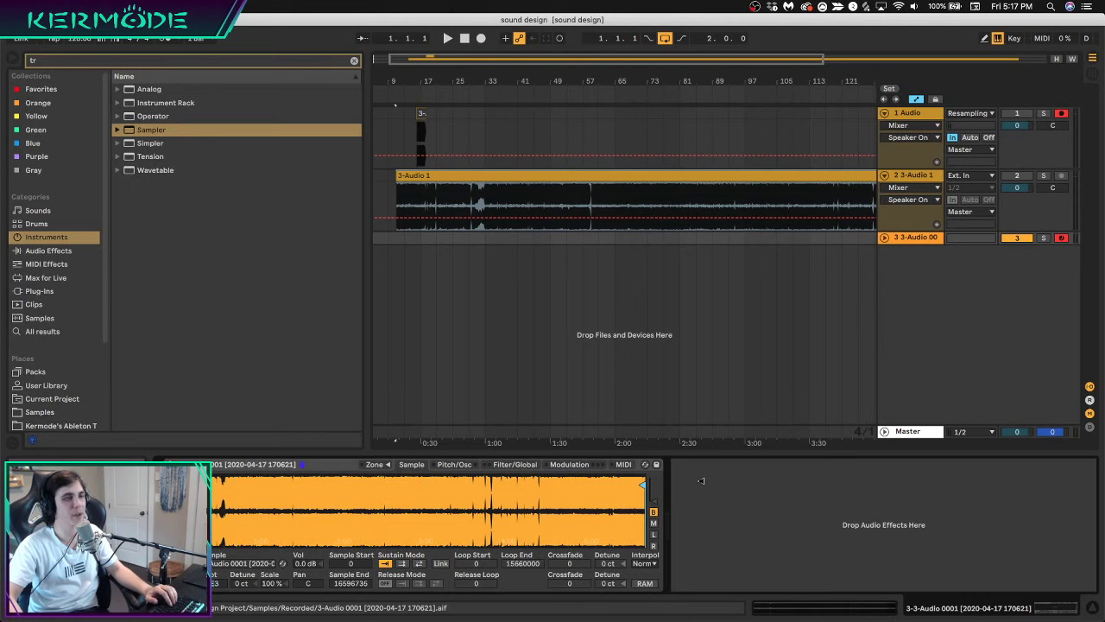
{"action": "left_click_drag", "start_coordinate": [214, 485], "coordinate": [363, 485]}
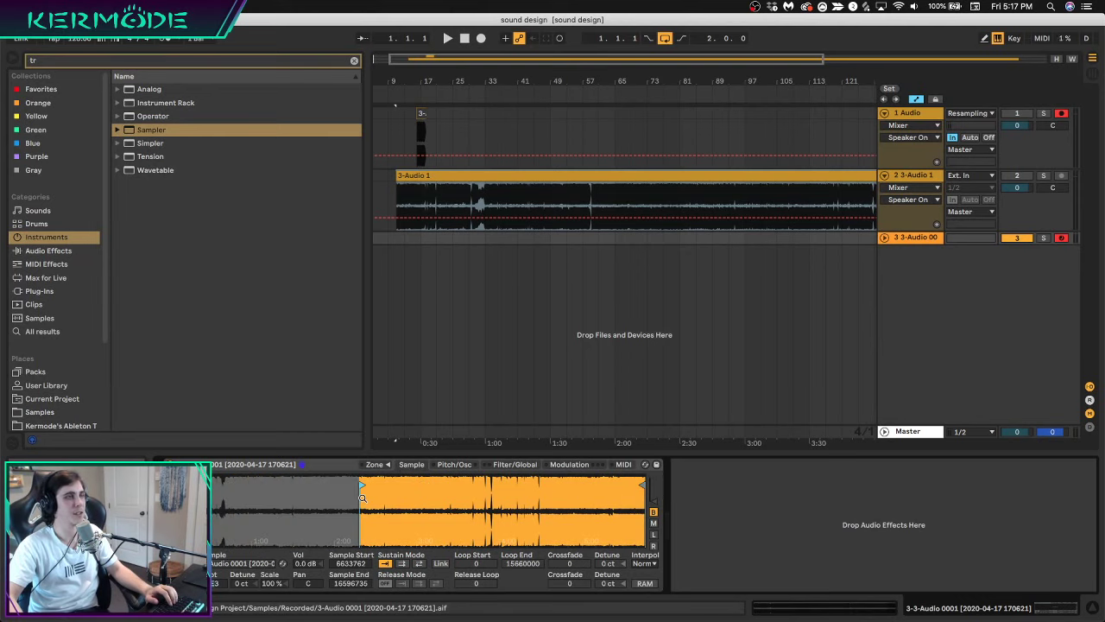
{"action": "left_click_drag", "start_coordinate": [357, 523], "coordinate": [358, 560]}
{"action": "left_click_drag", "start_coordinate": [372, 484], "coordinate": [389, 492]}
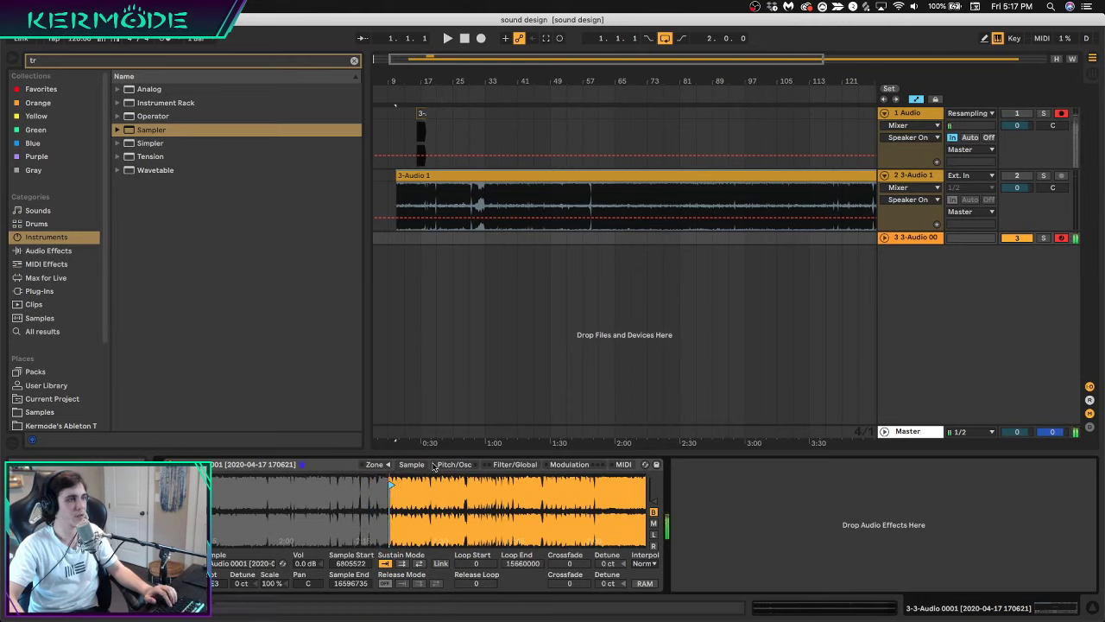
Switch on Sampler's pitch envelope and move the sample start forward to 8513523
{"action": "left_click", "coordinate": [436, 464]}
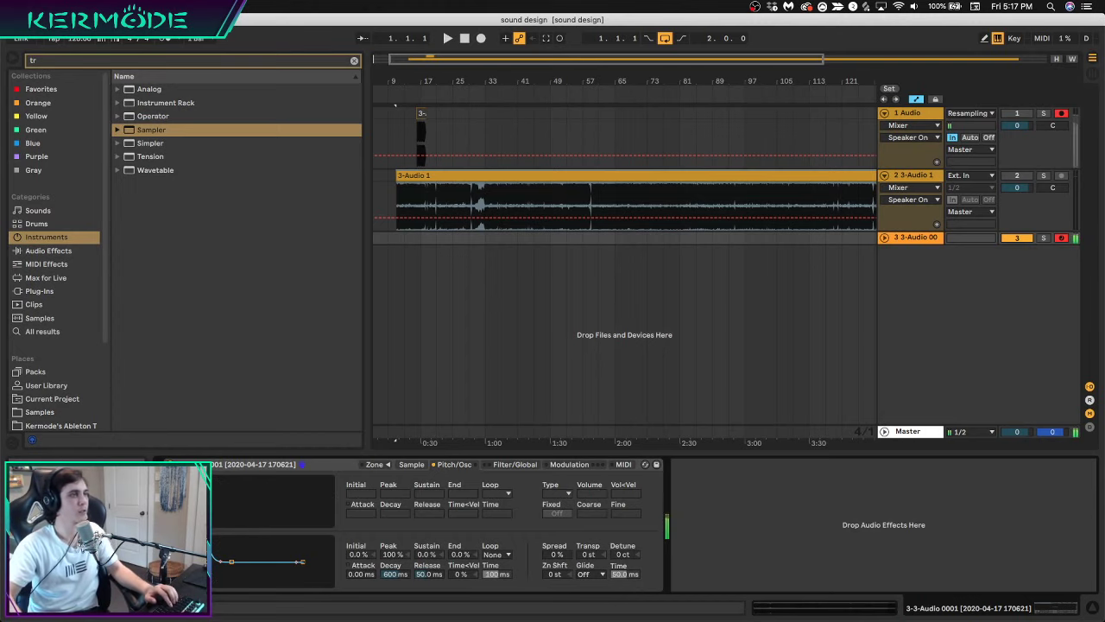
{"action": "left_click", "coordinate": [412, 464]}
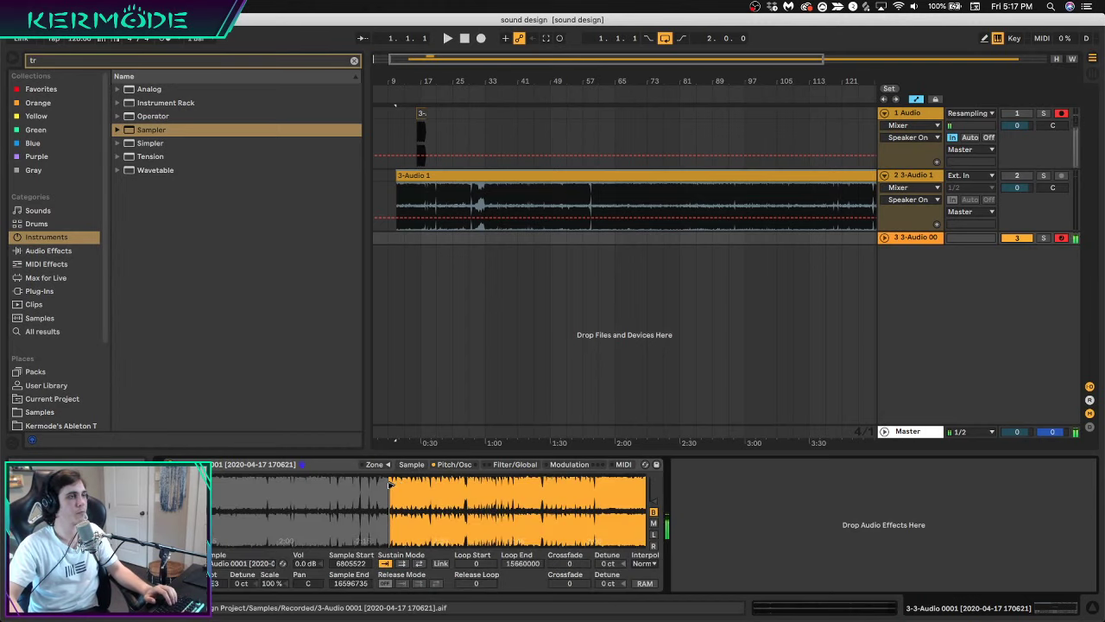
{"action": "mouse_move", "coordinate": [391, 486]}
{"action": "left_mouse_down"}
{"action": "mouse_move", "coordinate": [312, 488]}
{"action": "mouse_move", "coordinate": [572, 492]}
{"action": "left_mouse_up"}
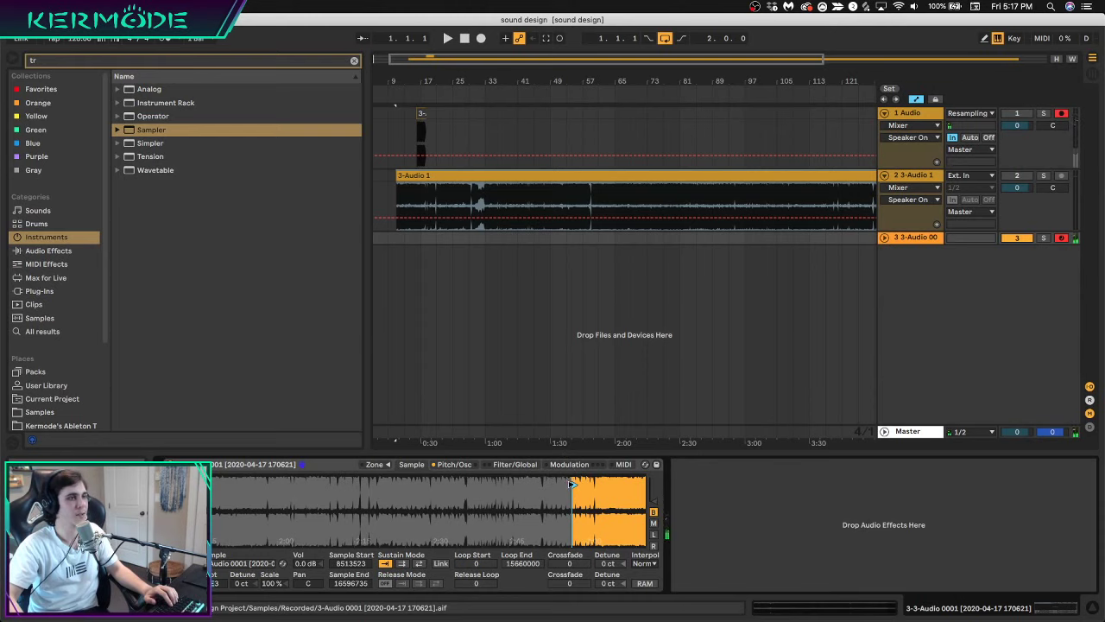
Move Sampler's sample start forward to 15618296 and lengthen the decay of its pitch envelope
{"action": "mouse_move", "coordinate": [574, 489]}
{"action": "left_mouse_down"}
{"action": "mouse_move", "coordinate": [604, 490]}
{"action": "mouse_move", "coordinate": [380, 499]}
{"action": "mouse_move", "coordinate": [593, 506]}
{"action": "mouse_move", "coordinate": [557, 517]}
{"action": "mouse_move", "coordinate": [618, 510]}
{"action": "mouse_move", "coordinate": [617, 489]}
{"action": "left_mouse_up"}
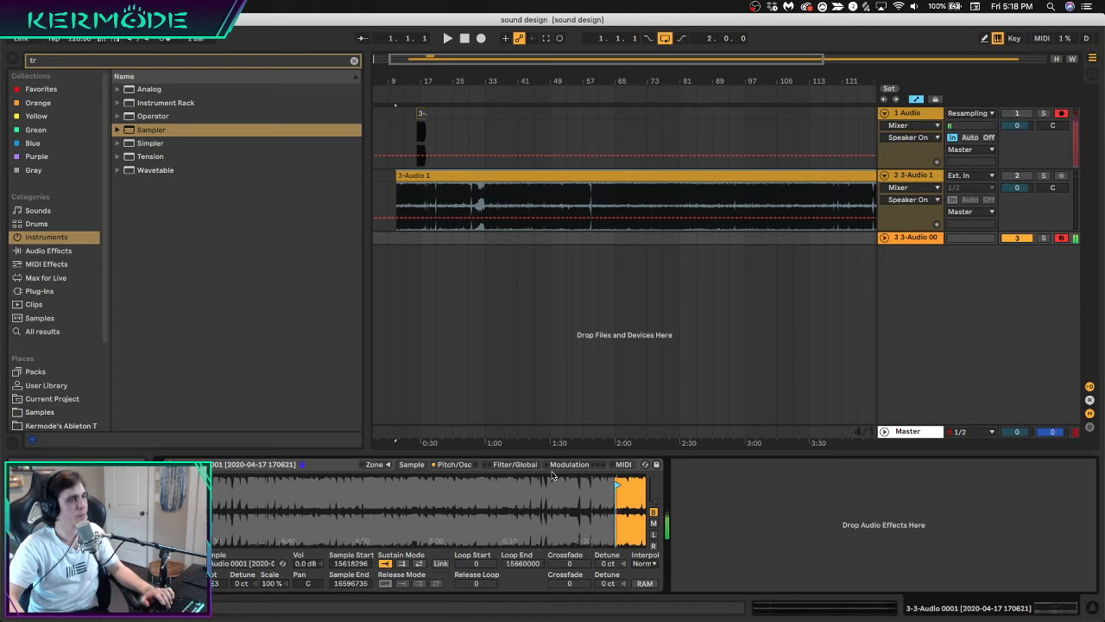
{"action": "left_click", "coordinate": [437, 468]}
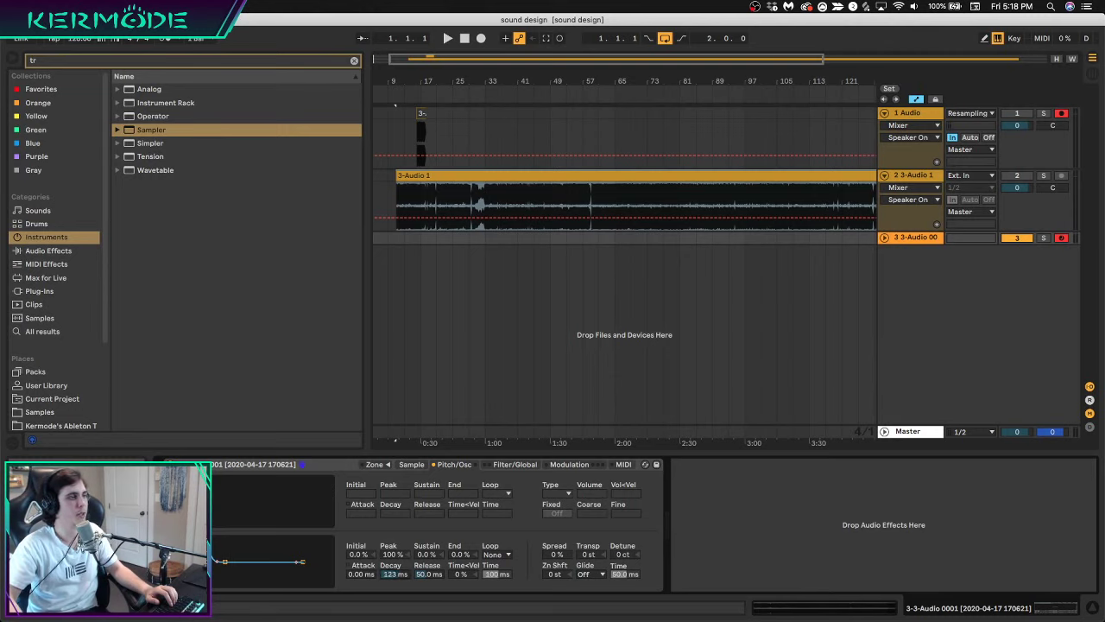
{"action": "left_click_drag", "start_coordinate": [224, 562], "coordinate": [248, 561]}
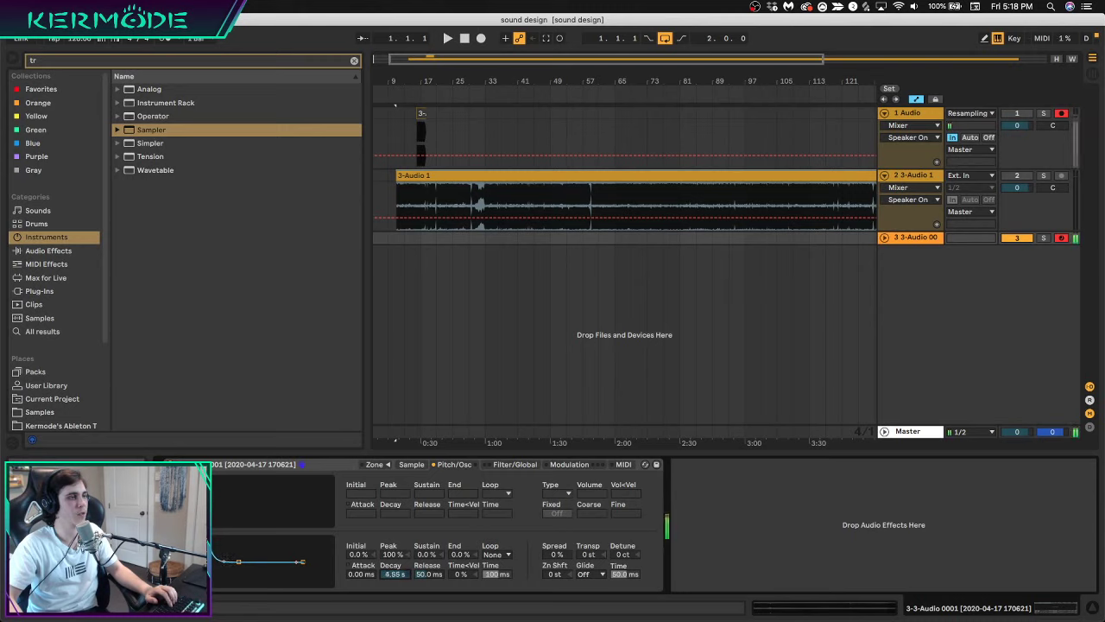
{"action": "left_click_drag", "start_coordinate": [238, 561], "coordinate": [232, 562]}
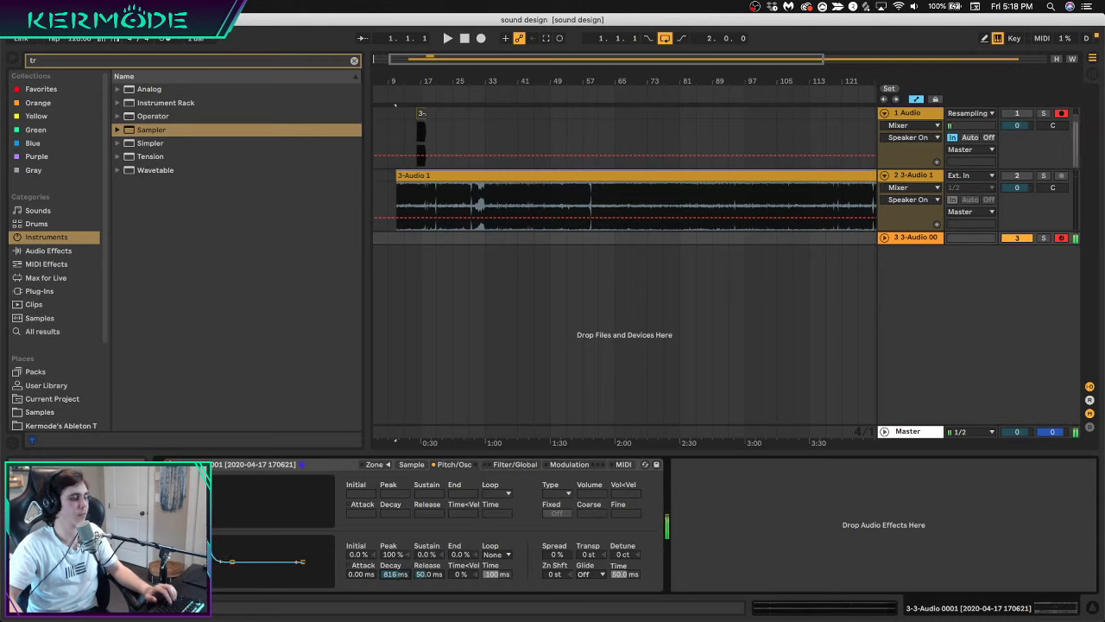
{"action": "left_click_drag", "start_coordinate": [389, 574], "coordinate": [390, 581]}
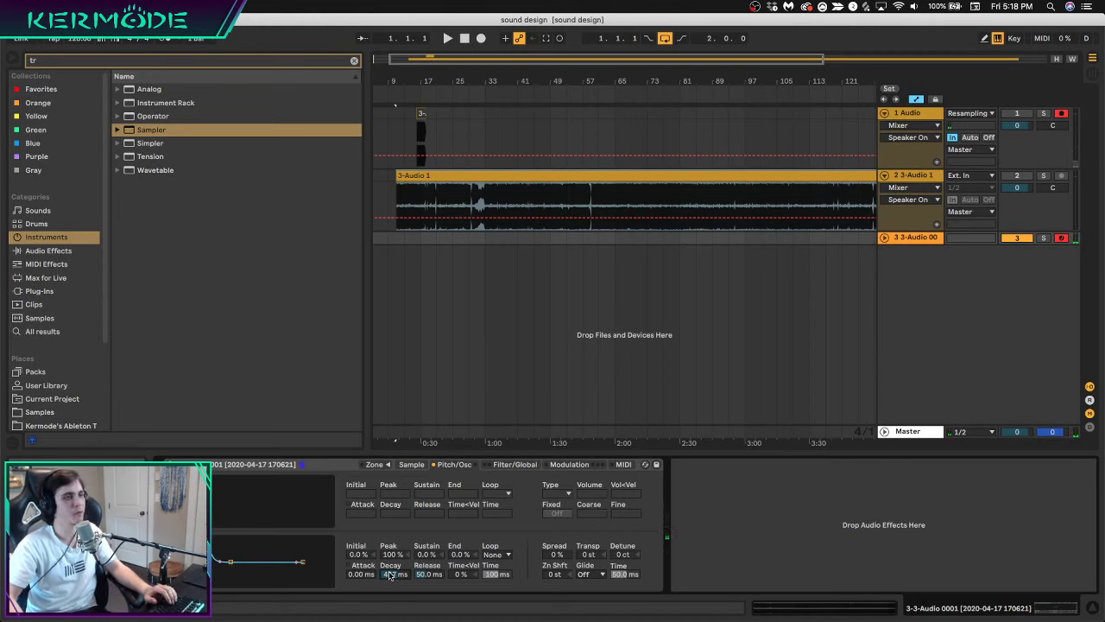
Audition other regions of the recording by moving Sampler's sample start to 14041914, 11074095, 13619312 and 15245387
{"action": "left_click", "coordinate": [412, 464]}
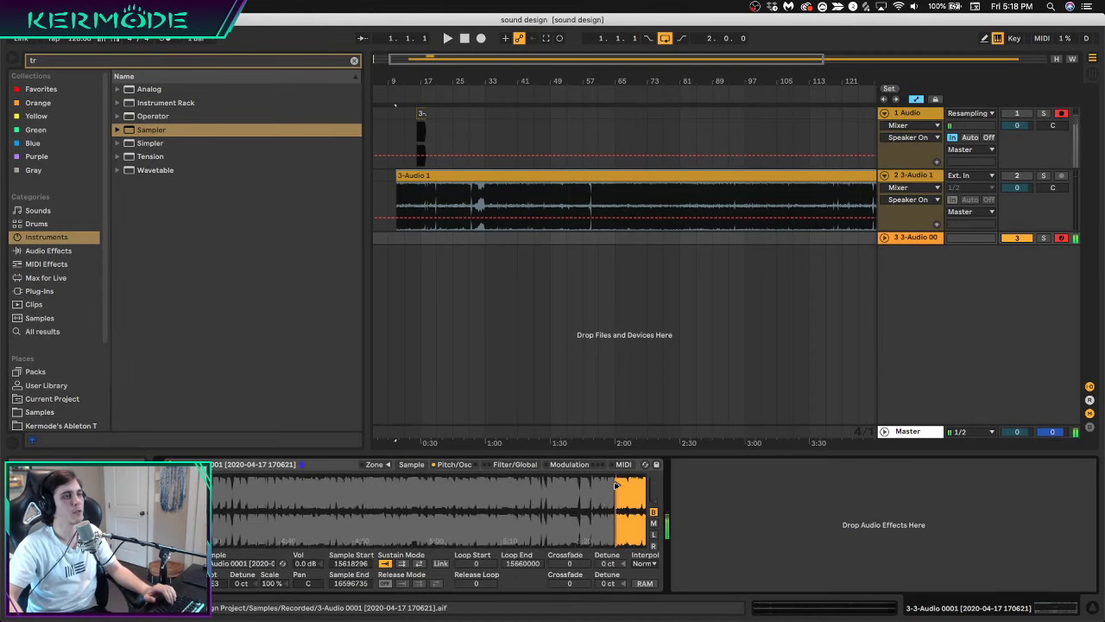
{"action": "mouse_move", "coordinate": [507, 483]}
{"action": "left_mouse_down"}
{"action": "mouse_move", "coordinate": [530, 506]}
{"action": "mouse_move", "coordinate": [621, 505]}
{"action": "mouse_move", "coordinate": [623, 486]}
{"action": "mouse_move", "coordinate": [435, 514]}
{"action": "mouse_move", "coordinate": [457, 515]}
{"action": "left_mouse_up"}
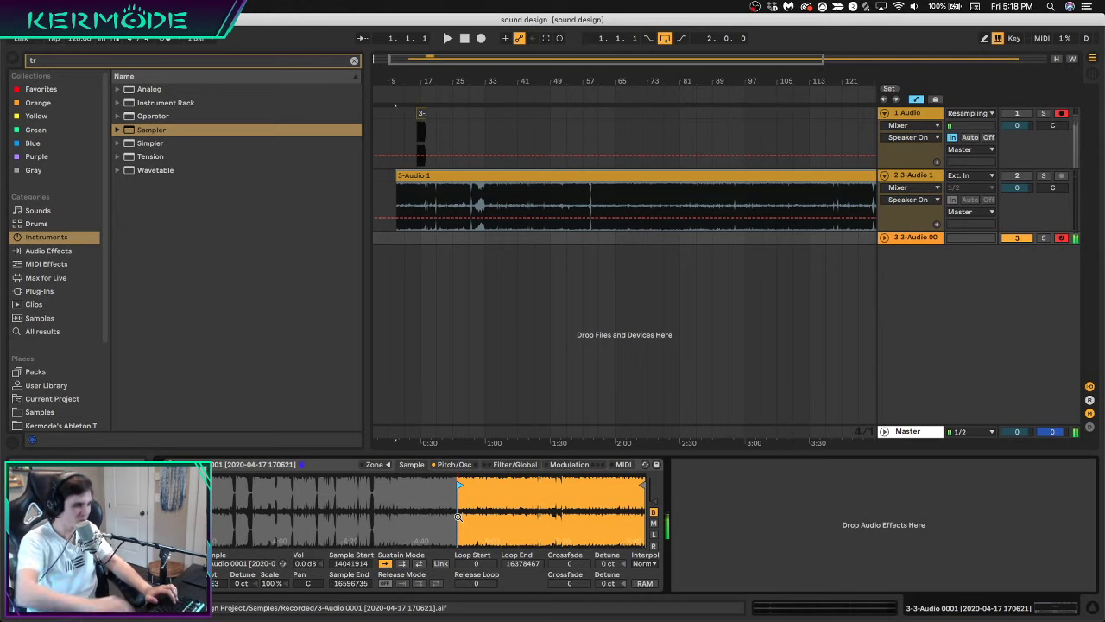
{"action": "mouse_move", "coordinate": [460, 484]}
{"action": "left_mouse_down"}
{"action": "mouse_move", "coordinate": [214, 486]}
{"action": "mouse_move", "coordinate": [227, 499]}
{"action": "mouse_move", "coordinate": [241, 492]}
{"action": "left_mouse_up"}
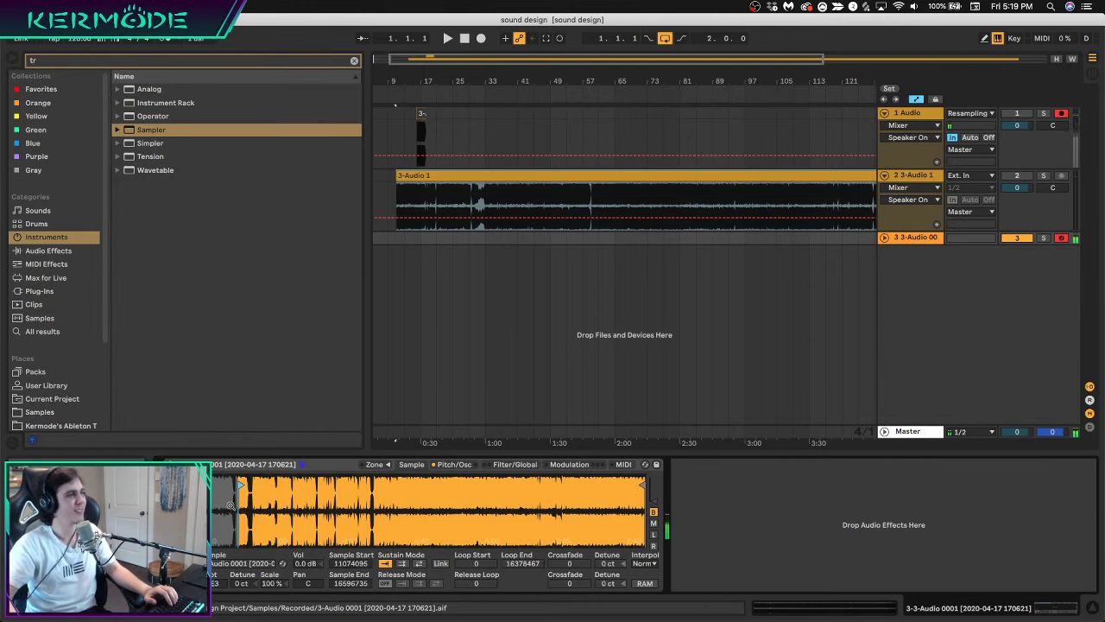
{"action": "mouse_move", "coordinate": [240, 484]}
{"action": "left_mouse_down"}
{"action": "mouse_move", "coordinate": [445, 510]}
{"action": "mouse_move", "coordinate": [427, 506]}
{"action": "left_mouse_up"}
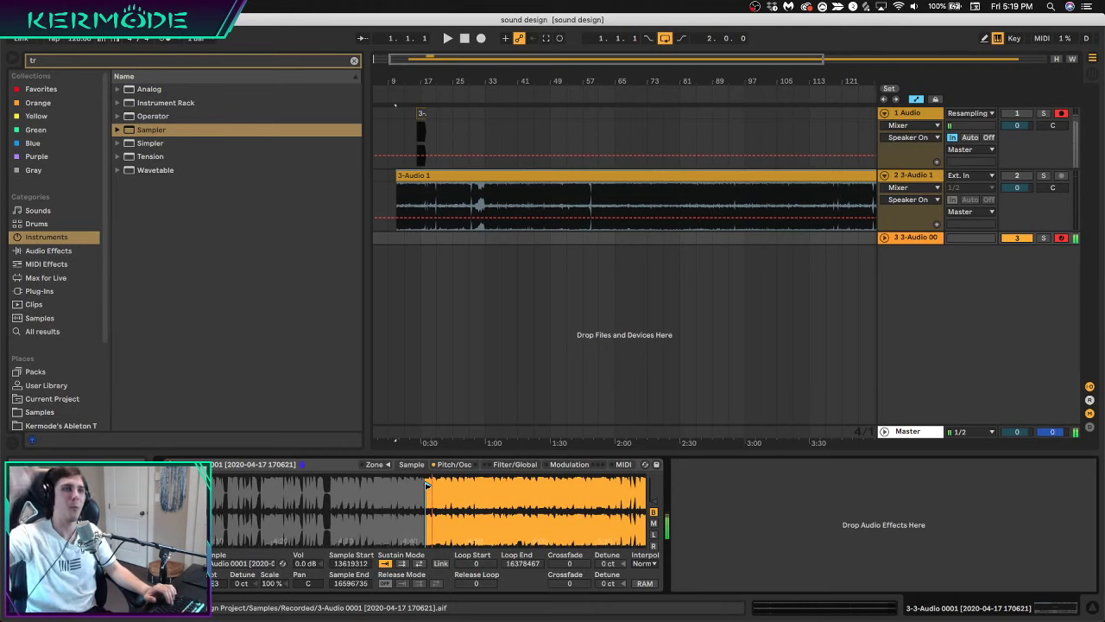
{"action": "mouse_move", "coordinate": [426, 485]}
{"action": "left_mouse_down"}
{"action": "mouse_move", "coordinate": [399, 488]}
{"action": "mouse_move", "coordinate": [542, 494]}
{"action": "mouse_move", "coordinate": [384, 485]}
{"action": "mouse_move", "coordinate": [642, 483]}
{"action": "mouse_move", "coordinate": [639, 512]}
{"action": "mouse_move", "coordinate": [523, 518]}
{"action": "left_mouse_up"}
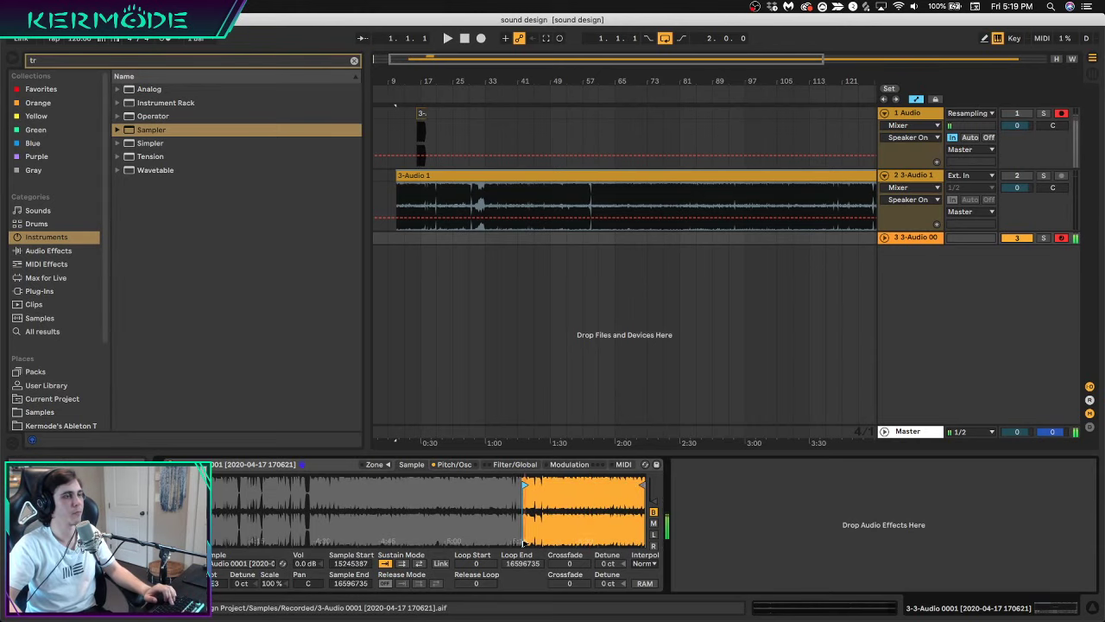
Undo the edits back to before the Sampler track and the long clip's separate track were created
{"action": "left_click_drag", "start_coordinate": [645, 74], "coordinate": [772, 64]}
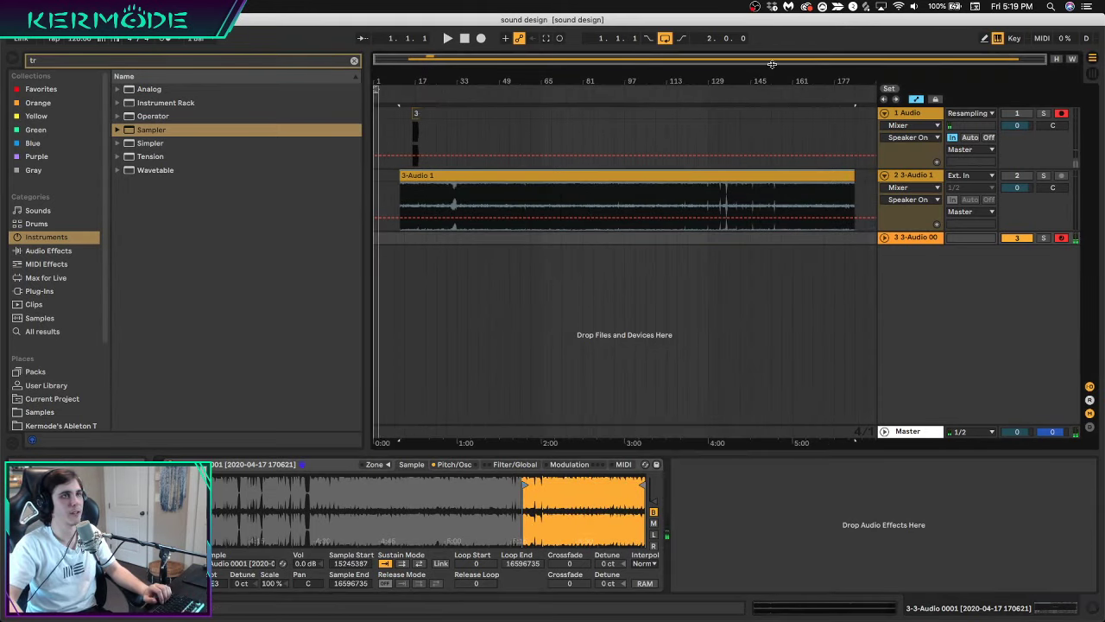
{"action": "key", "text": "super+z"}
{"action": "key", "text": "super+z"}
{"action": "key", "text": "super+z"}
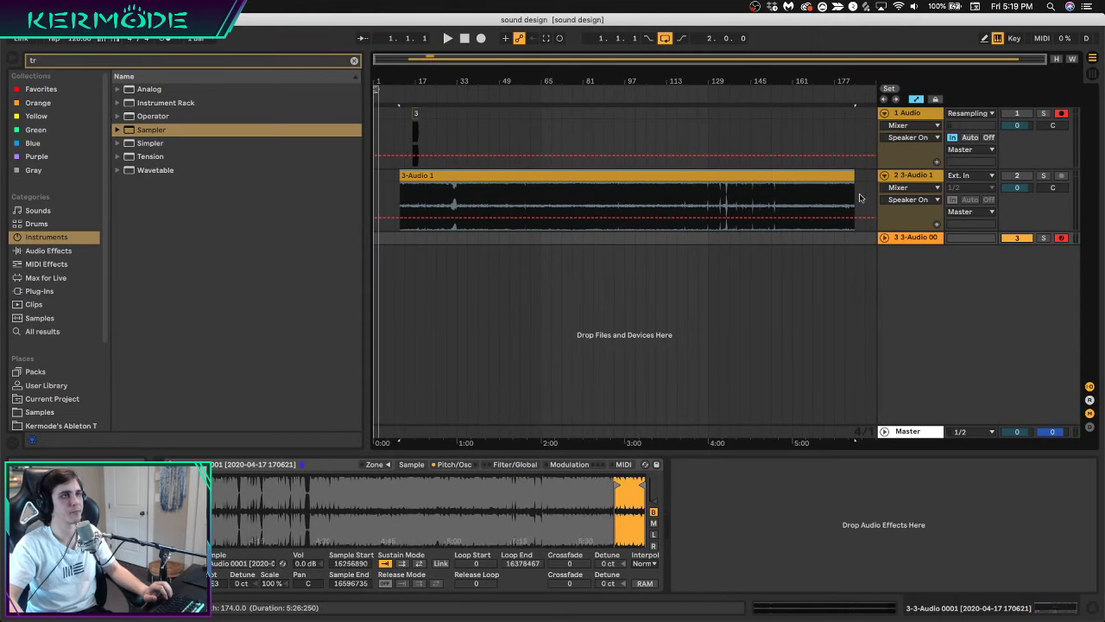
{"action": "key", "text": "super+z"}
{"action": "key", "text": "super+z"}
{"action": "key", "text": "super+z"}
{"action": "key", "text": "super+z"}
{"action": "key", "text": "super+z"}
{"action": "key", "text": "super+z"}
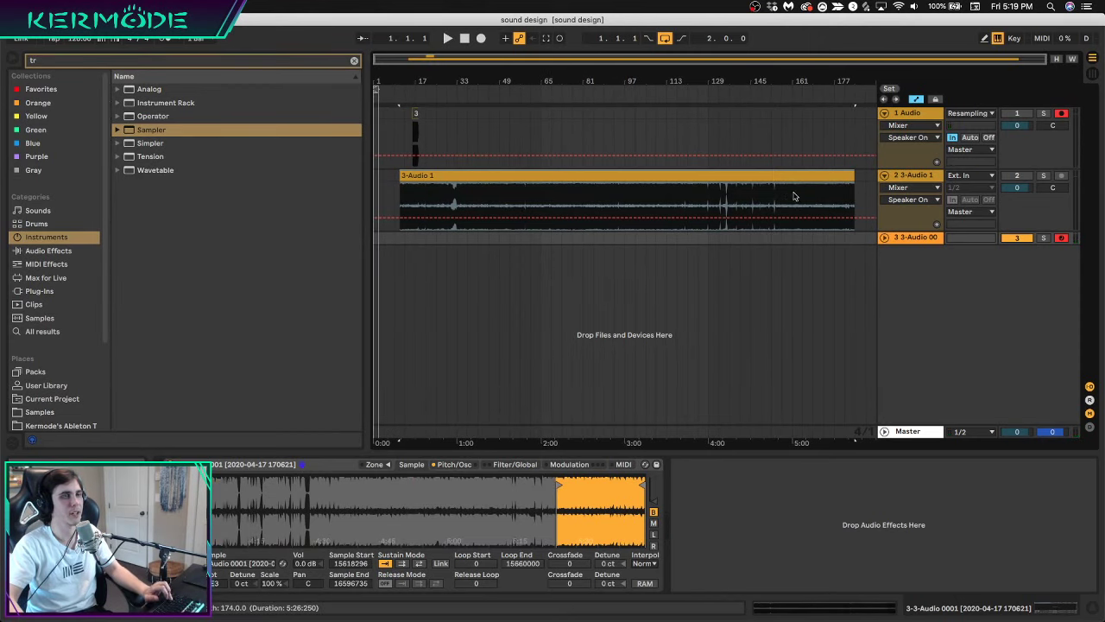
{"action": "key", "text": "super+z"}
{"action": "key", "text": "super+z"}
{"action": "key", "text": "super+z"}
{"action": "key", "text": "super+z"}
{"action": "key", "text": "super+z"}
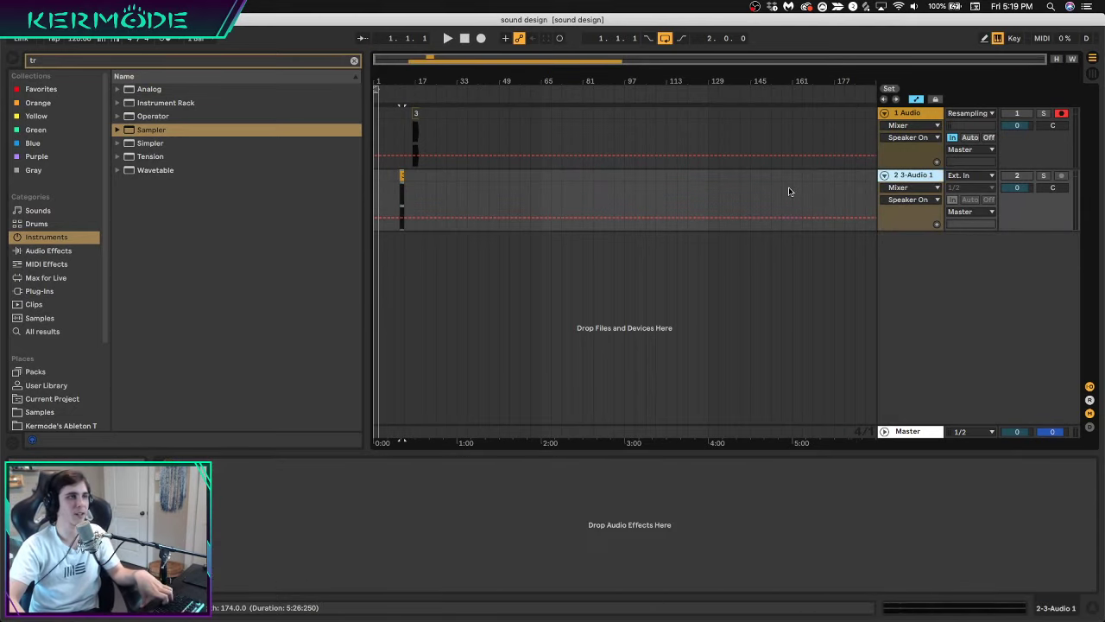
Turn off input monitoring on the 1 Audio track and move the clip at bar 11 to bar 26
{"action": "left_click_drag", "start_coordinate": [397, 80], "coordinate": [553, 74]}
{"action": "left_click", "coordinate": [554, 113]}
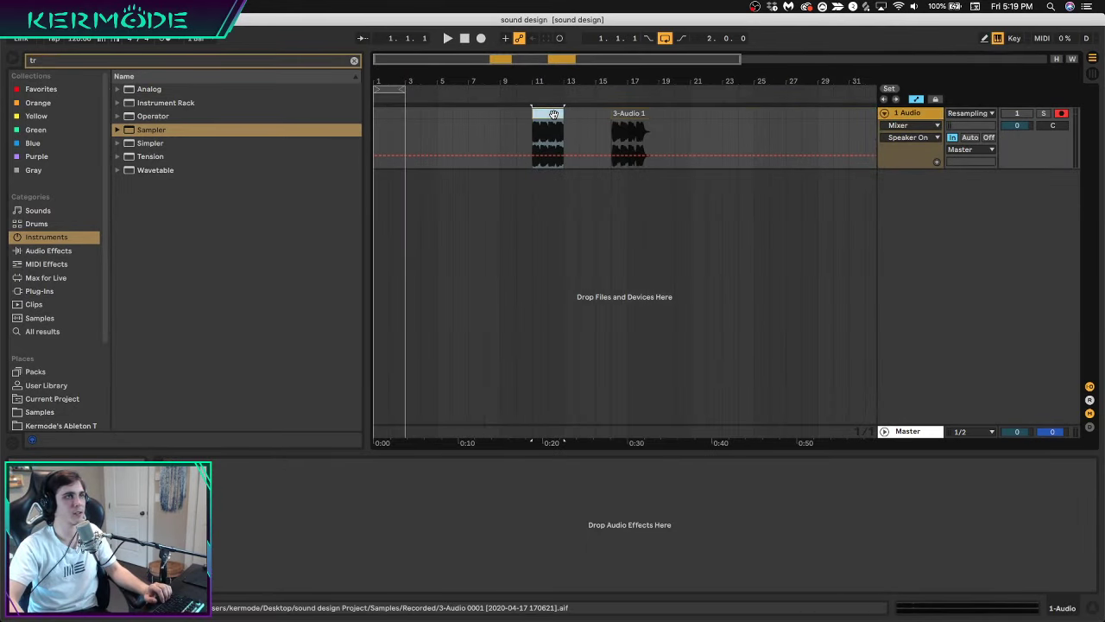
{"action": "left_click", "coordinate": [988, 137]}
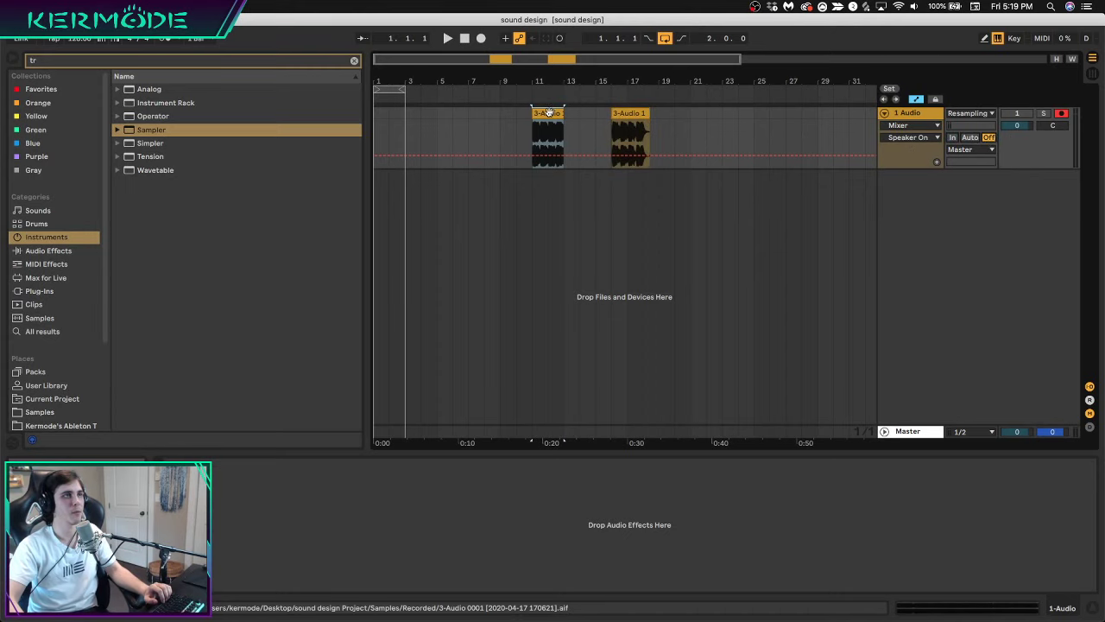
{"action": "left_click_drag", "start_coordinate": [538, 115], "coordinate": [775, 123]}
Extend the clip at bar 26 to the full recording by setting its start to 1.1.1
{"action": "double_click", "coordinate": [775, 124]}
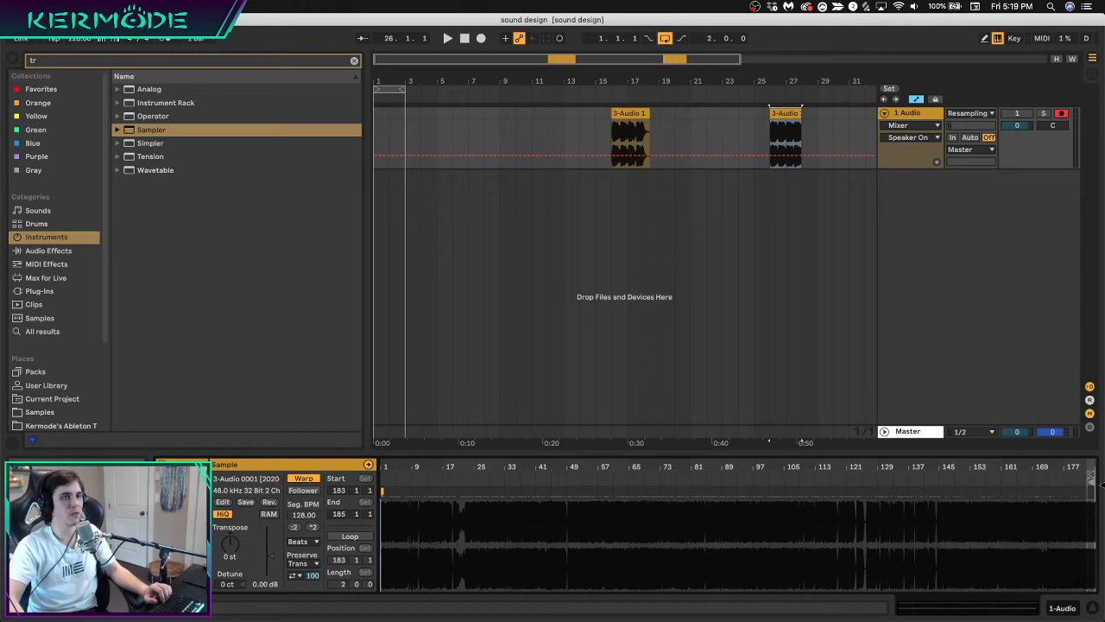
{"action": "left_click_drag", "start_coordinate": [1094, 468], "coordinate": [9, 525]}
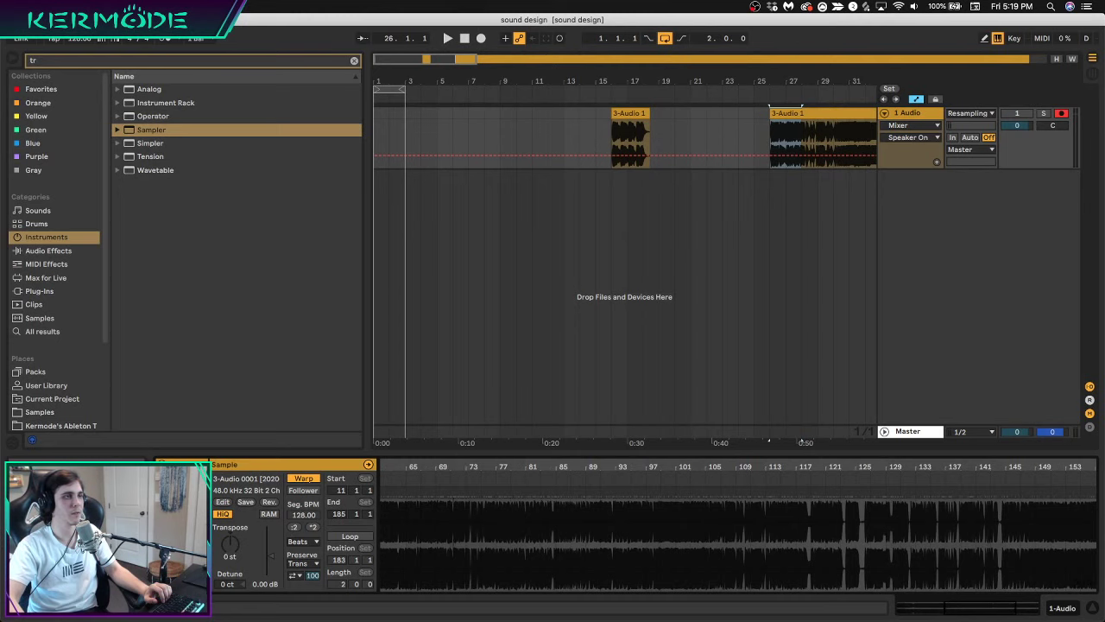
{"action": "left_click_drag", "start_coordinate": [649, 467], "coordinate": [649, 452]}
{"action": "left_click_drag", "start_coordinate": [421, 482], "coordinate": [266, 512]}
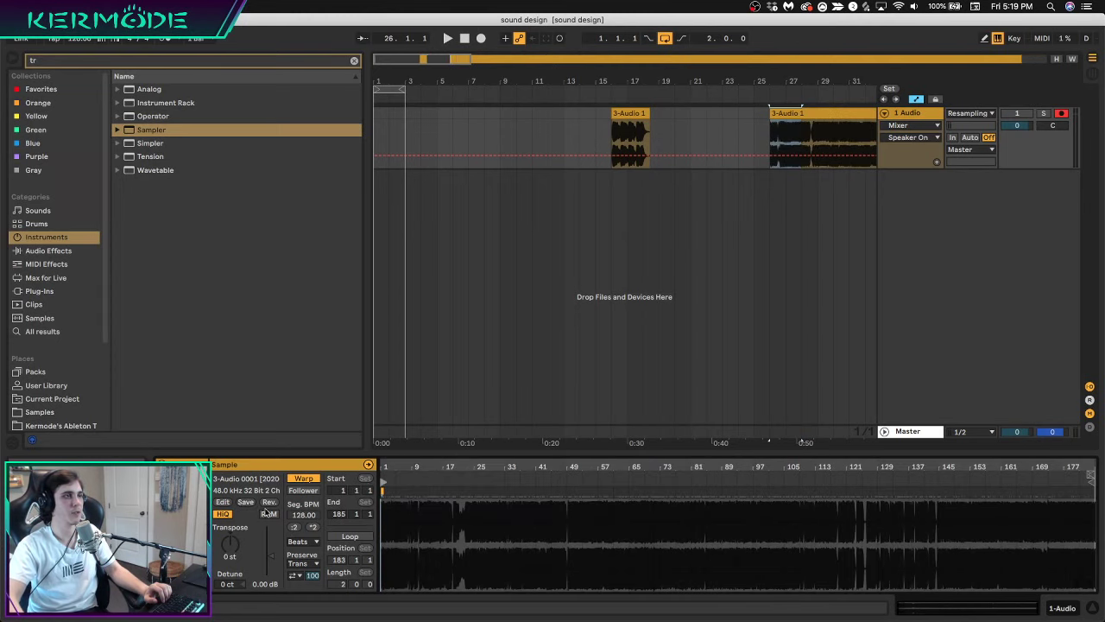
Place the original short clip directly before the long recording and play across both to compare them
{"action": "left_click_drag", "start_coordinate": [627, 115], "coordinate": [750, 128]}
{"action": "key", "text": "space"}
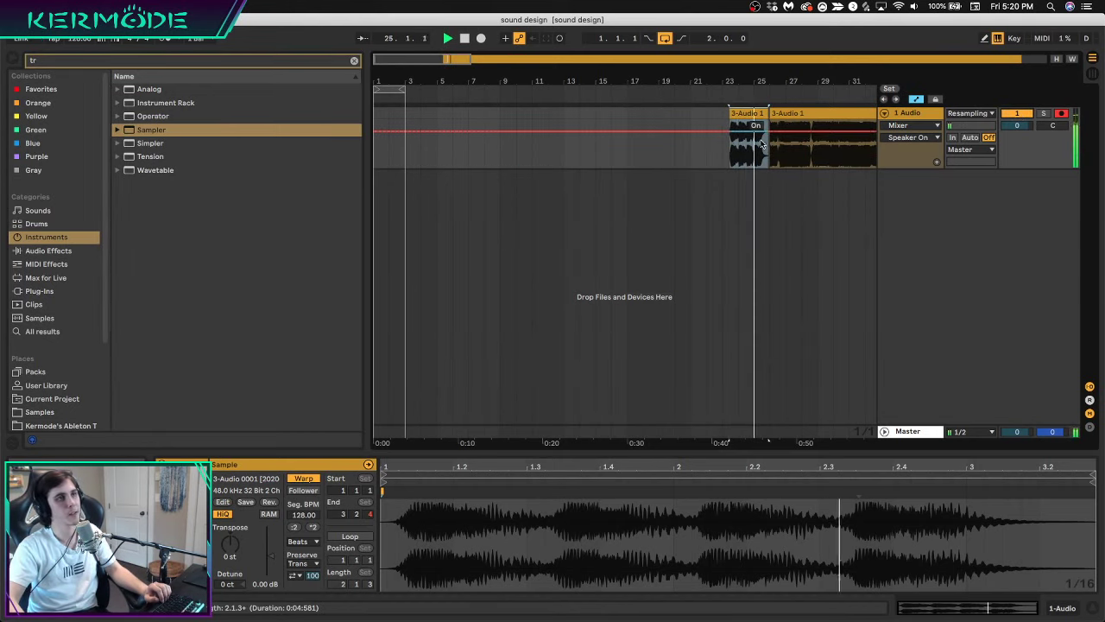
{"action": "left_click_drag", "start_coordinate": [787, 78], "coordinate": [774, 127]}
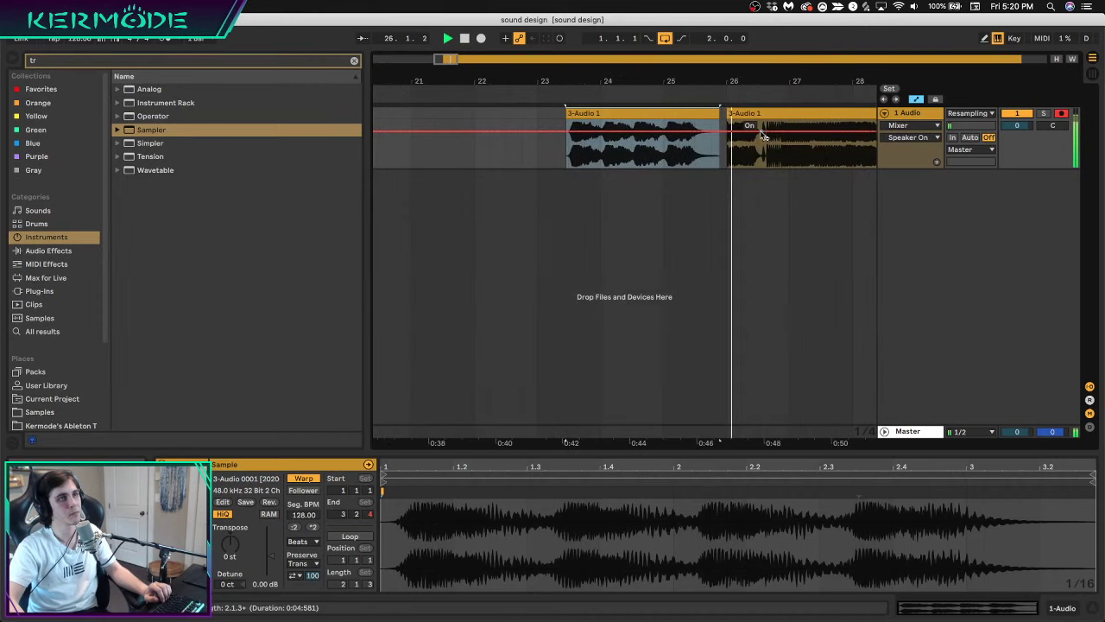
{"action": "left_click_drag", "start_coordinate": [748, 82], "coordinate": [748, 35]}
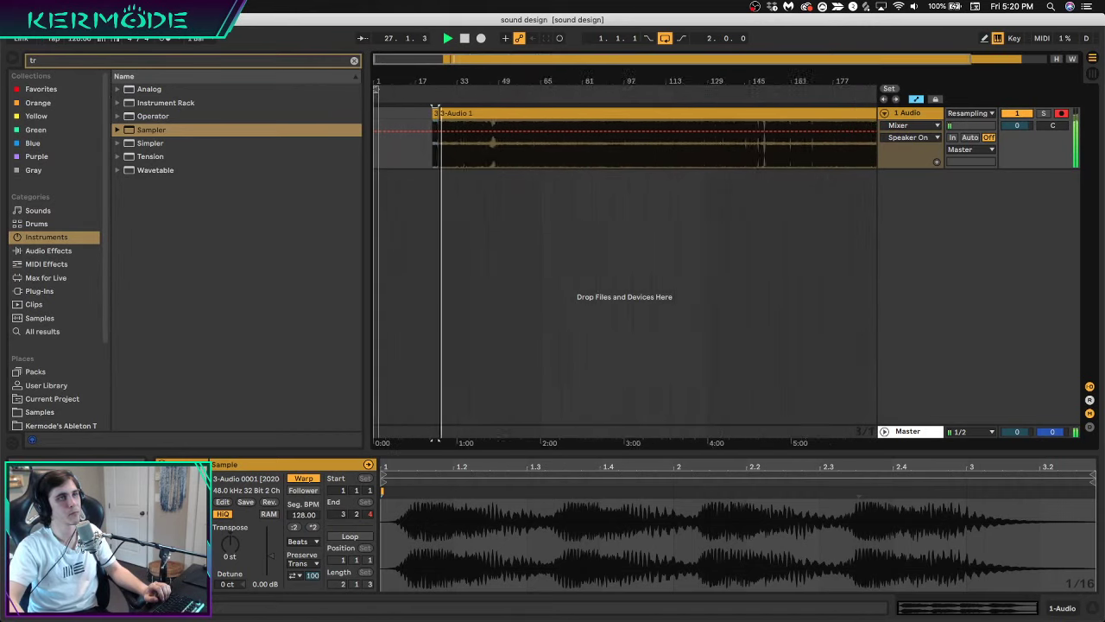
{"action": "left_click_drag", "start_coordinate": [442, 86], "coordinate": [434, 87]}
{"action": "key", "text": "space"}
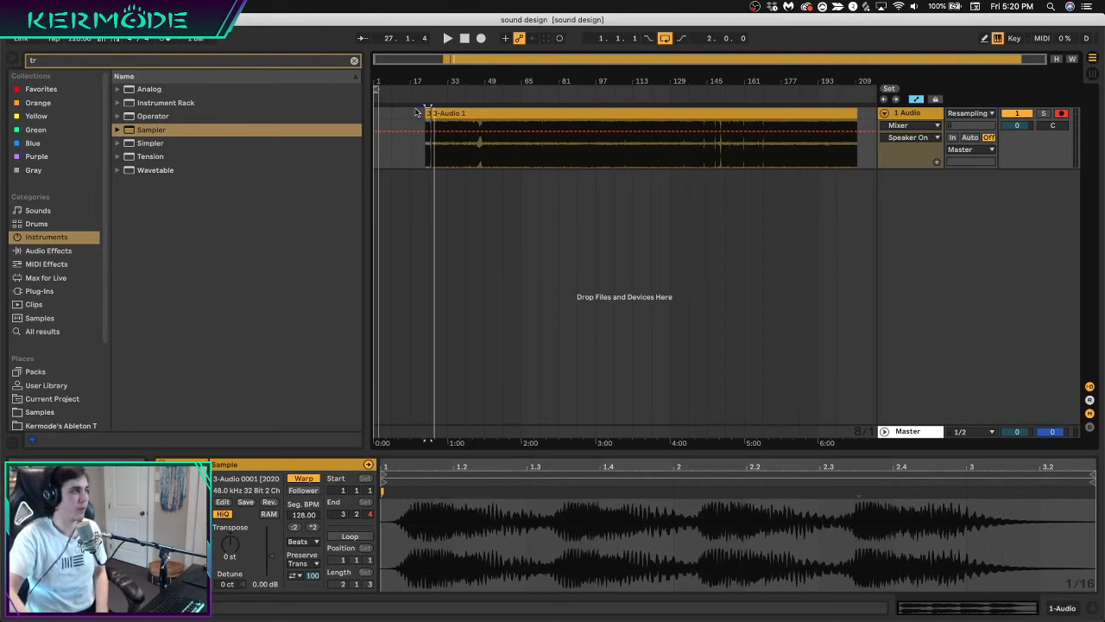
Clear the browser search in the Kermode's Ableton folder and collapse 2020 Racks to list the 2020 bass samples
{"action": "left_click", "coordinate": [61, 430]}
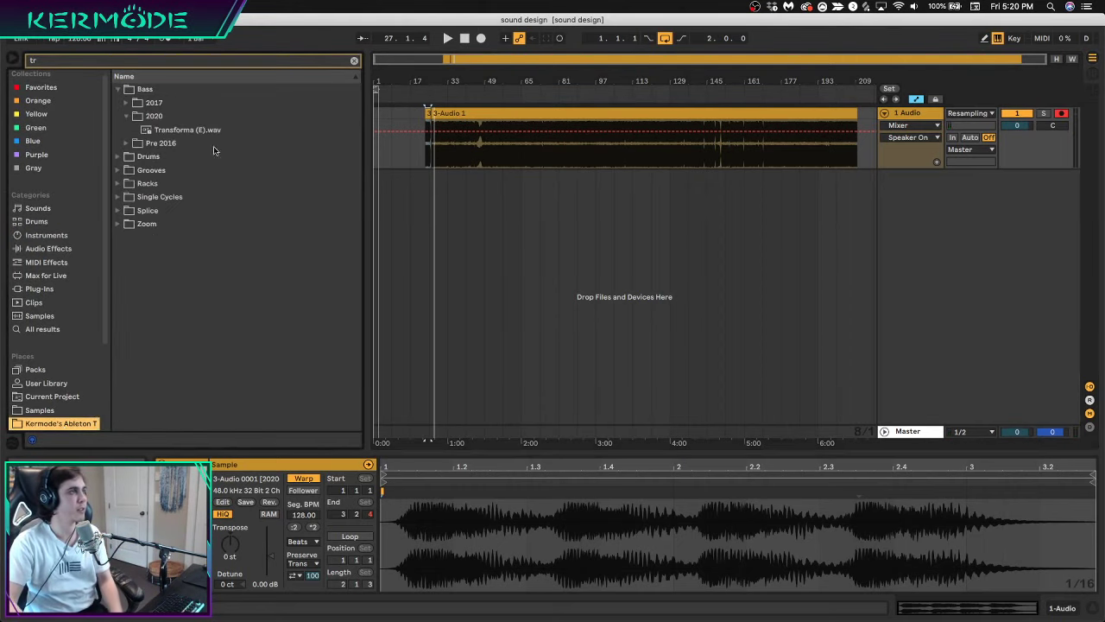
{"action": "left_click", "coordinate": [354, 60]}
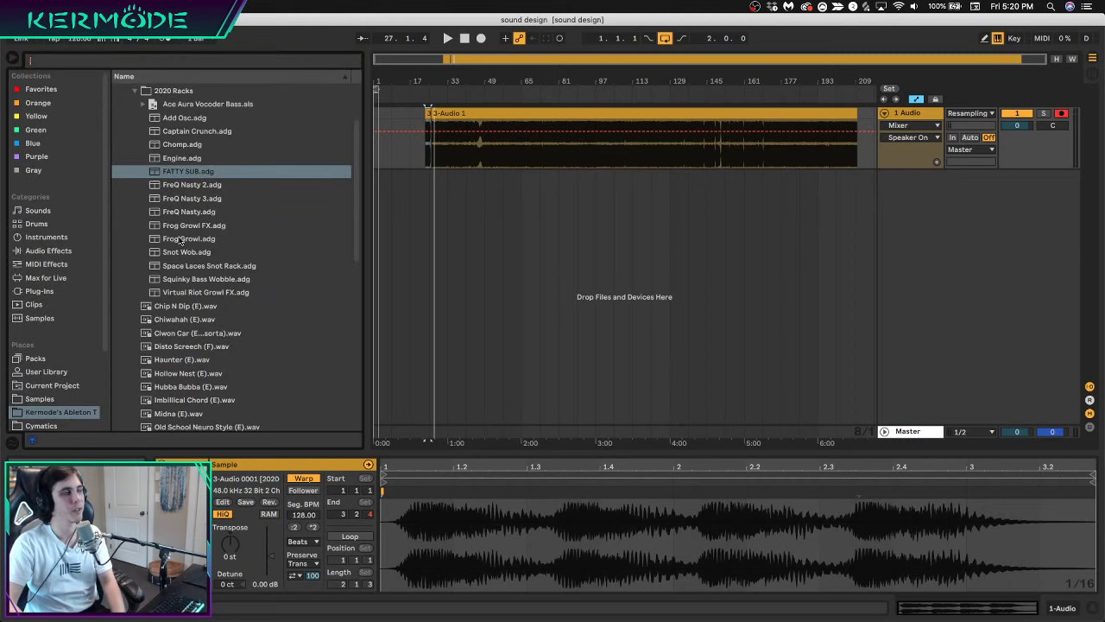
{"action": "scroll", "coordinate": [178, 250], "scroll_direction": "up", "scroll_amount": 2}
{"action": "scroll", "coordinate": [179, 249], "scroll_direction": "up", "scroll_amount": 1}
{"action": "left_click", "coordinate": [135, 171]}
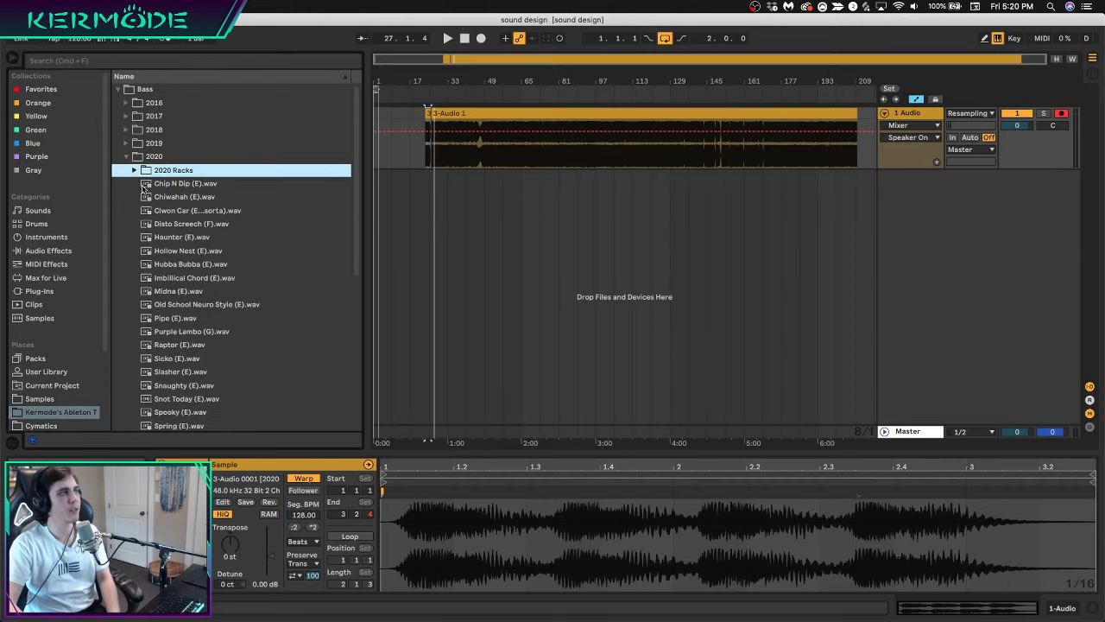
Audition the saved 2020 bass samples, including Haunter, Imbillical Chord, Old School Neuro Style, Pipe, Purple Lambo, Slasher, Snaughty and Sicko
{"action": "left_click", "coordinate": [195, 238]}
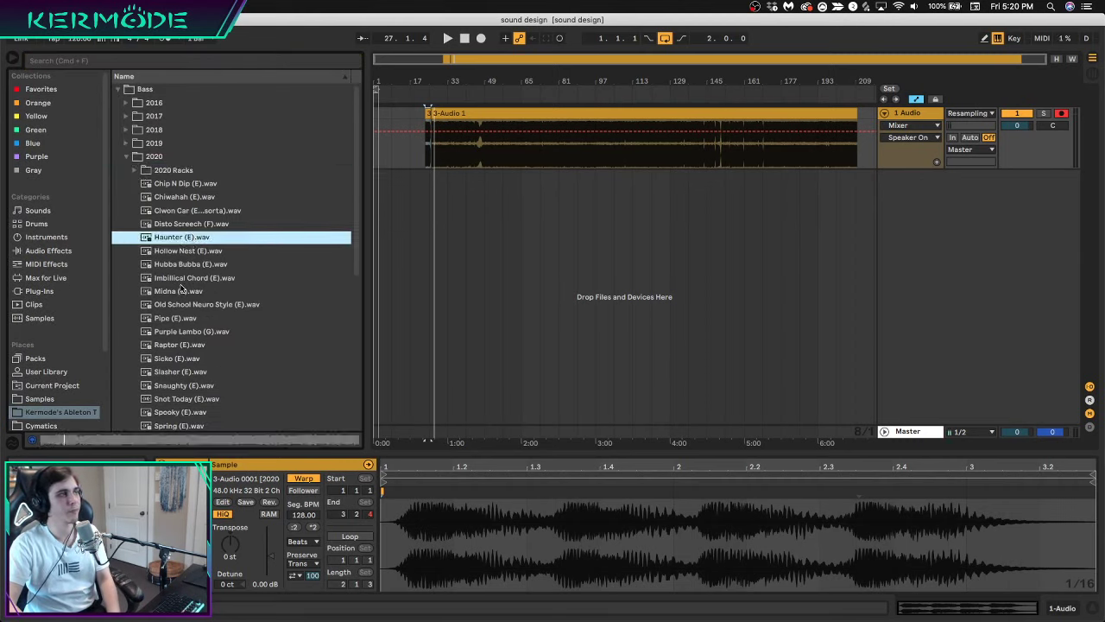
{"action": "left_click", "coordinate": [182, 279]}
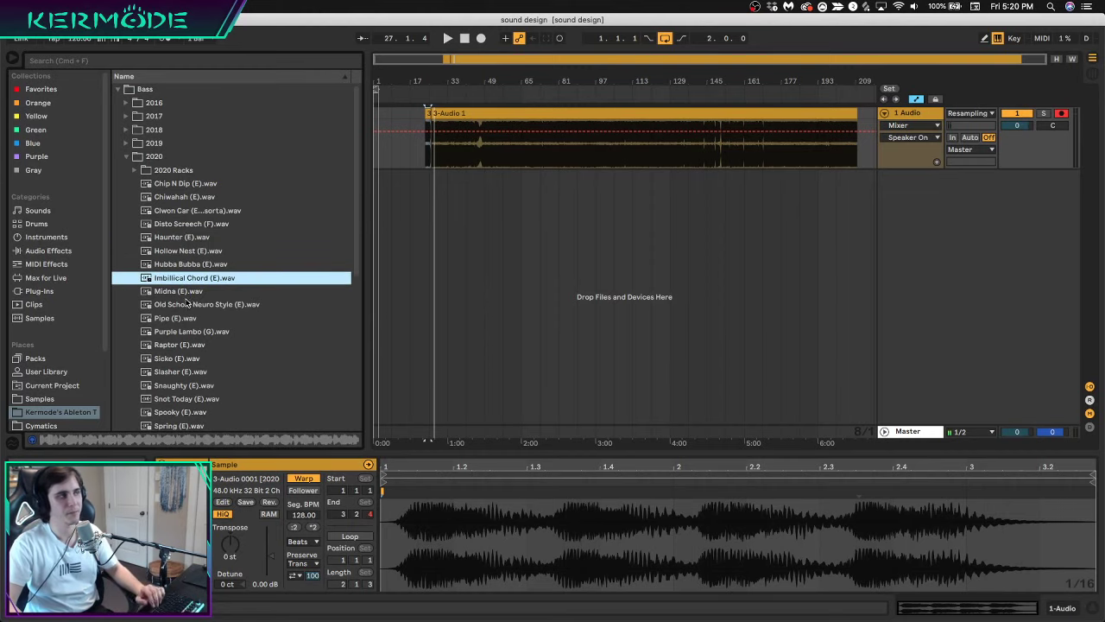
{"action": "left_click", "coordinate": [189, 305]}
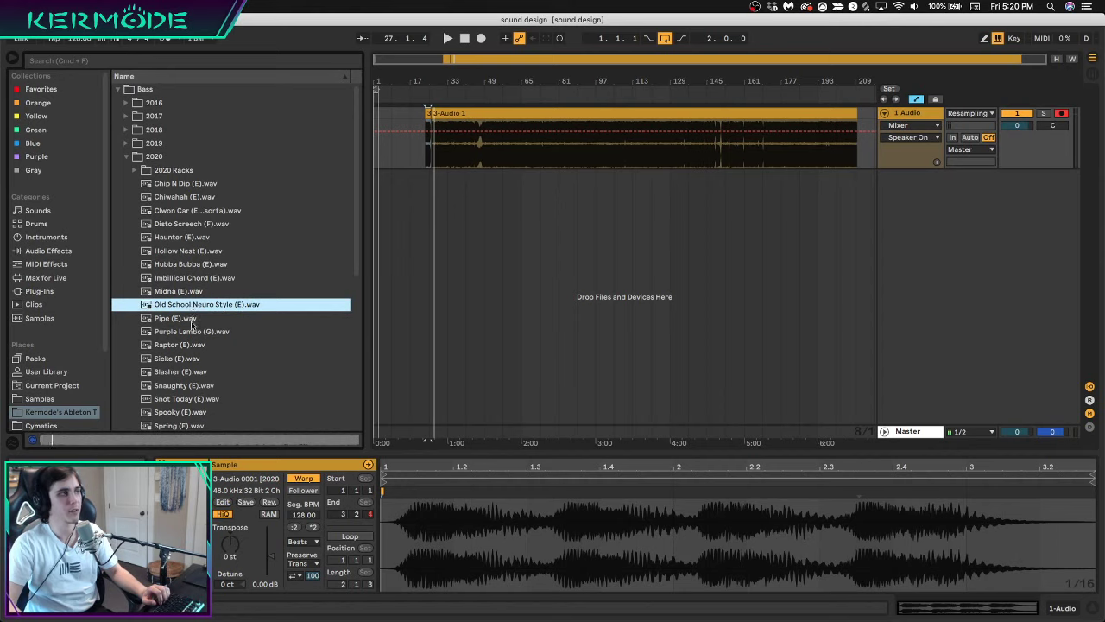
{"action": "left_click", "coordinate": [192, 320]}
{"action": "left_click", "coordinate": [203, 333]}
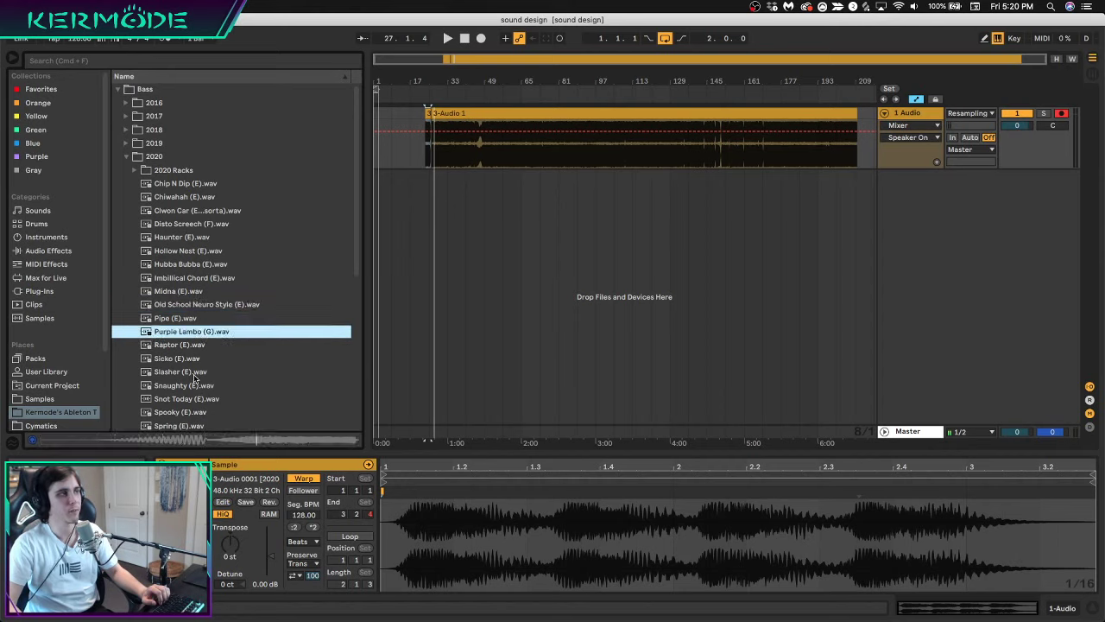
{"action": "left_click", "coordinate": [195, 373]}
{"action": "left_click", "coordinate": [196, 386]}
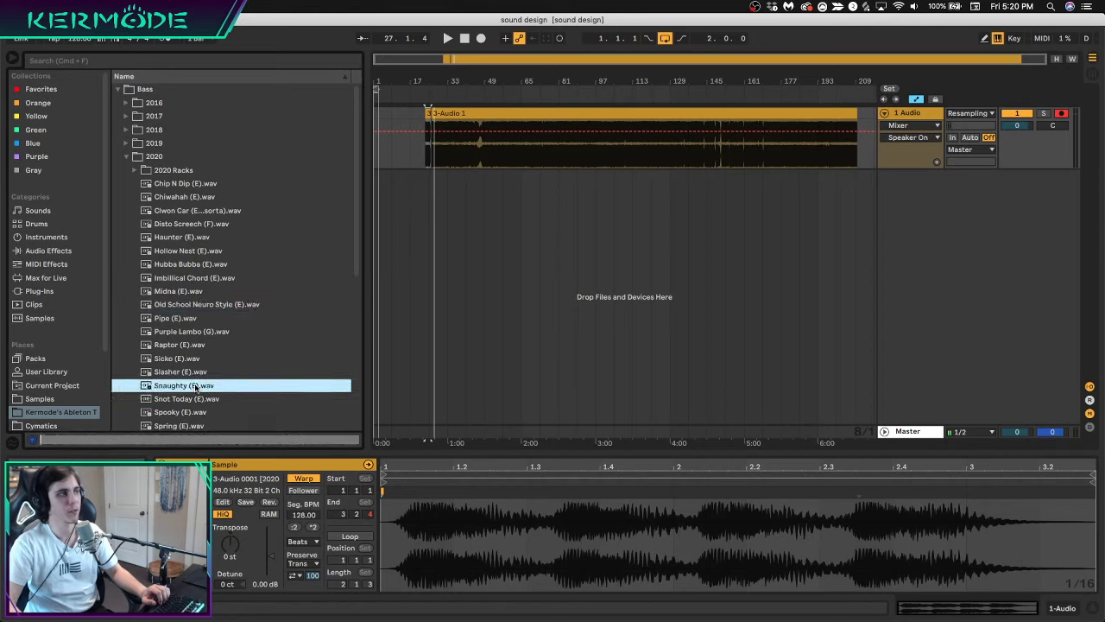
{"action": "left_click", "coordinate": [192, 373]}
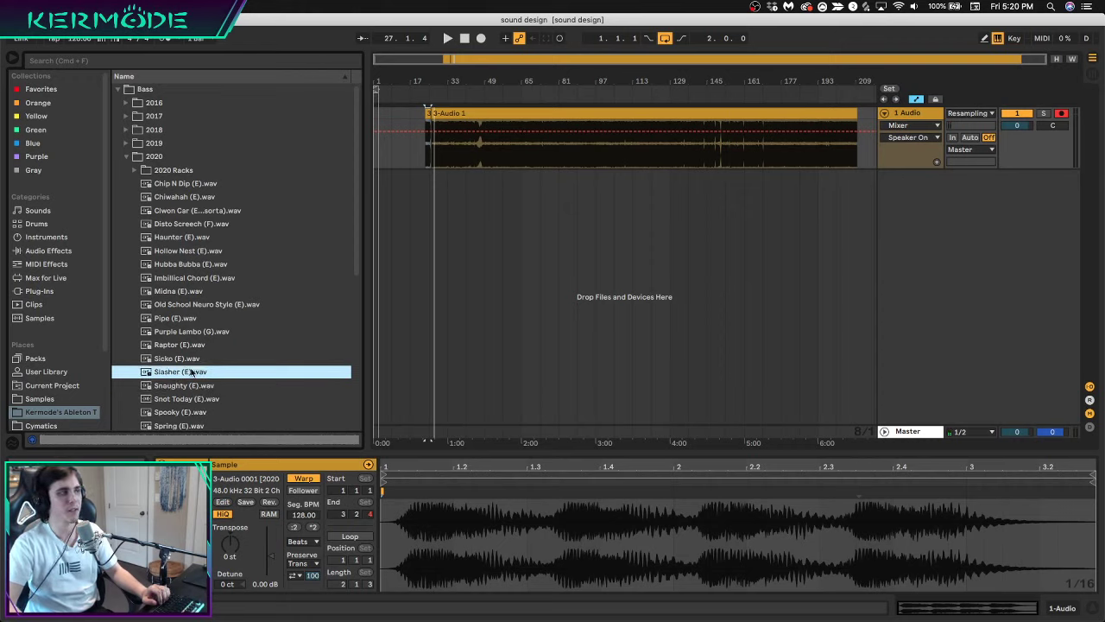
{"action": "key", "text": "Up"}
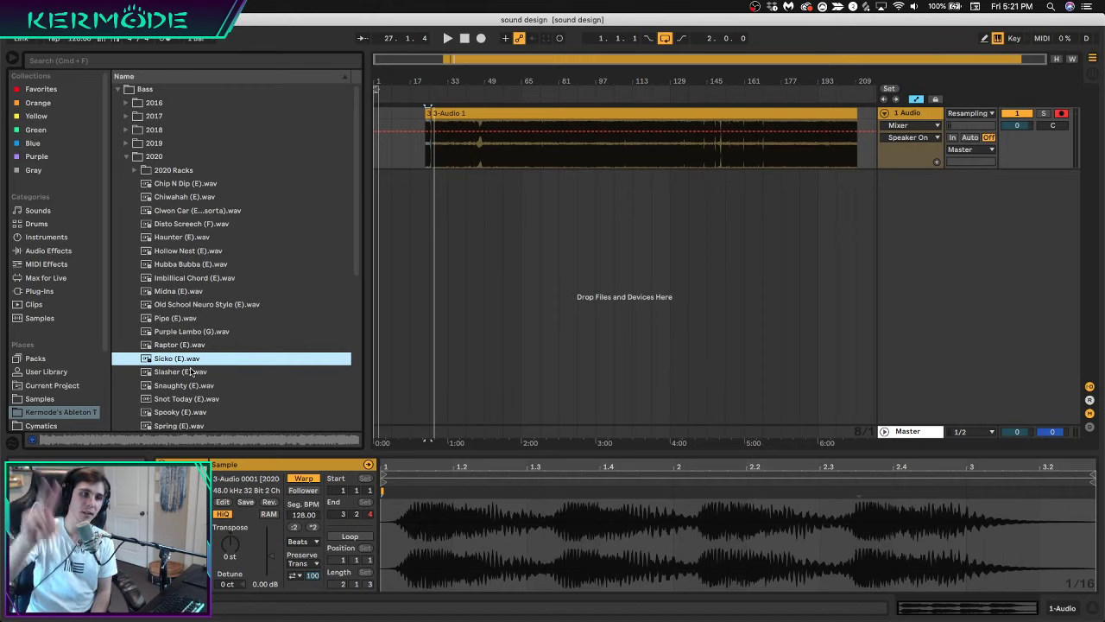
Switch to OBS
{"action": "mouse_move", "coordinate": [516, 615]}
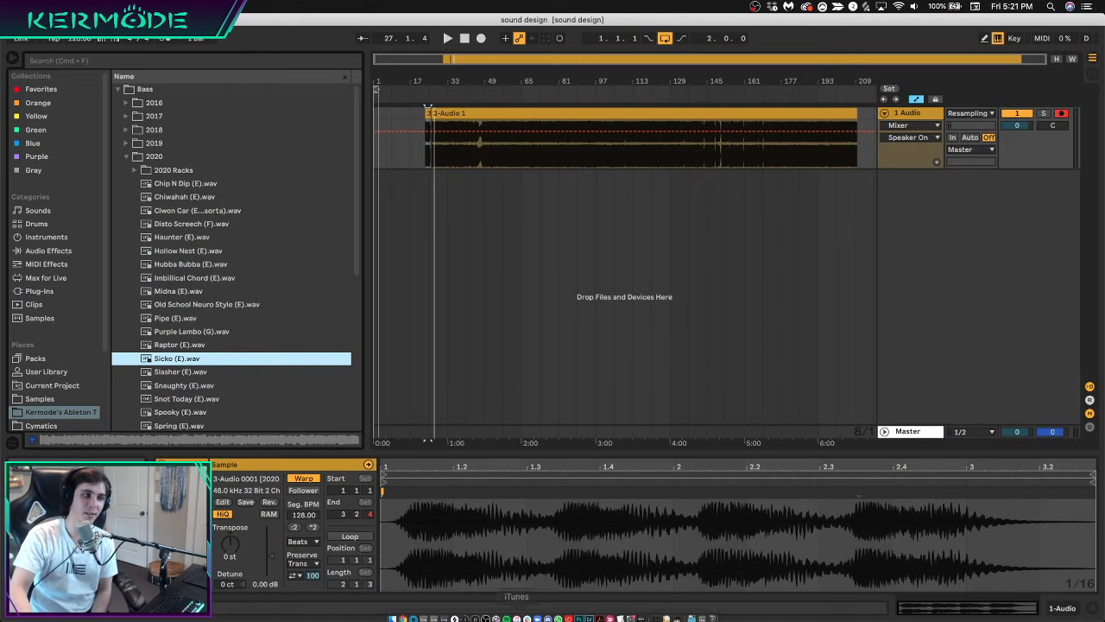
{"action": "left_click", "coordinate": [486, 613]}
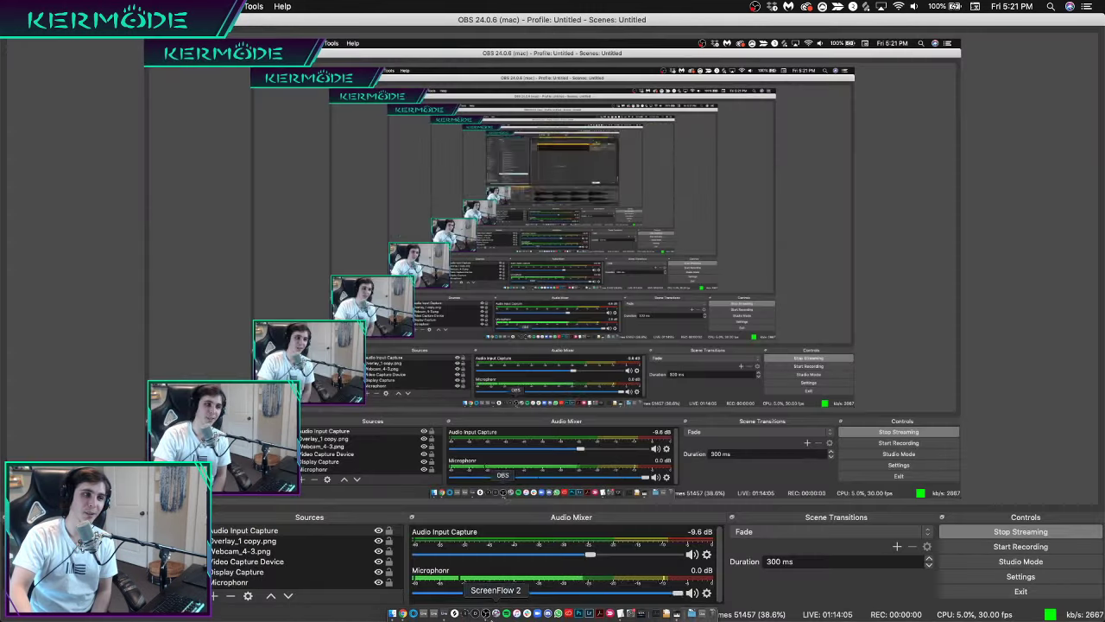